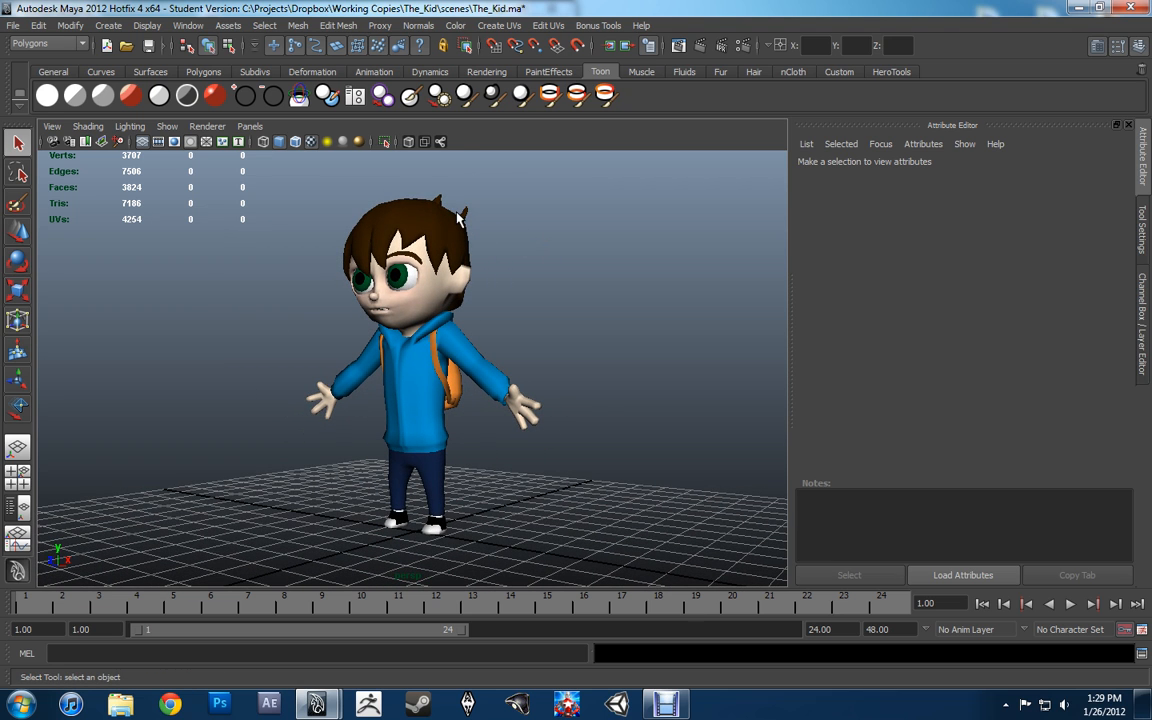
Switch the active menu set from Polygons to Animation.
click(50, 44)
click(45, 59)
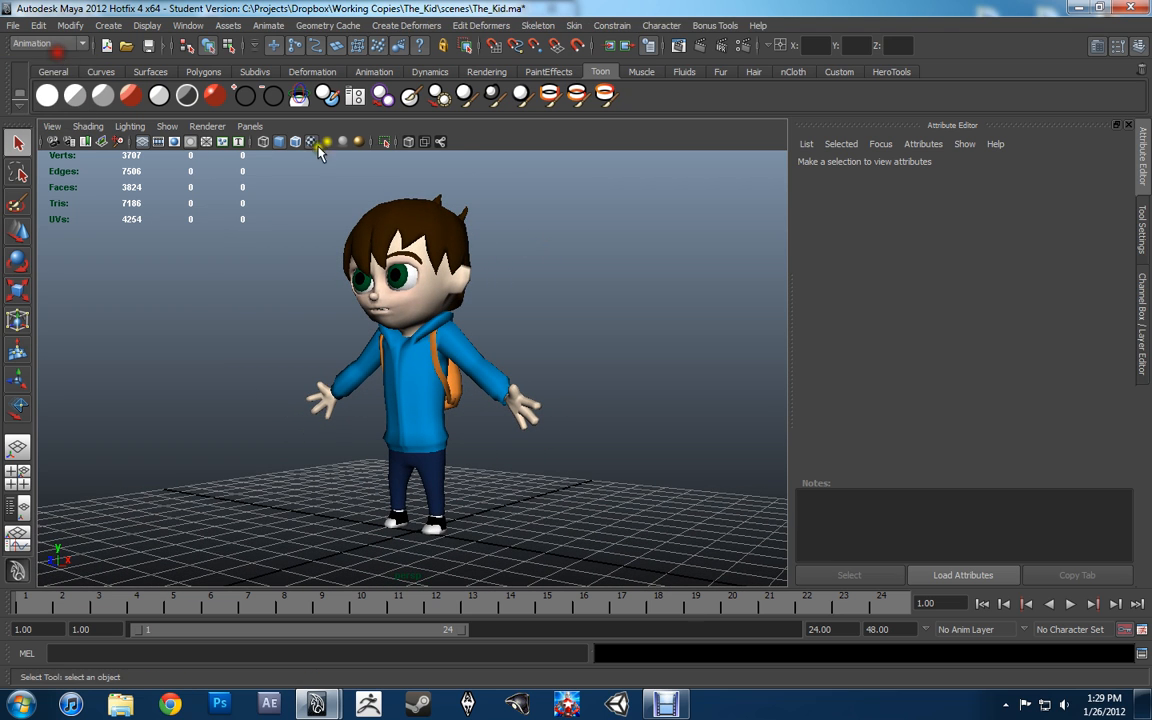
Examine the shaded character model from several angles, including its face, arms and backpack.
alt+drag(527, 256, 468, 249)
alt+right_drag(468, 249, 532, 265)
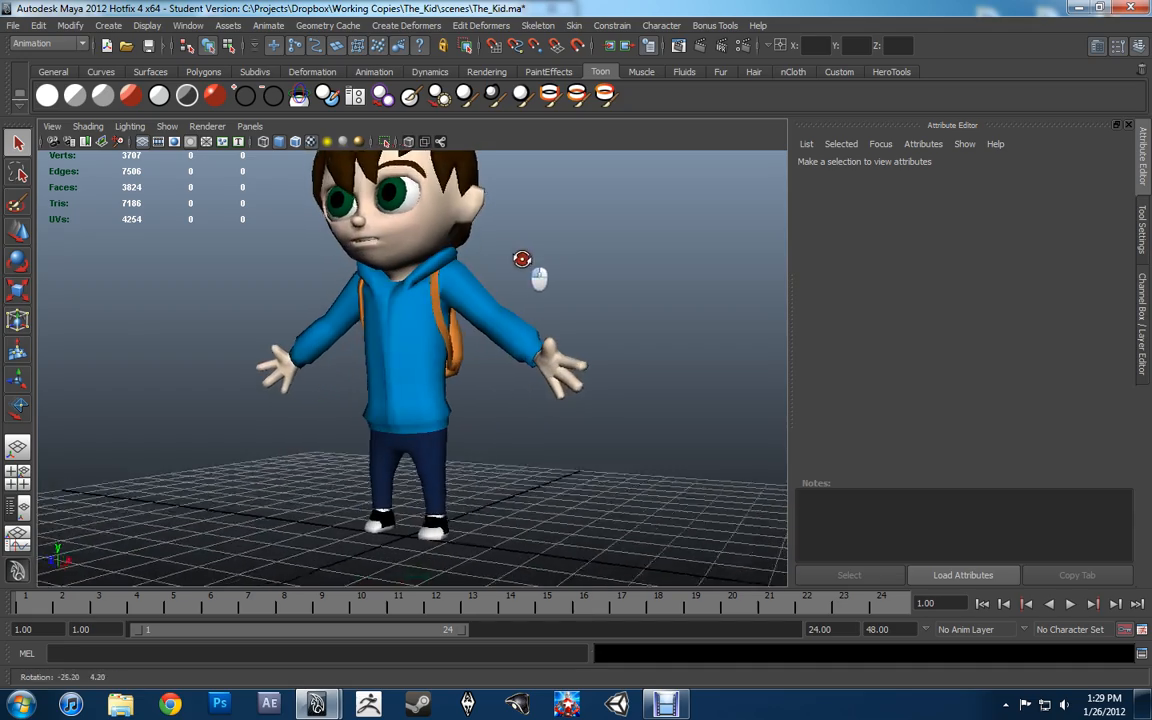
alt+middle_drag(532, 265, 529, 207)
alt+drag(529, 207, 589, 301)
alt+right_drag(589, 301, 527, 262)
alt+drag(527, 262, 517, 323)
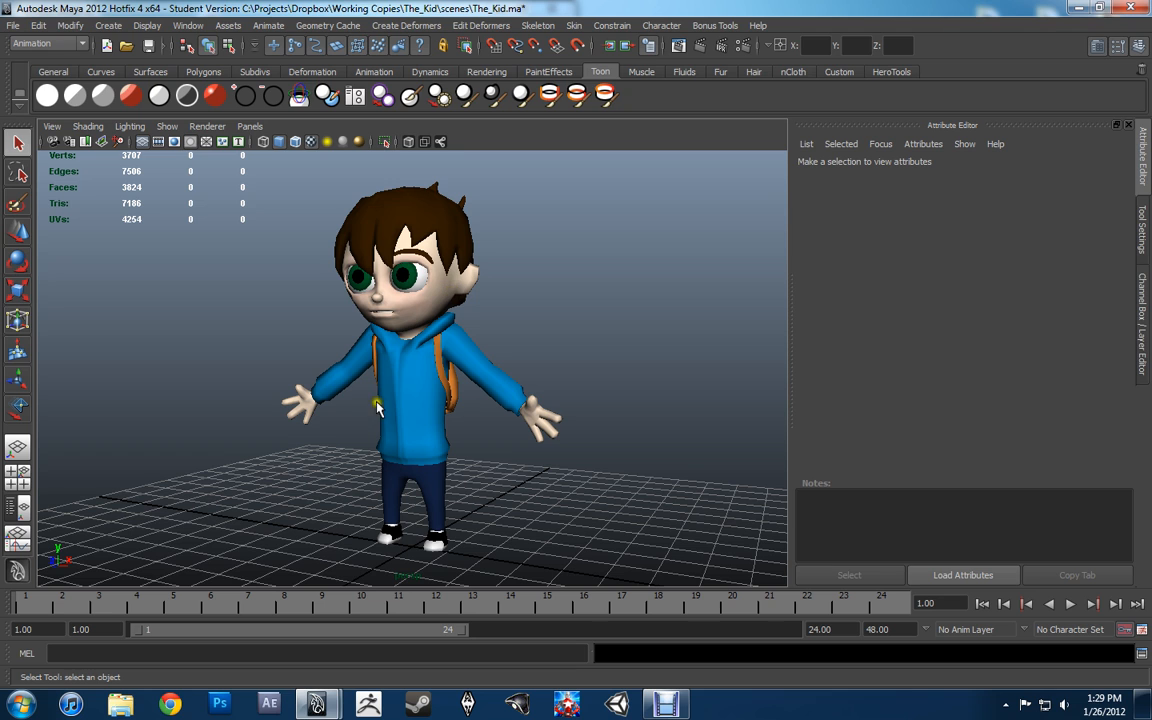
alt+drag(302, 440, 328, 436)
scroll(340, 425, up, 3)
alt+drag(408, 423, 376, 417)
alt+right_drag(520, 408, 458, 404)
alt+drag(458, 404, 398, 398)
click(37, 45)
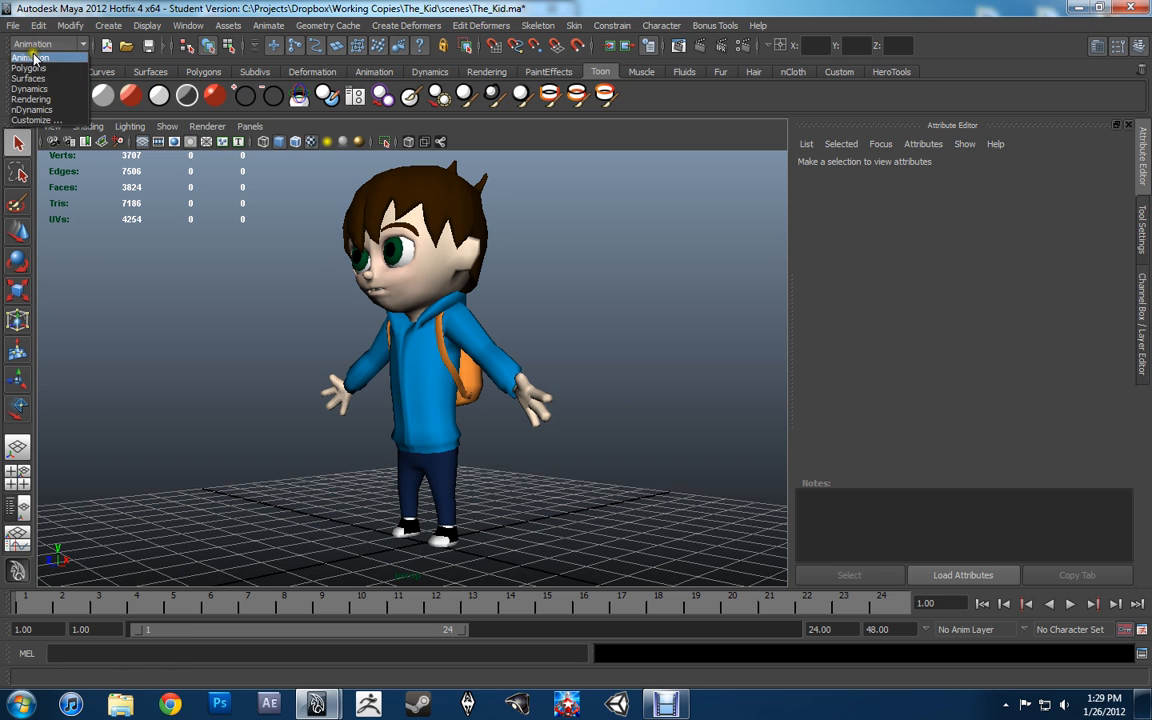
click(36, 57)
click(553, 27)
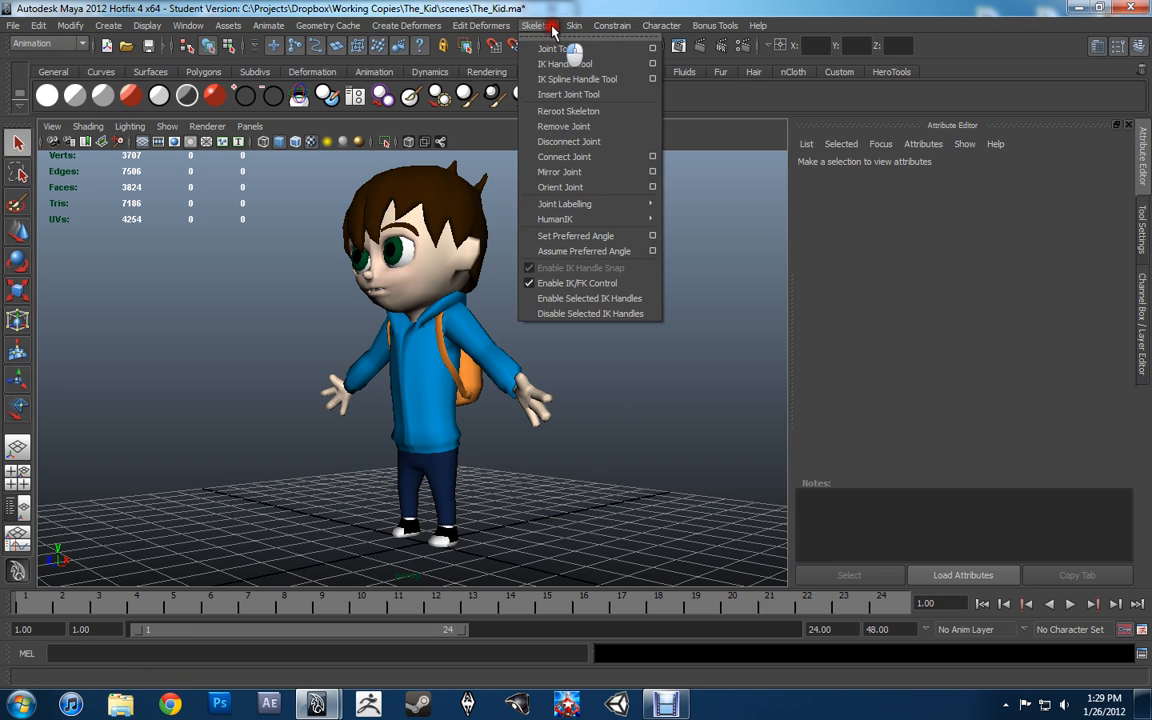
click(558, 48)
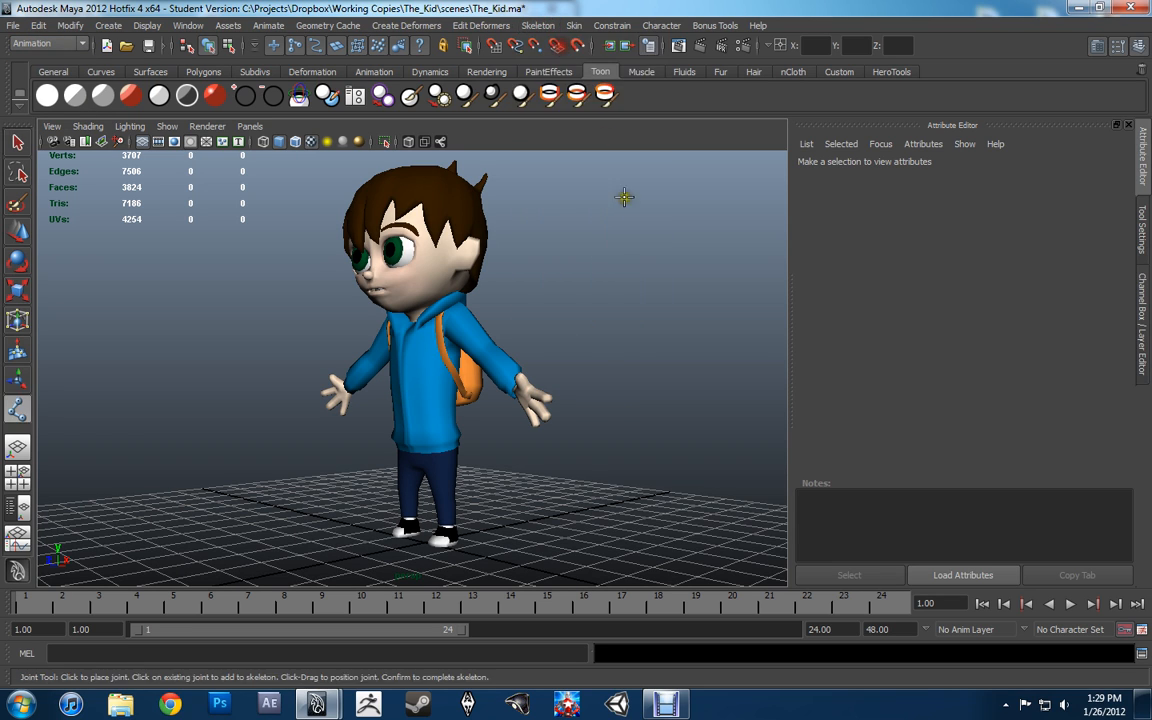
alt+drag(635, 339, 596, 339)
alt+middle_drag(517, 341, 519, 319)
key(w)
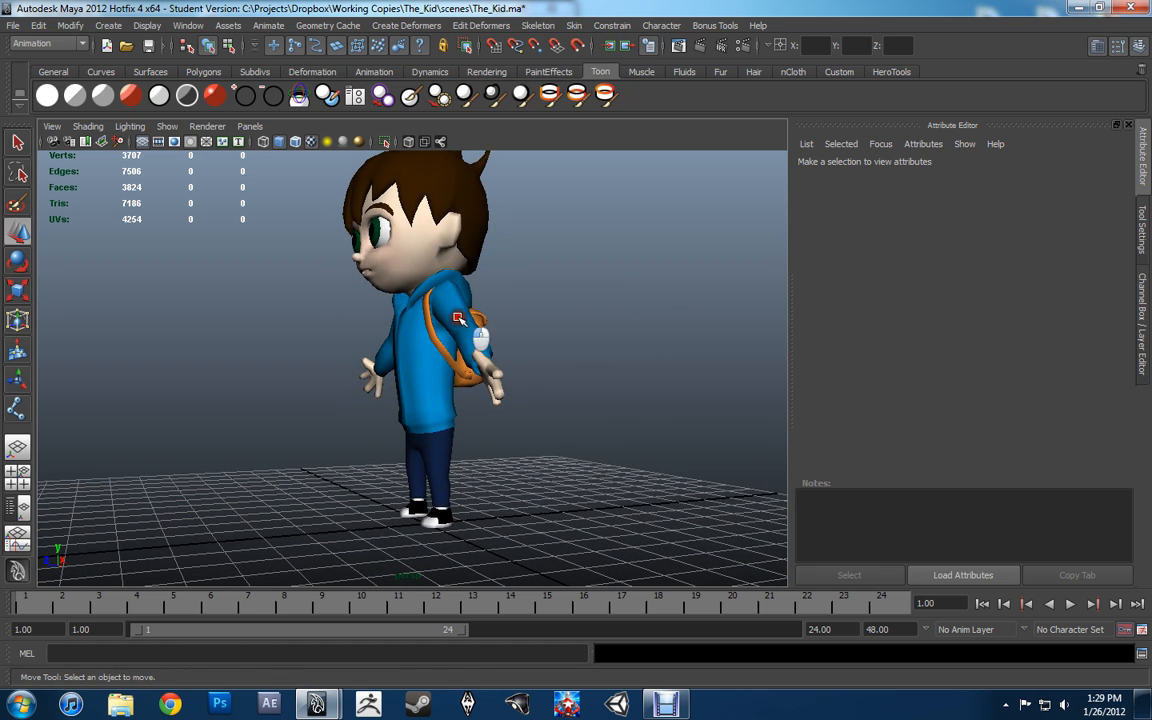
Delete the construction history of the combined character mesh, and reselect the mesh to check its inputs.
click(463, 321)
key(ctrl+a)
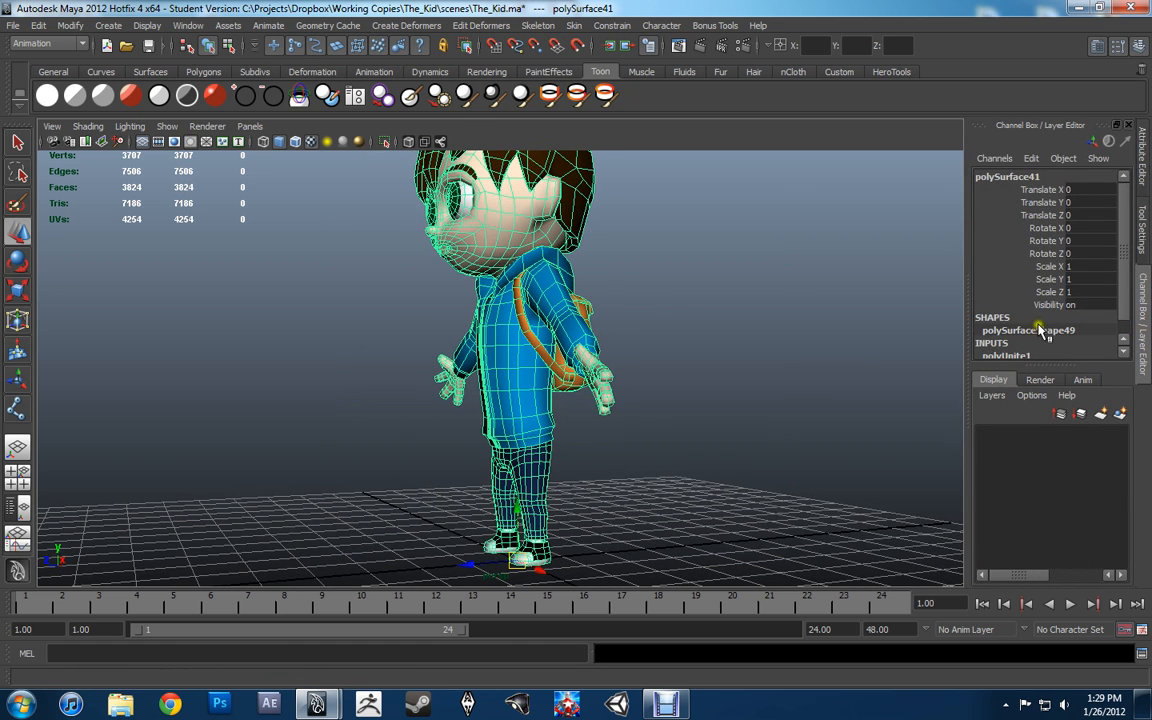
click(43, 27)
mouse_move(103, 204)
click(259, 216)
alt+drag(299, 247, 383, 252)
click(777, 229)
scroll(547, 288, down, 3)
alt+drag(545, 291, 568, 304)
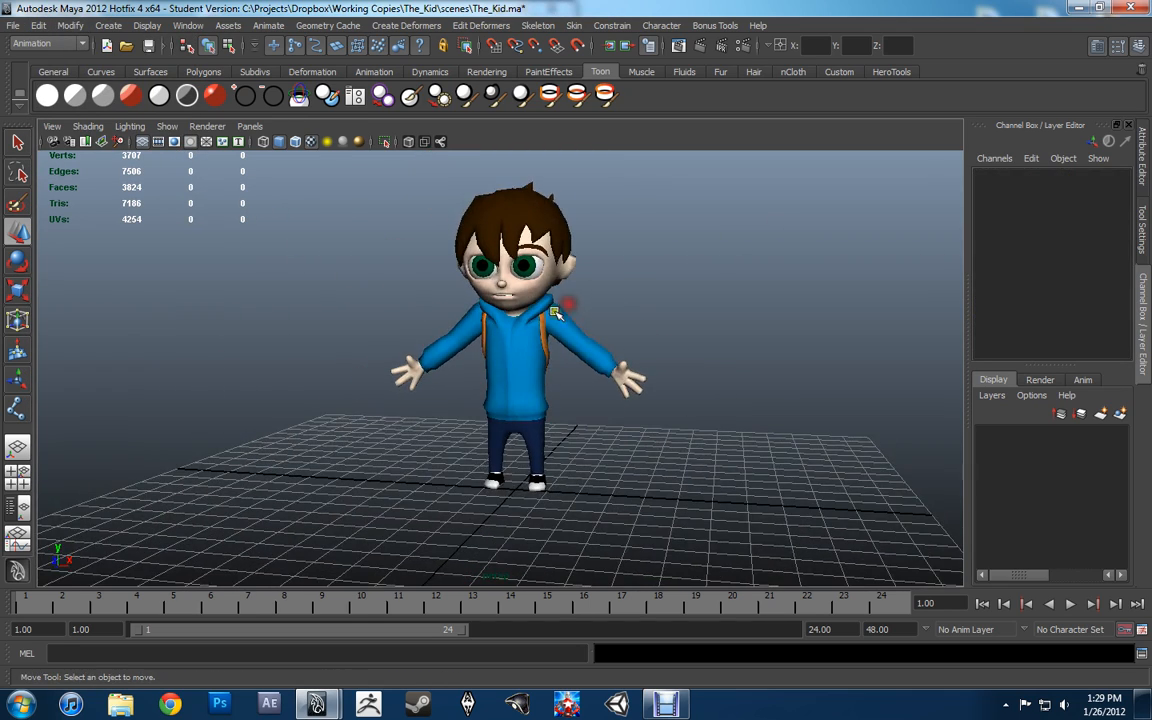
click(545, 314)
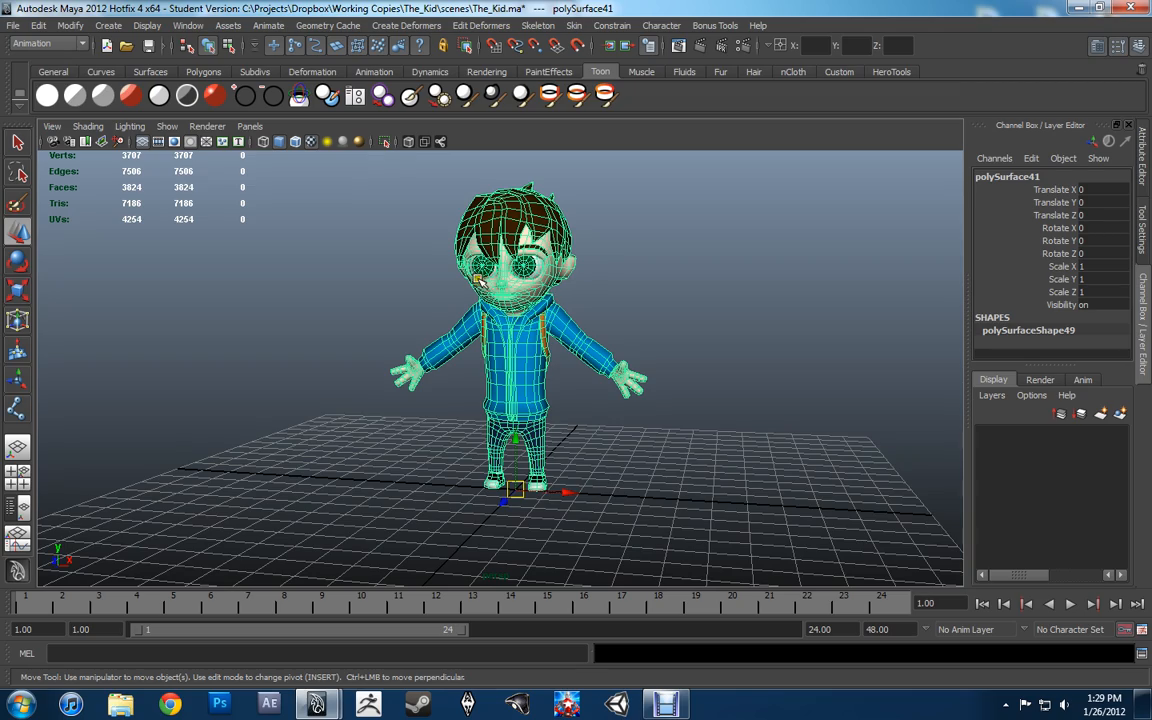
alt+drag(489, 306, 612, 324)
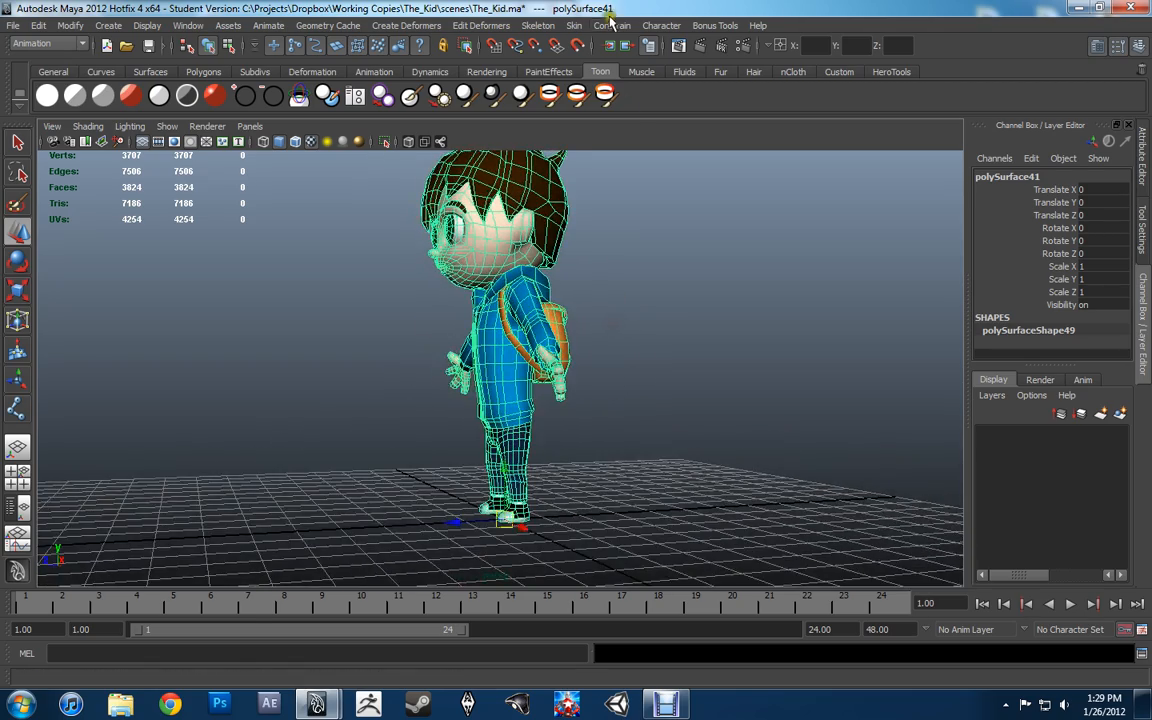
With the Joint Tool, place the root joint at the character's hips in the wireframe side view, at about Y 2.245 and Z -0.047.
click(543, 25)
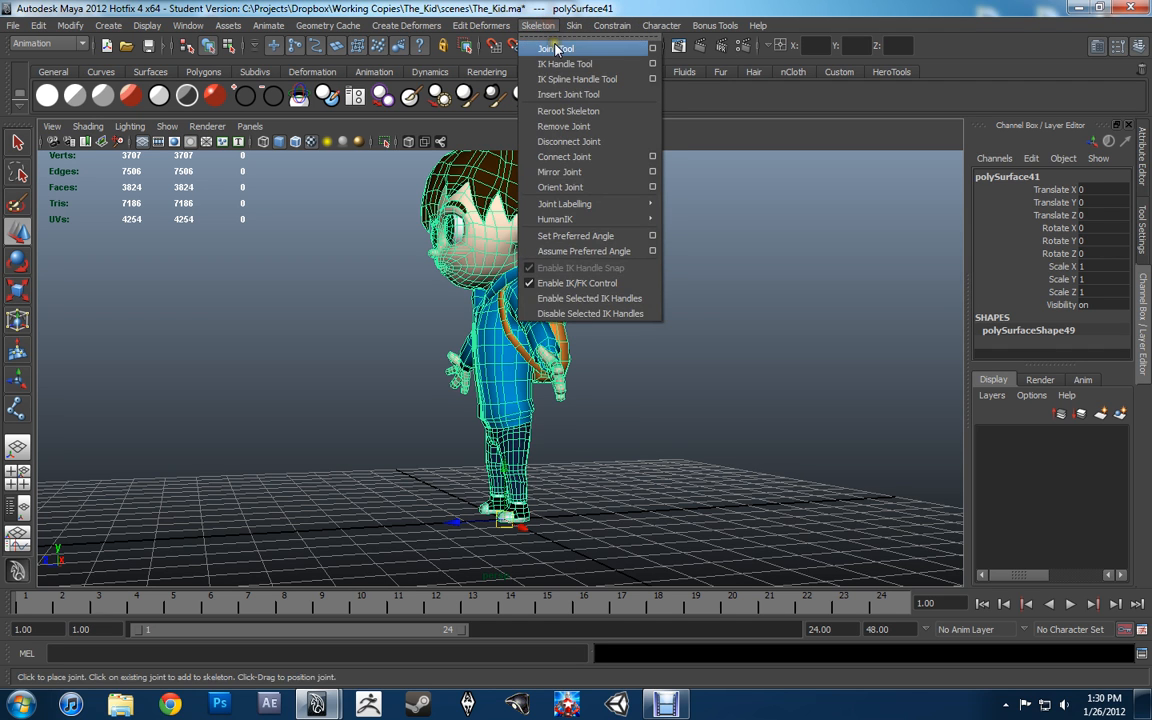
click(552, 45)
alt+drag(578, 446, 522, 429)
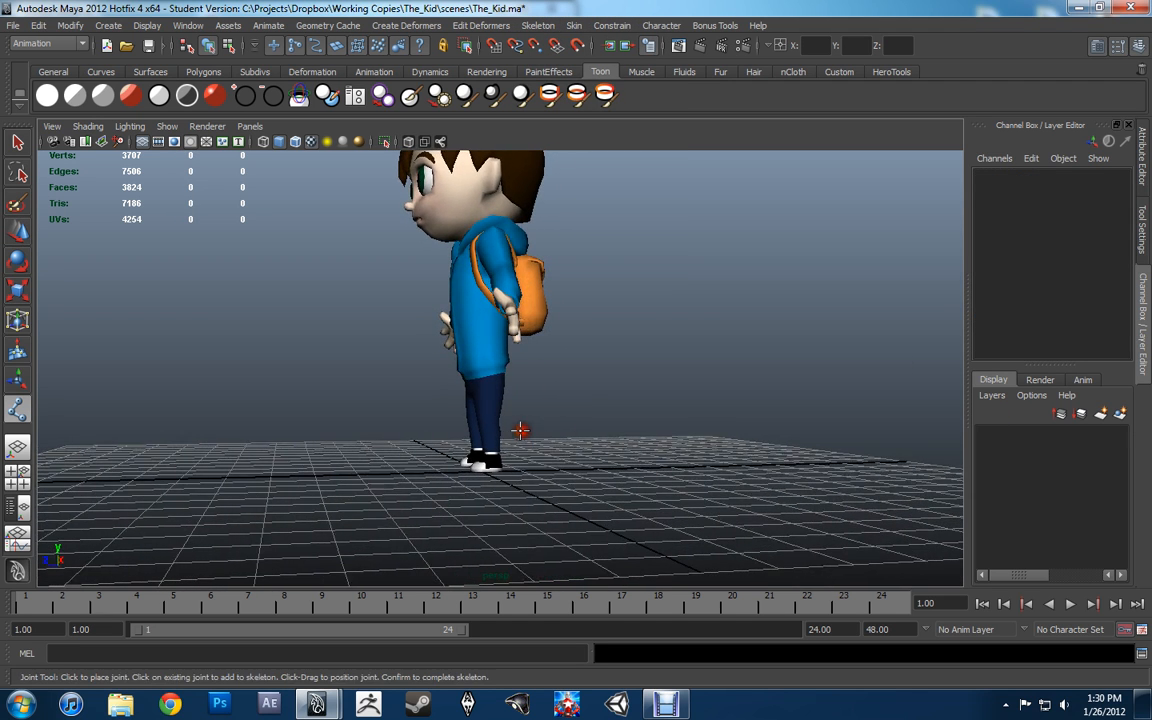
key(space)
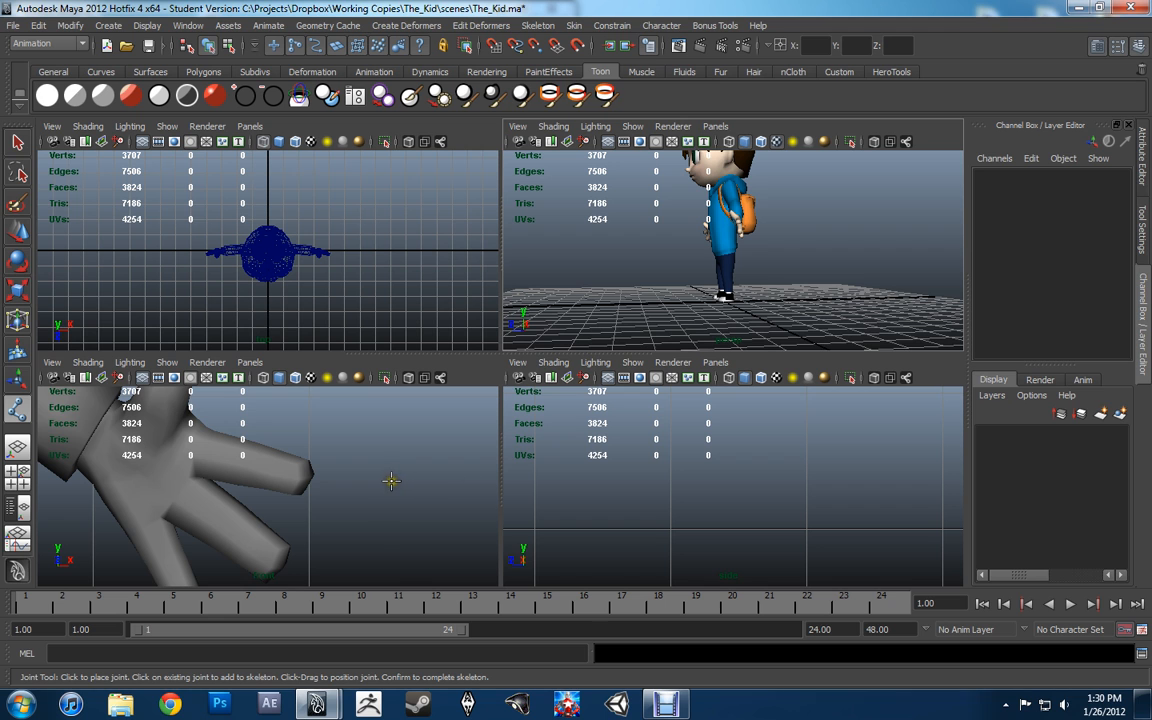
key(space)
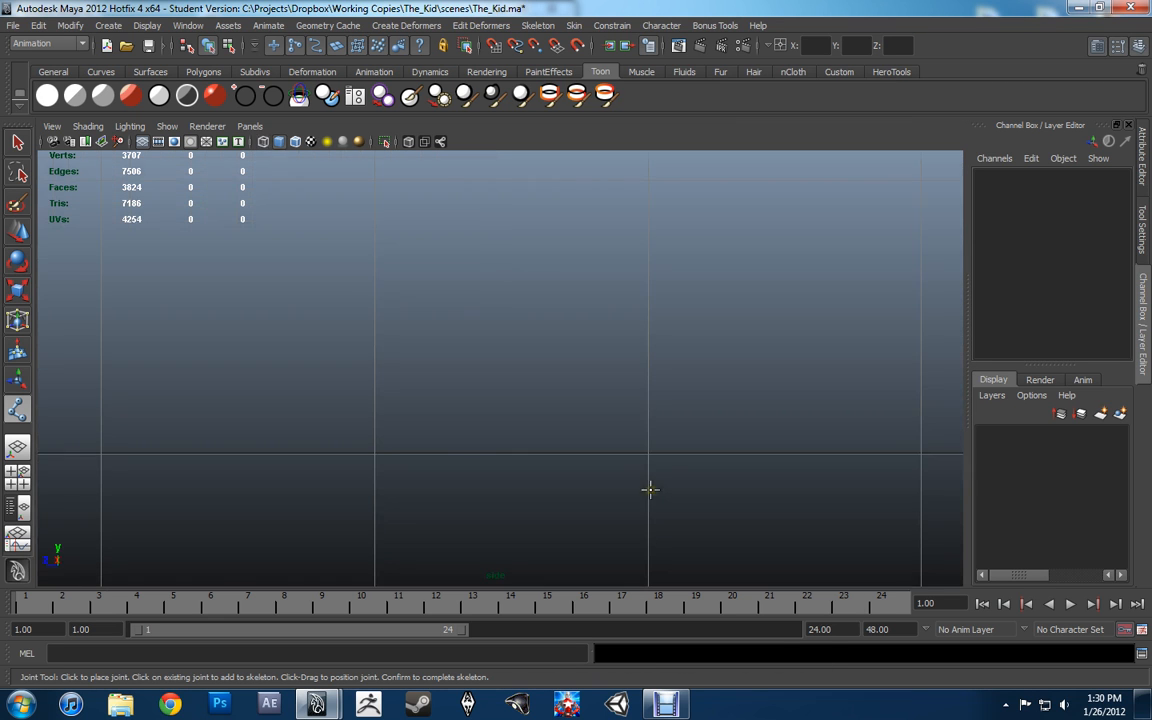
alt+middle_drag(536, 391, 555, 428)
alt+right_drag(764, 417, 482, 424)
alt+middle_drag(659, 305, 494, 388)
scroll(496, 448, up, 1)
key(4)
scroll(498, 428, up, 3)
alt+right_drag(475, 468, 660, 462)
alt+middle_drag(519, 462, 525, 431)
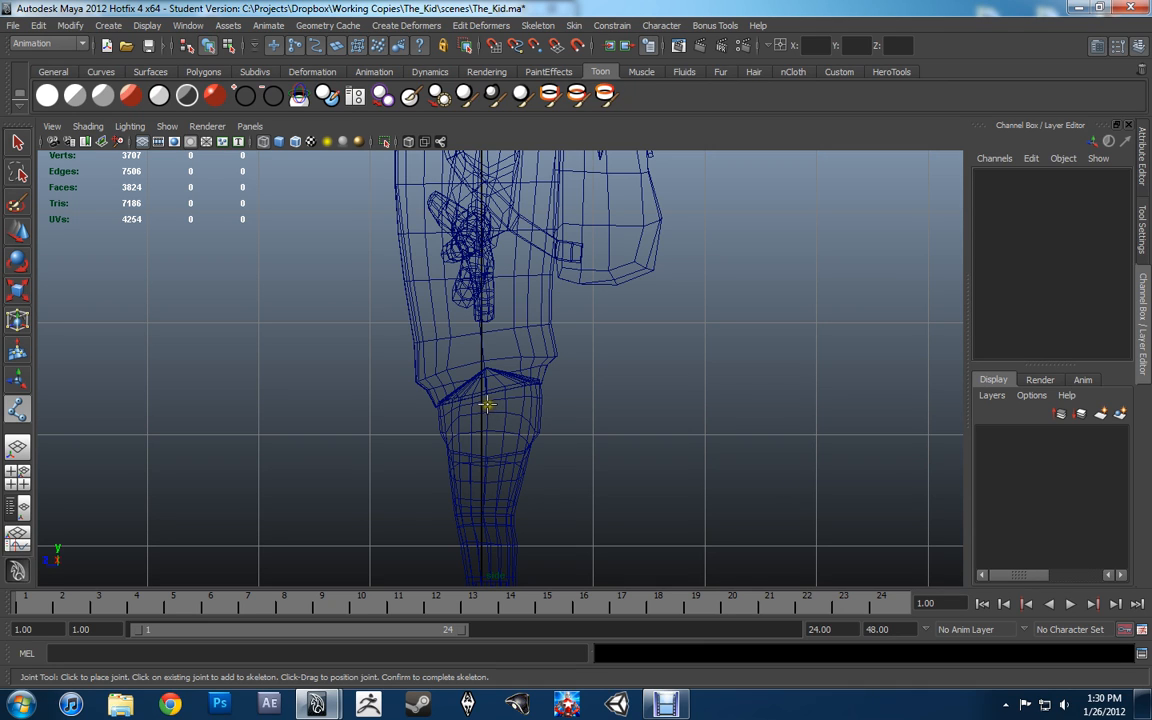
click(486, 403)
drag(486, 403, 485, 406)
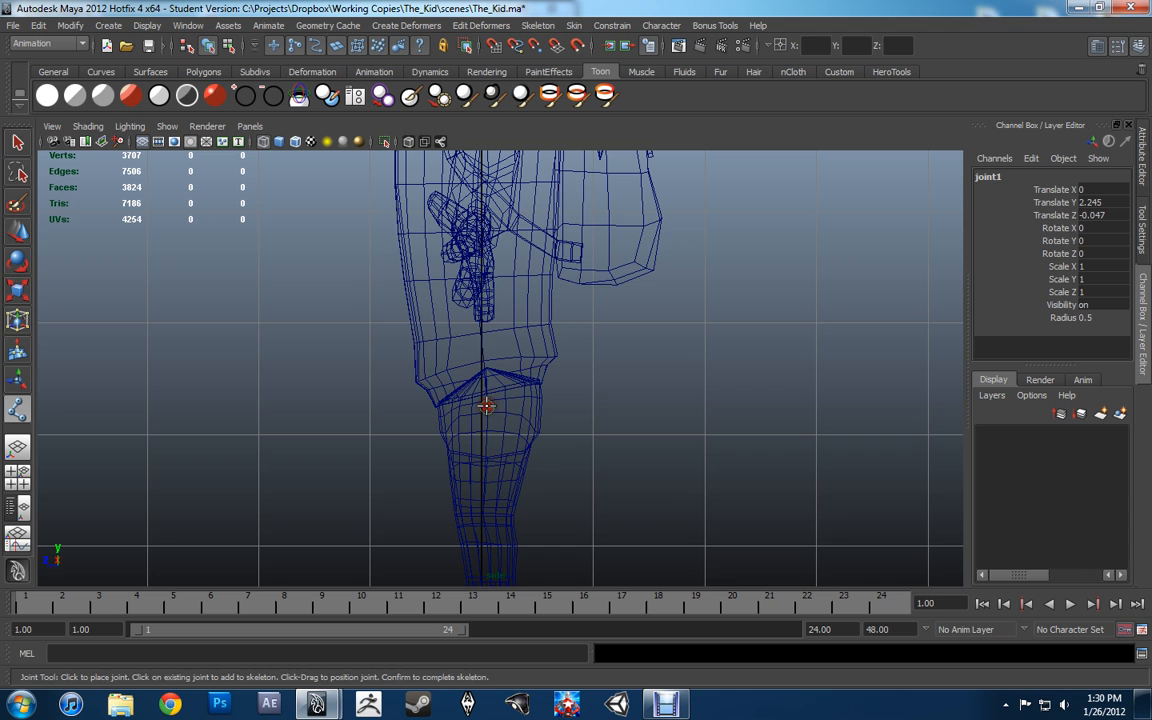
Add three spine joints in a line up the torso from the hip joint to mid-back.
alt+middle_drag(498, 378, 520, 446)
scroll(514, 421, up, 1)
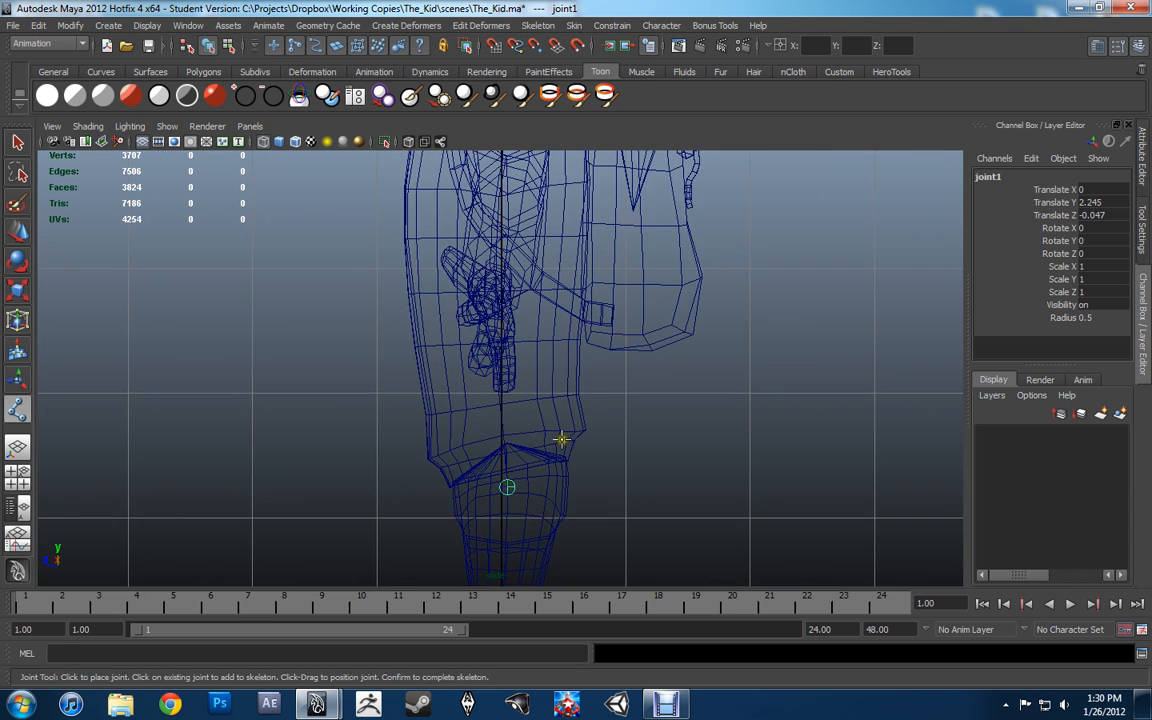
alt+right_drag(575, 458, 527, 411)
alt+middle_drag(528, 386, 525, 425)
alt+right_drag(537, 432, 527, 433)
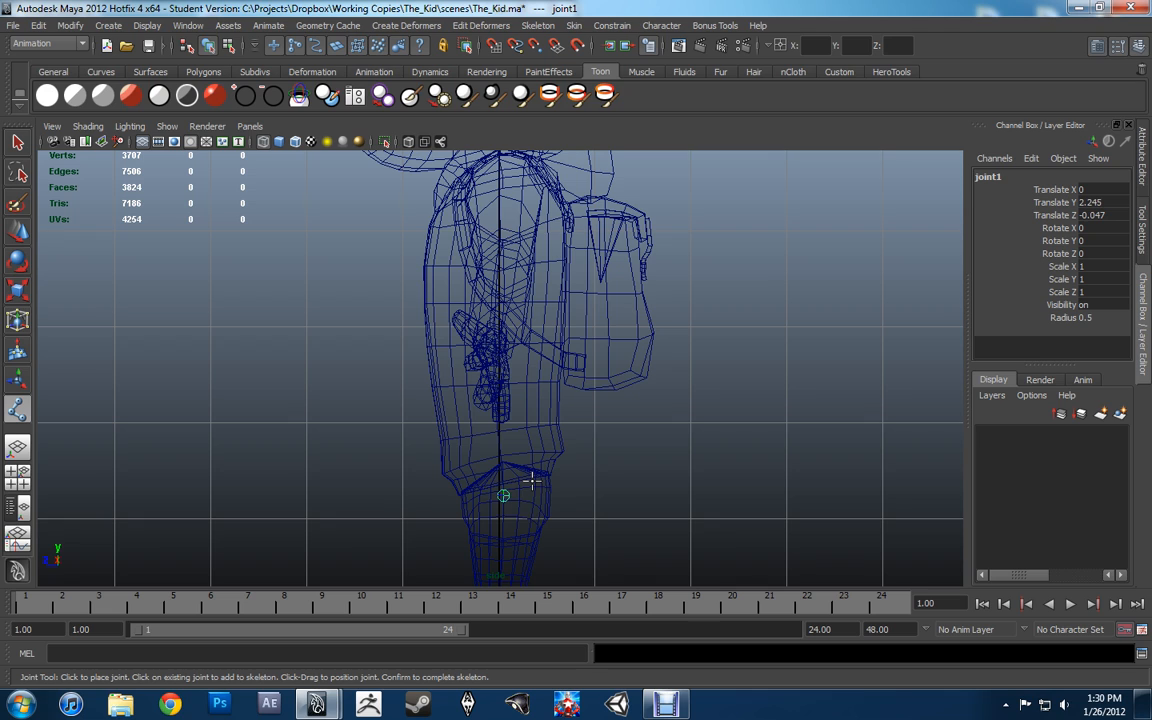
drag(506, 441, 506, 366)
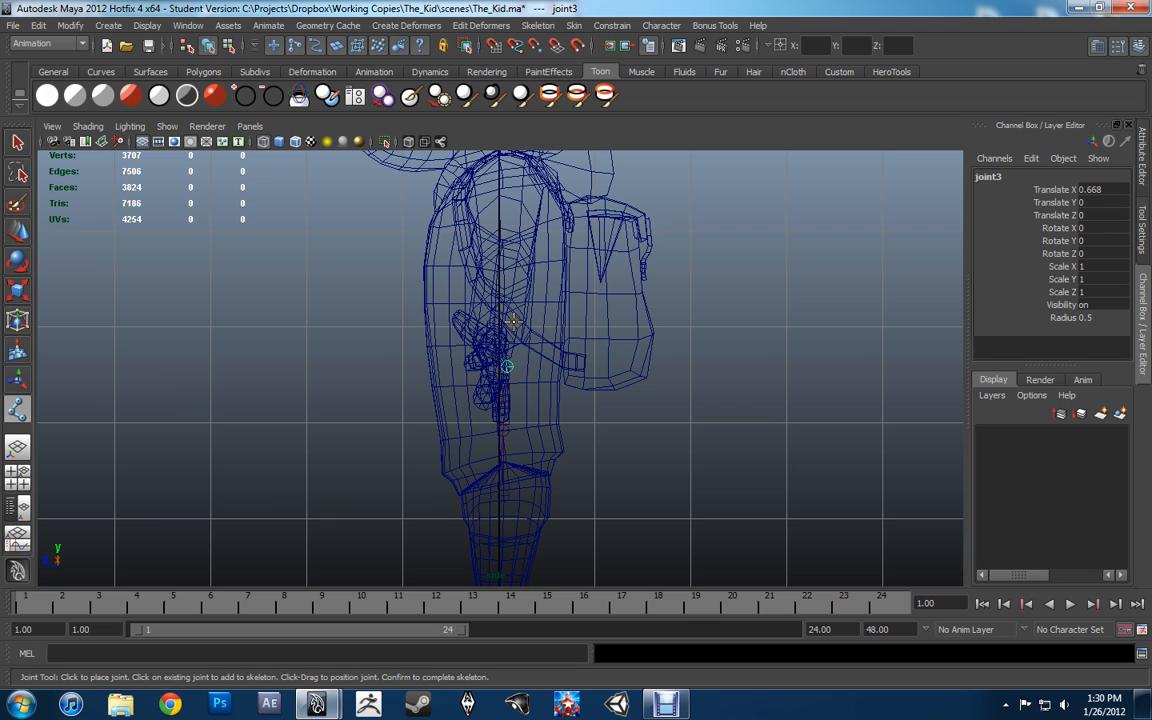
mouse_move(511, 301)
mouse_down()
mouse_move(506, 238)
mouse_move(512, 282)
mouse_up()
drag(505, 209, 508, 217)
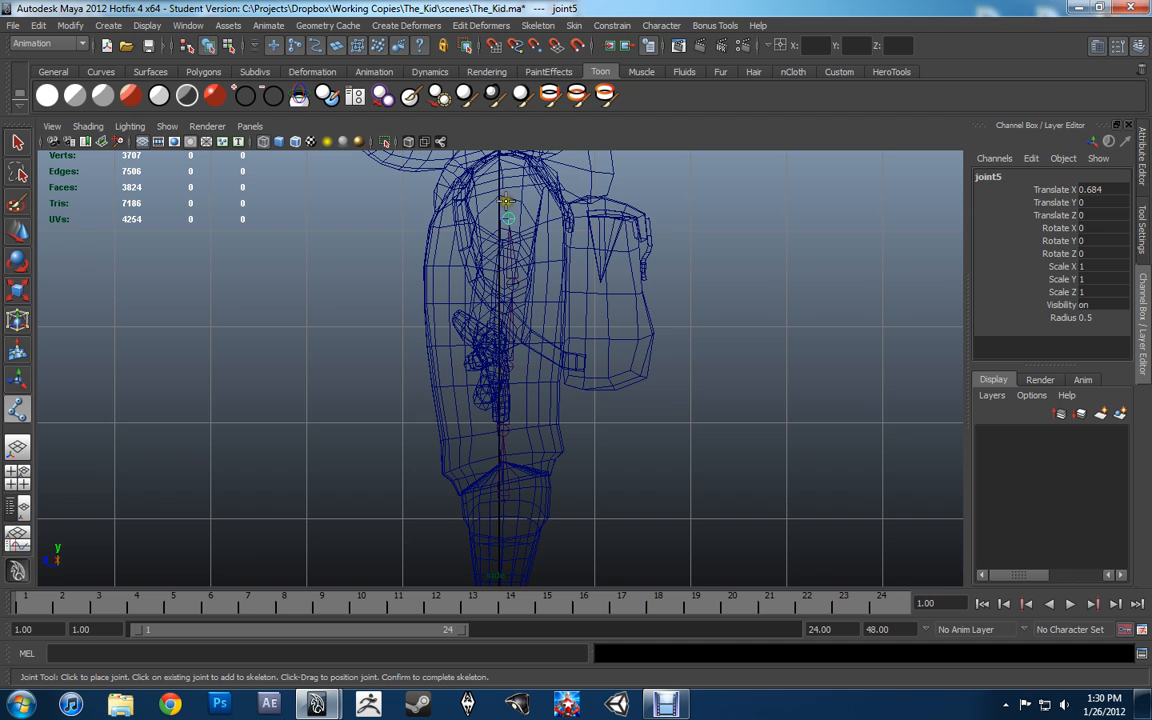
alt+middle_drag(507, 204, 542, 311)
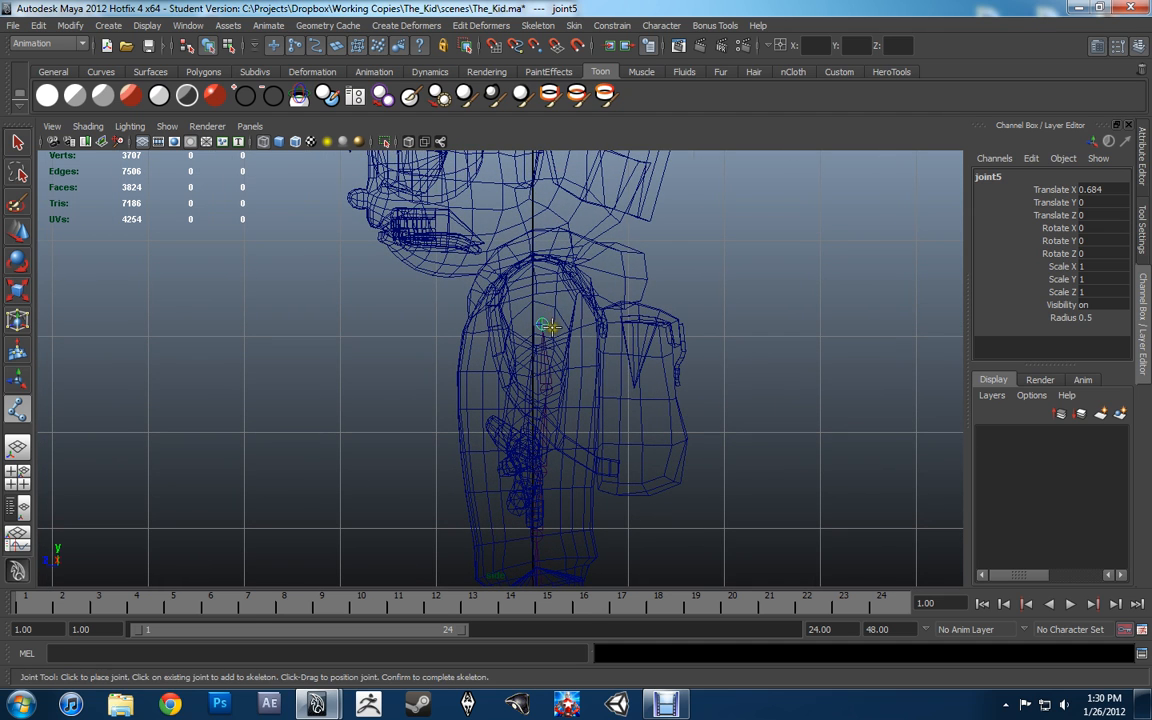
key(ctrl+z)
Continue the joint chain with three joints at the upper chest, the base of the neck and the base of the head.
click(538, 308)
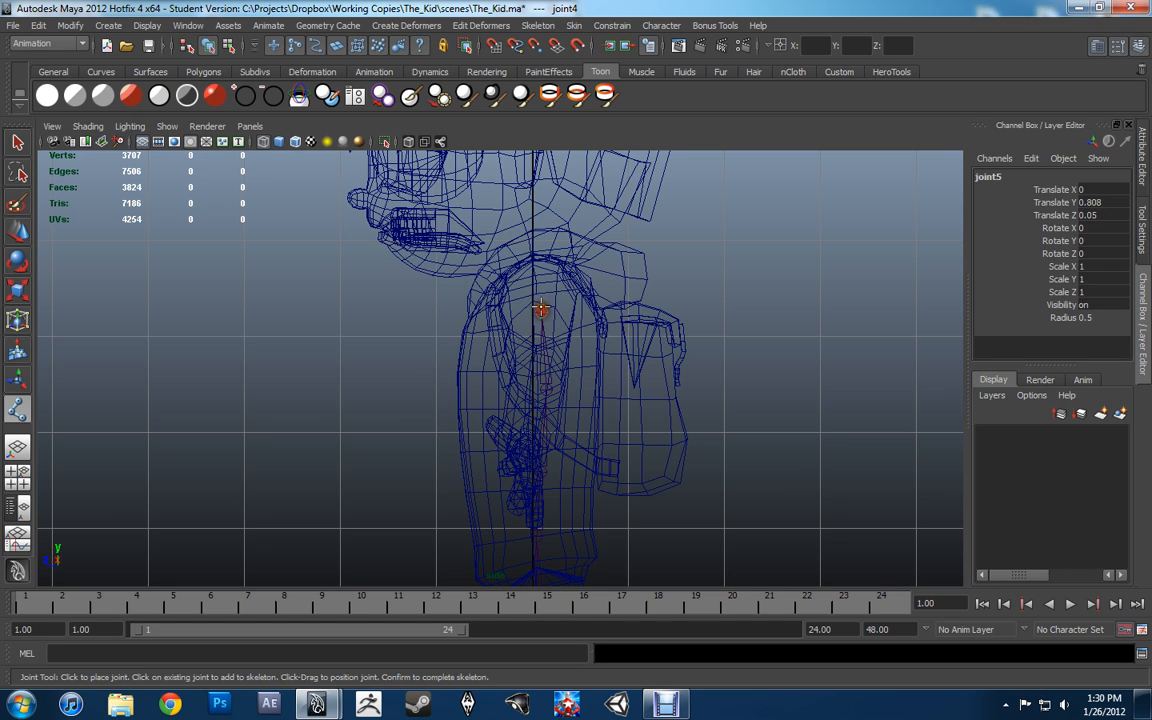
click(536, 279)
drag(536, 279, 539, 279)
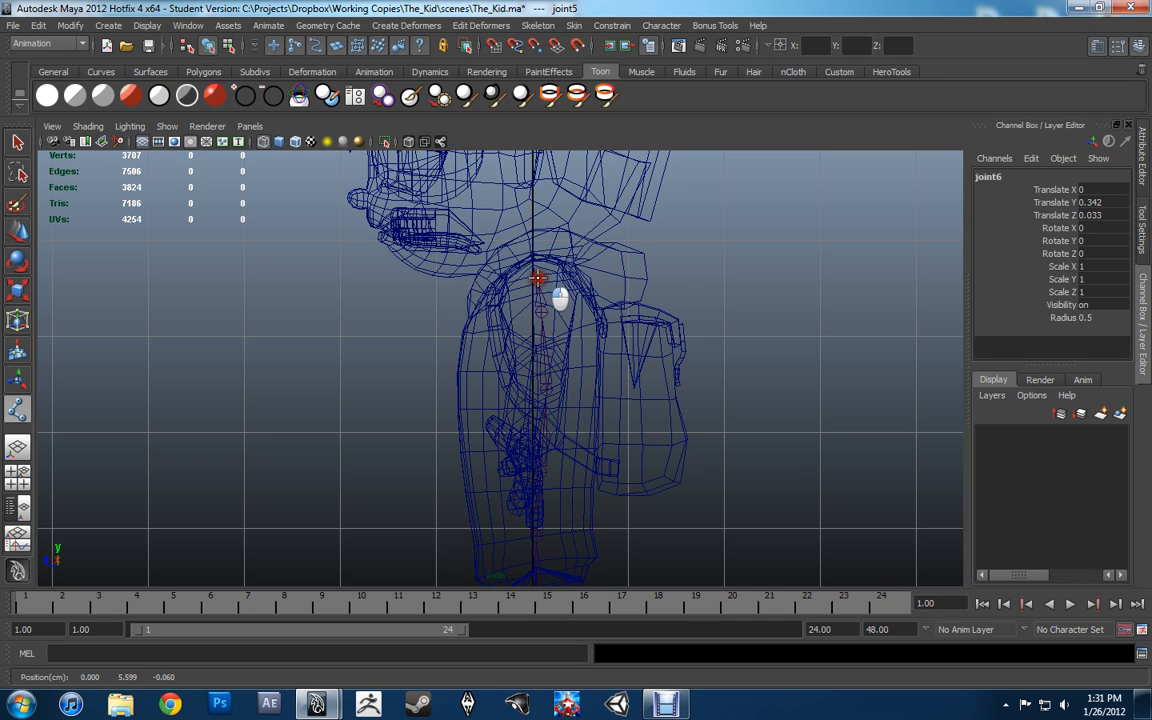
click(535, 237)
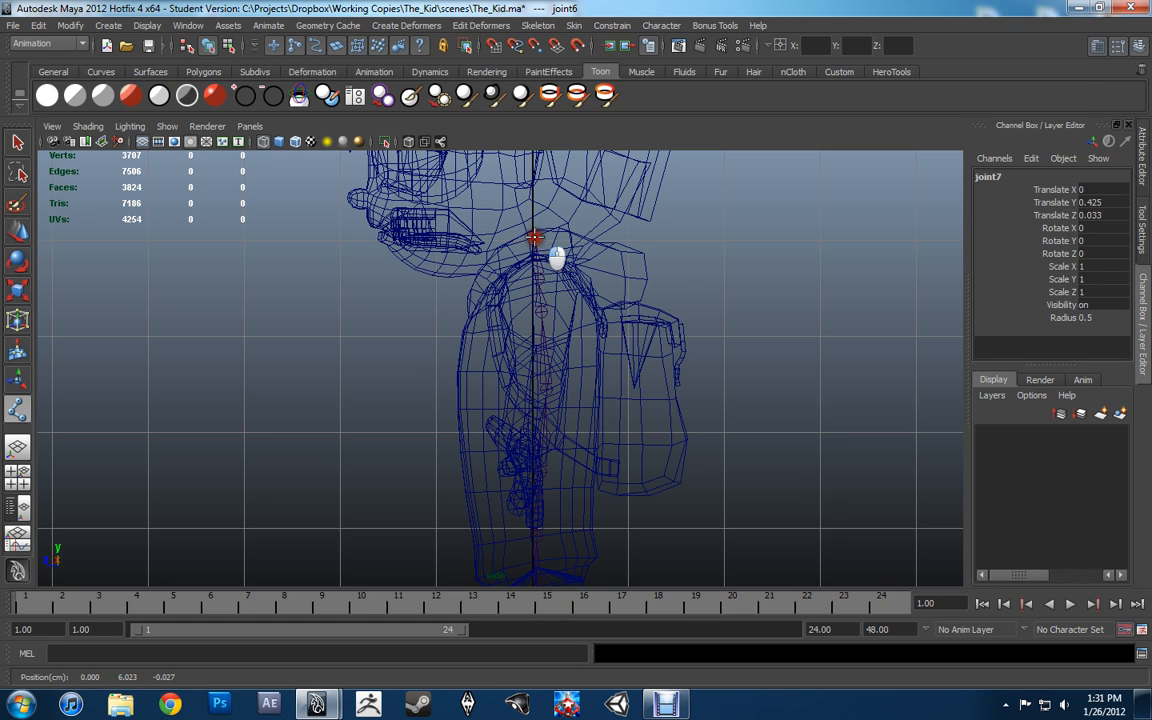
Place the last joint at the top of the head and complete the spine chain.
alt+middle_drag(546, 205, 566, 378)
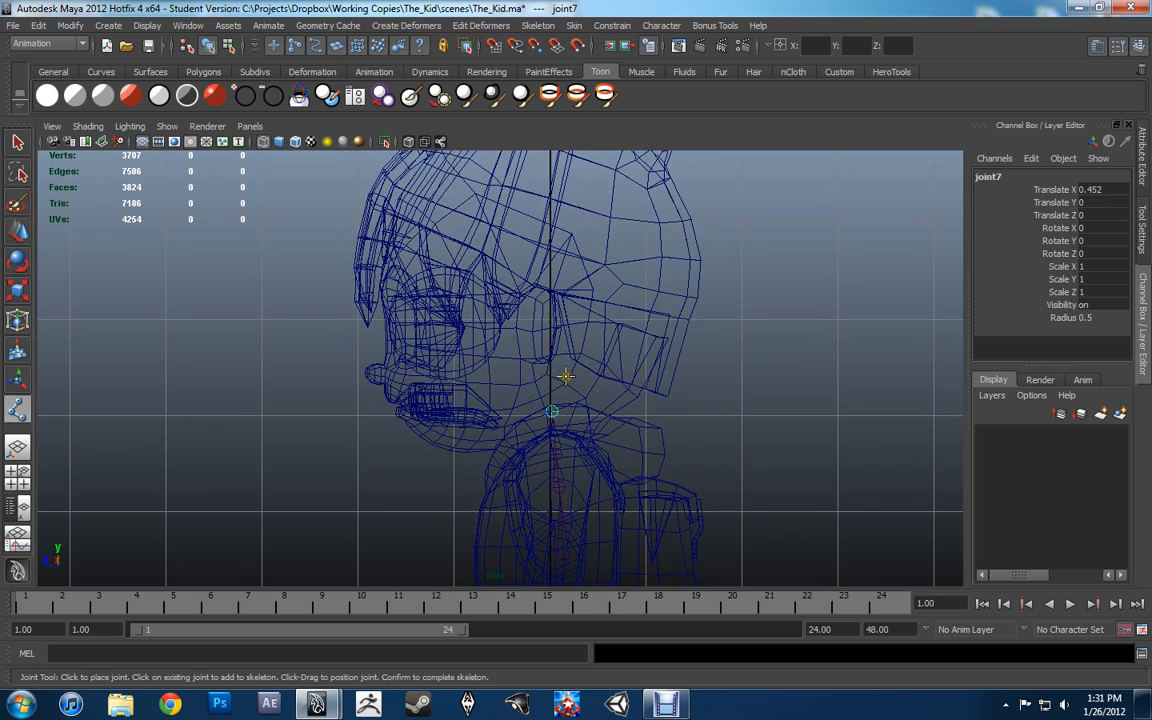
alt+right_drag(566, 378, 546, 309)
drag(548, 196, 547, 179)
key(Return)
key(w)
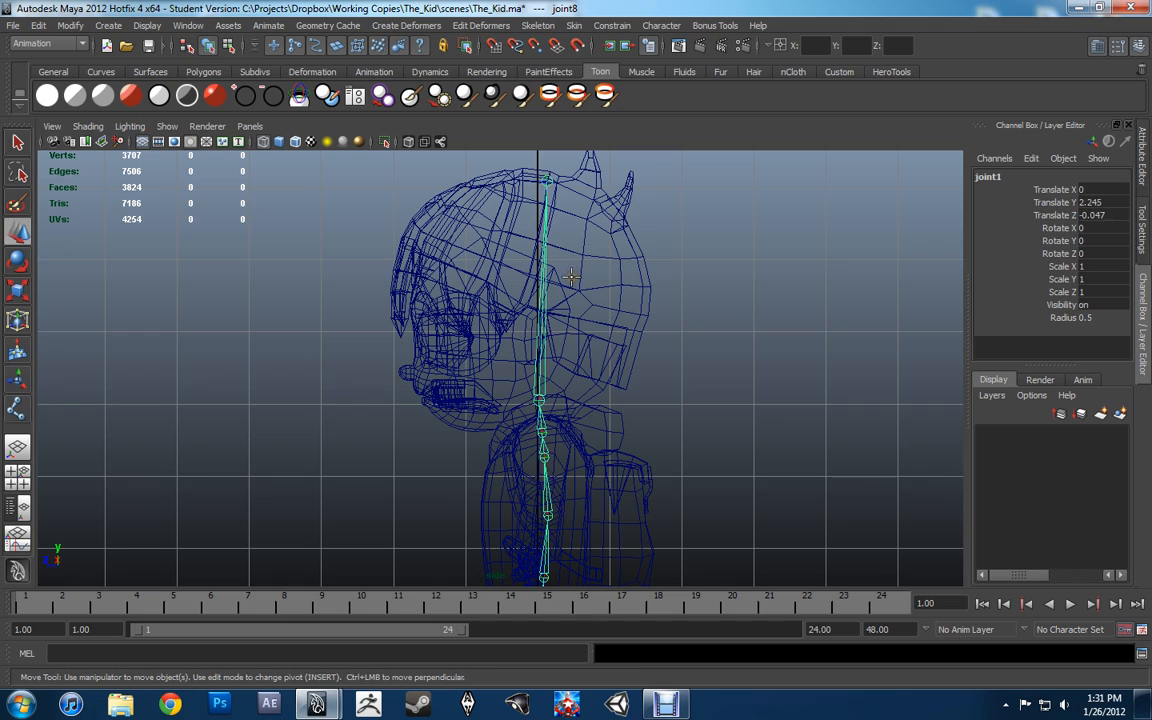
Check the finished joint chain against the character mesh in the side view and the wireframe perspective view.
alt+middle_drag(708, 500, 658, 367)
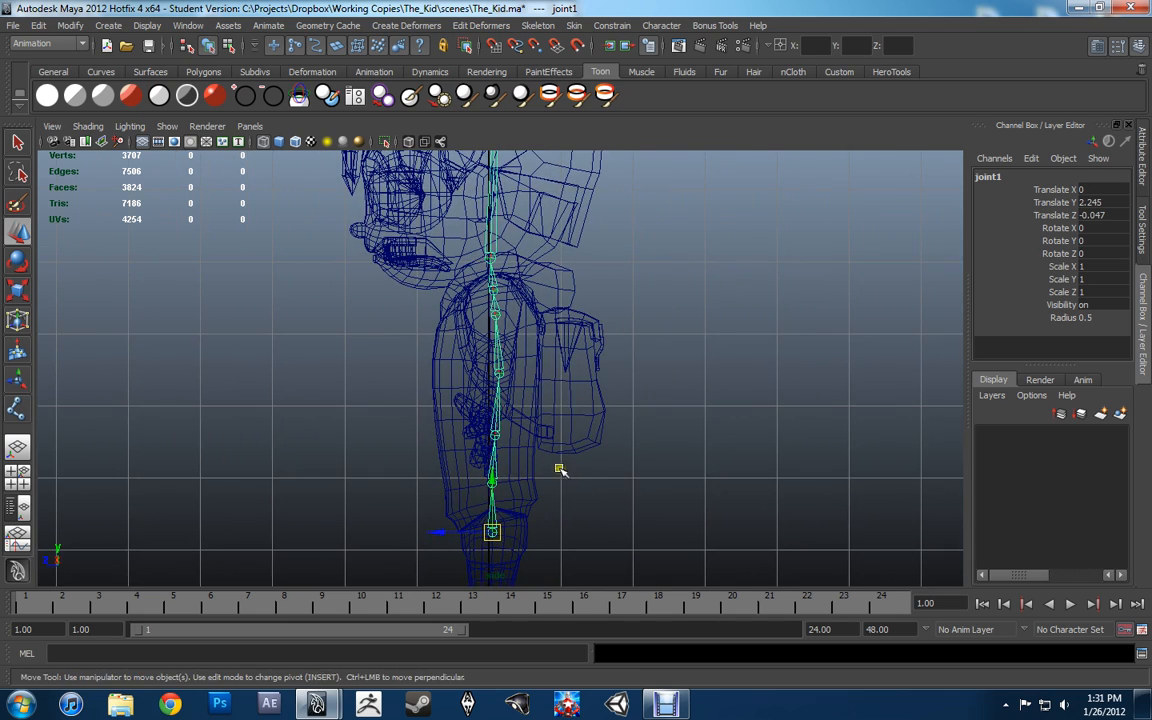
alt+right_drag(558, 466, 894, 241)
key(space)
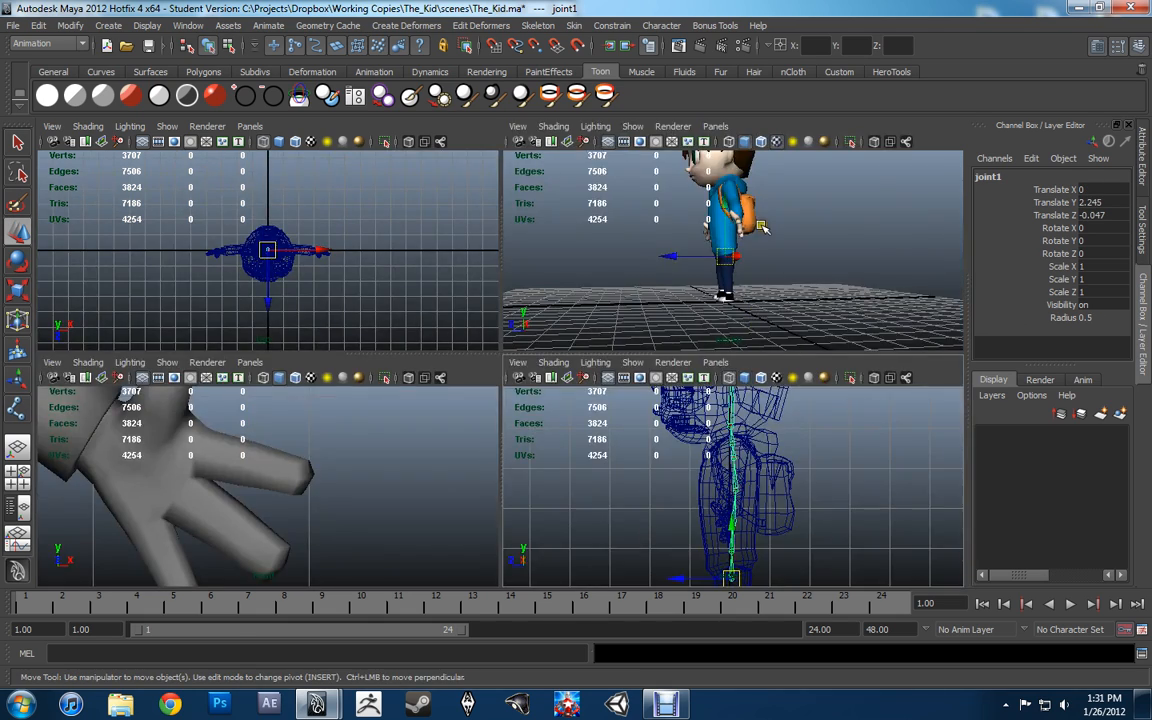
key(space)
alt+drag(617, 278, 789, 294)
key(4)
mouse_move(650, 334)
alt+mouse_down()
mouse_move(663, 406)
mouse_move(501, 403)
mouse_move(674, 402)
alt+mouse_up()
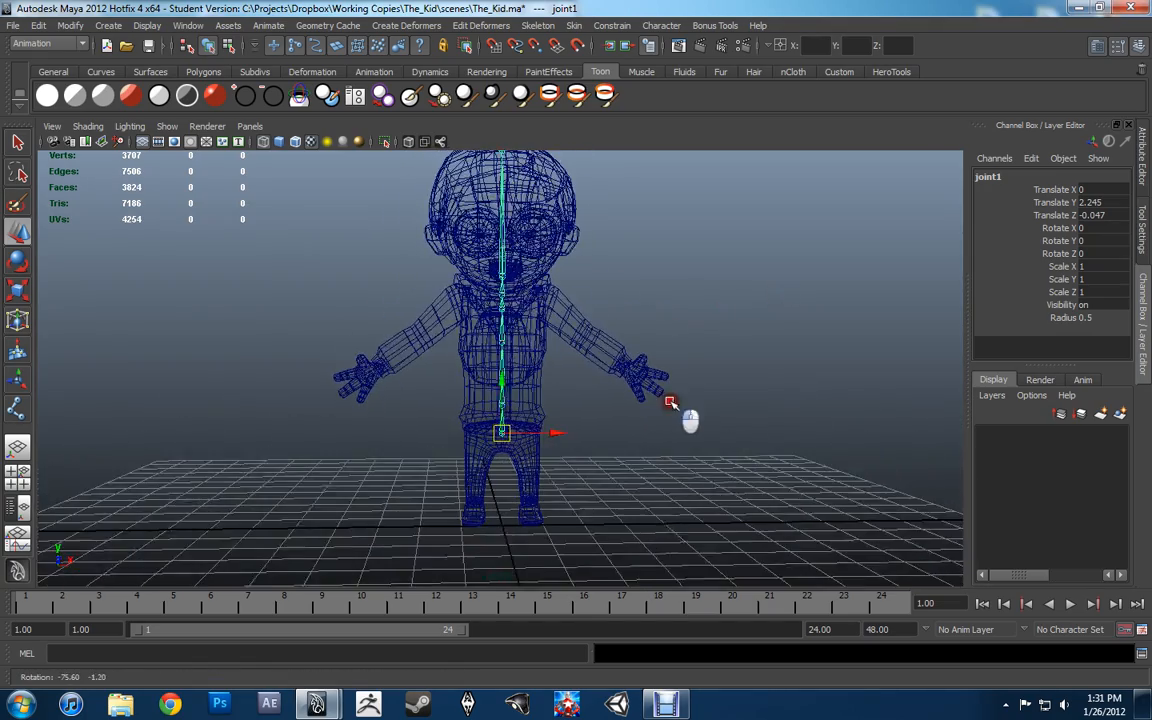
alt+drag(512, 203, 570, 224)
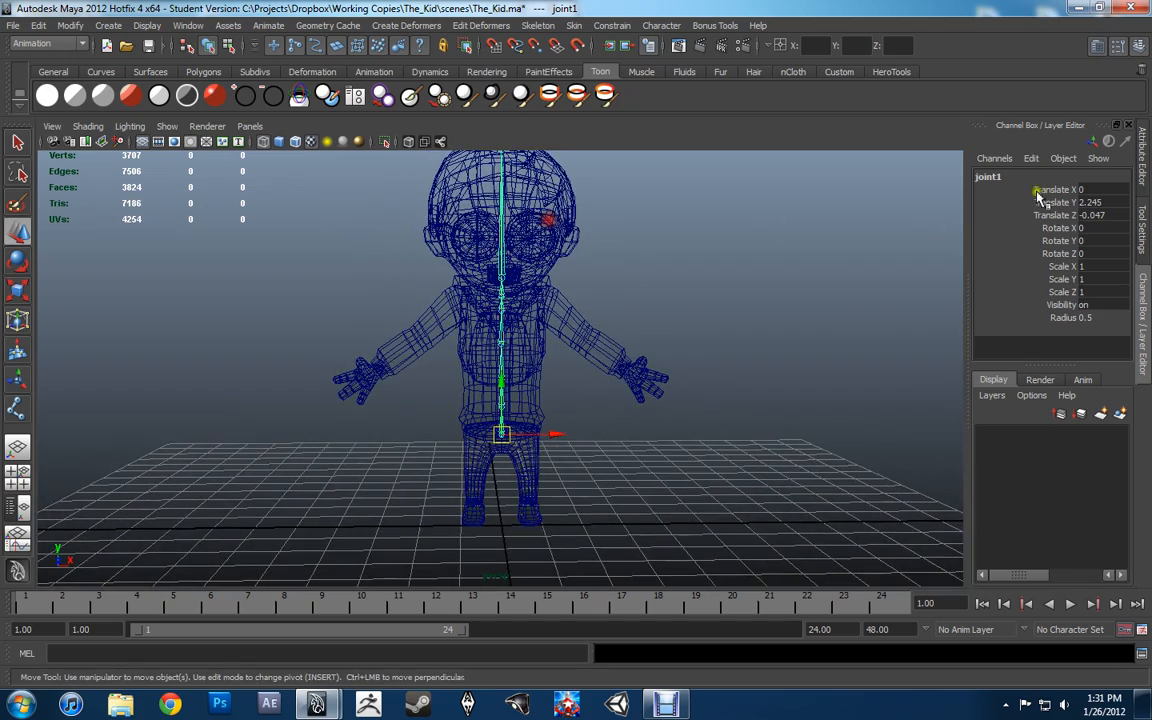
Rename the hip joint as root_jnt and deselect it.
click(1022, 178)
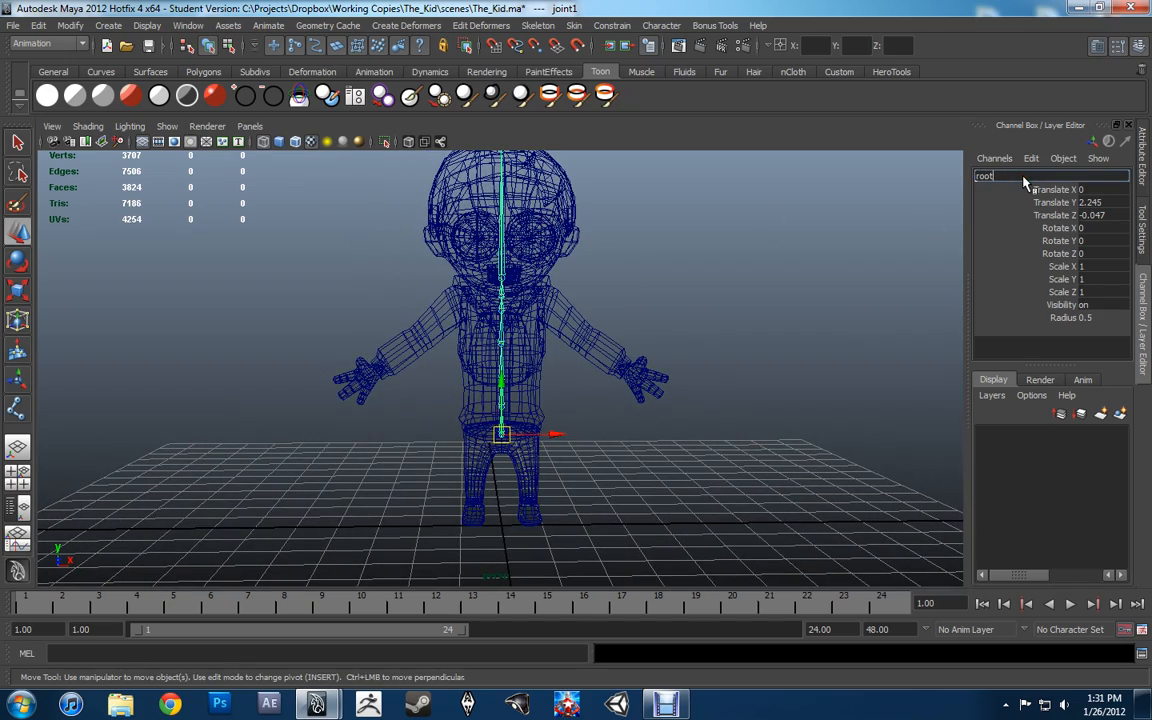
text(root_jnt)
key(Return)
click(680, 417)
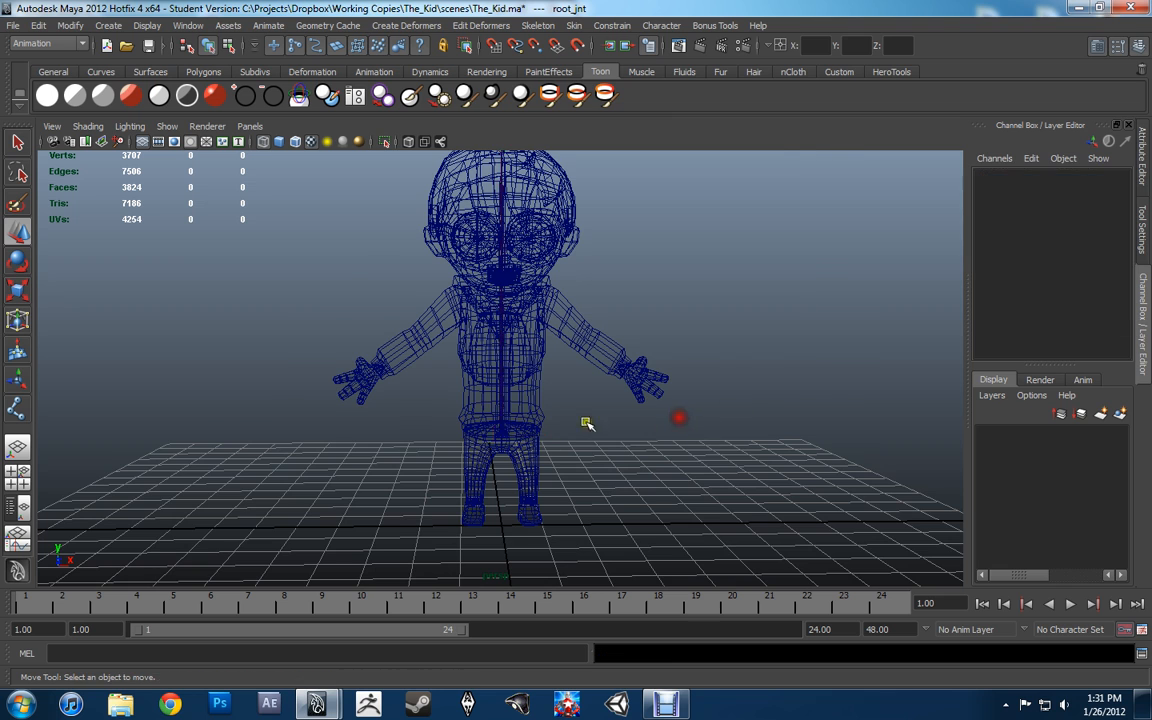
Prefix the names of root_jnt and all its child joints with the_kid_.
scroll(570, 428, up, 4)
click(506, 438)
scroll(667, 330, down, 2)
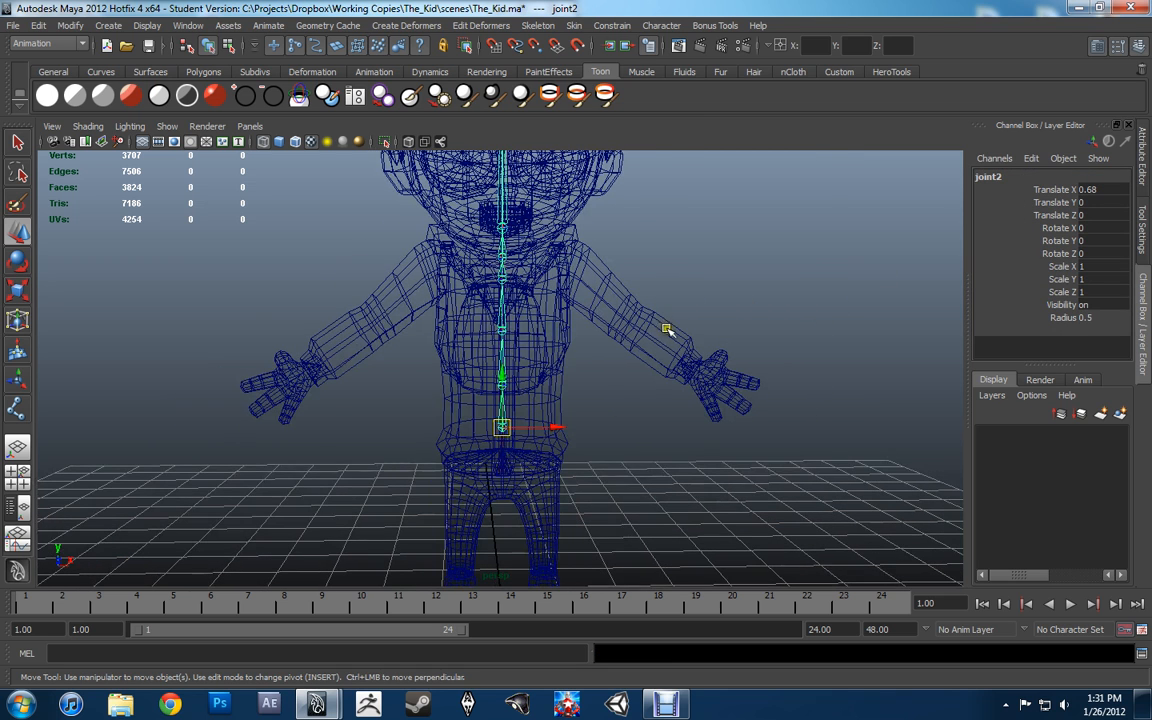
click(500, 466)
click(69, 25)
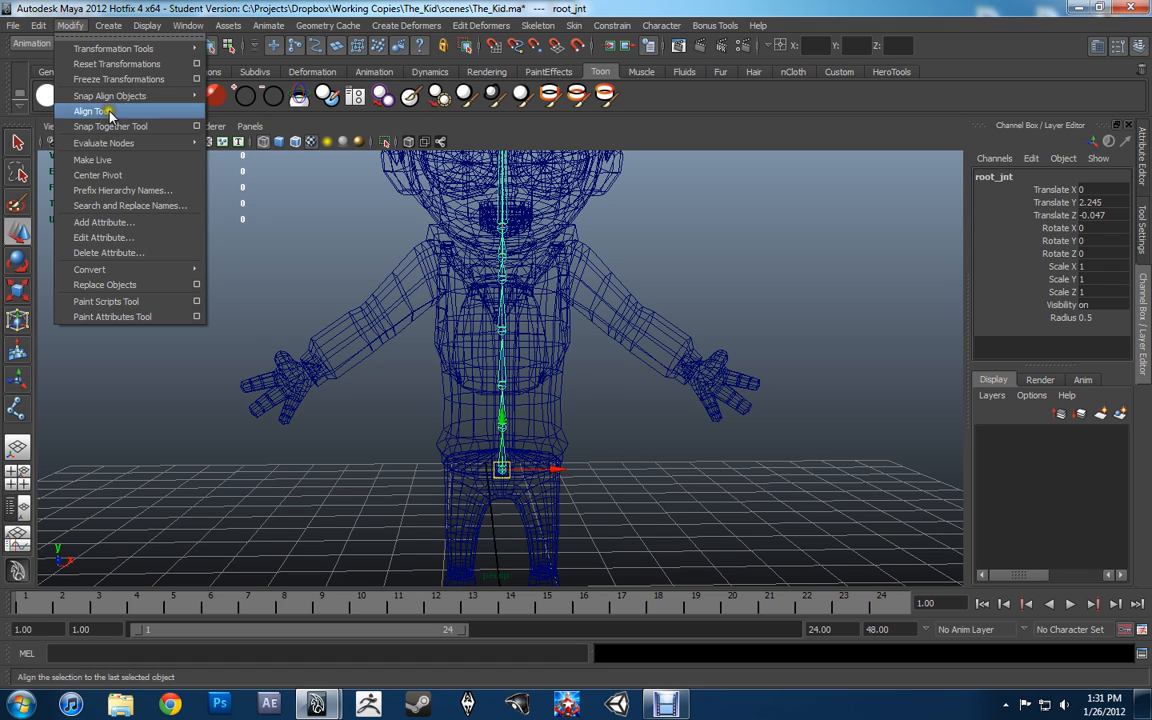
click(140, 193)
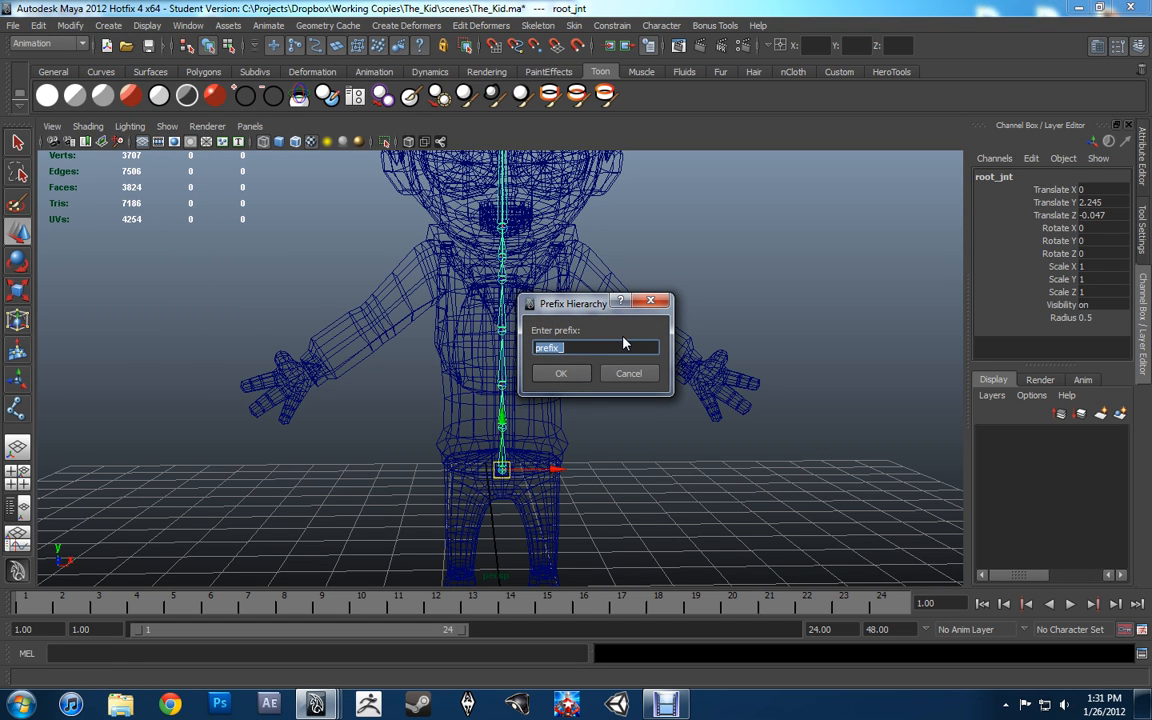
text(the_kid_)
click(548, 374)
click(613, 390)
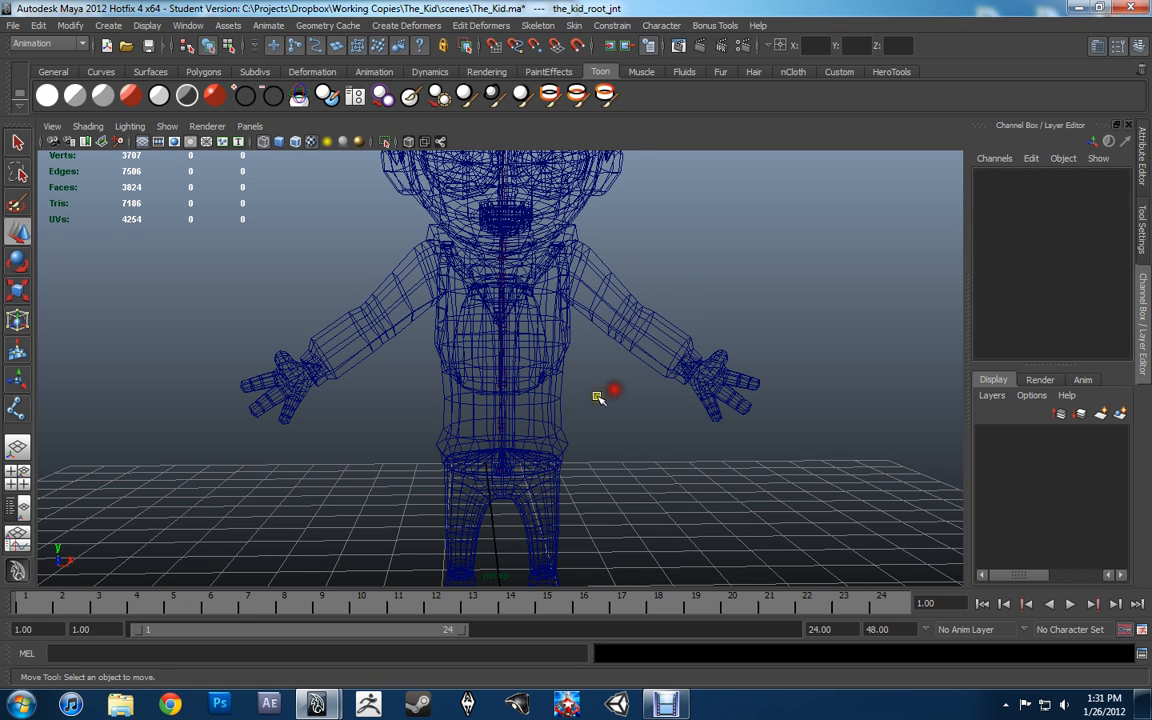
Check the child joint's prefixed name, and undo the hierarchy prefix.
click(501, 464)
key(Down)
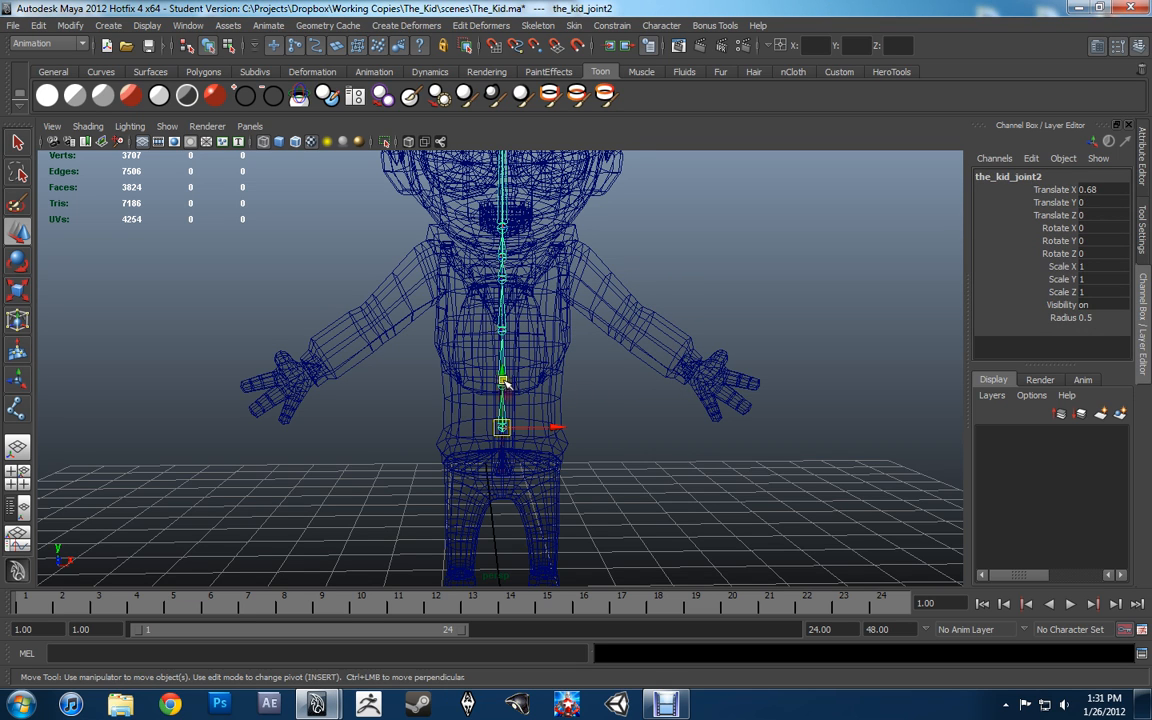
key(ctrl+z)
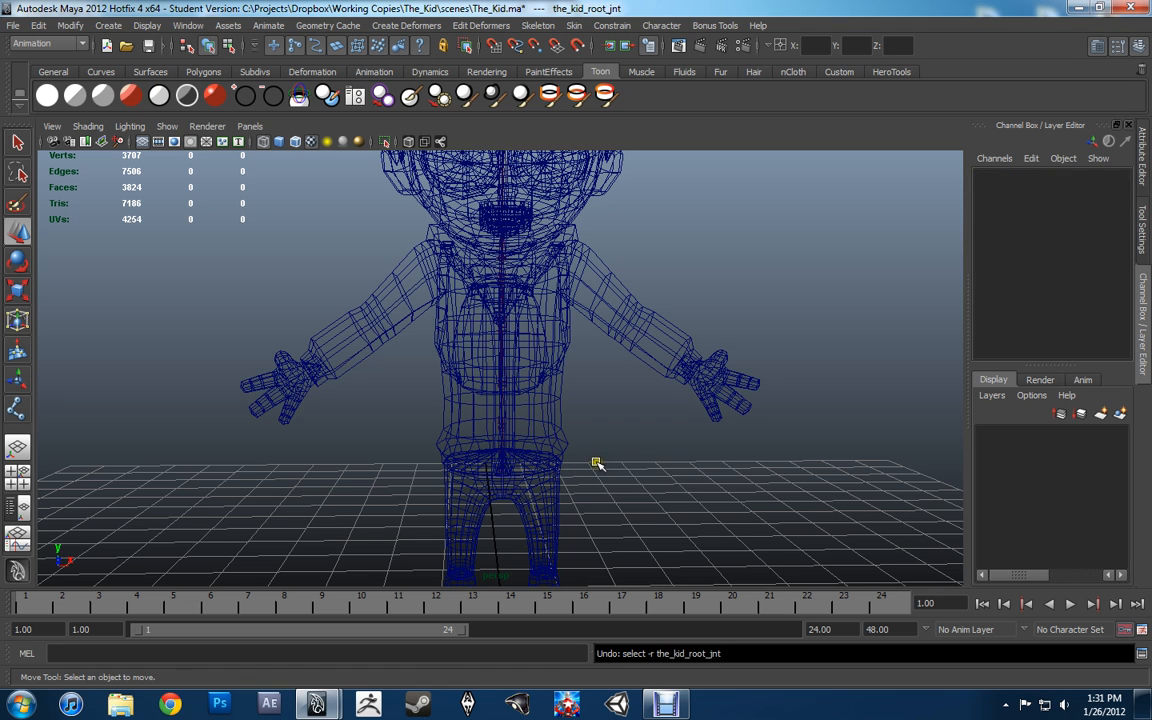
key(ctrl+z)
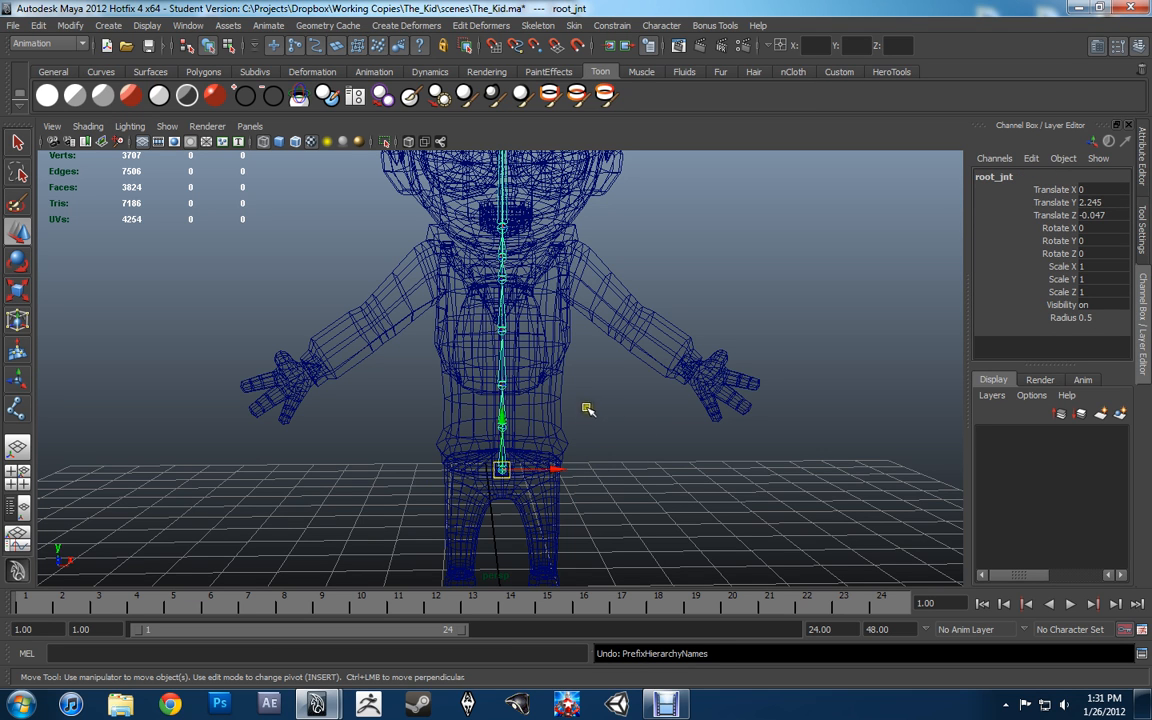
Rename the first spine joint above the root as lower_back_1.
drag(588, 407, 487, 412)
alt+drag(651, 388, 621, 394)
click(1009, 177)
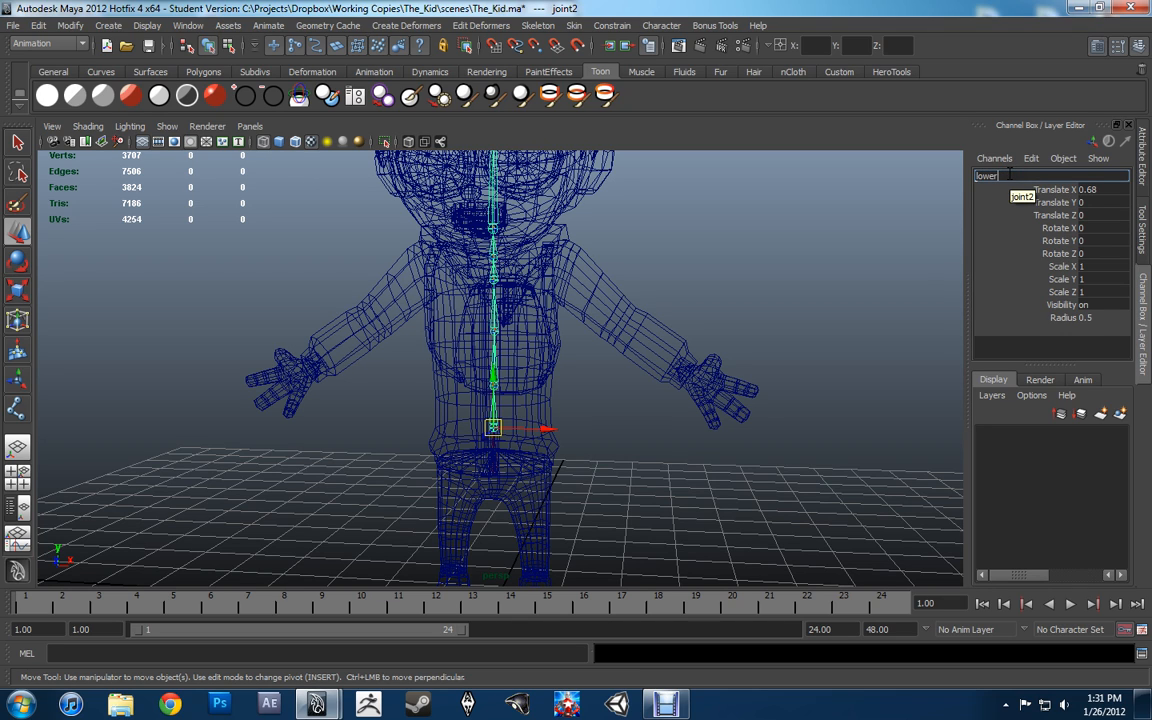
text(lower_back_1)
key(Return)
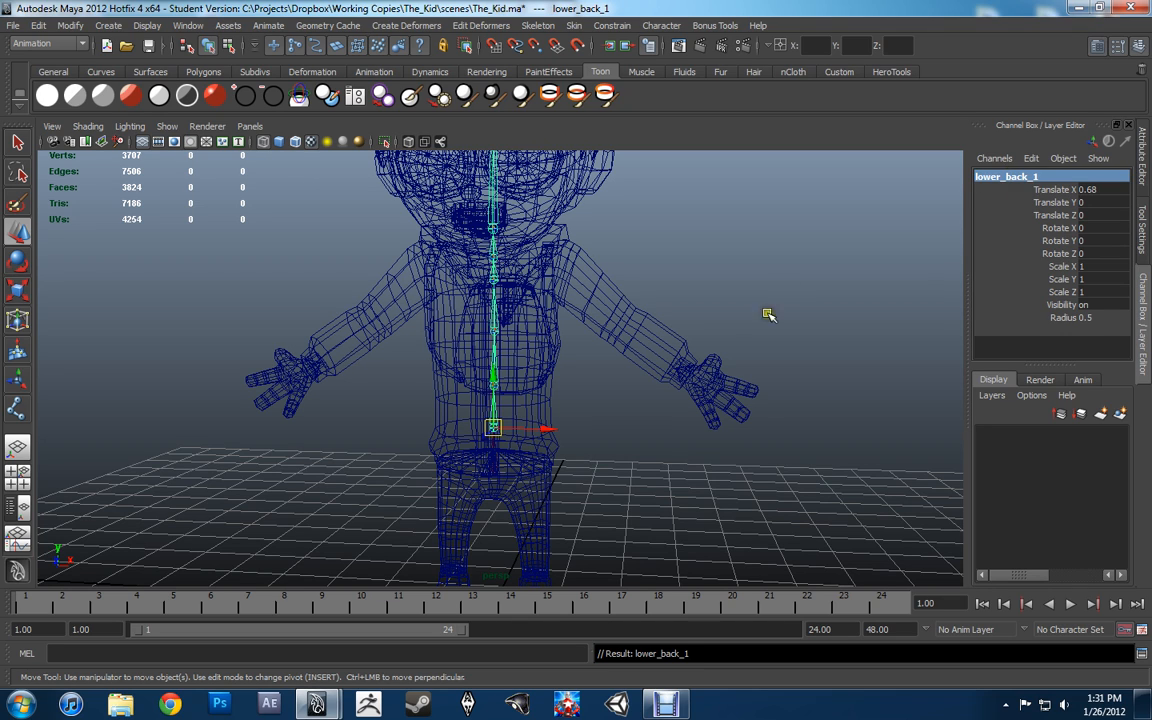
Rename the second spine joint above the root with a name starting with lower_back.
click(493, 385)
click(1033, 178)
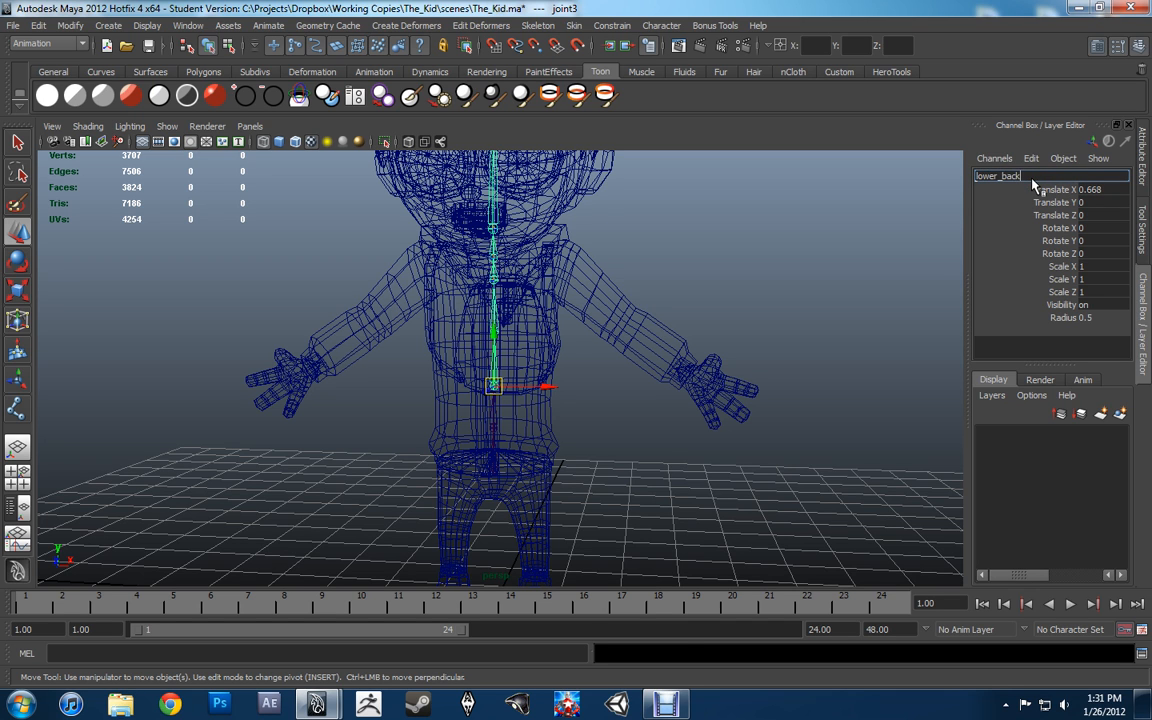
key(Return)
Move only the third spine joint above the root down, without its children, to about Translate X 0.633 and Y -0.015.
drag(515, 306, 398, 317)
alt+middle_drag(431, 314, 484, 330)
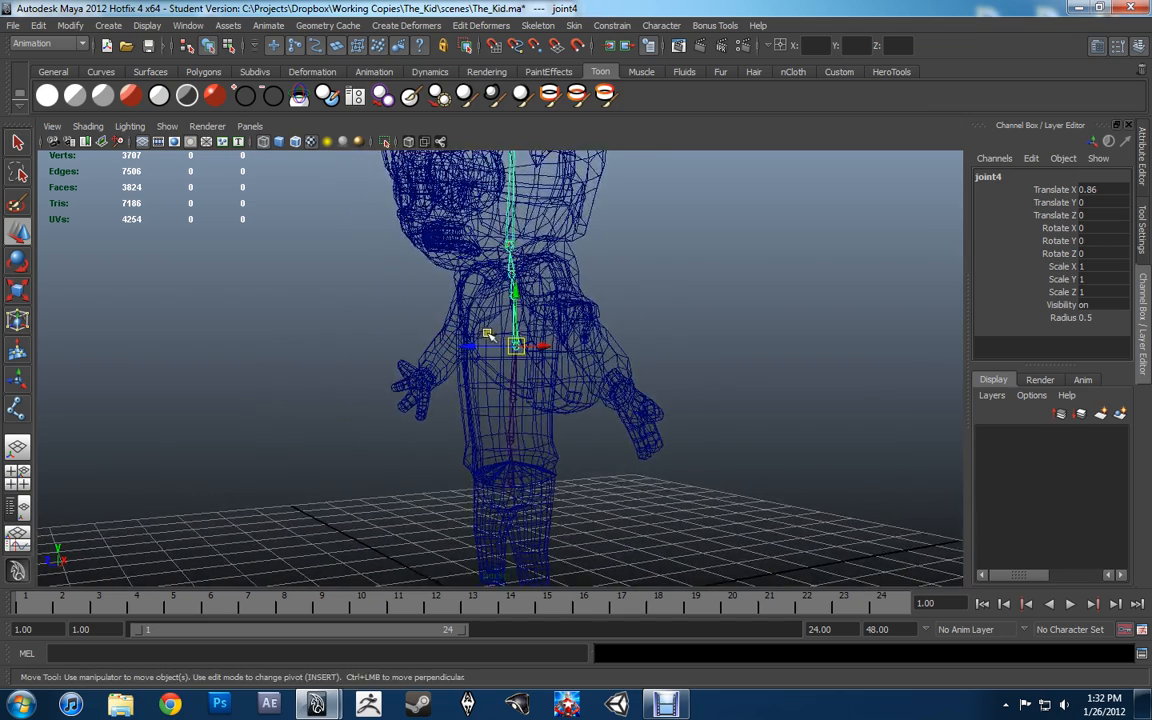
alt+right_drag(484, 330, 508, 330)
key(Insert)
mouse_move(521, 302)
mouse_down()
mouse_move(524, 334)
mouse_move(522, 305)
mouse_up()
key(Insert)
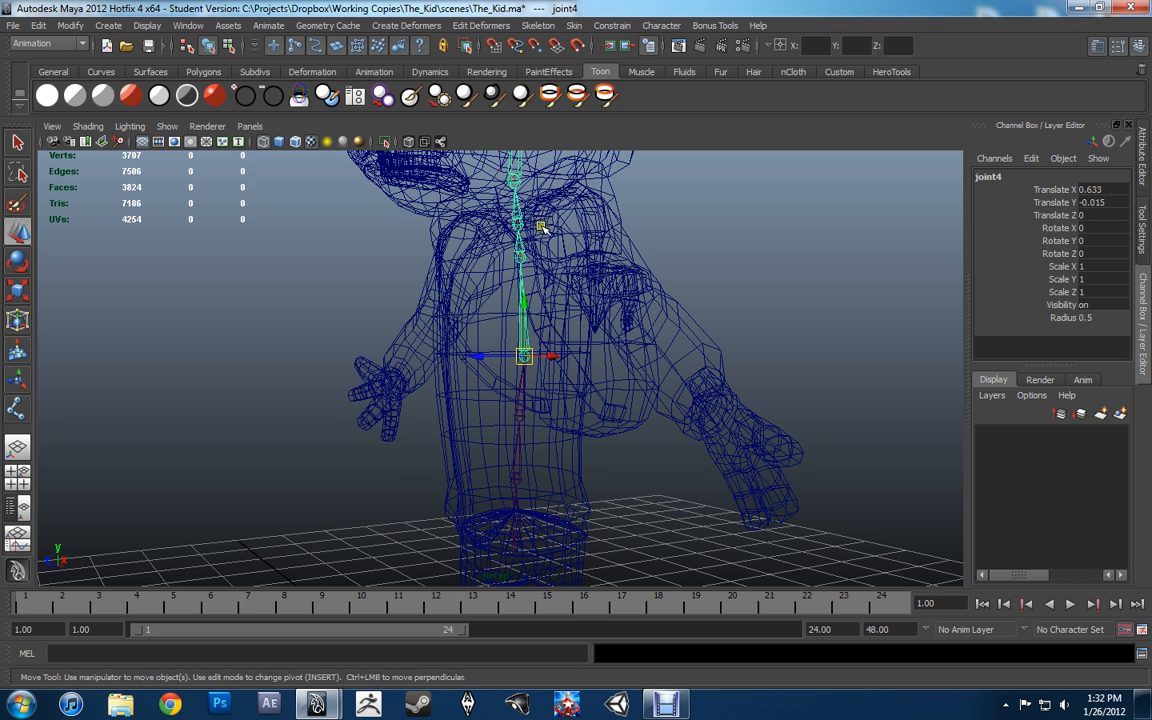
Try moving the third spine joint forward together with its children, and undo the move.
alt+middle_drag(565, 305, 572, 350)
alt+right_drag(632, 353, 522, 358)
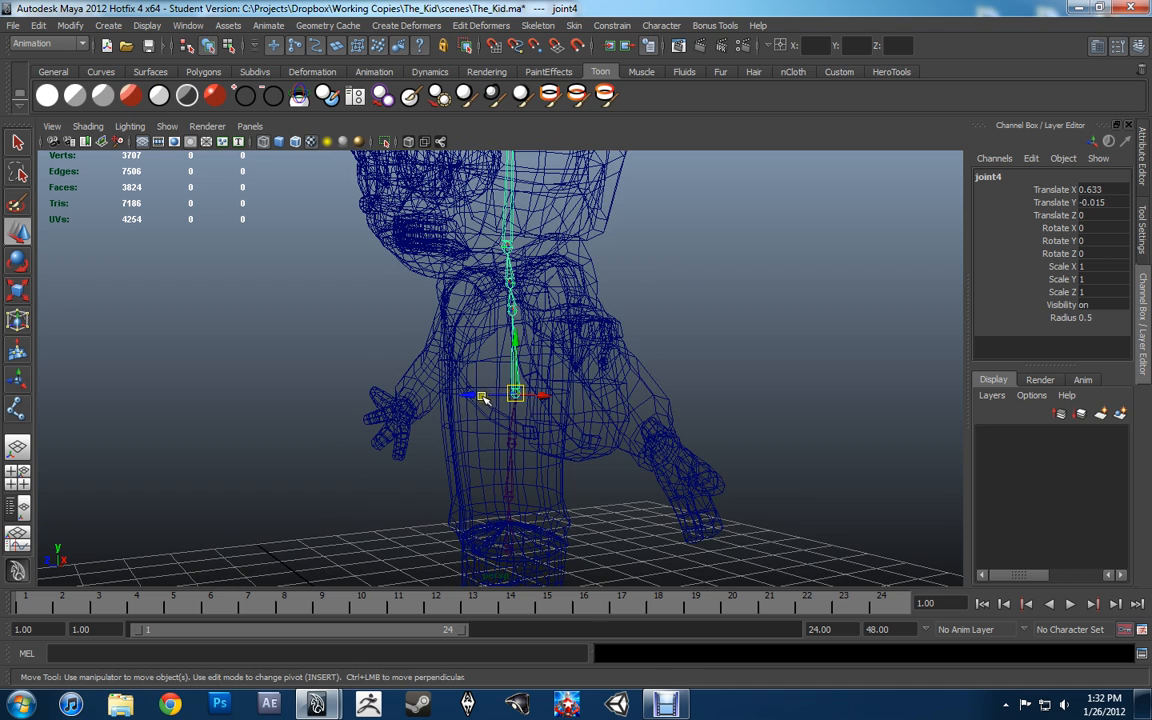
mouse_move(484, 399)
mouse_down()
mouse_move(411, 404)
mouse_move(509, 393)
mouse_move(490, 392)
mouse_up()
key(ctrl+z)
key(ctrl+z)
key(ctrl+z)
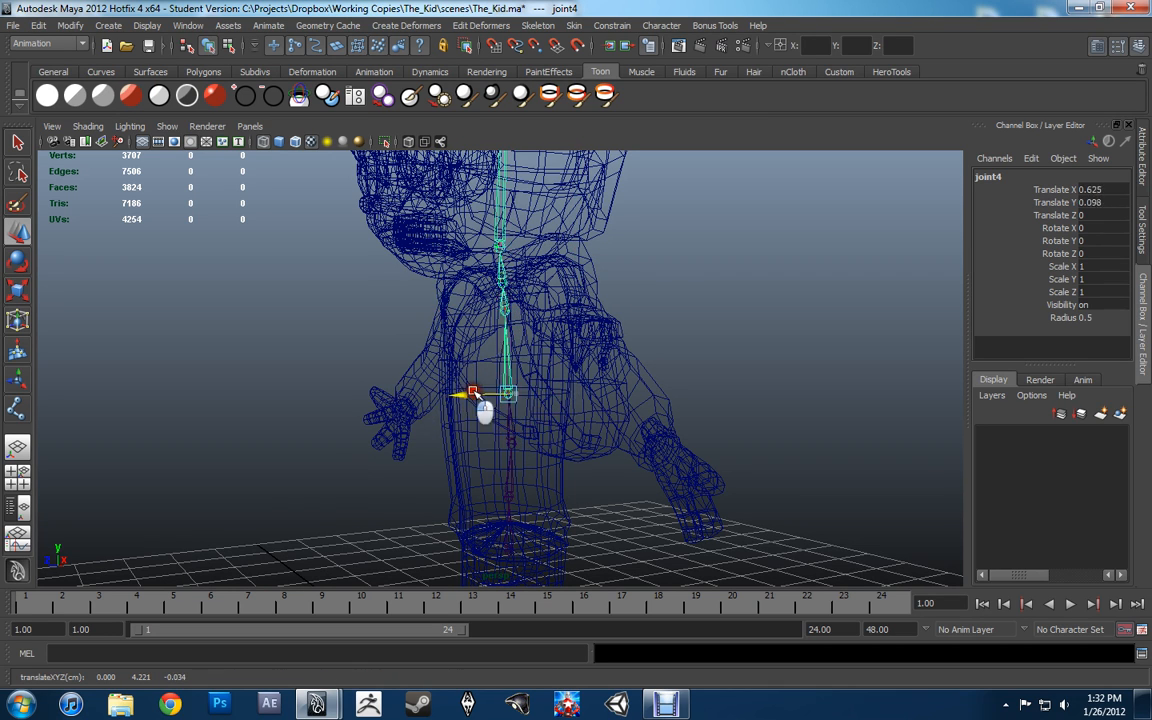
Fine-tune the third spine joint's position without moving its children, to about Translate X 0.632 and Y -0.005.
key(Insert)
drag(516, 350, 656, 393)
key(Insert)
key(ctrl+z)
Rename the third spine joint above the root as mid_back_jnt.
click(988, 189)
double_click(988, 177)
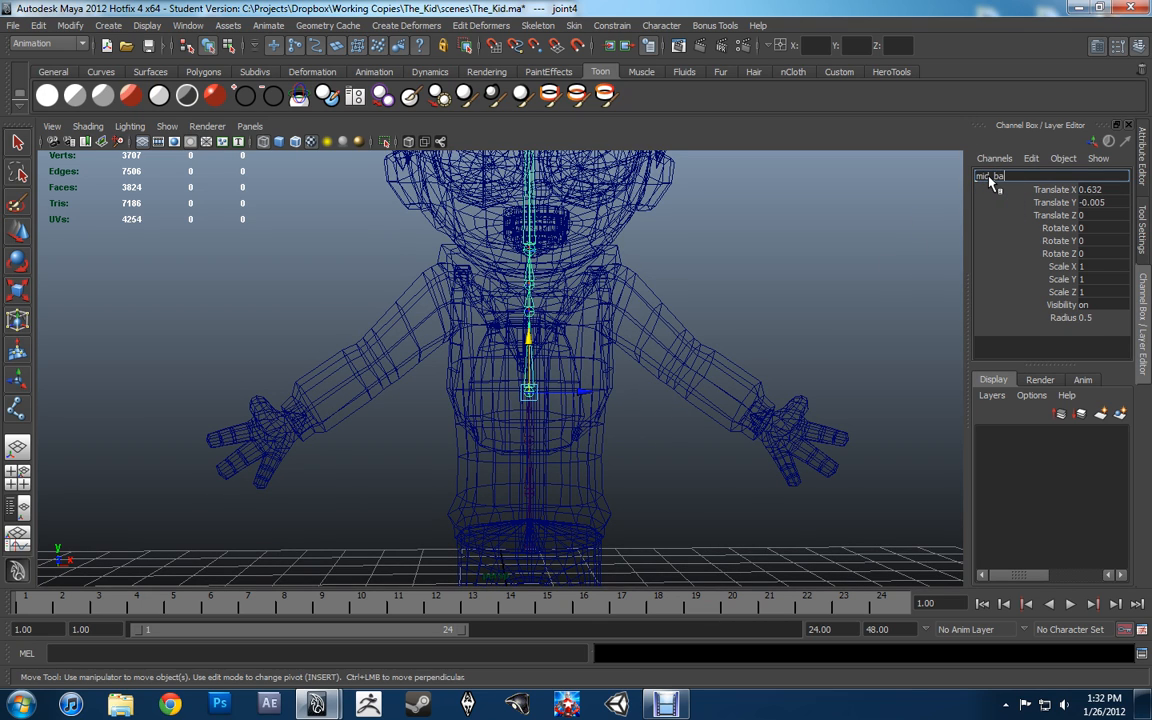
text(mid_back_jnt)
key(Return)
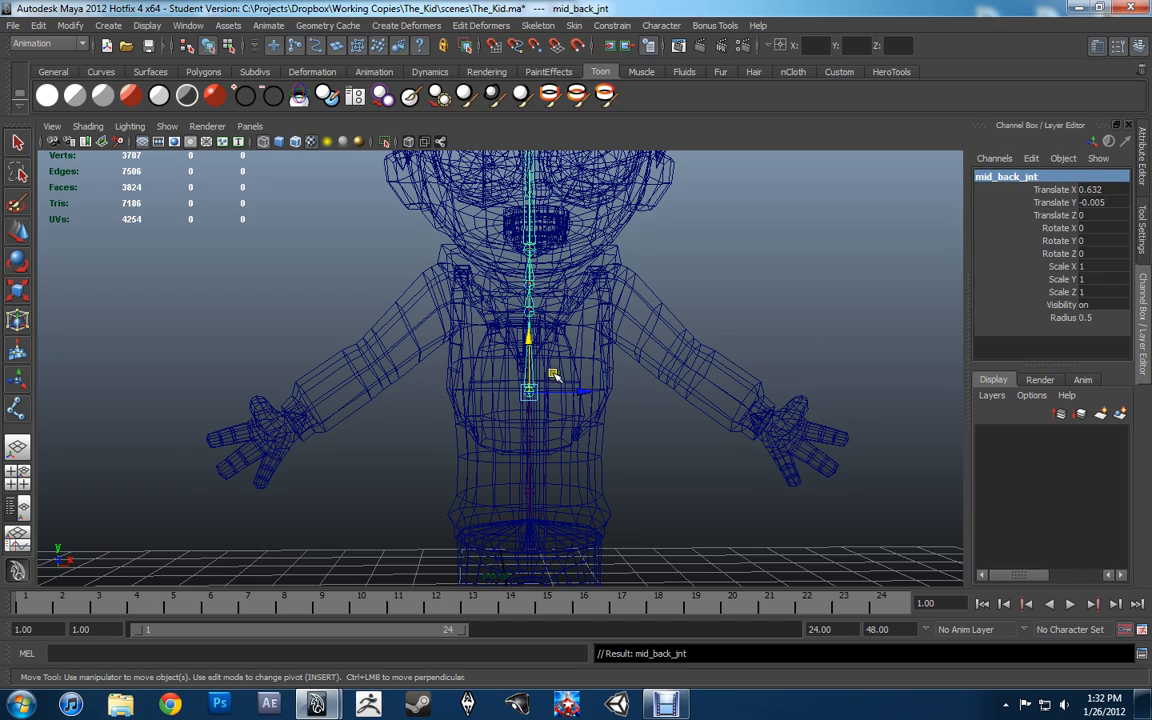
Reposition the upper chest joint without its children, to about Translate X 0.919 and Y 0.017.
alt+middle_drag(553, 374, 561, 430)
alt+right_drag(561, 430, 584, 438)
alt+drag(584, 438, 530, 404)
click(539, 358)
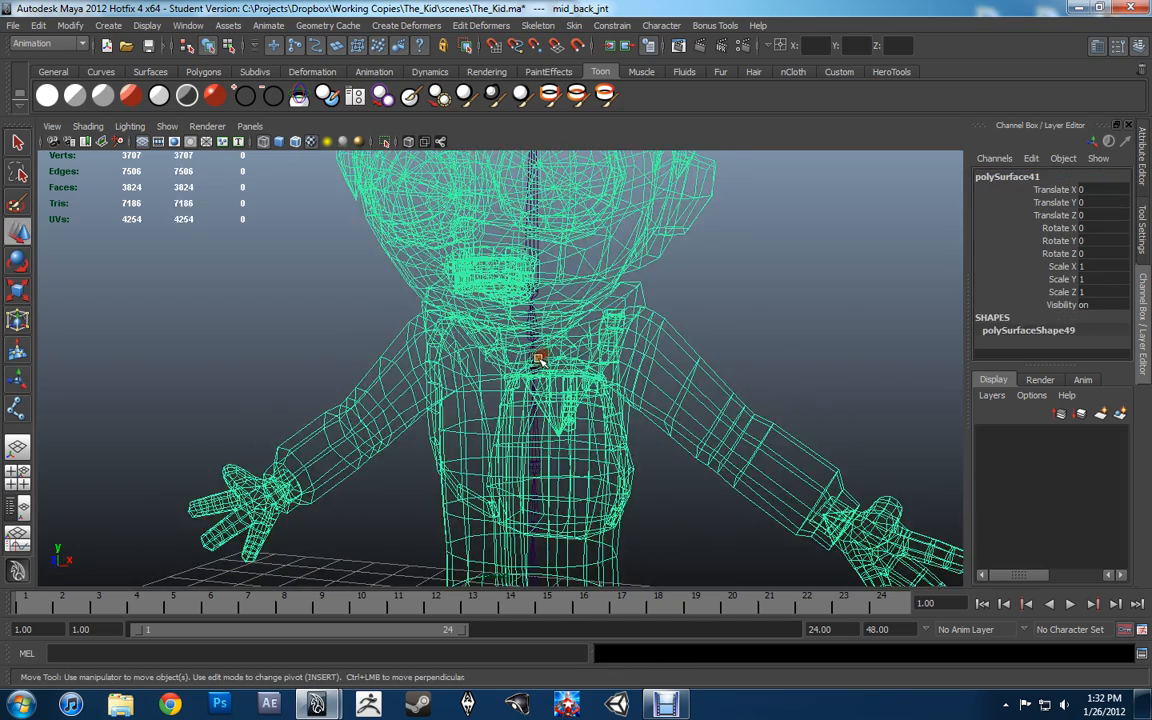
click(539, 358)
alt+drag(591, 342, 543, 353)
key(Insert)
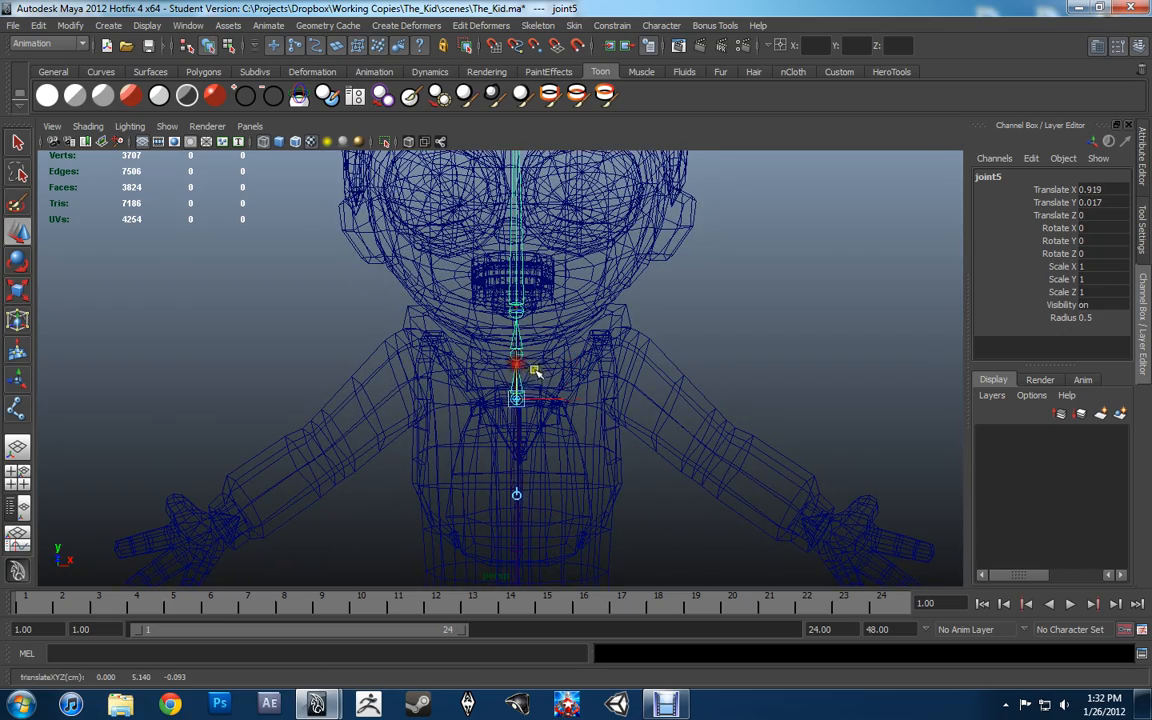
alt+drag(522, 372, 505, 390)
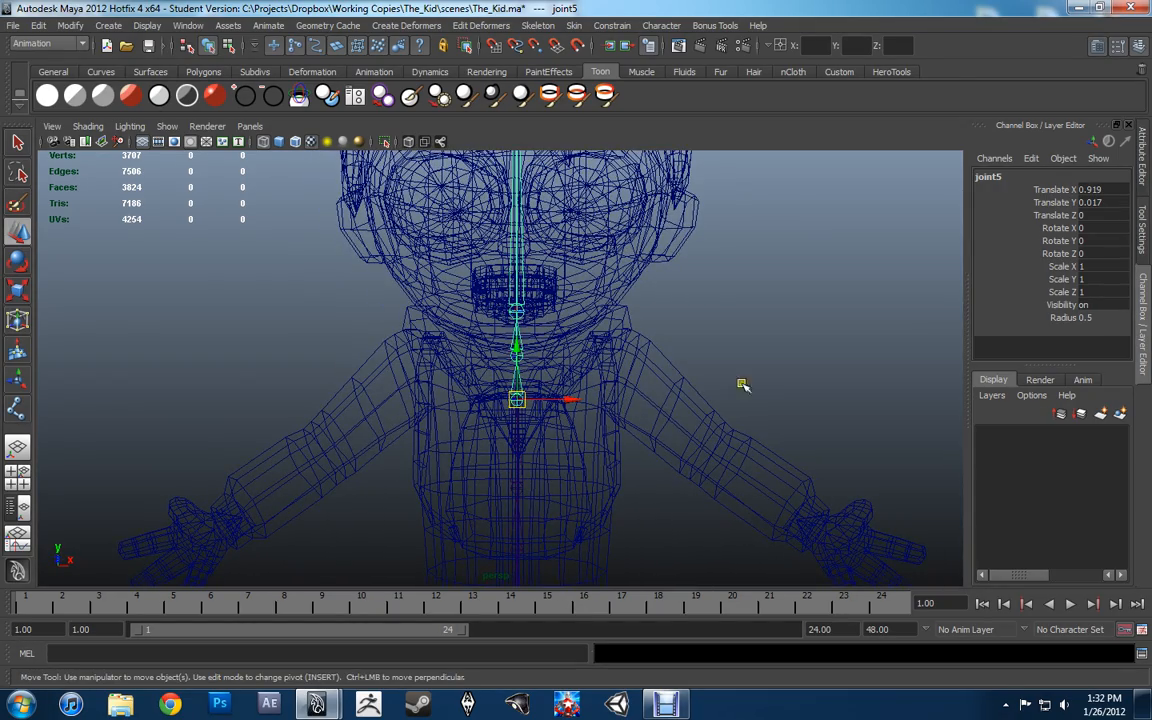
Rename the upper chest joint as upper_back_jnt.
alt+drag(740, 386, 790, 330)
click(1010, 177)
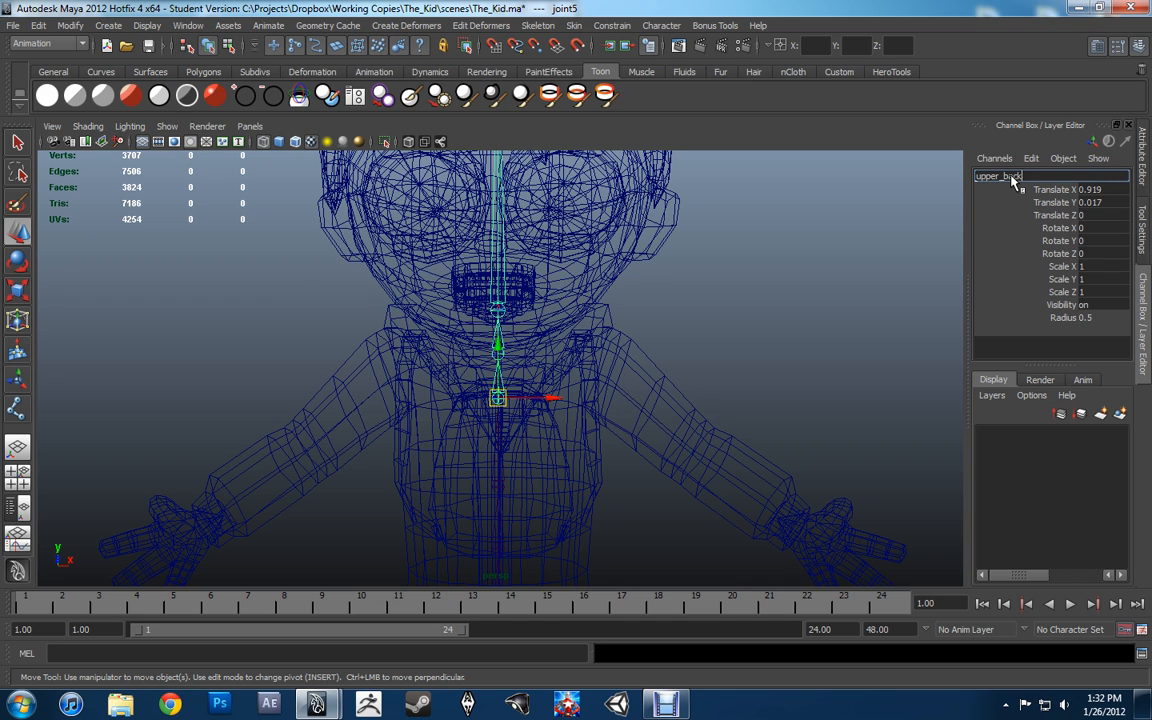
text(upper_back_jnt)
key(Return)
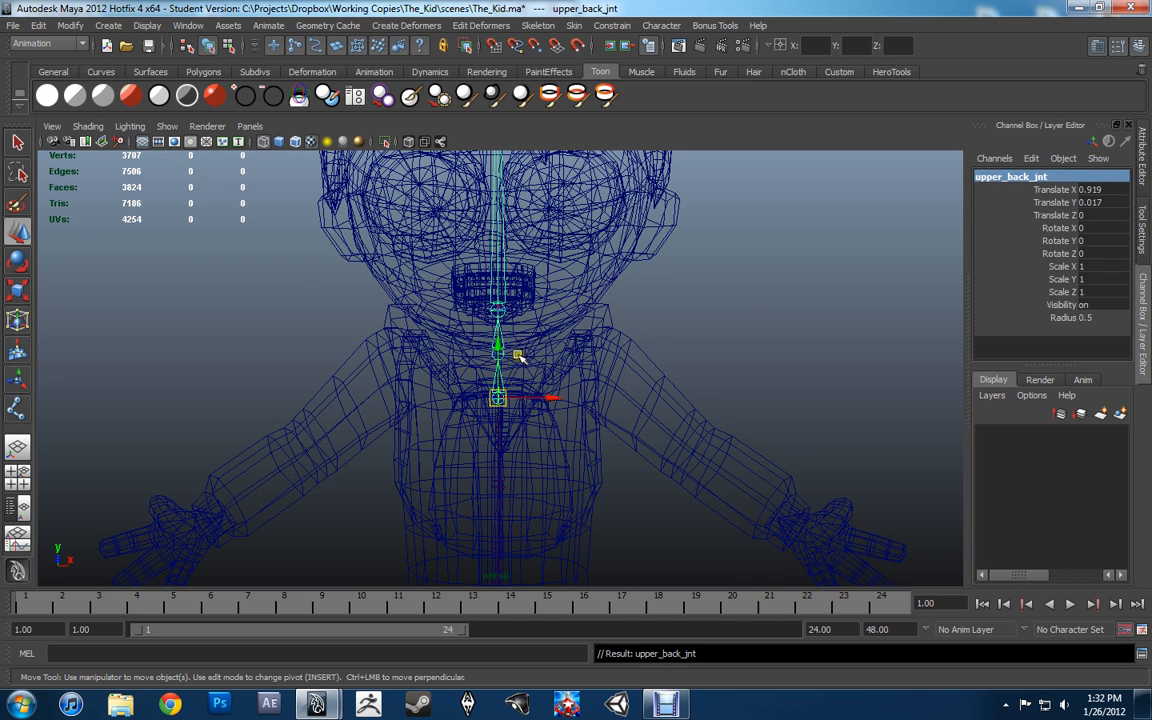
Rename the joint at the base of the neck as lower_neck_jnt.
click(497, 350)
click(1000, 176)
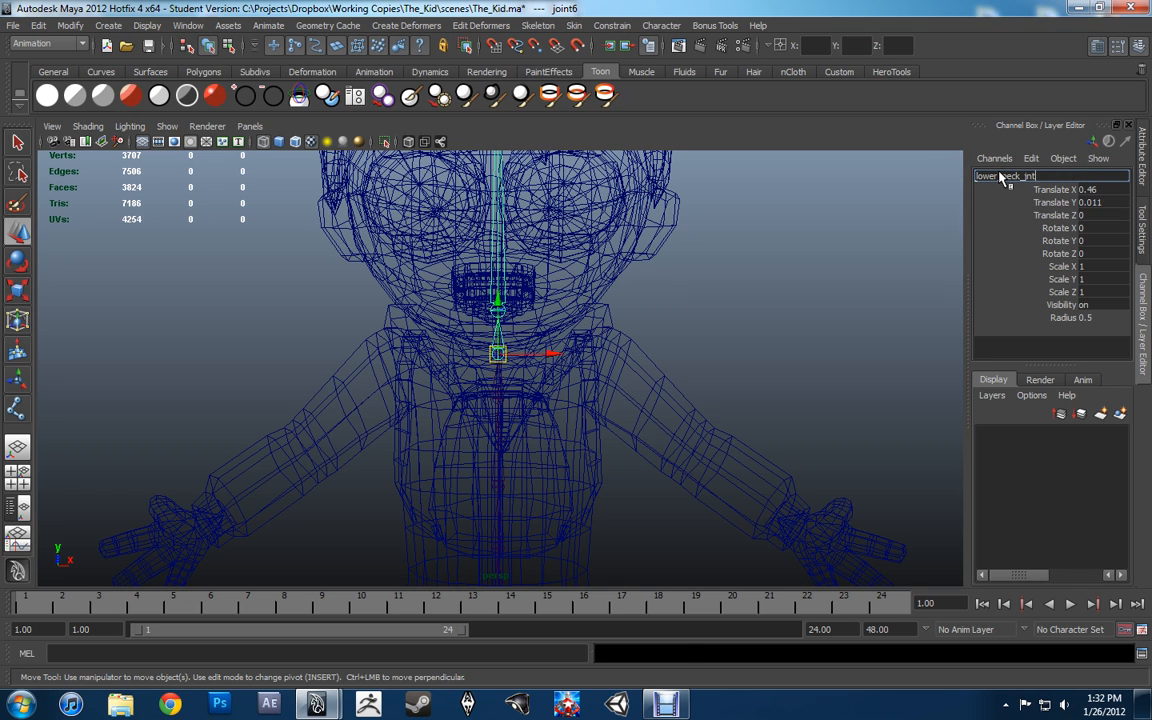
text(lower_neck_jnt)
key(Return)
Rename the joint at the base of the head as upper_neck_jnt.
click(465, 280)
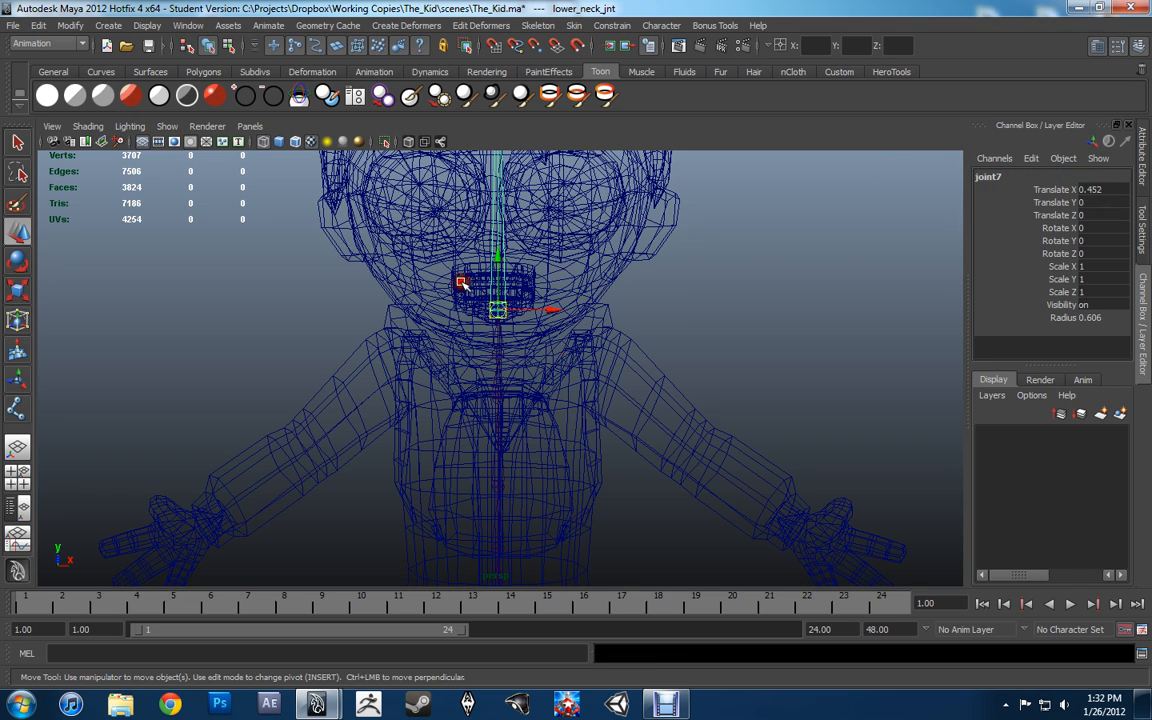
click(997, 177)
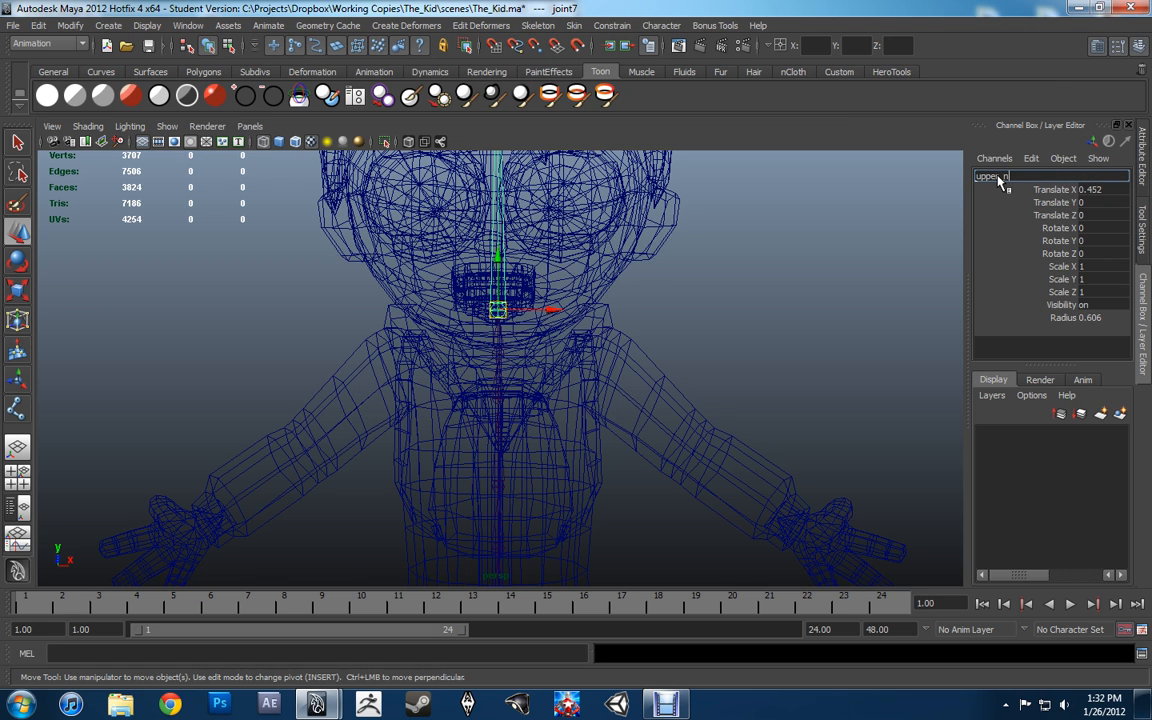
text(upper_neck_jnt)
key(Return)
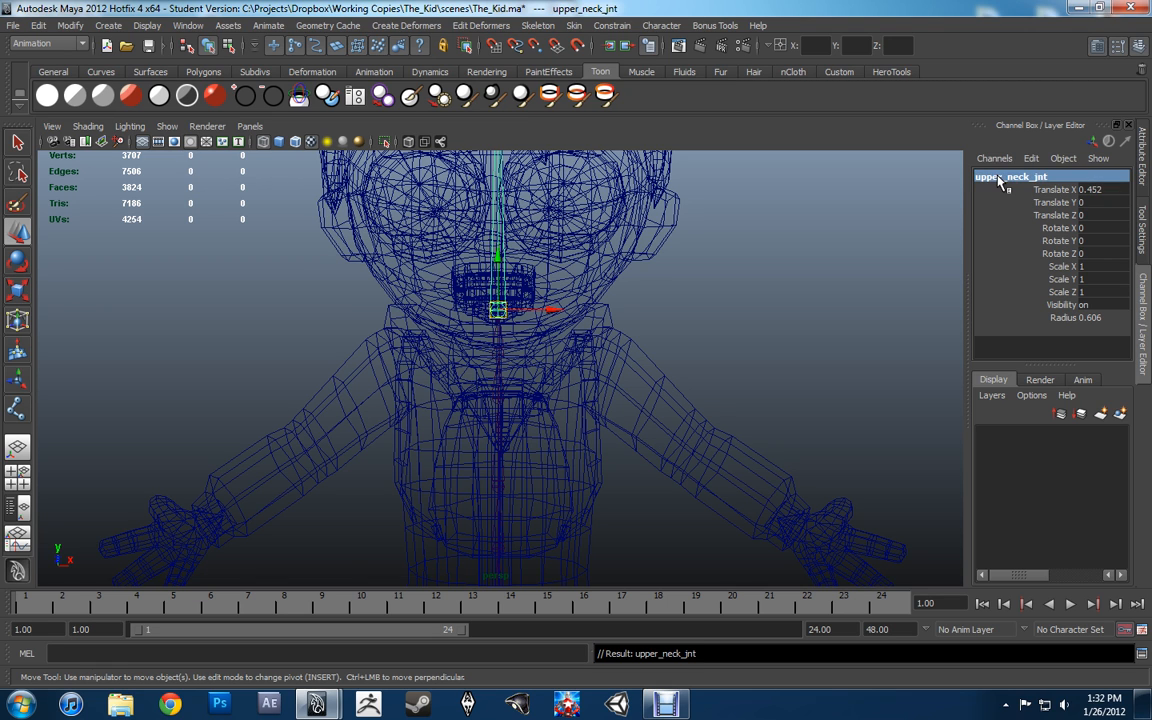
Examine the side profile of upper_neck_jnt and the head bone against the neck and skull mesh.
key(space)
key(space)
alt+drag(687, 301, 543, 345)
alt+right_drag(543, 345, 567, 357)
scroll(568, 362, up, 2)
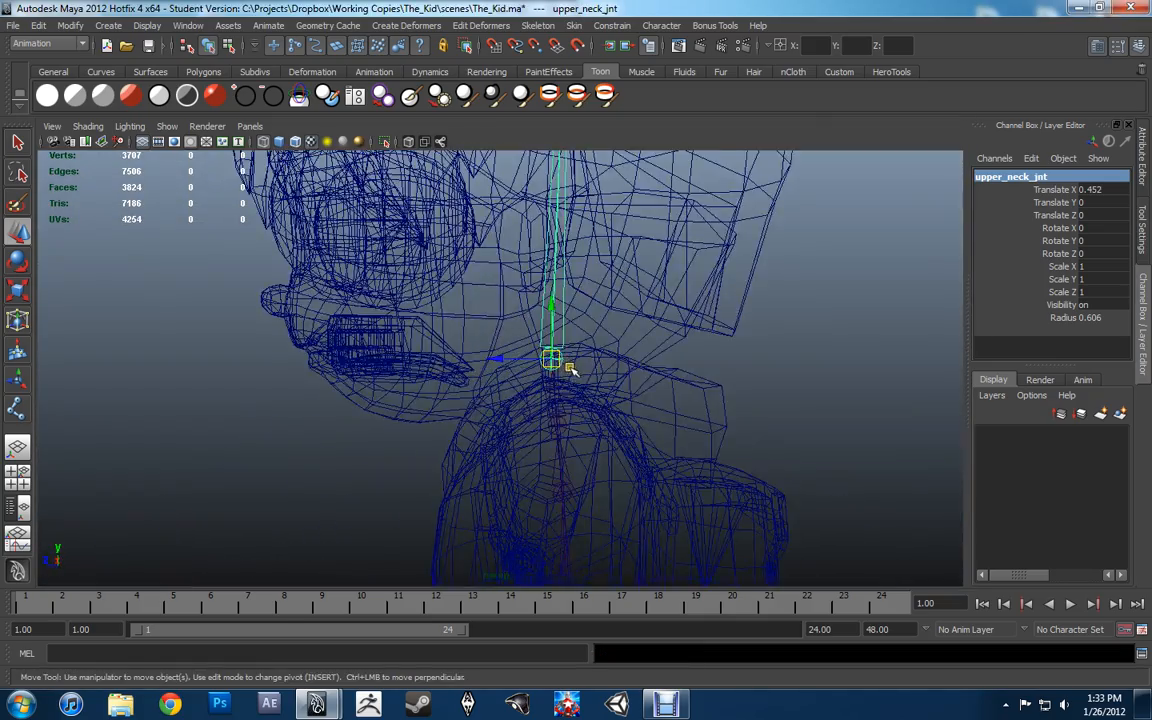
alt+middle_drag(564, 361, 564, 395)
scroll(570, 388, down, 1)
alt+drag(571, 389, 537, 418)
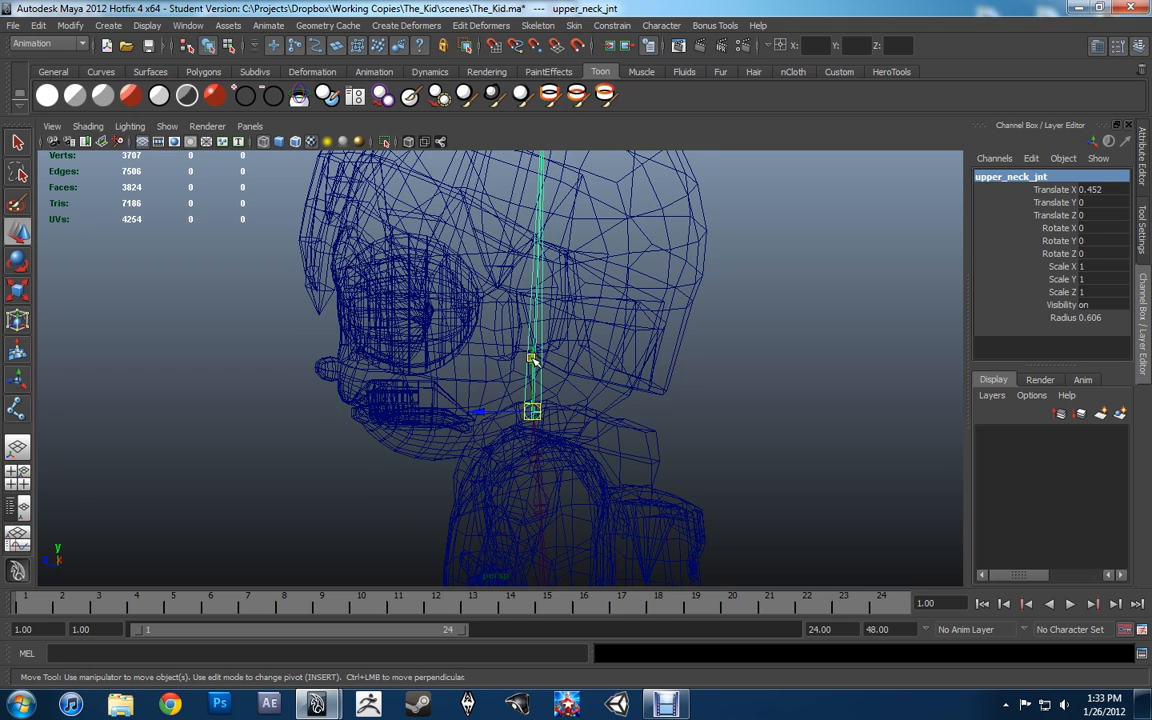
alt+middle_drag(533, 360, 557, 316)
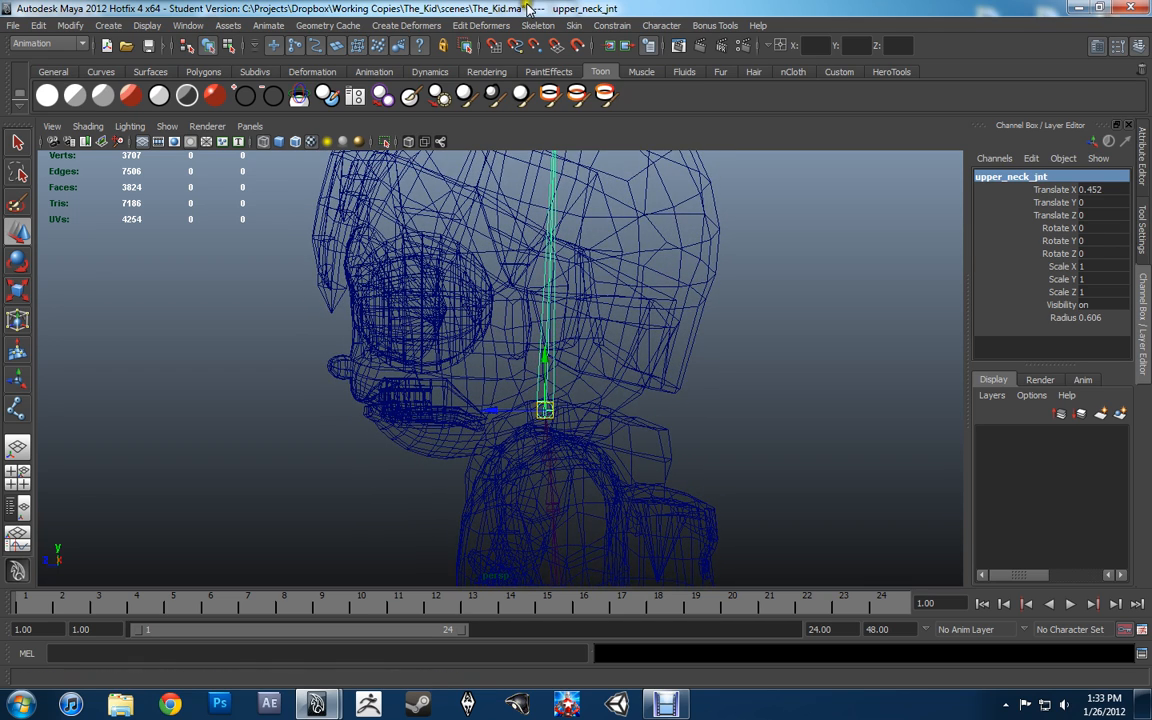
Insert a joint into the head bone in the side view, about 0.38 units above upper_neck_jnt.
click(571, 25)
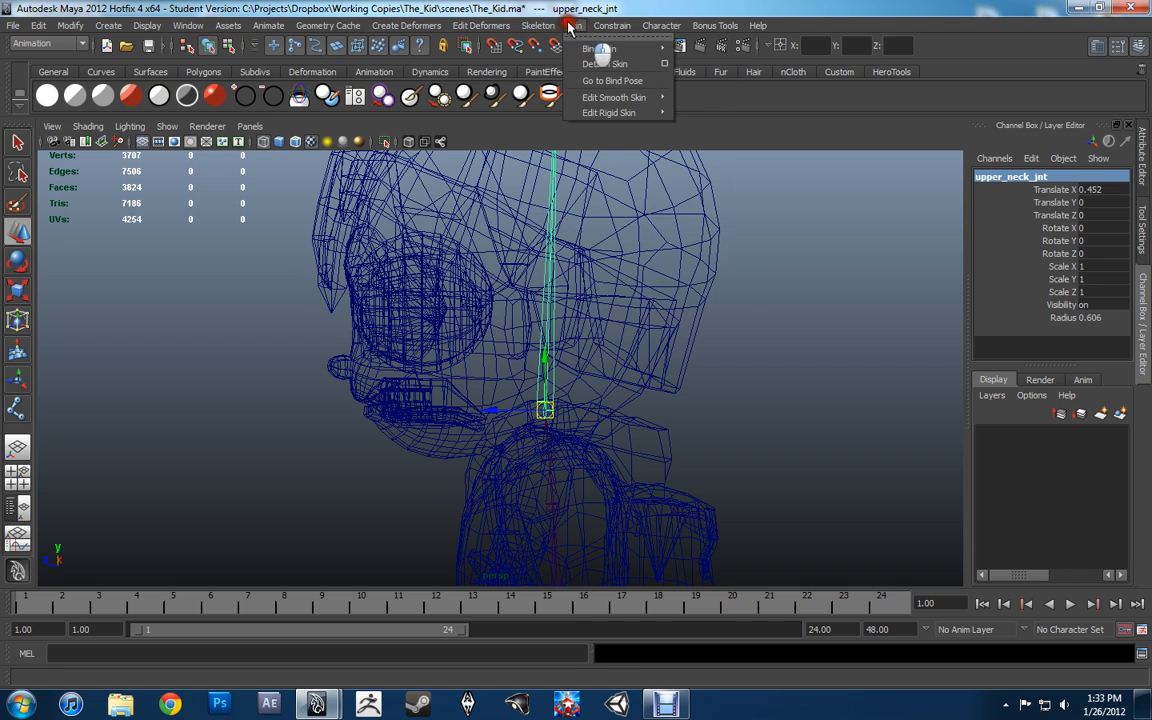
mouse_move(548, 28)
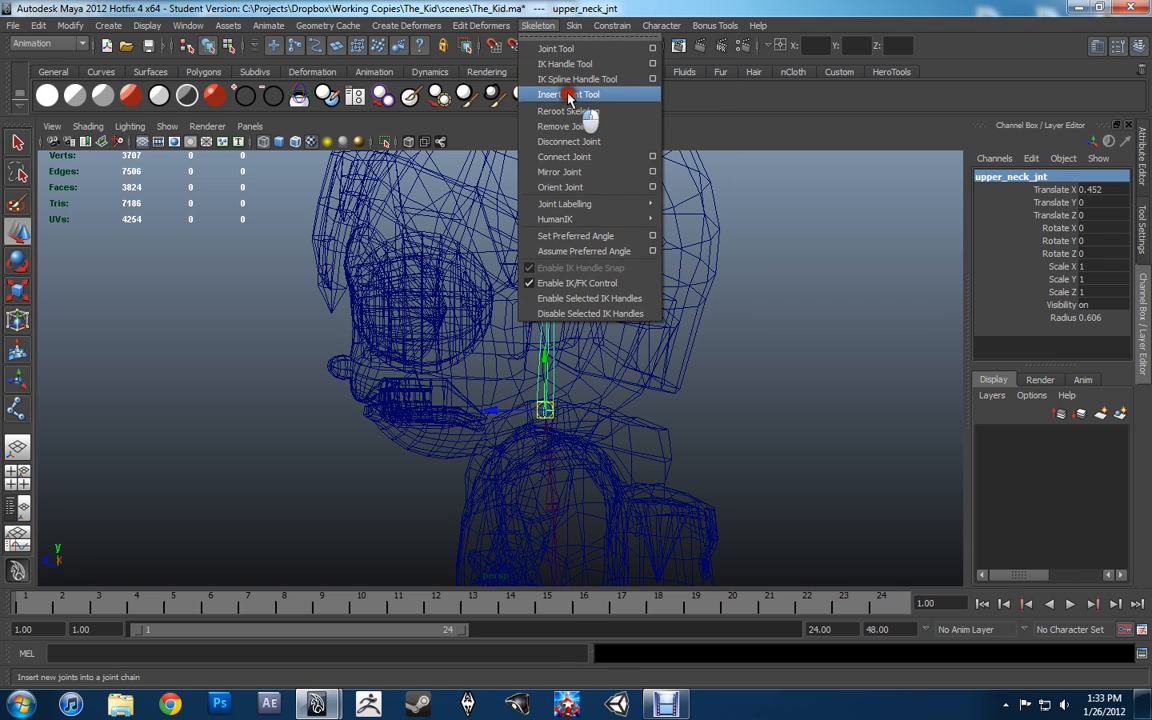
click(560, 95)
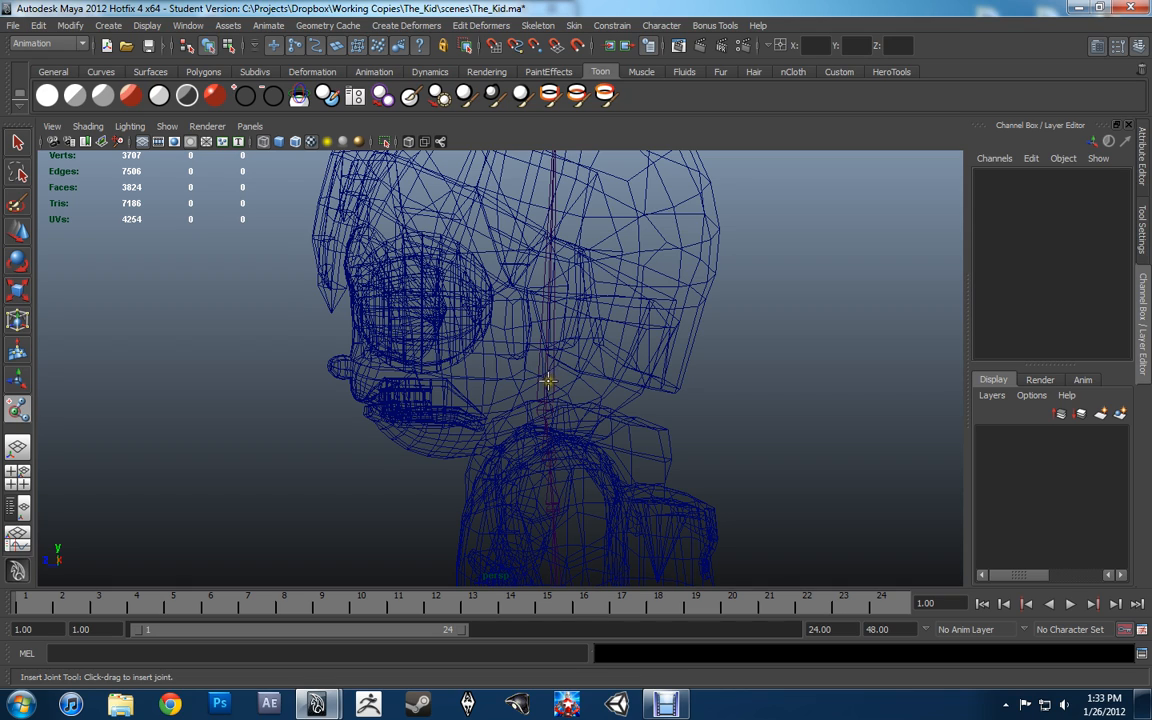
drag(548, 380, 548, 330)
key(space)
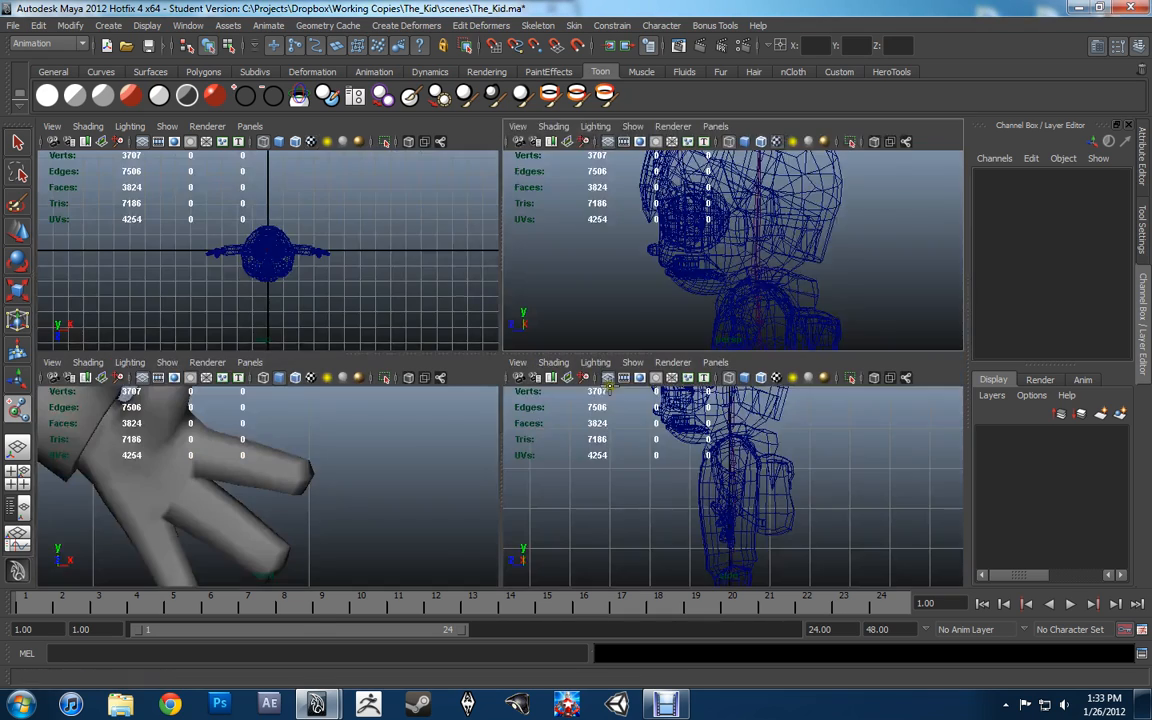
key(space)
alt+middle_drag(653, 363, 645, 491)
scroll(620, 465, up, 5)
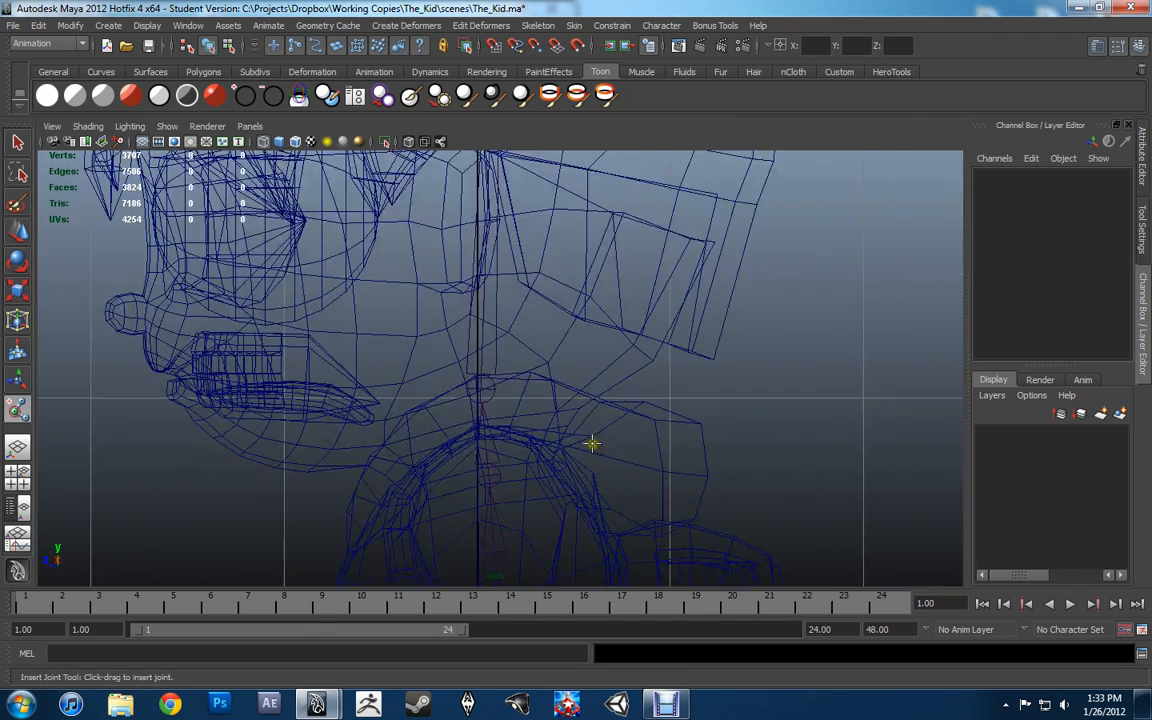
click(480, 388)
alt+middle_drag(496, 389, 522, 428)
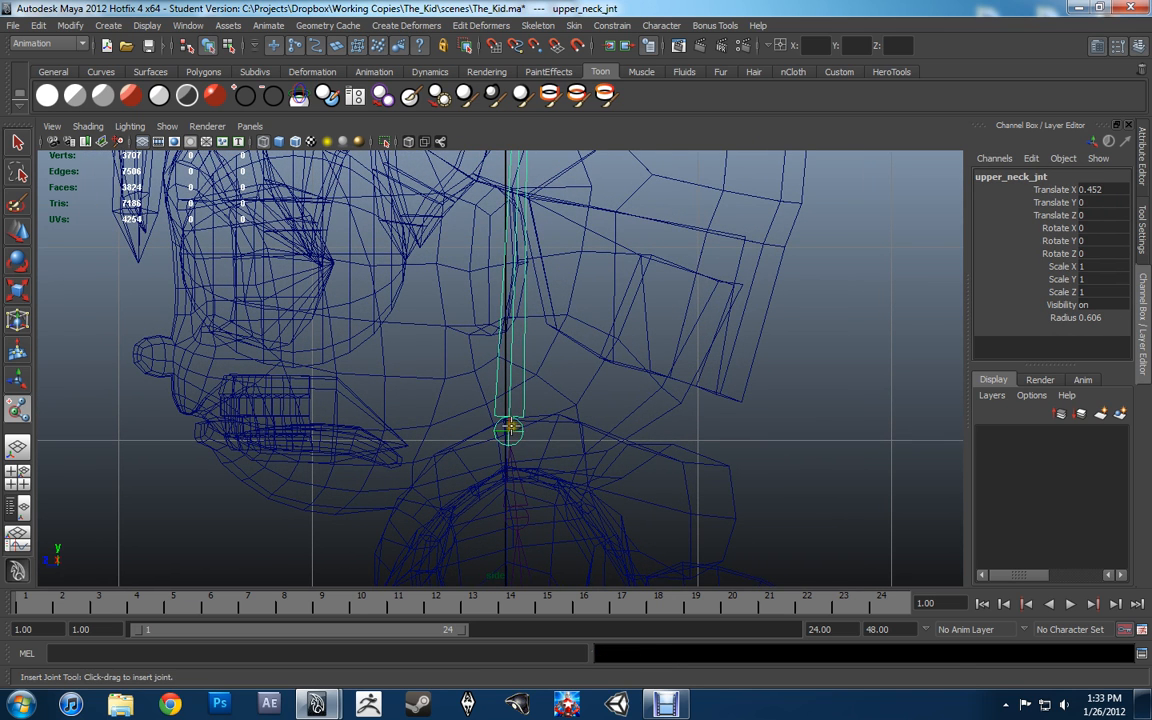
drag(508, 421, 524, 325)
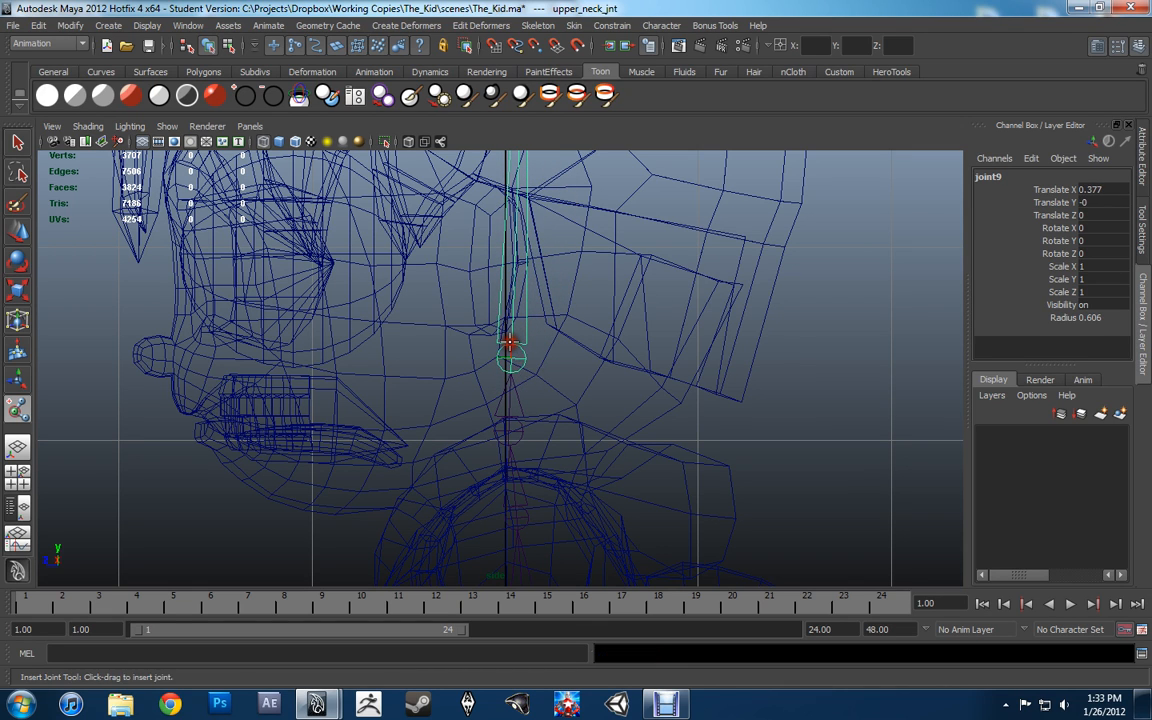
Test-rotate upper_neck_jnt by about 26 degrees around Z in the side view and undo the rotation.
key(w)
click(510, 413)
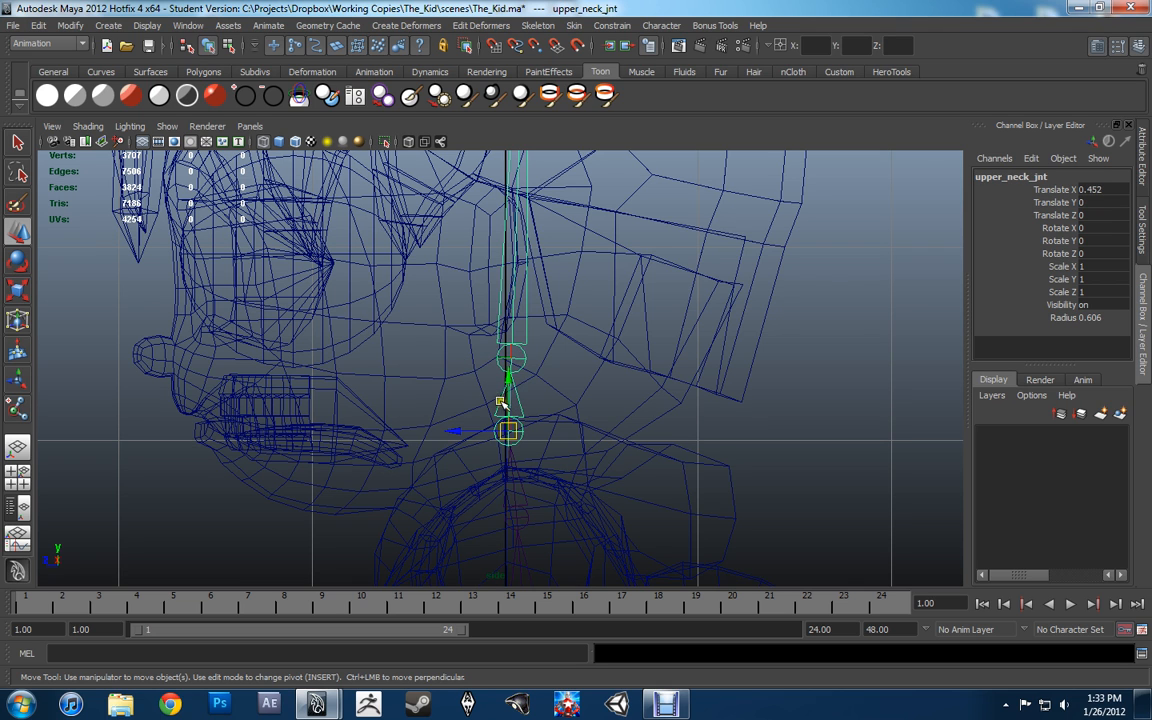
key(e)
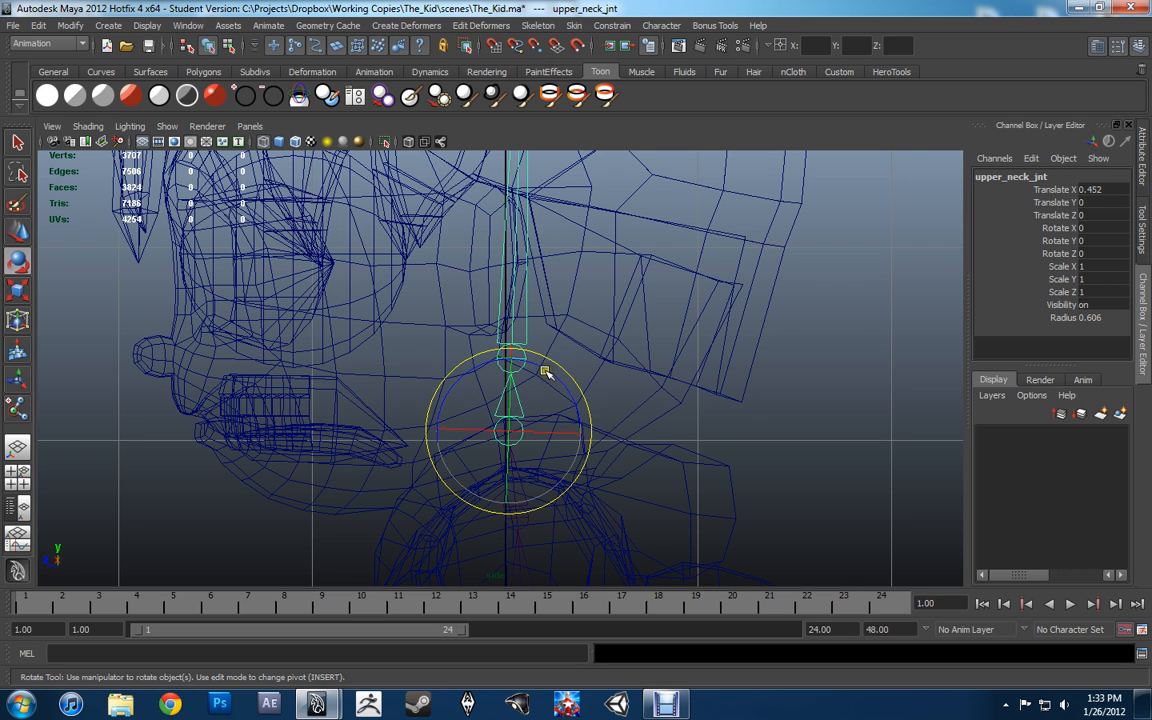
mouse_move(545, 372)
mouse_down()
mouse_move(586, 378)
mouse_move(560, 355)
mouse_up()
key(ctrl+z)
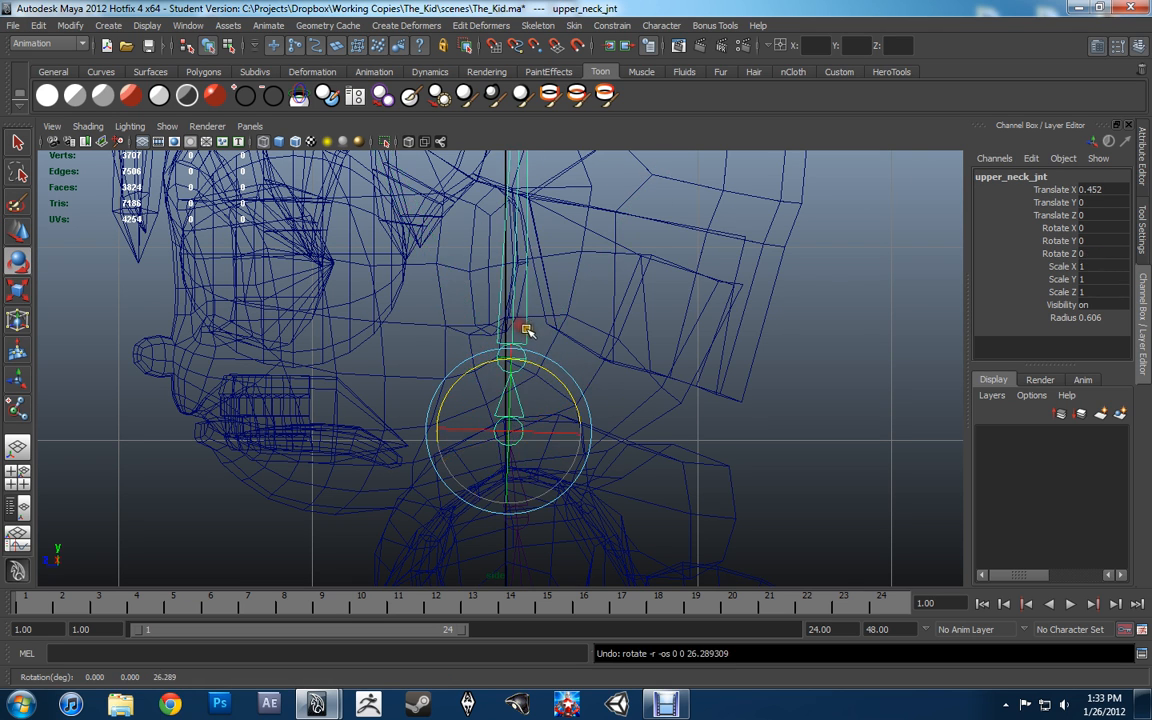
Move the joint above upper_neck_jnt forward towards the face in the side view, to about Z 0.295.
key(w)
click(512, 350)
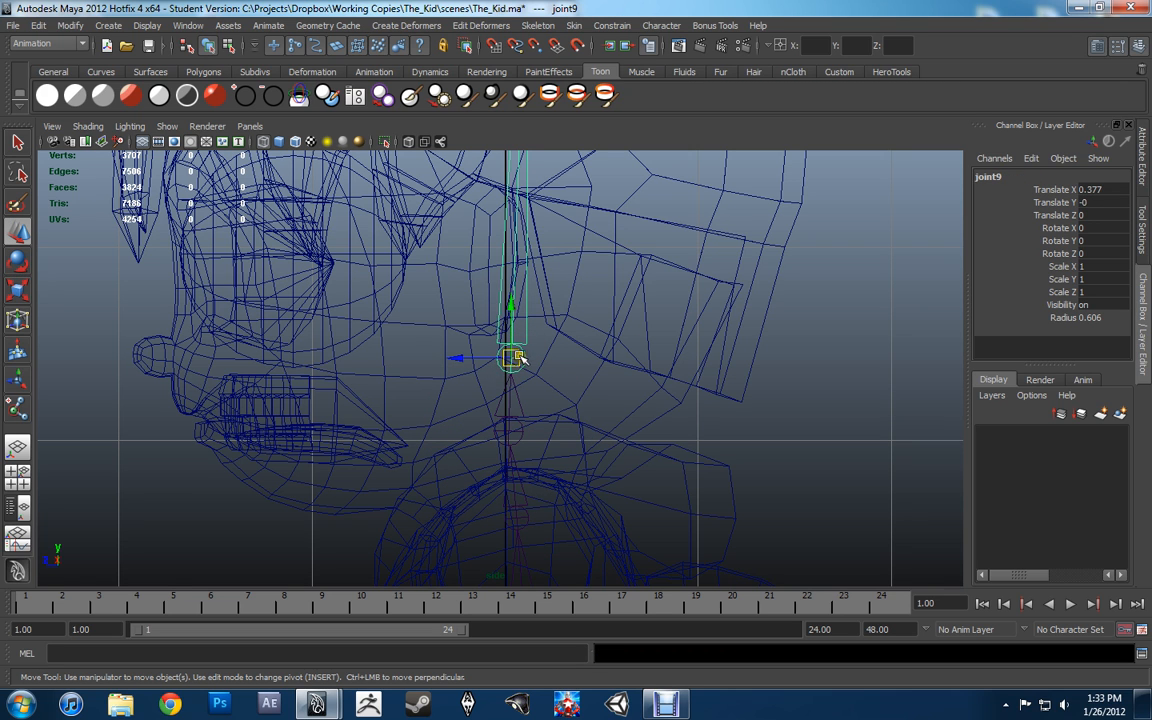
alt+middle_drag(565, 325, 594, 369)
alt+right_drag(632, 388, 568, 382)
alt+middle_drag(540, 382, 566, 360)
scroll(548, 416, up, 3)
scroll(563, 366, up, 3)
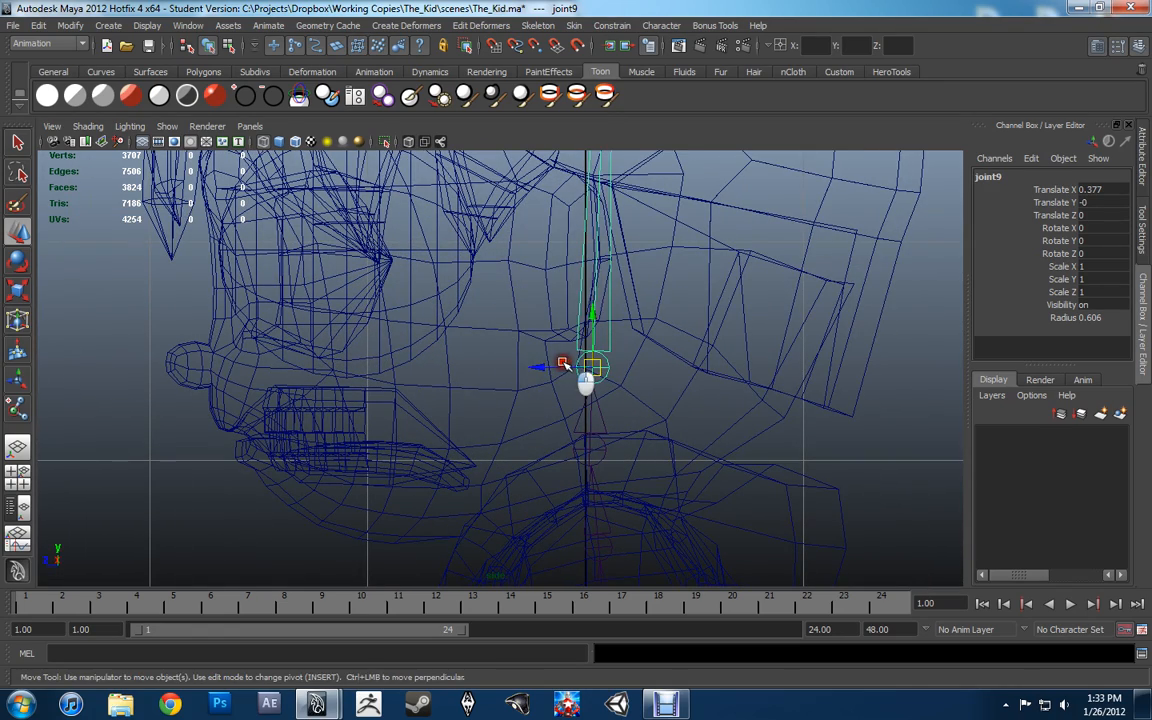
click(548, 360)
key(ctrl+z)
drag(545, 366, 493, 366)
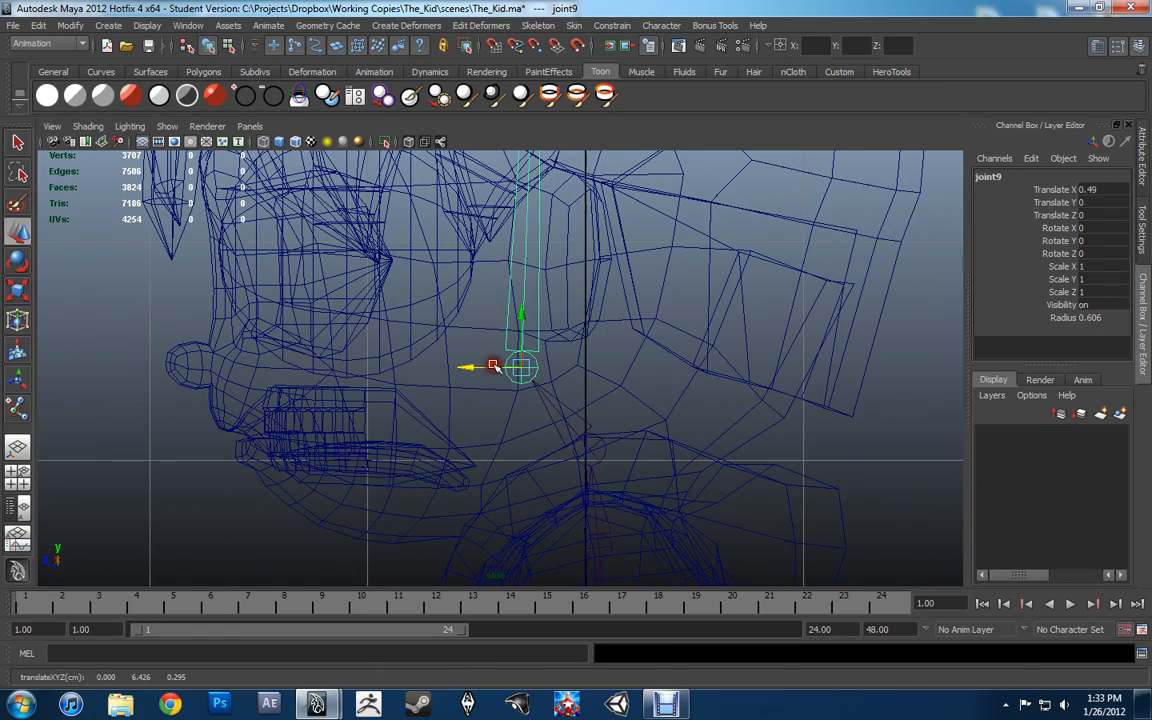
Adjust the height of the head's base joint against the skull and jaw mesh, to a Translate X of about 0.438.
drag(521, 312, 540, 365)
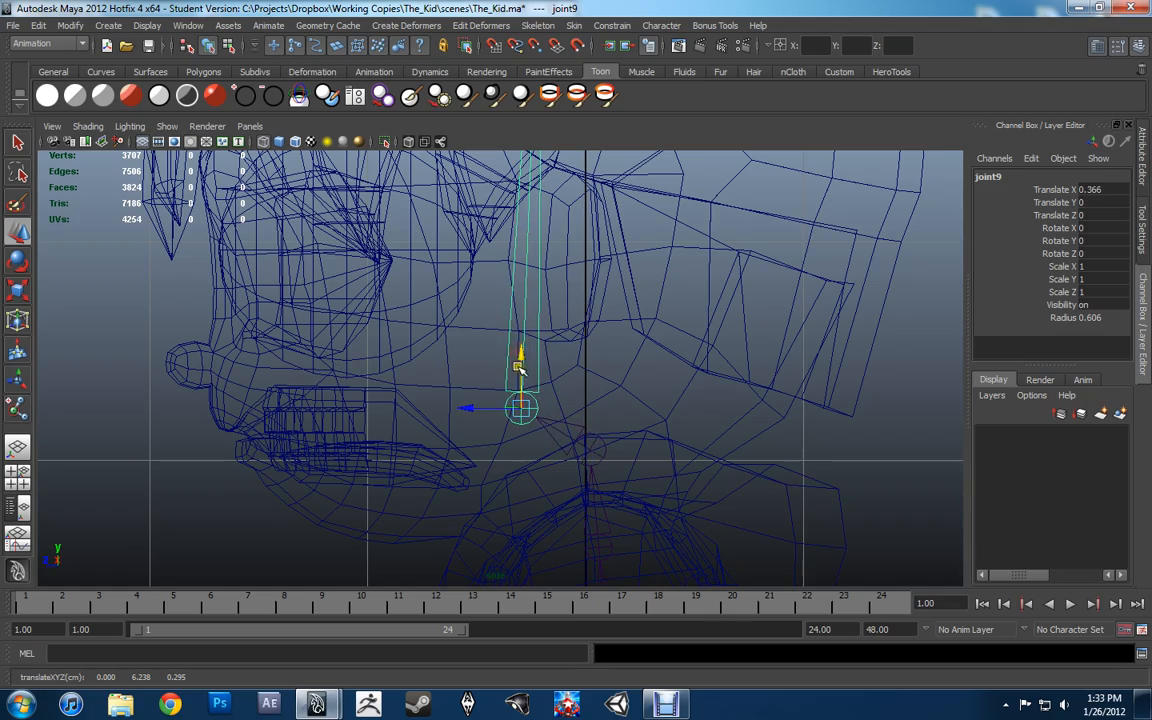
alt+middle_drag(540, 365, 549, 425)
alt+right_drag(549, 425, 553, 391)
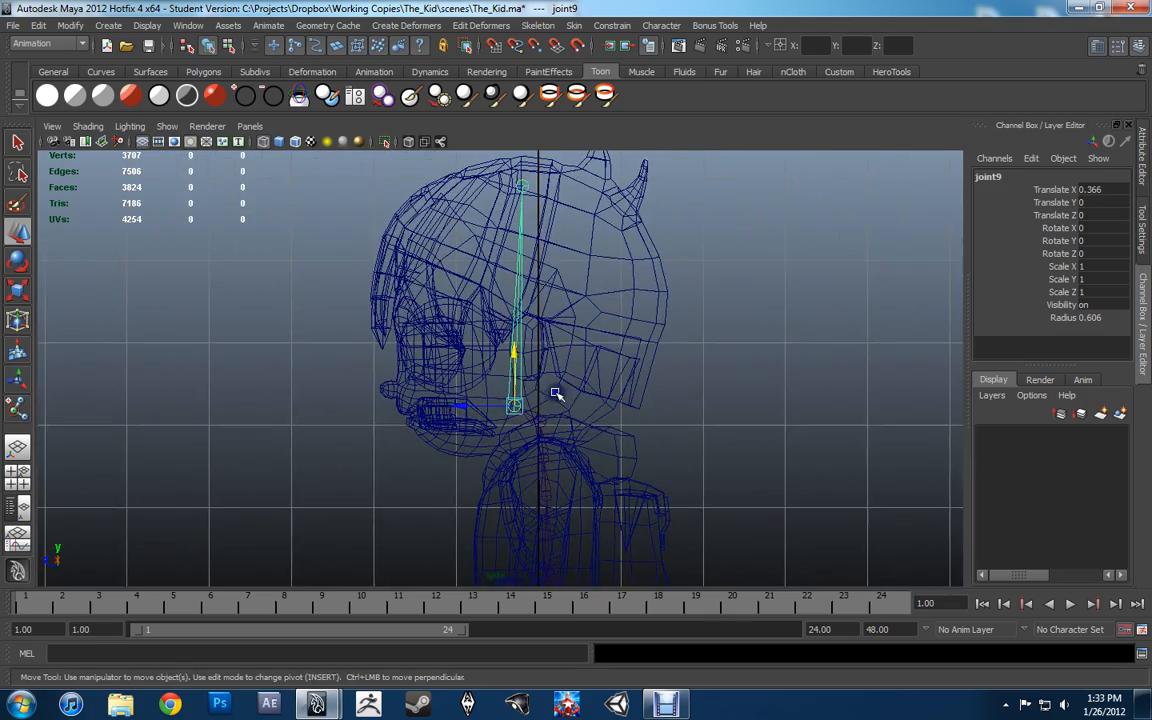
drag(512, 380, 512, 370)
alt+middle_drag(512, 387, 525, 378)
alt+right_drag(525, 378, 509, 419)
alt+middle_drag(509, 419, 545, 364)
alt+right_drag(545, 364, 568, 303)
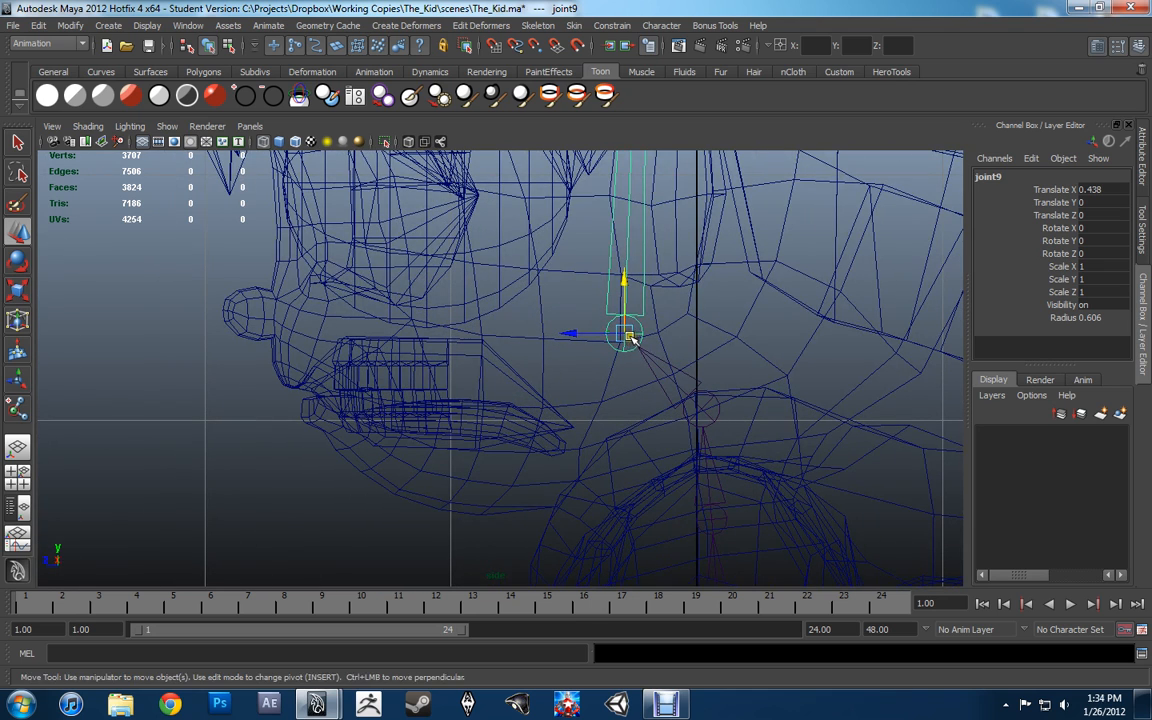
Try to draw a jaw chain with the Joint Tool from the head's base joint to the jaw hinge and chin, and undo both joints.
click(572, 26)
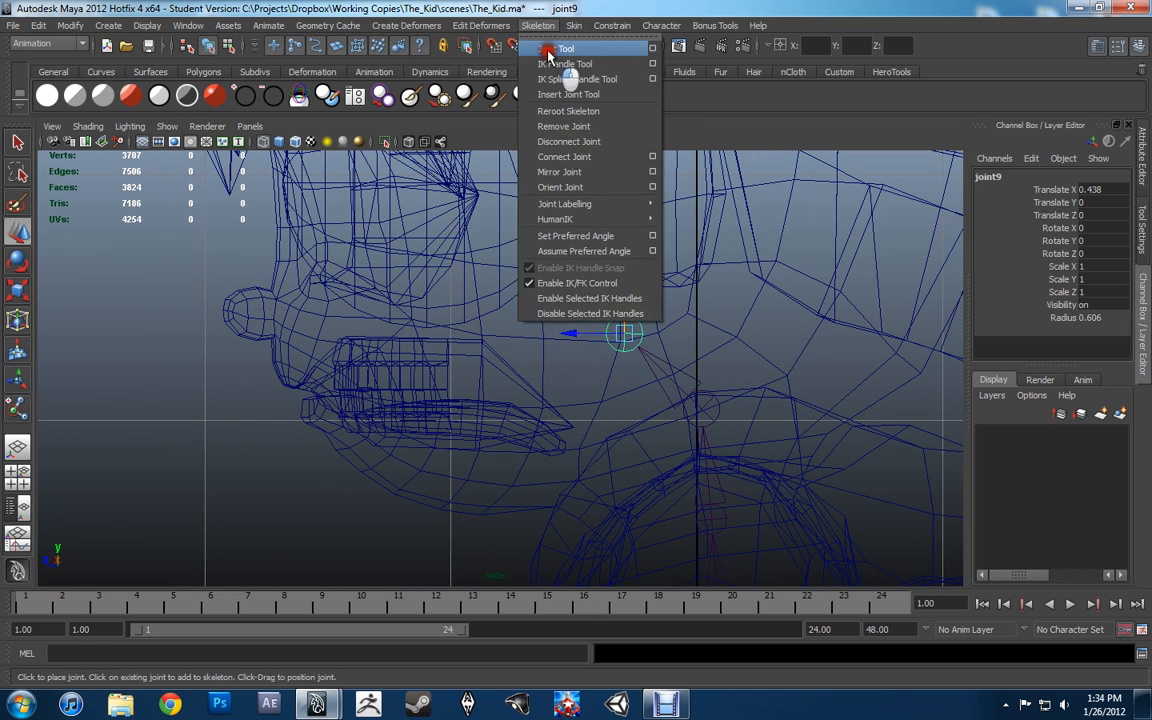
click(552, 49)
alt+middle_drag(591, 305, 607, 292)
click(645, 320)
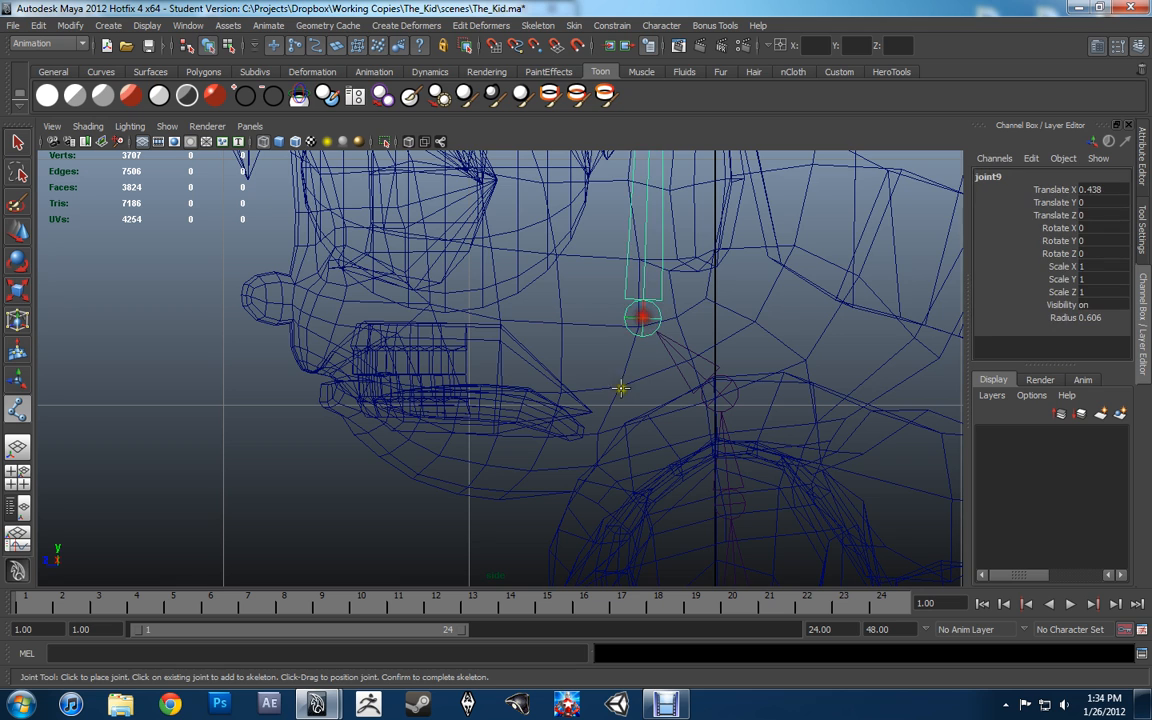
alt+middle_drag(620, 388, 662, 363)
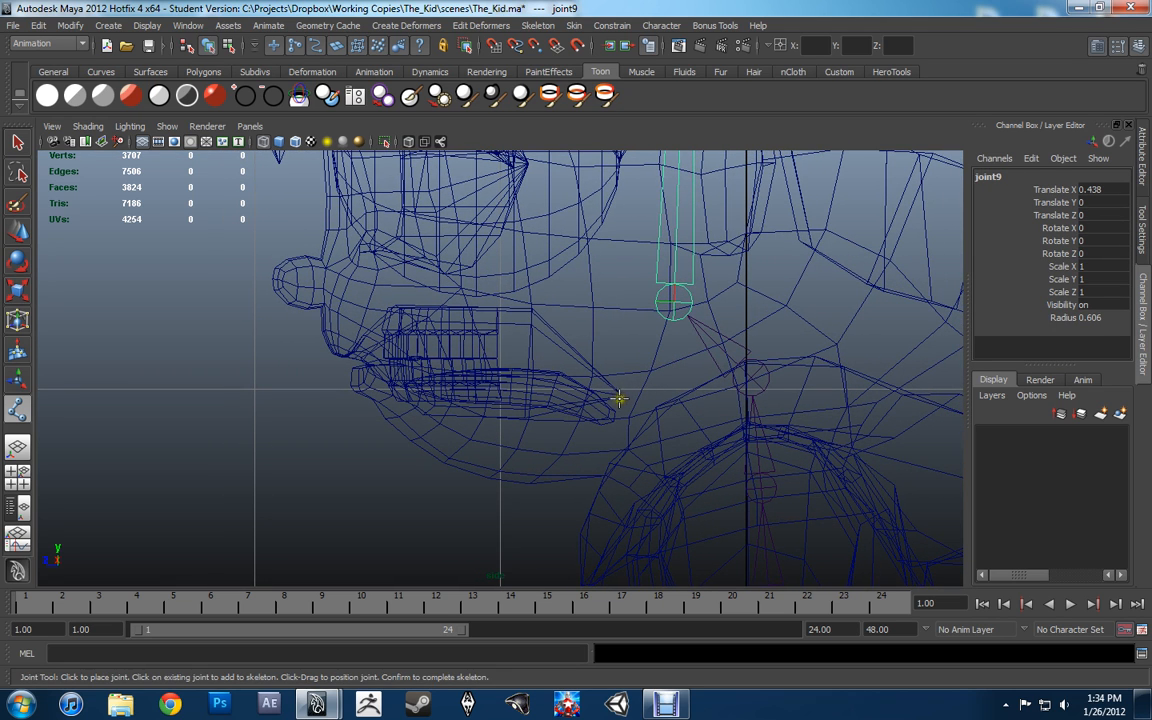
drag(580, 406, 622, 357)
drag(427, 419, 441, 451)
alt+middle_drag(592, 379, 556, 402)
key(w)
scroll(612, 372, up, 2)
key(ctrl+z)
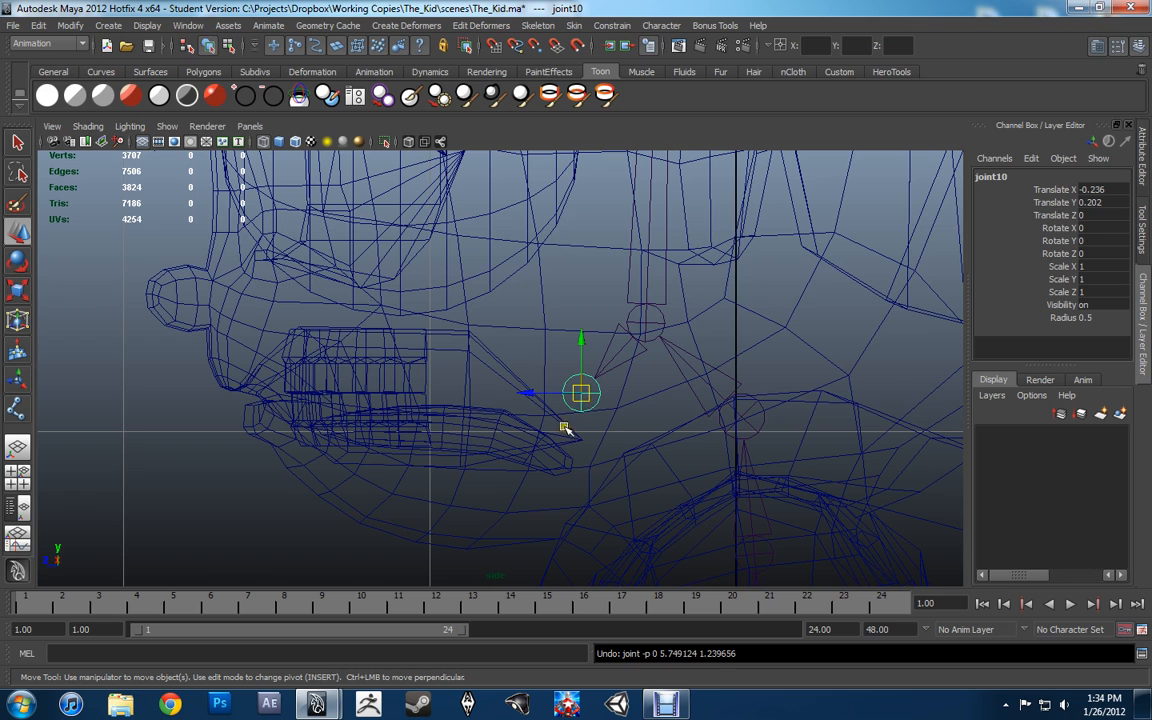
key(ctrl+z)
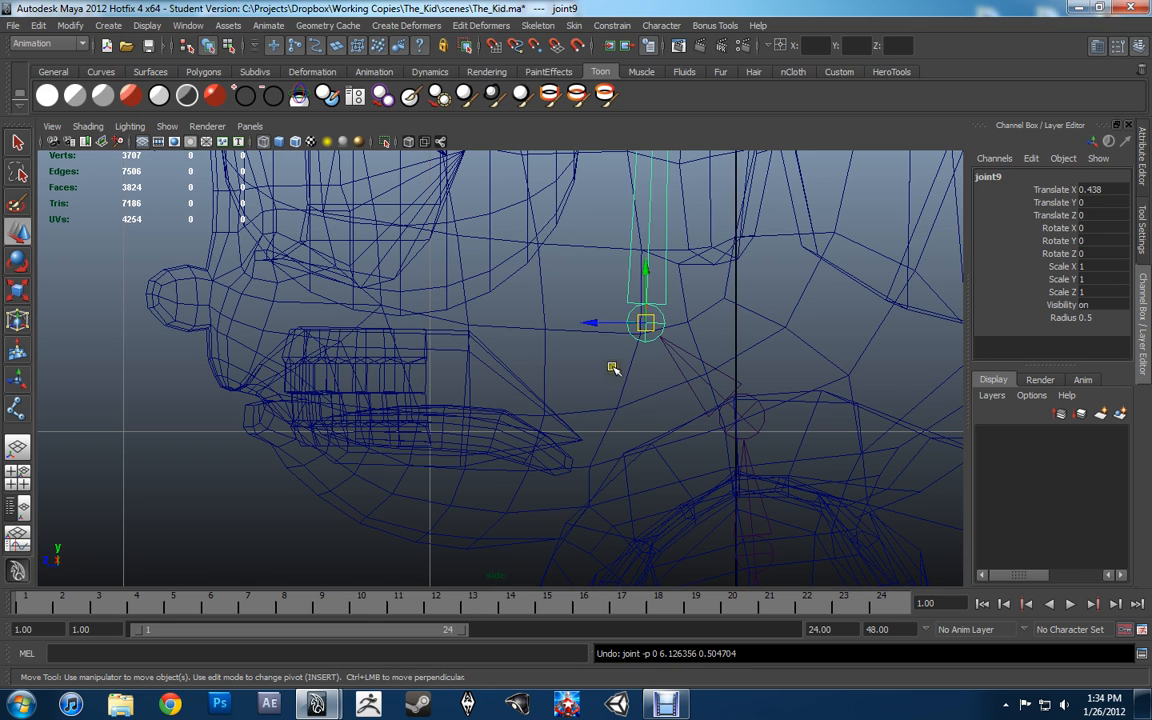
Draw a jaw chain from the head's base joint to the jaw hinge at about Y 6.1, Z 0.5 and the chin at about Y 5.755, Z 1.241.
key(y)
click(645, 322)
click(581, 389)
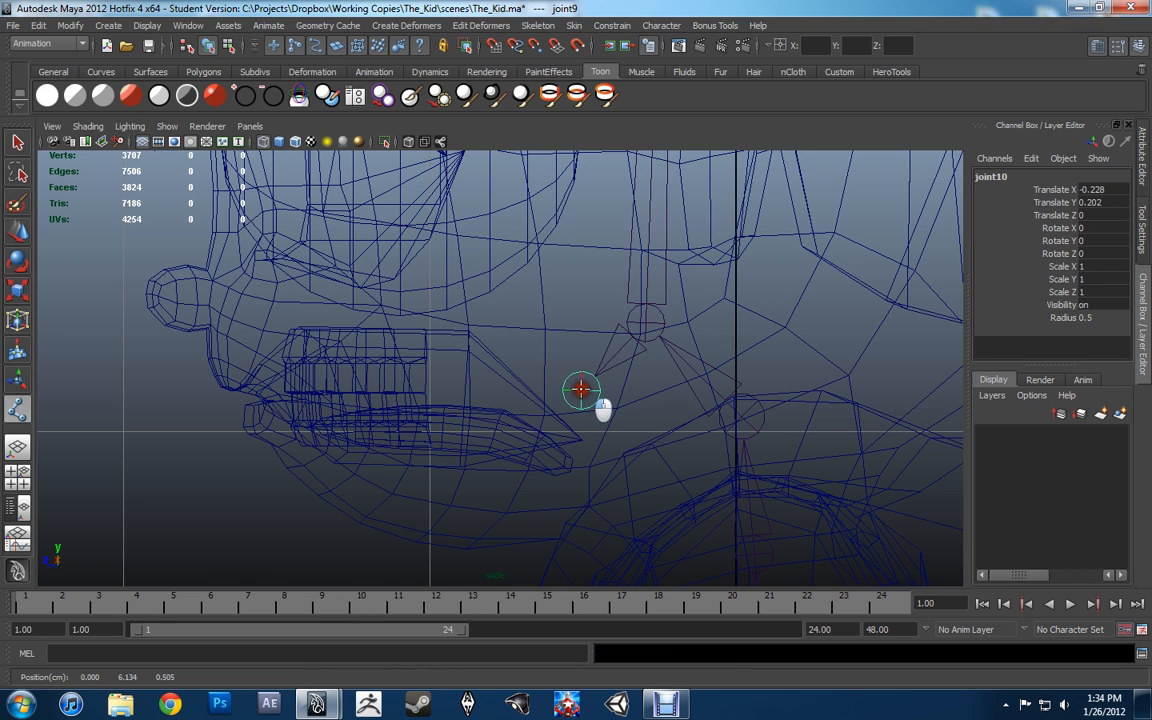
click(355, 506)
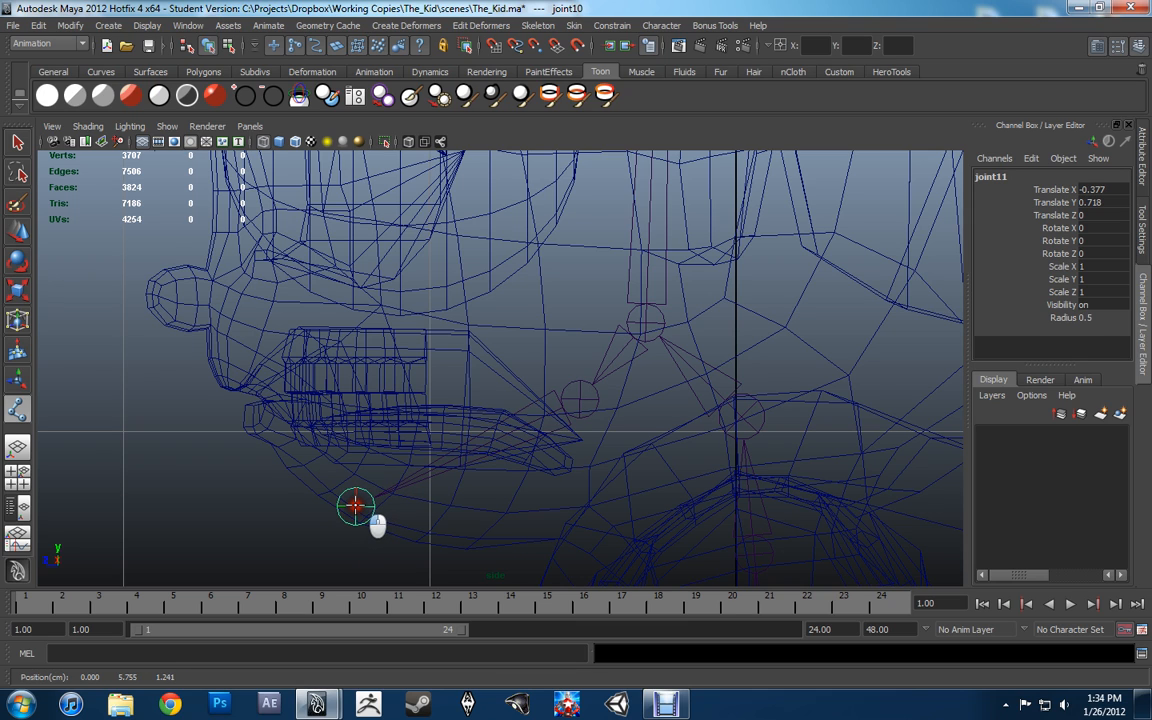
key(Return)
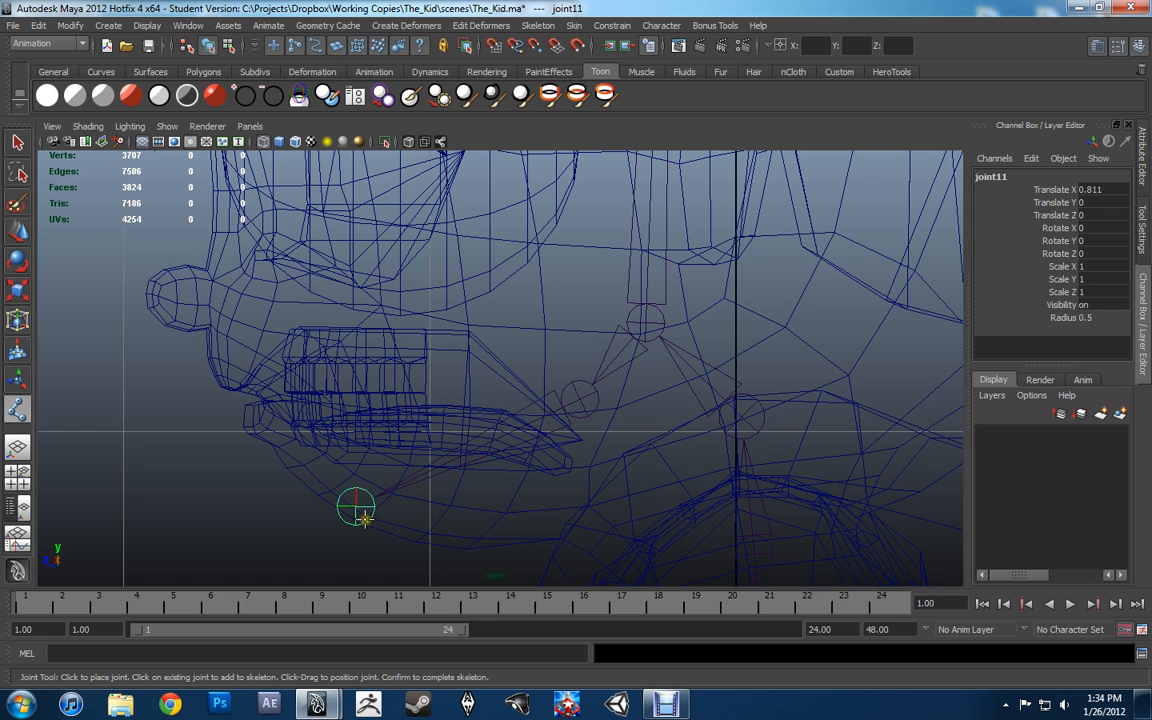
Show the attributes of the chin end joint and set its Joint Orient X and Z to 0.
click(1143, 185)
scroll(905, 380, down, 3)
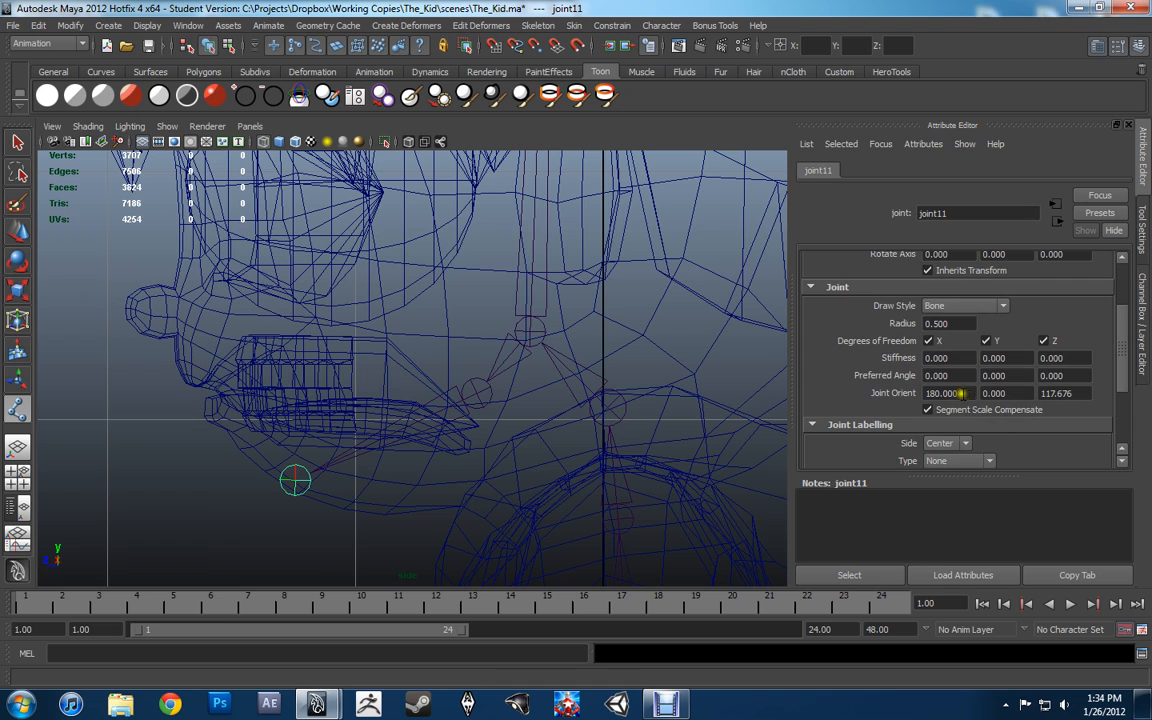
click(296, 480)
key(w)
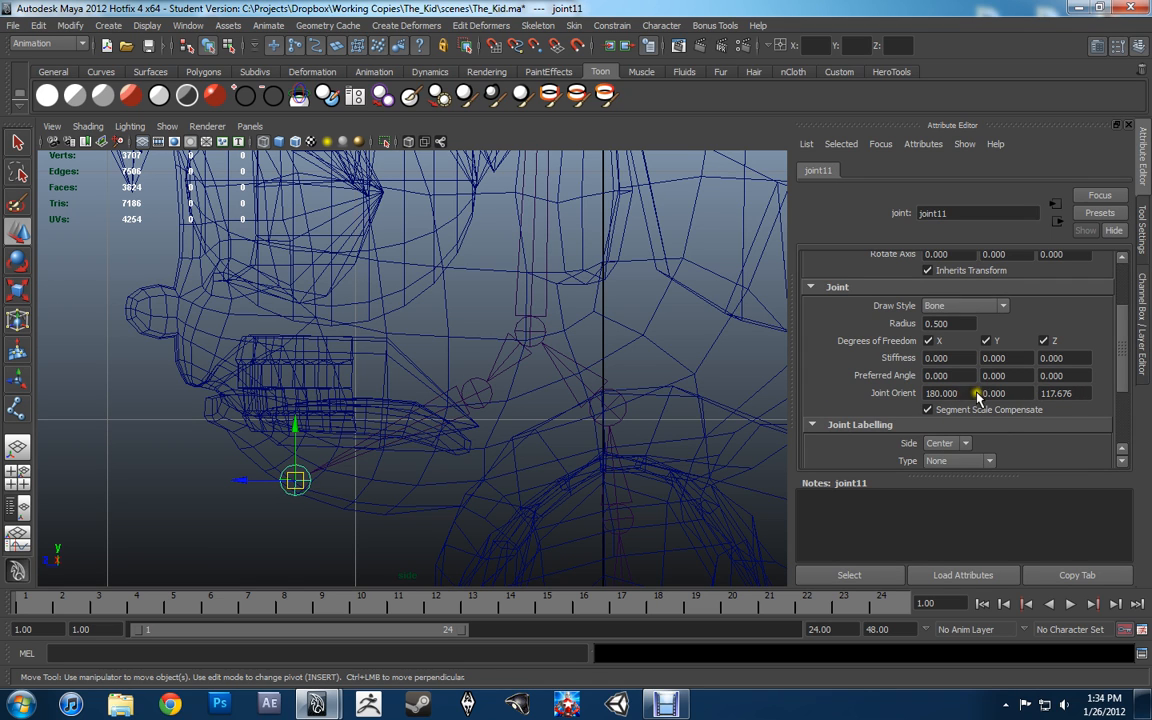
scroll(978, 397, up, 2)
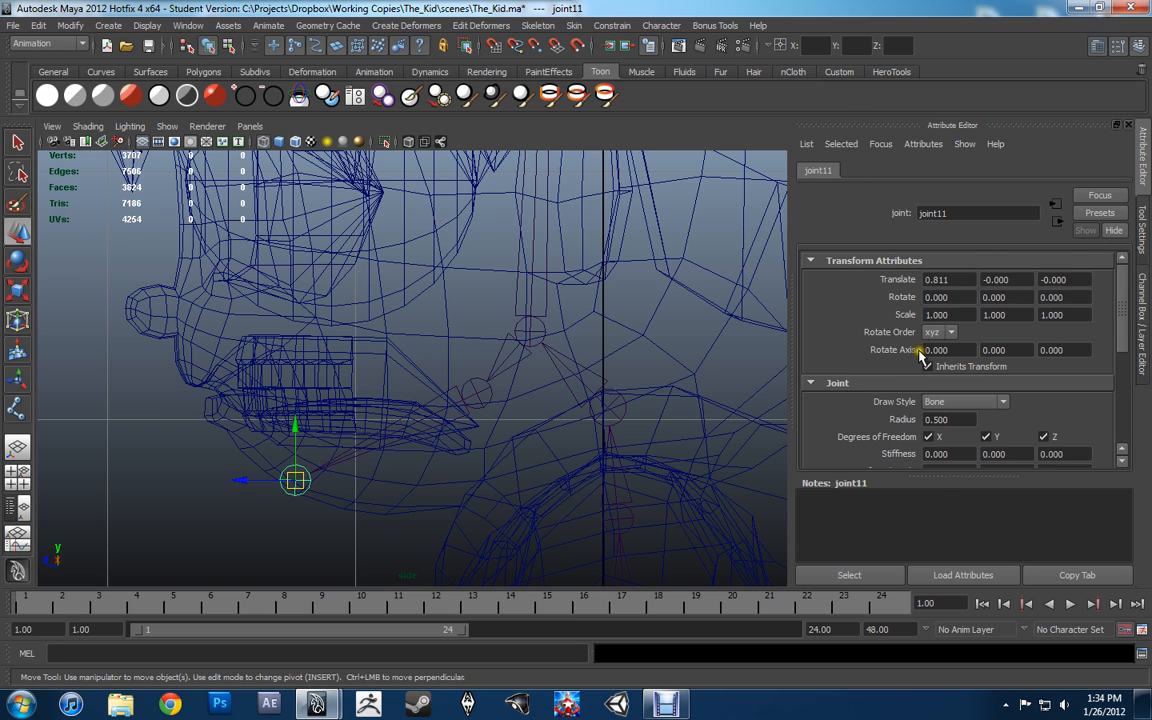
scroll(920, 355, down, 2)
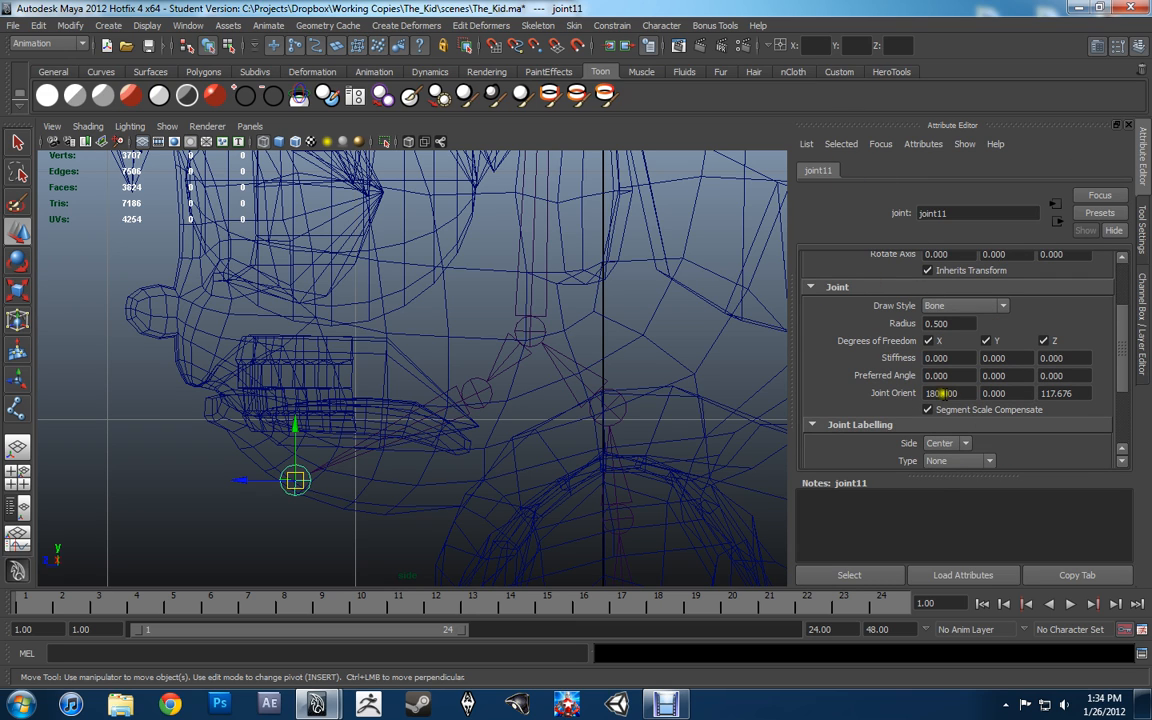
click(960, 395)
text(0)
key(Tab)
key(Tab)
text(0)
key(Return)
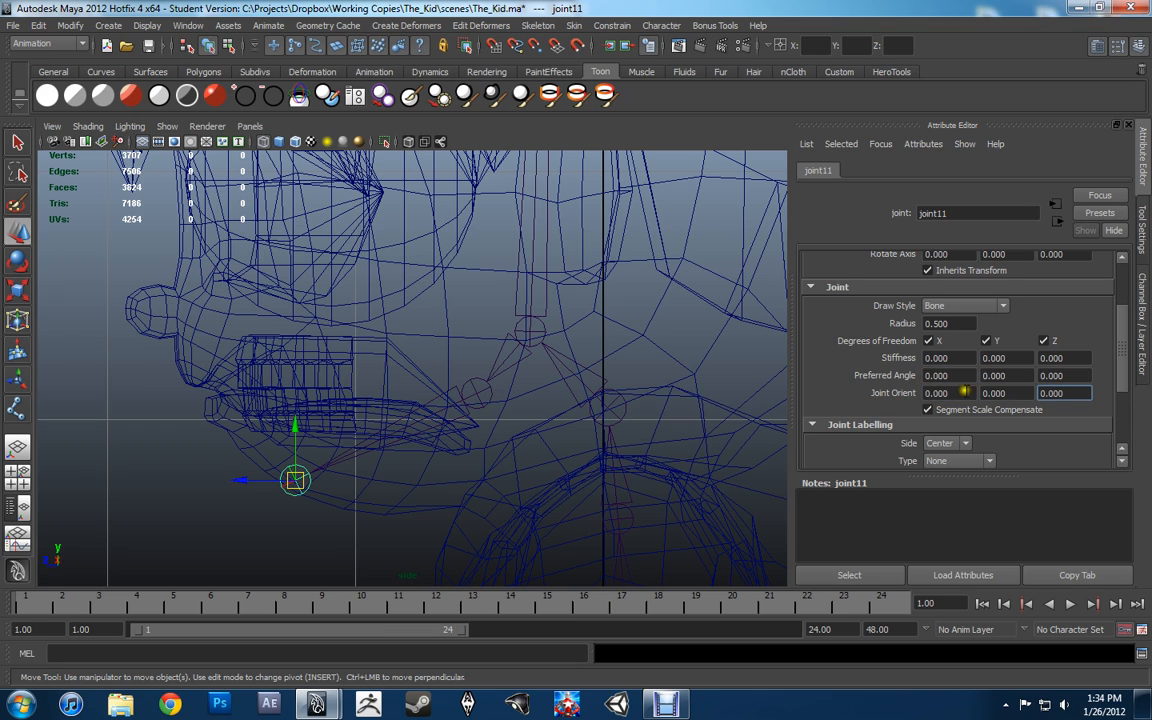
Set the Joint Orient Y of the jaw hinge joint to 0.000.
click(484, 397)
drag(983, 393, 1010, 408)
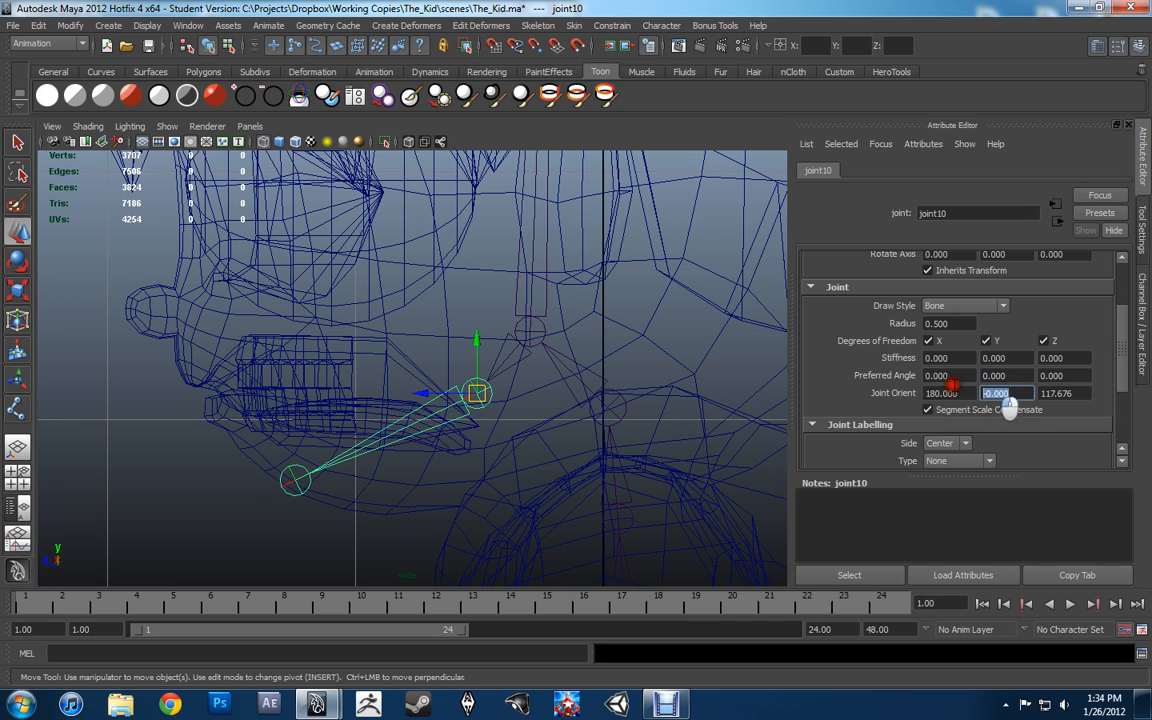
text(0.000)
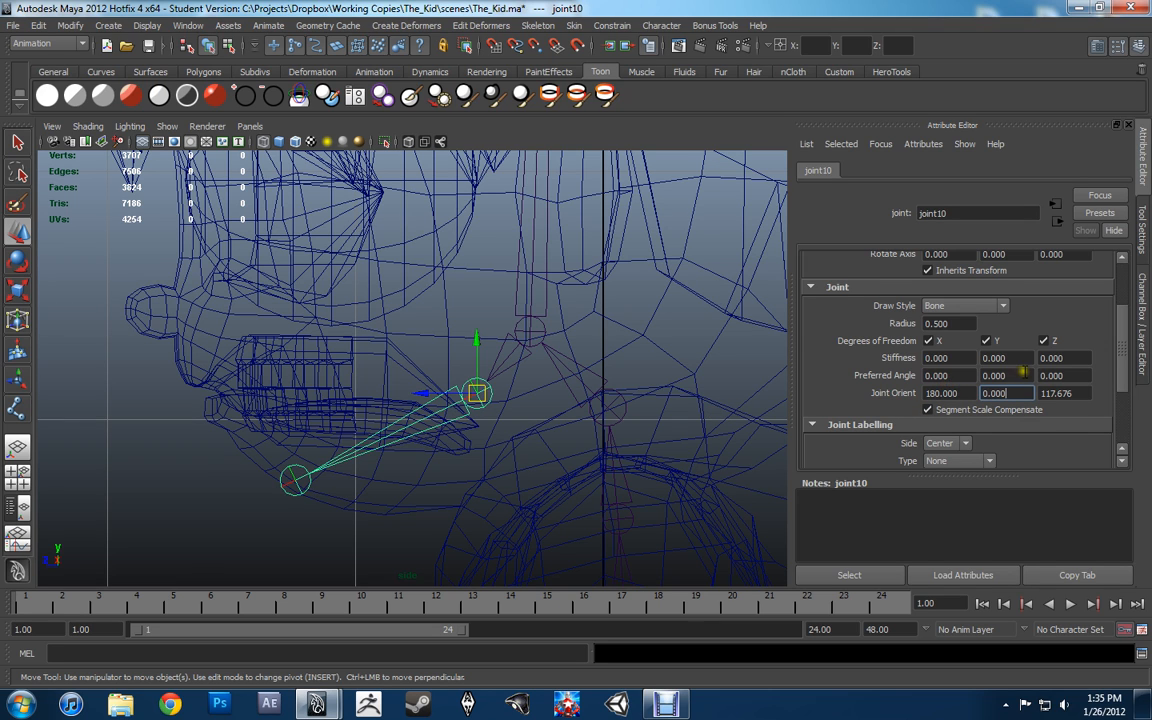
scroll(1023, 374, up, 4)
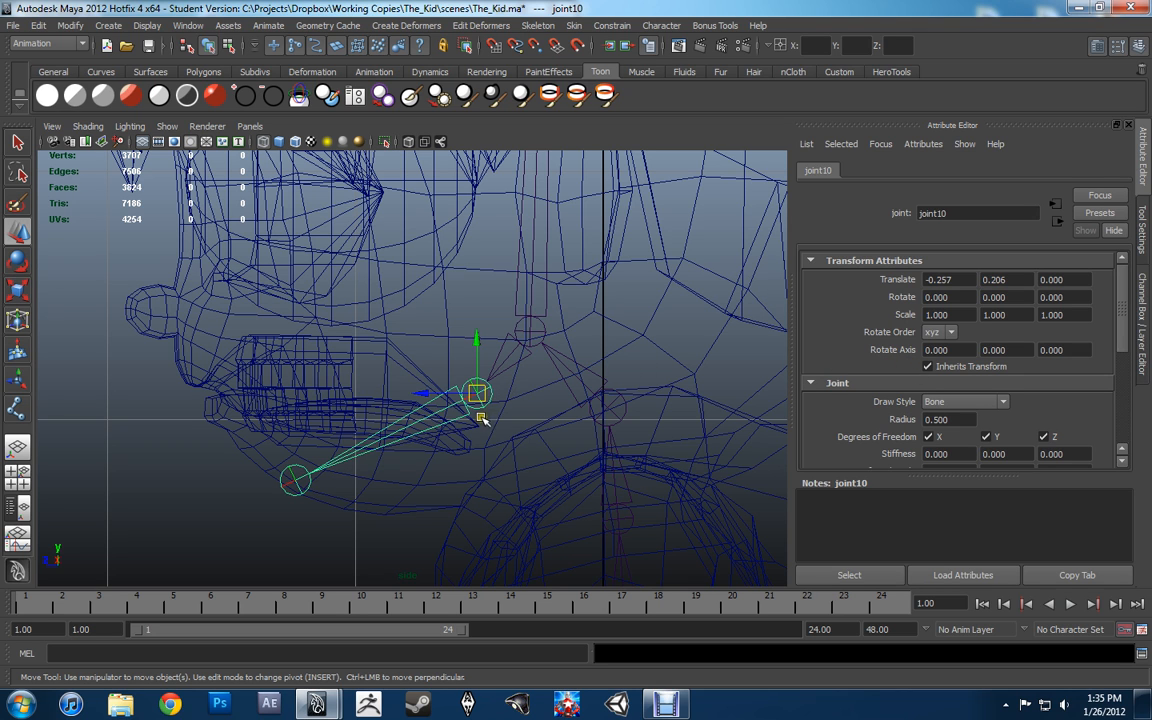
Test-rotate the jaw hinge joint by about 30.5 degrees around Z, check its Joint Orient values, and undo the rotation.
alt+middle_drag(538, 424, 522, 414)
key(e)
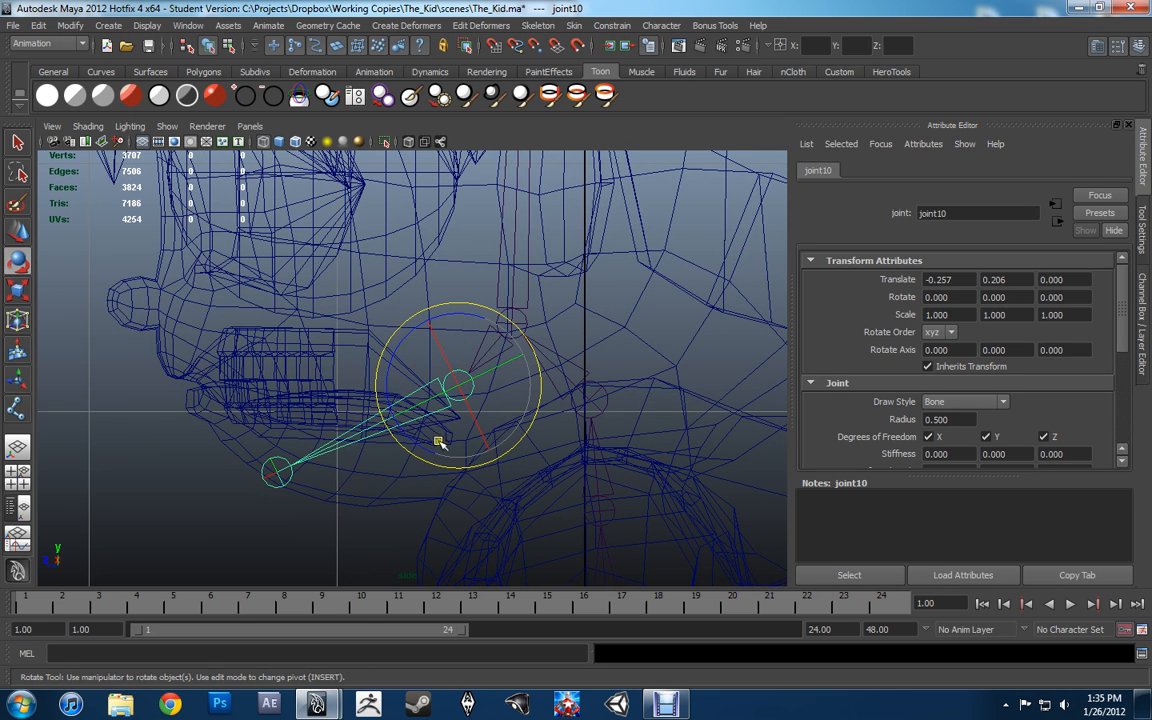
drag(420, 447, 401, 411)
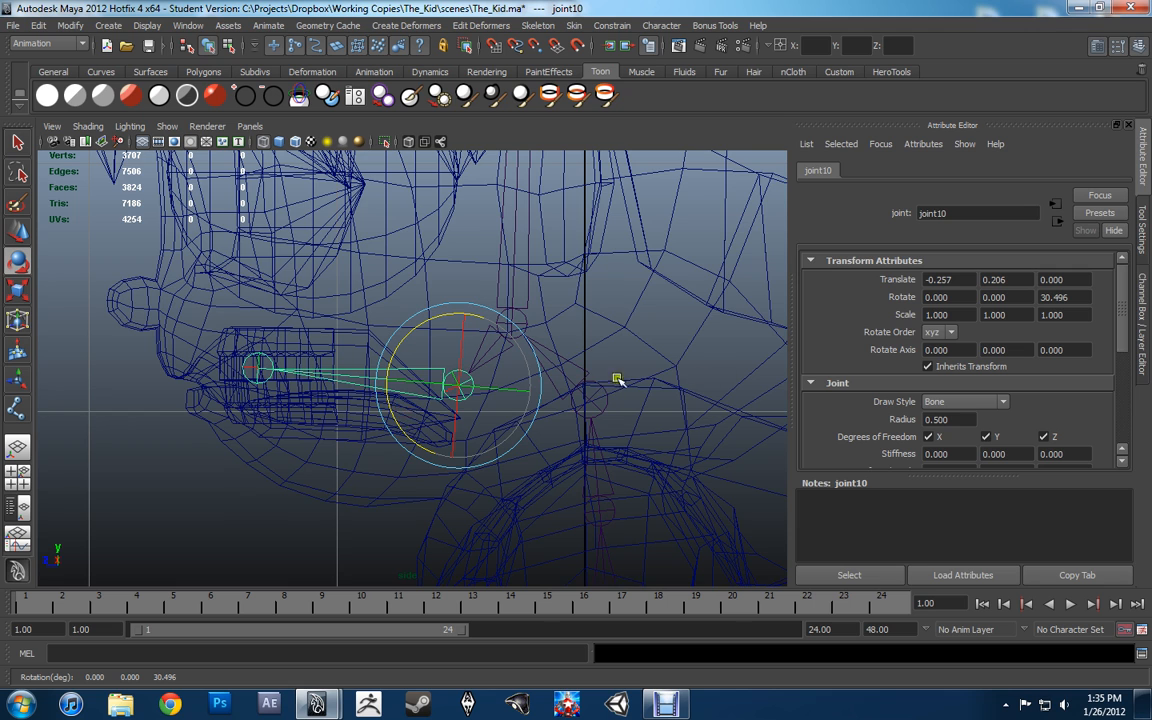
alt+middle_drag(617, 380, 593, 406)
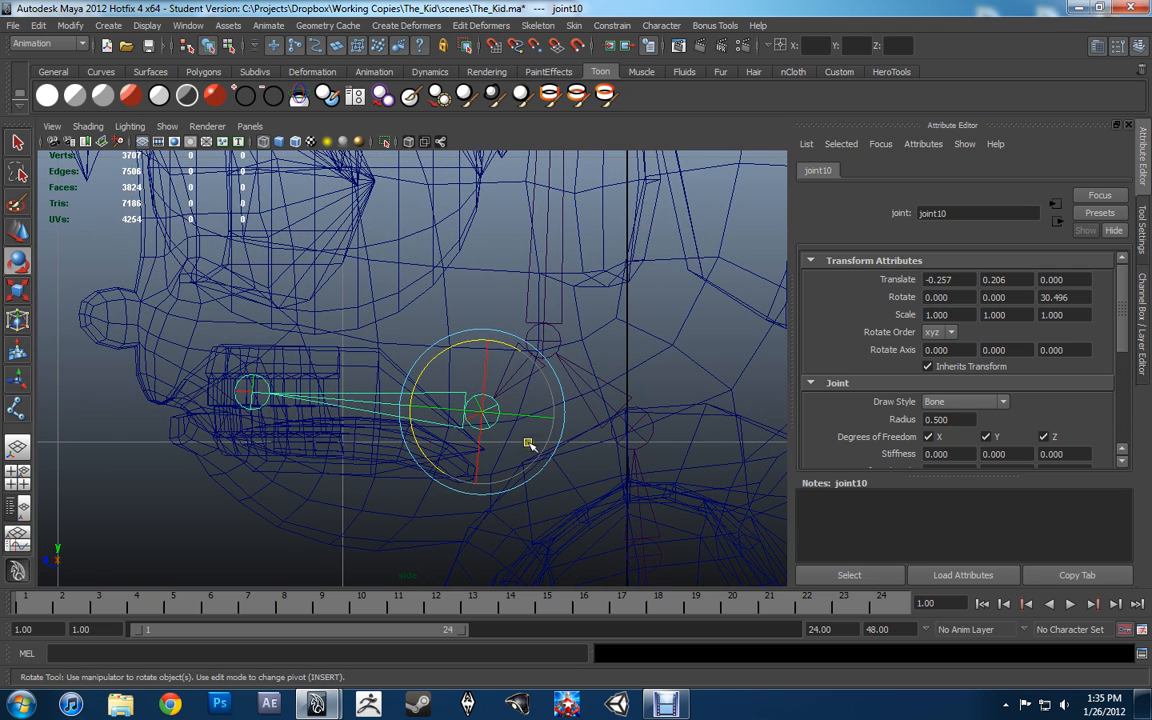
scroll(933, 375, down, 3)
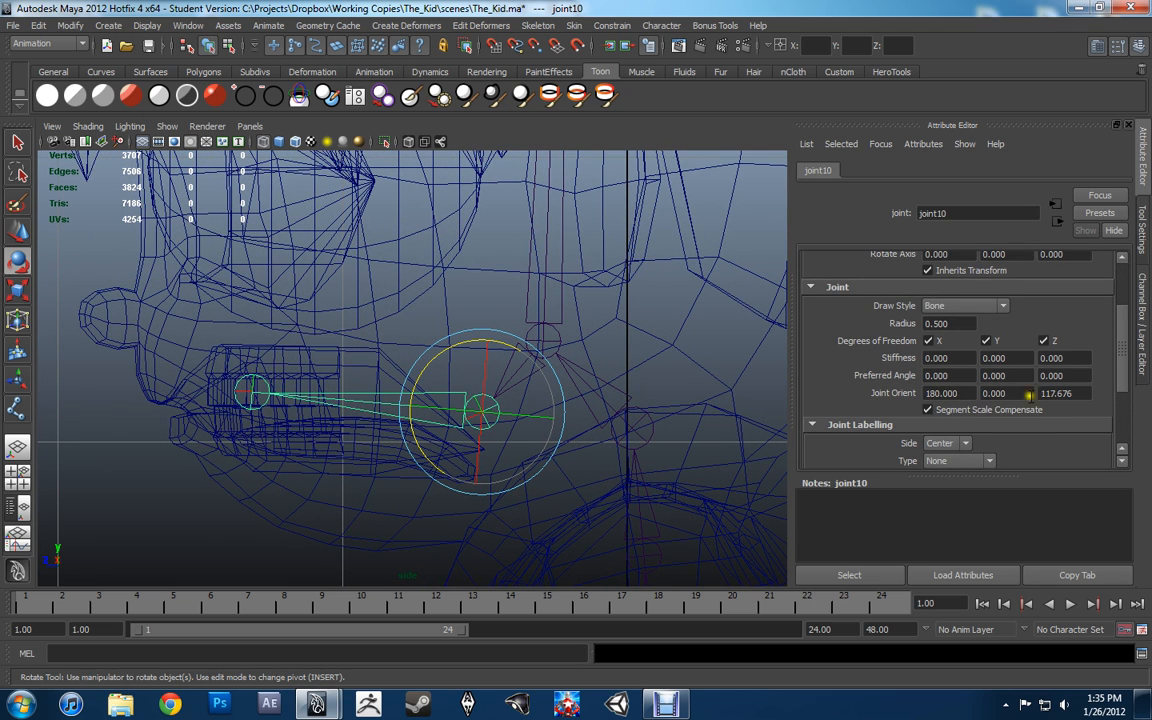
click(951, 393)
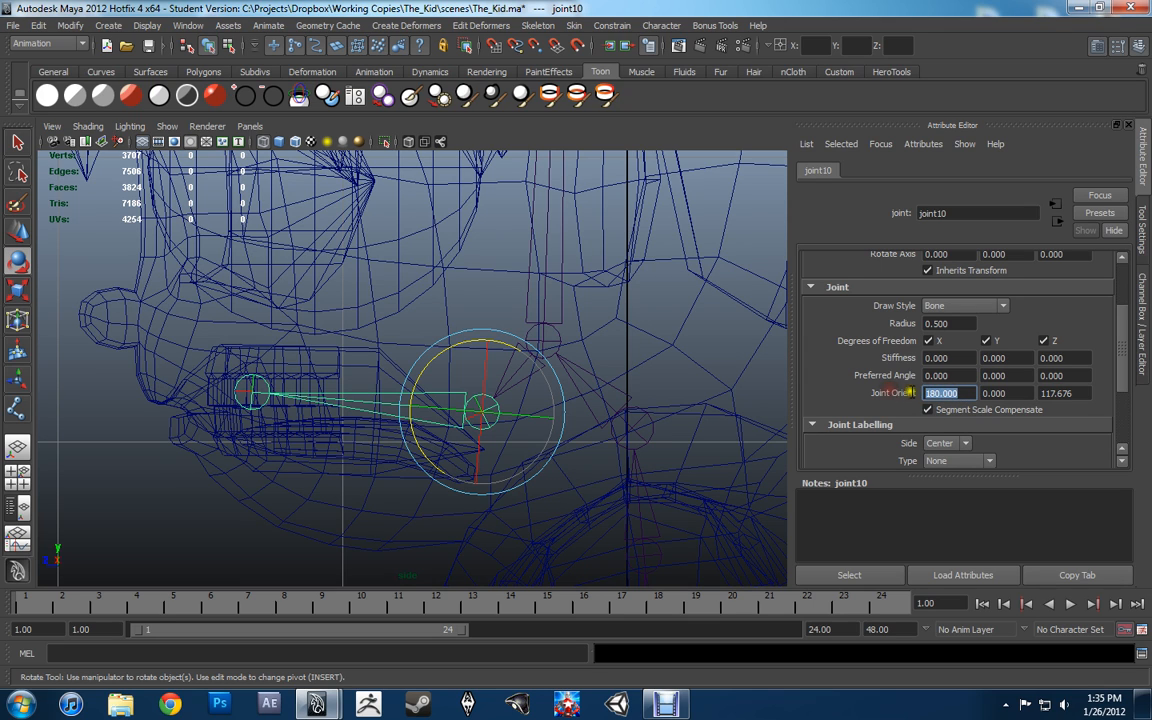
click(1062, 393)
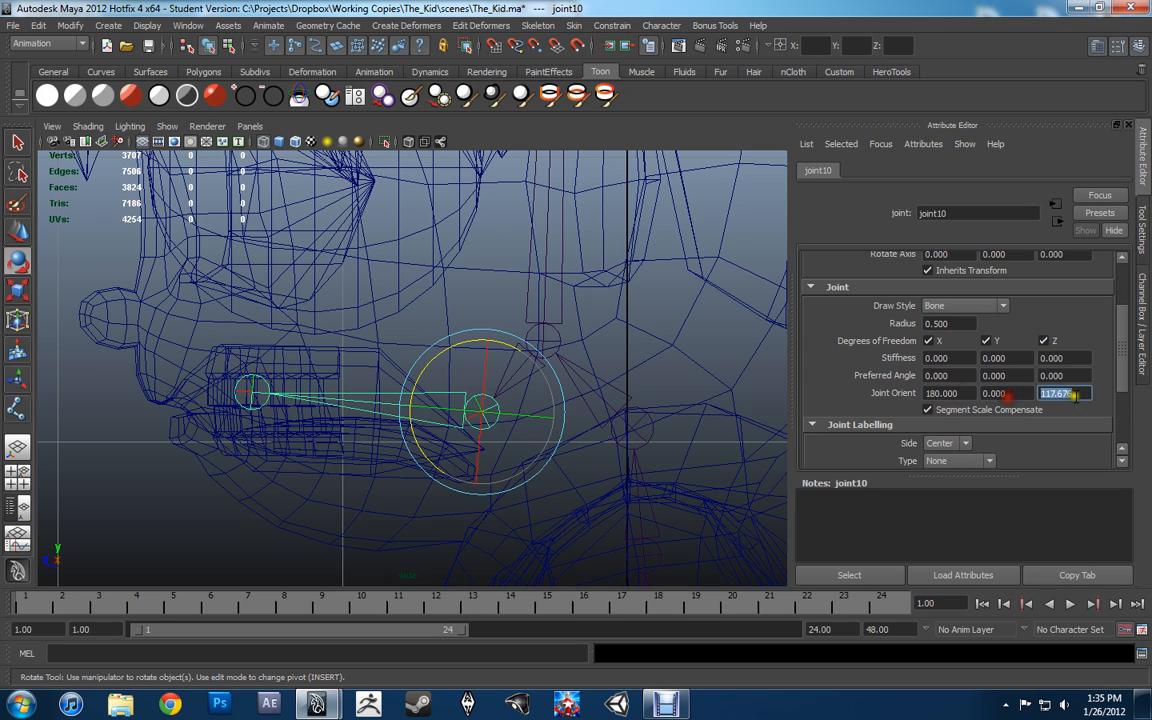
double_click(968, 393)
click(1083, 393)
key(ctrl+z)
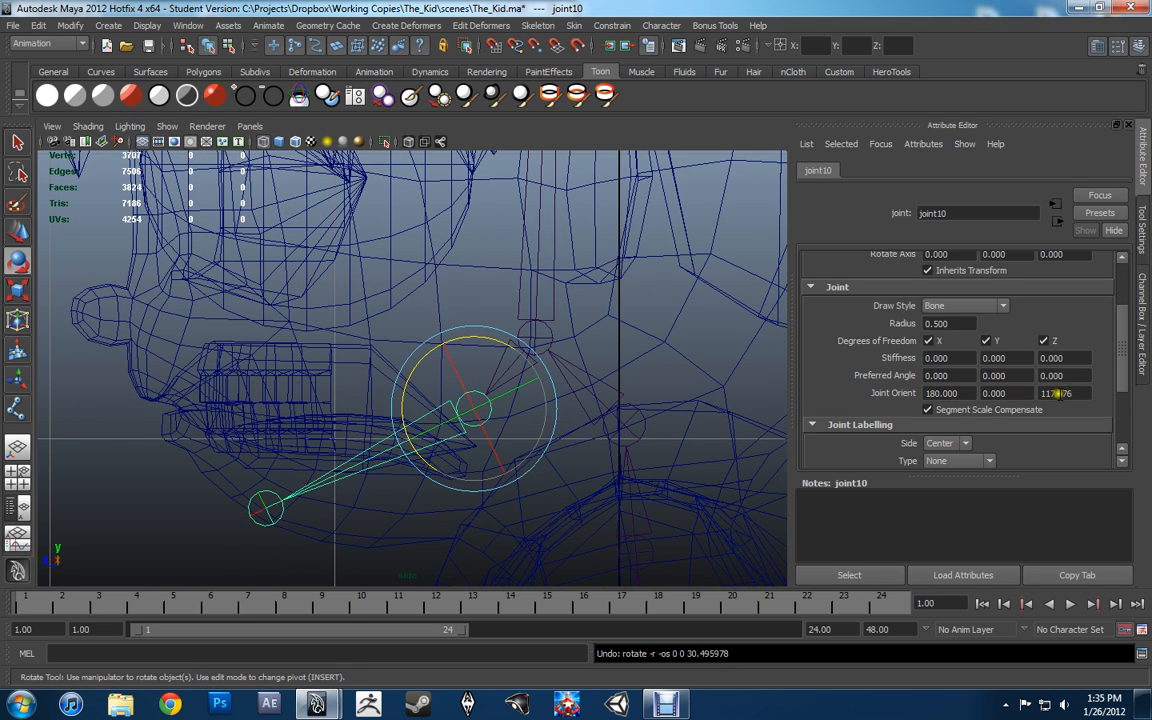
Set the jaw hinge joint's Joint Orient Z to 120 and select its Rotate Z value for editing.
drag(1082, 391, 1000, 393)
text(120)
key(Return)
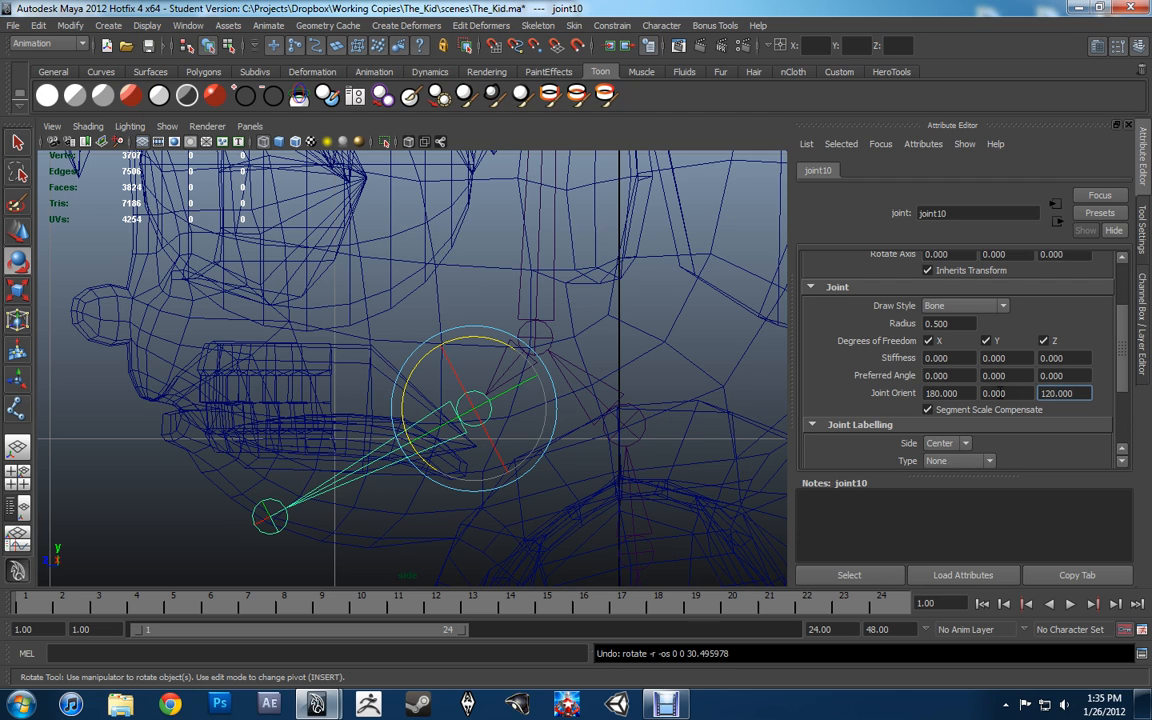
scroll(1030, 385, up, 3)
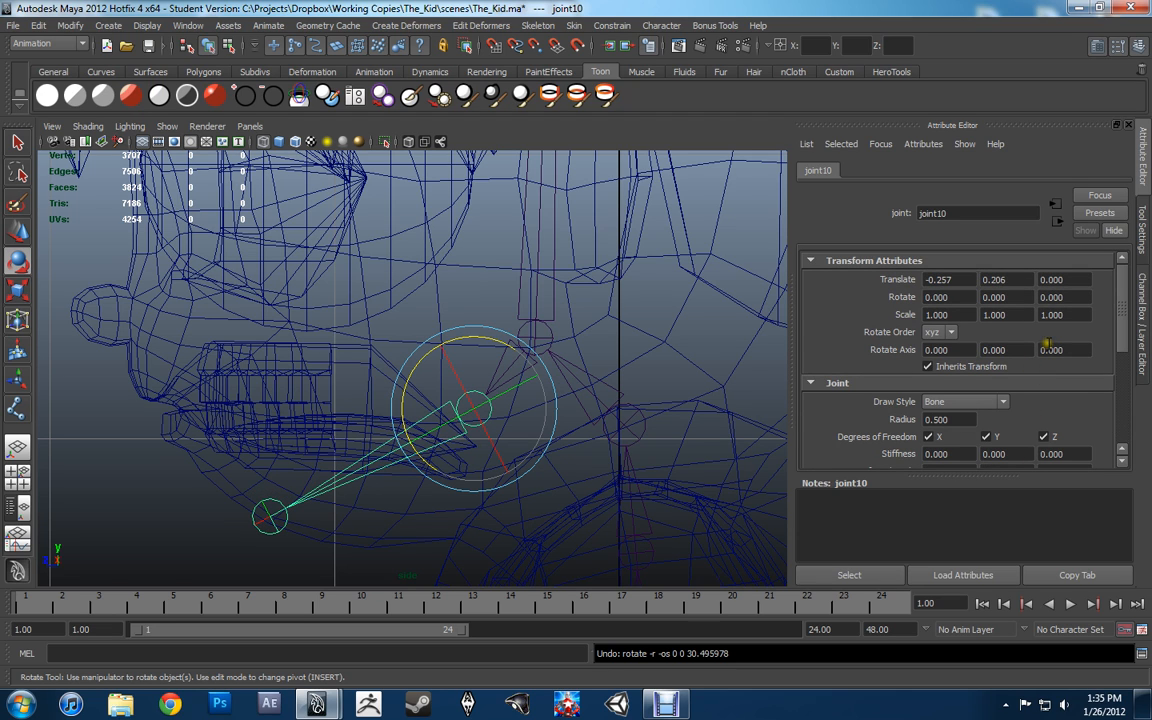
double_click(1051, 297)
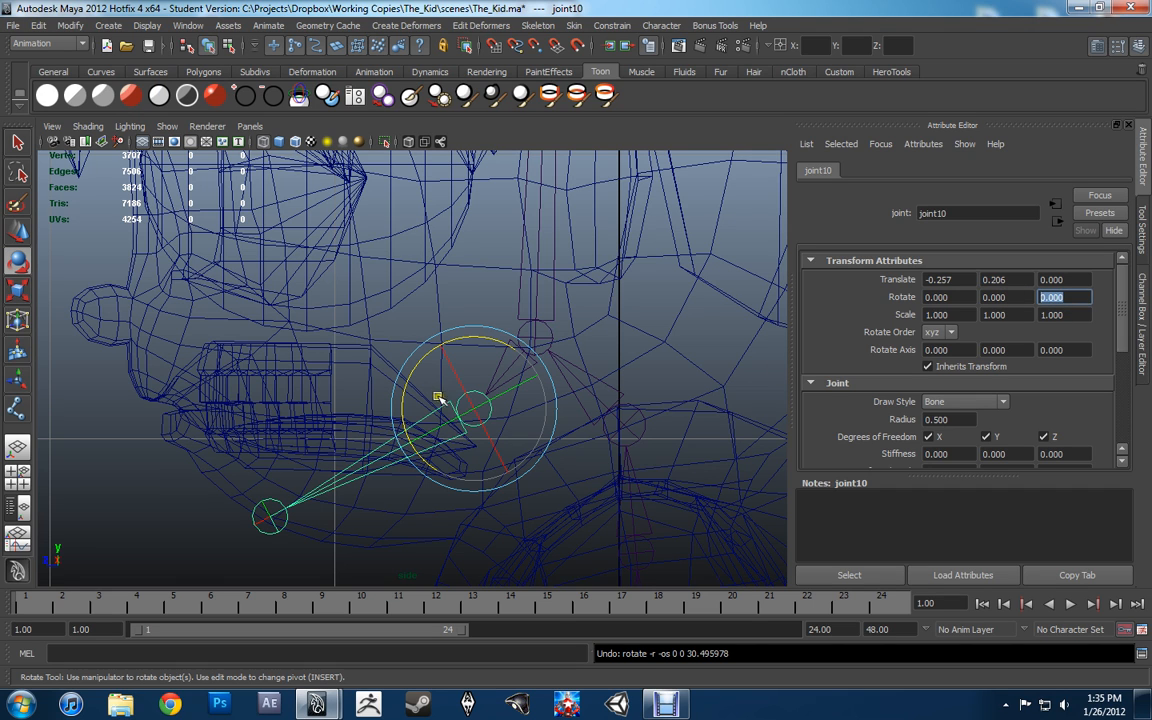
Test-rotate the jaw hinge joint by about 12.4 degrees around Z, freeze its transformations and check its Joint Orient values.
drag(410, 380, 380, 334)
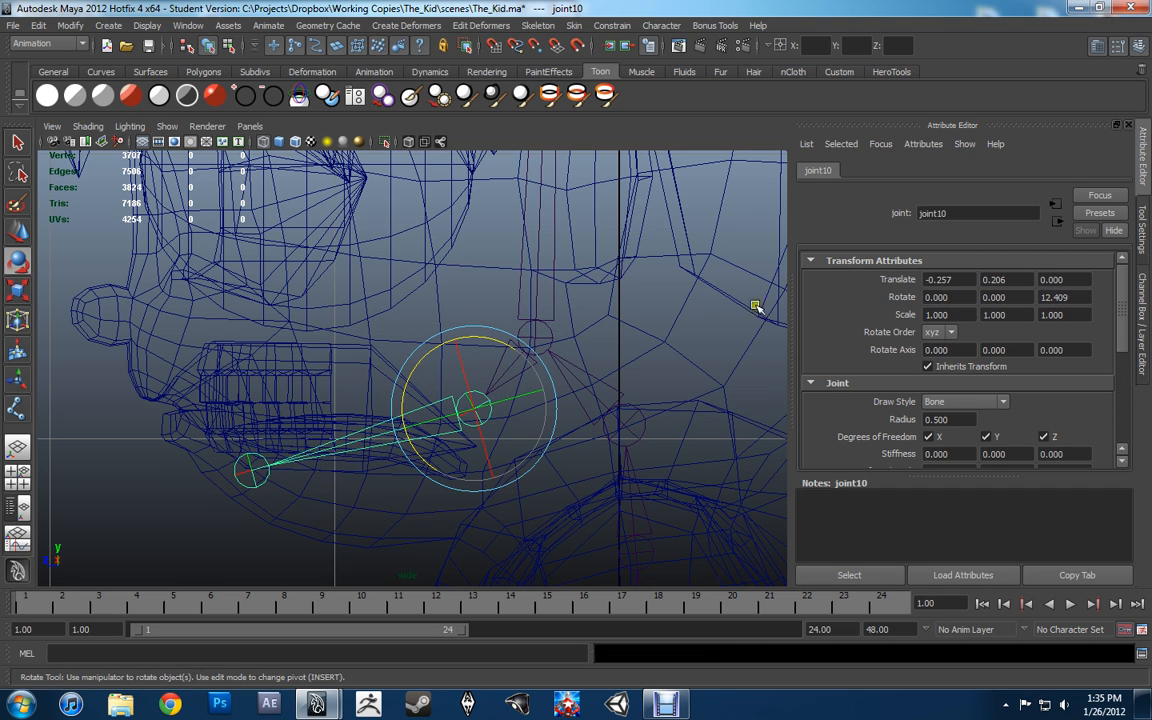
click(70, 25)
click(100, 77)
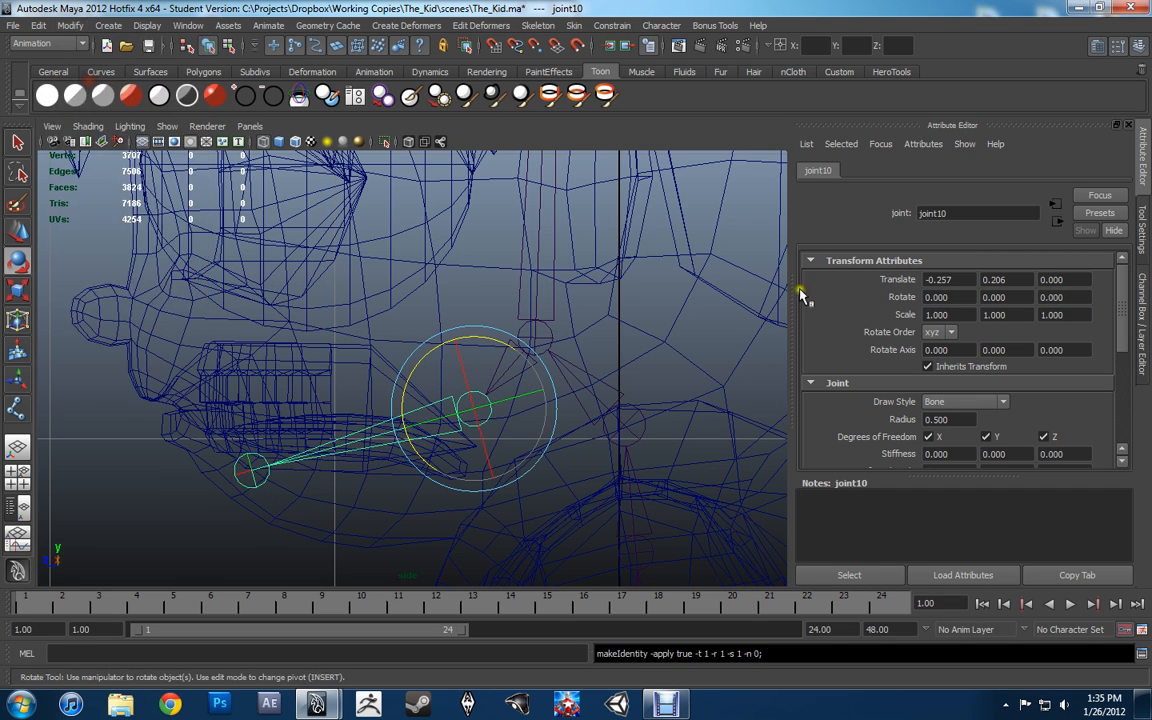
alt+middle_drag(493, 421, 502, 380)
scroll(1037, 373, down, 2)
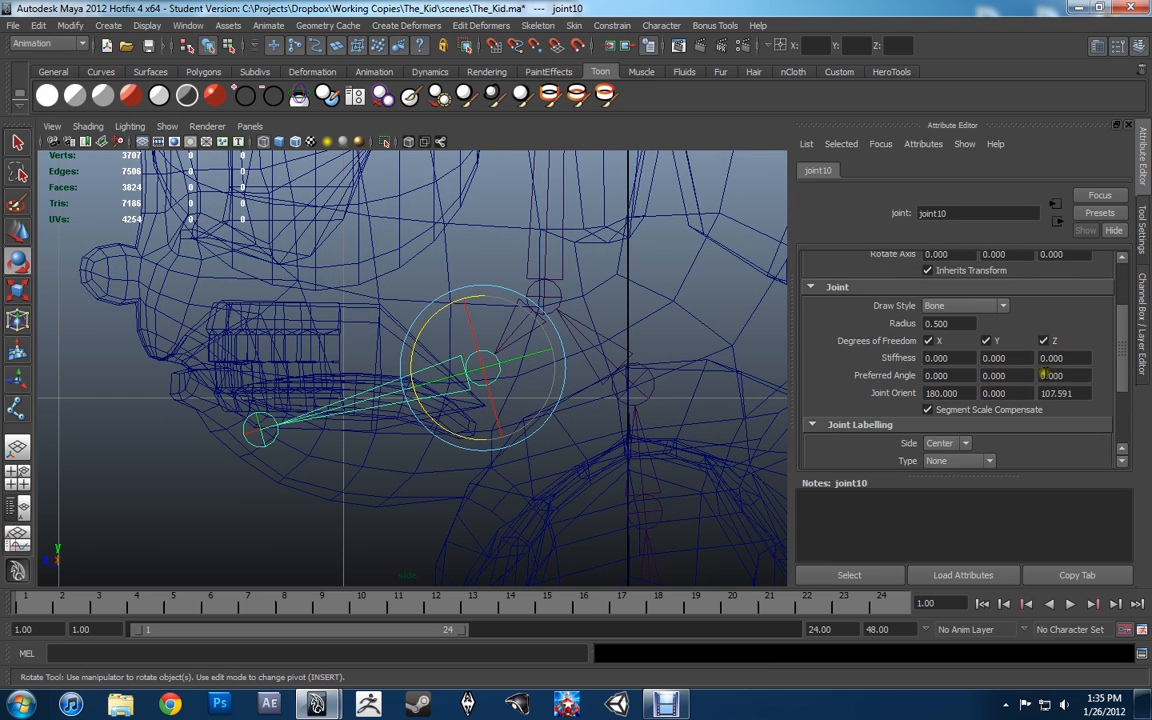
scroll(1044, 375, up, 1)
Undo the freeze on the jaw hinge joint, repeat it to compare the Joint Orient values, and undo it again.
key(ctrl+z)
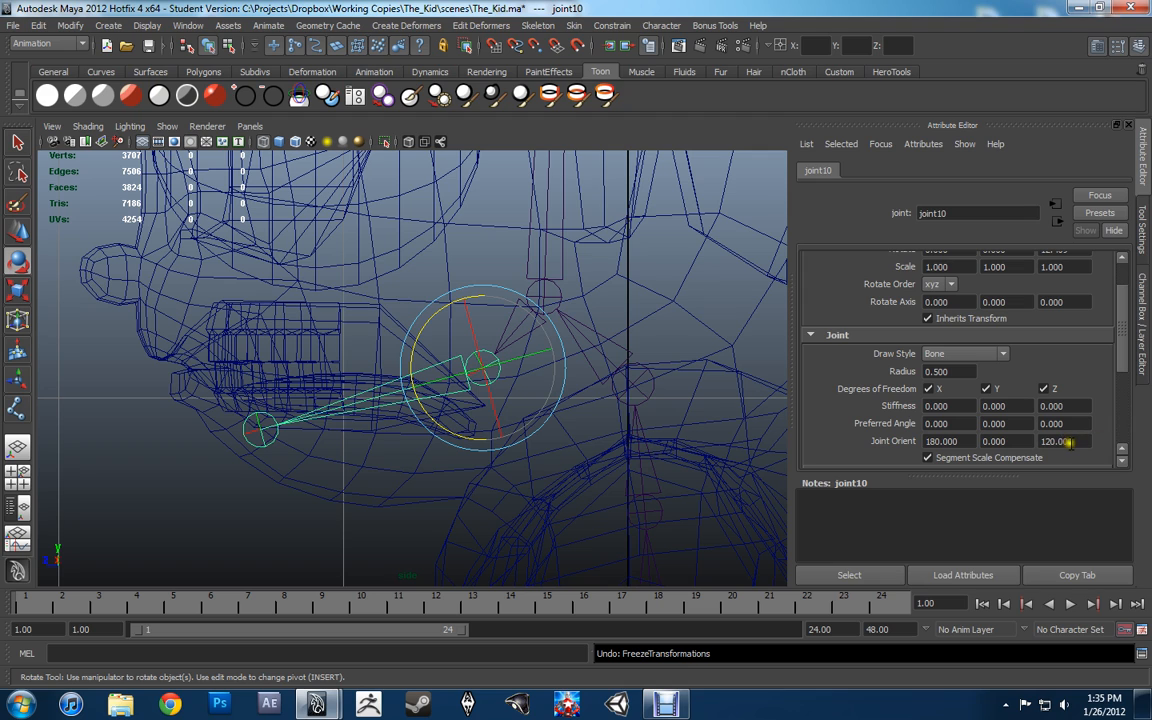
key(g)
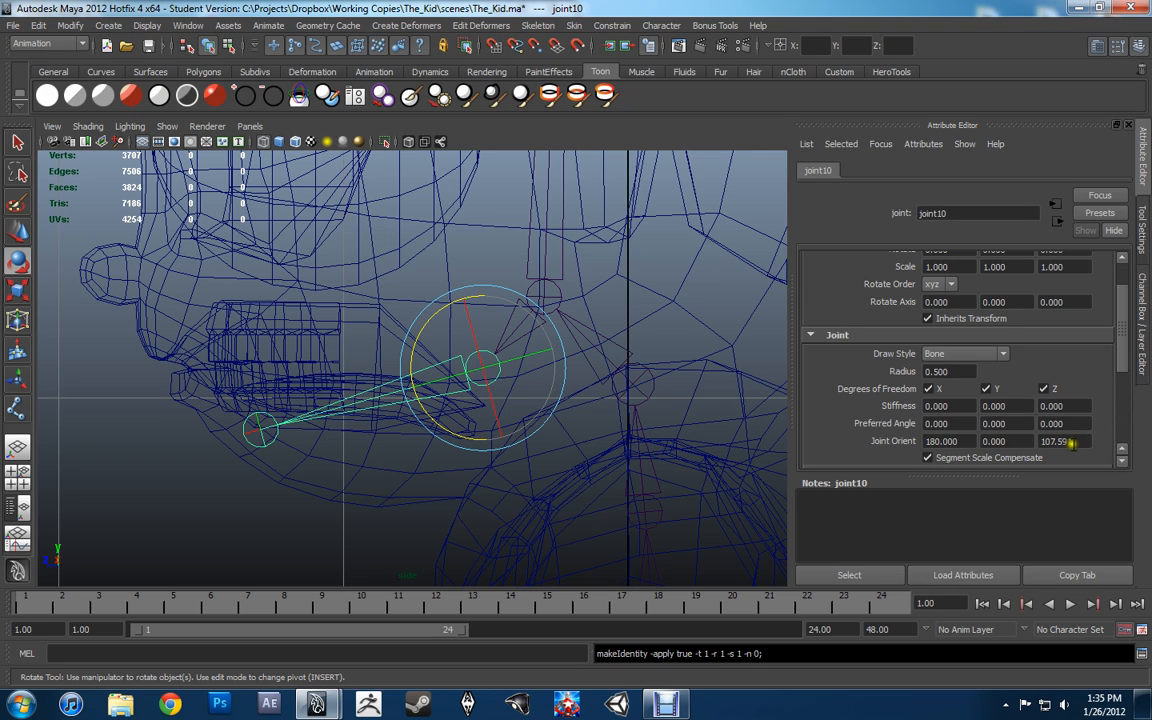
key(ctrl+z)
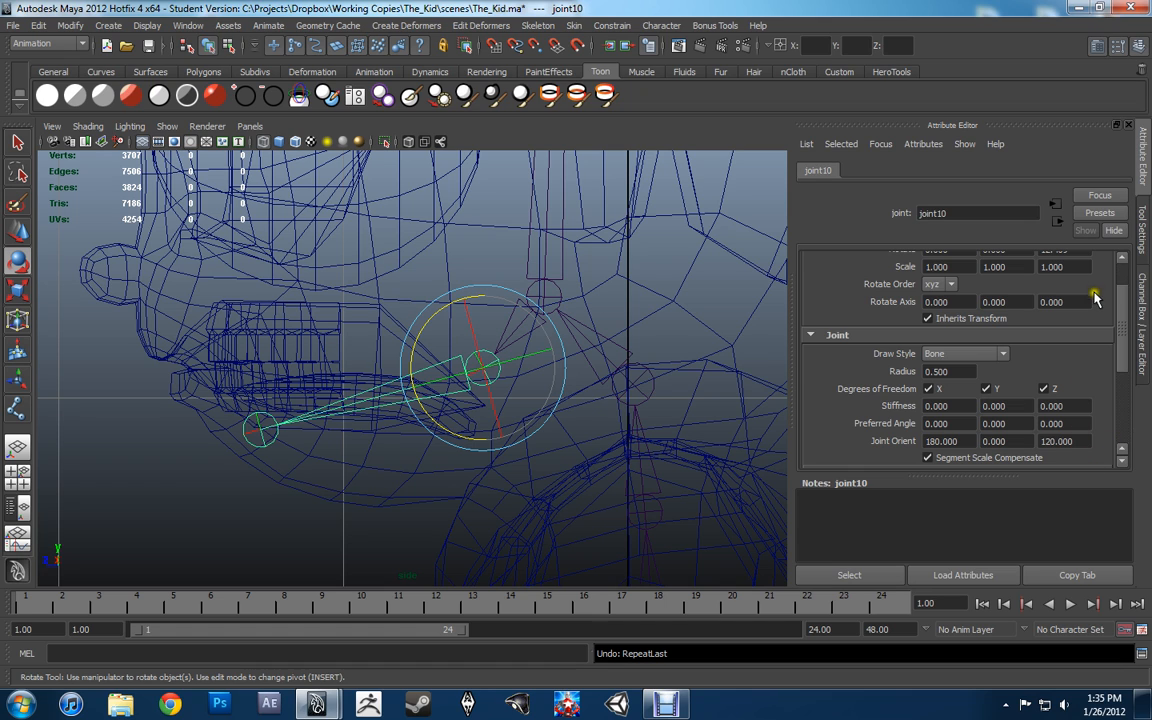
Reset the jaw hinge joint's Rotate Z to 0.
scroll(1080, 308, up, 2)
click(1052, 297)
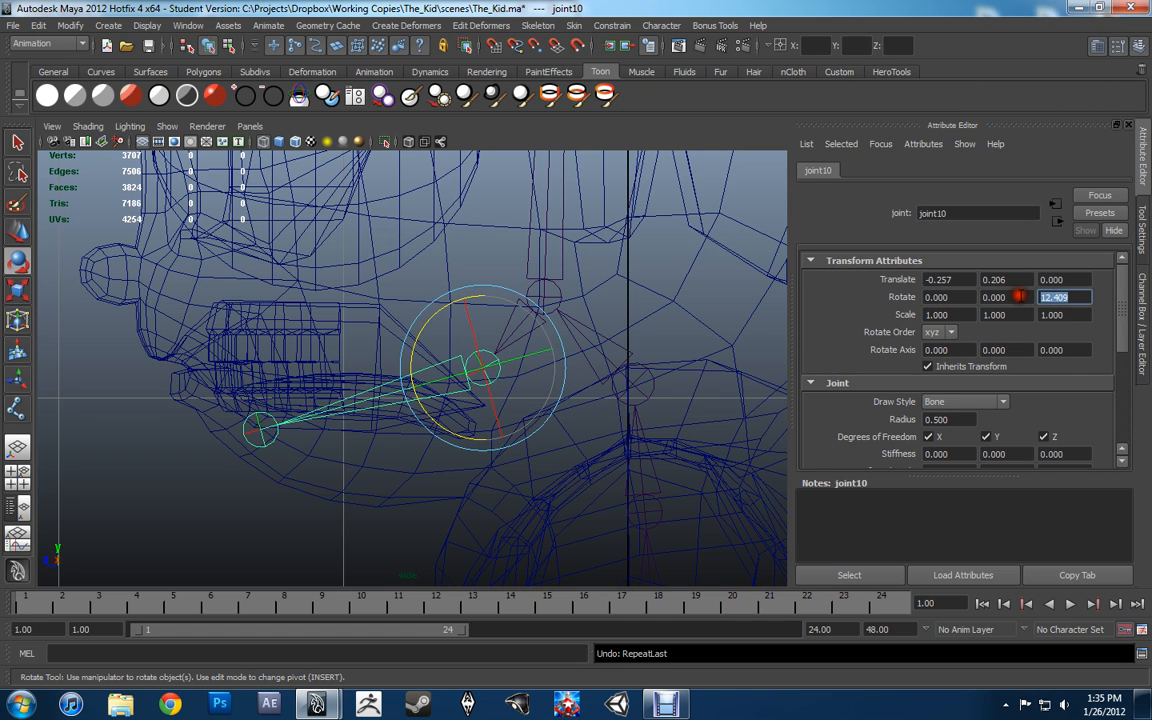
text(0)
key(Return)
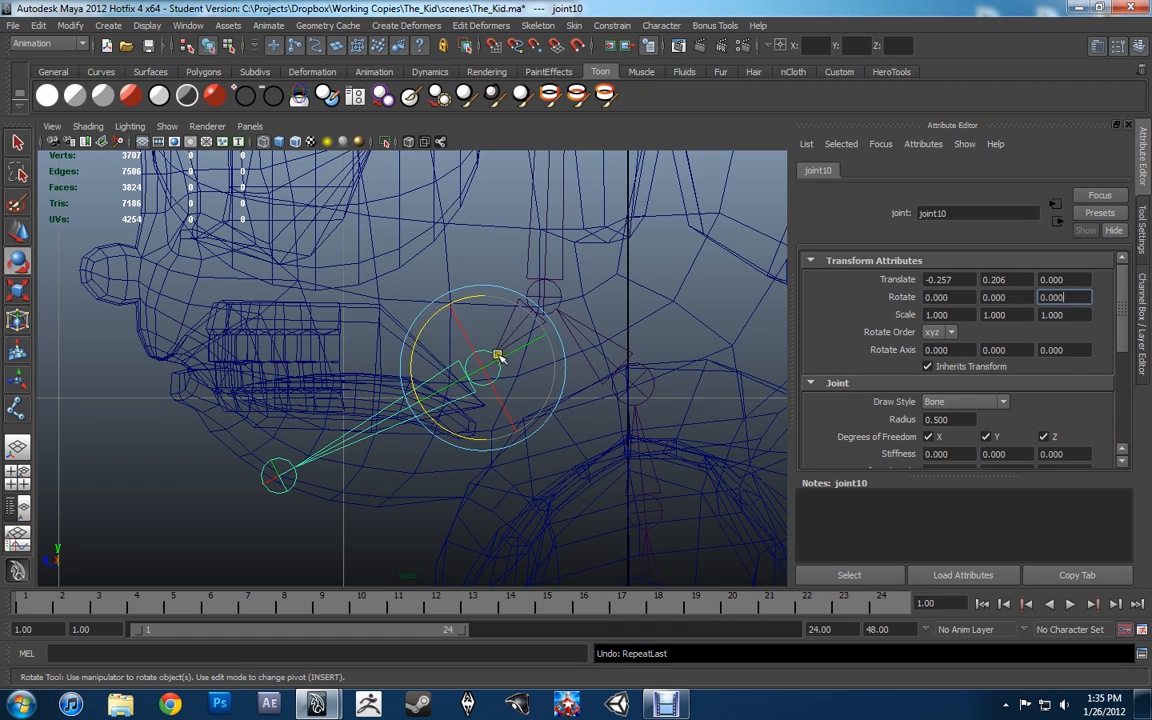
Examine the joint chain between the upper neck, head and jaw with the upper neck joint selected.
alt+middle_drag(630, 380, 600, 363)
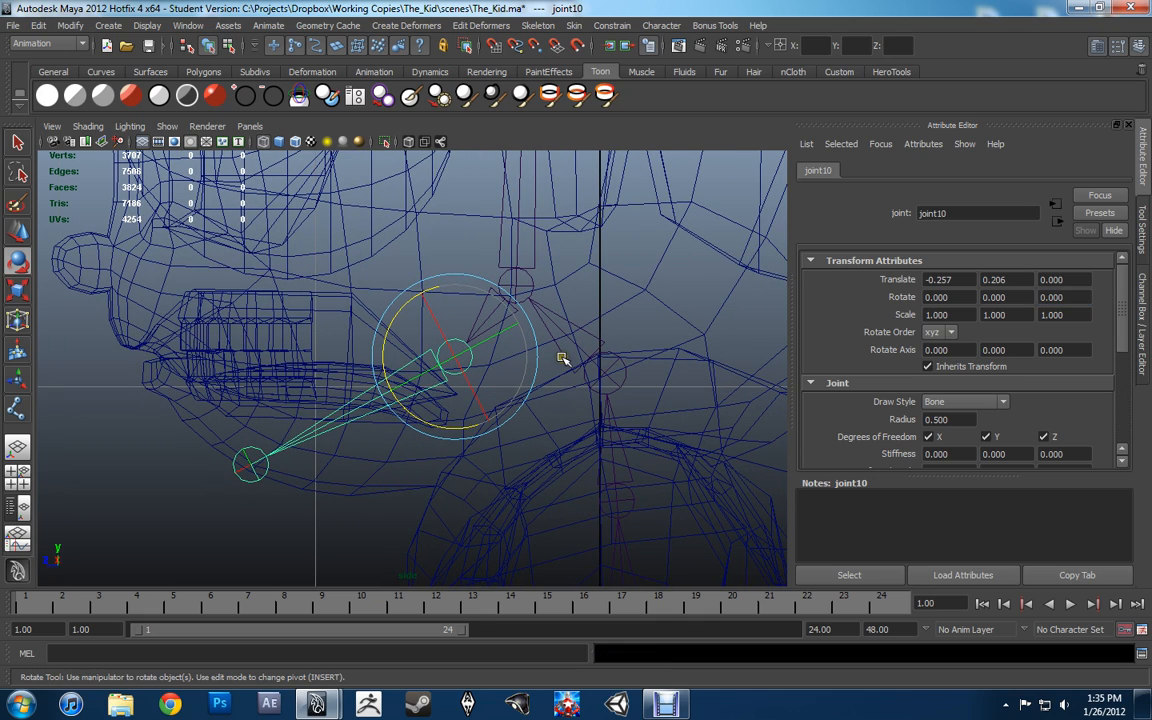
alt+drag(571, 345, 597, 345)
drag(1138, 333, 813, 343)
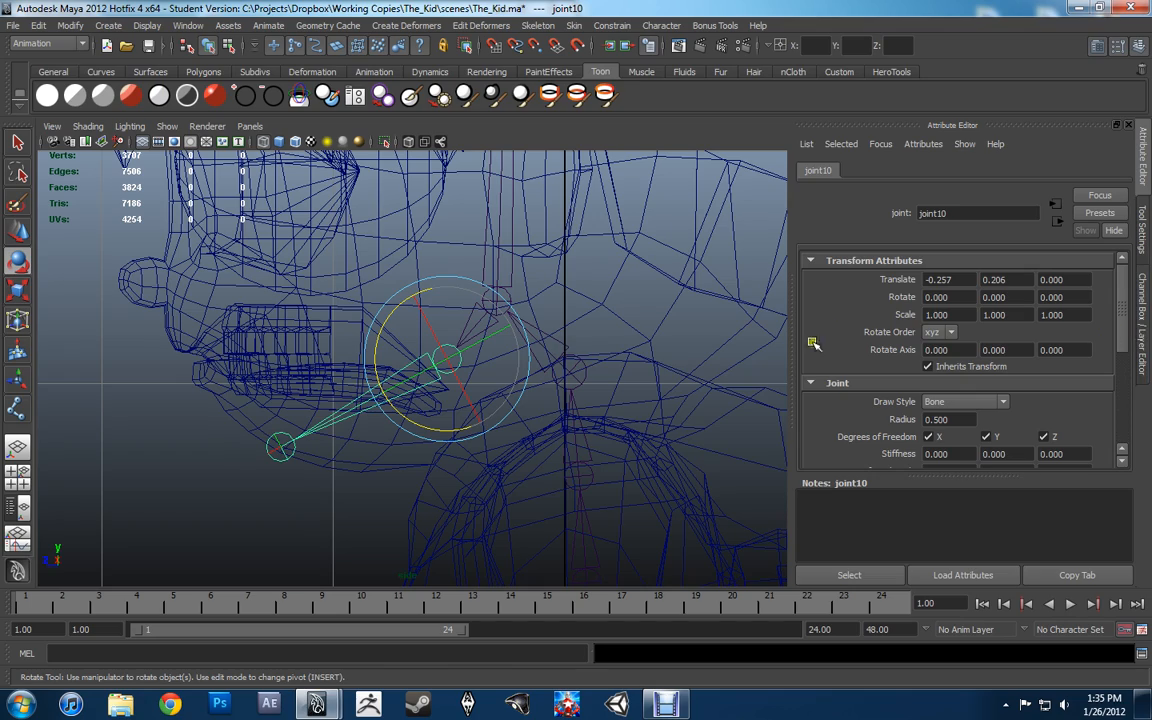
alt+middle_drag(579, 371, 555, 378)
click(527, 364)
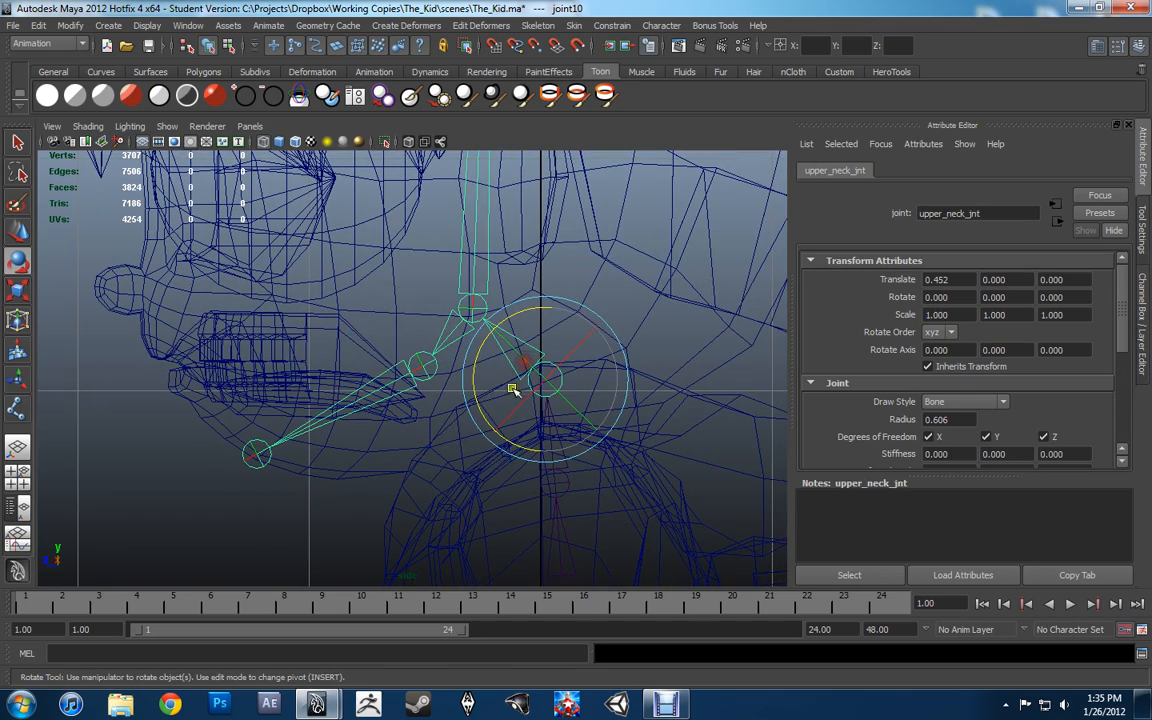
alt+middle_drag(493, 414, 489, 360)
alt+middle_drag(362, 340, 395, 383)
alt+middle_drag(452, 312, 534, 353)
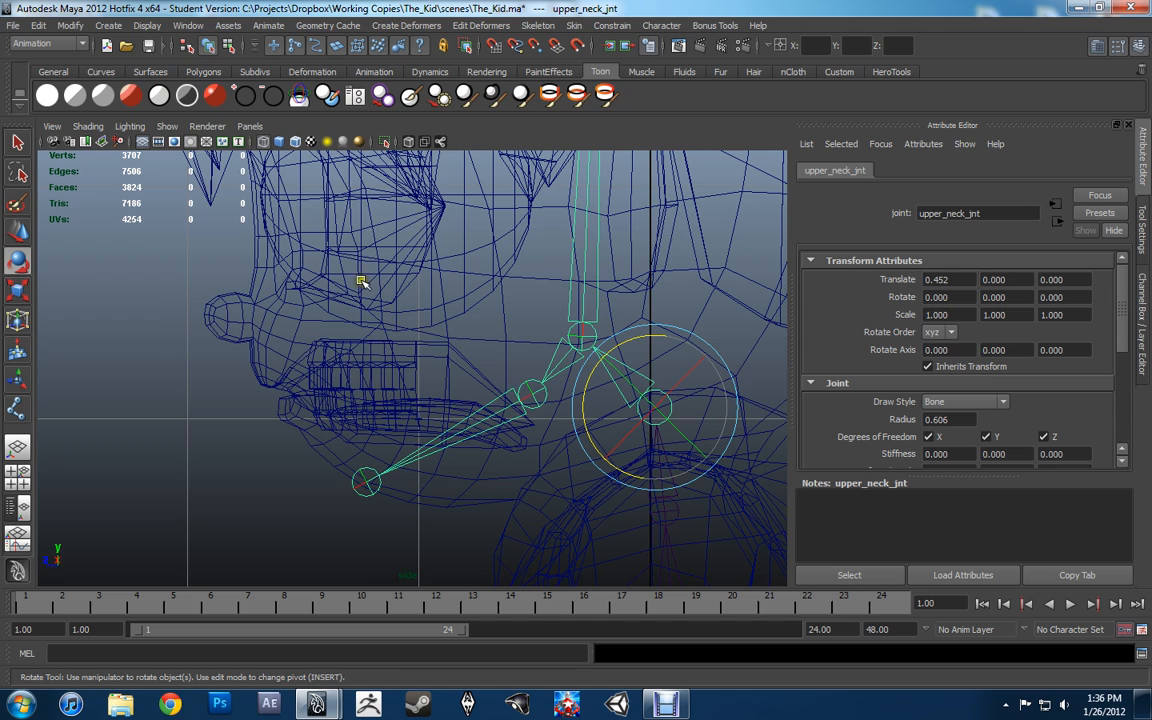
Add a joint near the eye's centre in the side view with the Joint Tool, branching from the head base joint.
alt+middle_drag(362, 281, 620, 483)
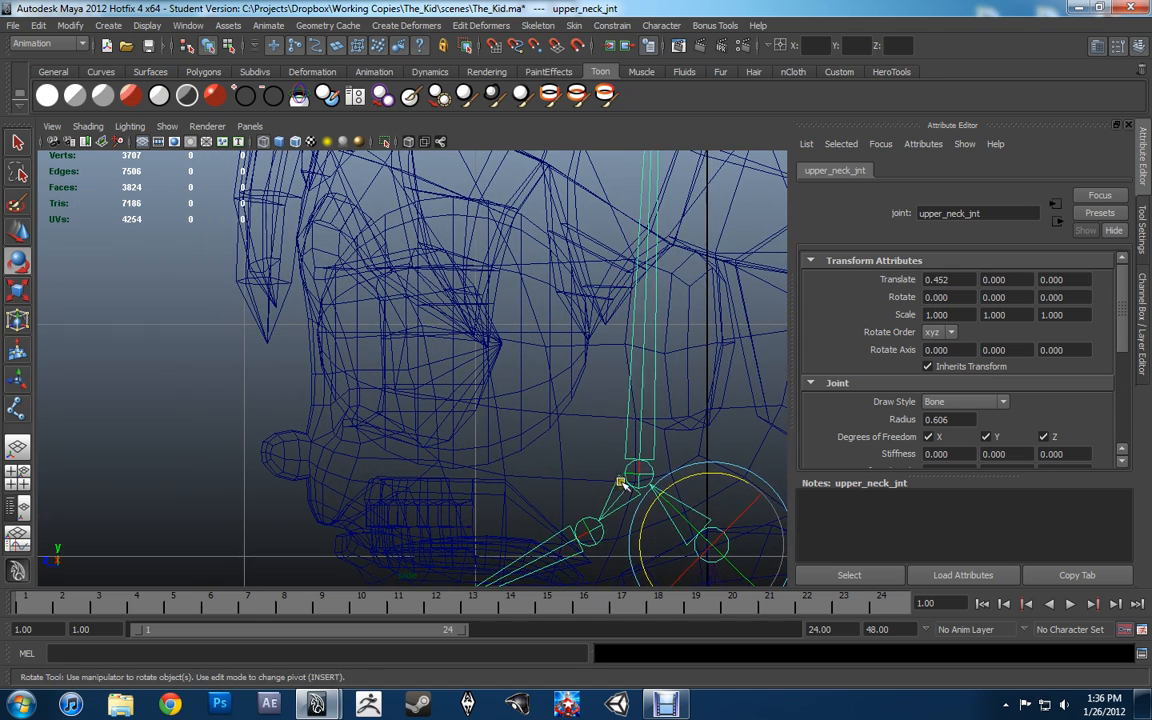
key(y)
click(640, 472)
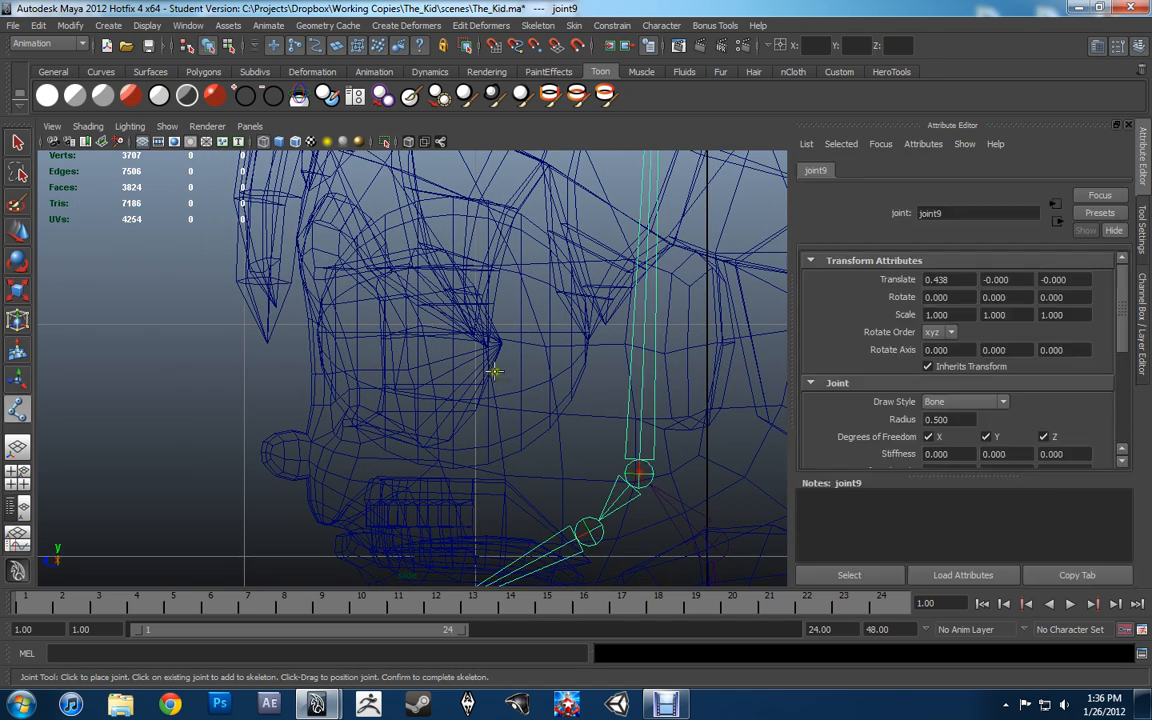
click(453, 331)
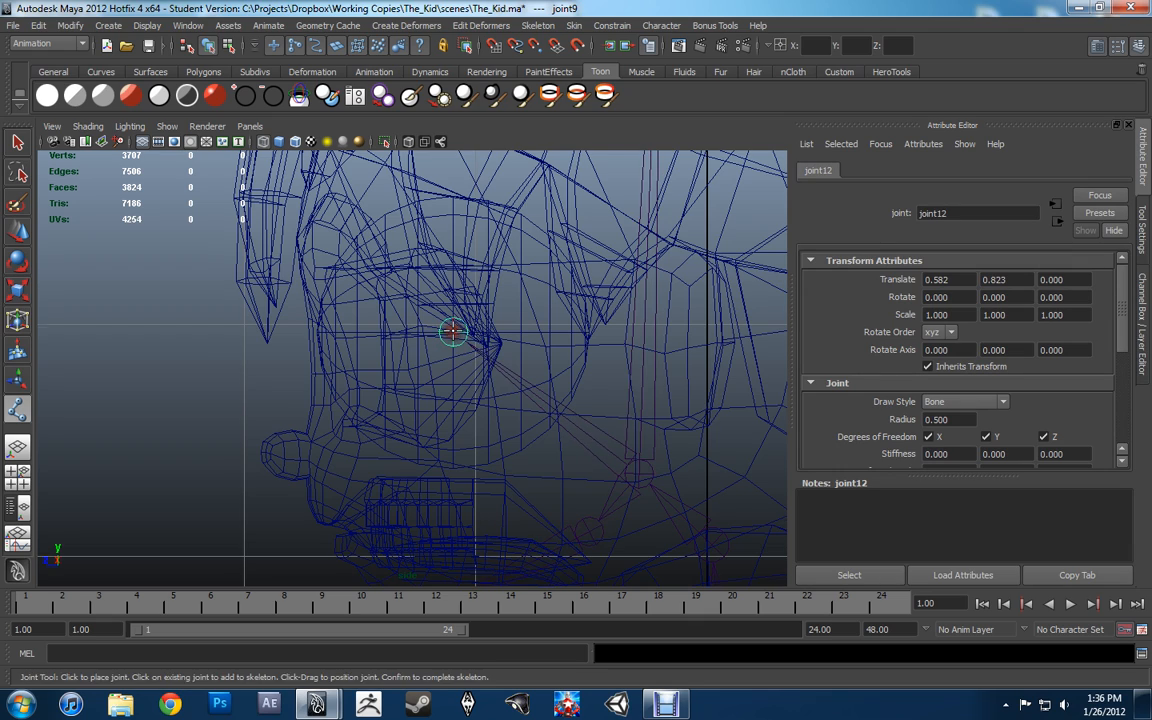
Move the new eye joint onto the centre of the eye geometry in the side view using point snapping.
alt+middle_drag(453, 332, 467, 369)
alt+right_drag(467, 370, 594, 380)
key(w)
alt+middle_drag(594, 380, 487, 348)
click(469, 368)
key(v)
drag(463, 313, 710, 373)
drag(405, 368, 461, 290)
alt+right_drag(520, 370, 440, 370)
alt+middle_drag(440, 350, 428, 412)
key(v)
drag(384, 431, 430, 262)
Set the eye joint's Joint Orient X to 0.
scroll(1032, 427, down, 3)
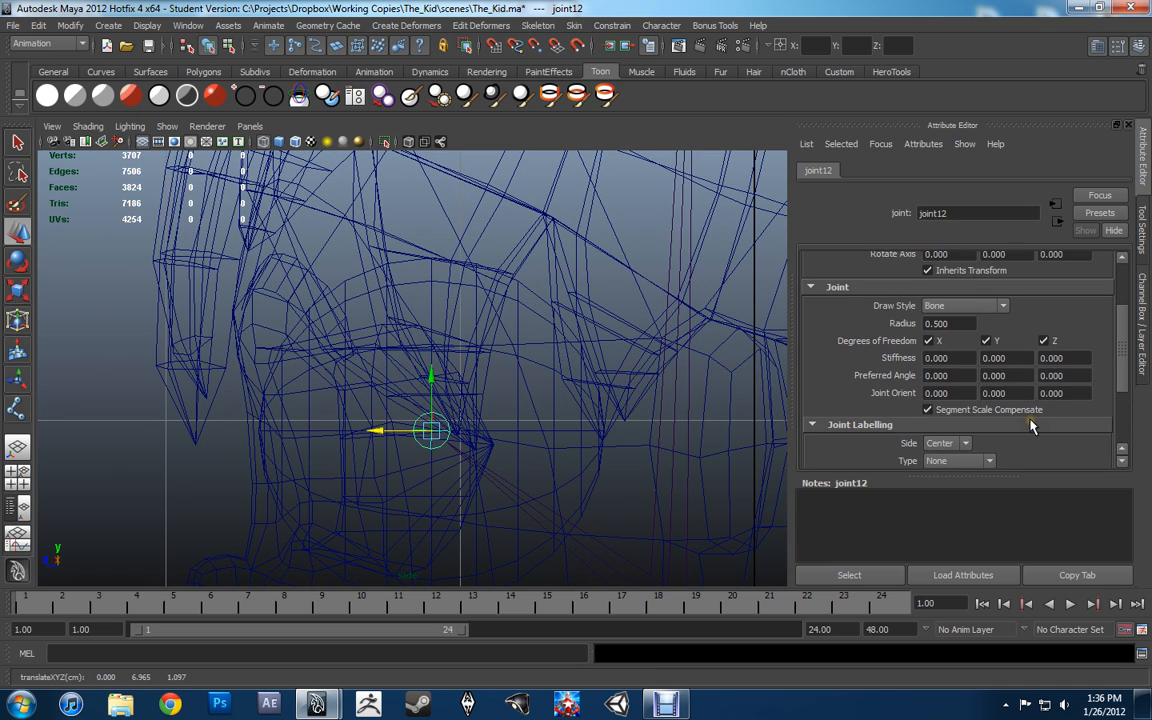
drag(946, 393, 908, 398)
text(0)
key(Tab)
key(Tab)
Examine the eye joint's placement up close and review its transform and Joint Orient attributes.
alt+drag(334, 337, 390, 316)
click(548, 369)
scroll(548, 372, up, 5)
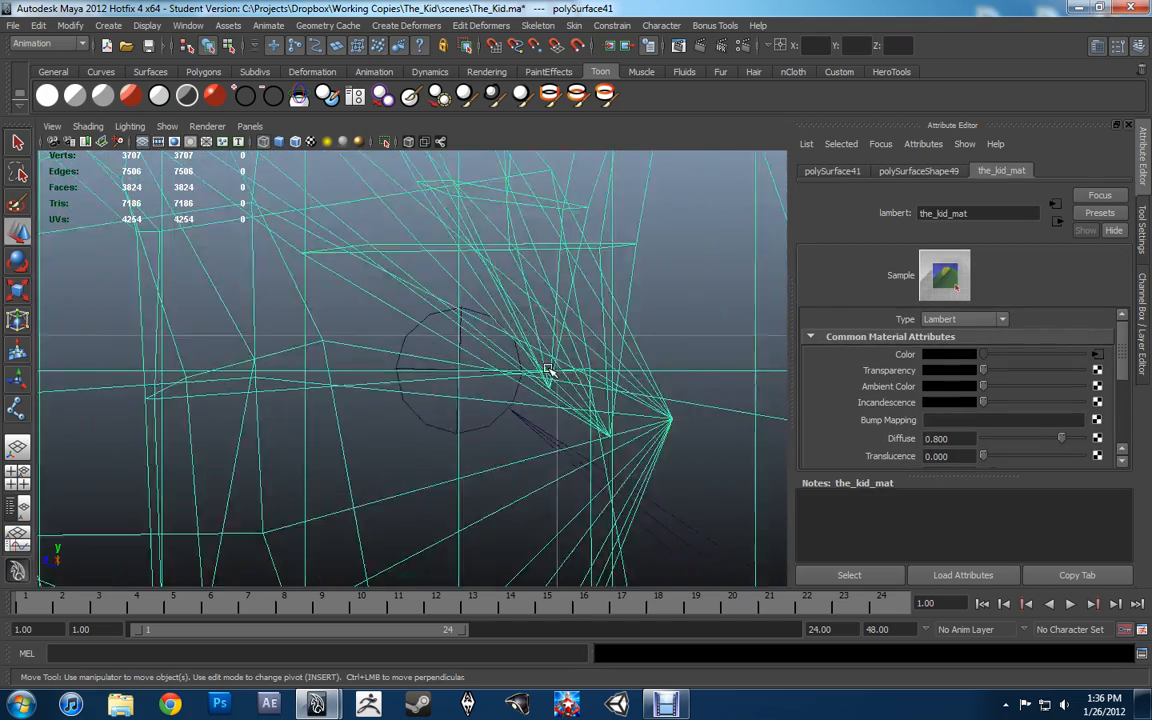
click(530, 451)
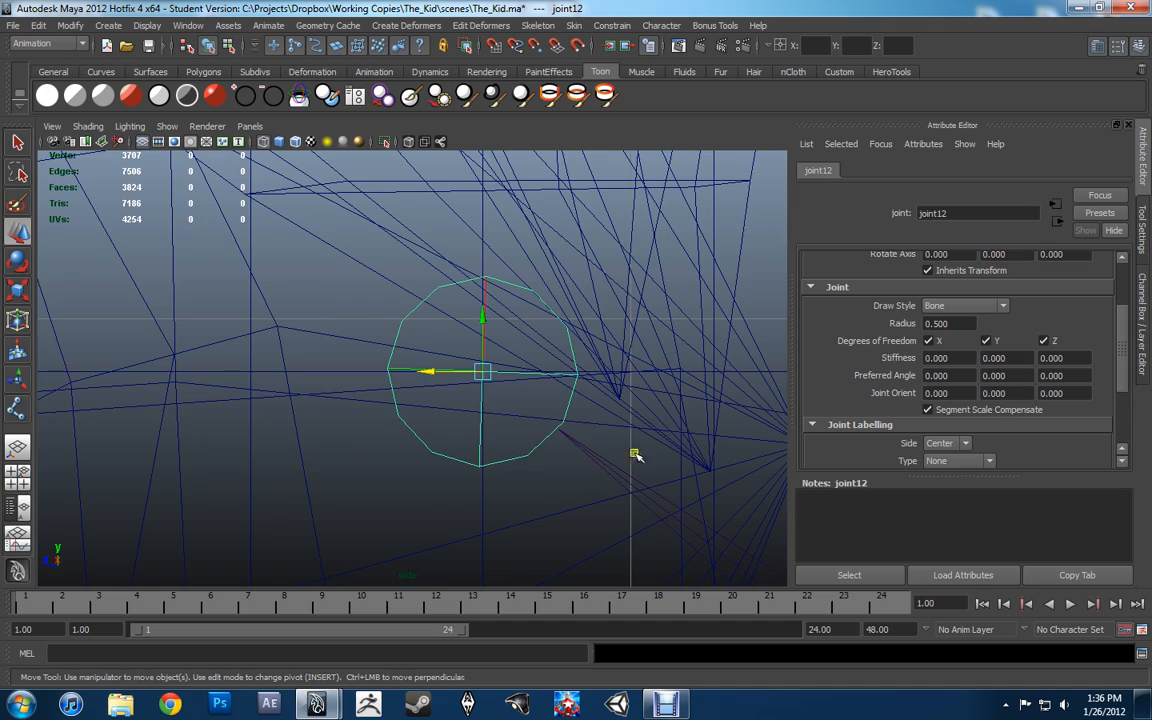
scroll(634, 455, down, 10)
alt+middle_drag(550, 465, 481, 446)
scroll(888, 368, up, 3)
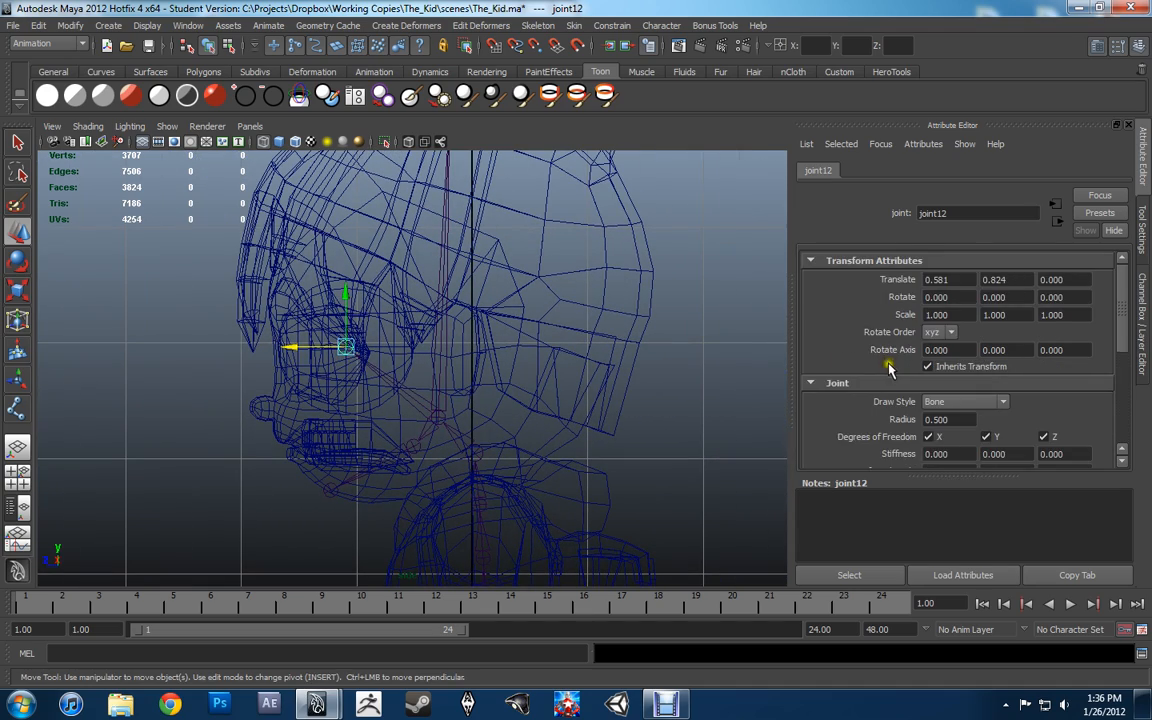
scroll(888, 368, down, 3)
scroll(437, 391, down, 3)
scroll(432, 386, up, 6)
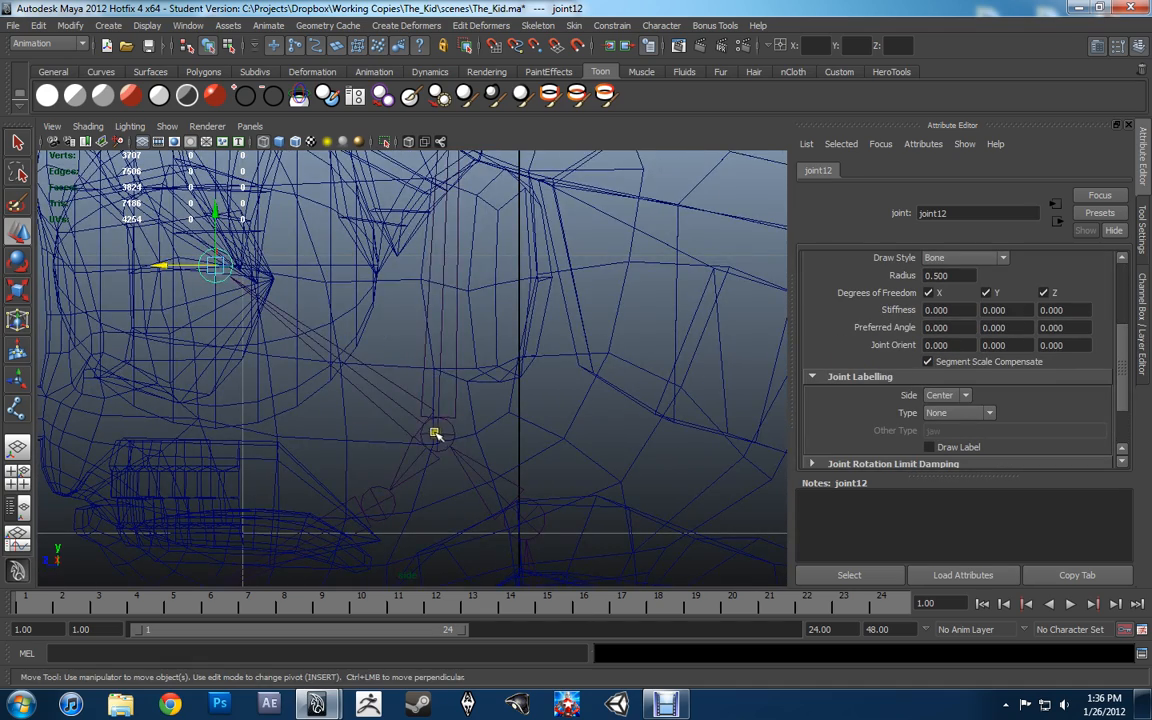
Move the eye joint sideways in the perspective view to the centre of the character's left eye, at X of about 0.534.
click(435, 433)
alt+middle_drag(326, 378, 441, 427)
click(326, 319)
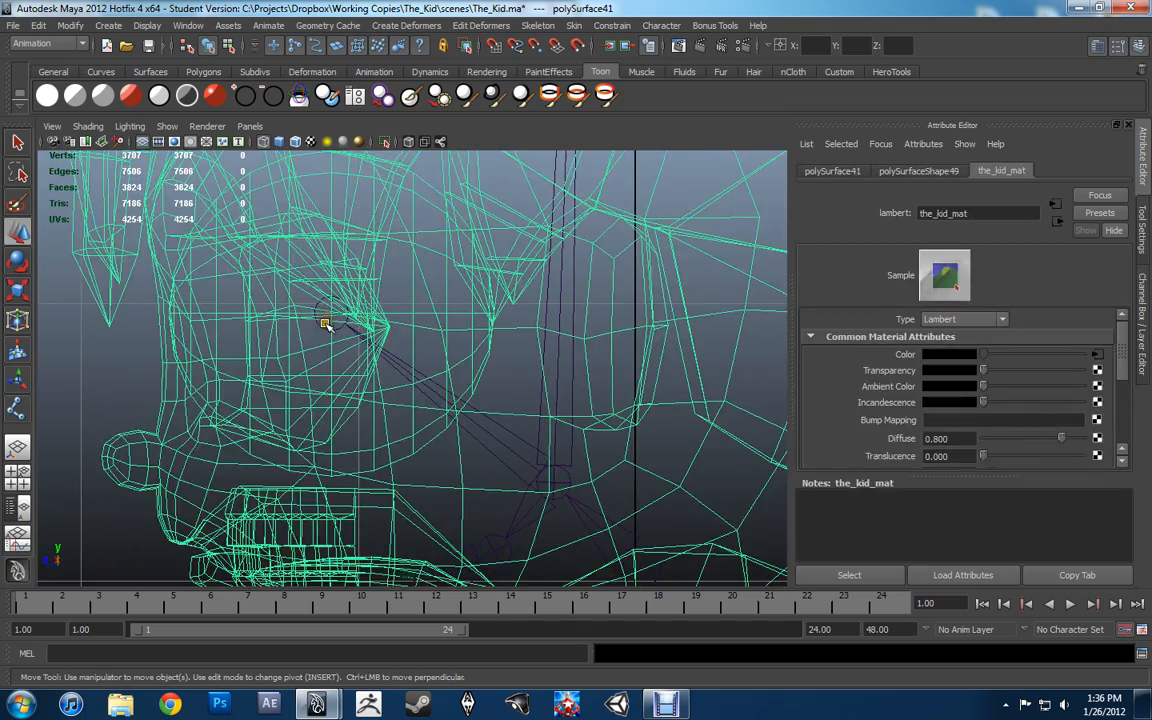
click(337, 320)
alt+middle_drag(345, 321, 396, 363)
scroll(406, 363, up, 3)
click(360, 373)
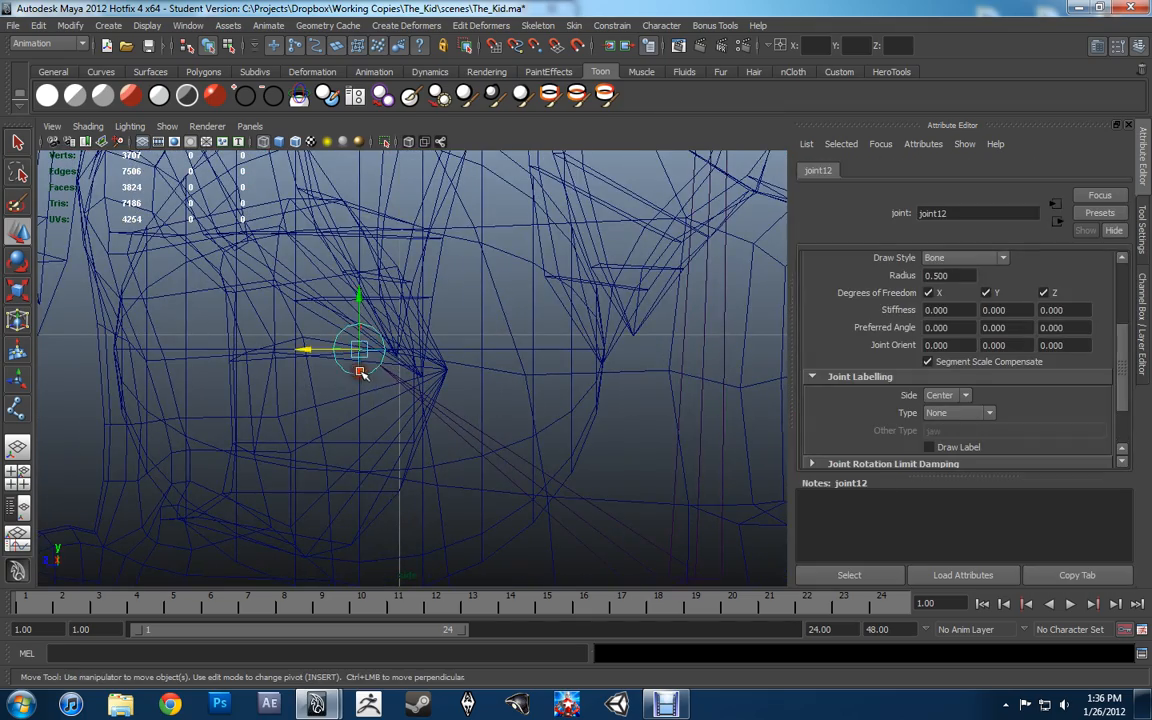
key(space)
key(space)
alt+drag(448, 316, 473, 339)
alt+middle_drag(473, 339, 446, 342)
scroll(446, 342, up, 4)
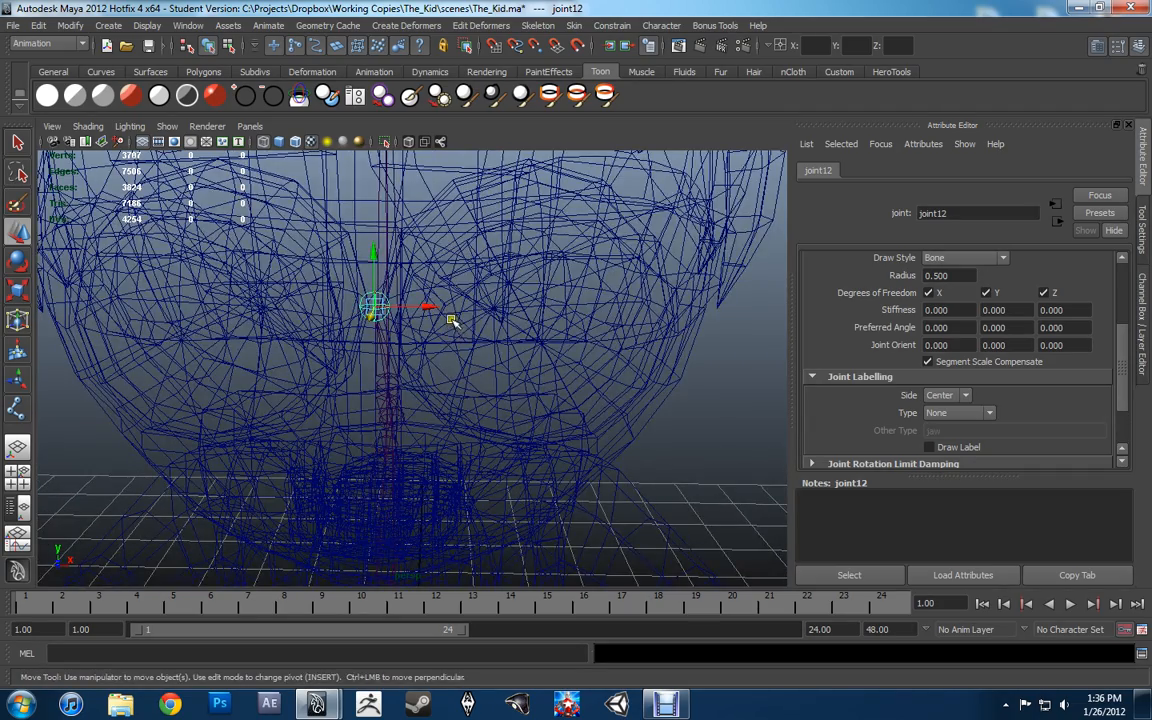
alt+drag(452, 320, 524, 334)
drag(398, 294, 488, 311)
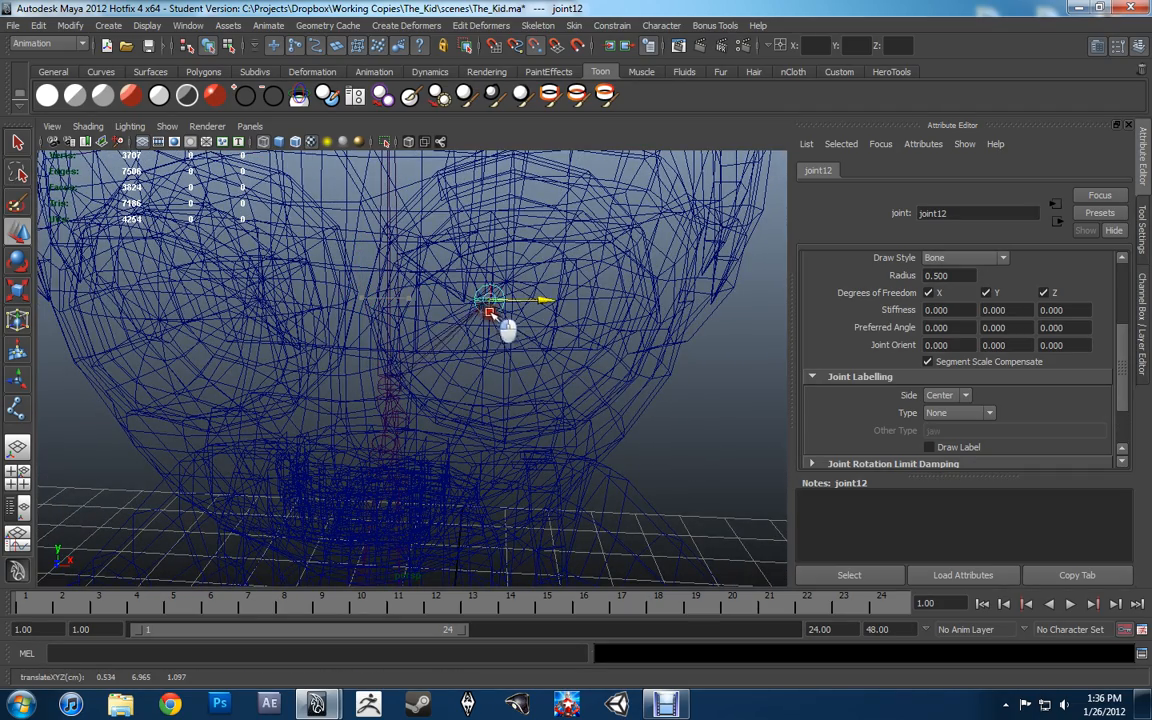
Examine the eye joint's placement within the whole character from the front.
scroll(510, 330, down, 6)
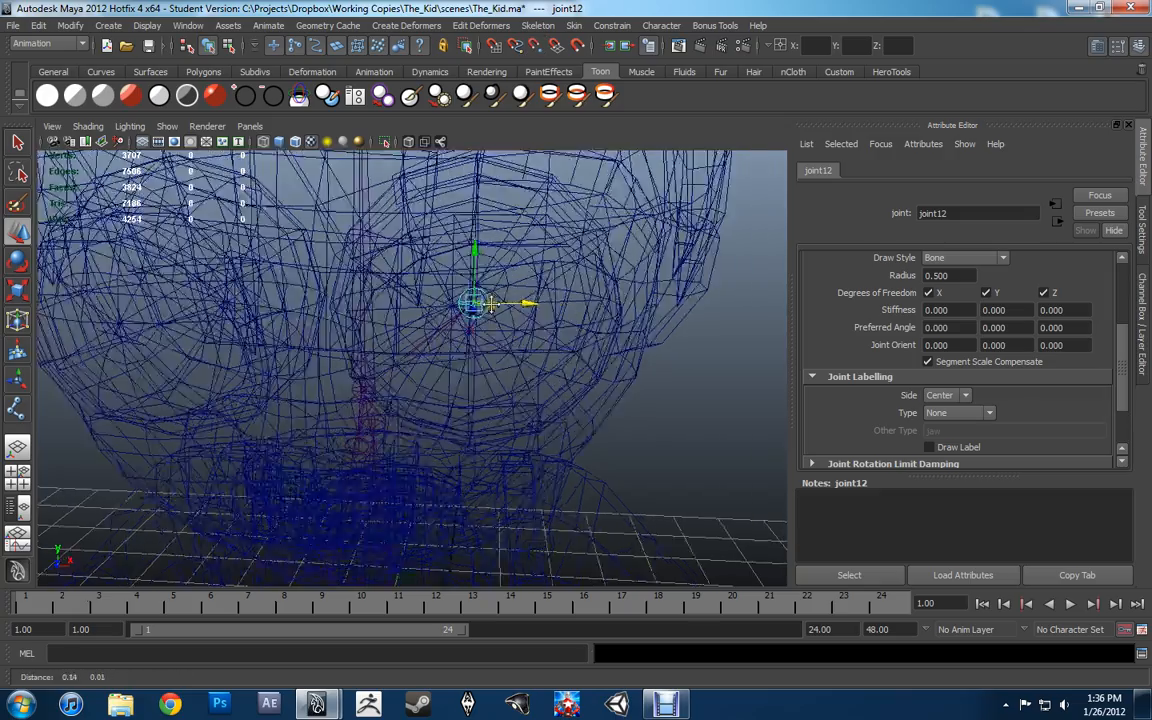
click(508, 347)
key(f)
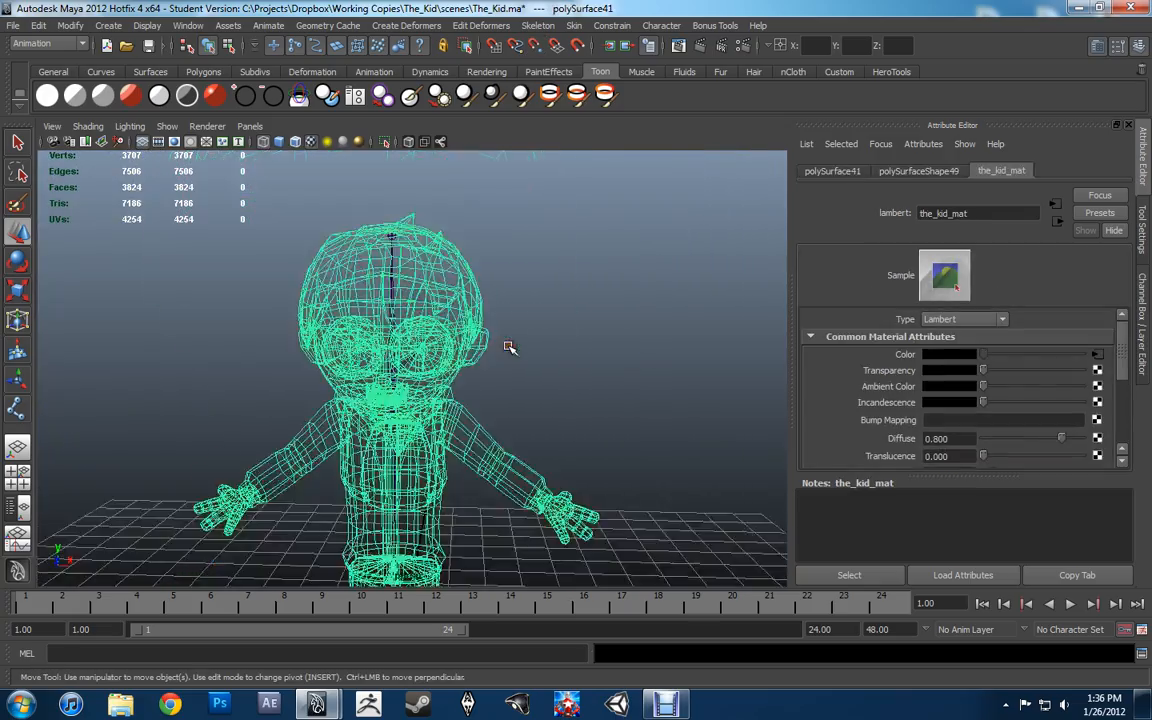
mouse_move(508, 347)
alt+mouse_down()
mouse_move(509, 314)
mouse_move(550, 404)
mouse_move(324, 338)
mouse_move(571, 329)
mouse_move(527, 334)
alt+mouse_up()
scroll(500, 316, up, 3)
alt+middle_drag(500, 316, 525, 335)
scroll(404, 265, up, 6)
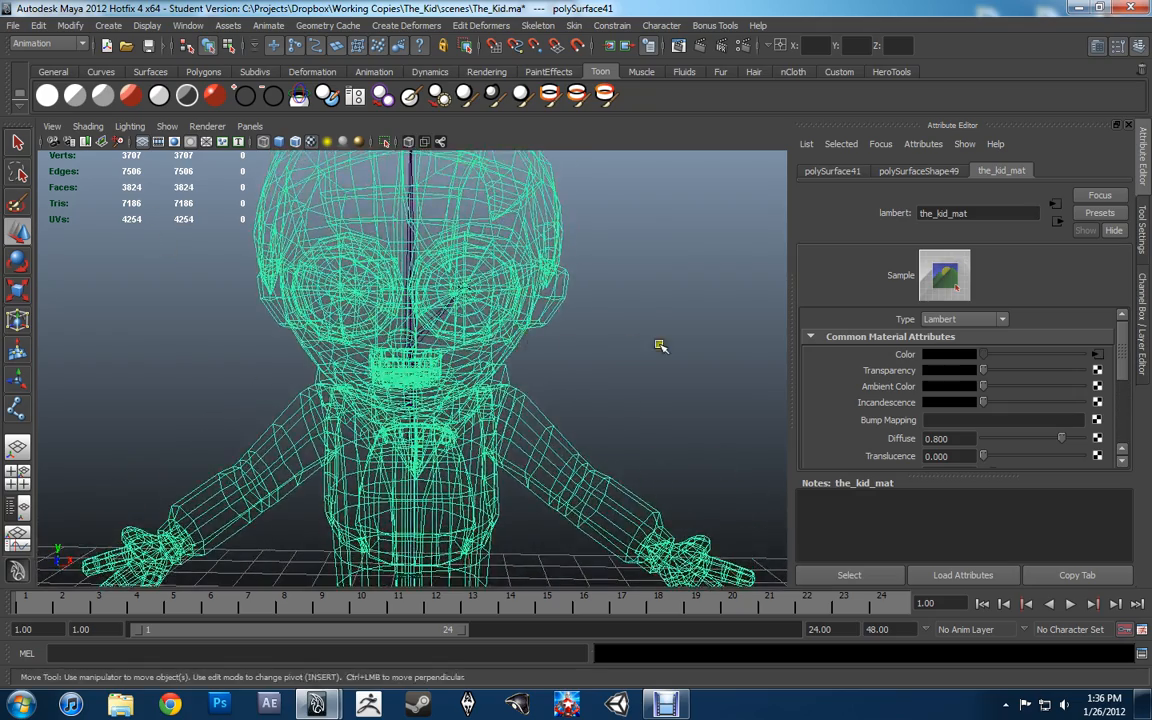
Rename the eye joint as left_eye_jnt.
click(661, 345)
alt+drag(543, 339, 400, 352)
click(467, 303)
key(f)
double_click(935, 213)
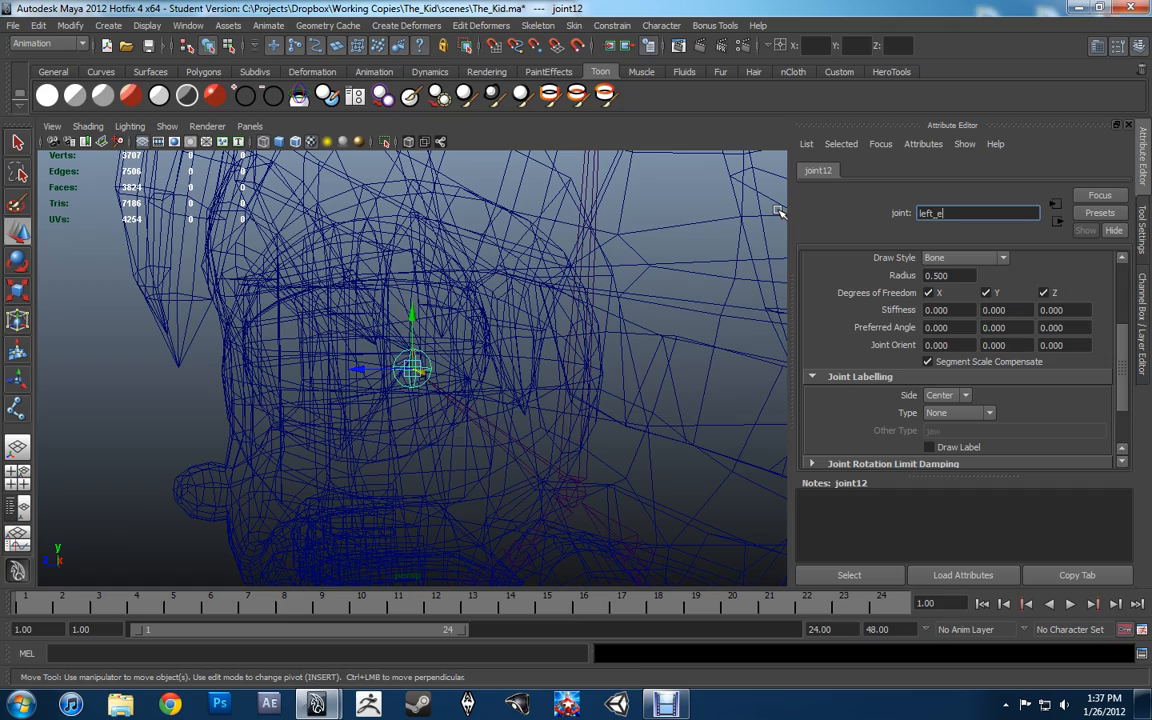
text(left_eye_jnt)
key(Return)
Examine the head from several angles in shaded display and return to wireframe.
alt+middle_drag(595, 311, 566, 265)
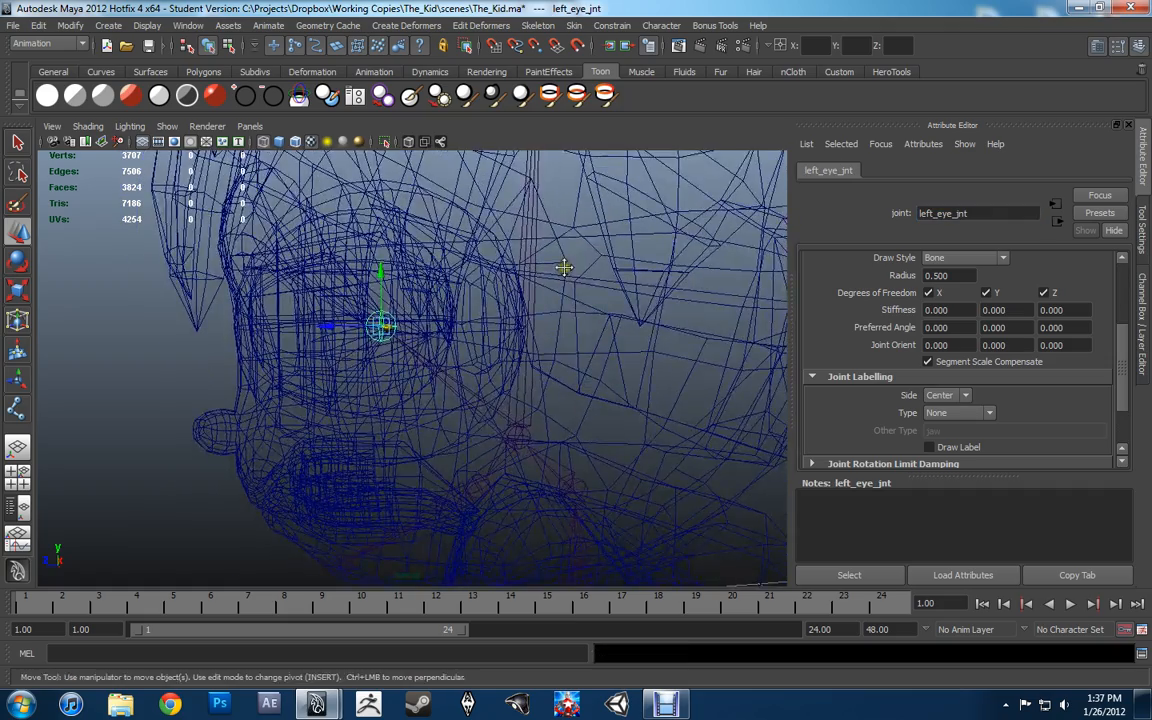
alt+right_drag(566, 265, 486, 327)
alt+drag(486, 327, 550, 327)
key(5)
alt+middle_drag(458, 338, 518, 337)
alt+drag(545, 345, 480, 362)
key(4)
Rename the joint at the base of the head, where the eye and jaw branches start, as head_root_jnt.
alt+middle_drag(507, 363, 349, 299)
scroll(352, 304, up, 5)
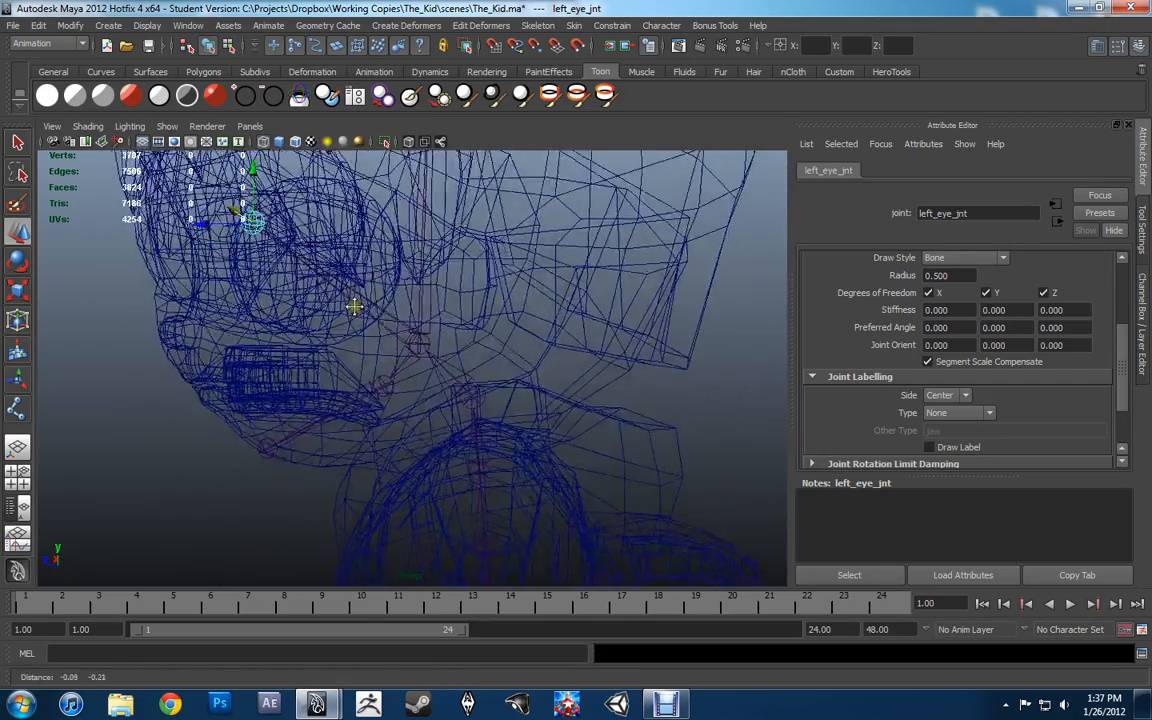
click(428, 307)
alt+drag(440, 358, 440, 338)
double_click(950, 213)
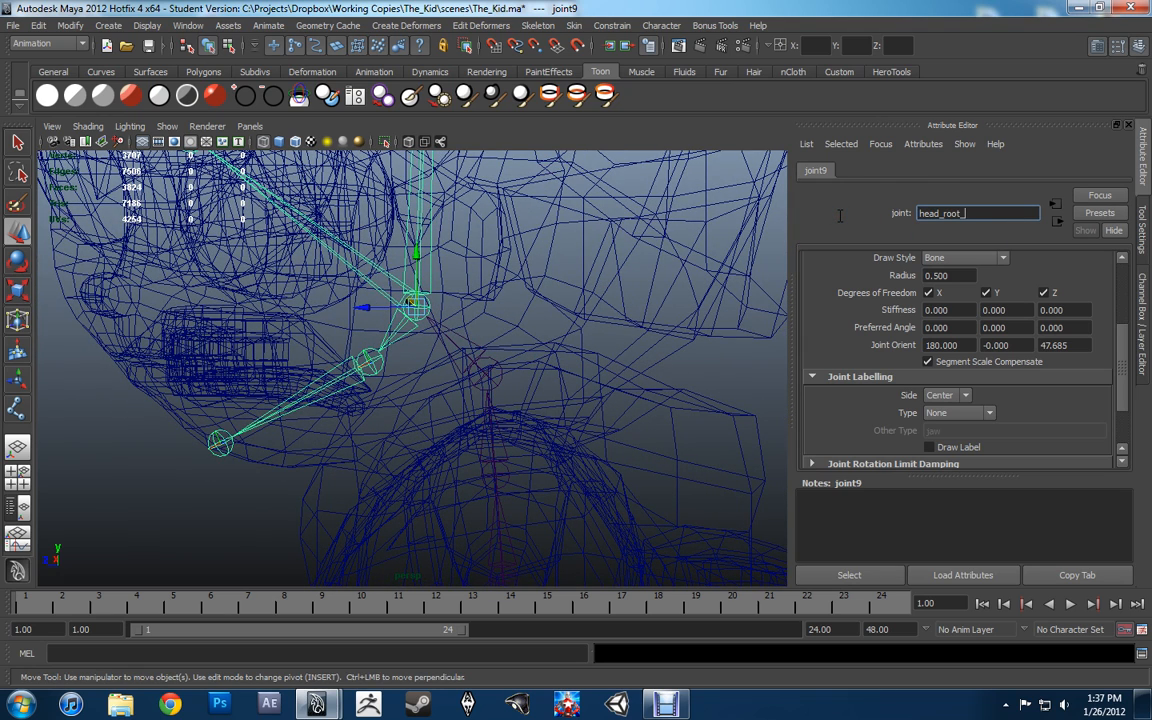
key(Return)
Rename the jaw hinge joint as jaw_jnt.
click(483, 358)
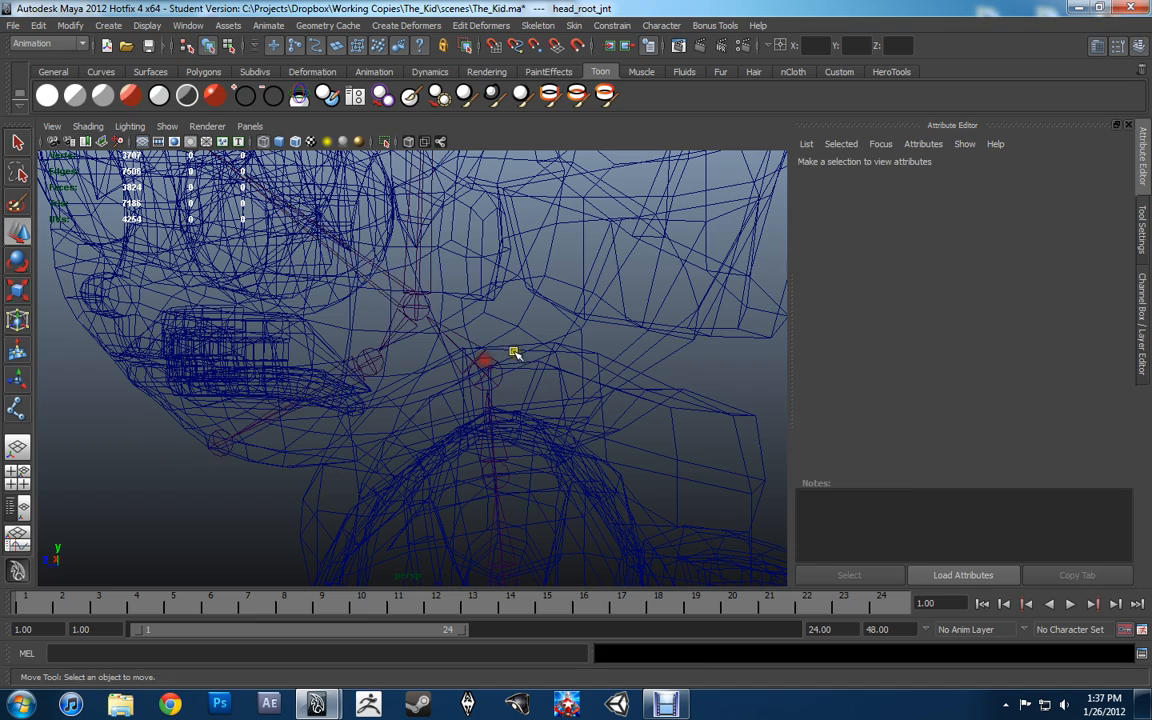
click(449, 354)
alt+middle_drag(430, 365, 478, 348)
alt+right_drag(478, 348, 389, 373)
click(416, 349)
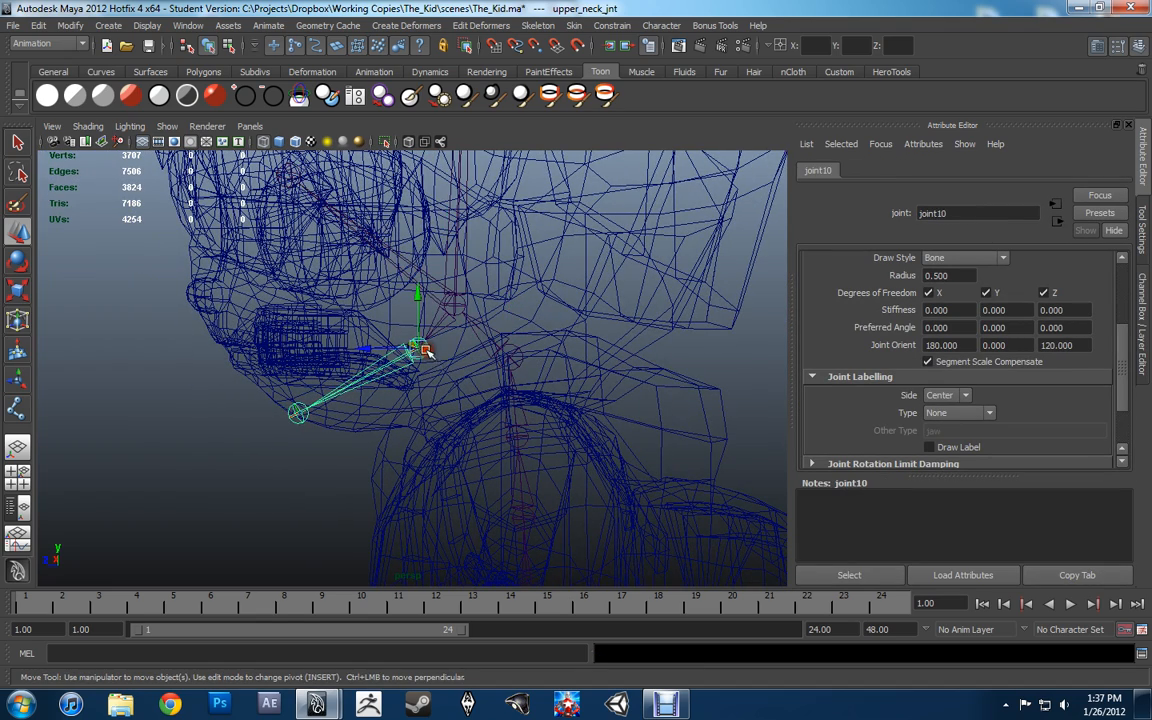
double_click(930, 213)
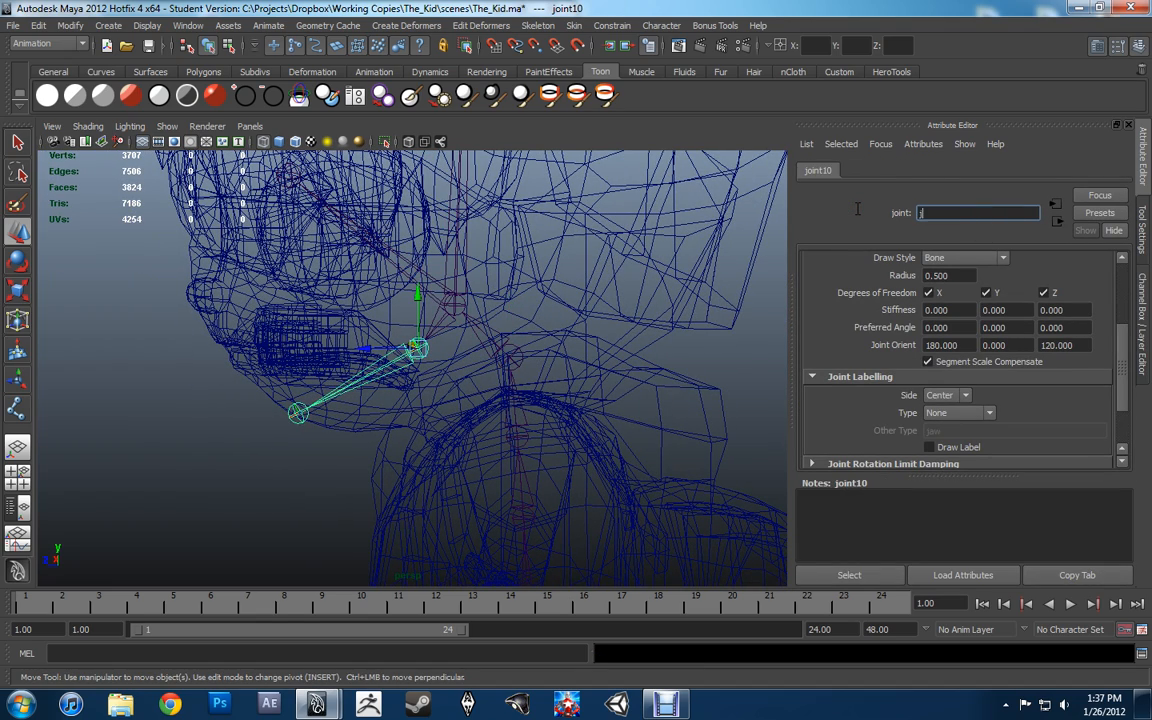
text(jaw_jnt)
key(Return)
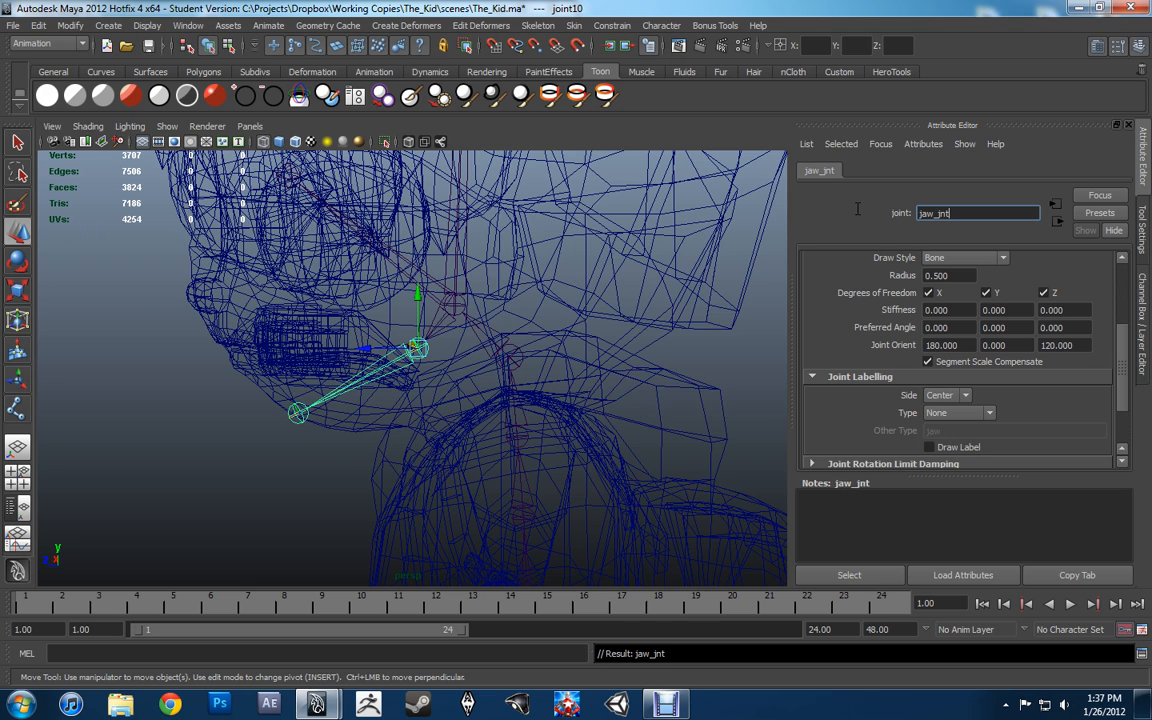
Rename the joint at the tip of the chin as chin_jnt.
click(303, 405)
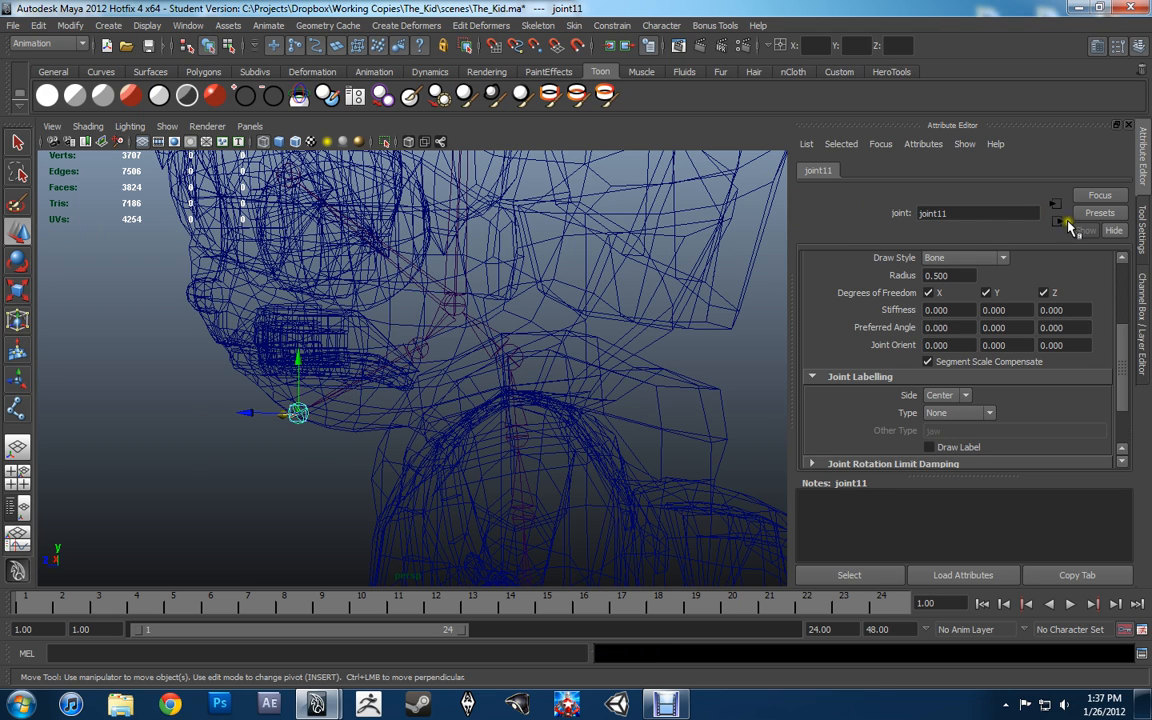
double_click(985, 213)
text(chin_jnt)
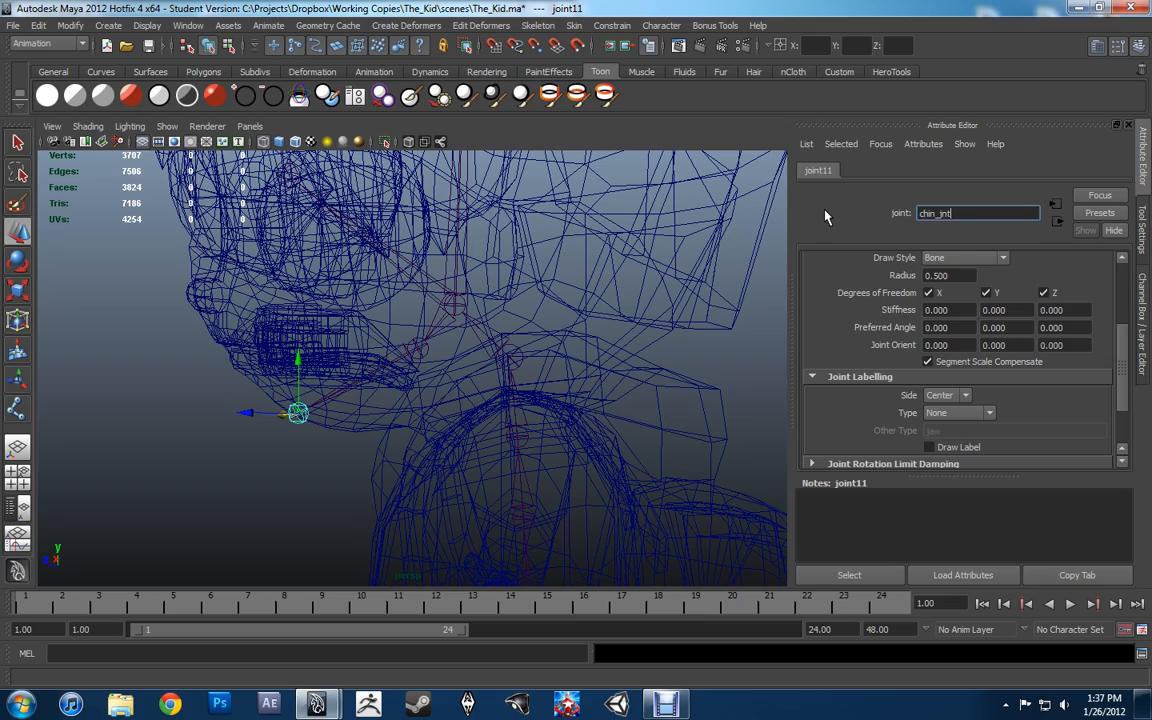
key(Return)
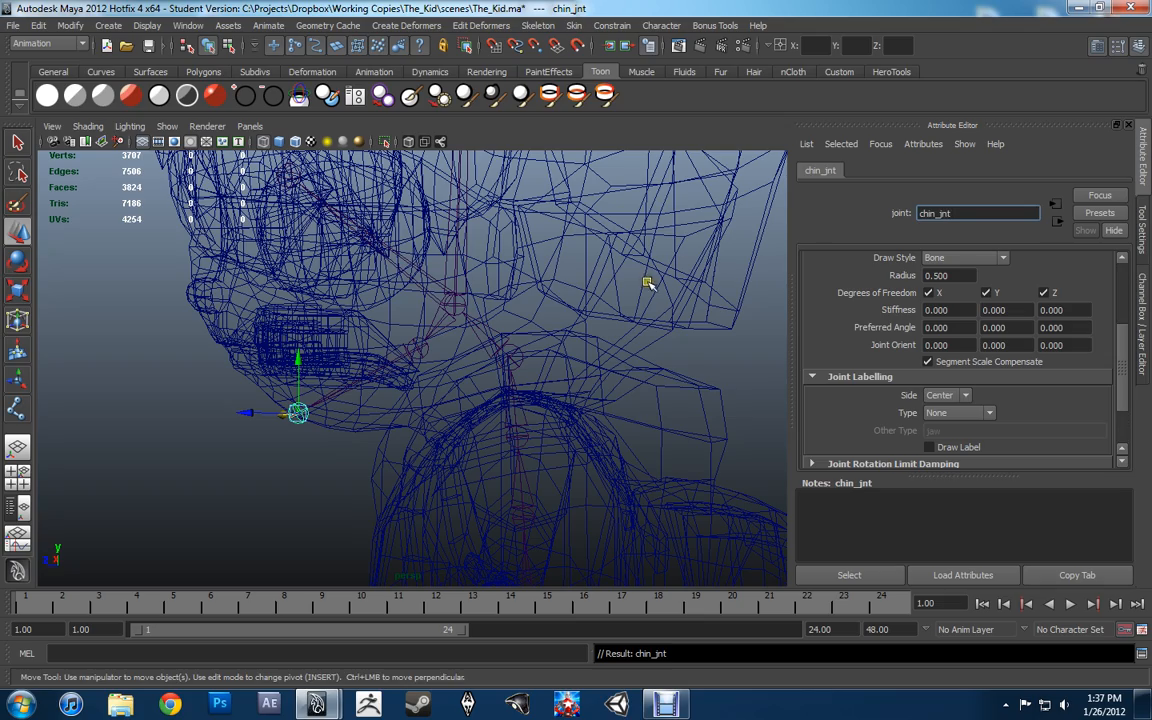
Test the jaw joint by rotating it slightly about its Z axis and undo the rotation.
scroll(501, 260, down, 5)
mouse_move(508, 454)
alt+mouse_down()
mouse_move(535, 432)
mouse_move(518, 437)
alt+mouse_up()
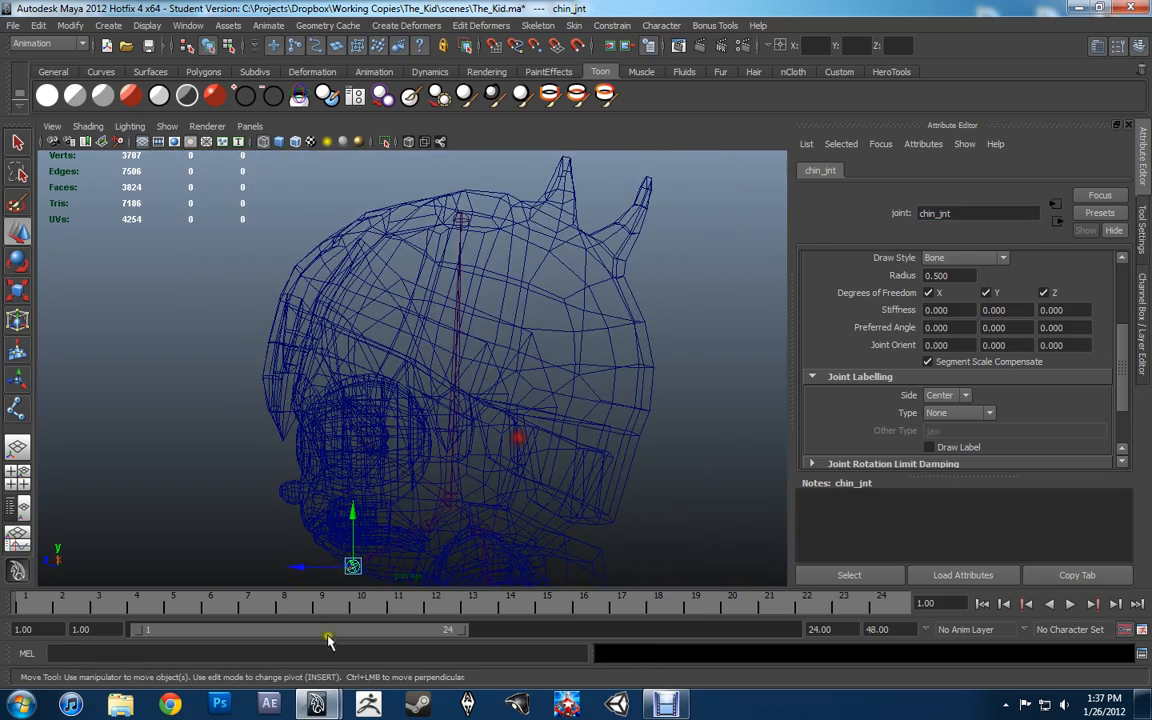
click(461, 219)
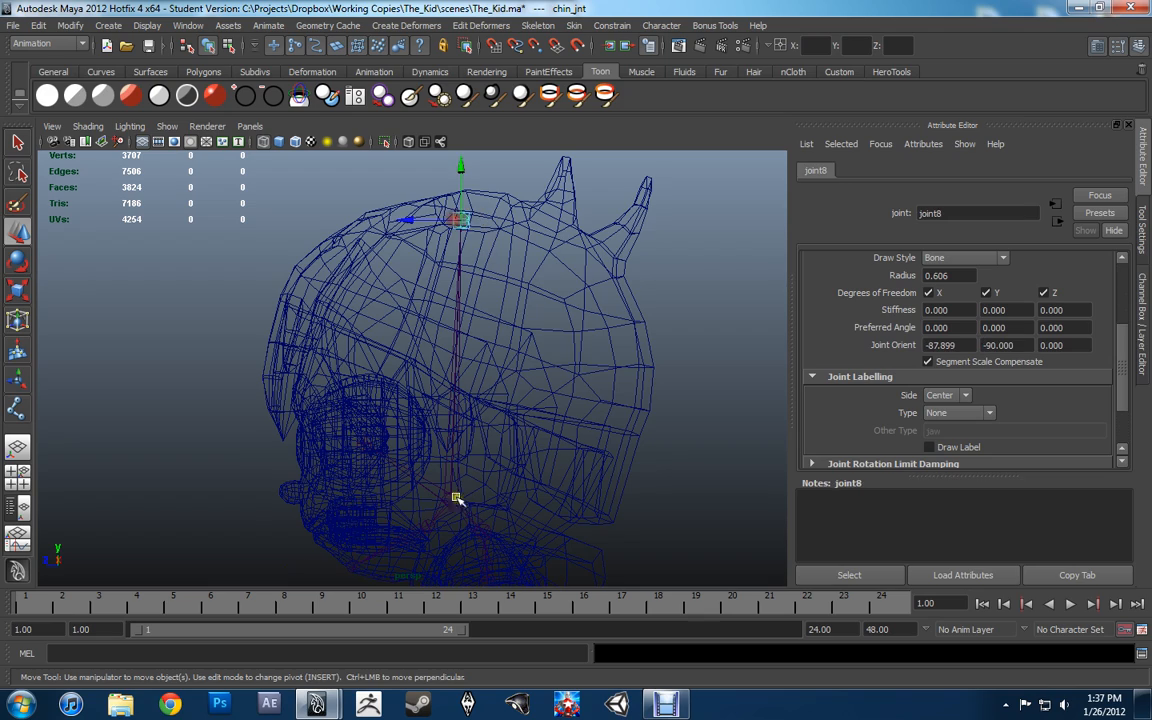
alt+middle_drag(466, 504, 481, 422)
click(419, 456)
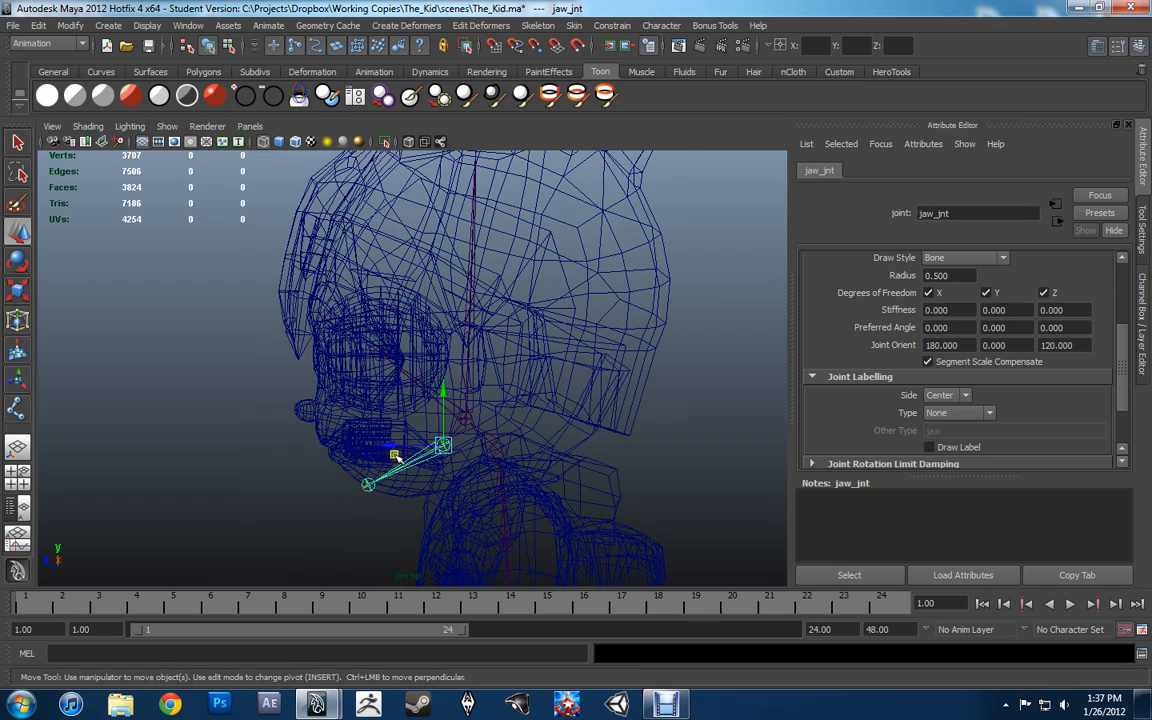
key(e)
drag(379, 413, 375, 422)
key(ctrl+z)
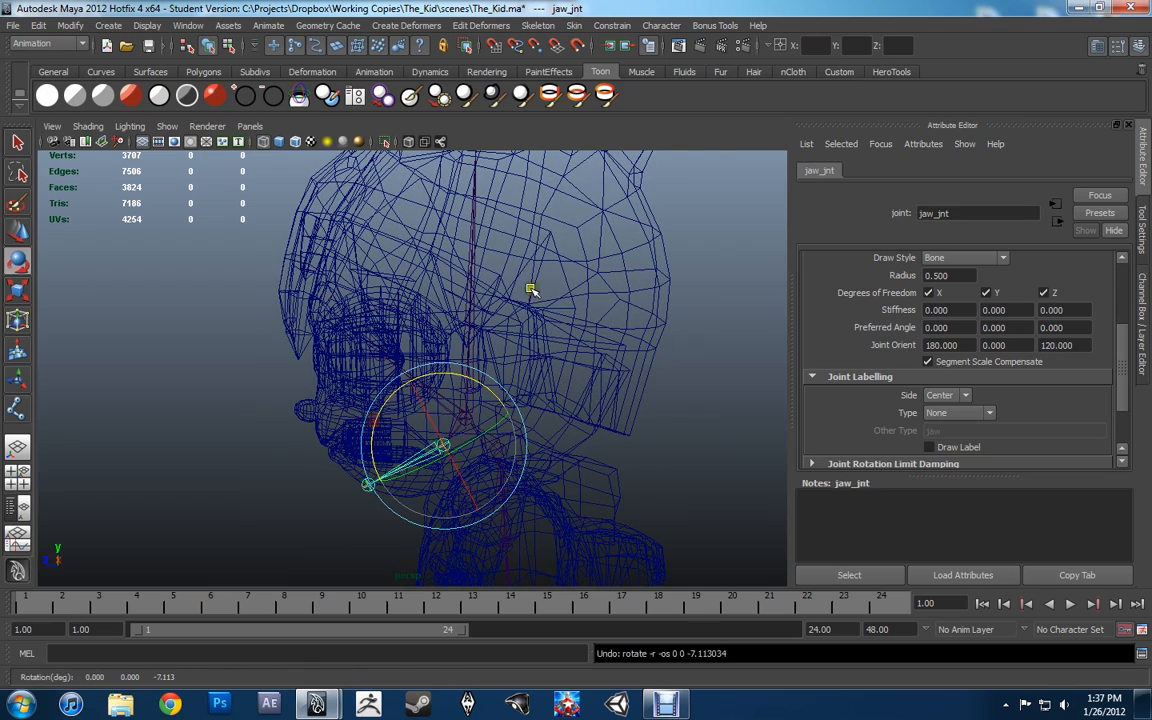
Set all three Joint Orient values of the joint at the top of the head to 0.
scroll(531, 290, up, 2)
alt+middle_drag(531, 290, 530, 322)
alt+middle_drag(541, 190, 525, 270)
click(516, 240)
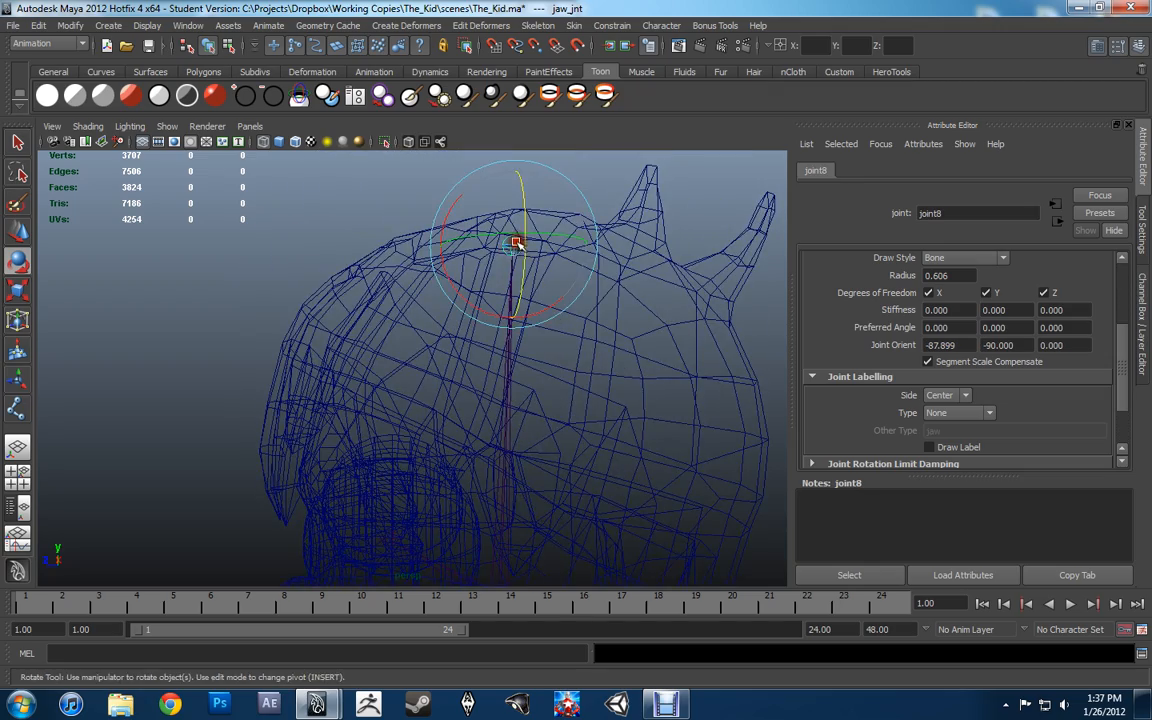
alt+drag(516, 240, 690, 308)
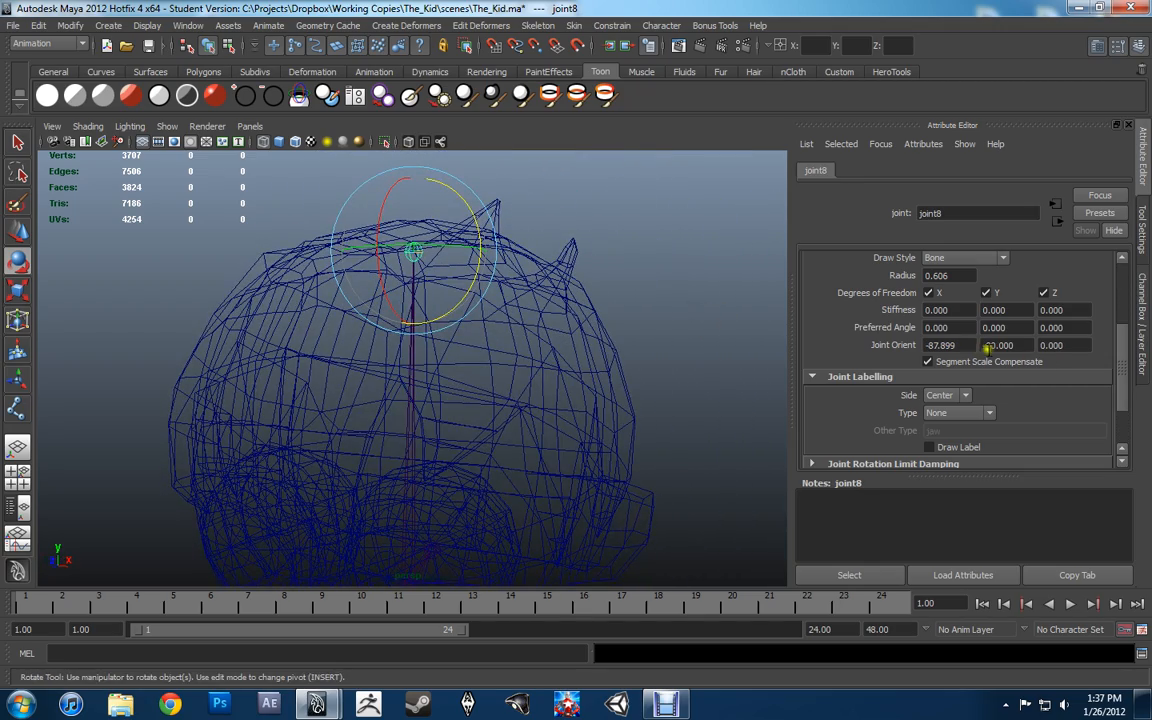
drag(970, 347, 890, 350)
text(0)
key(Tab)
text(0)
key(Tab)
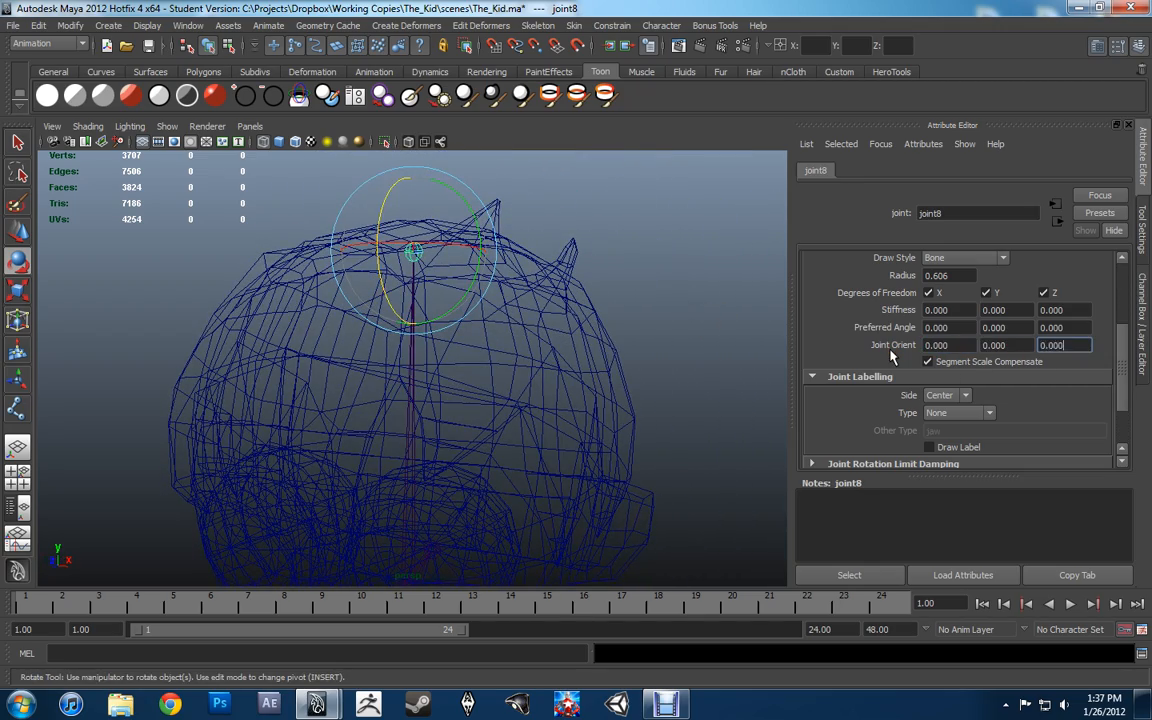
Rename the joint at the top of the head as cranium.
double_click(935, 220)
text(cran)
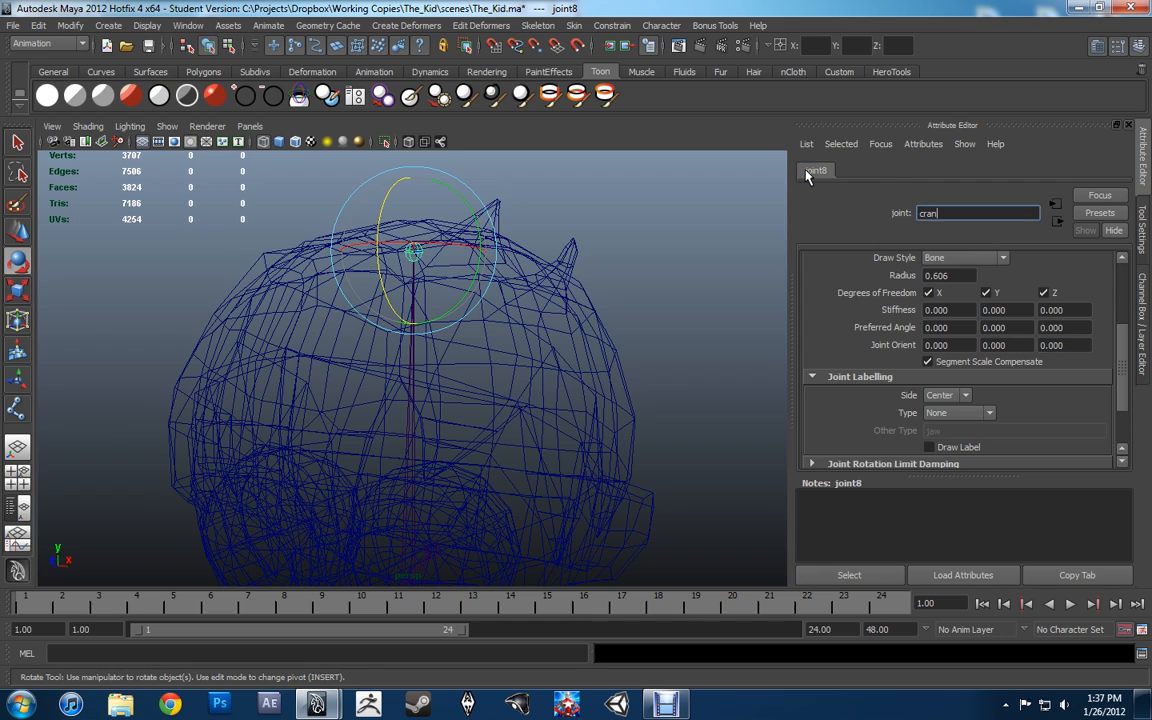
text(ium)
key(Return)
Examine the upper and lower back joints in the perspective view and clear the selection.
alt+right_drag(734, 270, 562, 410)
alt+middle_drag(562, 410, 580, 210)
alt+drag(448, 432, 487, 430)
click(415, 412)
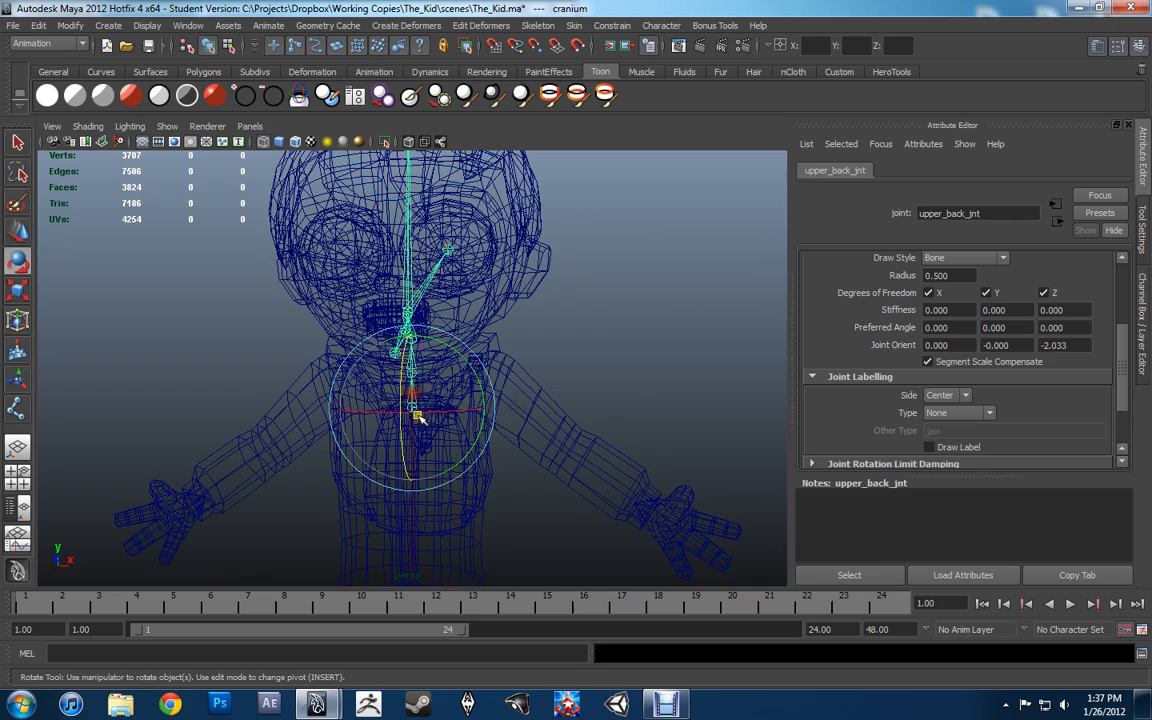
alt+middle_drag(423, 414, 473, 319)
key(w)
alt+drag(457, 527, 484, 540)
click(466, 491)
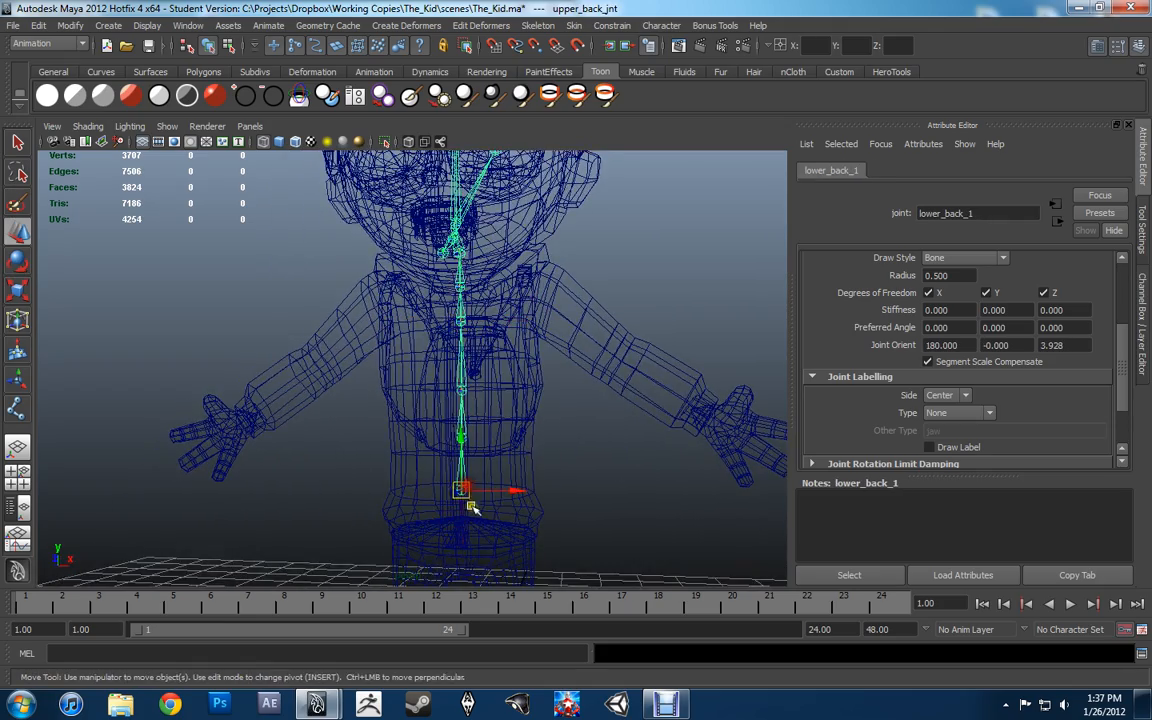
alt+middle_drag(491, 536, 491, 411)
click(465, 458)
alt+right_drag(491, 411, 470, 405)
alt+drag(470, 405, 513, 409)
click(513, 409)
Show the character's hips and upper legs close up in the front view with wireframe display.
key(space)
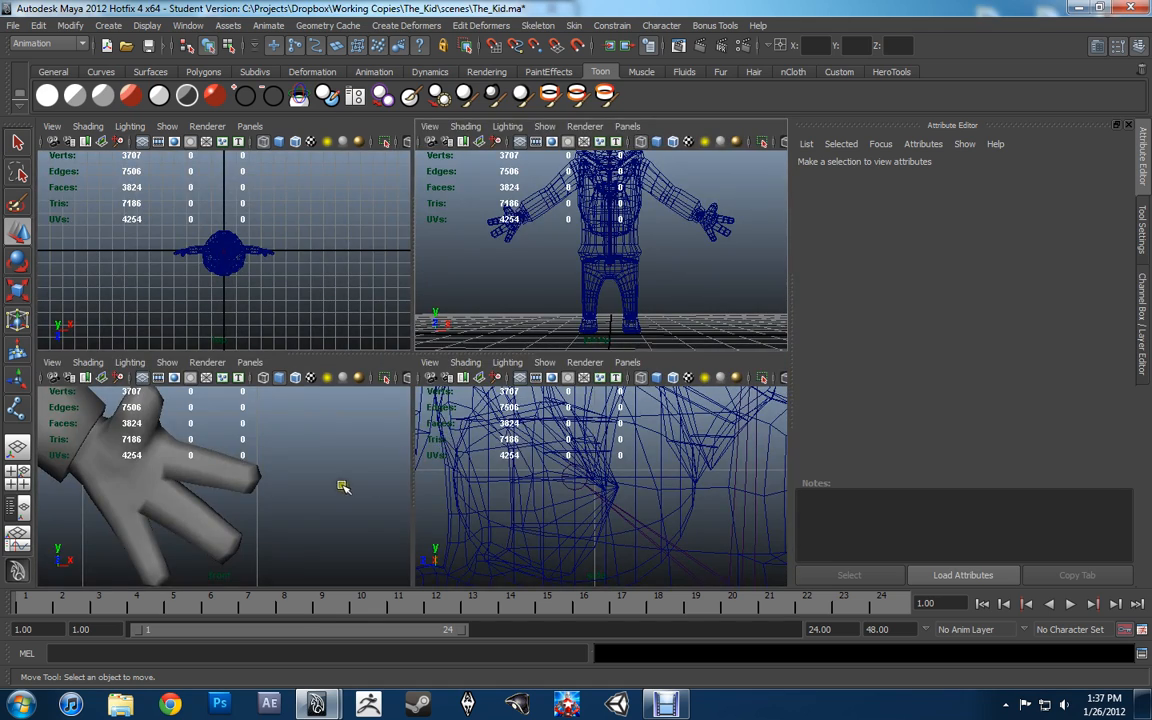
key(space)
alt+right_drag(393, 470, 373, 395)
alt+middle_drag(373, 395, 527, 339)
alt+right_drag(527, 339, 545, 368)
key(4)
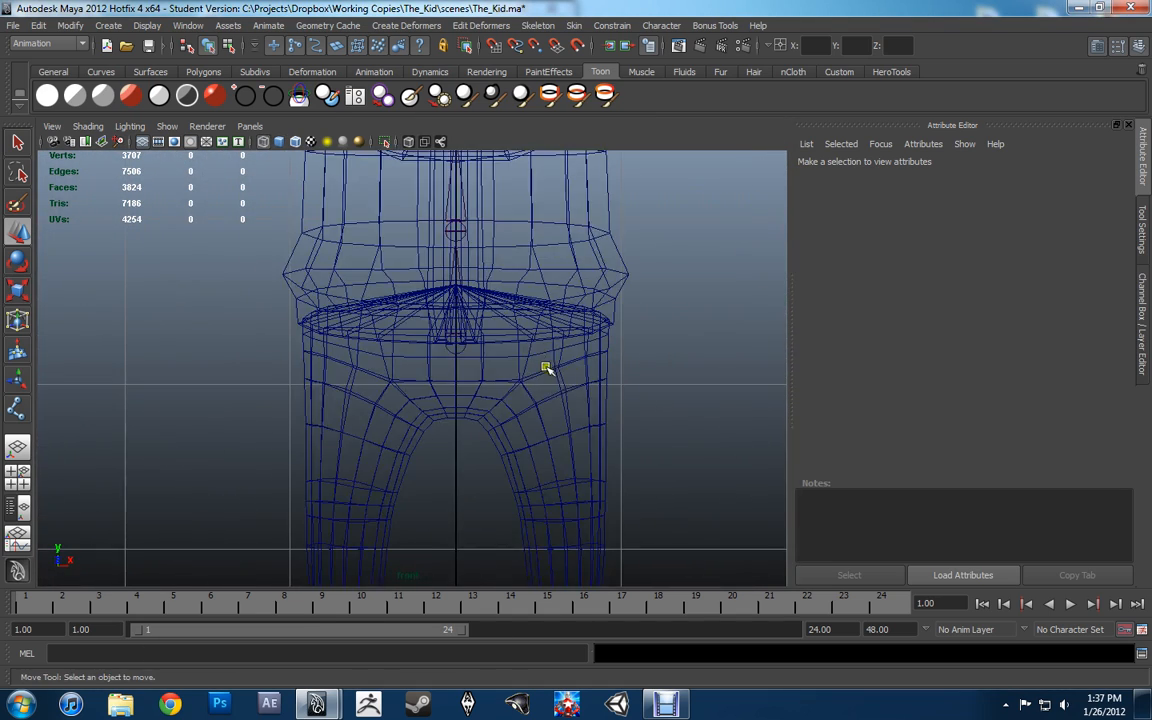
scroll(522, 365, up, 4)
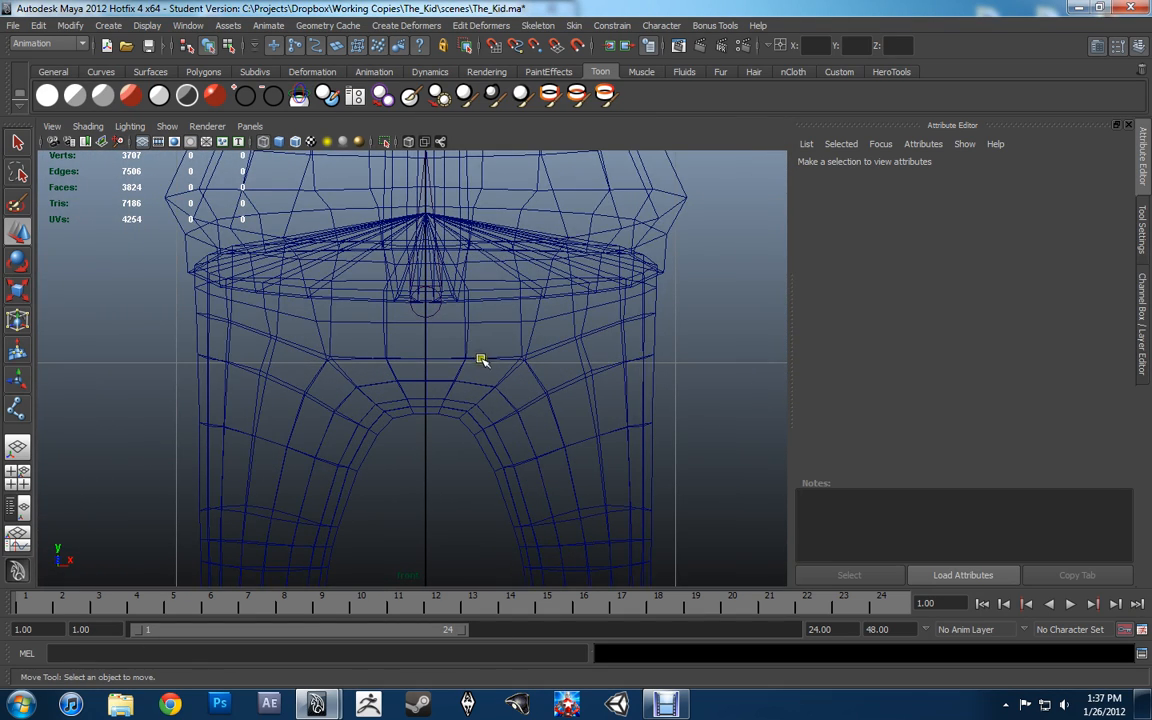
Try to move the root joint slightly down in the front view and undo the move.
click(437, 309)
drag(428, 254, 429, 268)
alt+middle_drag(627, 273, 543, 287)
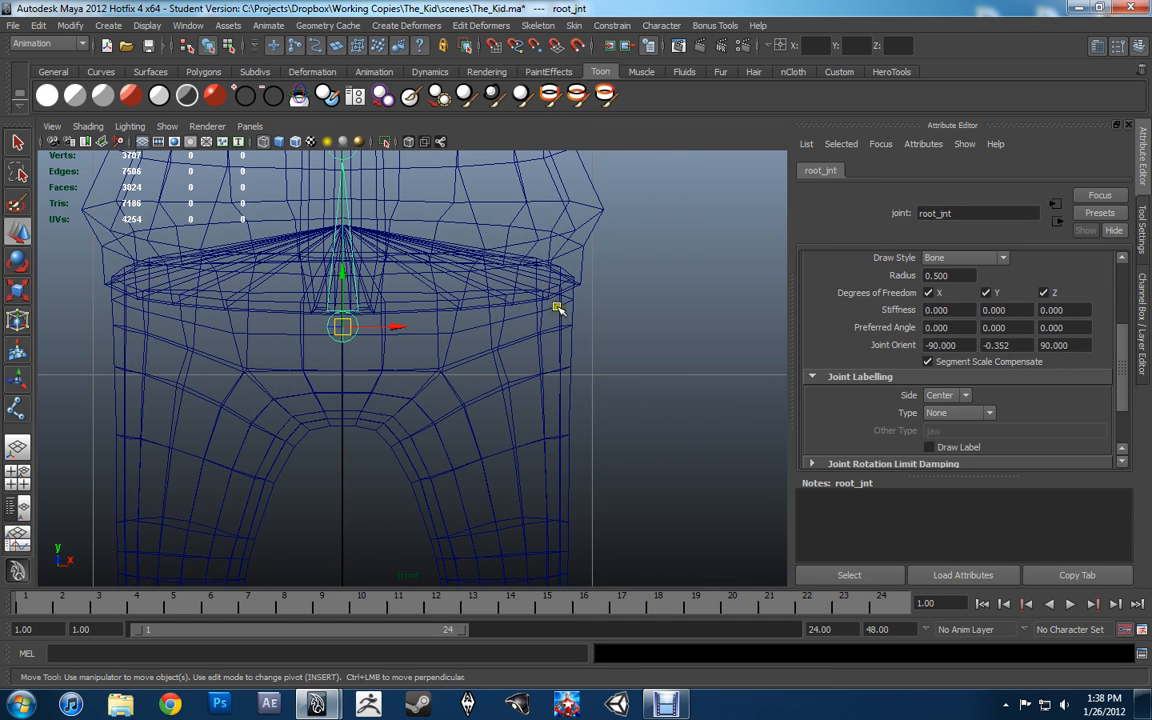
key(ctrl+z)
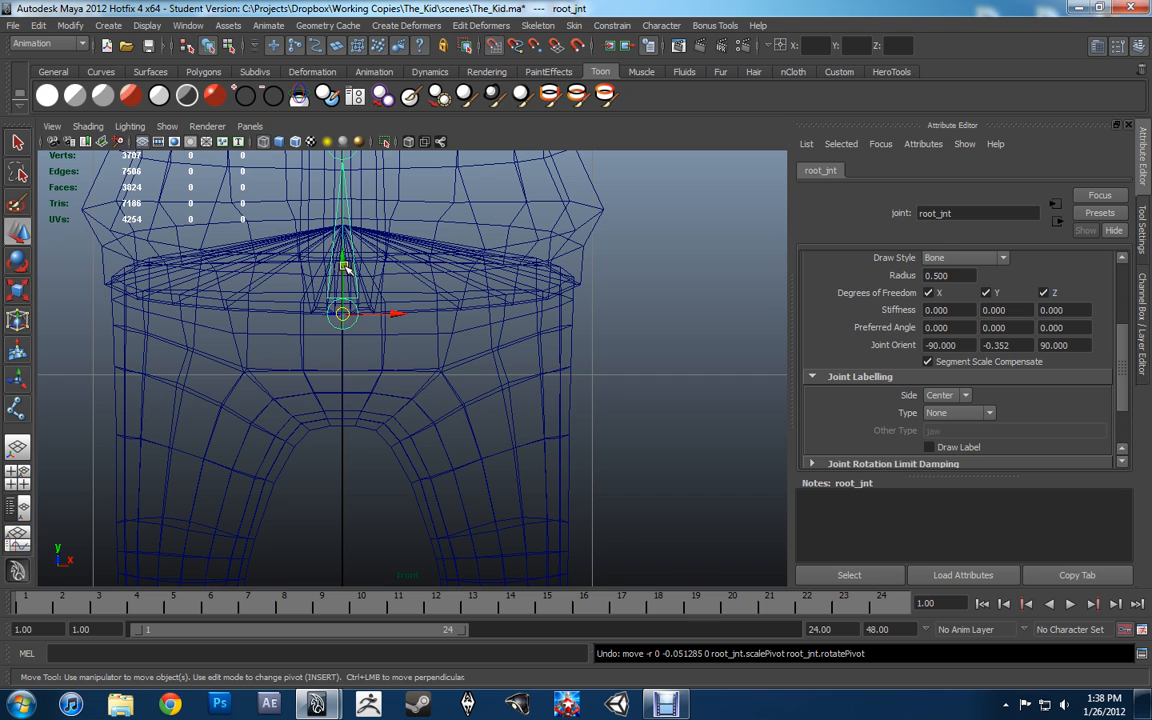
Lower the root joint slightly by moving only its pivot, leaving the rest of the spine in place.
key(d)
drag(344, 267, 344, 276)
scroll(435, 281, down, 8)
alt+middle_drag(438, 283, 438, 257)
scroll(438, 258, up, 6)
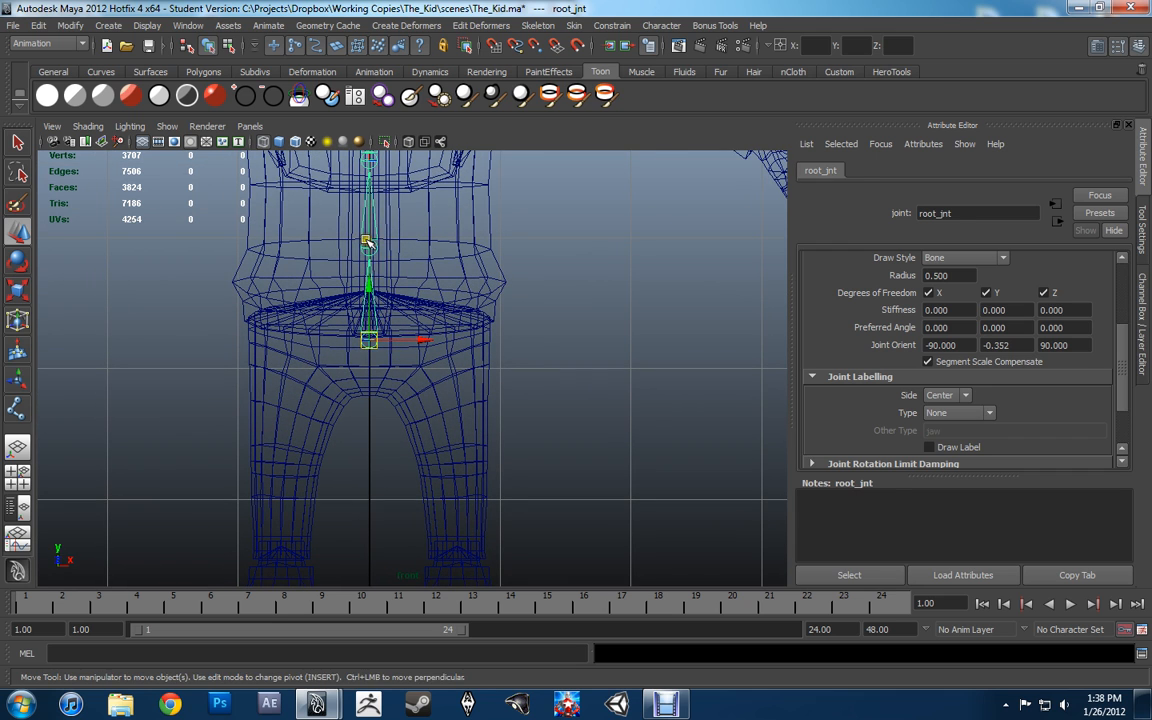
Lower the lower_back_2 joint slightly along the spine by moving its pivot only.
click(367, 205)
key(w)
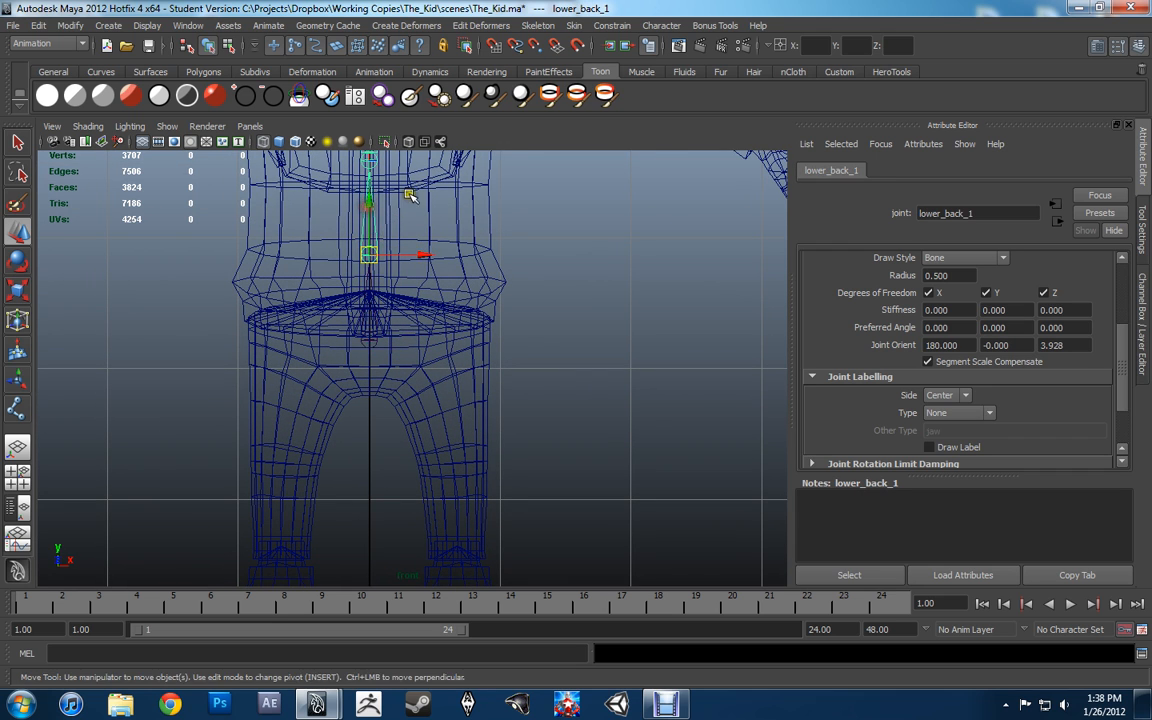
alt+middle_drag(411, 197, 445, 330)
click(404, 288)
key(Insert)
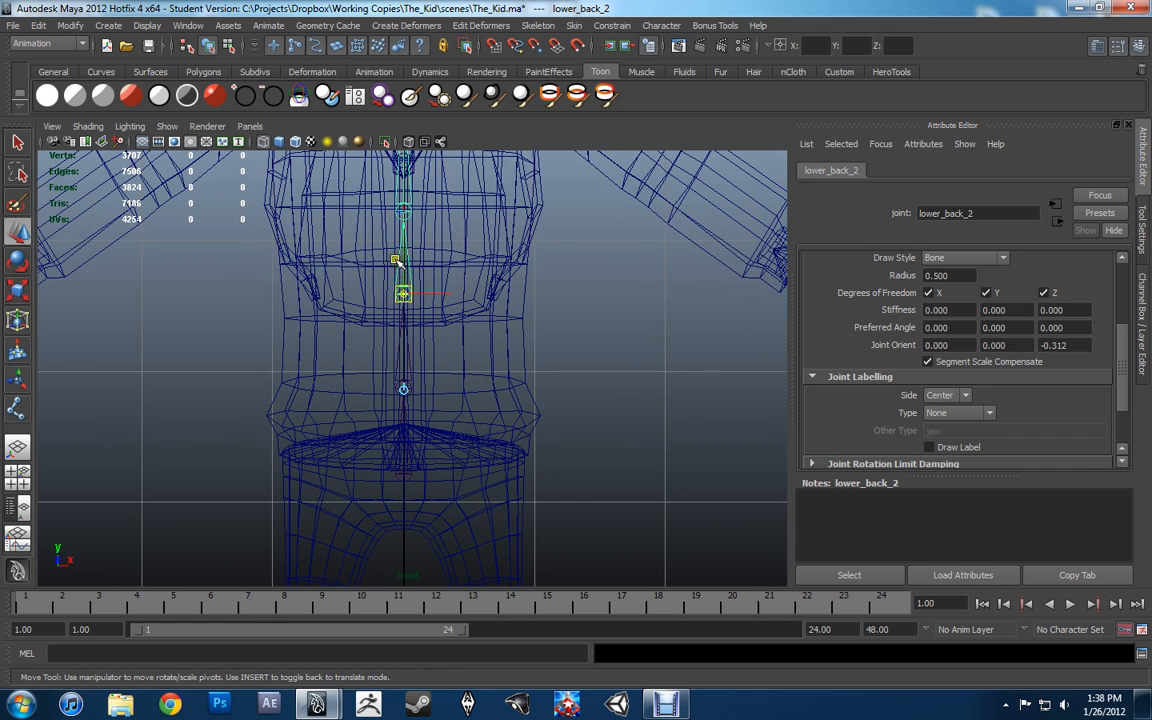
drag(400, 262, 403, 270)
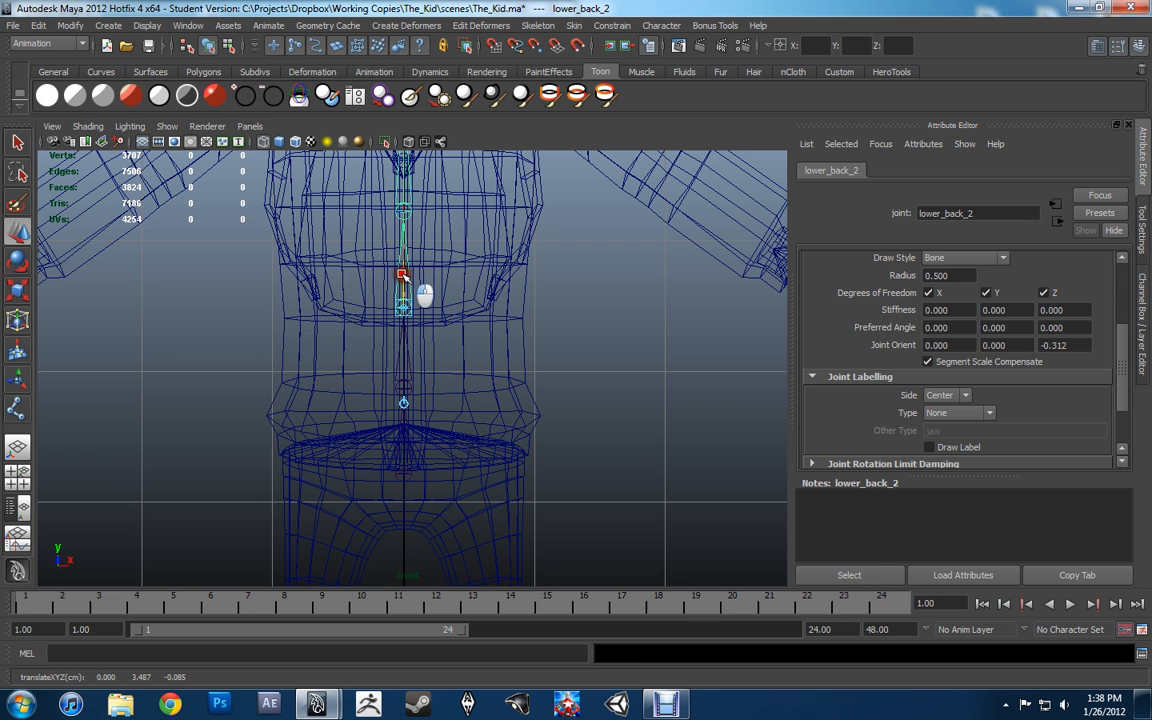
key(Insert)
Place a separate hip joint at the top of the character's left leg, at about X 0.67, Y 2.31 cm.
alt+middle_drag(553, 429, 425, 238)
scroll(491, 270, up, 3)
key(y)
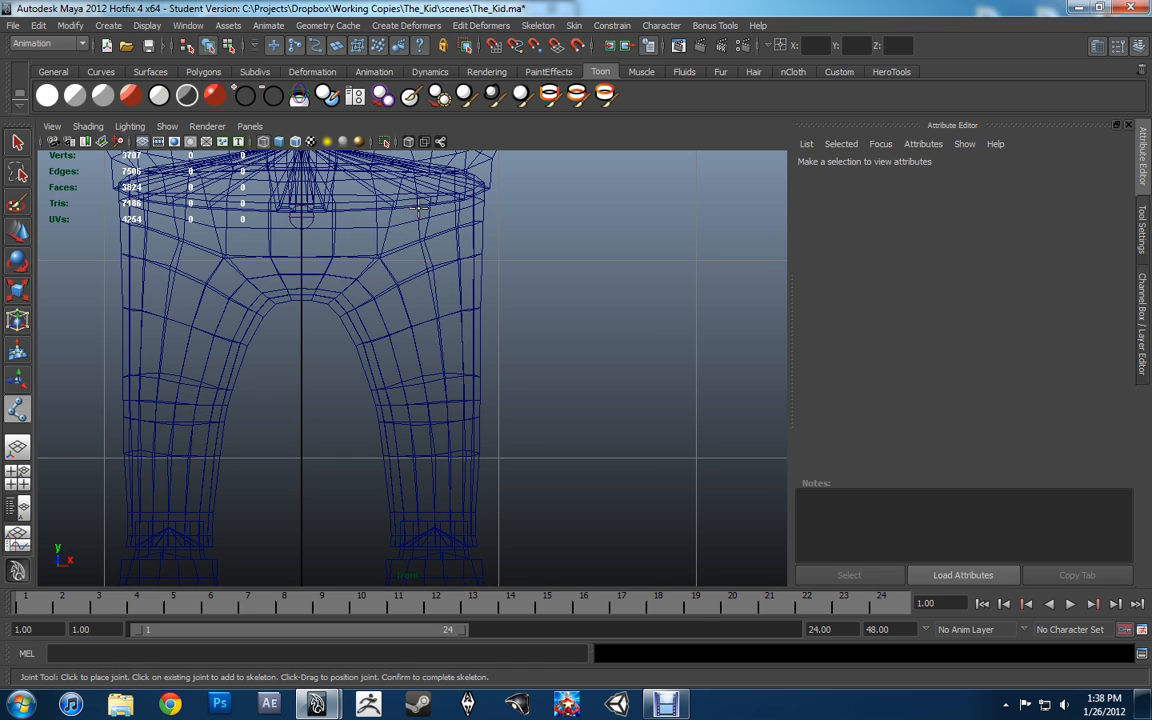
alt+middle_drag(414, 210, 417, 203)
drag(423, 188, 432, 183)
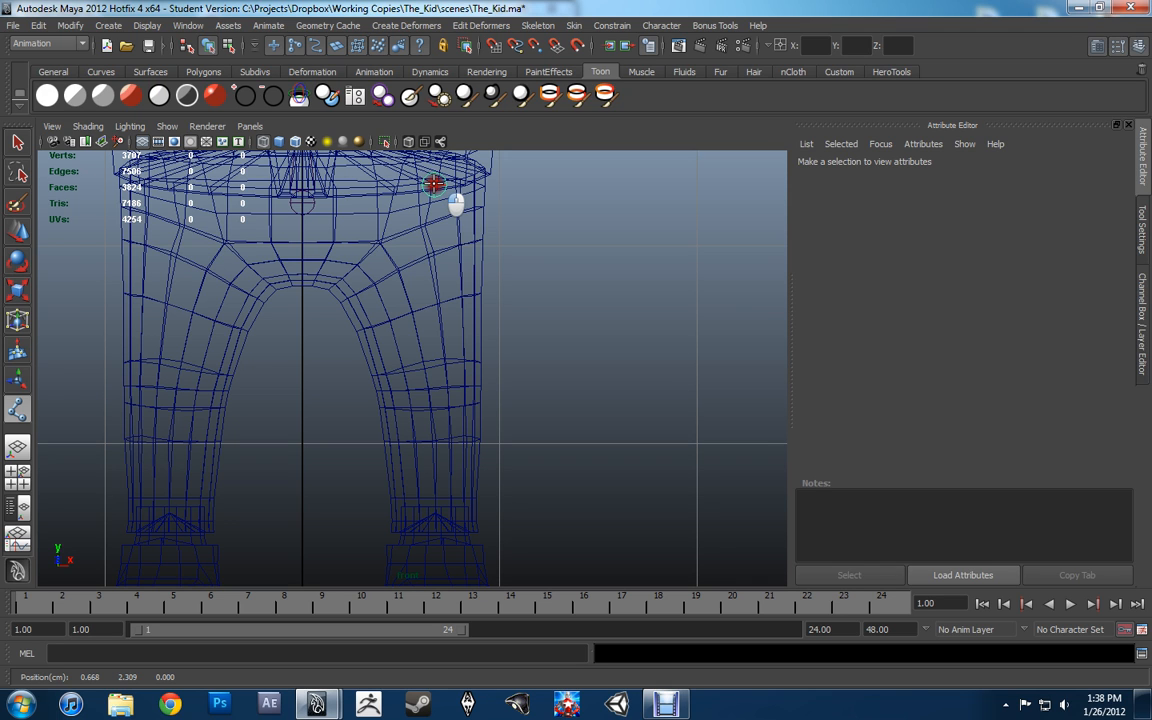
drag(434, 184, 434, 184)
key(Return)
Extend the left hip joint with a knee joint and an ankle joint in the front view.
scroll(456, 380, up, 3)
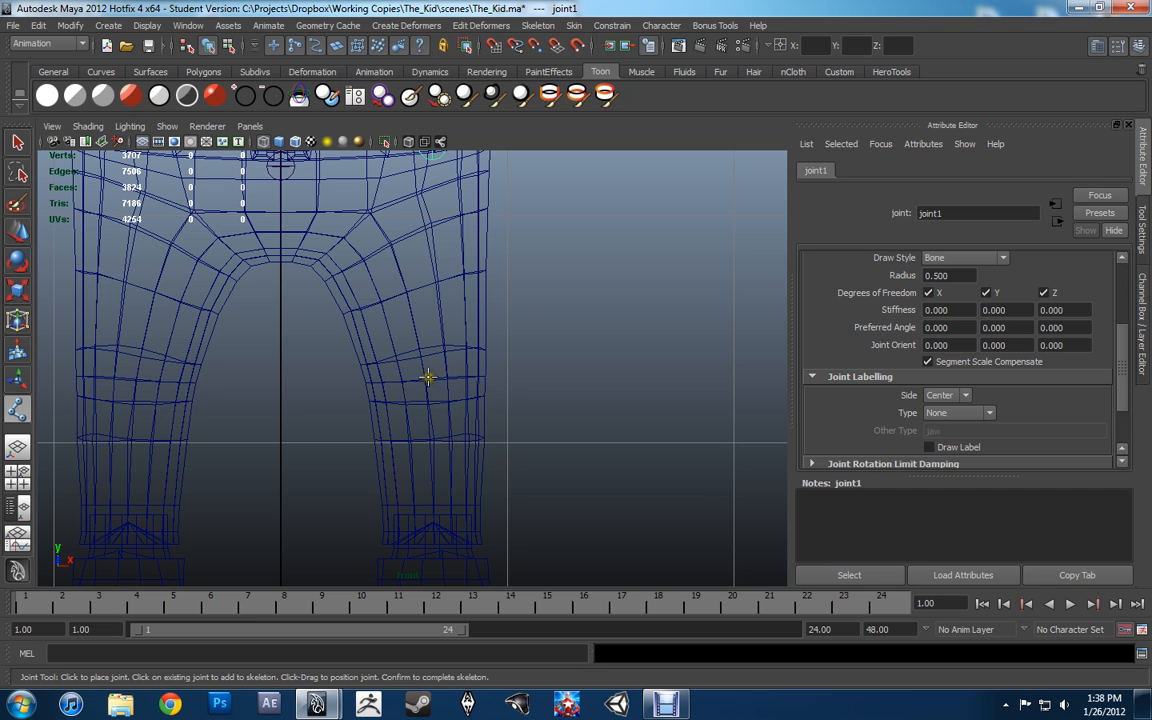
scroll(432, 370, up, 1)
drag(437, 411, 441, 405)
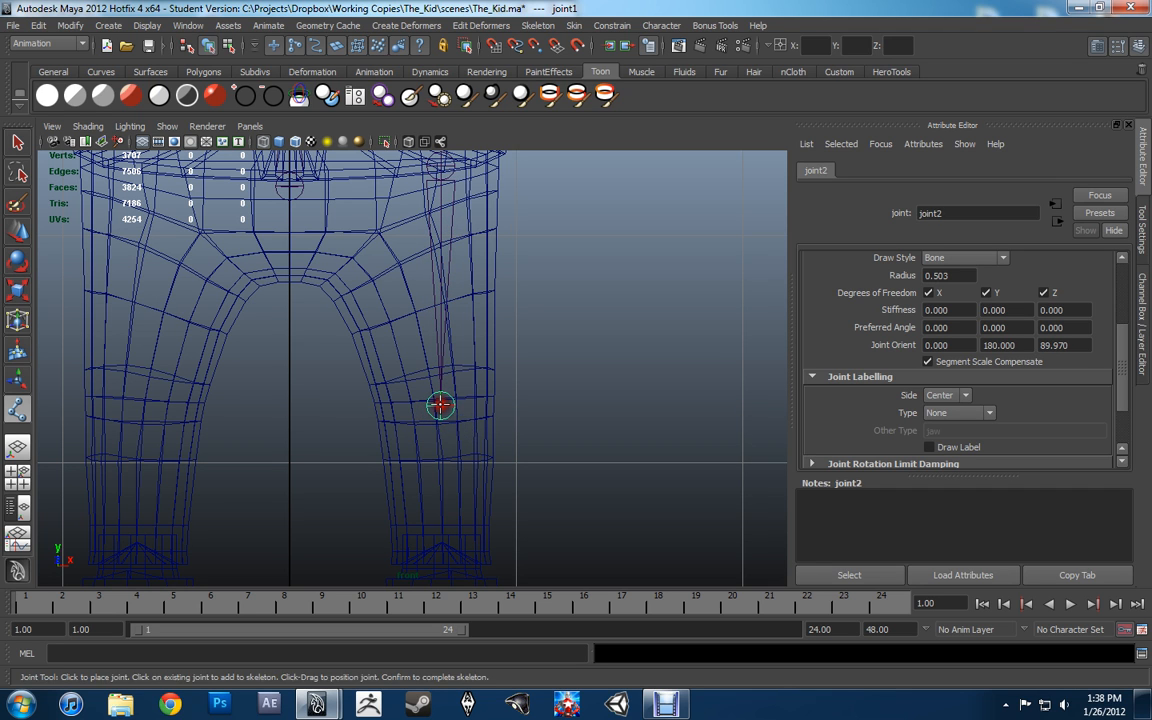
scroll(468, 419, up, 2)
scroll(483, 303, up, 2)
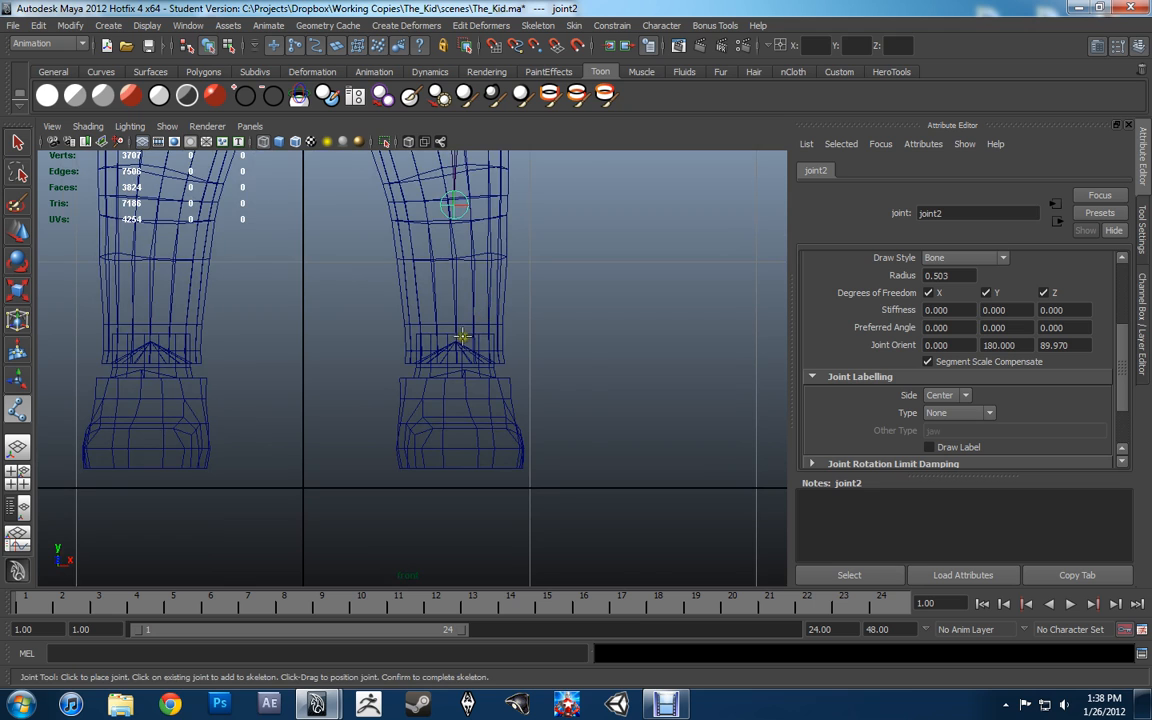
scroll(464, 338, up, 2)
drag(478, 340, 481, 366)
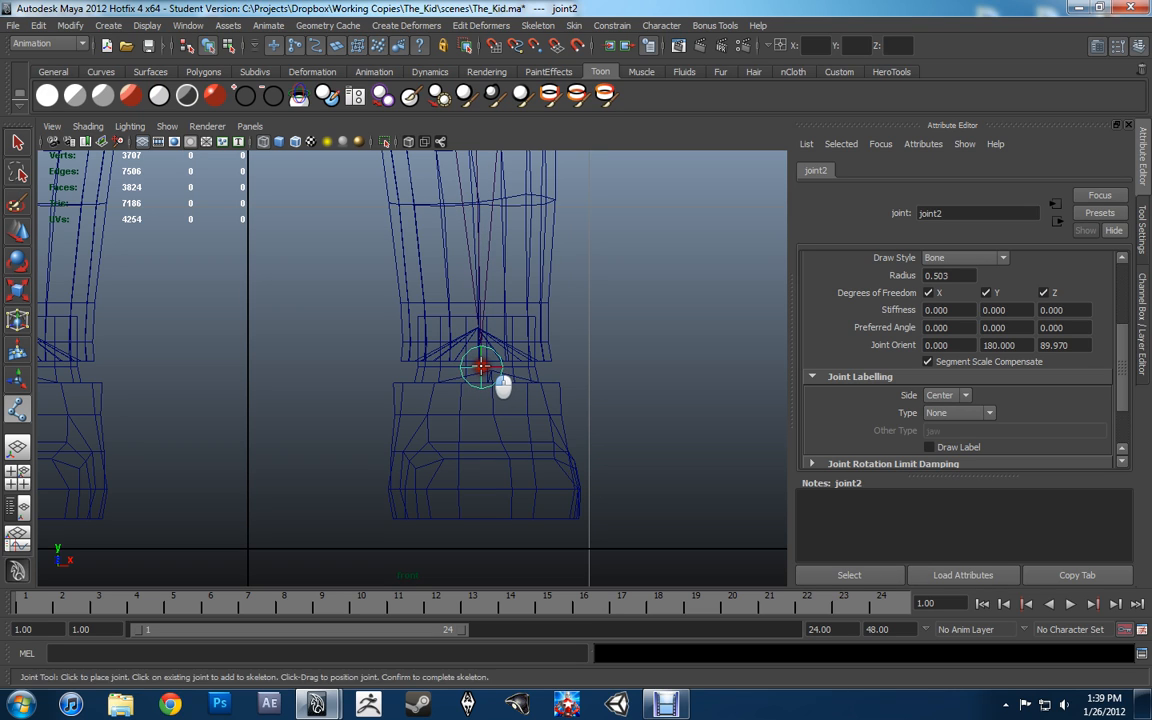
Finish the leg joint chain and shift it slightly back in the side view to line the hip up with the root joint.
scroll(494, 301, down, 6)
mouse_move(494, 301)
alt+middle_down()
mouse_move(494, 327)
mouse_move(487, 299)
alt+middle_up()
scroll(487, 299, up, 2)
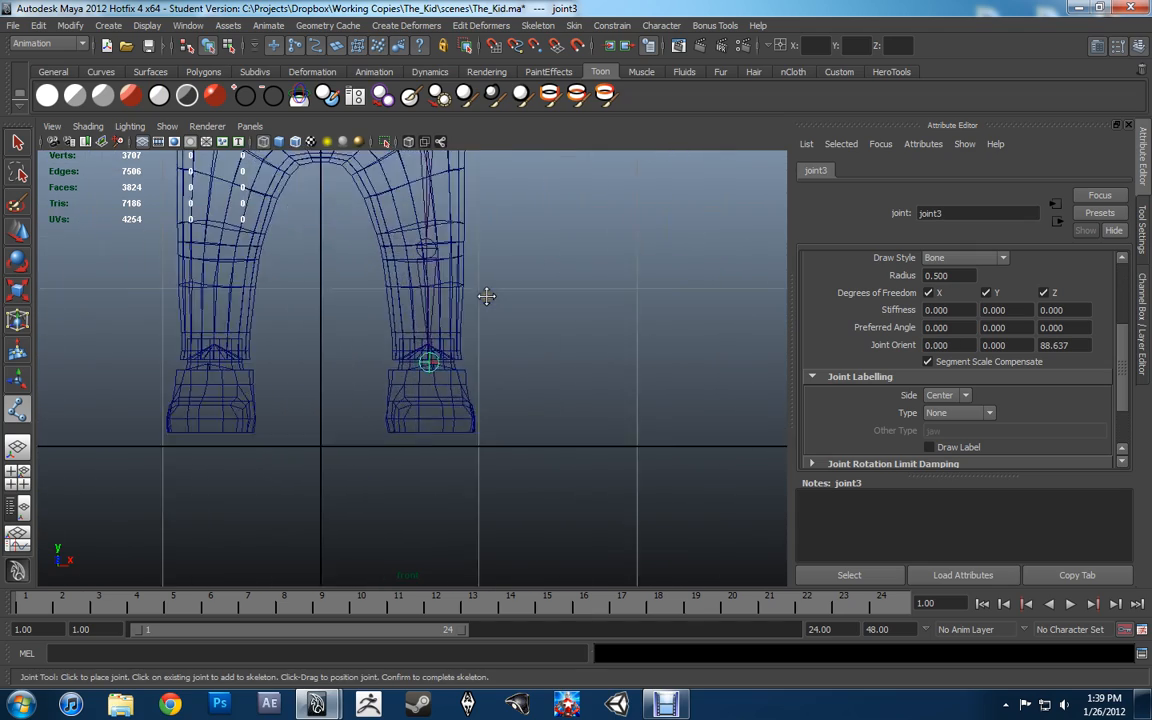
key(space)
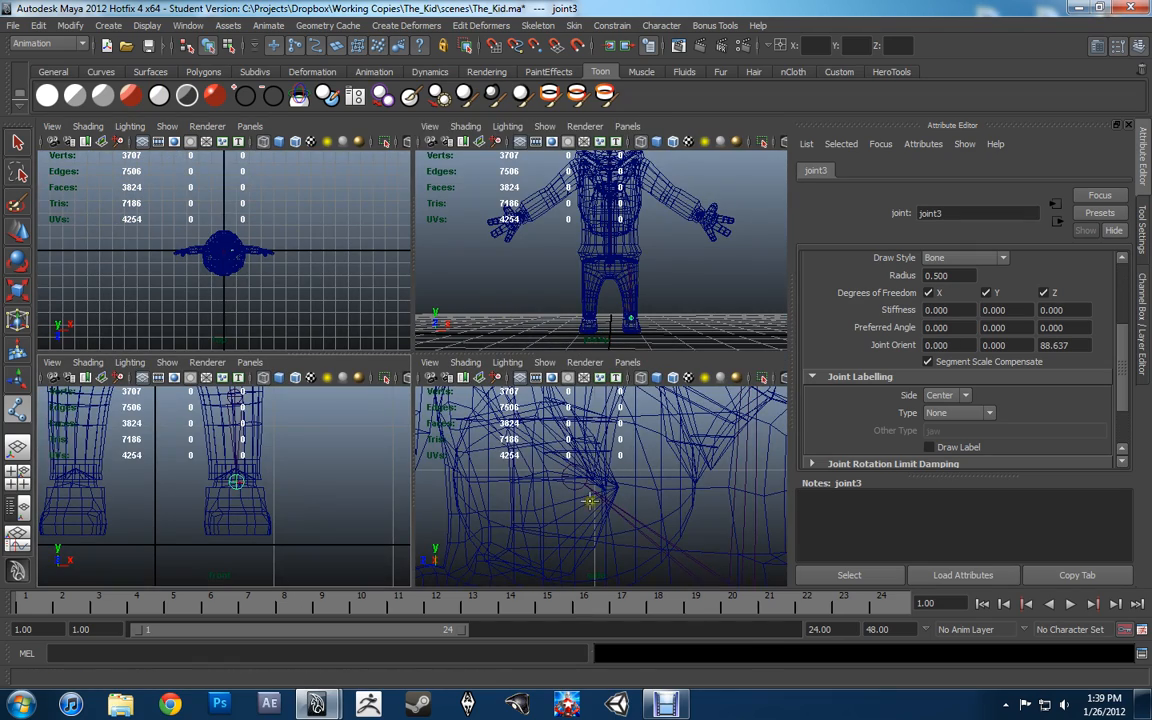
key(space)
key(f)
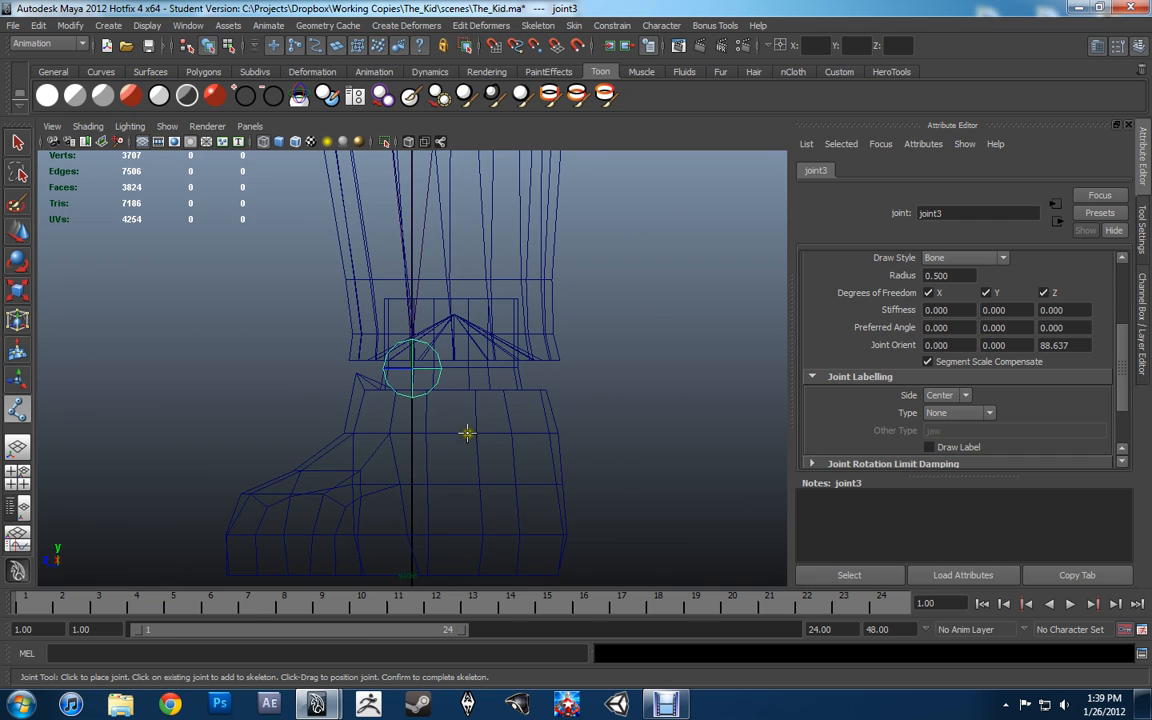
alt+middle_drag(467, 432, 503, 514)
alt+right_drag(630, 329, 504, 342)
alt+middle_drag(467, 316, 456, 399)
scroll(425, 325, up, 4)
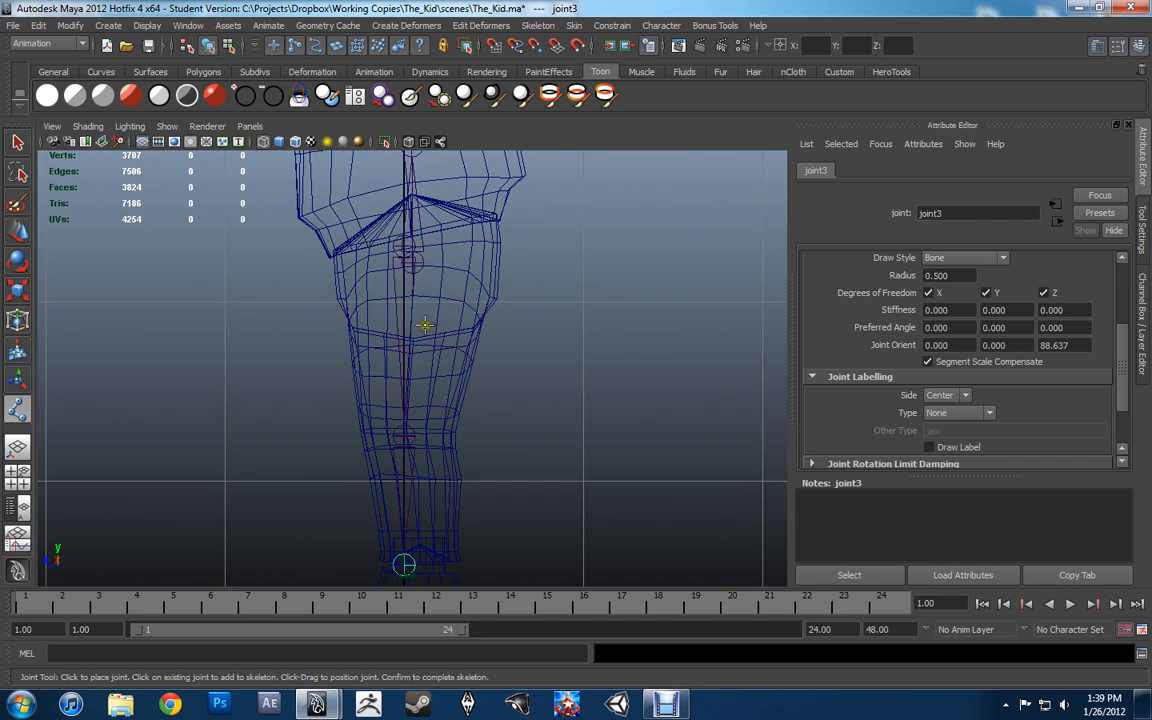
key(Return)
key(w)
drag(356, 246, 364, 244)
Move the left knee joint forward in the side view, toward the front of the leg.
alt+middle_drag(418, 441, 444, 372)
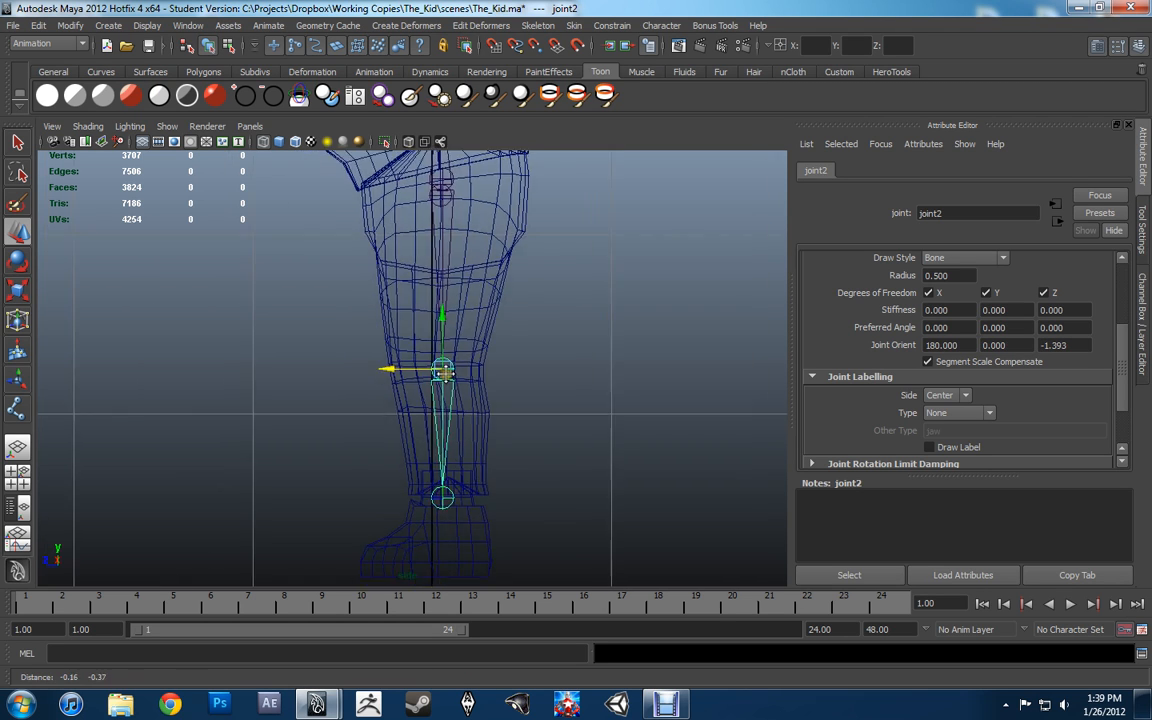
scroll(444, 371, up, 3)
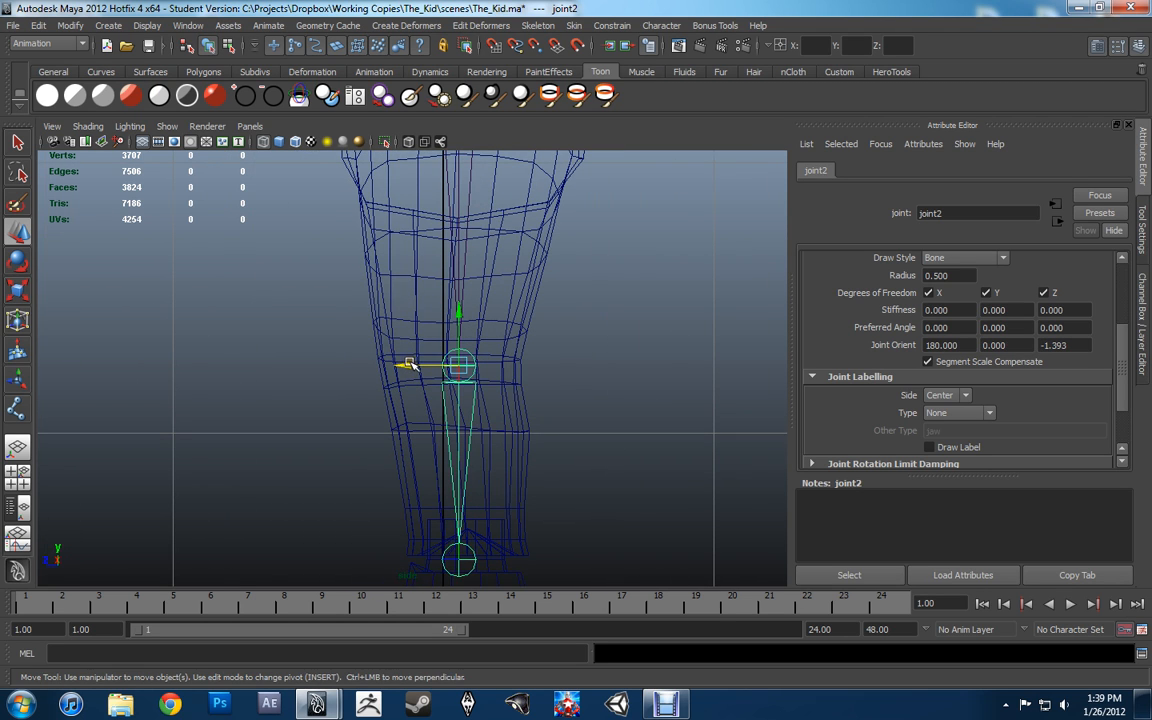
drag(410, 364, 373, 362)
scroll(450, 480, up, 1)
alt+middle_drag(450, 480, 463, 330)
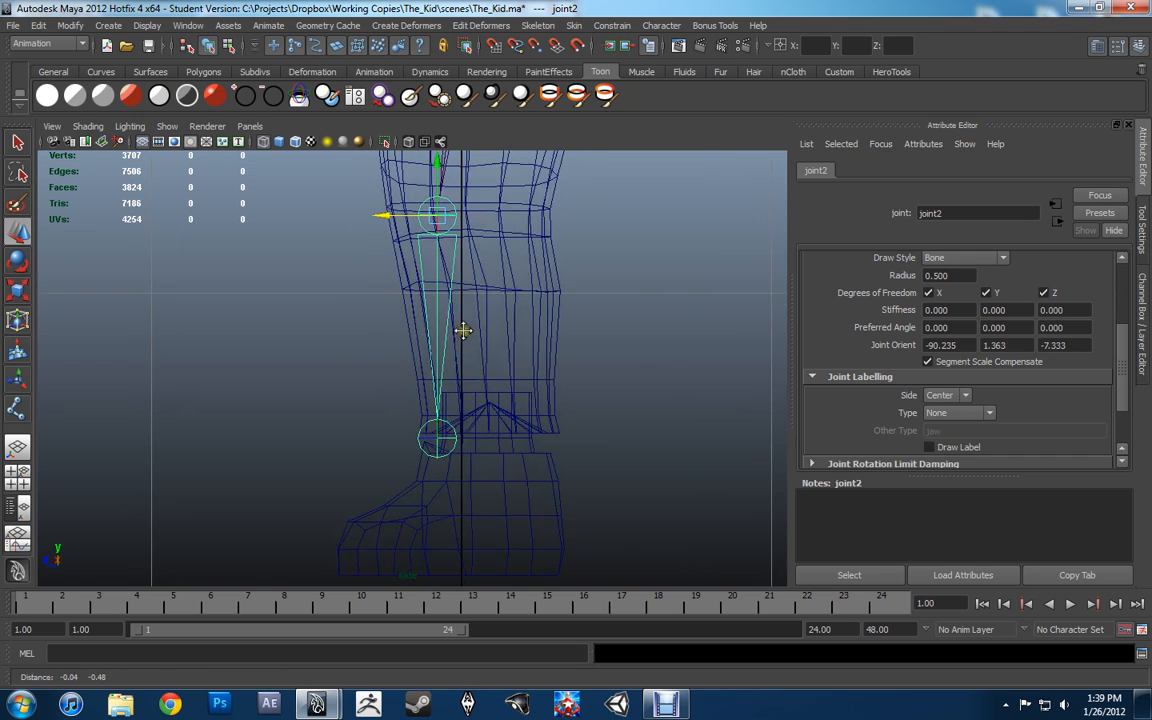
Move the left ankle joint back in the side view, toward the middle of the lower leg.
click(430, 443)
drag(390, 433, 458, 442)
scroll(485, 264, up, 2)
alt+middle_drag(485, 264, 404, 303)
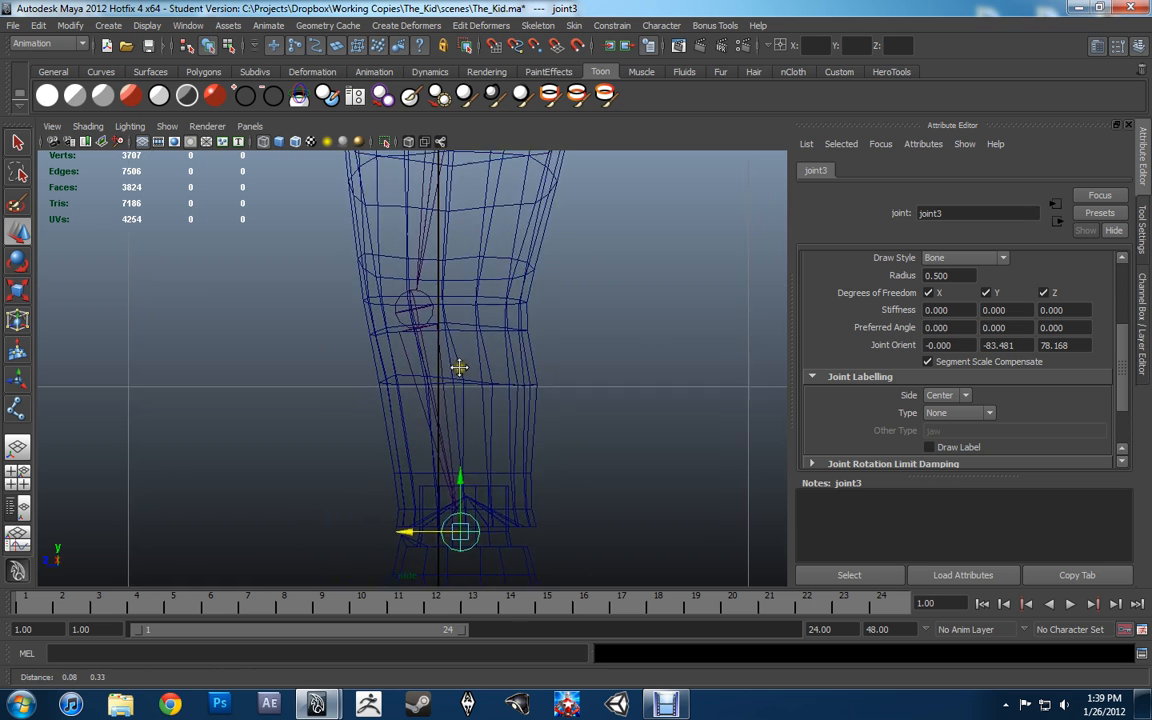
Try to move only the left knee joint further forward in the side view, leaving the ankle joint in place.
click(412, 301)
key(Insert)
drag(384, 300, 342, 296)
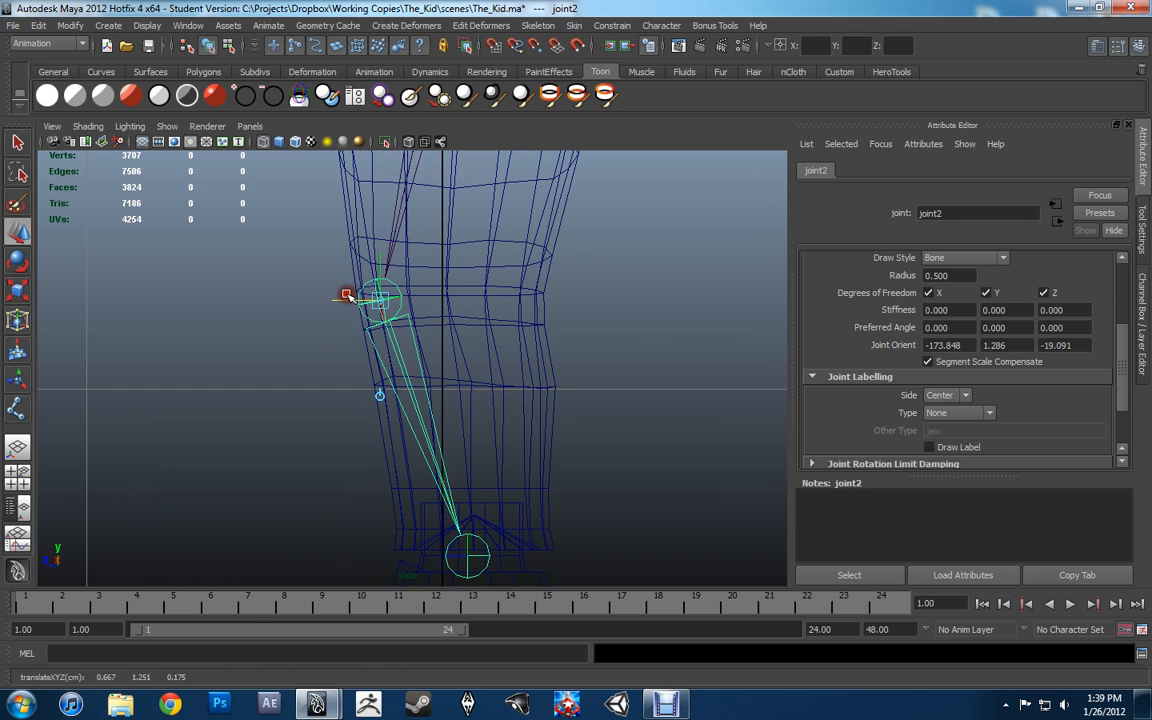
key(Insert)
key(ctrl+z)
Set the left knee joint's Joint Orient to 0 on all three axes.
alt+middle_drag(437, 357, 451, 390)
drag(1010, 344, 943, 345)
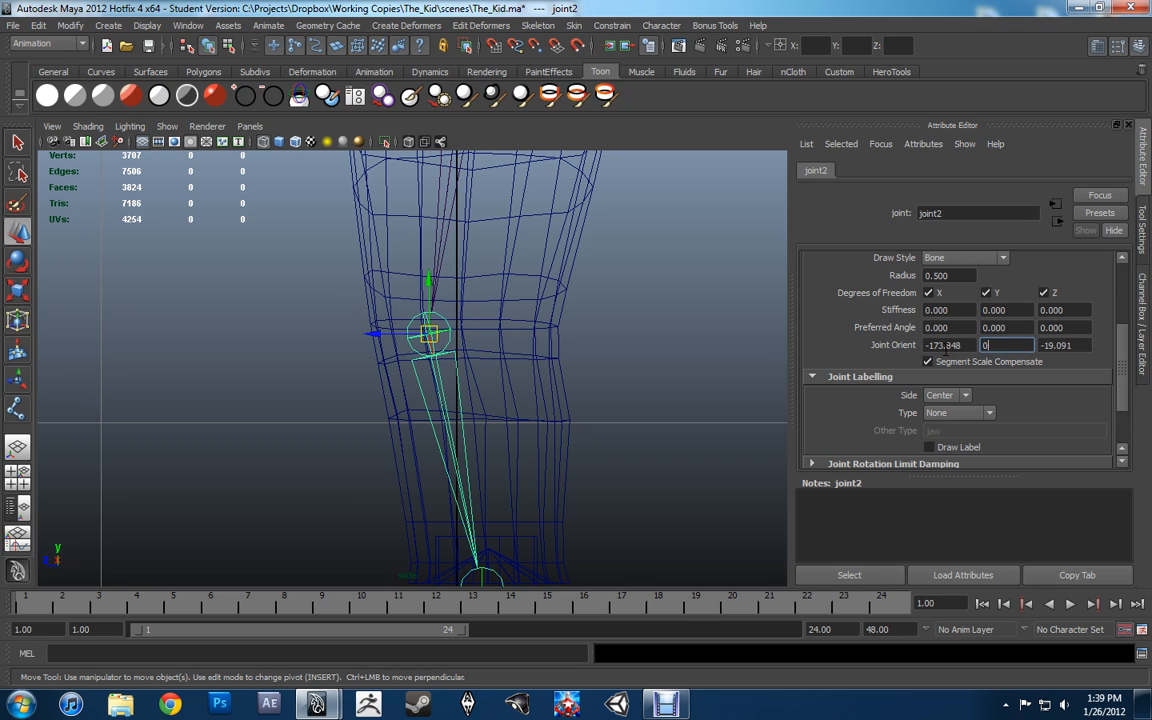
key(Tab)
text(0)
key(Return)
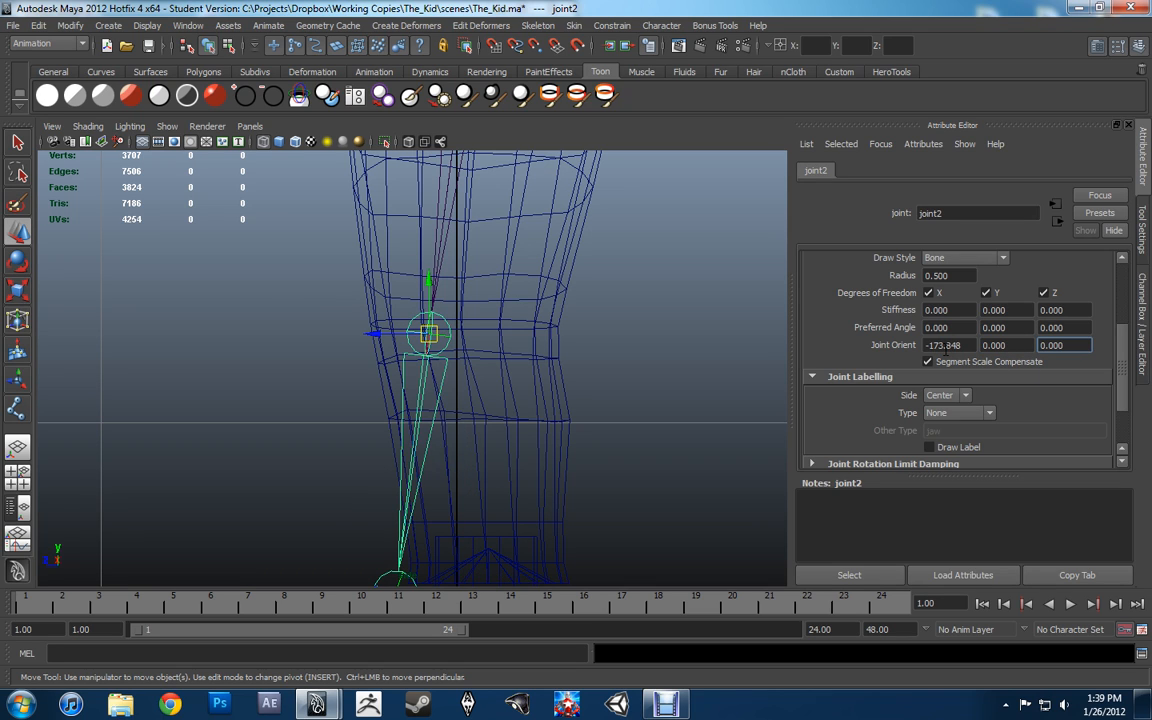
drag(963, 344, 908, 343)
key(Tab)
Select the left hip joint above the knee and set its Joint Orient to 0 on all three axes.
alt+right_drag(670, 308, 569, 267)
alt+middle_drag(569, 267, 437, 355)
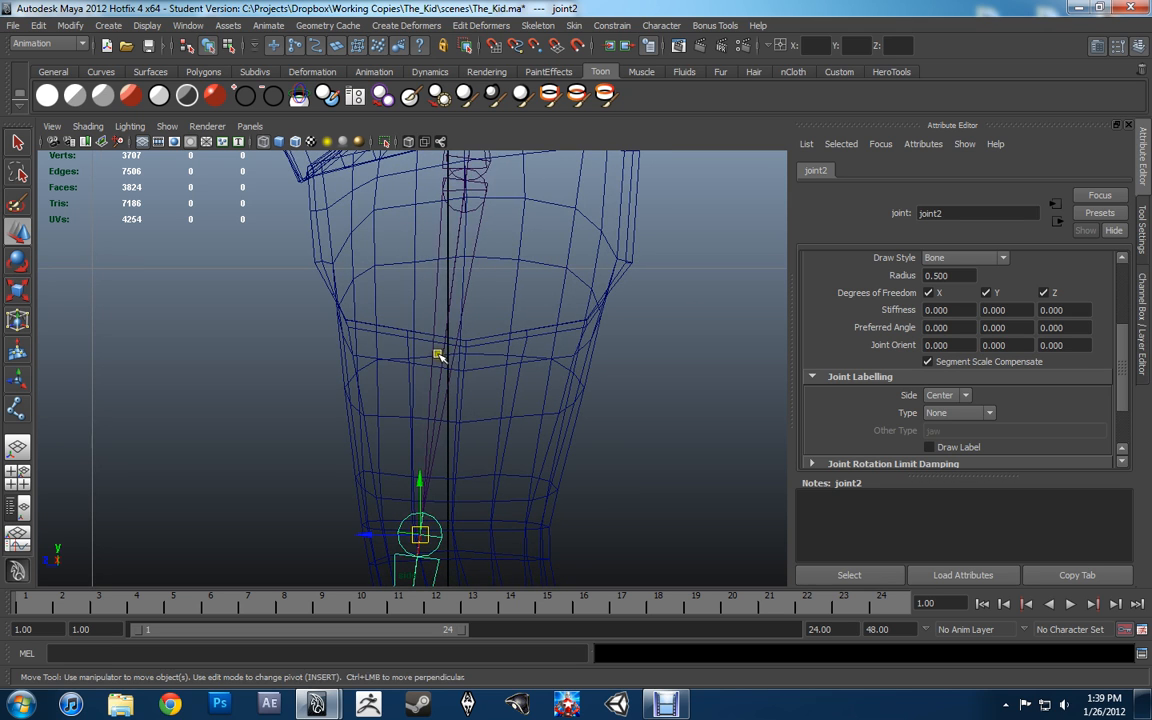
key(Up)
drag(957, 344, 866, 345)
text(0)
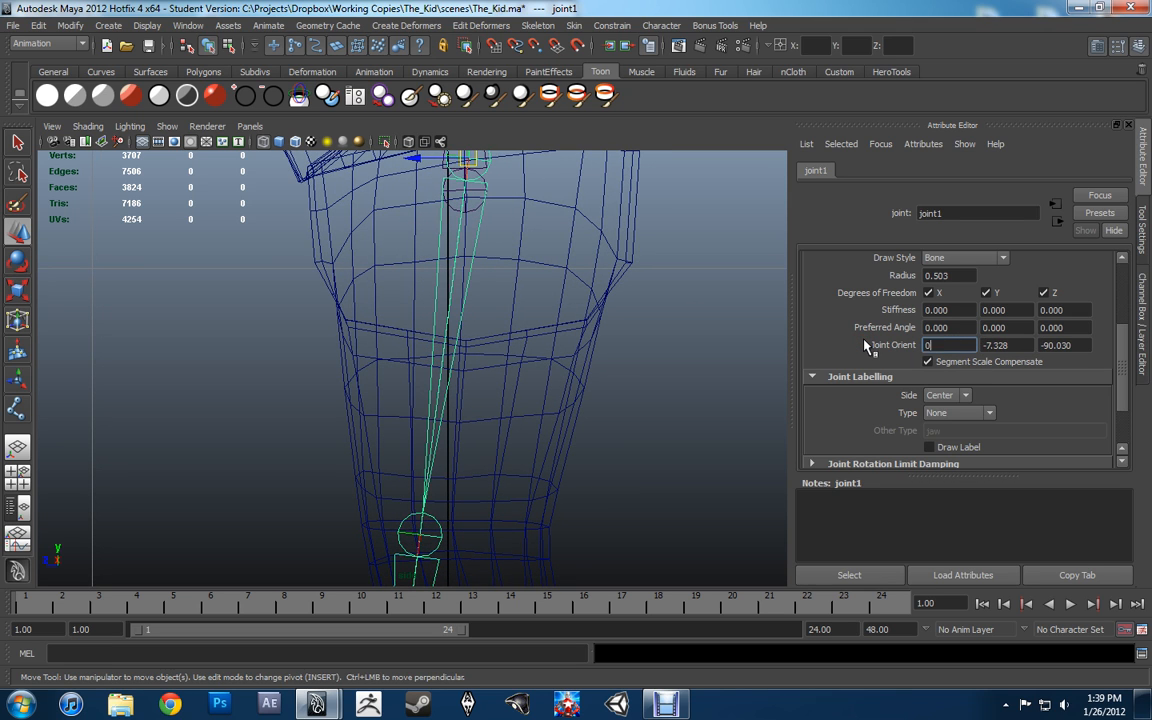
key(Tab)
text(0)
key(Tab)
text(0)
key(Return)
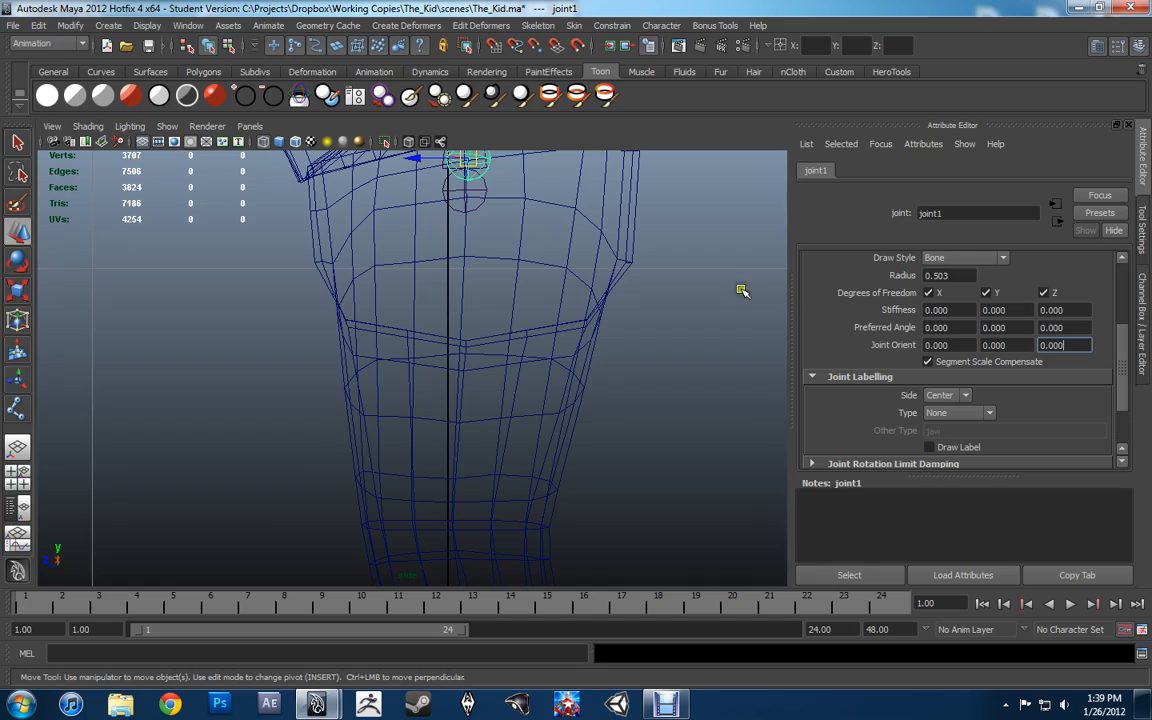
Test the left hip joint's rotation about Z in the perspective view and undo the test rotation.
alt+drag(700, 319, 633, 446)
key(space)
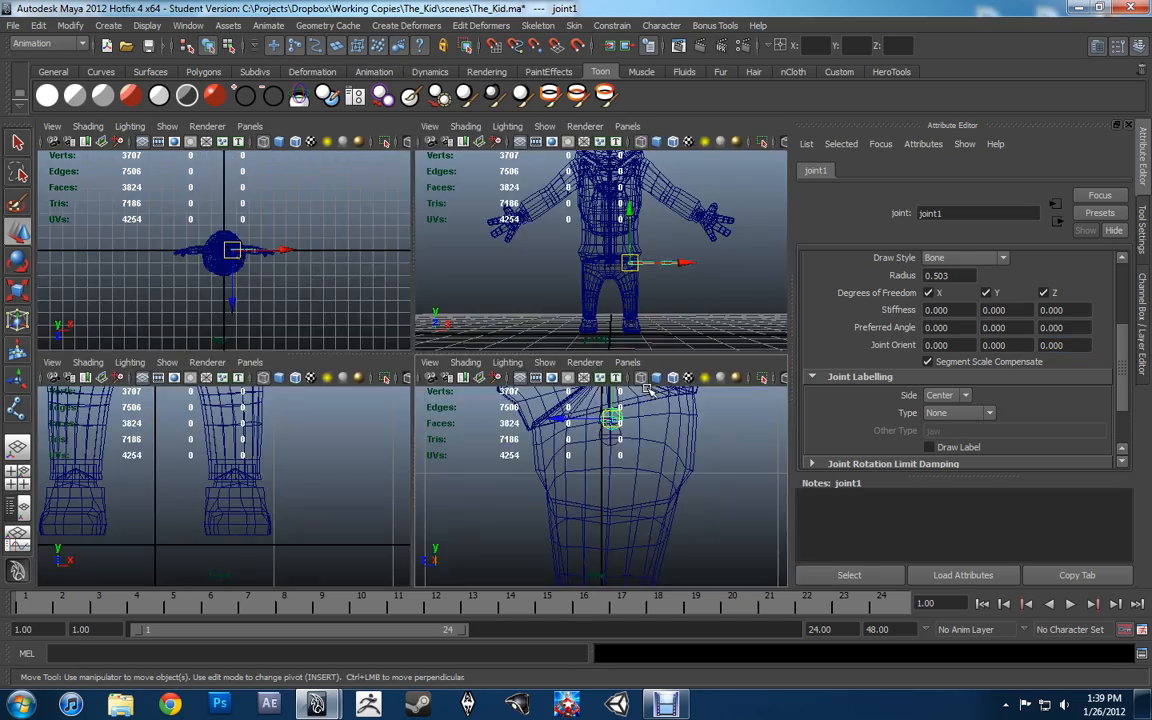
key(space)
key(f)
alt+drag(383, 376, 545, 334)
key(e)
drag(355, 284, 350, 330)
scroll(964, 296, up, 4)
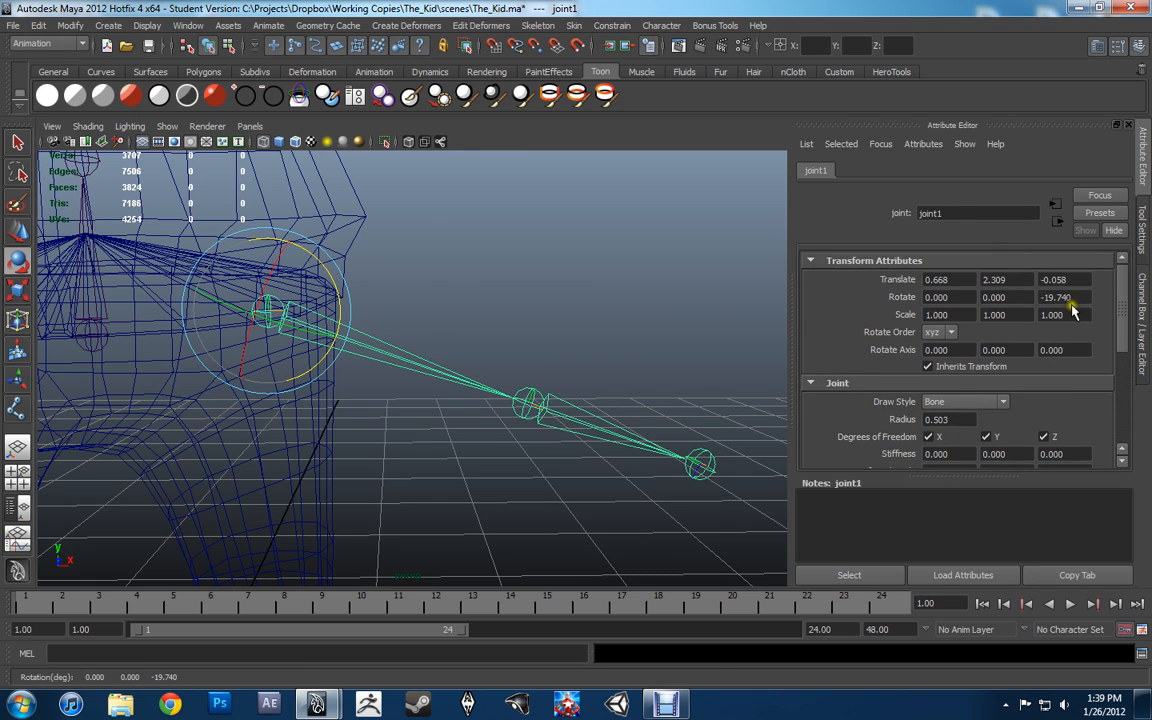
key(ctrl+z)
Set the left hip joint's Joint Orient Z to -90 so the leg chain points down.
scroll(965, 320, down, 3)
click(1060, 393)
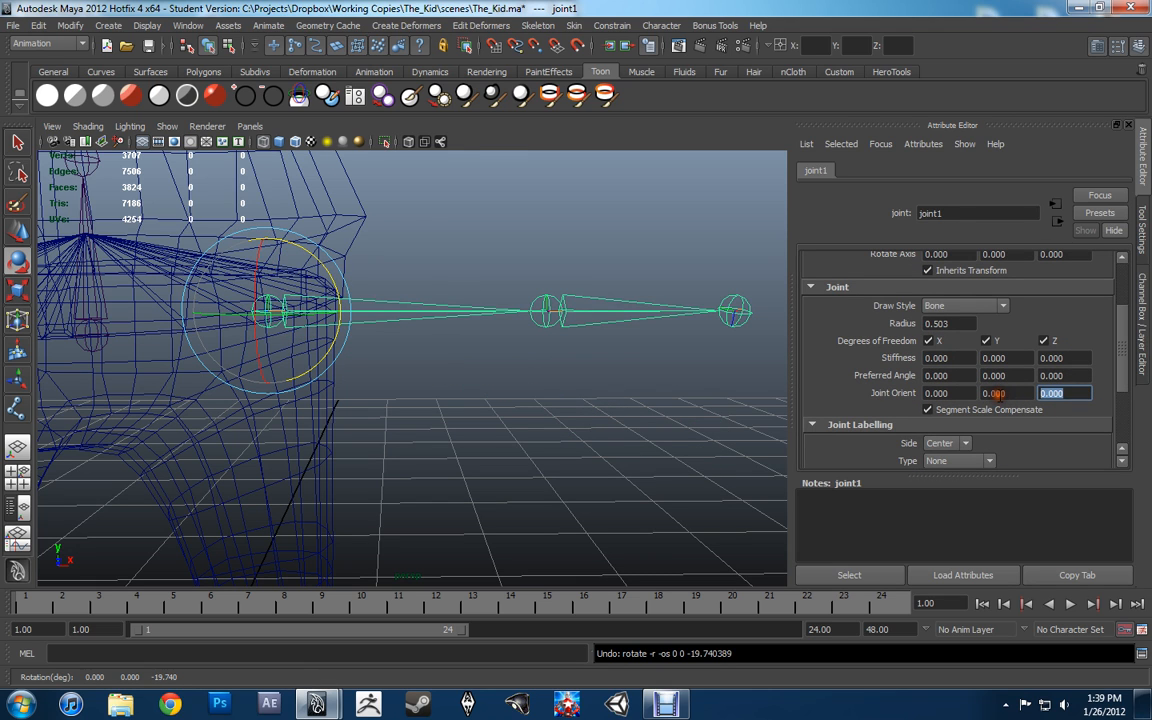
text(90)
key(Return)
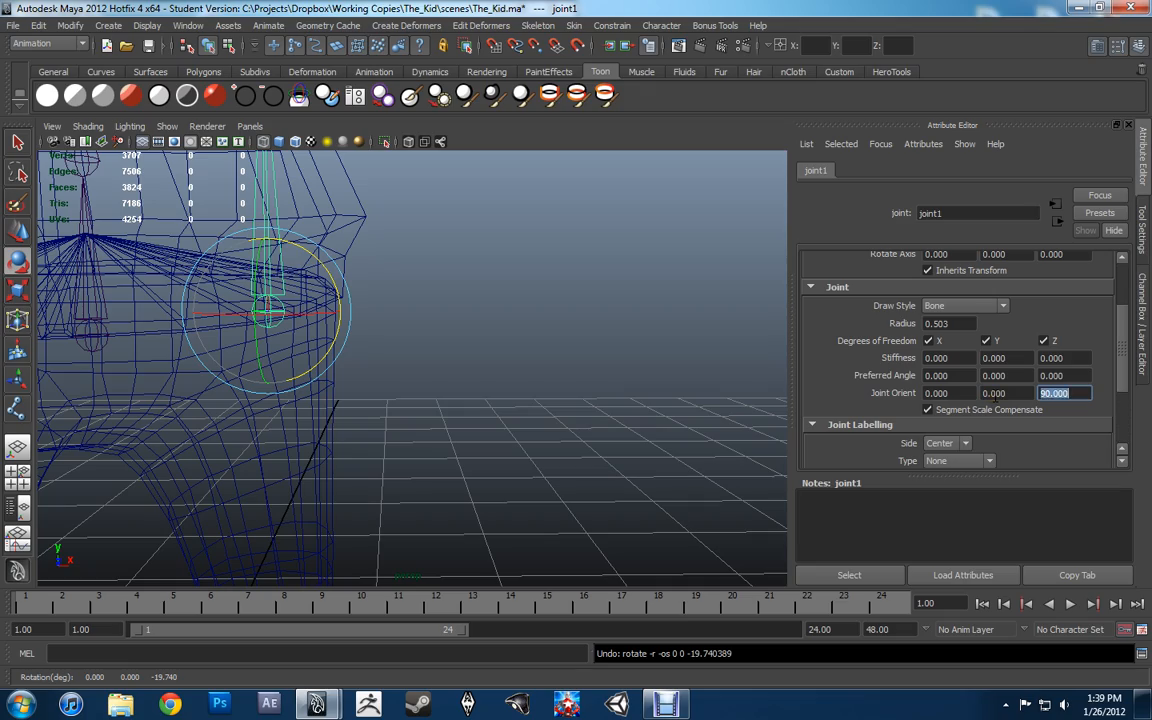
key(Return)
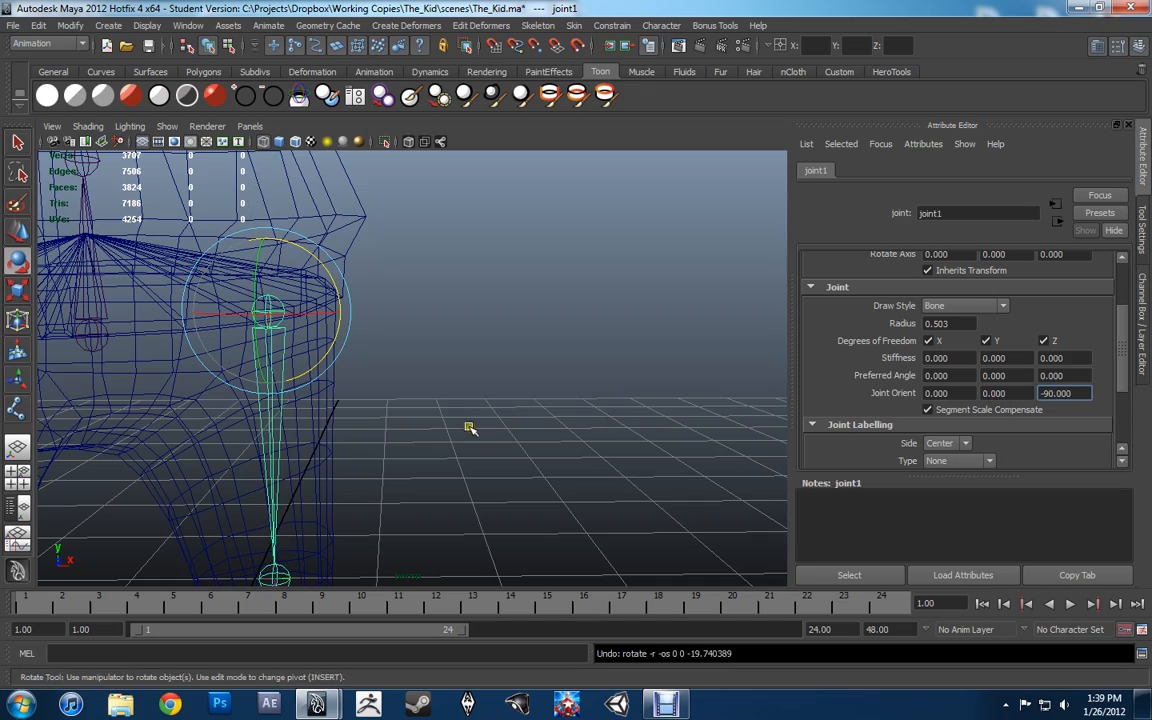
Move the left knee joint forward in the perspective view, toward the front of the leg.
alt+drag(471, 429, 464, 307)
click(413, 277)
key(w)
drag(364, 258, 333, 258)
Set the left ankle joint's Joint Orient to 0 on all three axes.
click(384, 452)
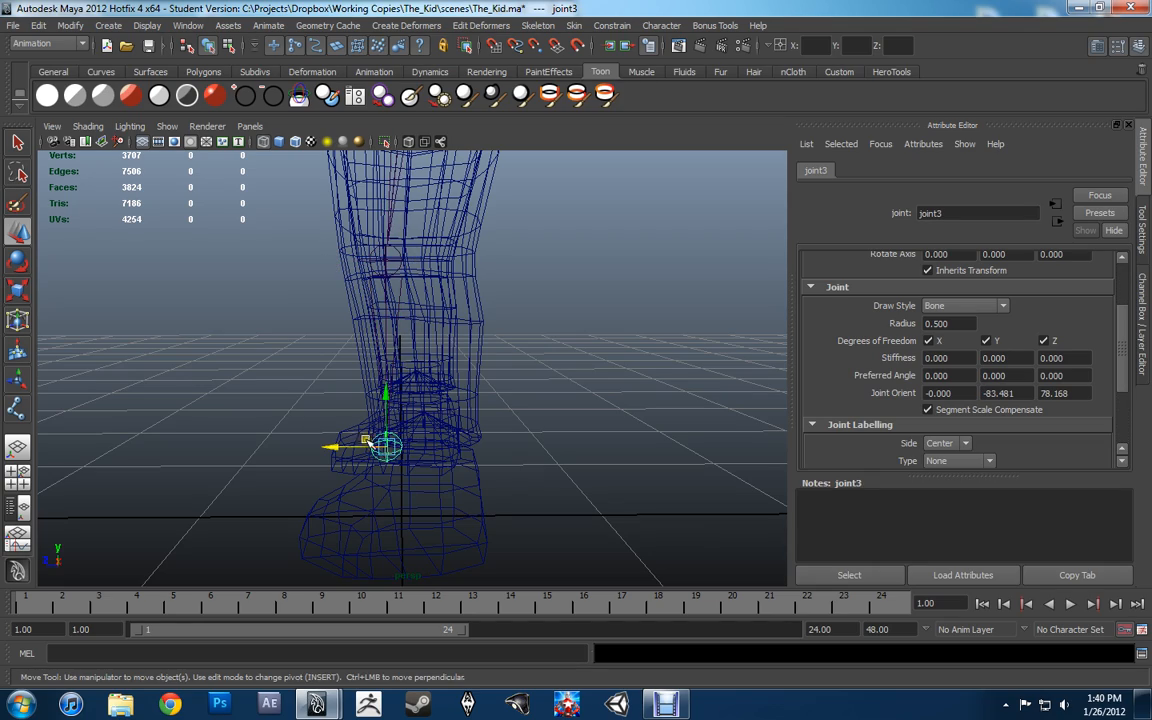
alt+drag(477, 386, 630, 405)
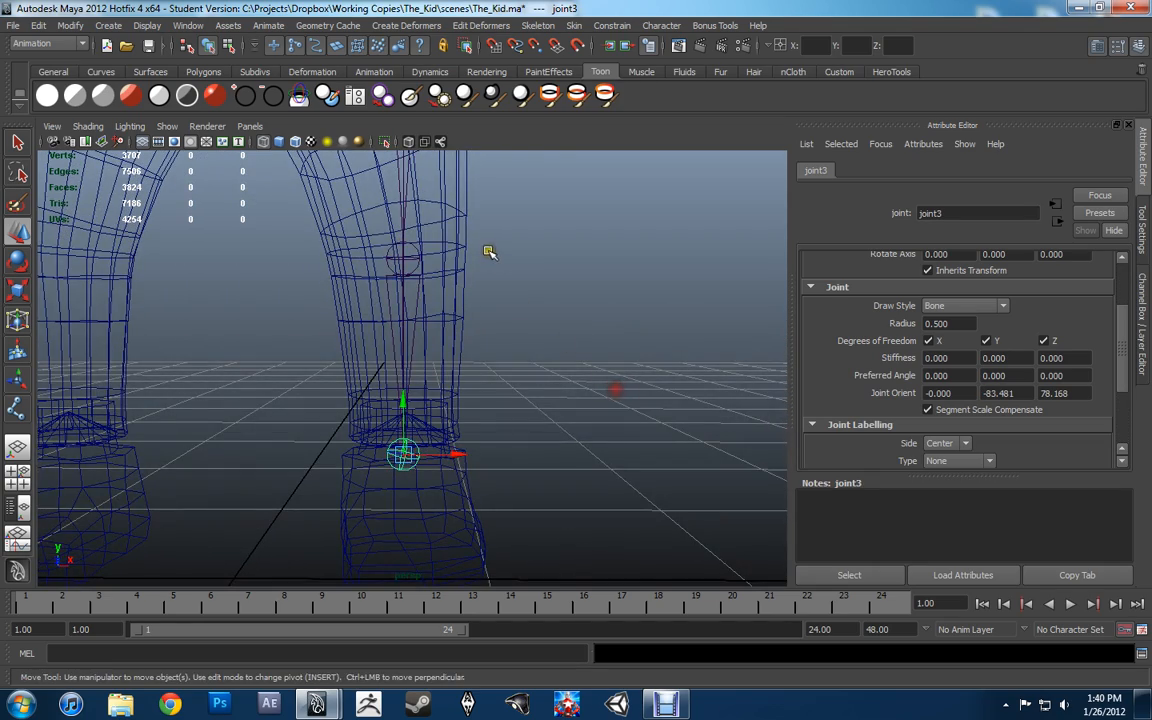
drag(957, 394, 904, 394)
text(0)
key(Tab)
text(0)
key(Tab)
text(0)
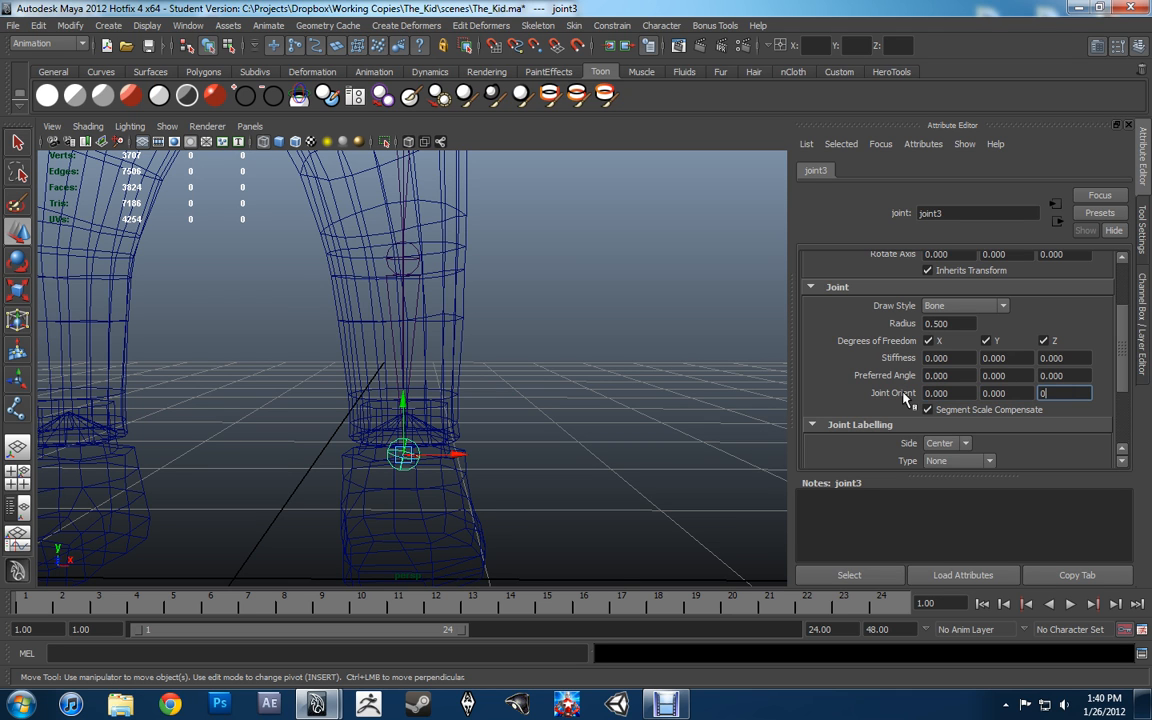
key(Return)
Try setting the left hip joint's Joint Orient Y to 0, checking the leg from the side before undoing it.
click(412, 272)
scroll(450, 257, down, 4)
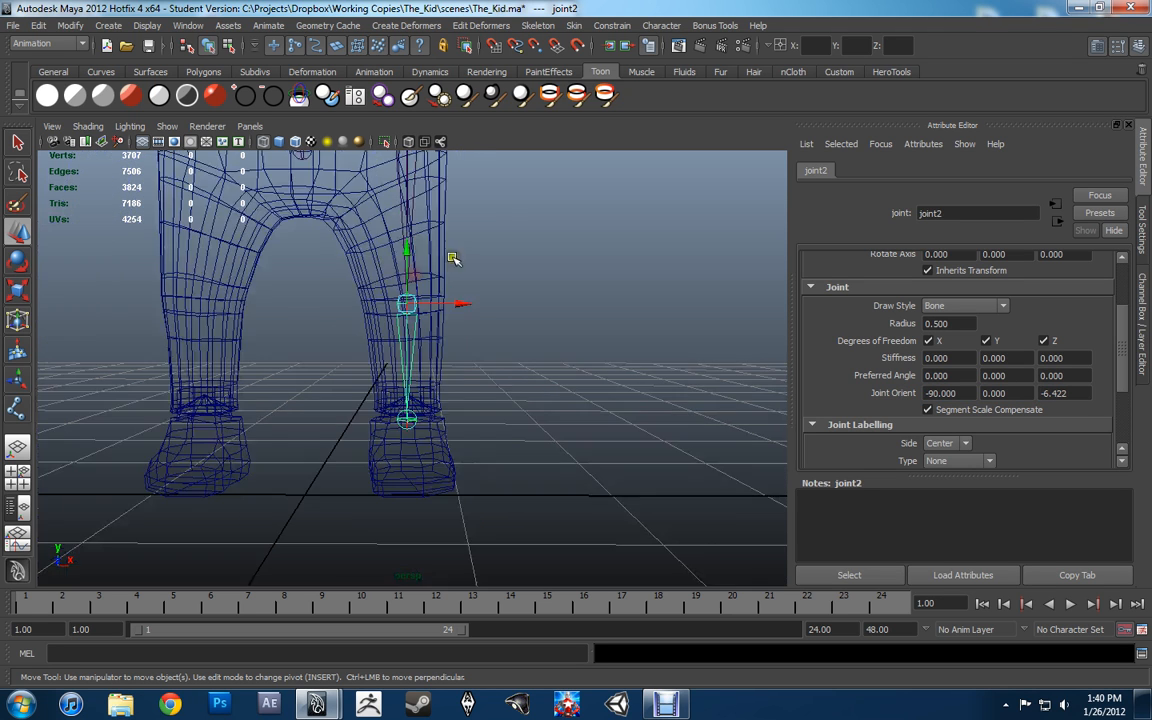
alt+middle_drag(502, 216, 522, 333)
click(432, 284)
alt+middle_drag(484, 390, 525, 270)
alt+drag(583, 288, 599, 357)
alt+middle_drag(575, 252, 570, 440)
scroll(570, 440, up, 4)
alt+drag(623, 418, 630, 392)
drag(1021, 392, 982, 392)
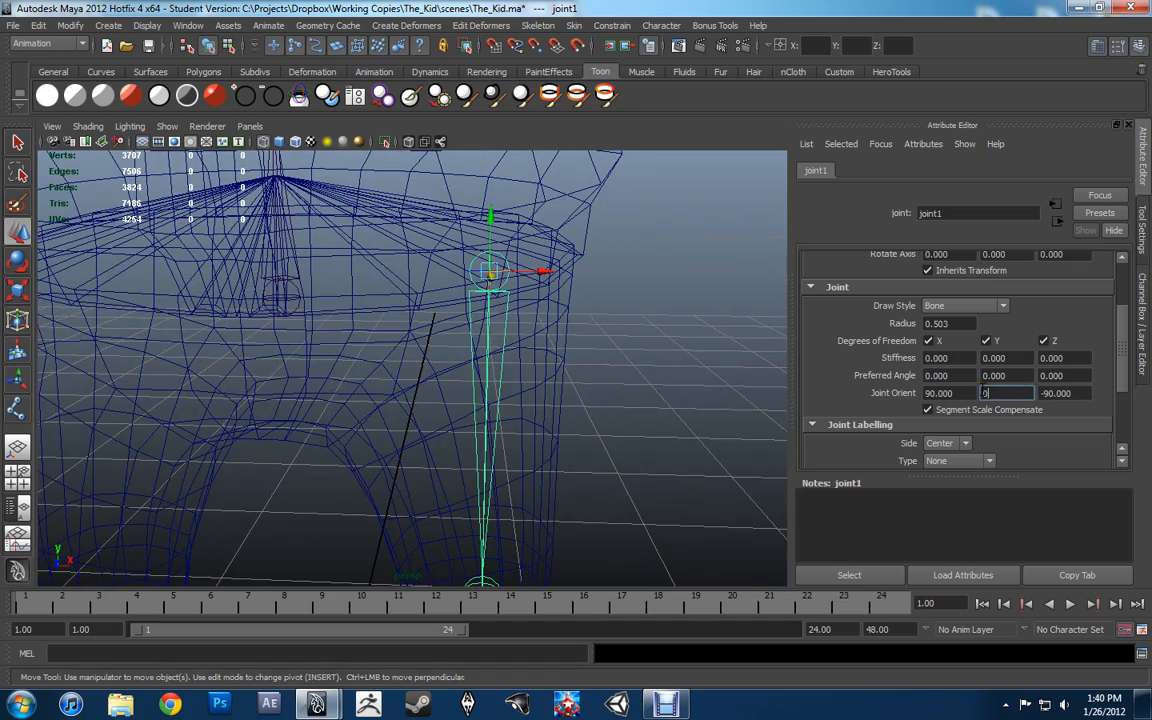
key(Return)
alt+drag(645, 450, 514, 399)
key(ctrl+z)
Try setting the left hip joint's Joint Orient X to 0, checking the leg from the side before undoing it.
alt+drag(522, 445, 659, 363)
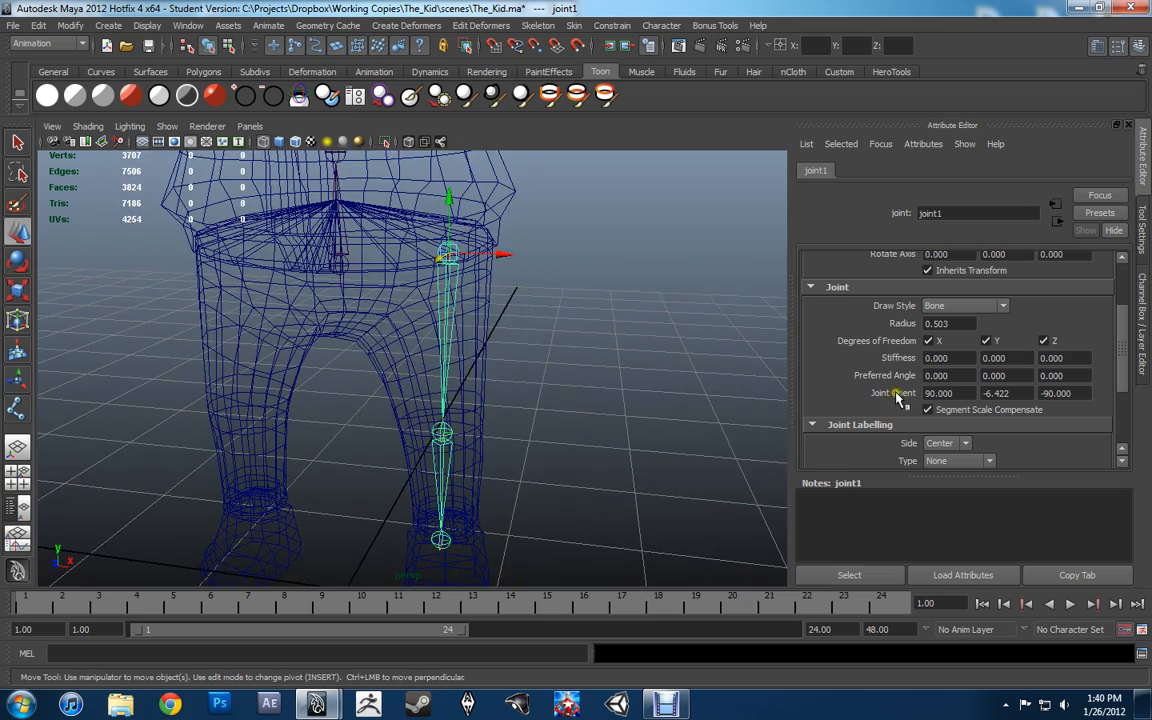
drag(958, 393, 868, 393)
text(0)
key(Return)
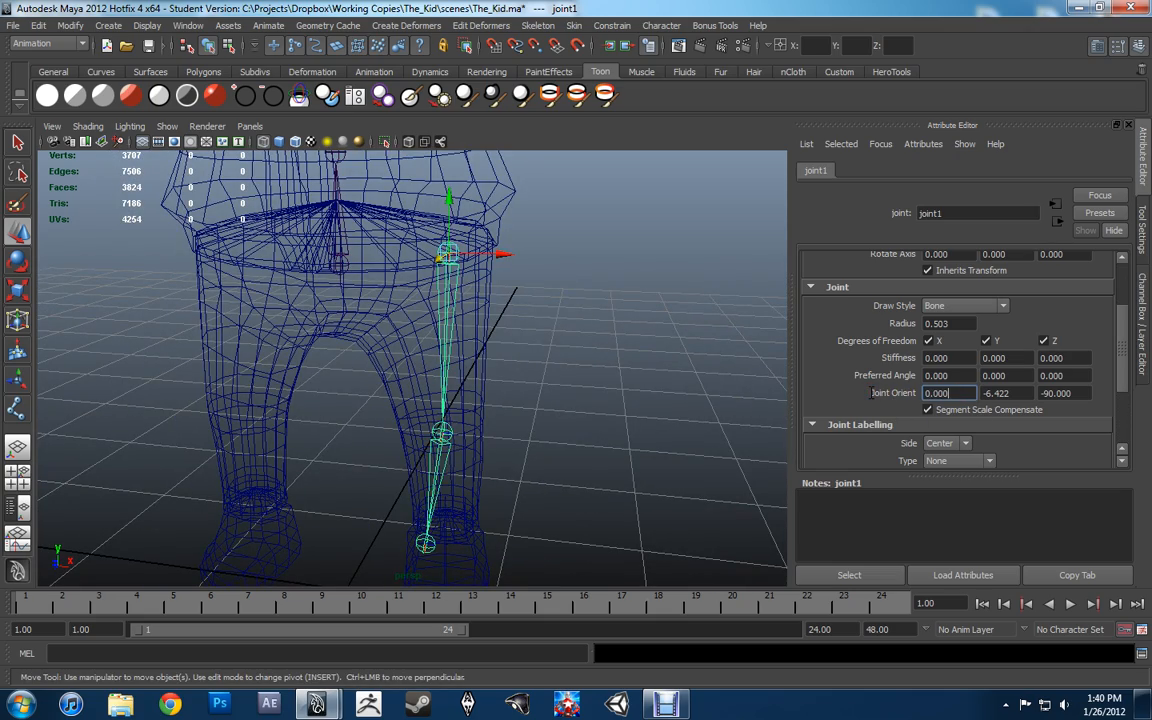
alt+drag(742, 392, 515, 414)
key(ctrl+z)
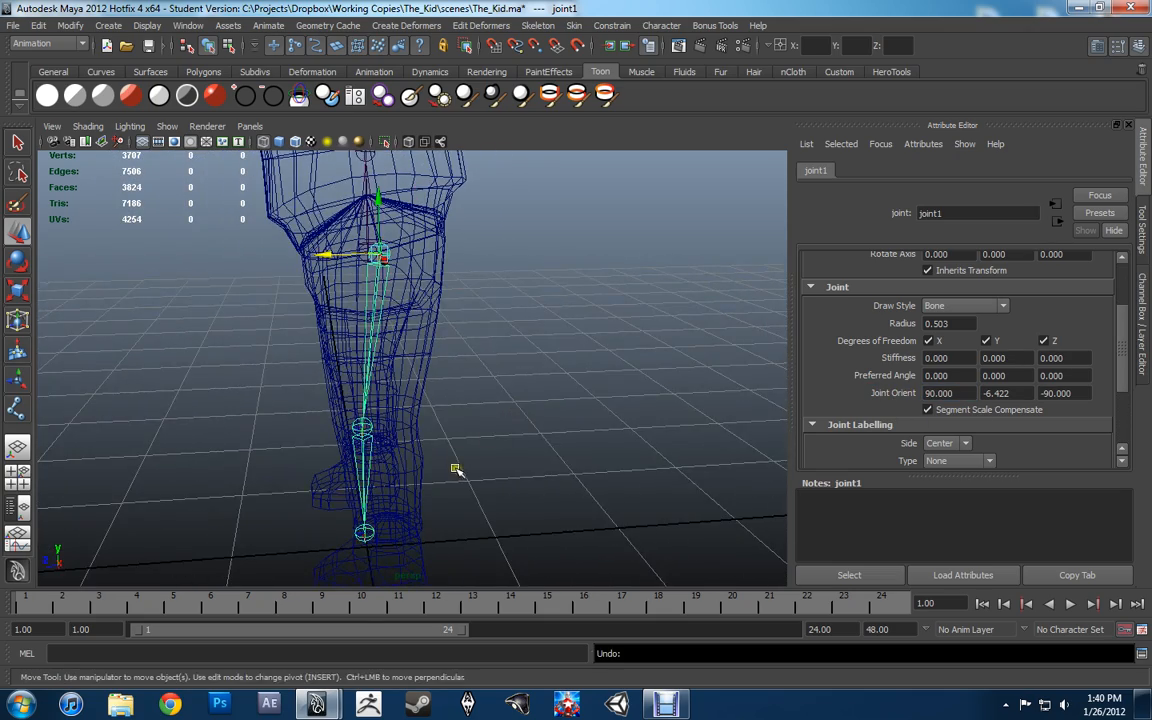
Move the left ankle joint backward along the foot to centre it in the ankle opening.
alt+middle_drag(458, 470, 482, 354)
alt+drag(482, 354, 391, 450)
click(391, 453)
alt+middle_drag(393, 428, 345, 428)
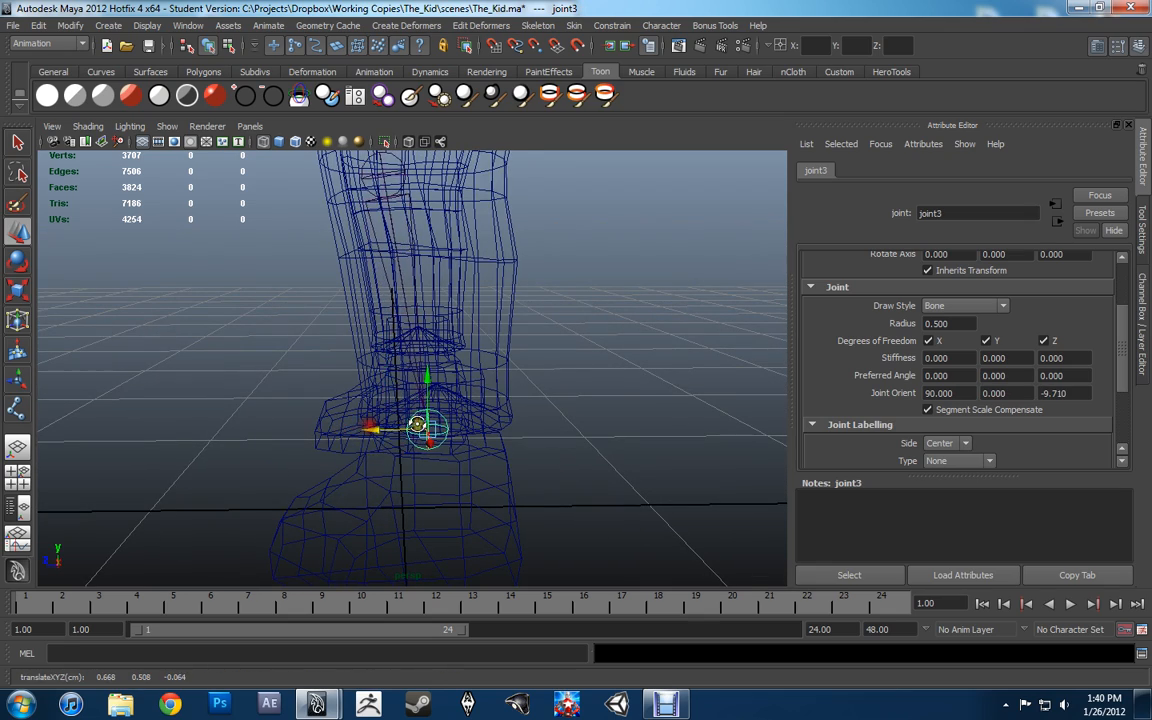
alt+drag(417, 424, 440, 358)
key(v)
scroll(456, 402, up, 3)
alt+middle_drag(444, 370, 429, 327)
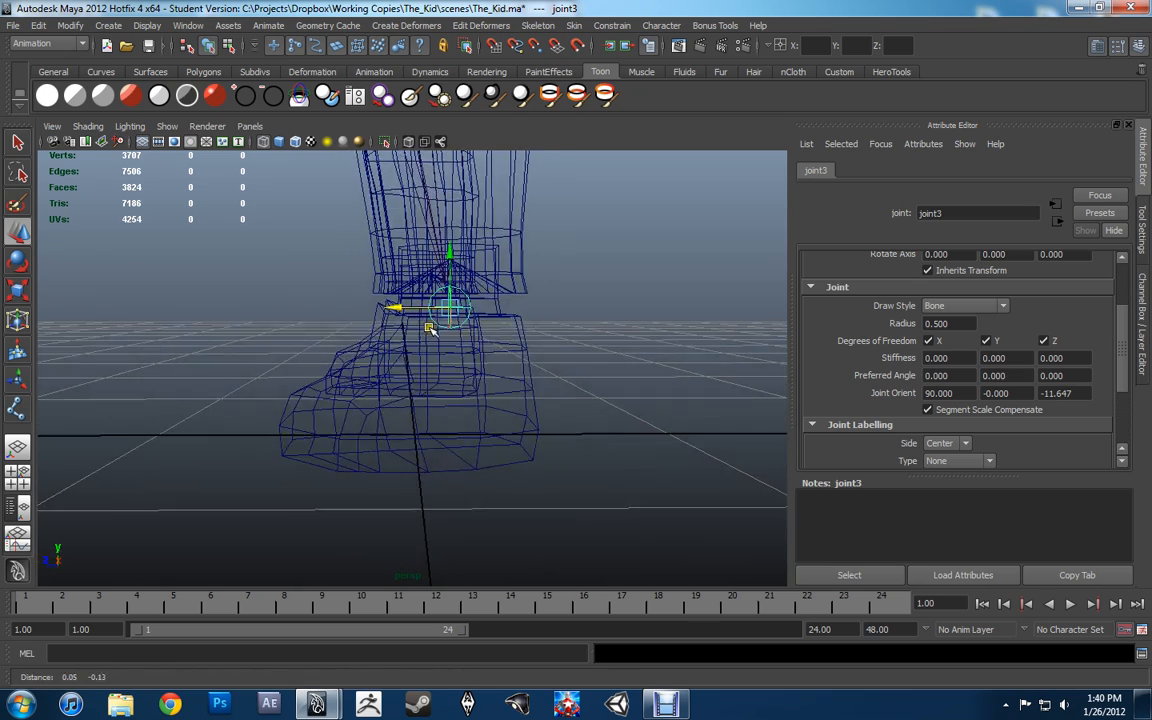
Extend the left ankle joint with a heel joint at the back of the foot in the side view.
key(5)
key(4)
alt+drag(449, 384, 452, 370)
key(space)
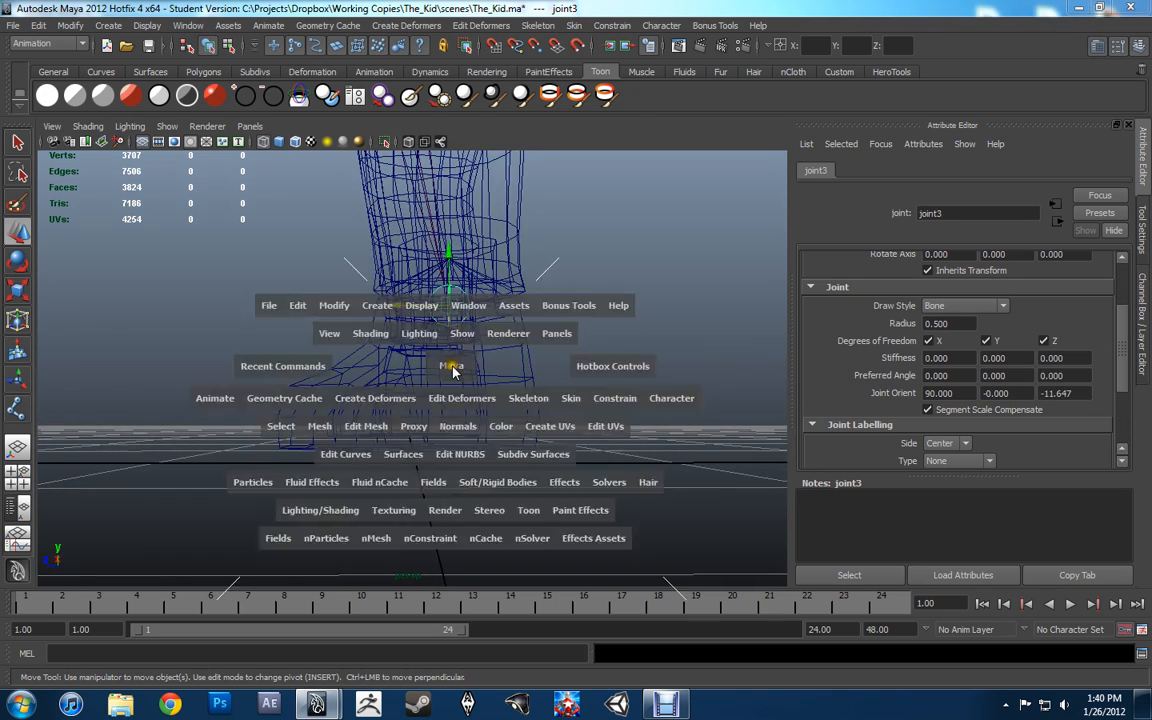
key(space)
key(f)
scroll(460, 422, down, 3)
alt+middle_drag(460, 422, 479, 398)
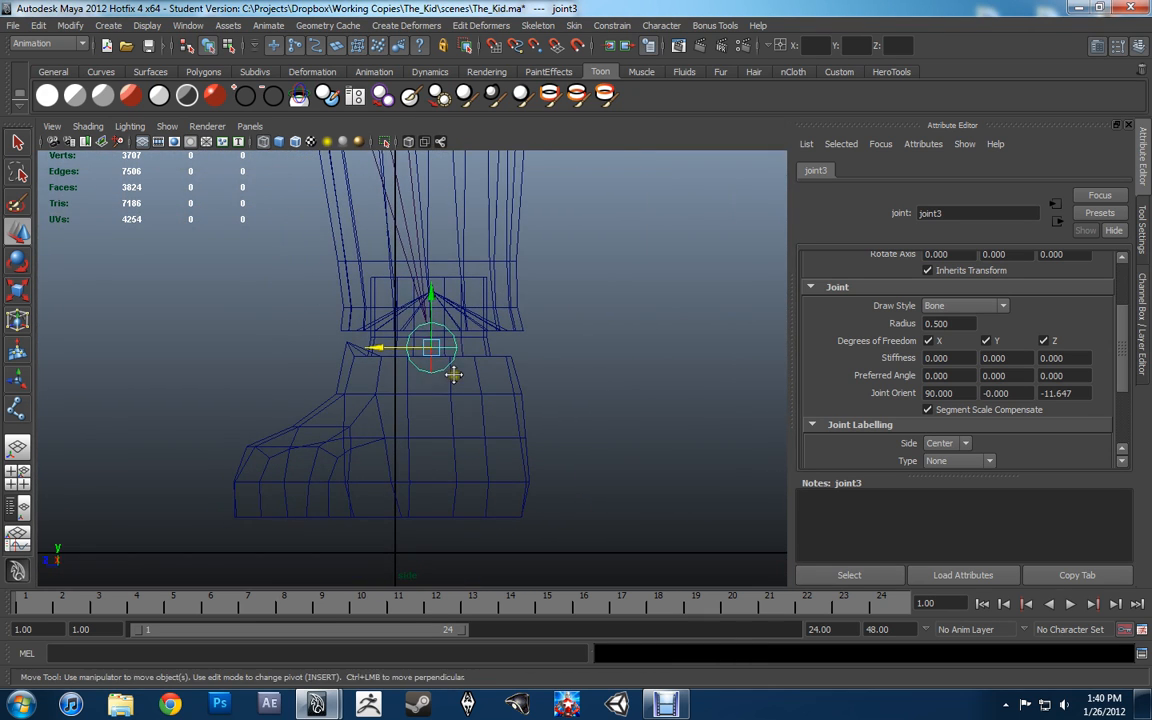
key(y)
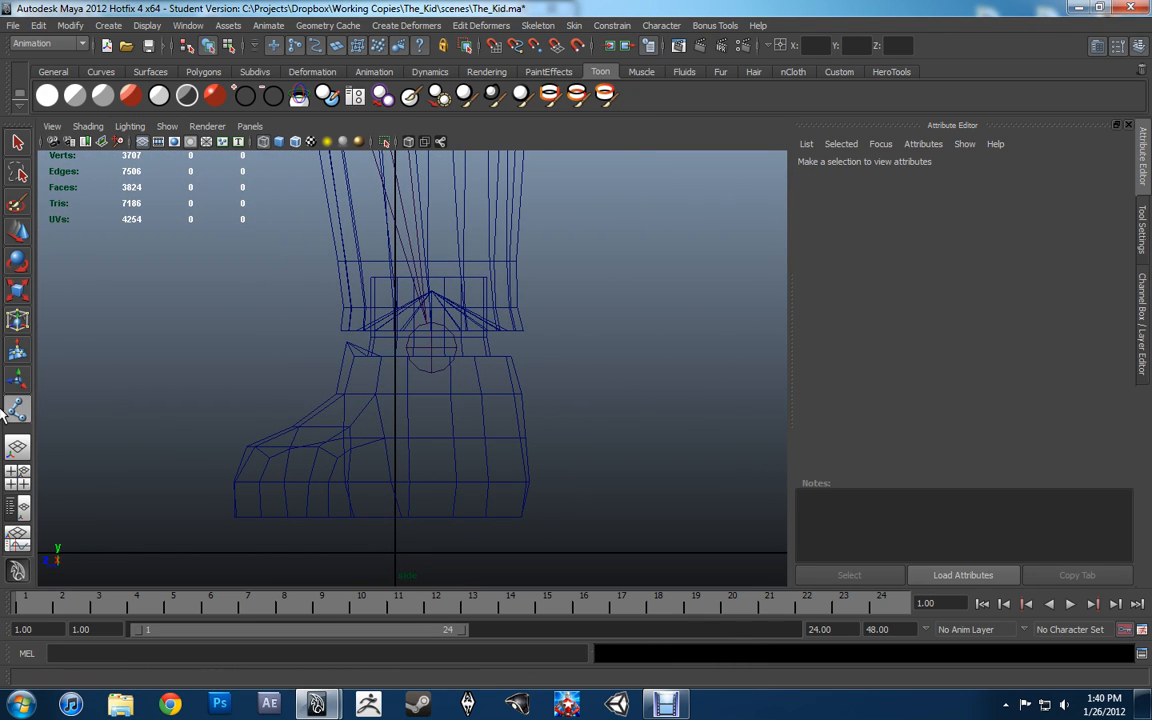
key(w)
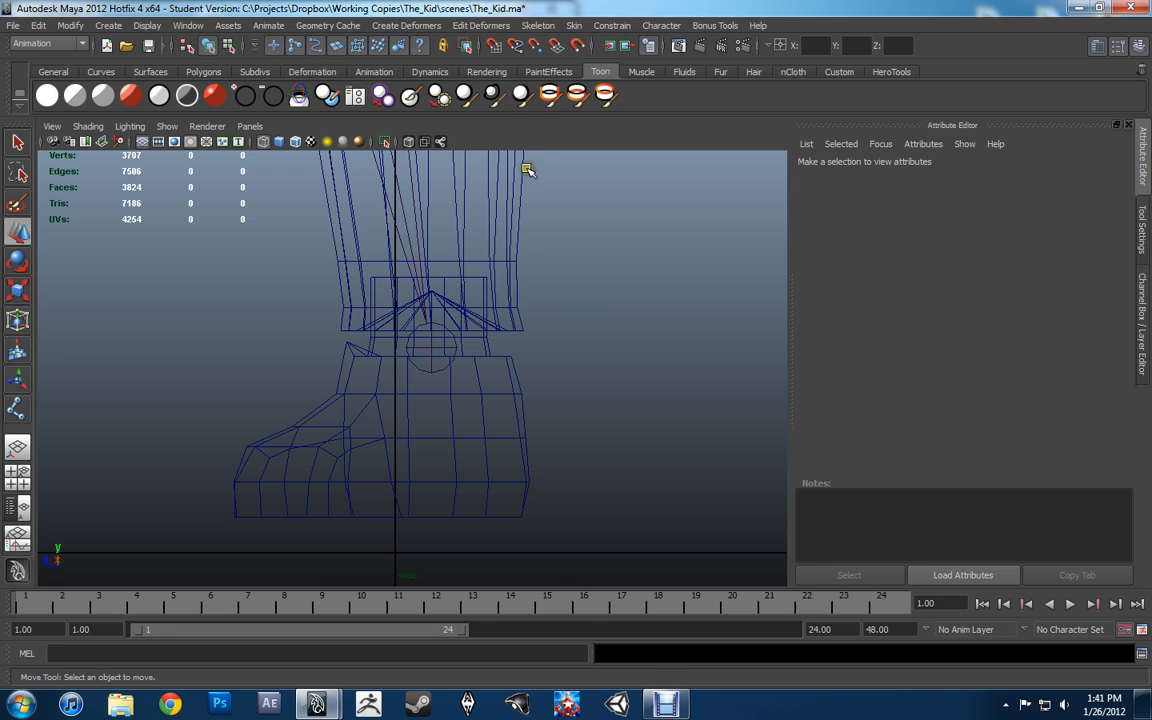
key(y)
alt+middle_drag(535, 371, 511, 358)
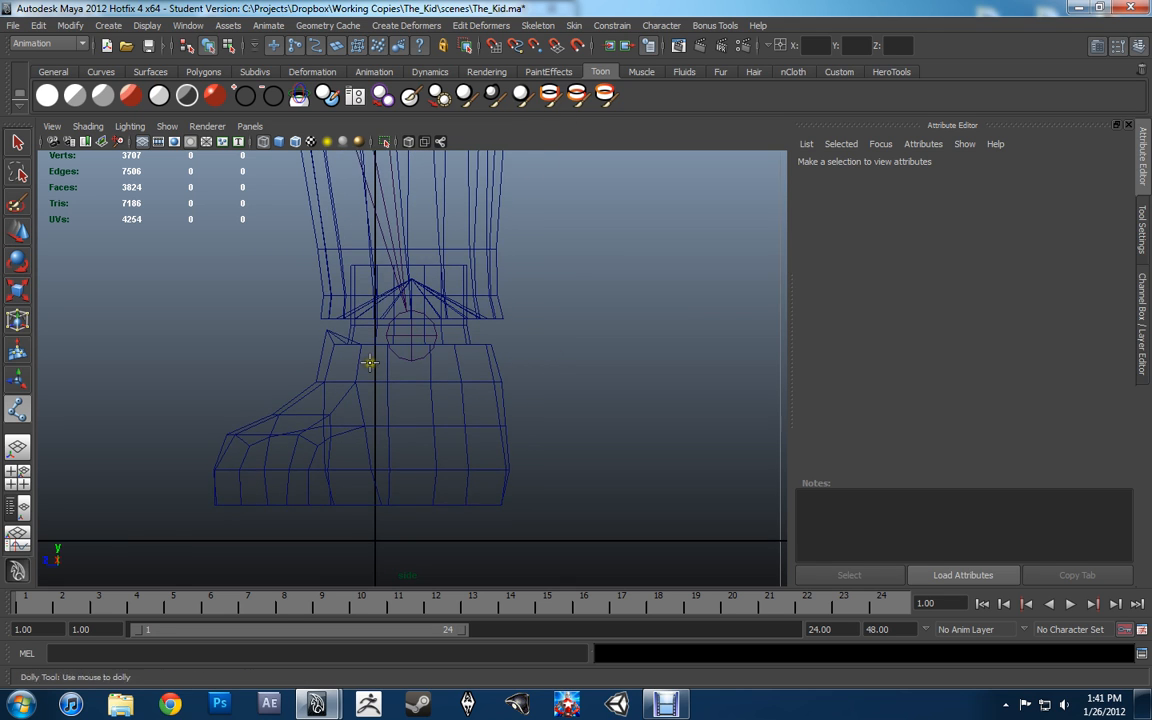
alt+right_drag(370, 363, 411, 353)
click(413, 338)
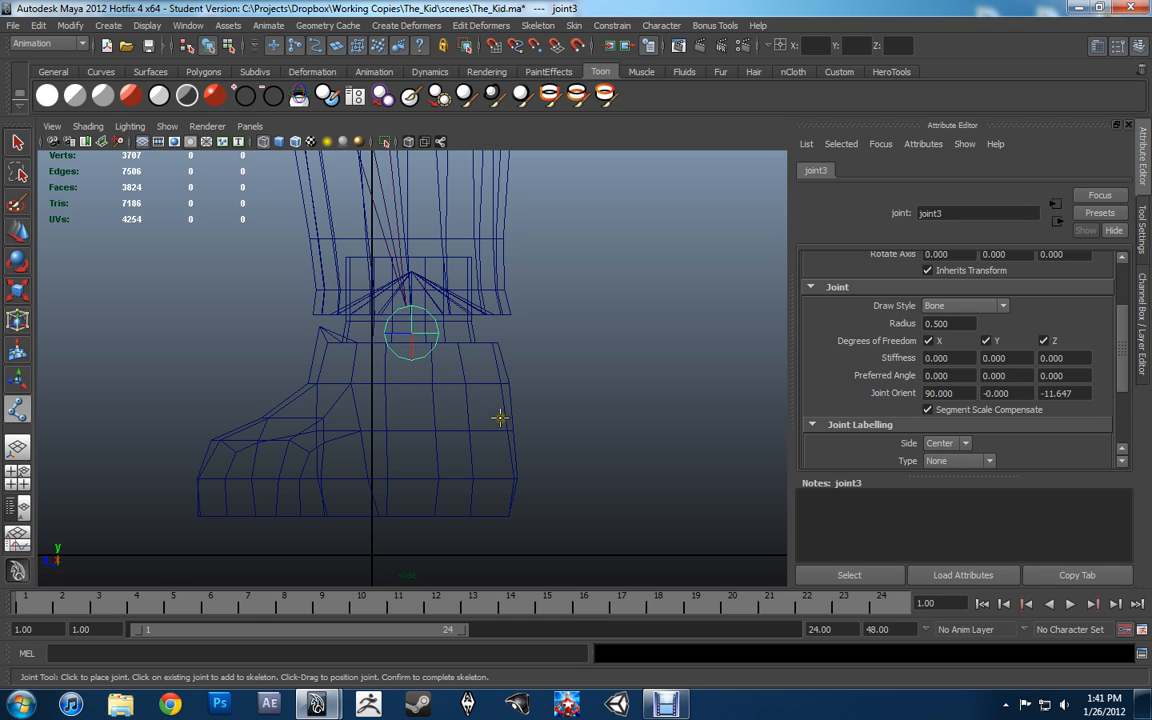
alt+middle_drag(453, 410, 477, 407)
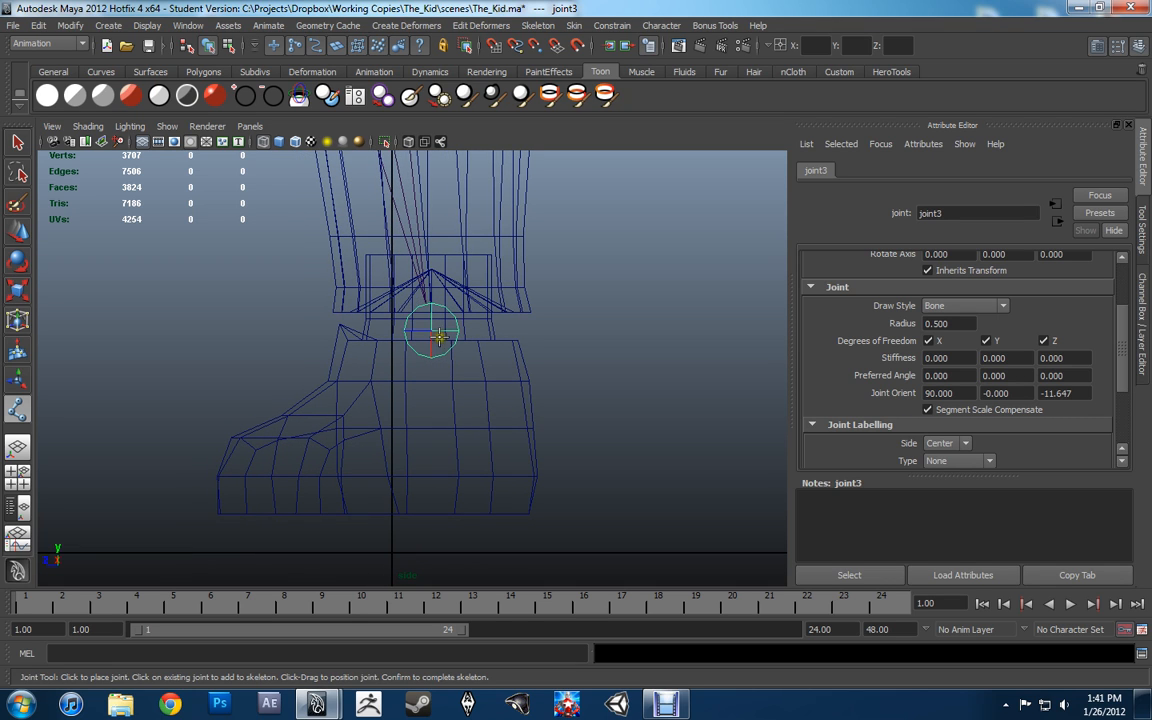
click(523, 462)
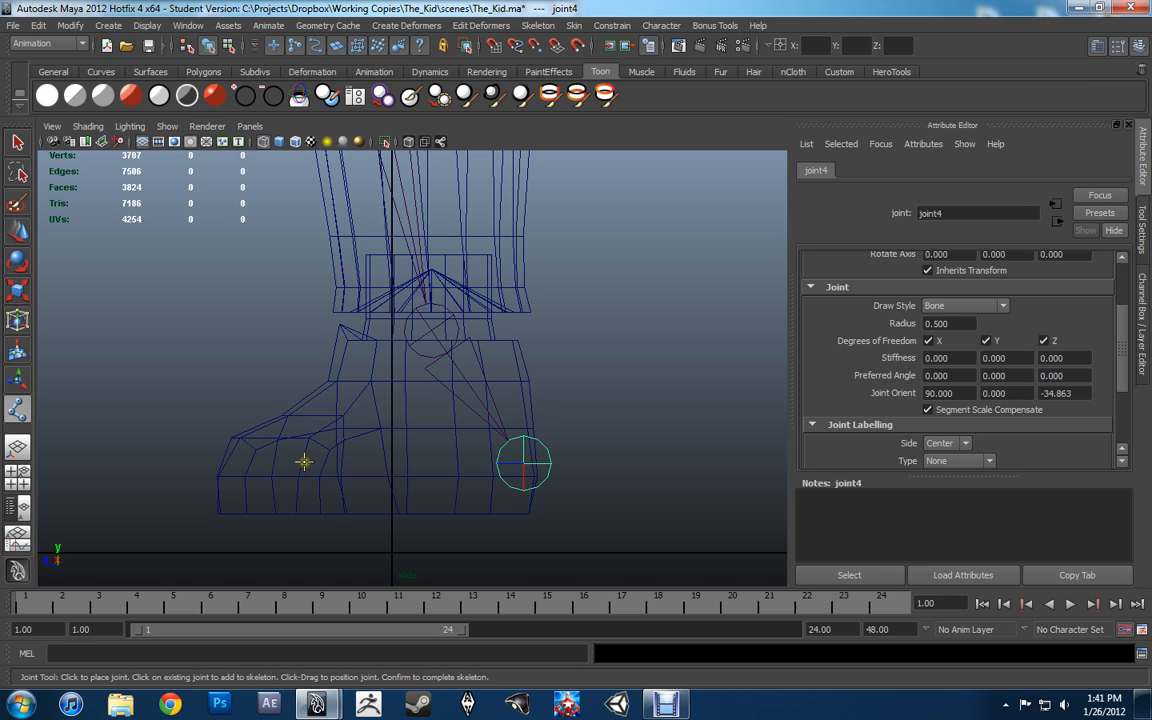
Continue the foot chain with a ball joint and a toe-tip joint level with the heel joint, at about Y 0.21 cm.
drag(304, 462, 322, 481)
click(208, 465)
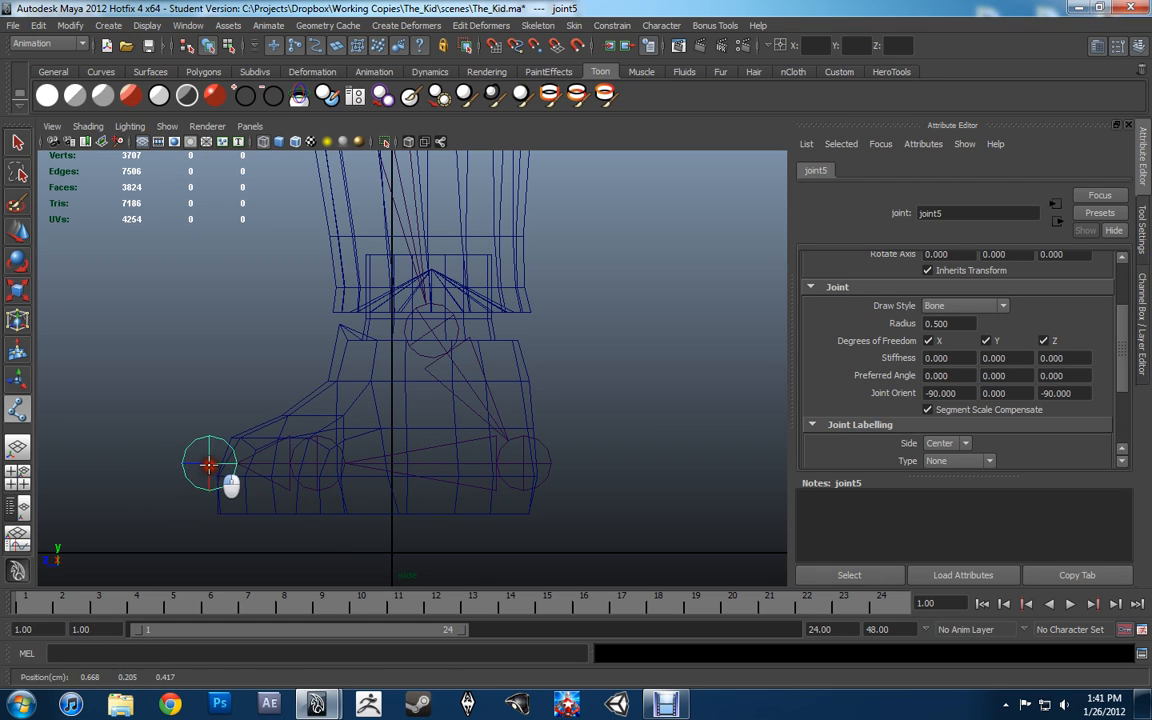
drag(208, 465, 224, 466)
Try rotating the left ankle joint about X by roughly -10 degrees in perspective to check the foot chain's alignment.
key(space)
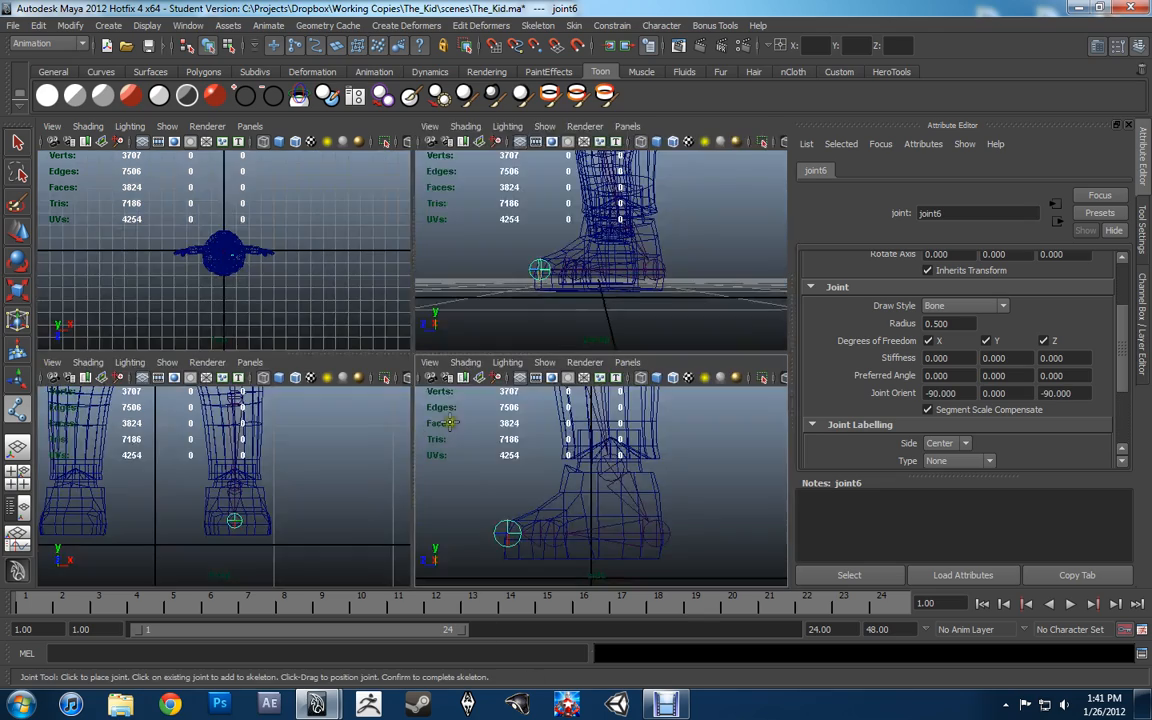
key(space)
alt+drag(540, 268, 612, 425)
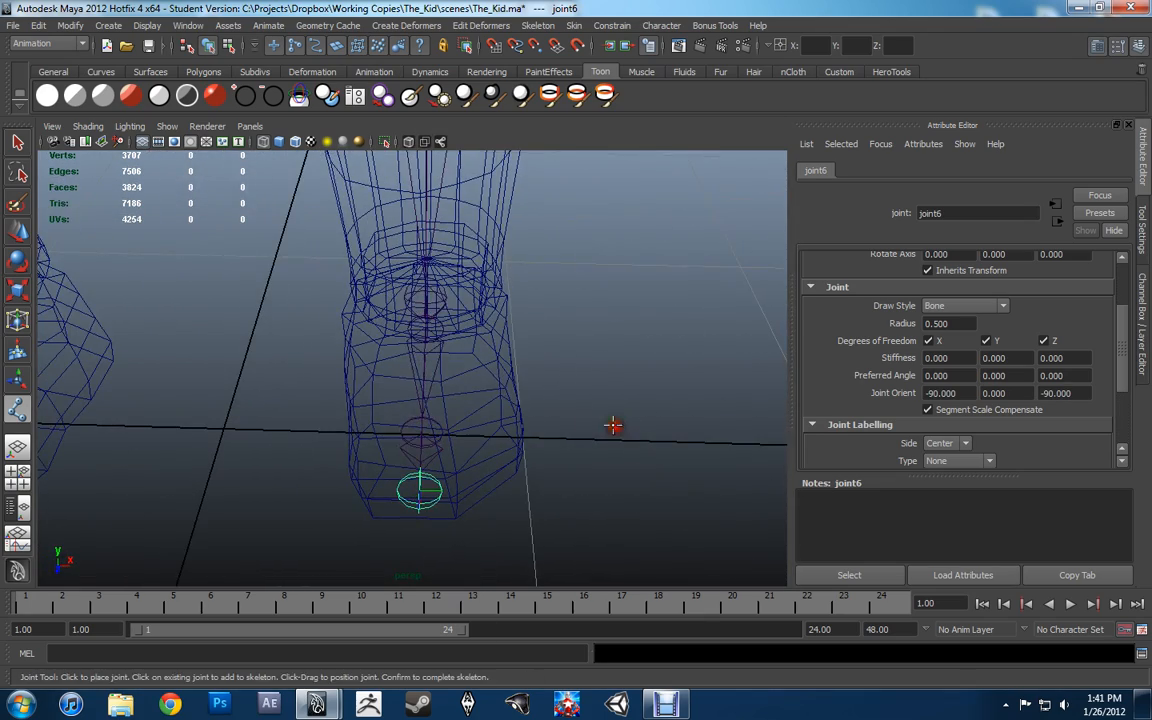
key(w)
click(416, 349)
alt+drag(452, 341, 452, 368)
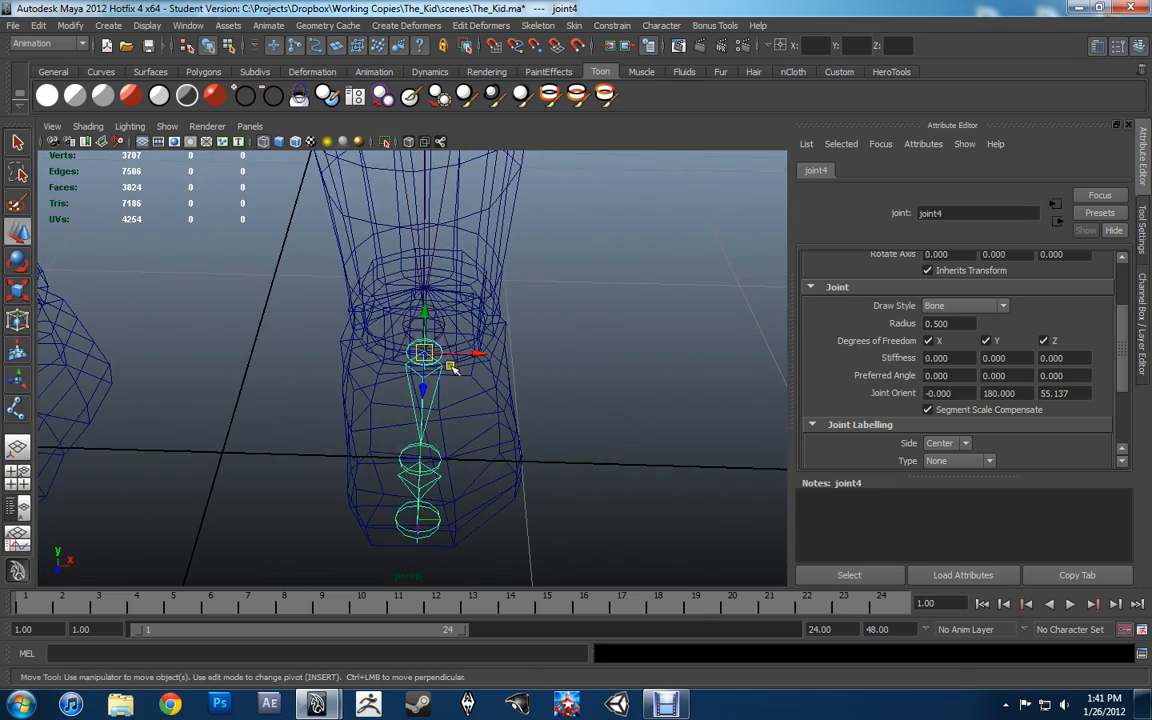
click(437, 325)
alt+middle_drag(458, 332, 463, 406)
alt+right_drag(505, 391, 442, 390)
alt+drag(440, 387, 437, 401)
key(e)
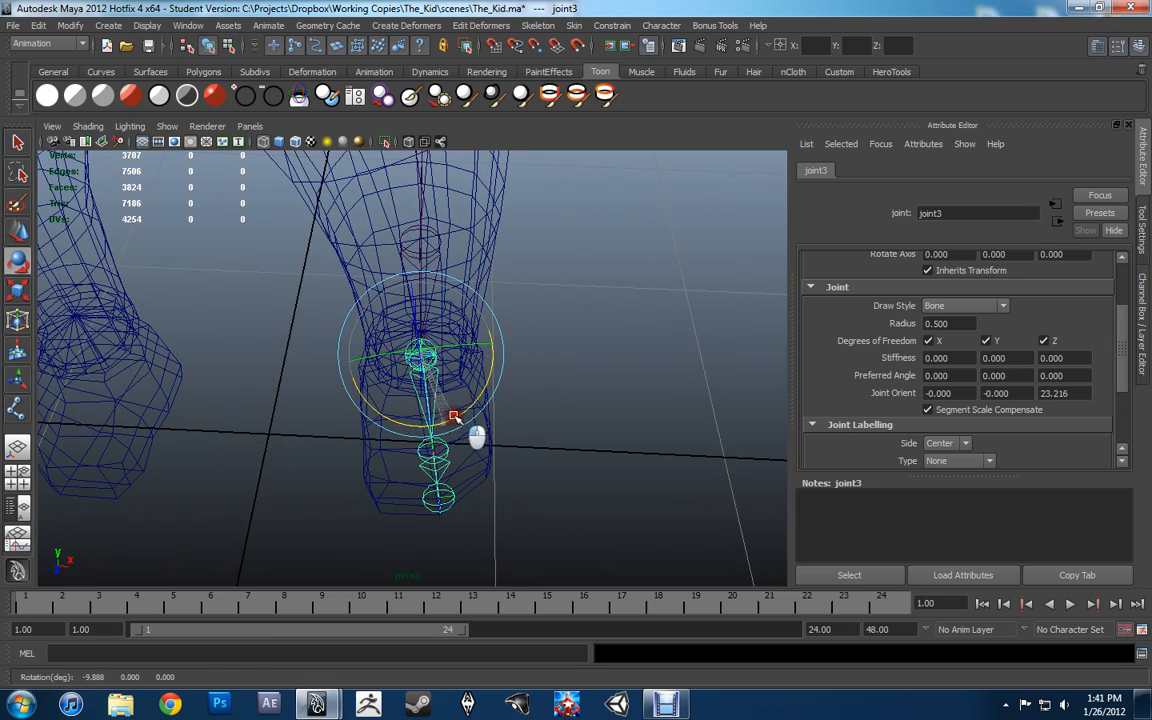
alt+drag(470, 442, 468, 400)
key(w)
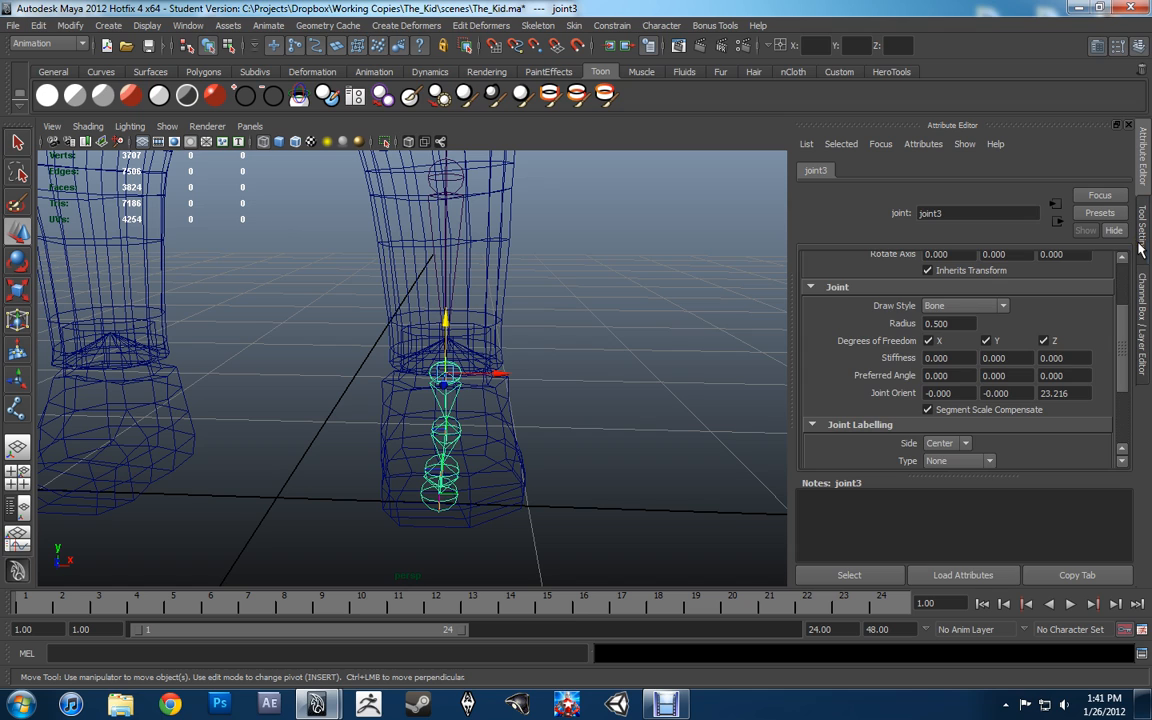
Set the left ankle joint's Joint Orient Z to 0.
scroll(1093, 319, up, 2)
scroll(1088, 323, down, 1)
double_click(1066, 440)
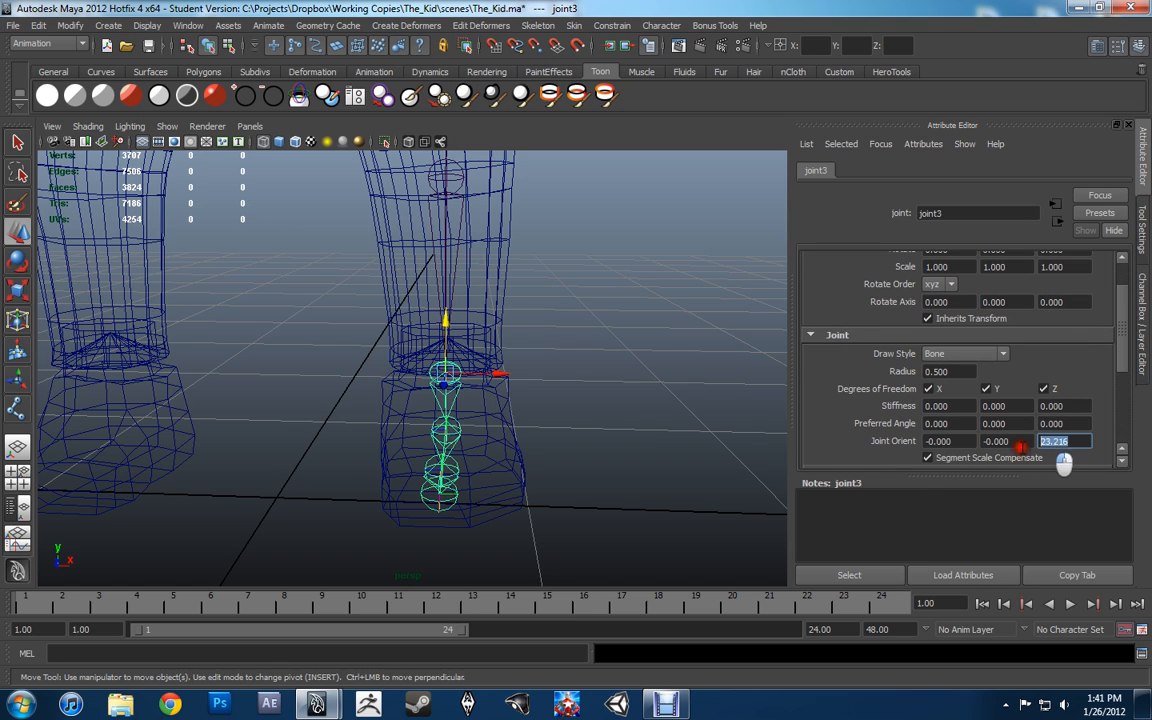
text(0)
key(Return)
Try rotating the left ankle joint about X to -10.445 to straighten the foot chain, and reset its Rotate X to 0.
alt+drag(472, 343, 476, 423)
key(e)
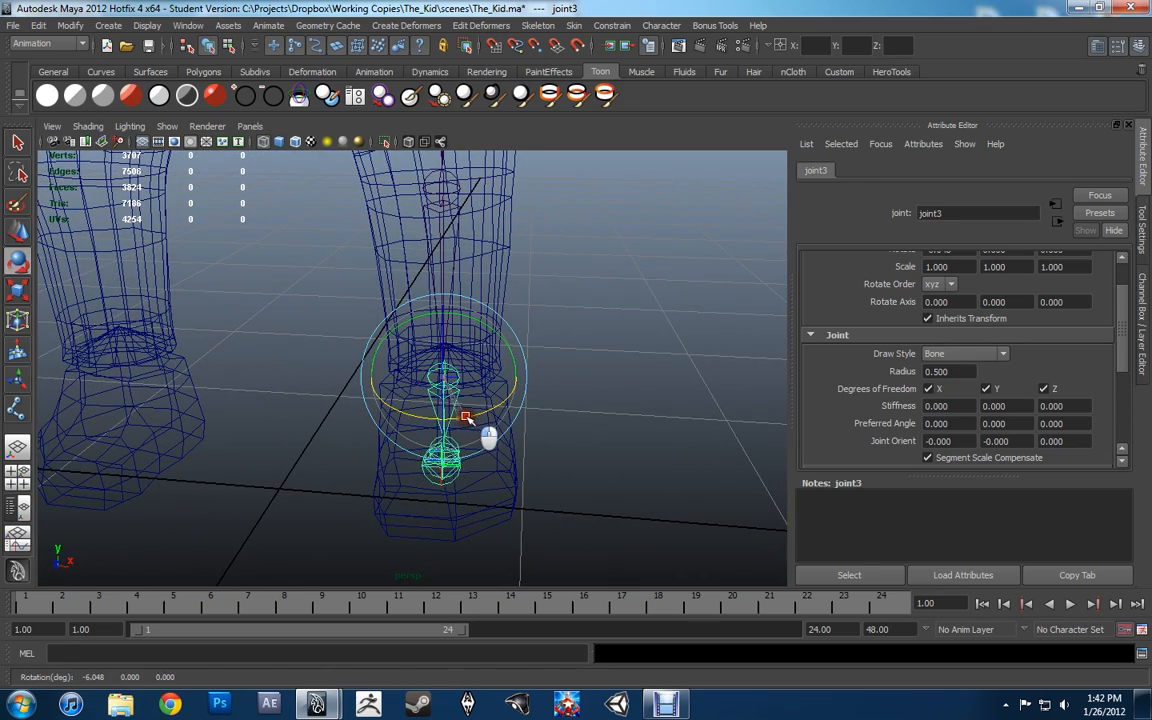
scroll(866, 370, up, 2)
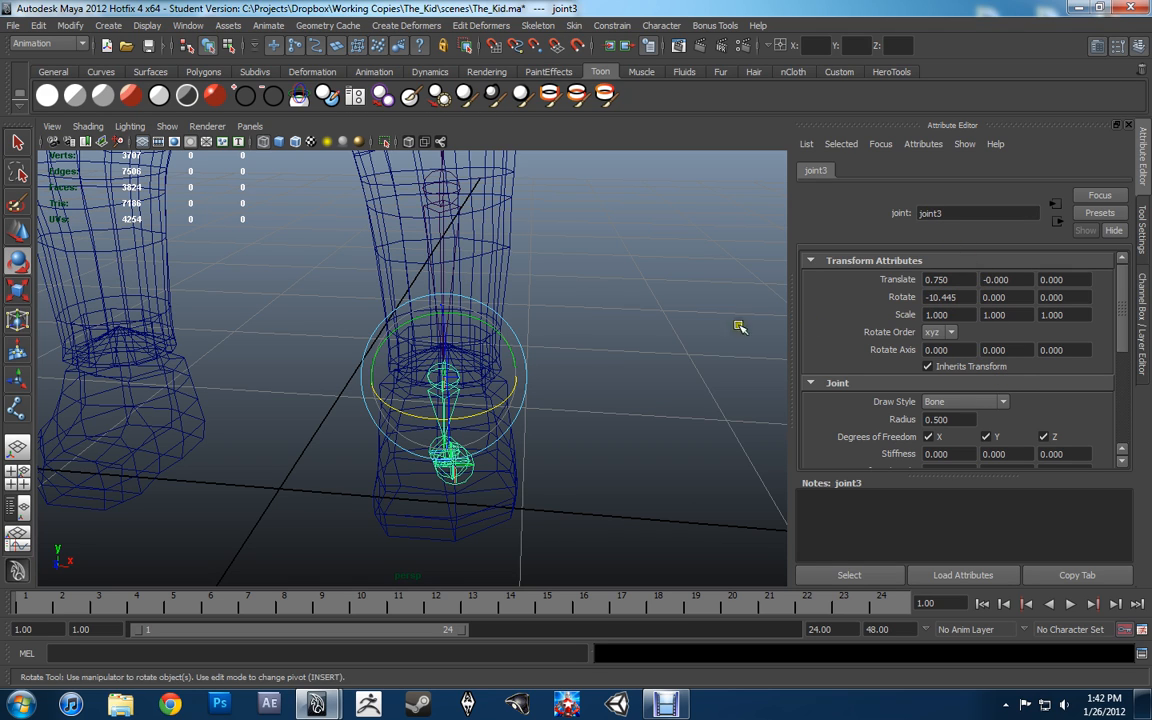
alt+drag(470, 418, 470, 450)
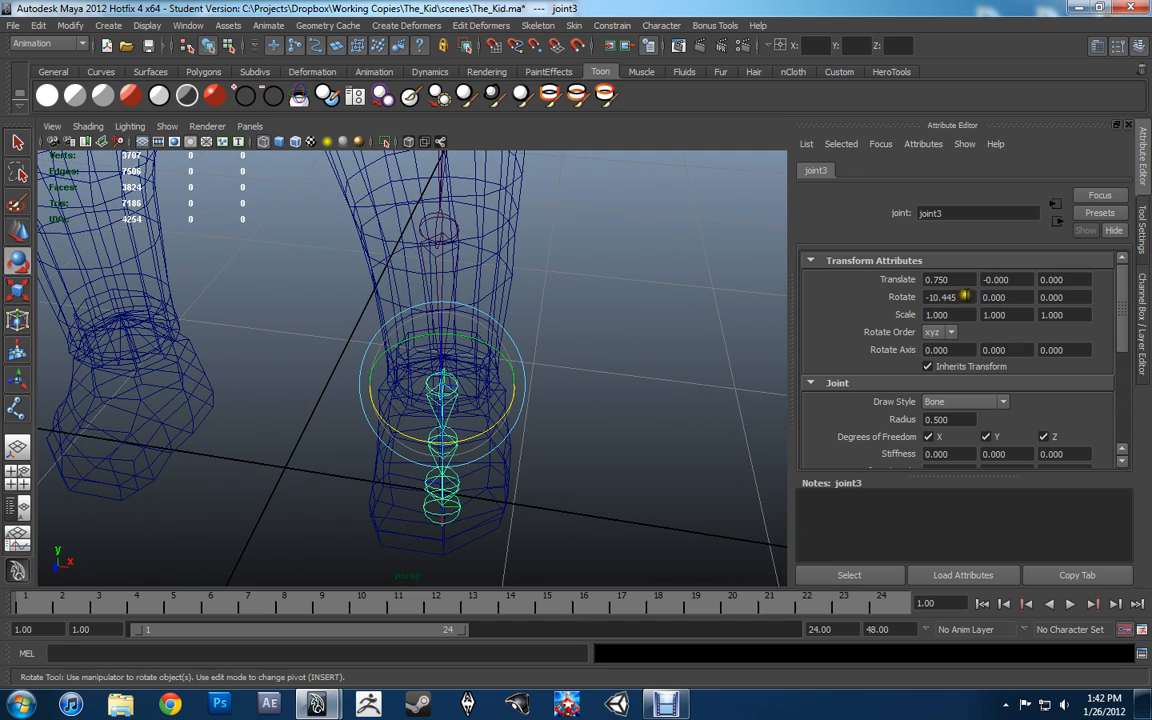
key(ctrl+z)
alt+drag(634, 398, 649, 376)
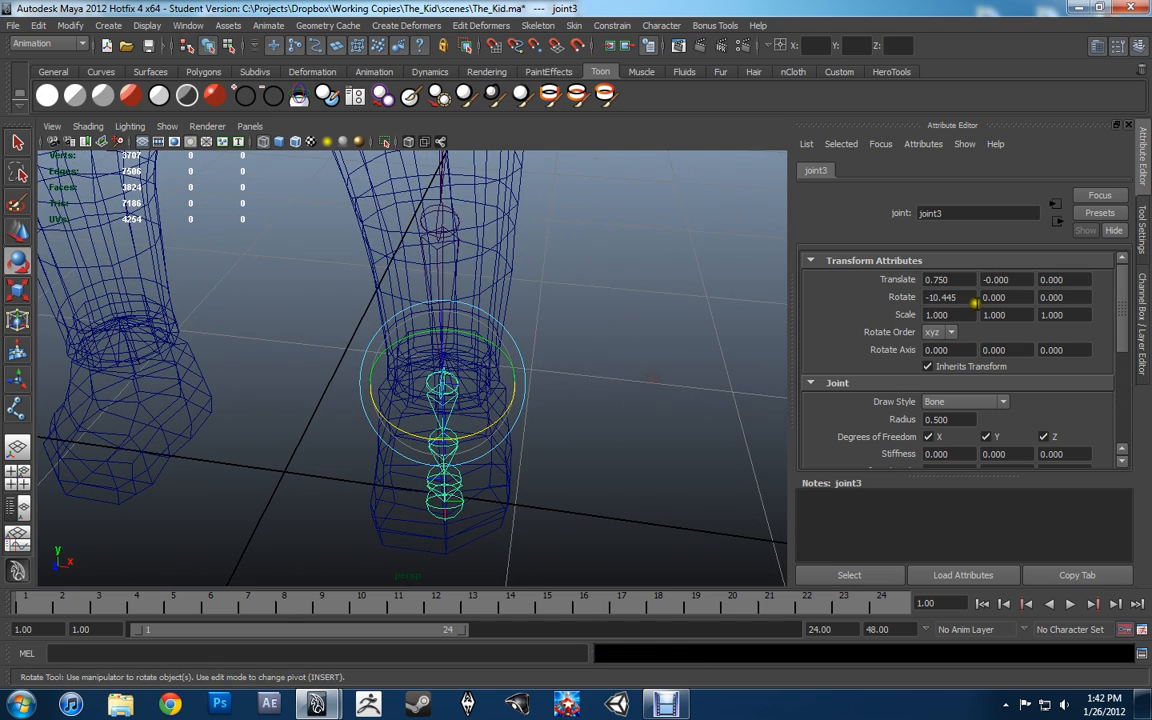
drag(971, 298, 843, 300)
text(0)
key(Return)
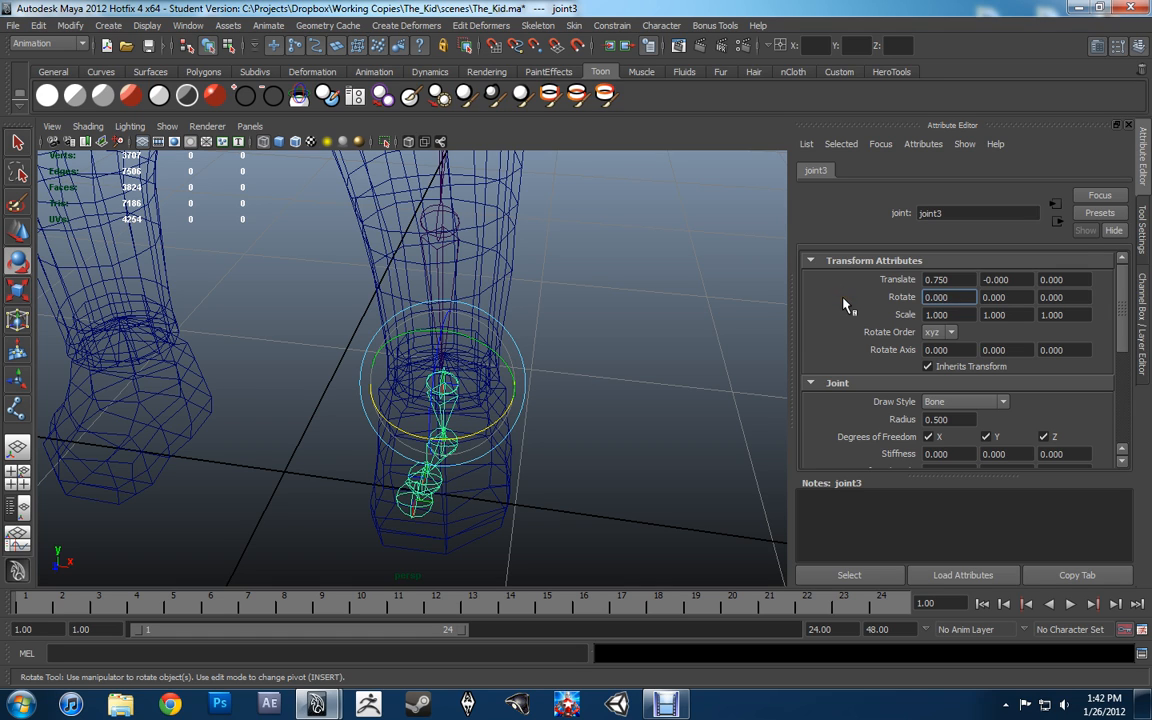
Set the left ankle joint's Joint Orient X to -10.5 so the foot chain points straight along the foot.
scroll(843, 303, down, 3)
drag(945, 393, 836, 400)
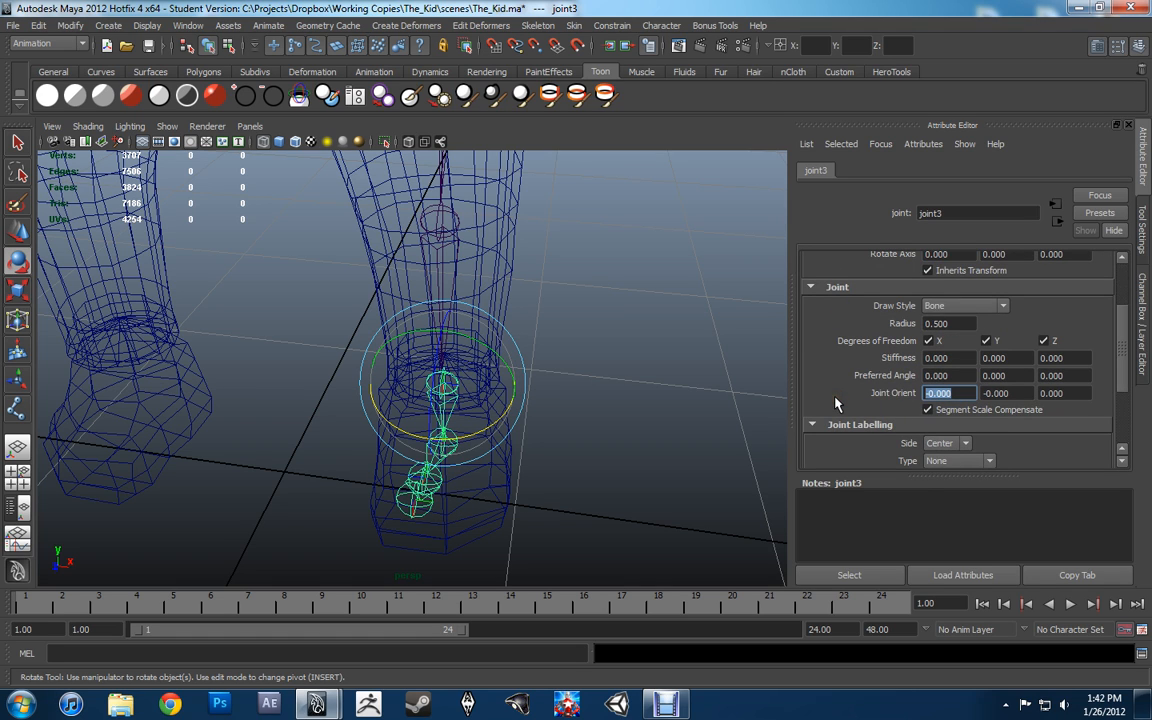
text(10.85)
key(BackSpace)
key(BackSpace)
text(5)
key(Return)
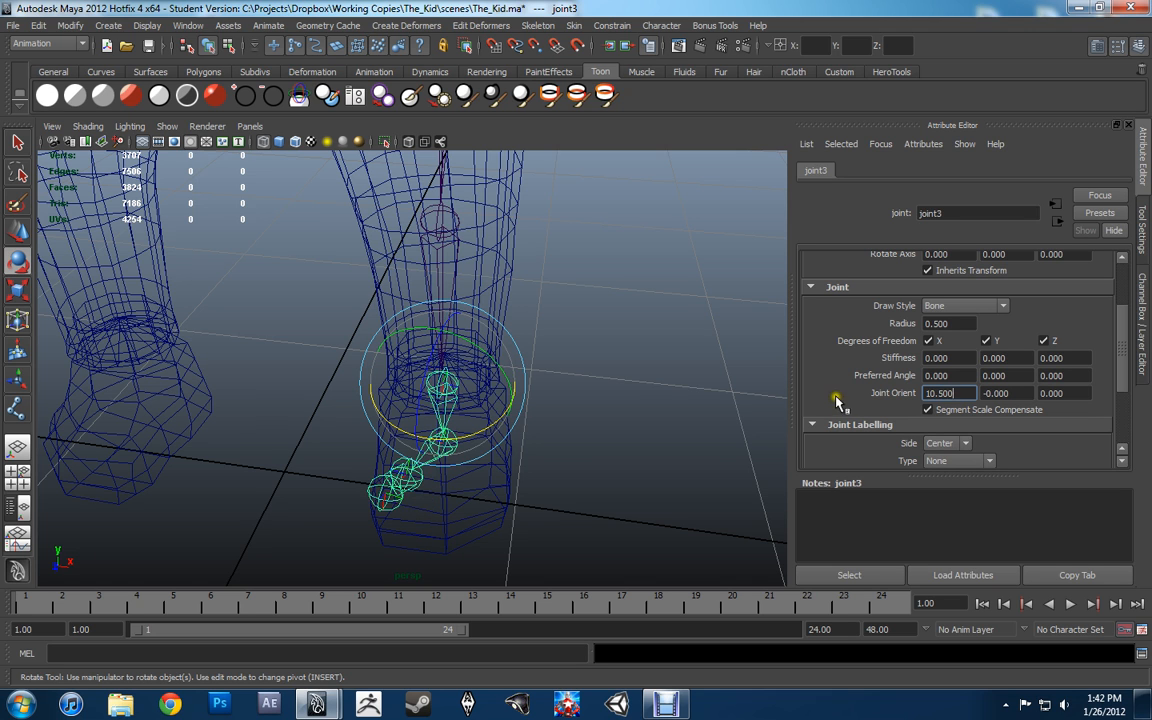
alt+drag(607, 399, 710, 408)
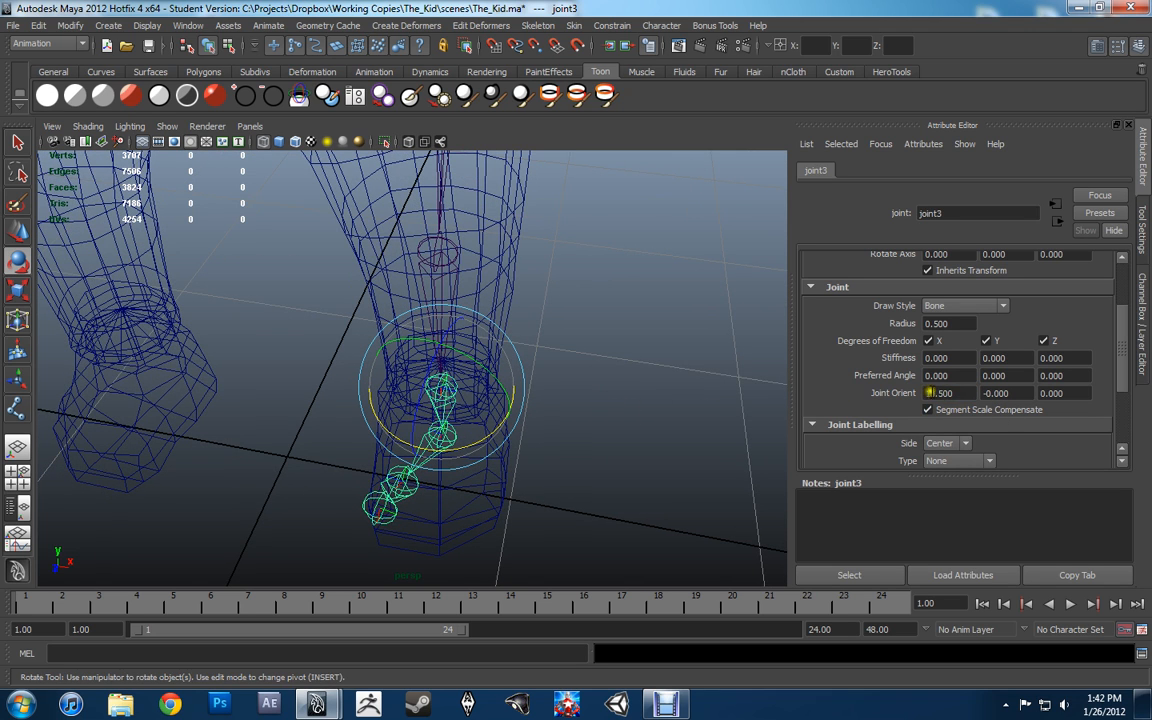
text(-)
key(Return)
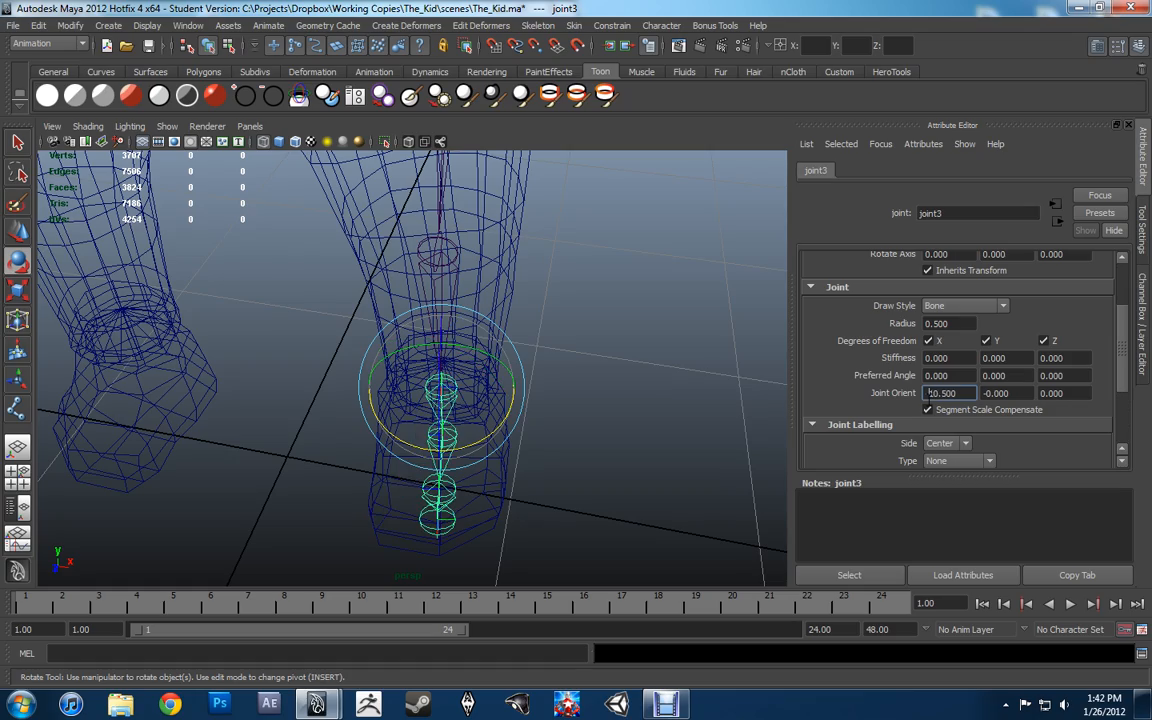
Level the foot chain by setting the left ankle joint's Joint Orient Z to 25 instead of keeping a trial rotation.
alt+drag(497, 413, 465, 372)
scroll(898, 374, up, 2)
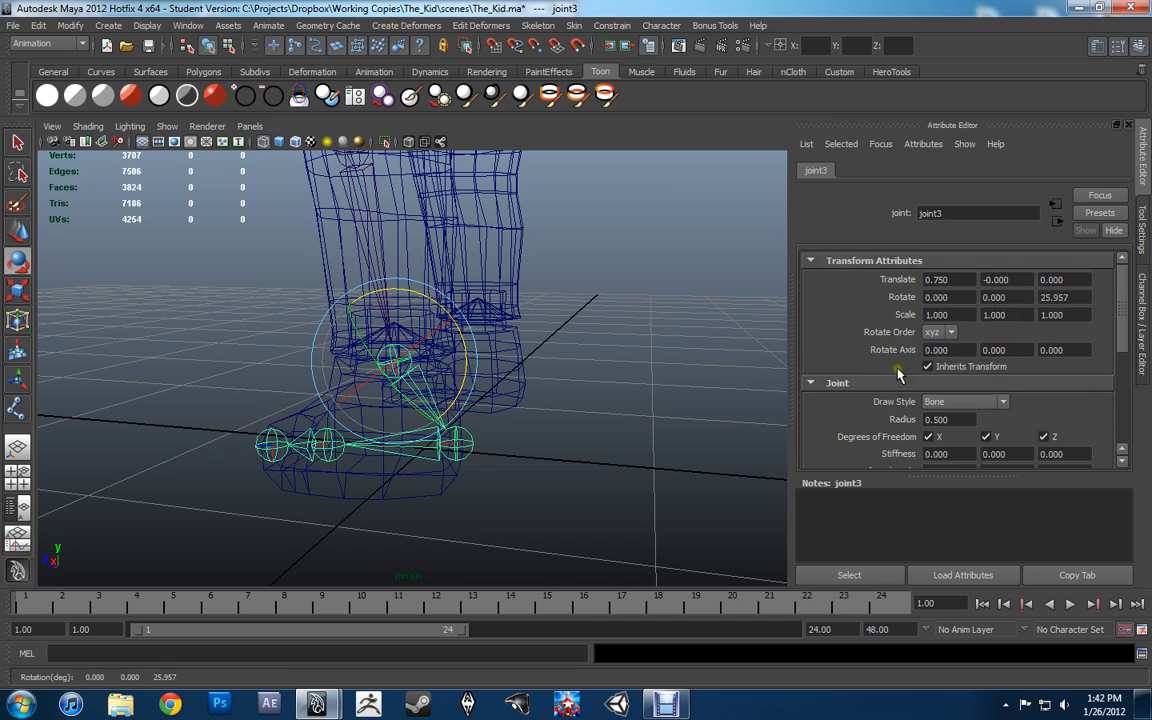
key(ctrl+z)
scroll(1010, 350, down, 4)
double_click(1036, 346)
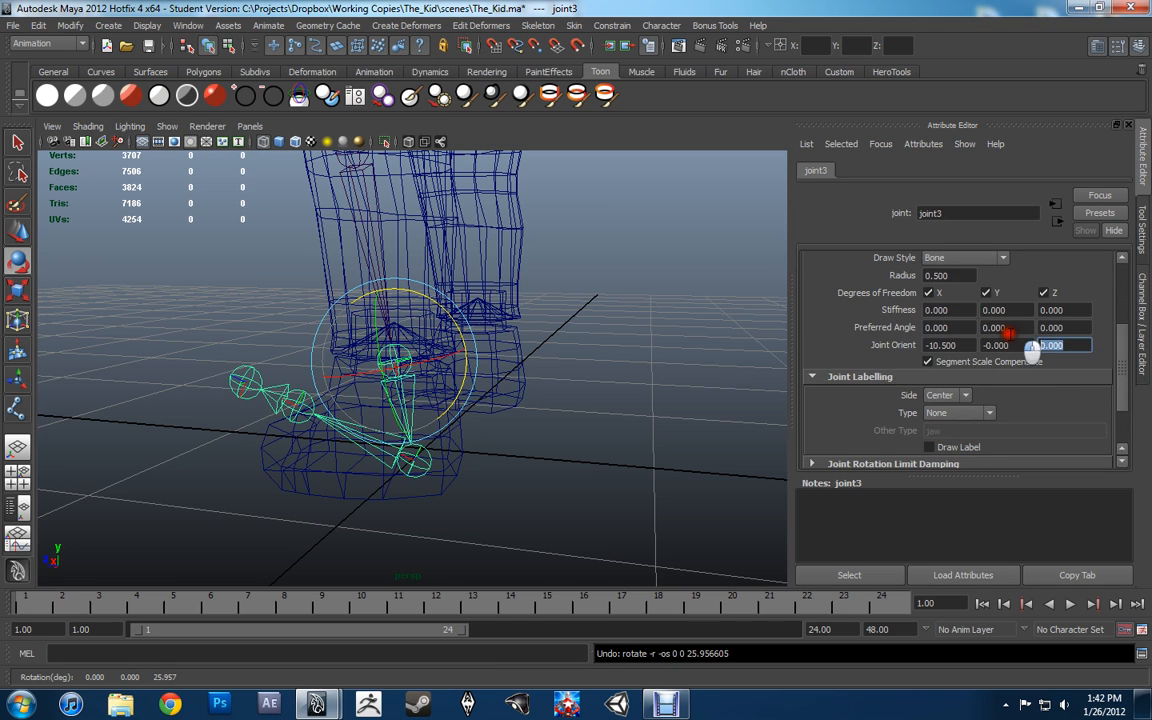
text(25)
key(Return)
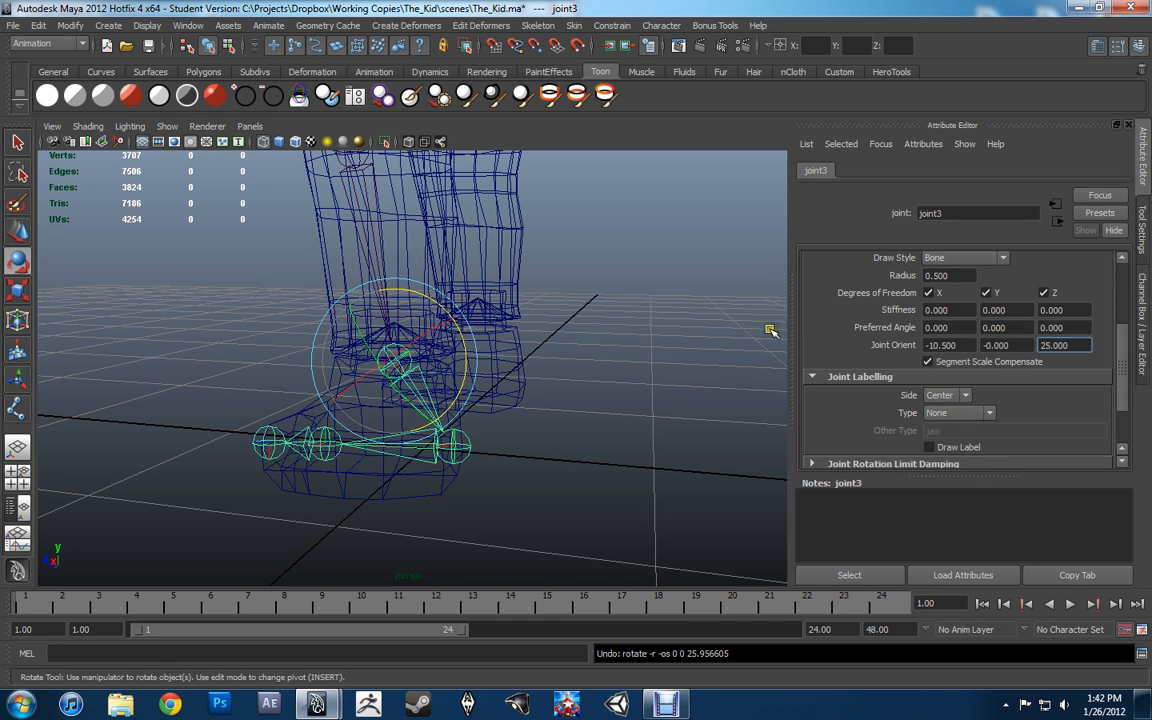
Set the left heel joint's Joint Orient to 0 on X, Y and Z, working in the side view.
alt+drag(385, 392, 544, 380)
click(536, 381)
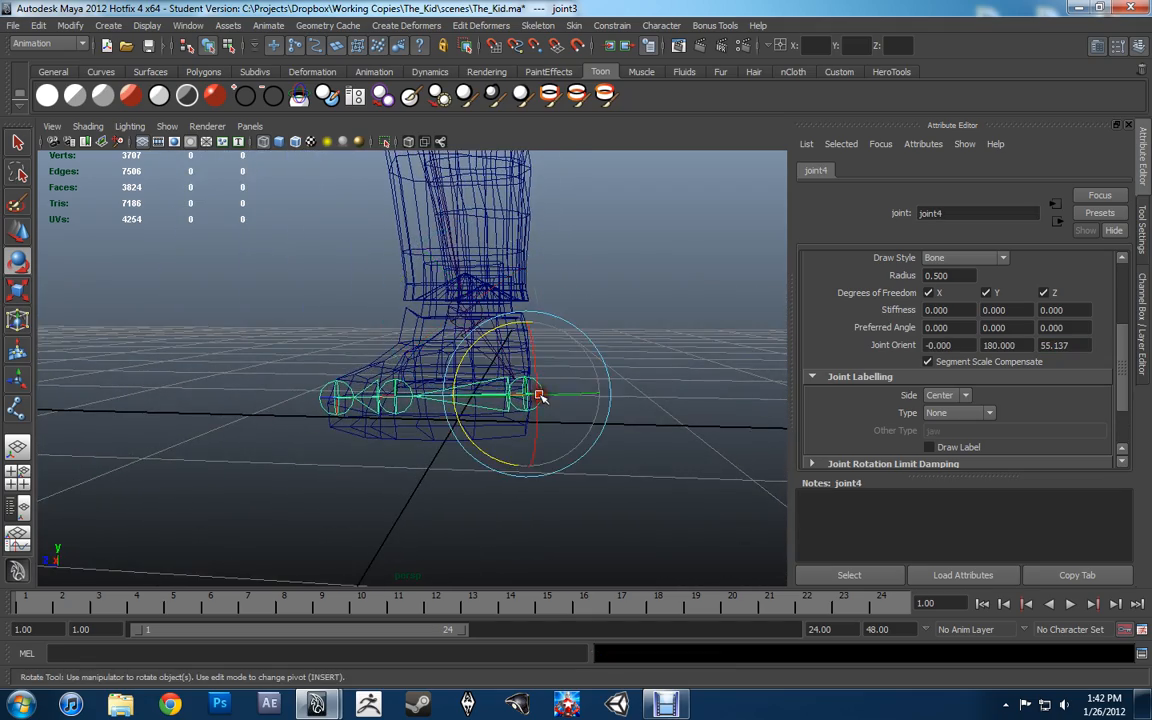
key(space)
key(space)
alt+middle_drag(504, 514, 540, 460)
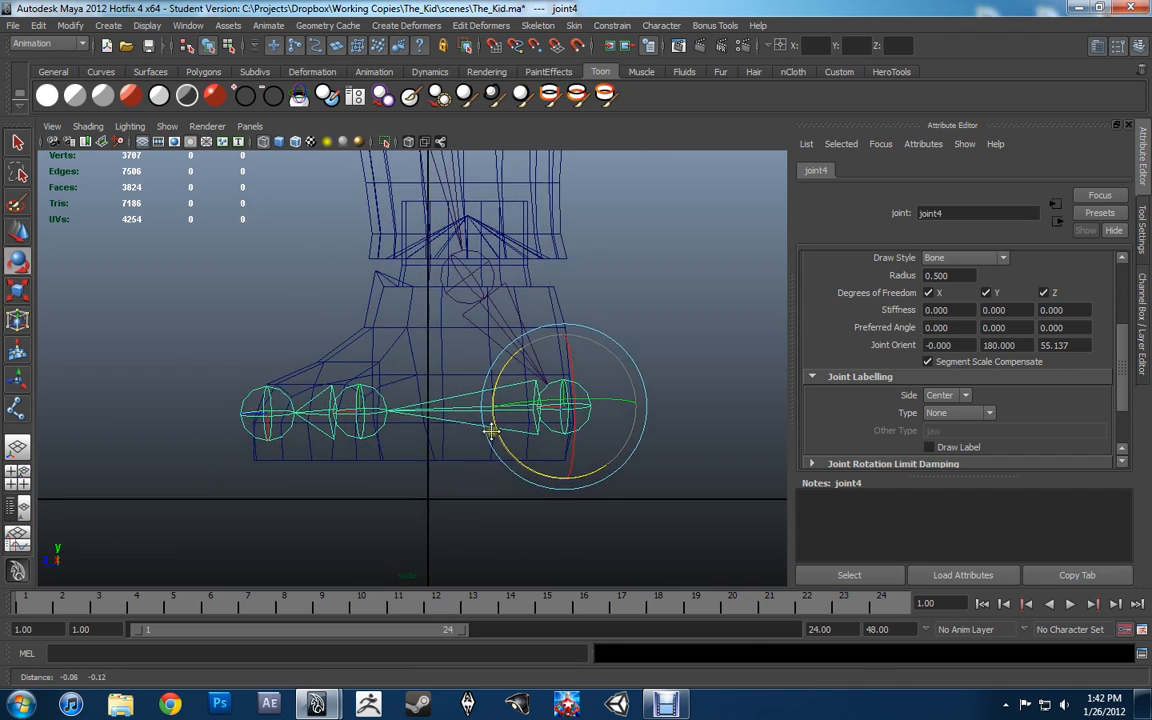
scroll(495, 428, up, 3)
drag(968, 345, 841, 347)
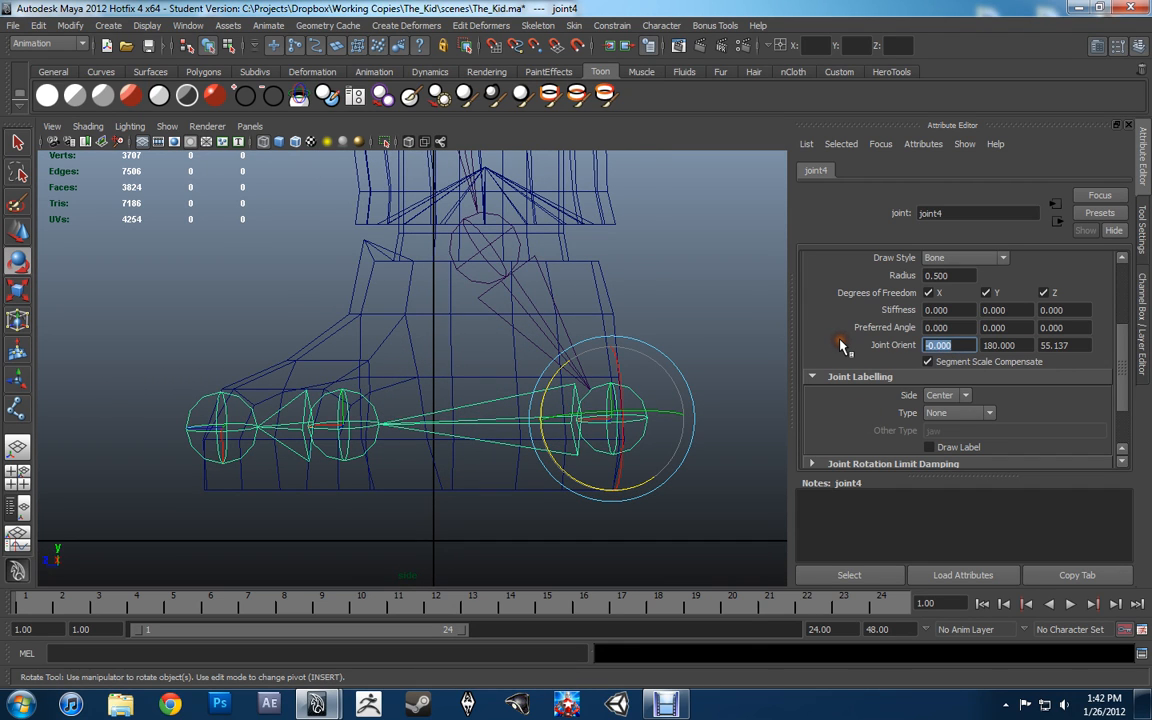
text(0)
key(Tab)
text(0)
key(Tab)
text(0)
key(Return)
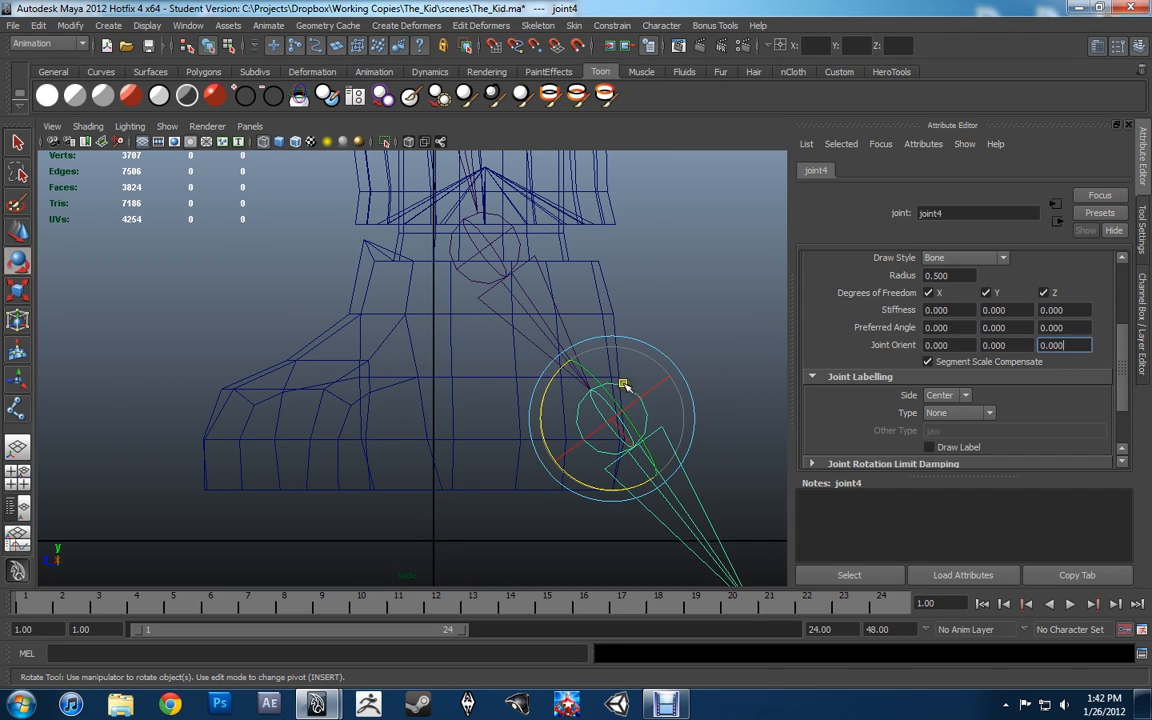
Try moving the left ball joint back toward the foot with grid snapping, and undo the move.
alt+middle_drag(625, 386, 610, 356)
click(523, 284)
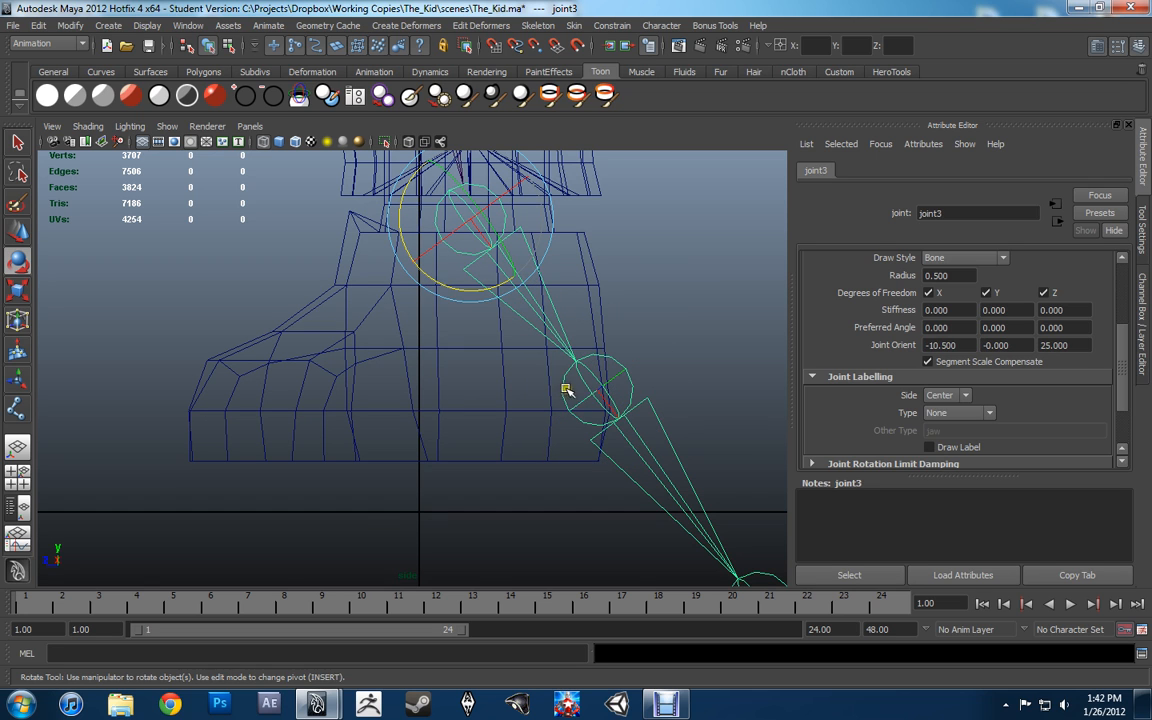
click(593, 418)
click(598, 425)
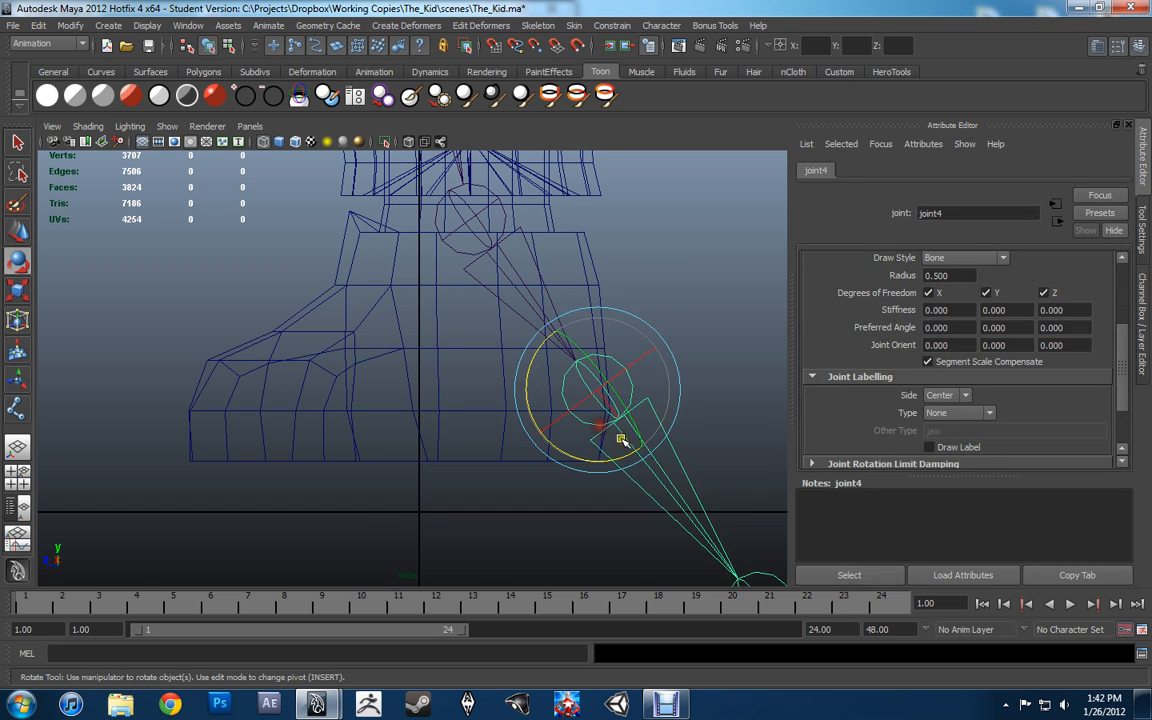
alt+middle_drag(620, 437, 596, 366)
click(717, 527)
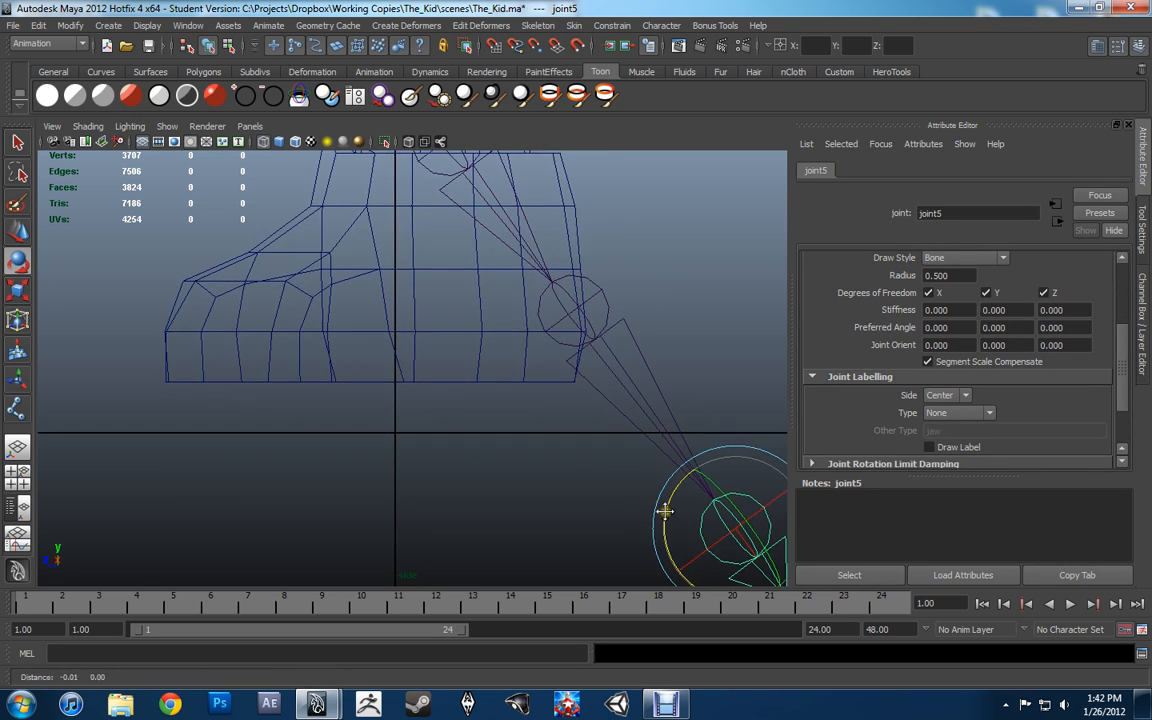
key(w)
key(x)
drag(738, 526, 552, 332)
key(x)
drag(395, 433, 532, 327)
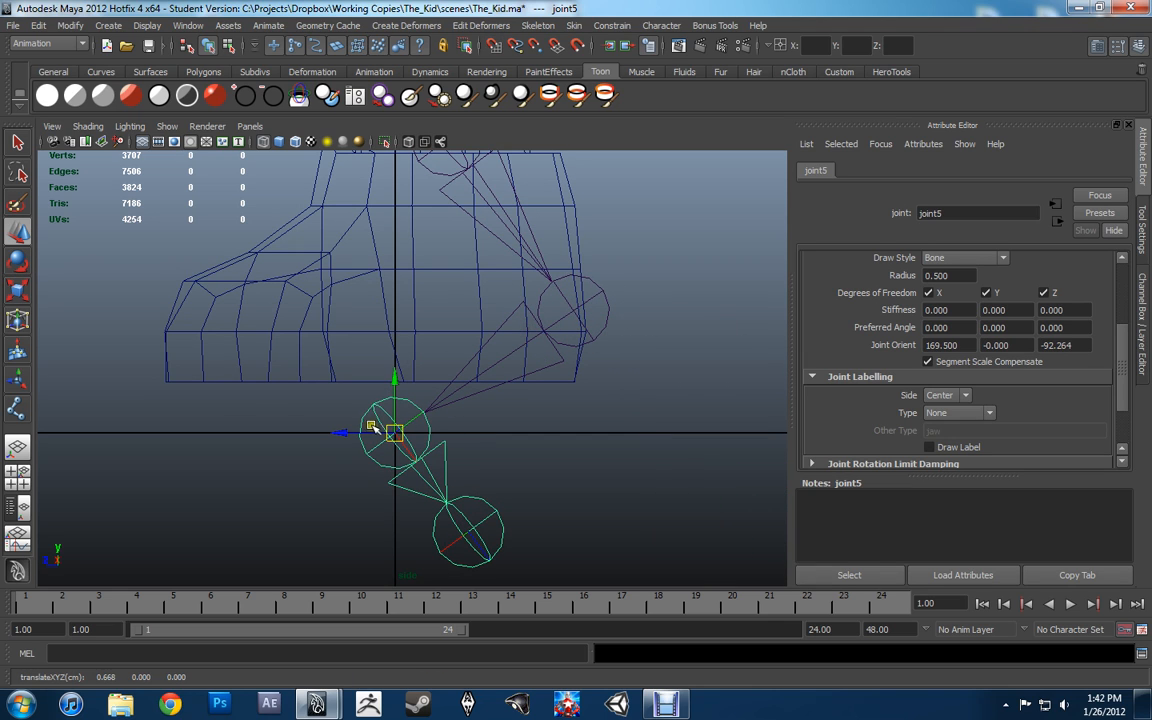
key(ctrl+z)
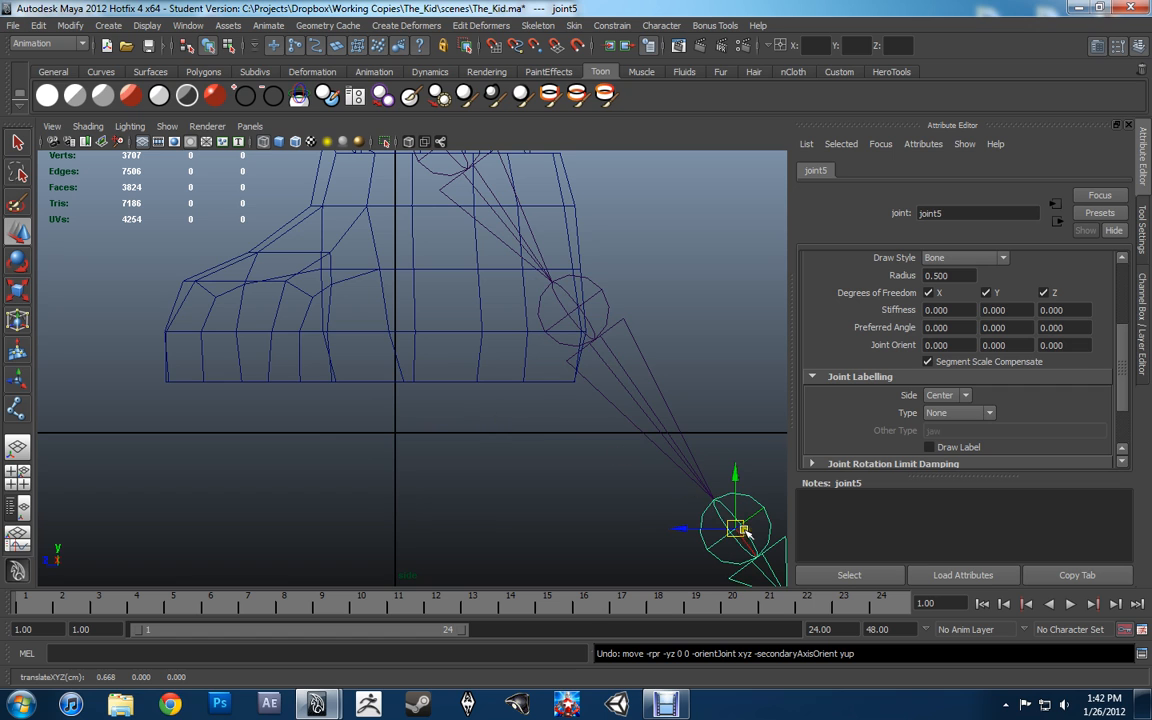
Move the ball joint and toe-tip joint back to the front of the foot, level with the heel at about Y 0.212 cm.
drag(738, 528, 270, 312)
alt+middle_drag(270, 312, 452, 419)
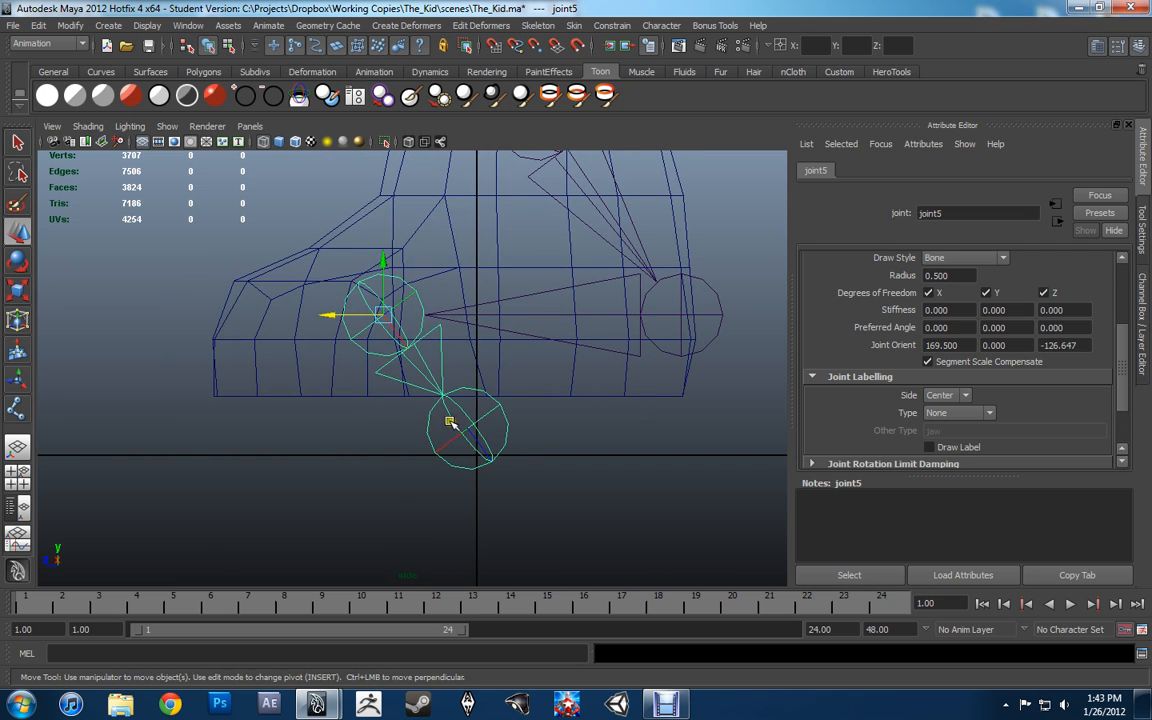
click(465, 435)
drag(465, 430, 370, 332)
alt+middle_drag(370, 332, 443, 362)
drag(424, 344, 283, 322)
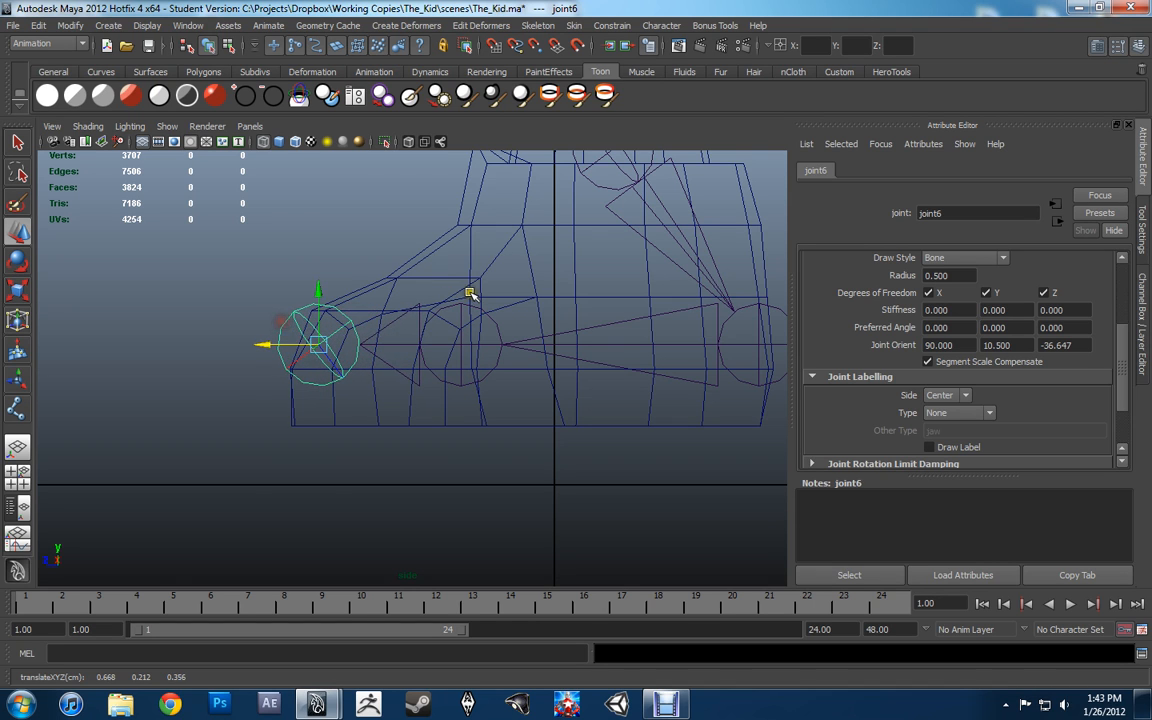
alt+middle_drag(470, 296, 391, 326)
Set the left toe-tip joint's Joint Orient to 0 on X, Y and Z.
click(375, 368)
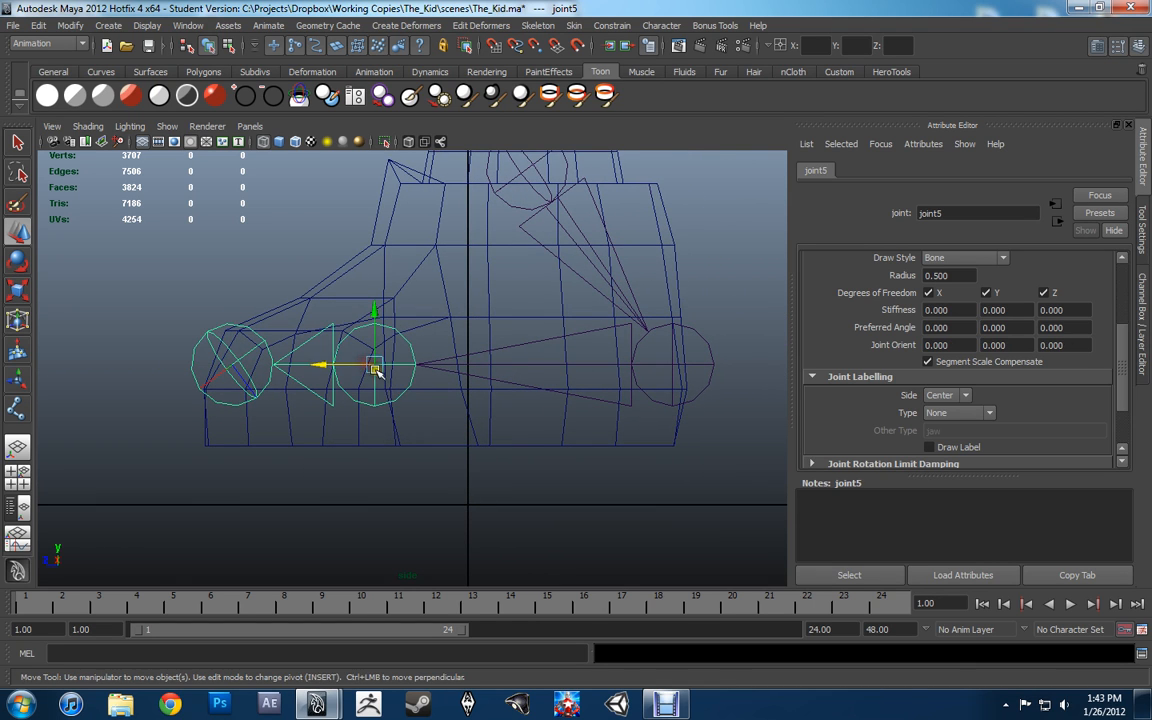
click(240, 360)
drag(967, 345, 889, 335)
text(0)
key(Tab)
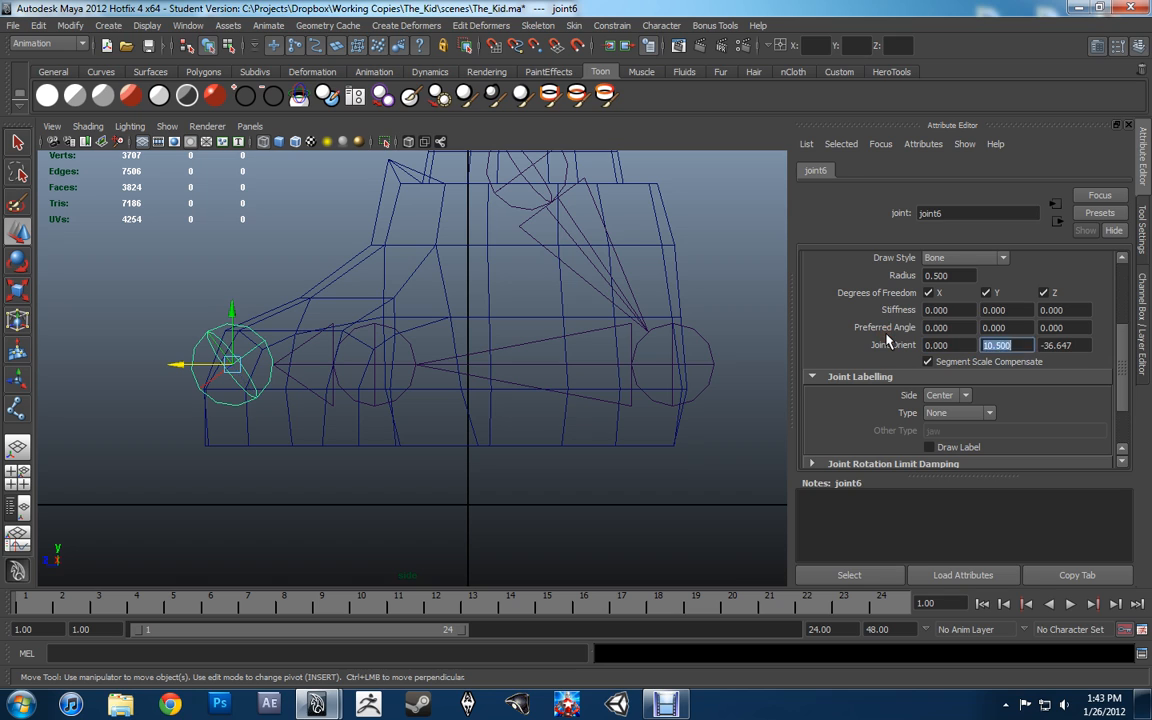
text(0)
key(Tab)
text(0)
key(Return)
Examine the left foot joints' alignment in the perspective view, along with the Joint Orient values of the ball and ankle joints.
click(386, 378)
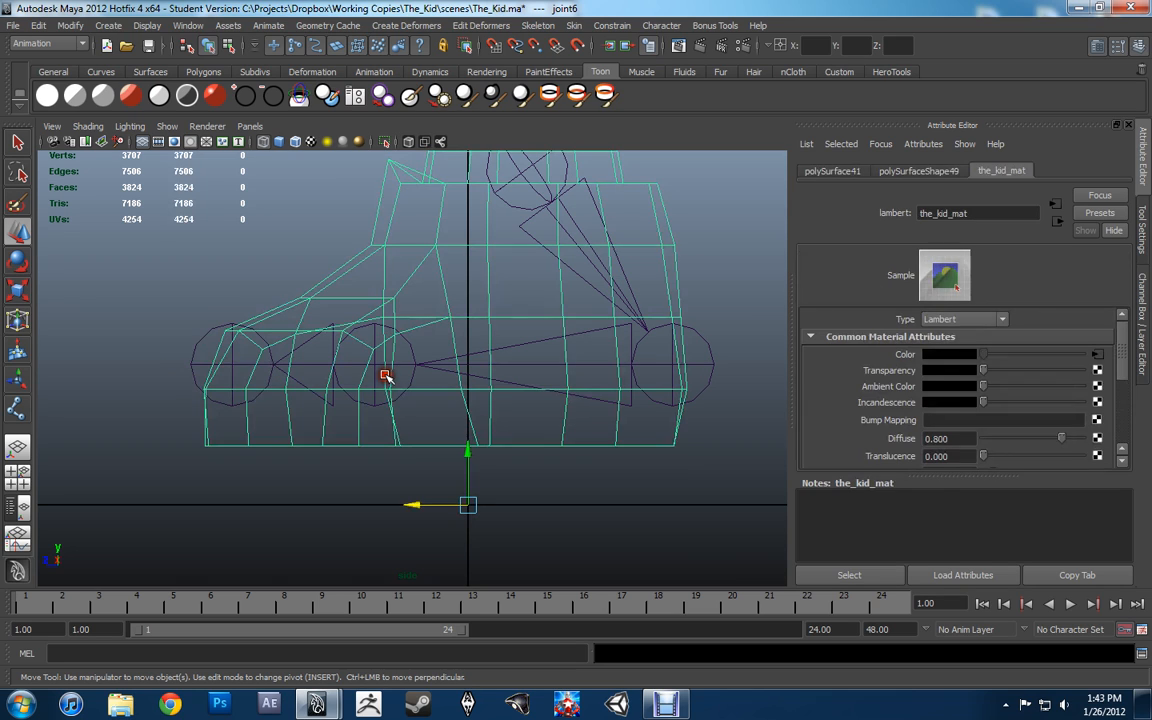
click(375, 375)
key(space)
key(space)
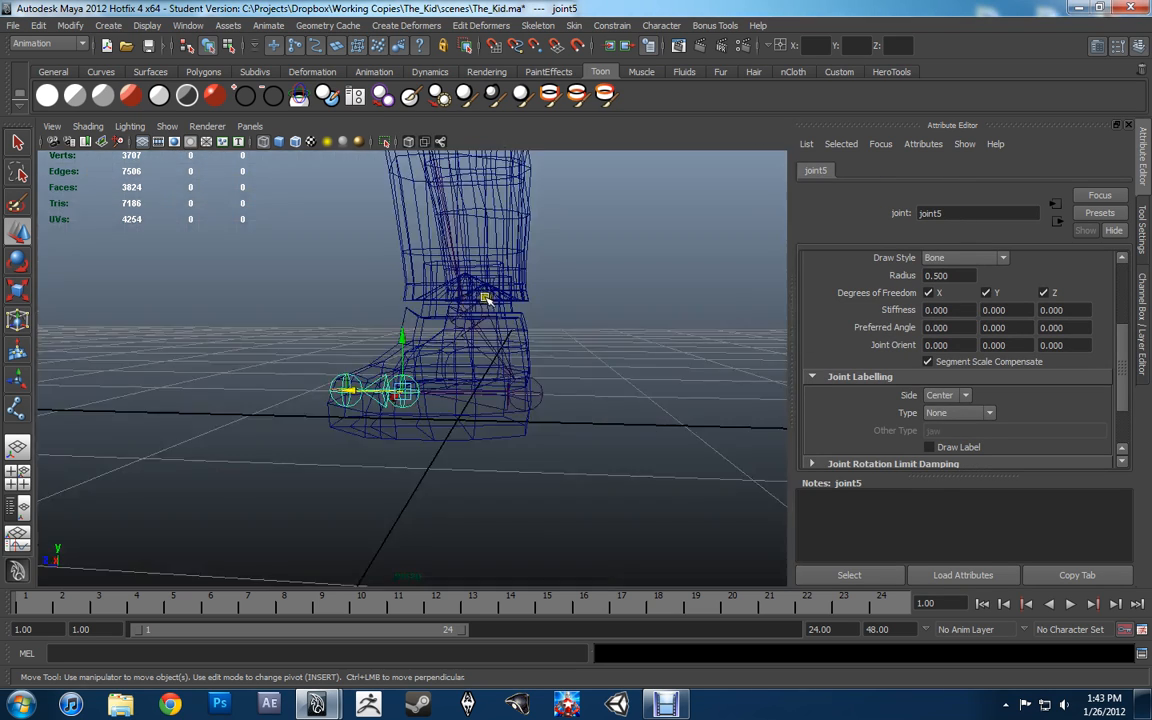
alt+drag(483, 296, 619, 360)
alt+middle_drag(556, 317, 504, 327)
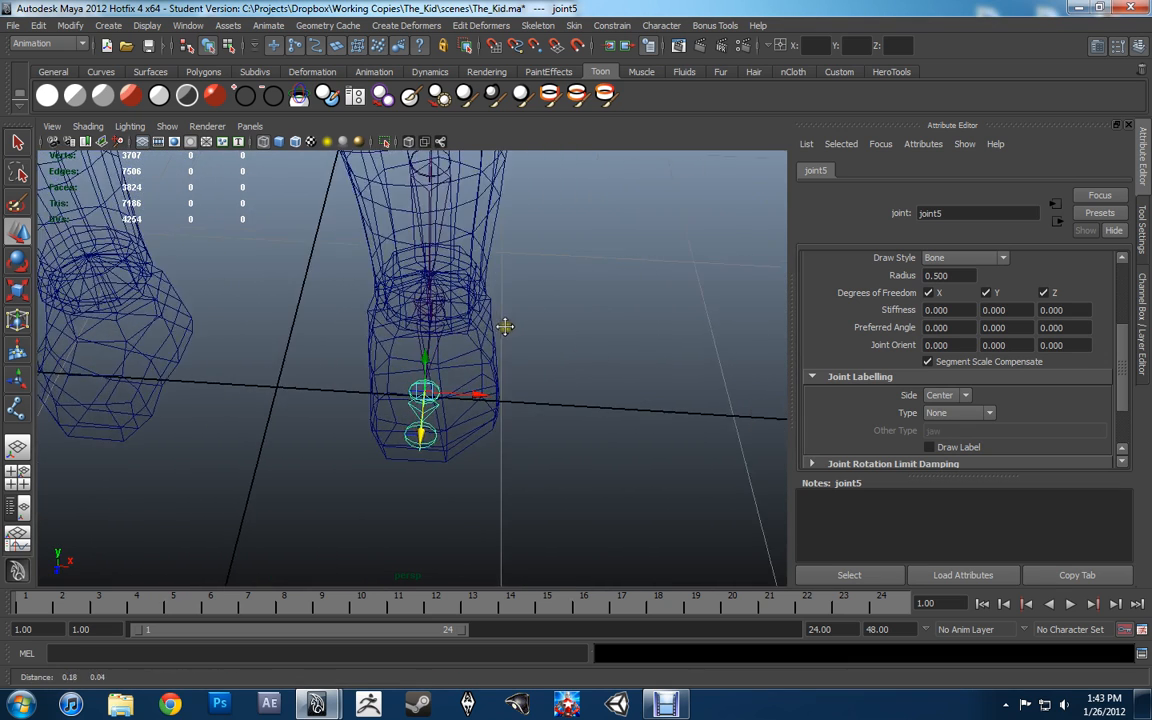
scroll(500, 325, up, 5)
click(420, 254)
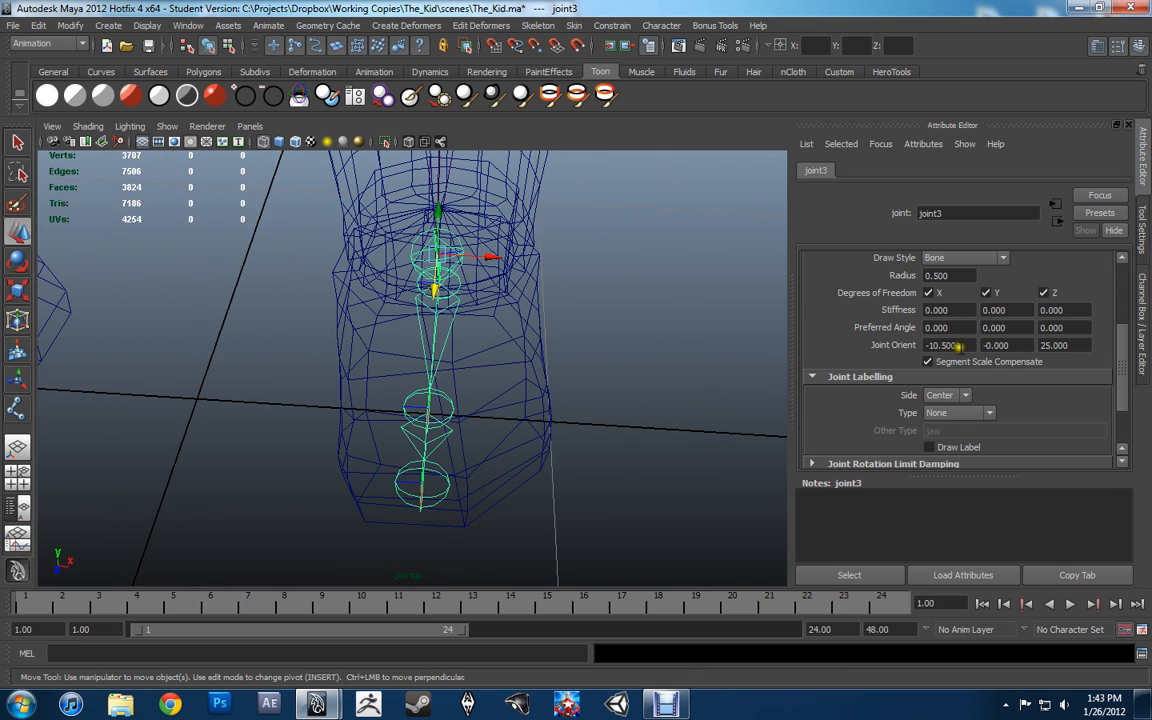
drag(957, 345, 822, 346)
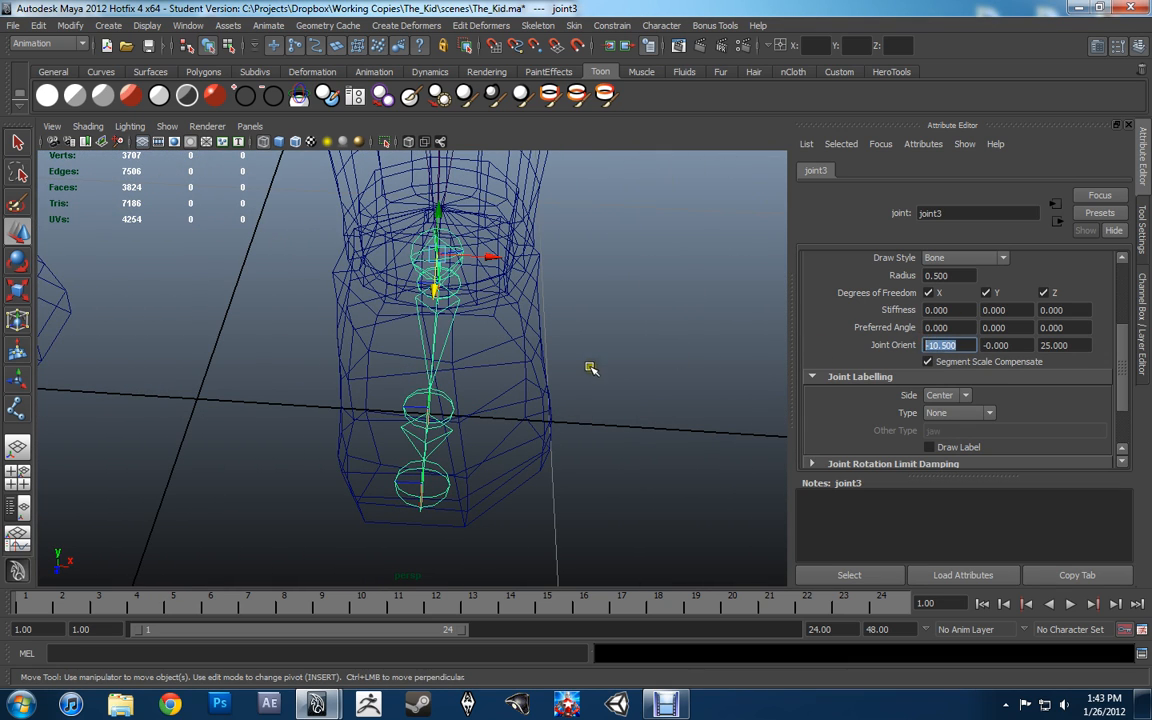
alt+drag(590, 367, 609, 352)
click(609, 352)
Undo the recent moves and Joint Orient changes on the left ankle, heel, ball and toe-tip joints.
key(ctrl+z)
key(ctrl+z)
key(ctrl+z)
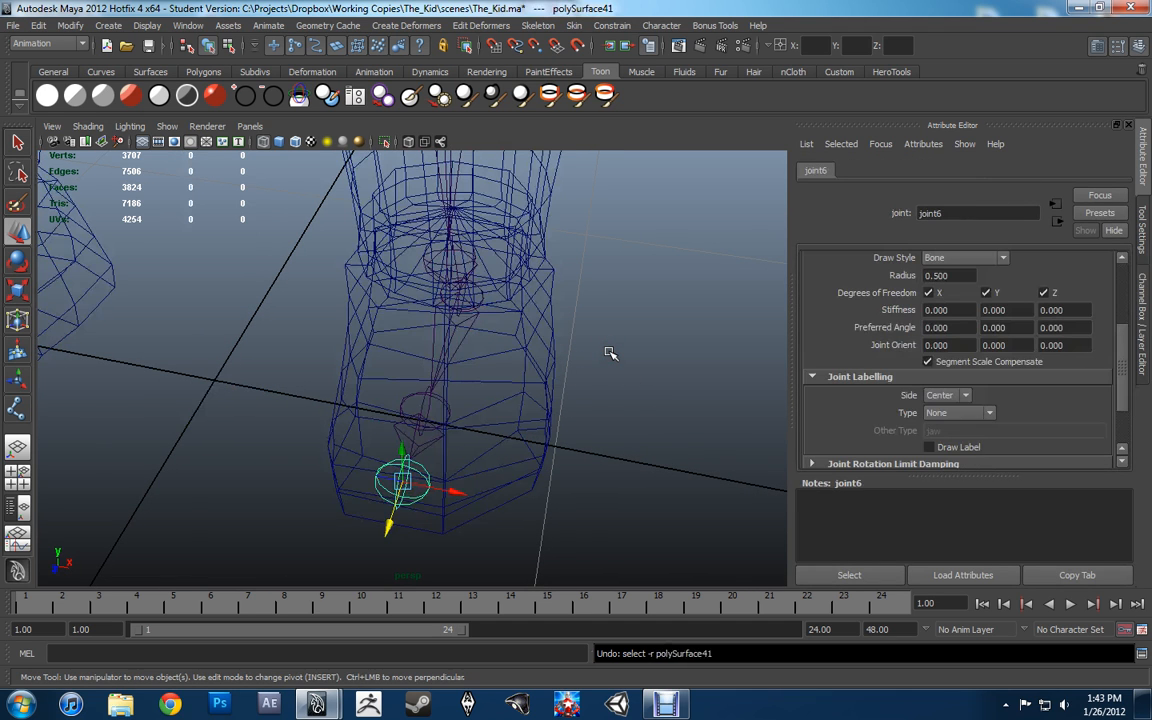
key(ctrl+z)
key(ctrl+z)
key(ctrl+z)
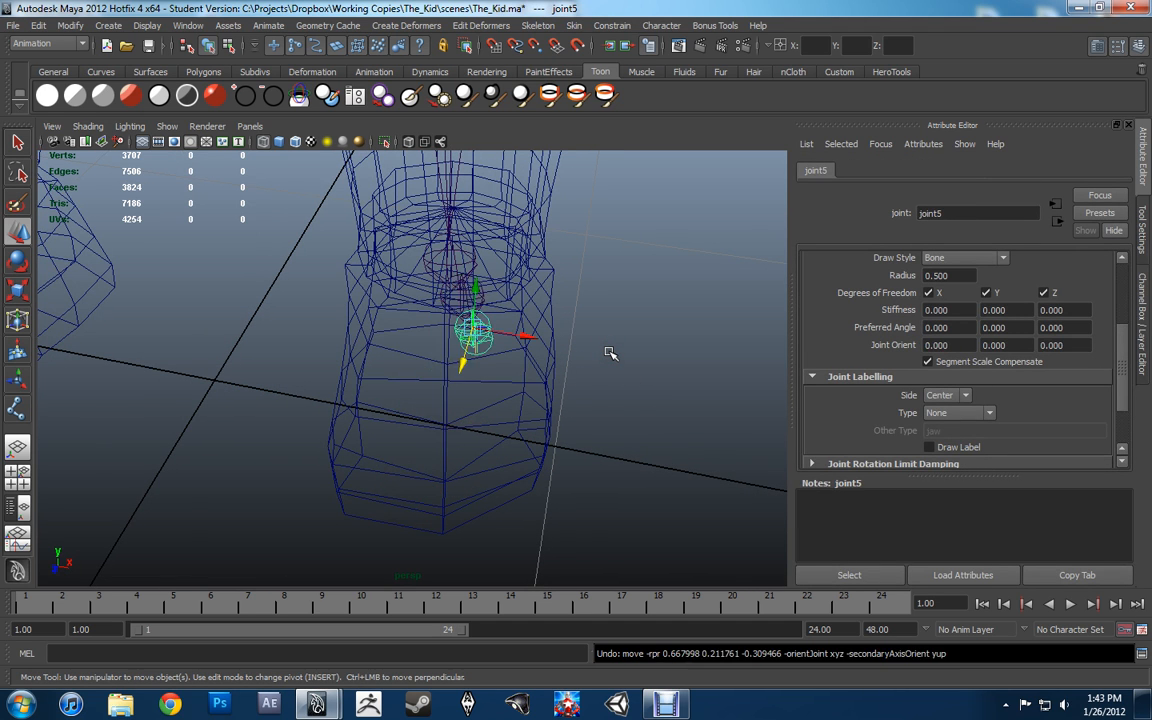
key(ctrl+z)
key(ctrl+z)
key(ctrl+z)
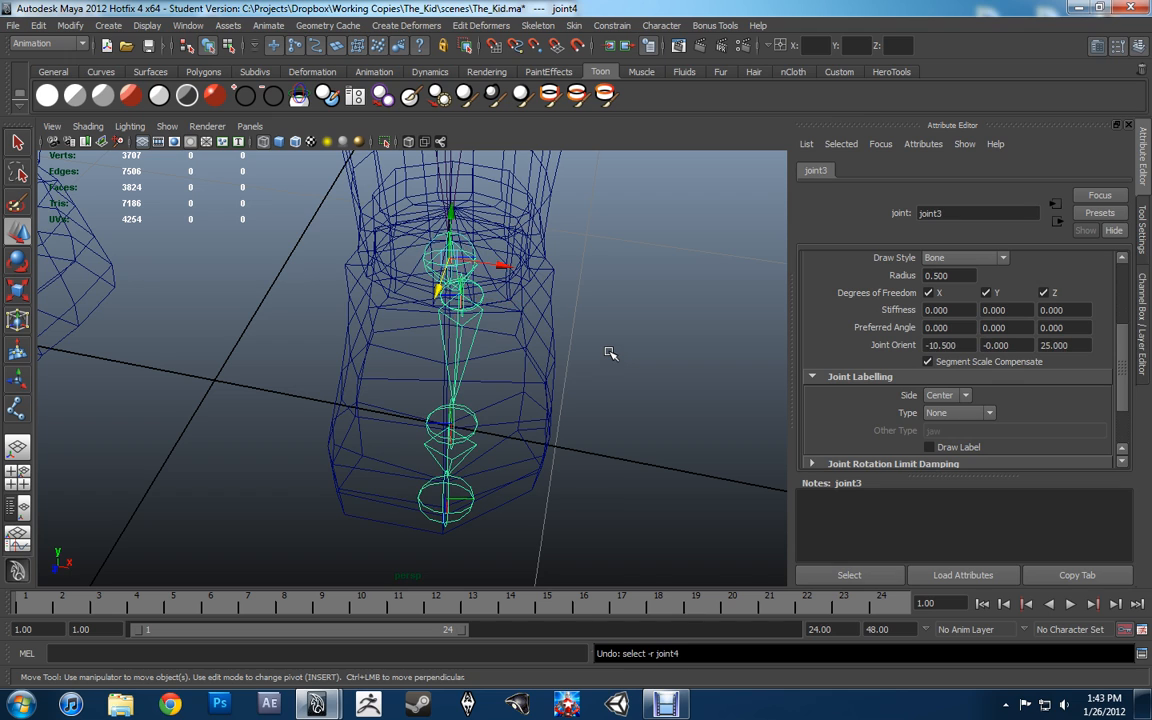
key(ctrl+z)
key(ctrl+z)
key(ctrl+z)
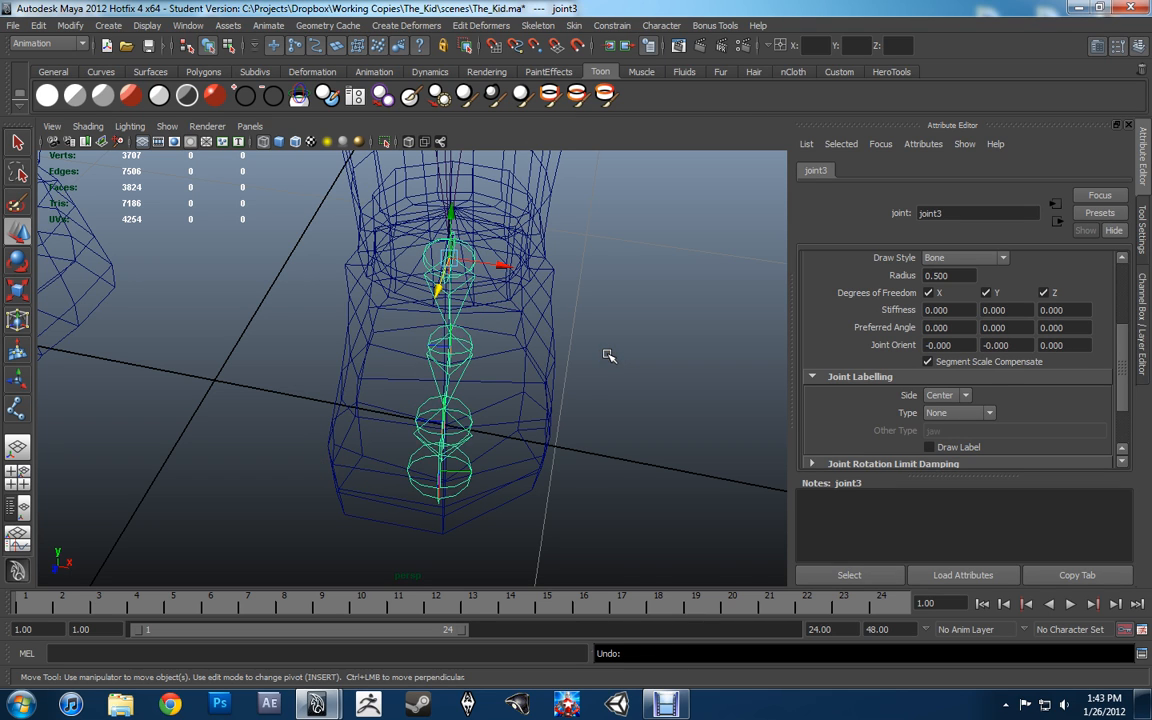
key(ctrl+z)
key(ctrl+z)
key(ctrl+z)
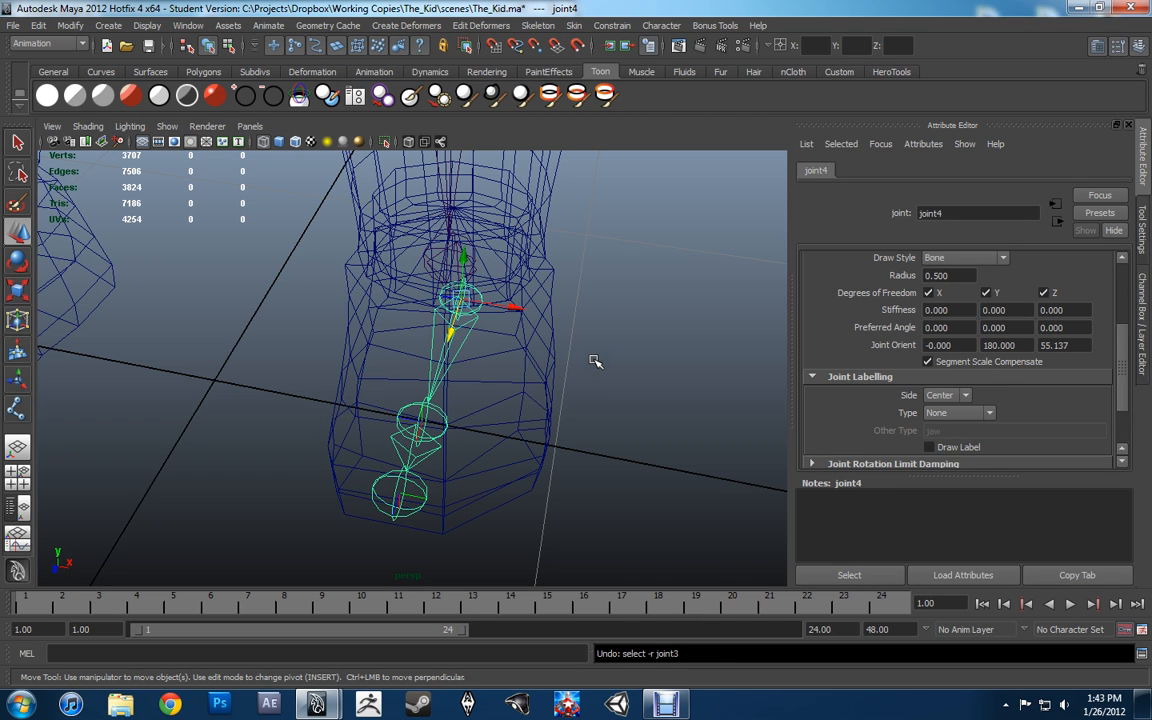
Try rotating the left heel joint about 9 degrees on Y to straighten the foot chain, and undo the rotation.
mouse_move(590, 363)
alt+mouse_down()
mouse_move(597, 391)
mouse_move(578, 365)
alt+mouse_up()
key(e)
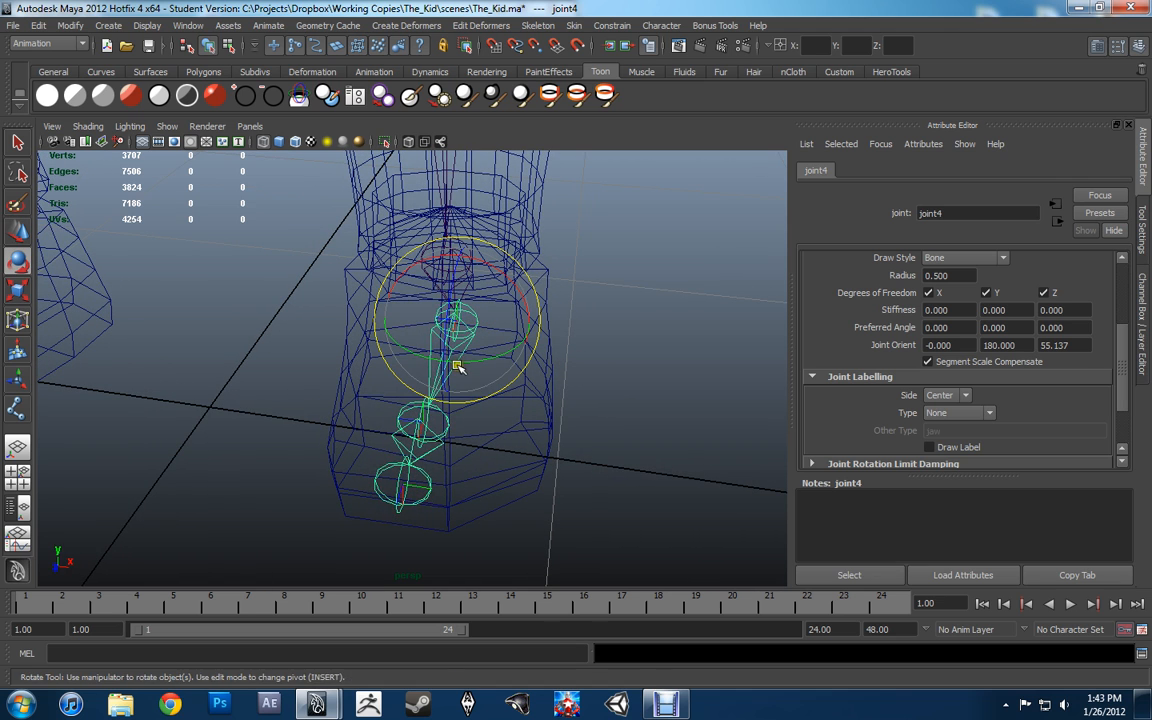
drag(460, 362, 471, 362)
scroll(947, 386, up, 3)
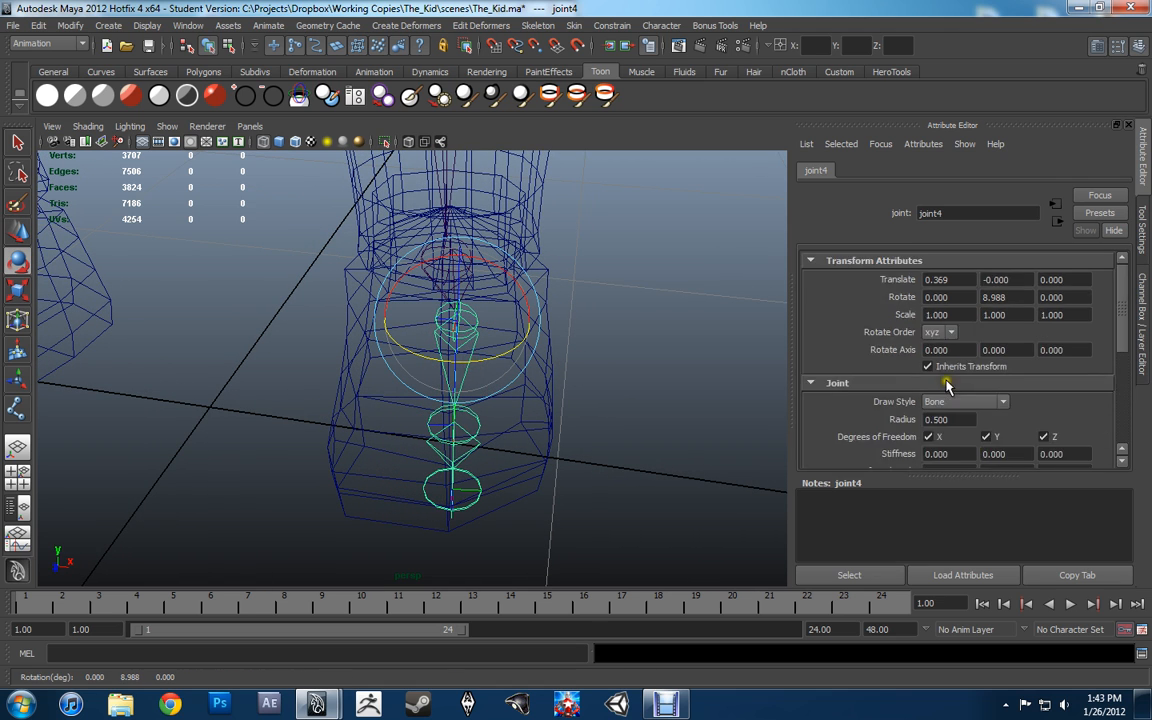
scroll(947, 386, down, 2)
key(ctrl+z)
scroll(955, 380, down, 2)
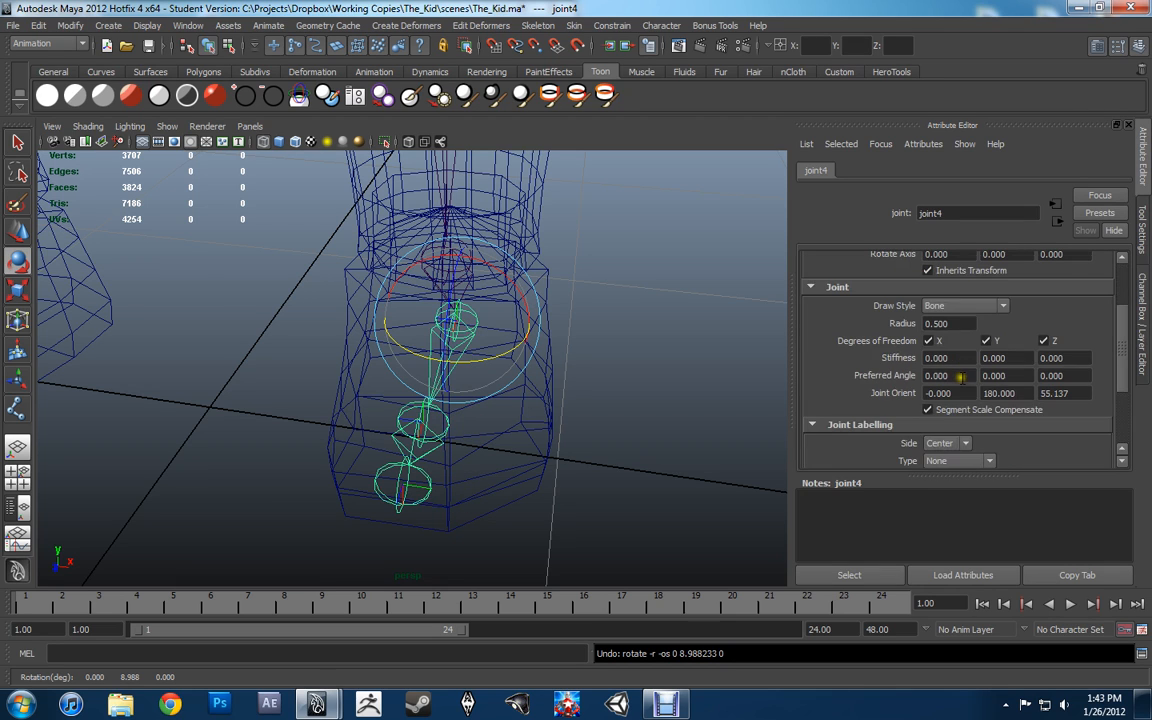
Set the left heel joint's Joint Orient Y to 188 and deselect the chain.
click(988, 393)
text(188)
key(Return)
alt+drag(700, 321, 548, 322)
click(553, 303)
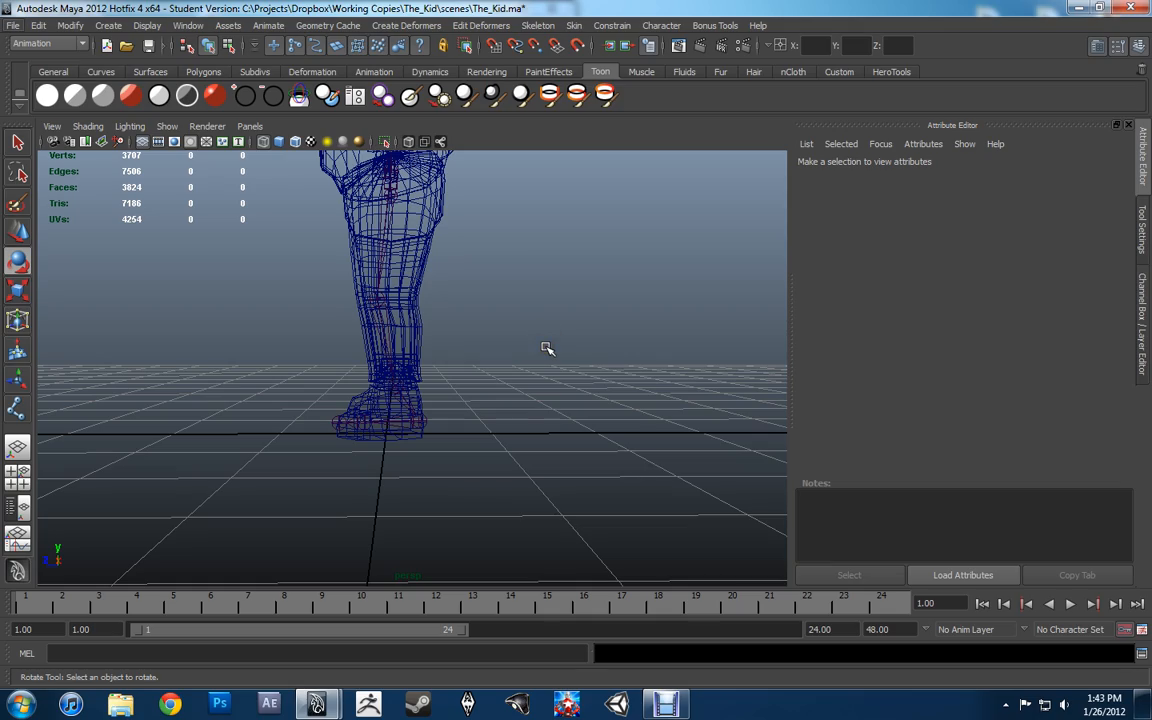
Try renaming the left leg's top joint as left_hip_jnt, undo the rename, and open the joint's name for editing again.
alt+drag(542, 365, 706, 379)
alt+right_drag(661, 376, 556, 354)
alt+middle_drag(556, 354, 590, 486)
alt+drag(560, 395, 478, 412)
alt+middle_drag(478, 412, 480, 190)
click(441, 271)
key(w)
drag(960, 213, 818, 198)
text(left_h)
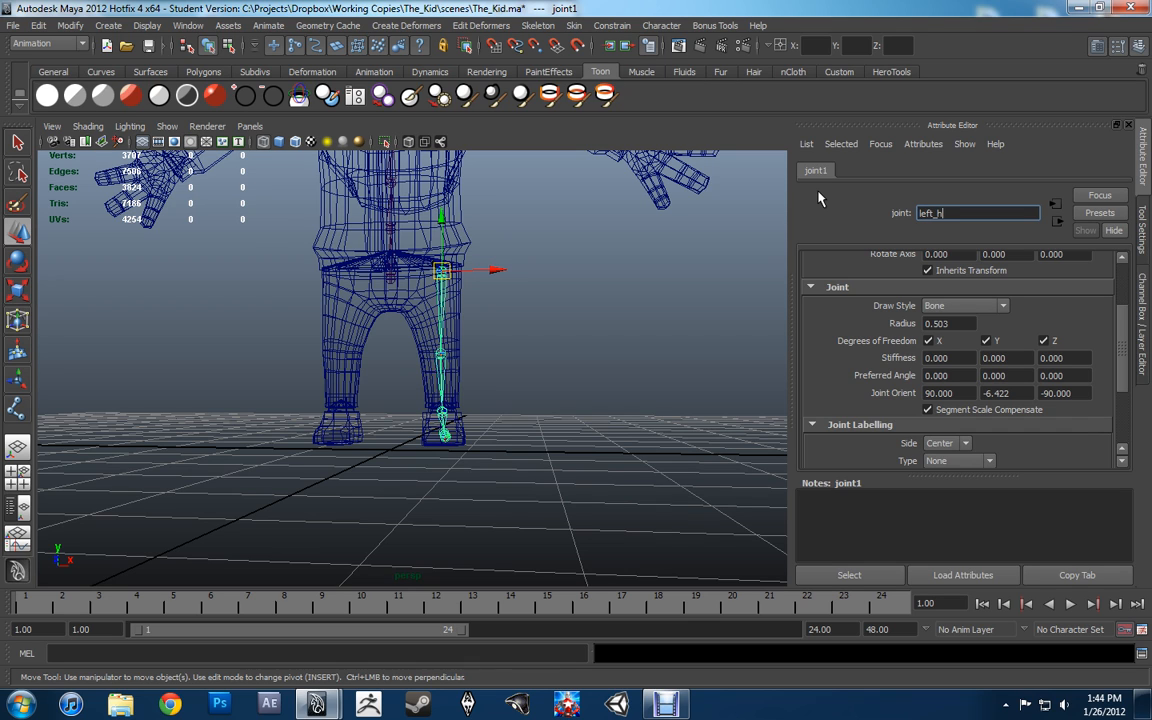
text(ip_jnt)
key(Return)
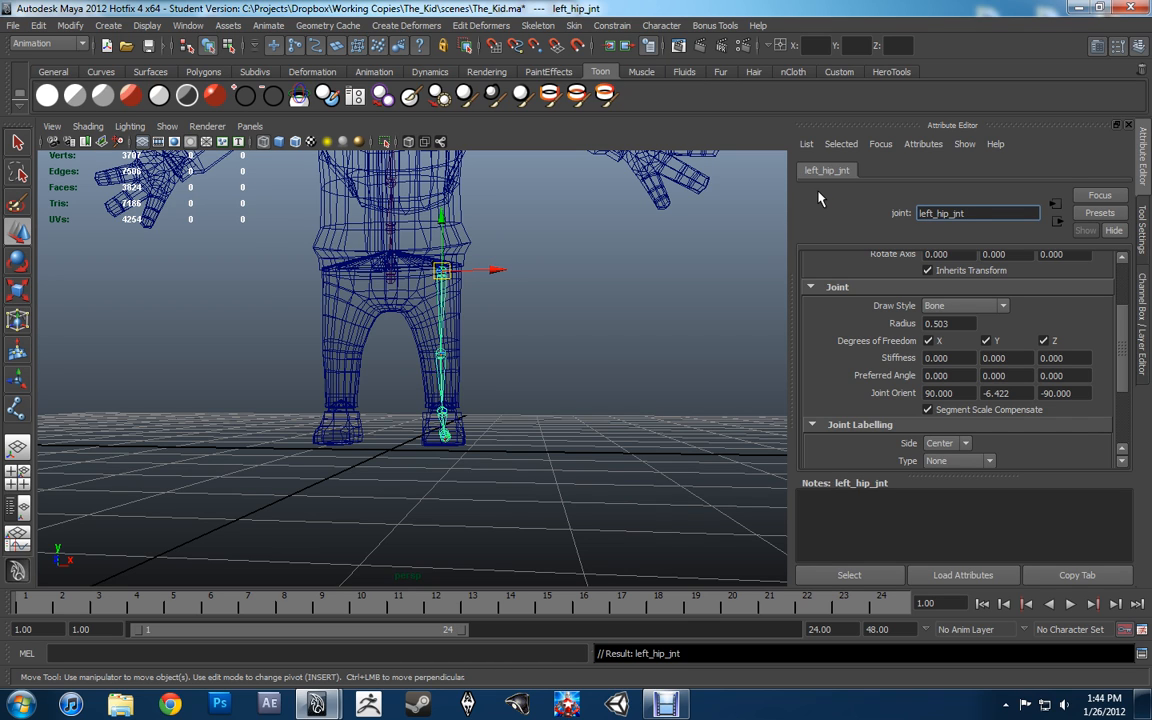
key(ctrl+z)
drag(960, 213, 795, 190)
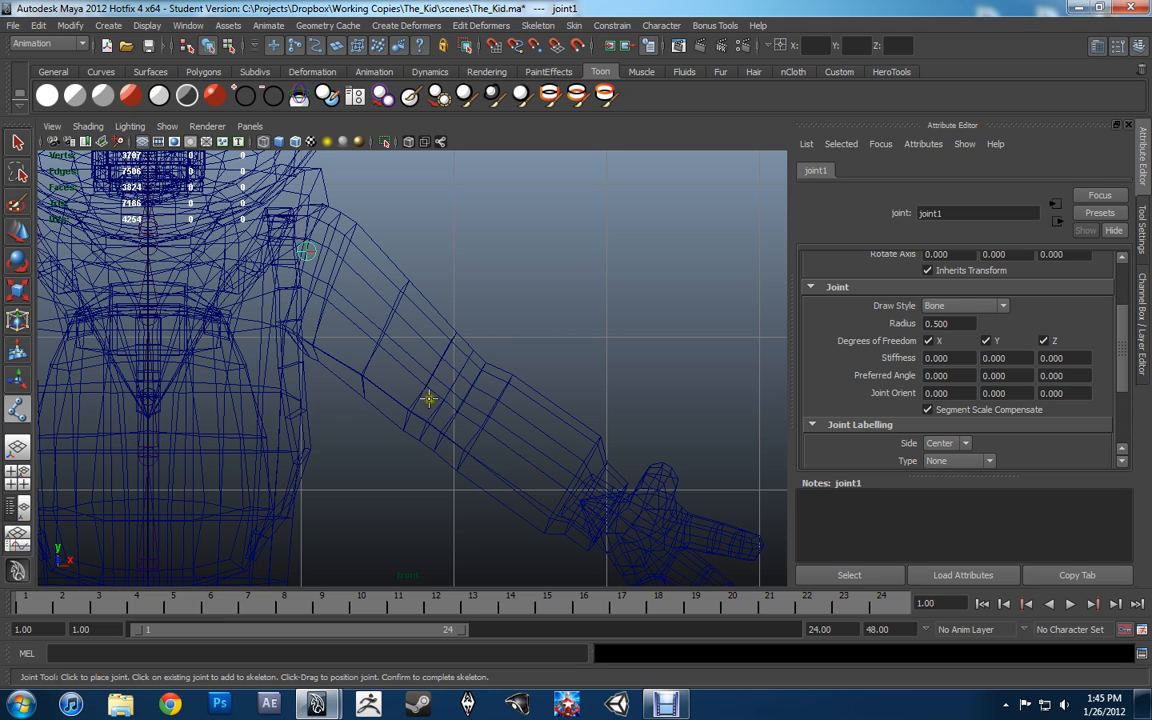
Extend the left arm's joint chain from the shoulder through the elbow and wrist to the hand, and complete the chain.
alt+middle_drag(428, 399, 453, 389)
click(459, 390)
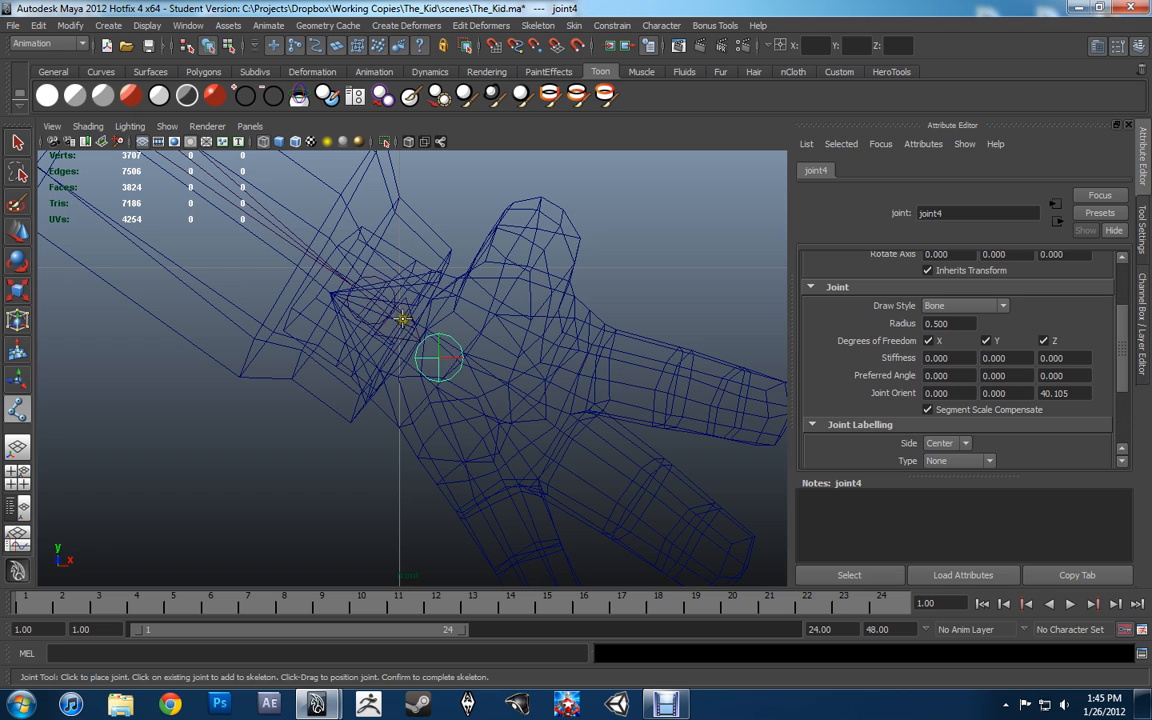
click(384, 314)
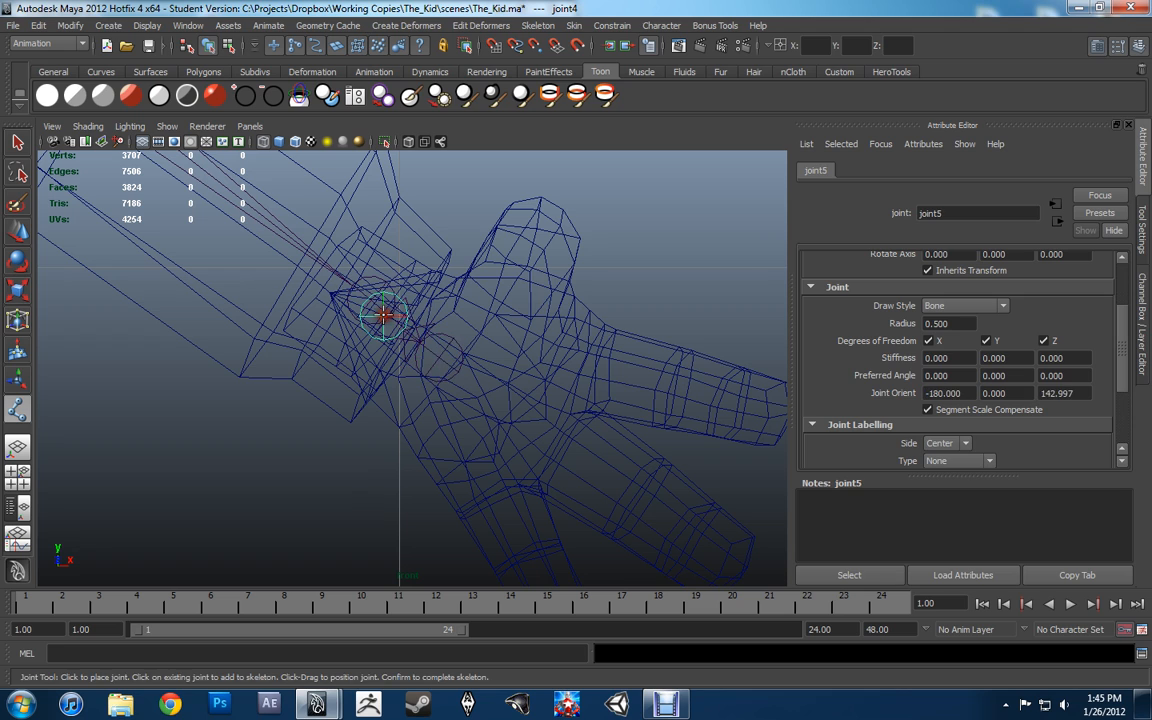
key(Return)
key(w)
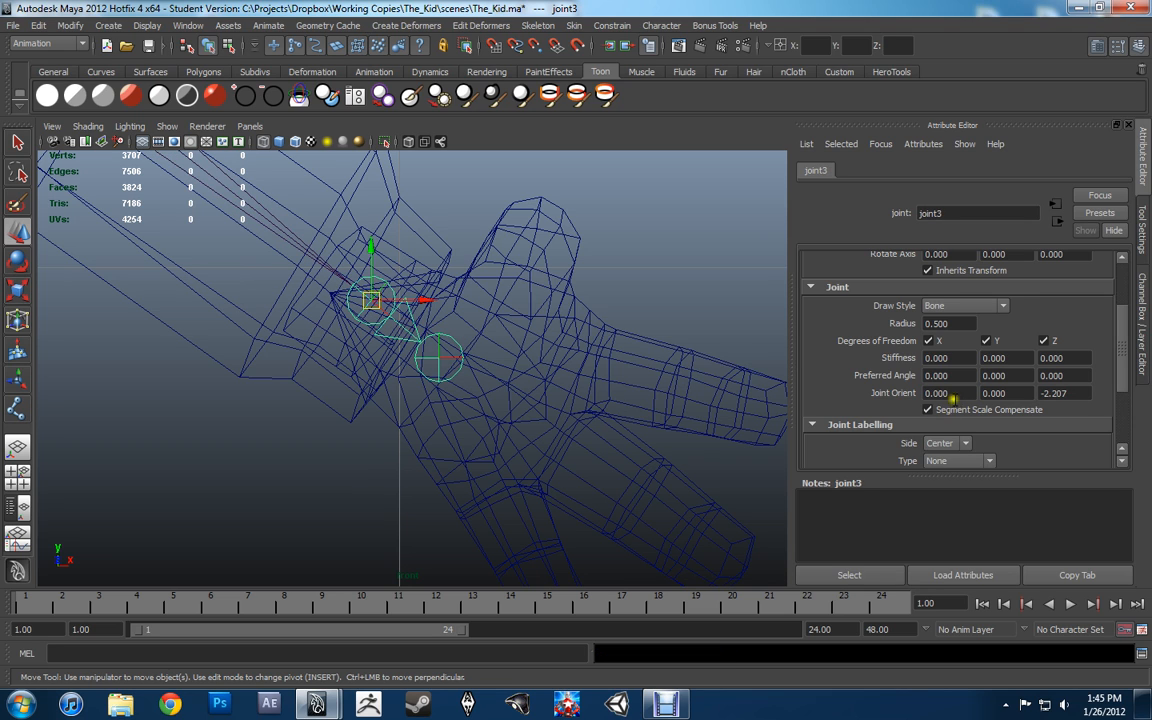
Set the left wrist joint's Joint Orient Z to 3.
drag(952, 395, 870, 388)
key(Tab)
key(Tab)
text(3)
key(Return)
Set the left hand joint's Joint Orient to 0 on X, Y and Z.
click(442, 359)
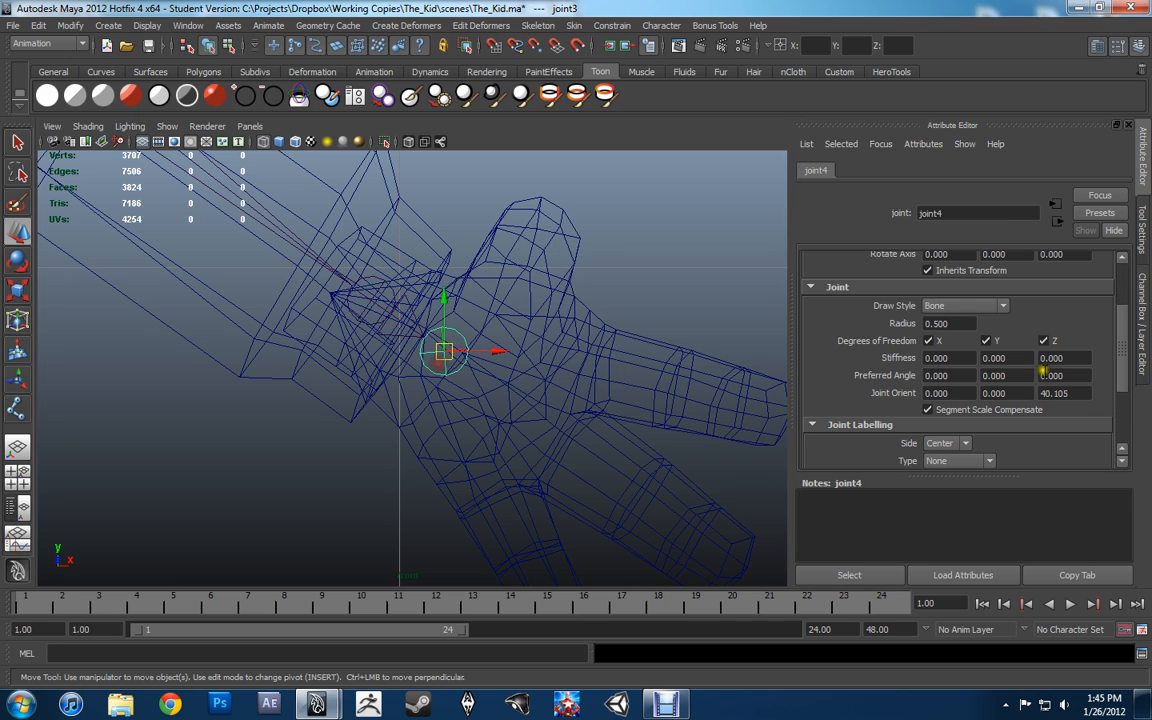
drag(961, 396, 850, 387)
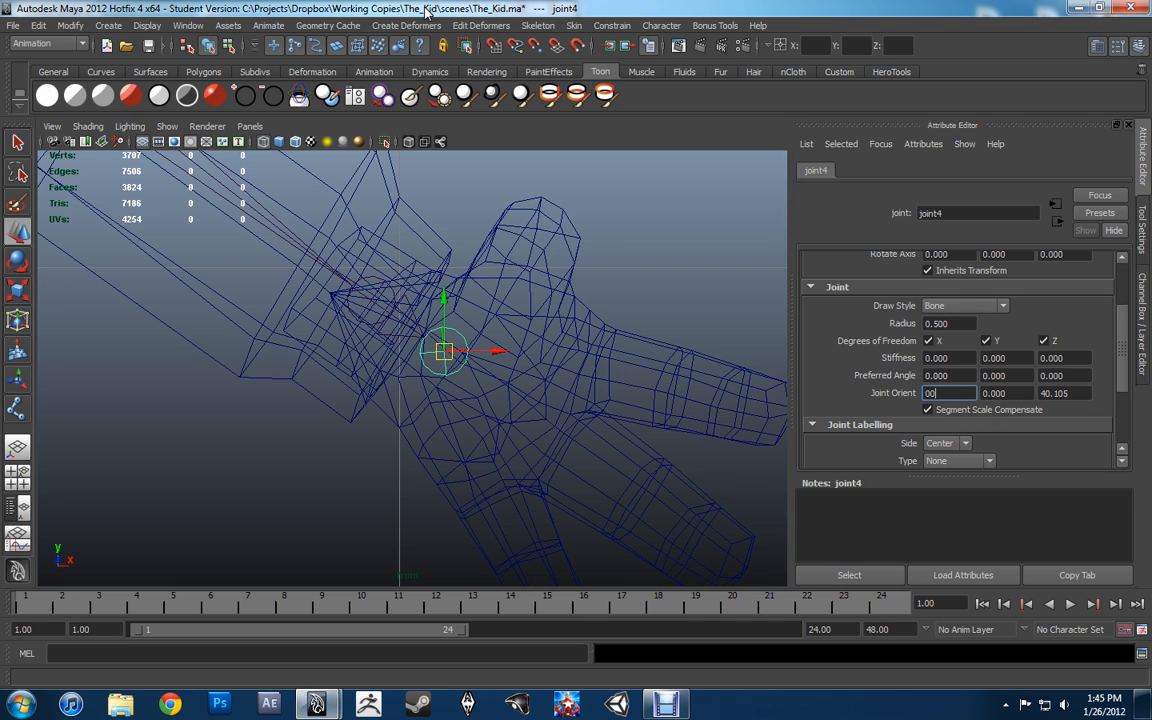
key(Tab)
key(Tab)
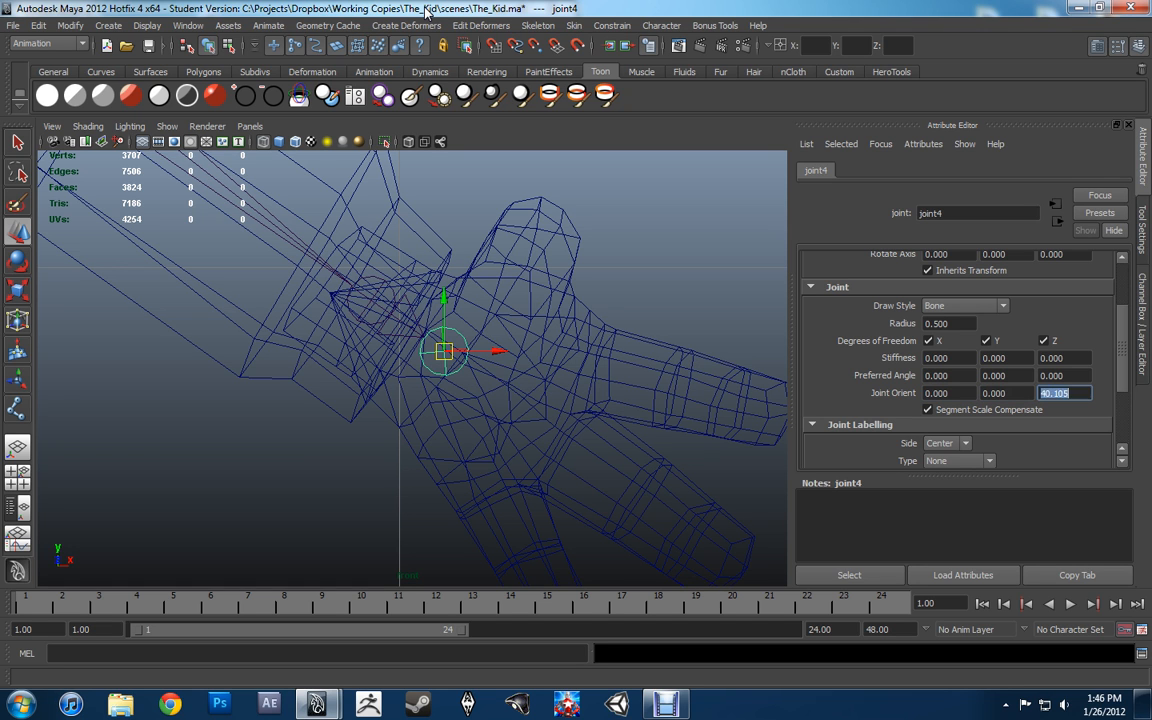
Set the Move tool's axis to Object and shift the left hand joint slightly back along its X axis toward the wrist.
scroll(499, 300, down, 6)
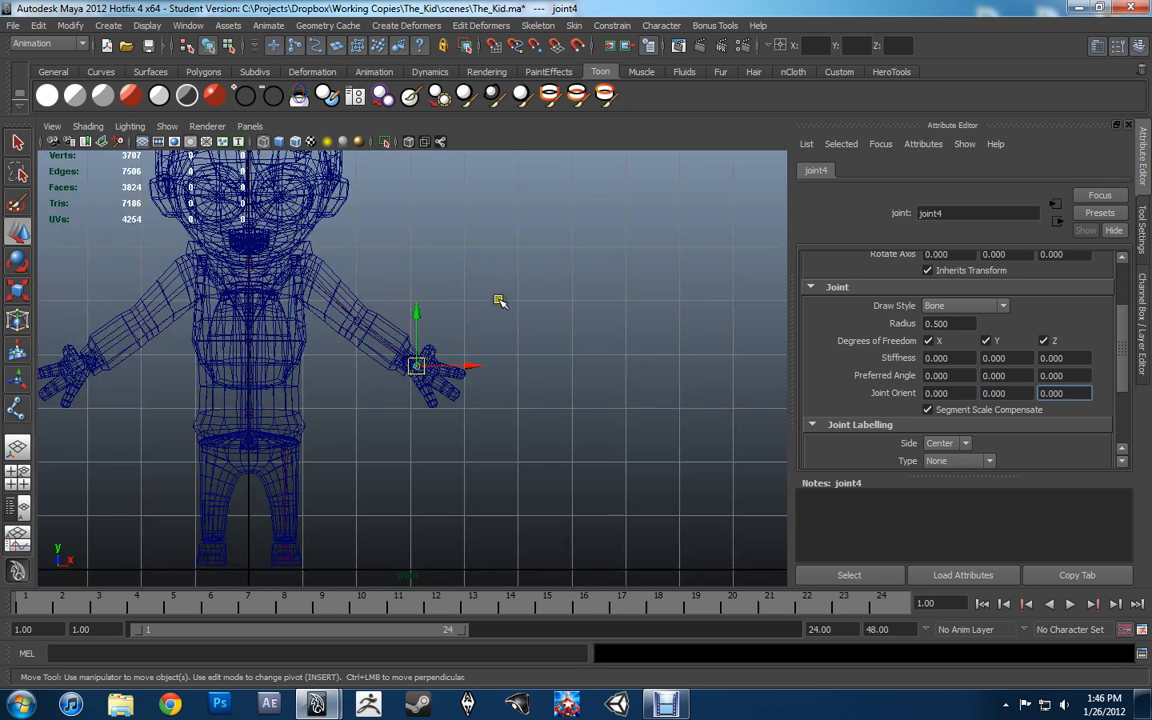
alt+middle_drag(377, 284, 451, 321)
scroll(457, 326, up, 2)
scroll(457, 327, up, 1)
click(459, 371)
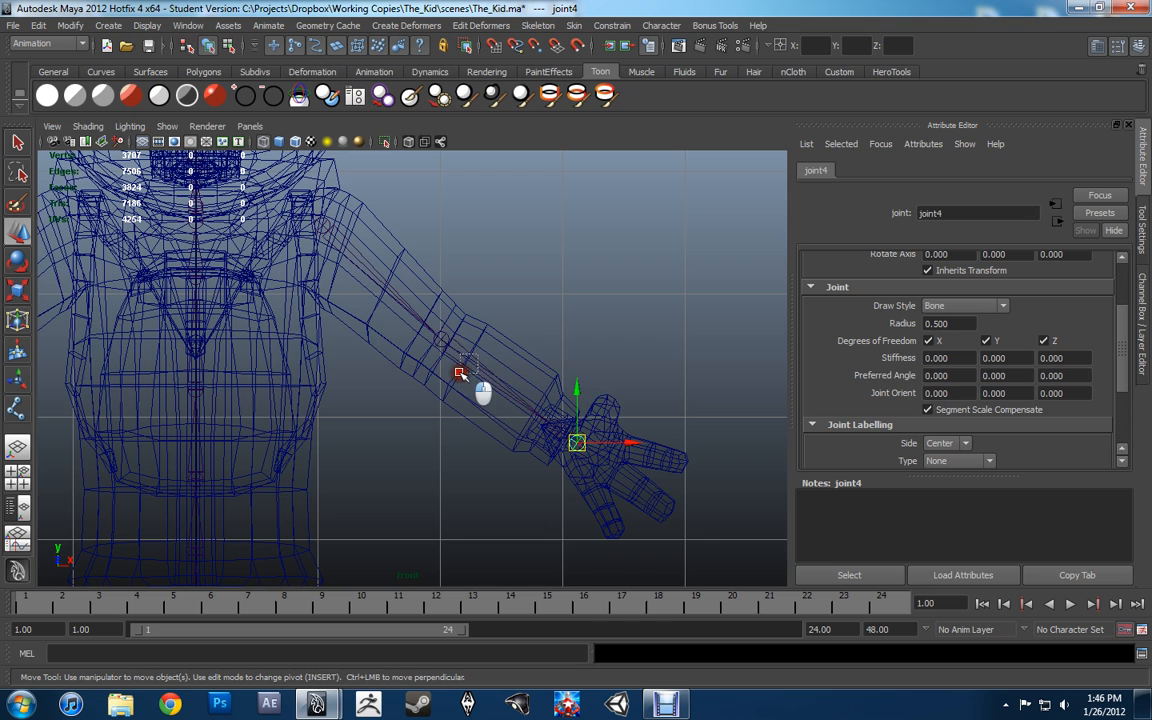
click(577, 444)
alt+middle_drag(653, 468, 645, 465)
scroll(577, 448, up, 4)
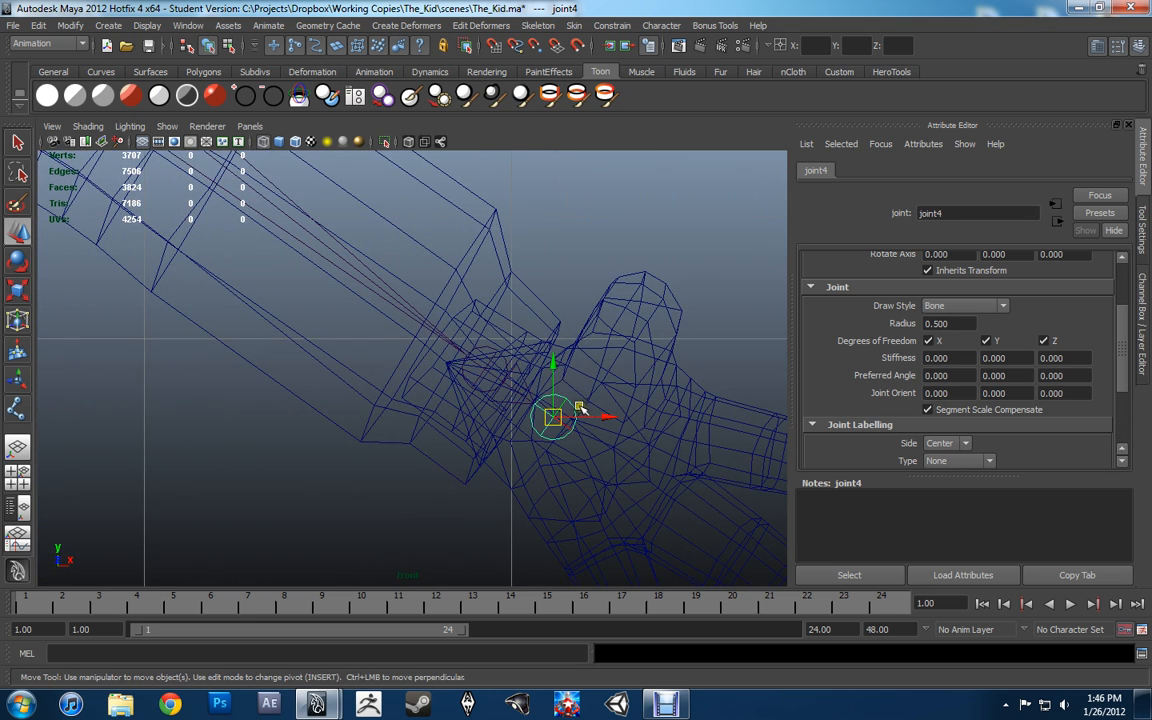
click(1143, 232)
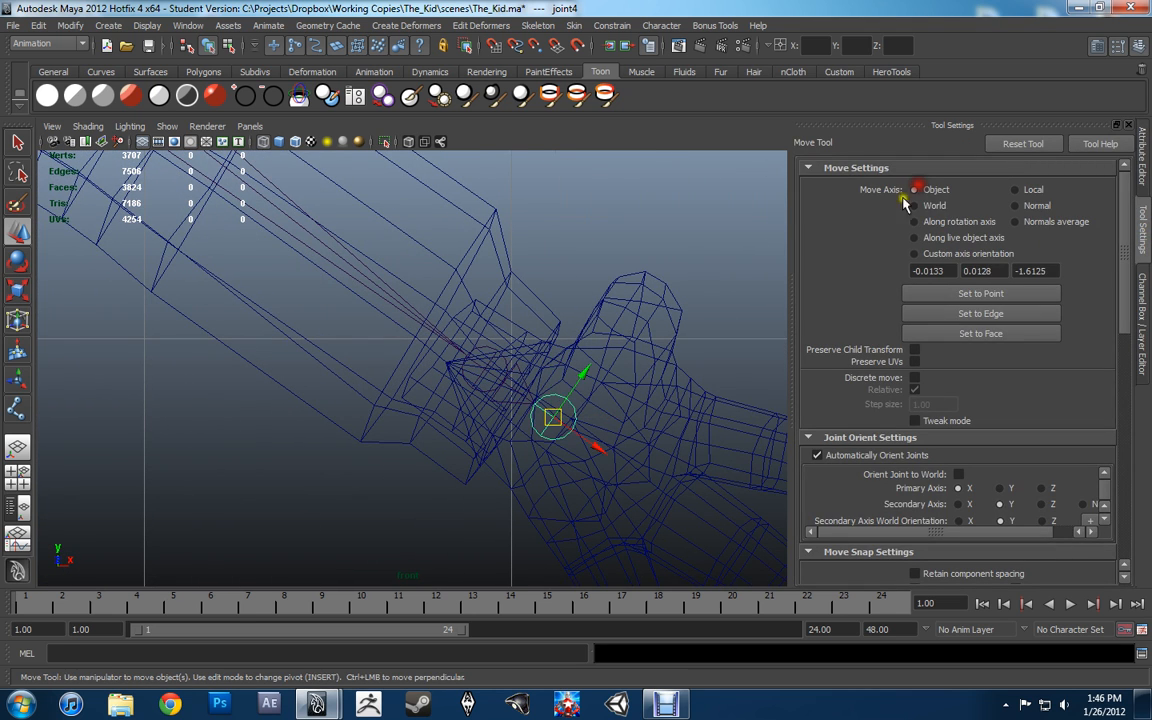
alt+middle_drag(602, 373, 615, 422)
drag(560, 438, 541, 430)
scroll(447, 352, down, 5)
alt+middle_drag(437, 329, 451, 342)
scroll(449, 384, up, 3)
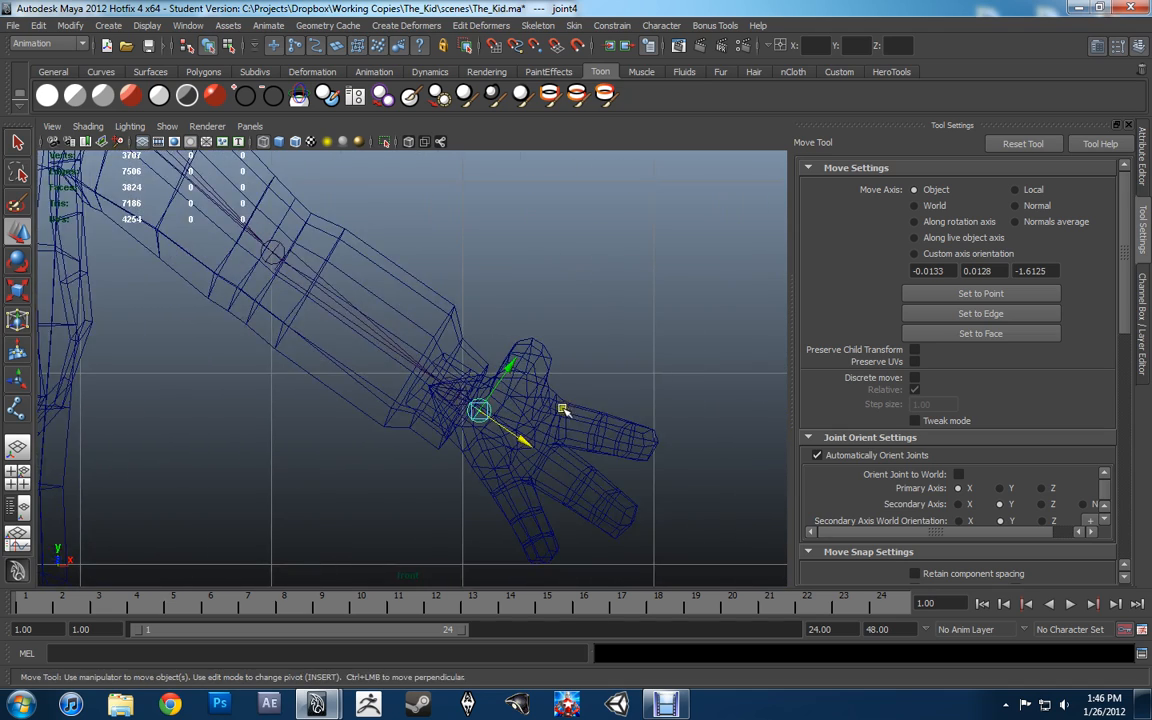
Add four joints from the left hand joint along the middle finger, from about X 3.43, Y 3.54 cm at its base to X 3.89, Y 3.20 cm.
scroll(439, 359, up, 3)
alt+middle_drag(558, 408, 368, 348)
key(g)
alt+middle_drag(507, 361, 443, 302)
click(258, 270)
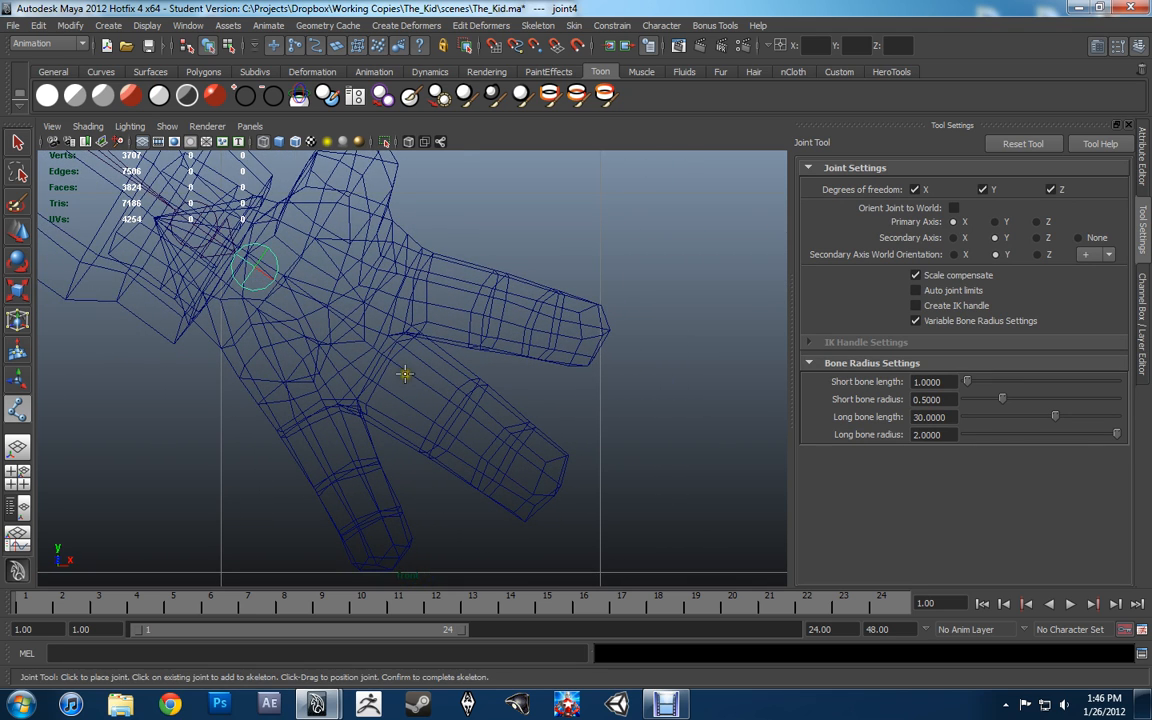
alt+middle_drag(404, 374, 411, 352)
drag(390, 345, 397, 345)
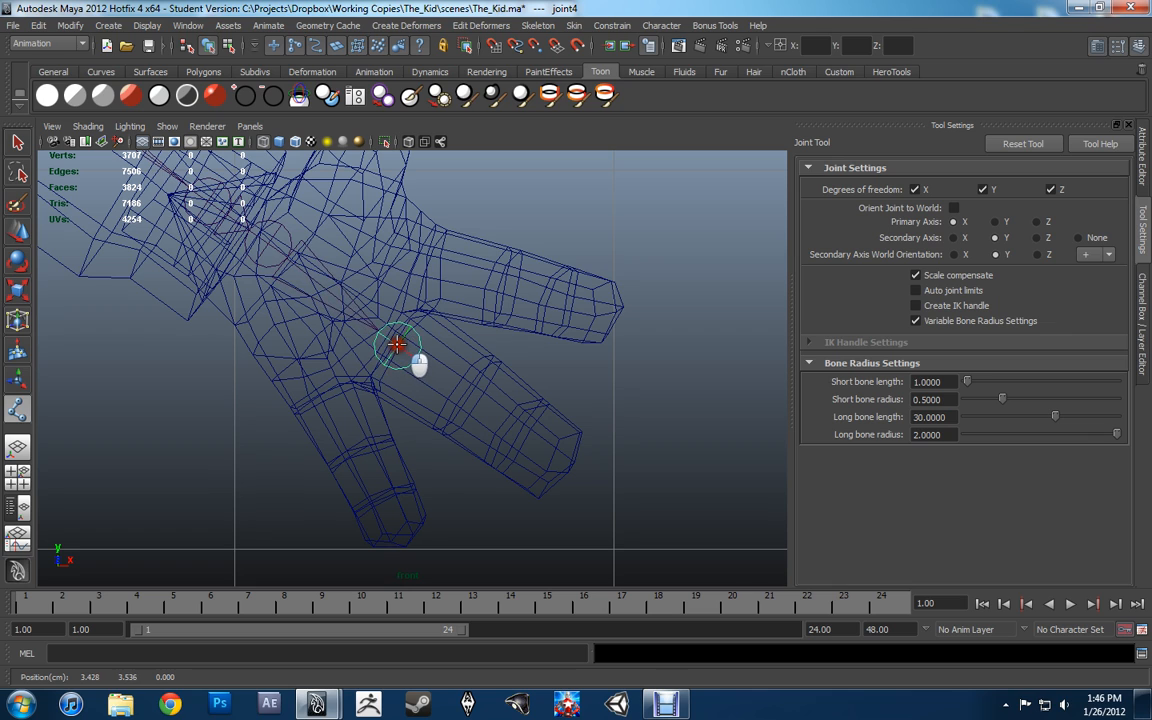
click(468, 398)
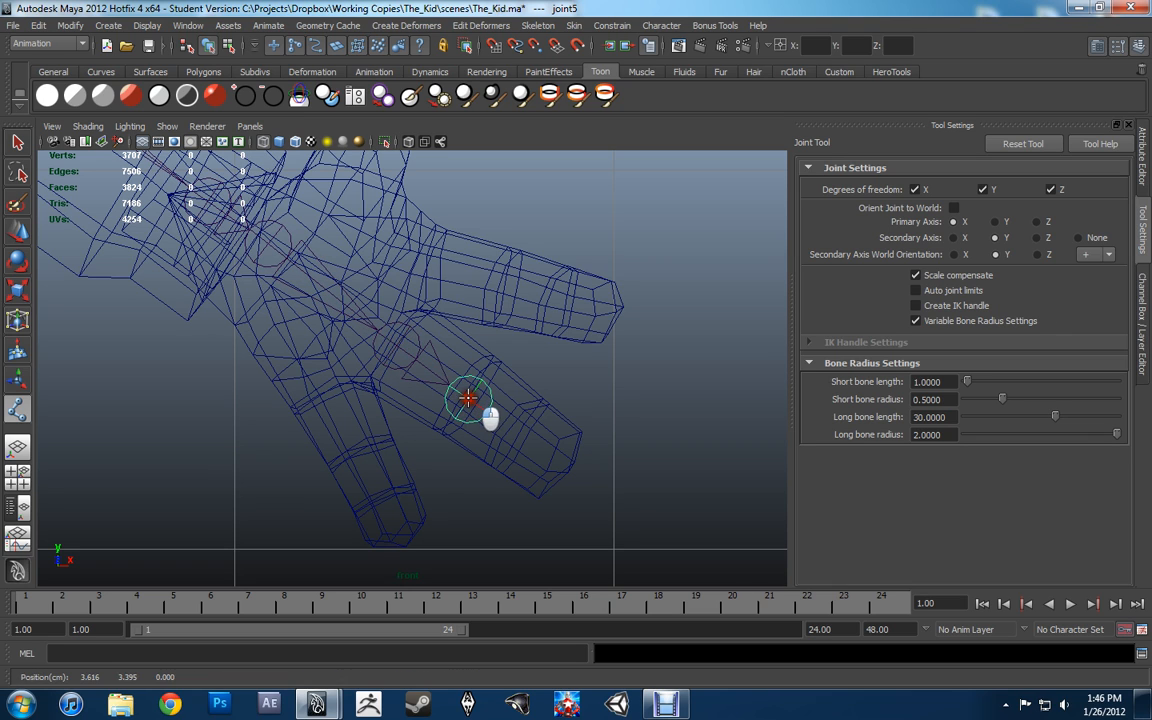
click(516, 434)
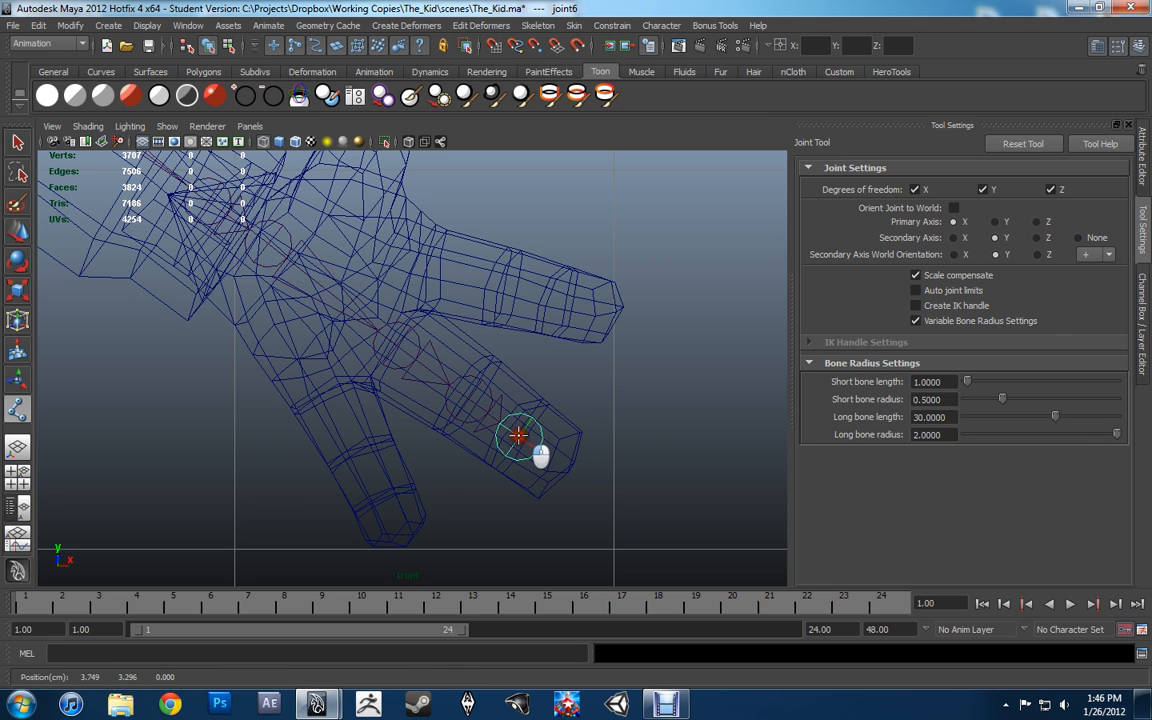
click(571, 472)
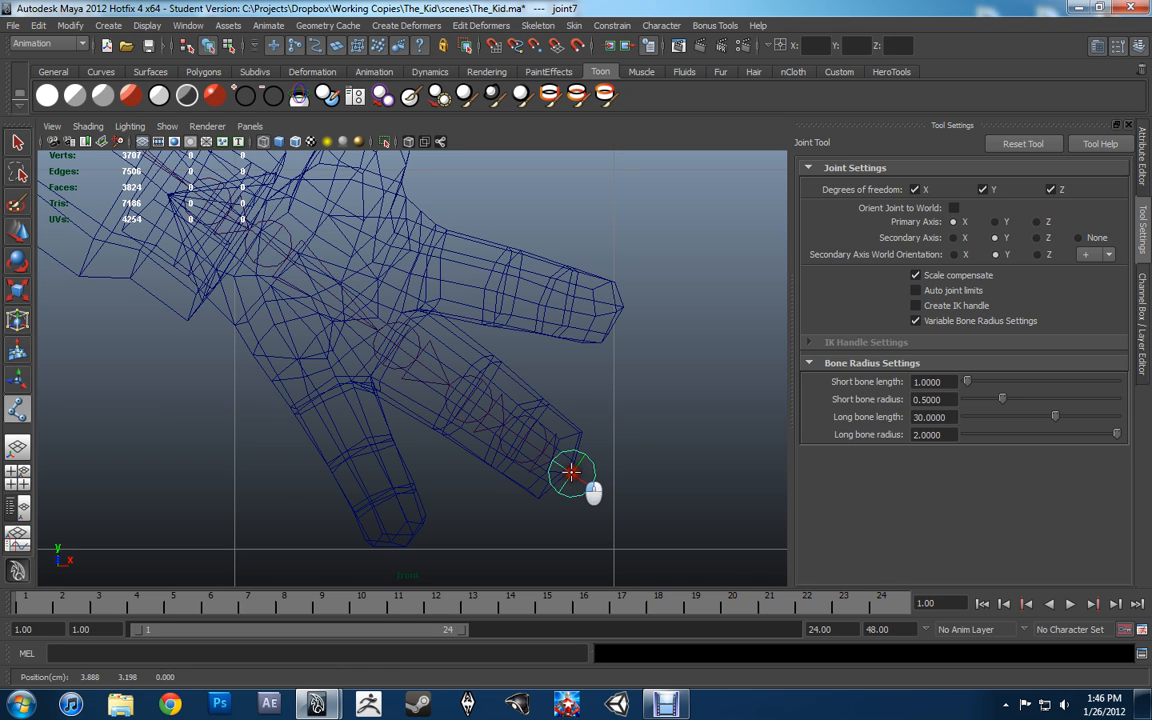
key(w)
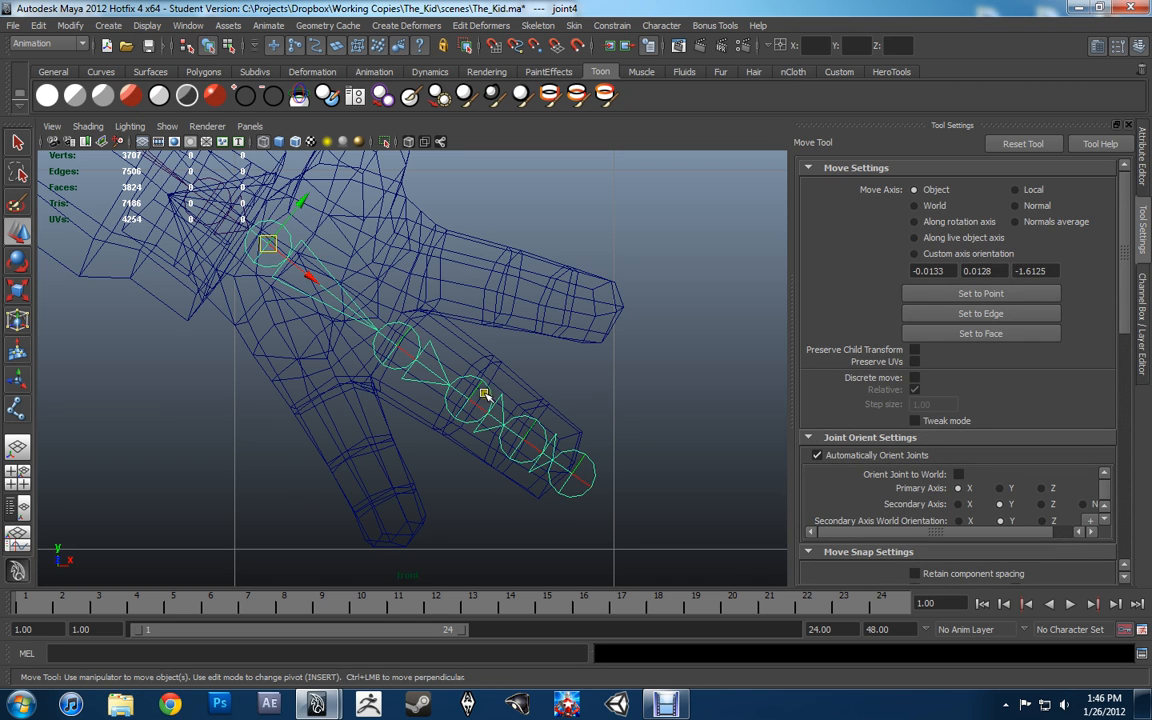
Set the Joint Orient of the middle finger's second joint to 0 on X, Y and Z.
click(480, 393)
click(1138, 352)
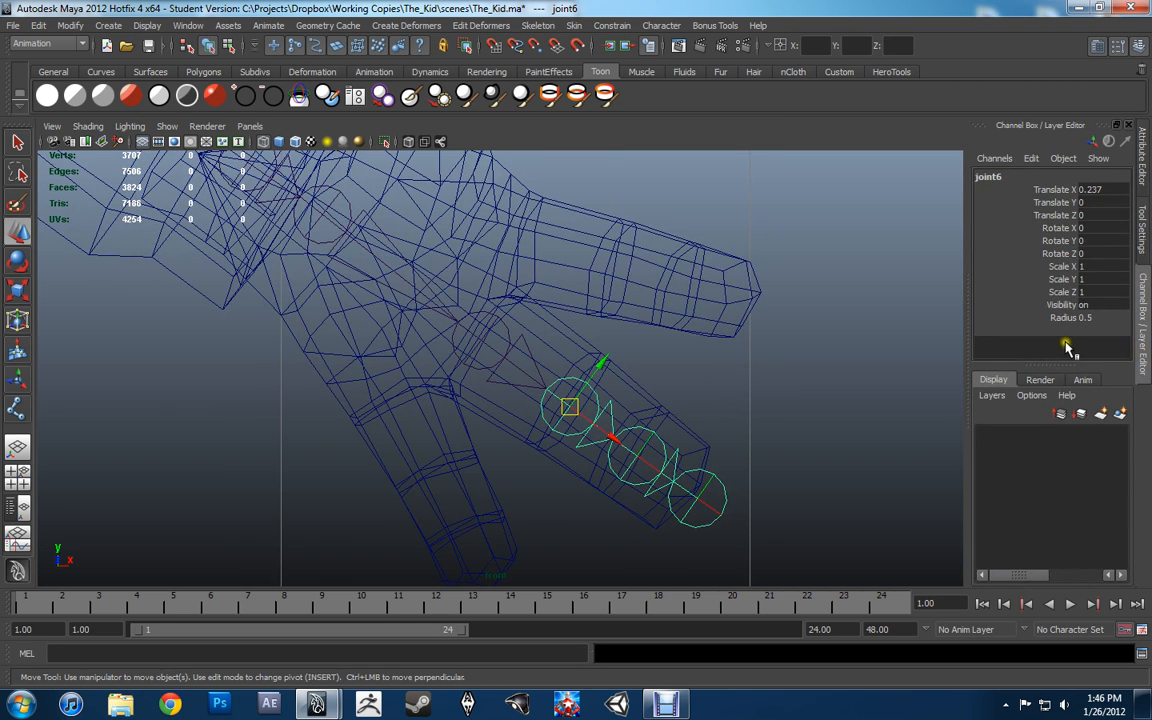
click(1144, 171)
drag(968, 395, 867, 394)
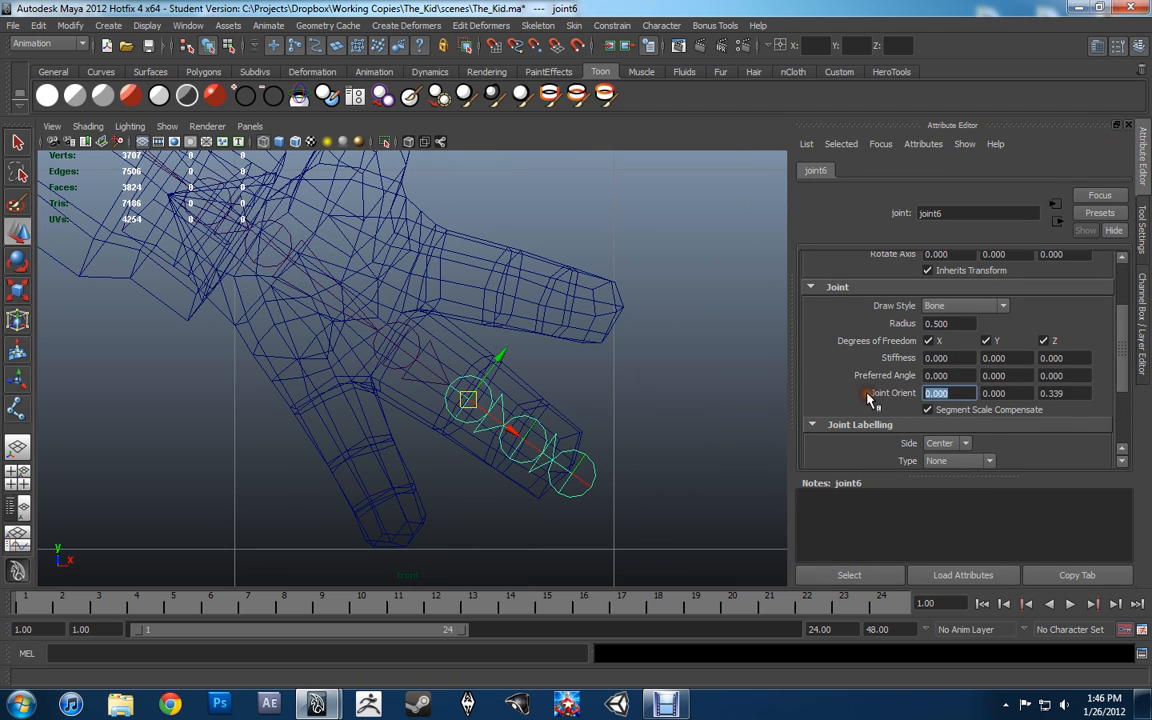
text(0)
key(Tab)
text(0)
key(Tab)
text(0)
key(Return)
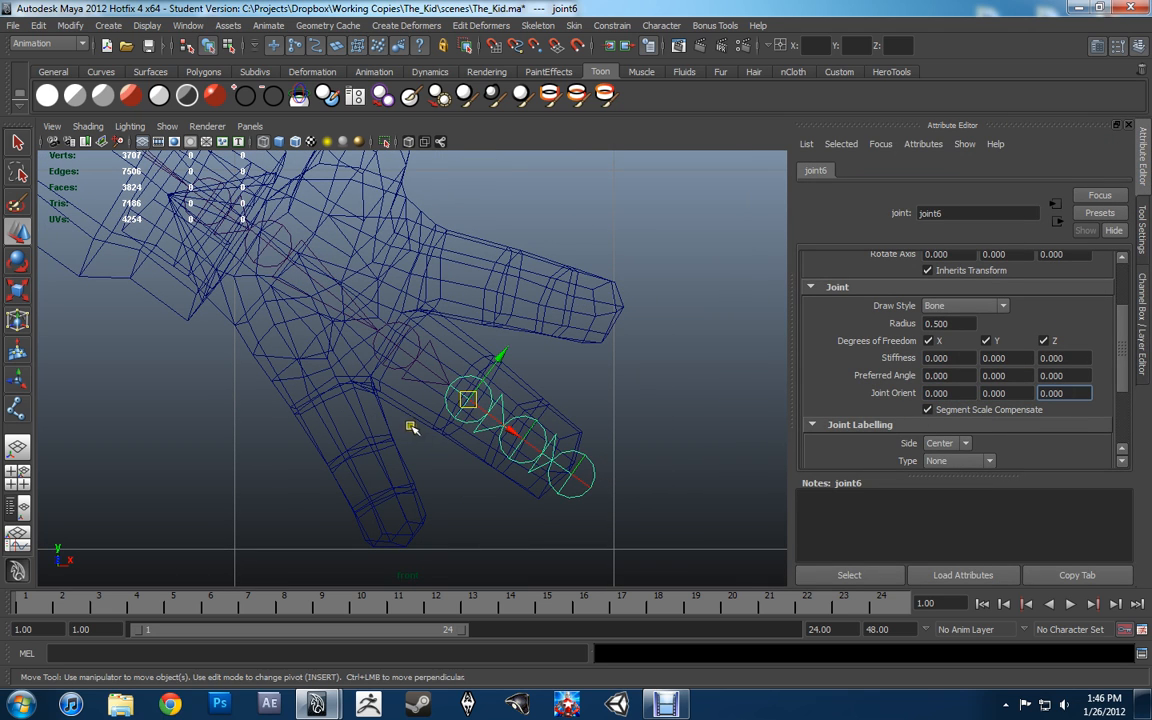
Set the Joint Orient of the middle finger's third joint to 0 on X, Y and Z.
click(527, 419)
drag(966, 394, 855, 393)
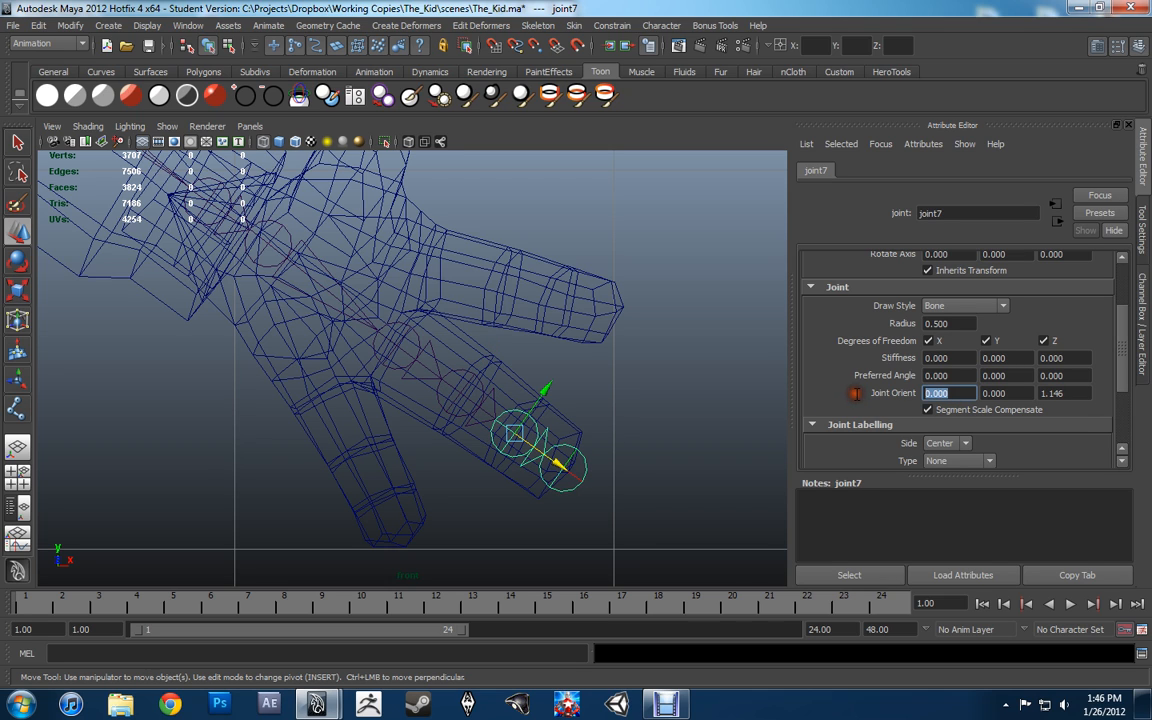
key(Tab)
text(0)
key(Tab)
text(0)
key(Return)
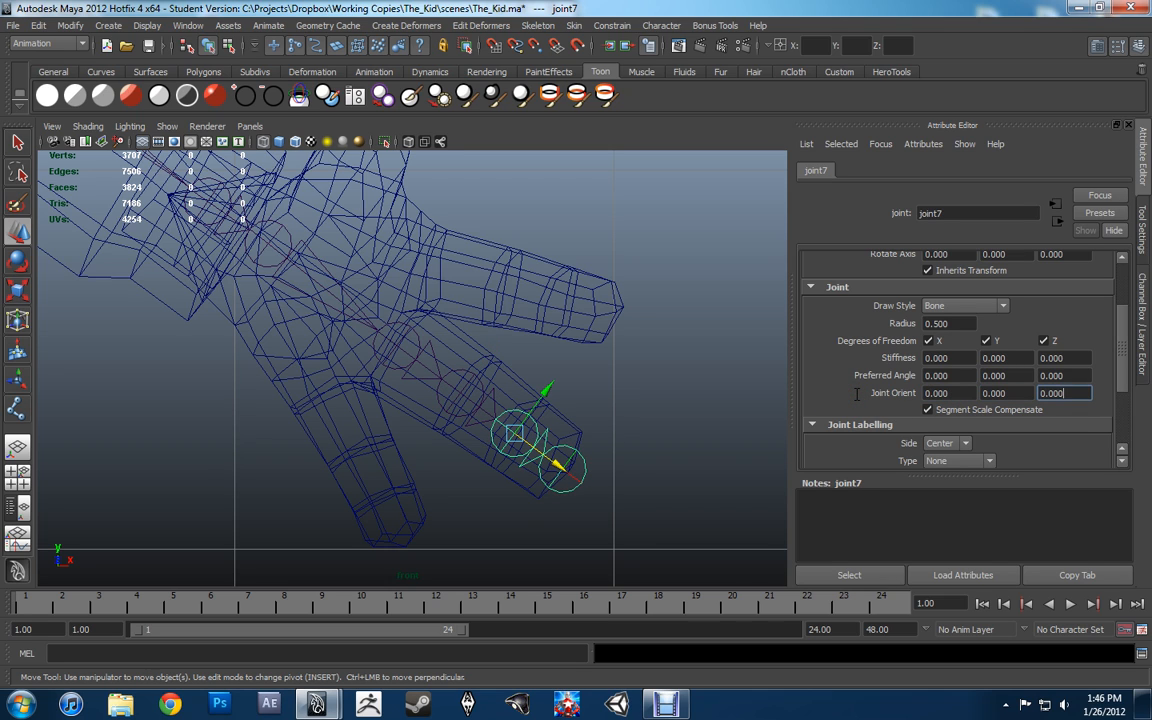
Zero the Joint Orient of the middle finger's tip joint on all axes.
click(557, 482)
drag(968, 393, 873, 394)
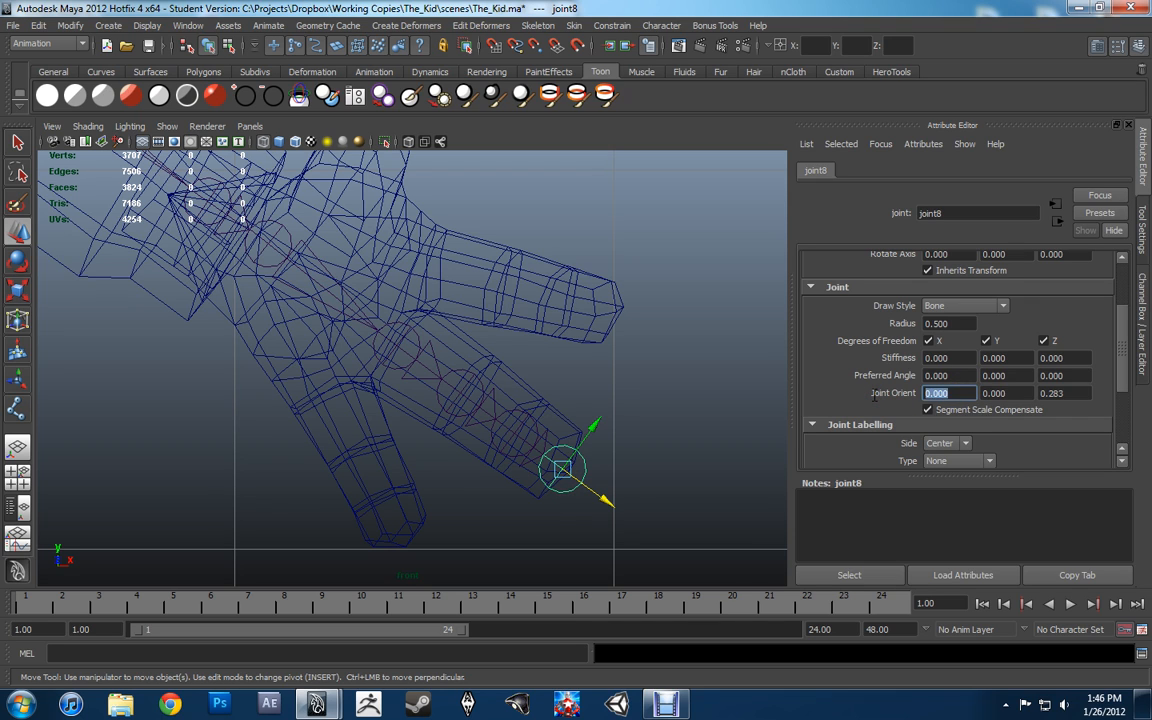
text(0)
key(Tab)
key(Tab)
text(0)
key(Return)
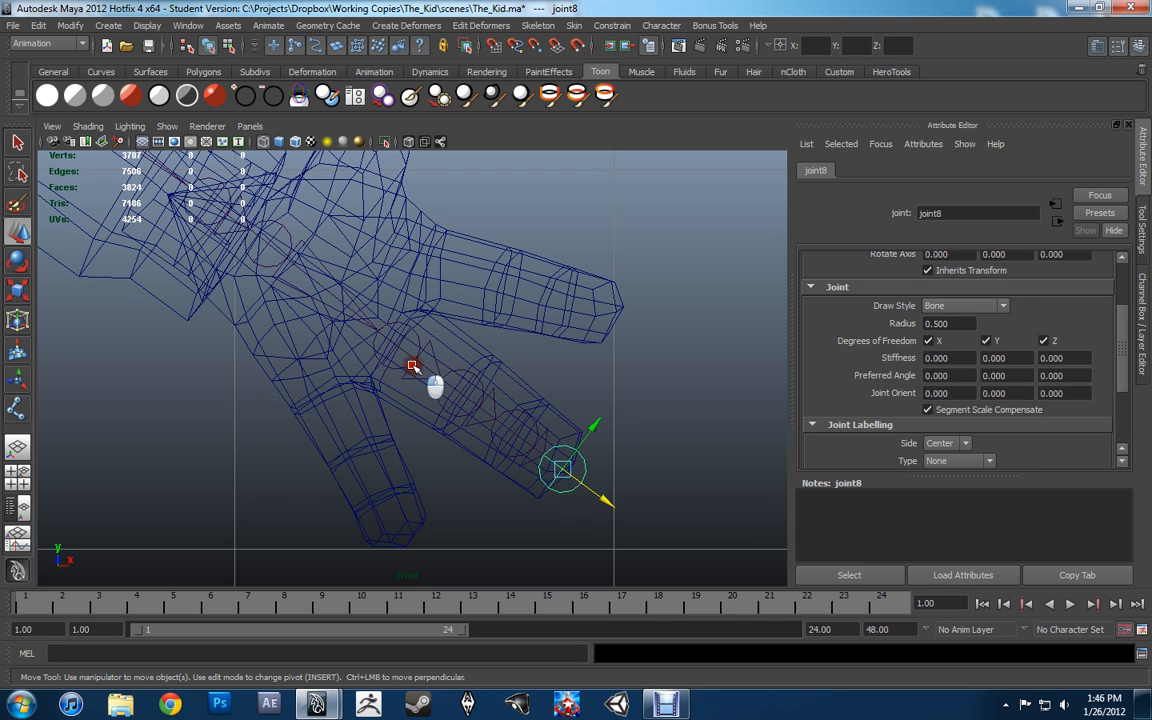
Zero the Joint Orient of the middle finger's base joint on all axes.
click(396, 346)
drag(964, 392, 887, 395)
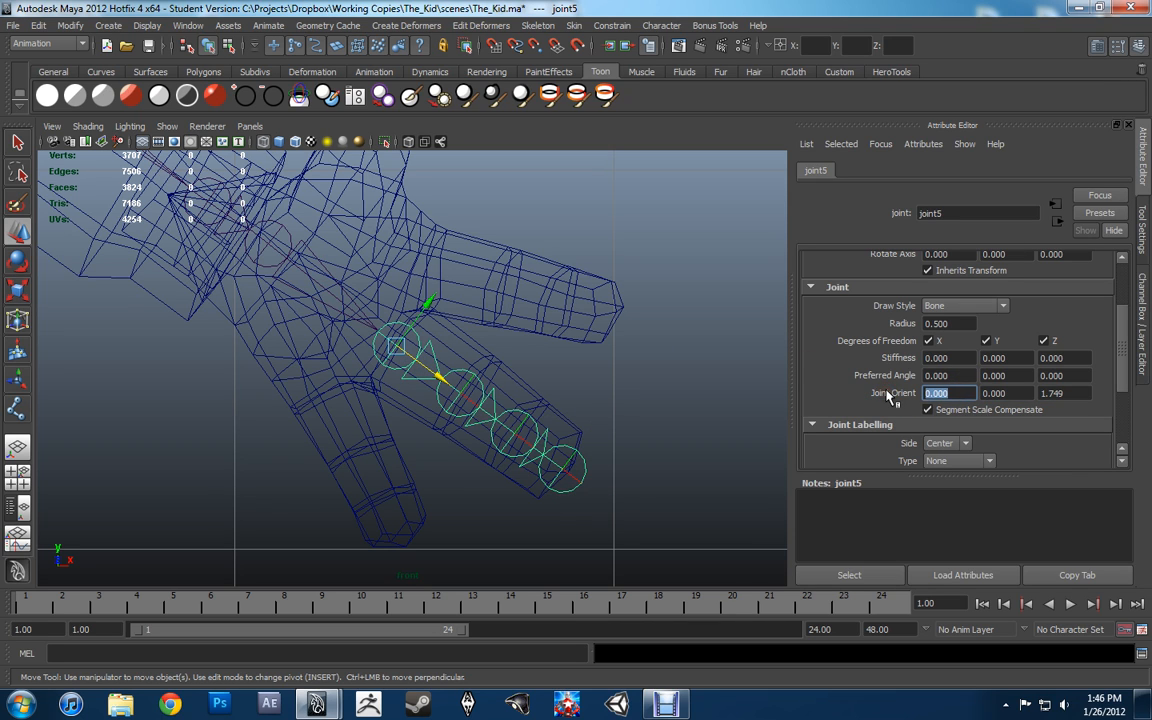
text(0)
key(Tab)
key(Tab)
text(0)
key(Return)
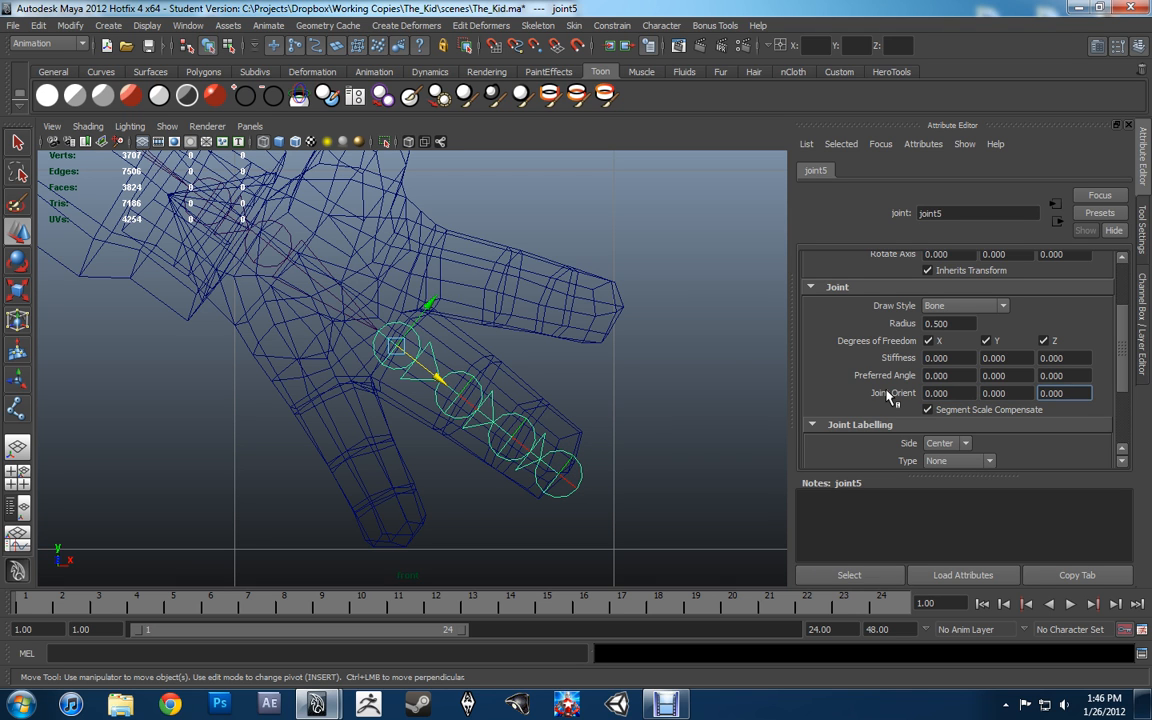
Nudge the middle finger's base joint slightly to center it in the knuckle.
click(604, 342)
alt+middle_drag(509, 378, 560, 401)
scroll(512, 396, up, 3)
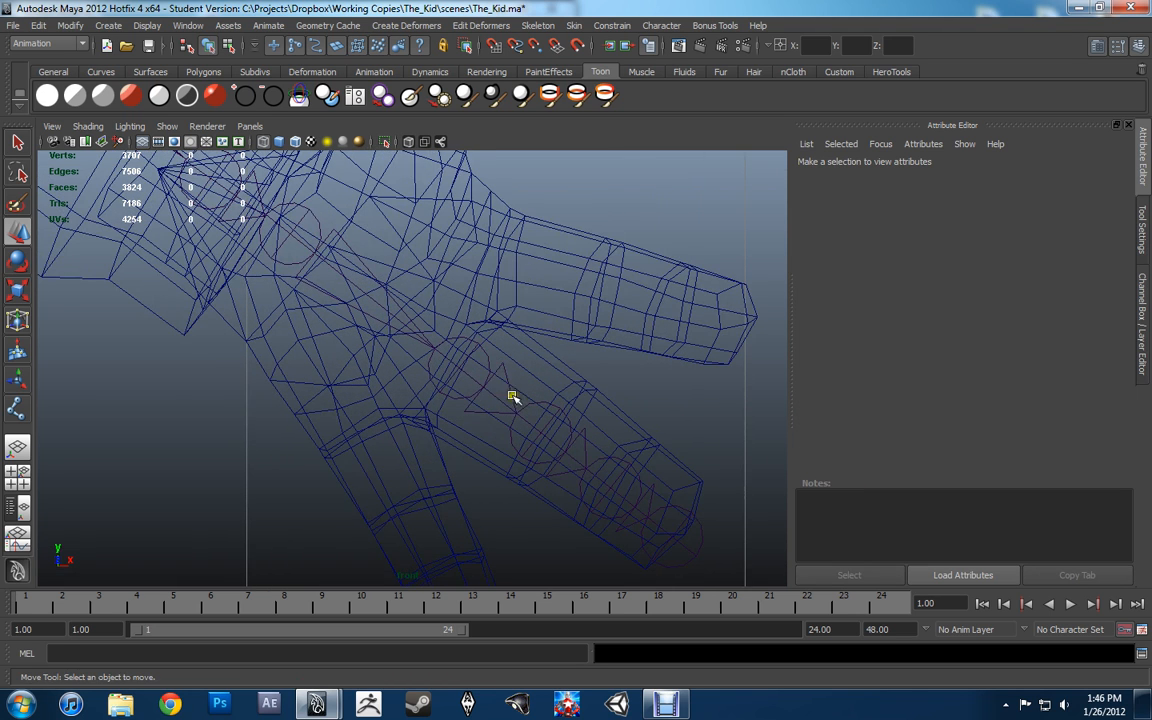
click(465, 369)
drag(493, 324, 490, 333)
Try rotating the middle finger's base joint about 2.64 degrees around Z, and undo the rotation.
key(e)
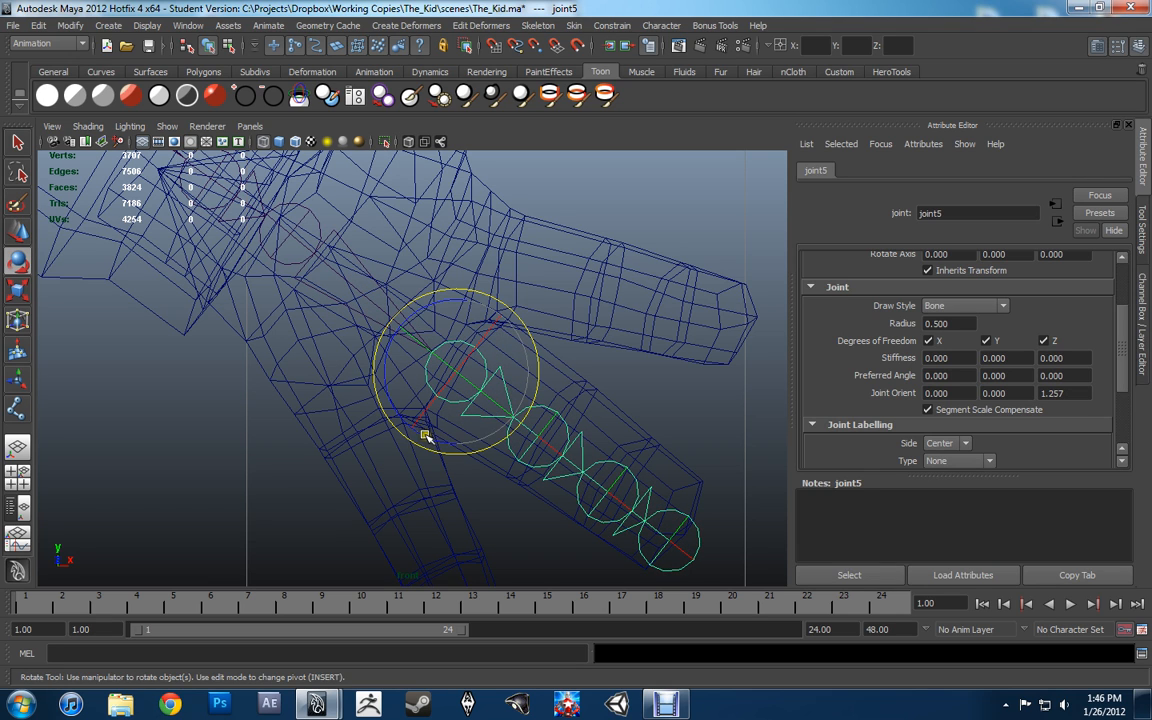
drag(425, 436, 447, 458)
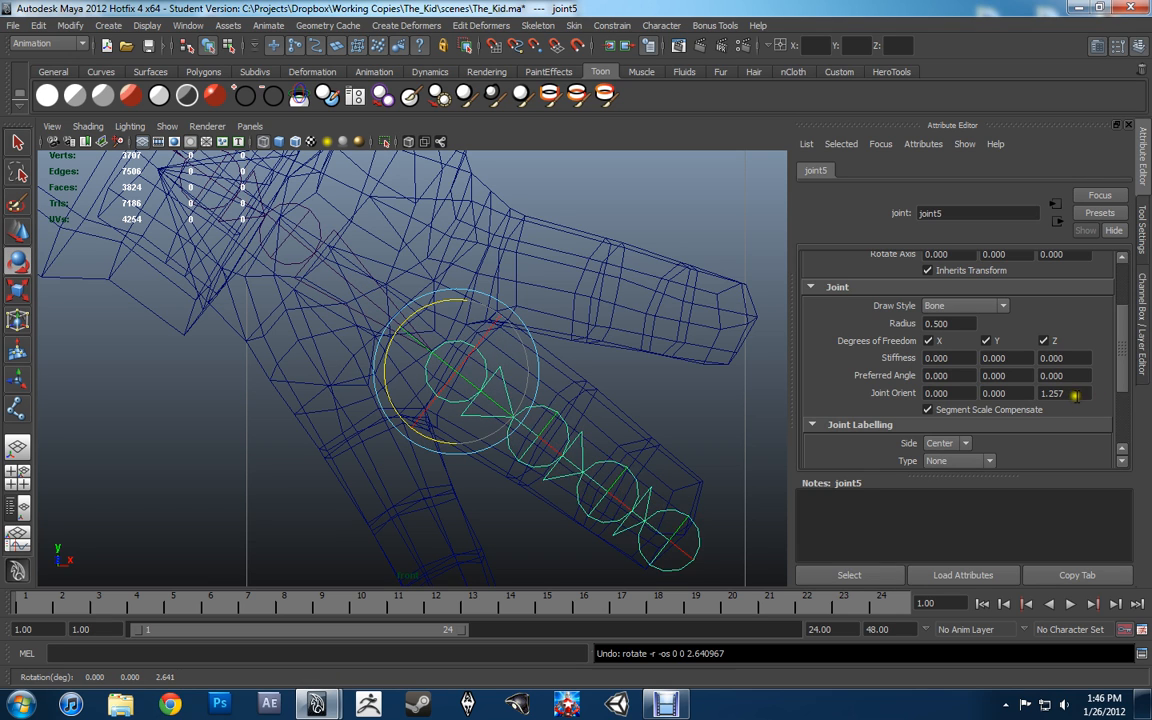
drag(1075, 394, 1013, 394)
scroll(1015, 394, up, 3)
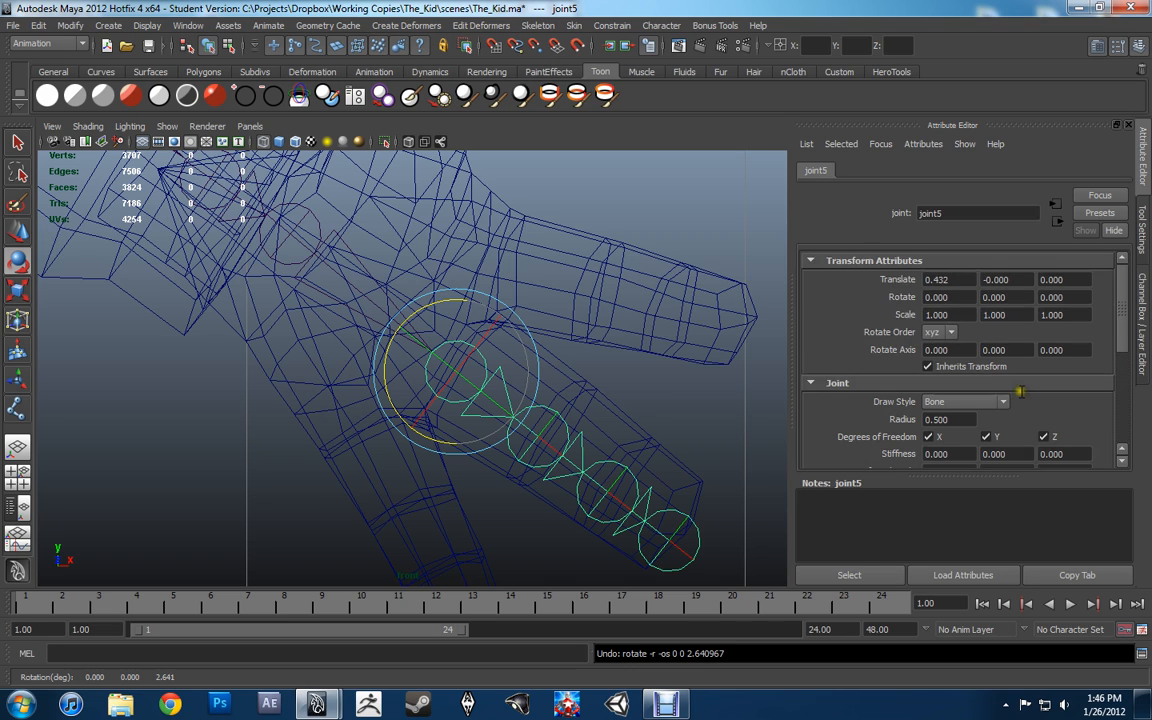
key(ctrl+z)
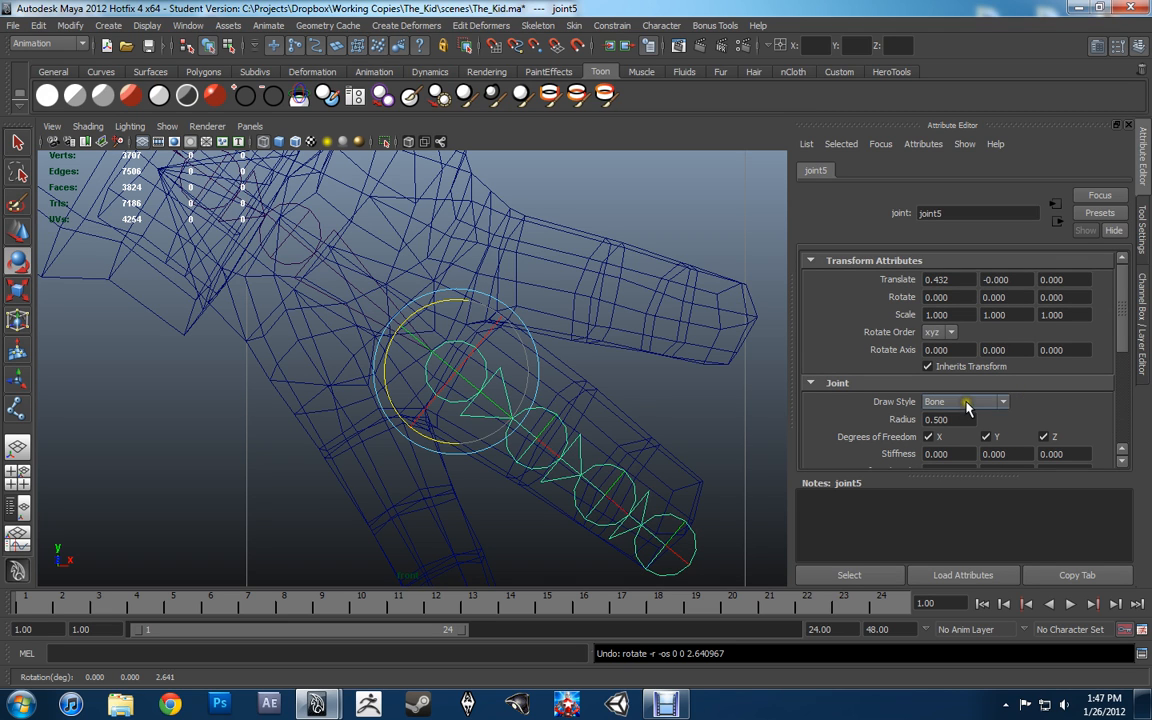
Set the Joint Orient Z of the middle finger's base joint to 4.
scroll(967, 406, down, 3)
drag(1072, 394, 1003, 395)
text(4)
key(Return)
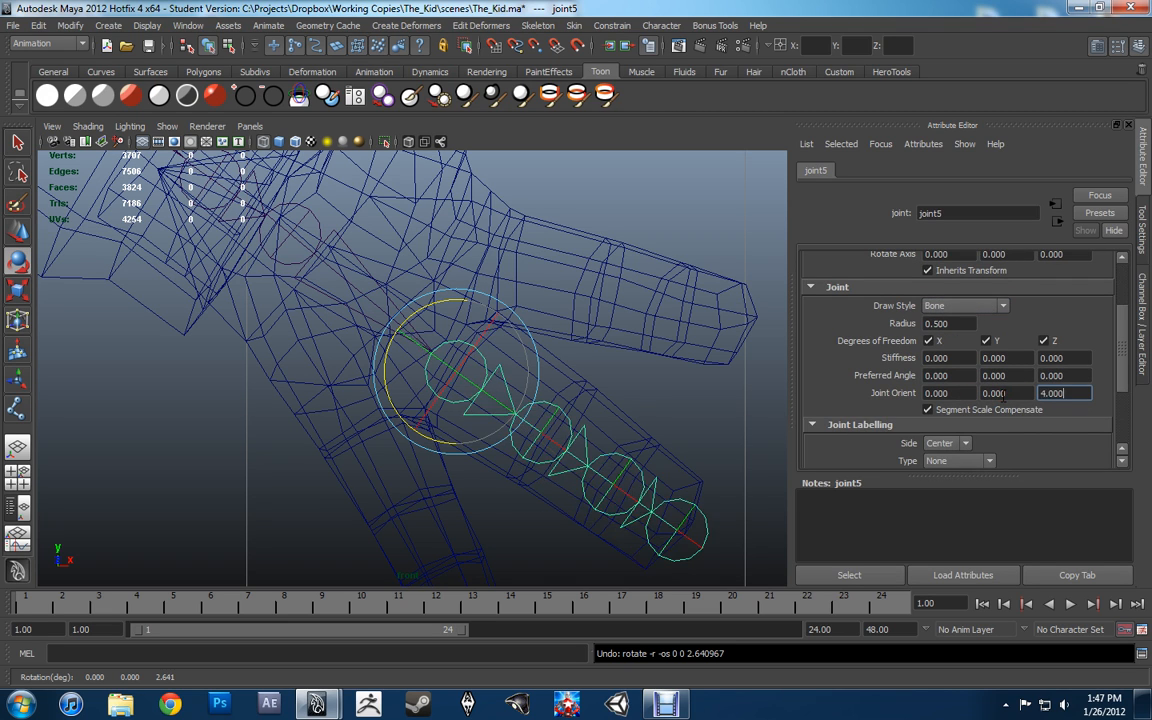
click(617, 378)
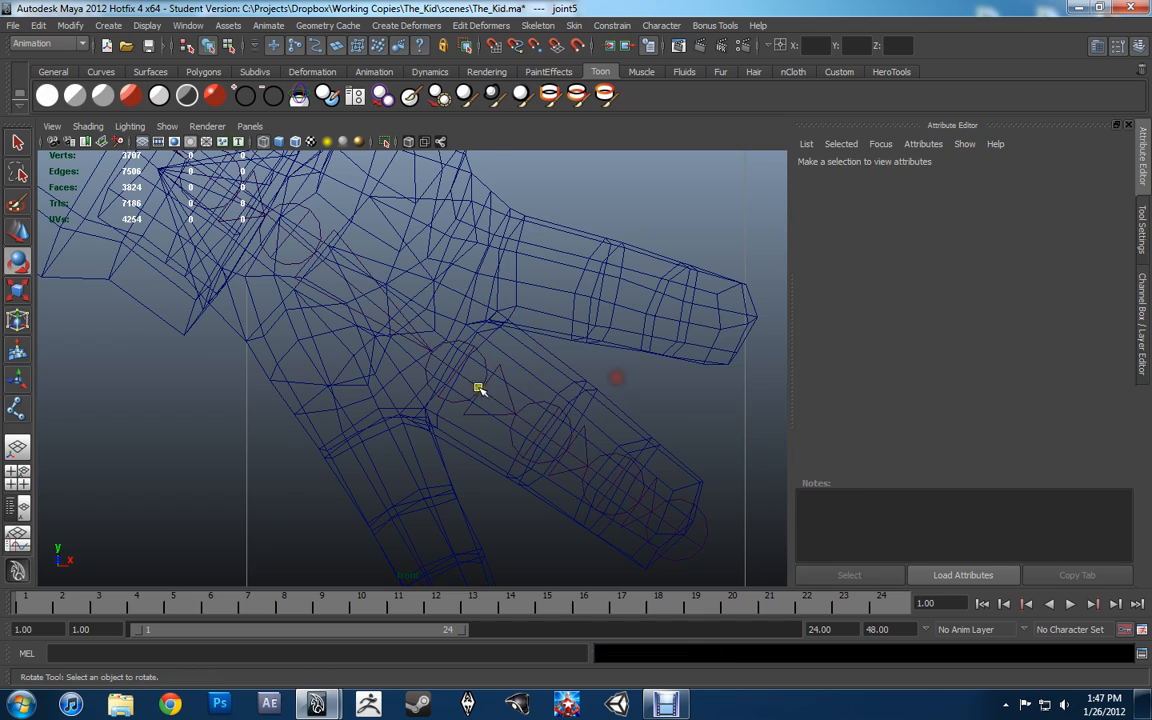
click(463, 376)
click(470, 380)
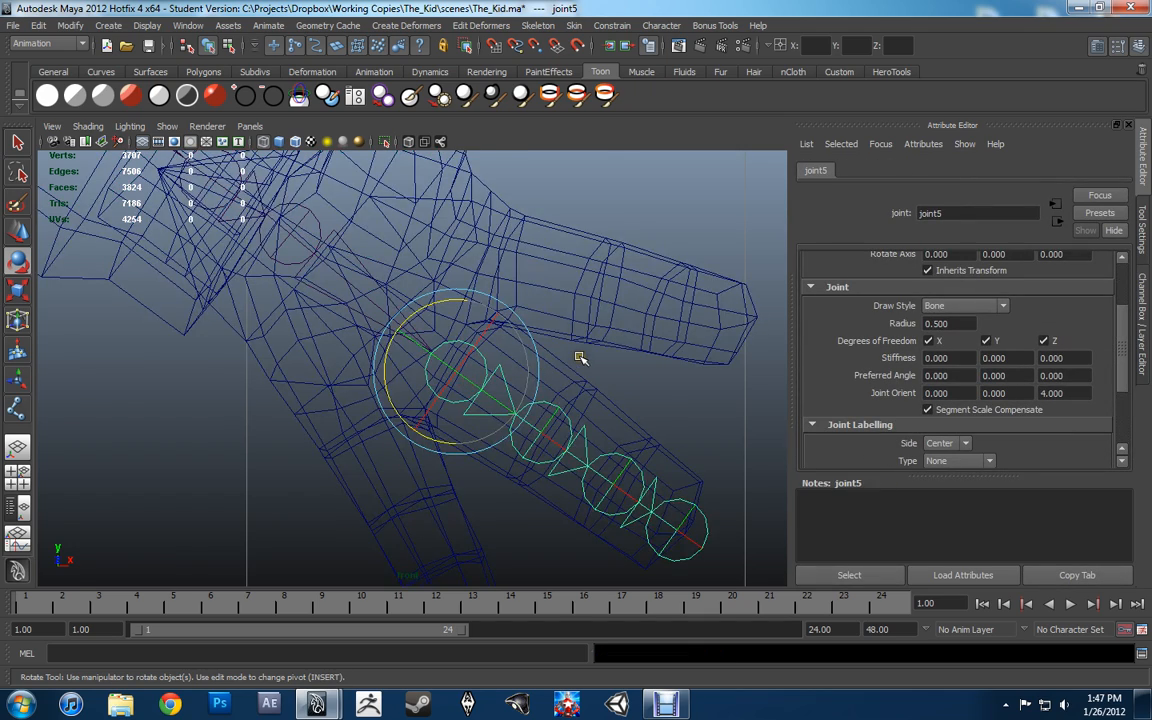
Display the character shaded with X-ray in the perspective view and select the left shoulder joint at the top of the arm.
key(space)
key(space)
alt+drag(565, 348, 404, 368)
click(362, 430)
alt+drag(365, 432, 419, 399)
key(w)
mouse_move(336, 280)
mouse_down()
mouse_move(382, 276)
mouse_move(358, 246)
mouse_up()
click(409, 141)
key(5)
middle_drag(420, 254, 422, 255)
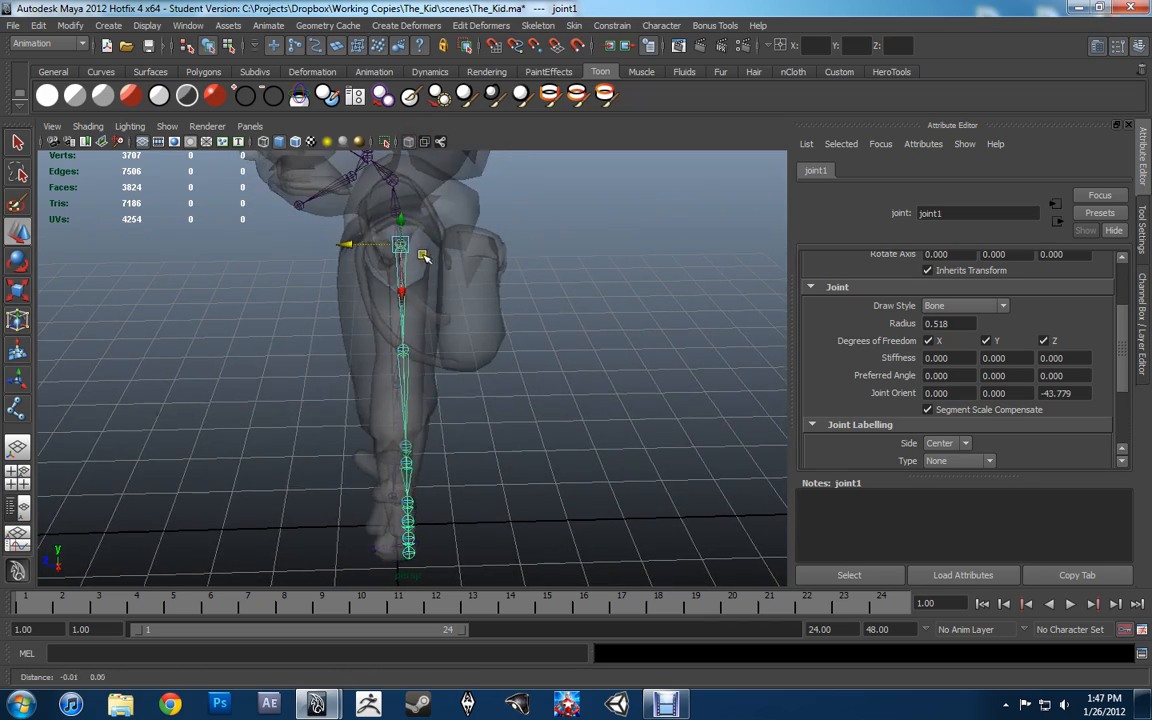
Move the left elbow joint backward along its Z axis to about Z -0.17 cm, inside the sleeve.
alt+drag(424, 257, 445, 306)
click(442, 404)
alt+middle_drag(463, 420, 446, 359)
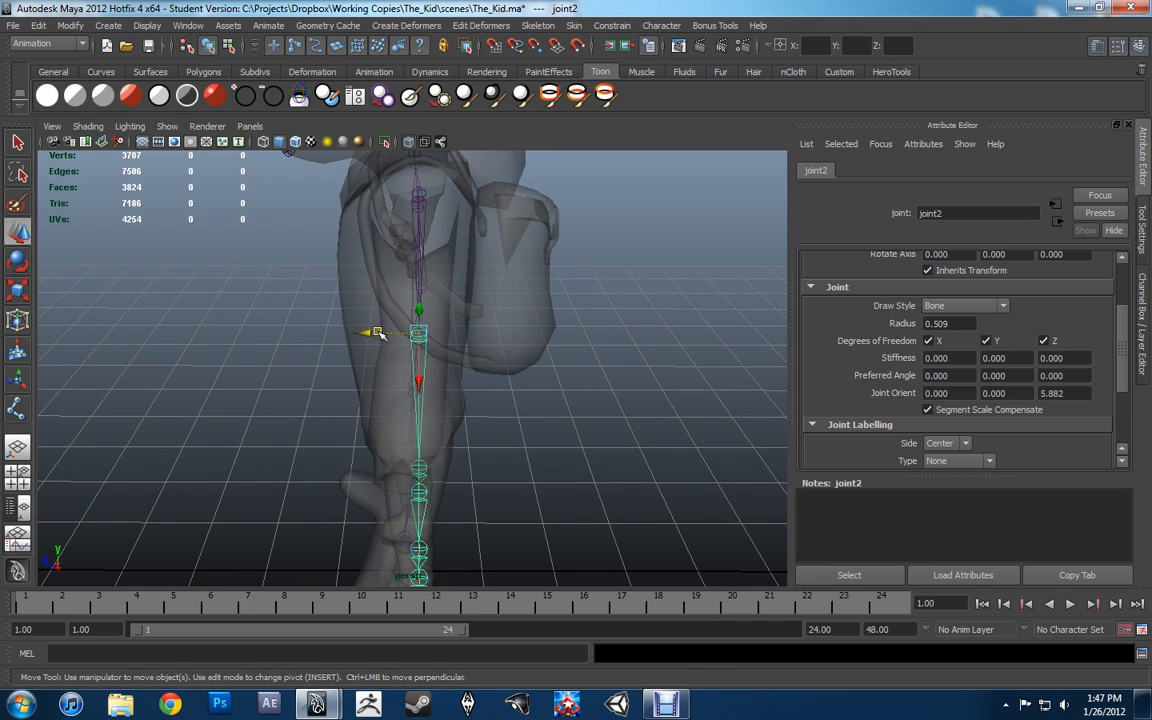
drag(378, 333, 389, 333)
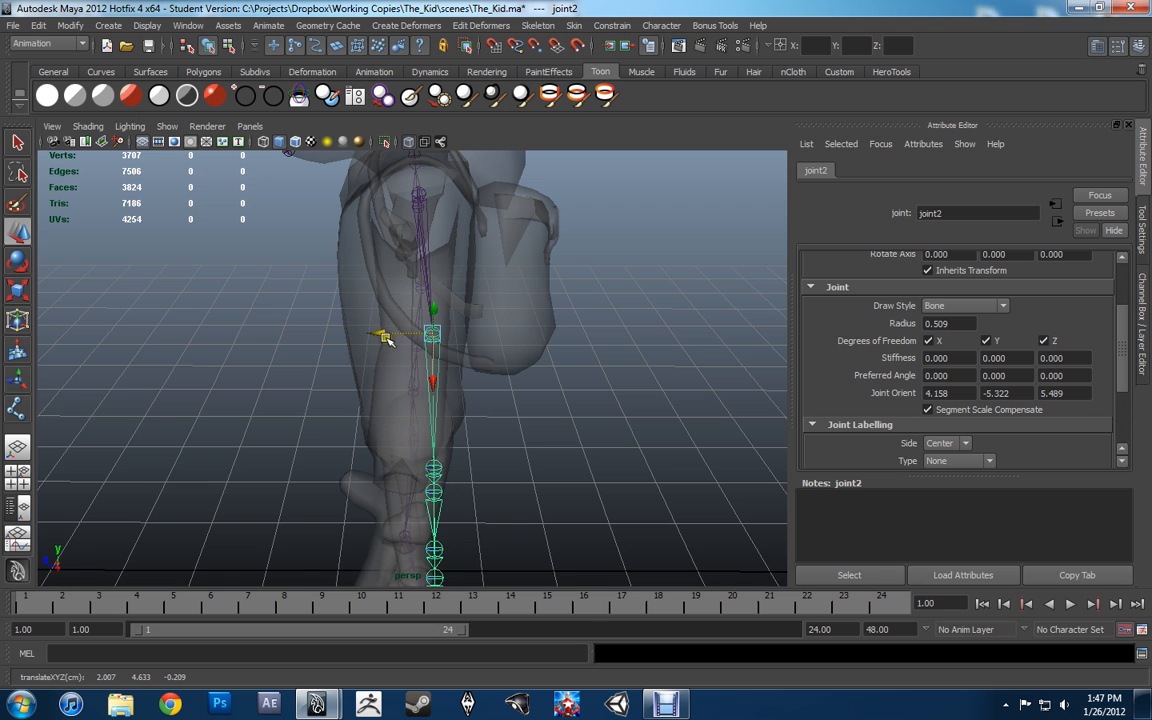
drag(385, 331, 380, 332)
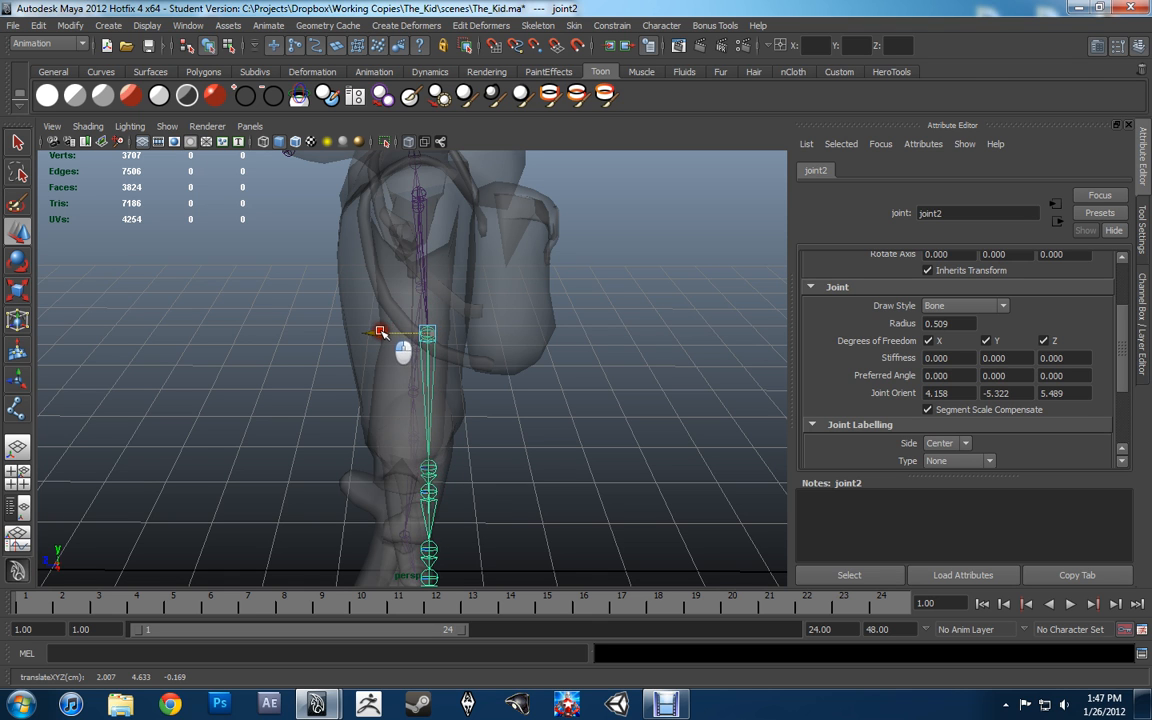
Move the left wrist joint along its Z axis to about Z 0.04 cm, centered in the cuff.
click(430, 468)
alt+middle_drag(461, 557, 514, 416)
mouse_move(514, 416)
alt+mouse_down()
mouse_move(519, 390)
mouse_move(520, 408)
alt+mouse_up()
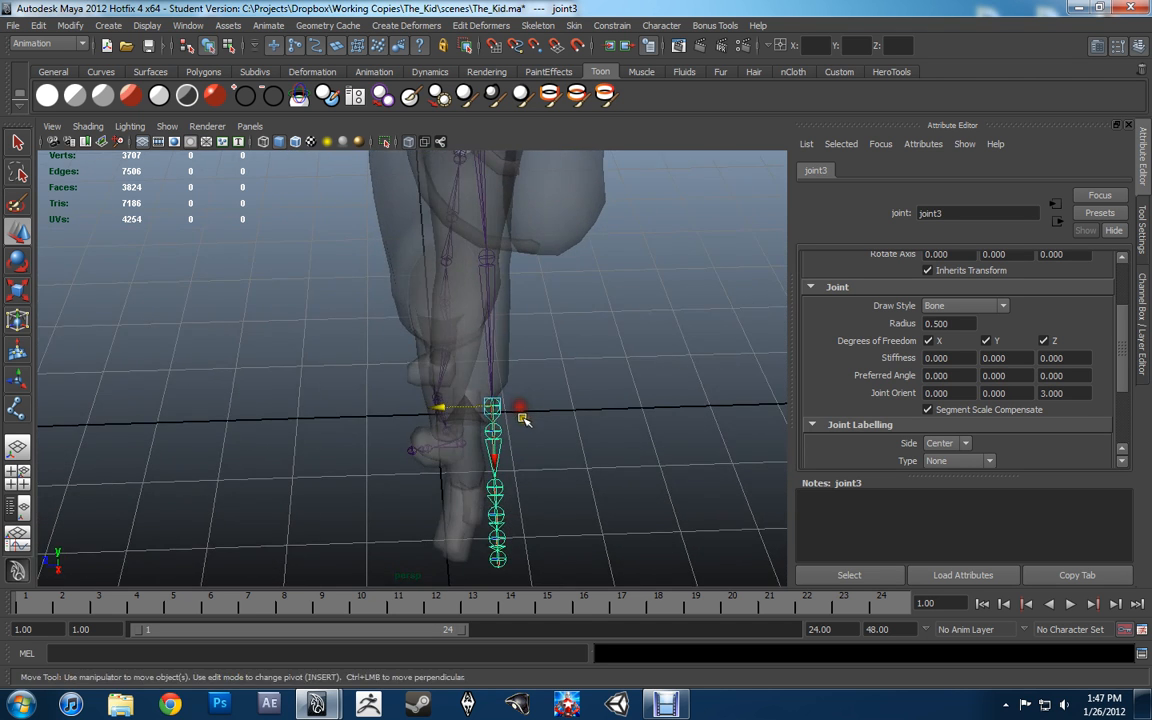
scroll(505, 420, up, 5)
middle_drag(463, 478, 393, 451)
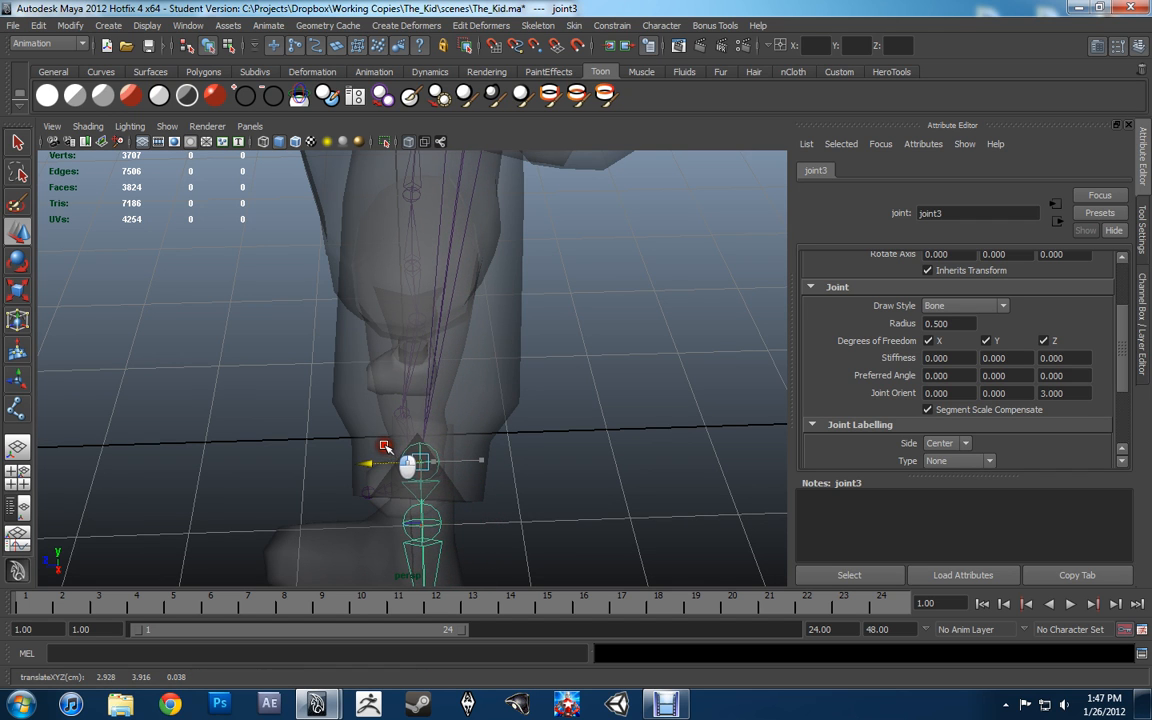
Turn on wireframe on shaded together with X-ray and frame the left hand from its outer side.
alt+drag(383, 446, 438, 373)
click(408, 144)
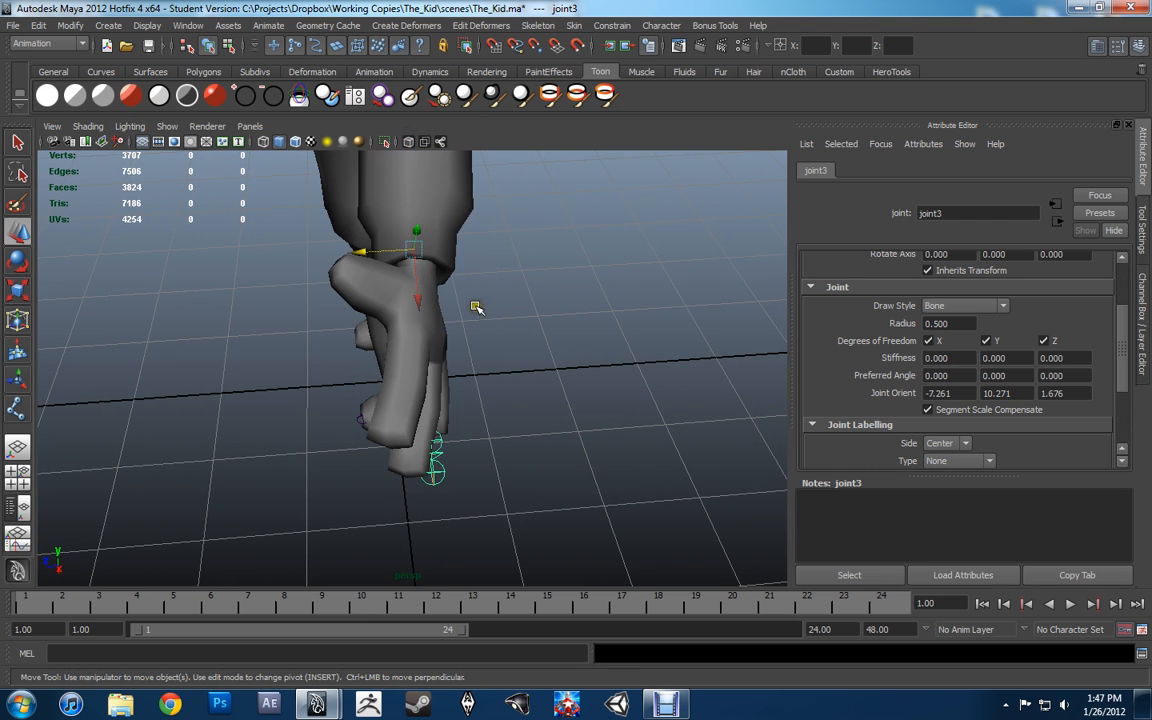
alt+middle_drag(491, 296, 485, 365)
click(297, 143)
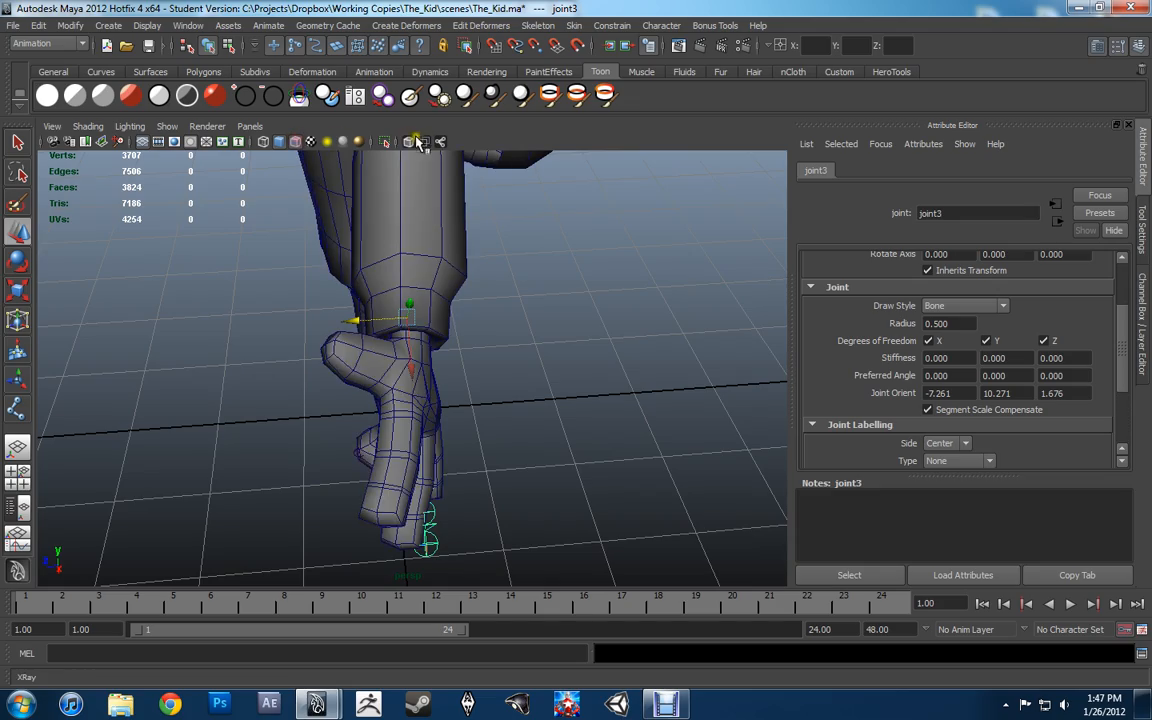
click(416, 142)
mouse_move(424, 175)
alt+mouse_down()
mouse_move(483, 293)
mouse_move(489, 378)
mouse_move(200, 301)
mouse_move(163, 250)
alt+mouse_up()
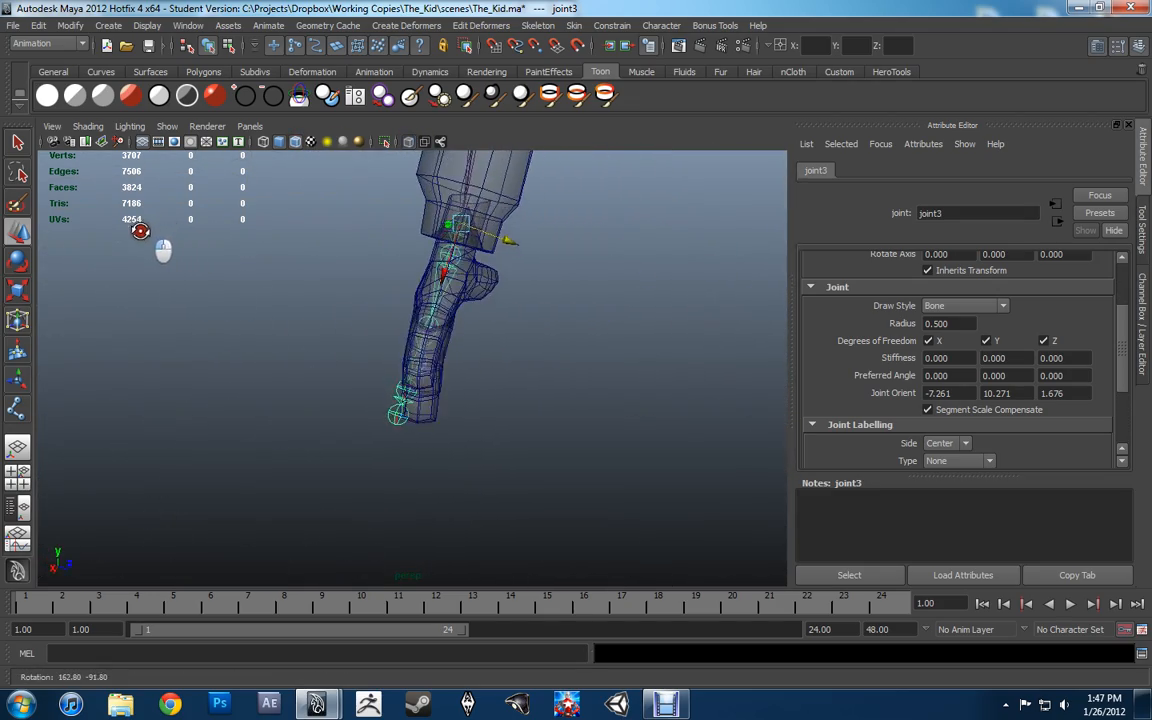
alt+middle_drag(389, 238, 365, 318)
scroll(365, 318, up, 3)
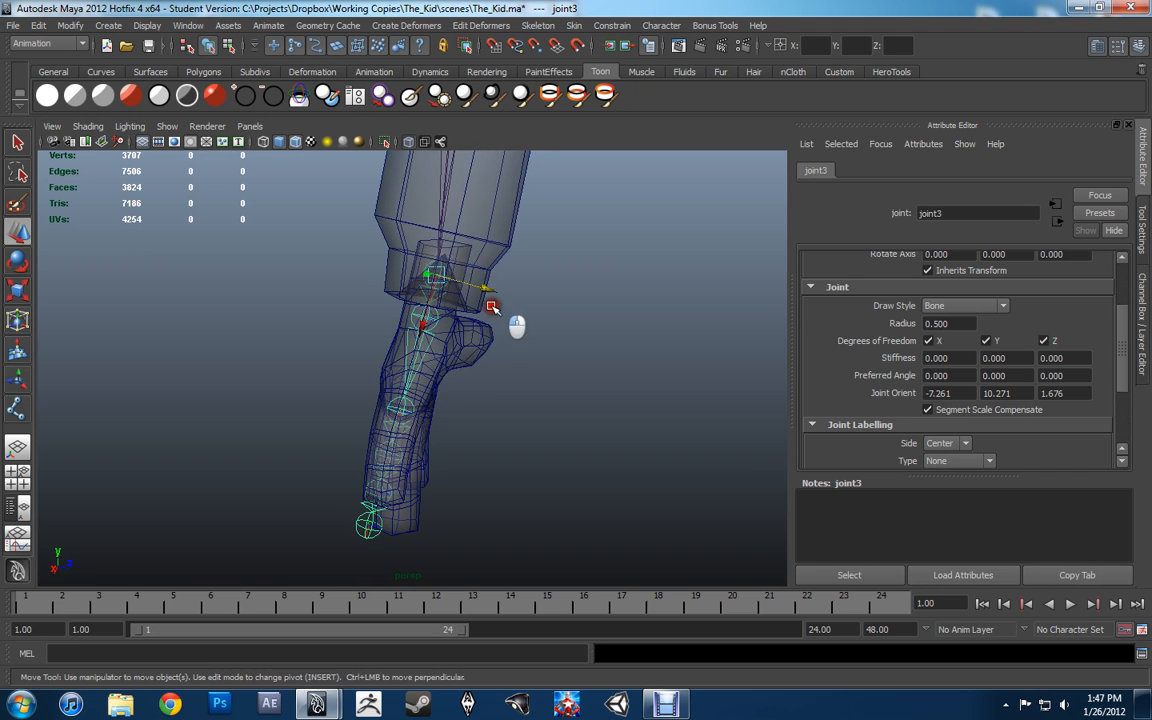
Rotate the left wrist joint about -2.75 degrees around Y to align the hand joints with the mesh.
key(e)
drag(381, 222, 398, 231)
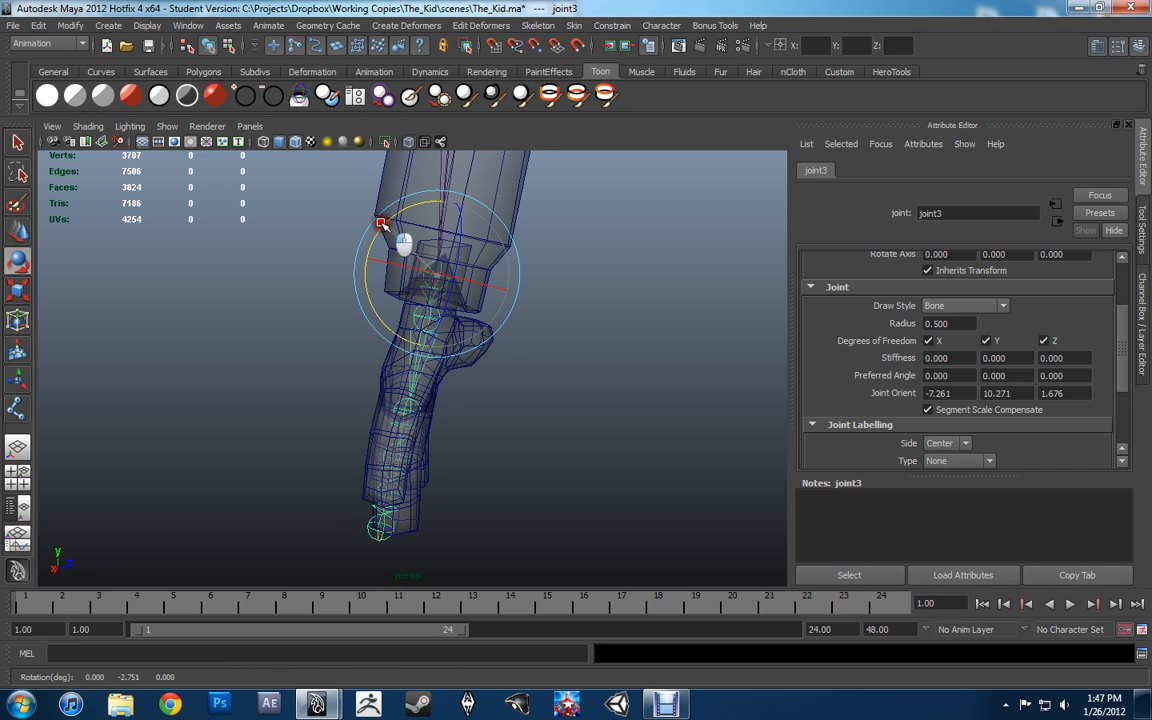
scroll(1039, 319, up, 3)
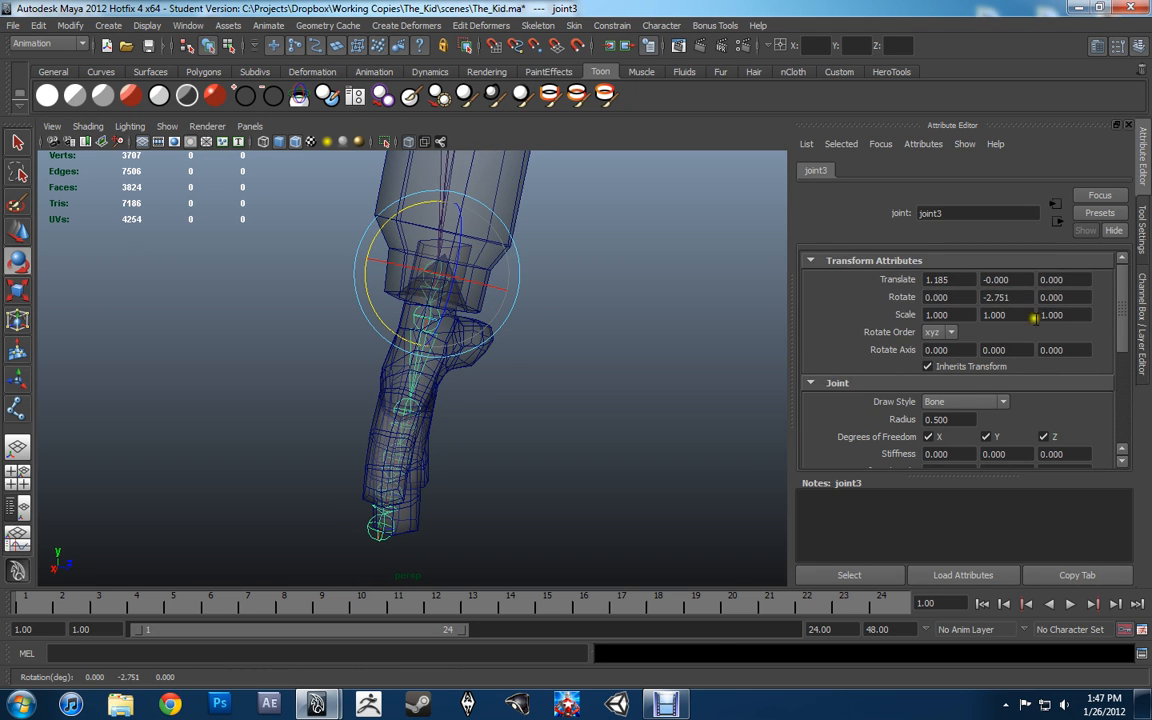
Undo the trial rotation of joint3 at the wrist and set its Joint Orient Y to 8.
key(ctrl+z)
scroll(1040, 350, down, 3)
drag(1019, 443, 938, 442)
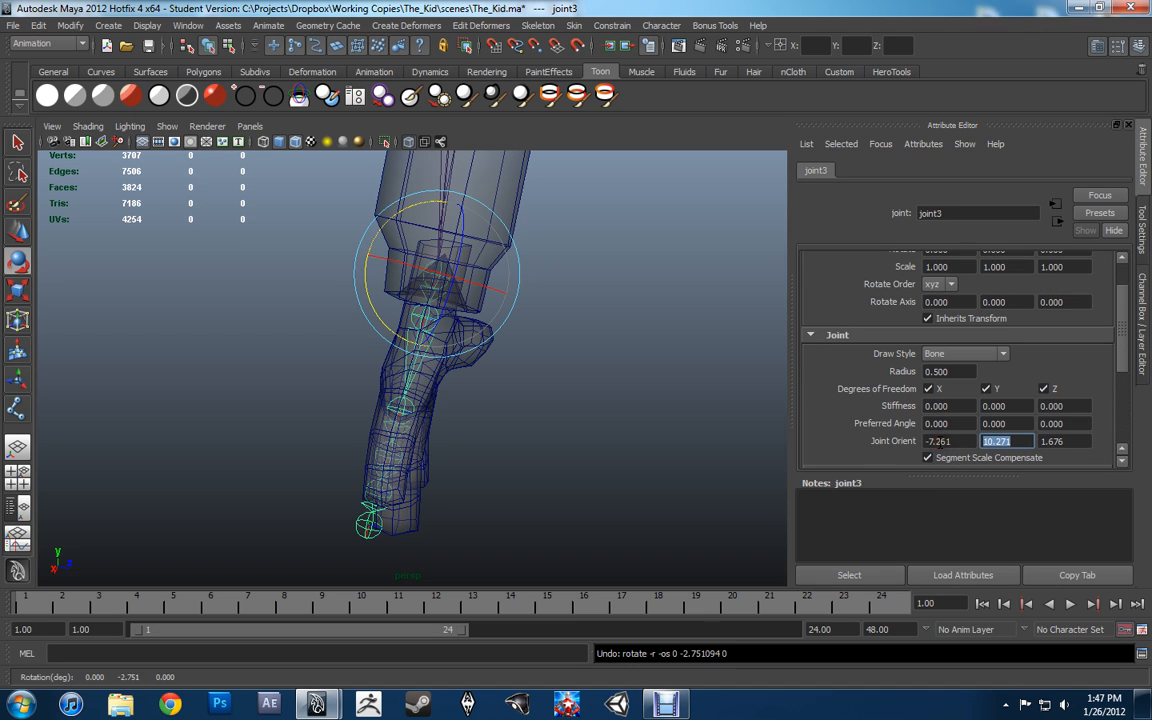
key(Return)
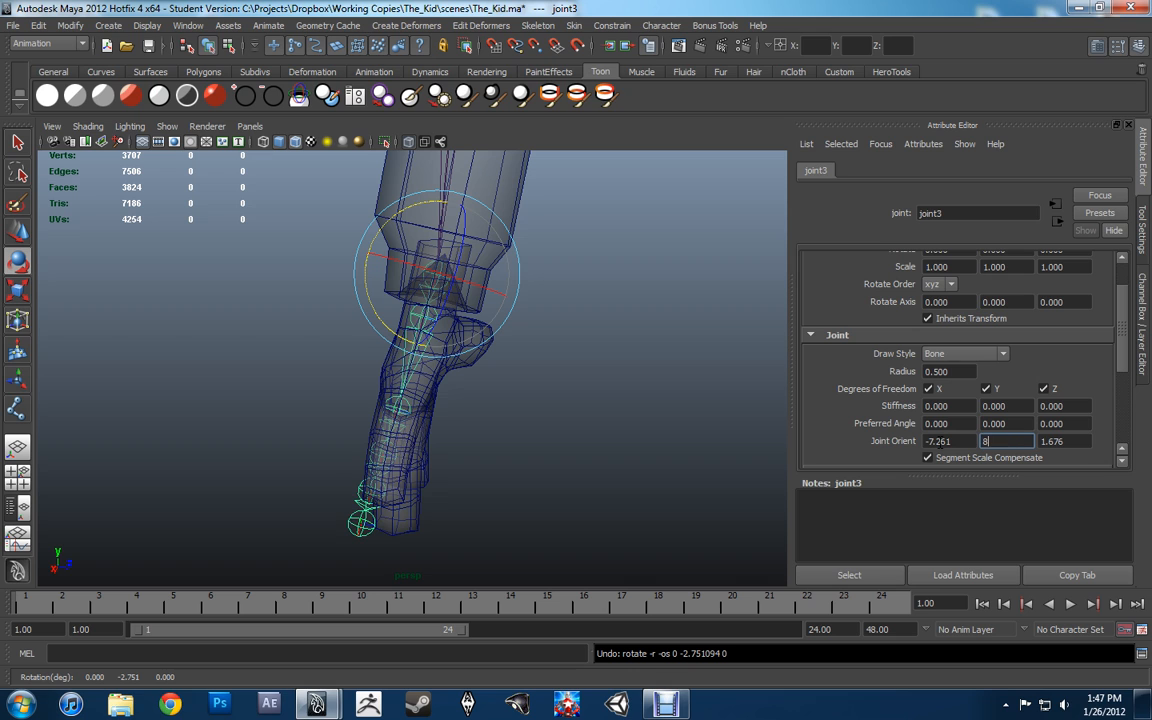
key(Return)
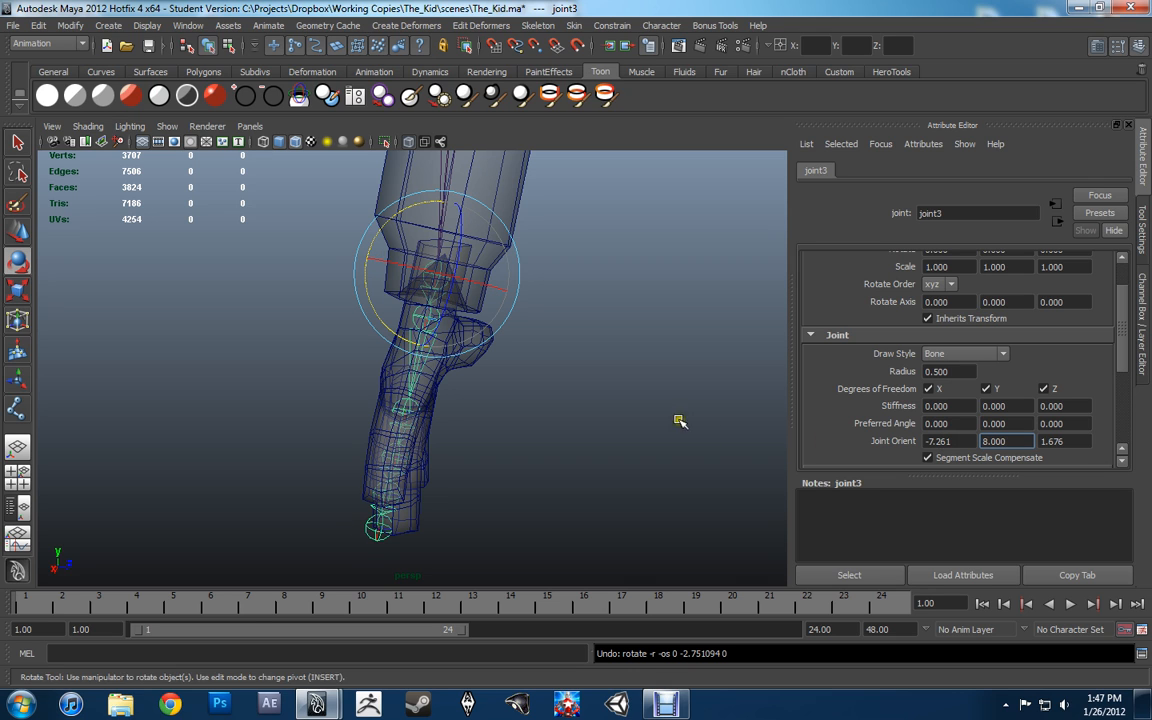
Select joint5 at the finger's base, undo a trial Y rotation, and set its Joint Orient Y to -5.
alt+drag(679, 419, 617, 393)
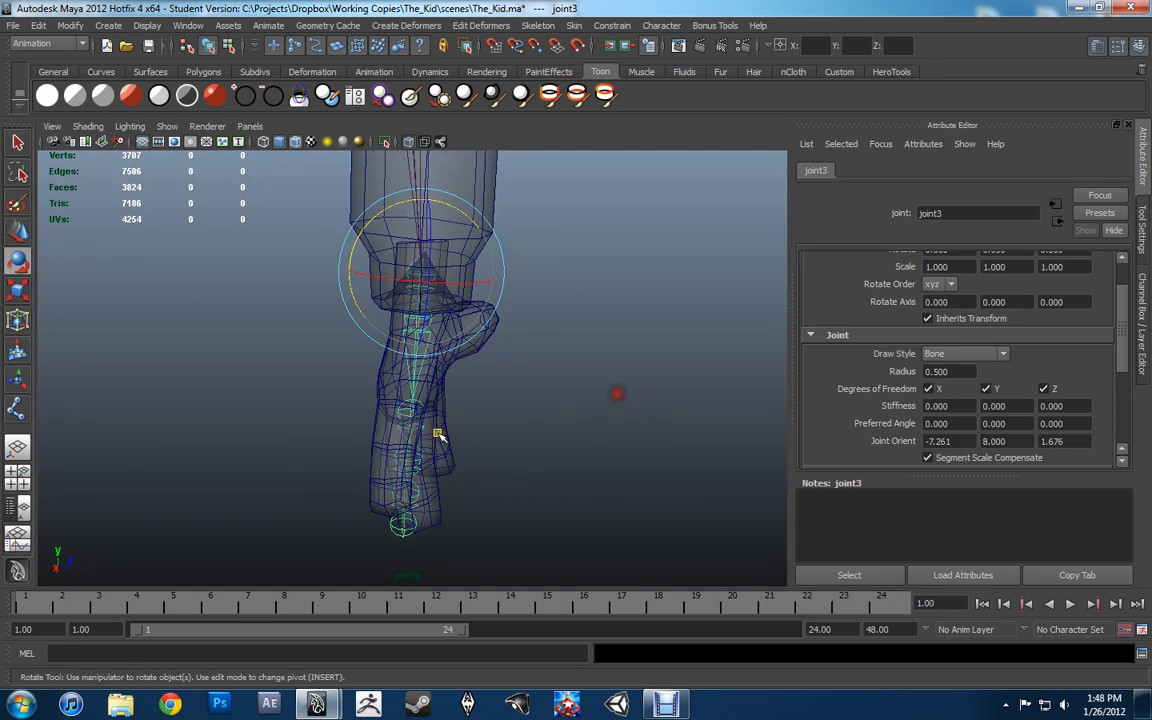
scroll(442, 400, up, 5)
alt+drag(447, 383, 427, 368)
click(438, 381)
click(455, 358)
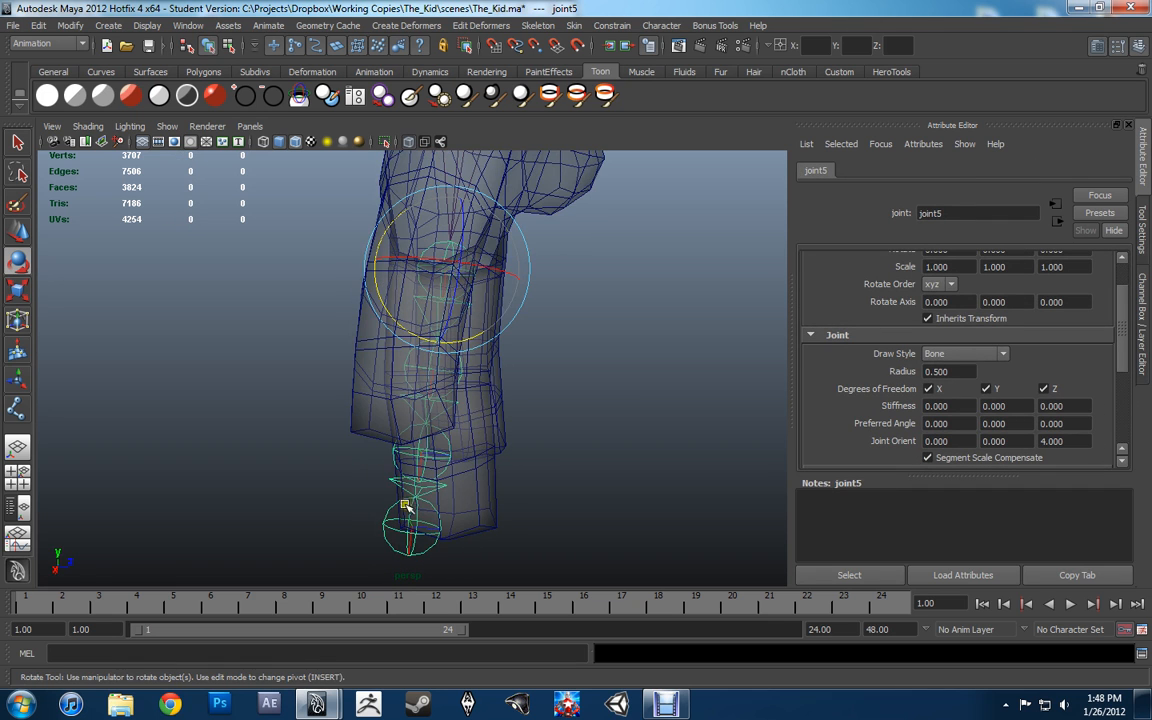
alt+drag(405, 507, 428, 385)
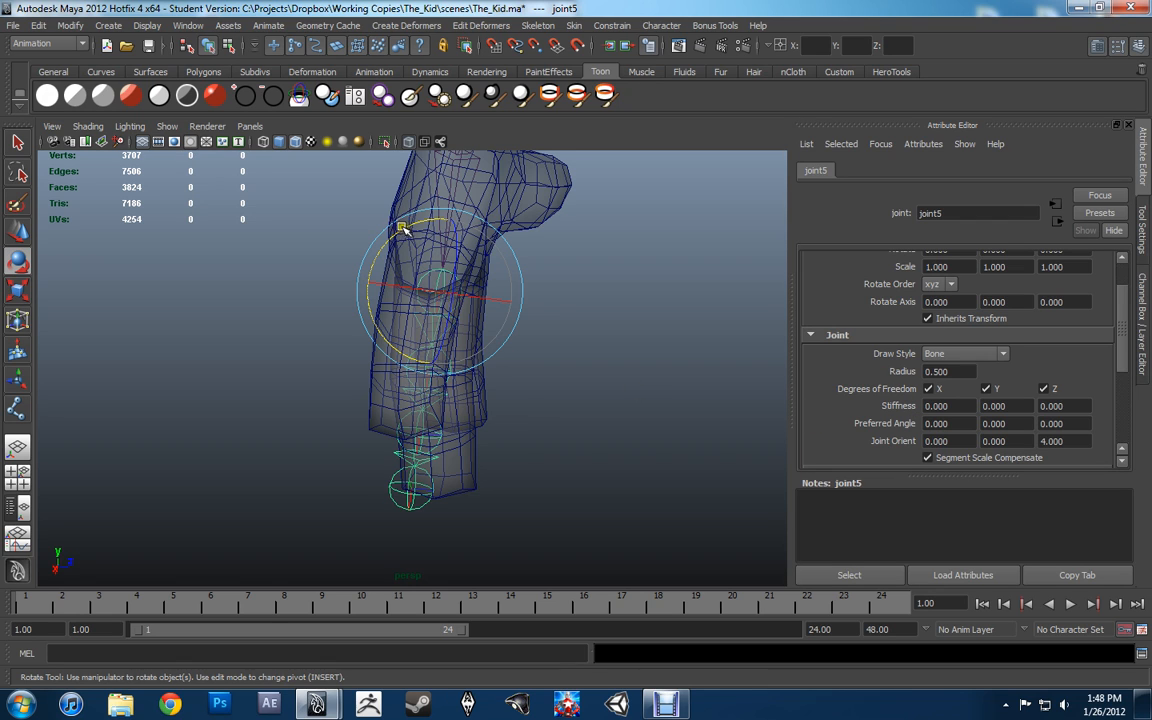
drag(404, 229, 386, 226)
key(ctrl+z)
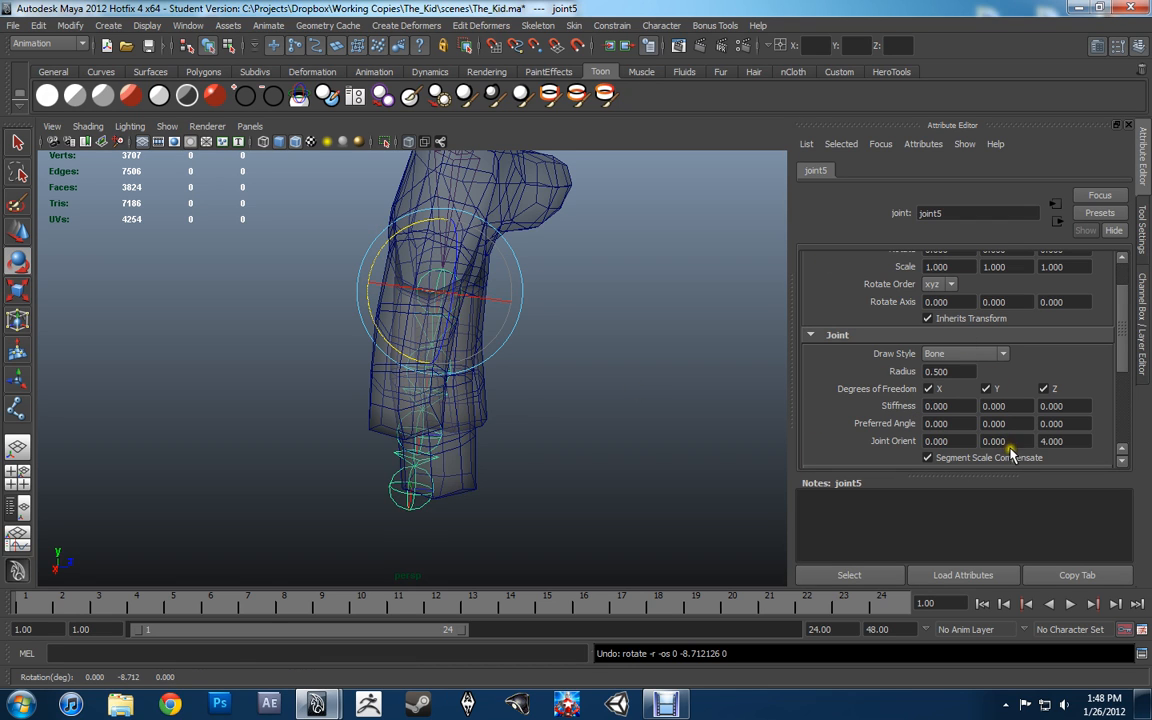
click(1012, 443)
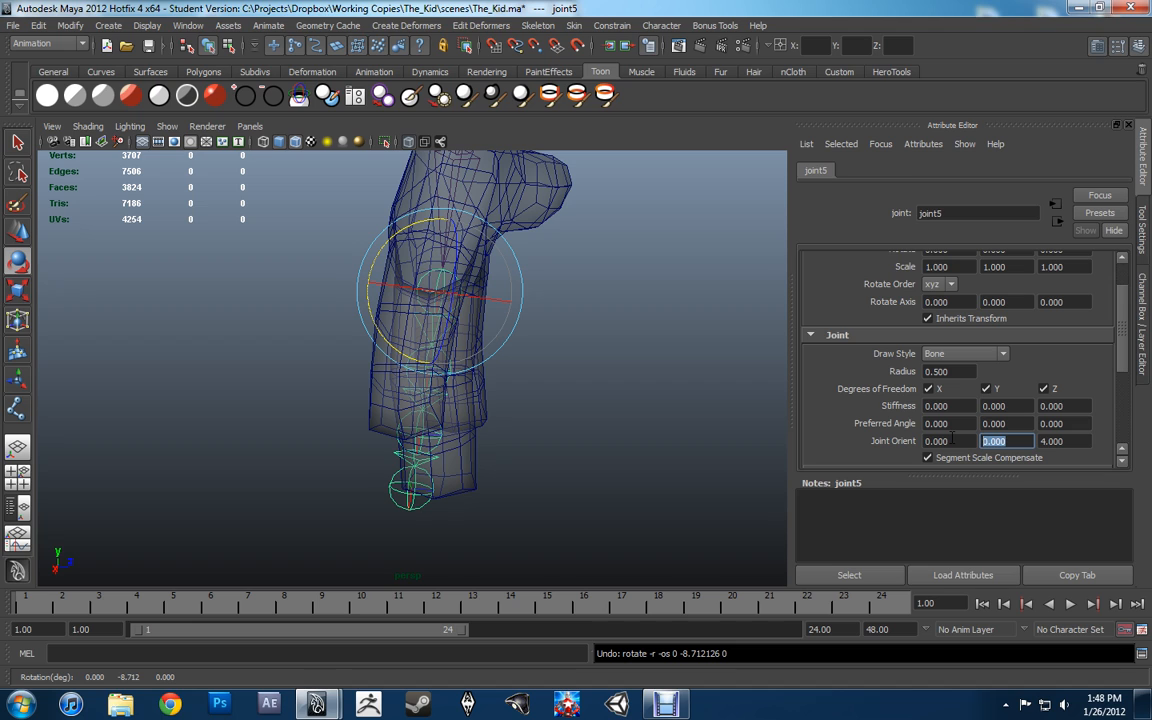
text(5)
key(Return)
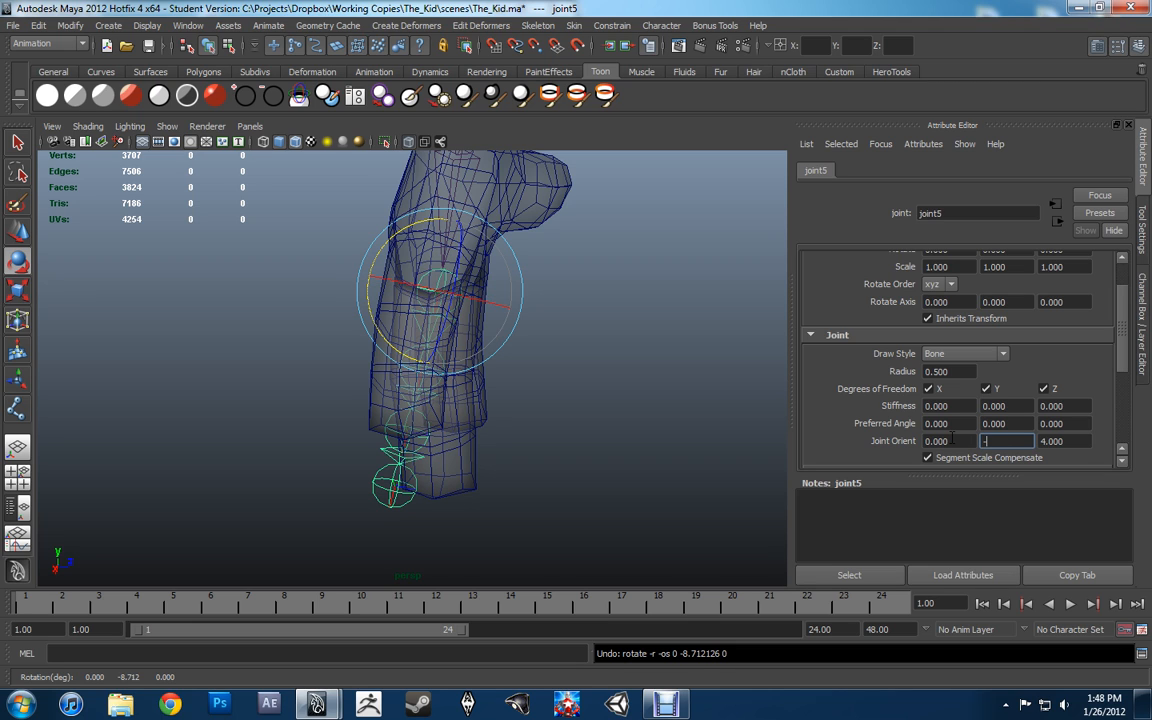
key(Return)
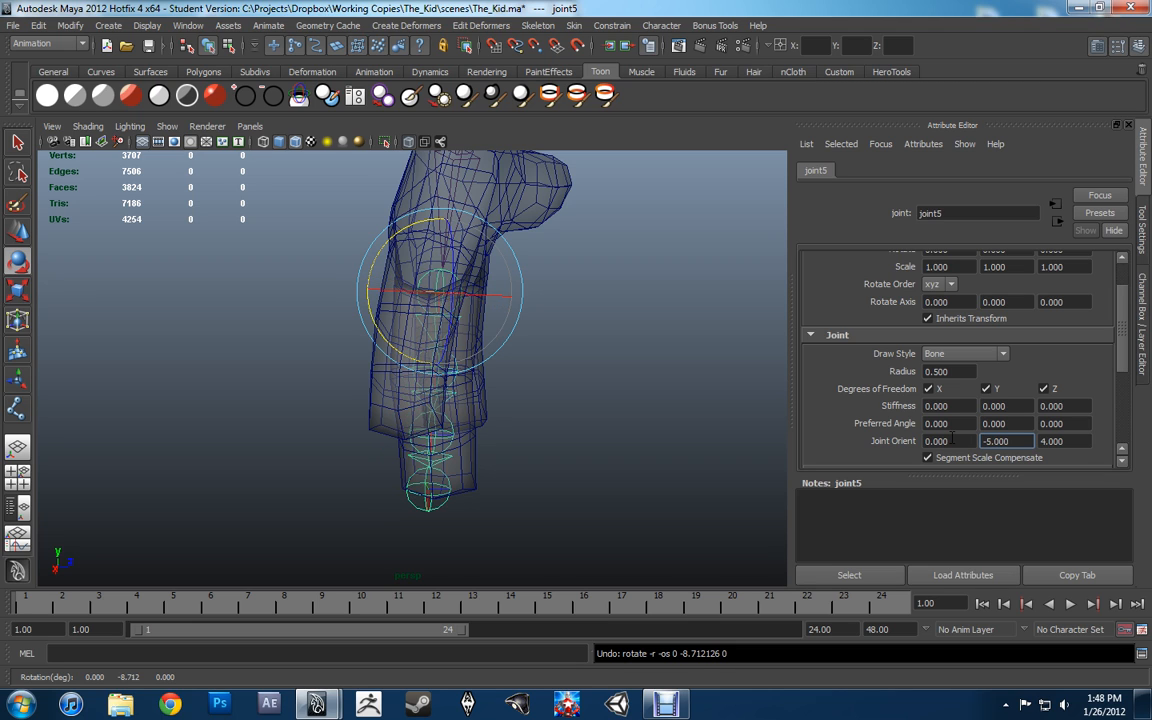
Set the Joint Orient Y of joint6, the next joint down the finger, to -5 after trying -2.
click(438, 394)
click(1012, 440)
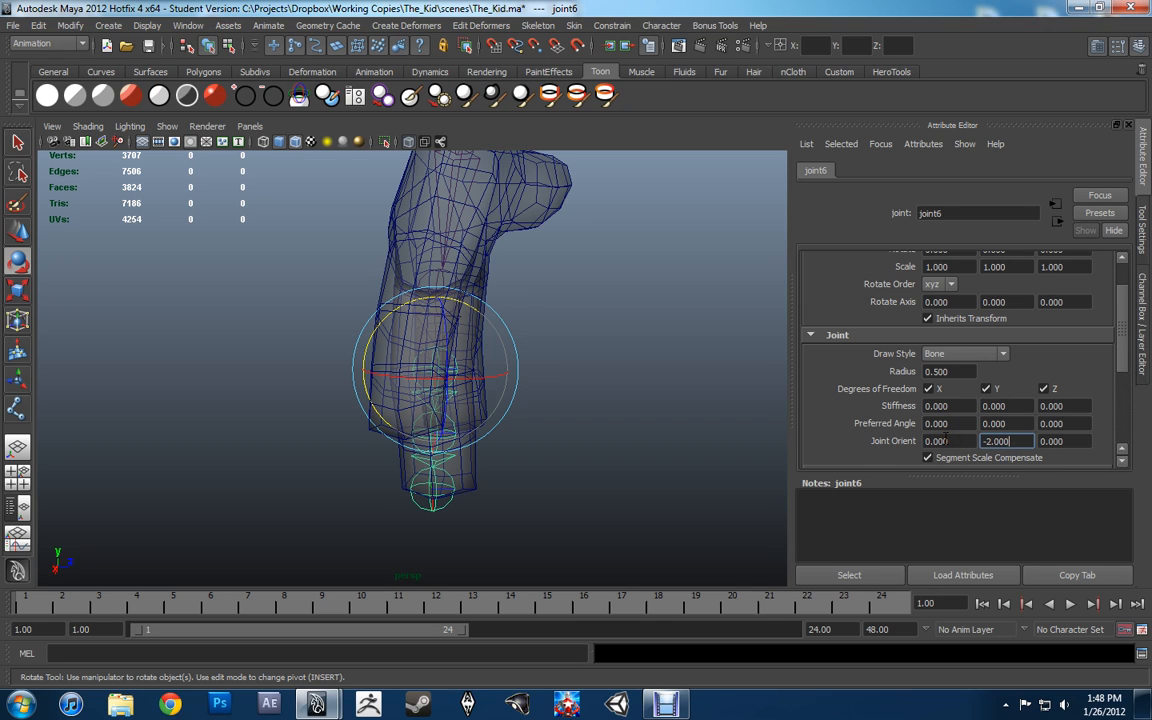
key(Return)
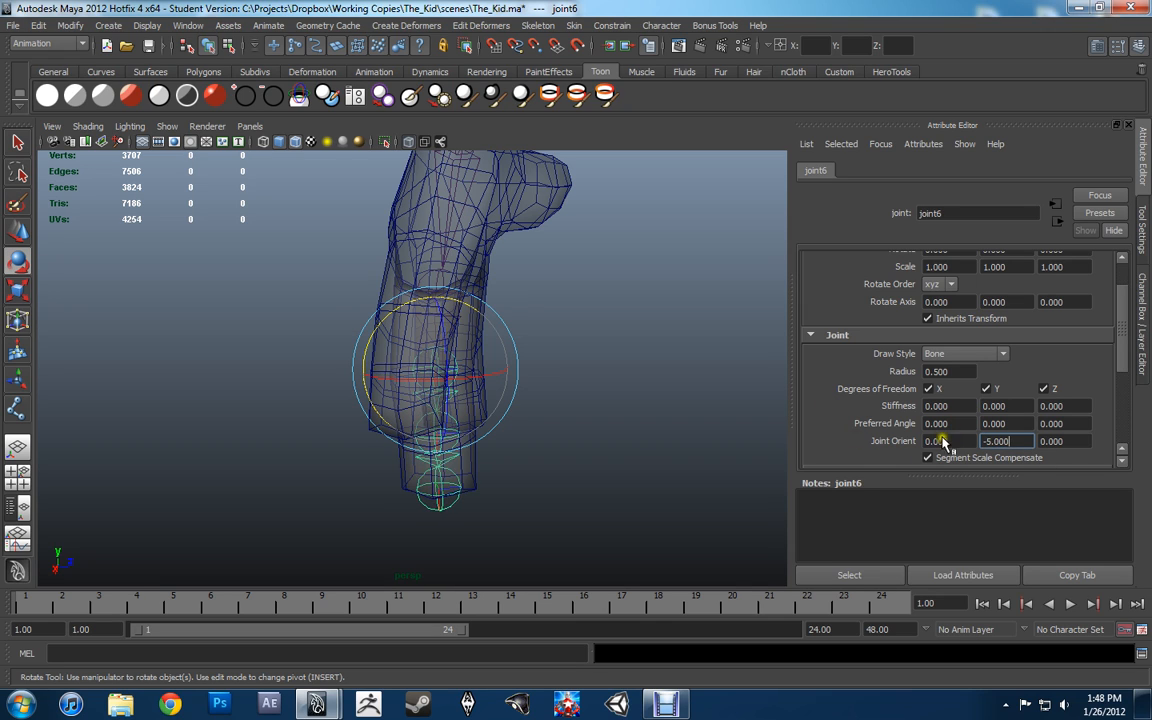
Set the Joint Orient Y of joint7, near the fingertip, to -5.
click(400, 457)
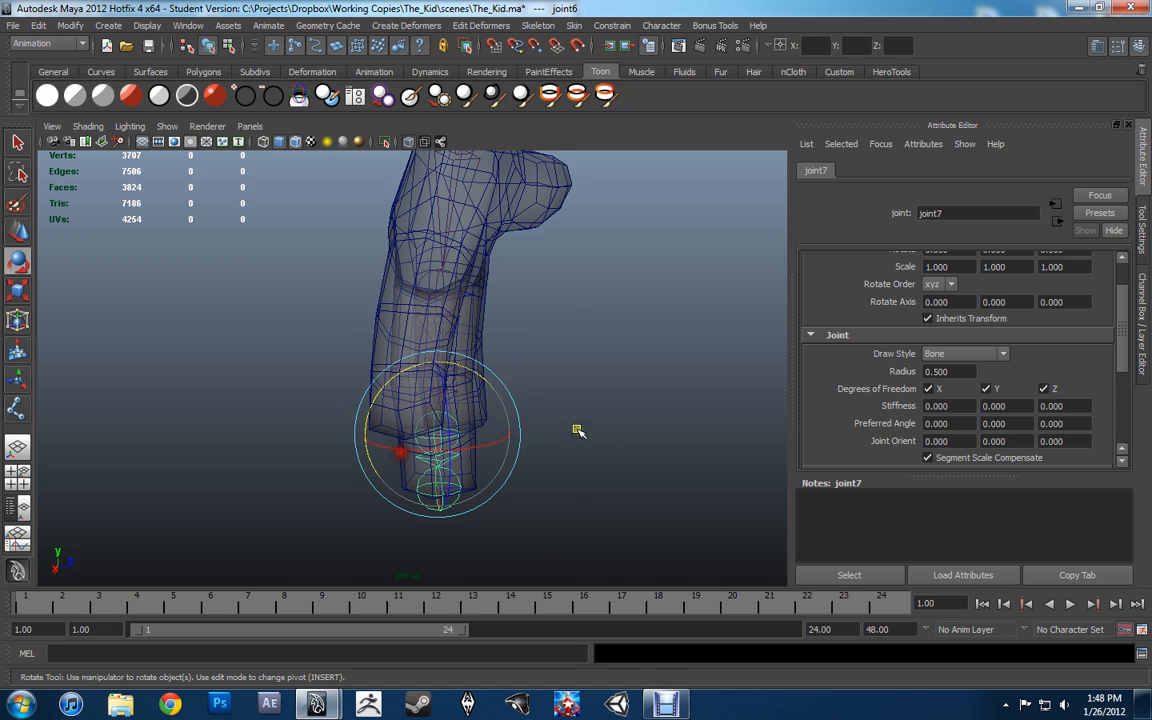
click(997, 440)
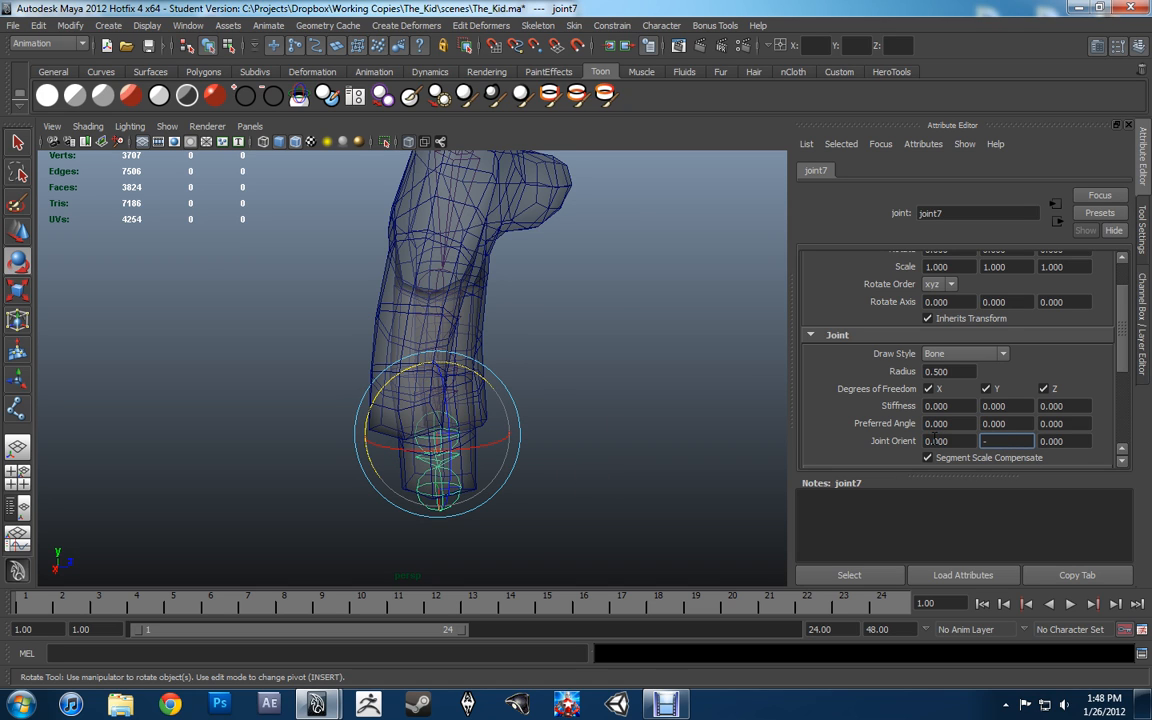
text(-5)
key(Return)
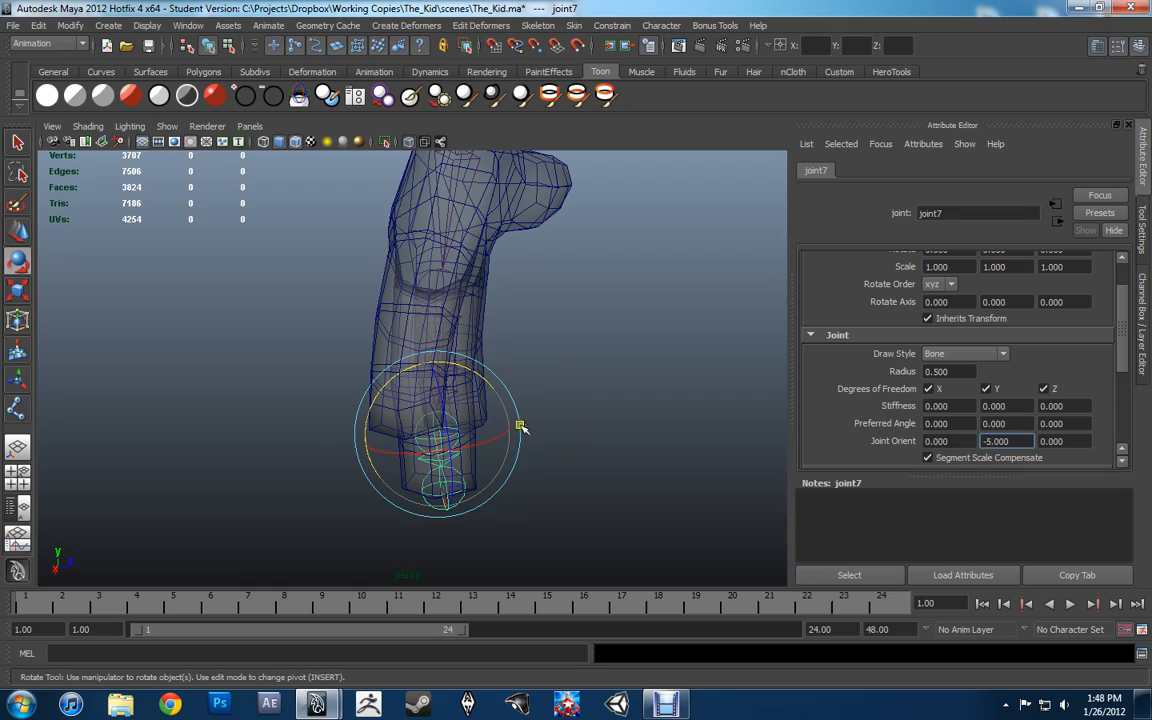
Select joint5, test its roll about X with the Rotate tool, undo that, and set its Joint Orient X to 20.
alt+drag(520, 427, 306, 361)
alt+drag(323, 316, 373, 271)
click(356, 311)
key(w)
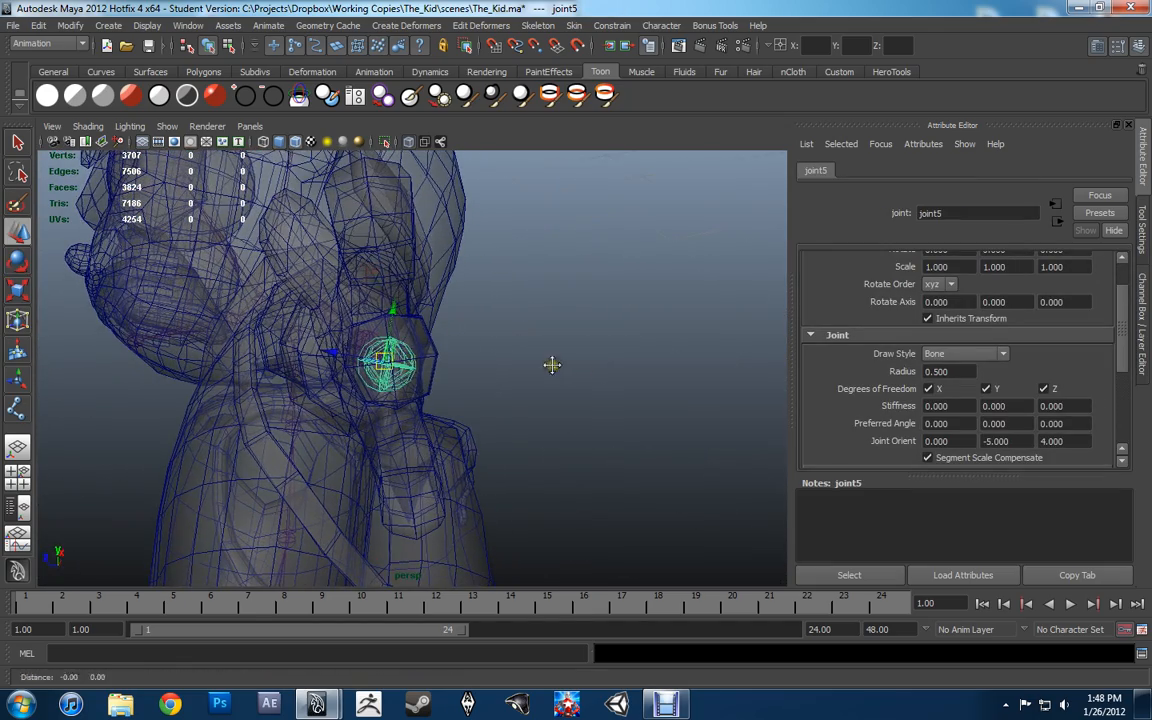
key(e)
drag(334, 308, 315, 331)
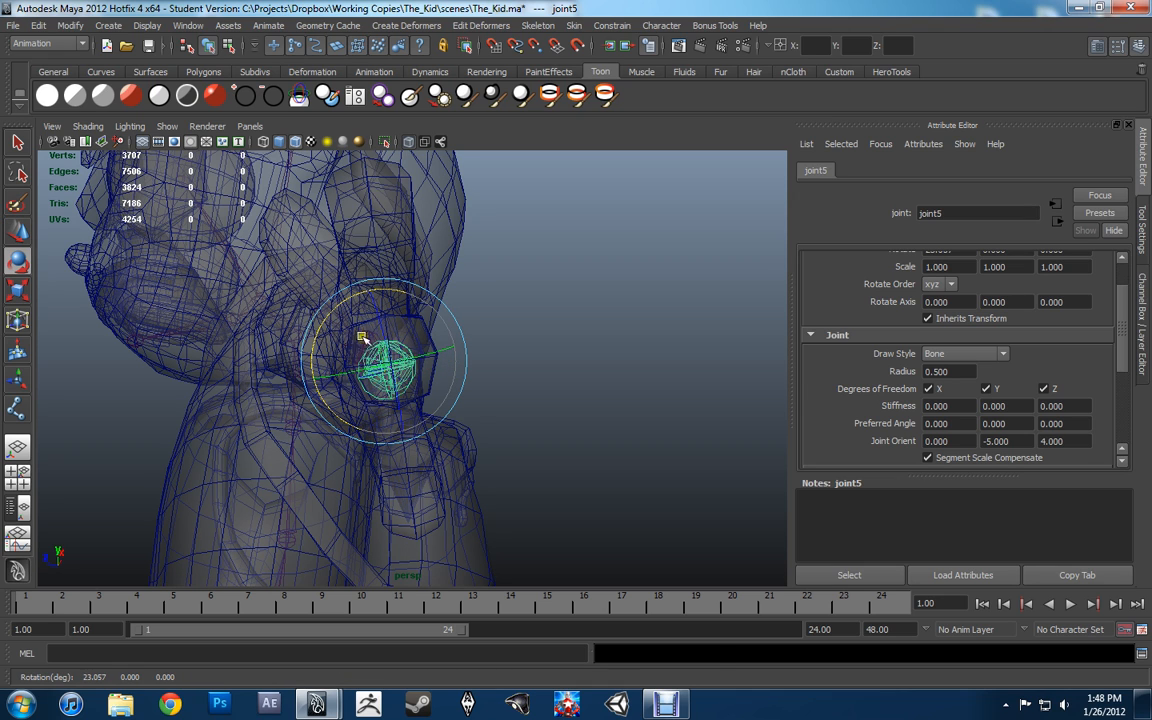
key(ctrl+z)
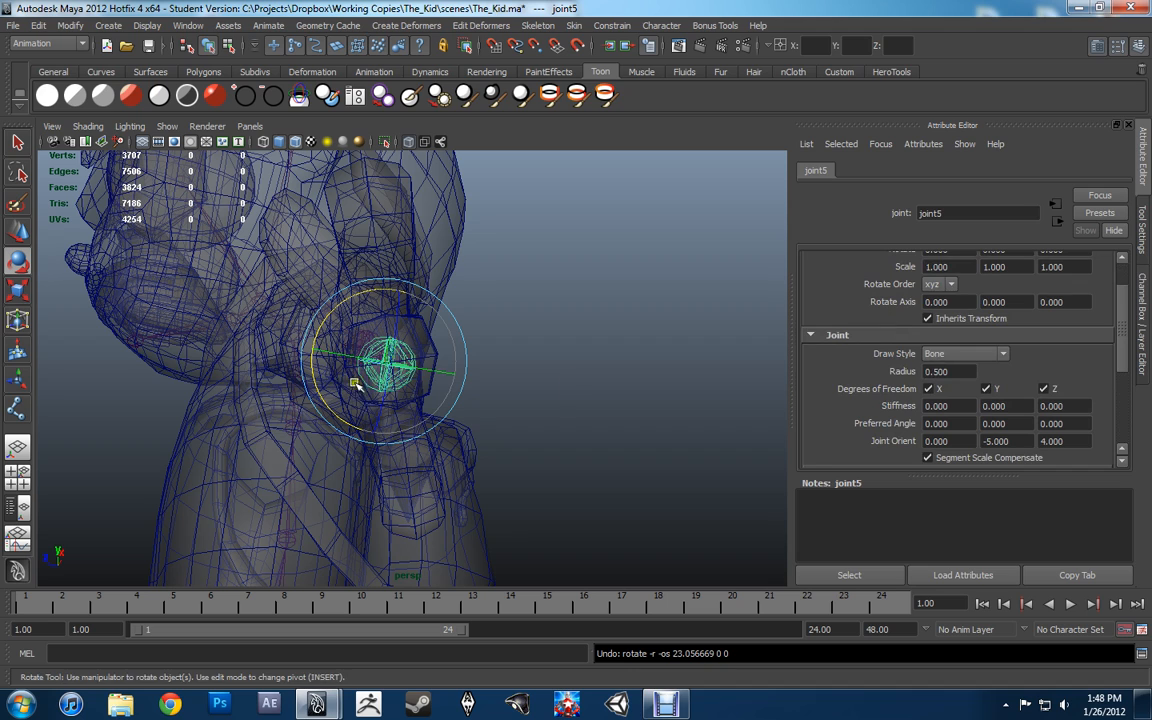
drag(325, 313, 319, 337)
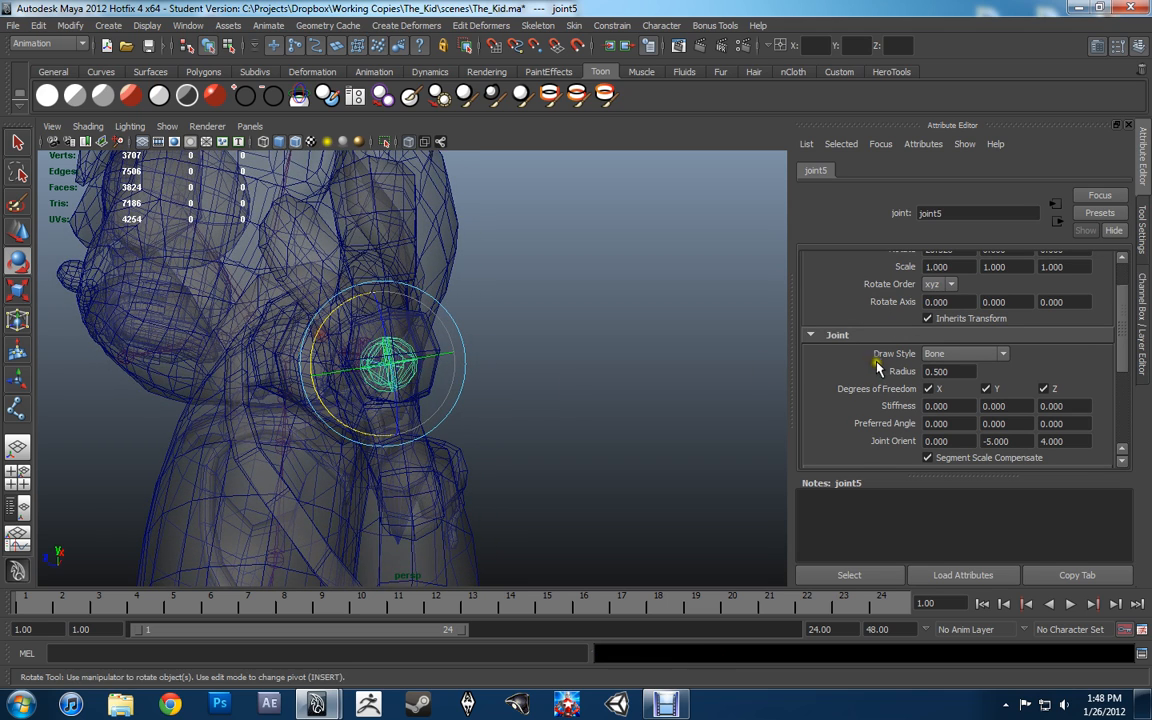
scroll(880, 305, up, 2)
key(ctrl+z)
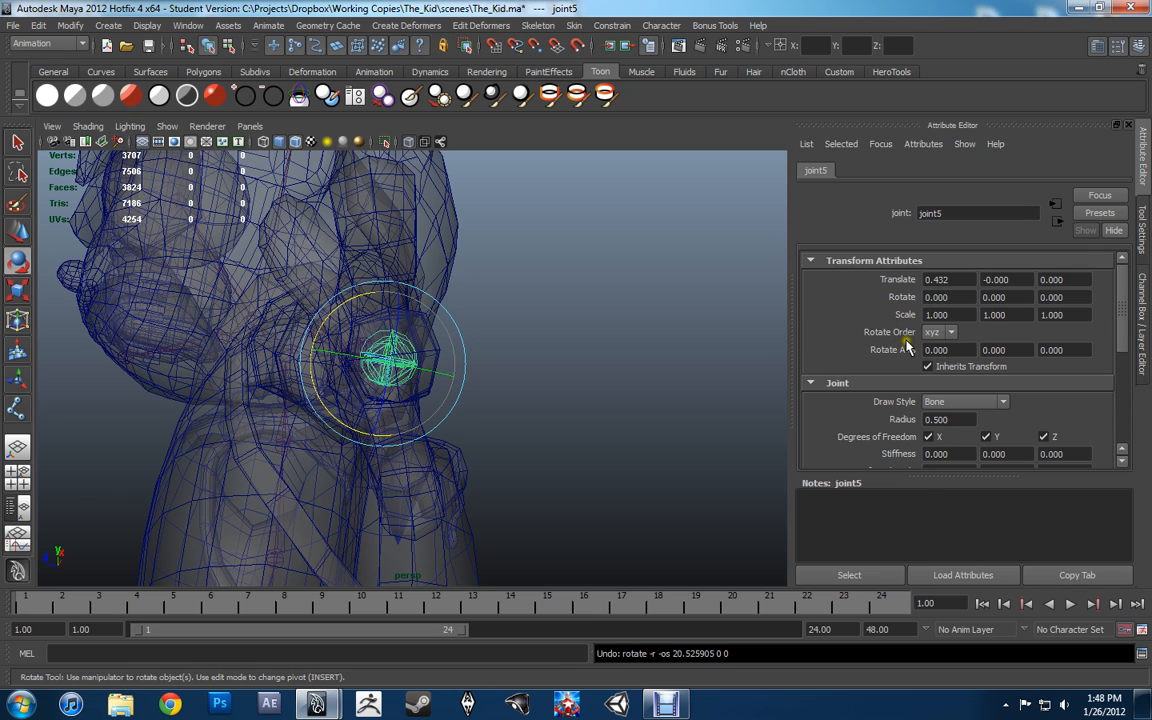
scroll(818, 312, down, 2)
click(873, 454)
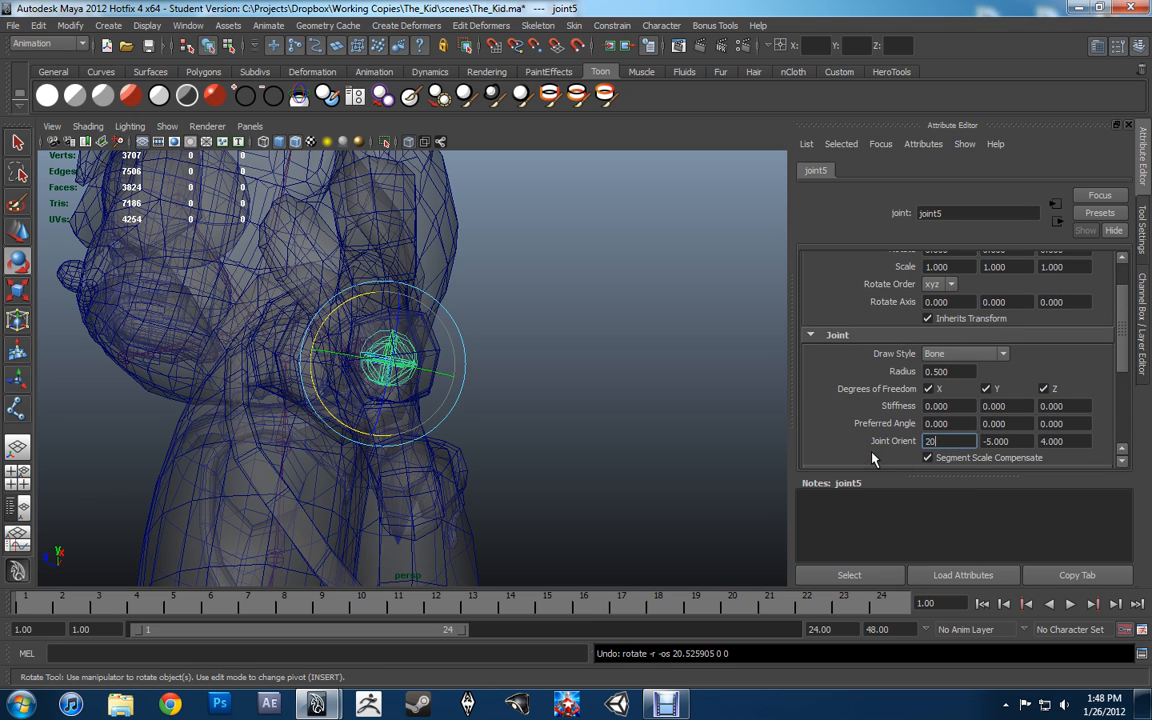
text(20)
key(Return)
Align the finger's joint chain with the mesh by setting joint5's Joint Orient Z to 5 after trying 6 and 4.
alt+drag(546, 389, 670, 424)
alt+middle_drag(655, 435, 658, 443)
drag(1084, 442, 1015, 441)
text(5)
key(Return)
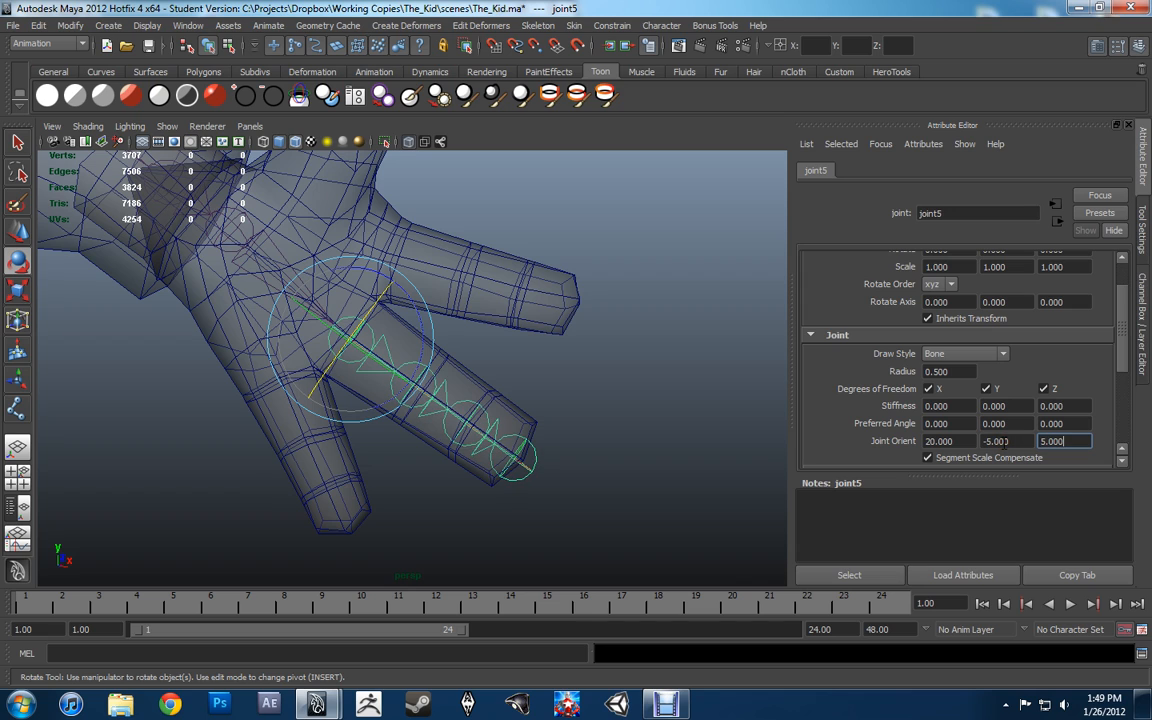
text(6)
key(Return)
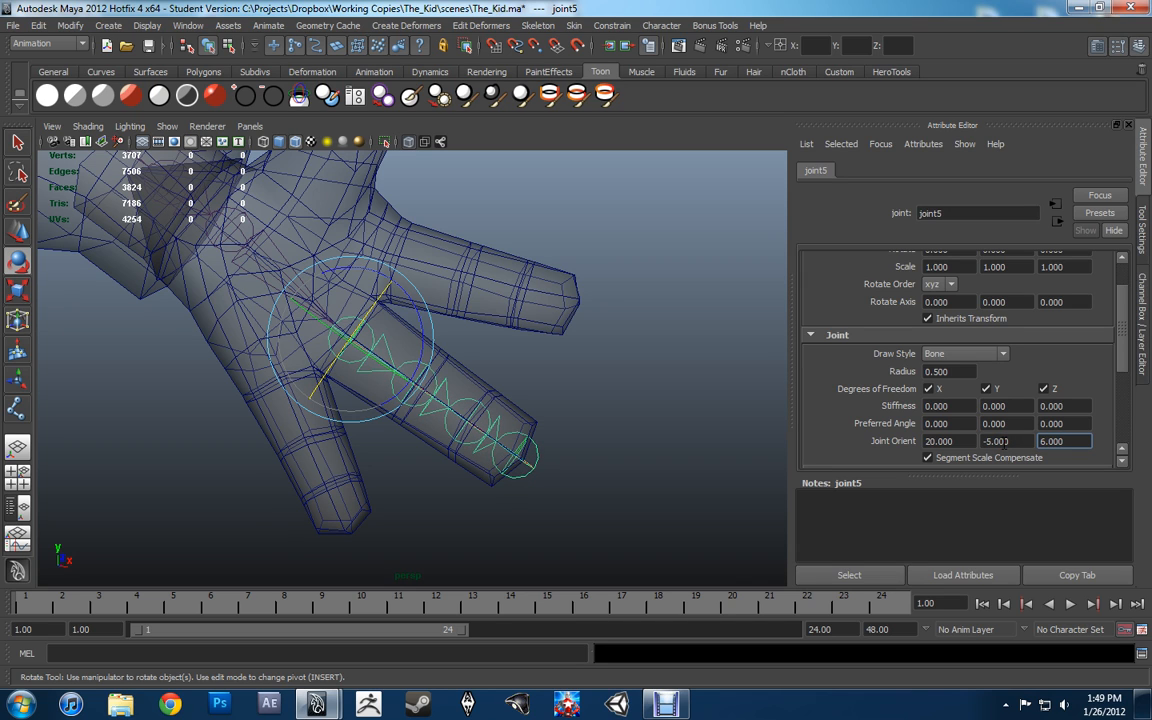
text(4)
key(Return)
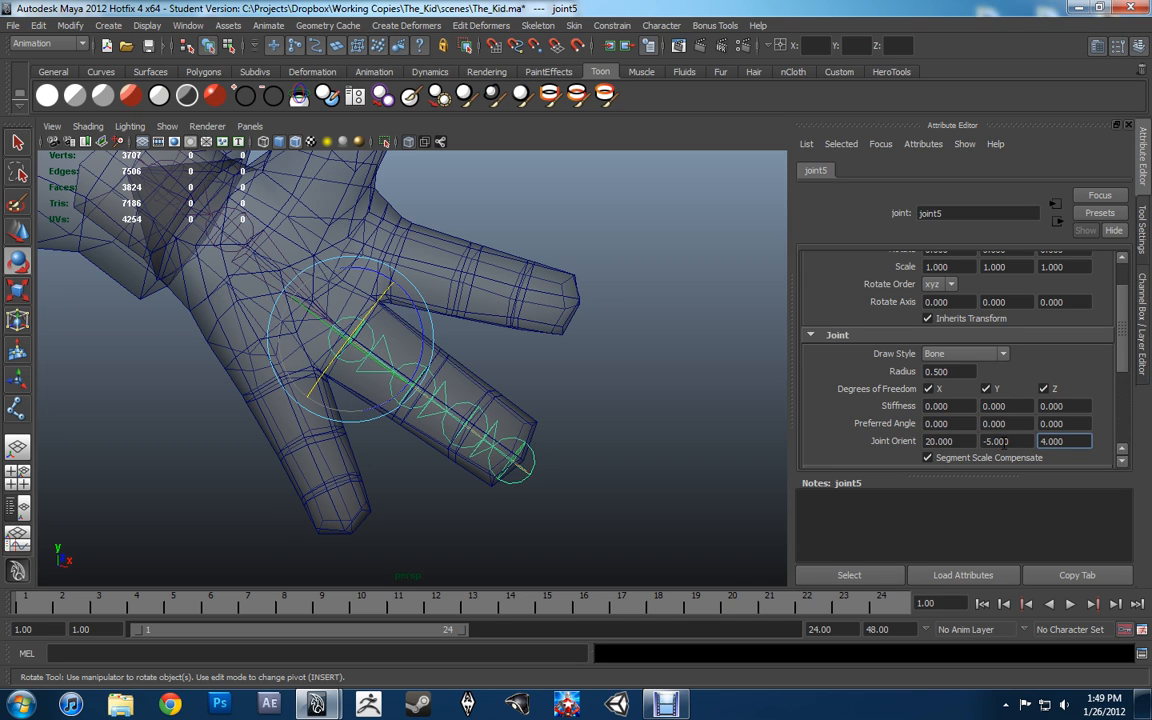
text(5)
key(Return)
Nudge joint5 slightly with the Move tool to centre the chain in the finger, and clear the selection.
alt+middle_drag(515, 407, 541, 421)
key(w)
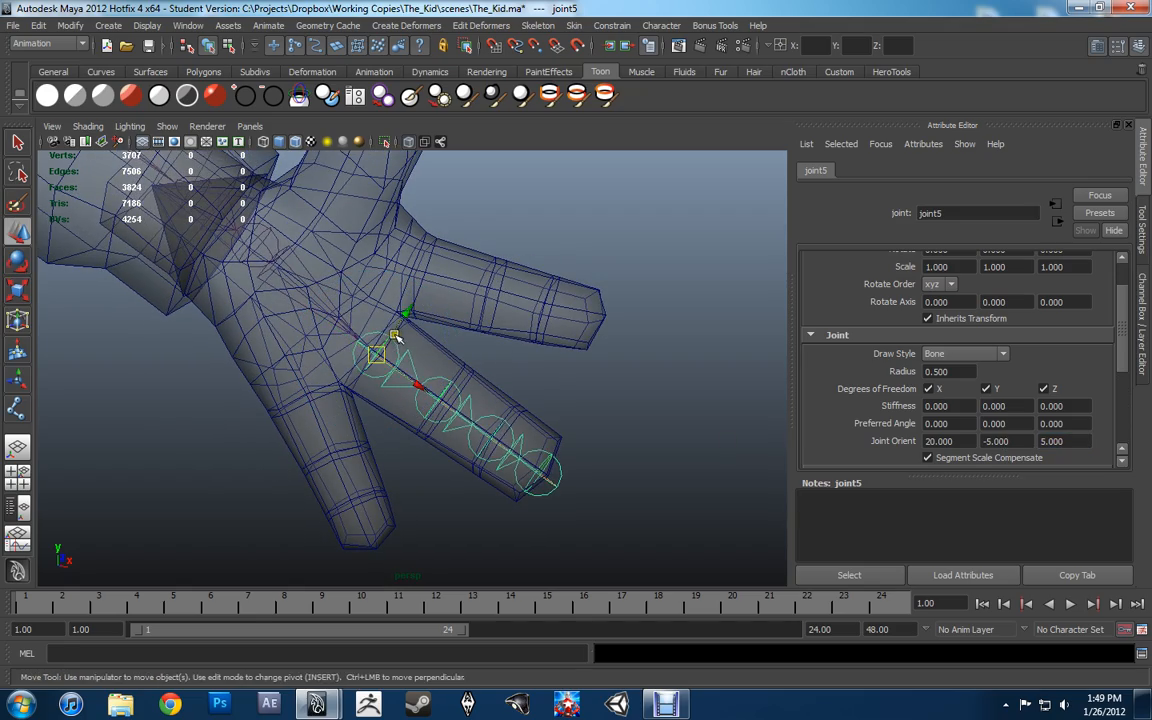
drag(396, 331, 400, 336)
alt+drag(412, 354, 225, 349)
mouse_move(365, 350)
alt+mouse_down()
mouse_move(381, 365)
mouse_move(371, 367)
alt+mouse_up()
alt+drag(400, 357, 591, 365)
click(602, 365)
In the front view, duplicate the joint5 finger chain and move the copy to the base of the finger nearest the thumb.
key(space)
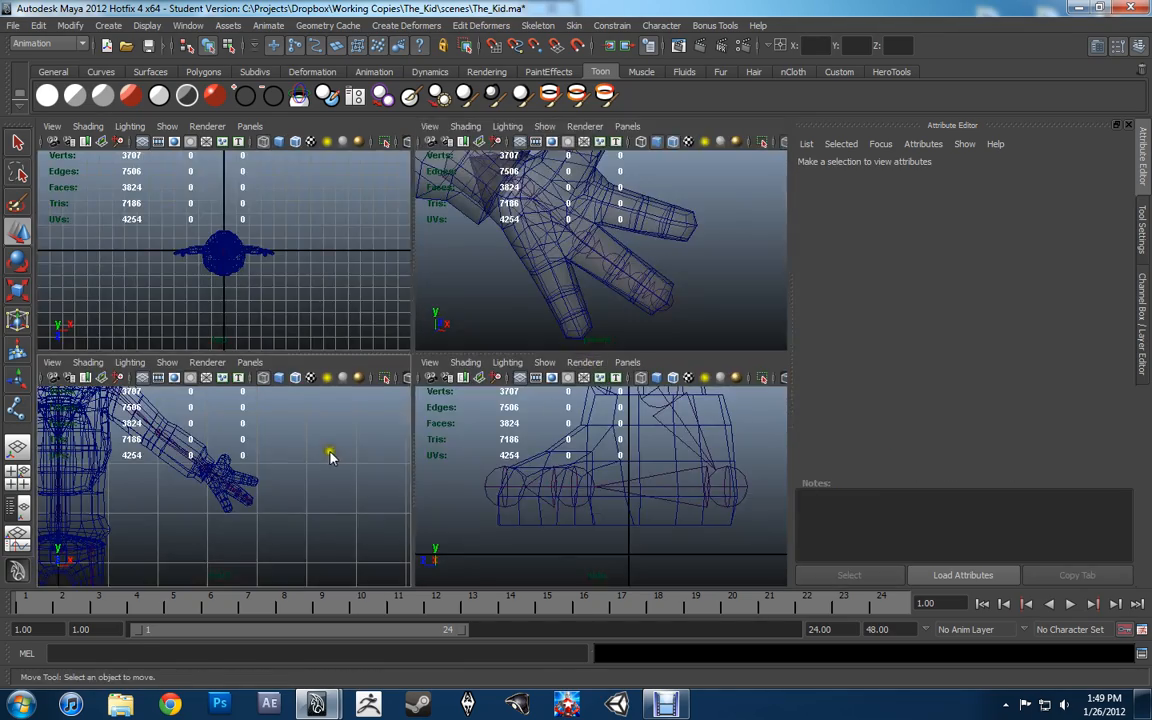
key(space)
alt+drag(496, 417, 463, 382)
click(459, 383)
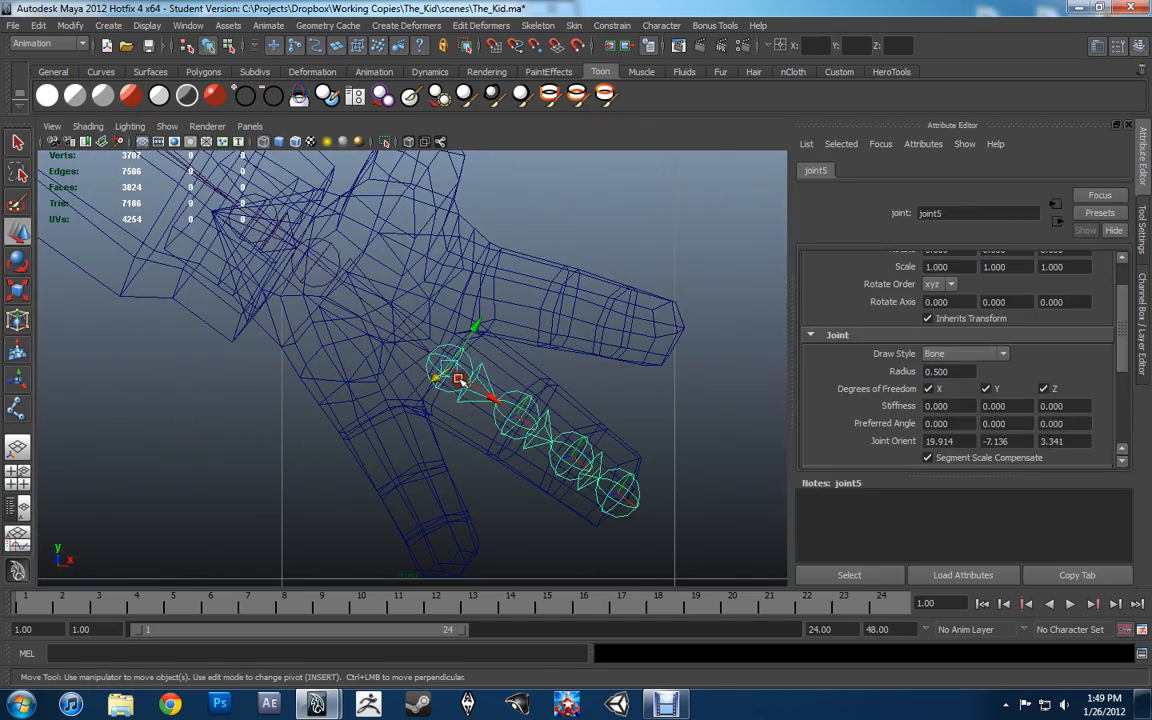
alt+middle_drag(548, 371, 455, 387)
scroll(522, 391, up, 2)
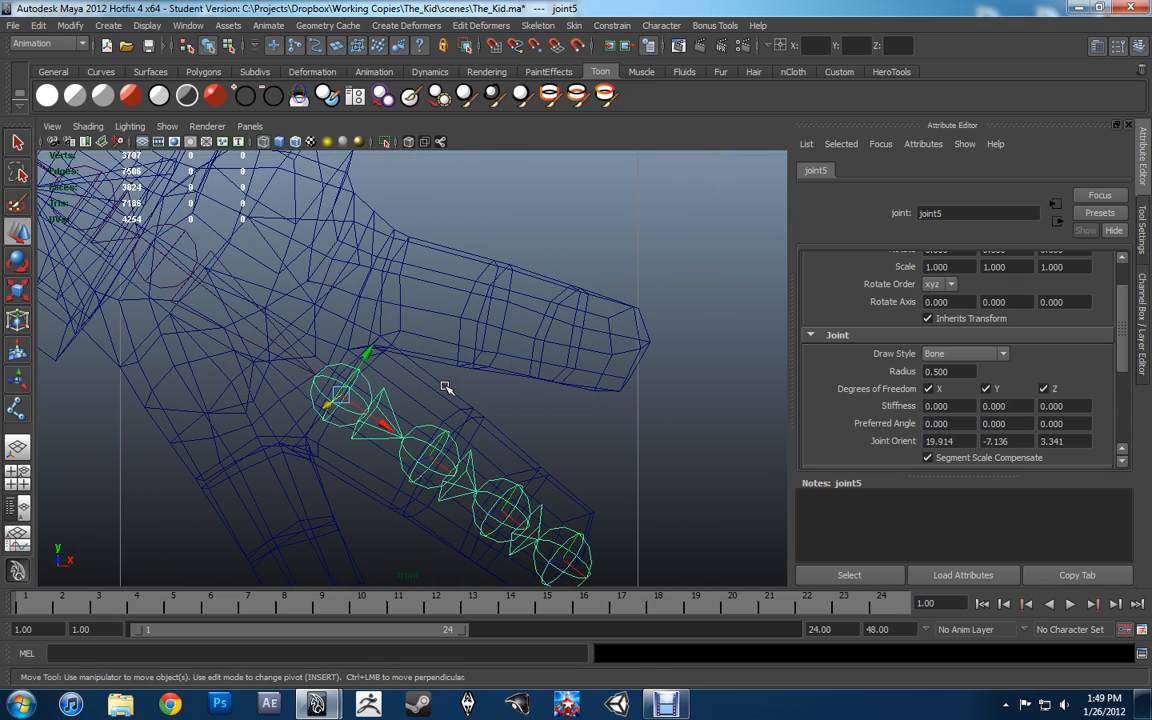
alt+middle_drag(429, 336, 383, 364)
click(361, 321)
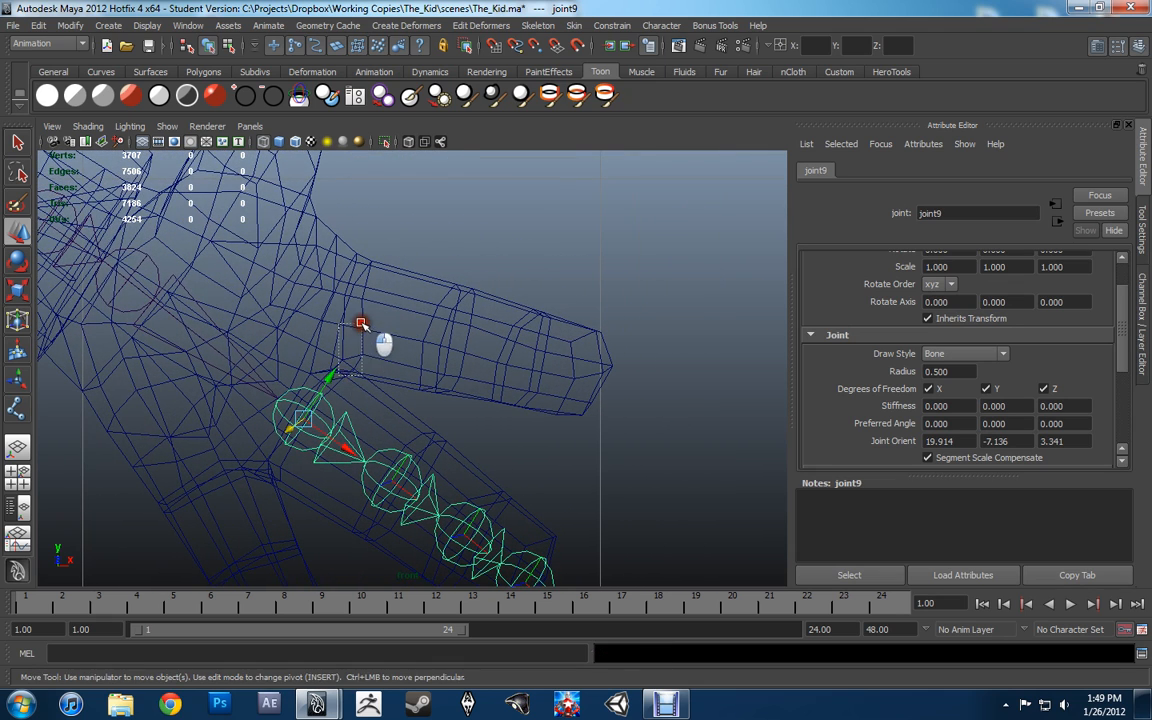
key(ctrl+z)
drag(330, 376, 154, 289)
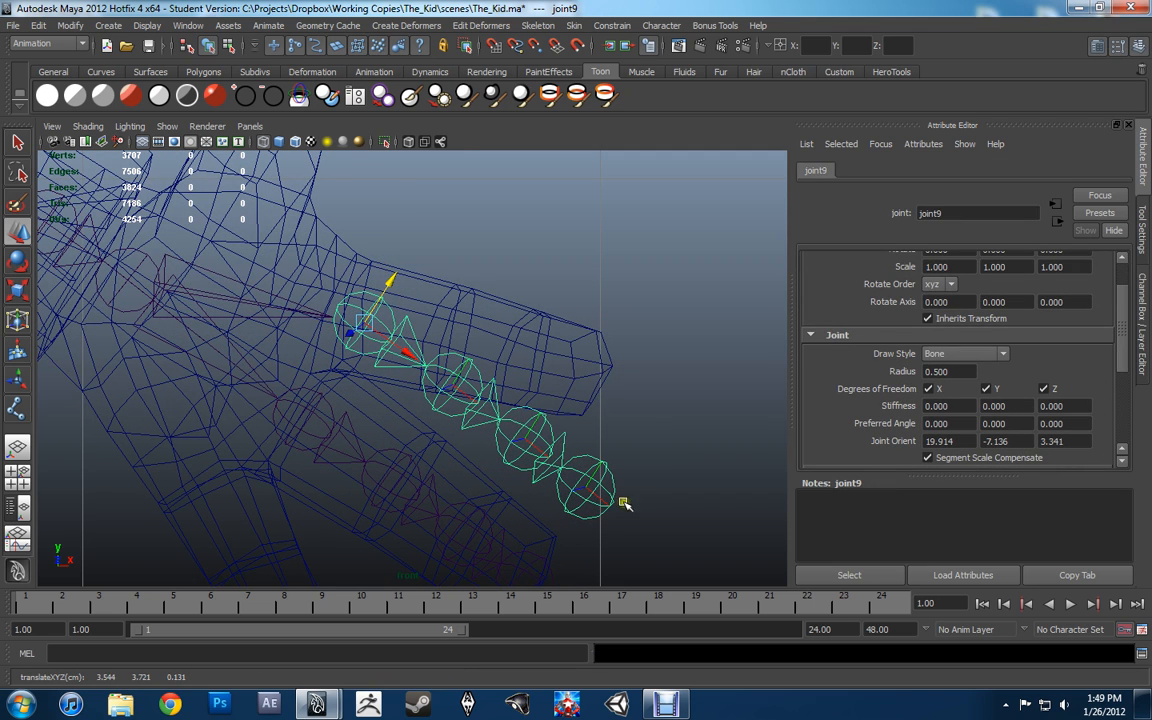
drag(391, 280, 387, 285)
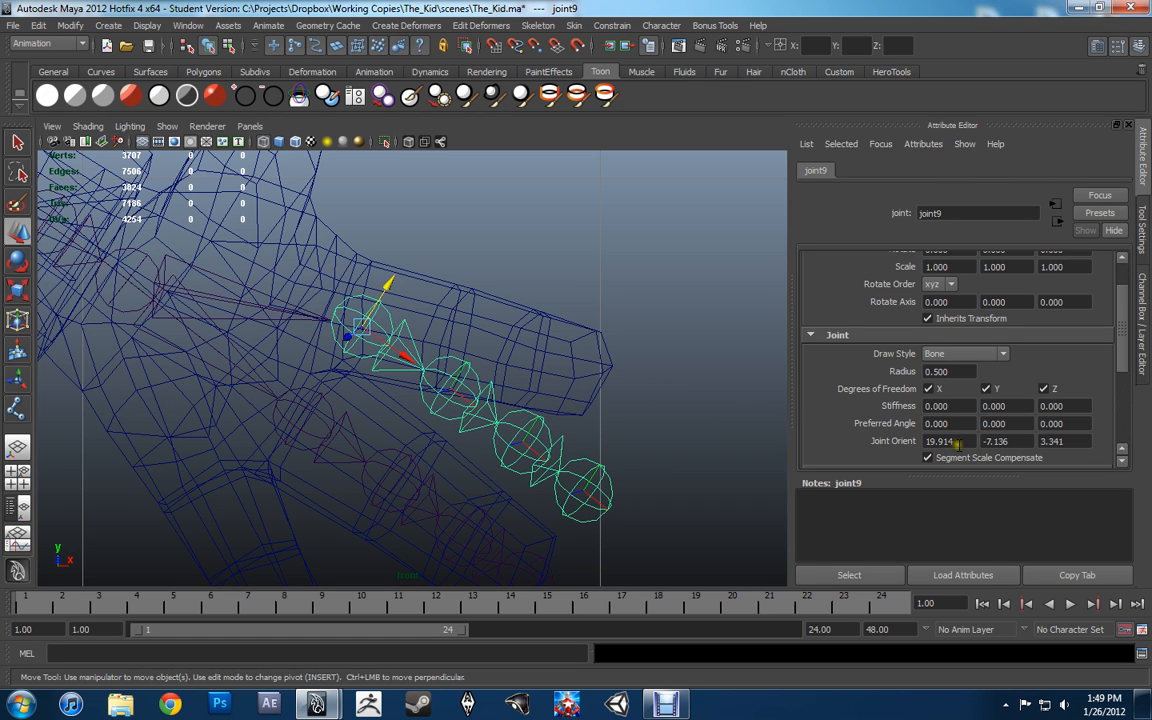
Try setting joint9's Joint Orient to 0 on X, Y and Z, and undo the changes.
drag(957, 444, 886, 441)
text(0)
key(Tab)
text(0)
key(Tab)
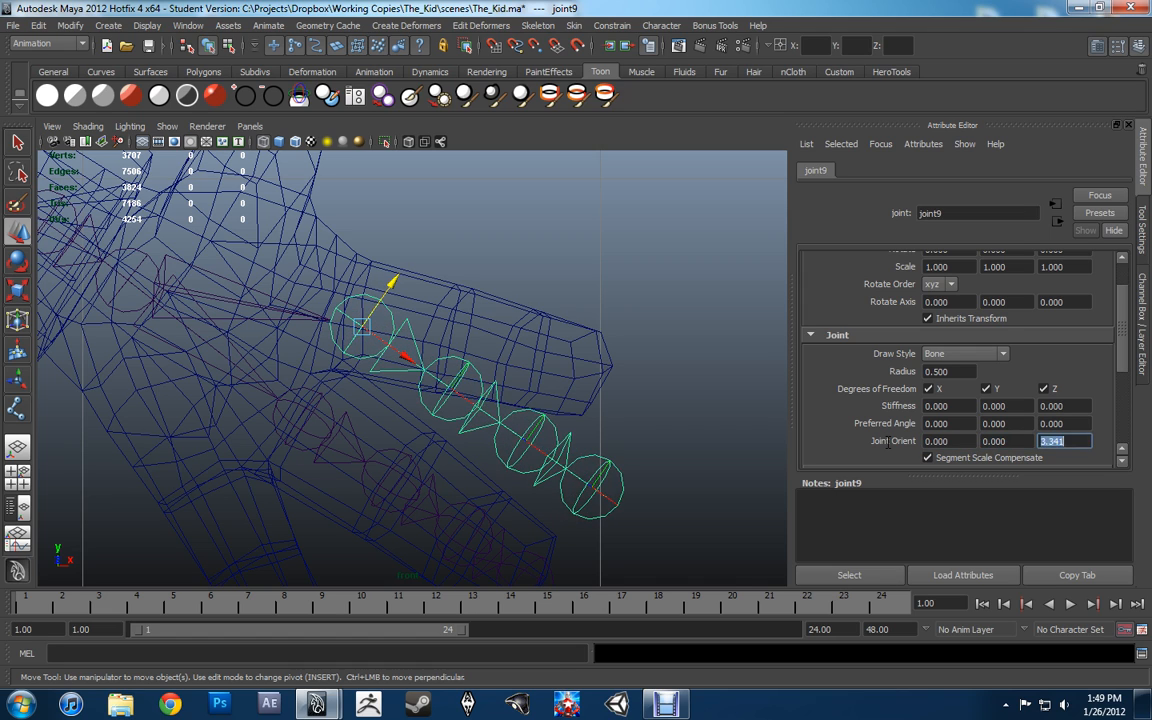
text(0)
key(Return)
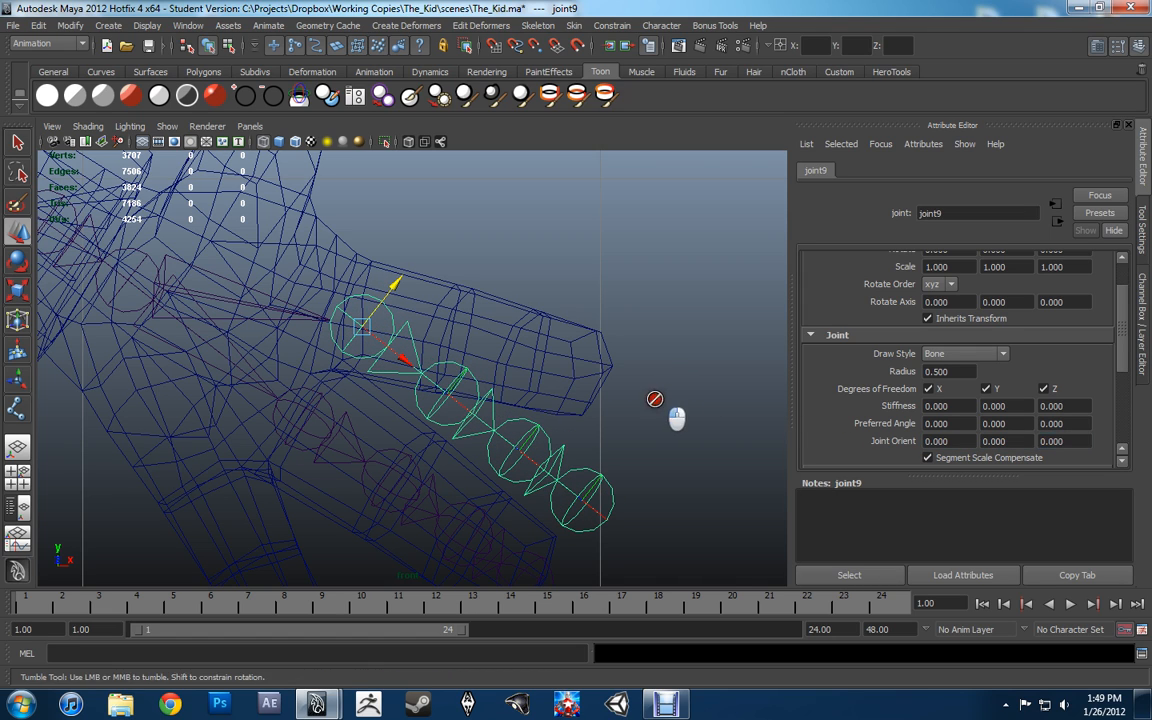
key(ctrl+z)
key(ctrl+z)
key(ctrl+z)
In the perspective view, try rotating the joint9 chain about 24 degrees around Z, and undo the rotation.
key(space)
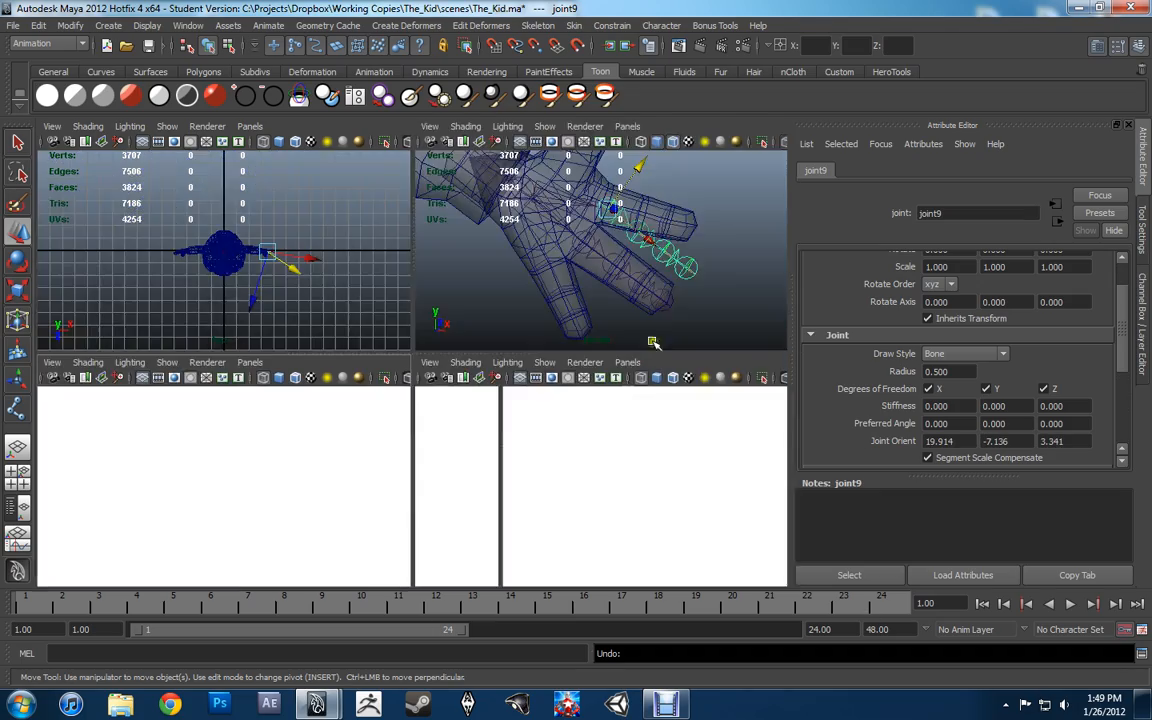
key(space)
mouse_move(593, 318)
alt+mouse_down()
mouse_move(512, 332)
mouse_move(581, 319)
alt+mouse_up()
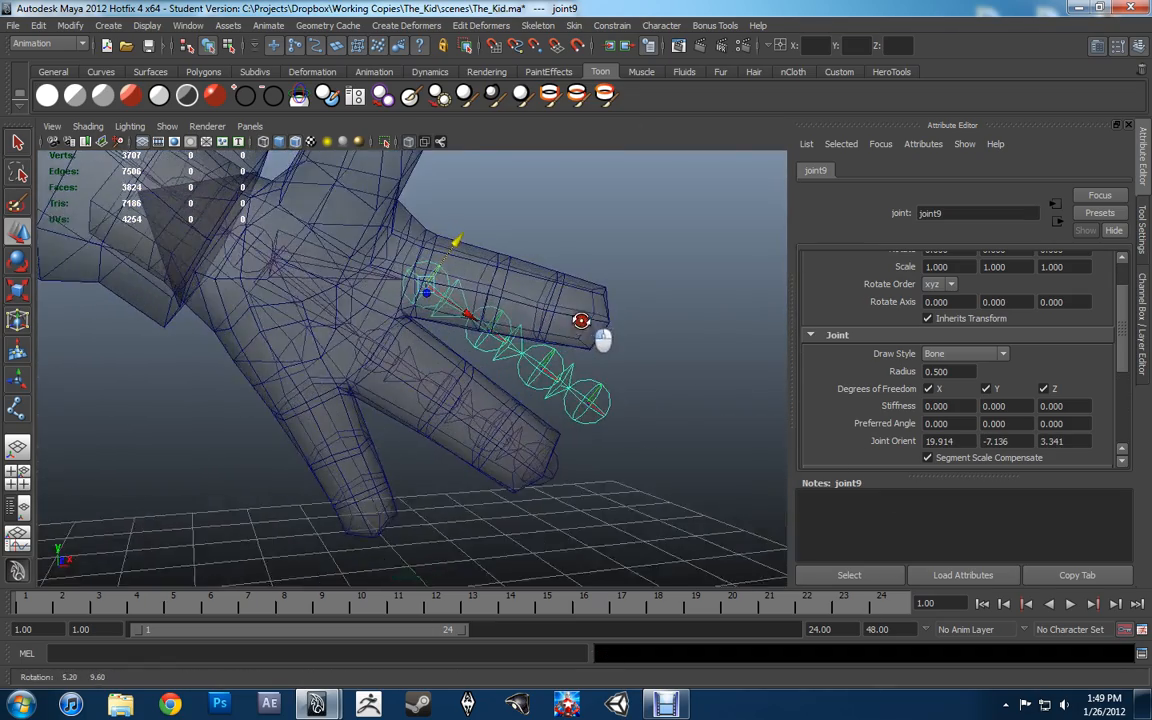
drag(466, 311, 471, 221)
key(e)
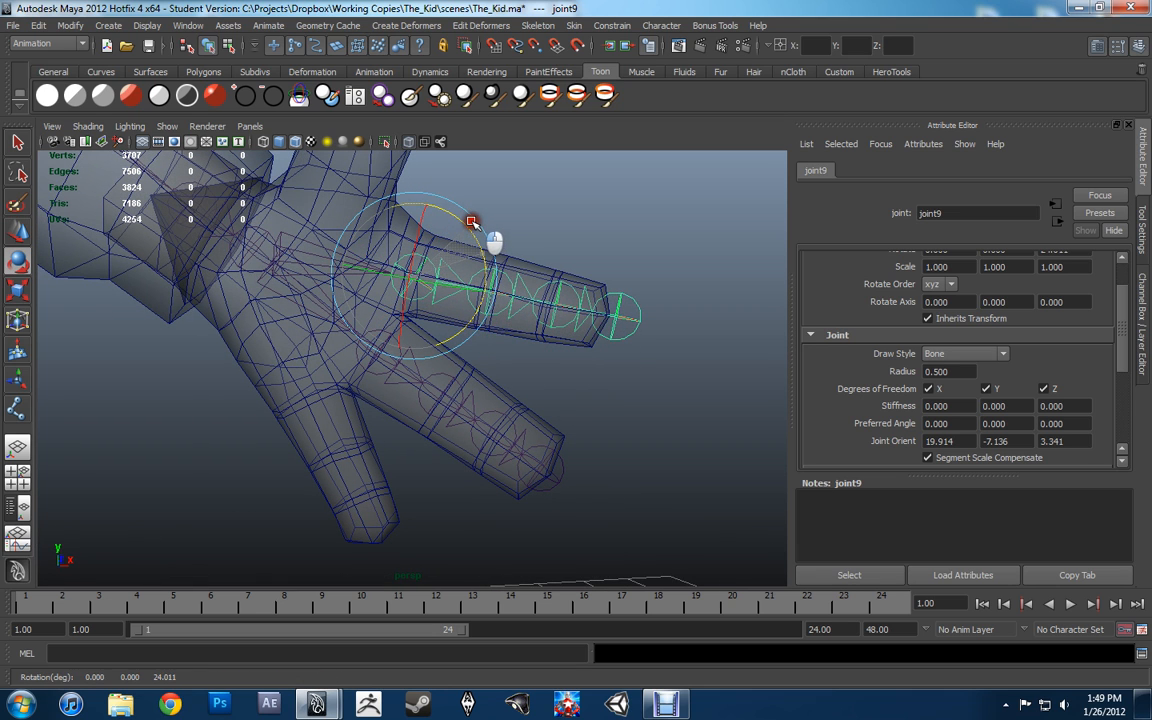
key(ctrl+z)
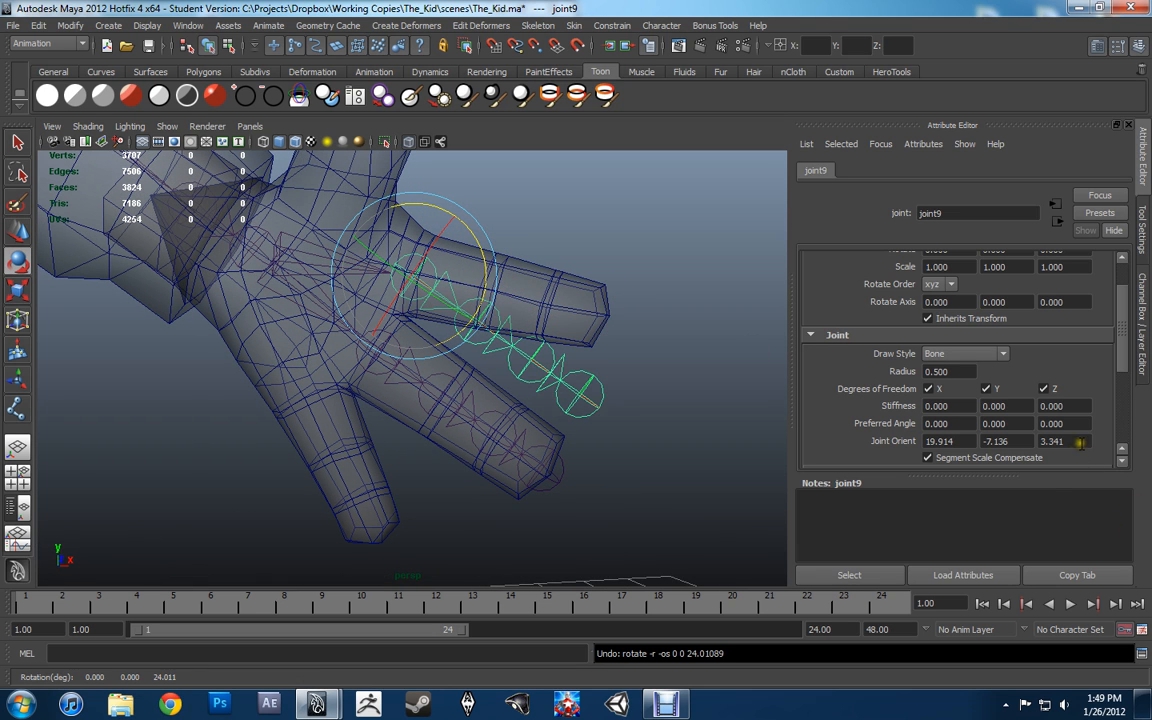
Set joint9's Joint Orient Z to 28 after trying 15, 20, 25 and 26.
drag(1080, 441, 1018, 449)
text(15)
key(Return)
text(2)
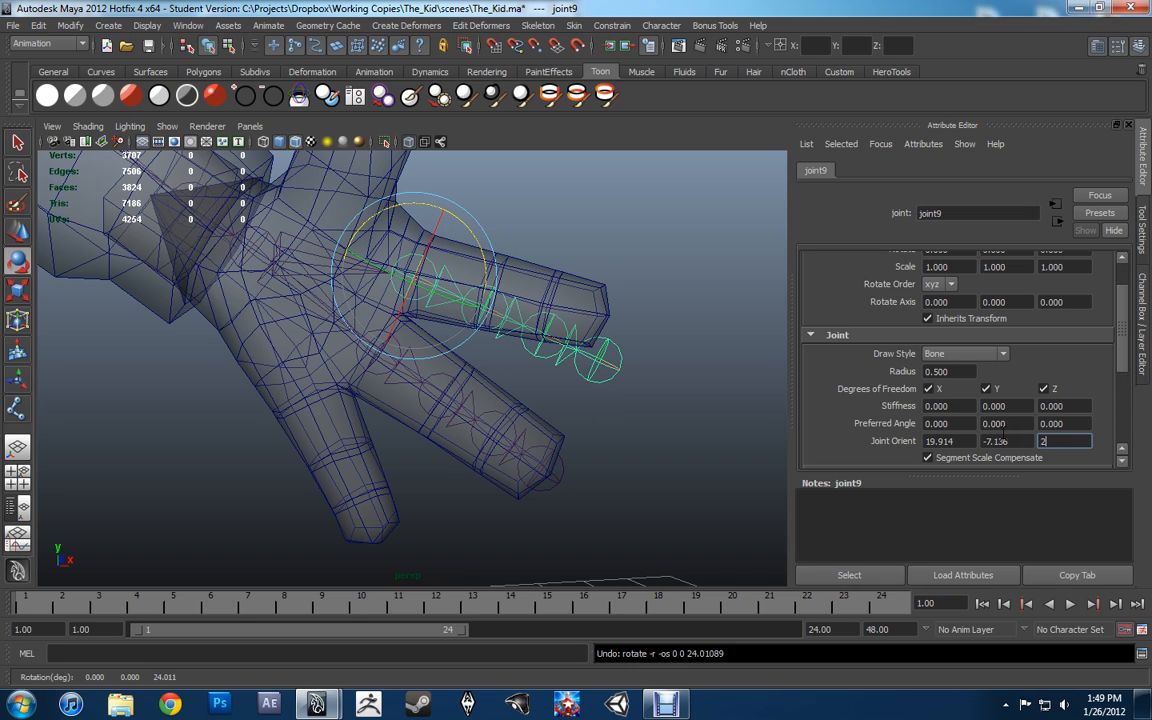
text(0)
key(Return)
text(25)
key(Return)
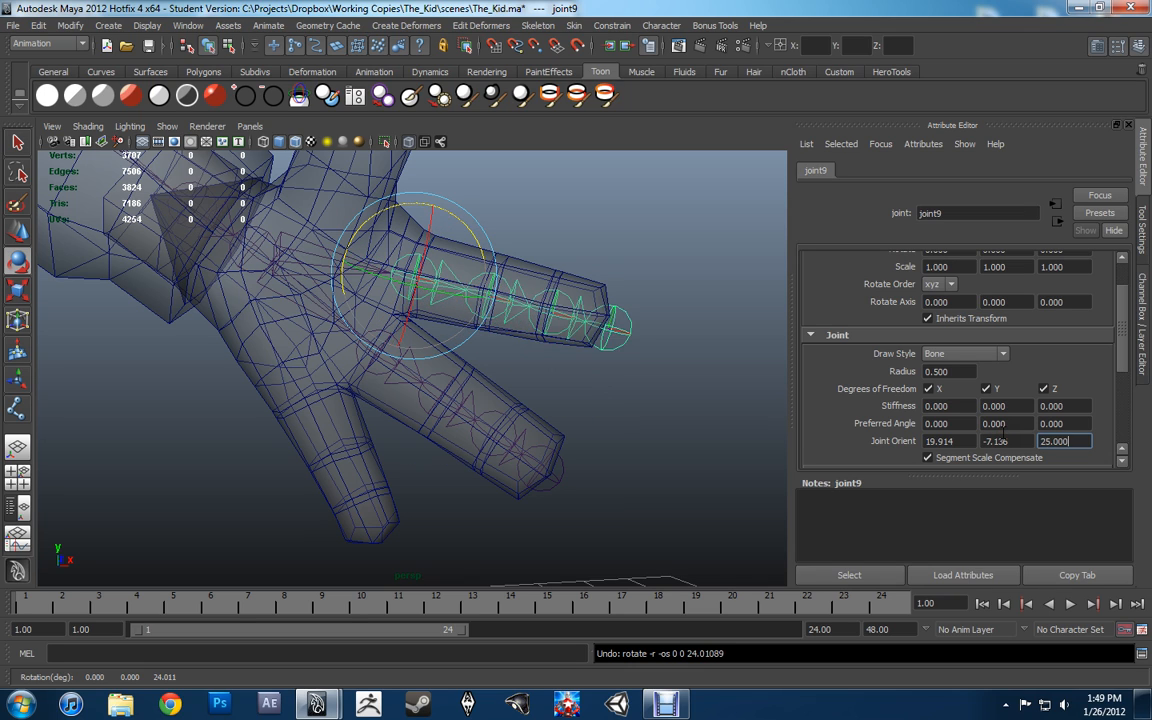
text(26)
key(Return)
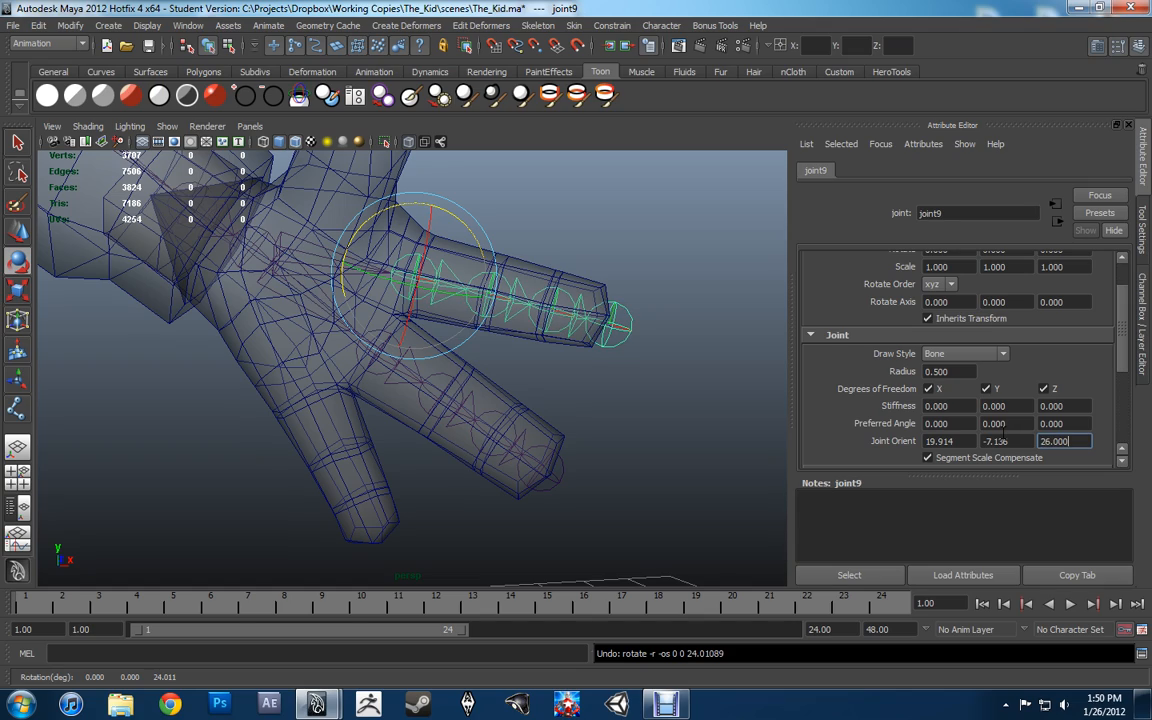
key(Return)
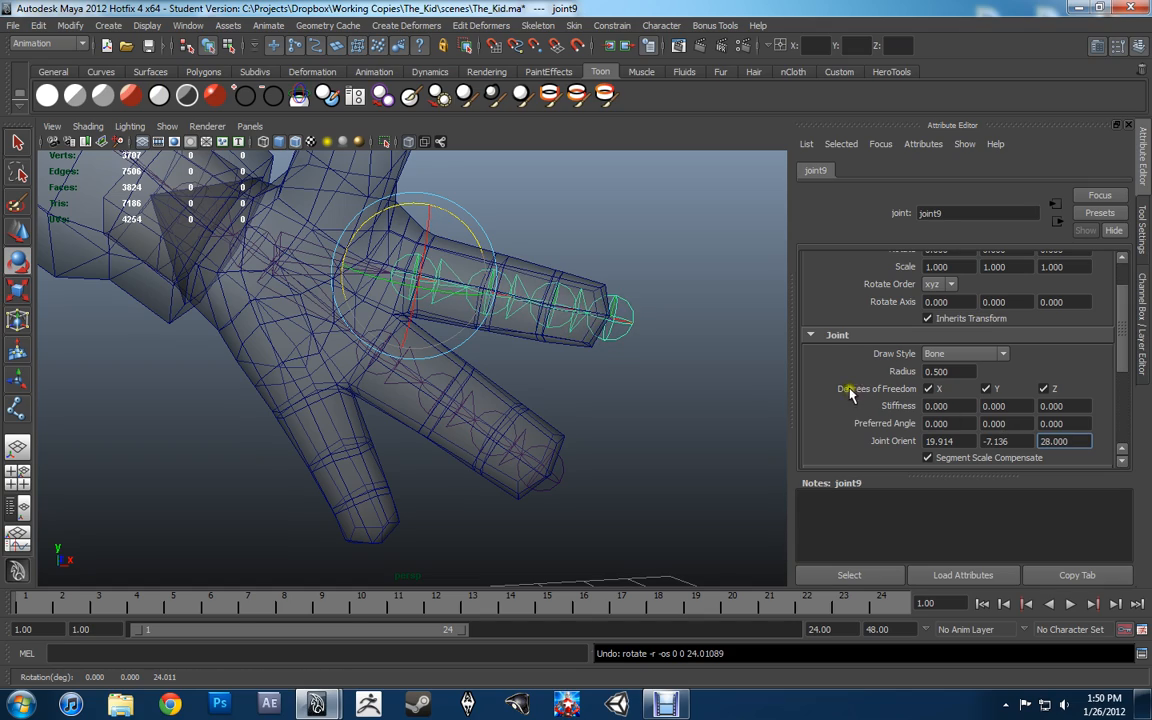
Looking along the finger, try a small Y rotation on joint9, undo it, and set its Joint Orient Y to -12 after trying -5.
alt+drag(600, 390, 486, 432)
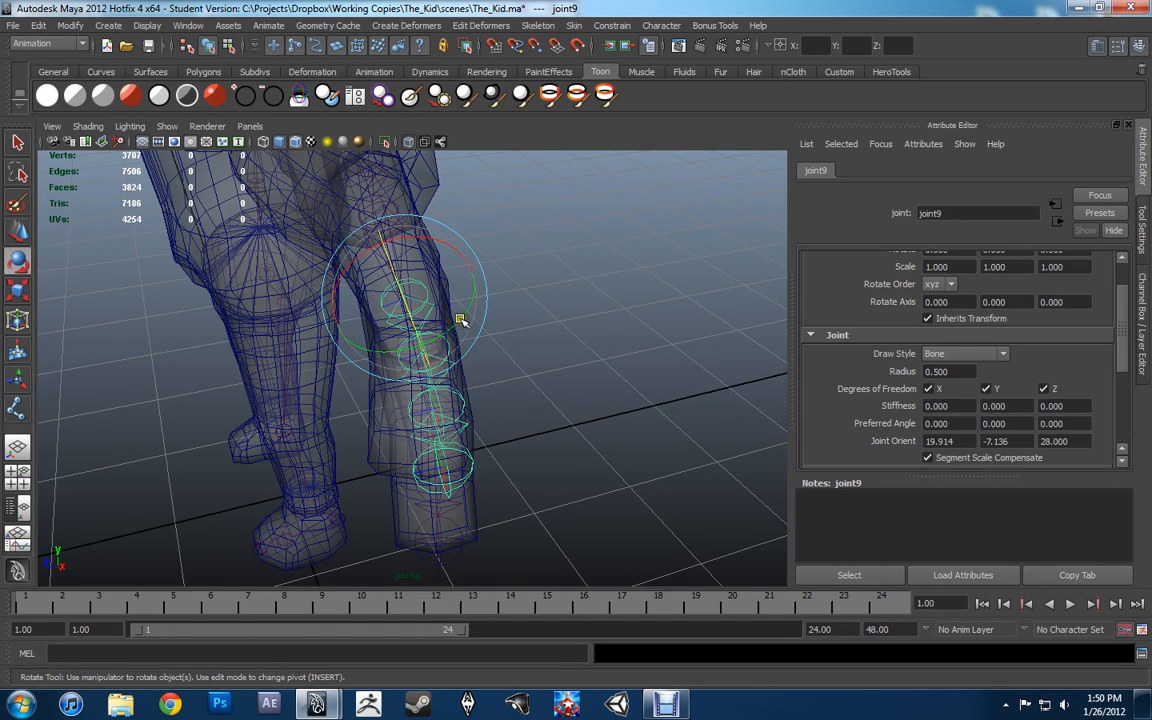
drag(460, 319, 455, 327)
key(ctrl+z)
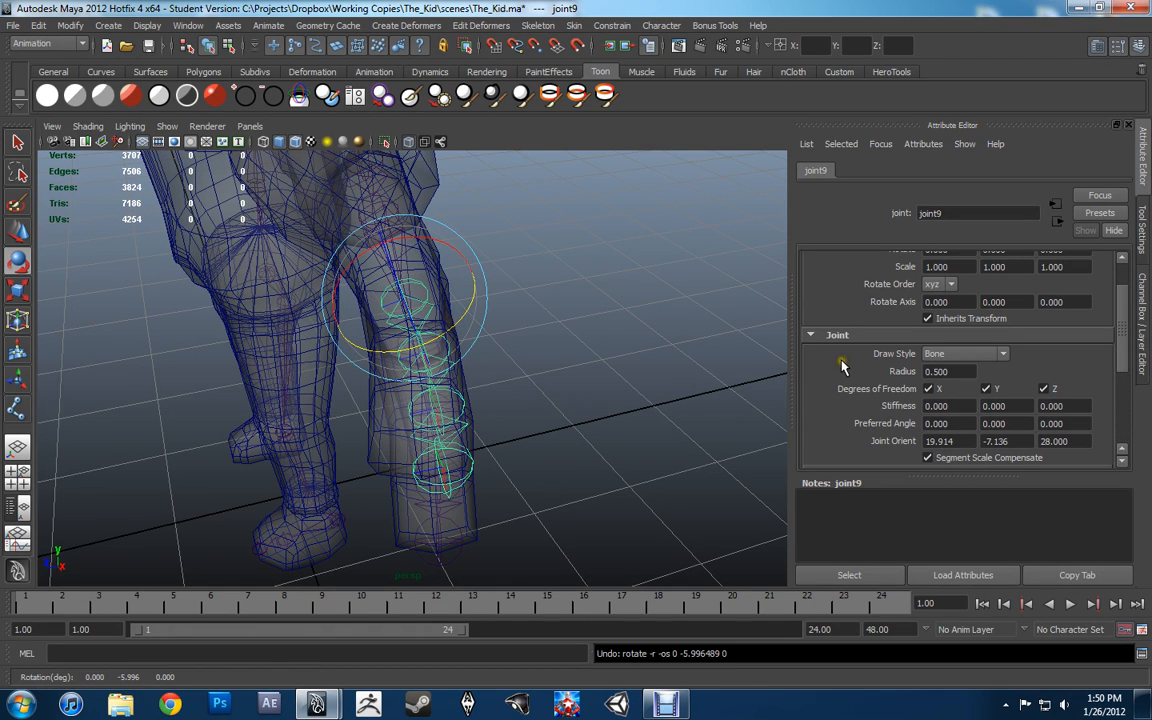
click(997, 440)
text(-5)
key(Return)
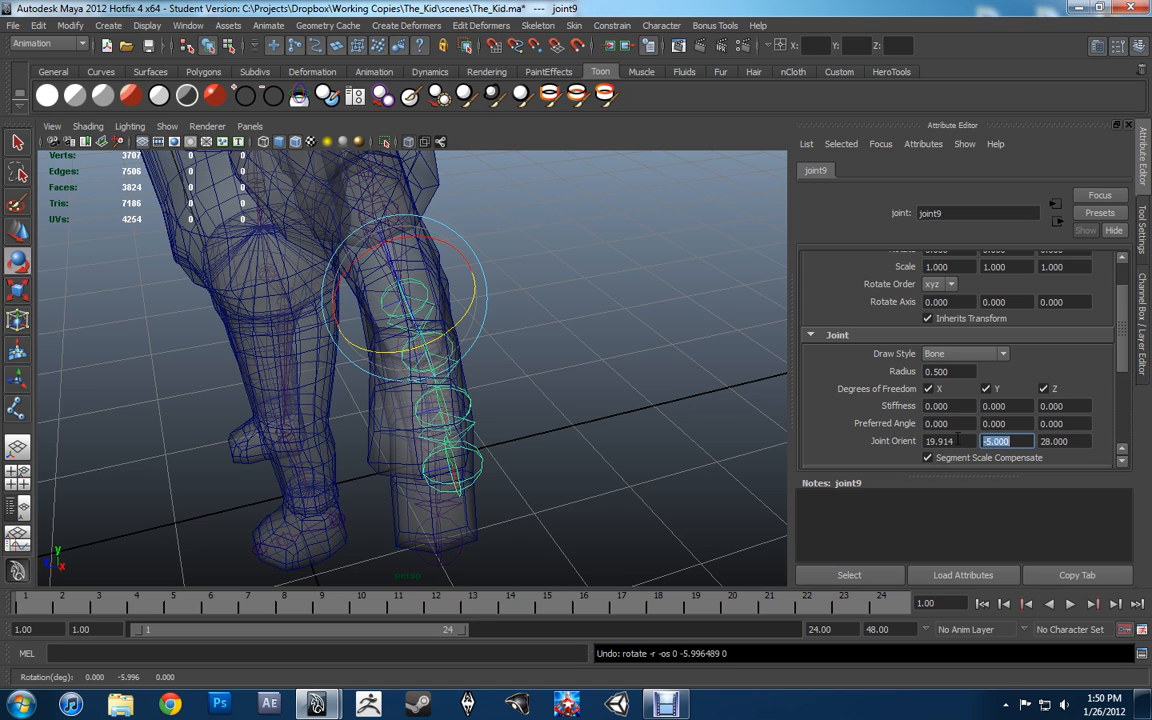
text(-12)
key(Return)
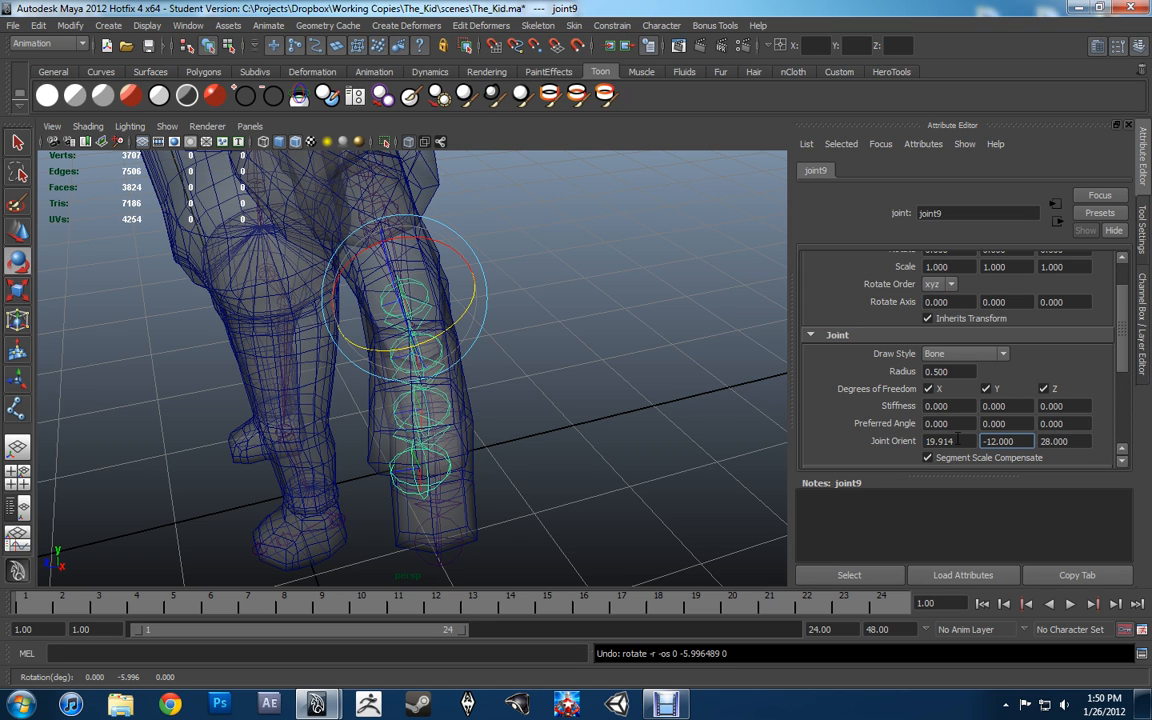
Nudge the joint9 chain slightly with the Move tool to centre it in the finger nearest the thumb.
alt+drag(556, 400, 726, 365)
key(w)
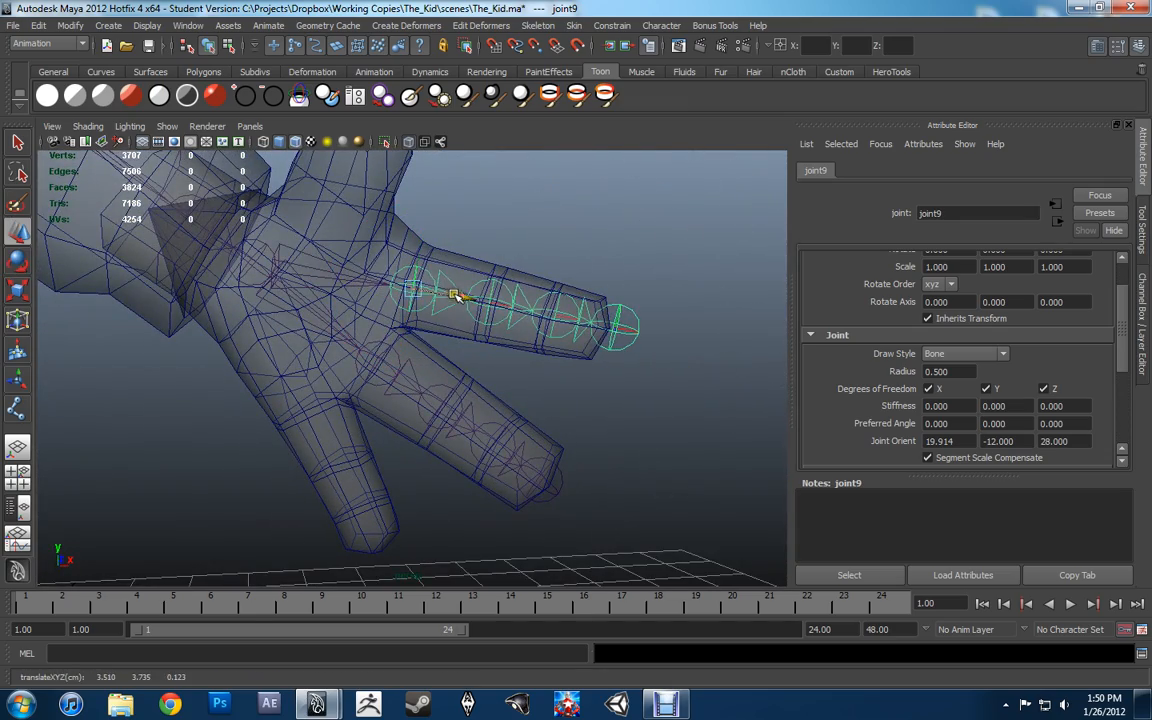
alt+middle_drag(522, 364, 561, 311)
alt+drag(561, 311, 586, 365)
alt+middle_drag(578, 276, 558, 315)
alt+drag(610, 336, 615, 345)
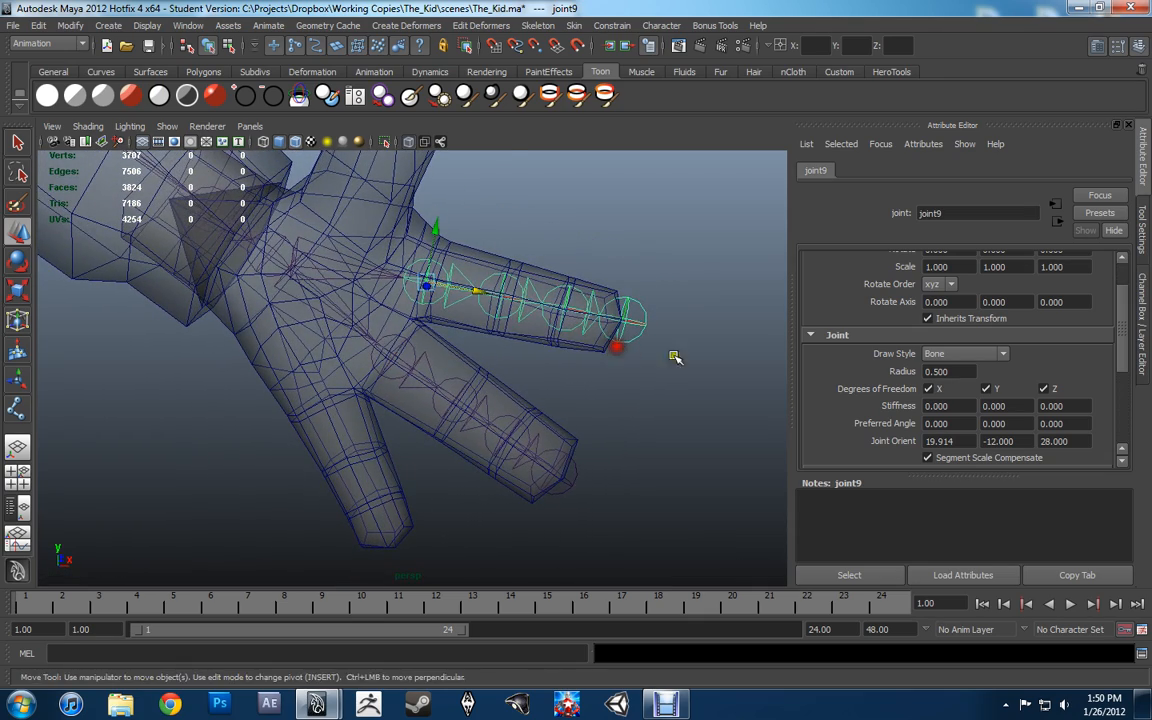
Set joint9's Joint Orient Z to 27 after trying 26.
drag(1075, 440, 1008, 438)
text(26)
key(Return)
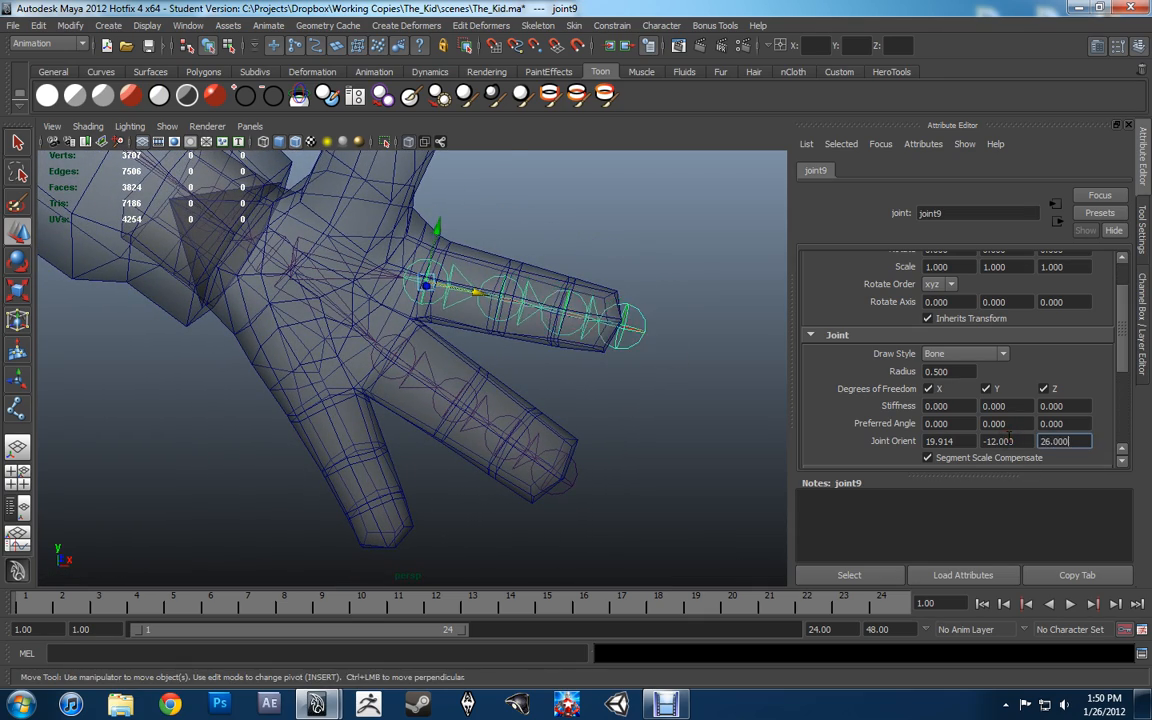
text(27)
key(Return)
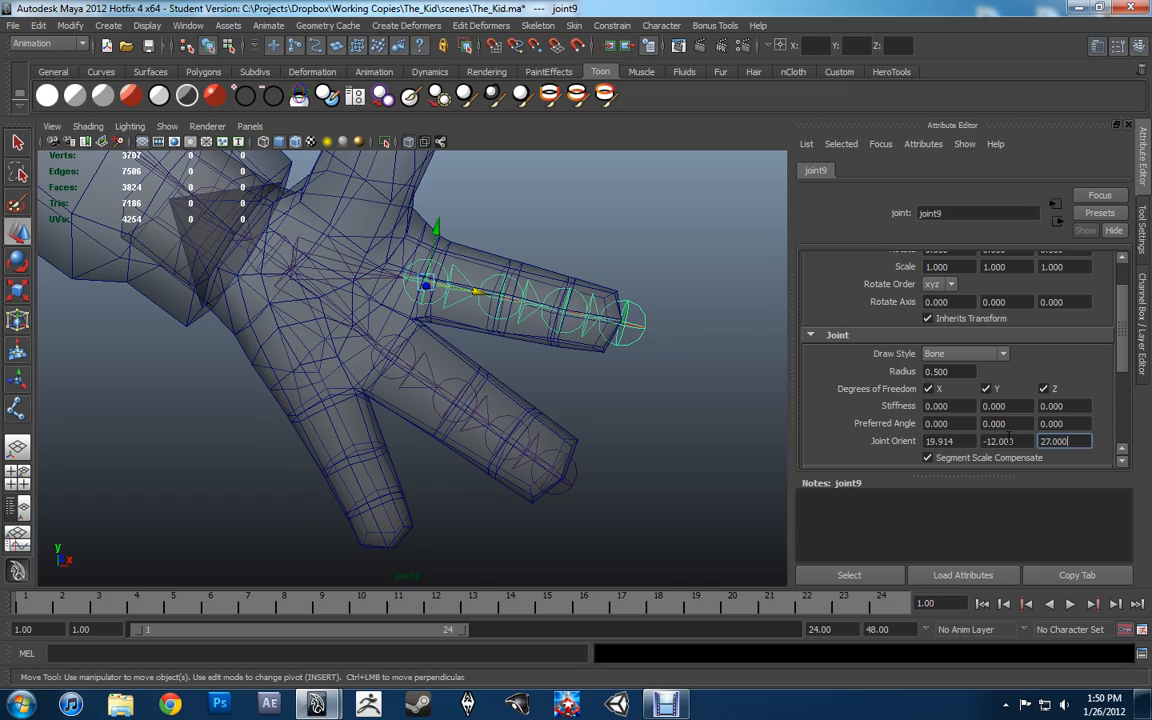
In the front view, duplicate the joint9 chain and move the copy to the base of the finger farthest from the thumb.
alt+drag(552, 324, 518, 349)
key(space)
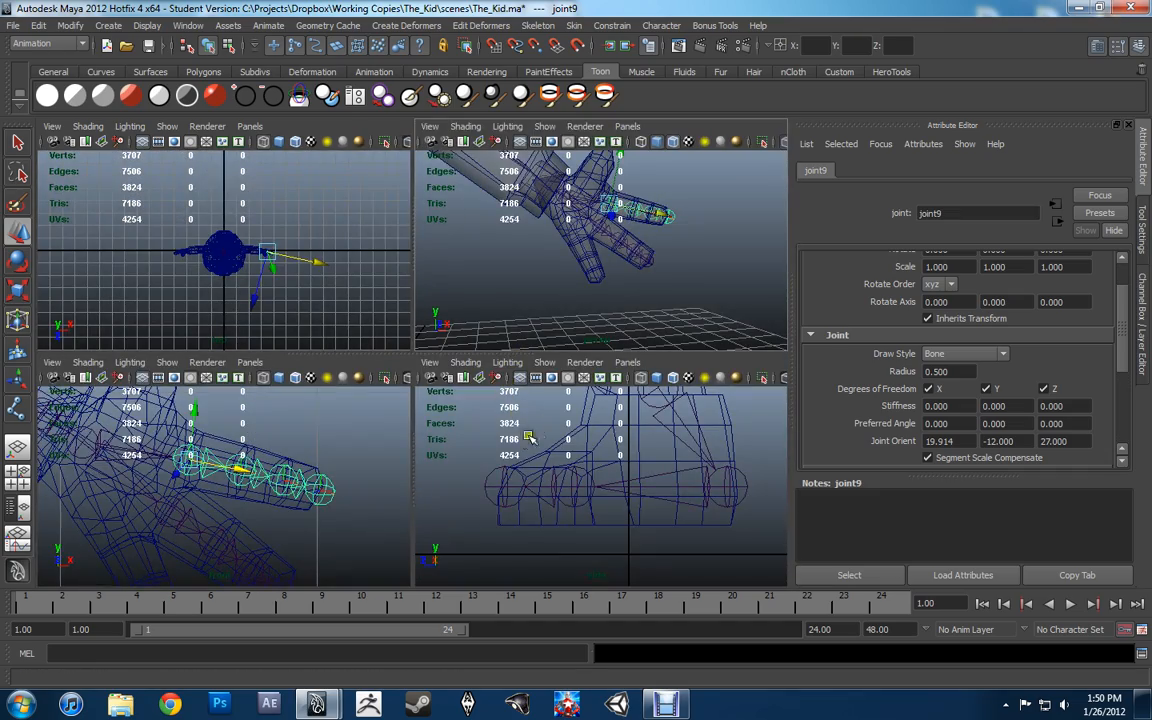
key(space)
alt+middle_drag(388, 465, 479, 358)
scroll(463, 355, down, 5)
alt+right_drag(479, 358, 617, 324)
alt+middle_drag(617, 324, 603, 336)
alt+right_drag(573, 357, 636, 390)
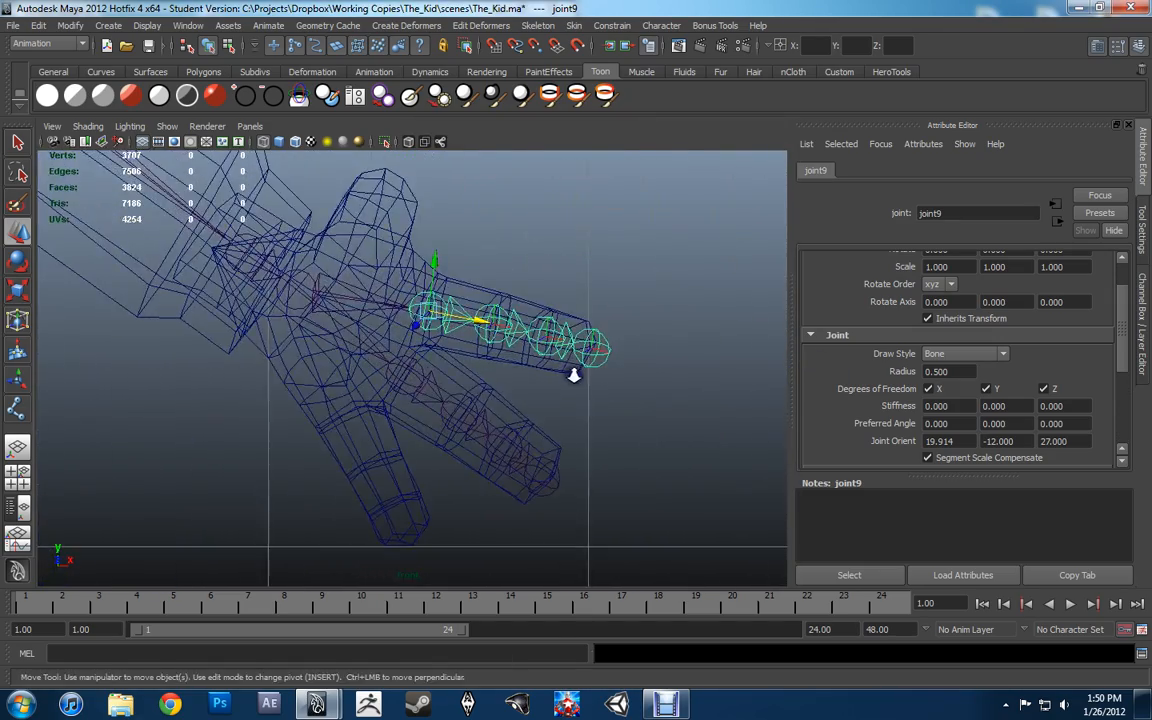
key(ctrl+d)
drag(428, 254, 435, 381)
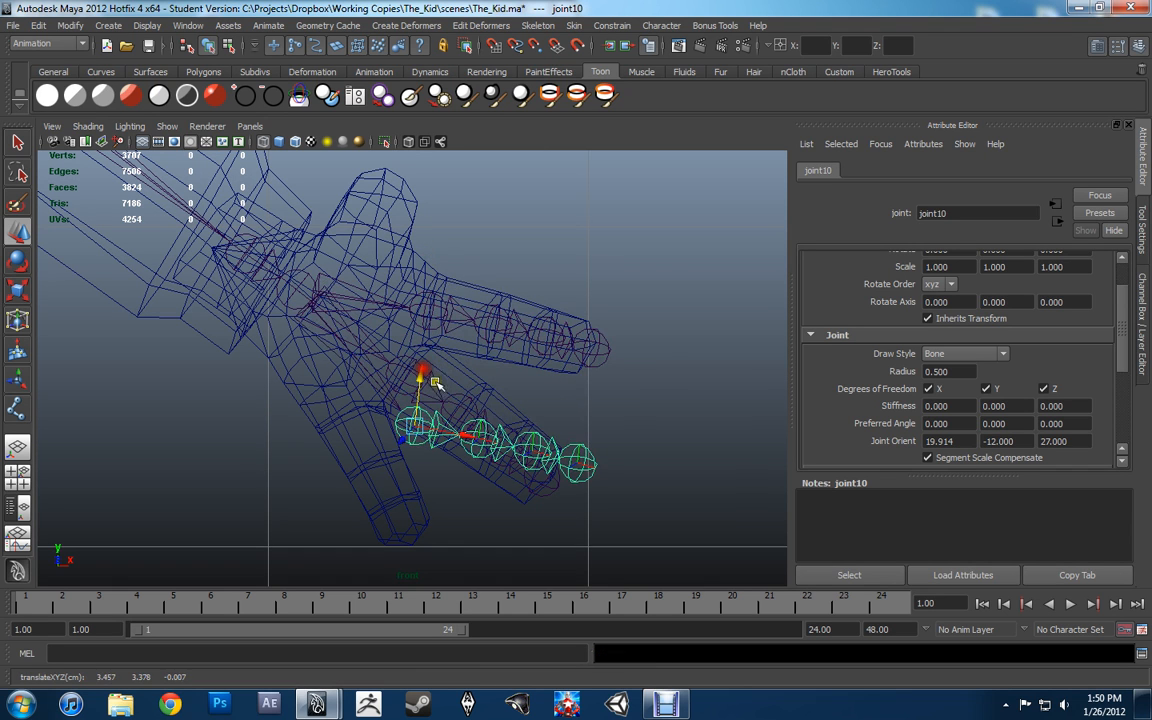
drag(477, 438, 408, 437)
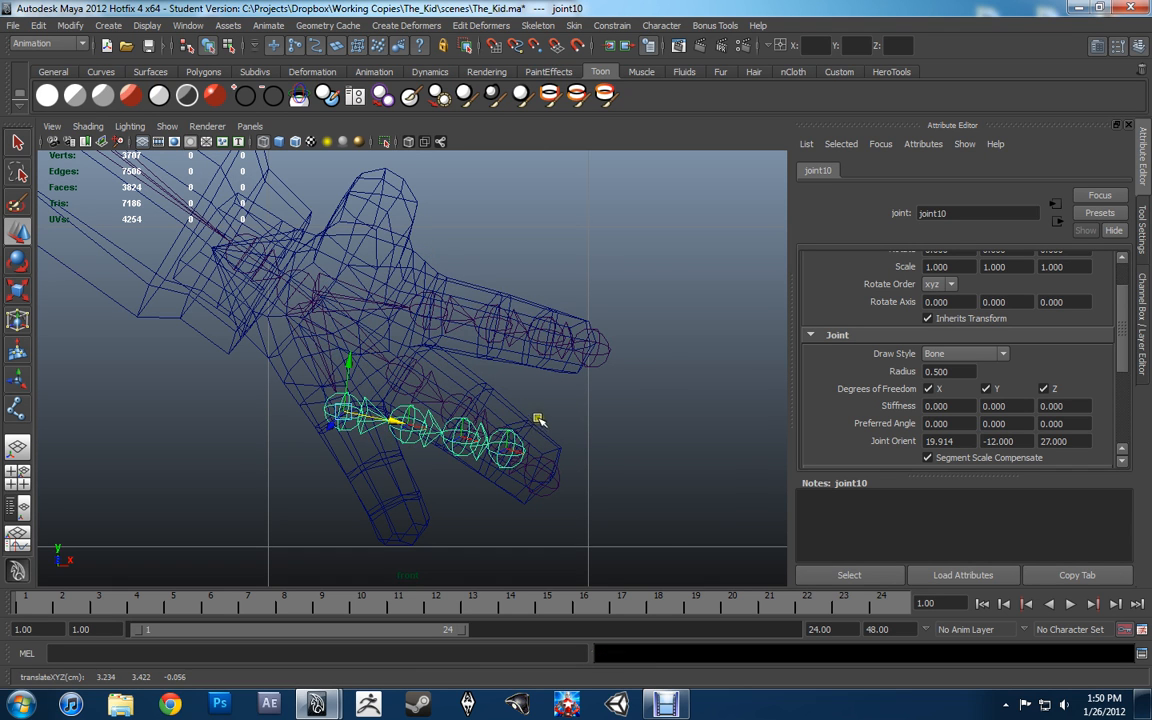
In the perspective view, set joint10's Joint Orient to 0 on X, Y and Z.
key(space)
key(space)
alt+drag(625, 293, 648, 381)
alt+middle_drag(648, 381, 547, 378)
click(938, 441)
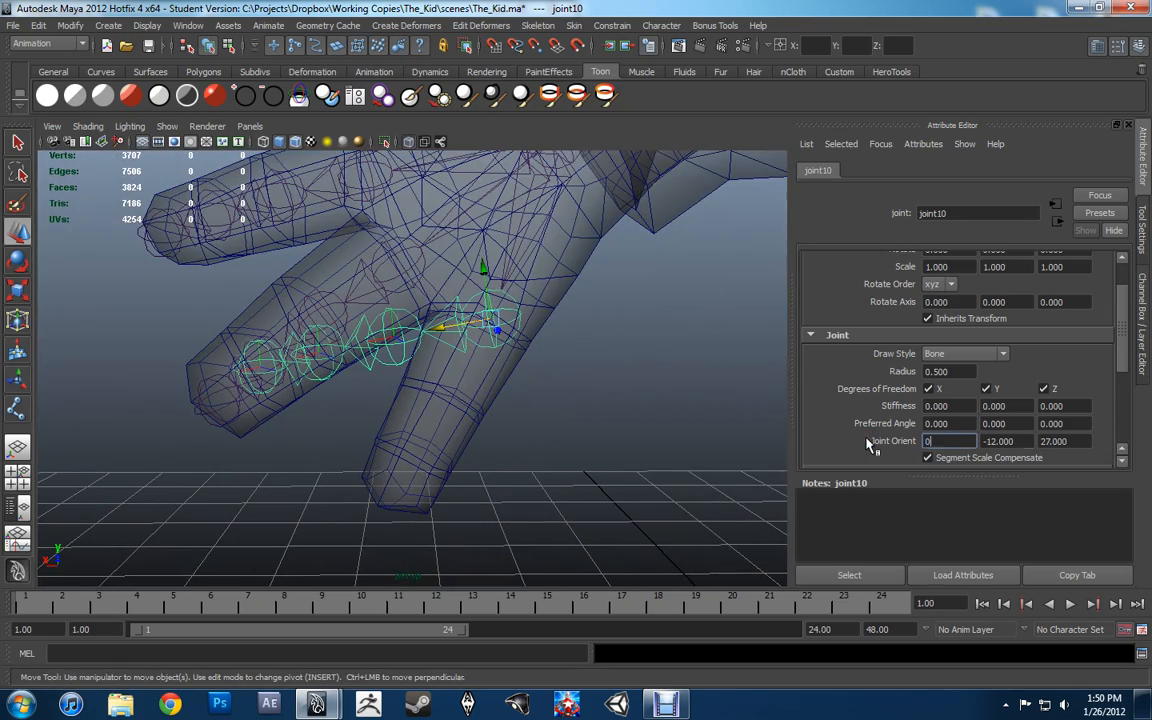
key(Tab)
text(0)
key(Return)
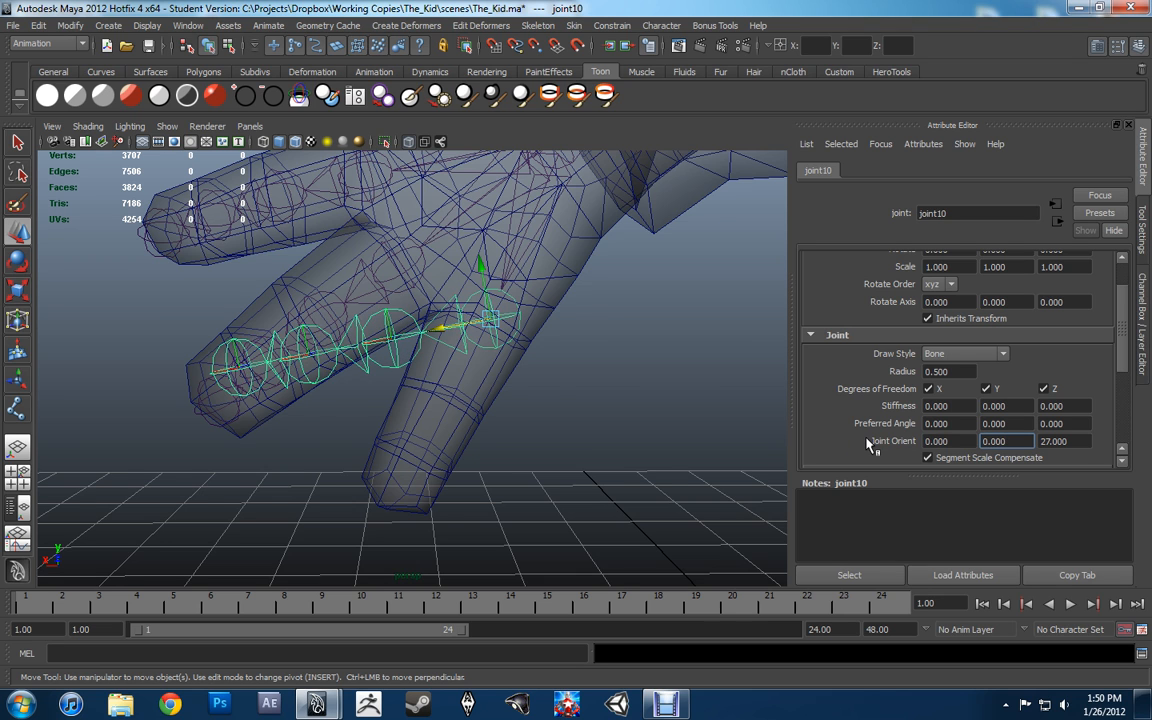
scroll(545, 406, down, 2)
alt+middle_drag(560, 369, 557, 352)
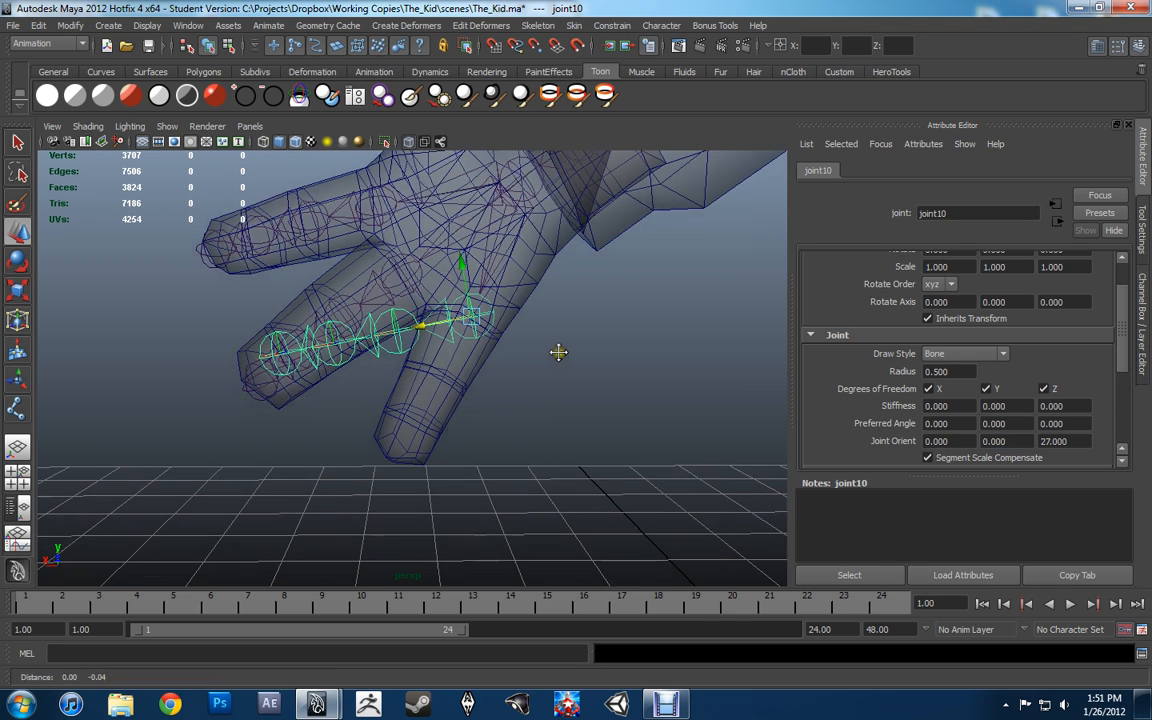
click(1068, 442)
text(0)
key(Return)
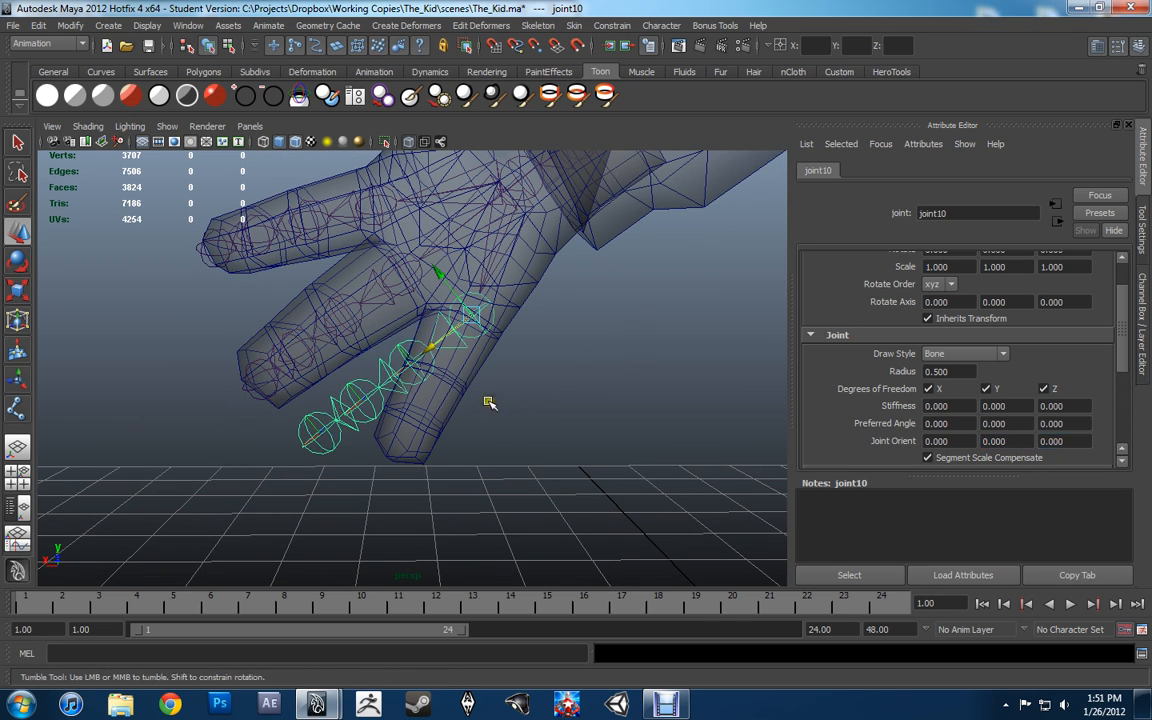
Align the joint10 chain with its finger by setting Joint Orient Z to -25 after trying -20.
alt+drag(491, 401, 516, 430)
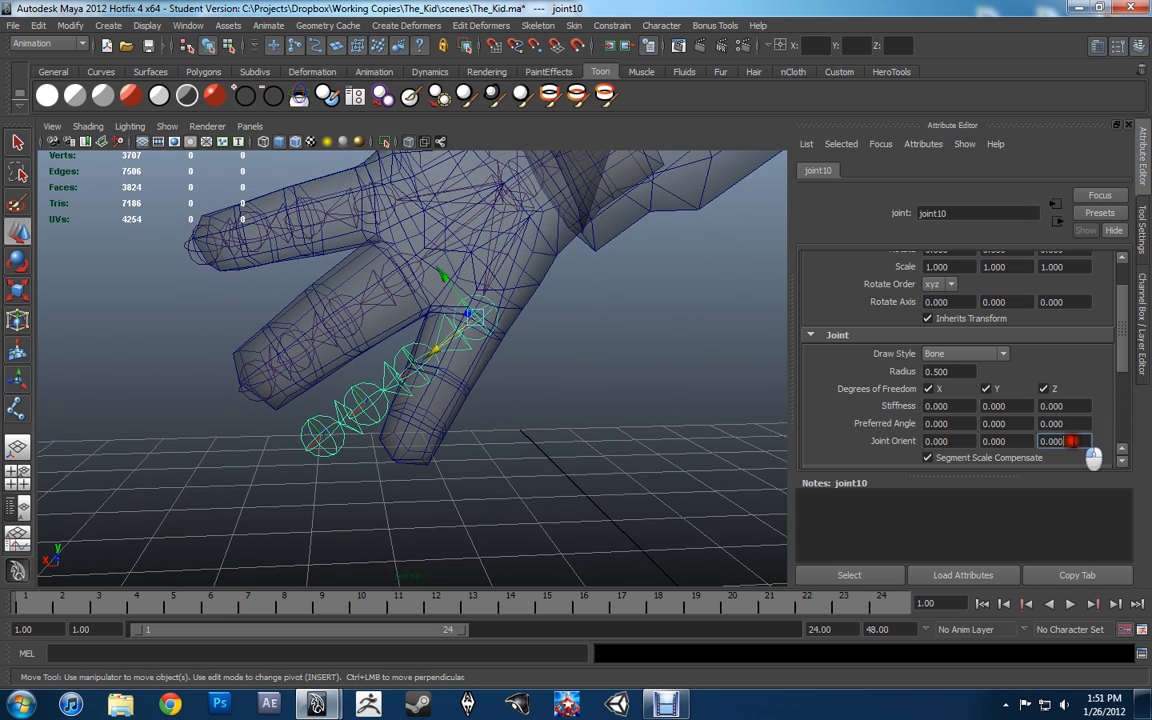
text(-20)
key(Return)
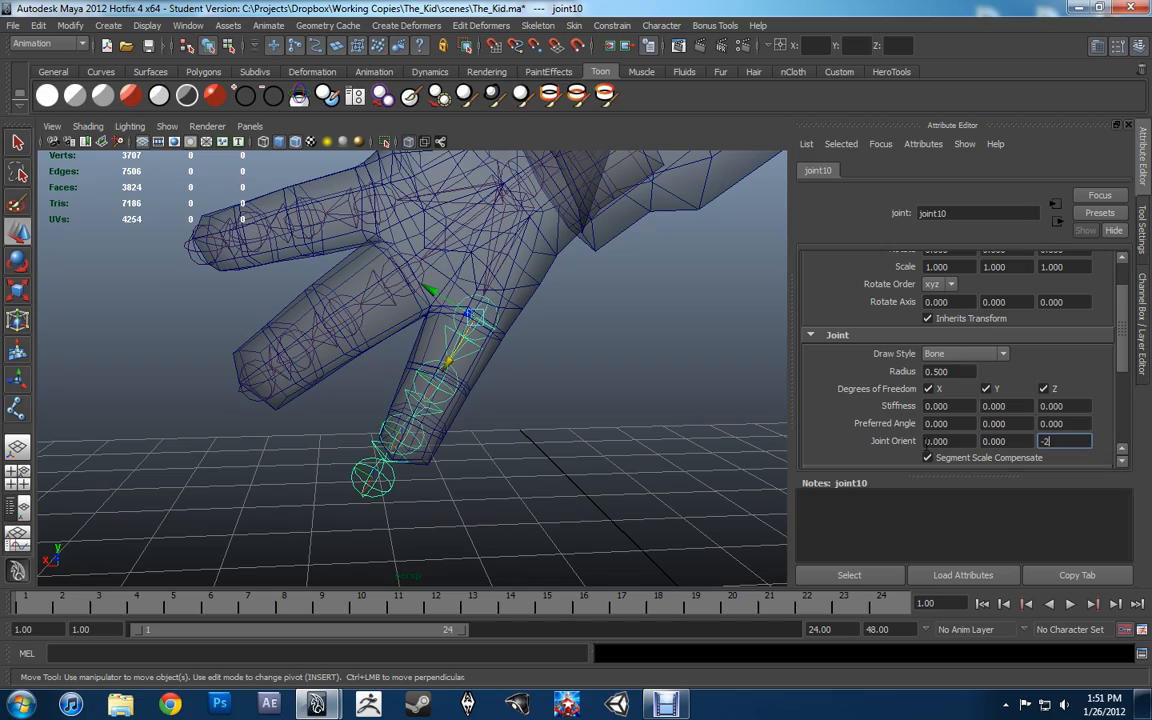
text(5)
key(Return)
mouse_move(566, 399)
alt+mouse_down()
mouse_move(560, 419)
mouse_move(501, 417)
mouse_move(573, 406)
alt+mouse_up()
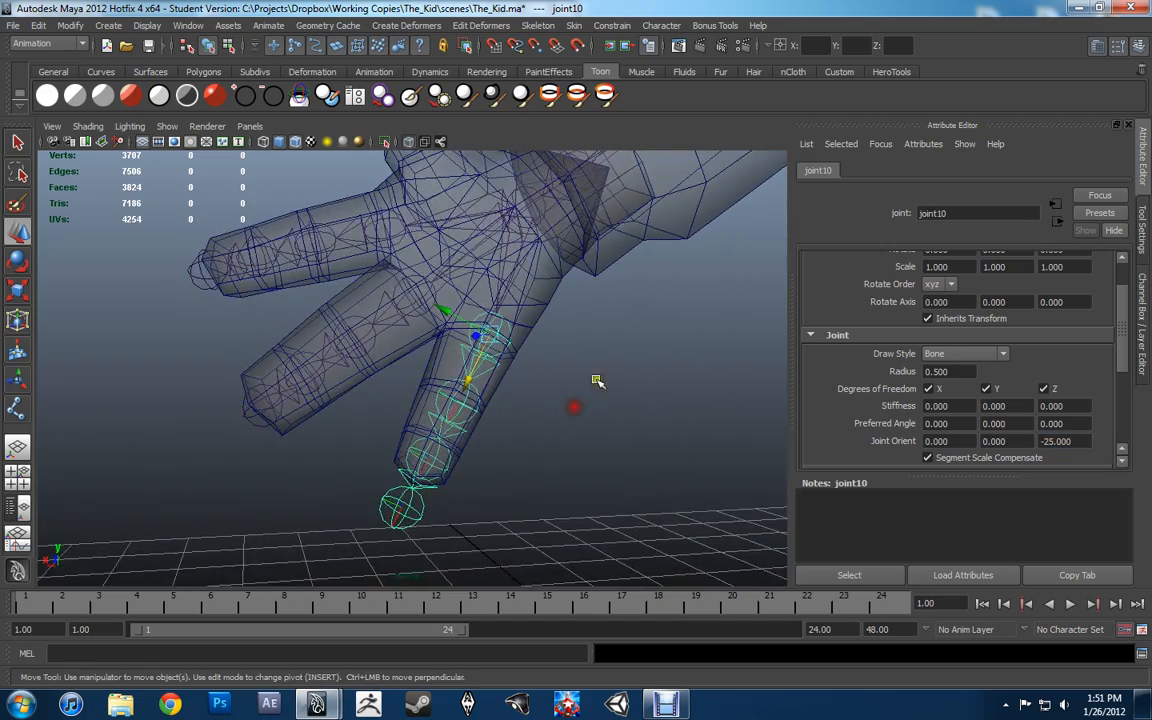
alt+right_drag(597, 381, 612, 384)
Try scaling the joint9 chain uniformly to 0.964, and undo the scaling.
click(375, 198)
scroll(436, 211, down, 2)
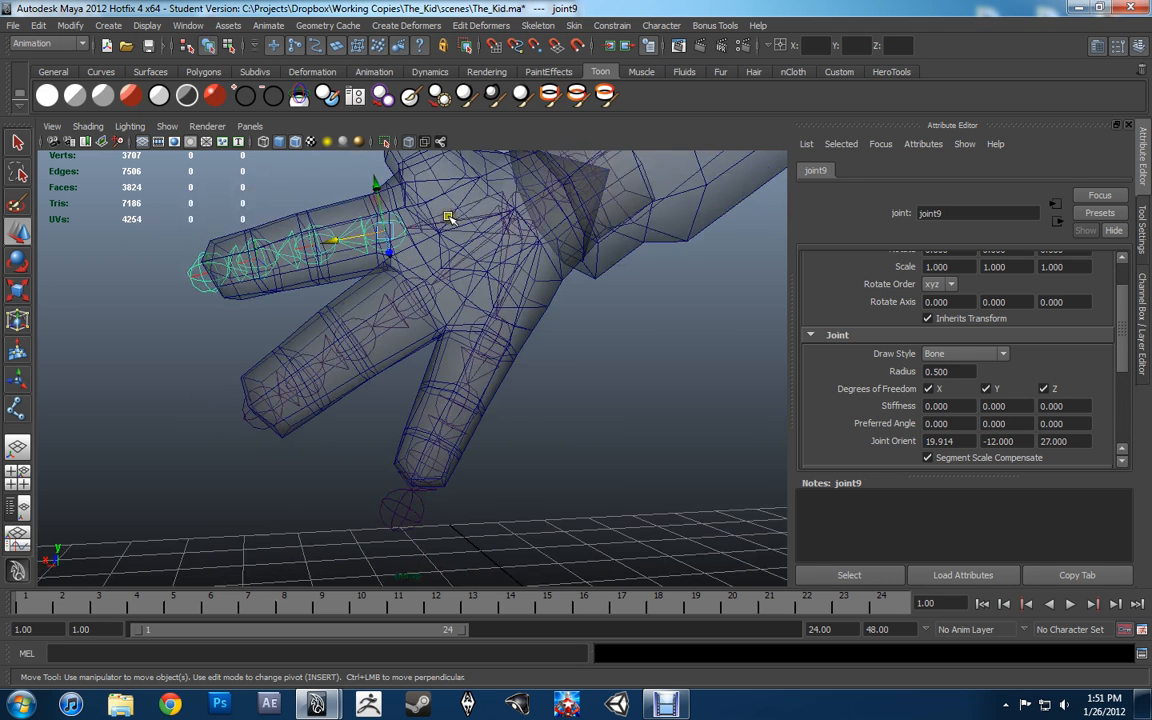
alt+middle_drag(448, 213, 466, 234)
key(r)
drag(483, 263, 463, 259)
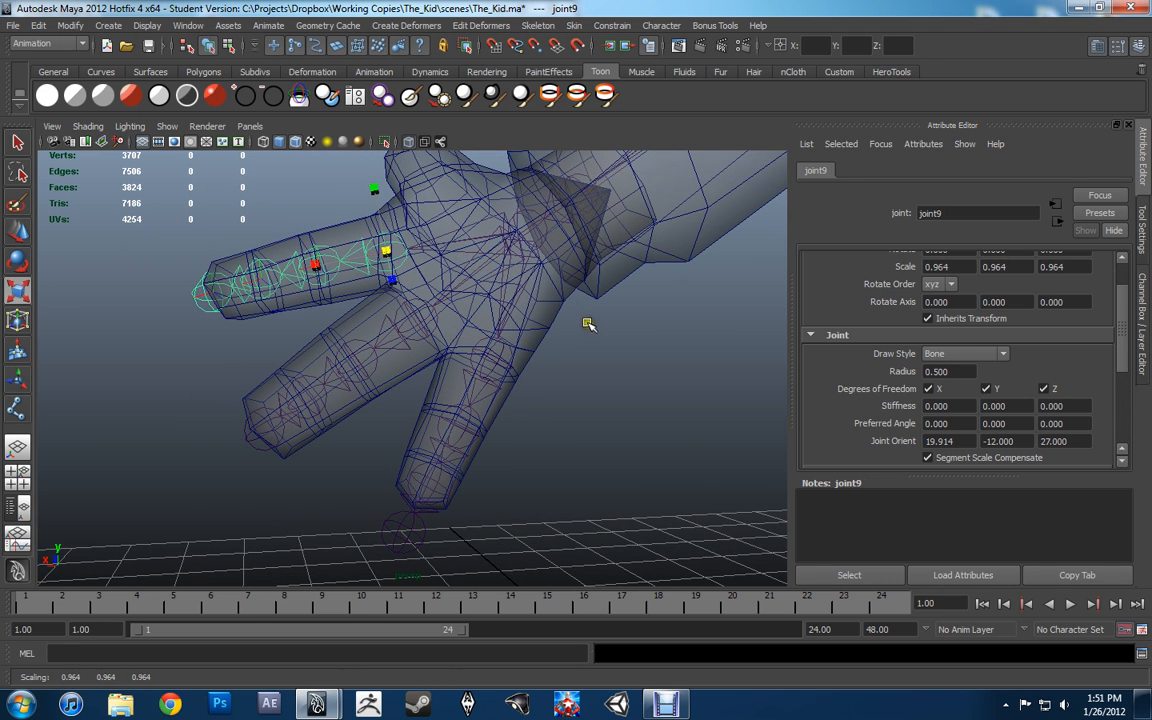
key(ctrl+z)
alt+middle_drag(496, 309, 576, 373)
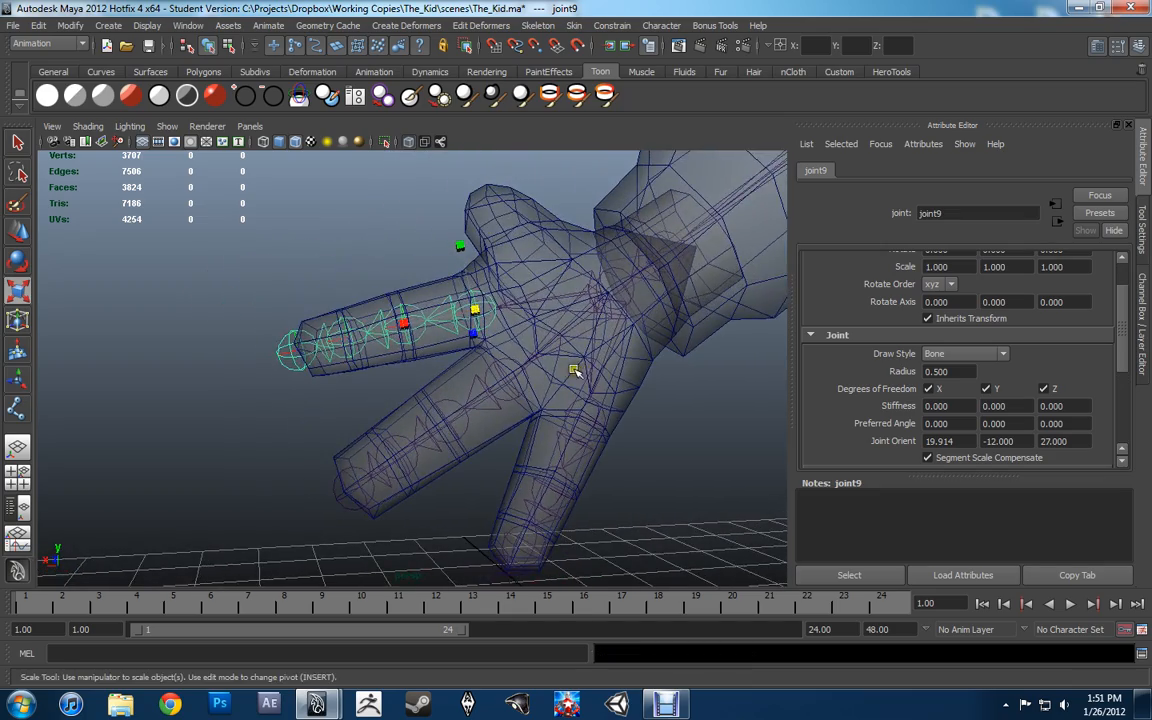
Select joint8 at the tip of the joint9 chain and move it slightly back along the bone toward the fingertip.
alt+drag(576, 373, 478, 386)
click(467, 411)
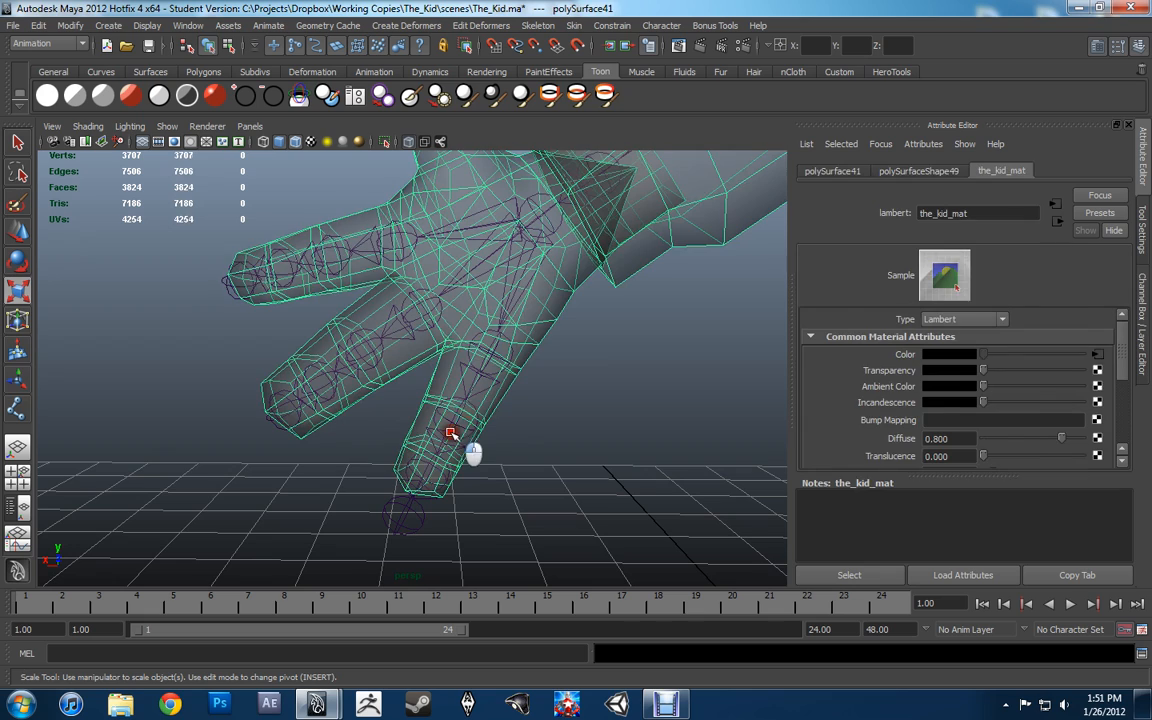
click(468, 452)
alt+drag(468, 452, 301, 252)
key(w)
click(314, 249)
click(256, 270)
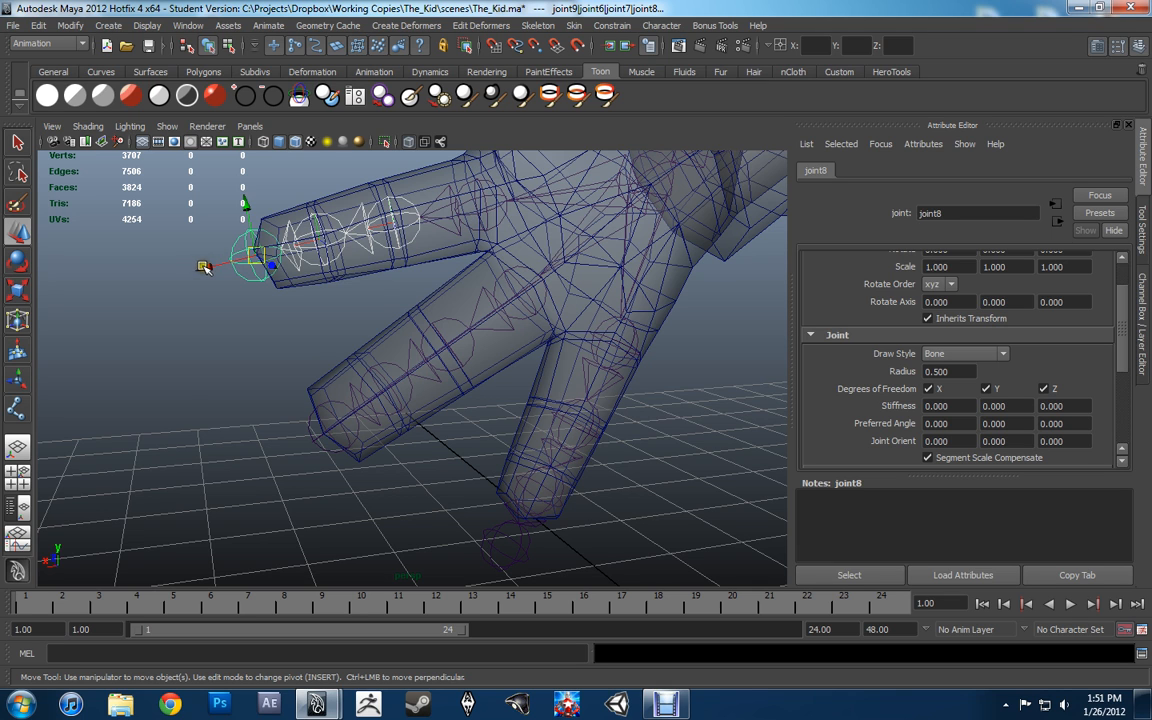
mouse_move(204, 267)
mouse_down()
mouse_move(162, 275)
mouse_move(210, 279)
mouse_up()
mouse_move(210, 279)
alt+mouse_down()
mouse_move(232, 244)
mouse_move(210, 256)
alt+mouse_up()
alt+middle_drag(500, 388, 447, 363)
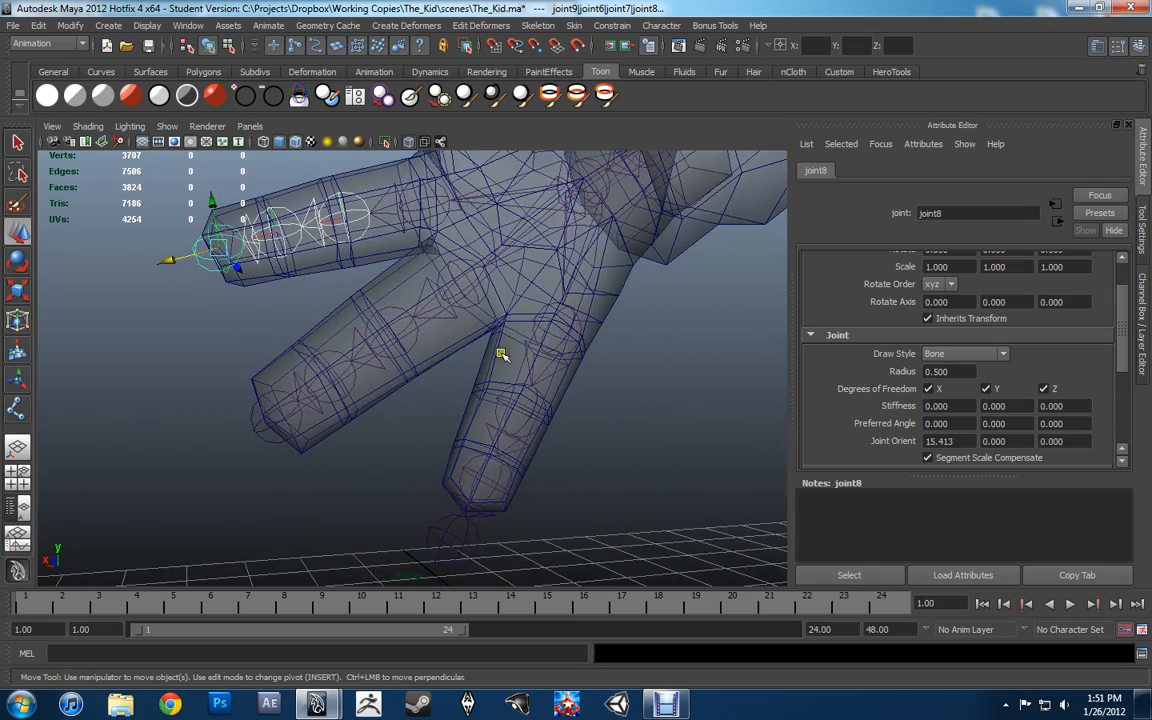
Move the joints of the joint10 chain back along the finger so the tip joint8 sits inside the fingertip.
alt+drag(501, 354, 487, 374)
alt+middle_drag(313, 214, 509, 338)
alt+drag(532, 350, 542, 401)
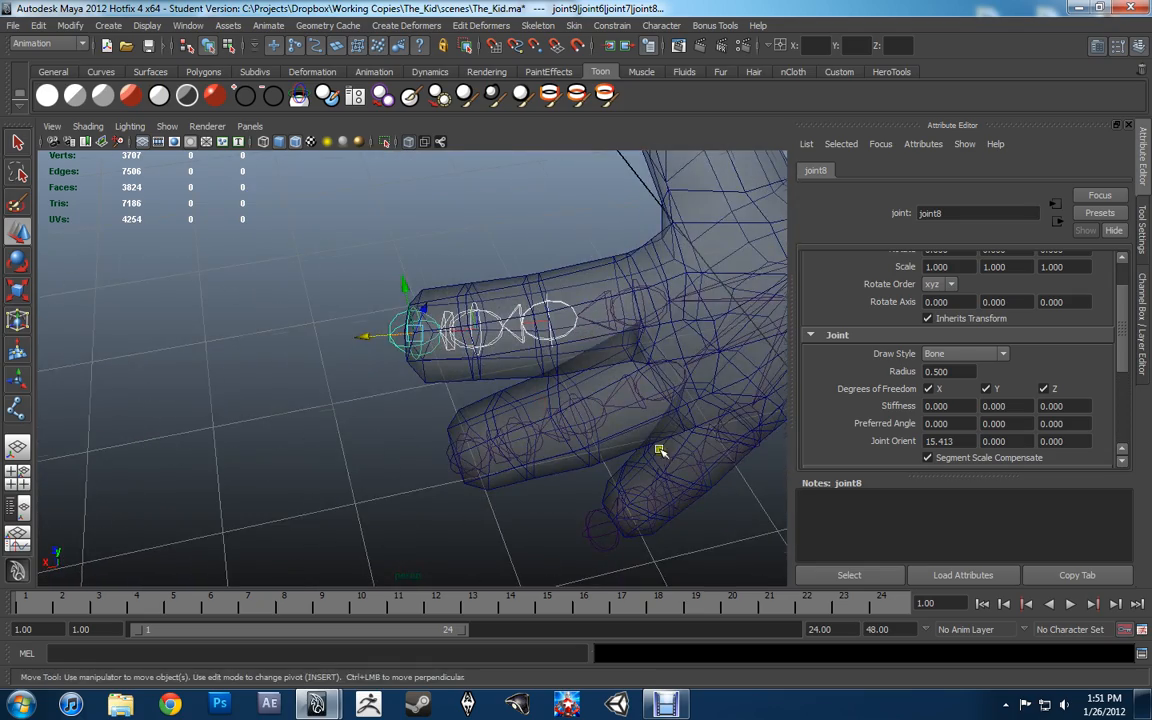
alt+drag(660, 451, 511, 352)
click(602, 360)
click(483, 352)
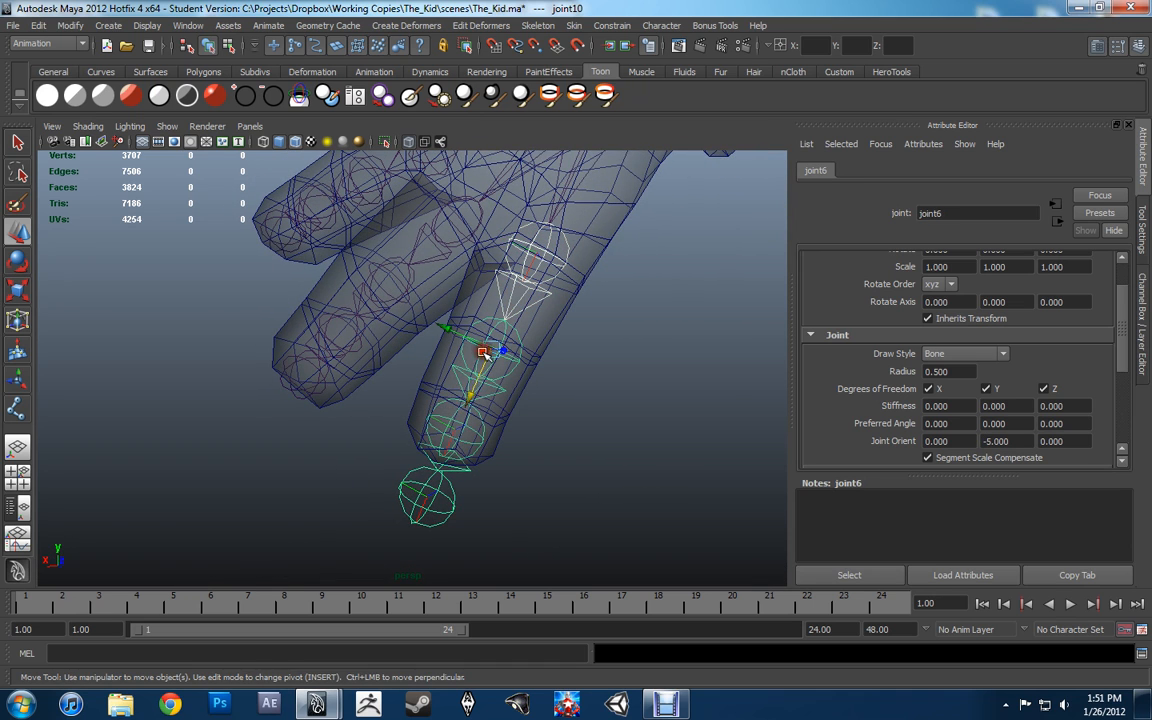
click(455, 420)
click(422, 497)
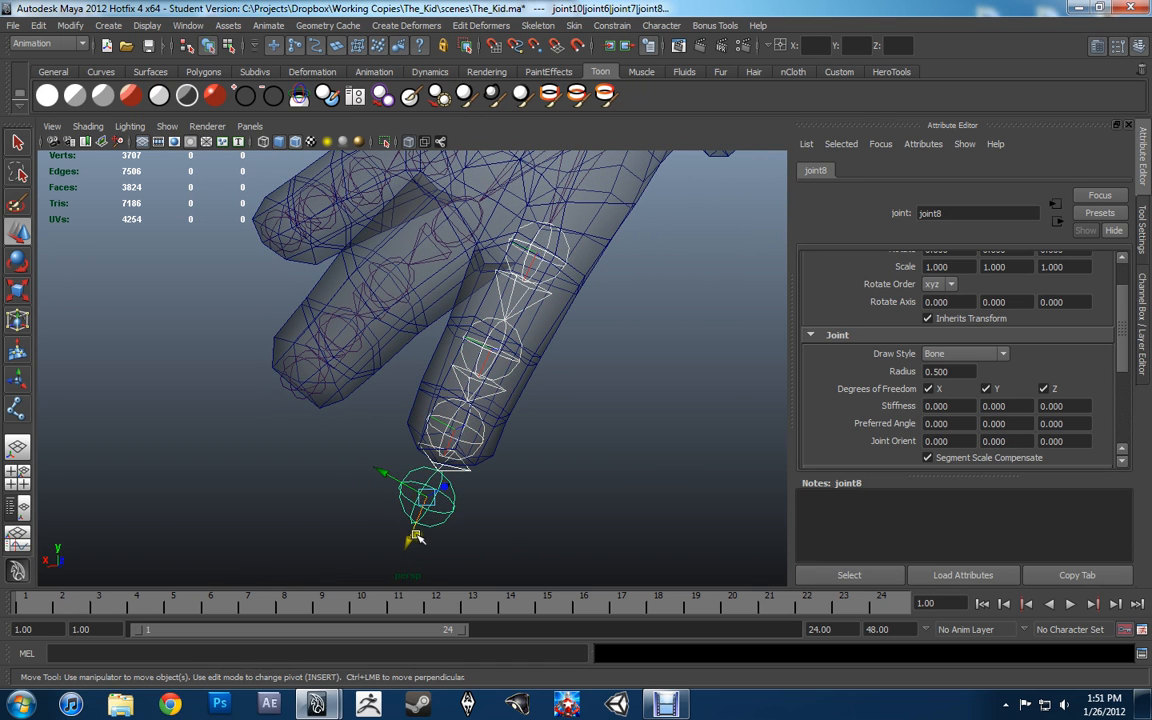
drag(411, 537, 419, 524)
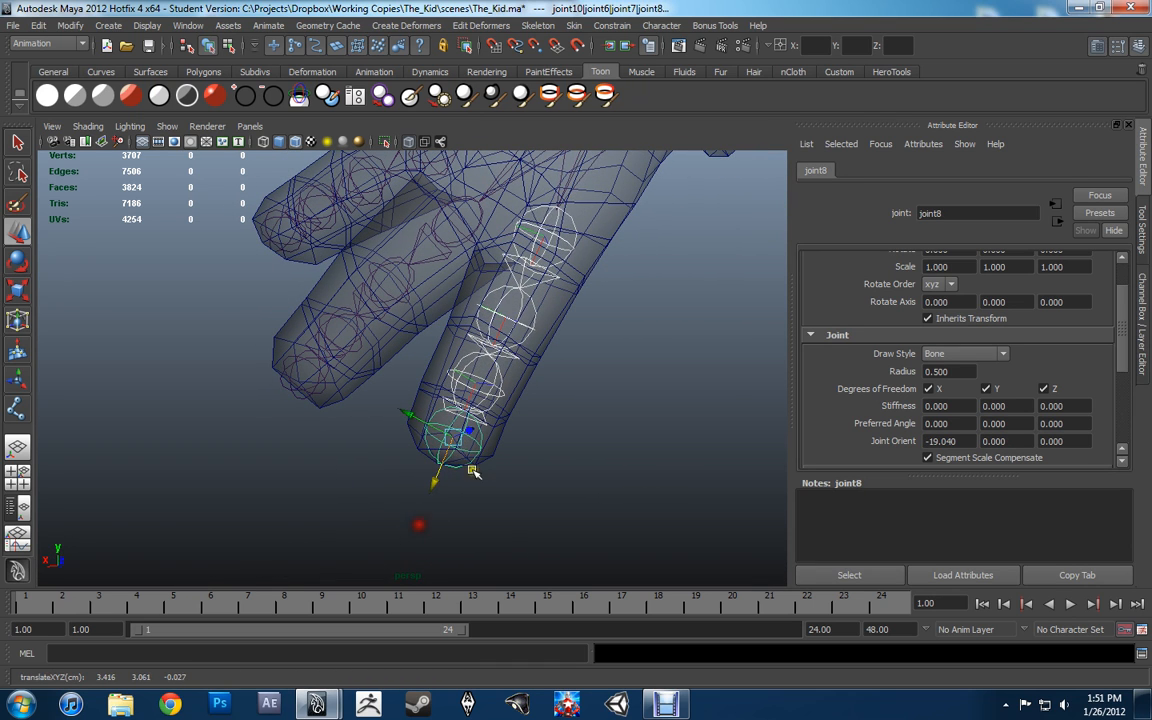
alt+drag(474, 467, 525, 473)
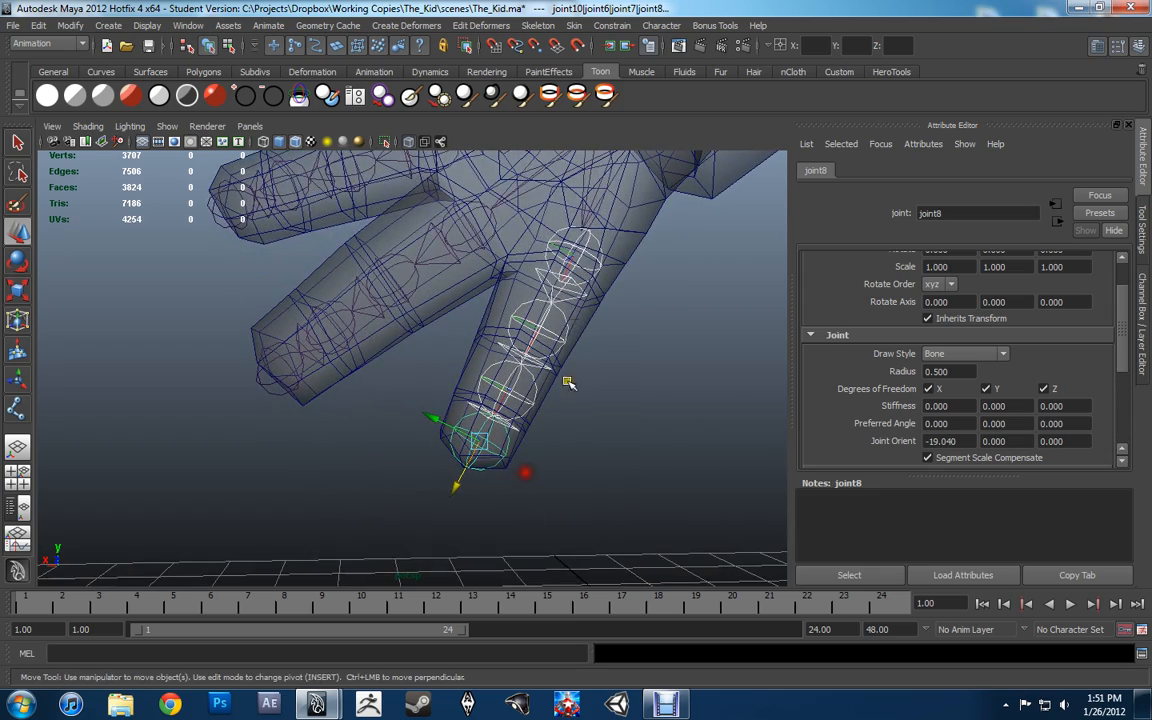
click(468, 240)
click(400, 285)
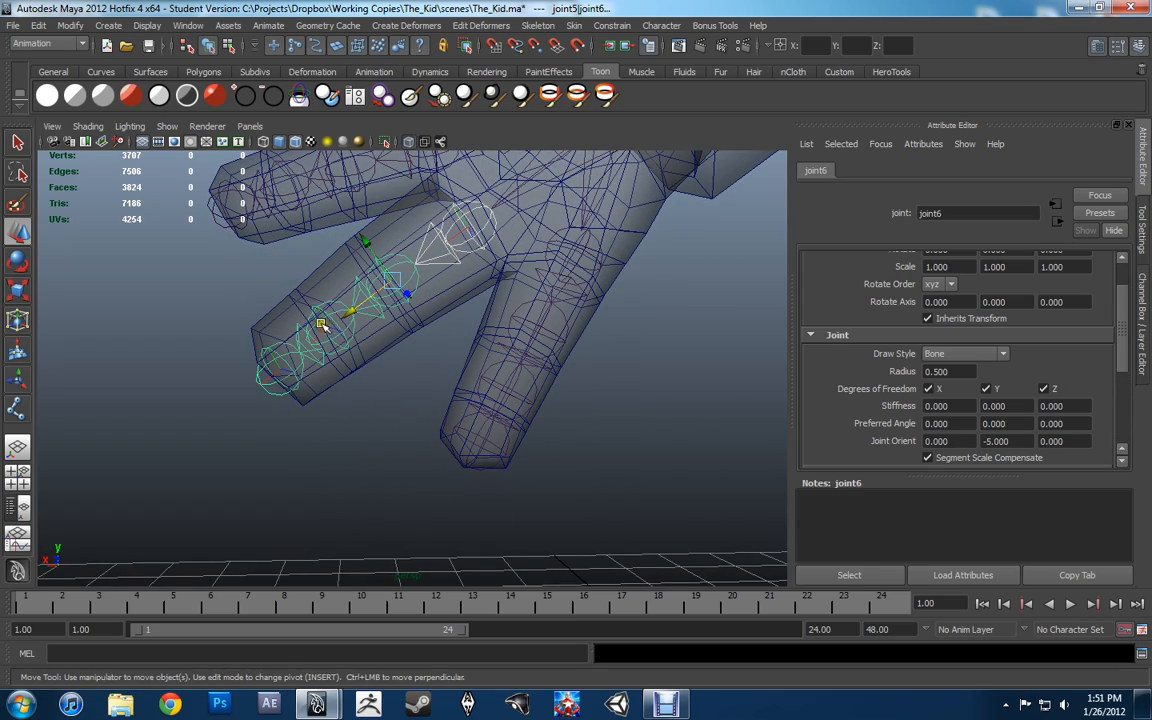
alt+drag(320, 325, 422, 350)
click(422, 350)
Try rotating joint10 about Y, undo the rotation, and set its Joint Orient Y to 7.
click(564, 257)
alt+drag(571, 294, 427, 301)
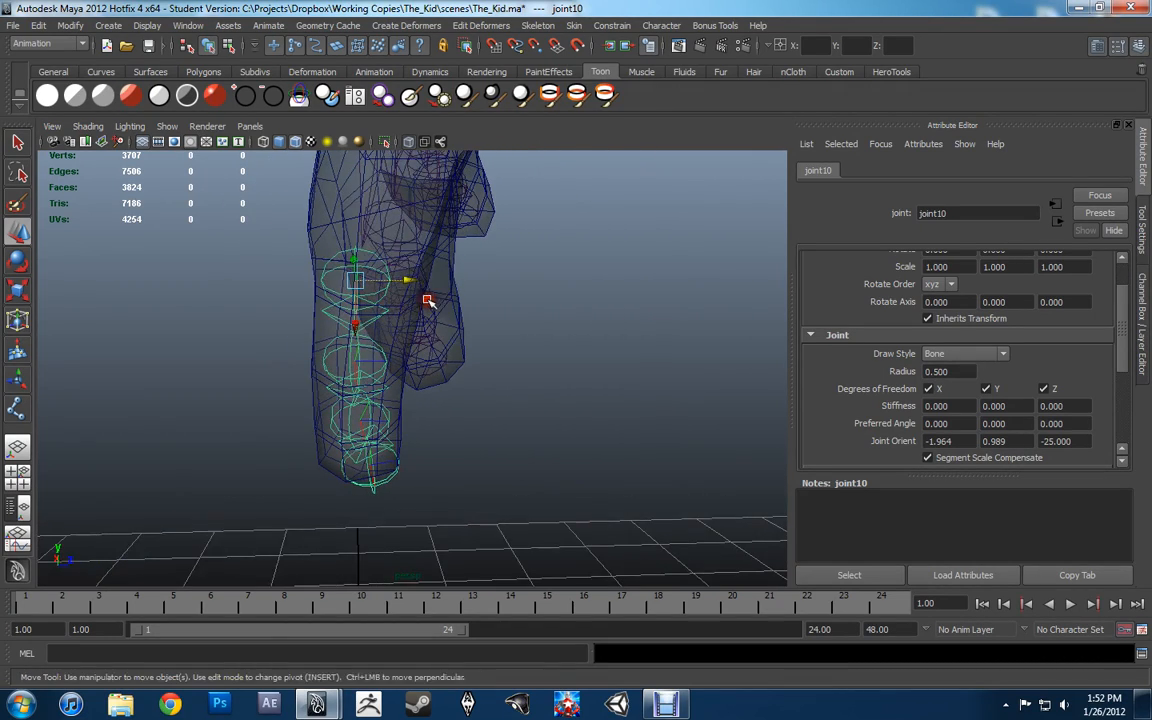
key(e)
drag(391, 226, 622, 244)
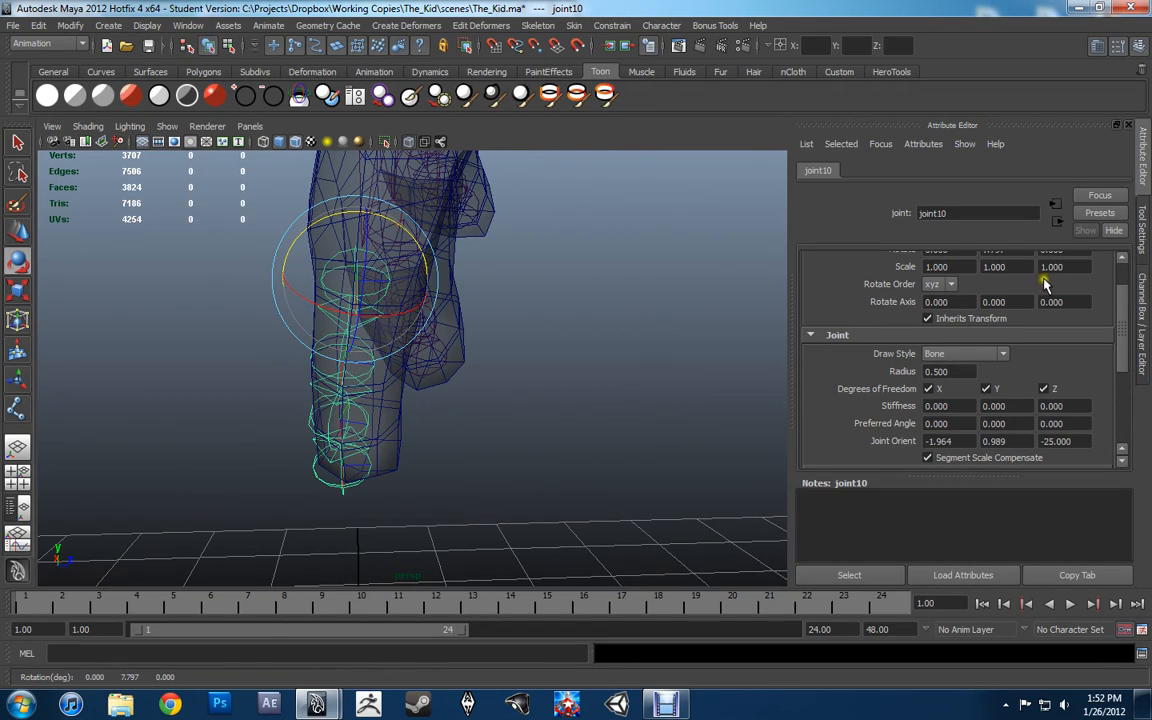
scroll(1043, 285, up, 1)
key(ctrl+z)
scroll(1031, 335, down, 3)
drag(1023, 347, 865, 345)
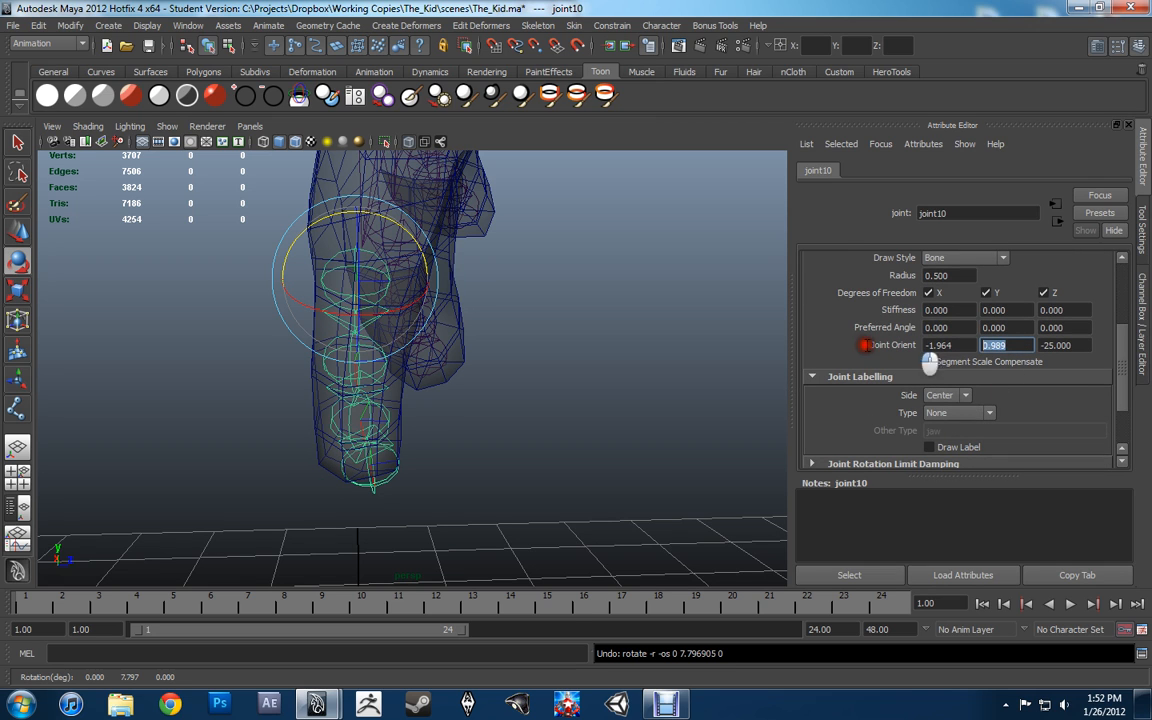
text(7)
key(Return)
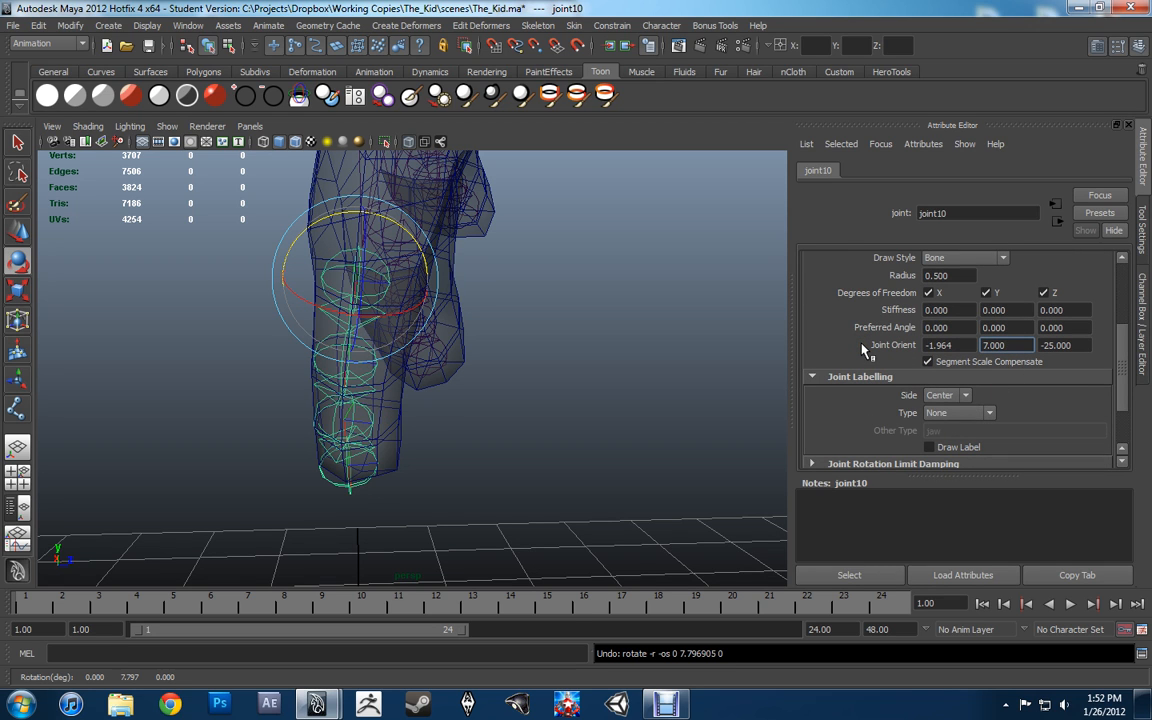
Shift joint10 slightly sideways to center its chain within the width of the finger mesh.
alt+drag(548, 296, 441, 272)
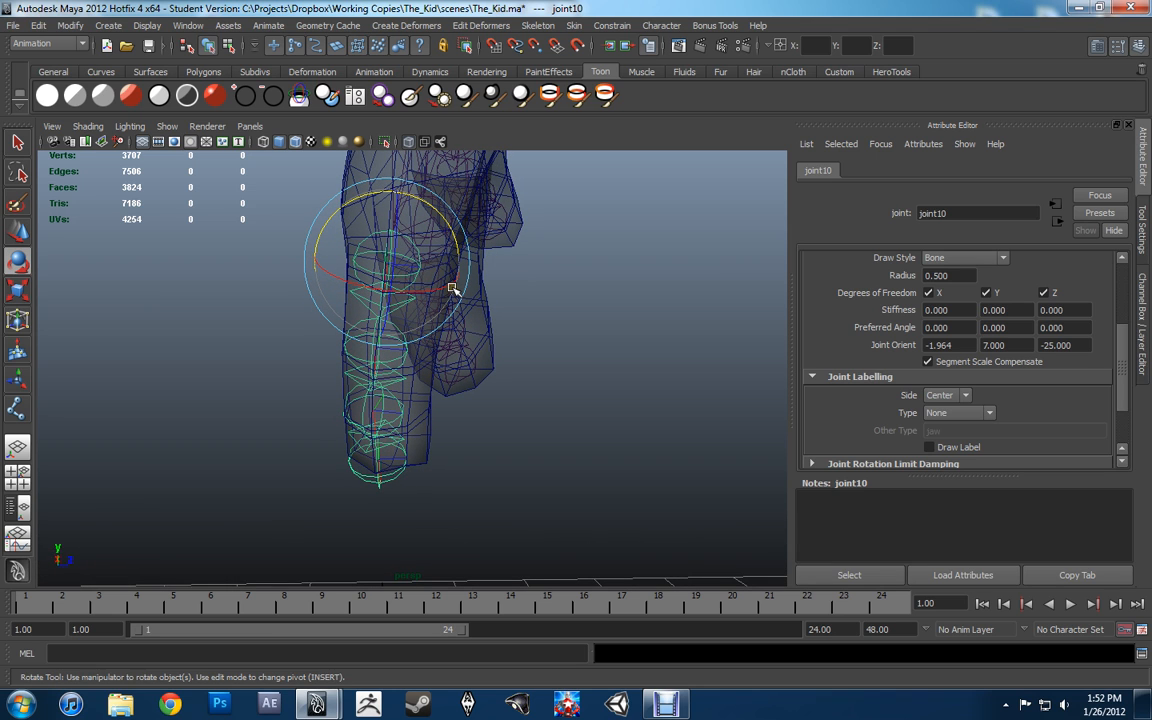
key(w)
drag(441, 264, 450, 267)
Rename the shoulder joint joint1 at the top of the arm chain as left_shoulder_jnt.
alt+drag(300, 320, 487, 312)
scroll(512, 316, down, 4)
alt+middle_drag(575, 272, 440, 352)
scroll(440, 352, down, 5)
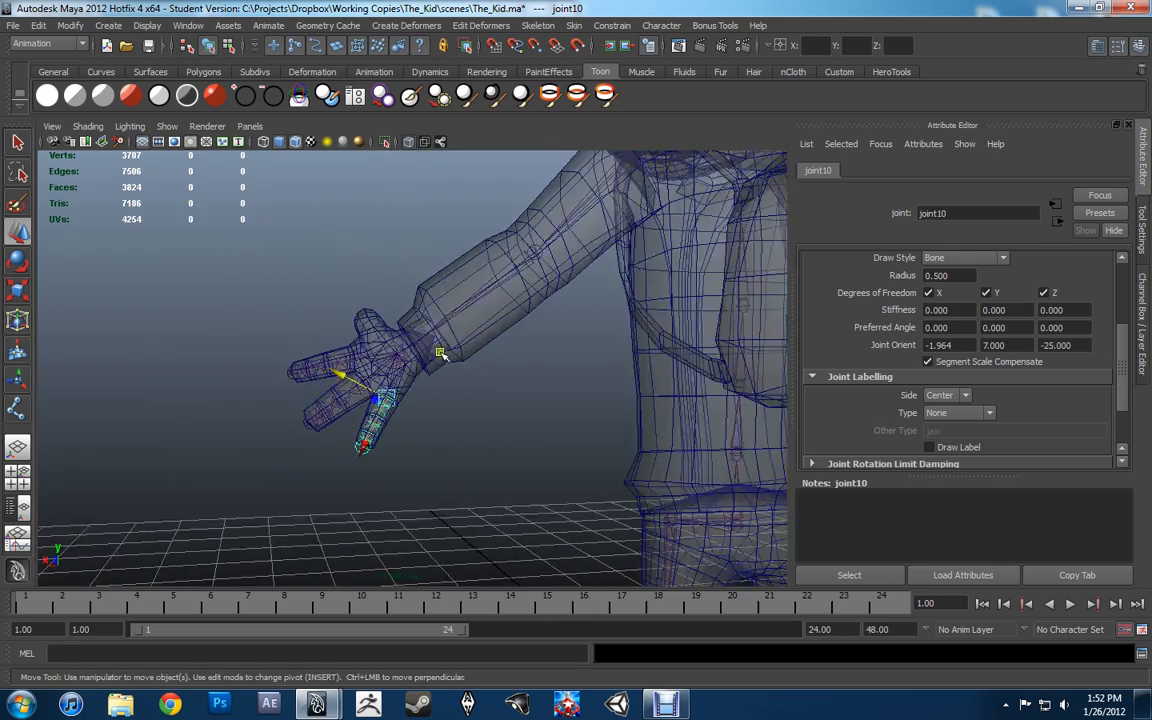
alt+drag(440, 352, 530, 362)
alt+middle_drag(400, 300, 620, 405)
scroll(520, 350, up, 3)
click(372, 202)
drag(957, 213, 789, 208)
text(left_shoul)
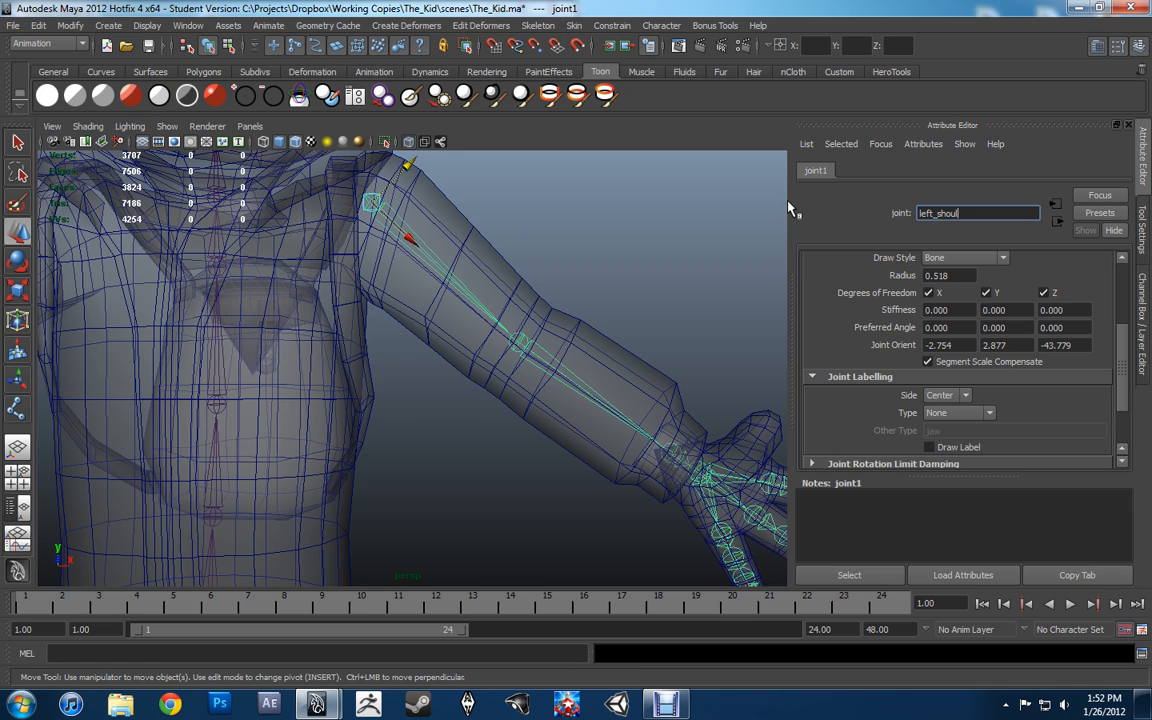
text(der_jnt)
key(Return)
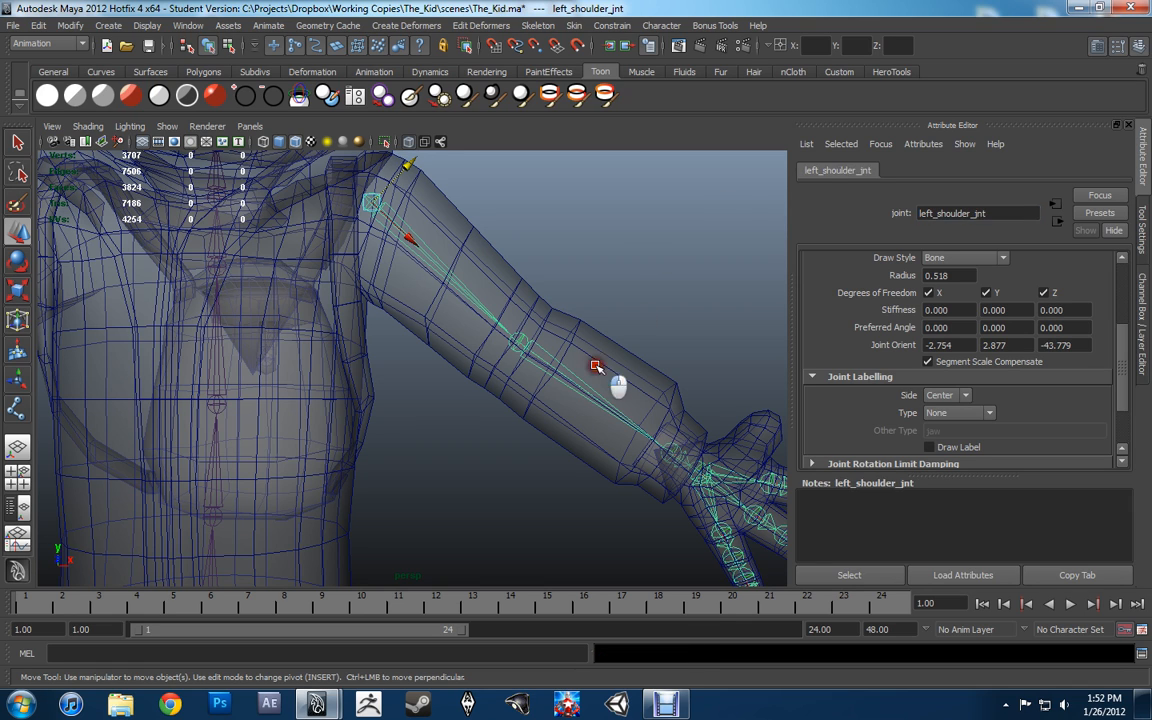
Rename the elbow joint joint2 as left_elbow_jnt.
key(Down)
drag(960, 213, 805, 216)
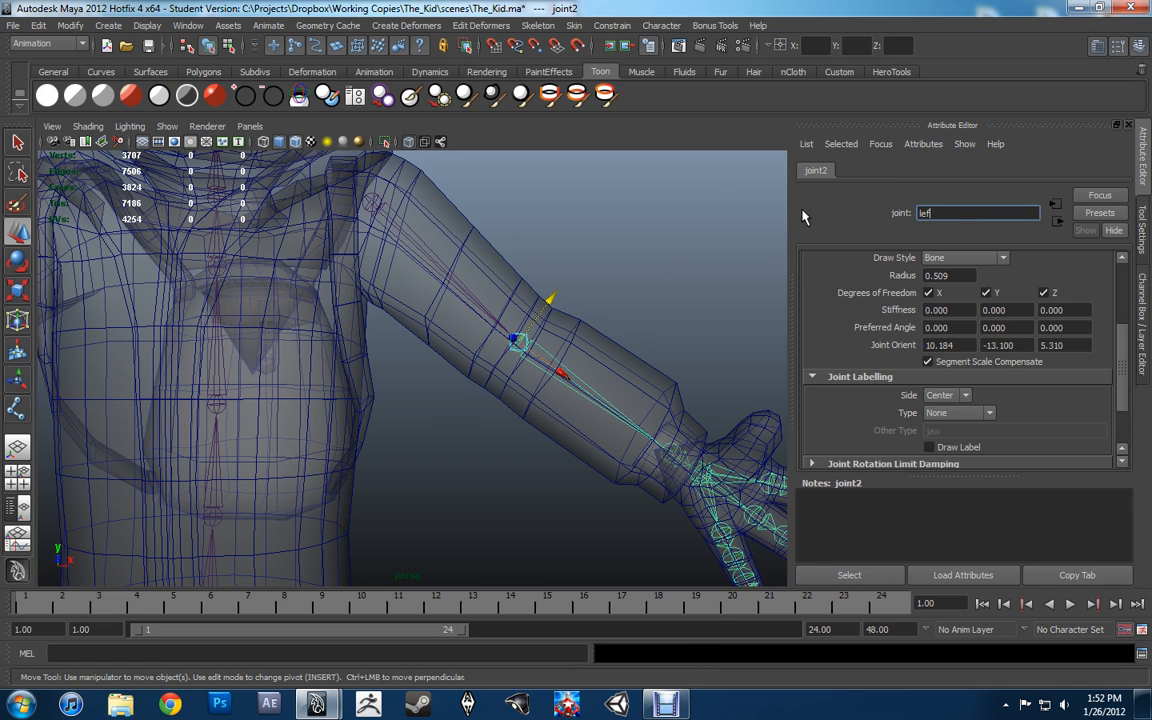
text(_elbow_jnt)
key(Return)
text(left)
Rename the wrist joint joint3 as left_wrist_jnt.
click(689, 468)
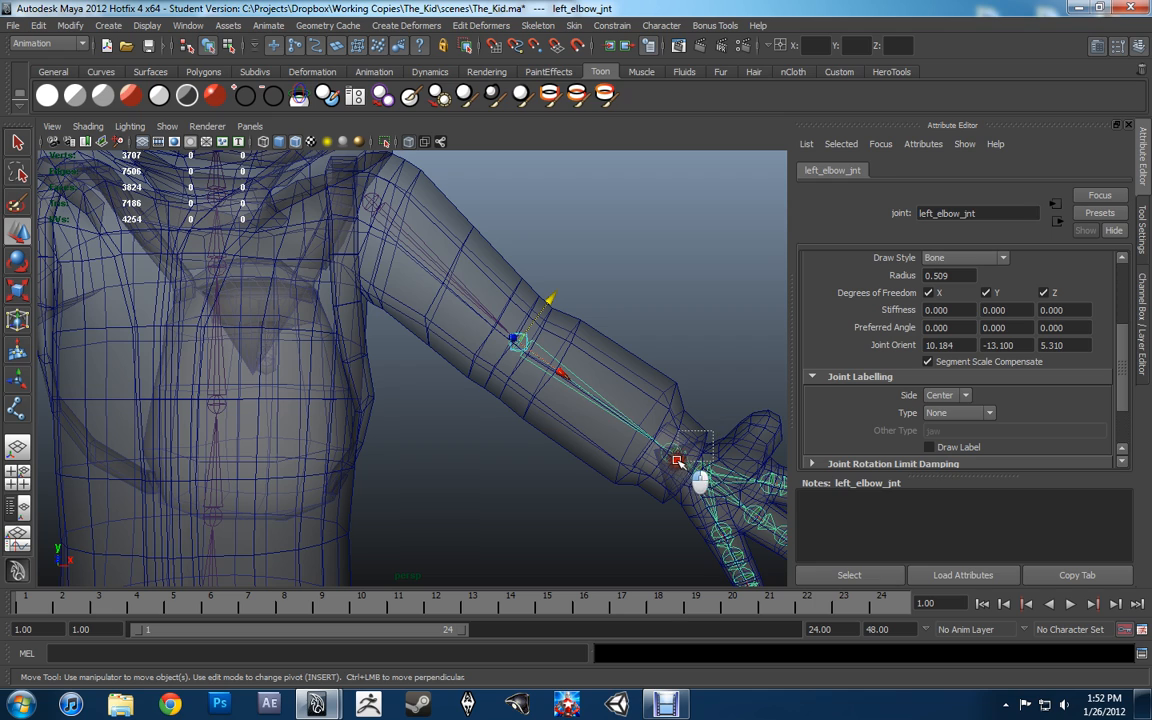
click(957, 215)
drag(957, 215, 838, 209)
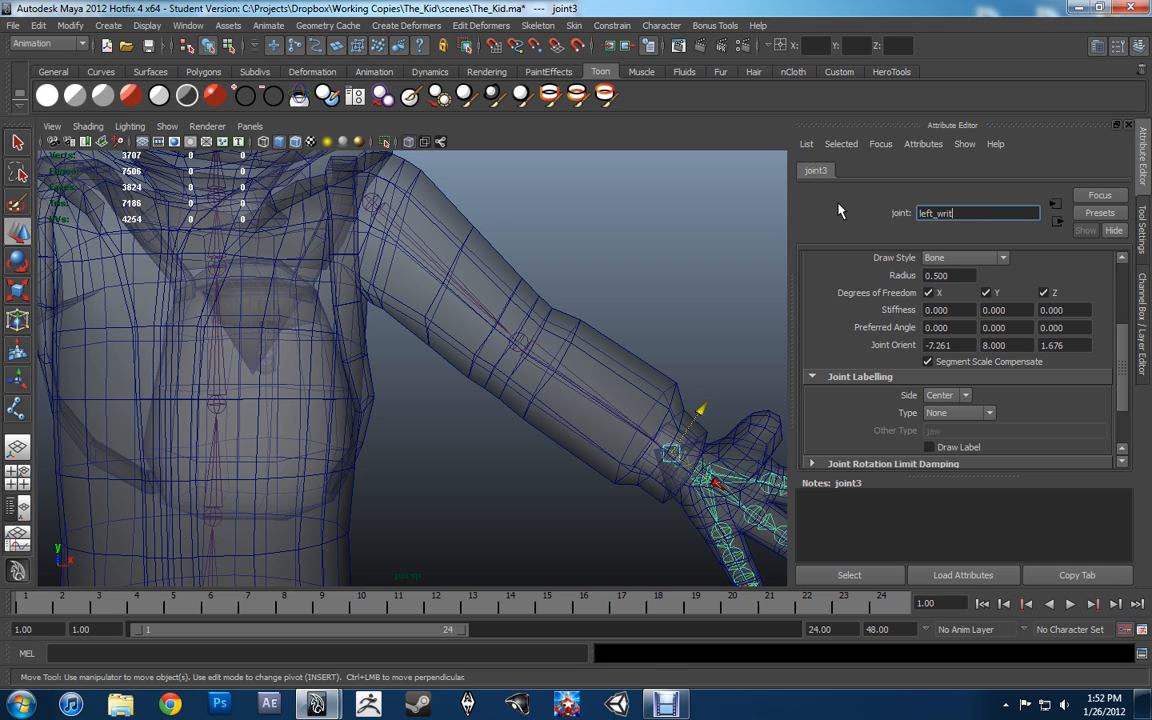
text(left_wrist_jnt)
key(Return)
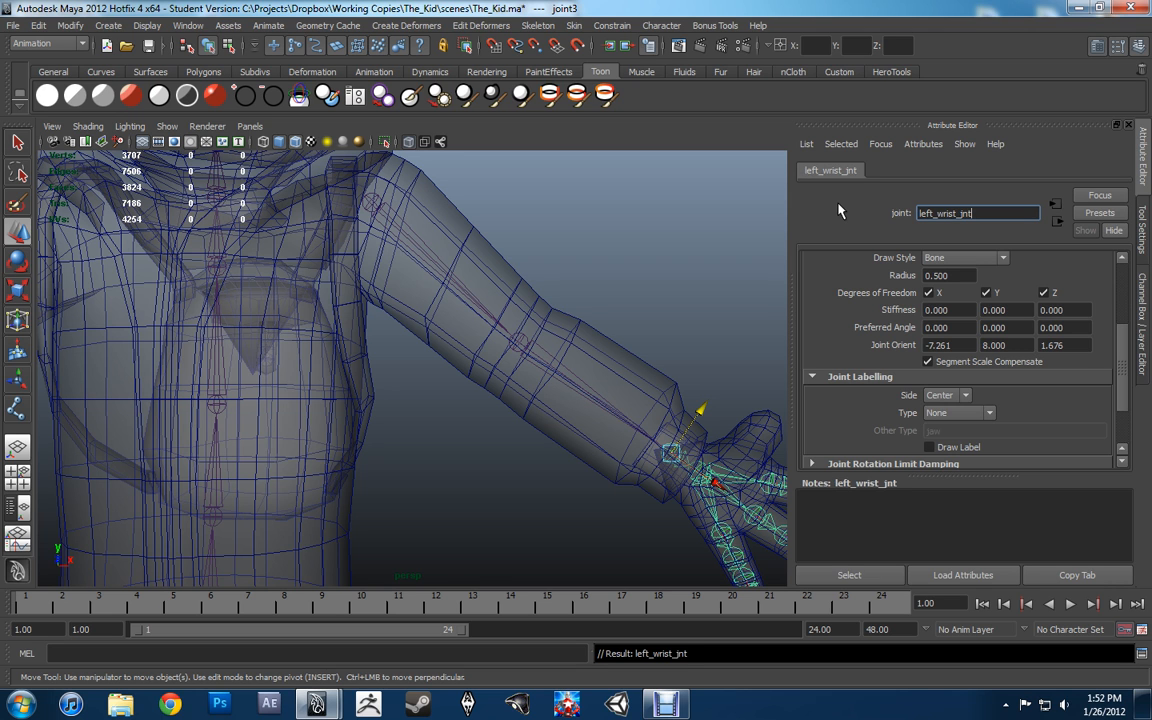
Rename joint4, the palm joint from which the finger chains branch, as left_hand_root.
scroll(520, 362, up, 2)
alt+middle_drag(580, 318, 254, 199)
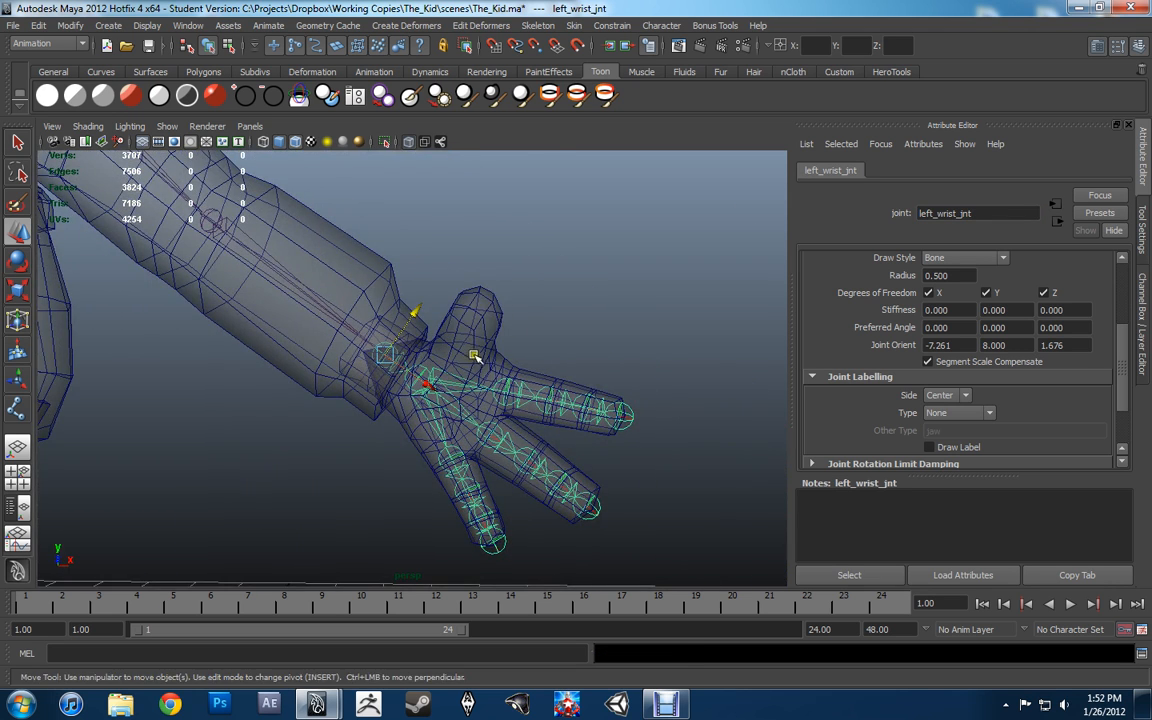
click(443, 384)
drag(970, 212, 827, 214)
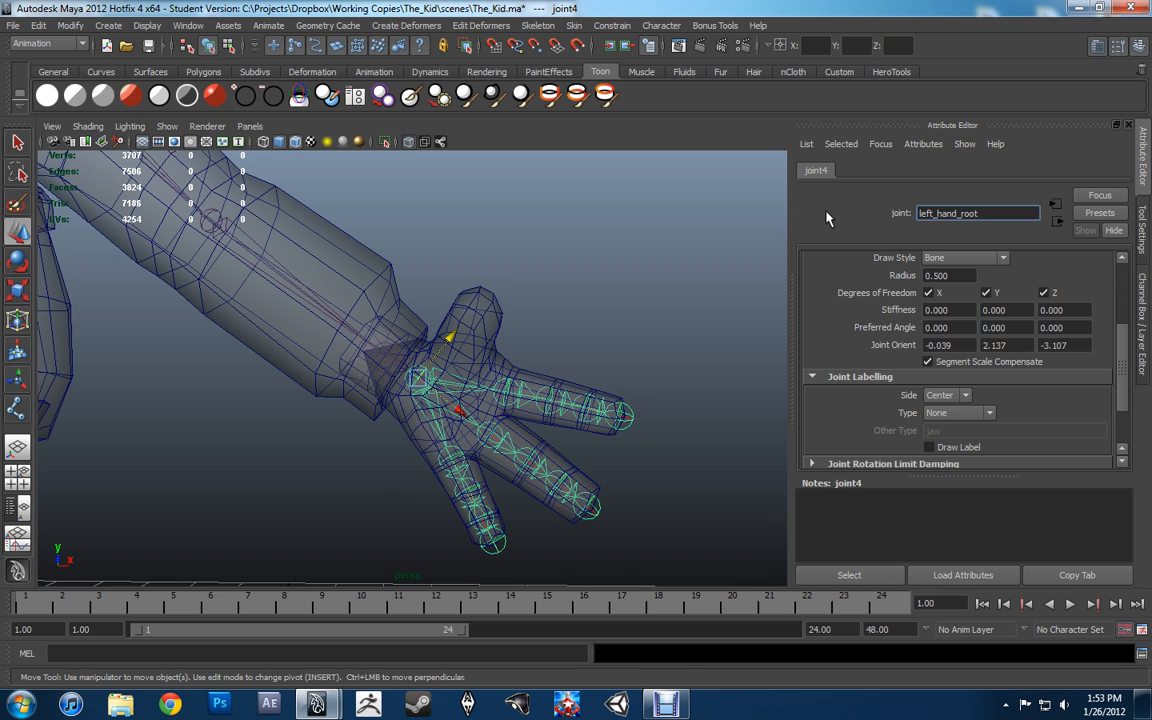
key(Return)
Rename the index finger's base joint joint9 as left_index_root and its child joint6 as left_index_jnt_1.
click(507, 381)
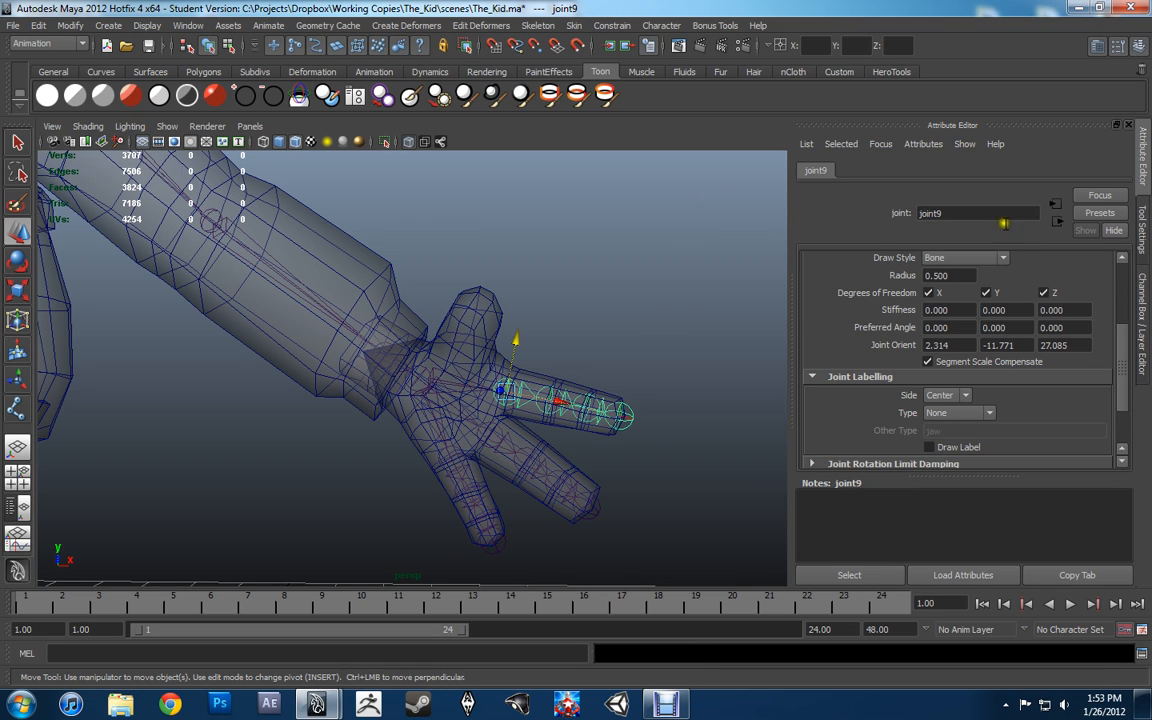
drag(1002, 216, 879, 213)
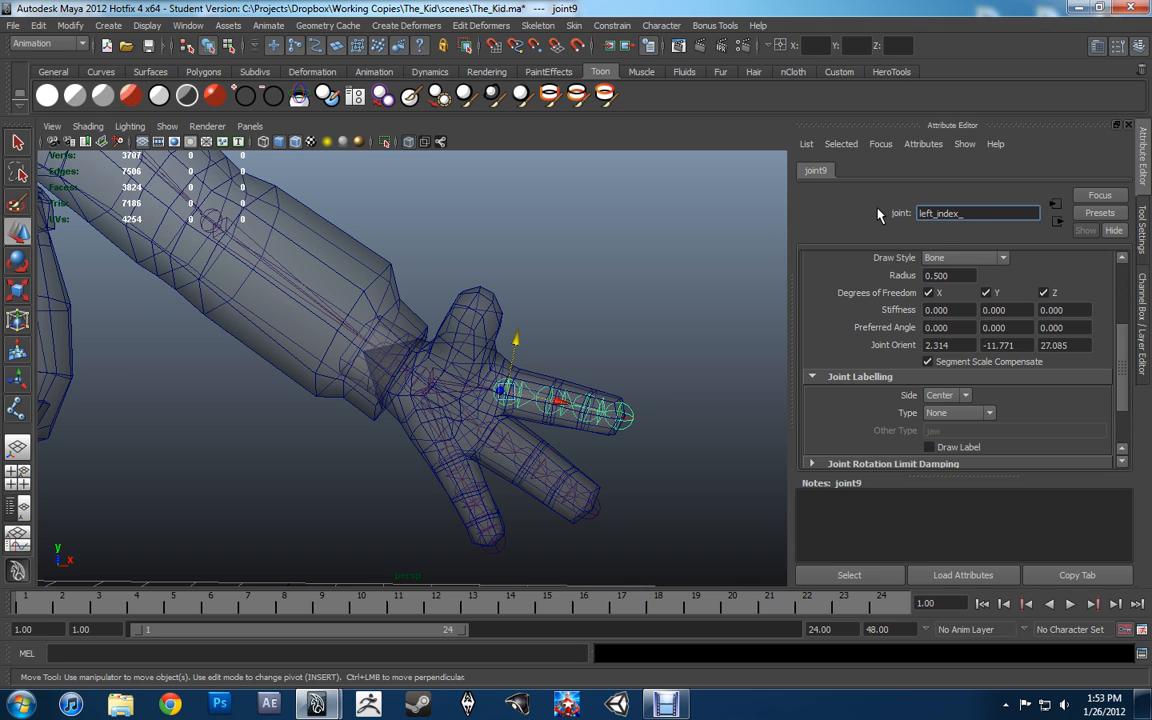
key(Return)
click(552, 410)
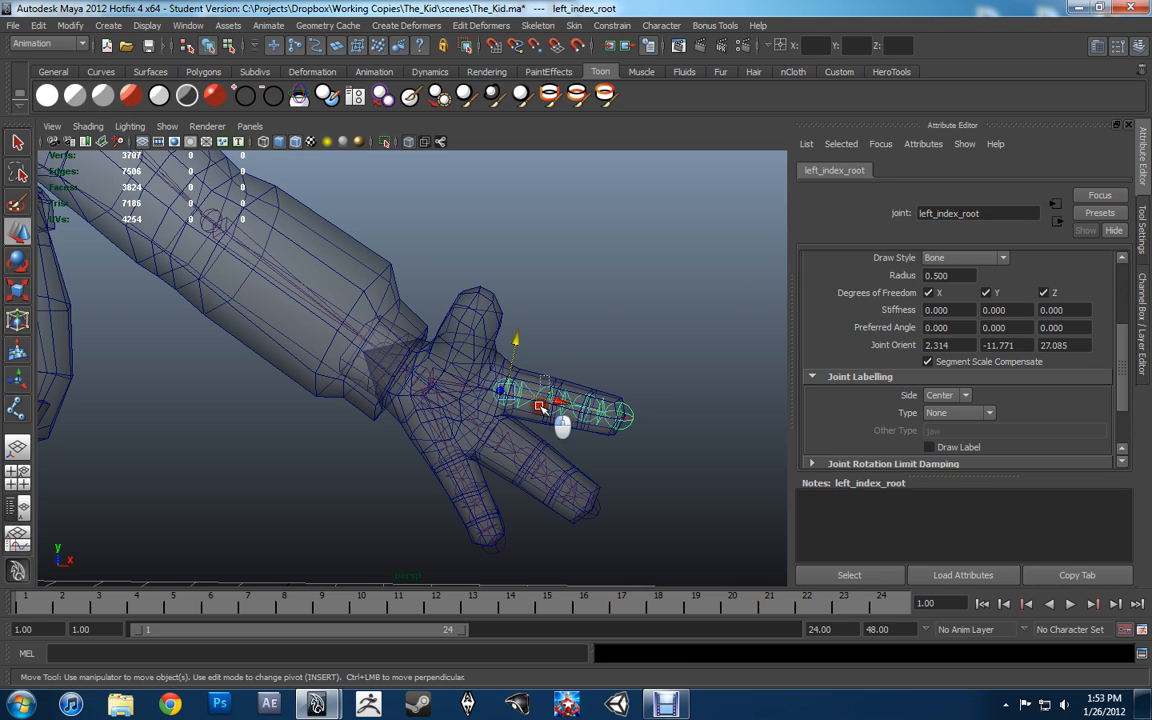
drag(940, 213, 762, 212)
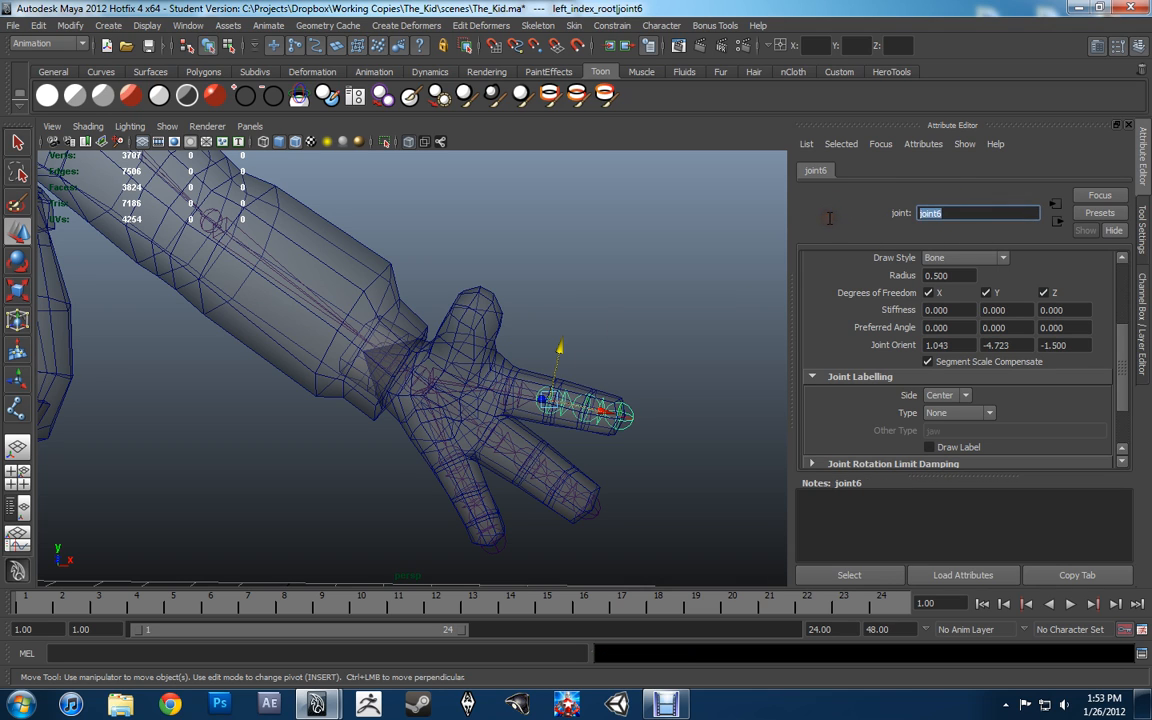
text(left_index_jnt_1)
key(Return)
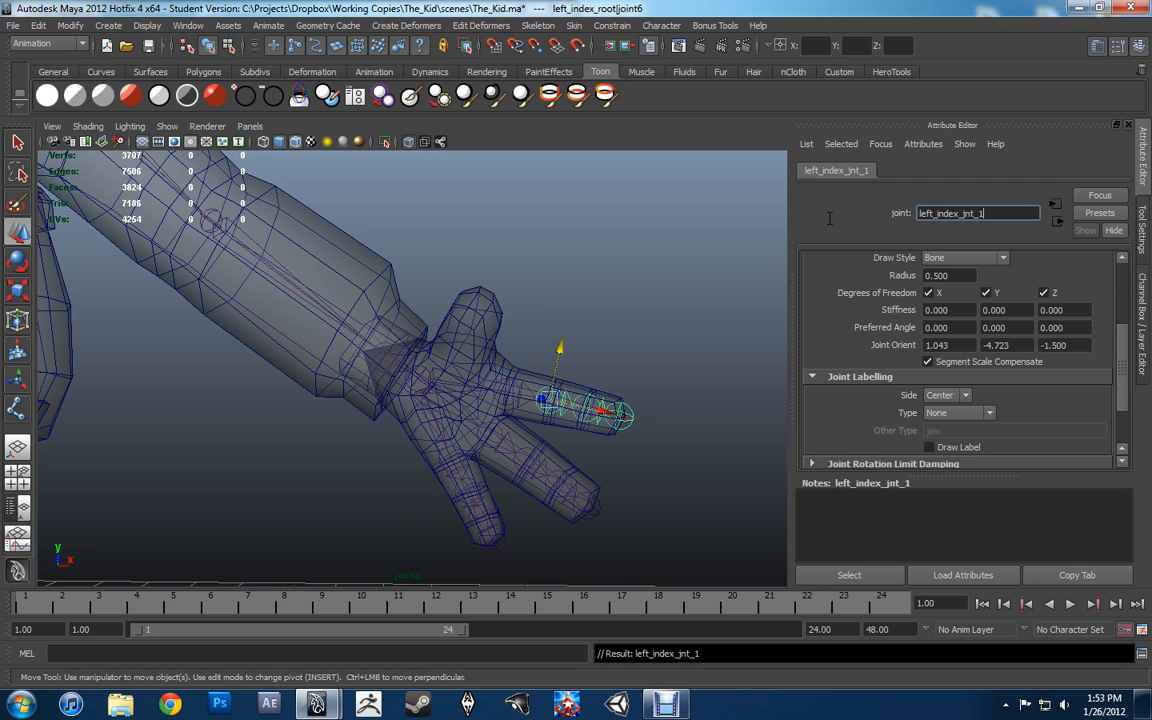
Rename the index finger's joint7 as left_index_jnt_2 and its tip joint8 as left_index_jnt_3.
click(592, 410)
drag(948, 213, 818, 210)
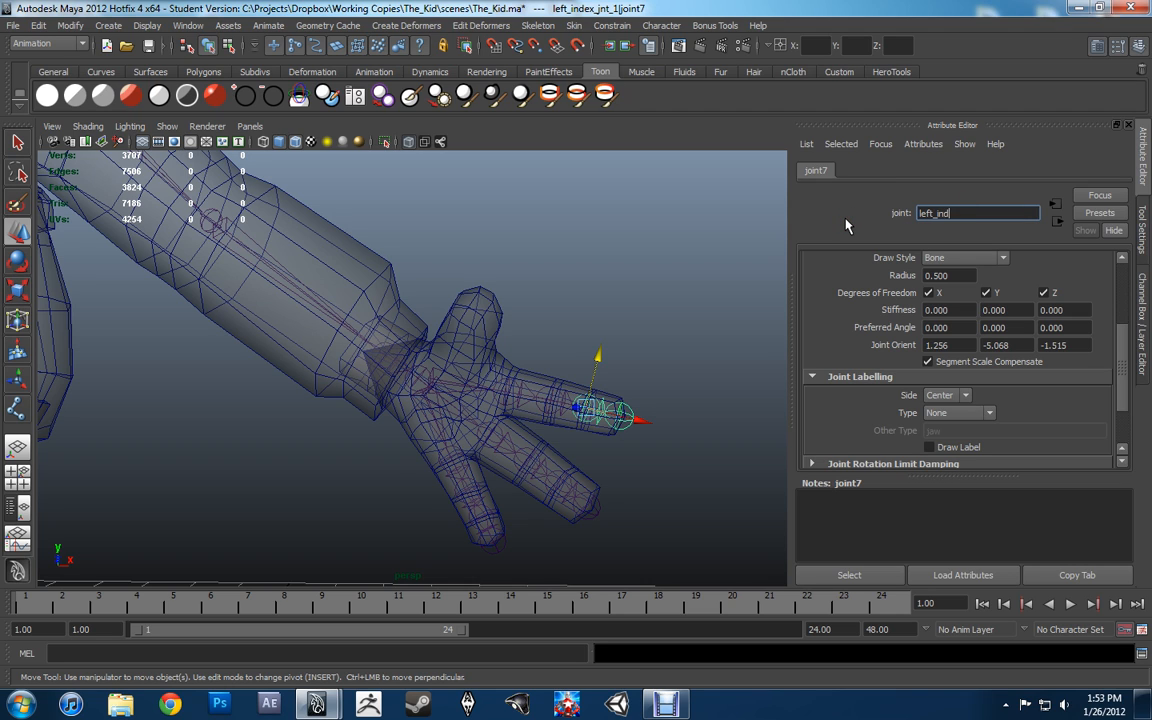
text(left_index_jnt_2)
key(Return)
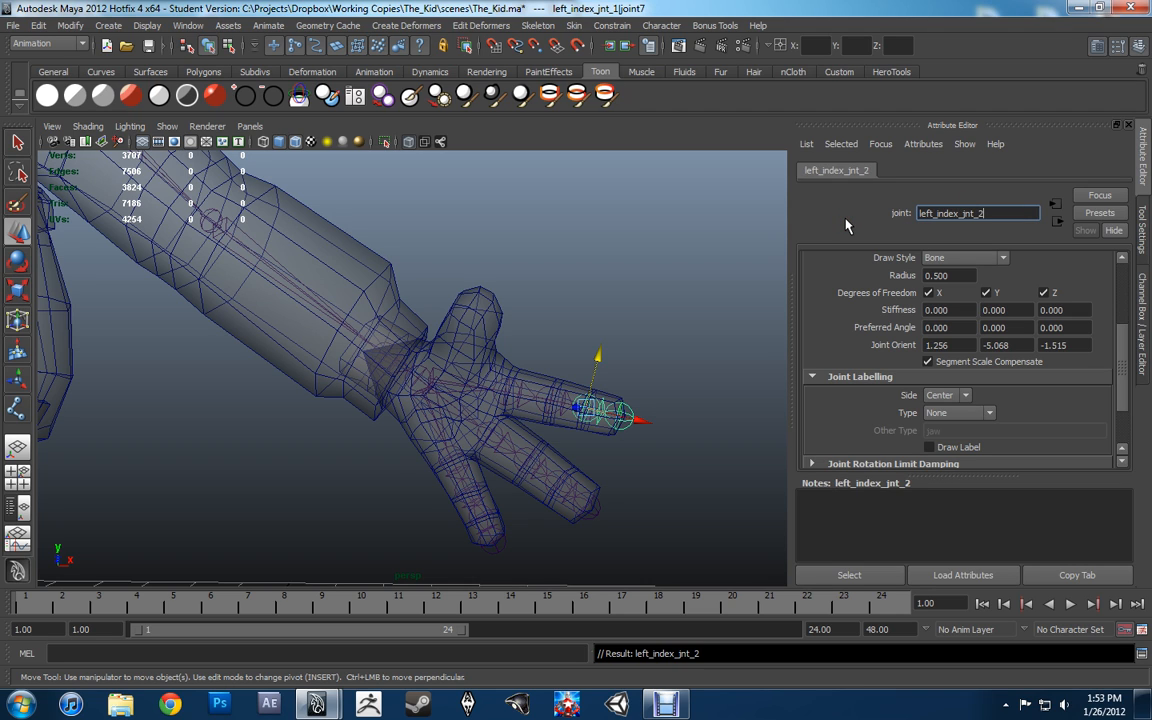
drag(592, 394, 647, 418)
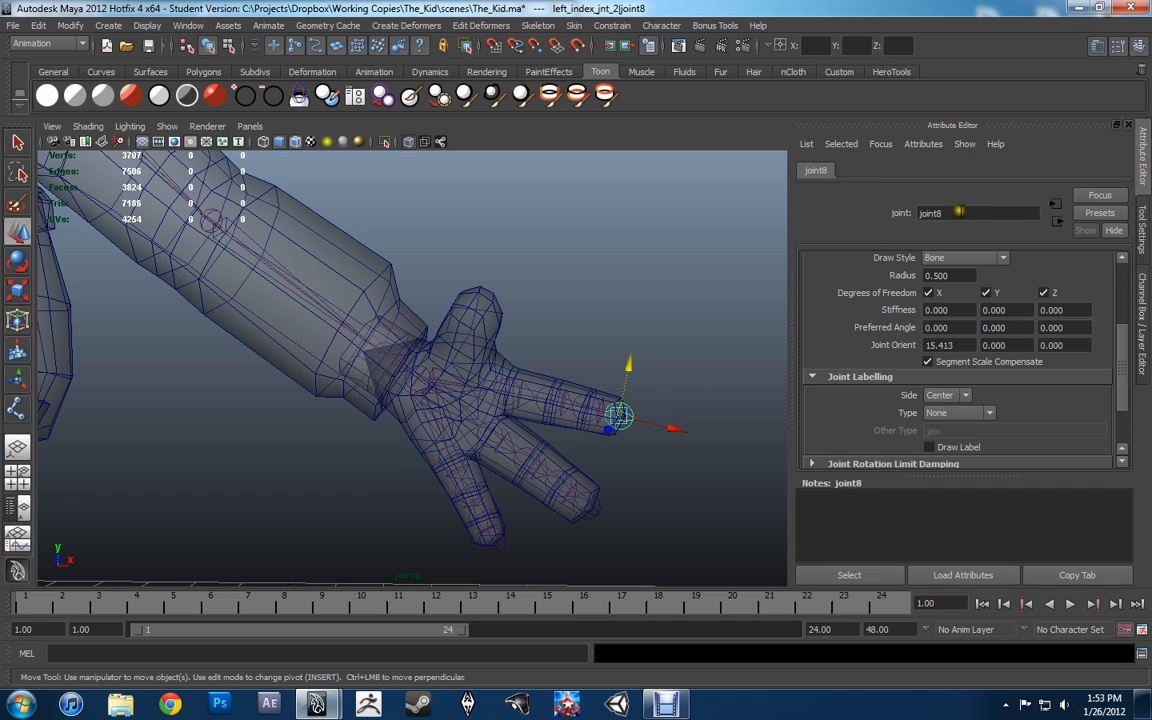
drag(946, 213, 840, 207)
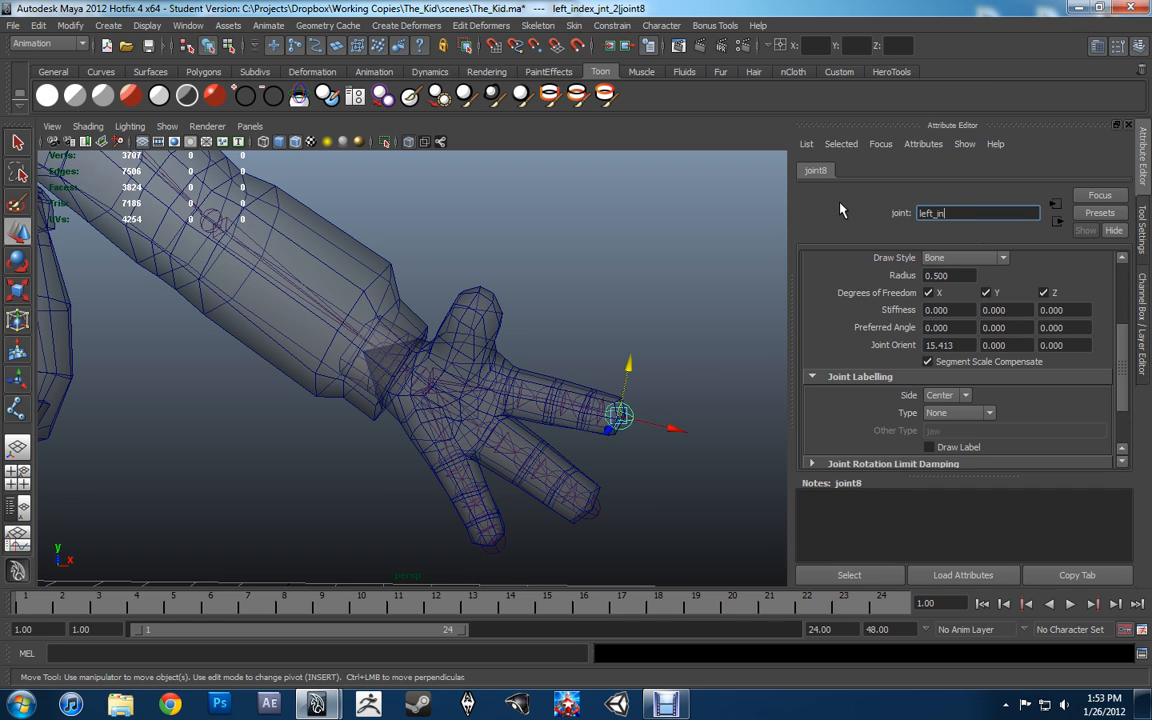
text(left_index_jnt_3)
key(Return)
Rename joint5 at the base of the middle finger as left_middle_root.
click(491, 443)
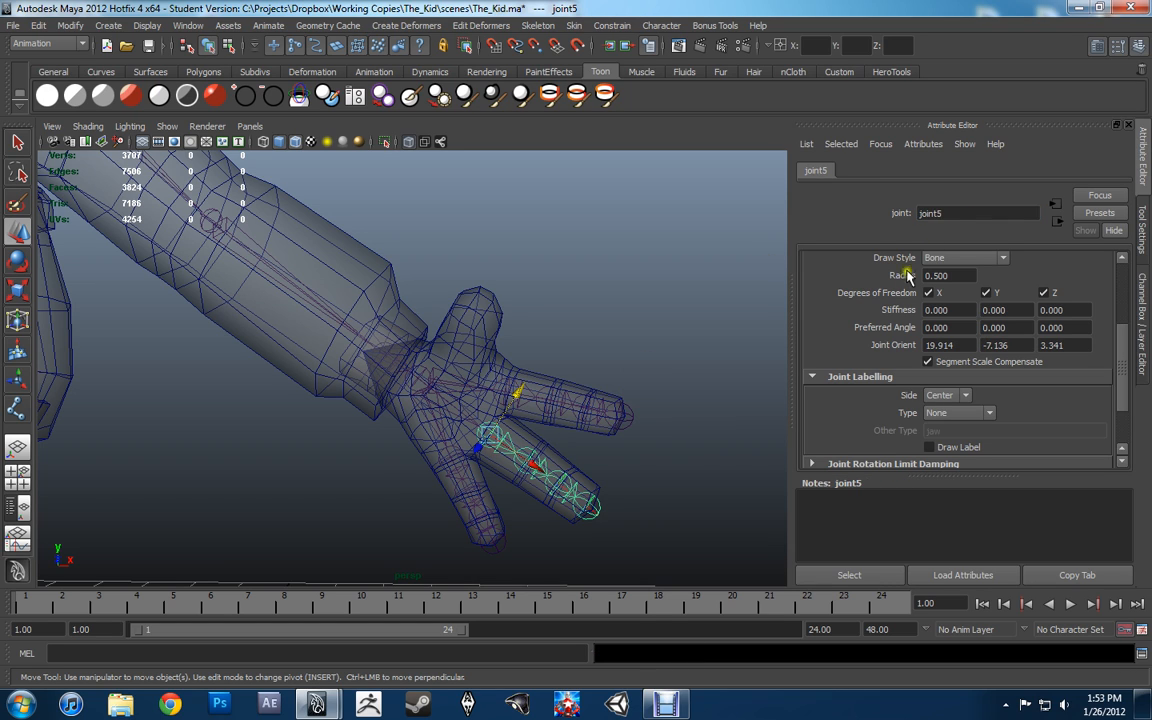
drag(950, 213, 860, 205)
key(BackSpace)
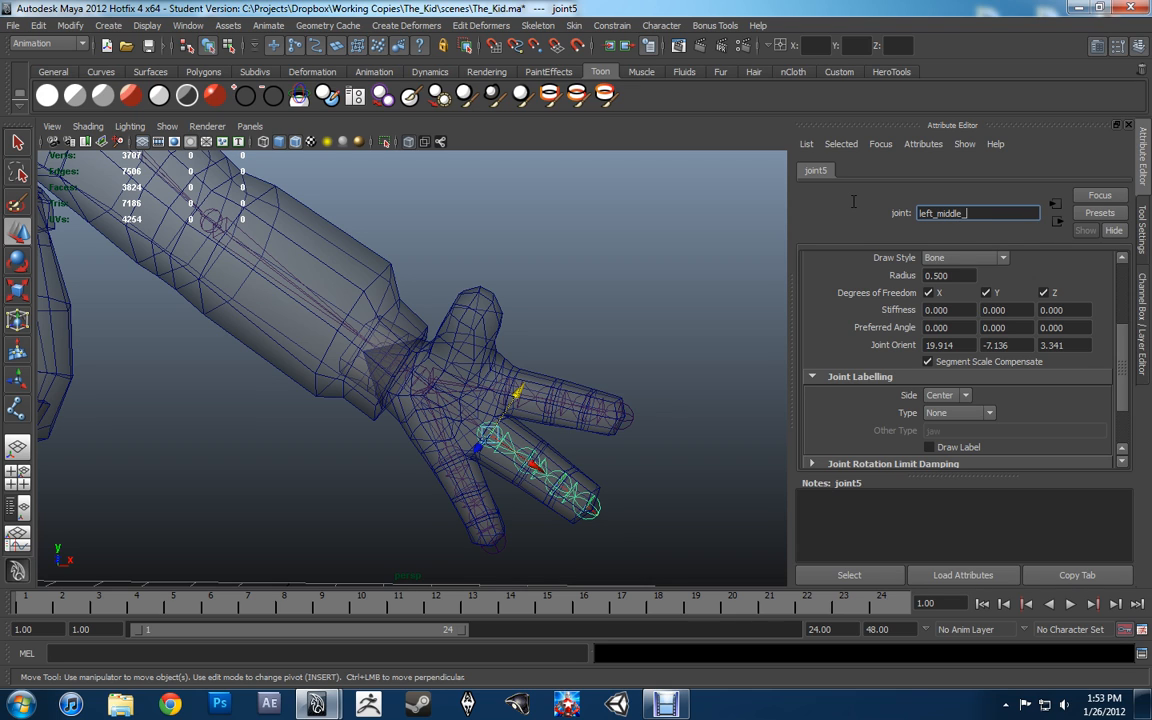
text(left_middle_root)
key(Return)
Rename joint6, the middle finger joint below left_middle_root, as left_middle_jnt_1.
click(527, 457)
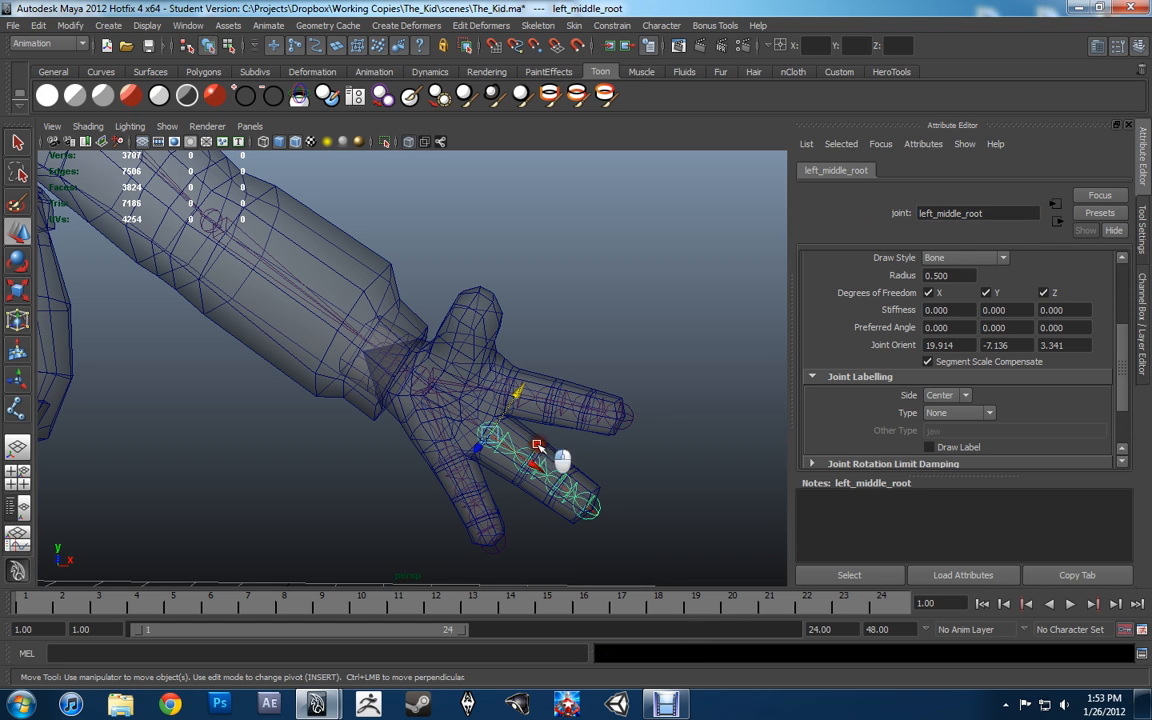
drag(935, 213, 825, 210)
key(BackSpace)
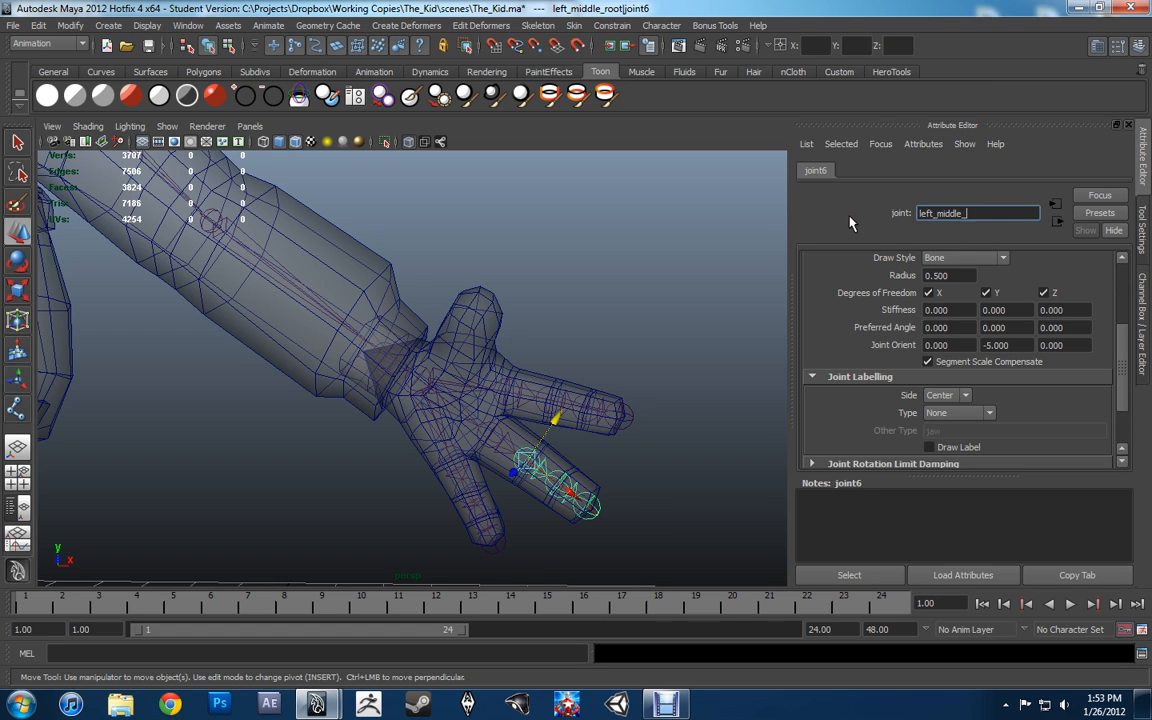
click(916, 213)
text(left_middle_jnt_1)
key(Return)
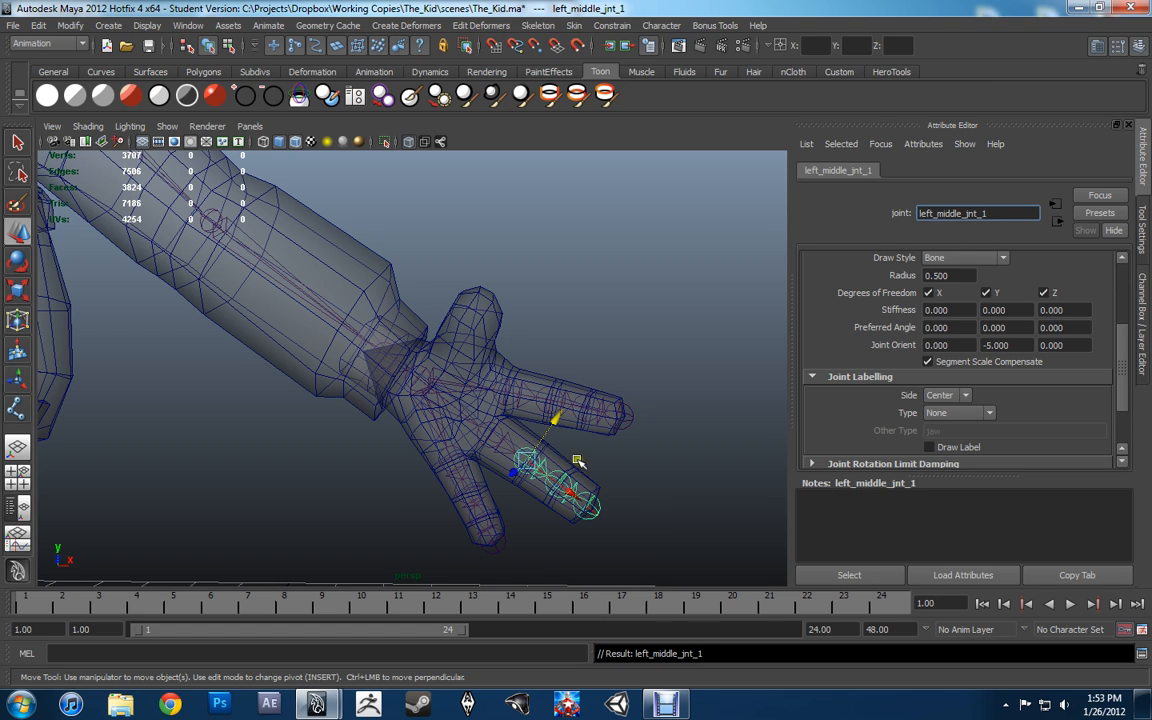
Rename joint7, the middle finger joint below left_middle_jnt_1, as left_middle_jnt_2.
click(580, 489)
drag(951, 213, 887, 213)
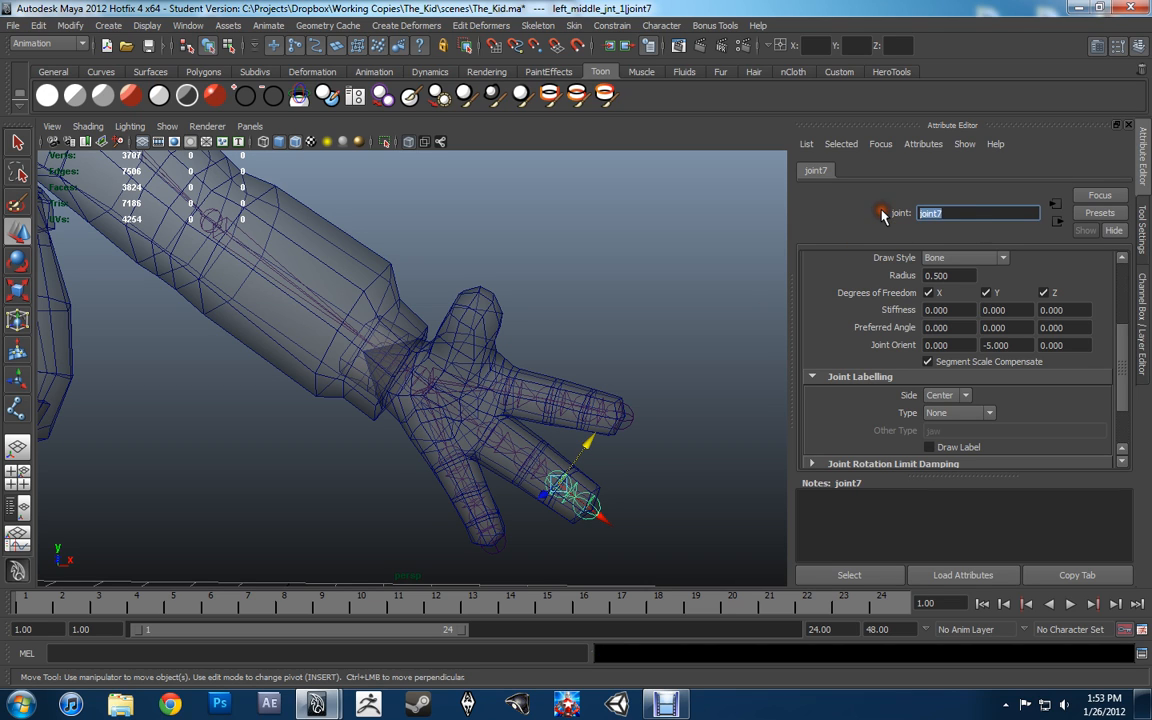
key(BackSpace)
text(left_middle_jnt_2)
key(Return)
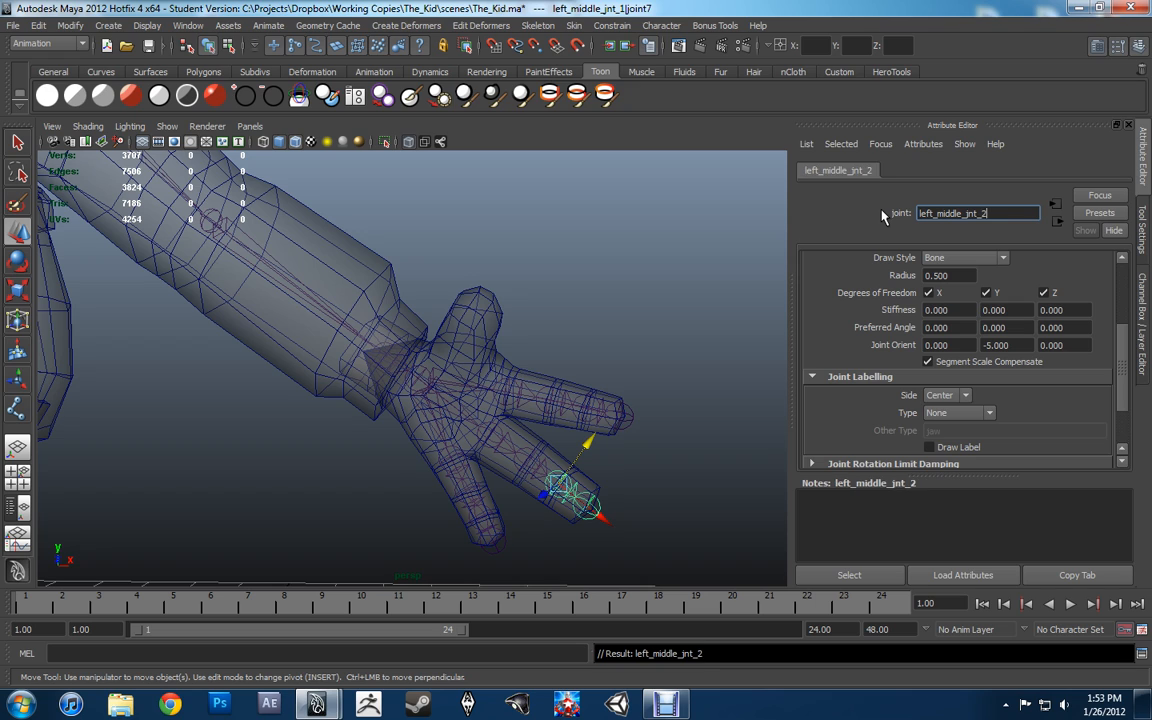
Rename joint8 at the tip of the middle finger as left_middle_jnt_3.
drag(589, 497, 617, 527)
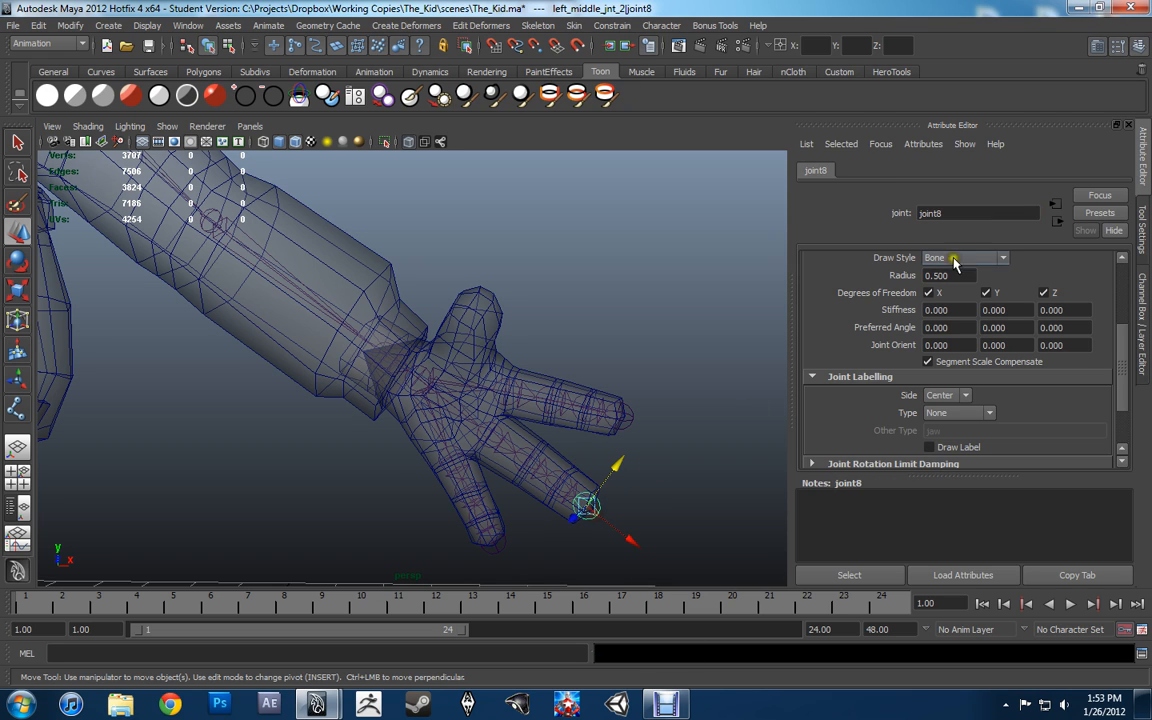
drag(965, 213, 860, 214)
text(left)
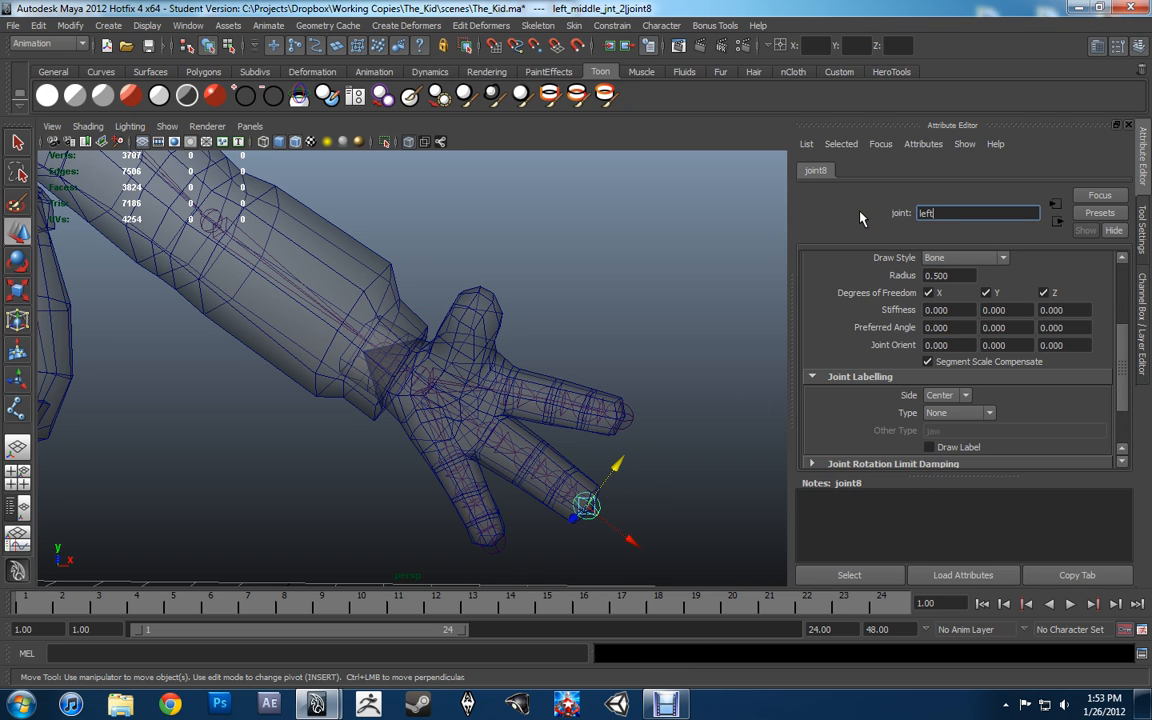
text(_middle_jnt_3)
key(Return)
Rename joint10 at the base of the pinky finger as left_pinky_root.
click(450, 462)
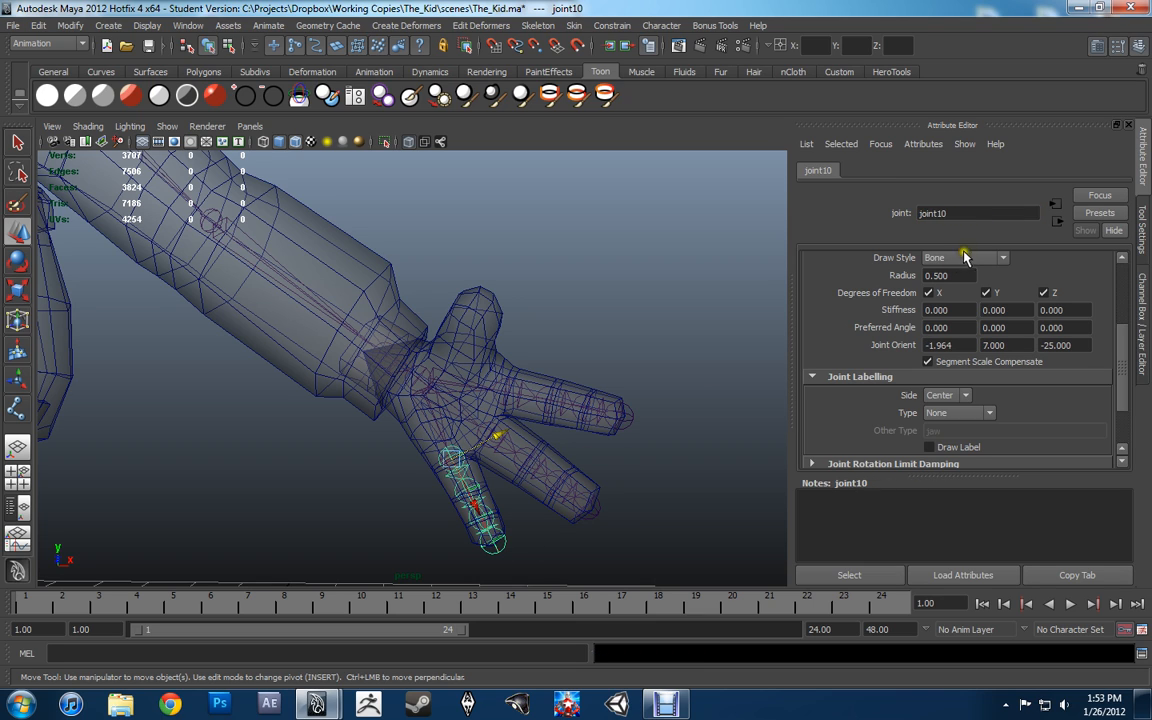
drag(975, 213, 822, 218)
text(left_pi)
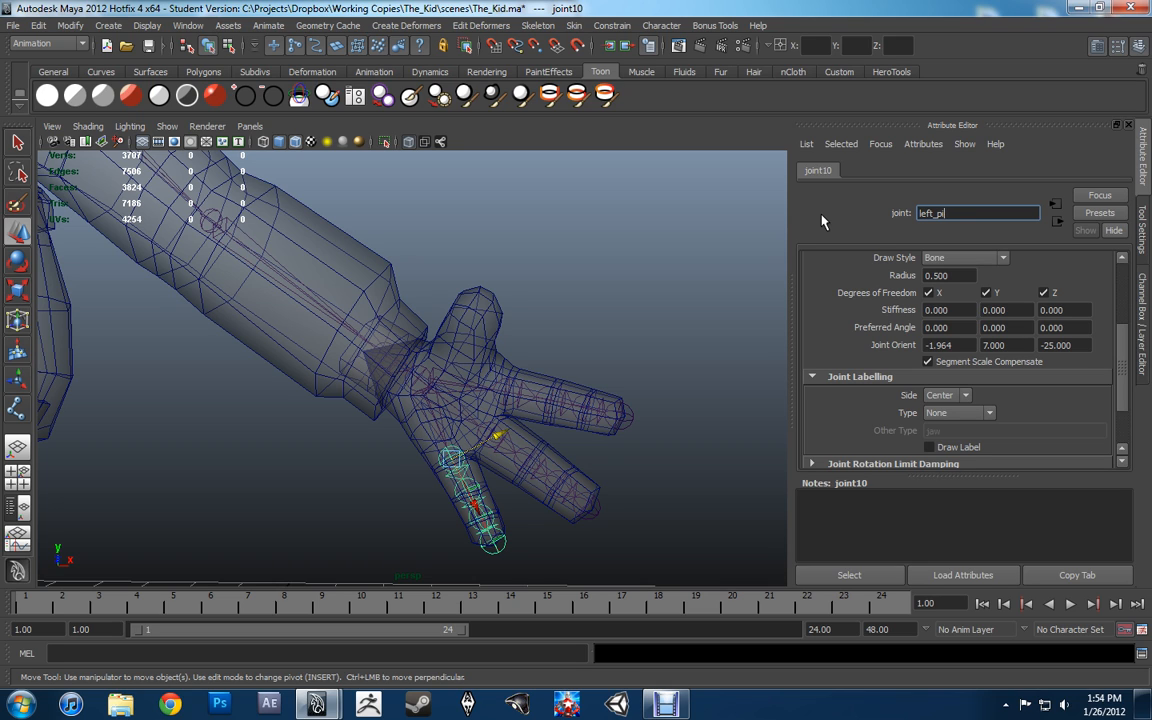
text(nky_root)
key(Return)
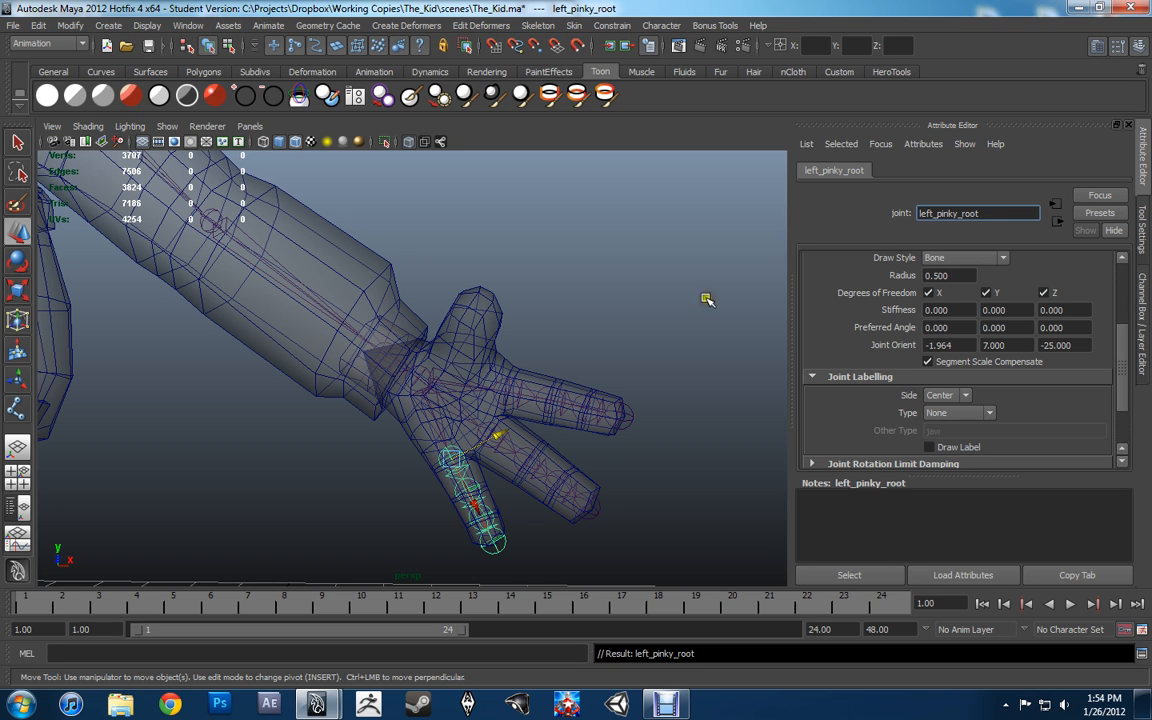
Rename joint6, the pinky joint directly below left_pinky_root, as left_pinky_jnt_1.
click(440, 442)
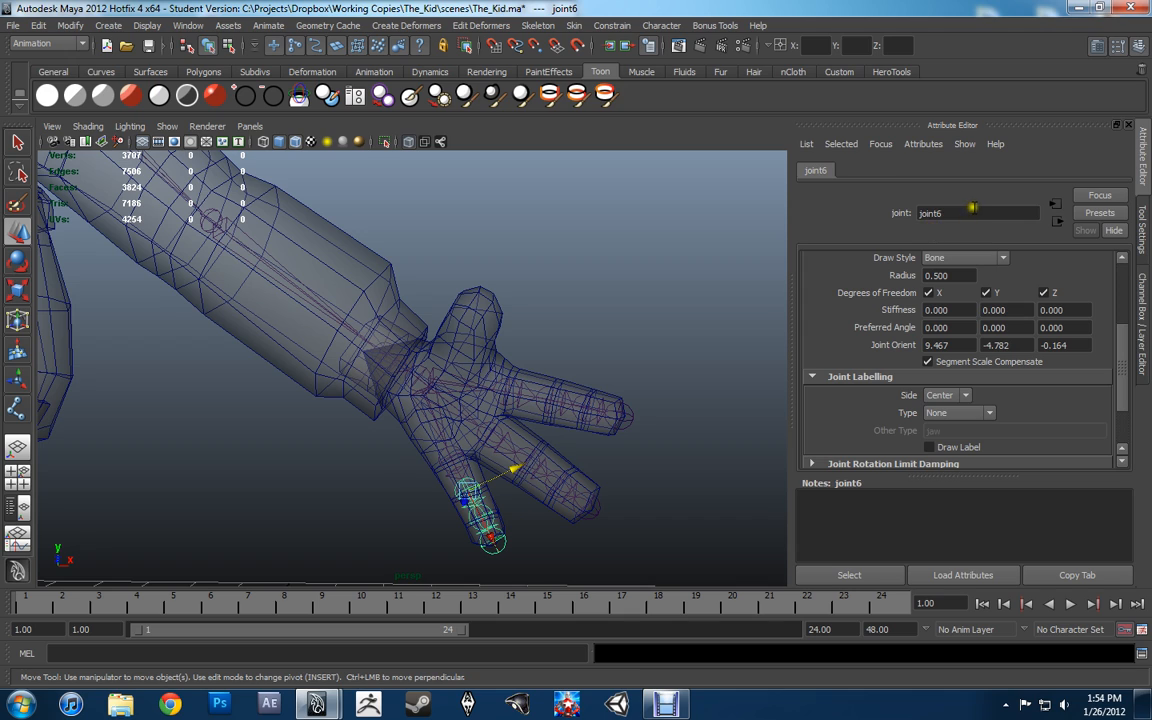
drag(945, 213, 810, 215)
text(left_p)
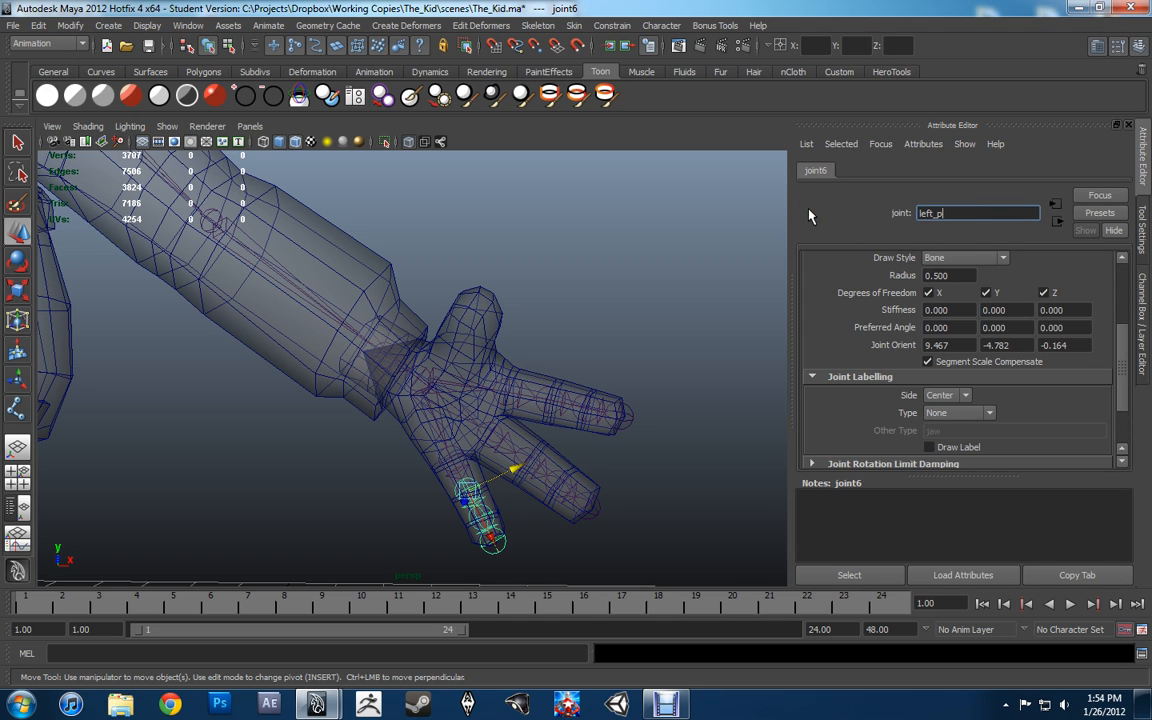
text(inky_jnt_1)
key(Return)
Rename joint7, the pinky joint below left_pinky_jnt_1, as left_pinky_jnt_2.
click(491, 517)
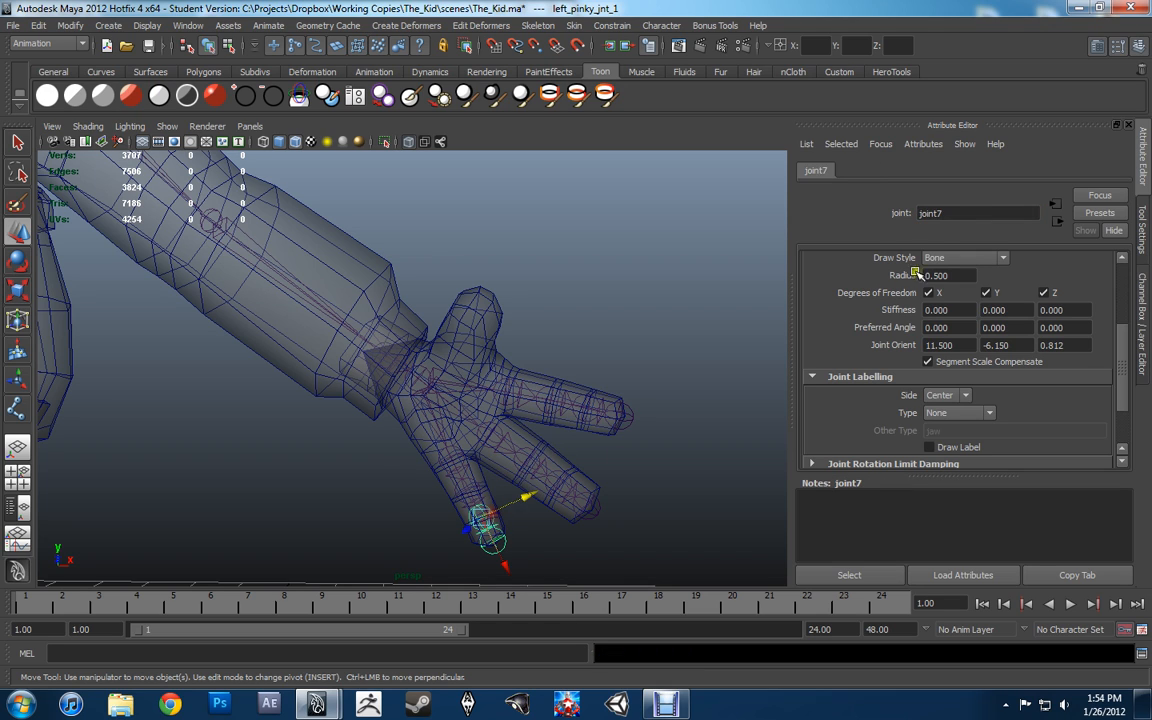
drag(960, 213, 797, 215)
text(le)
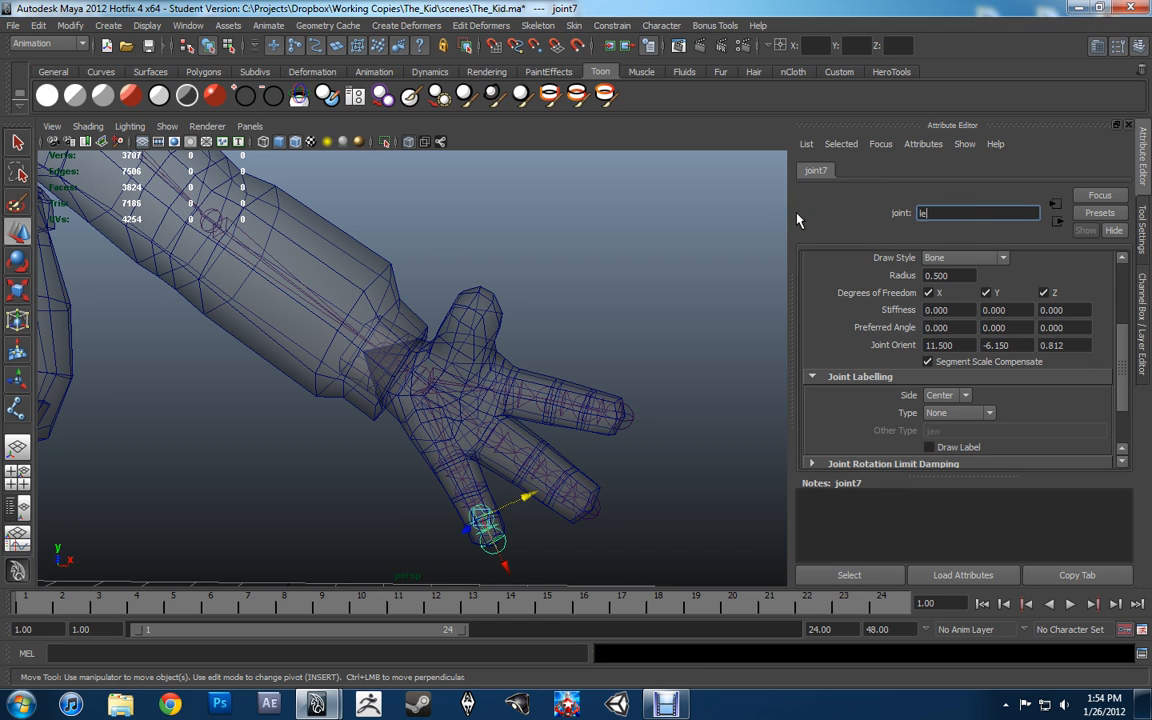
text(ft_pinky_jnt_2)
key(Return)
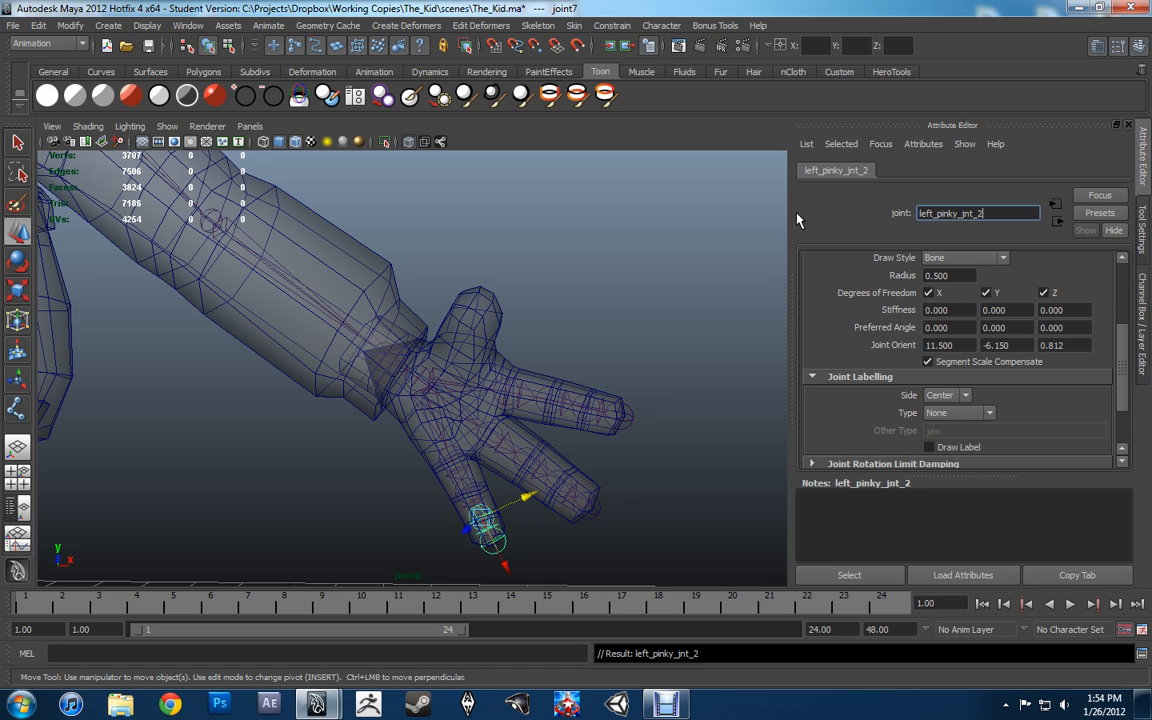
Rename joint8 at the tip of the pinky finger as left_pinky_jnt_3 and clear the selection.
click(510, 536)
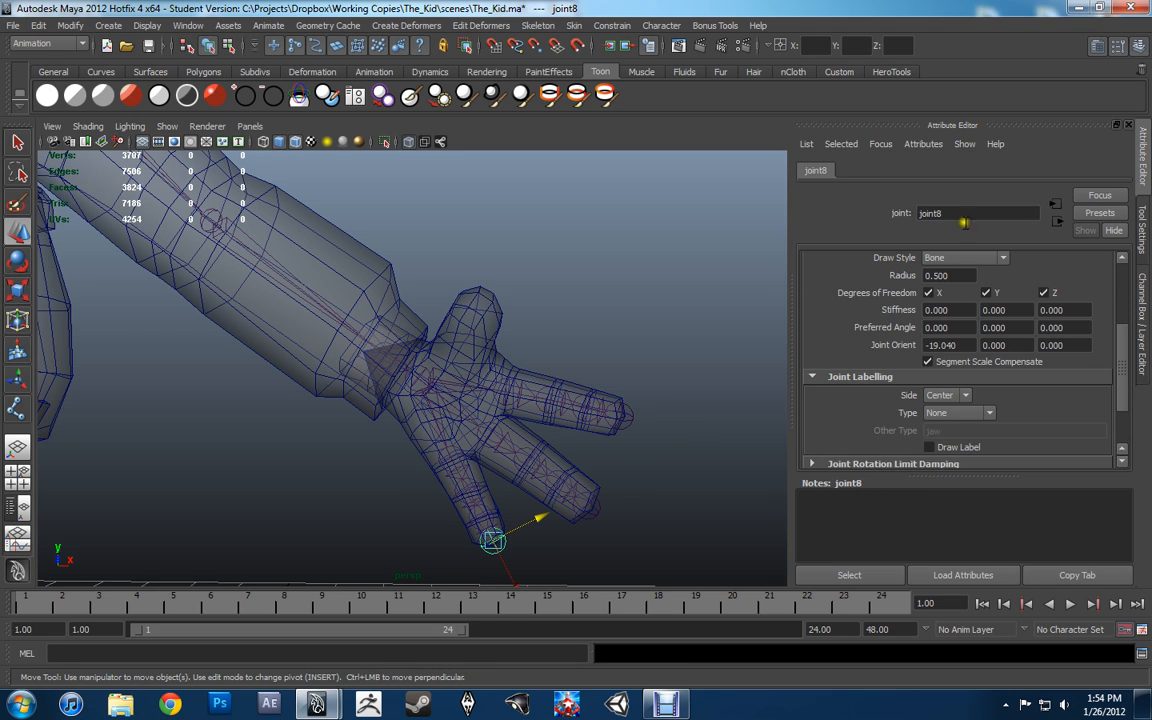
drag(963, 217, 870, 219)
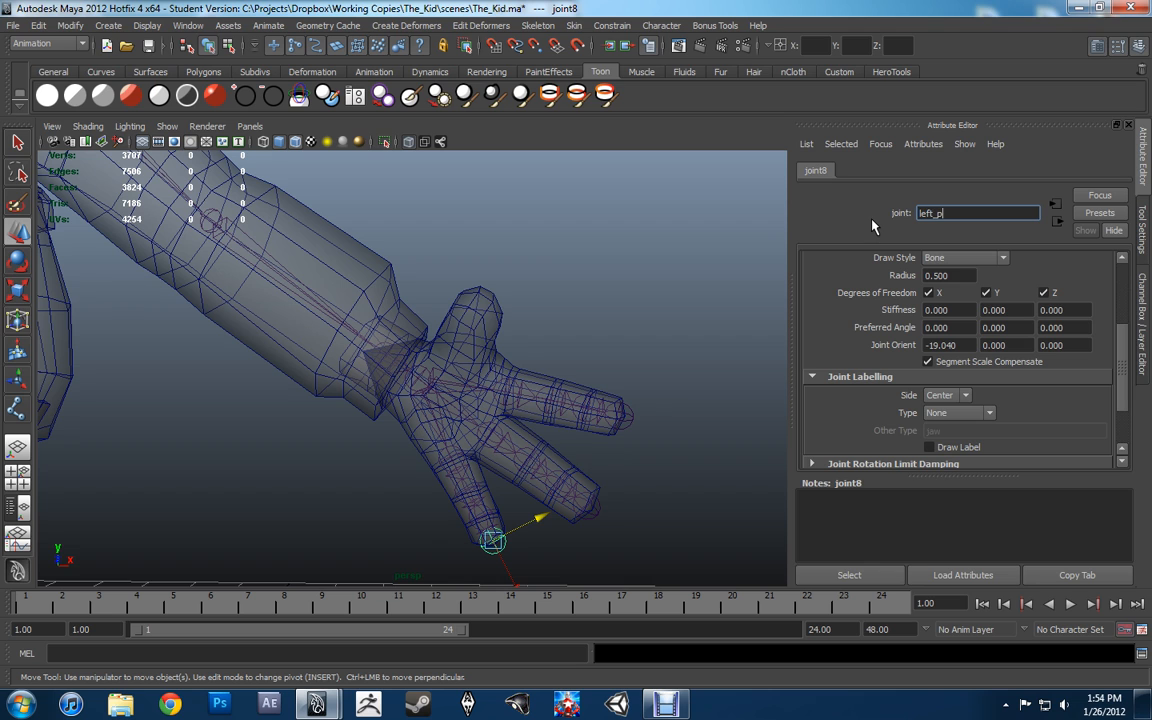
text(left_pinky_jnt_2)
key(Return)
click(617, 326)
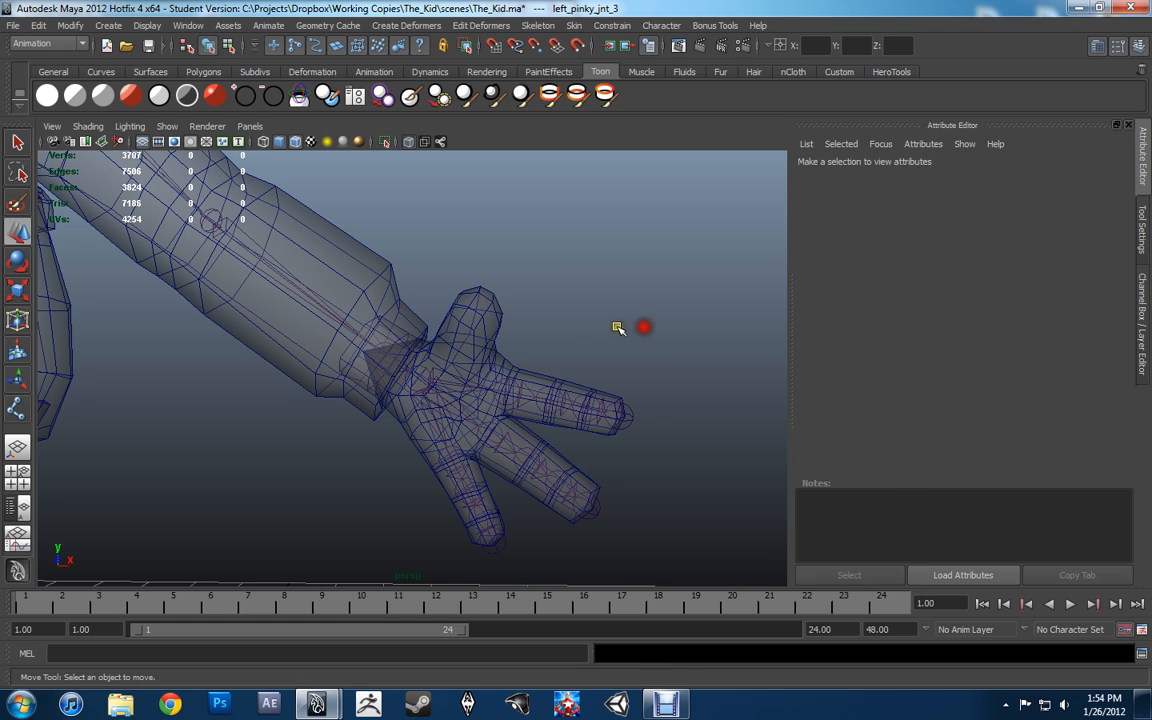
Duplicate the index finger joint chain starting at left_index_root and move the copy to the base of the thumb.
click(500, 392)
alt+drag(500, 392, 540, 420)
key(space)
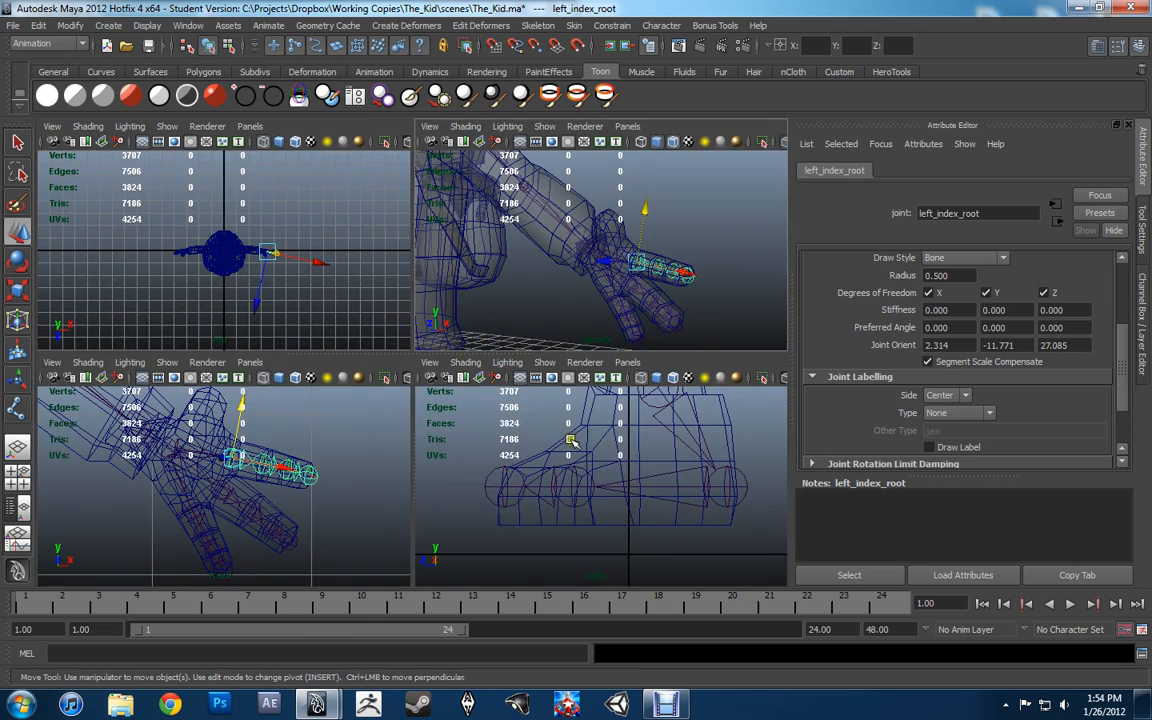
key(space)
key(ctrl+d)
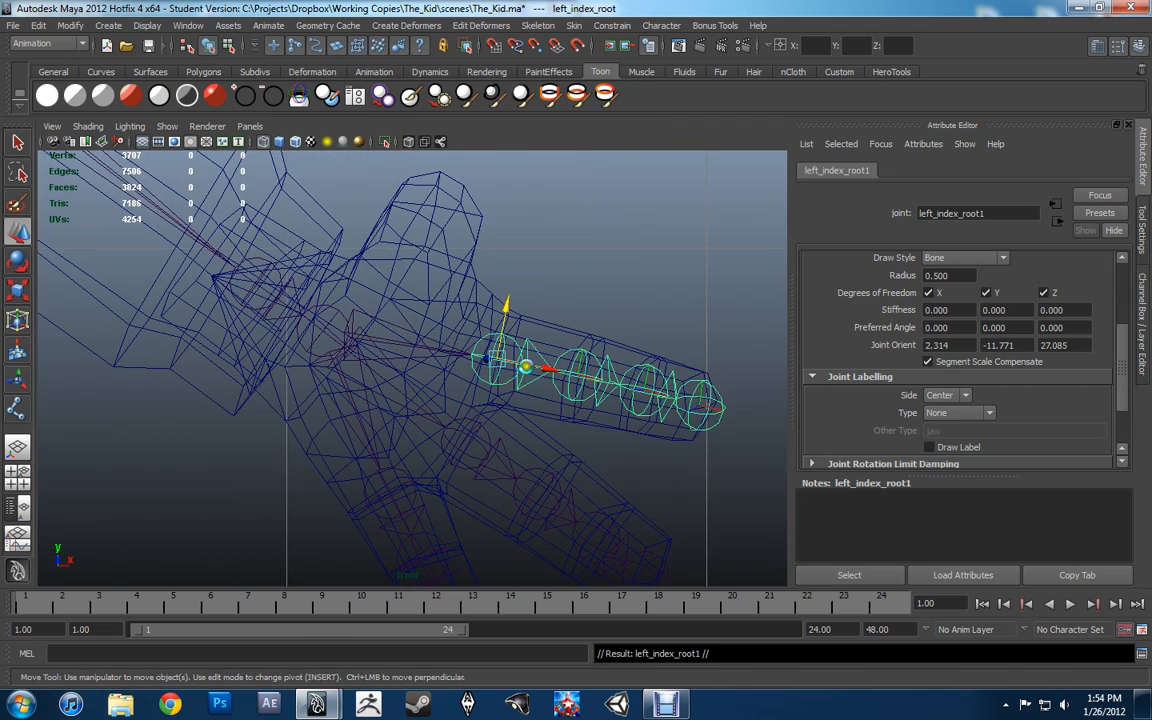
drag(538, 368, 488, 370)
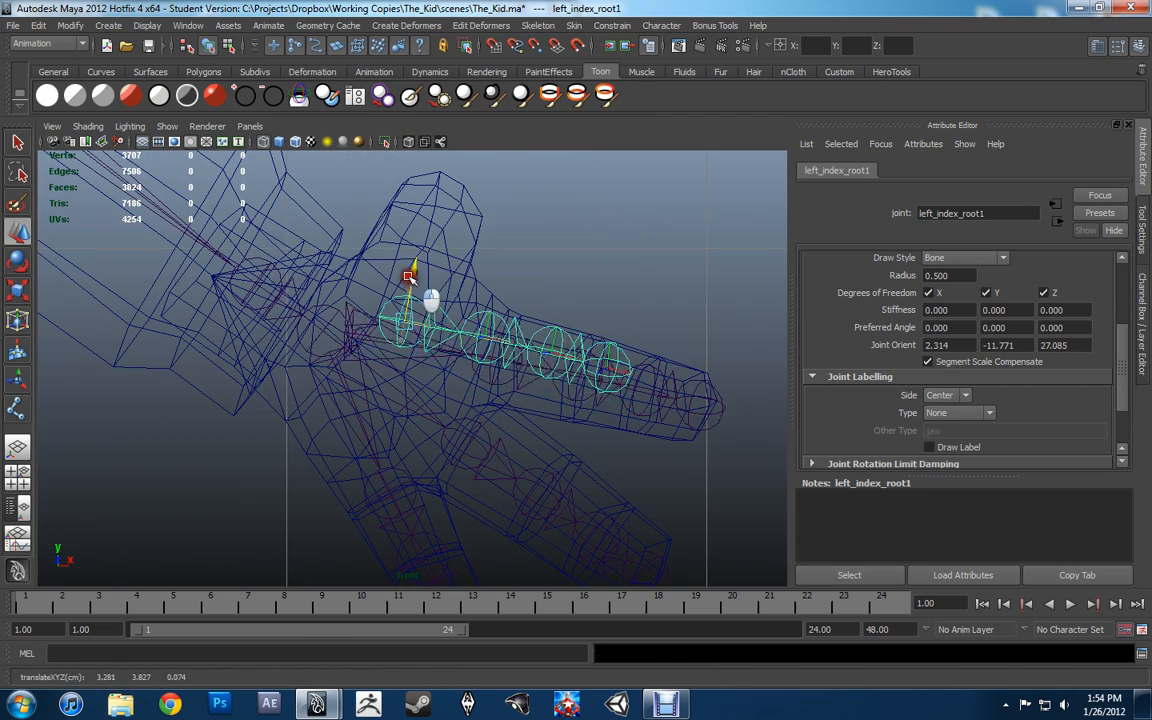
key(space)
key(space)
alt+drag(567, 268, 465, 349)
scroll(402, 340, up, 5)
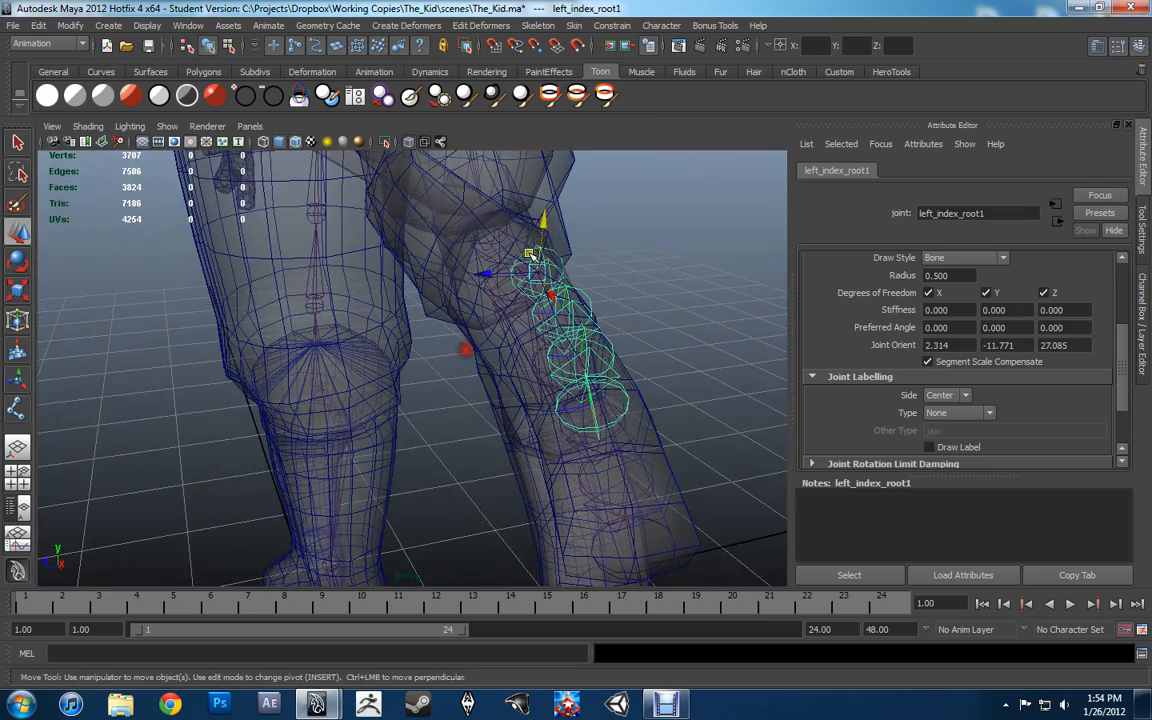
drag(497, 275, 494, 243)
Reset the duplicated chain root's Joint Orient to 0 on X, Y and Z.
drag(964, 346, 878, 346)
text(0)
key(Tab)
text(0)
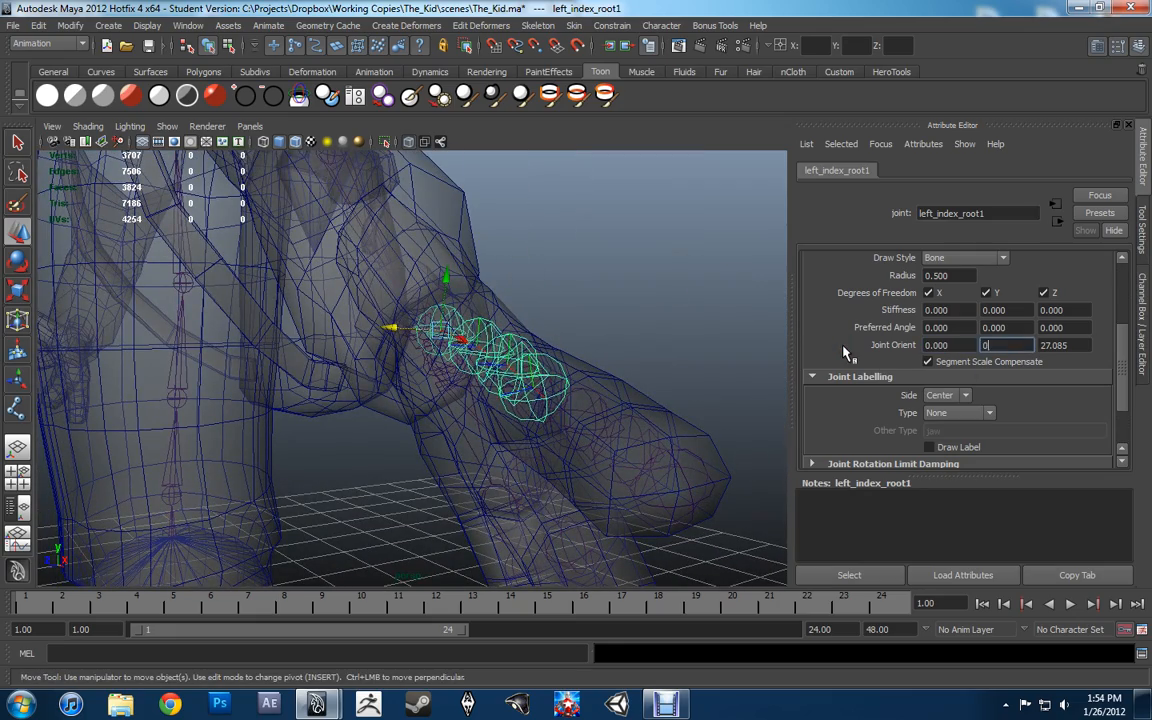
key(Tab)
text(0)
key(Return)
Aim the duplicated chain along the thumb by trying Joint Orient Z values of 90 and 120 on its root, settling on 110.
alt+drag(643, 364, 502, 362)
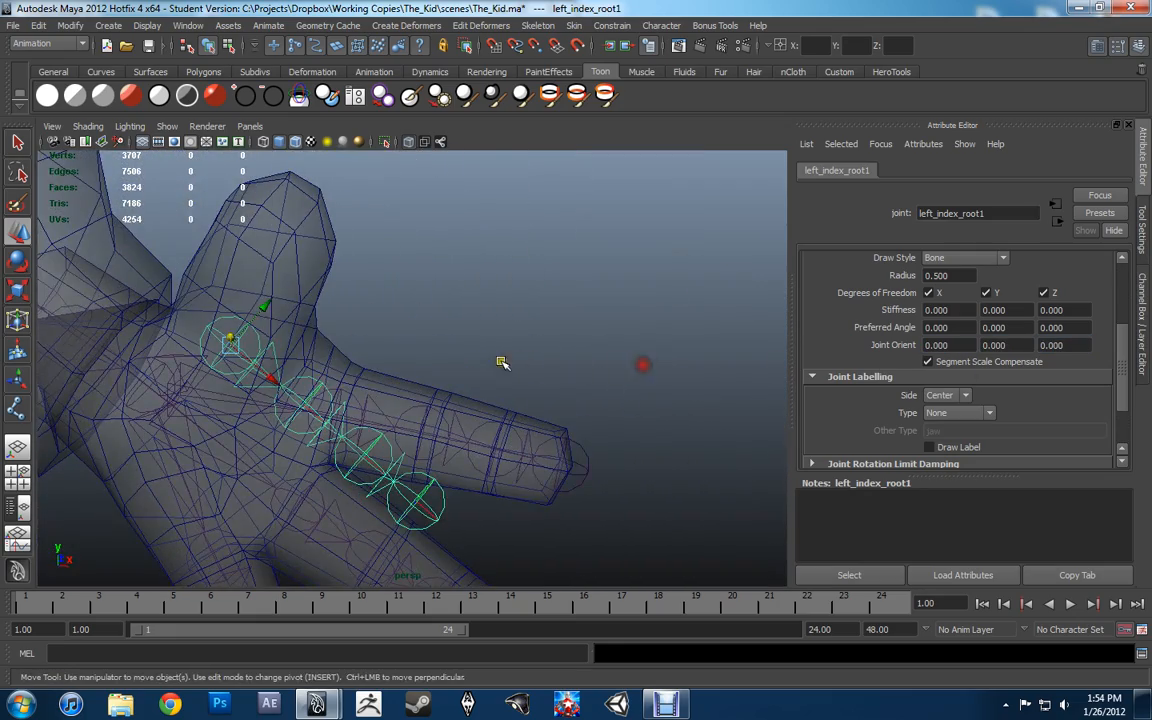
drag(1072, 345, 950, 345)
key(Return)
alt+drag(501, 378, 240, 393)
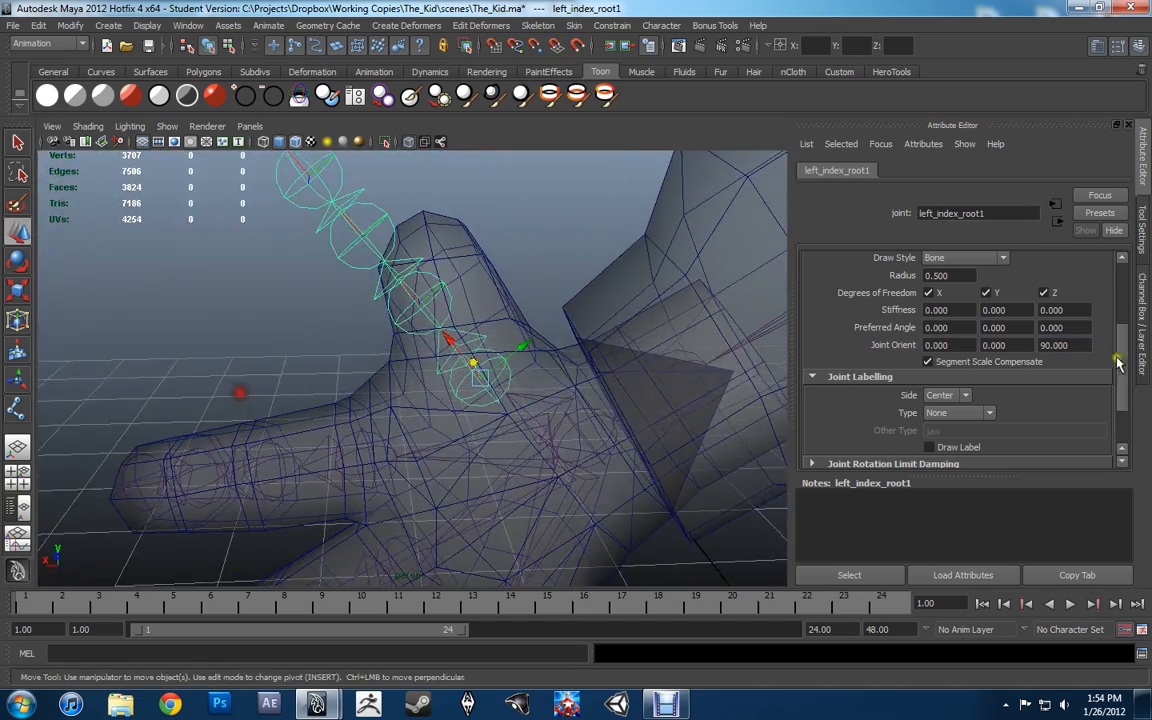
drag(1089, 349, 955, 341)
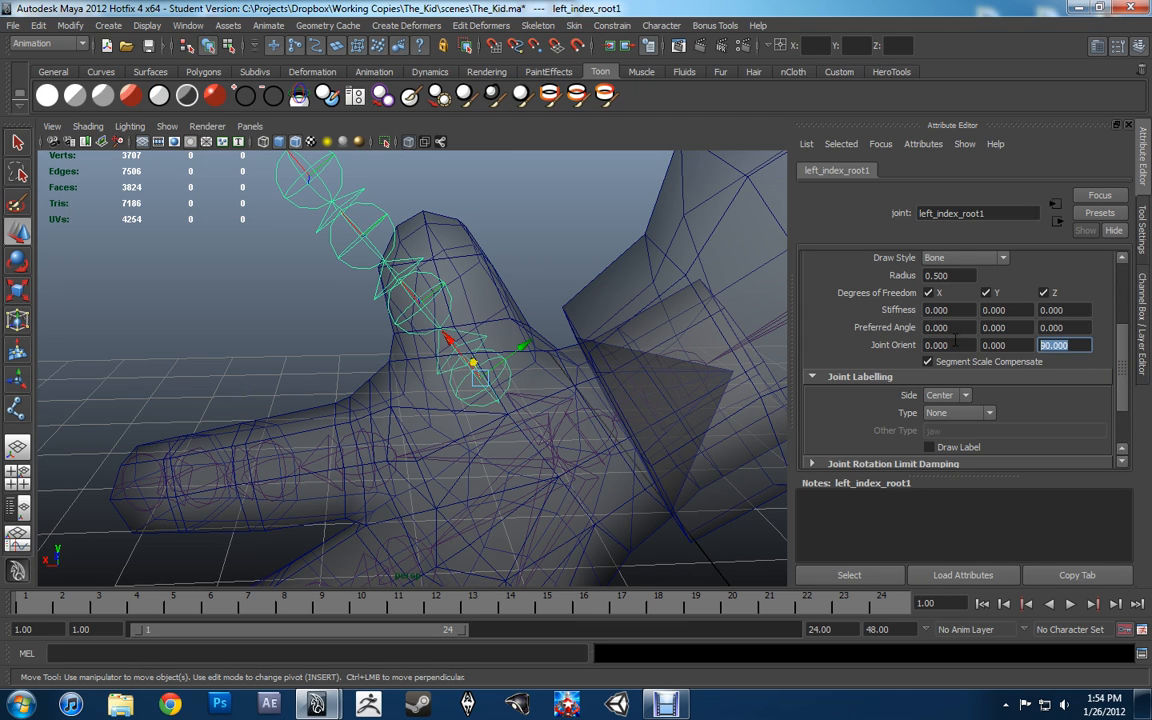
text(120)
key(Return)
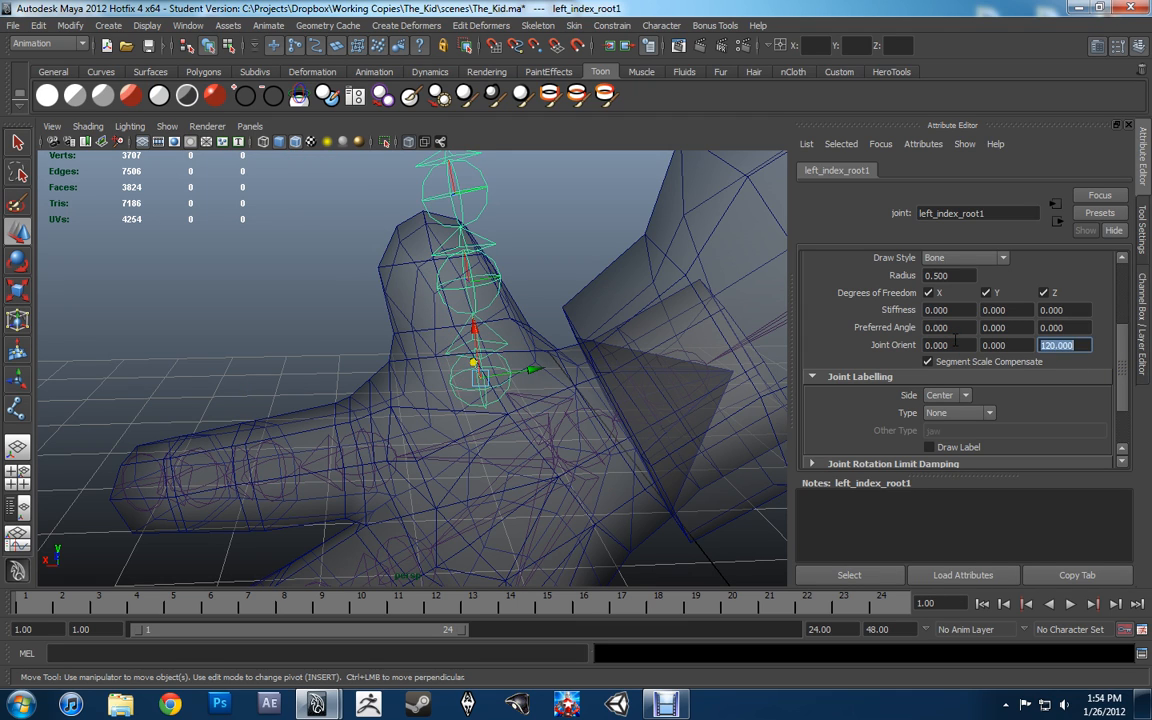
text(110)
key(Return)
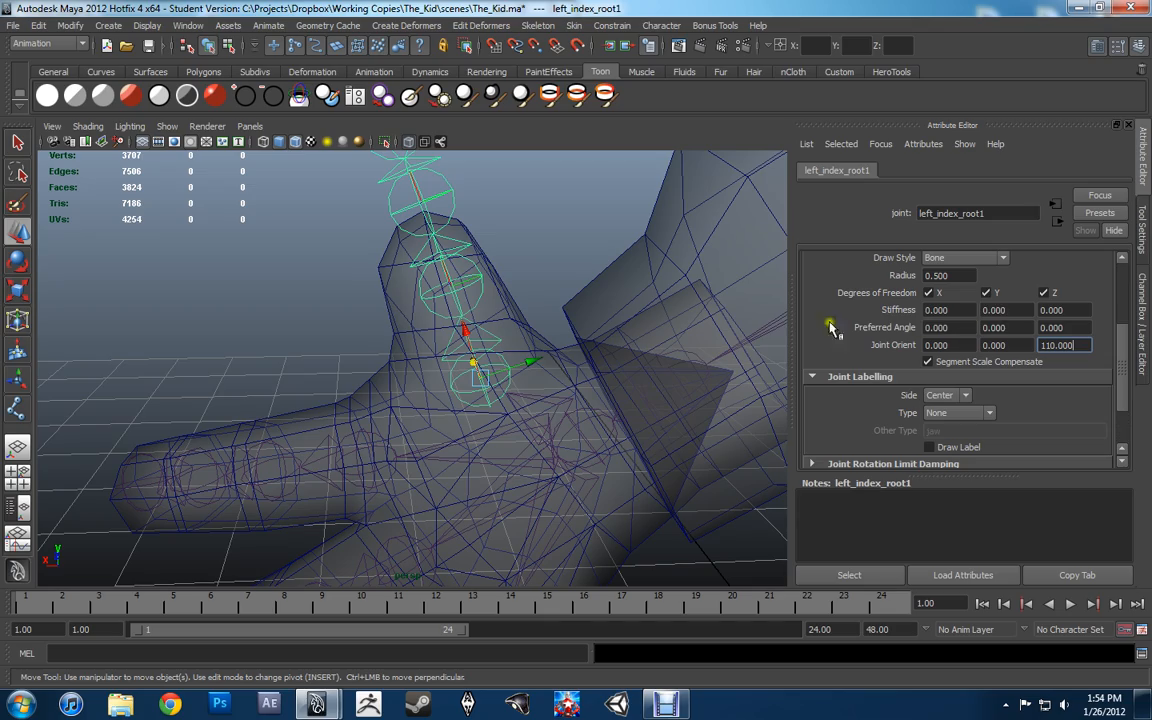
Move the duplicated chain slightly in depth to line its root up with the thumb's base.
alt+drag(685, 300, 830, 268)
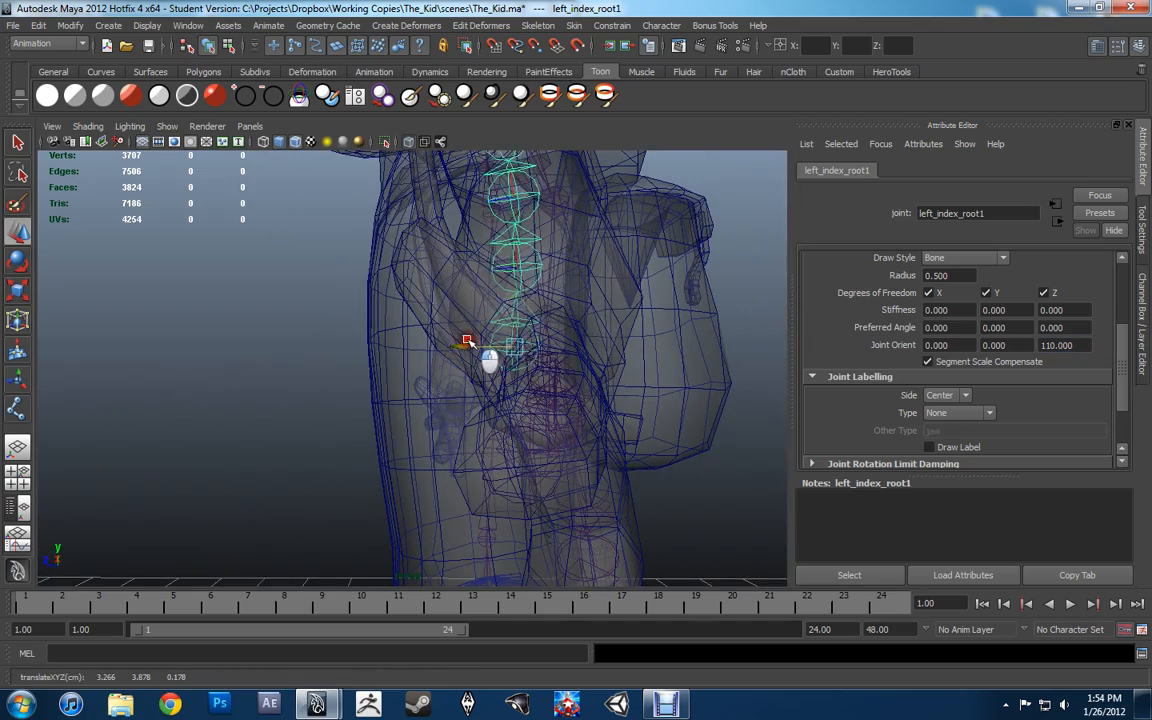
drag(467, 341, 473, 342)
drag(517, 289, 514, 404)
scroll(575, 269, up, 3)
Try rotating the duplicated chain's root about -54 degrees around its Y axis toward the thumb.
key(e)
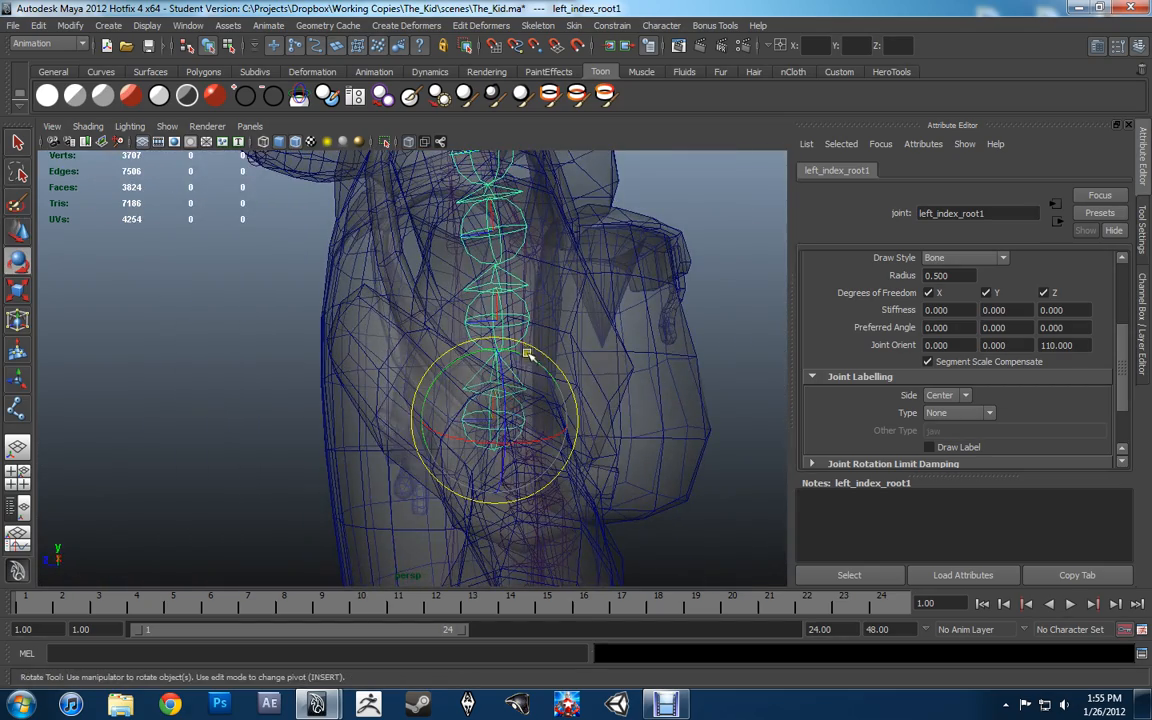
drag(527, 355, 440, 385)
scroll(996, 350, up, 5)
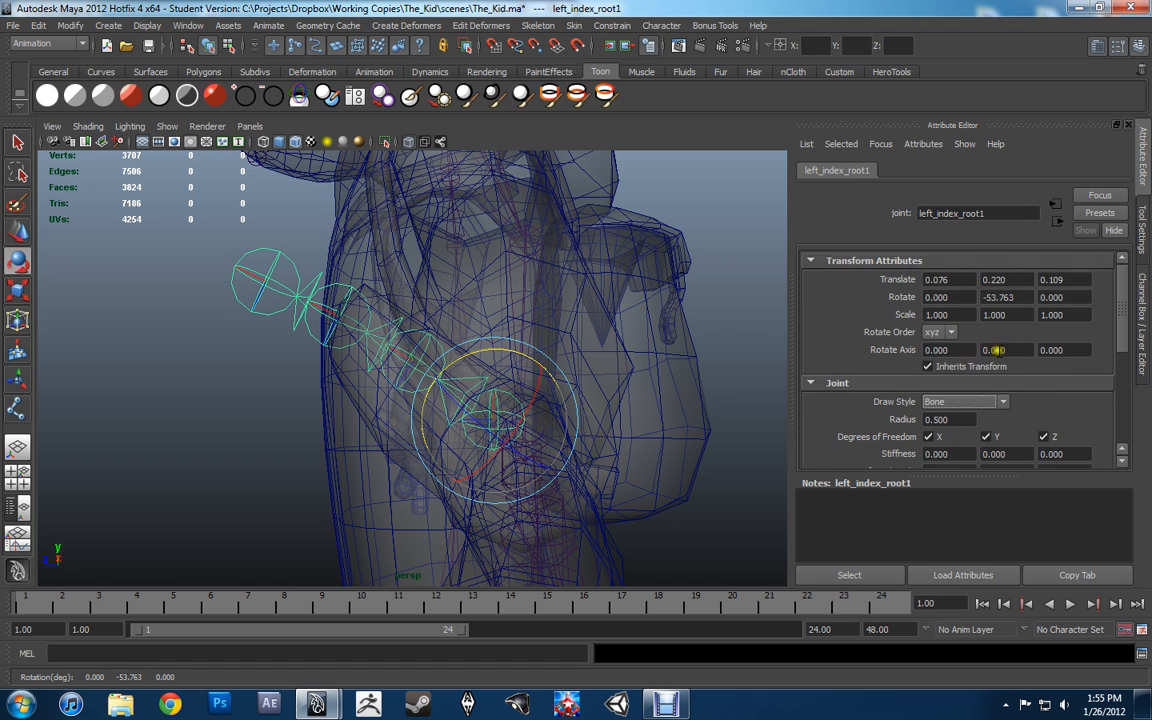
alt+drag(568, 412, 490, 416)
key(ctrl+z)
Set the duplicated chain root's Joint Orient Y to -55.
scroll(1058, 386, down, 3)
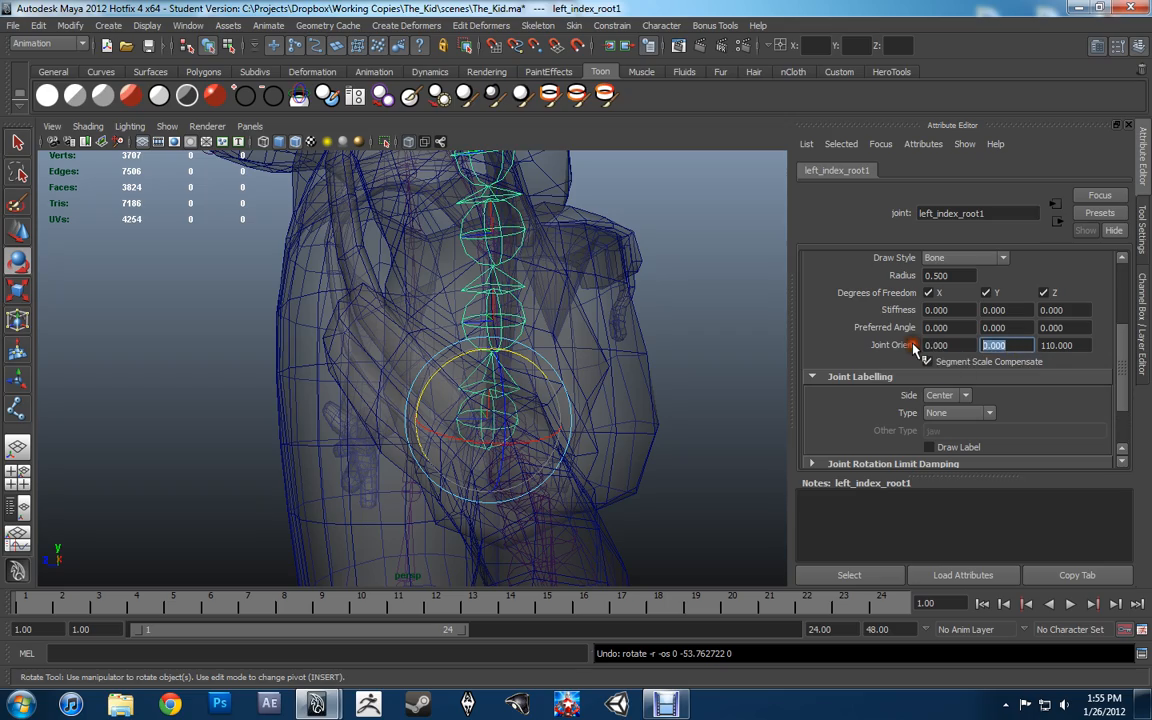
text(-55)
key(Return)
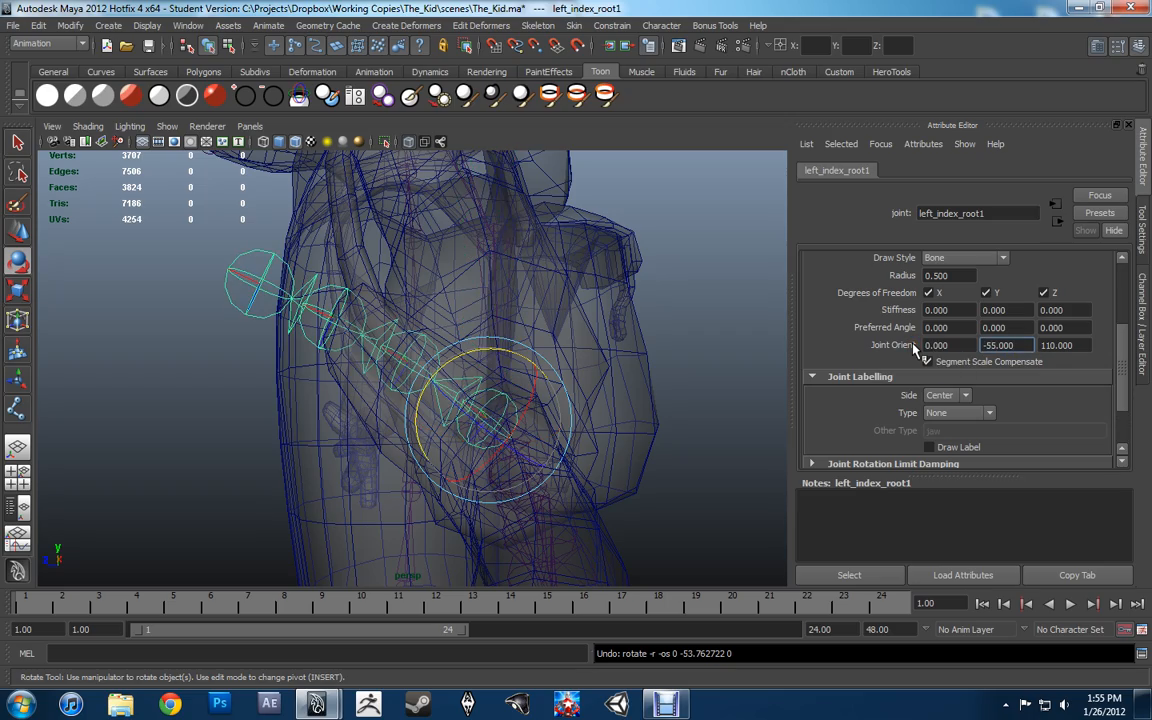
Reposition and reorient the joints of the duplicated chain so that they follow the thumb mesh.
alt+drag(778, 312, 478, 406)
click(573, 355)
click(486, 380)
key(w)
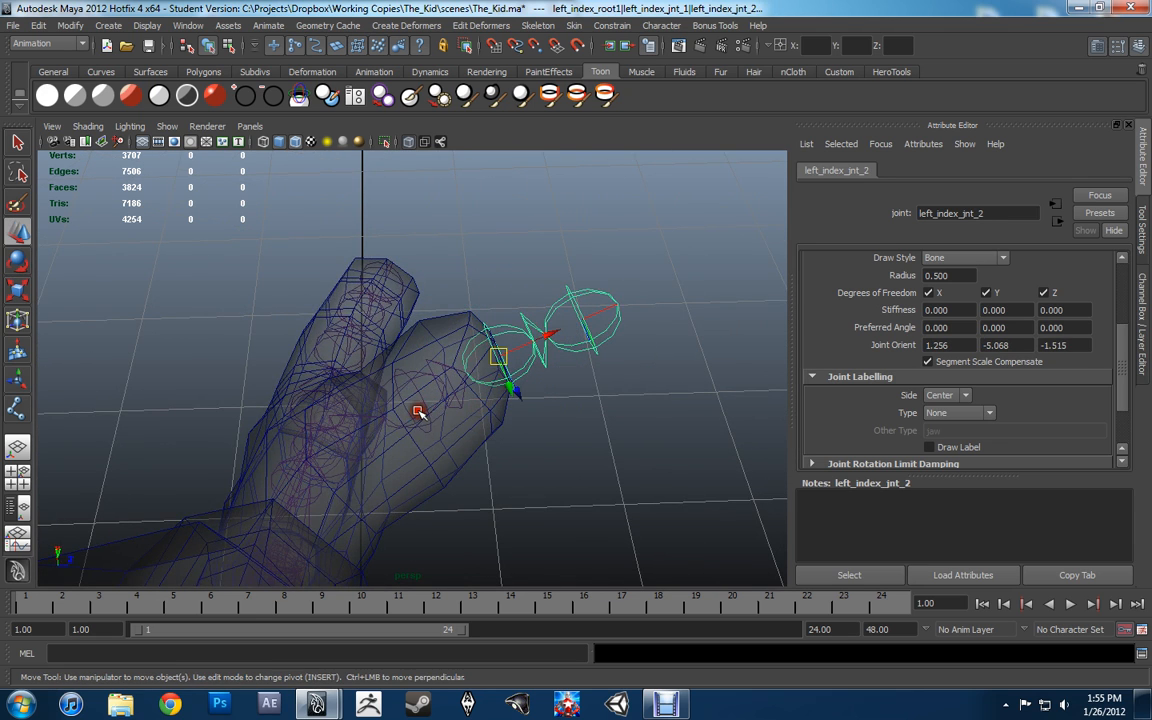
click(419, 412)
key(ctrl+z)
key(Up)
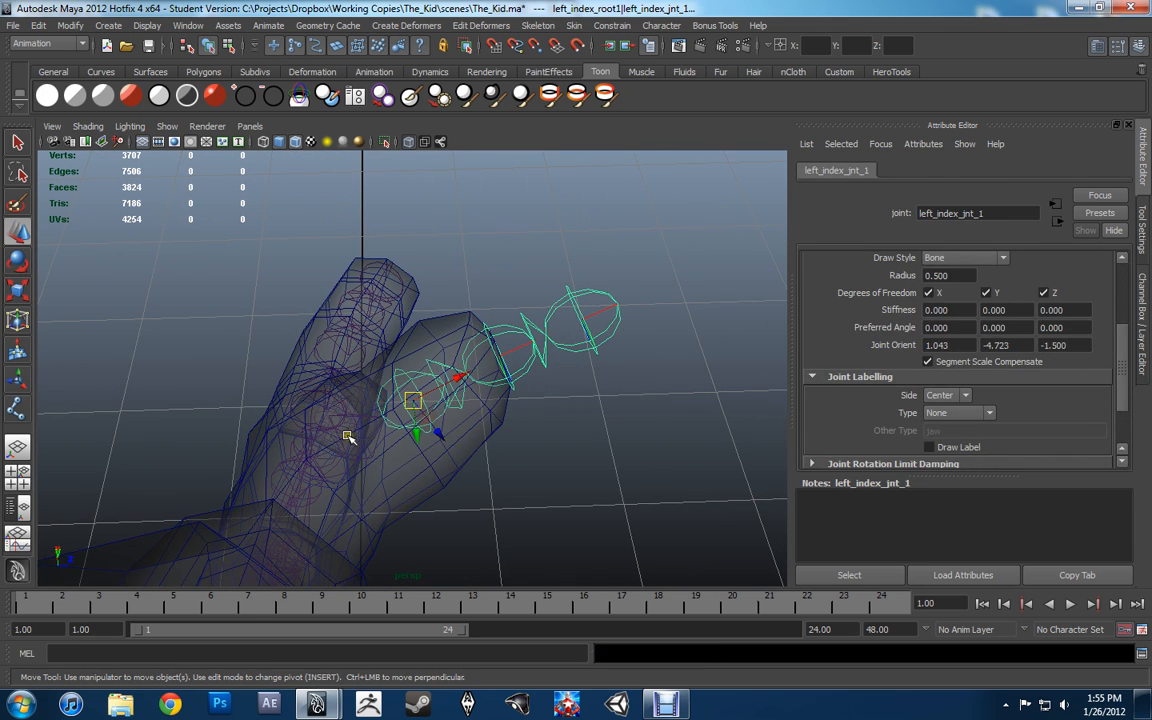
alt+drag(347, 437, 665, 399)
click(383, 463)
key(ctrl+z)
shift+click(384, 451)
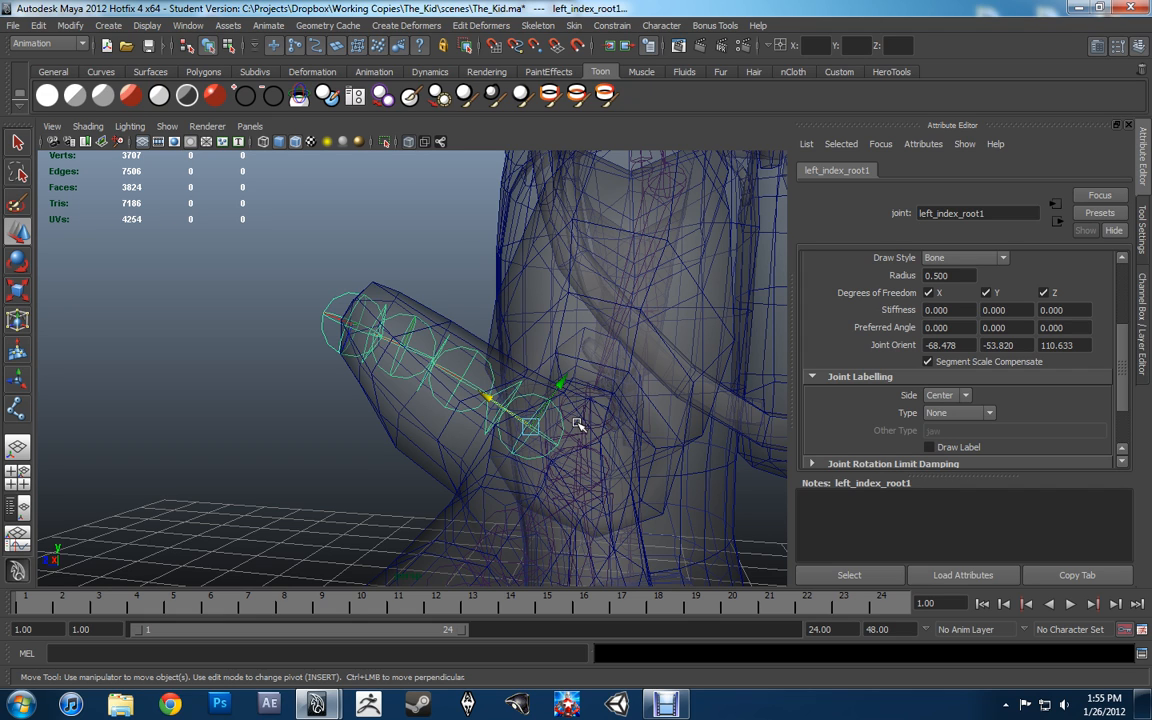
Move only the duplicated chain's root joint deeper into the palm at the thumb's base, leaving its child joints in place.
click(458, 375)
alt+drag(581, 404, 530, 388)
click(502, 393)
key(ctrl+z)
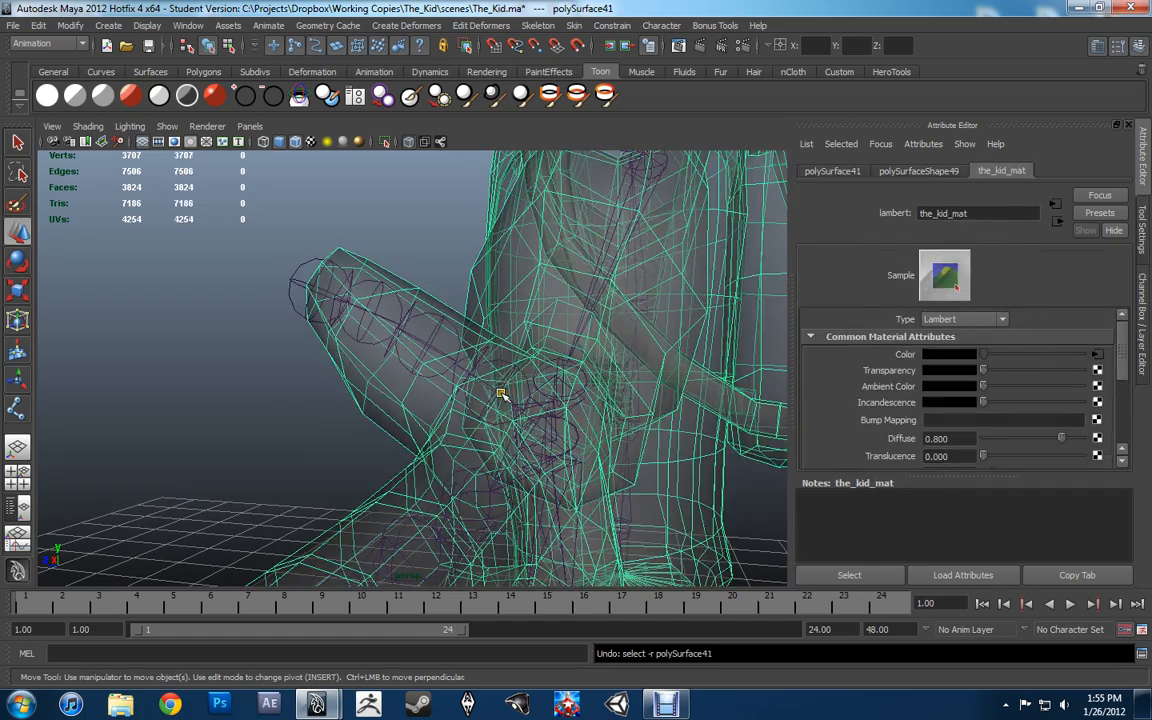
key(Up)
alt+middle_drag(522, 393, 470, 367)
alt+drag(470, 367, 606, 357)
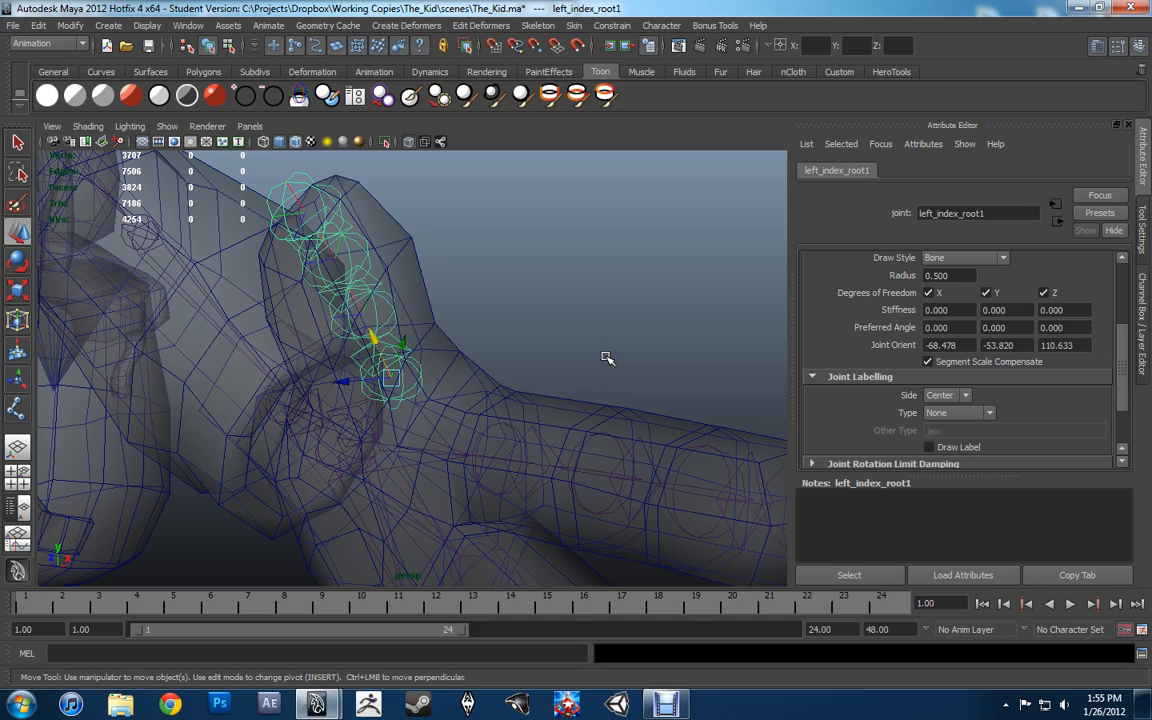
alt+drag(598, 360, 527, 387)
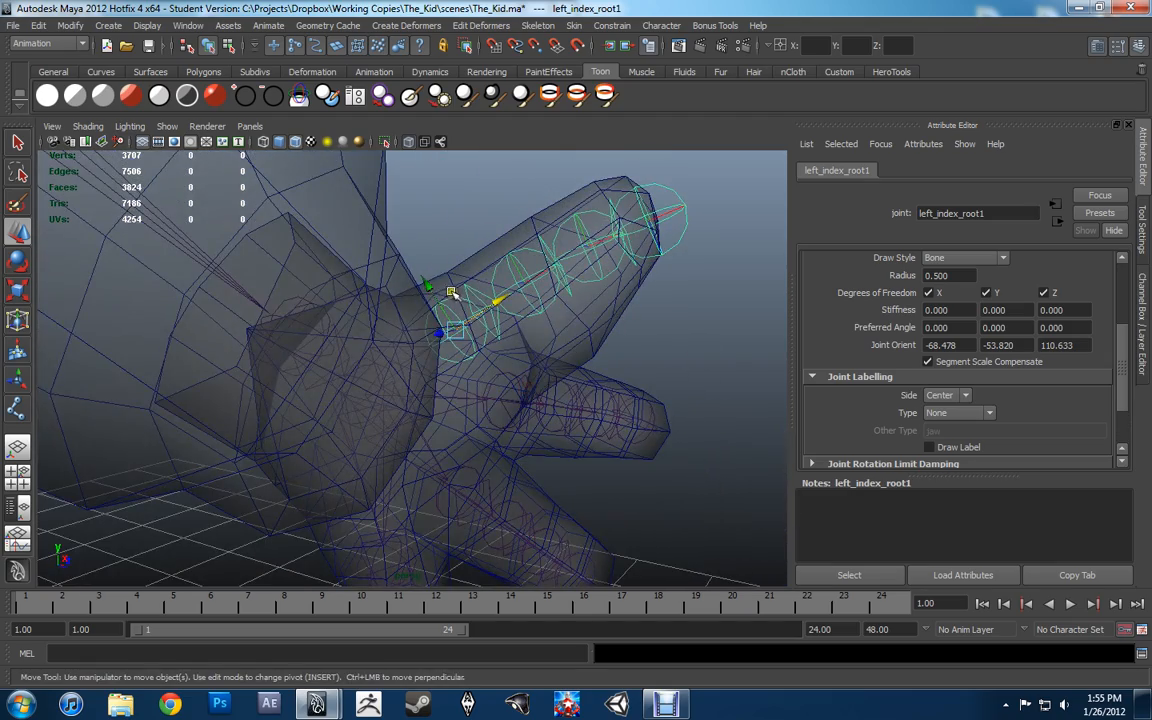
key(Insert)
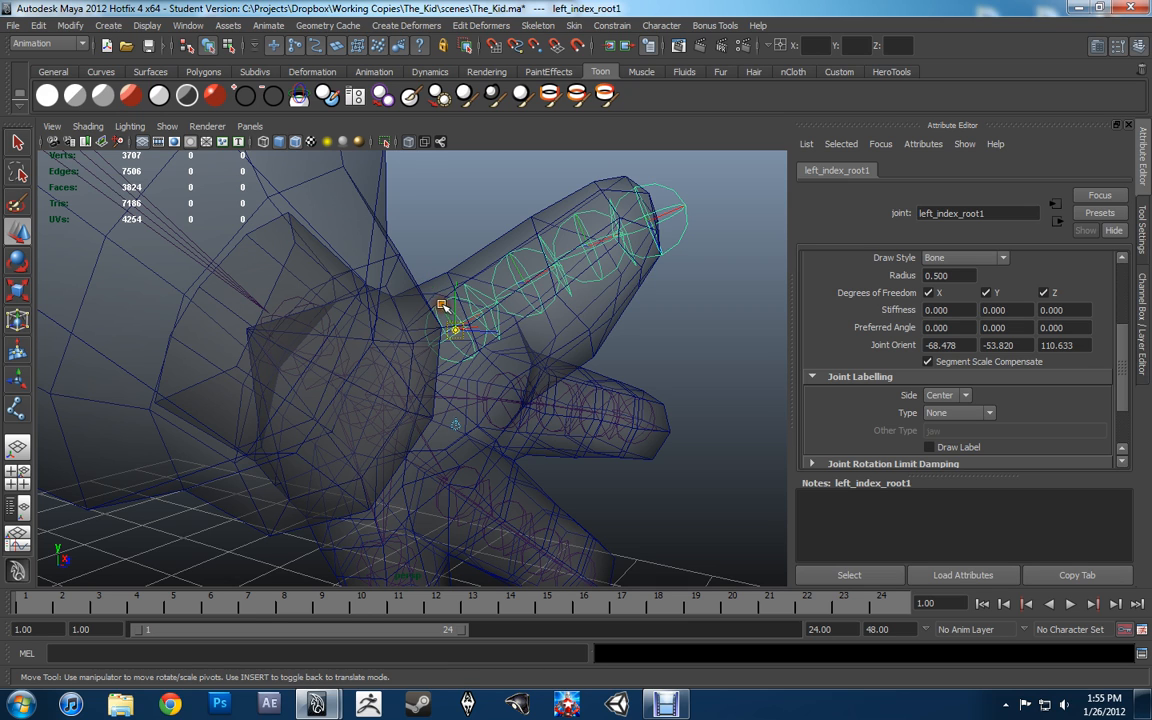
drag(441, 306, 466, 382)
Apply Orient Joint to the first joint above the duplicated chain's root.
shift+click(456, 332)
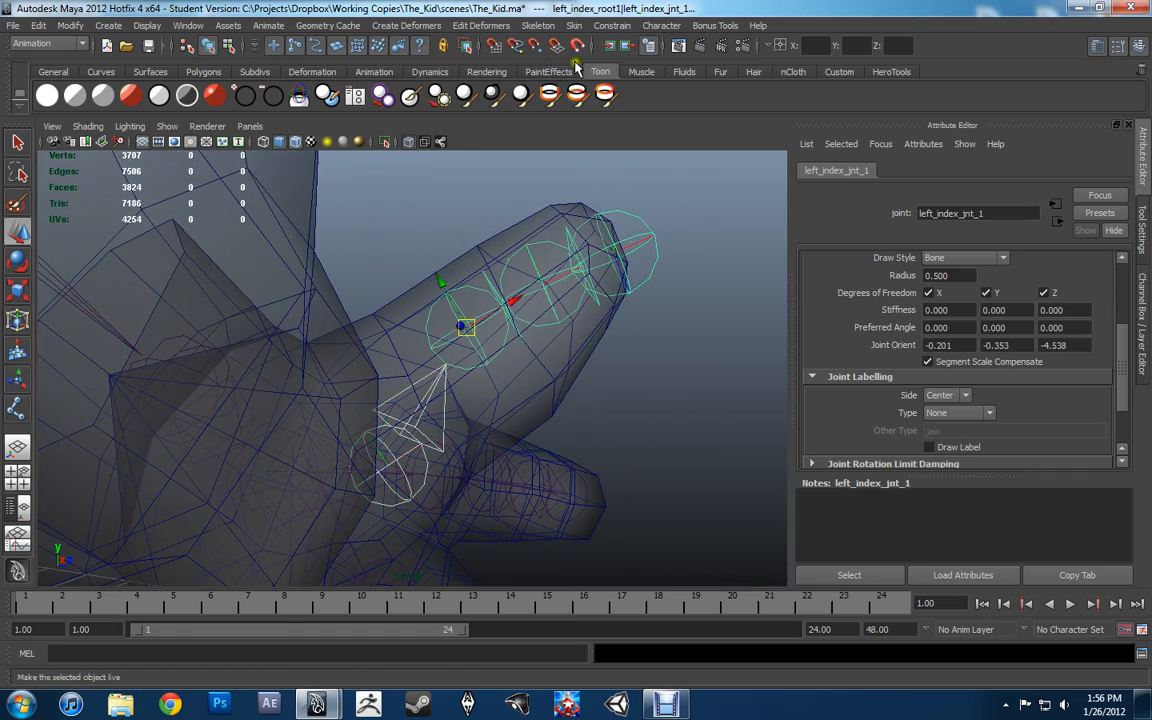
click(538, 25)
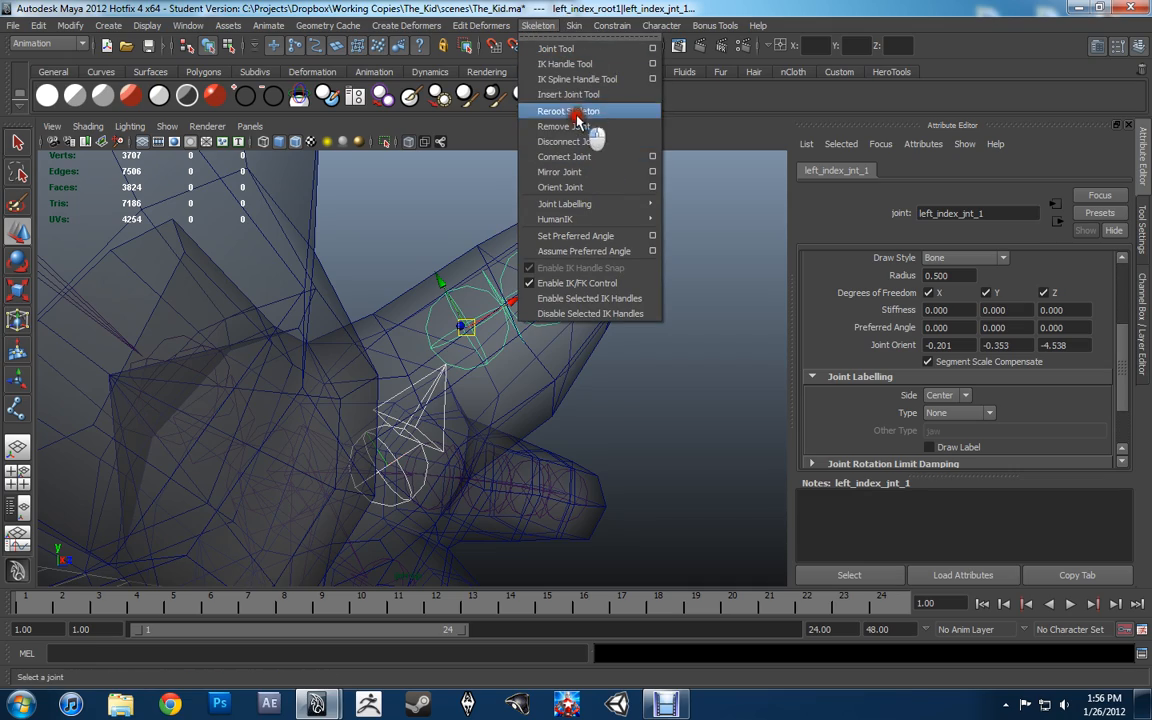
click(604, 187)
alt+drag(560, 320, 408, 437)
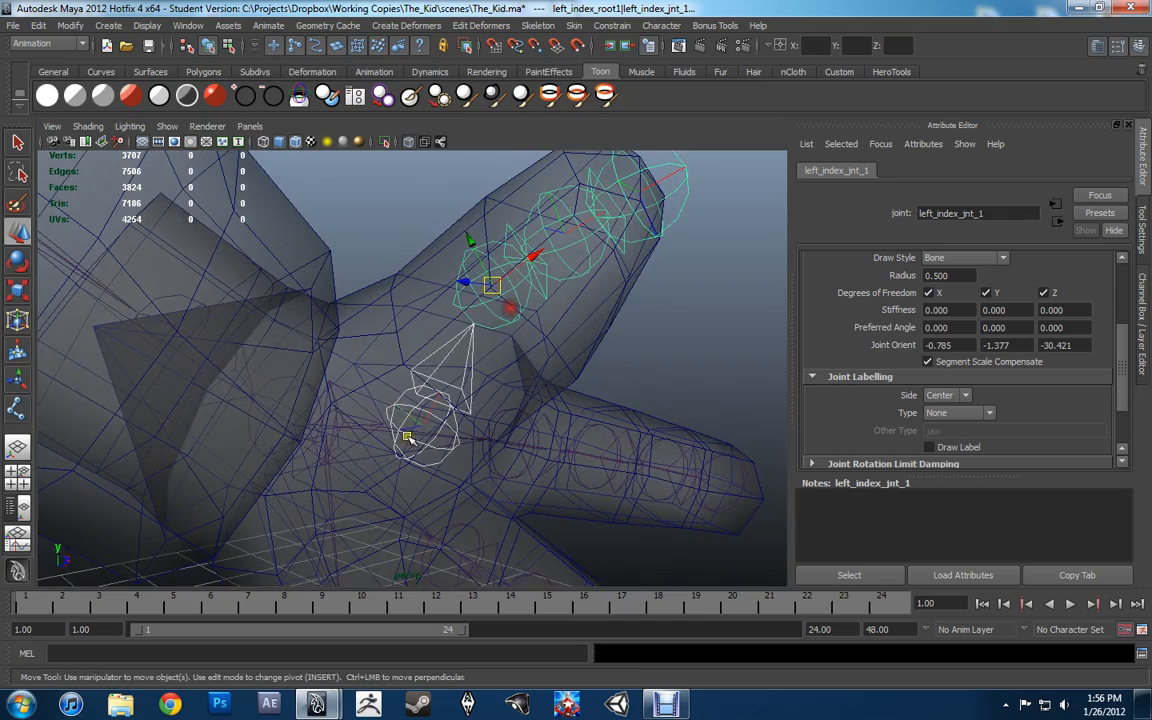
Shift the duplicated chain's upper joints outward along the thumb toward its tip.
alt+middle_drag(625, 272, 427, 355)
alt+drag(427, 355, 494, 341)
click(386, 343)
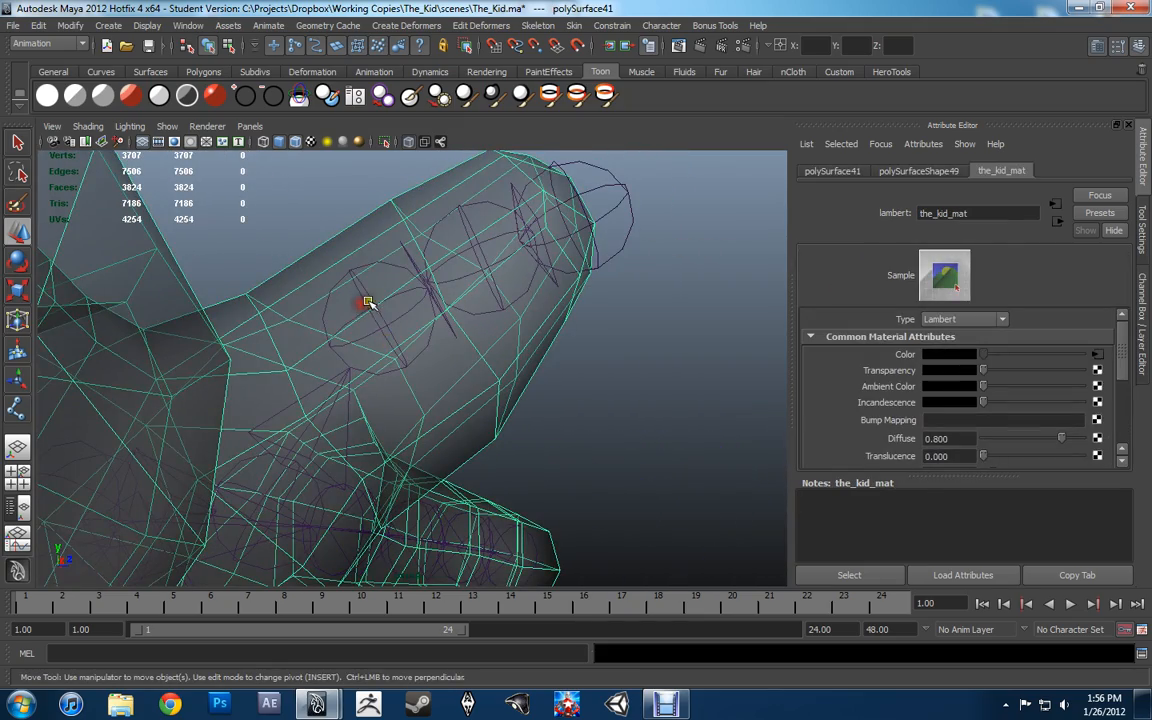
click(366, 302)
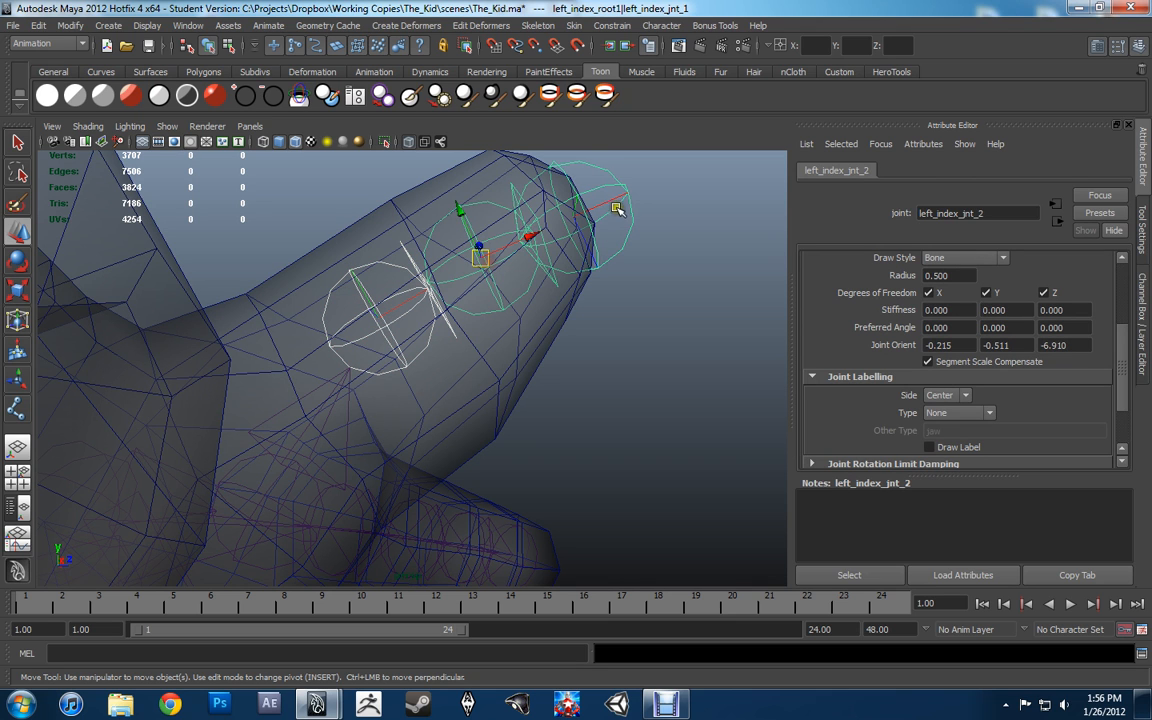
click(617, 207)
mouse_move(617, 198)
mouse_down()
mouse_move(663, 180)
mouse_move(638, 207)
mouse_up()
click(434, 297)
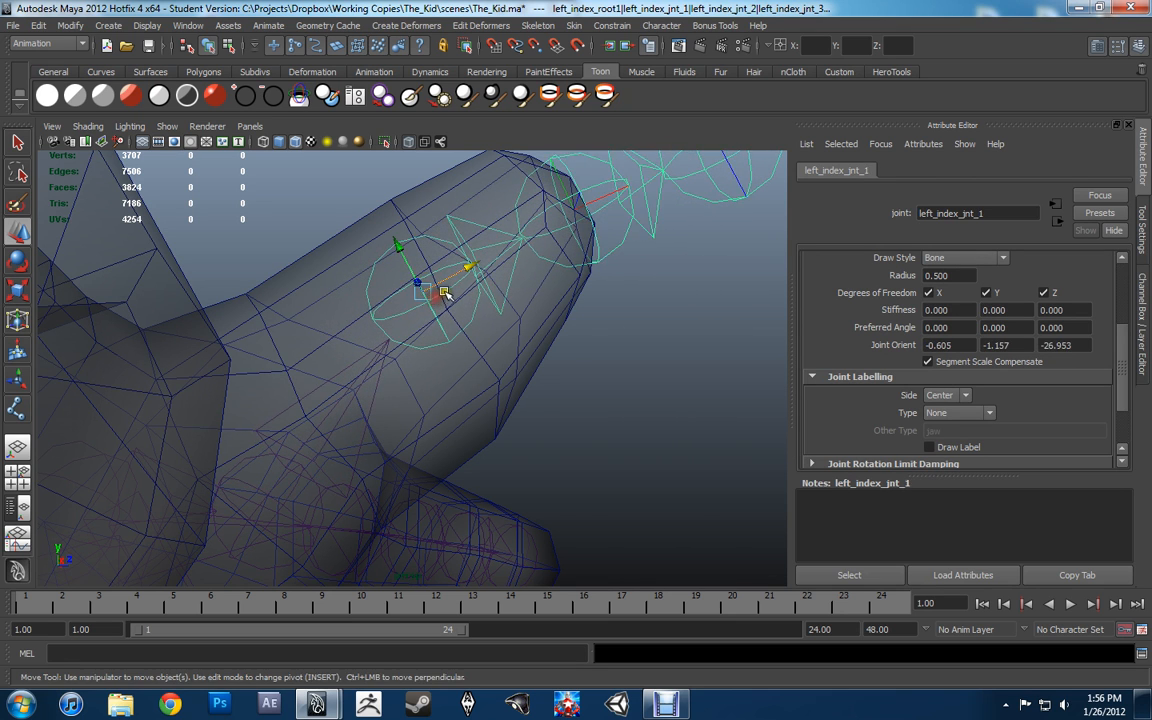
Try rotating the duplicated chain by hand to follow the thumb mesh, and undo the last change.
scroll(440, 291, down, 3)
alt+drag(440, 291, 231, 373)
key(e)
drag(443, 290, 424, 461)
key(w)
click(390, 429)
key(e)
key(ctrl+z)
alt+drag(532, 334, 578, 338)
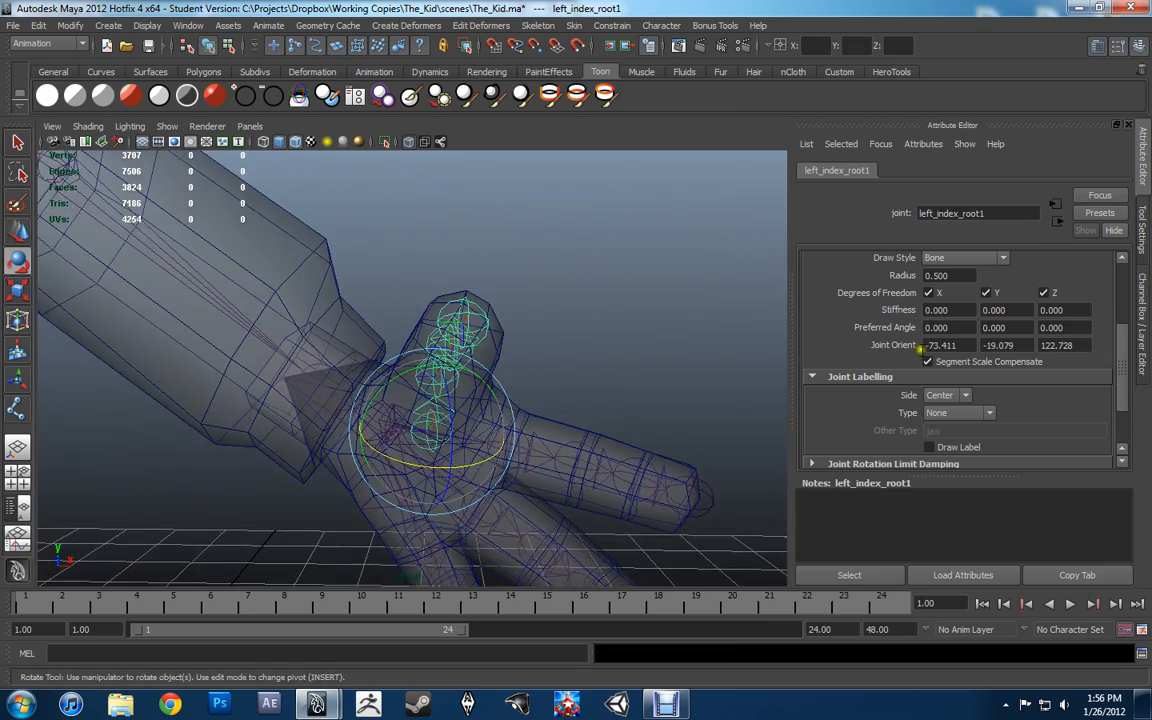
Try Joint Orient X values of -90 and -95 on the duplicated chain's root.
scroll(913, 349, up, 1)
drag(958, 398, 838, 393)
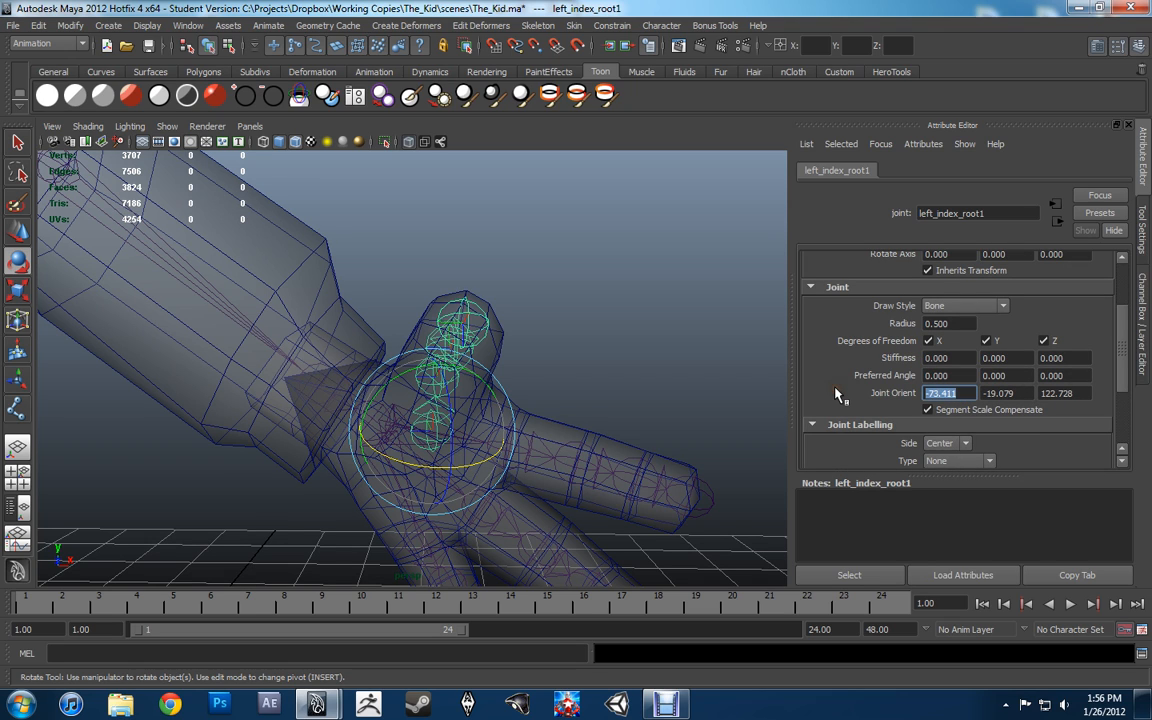
text(-90)
key(Return)
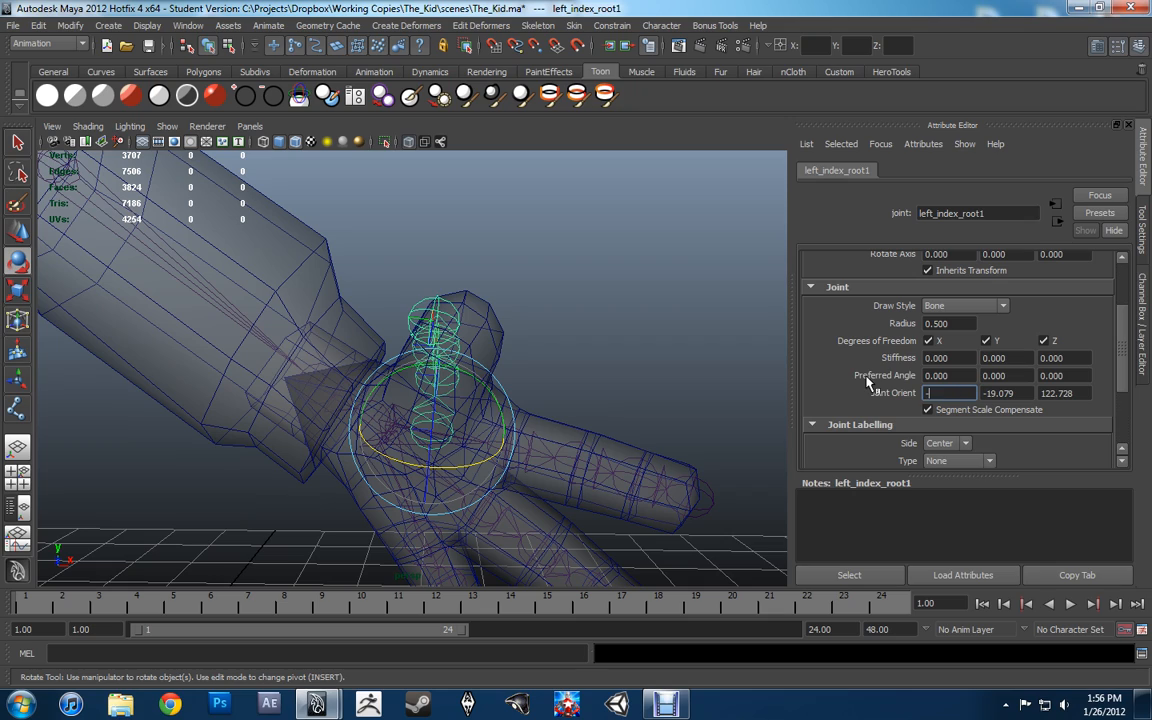
text(-95)
key(Return)
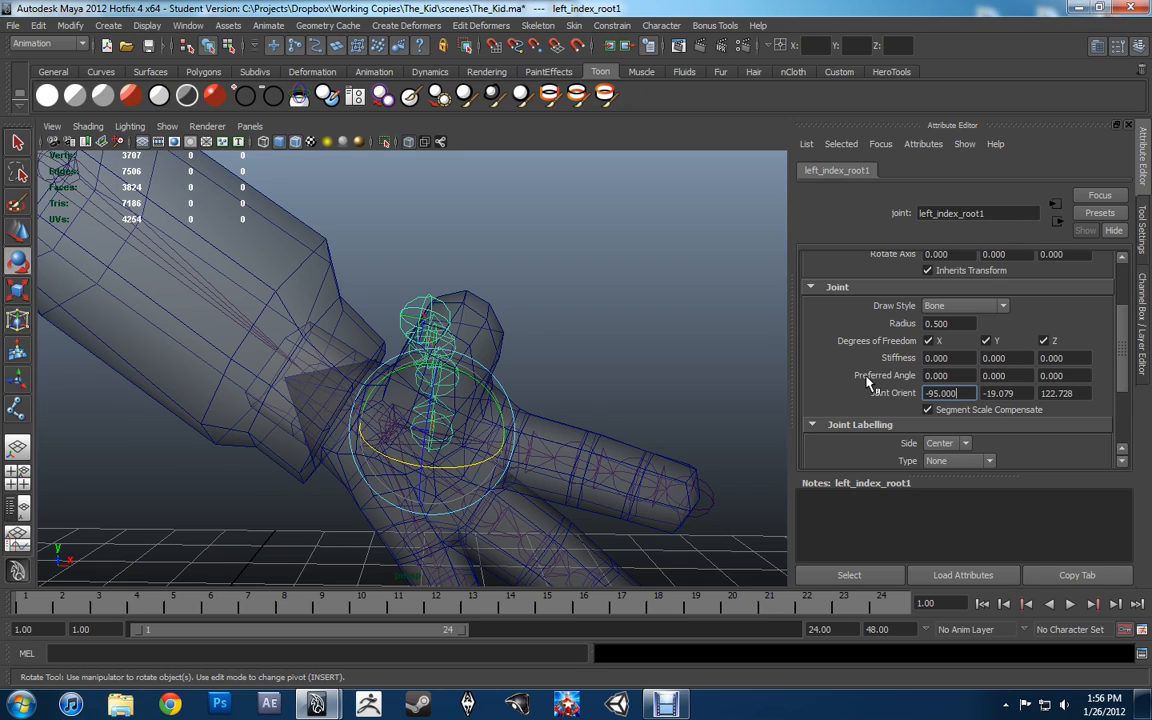
Move the duplicated chain's root slightly sideways and upward to realign it within the thumb's base.
alt+middle_drag(640, 372, 658, 360)
mouse_move(658, 360)
alt+mouse_down()
mouse_move(681, 325)
mouse_move(653, 373)
alt+mouse_up()
key(w)
drag(375, 482, 363, 476)
drag(417, 443, 418, 438)
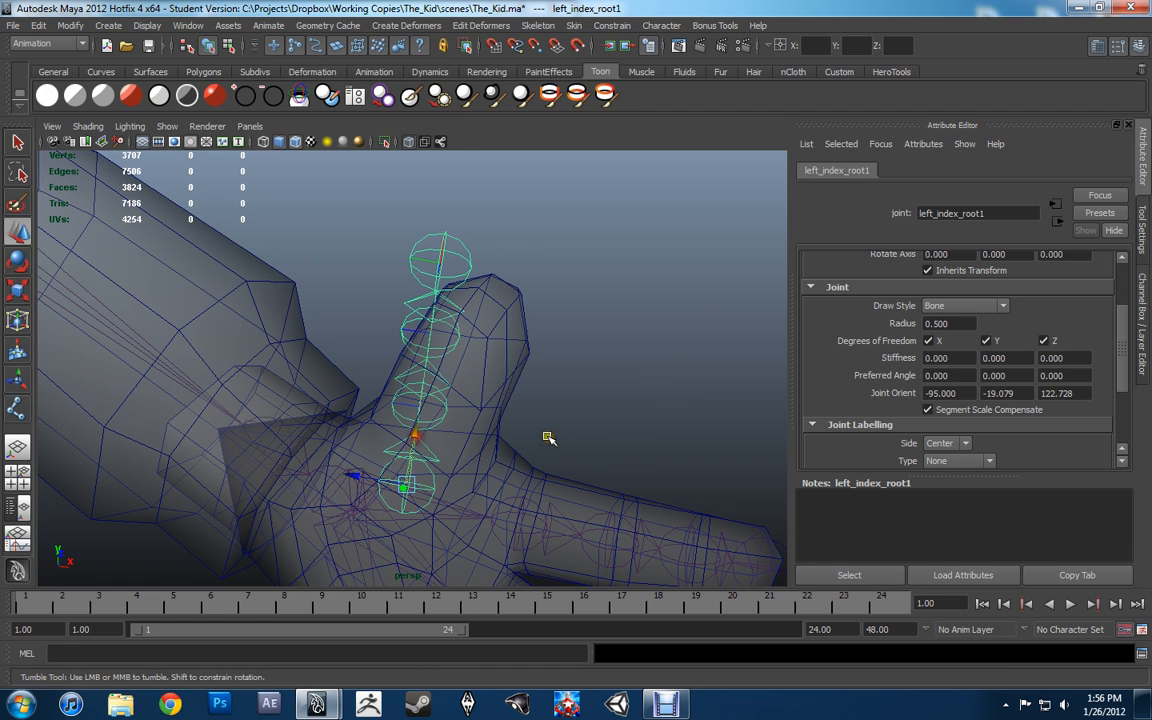
Set the chain root's Joint Orient X to -98, and increase the turn to -110.
double_click(924, 390)
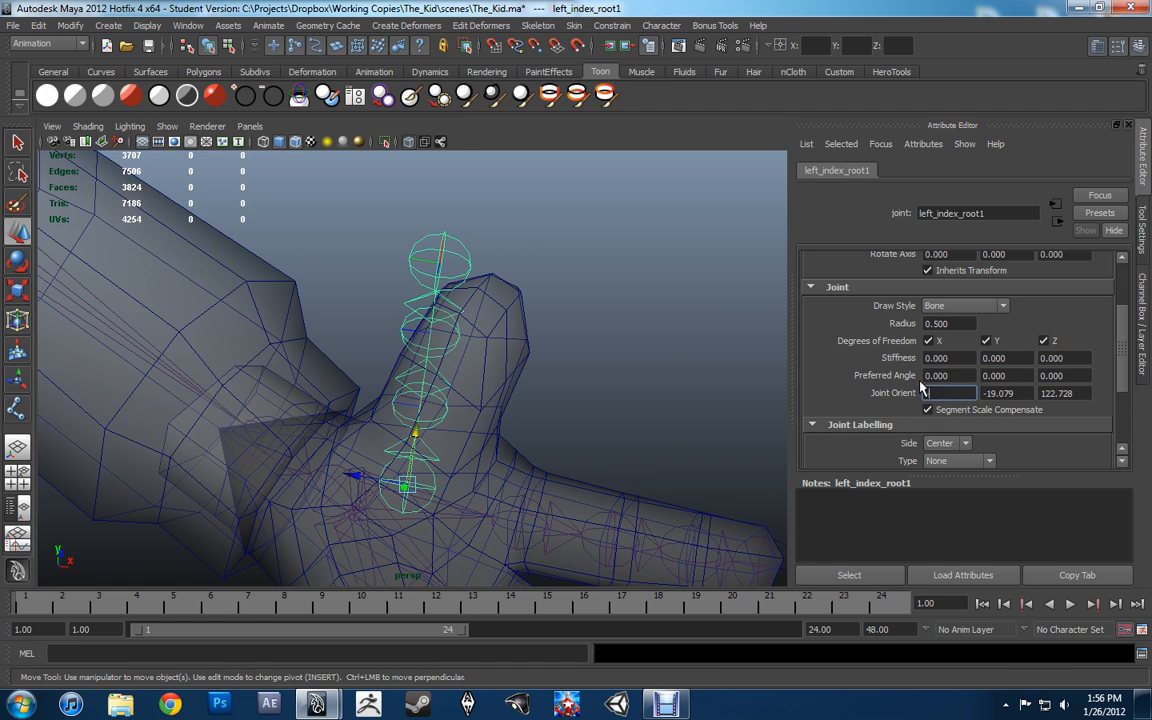
text(-98)
key(Return)
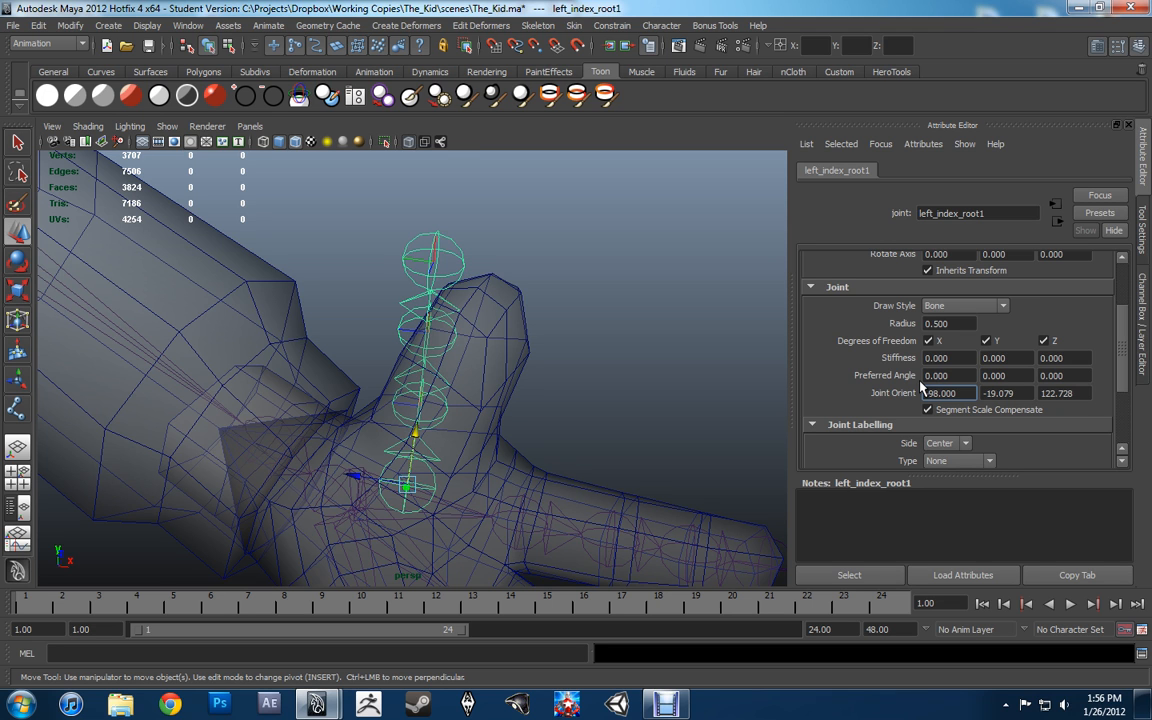
mouse_move(640, 388)
alt+mouse_down()
mouse_move(657, 397)
mouse_move(641, 405)
alt+mouse_up()
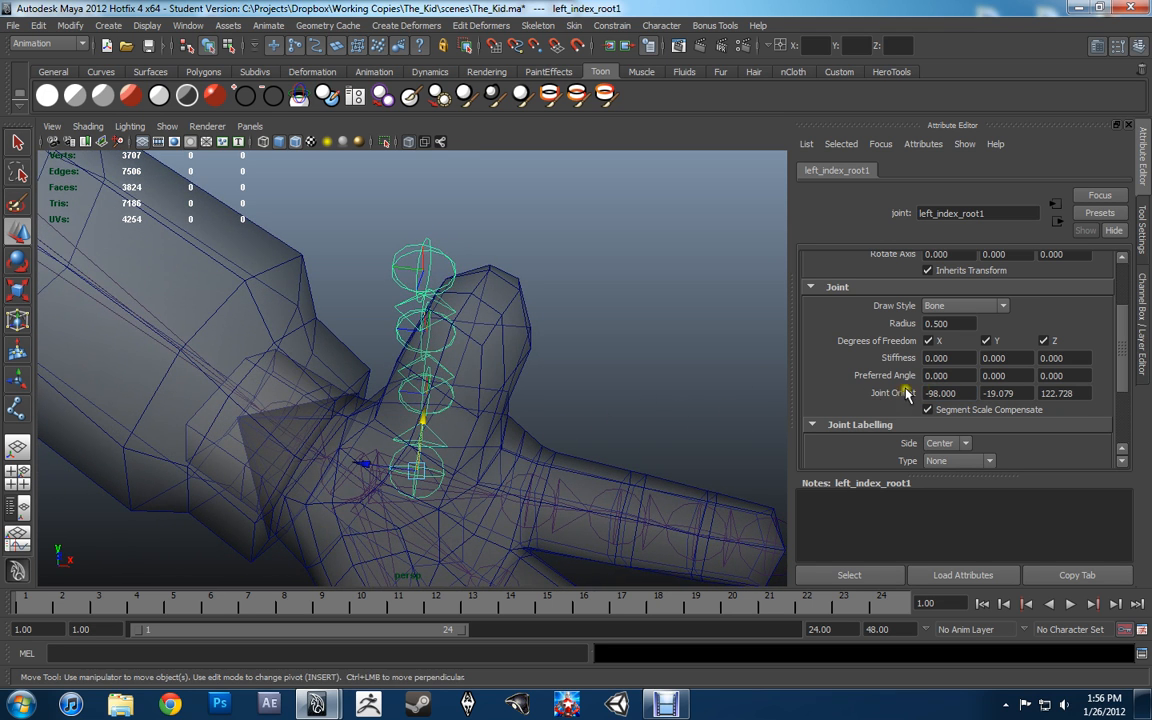
drag(967, 392, 883, 384)
text(-110)
key(Return)
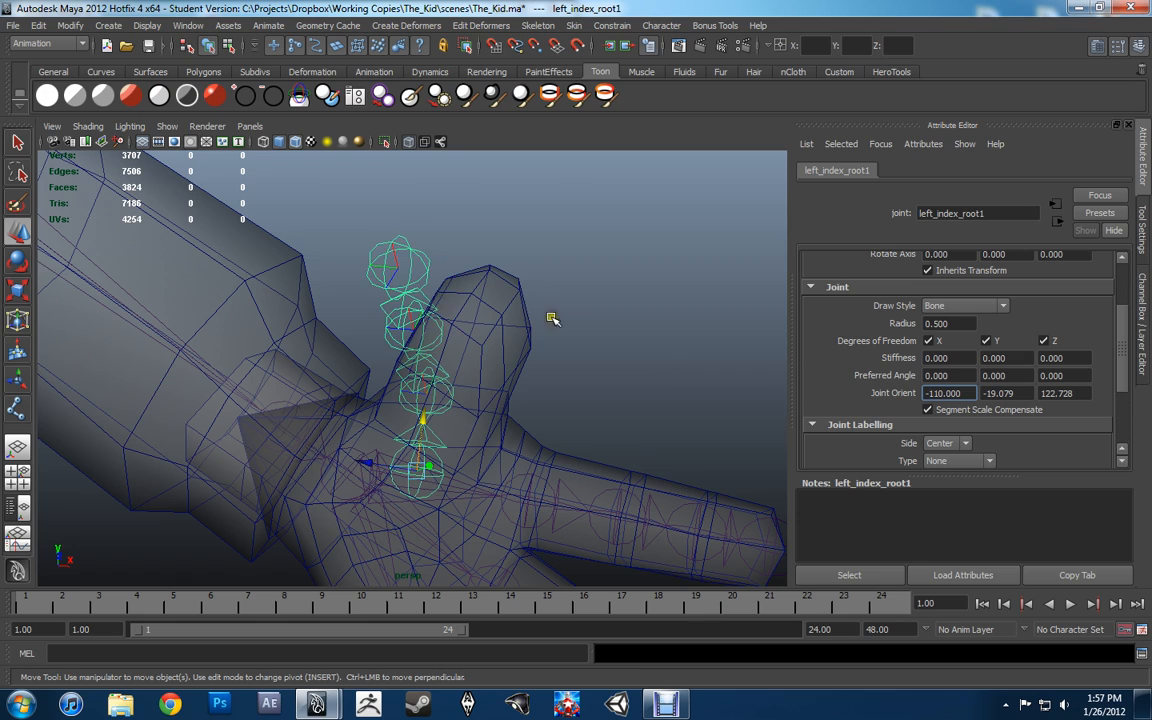
Try rotating the chain root about 21 degrees around its Y axis, and undo the rotation.
alt+drag(553, 318, 602, 362)
key(e)
drag(478, 391, 504, 404)
mouse_move(630, 399)
alt+mouse_down()
mouse_move(617, 432)
mouse_move(522, 463)
mouse_move(424, 409)
mouse_move(640, 420)
alt+mouse_up()
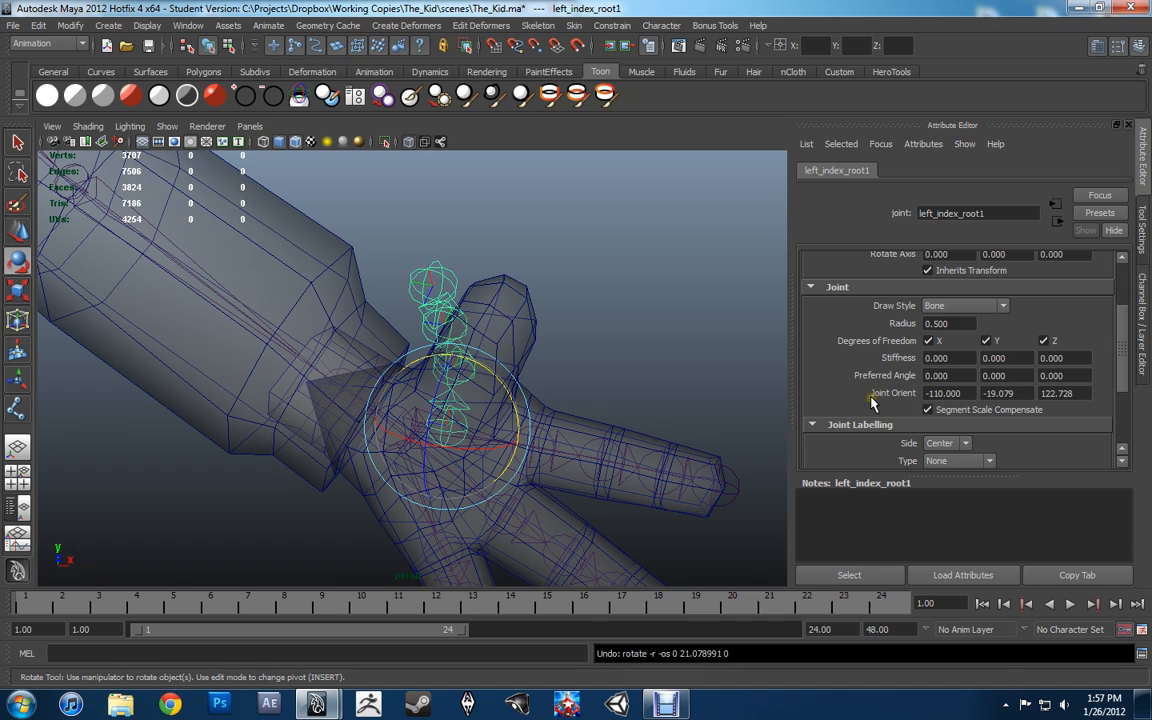
Try Joint Orient Y values of 20 and 0 on the duplicated chain's root.
scroll(878, 402, up, 2)
scroll(882, 400, down, 1)
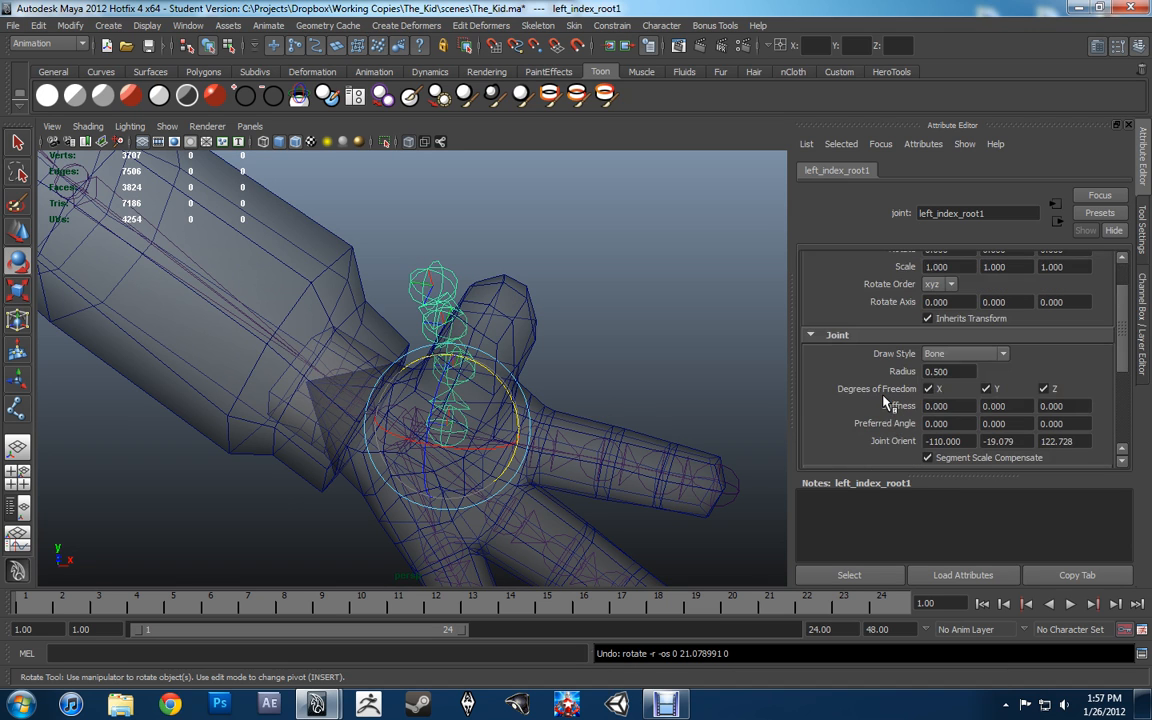
scroll(884, 402, up, 2)
scroll(884, 402, down, 2)
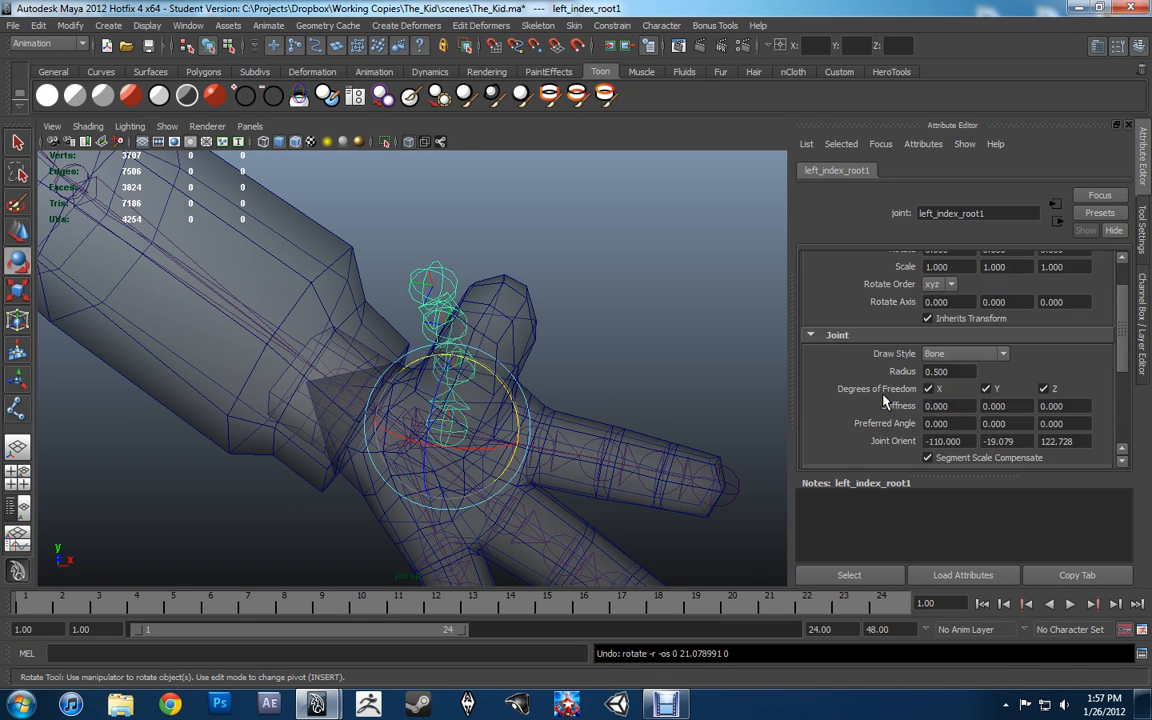
click(1008, 441)
text(20)
key(Return)
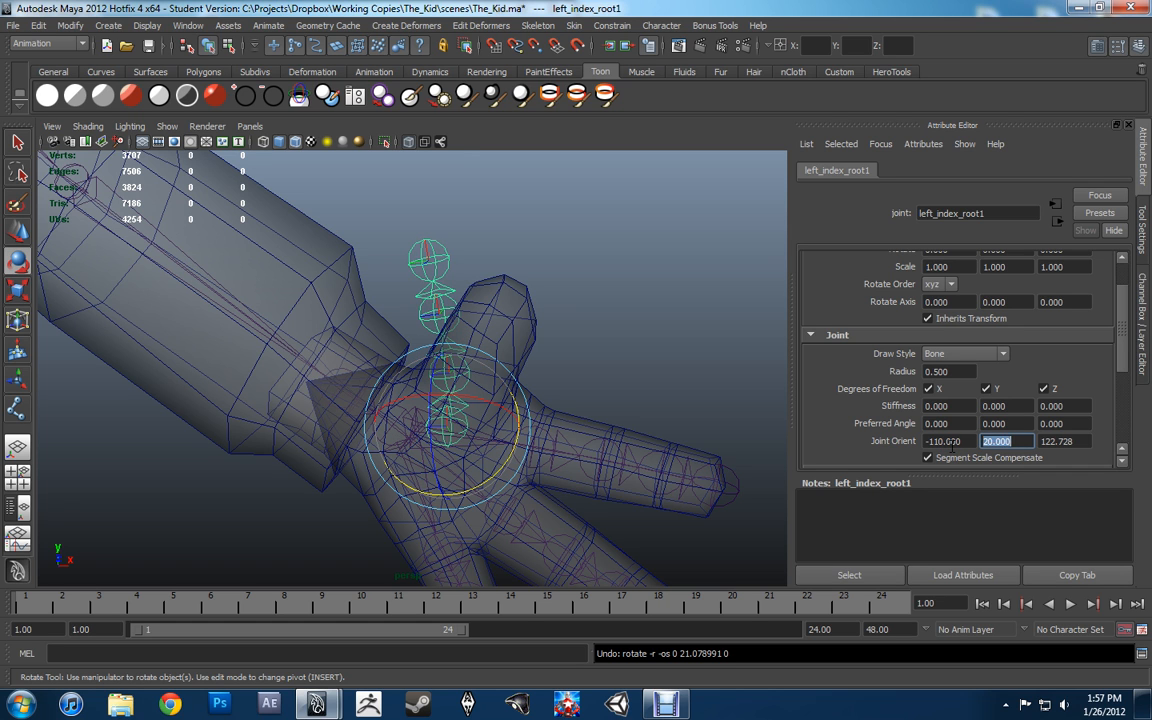
text(0)
key(Return)
Try negative Joint Orient Y values on the chain root, ending at -40.
alt+drag(658, 337, 622, 348)
drag(1020, 445, 950, 432)
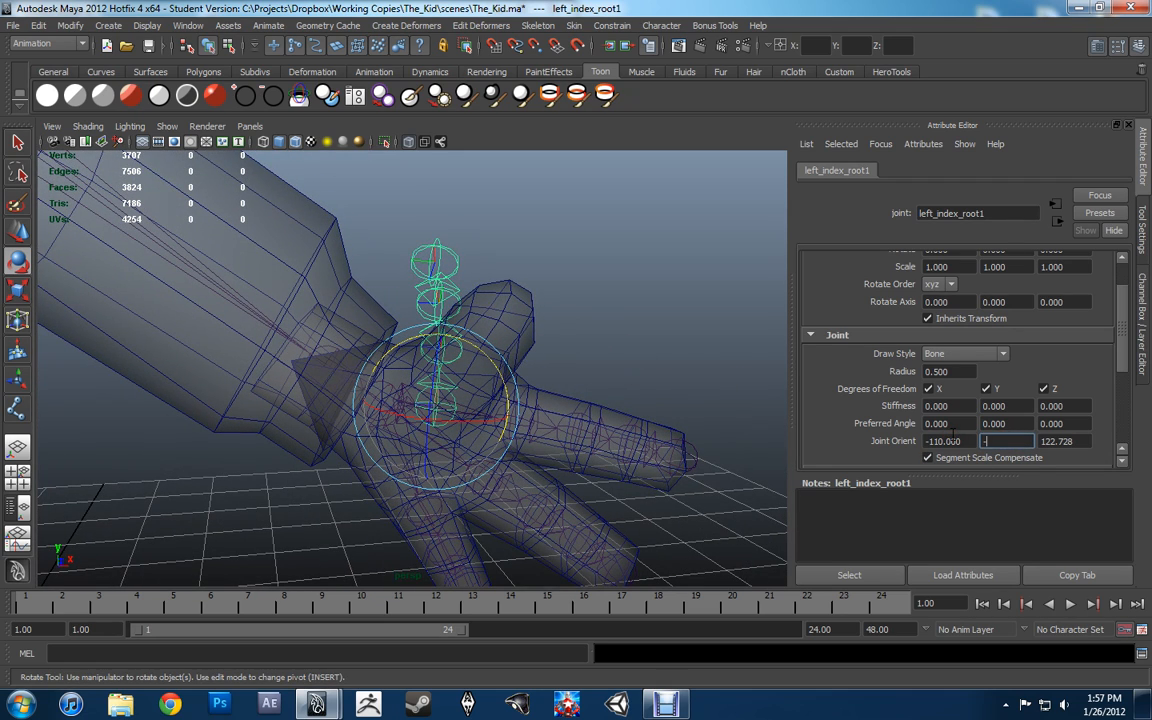
key(Return)
alt+drag(460, 375, 510, 352)
double_click(988, 441)
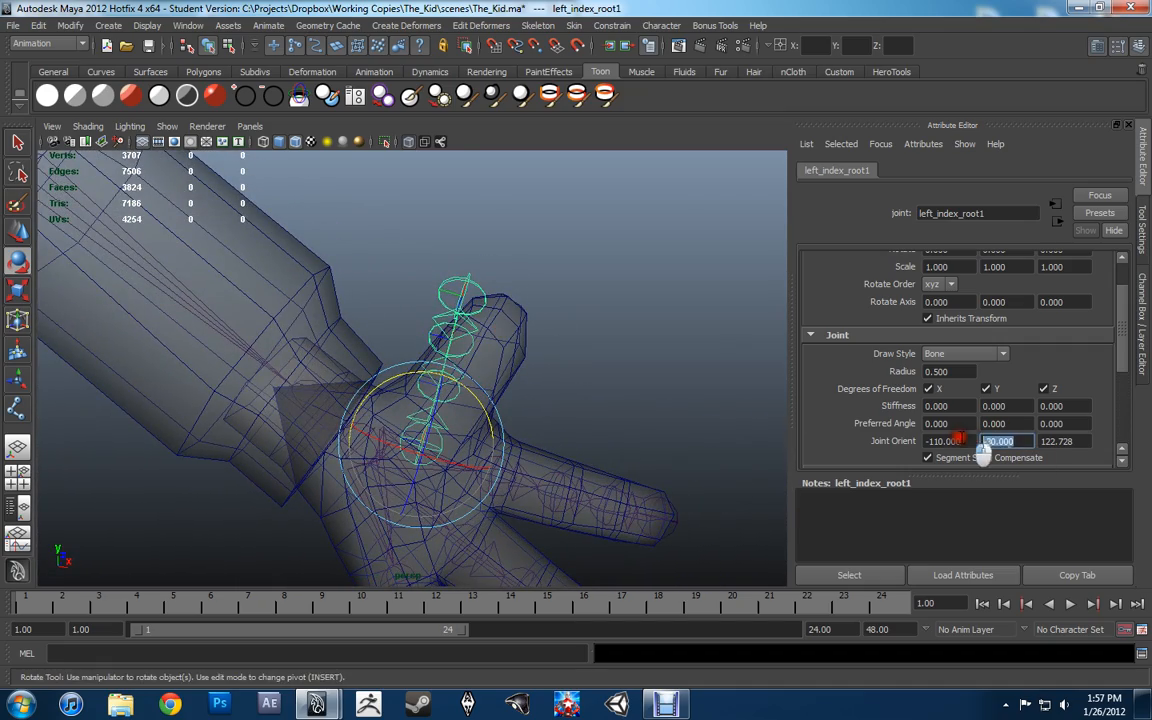
text(-40)
key(Return)
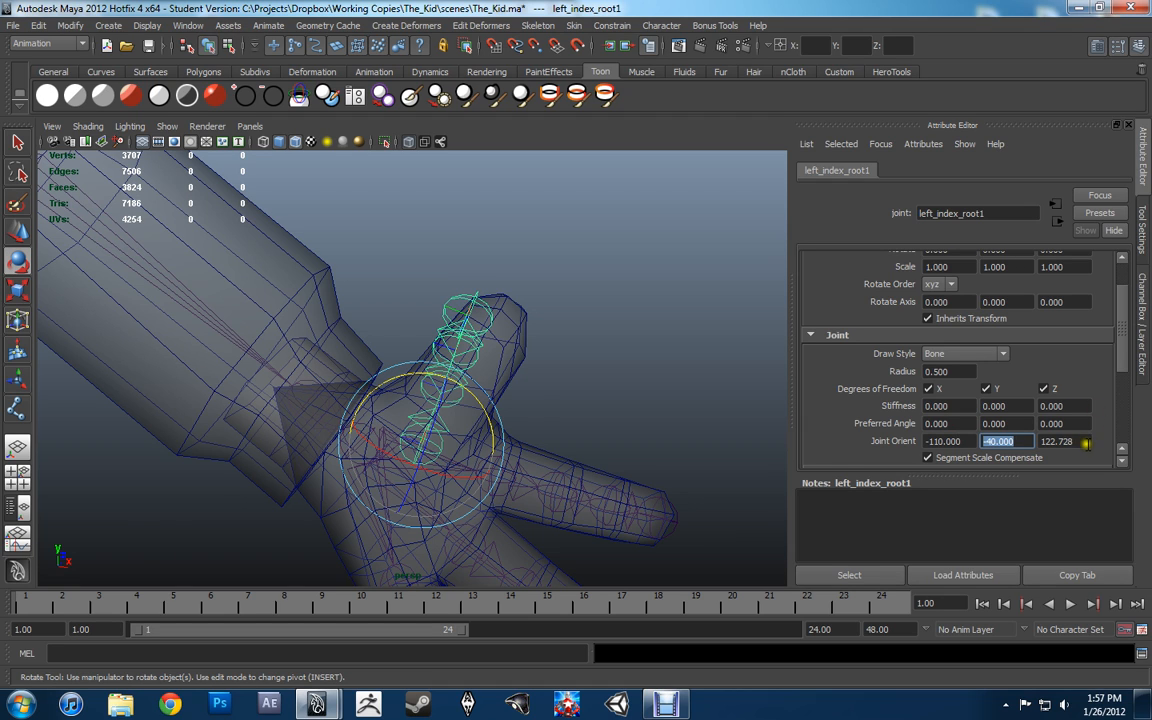
Try setting the chain root's Joint Orient Z to 0, and undo it.
key(Tab)
key(Return)
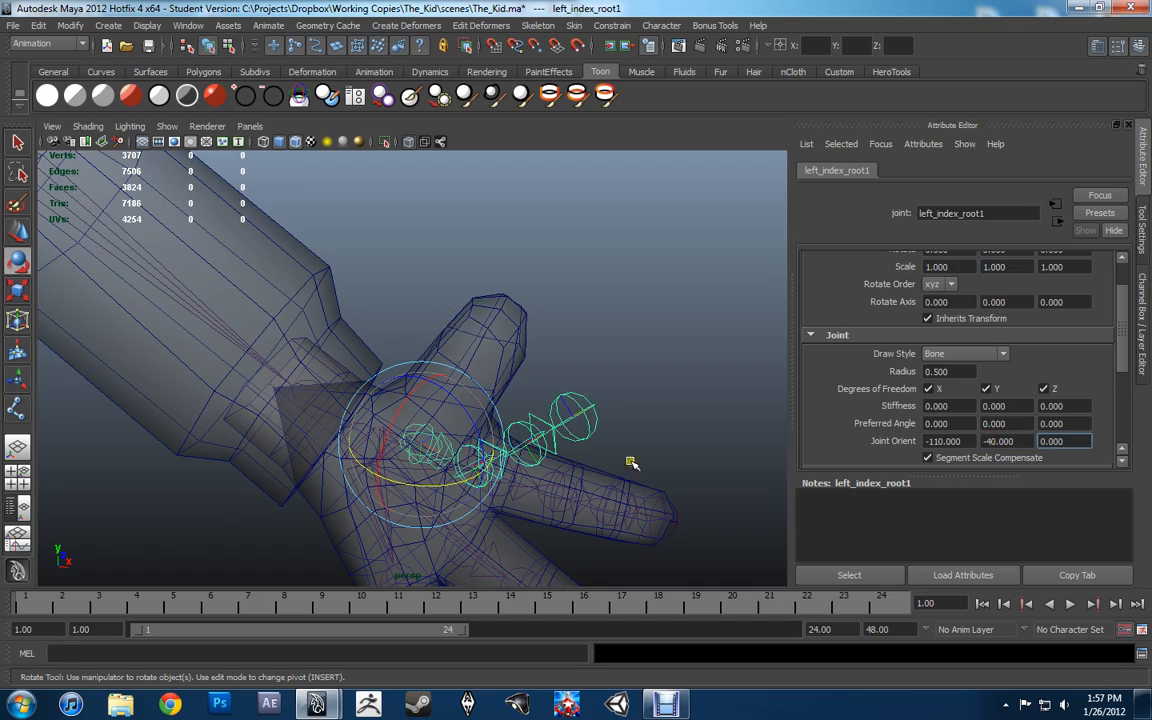
alt+drag(631, 462, 583, 490)
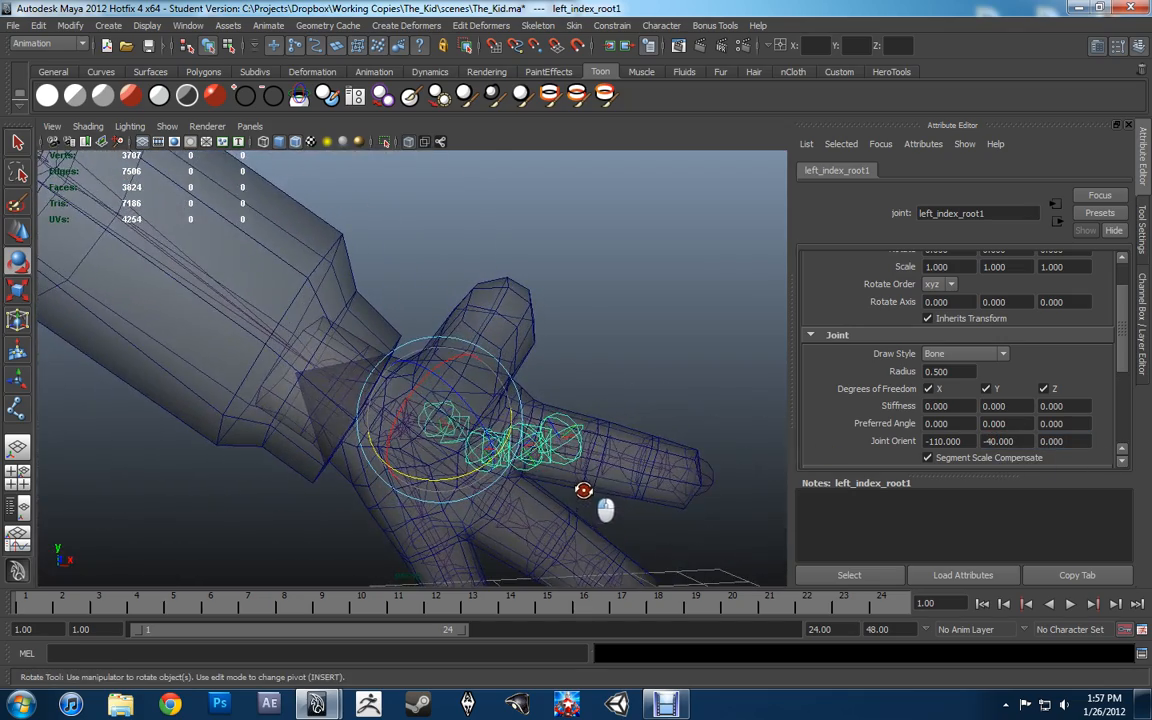
key(ctrl+z)
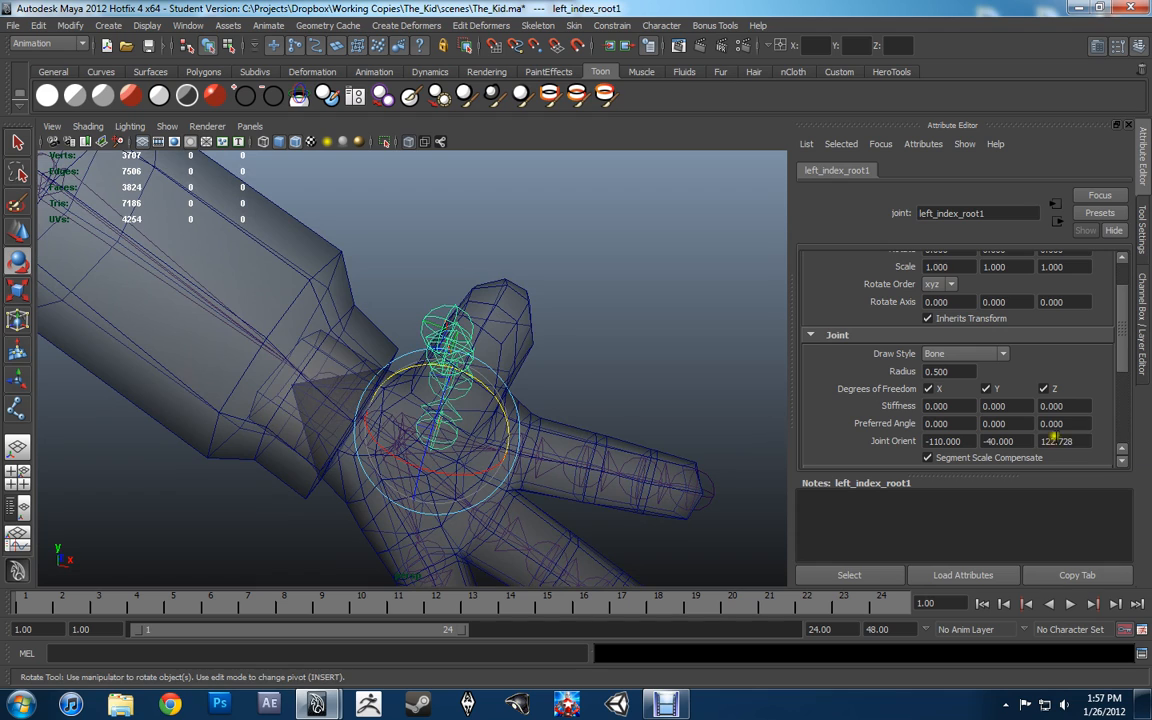
Set the chain root's Joint Orient Z to 100 so the chain leans toward the thumb.
double_click(1047, 440)
key(Return)
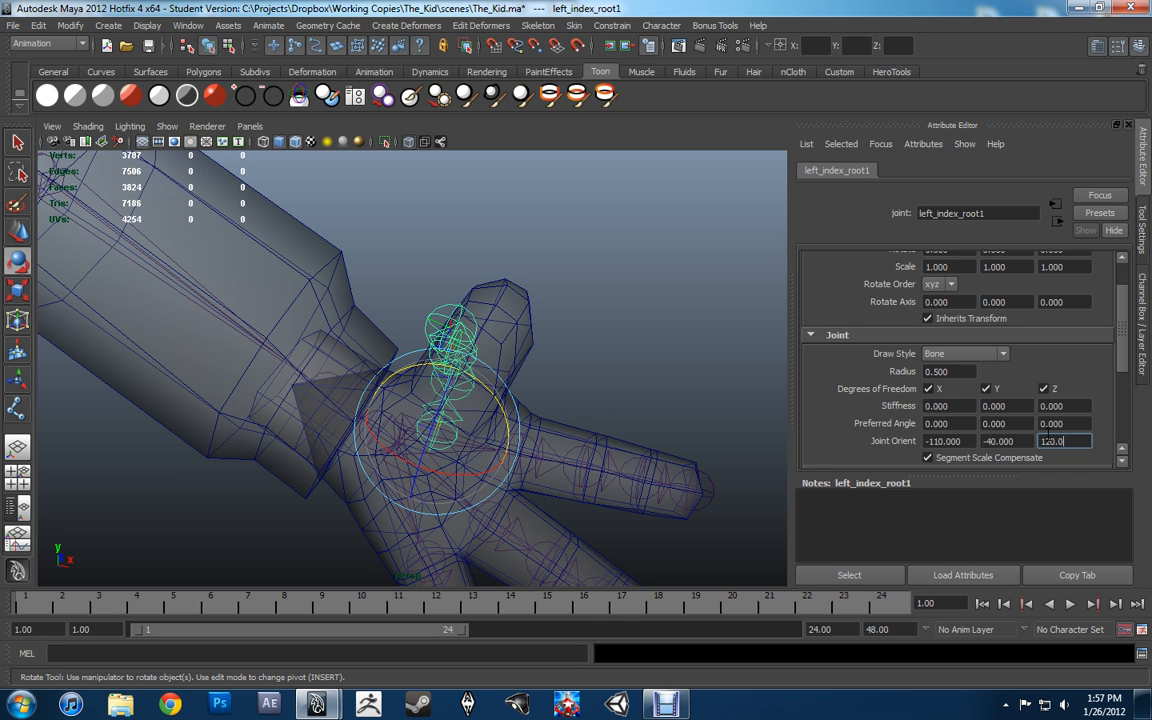
text(0)
key(Return)
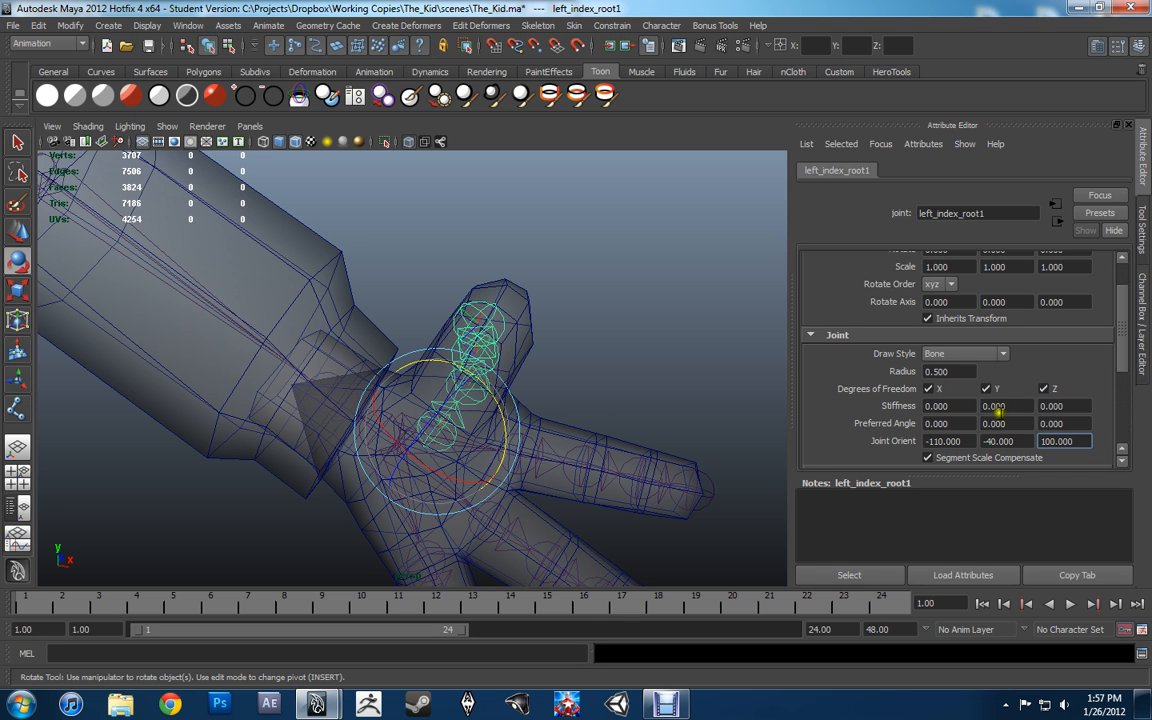
Set the chain root's Joint Orient Y to -20.
alt+drag(650, 320, 652, 377)
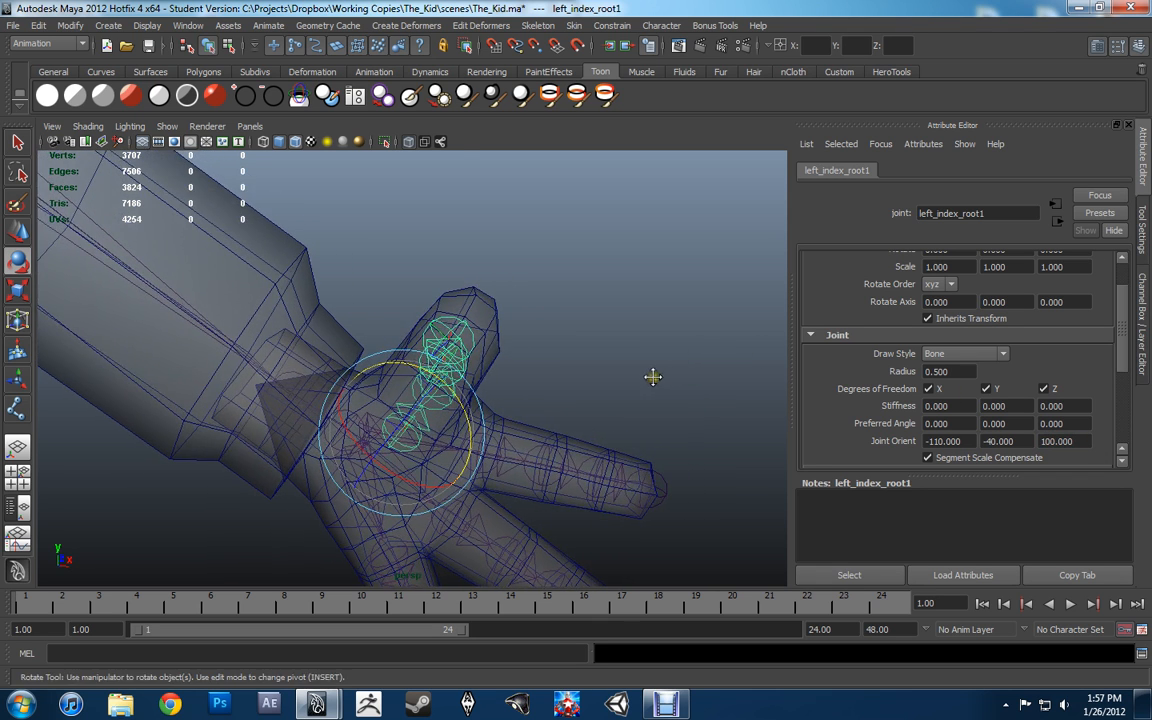
click(1005, 442)
text(-20)
key(Return)
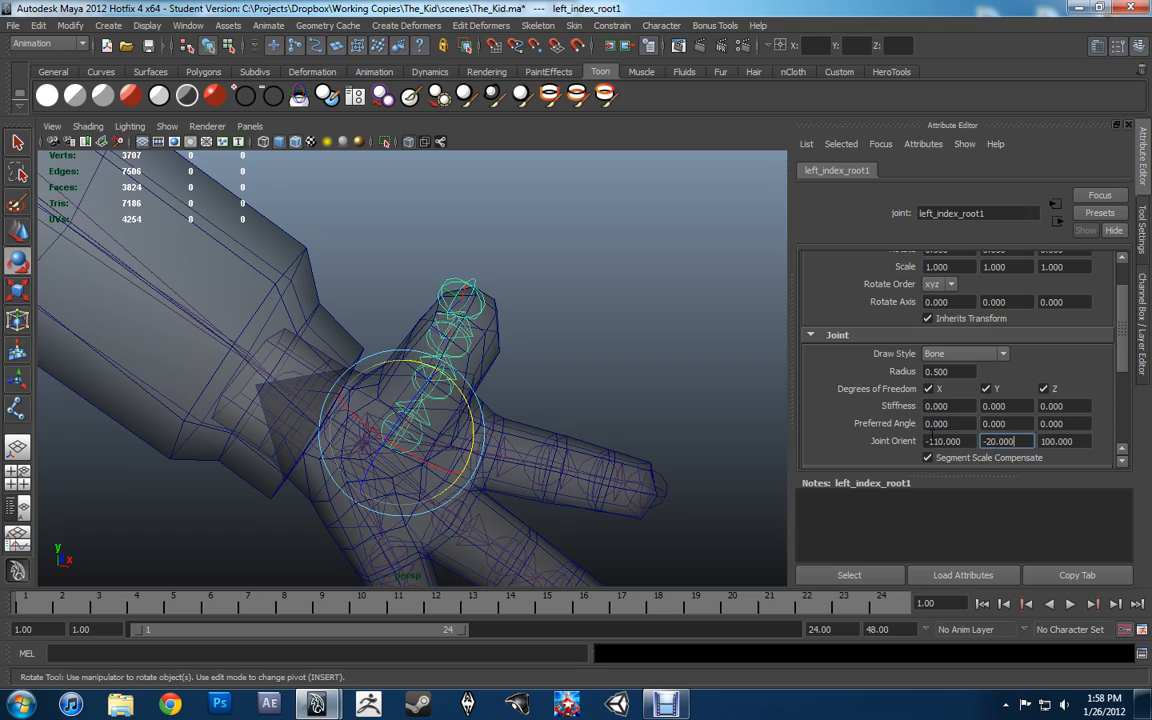
Adjust the Joint Orient Z of the first joint above the root to bend the chain along the thumb.
alt+drag(593, 376, 427, 373)
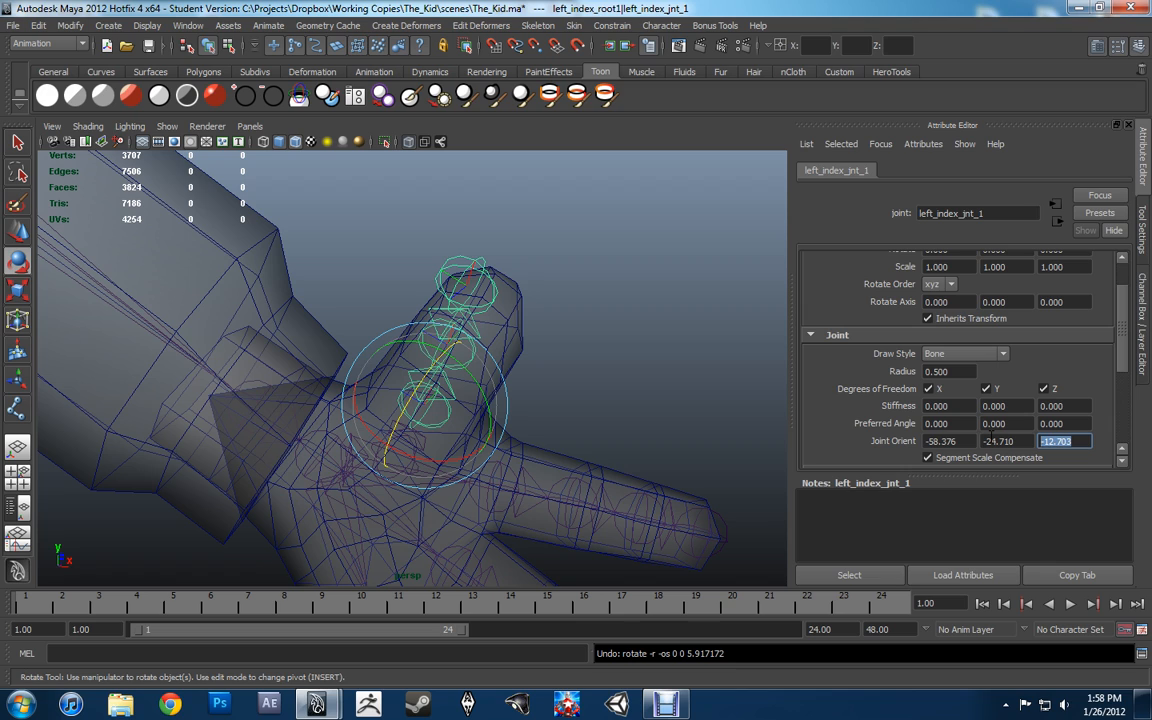
key(Return)
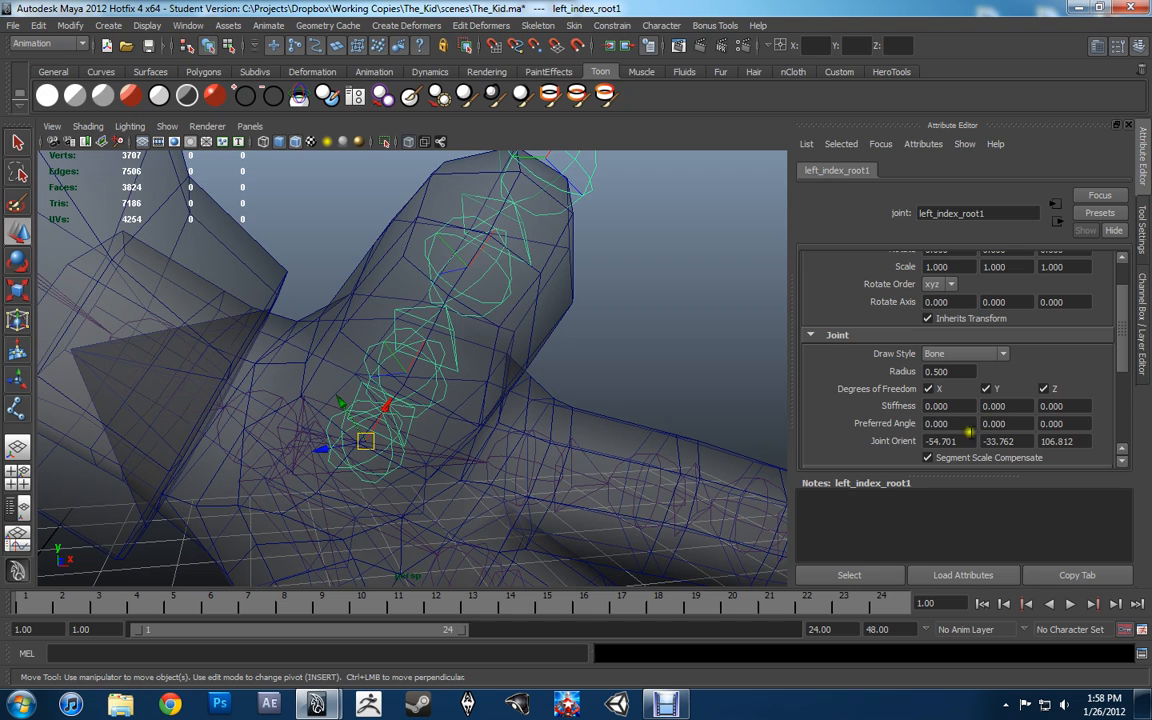
Reset the chain root's Joint Orient X, Y and Z to 0.
drag(962, 441, 866, 449)
text(0)
key(Tab)
text(0)
key(Tab)
text(0)
key(Return)
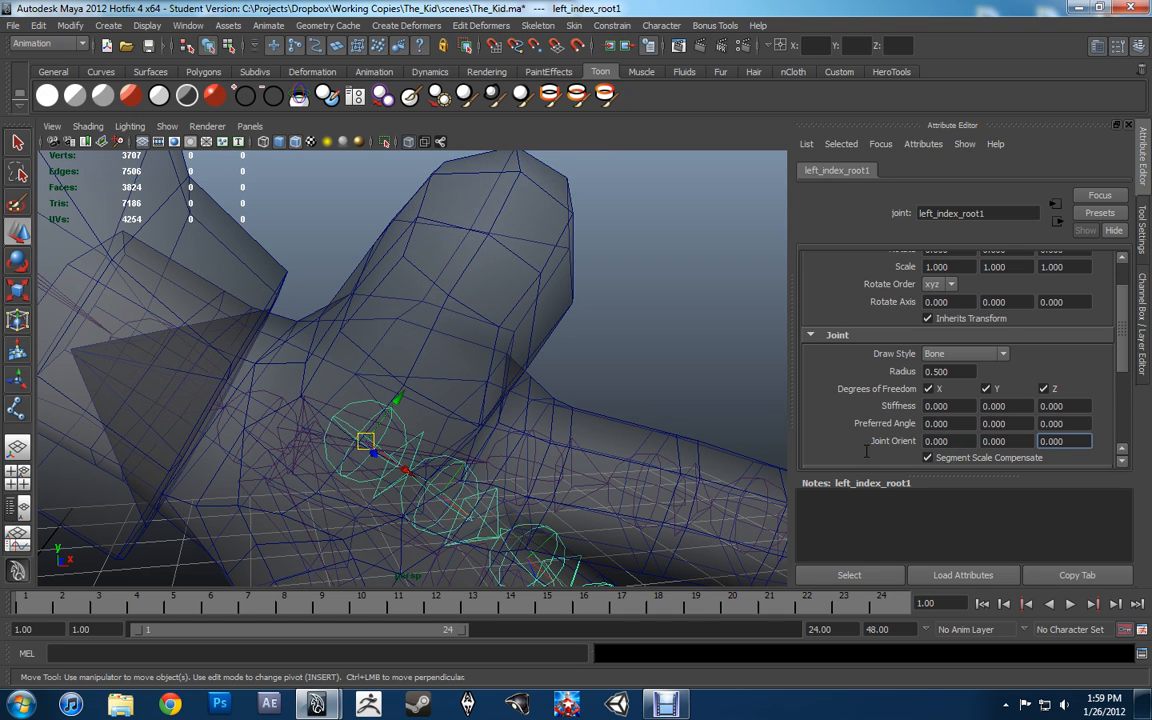
Try Joint Orient X values of -90 and -20 on the chain root.
alt+drag(330, 448, 401, 390)
key(ctrl+z)
alt+right_drag(401, 390, 490, 396)
alt+drag(490, 396, 552, 413)
alt+middle_drag(552, 413, 554, 409)
alt+right_drag(554, 409, 566, 406)
mouse_move(566, 406)
alt+mouse_down()
mouse_move(558, 411)
mouse_move(573, 391)
alt+mouse_up()
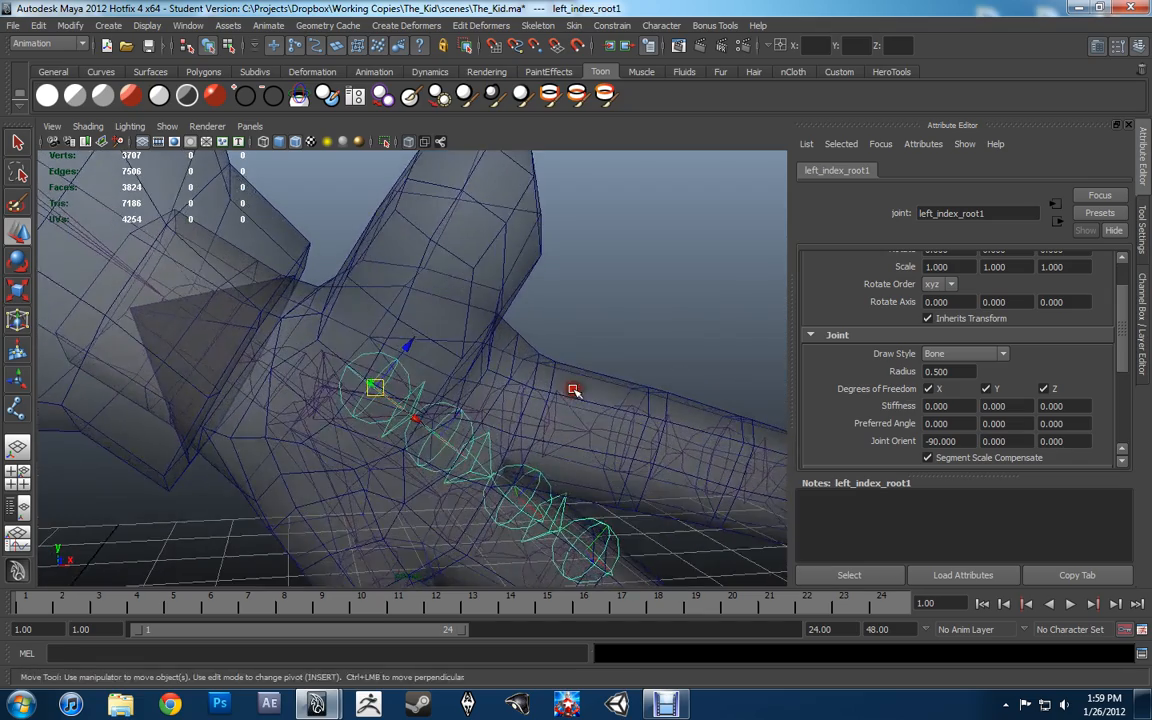
double_click(958, 441)
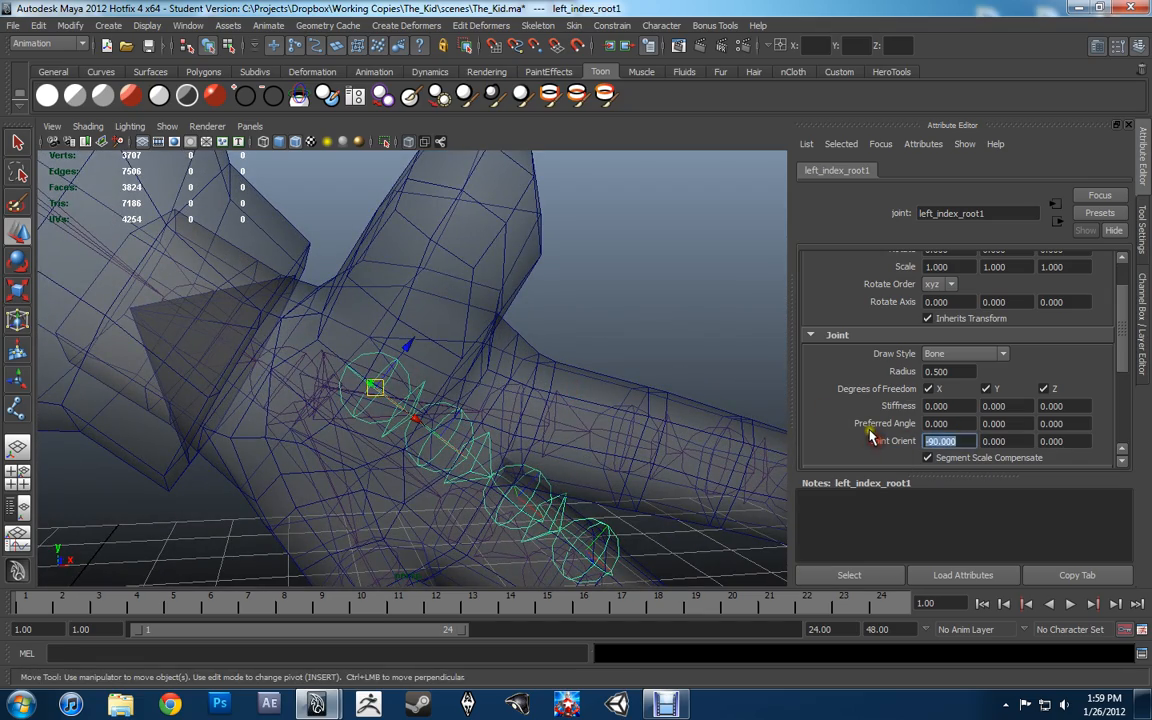
text(-20)
key(Return)
alt+drag(390, 411, 288, 398)
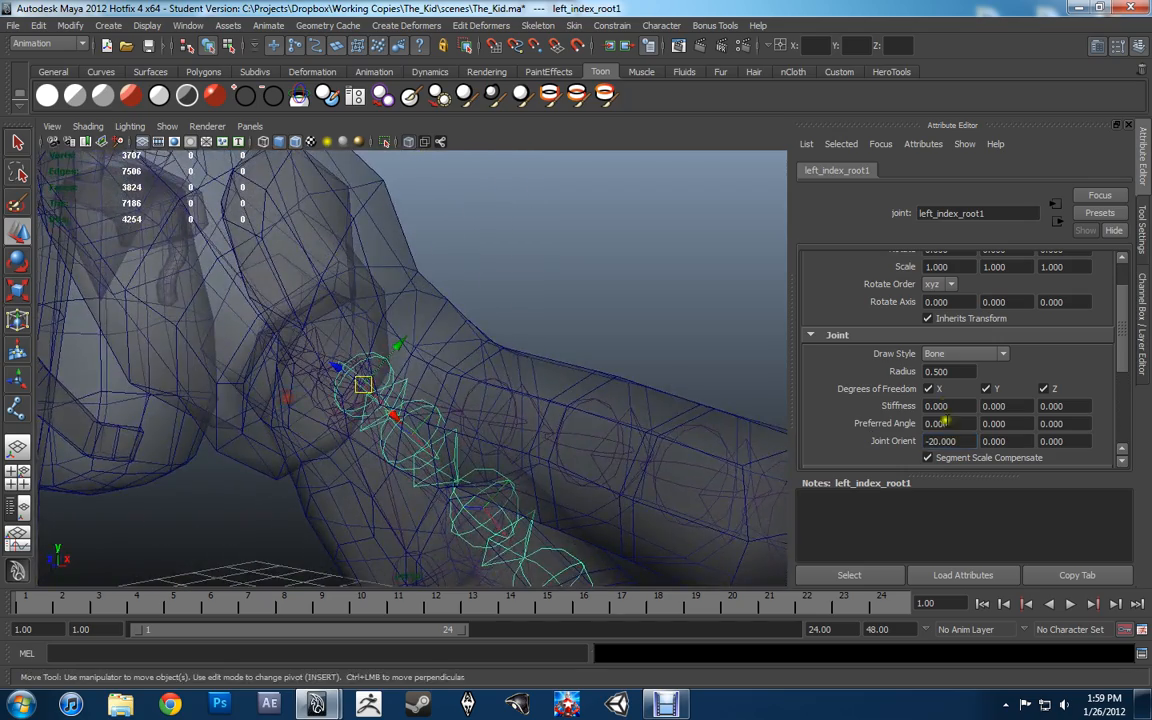
Try Joint Orient X values of 20, 30 and 40 on the chain root.
drag(956, 441, 905, 441)
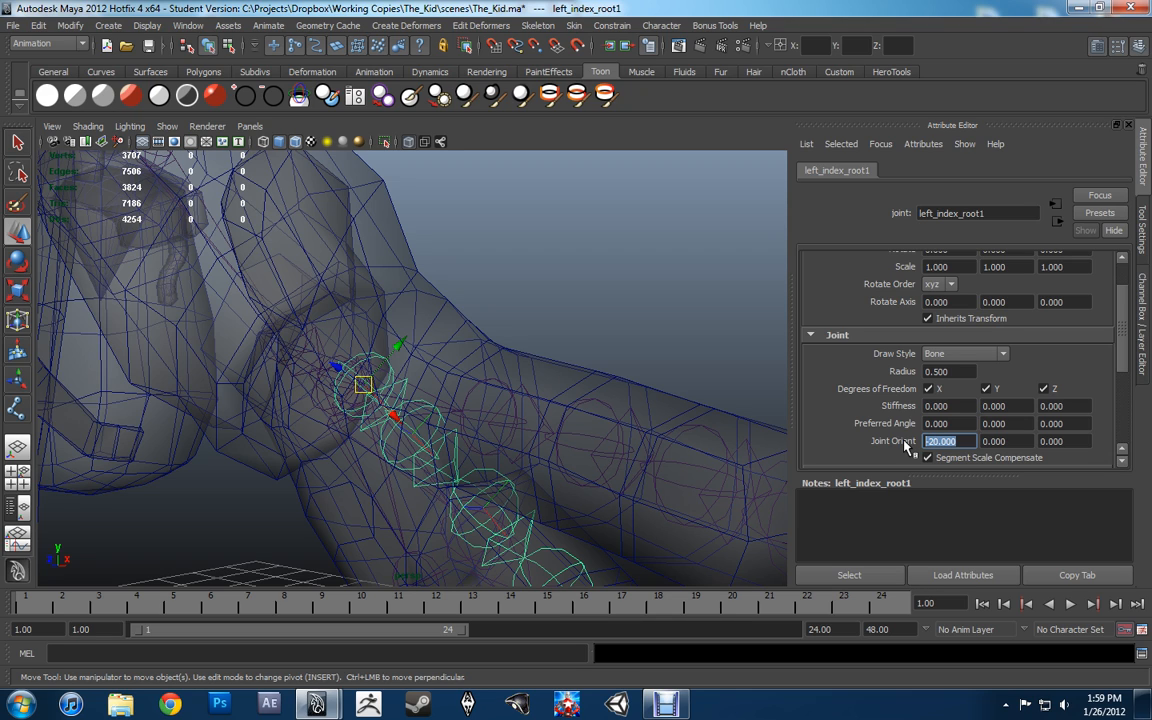
text(20)
key(Return)
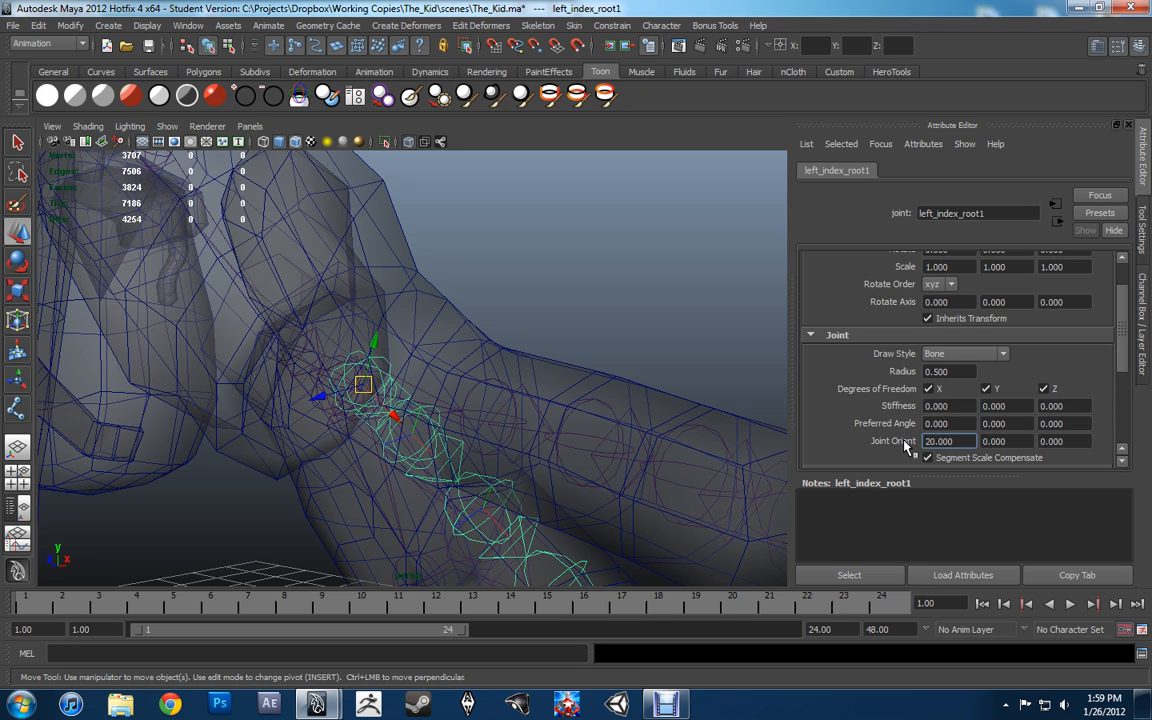
alt+drag(321, 351, 456, 358)
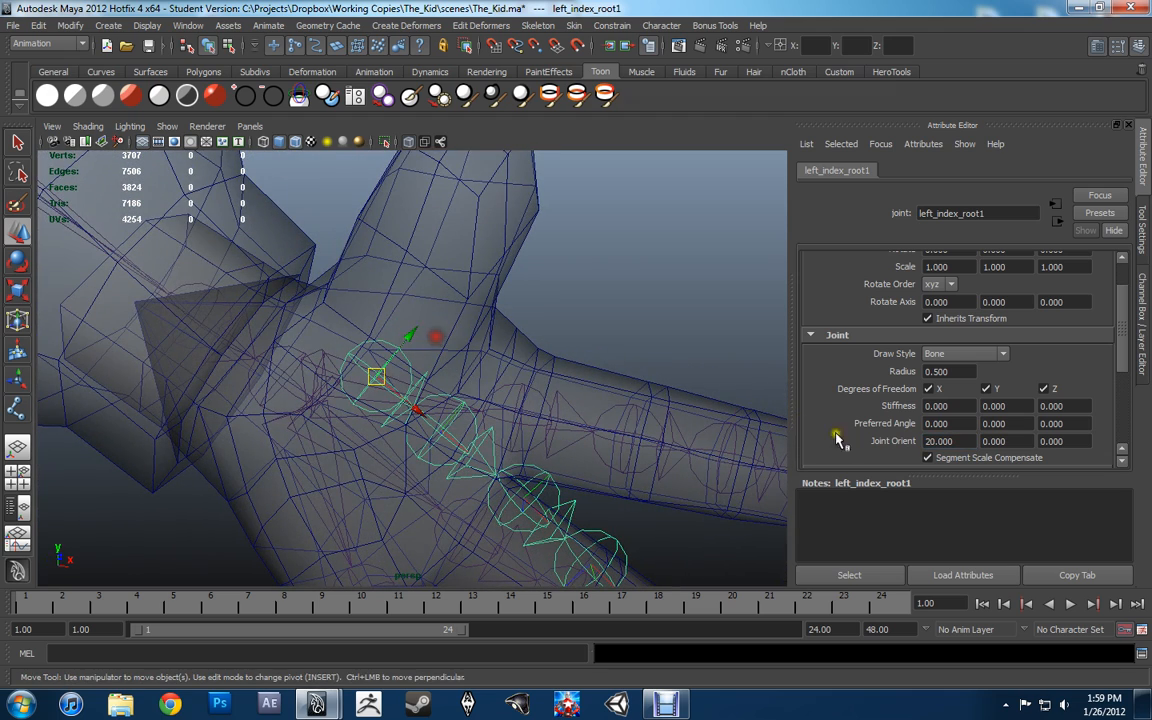
drag(963, 440, 900, 441)
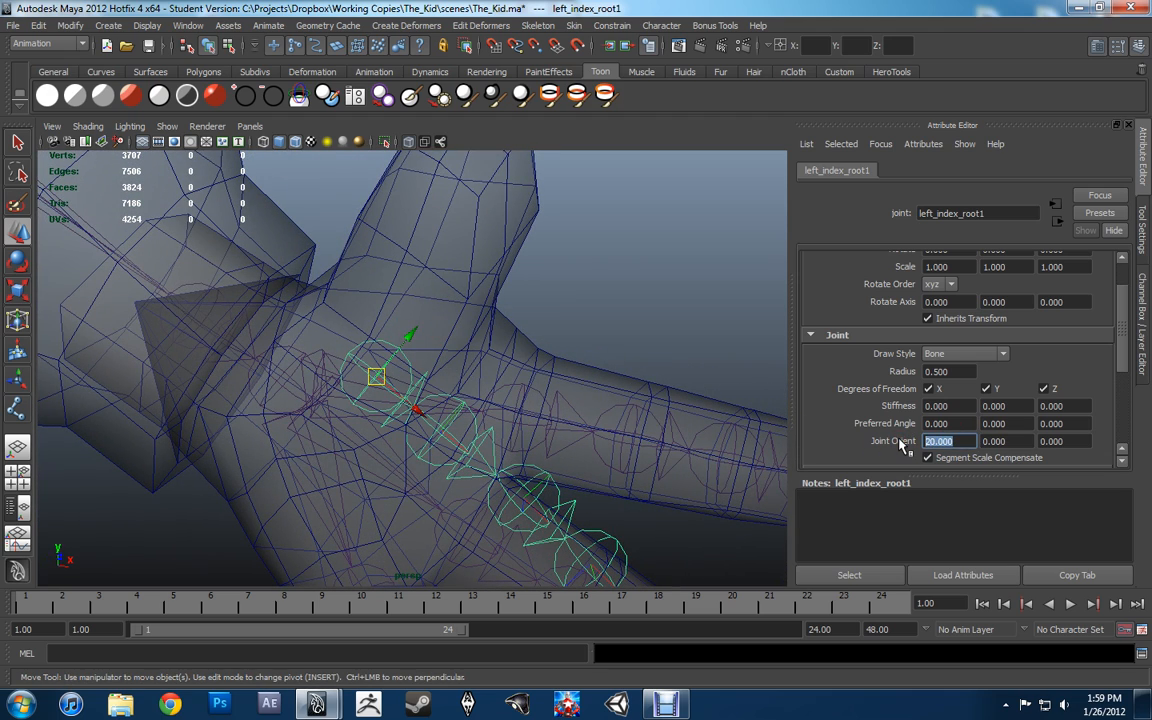
key(Return)
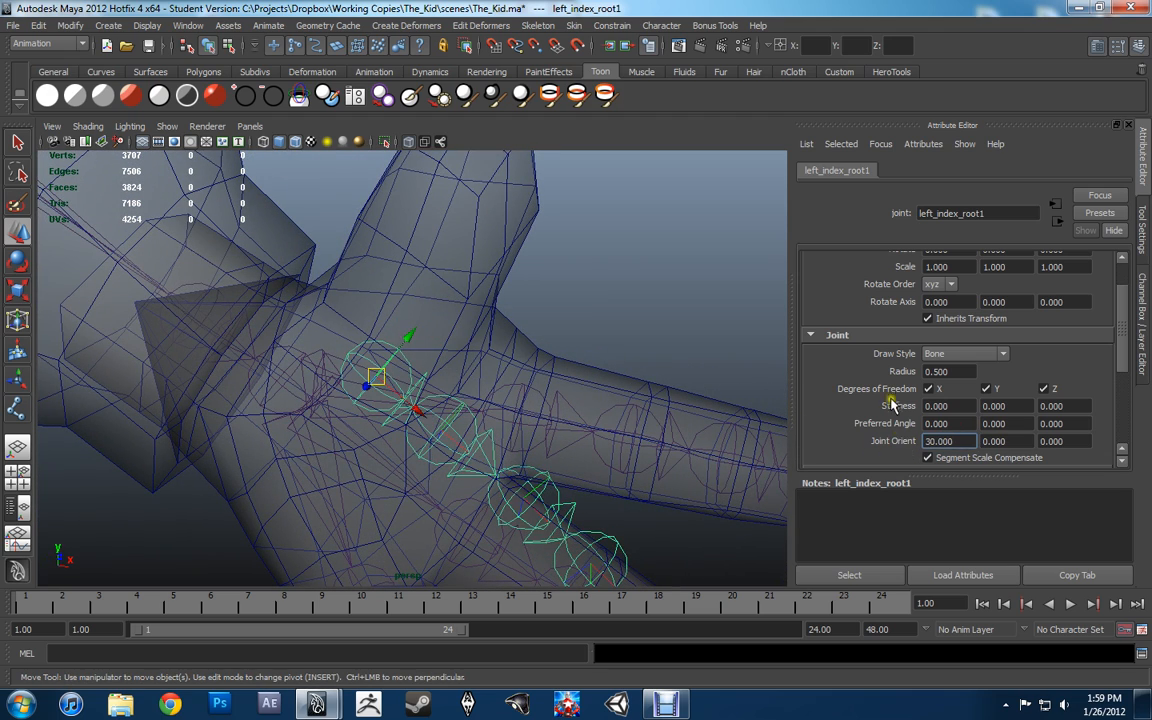
scroll(892, 402, up, 1)
scroll(892, 402, down, 2)
drag(961, 393, 882, 390)
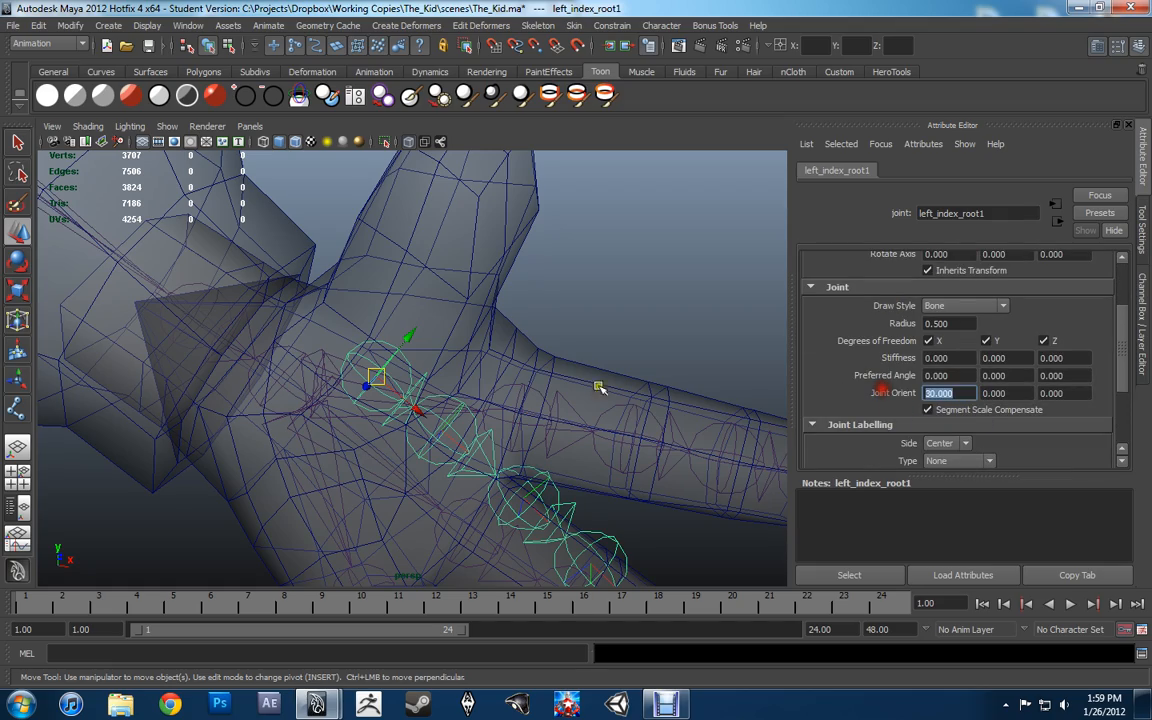
alt+drag(598, 388, 537, 387)
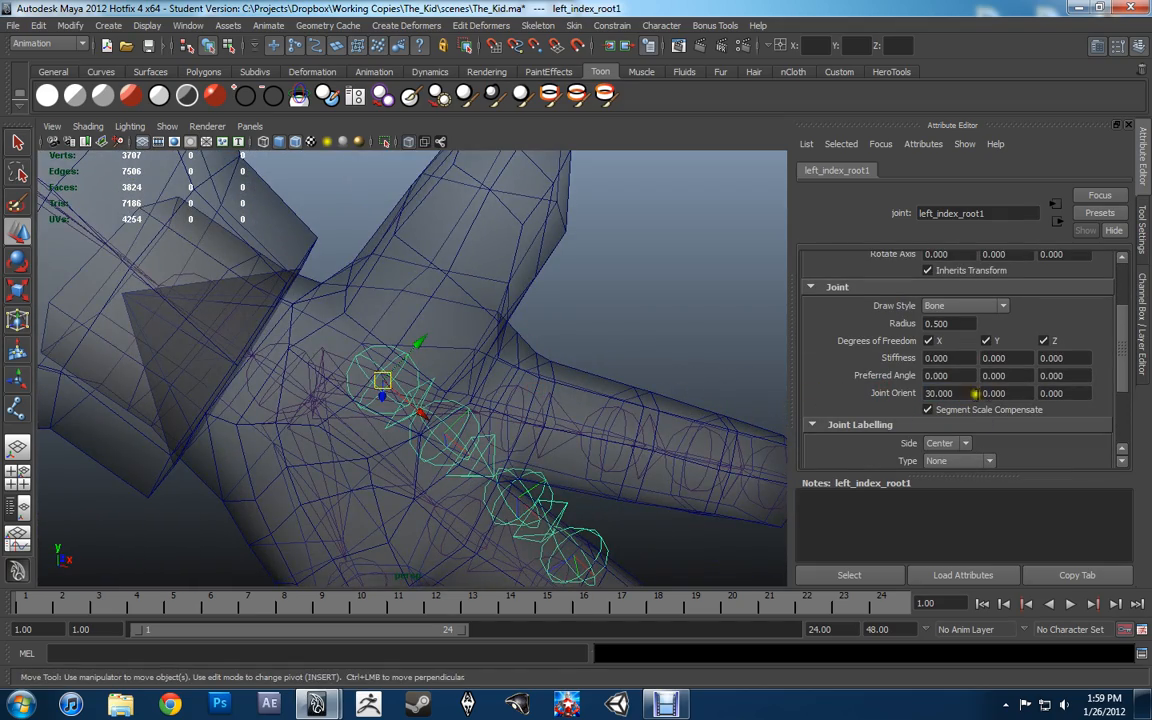
drag(974, 393, 855, 400)
key(Return)
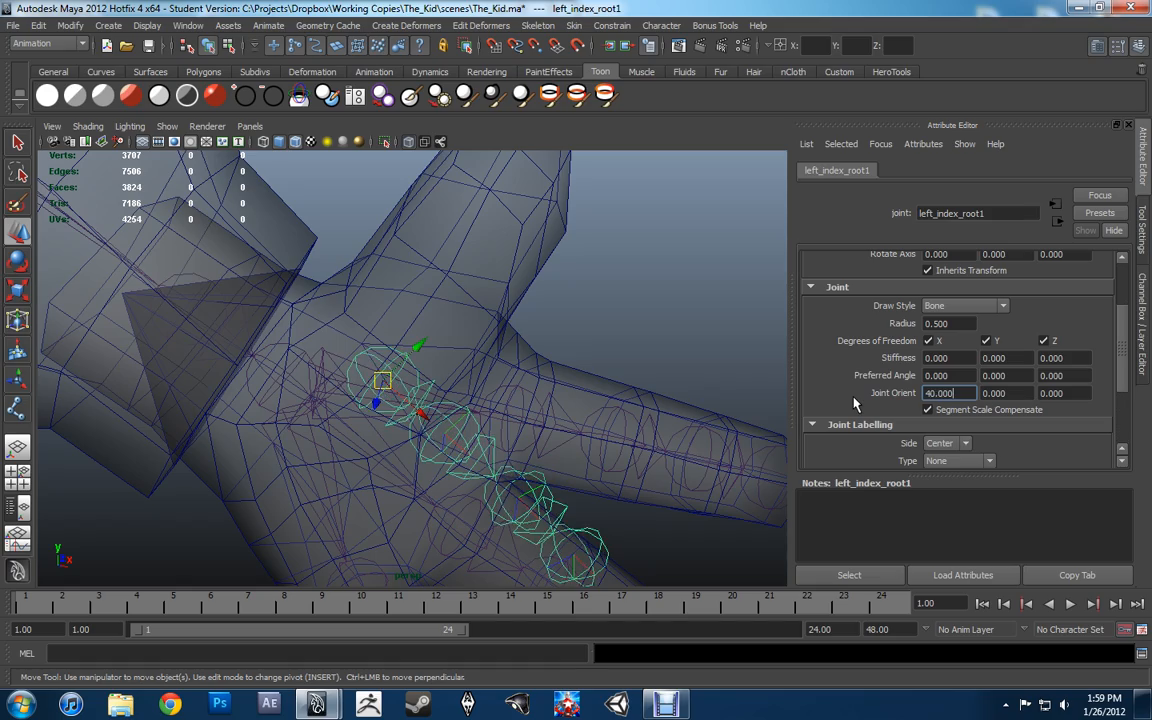
Set the chain root's Joint Orient X to 45.
alt+drag(360, 391, 175, 383)
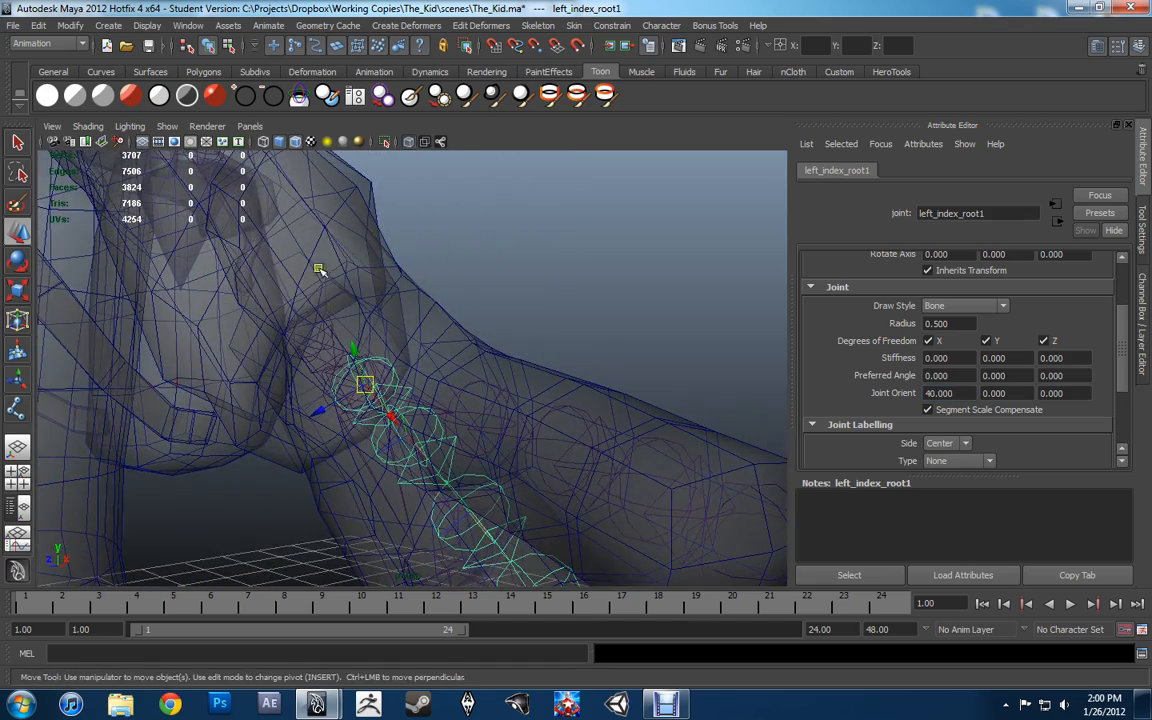
mouse_move(345, 367)
alt+mouse_down()
mouse_move(388, 375)
mouse_move(338, 380)
alt+mouse_up()
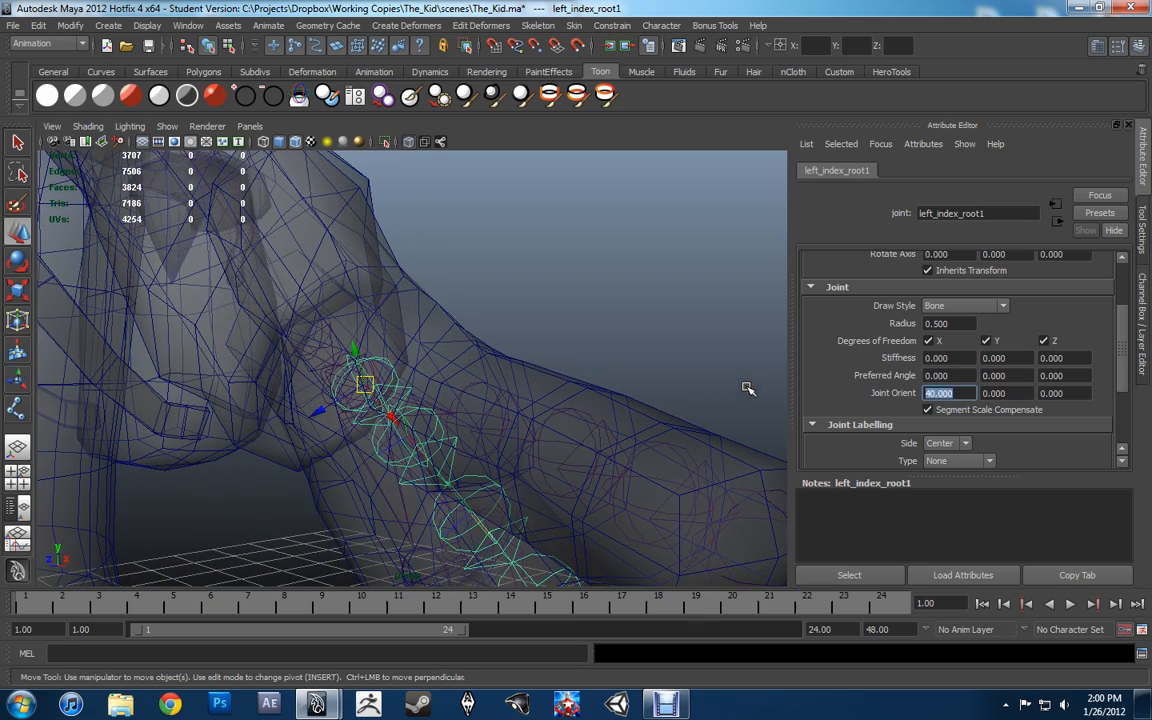
text(45)
key(Return)
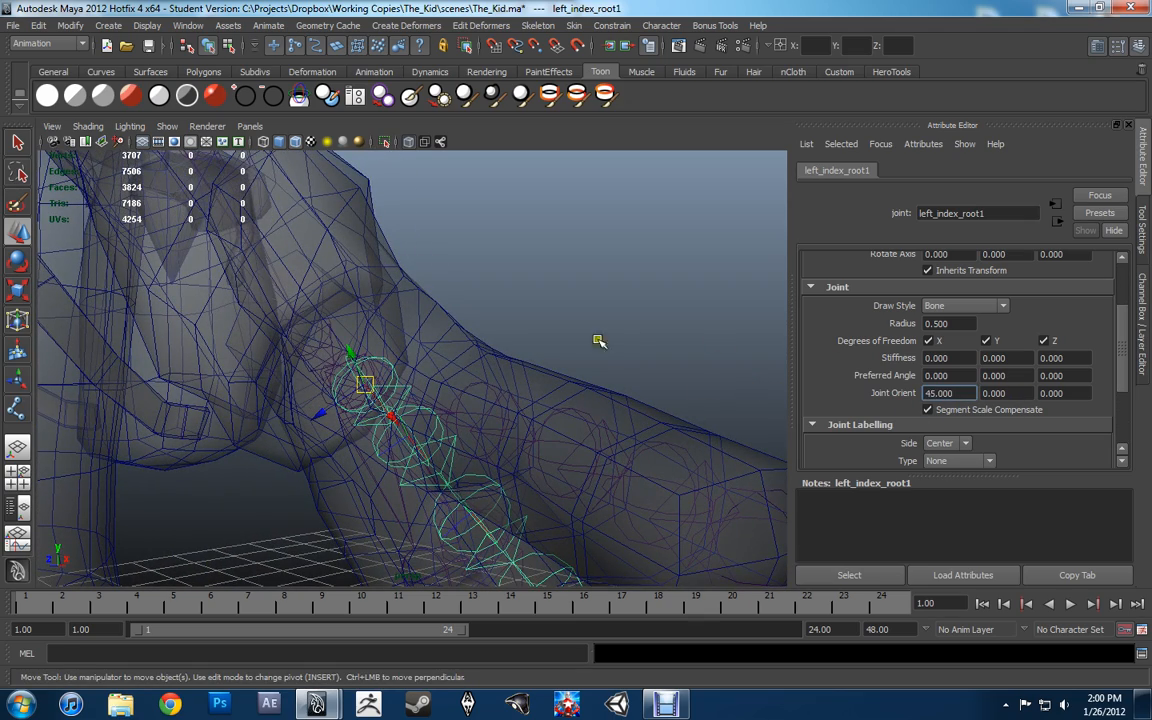
alt+drag(598, 341, 652, 290)
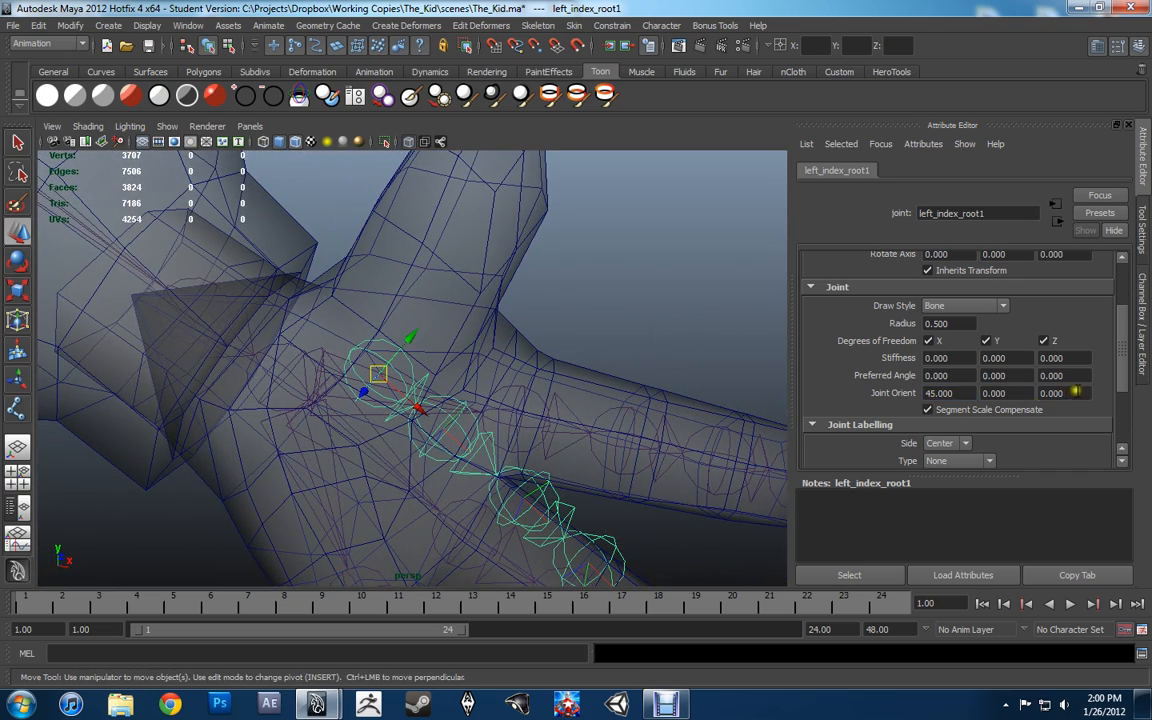
Try the chain root's Joint Orient Z at -90, and set it to 90 to turn the chain toward the thumb.
click(1070, 392)
text(-90)
key(Return)
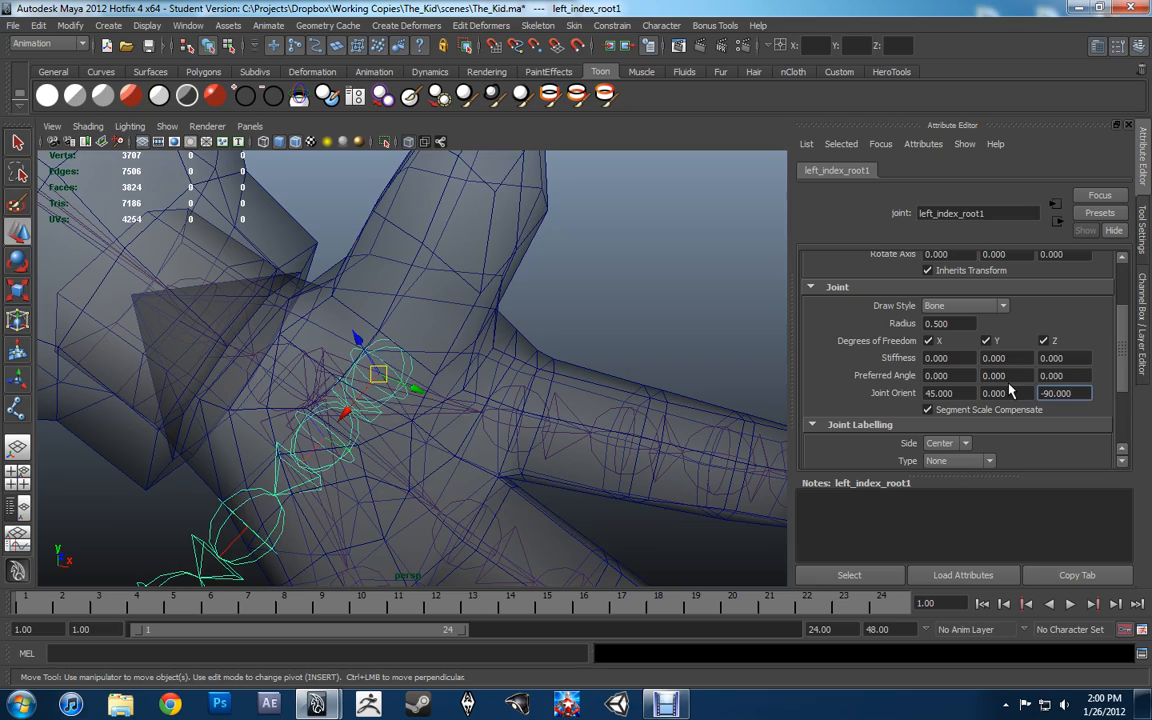
text(90)
key(Return)
Rotate the chain root freehand with the Rotate tool so the chain runs along the inside of the thumb.
alt+drag(451, 304, 334, 444)
key(e)
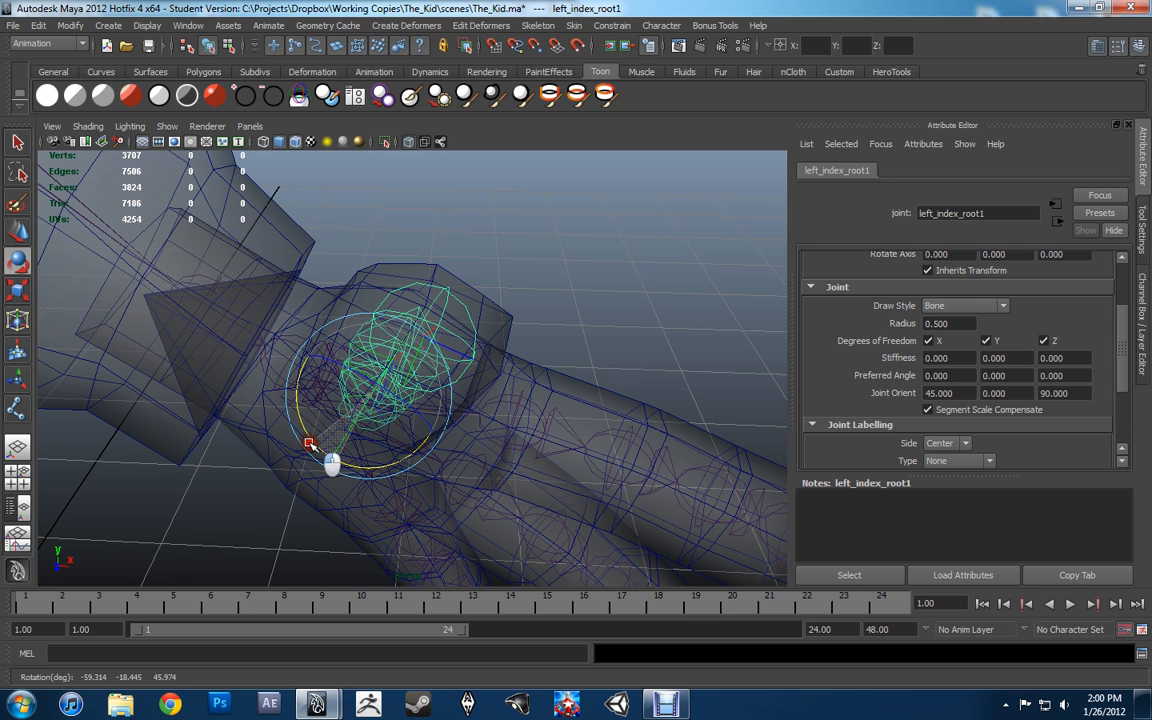
alt+drag(310, 443, 234, 333)
alt+middle_drag(314, 304, 315, 306)
alt+drag(314, 306, 382, 406)
Fine-tune the placement and rotation of the lower thumb joints to fit the chain inside the mesh.
key(w)
click(375, 404)
alt+drag(336, 452, 463, 489)
click(501, 458)
key(e)
key(w)
mouse_move(404, 411)
alt+mouse_down()
mouse_move(386, 406)
mouse_move(414, 415)
mouse_move(430, 405)
mouse_move(500, 440)
mouse_move(418, 426)
alt+mouse_up()
click(414, 415)
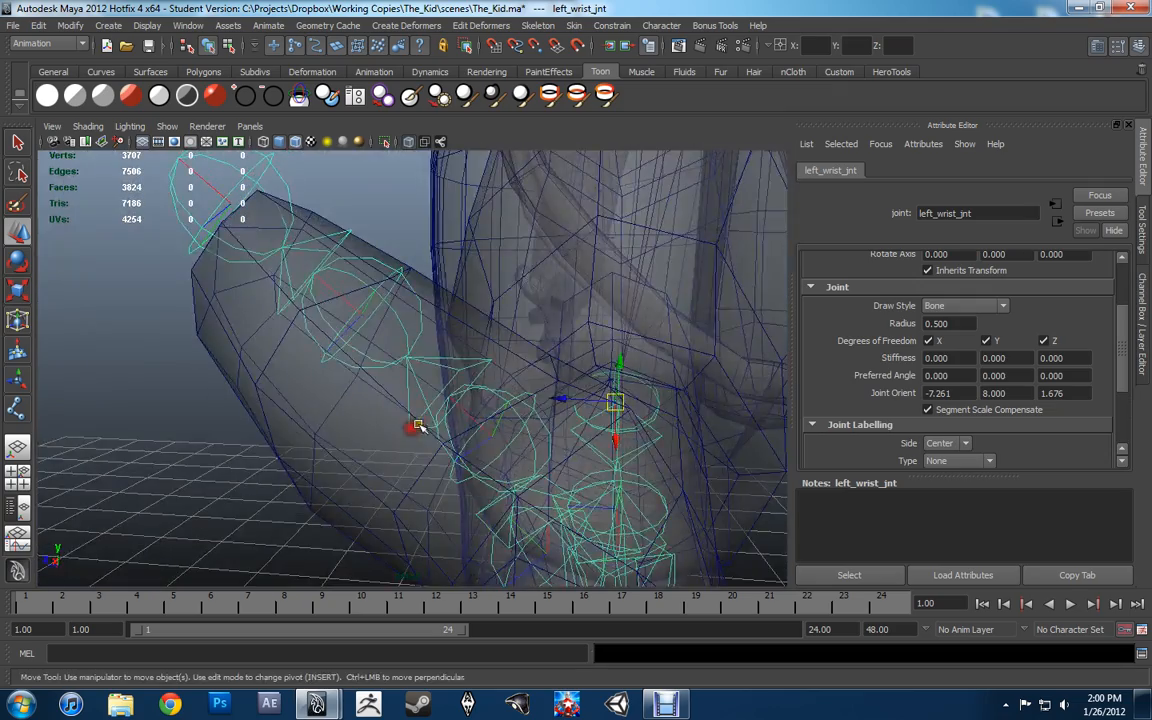
Select the thumb chain's root and freeze its transformations so the rotation is stored in the joint orientation.
click(465, 411)
scroll(470, 413, down, 5)
click(427, 381)
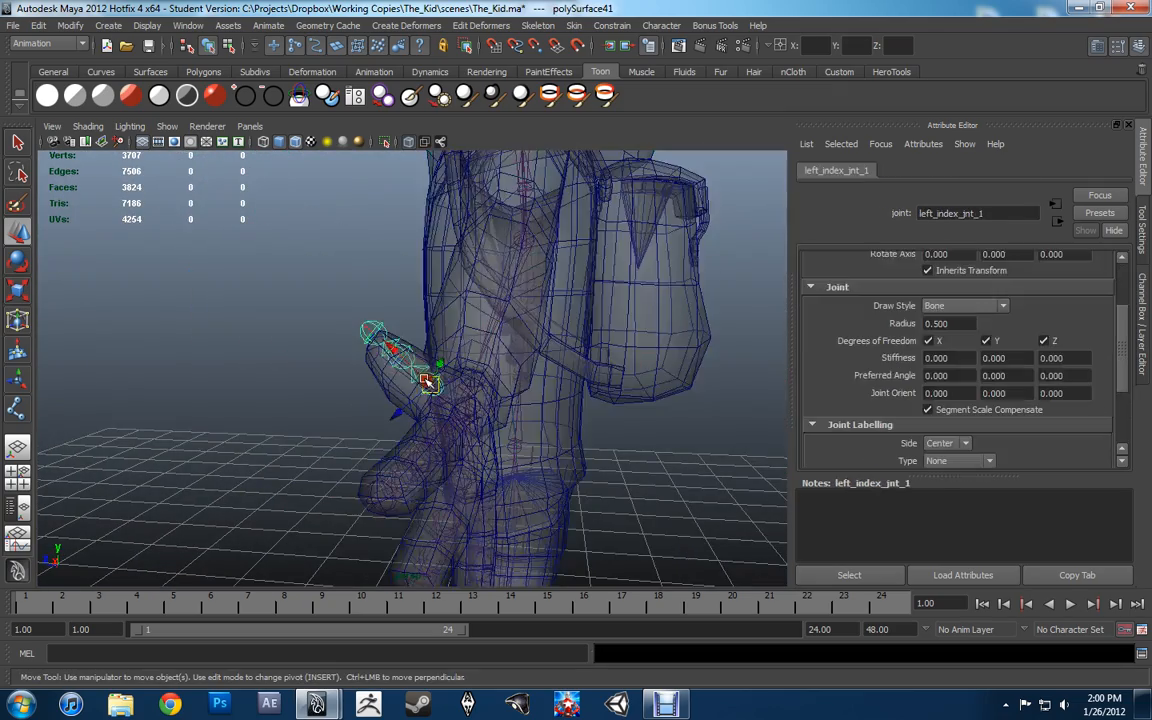
scroll(430, 383, up, 3)
alt+drag(434, 384, 465, 460)
scroll(489, 440, up, 3)
key(Up)
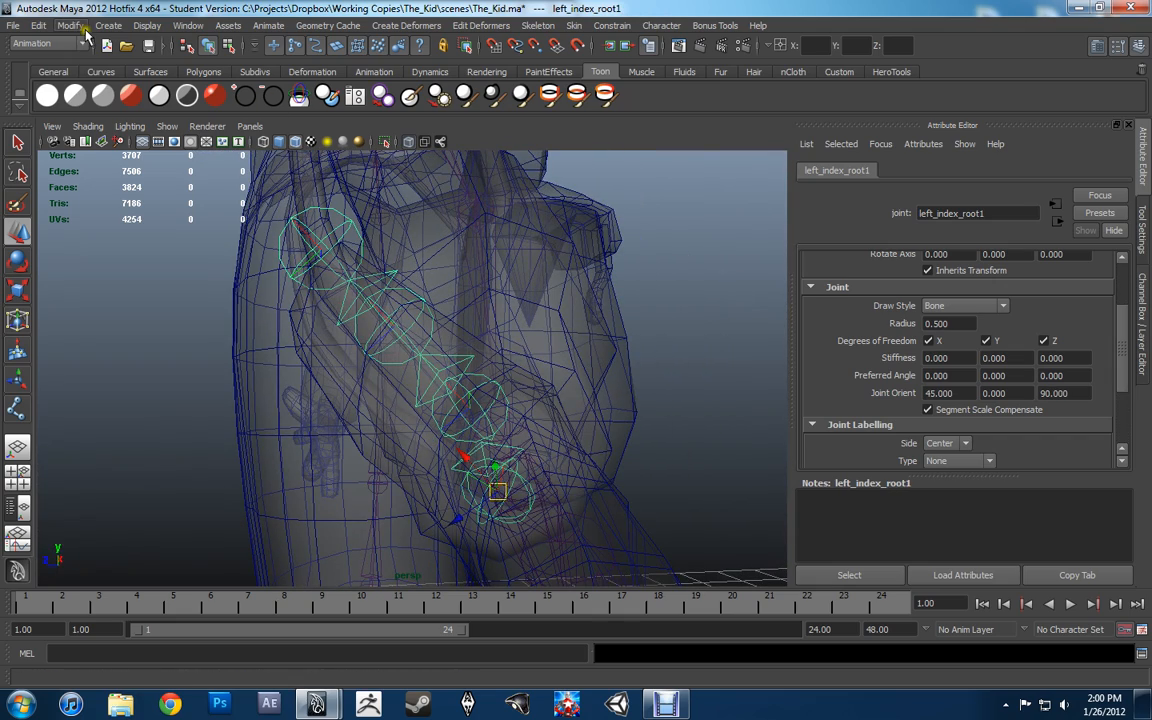
click(70, 26)
click(104, 80)
alt+drag(265, 228, 262, 362)
scroll(956, 279, up, 3)
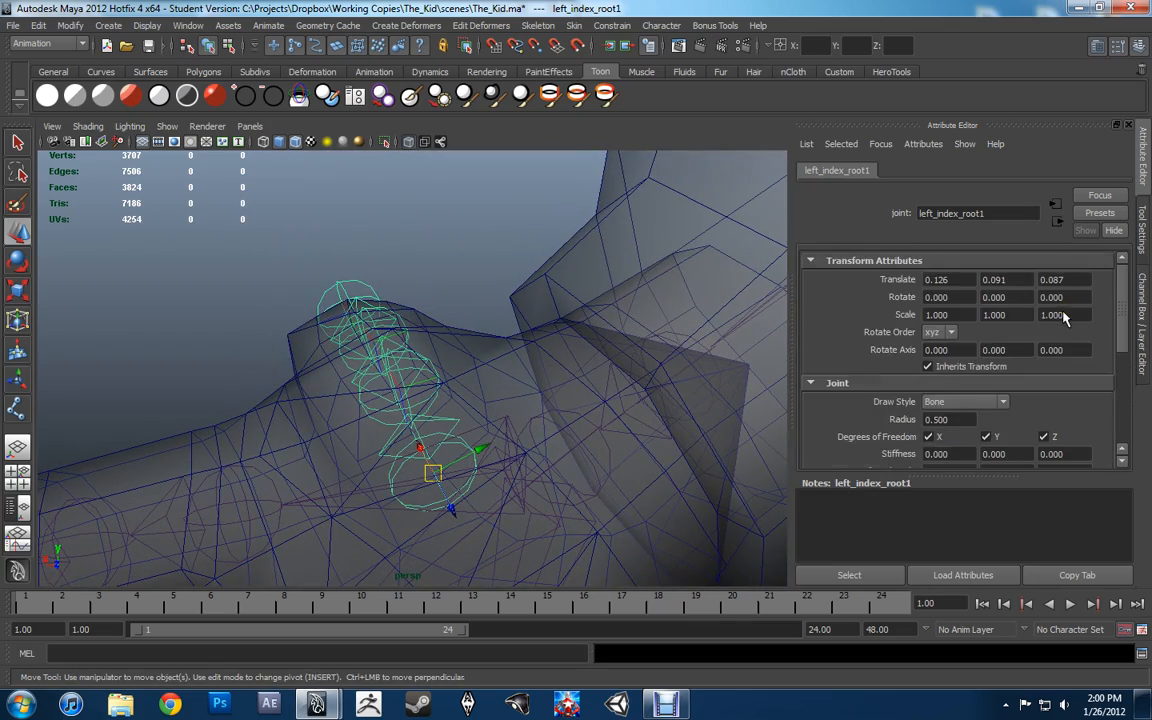
scroll(1065, 317, down, 3)
alt+drag(410, 384, 440, 408)
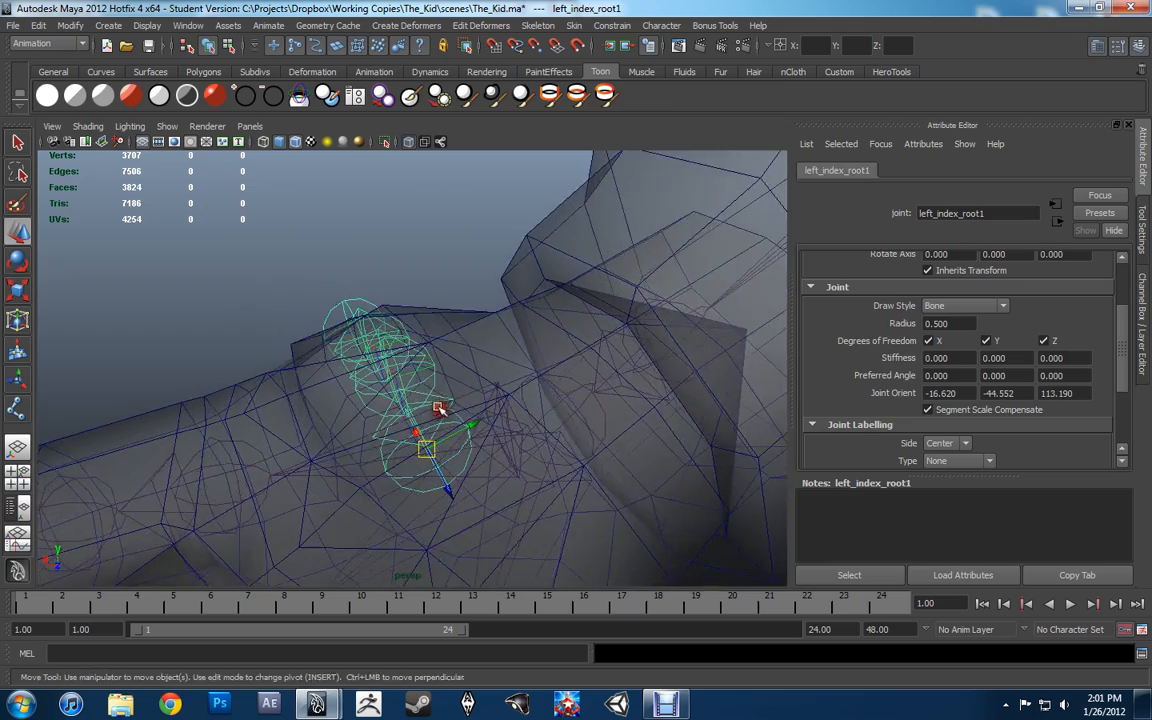
Set Joint Orient X, Y and Z of the thumb chain's end joint to 0.
click(408, 372)
click(400, 364)
alt+drag(400, 364, 504, 356)
click(340, 282)
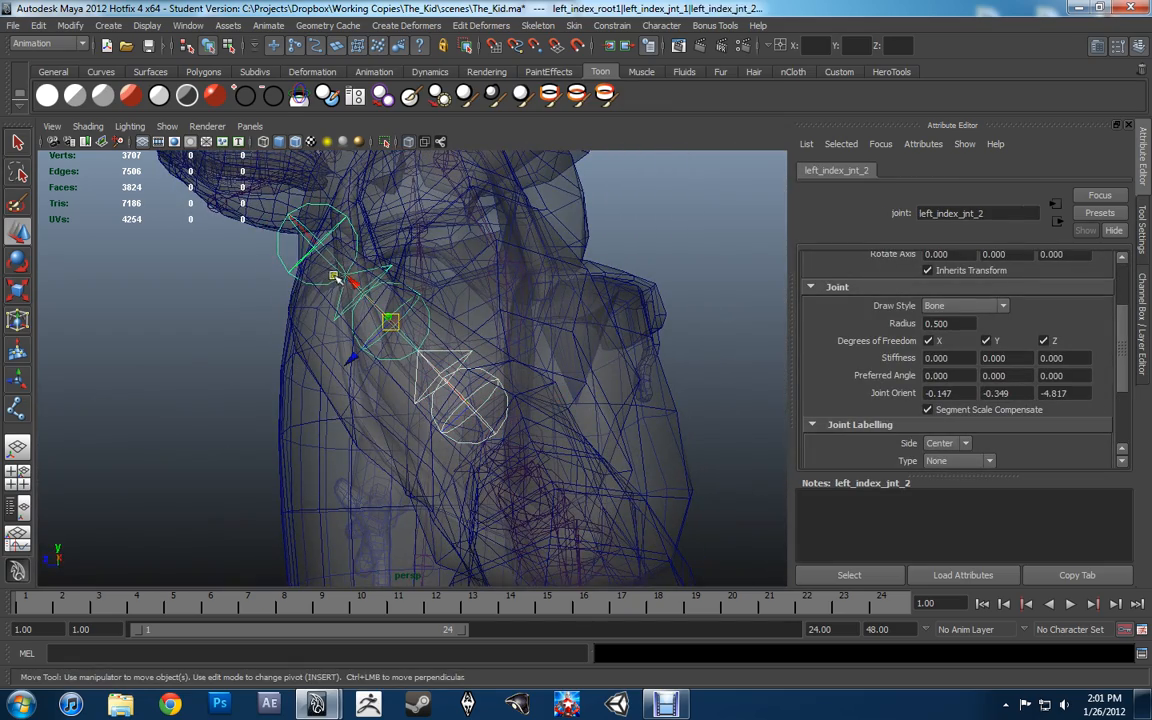
click(313, 246)
drag(968, 393, 873, 395)
text(0)
key(Tab)
key(Tab)
text(0)
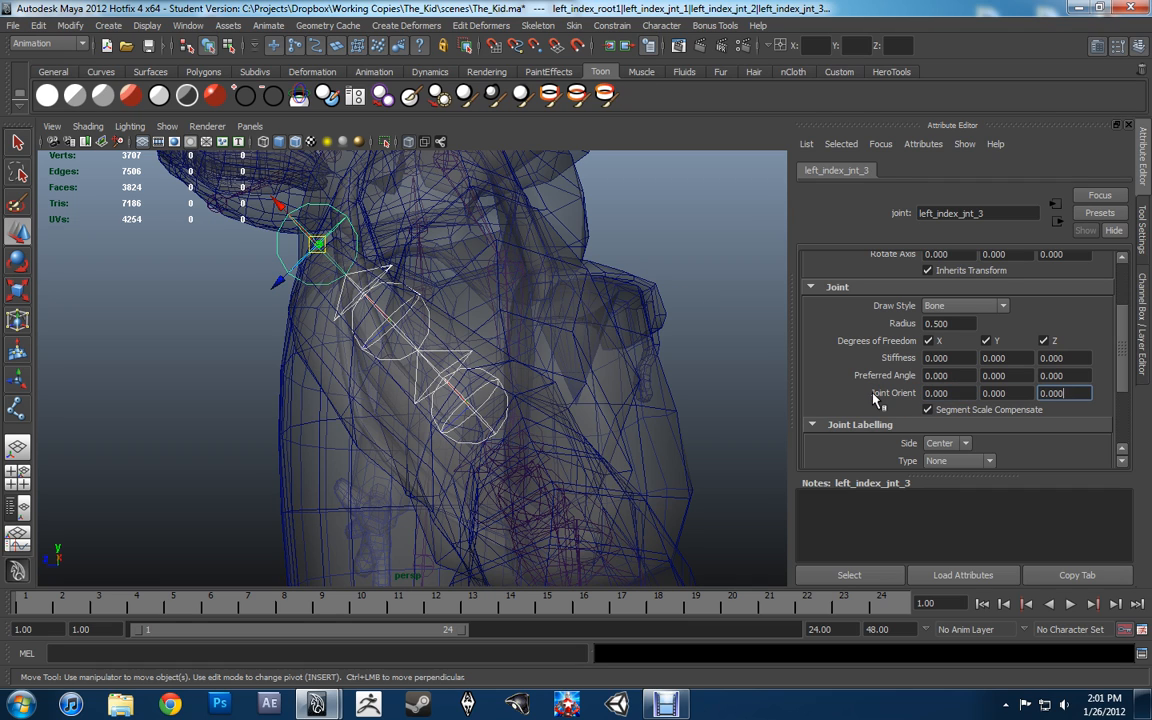
Set Joint Orient X, Y and Z of the thumb chain's second joint above the root to 0.
click(387, 328)
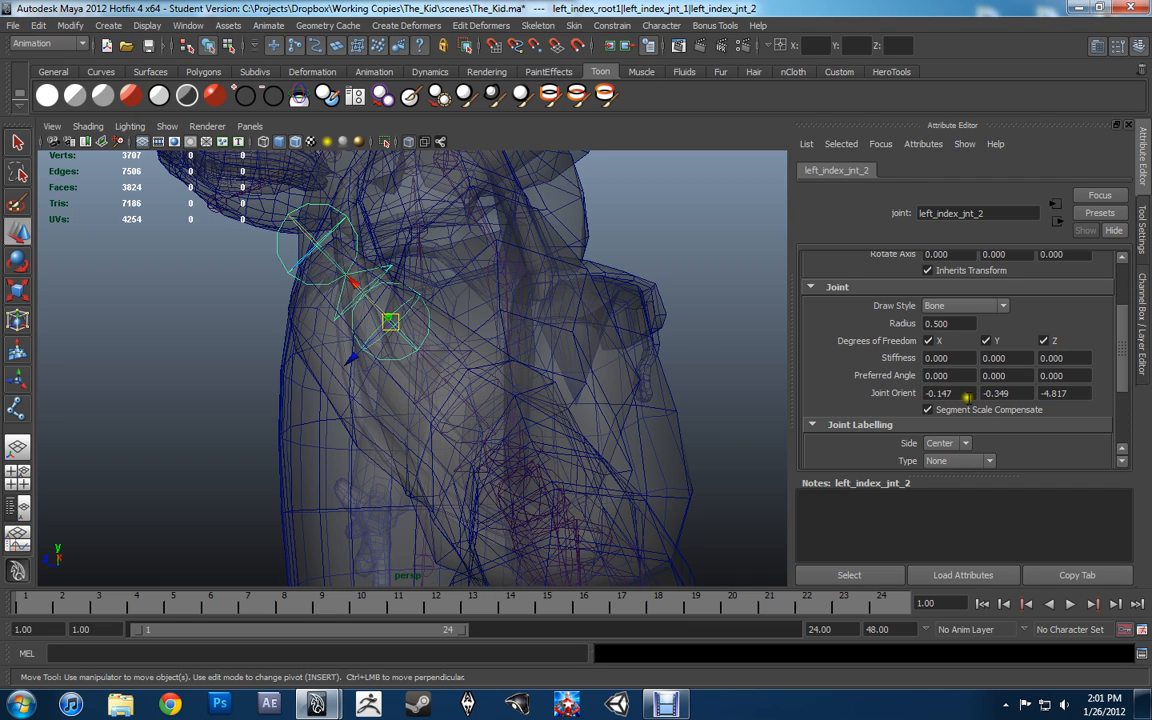
drag(968, 393, 857, 396)
key(Tab)
text(0)
key(Tab)
text(0)
key(Return)
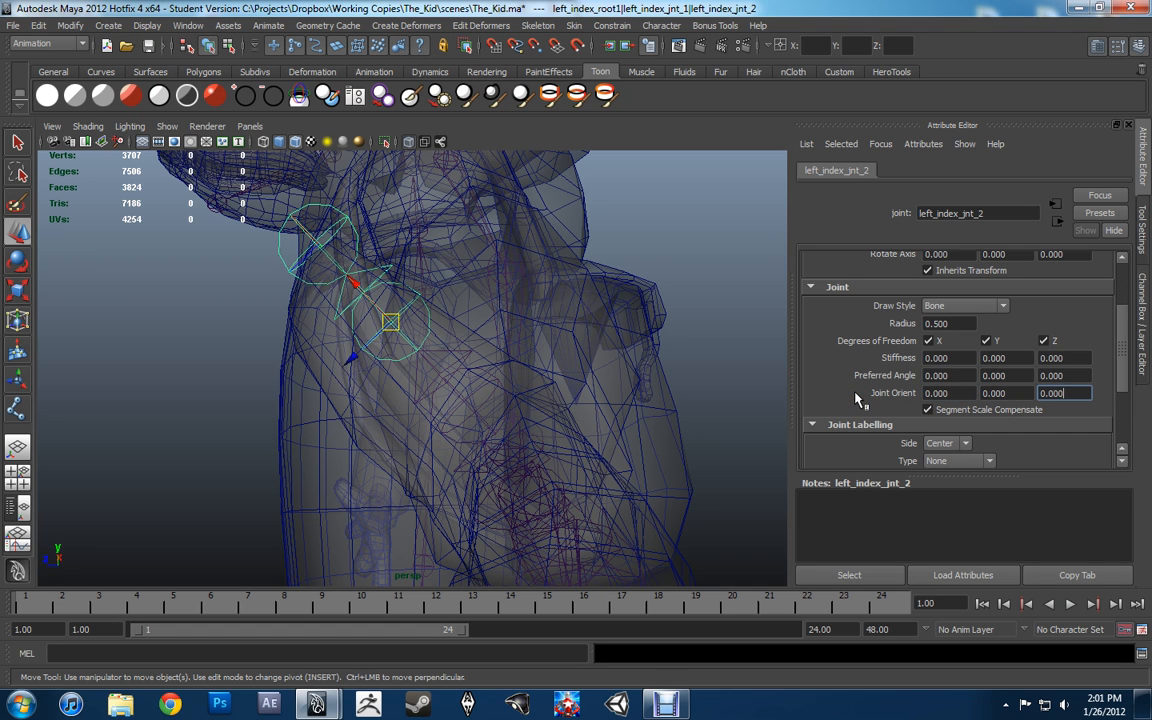
Set Joint Orient X, Y and Z of the first thumb joint above the root to 0.
alt+drag(424, 376, 441, 378)
click(468, 402)
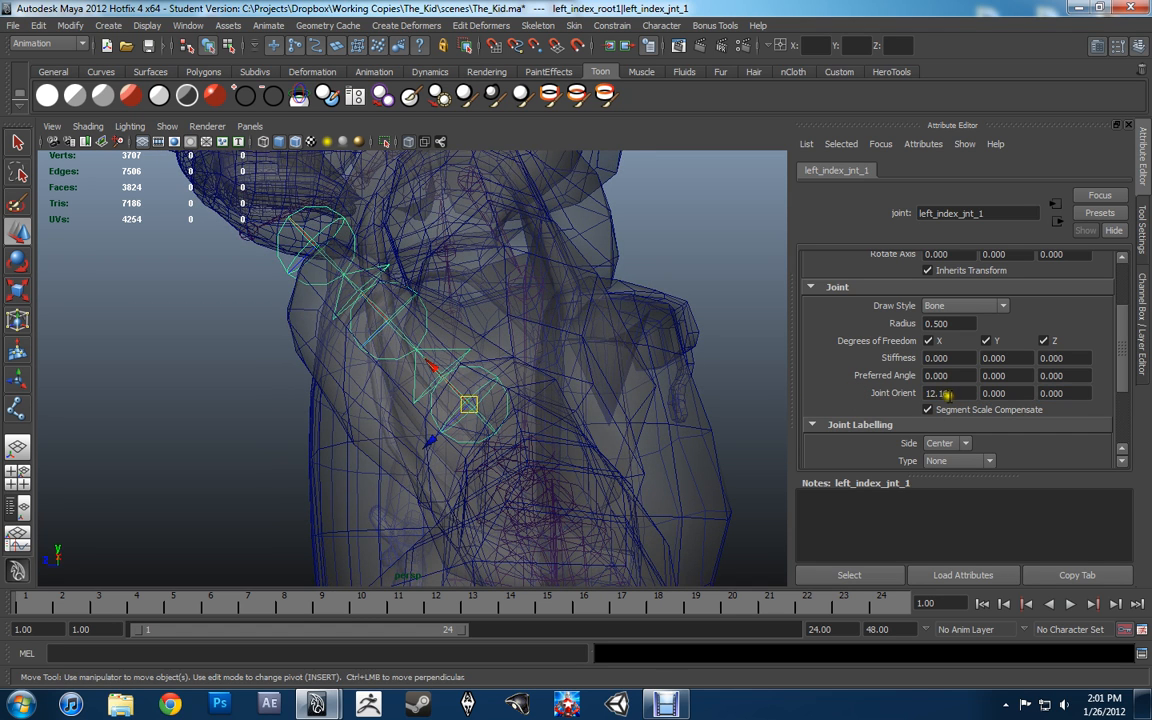
drag(962, 393, 856, 392)
key(Tab)
text(0)
key(Tab)
text(0)
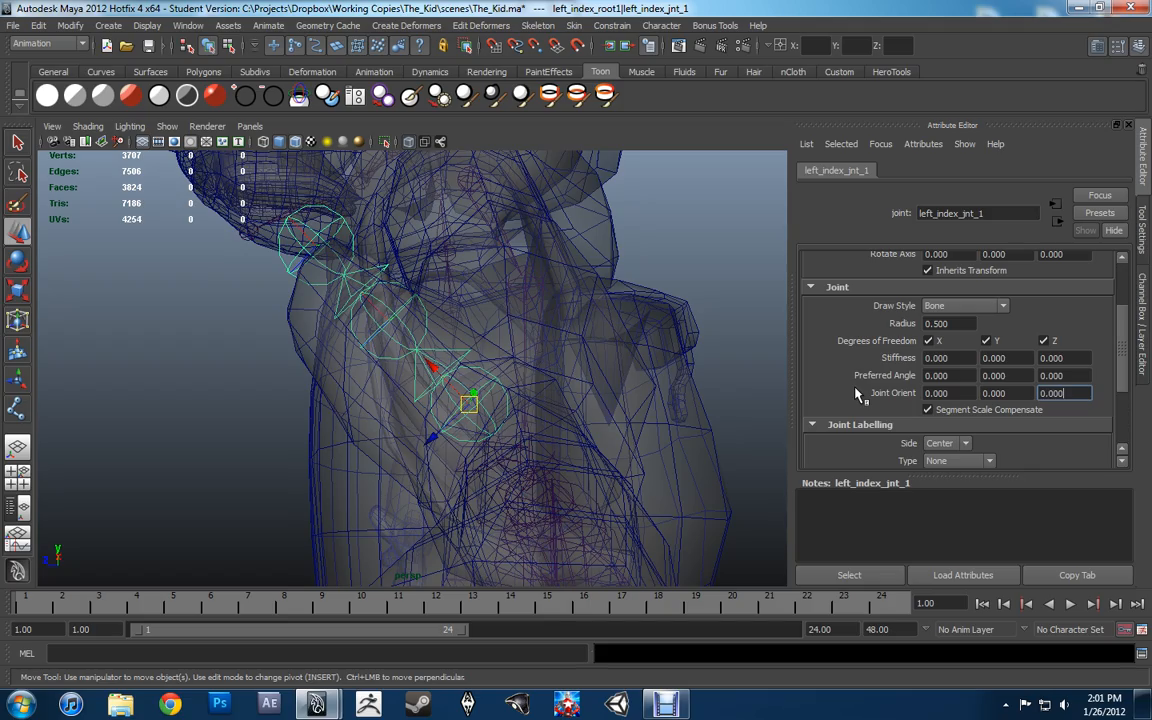
key(Return)
Try rotating the first thumb joint above the root about its Y axis, and undo the rotation.
alt+drag(635, 391, 571, 373)
key(e)
drag(514, 334, 925, 340)
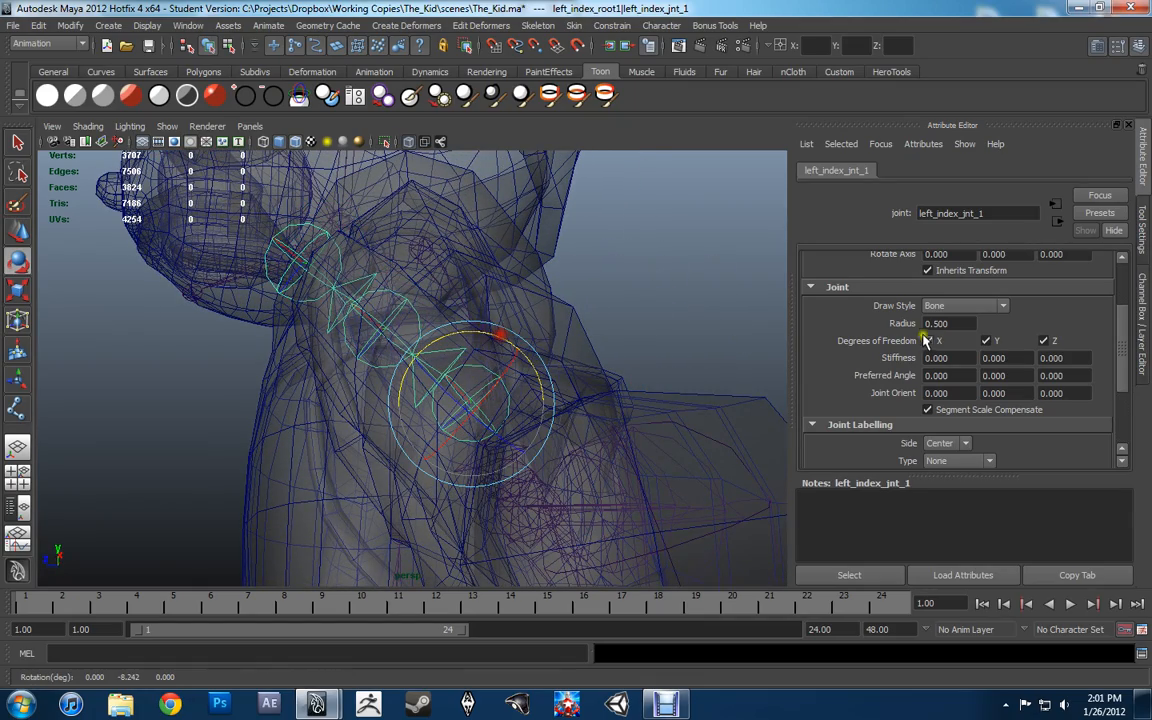
scroll(930, 340, up, 2)
scroll(940, 346, up, 2)
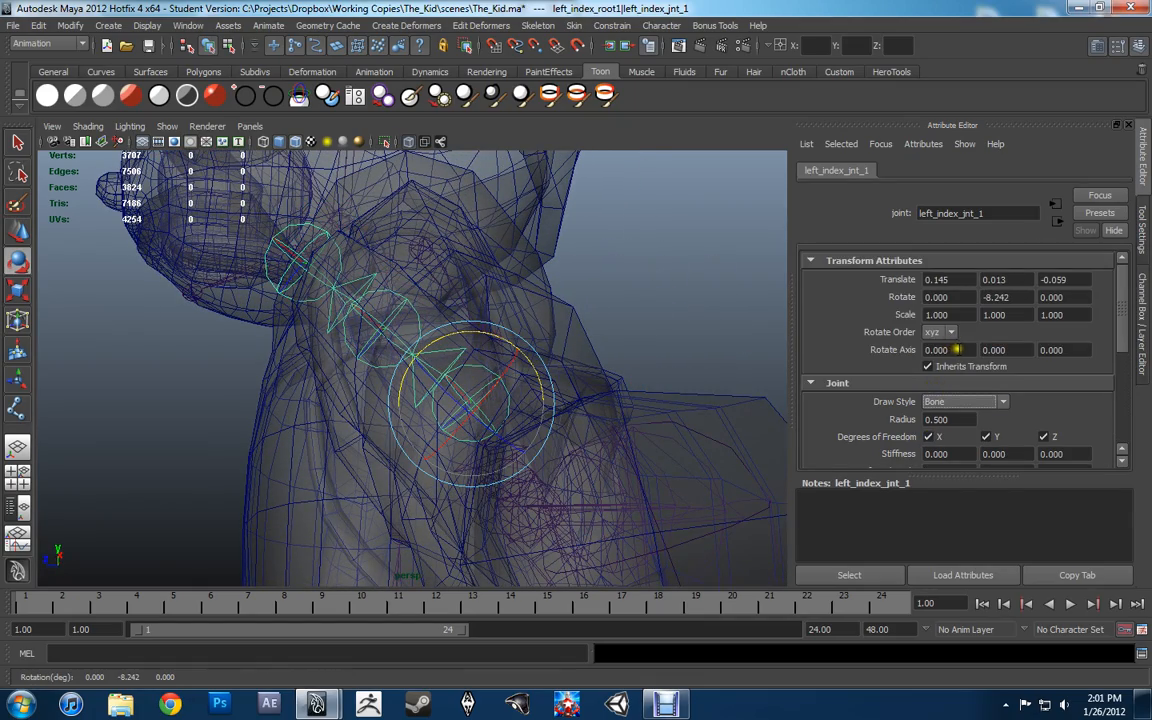
scroll(1018, 383, down, 2)
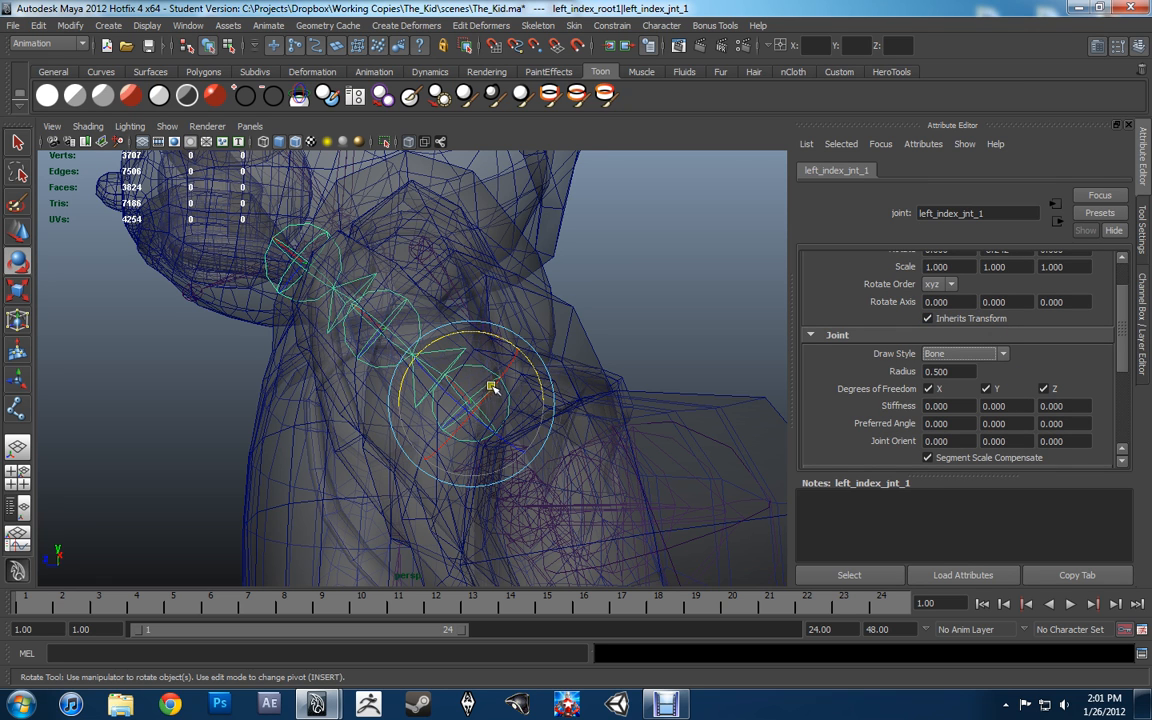
key(ctrl+z)
Set Joint Orient Y of the first thumb joint above the root to -5.
scroll(962, 361, down, 4)
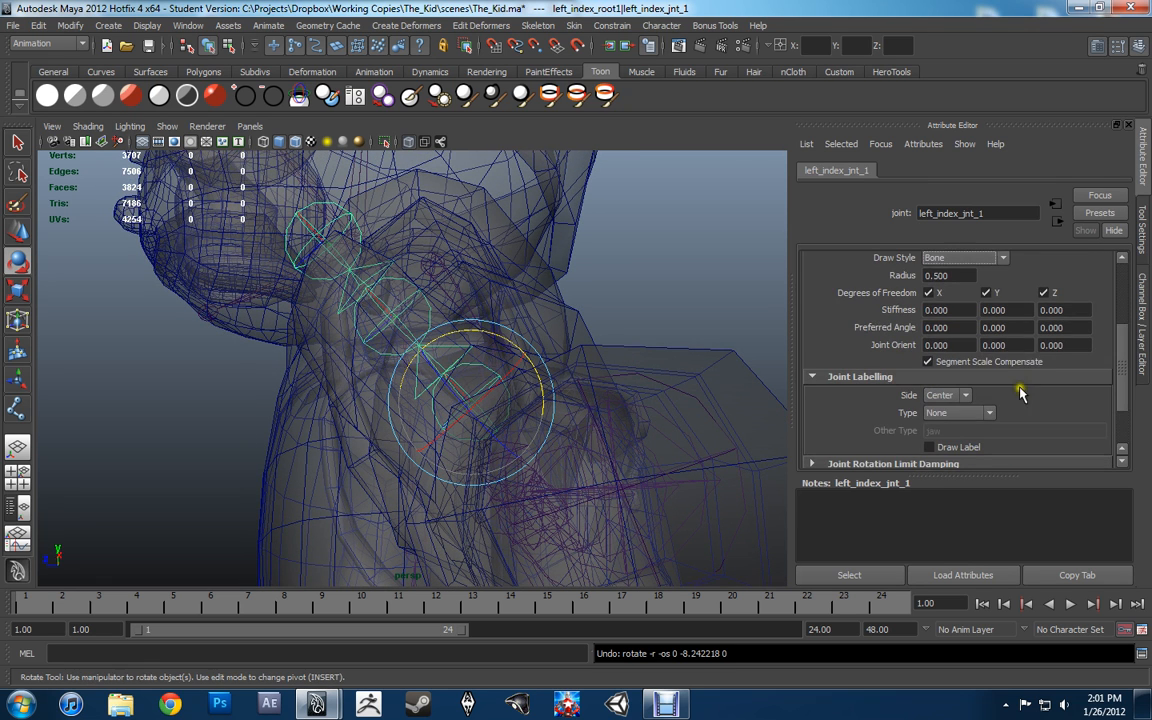
drag(1025, 344, 928, 346)
text(-5)
key(Return)
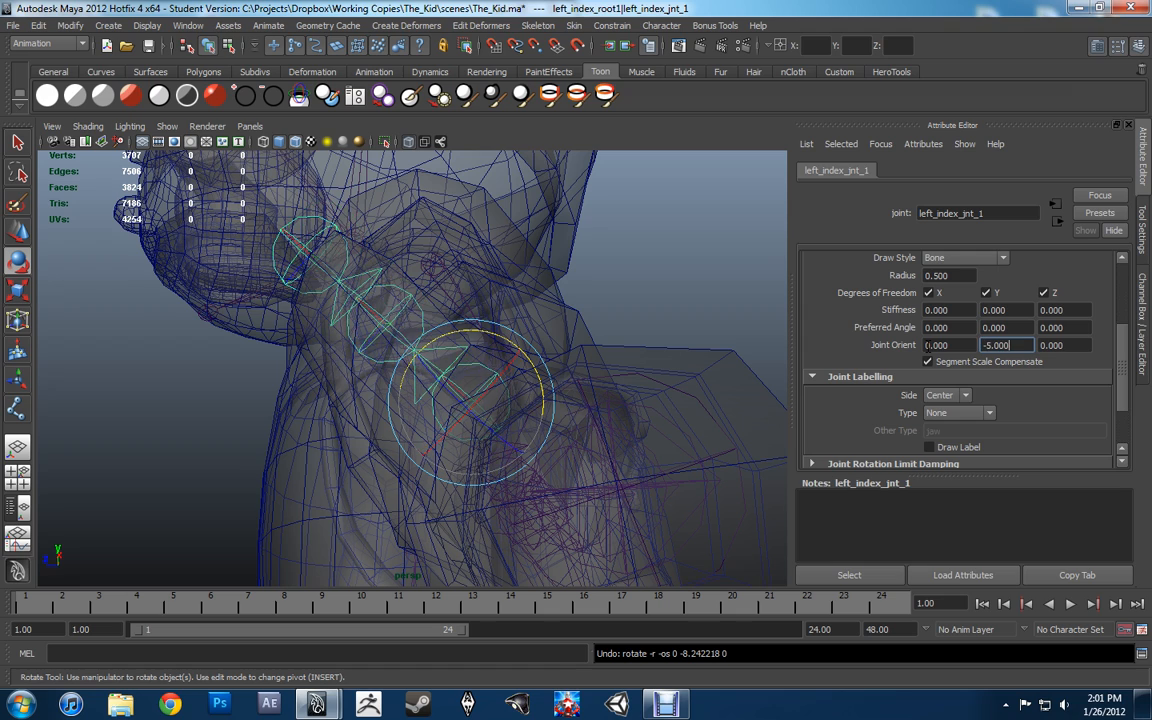
Set Joint Orient Y of the next joint up the thumb chain to -5.
click(418, 316)
drag(1025, 345, 915, 340)
text(-5)
key(Return)
Rename the thumb chain's root joint to left_thumb_root.
alt+drag(347, 278, 579, 347)
key(w)
click(405, 445)
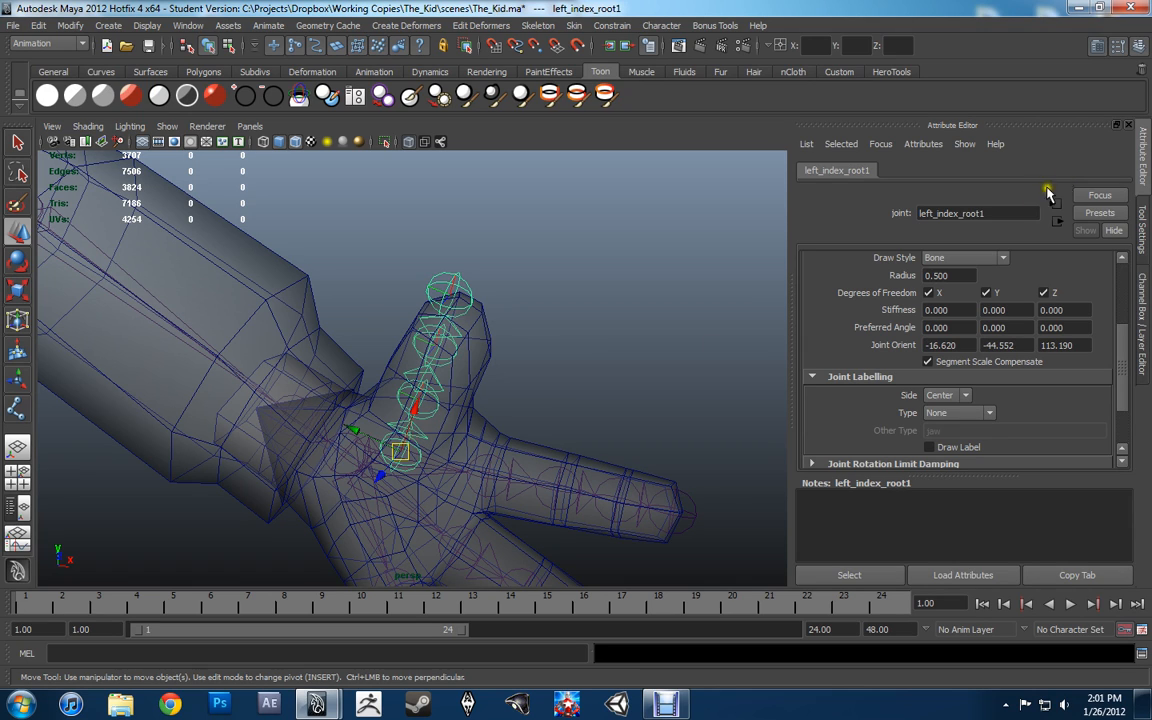
double_click(1000, 214)
text(lef)
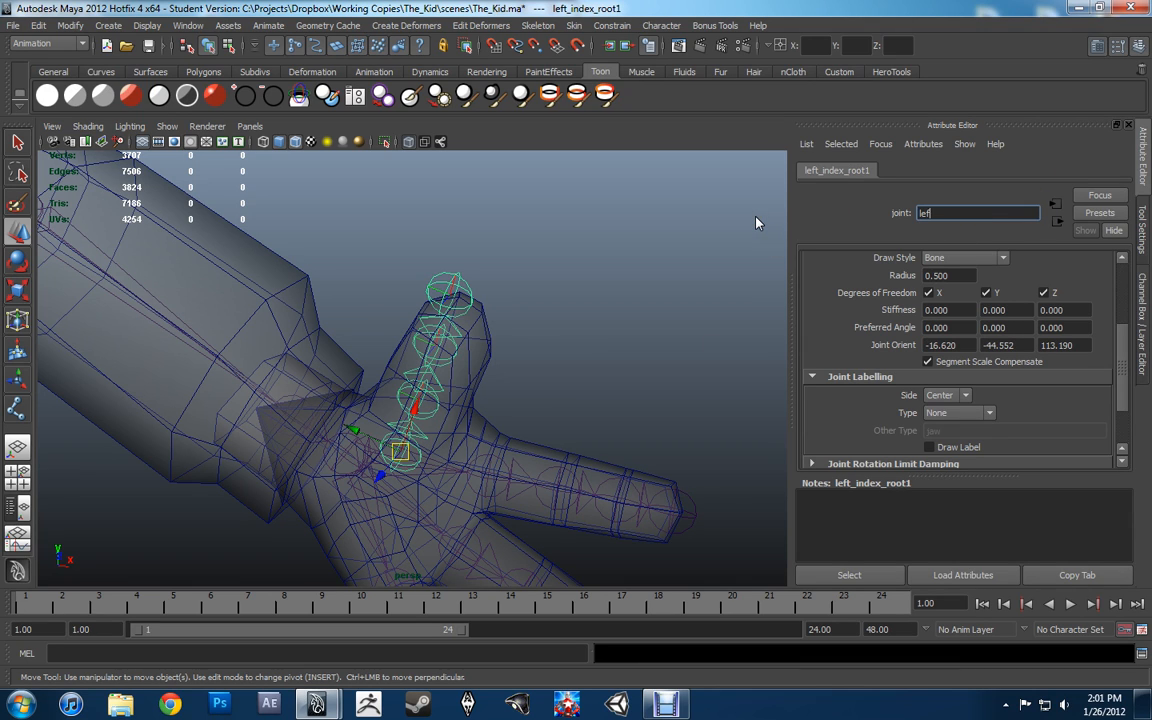
text(t_thumb_root)
key(Return)
Rename the first thumb joint above the root to left_thumb_jnt_1.
click(432, 393)
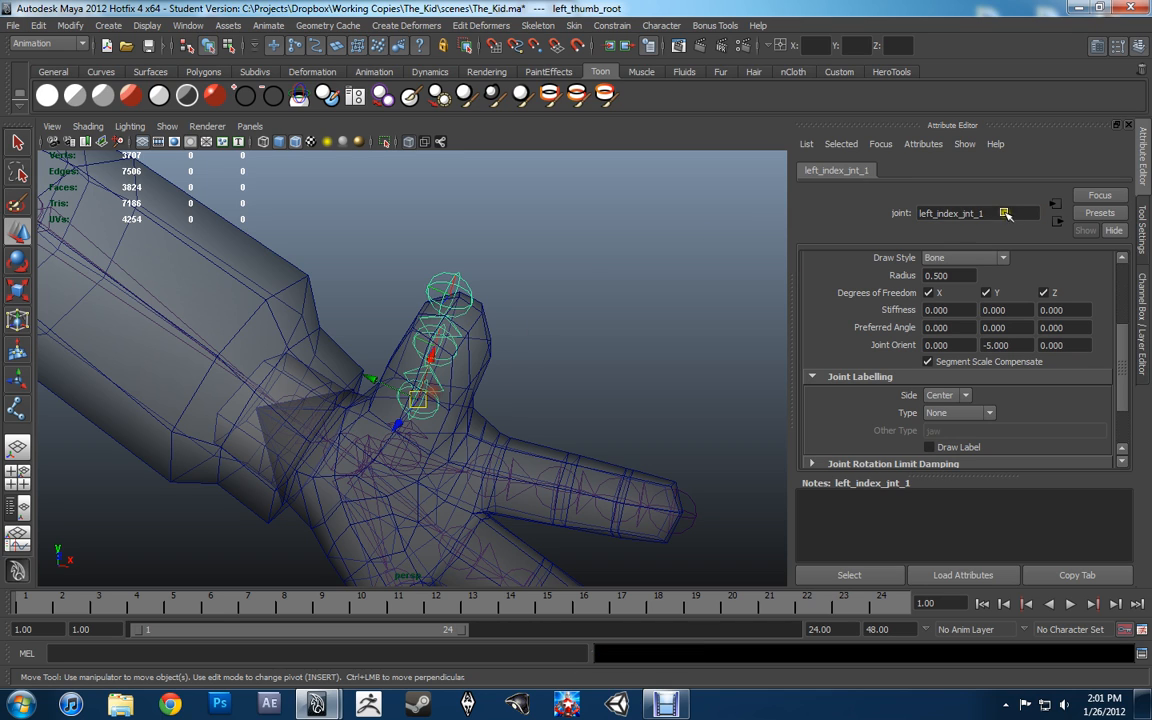
double_click(975, 213)
key(BackSpace)
text(left)
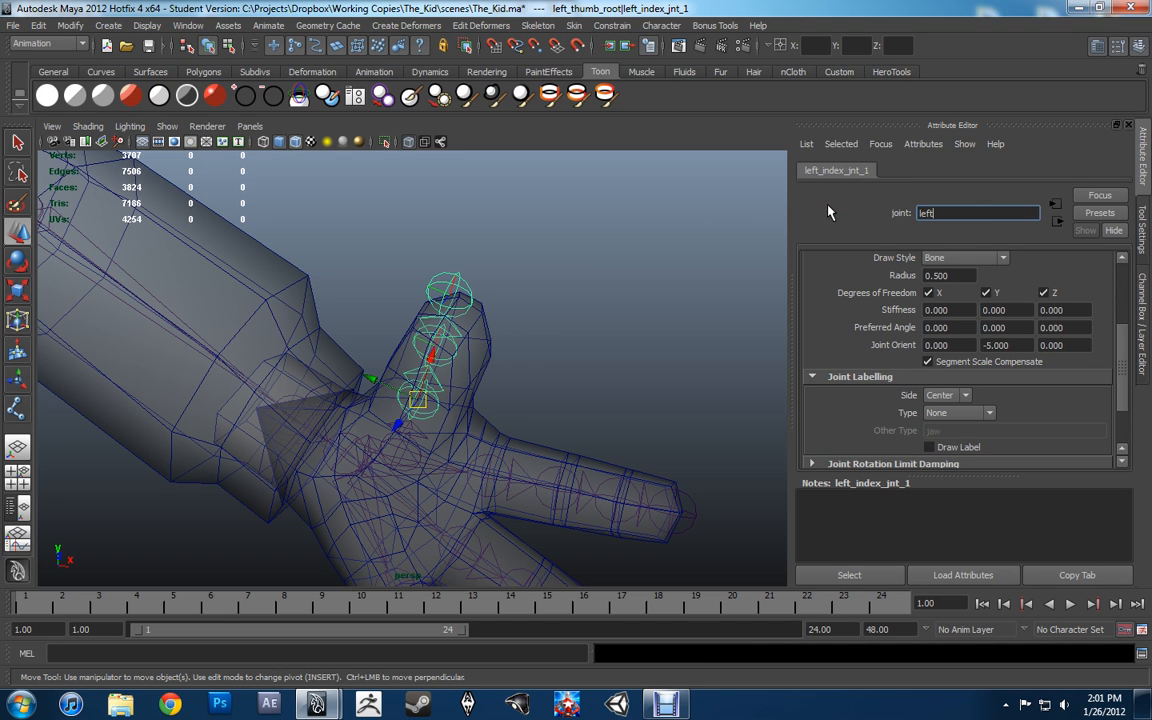
text(_thumb_jnt_1)
key(Return)
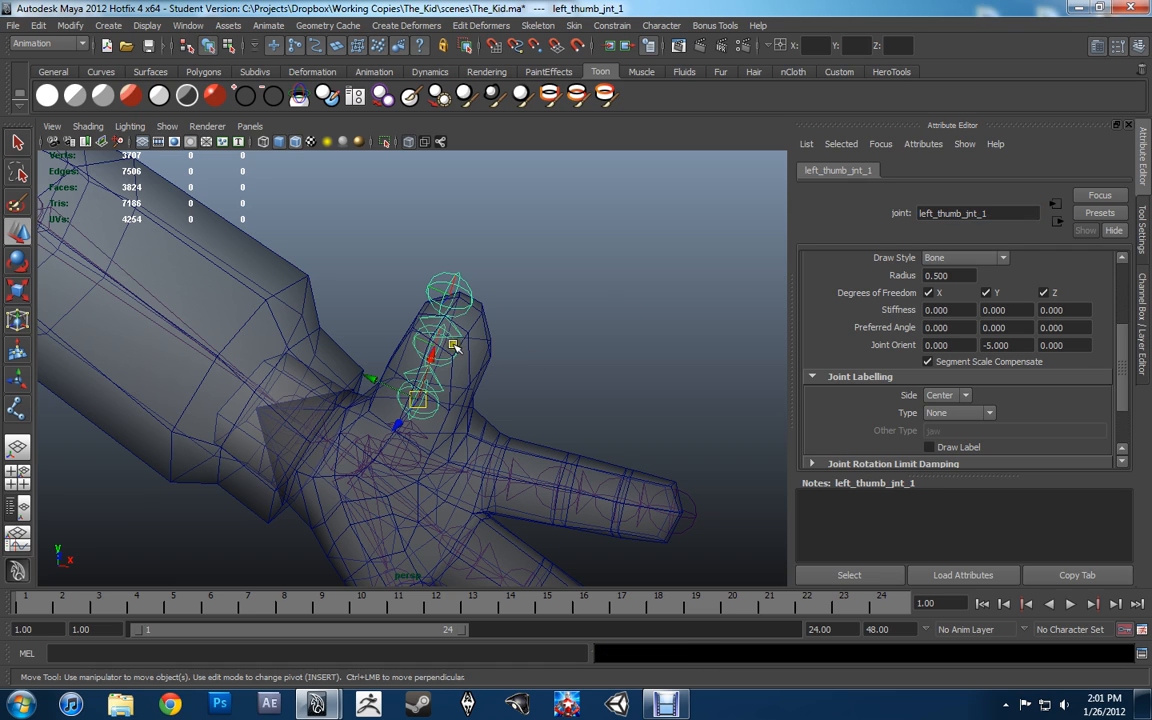
Rename the second thumb joint above the root to left_thumb_jnt_2.
click(453, 344)
drag(990, 214, 852, 210)
text(lef)
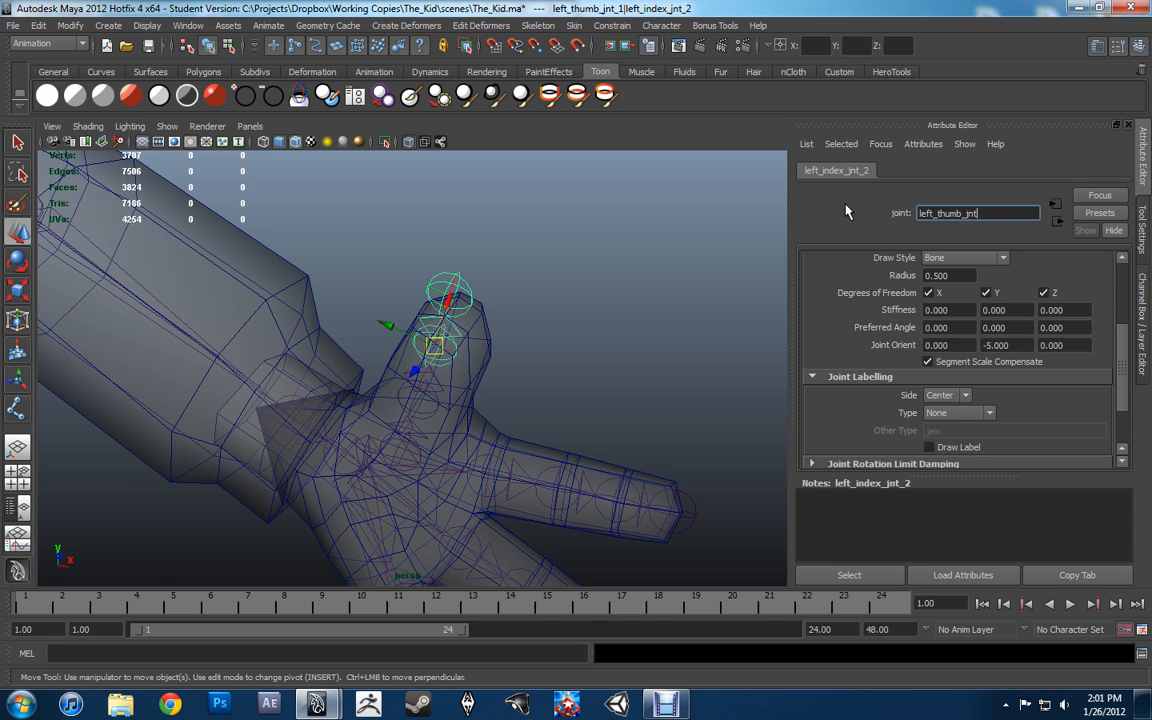
key(Return)
Rename the joint at the tip of the thumb to left_thumb_jnt_3.
click(452, 290)
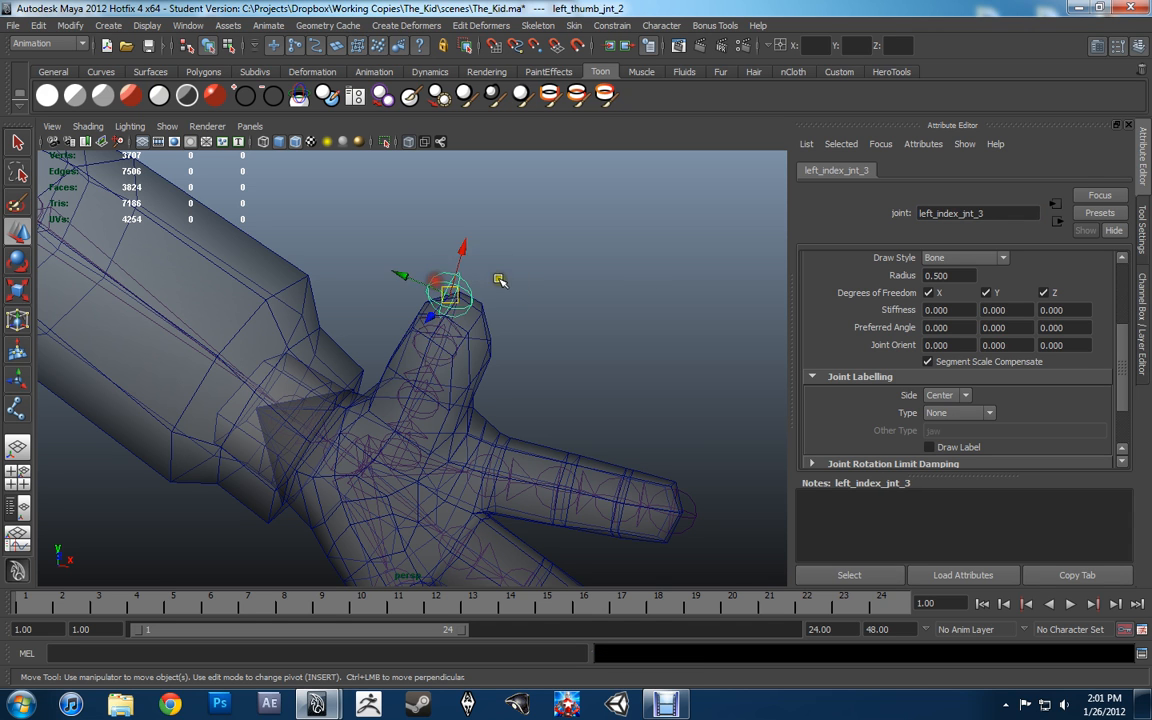
alt+drag(496, 278, 514, 310)
drag(988, 213, 836, 212)
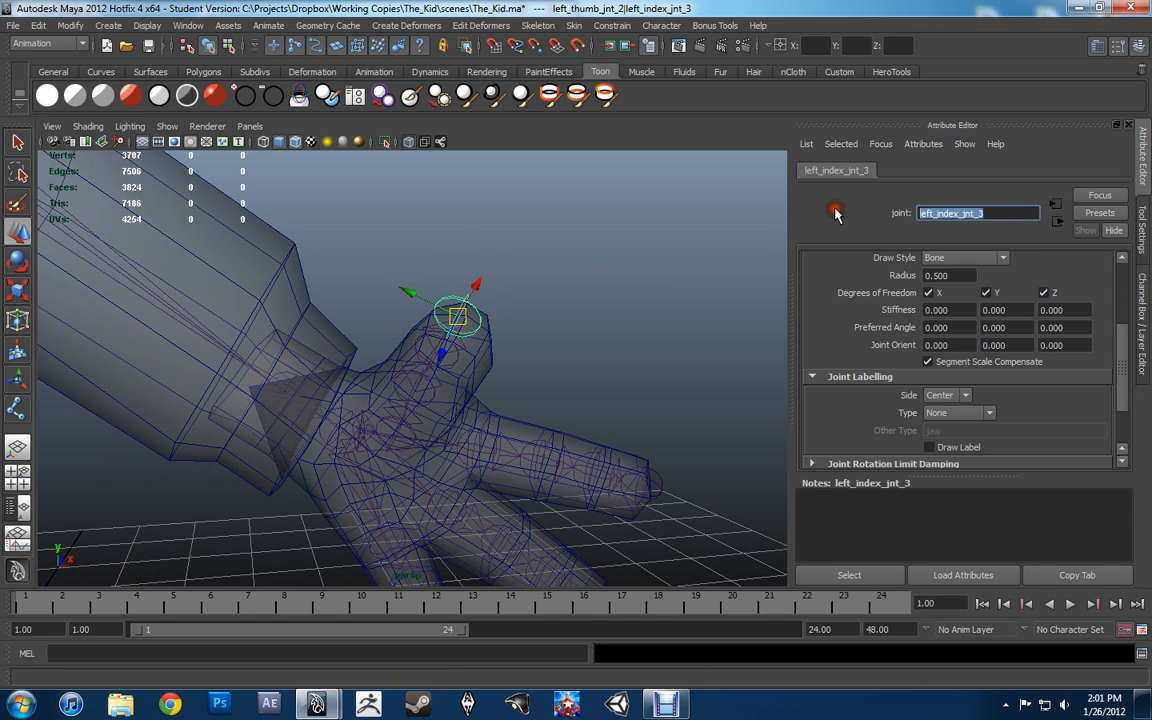
text(left_thu)
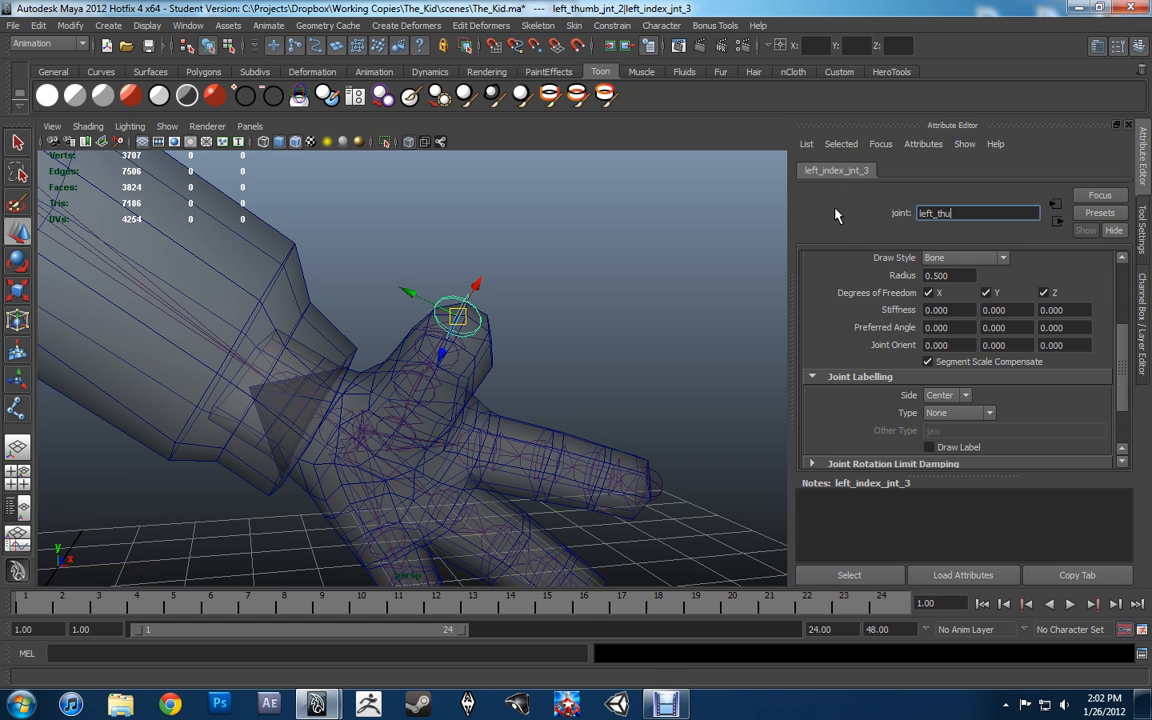
text(mb_jnt_3)
key(Return)
Rotate left_thumb_root slightly to adjust the thumb chain, freeze its transformations, and clear the selection.
alt+drag(643, 298, 627, 280)
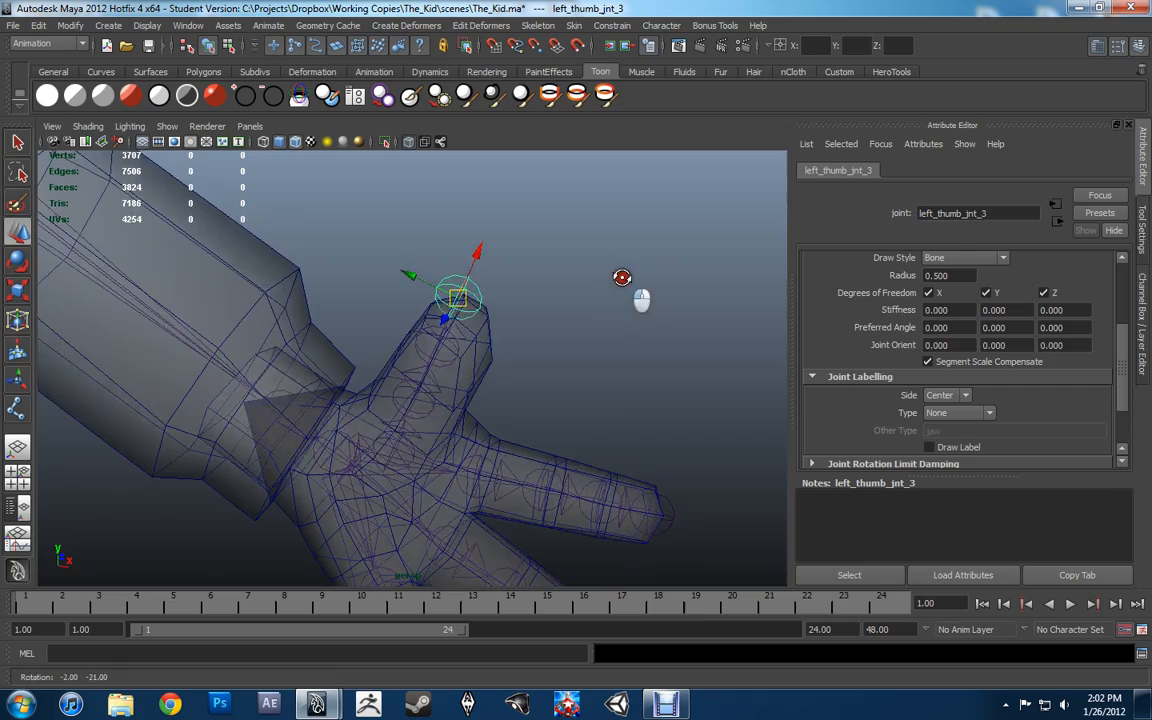
click(394, 436)
key(e)
drag(443, 403, 528, 357)
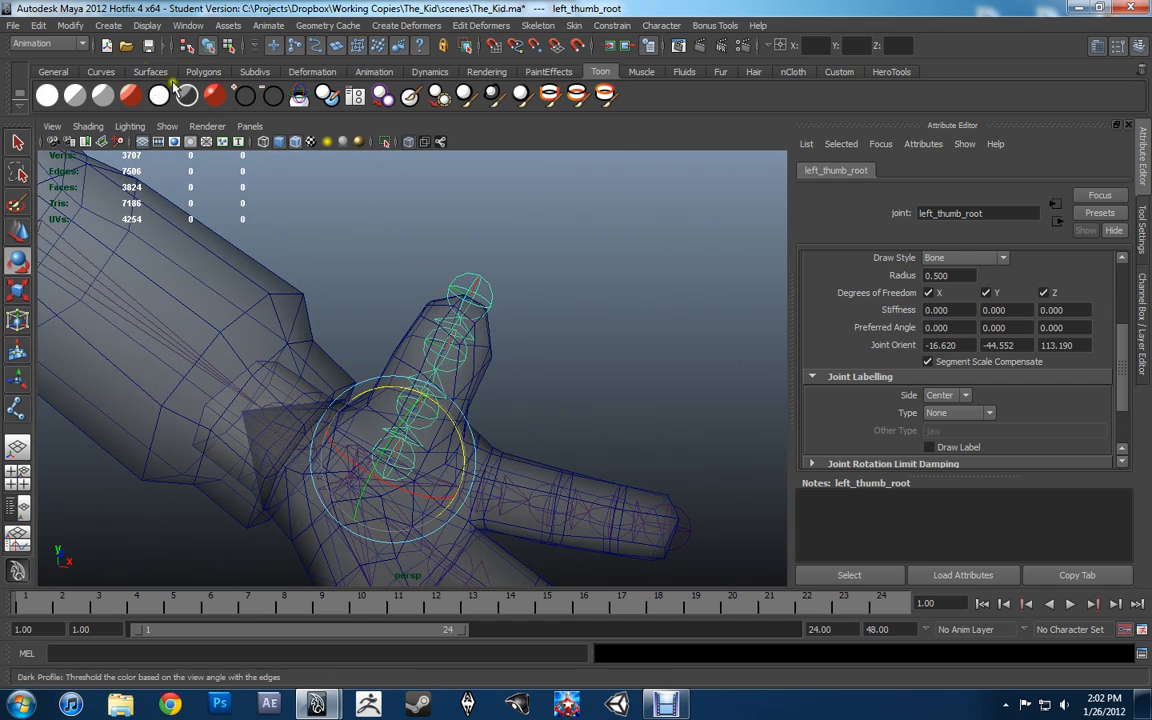
click(70, 26)
click(116, 82)
alt+drag(526, 397, 548, 267)
scroll(1084, 347, up, 3)
click(551, 265)
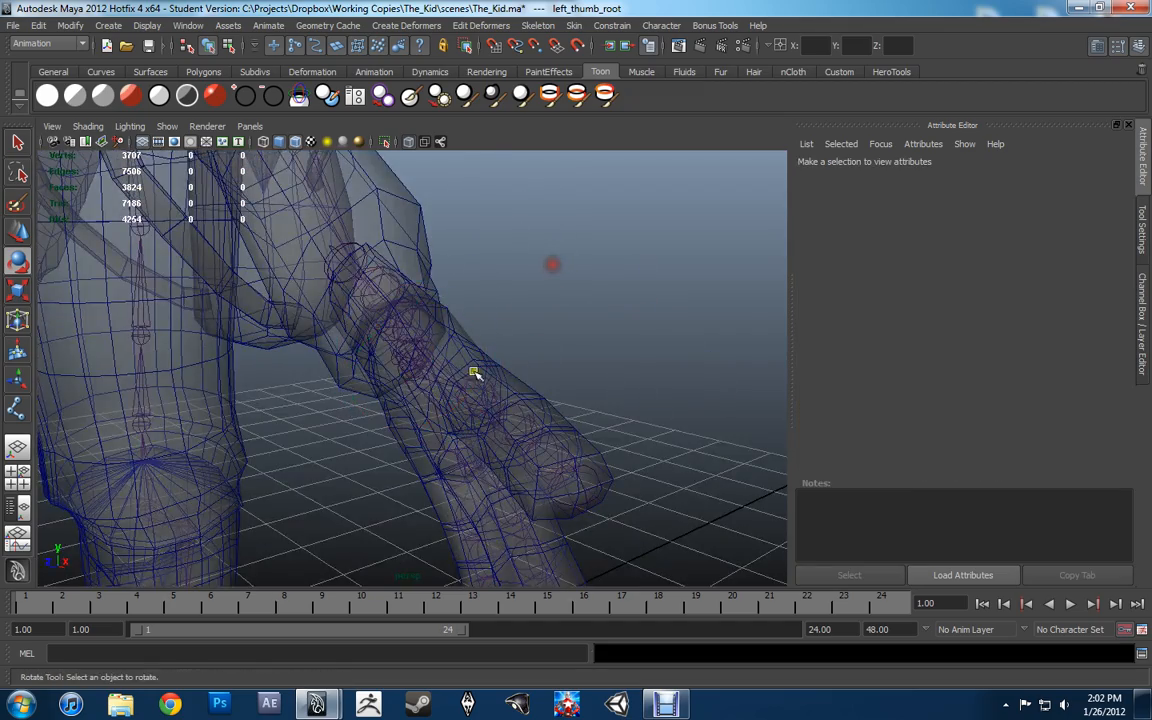
In the front view, place a new single joint on the upper chest beside the spine, at about X 0.279, Y 5.212.
alt+drag(475, 373, 571, 342)
click(522, 330)
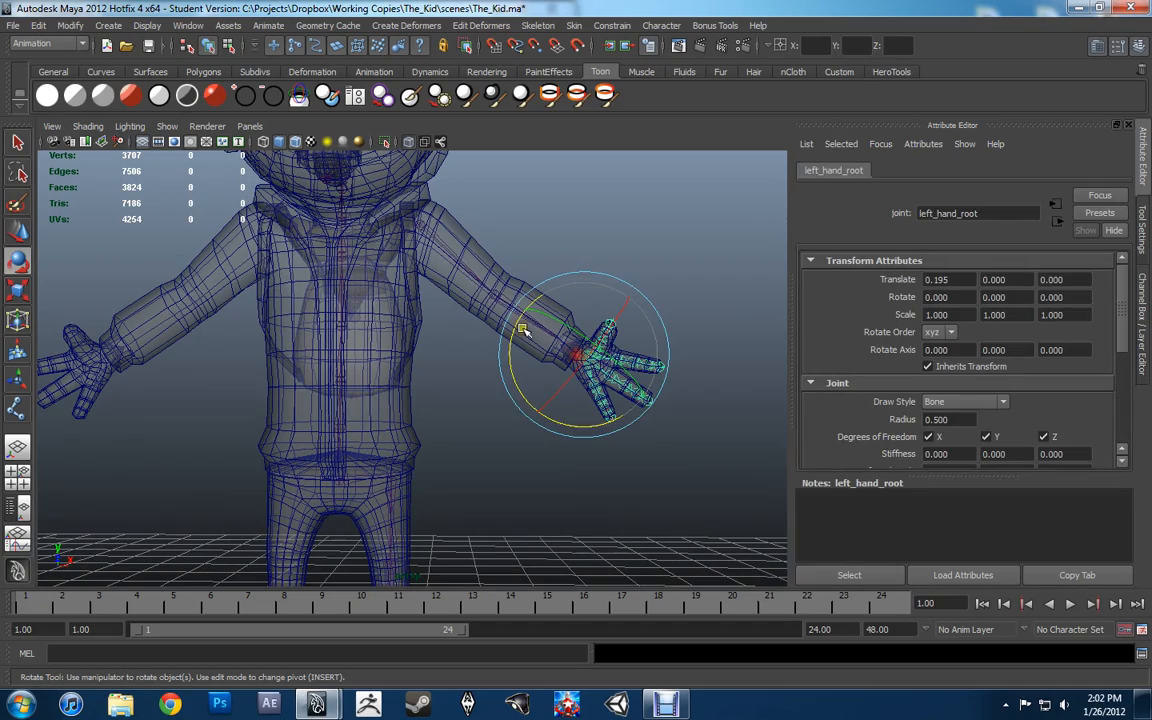
click(454, 255)
alt+middle_drag(452, 294, 463, 357)
scroll(463, 356, up, 5)
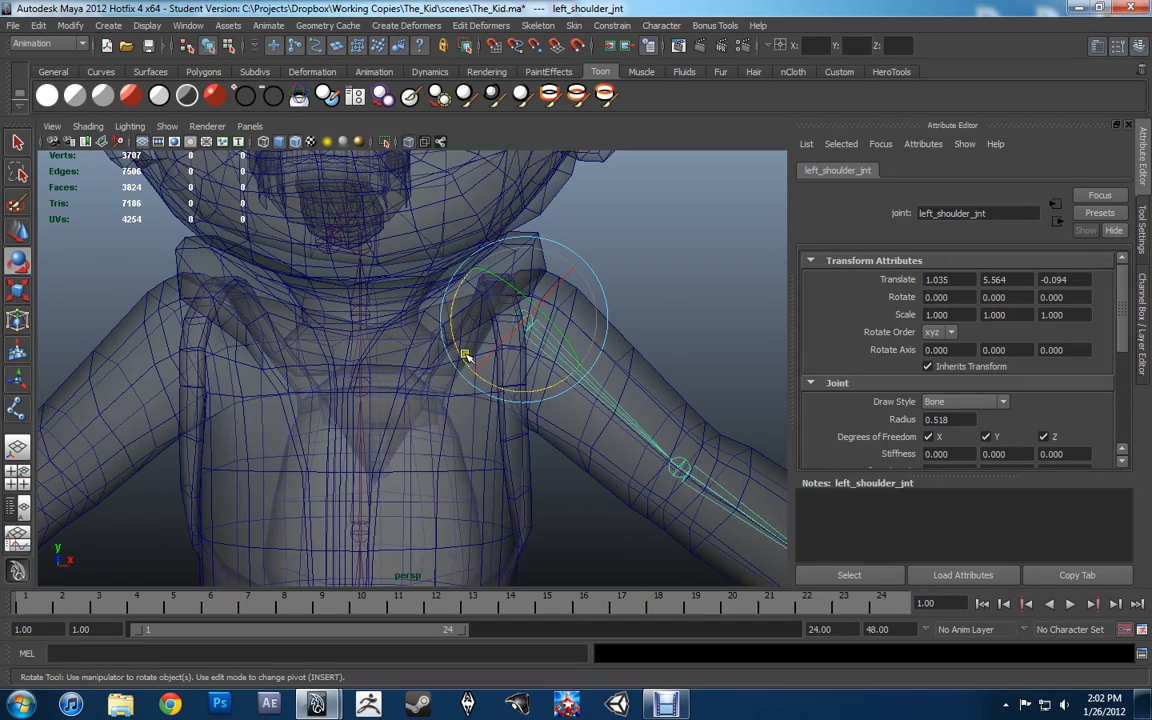
key(space)
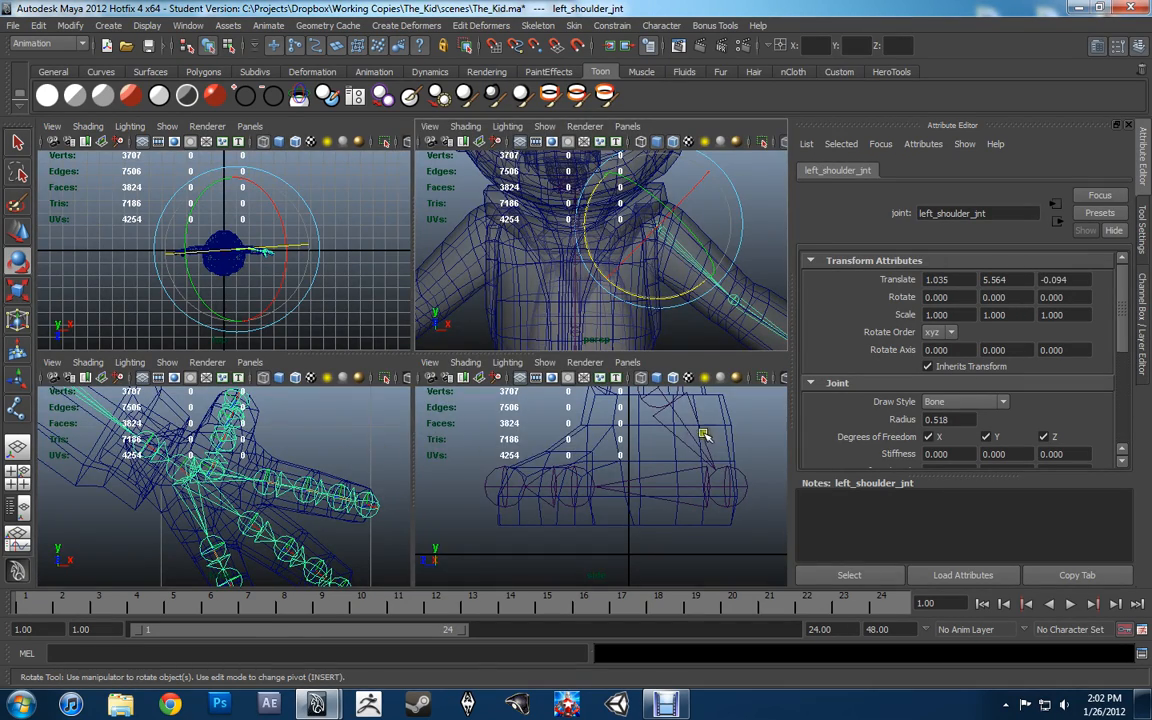
key(space)
key(space)
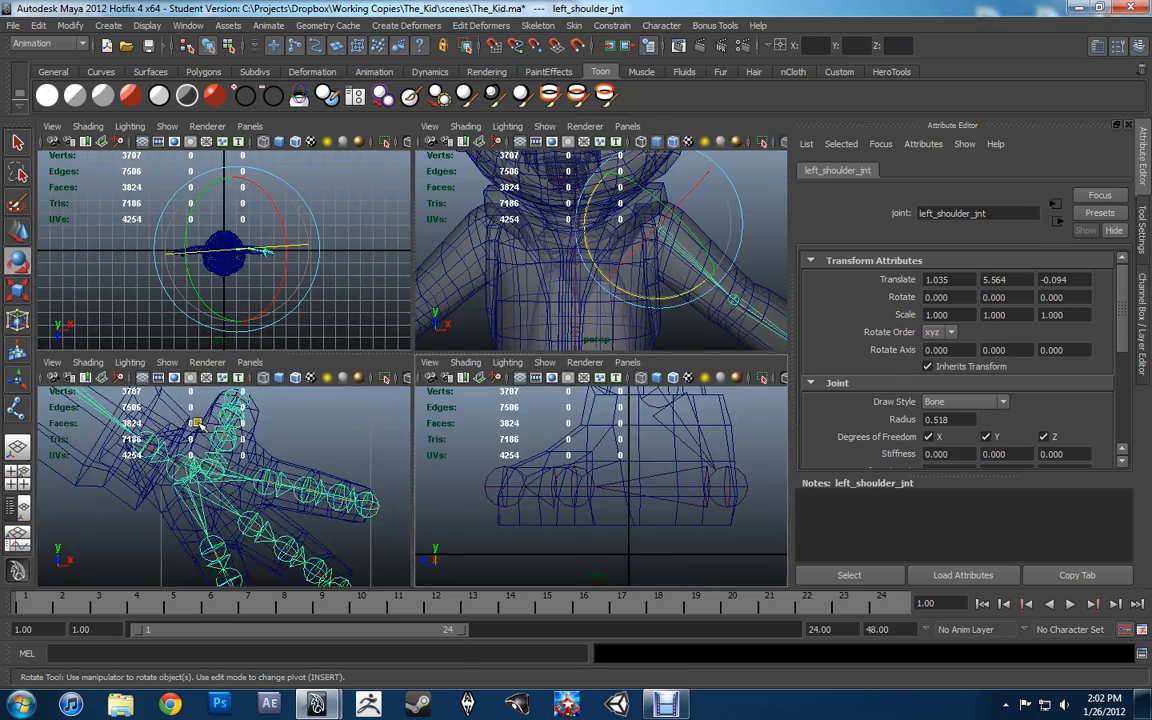
scroll(230, 435, down, 4)
key(space)
alt+middle_drag(262, 302, 428, 446)
scroll(428, 446, up, 7)
alt+middle_drag(163, 345, 393, 362)
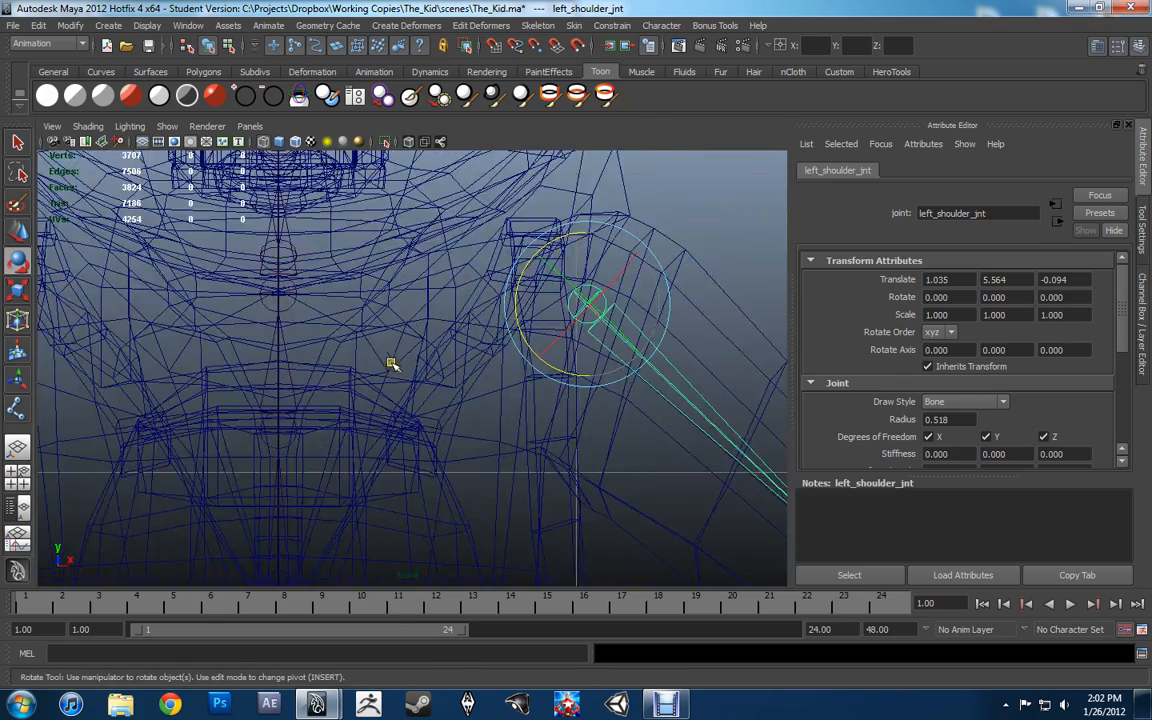
key(y)
click(360, 405)
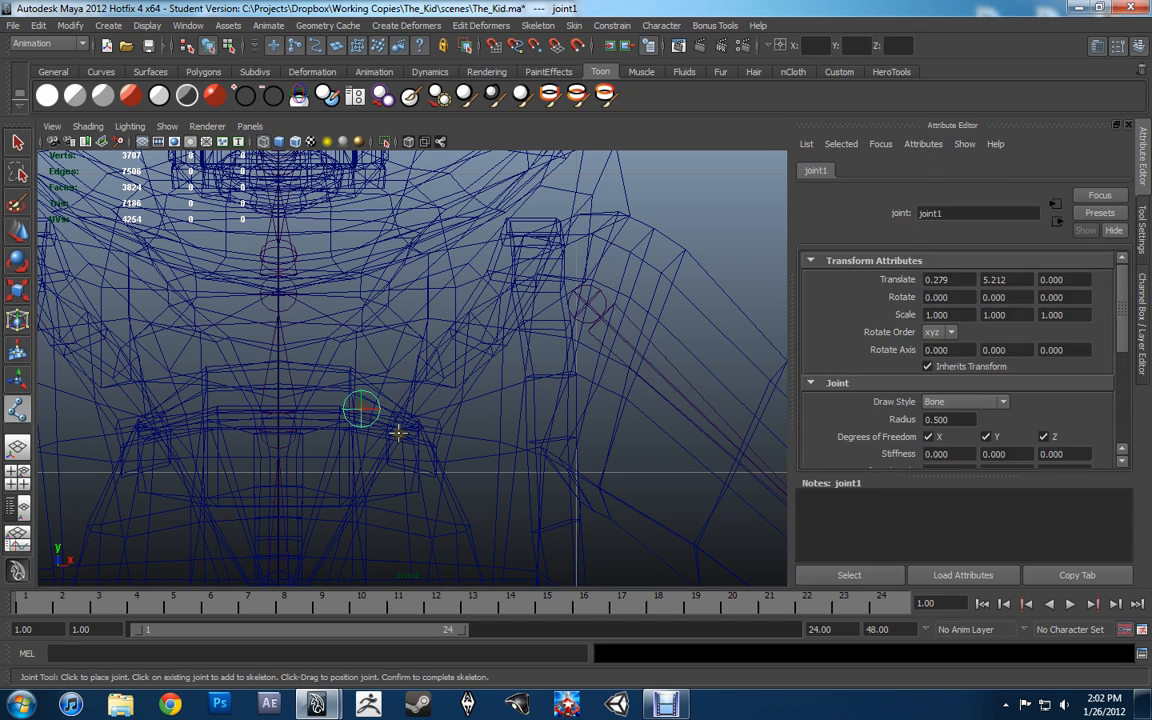
Try parenting the new chest joint under left_shoulder_jnt, and undo the parenting.
key(w)
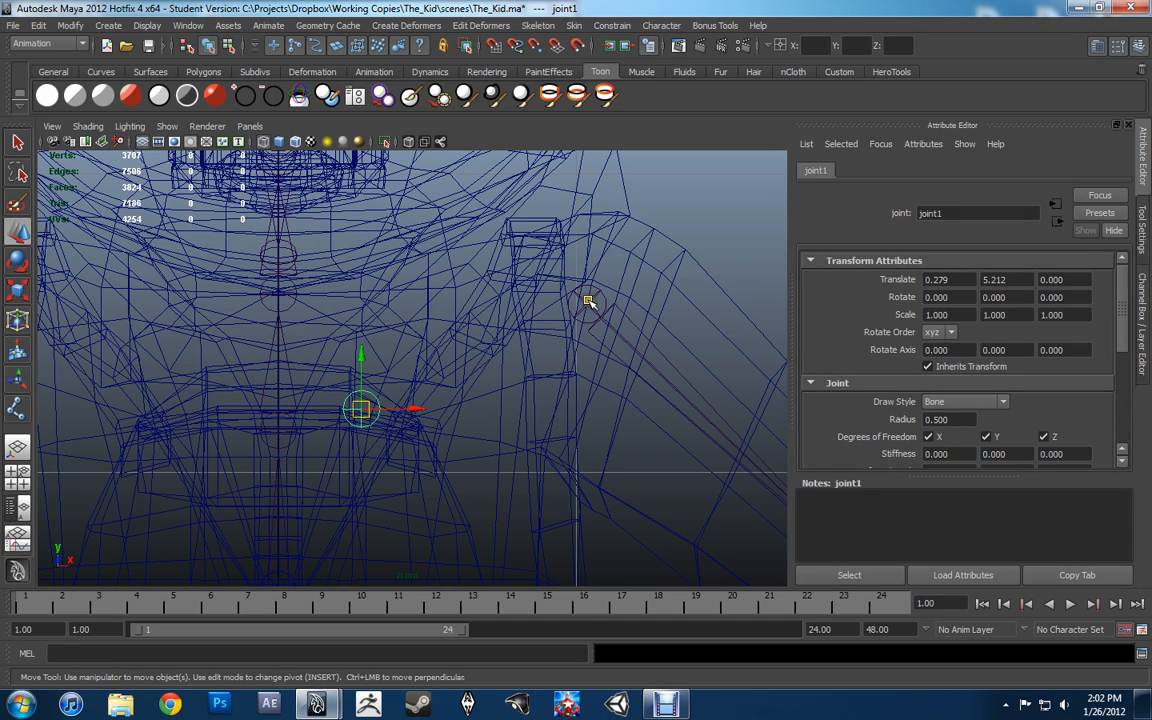
click(590, 297)
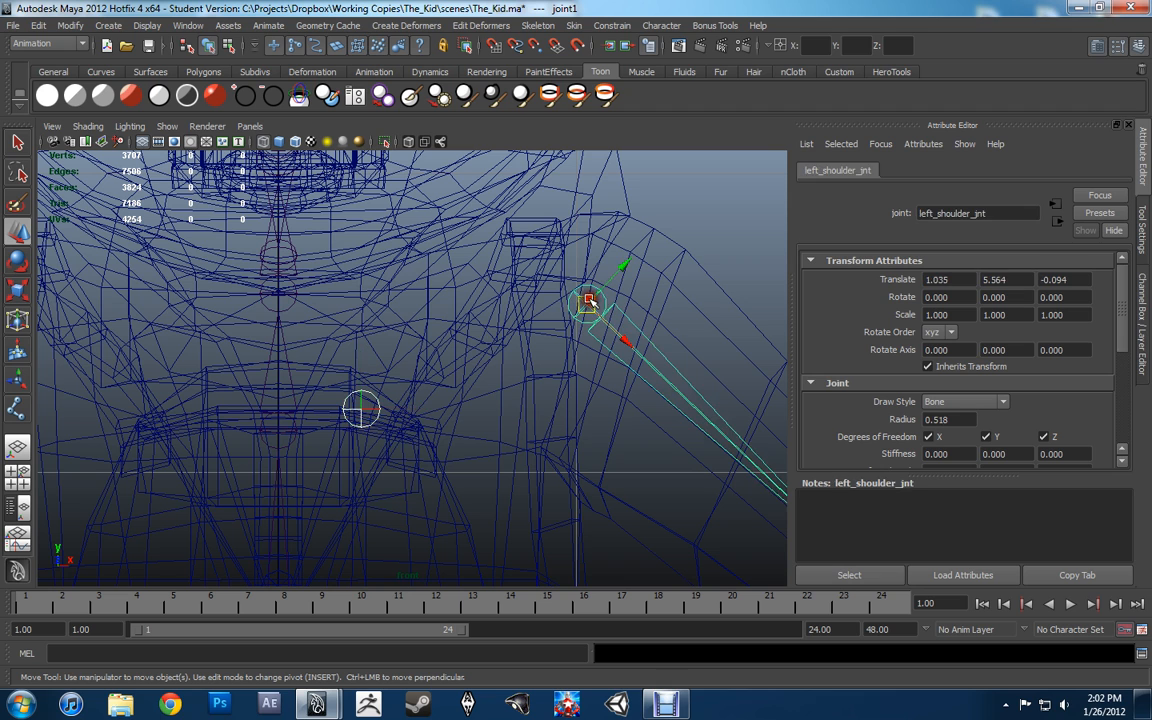
click(391, 403)
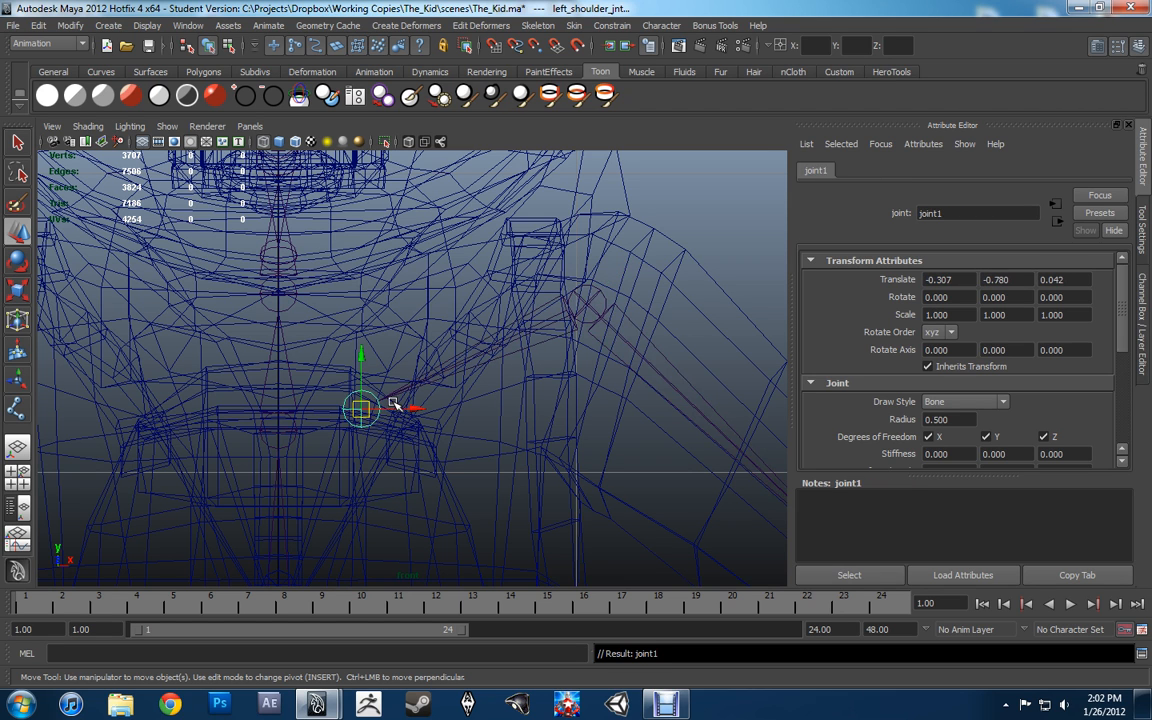
key(ctrl+z)
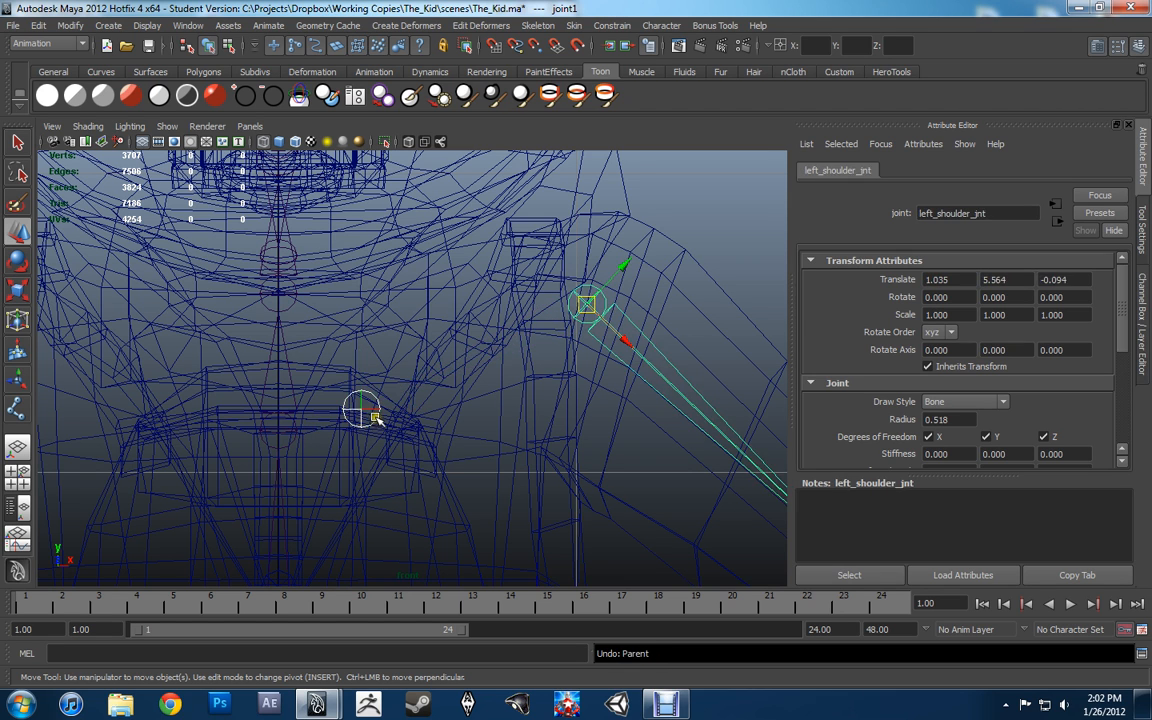
Parent left_shoulder_jnt under the new chest joint and select the chest joint.
click(575, 343)
click(607, 318)
shift+click(378, 408)
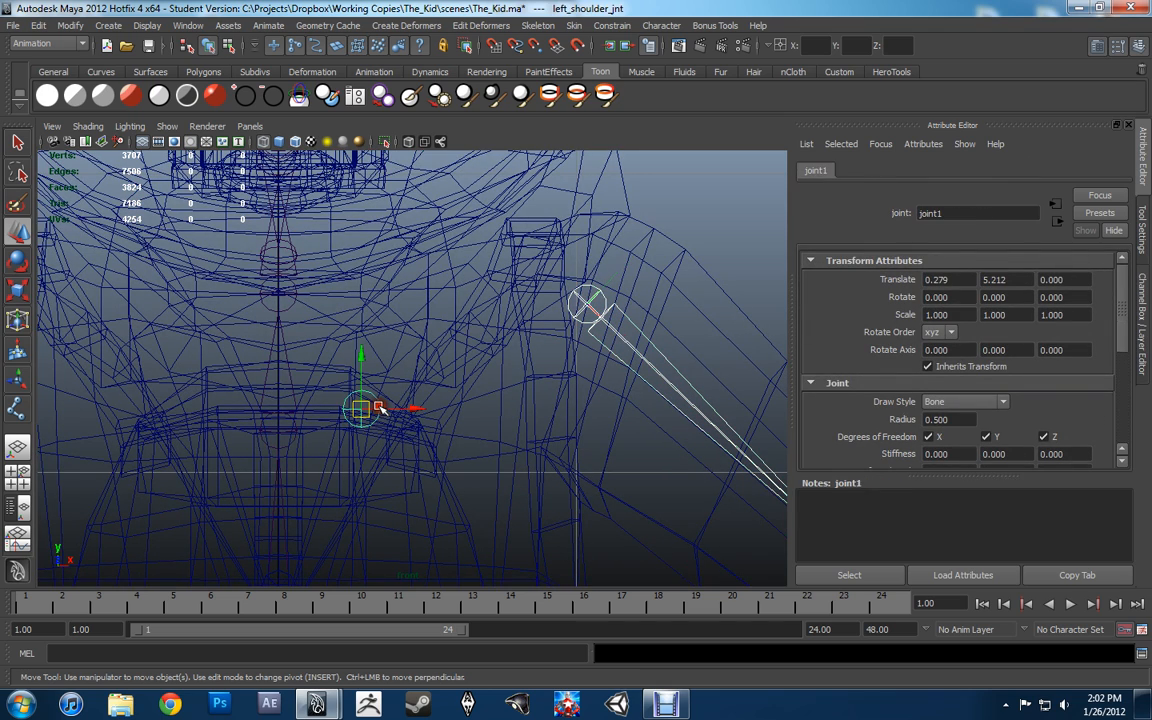
key(p)
click(382, 407)
Try rotating the chest joint with the attached arm about its Y axis, and undo the rotation.
key(e)
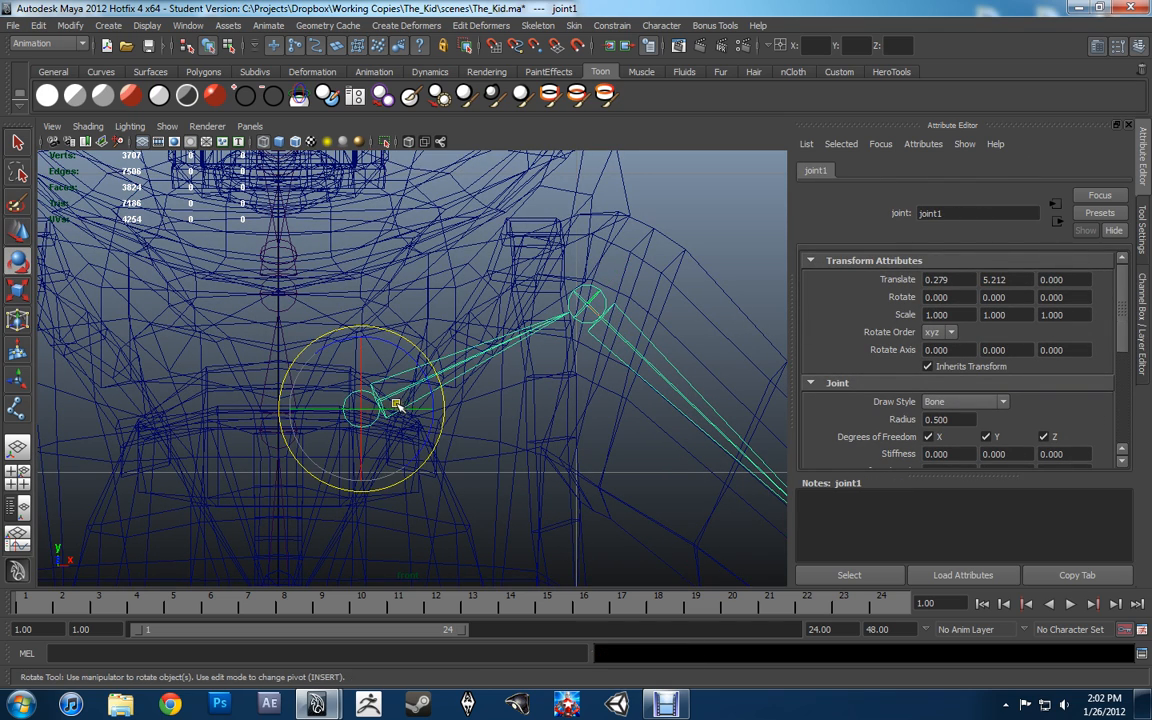
drag(405, 408, 375, 407)
key(ctrl+z)
key(ctrl+z)
key(ctrl+z)
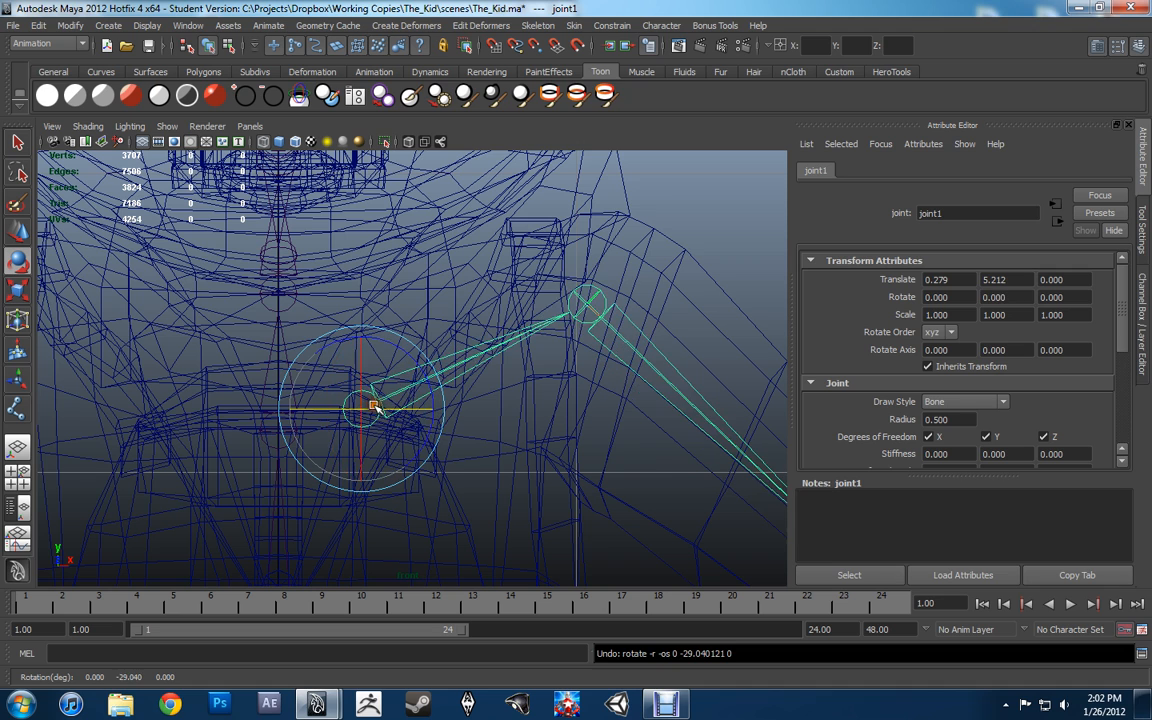
Parent the chest joint with its arm chain under the neighbouring upper spine joint.
key(w)
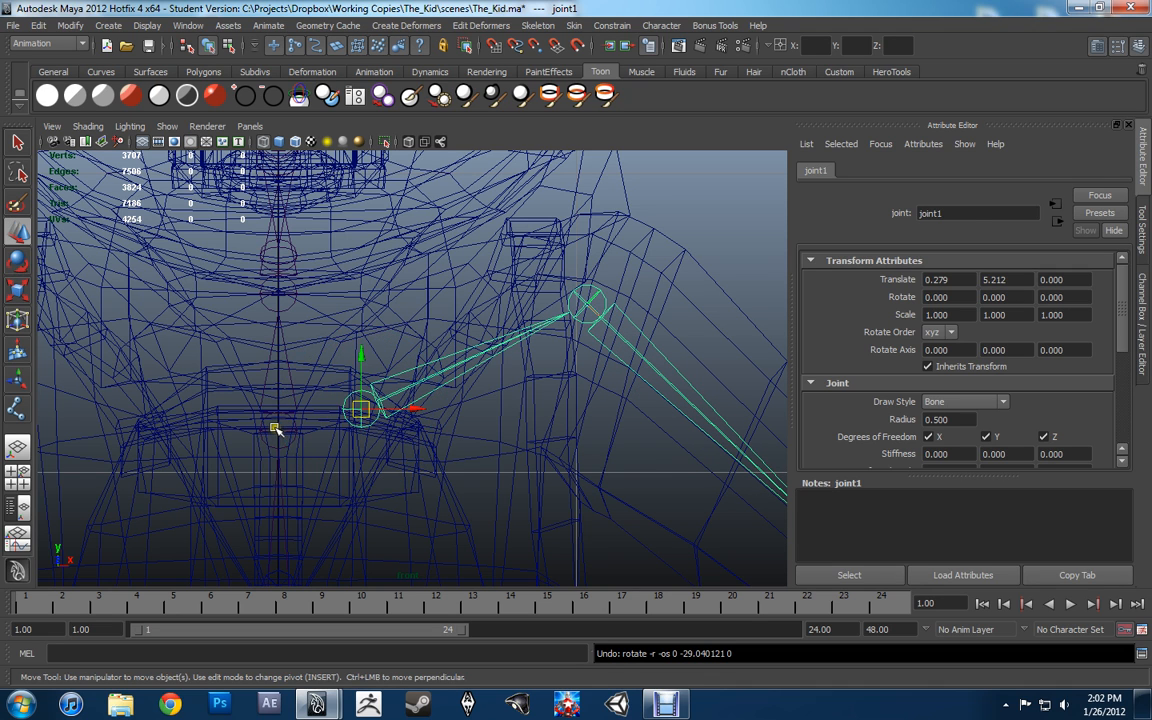
shift+click(262, 388)
key(p)
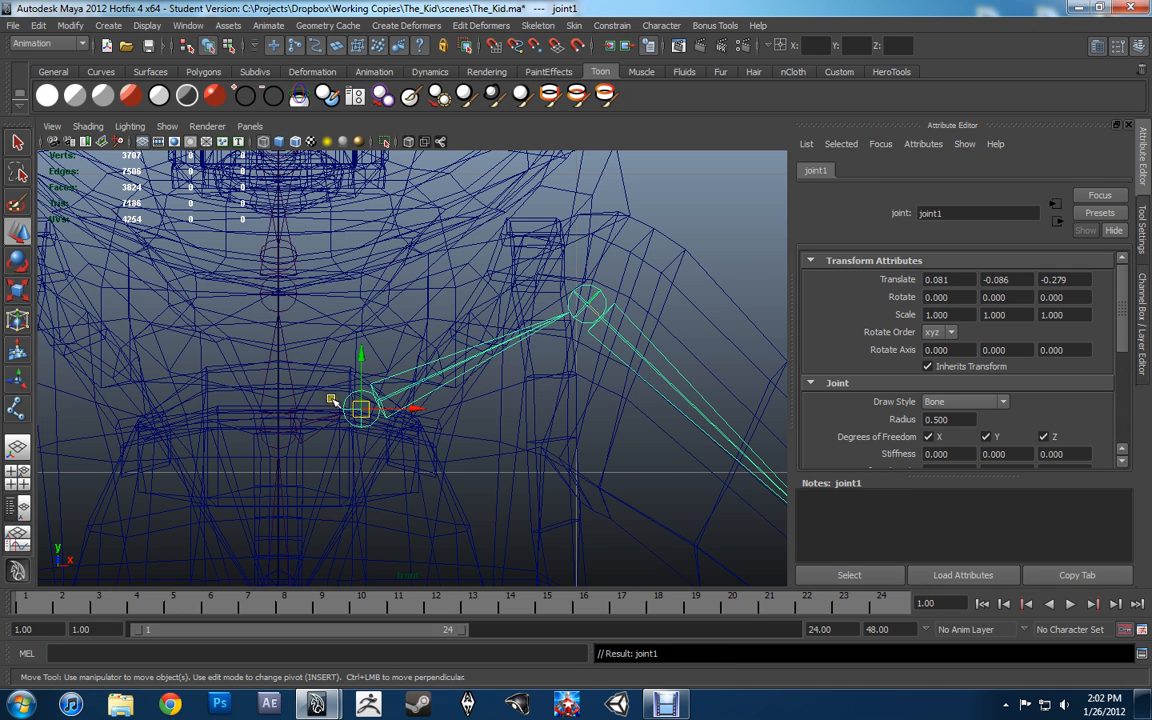
Rename the chest joint to left_clavicle_jnt.
scroll(338, 396, down, 8)
alt+middle_drag(441, 380, 442, 356)
drag(990, 215, 821, 202)
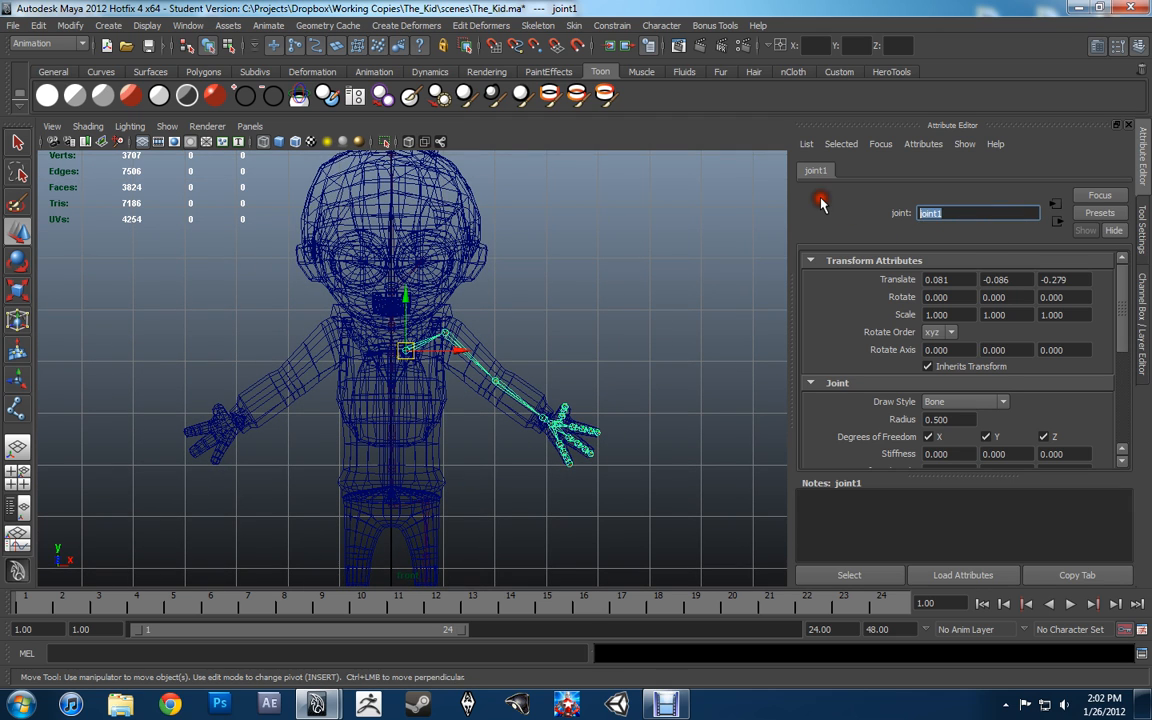
text(left_clavicle)
key(Return)
Move only left_clavicle_jnt outward toward the shoulder by editing its pivot, to Translate Z -0.461, keeping the arm in place.
scroll(536, 198, up, 3)
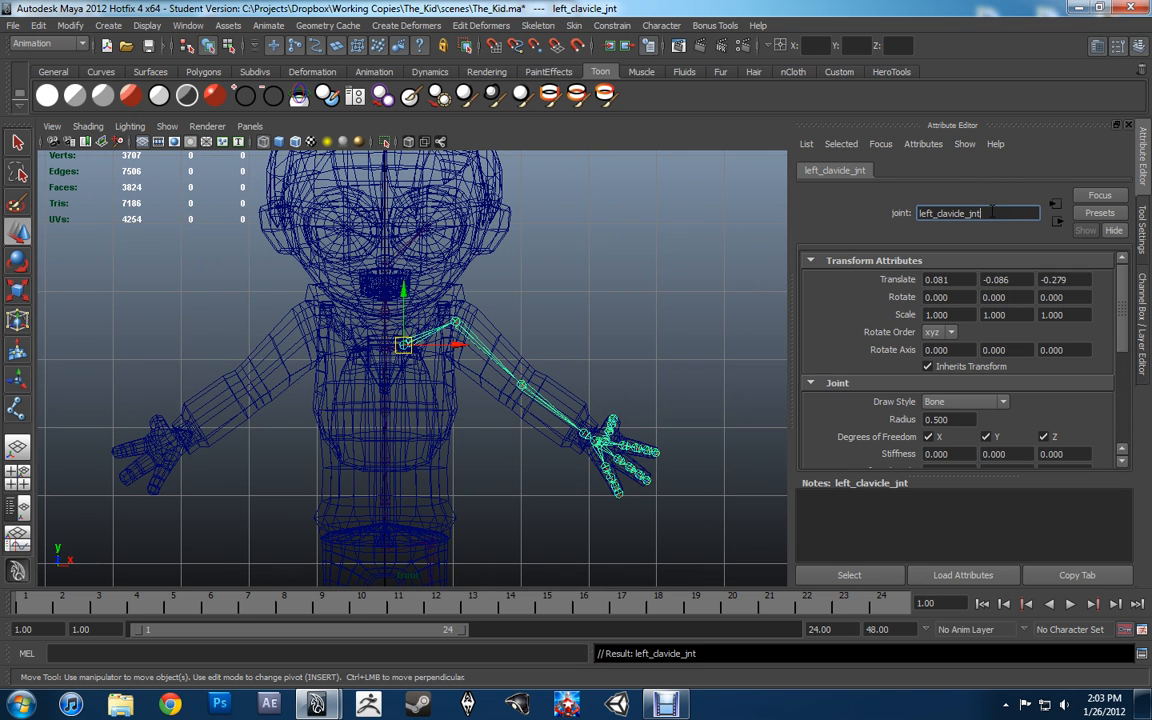
click(564, 297)
scroll(540, 300, up, 5)
click(441, 293)
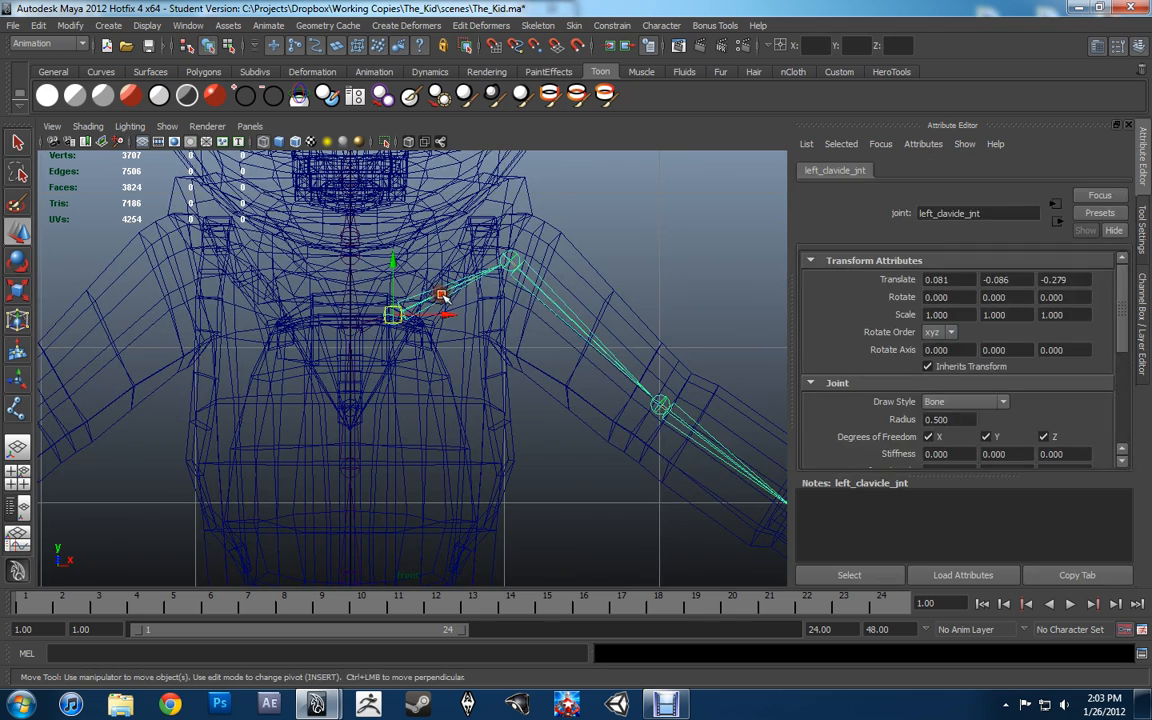
alt+middle_drag(477, 271, 482, 295)
scroll(460, 320, up, 3)
key(Insert)
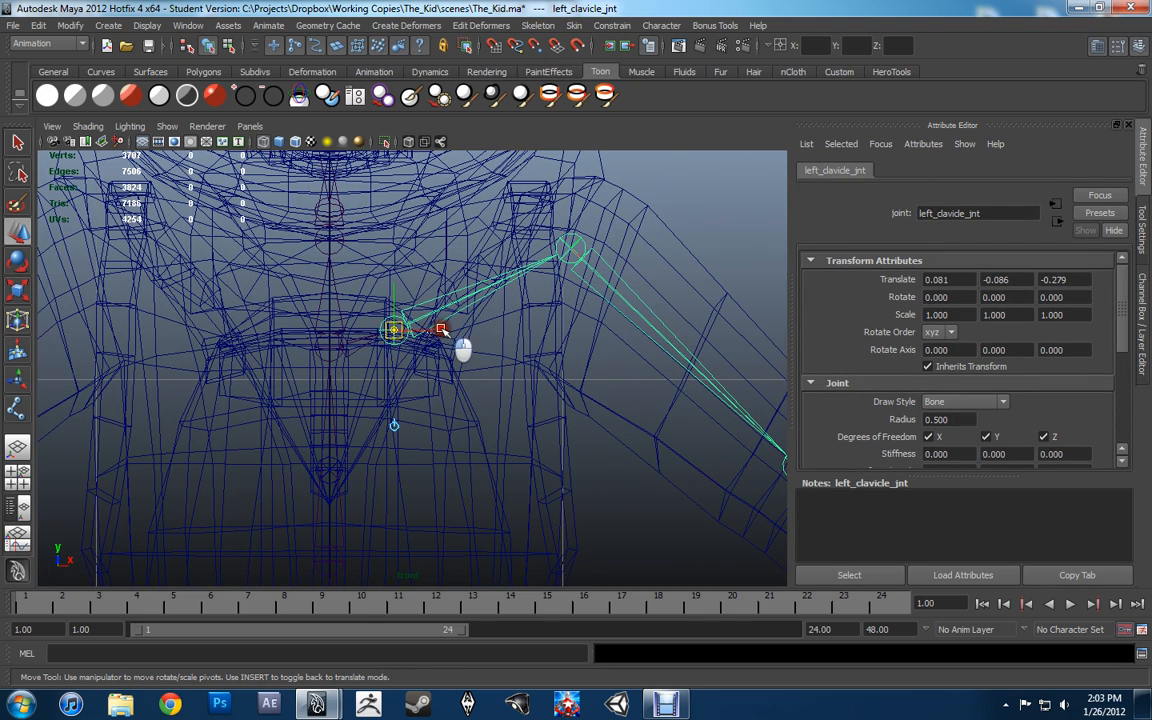
key(Insert)
key(ctrl+z)
key(Insert)
drag(430, 330, 465, 327)
key(Insert)
Examine the clavicle joint's placement from several angles in the perspective view and clear the selection.
key(space)
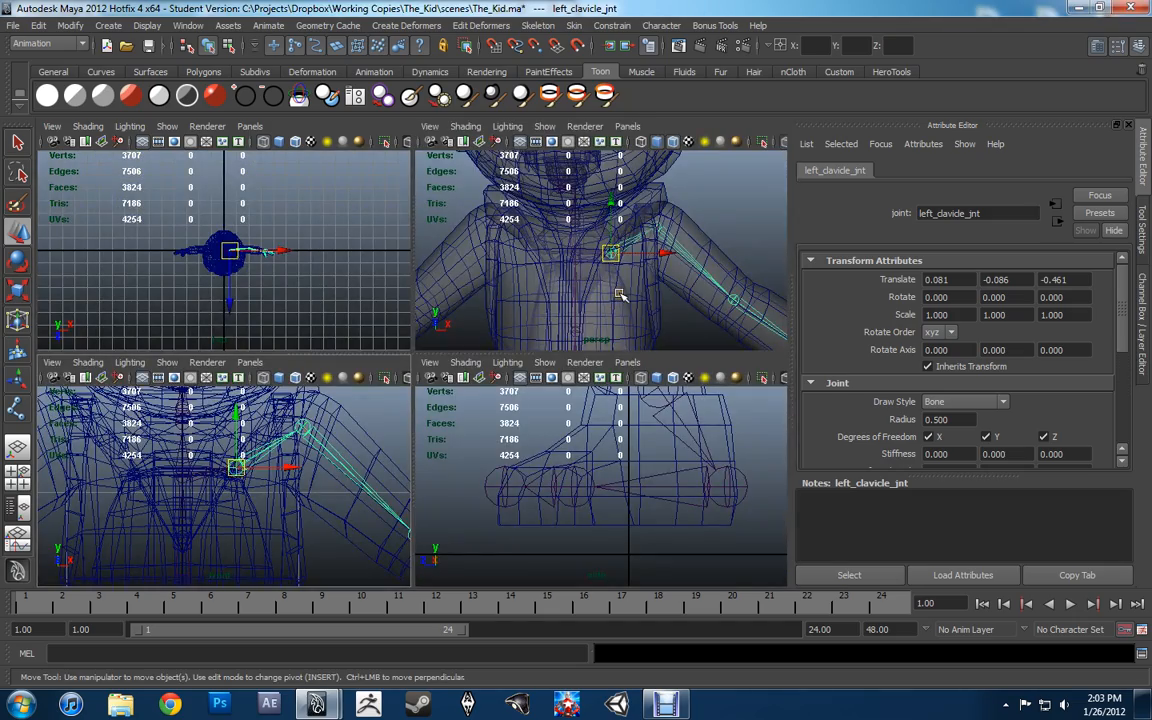
key(space)
alt+drag(609, 314, 562, 370)
key(Insert)
key(Insert)
scroll(456, 383, down, 4)
scroll(458, 346, down, 4)
scroll(463, 368, up, 5)
click(686, 324)
Save the scene and accept the student version notice.
alt+drag(652, 375, 571, 342)
key(ctrl+s)
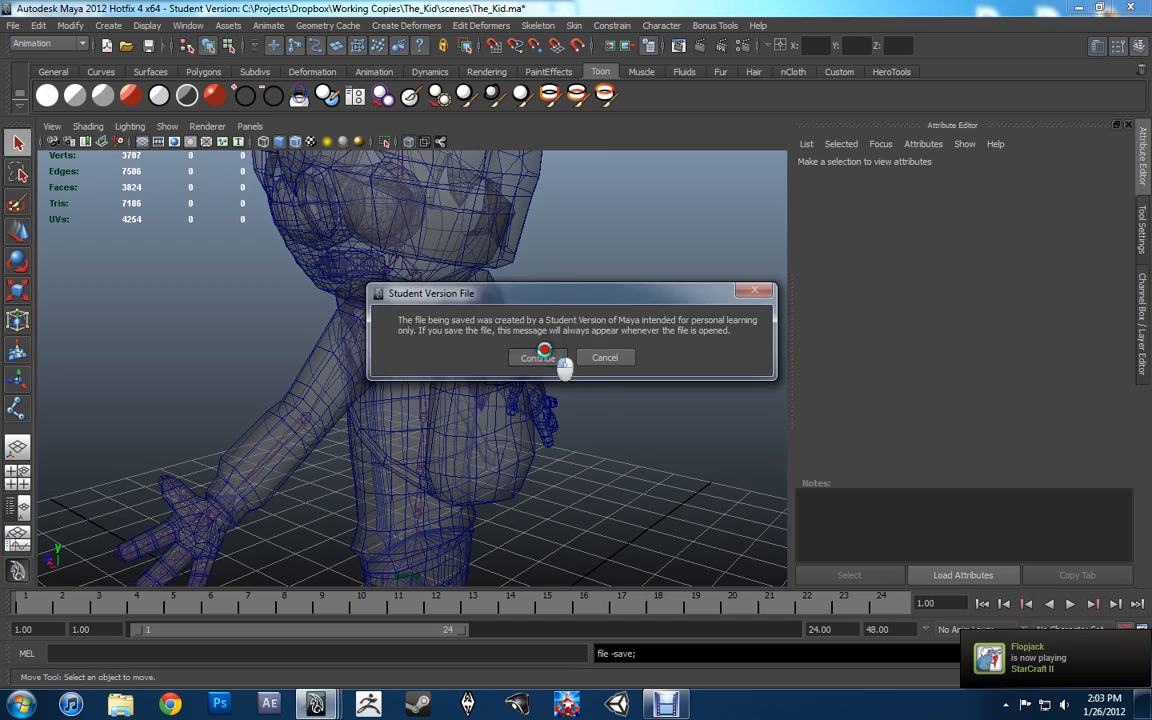
click(541, 356)
Turn off wireframe on shaded and X-ray display in the perspective view to show the character as a solid model.
alt+drag(477, 350, 735, 340)
alt+drag(621, 342, 343, 170)
click(299, 143)
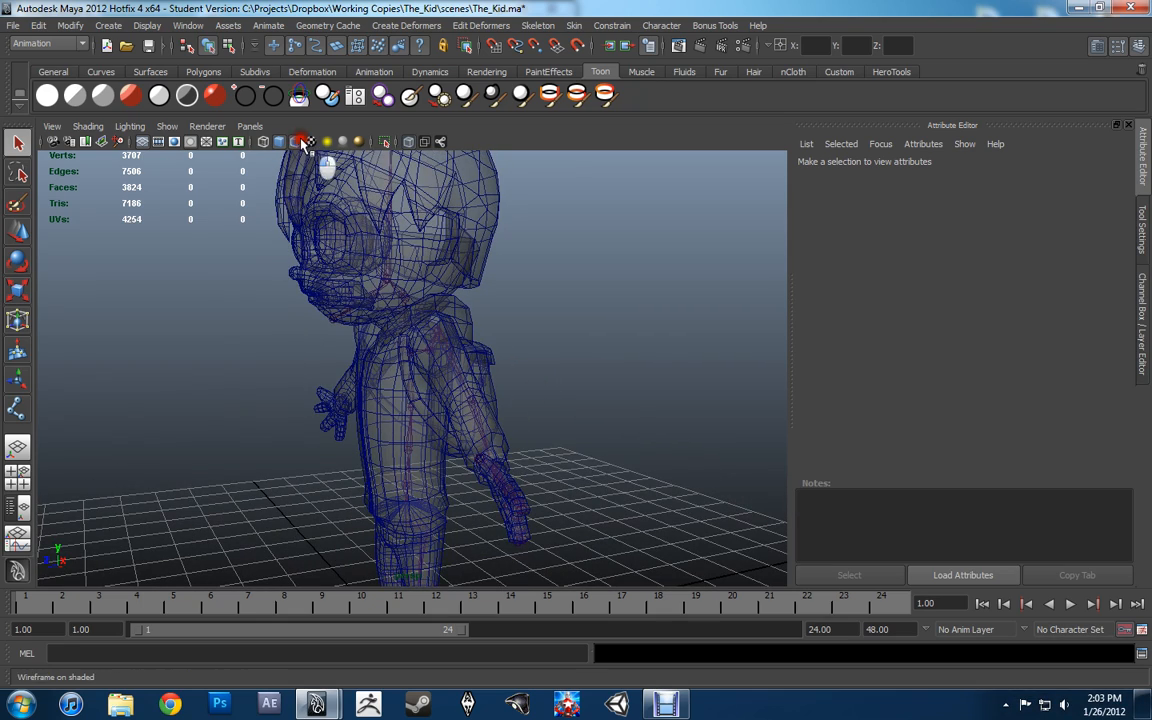
click(405, 143)
alt+drag(406, 314, 430, 332)
scroll(504, 330, down, 5)
scroll(500, 312, up, 3)
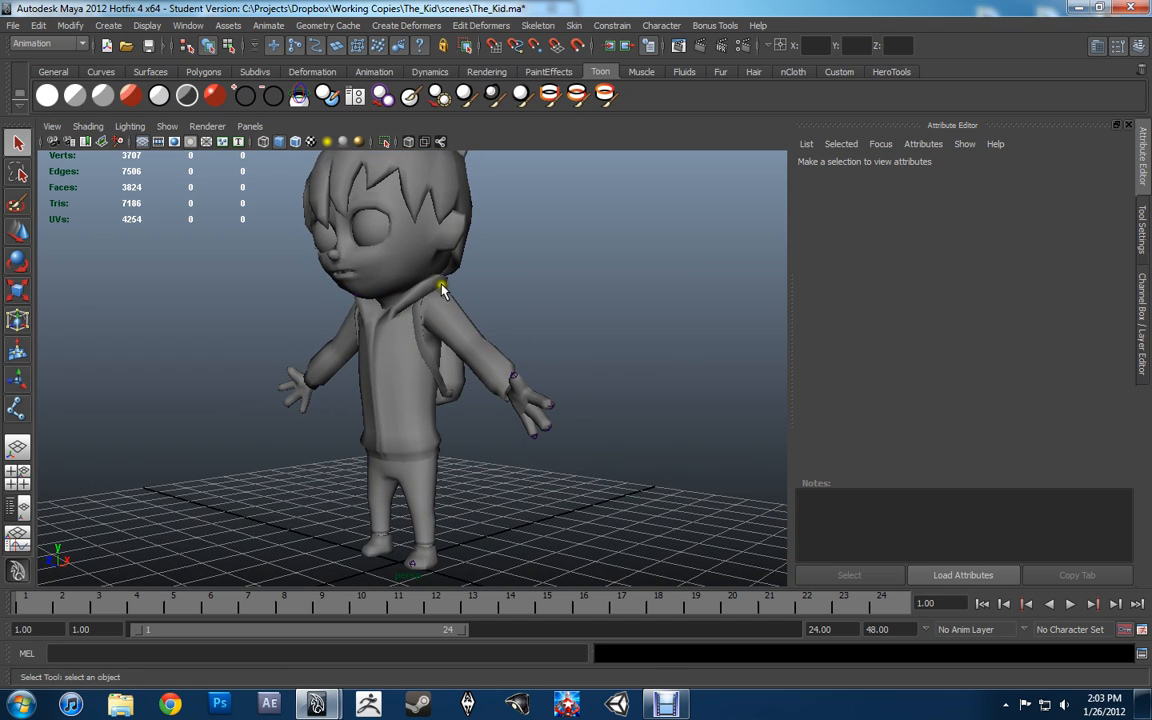
Switch the perspective view to wireframe display and select left_clavicle_jnt on the character's left arm.
mouse_move(472, 360)
alt+mouse_down()
mouse_move(278, 370)
mouse_move(390, 326)
mouse_move(540, 352)
mouse_move(386, 347)
mouse_move(528, 358)
mouse_move(568, 334)
mouse_move(598, 360)
alt+mouse_up()
scroll(390, 347, up, 5)
key(4)
key(5)
scroll(560, 343, down, 6)
scroll(600, 358, up, 5)
key(4)
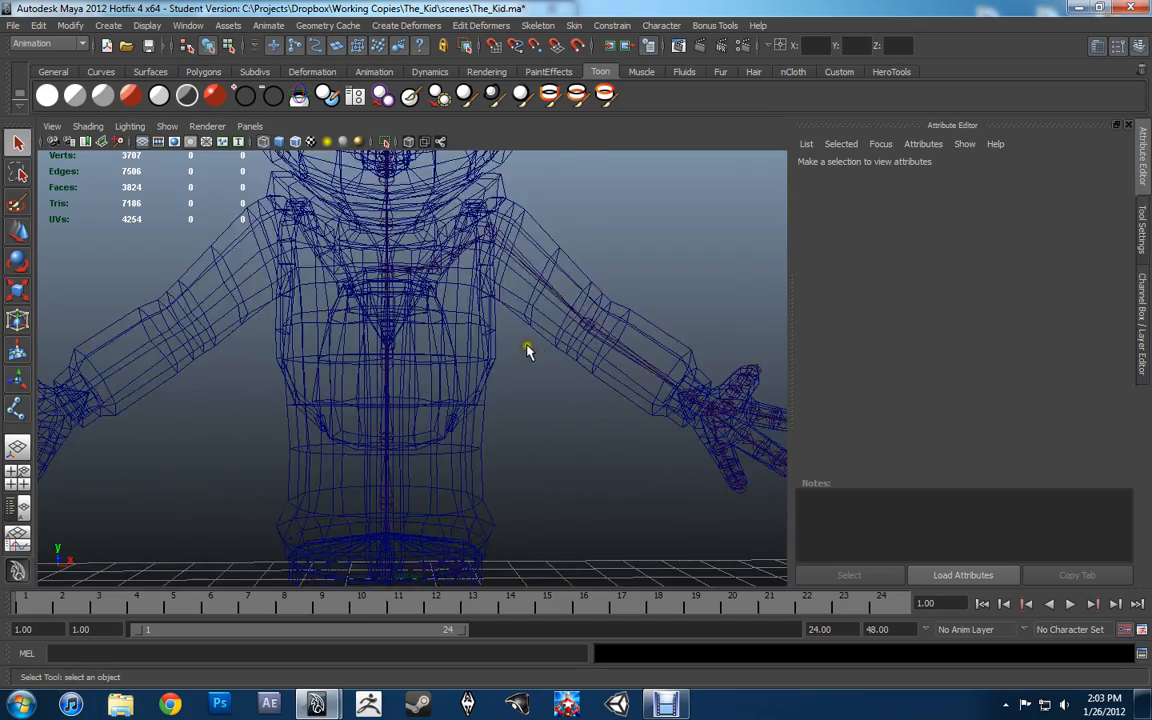
scroll(527, 347, down, 4)
click(443, 300)
alt+drag(501, 290, 470, 346)
scroll(481, 300, down, 4)
scroll(481, 345, down, 3)
Save the scene and accept the student version notice.
click(610, 25)
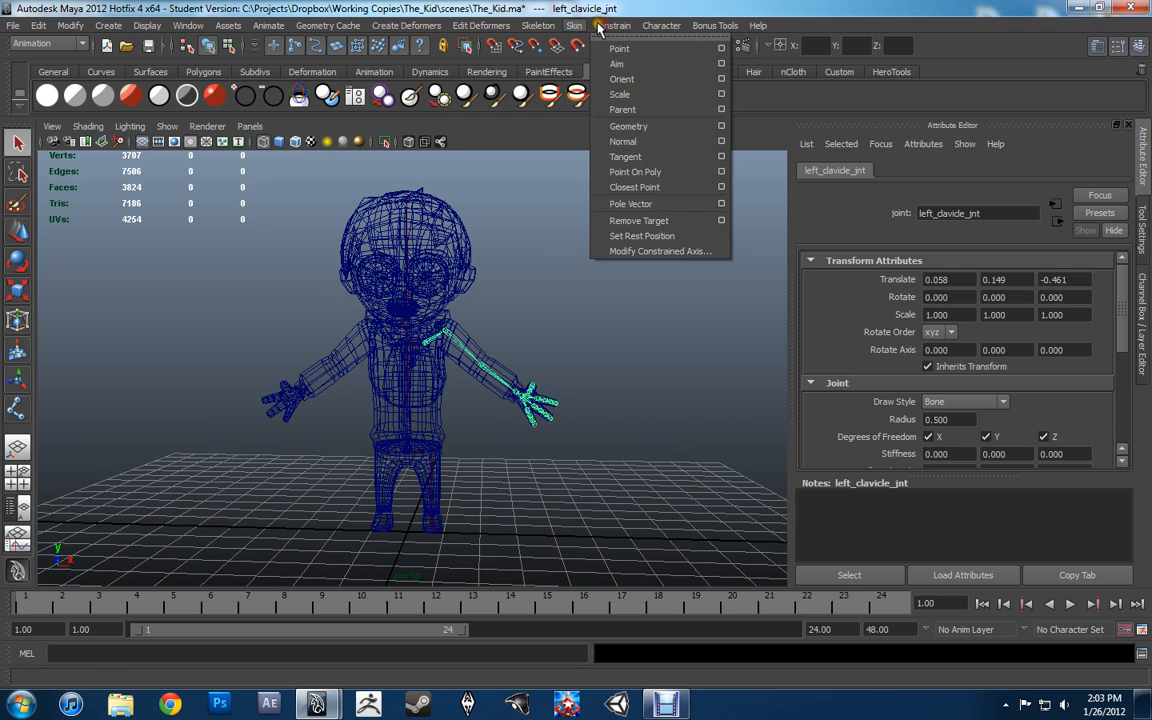
mouse_move(555, 30)
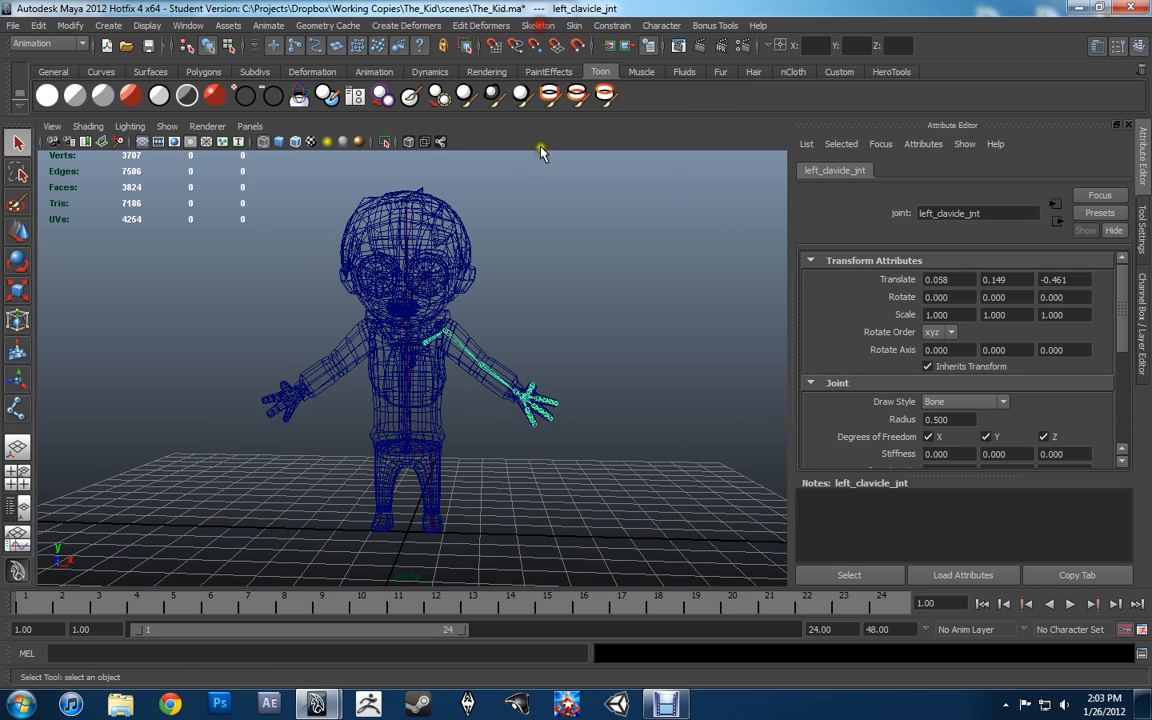
key(ctrl+s)
click(536, 361)
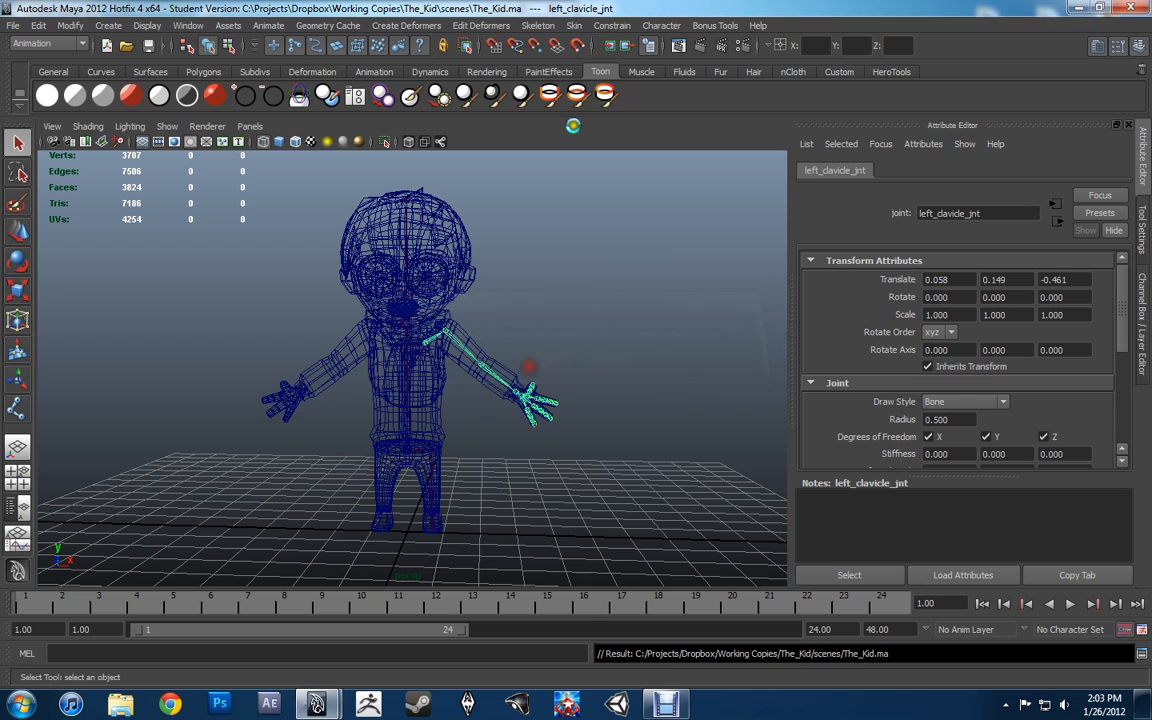
Open the Mirror Joint options for left_clavicle_jnt and check the search text left_ and replacement text right_.
click(537, 25)
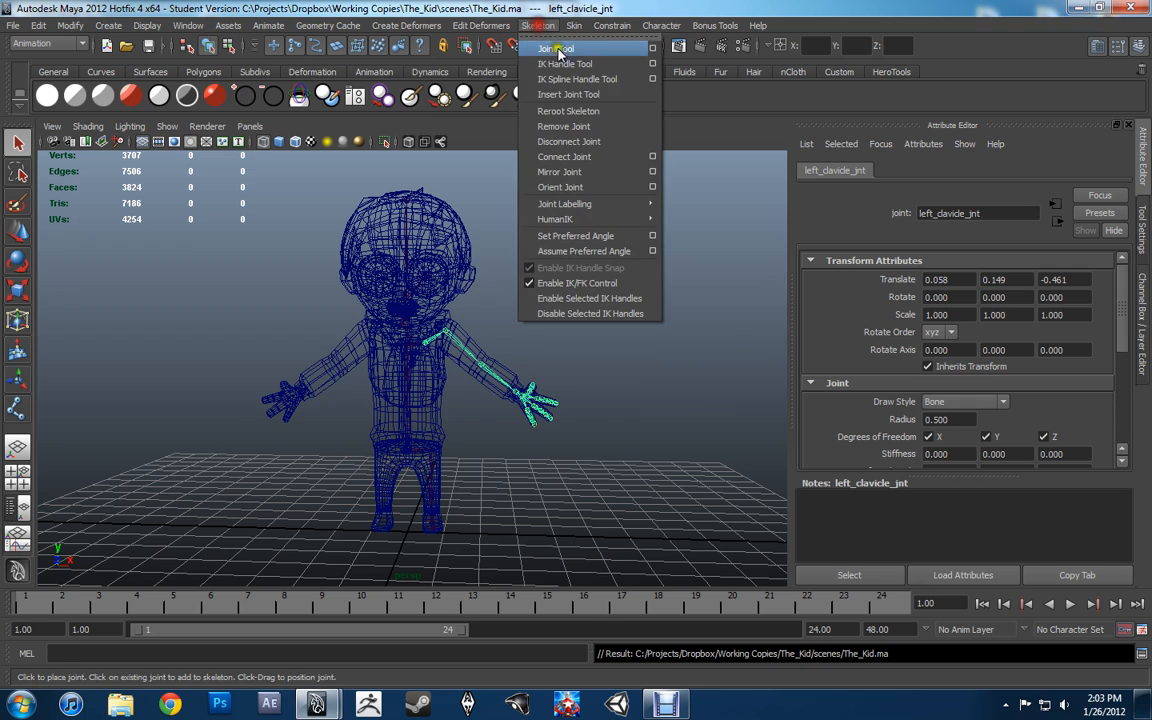
click(652, 173)
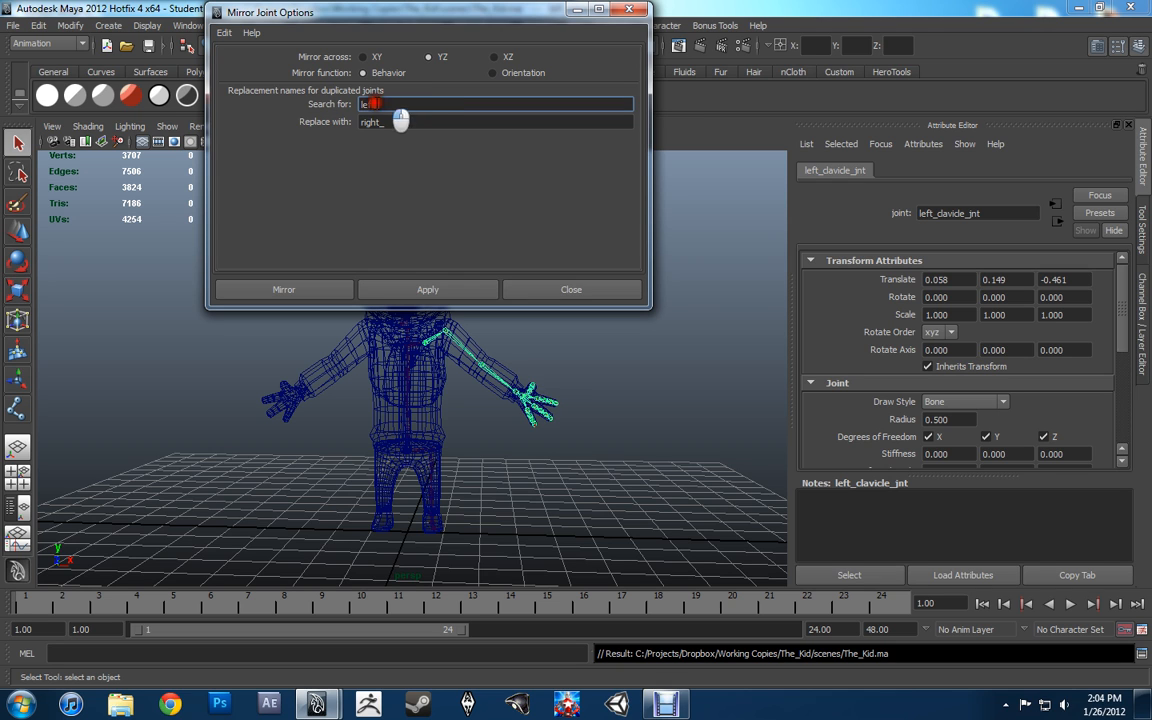
drag(373, 104, 340, 121)
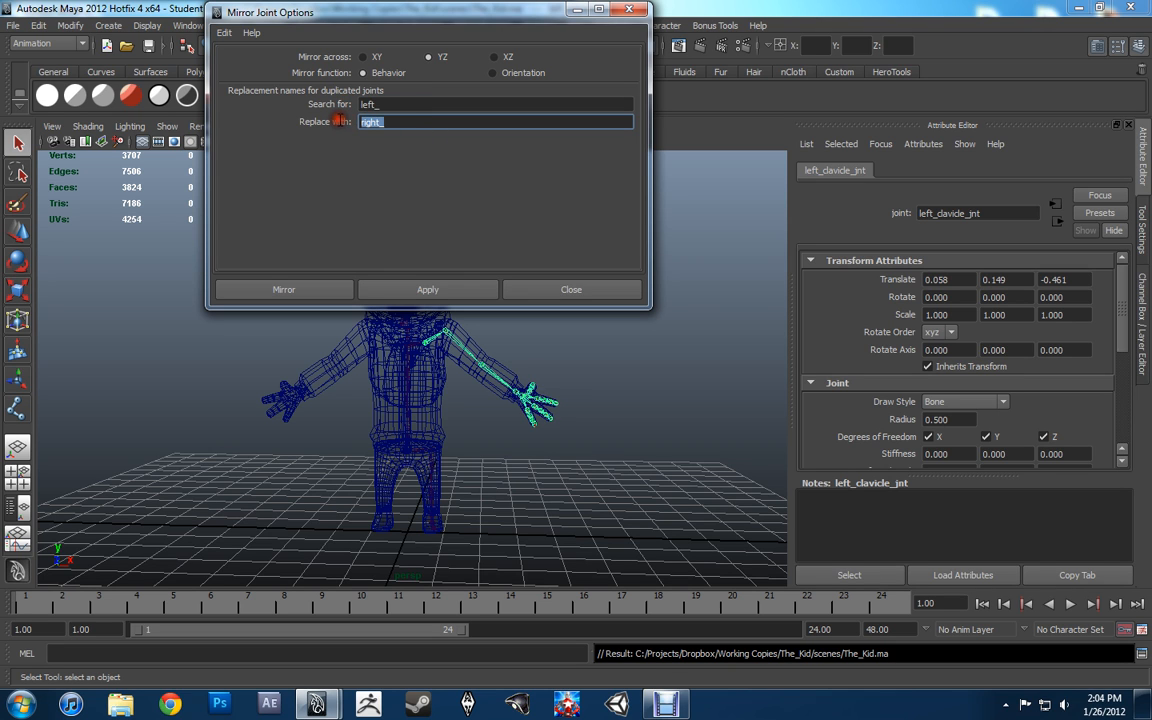
alt+drag(500, 360, 461, 411)
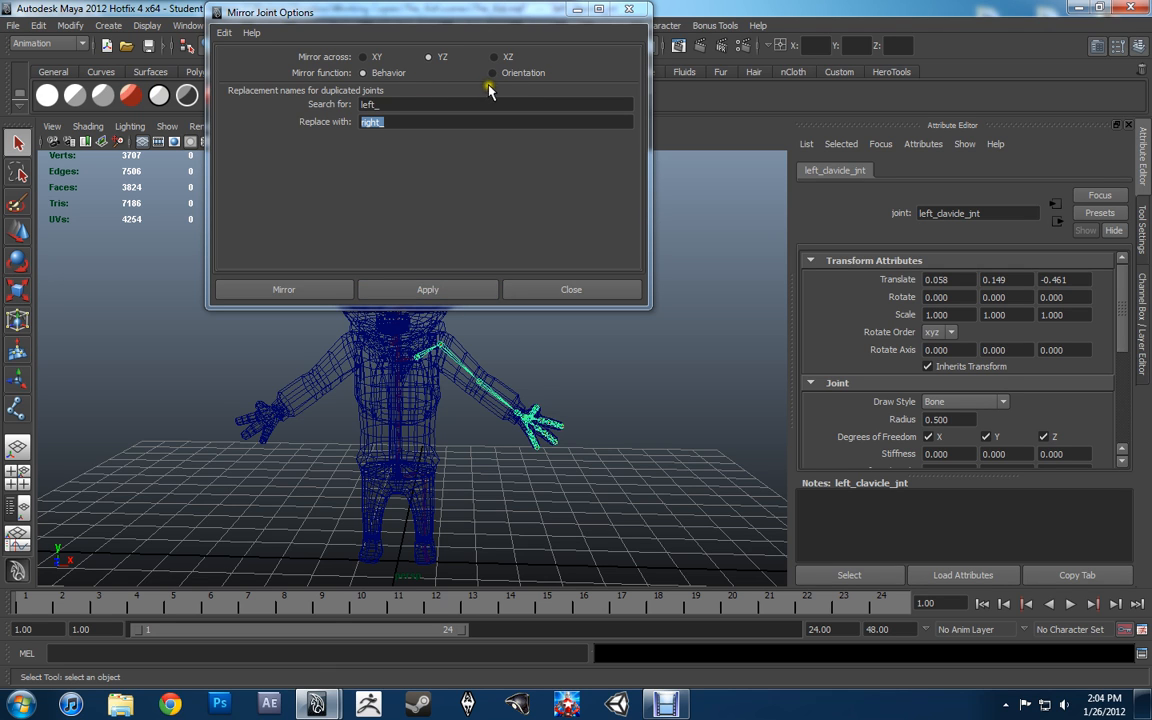
alt+middle_drag(452, 378, 469, 390)
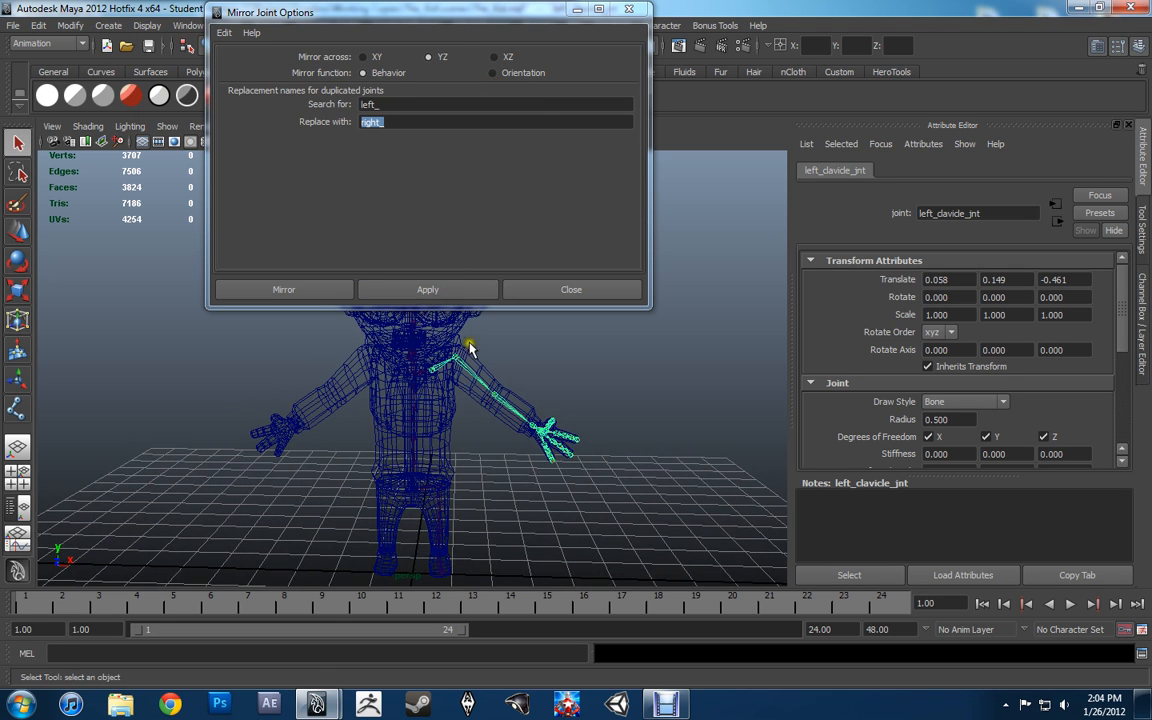
Try mirroring the left arm chain across YZ with the Orientation function, and undo it after test-rotating both clavicles.
click(525, 75)
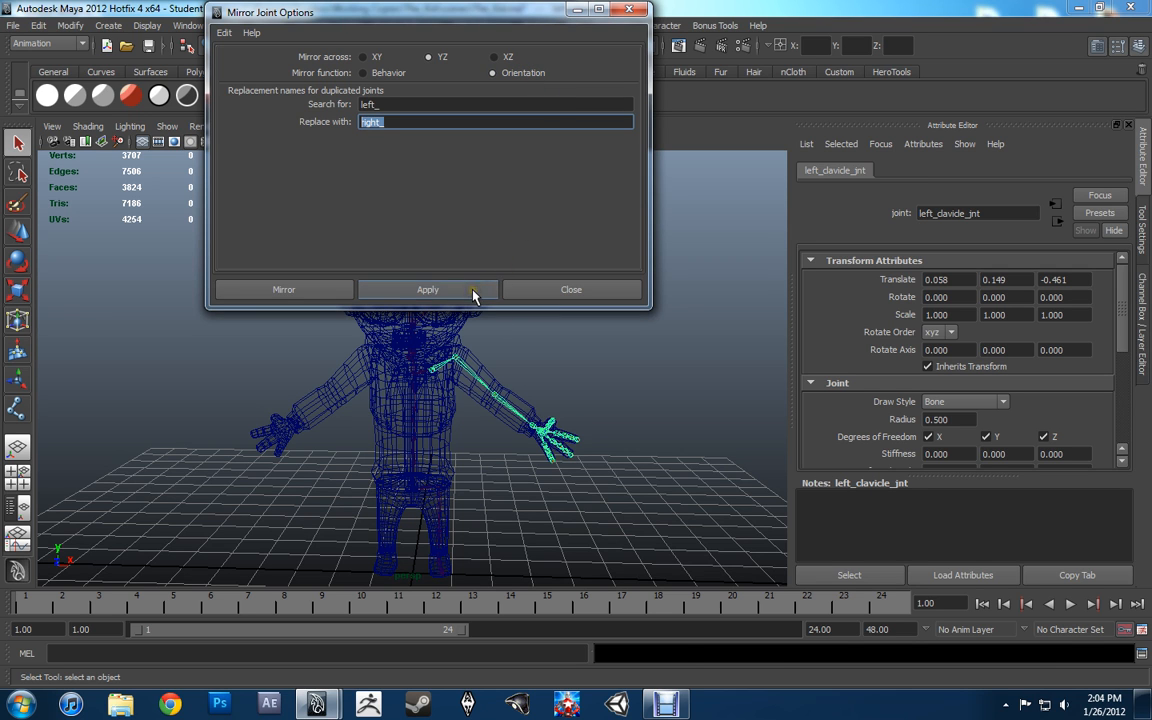
click(427, 289)
alt+drag(463, 381, 417, 413)
click(466, 397)
key(e)
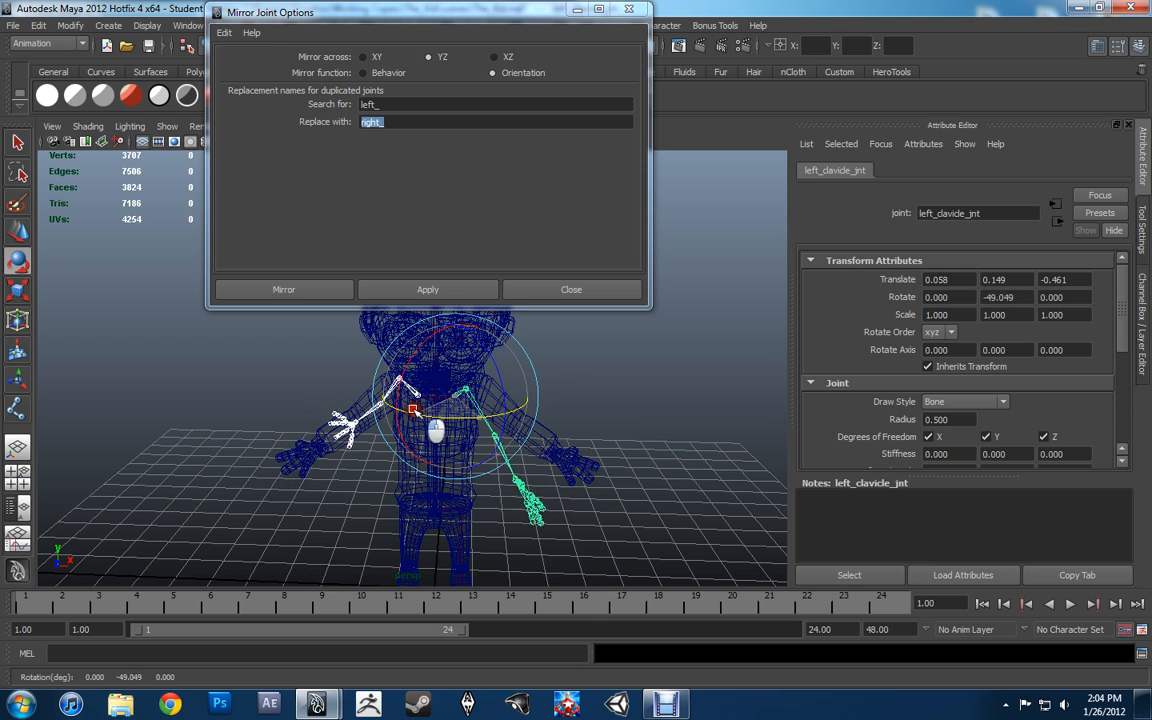
key(ctrl+z)
key(ctrl+z)
key(ctrl+z)
key(ctrl+z)
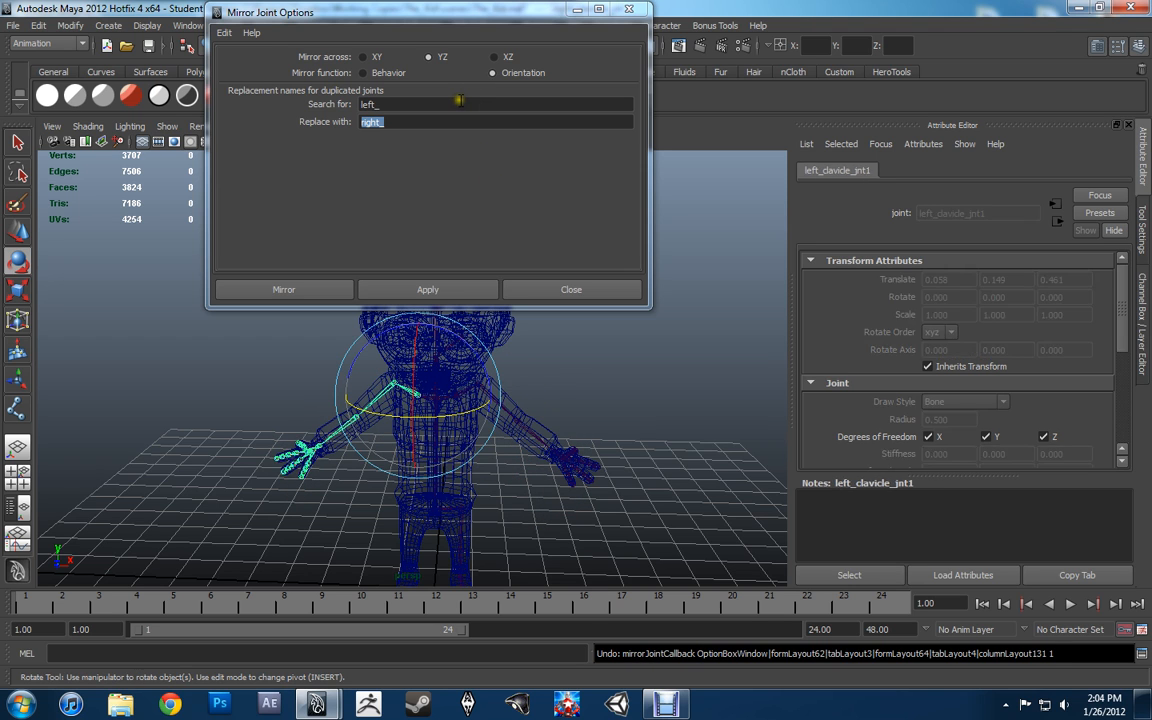
Mirror the left_clavicle_jnt chain across YZ with the Behavior function, replacing left_ with right_ in the joint names.
click(389, 75)
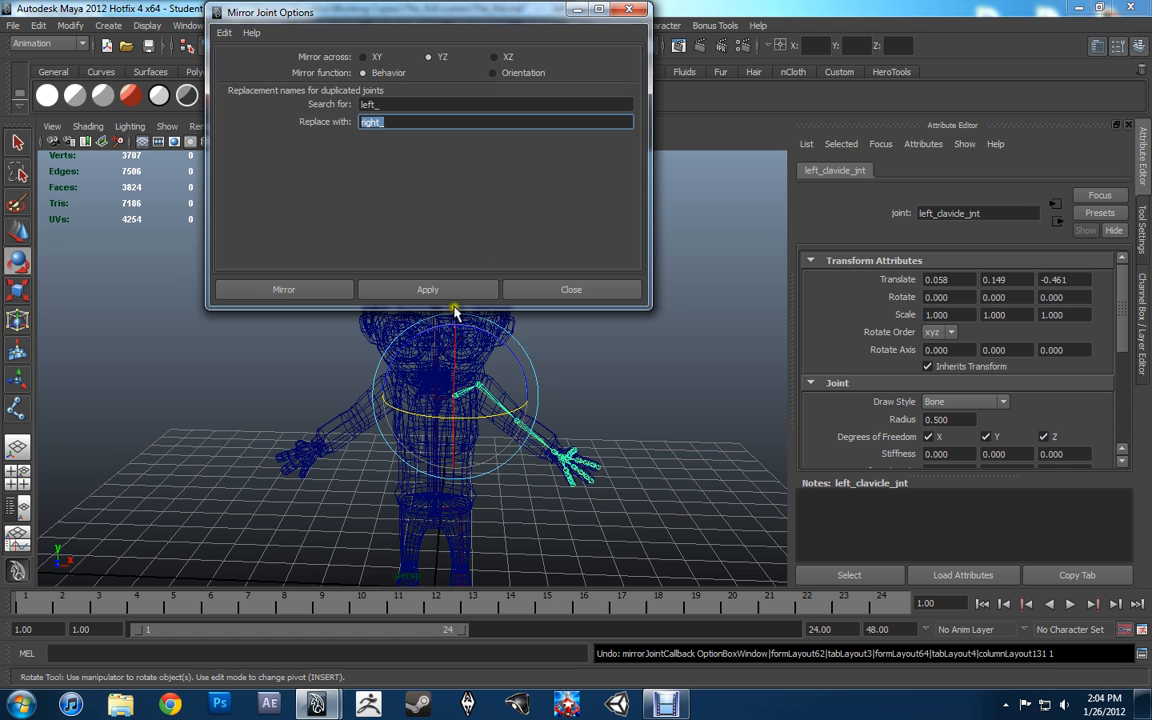
click(450, 290)
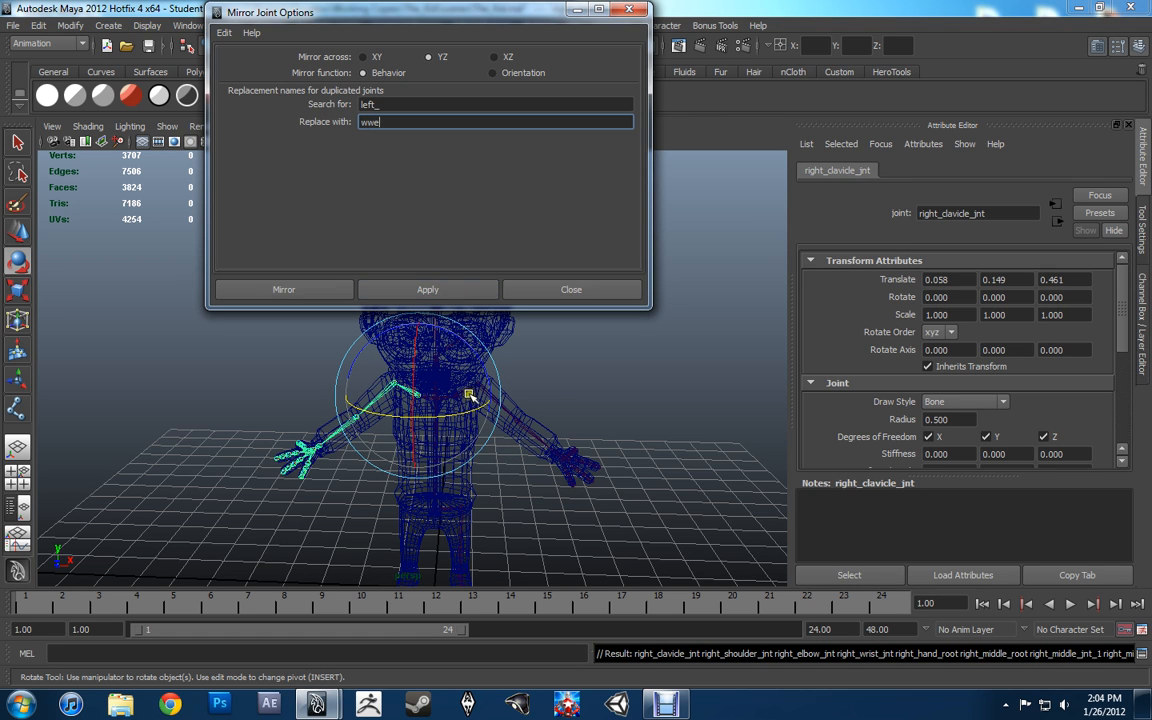
key(ctrl+z)
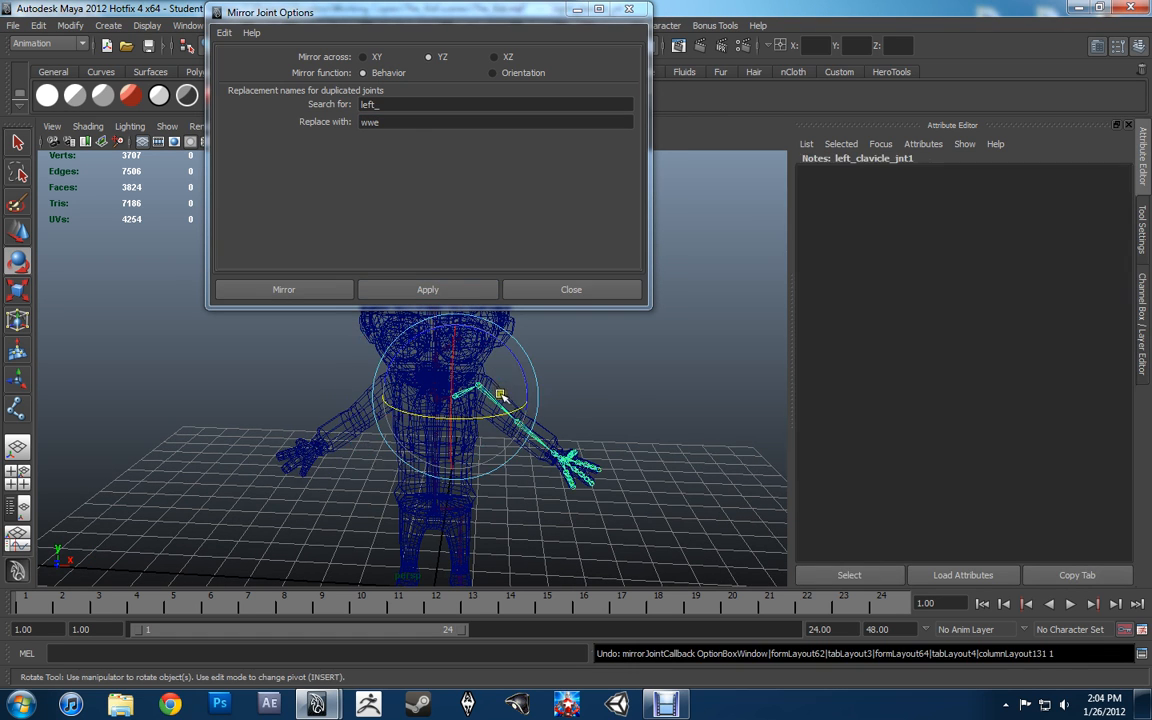
key(ctrl+z)
key(ctrl+z)
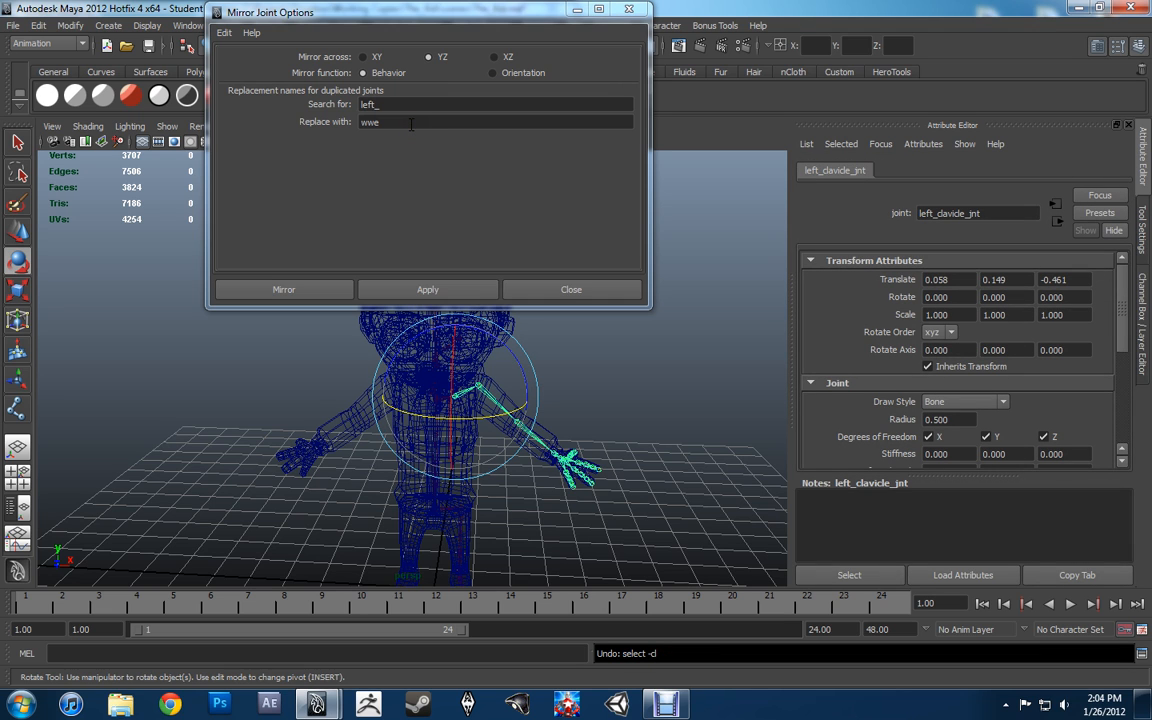
click(405, 122)
drag(405, 122, 275, 125)
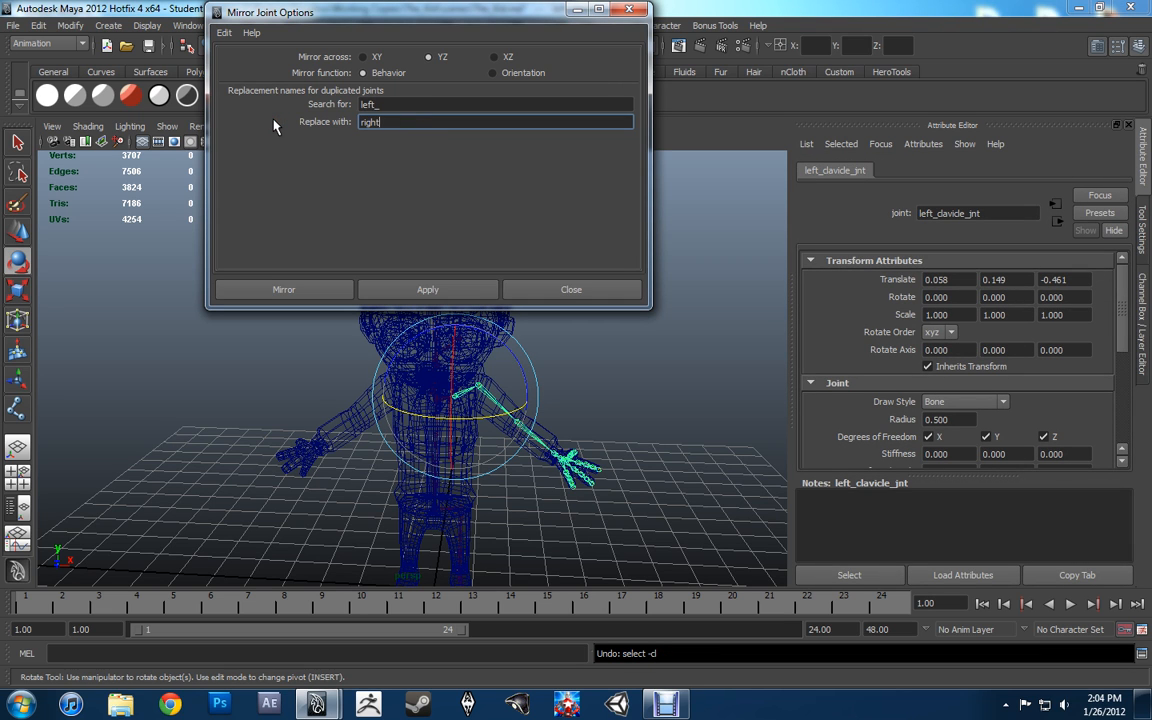
alt+drag(614, 428, 613, 430)
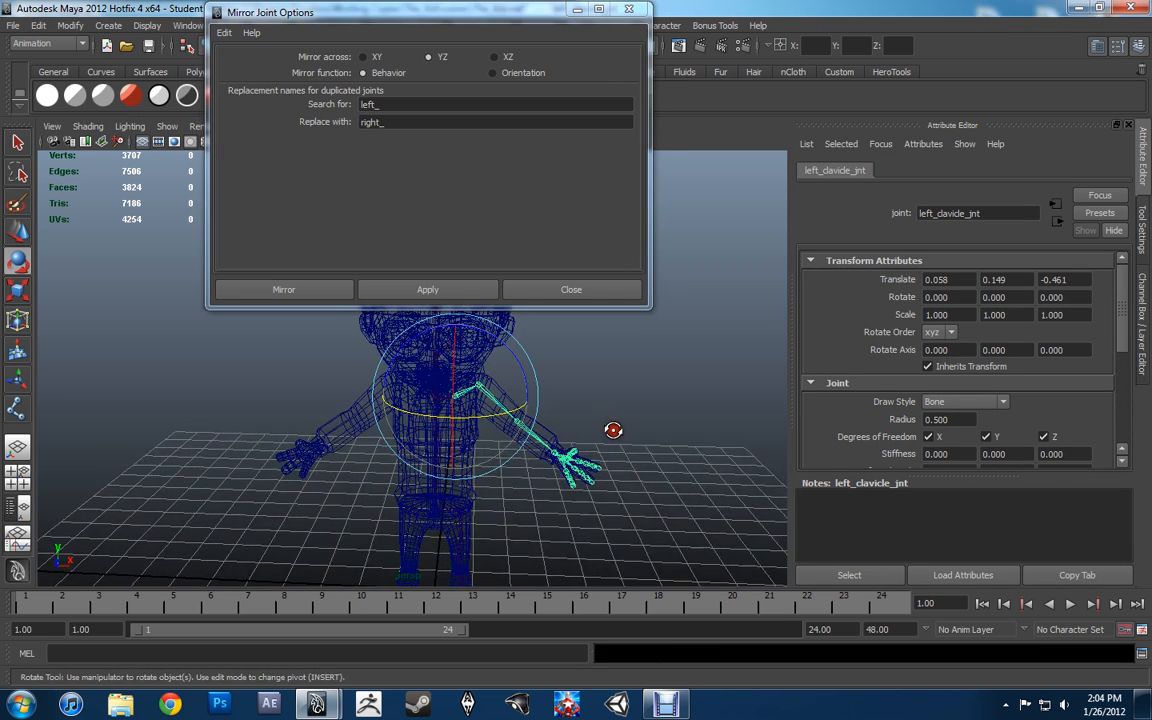
click(463, 289)
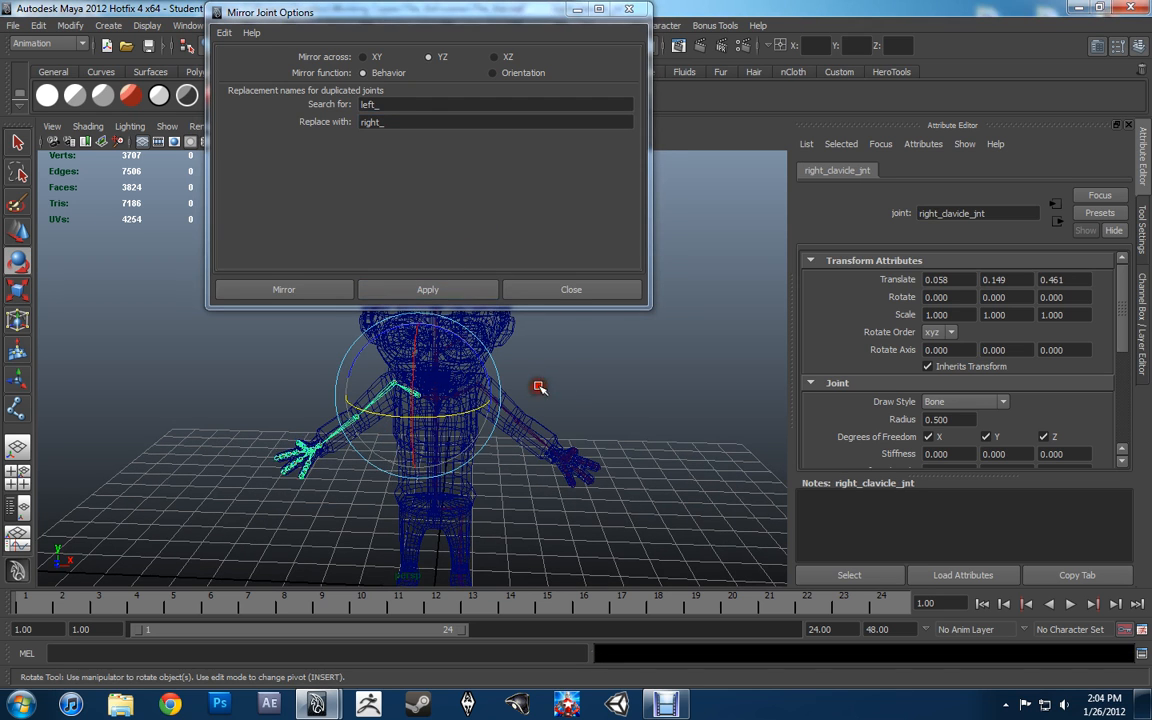
Test-rotate left_clavicle_jnt and right_clavicle_jnt together to check the mirrored movement, and undo the rotation.
click(540, 386)
click(465, 388)
key(w)
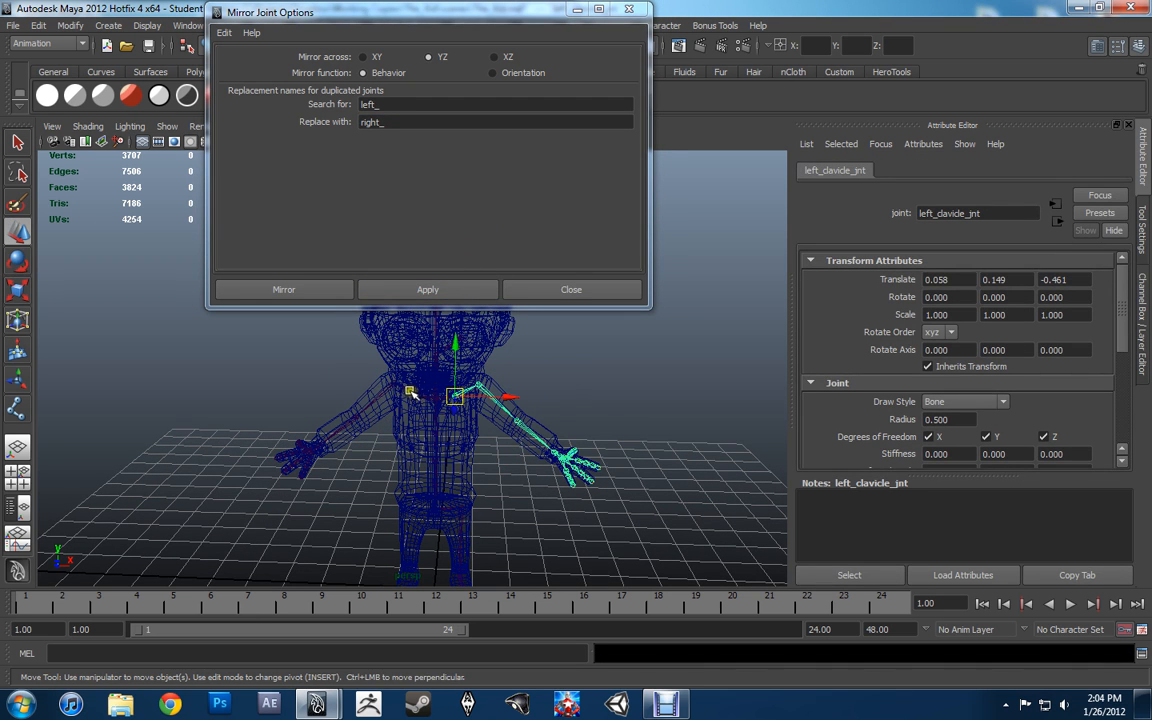
shift+click(410, 392)
key(e)
mouse_move(466, 418)
mouse_down()
mouse_move(420, 407)
mouse_move(510, 414)
mouse_move(436, 414)
mouse_move(469, 414)
mouse_up()
key(ctrl+z)
alt+drag(578, 392, 573, 393)
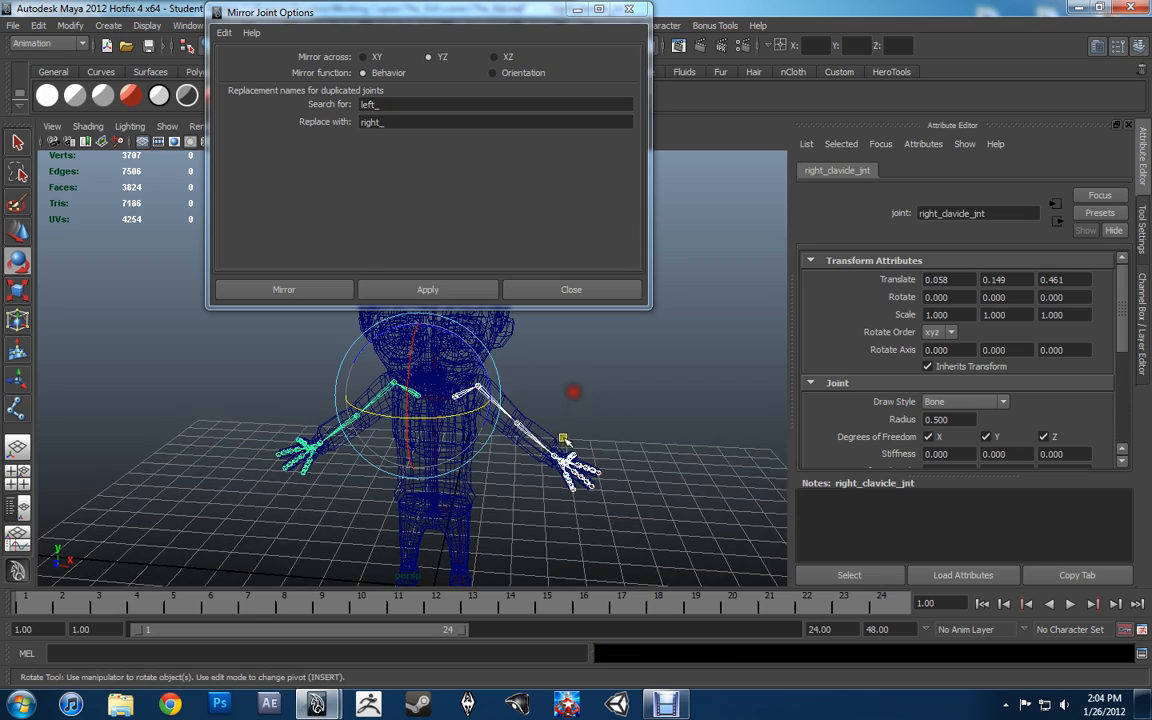
Mirror the left_hip_jnt leg chain across YZ with the Behavior function, replacing left_ with right_.
alt+middle_drag(566, 442, 560, 365)
alt+right_drag(560, 365, 527, 453)
alt+drag(527, 453, 530, 455)
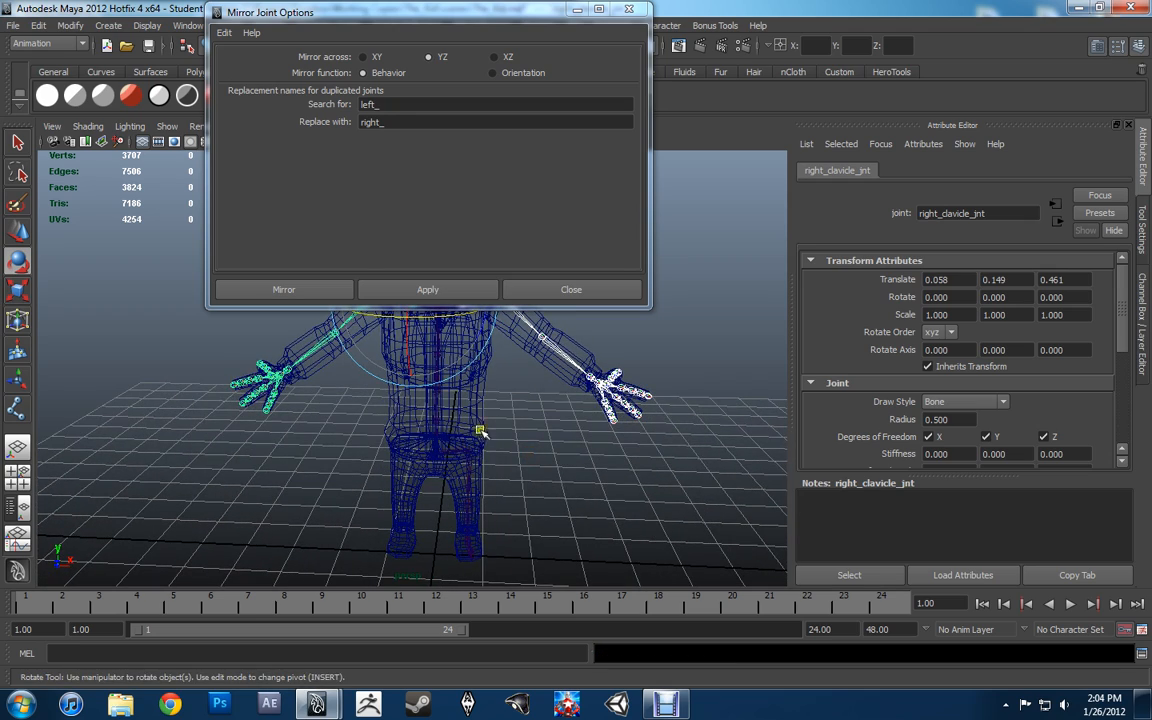
alt+middle_drag(484, 423, 491, 450)
alt+right_drag(491, 450, 490, 405)
click(479, 518)
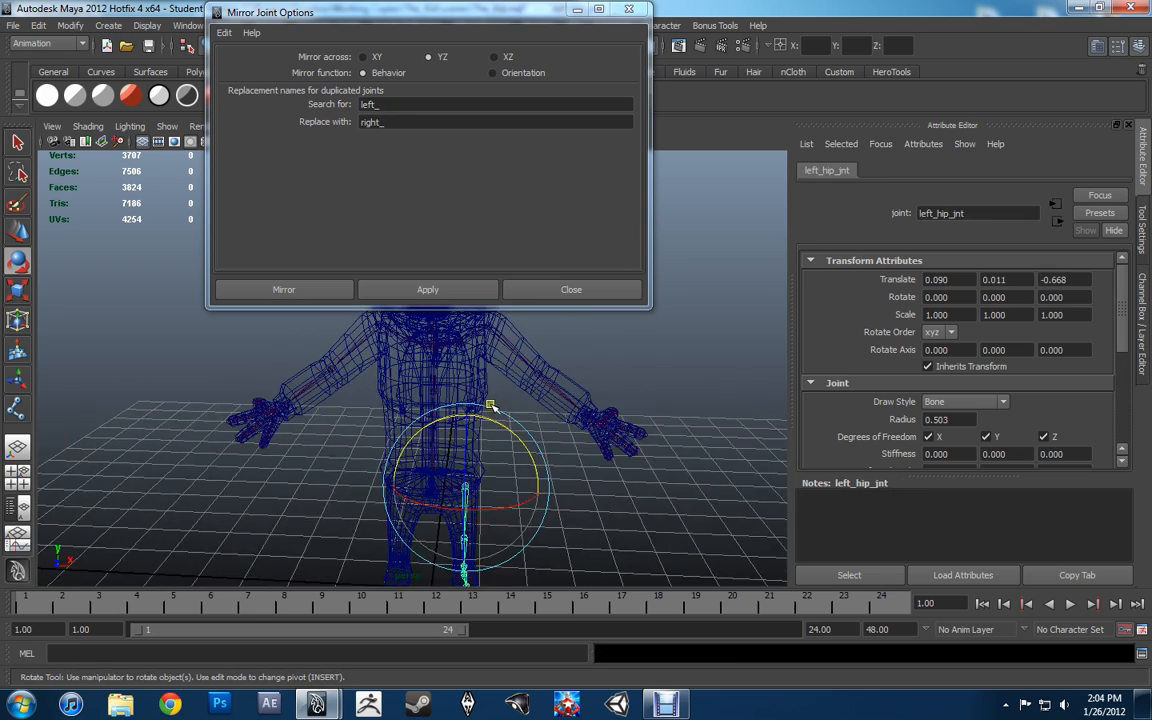
alt+drag(548, 419, 450, 433)
alt+drag(389, 541, 484, 488)
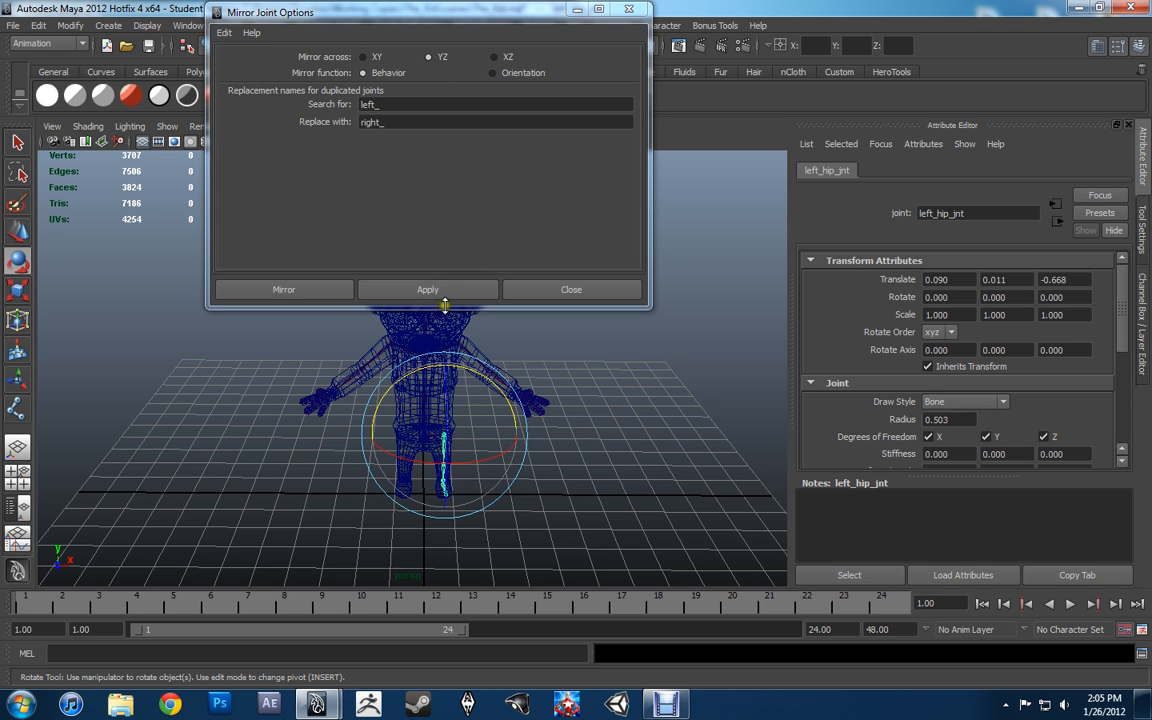
alt+drag(447, 320, 504, 396)
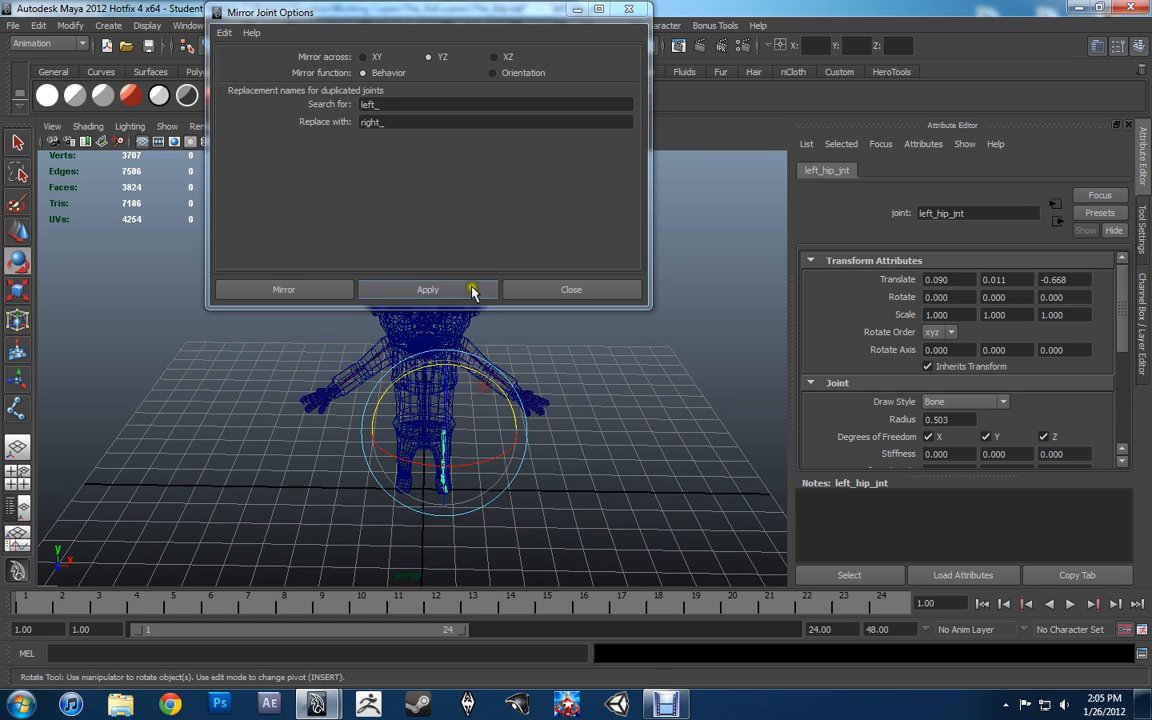
click(460, 292)
alt+drag(432, 331, 522, 383)
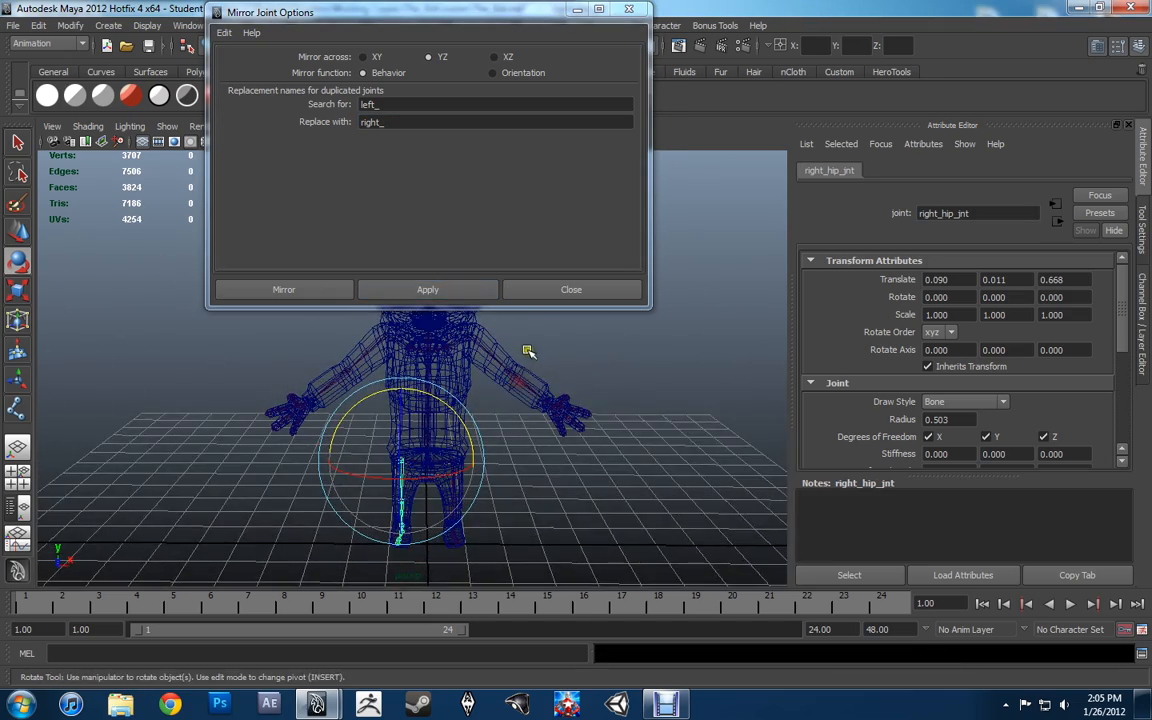
Mirror left_eye_jnt across YZ by repeating the last Mirror Joint command with the same left_ to right_ renaming.
alt+middle_drag(527, 354, 507, 436)
scroll(505, 408, up, 5)
click(478, 398)
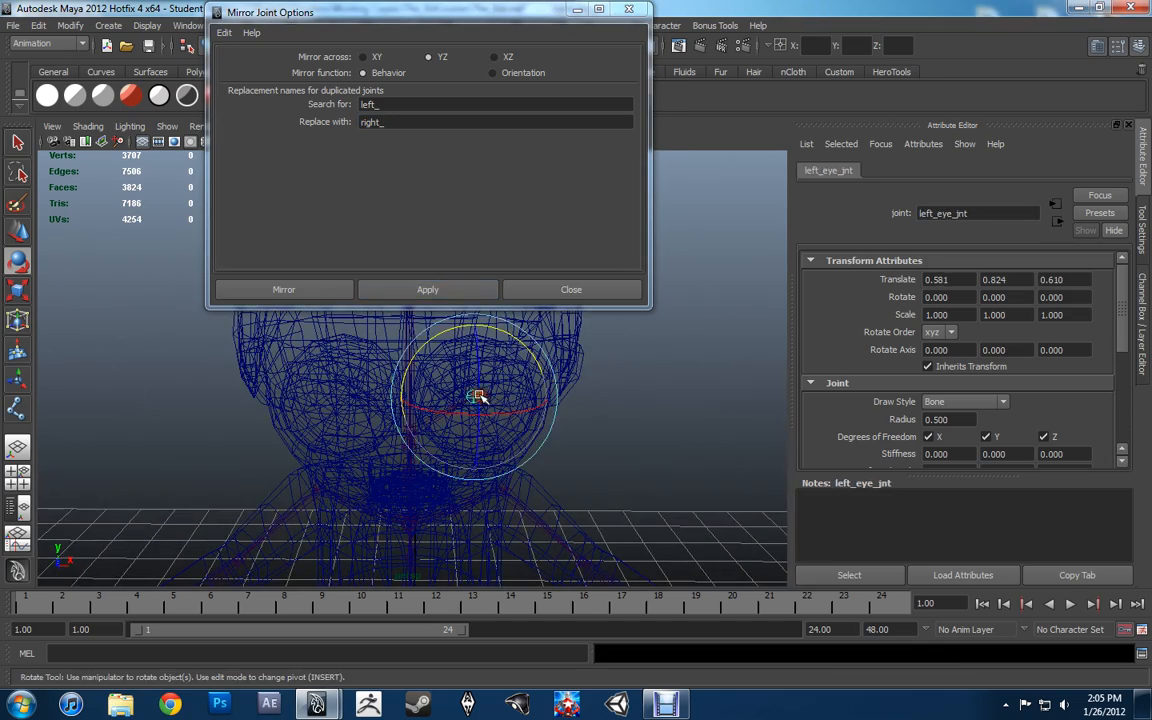
key(g)
alt+drag(476, 401, 432, 360)
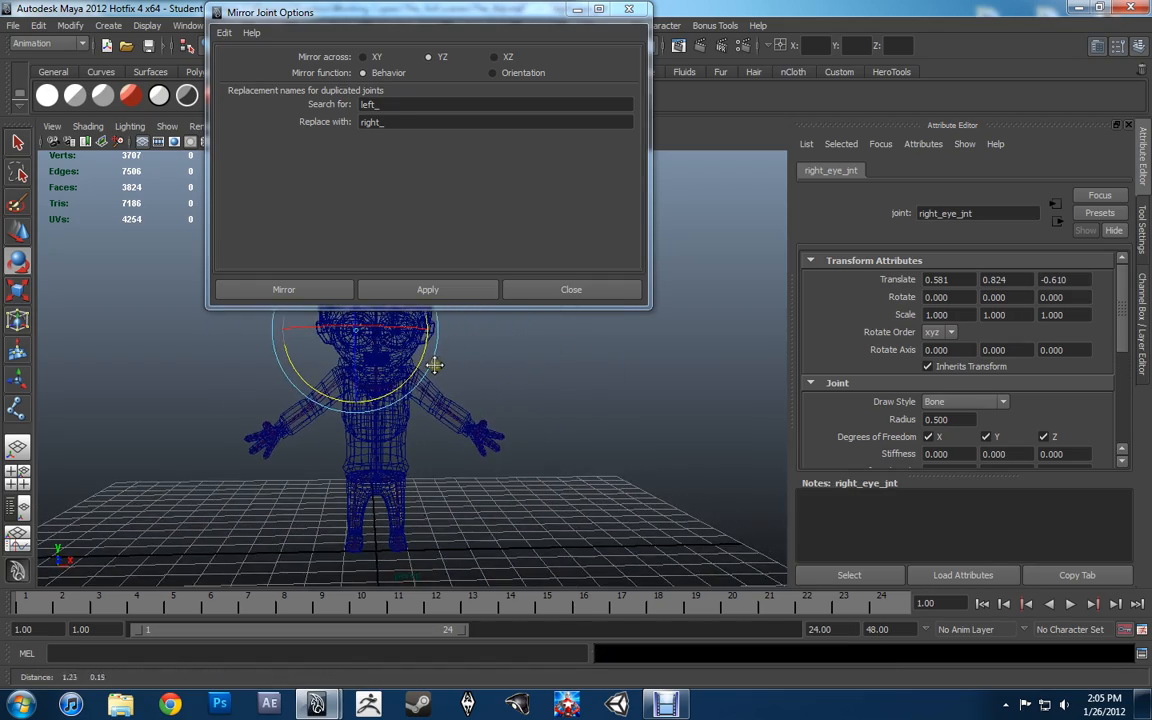
Close the Mirror Joint options and return the perspective view to shaded display.
click(535, 289)
mouse_move(540, 300)
alt+mouse_down()
mouse_move(556, 390)
mouse_move(457, 398)
mouse_move(480, 422)
alt+mouse_up()
key(5)
Put the character mesh in a new display layer and hide that layer to inspect the full skeleton with nothing selected.
click(480, 407)
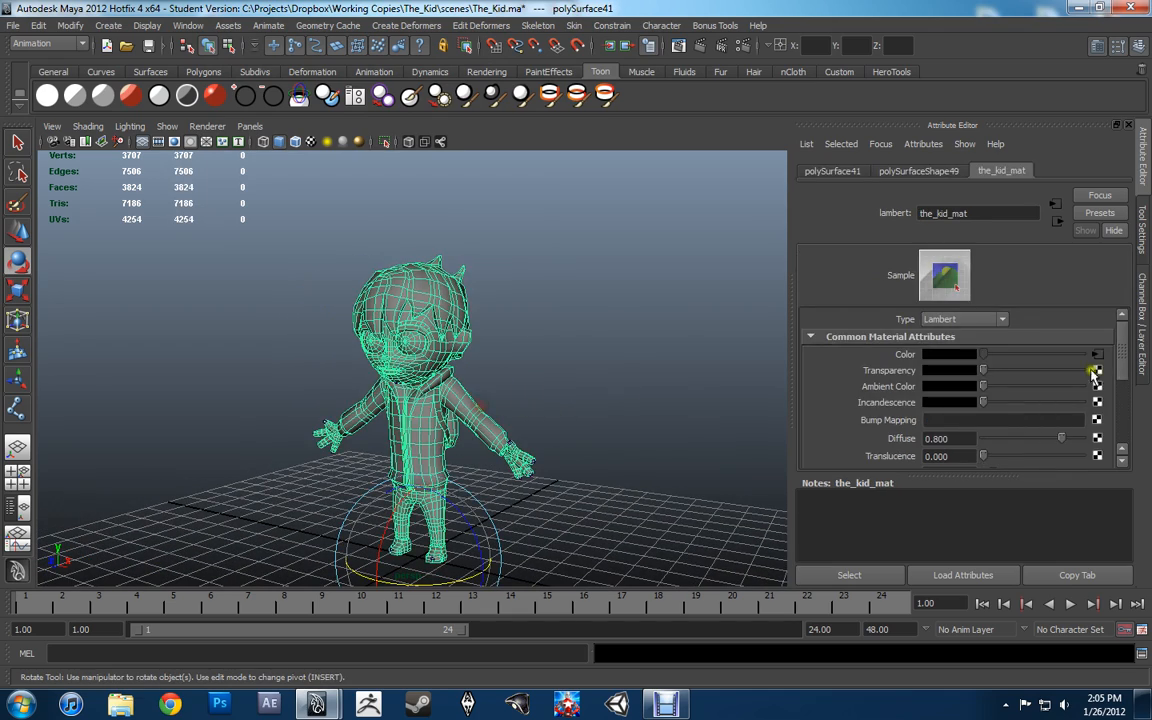
click(1138, 355)
click(1120, 413)
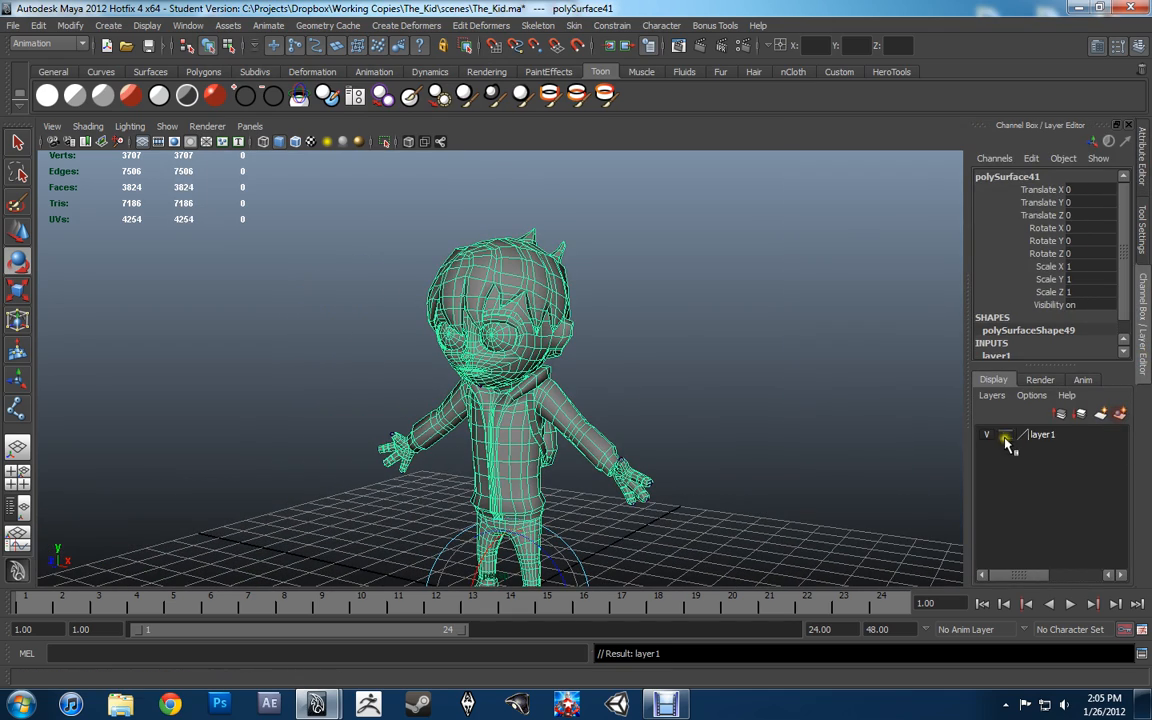
click(985, 436)
alt+drag(699, 430, 746, 427)
alt+middle_drag(715, 440, 689, 365)
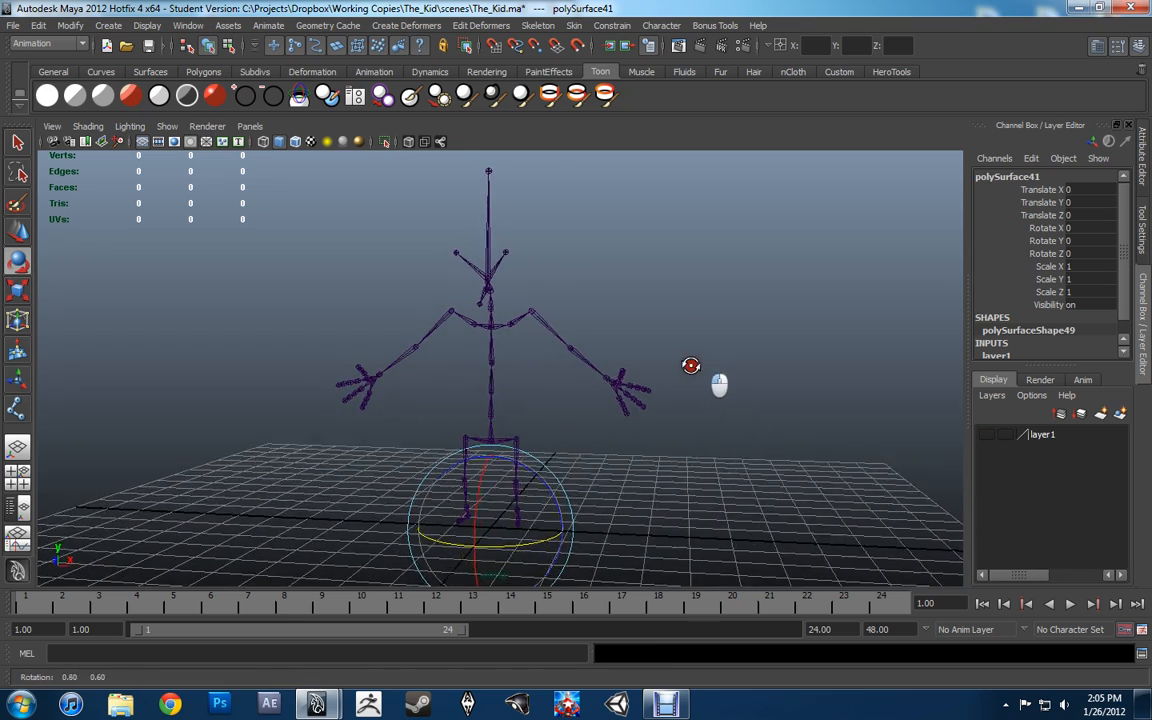
alt+drag(689, 365, 672, 357)
click(677, 355)
mouse_move(680, 420)
alt+mouse_down()
mouse_move(540, 437)
mouse_move(710, 432)
mouse_move(681, 411)
alt+mouse_up()
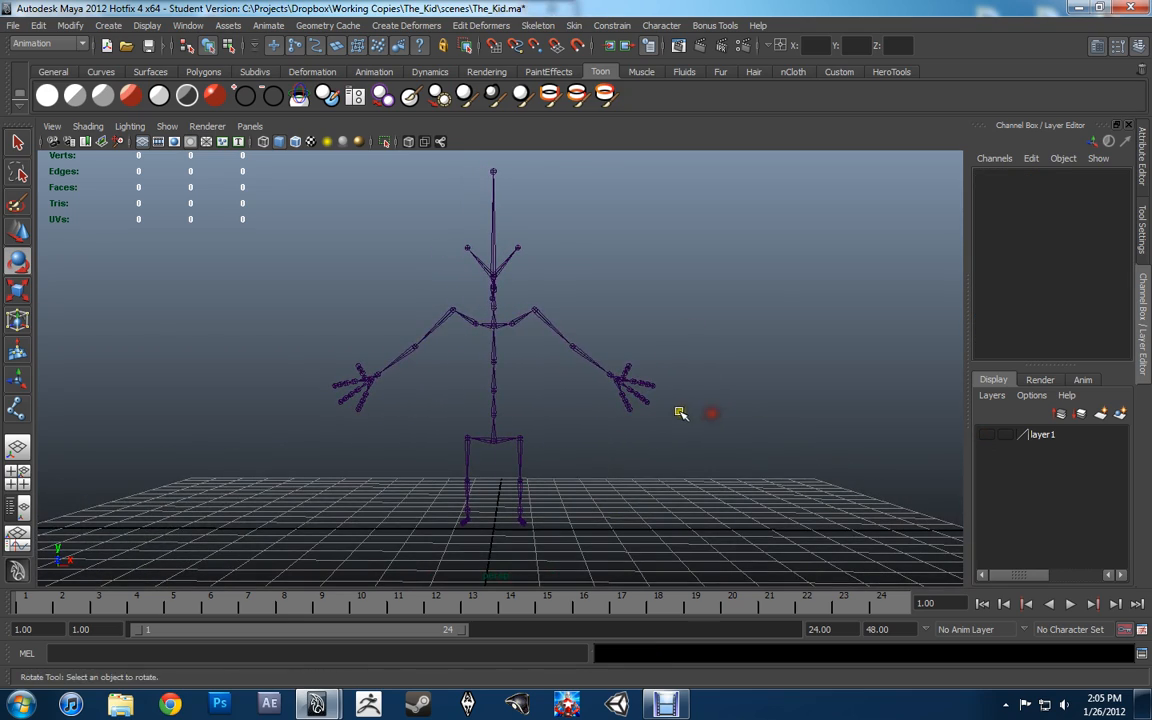
Switch back to the Select tool, save the scene and accept the student version notice.
key(q)
key(ctrl+s)
click(540, 361)
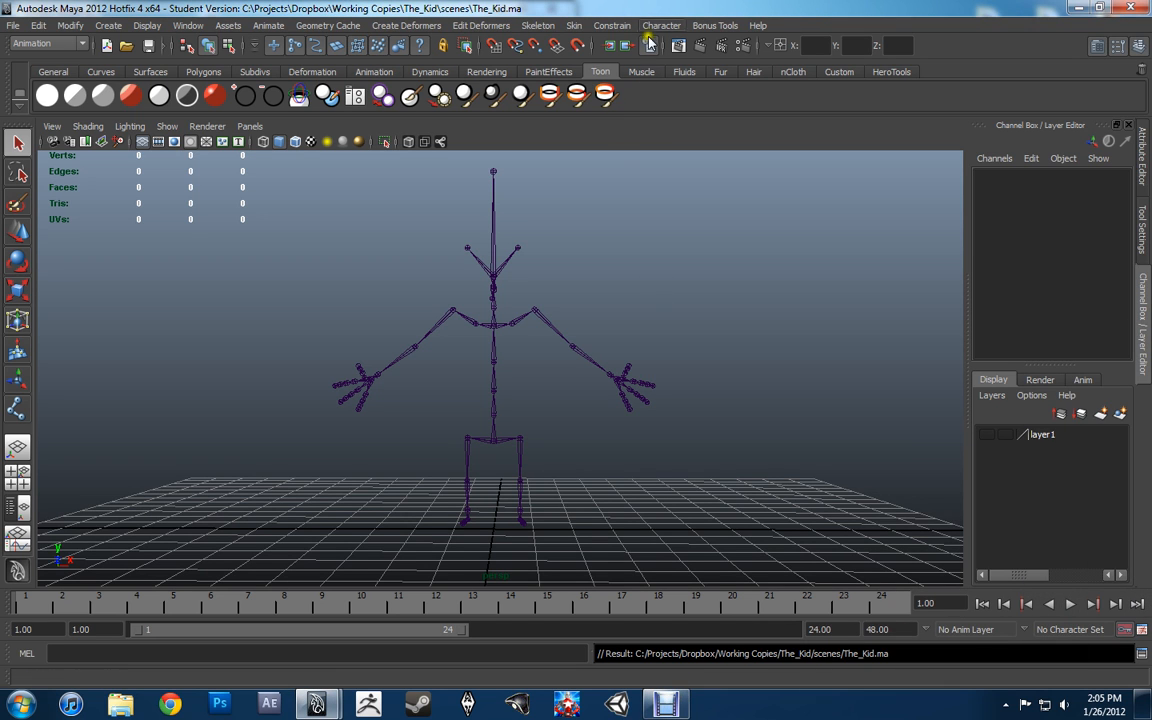
Show the character mesh's display layer again and view the mesh in wireframe with the mirrored skeleton inside.
click(987, 434)
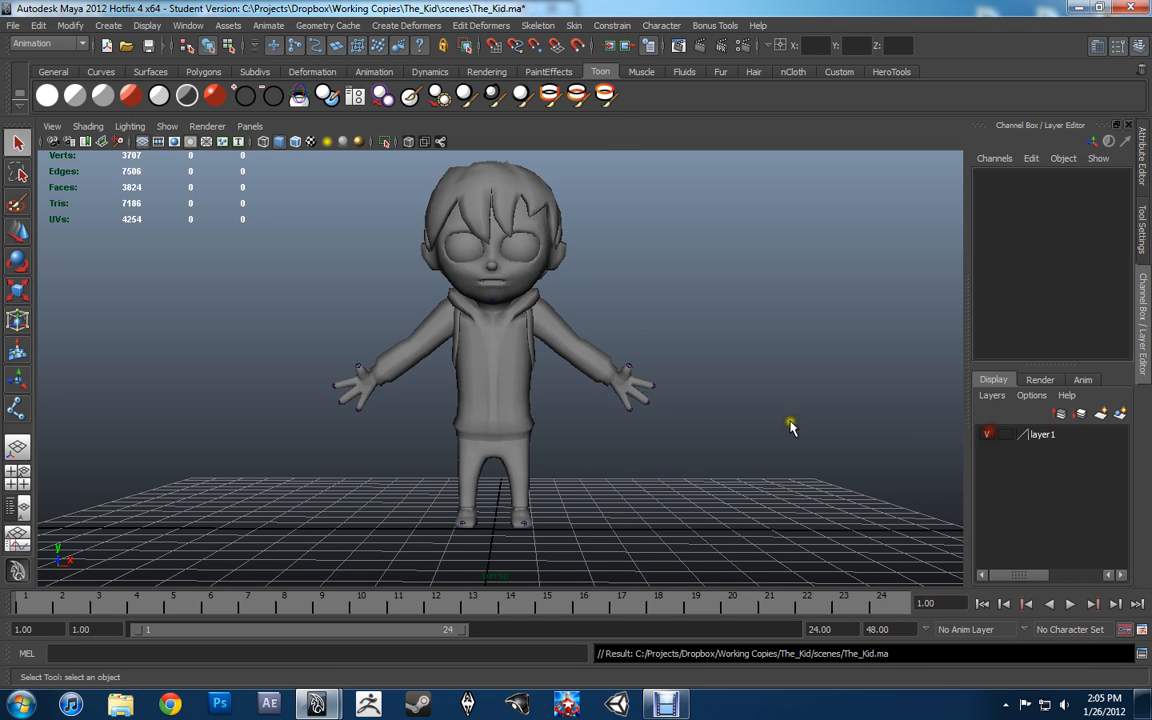
alt+drag(530, 355, 613, 425)
alt+middle_drag(590, 440, 564, 427)
scroll(563, 430, up, 3)
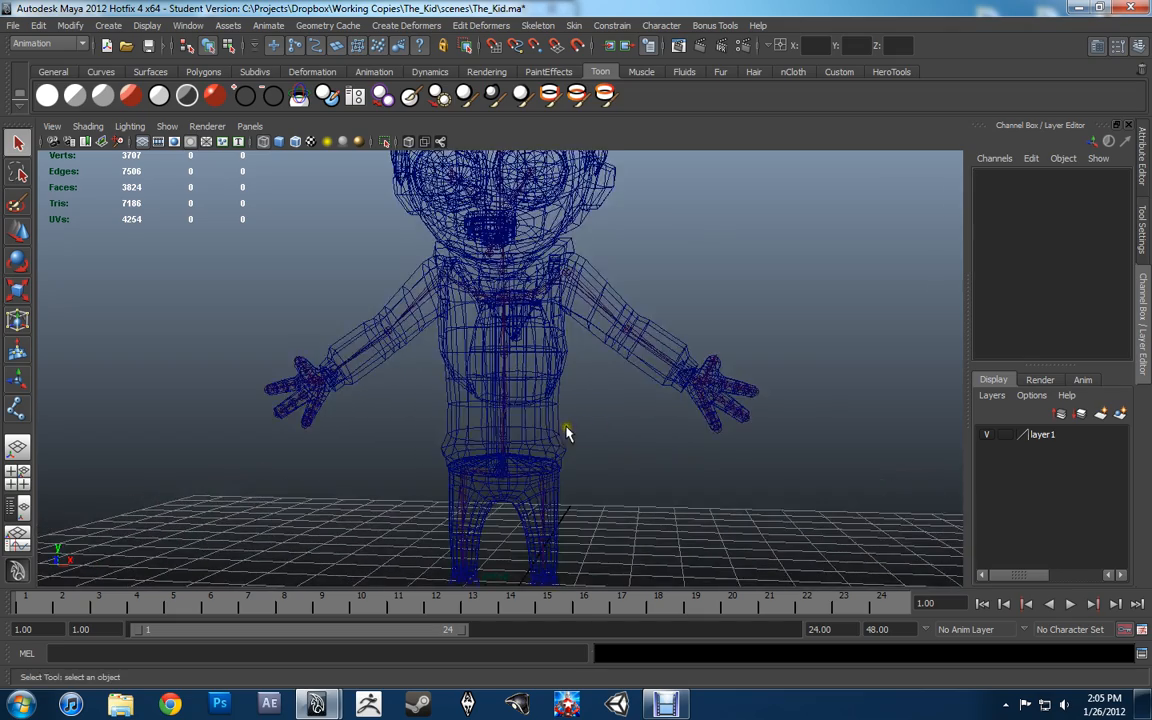
Select the character mesh together with the skeleton's root joint and return the view to shaded display.
click(533, 440)
alt+middle_drag(483, 473, 483, 420)
alt+right_drag(483, 420, 645, 419)
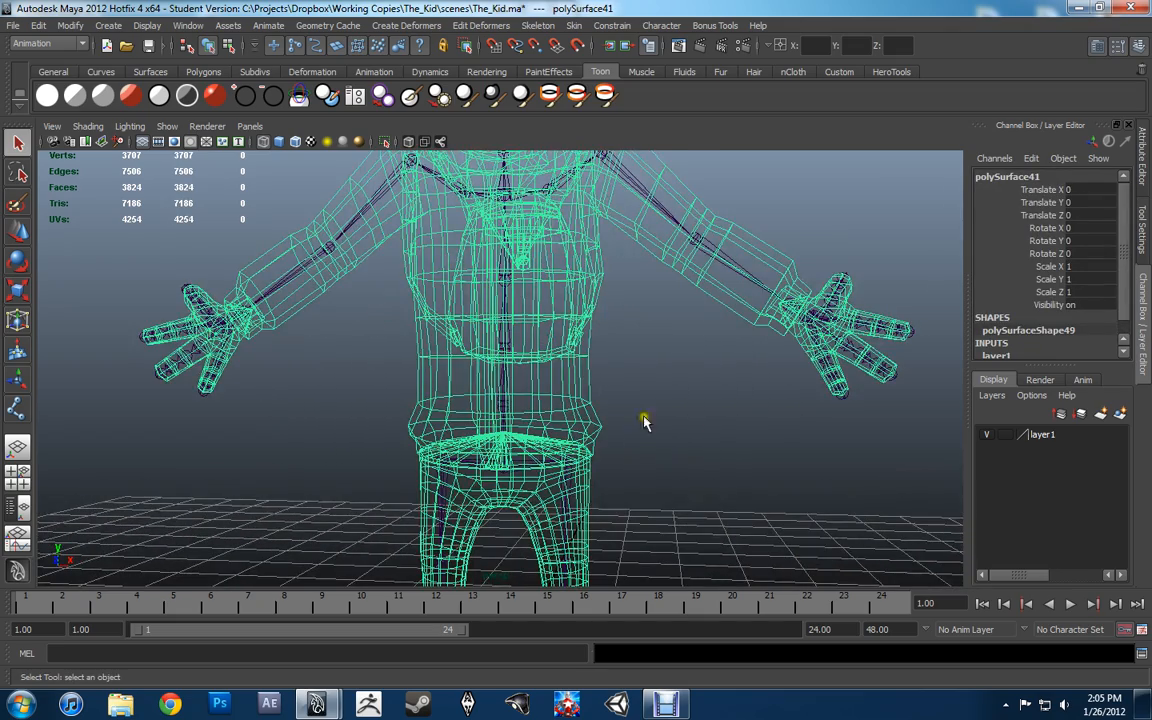
scroll(1043, 326, down, 2)
click(505, 470)
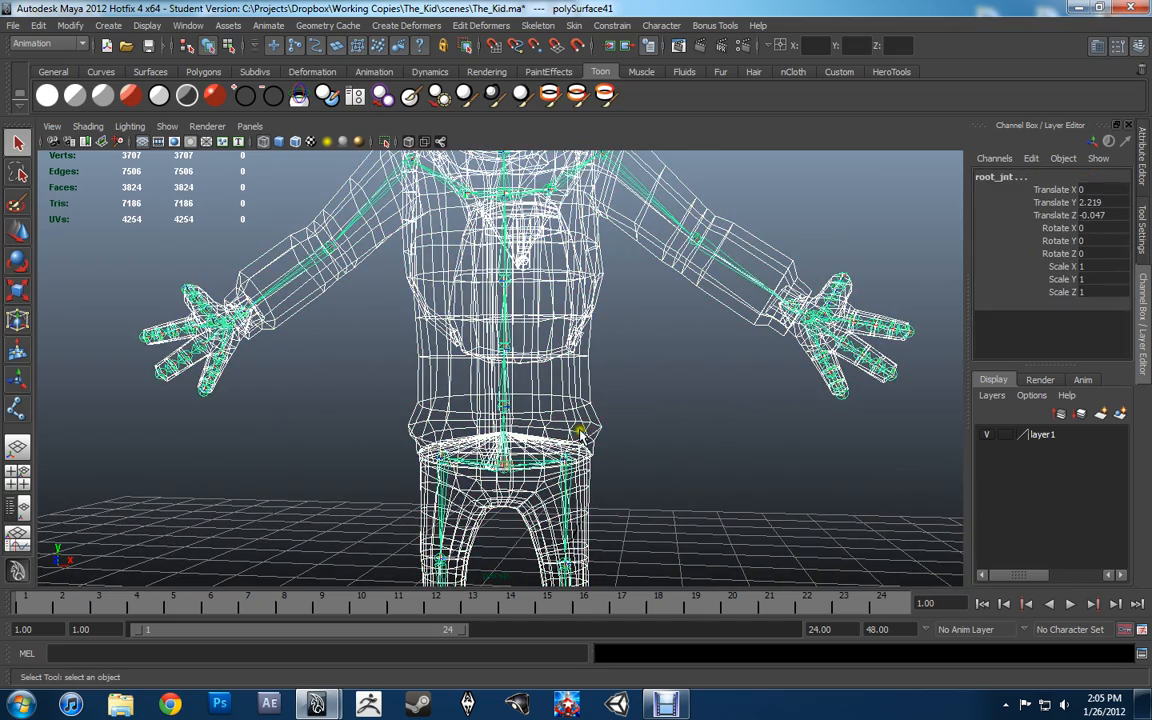
mouse_move(505, 470)
alt+mouse_down()
mouse_move(609, 442)
mouse_move(503, 468)
alt+mouse_up()
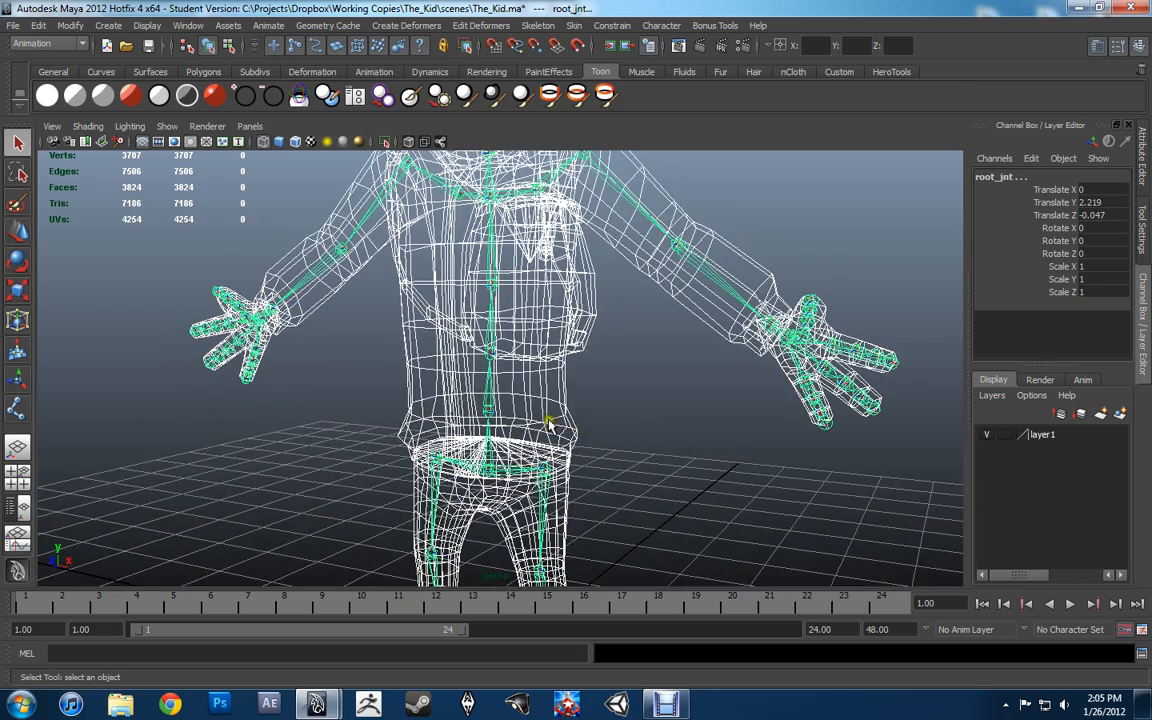
scroll(566, 405, down, 4)
alt+drag(574, 404, 617, 395)
key(5)
alt+middle_drag(632, 269, 642, 340)
alt+right_drag(743, 334, 676, 298)
Open the Smooth Bind options and review the Bind to and Normalize Weights choices, keeping Joint hierarchy and Interactive.
click(573, 25)
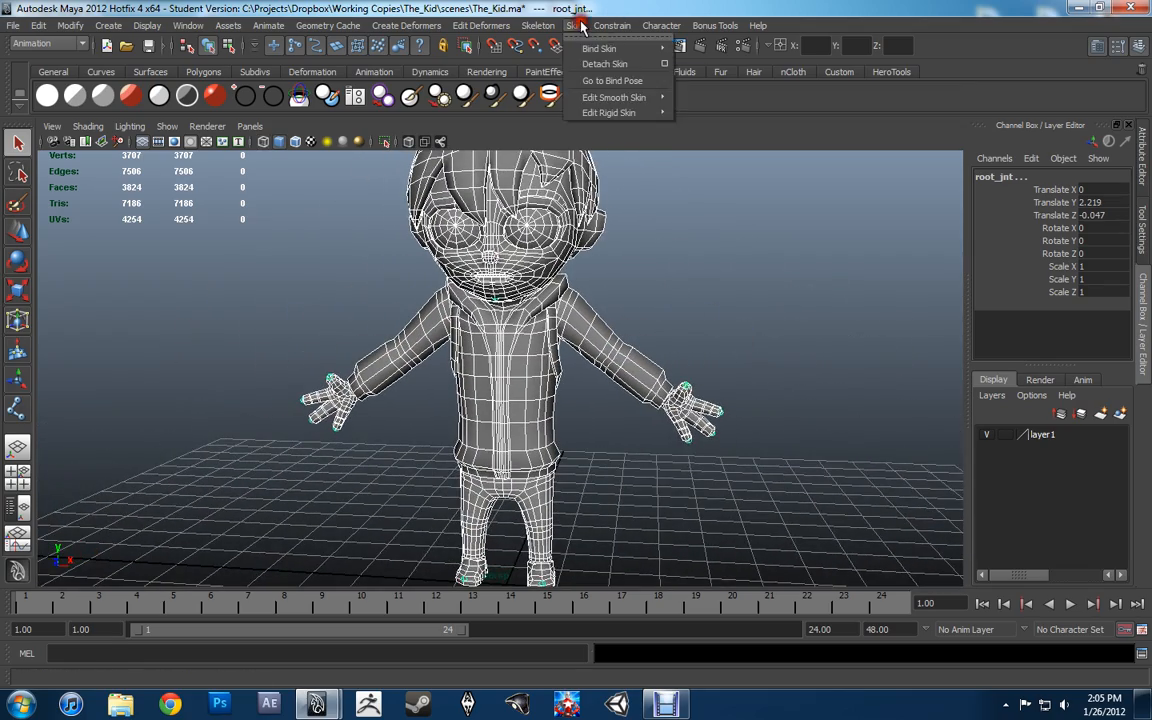
mouse_move(600, 48)
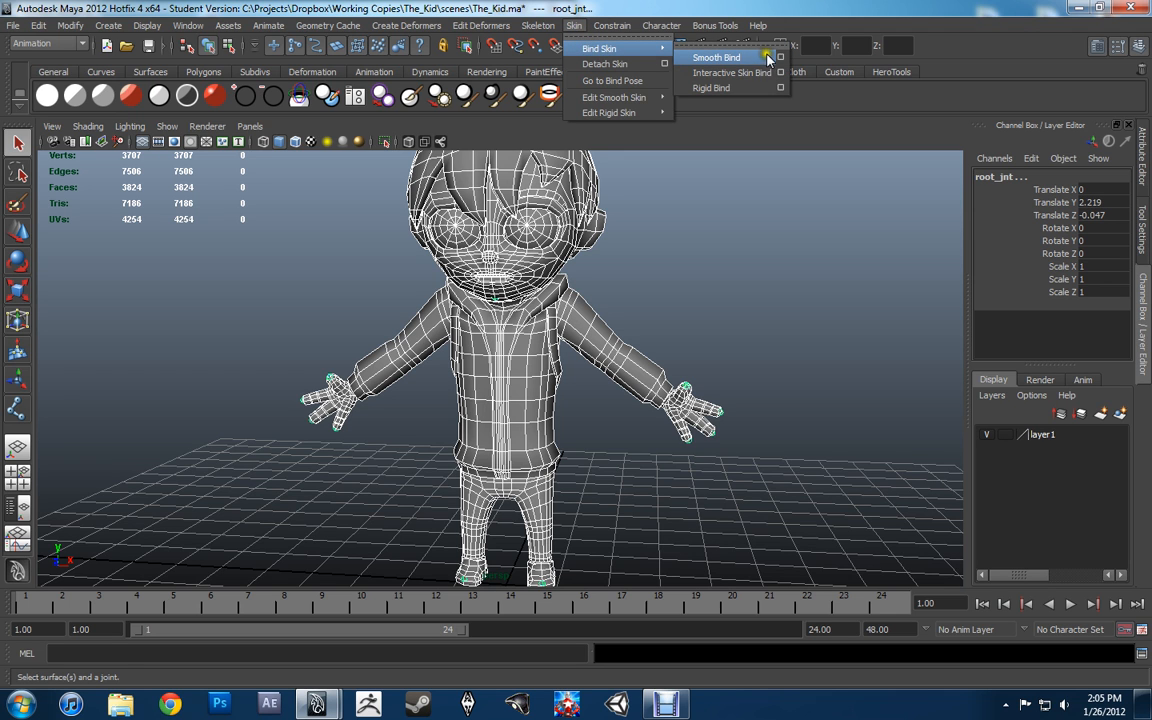
click(781, 57)
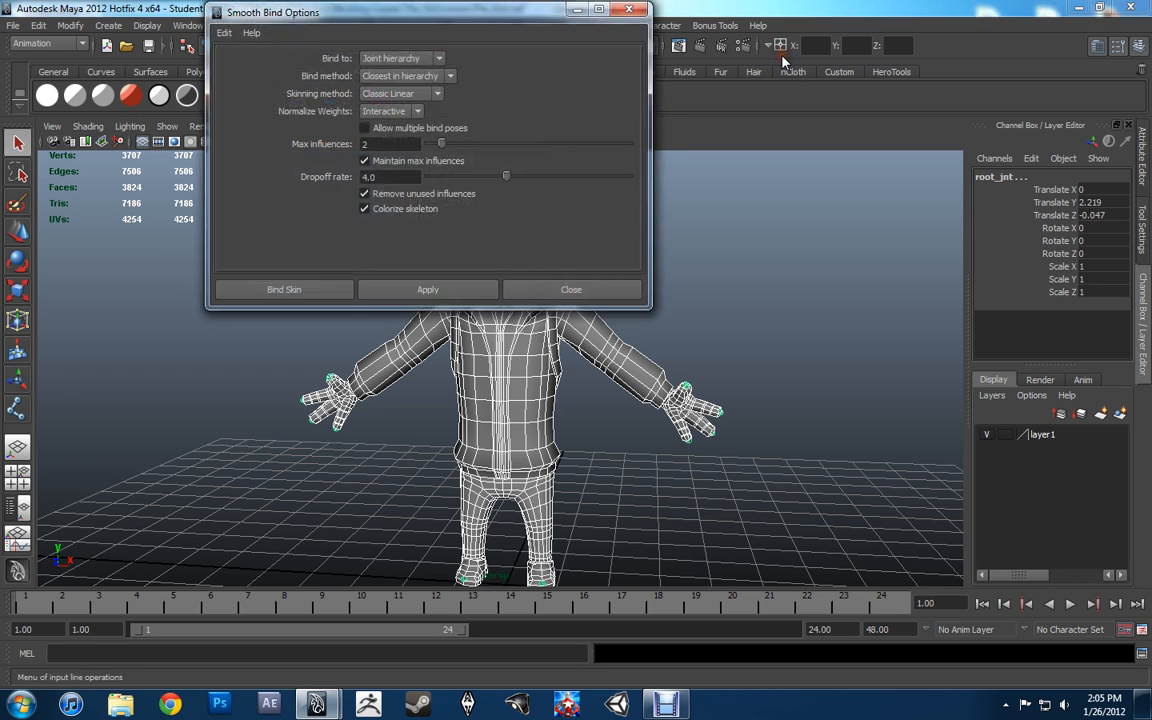
drag(540, 18, 912, 184)
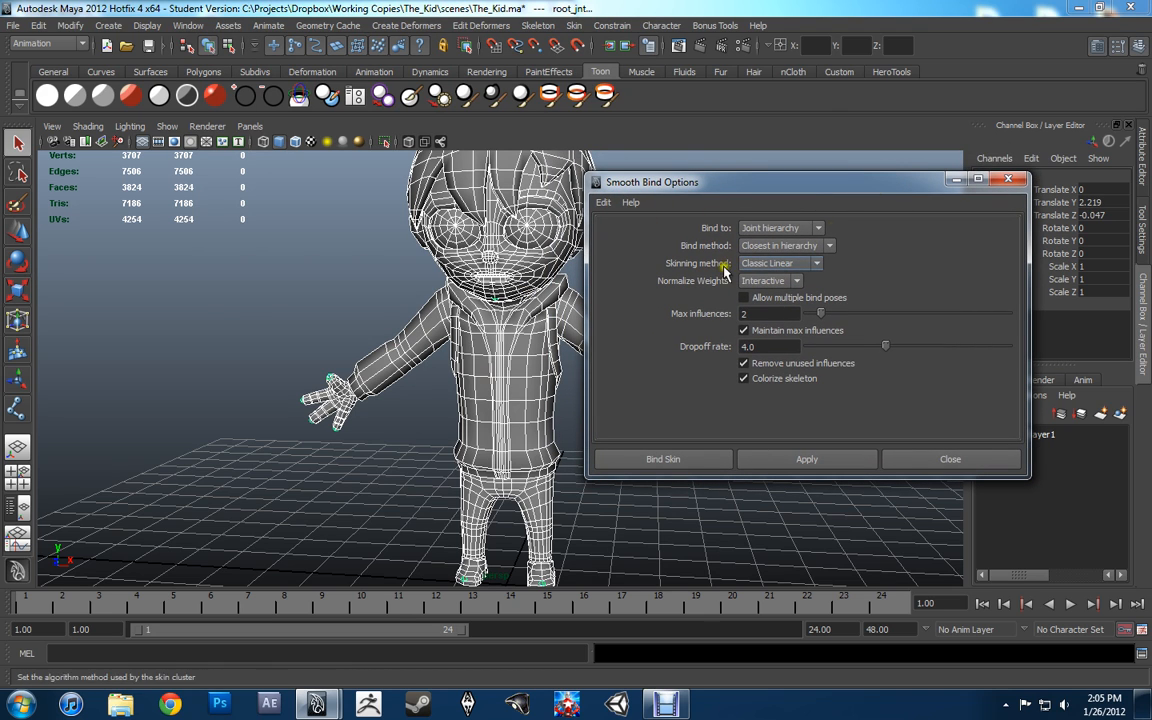
click(810, 228)
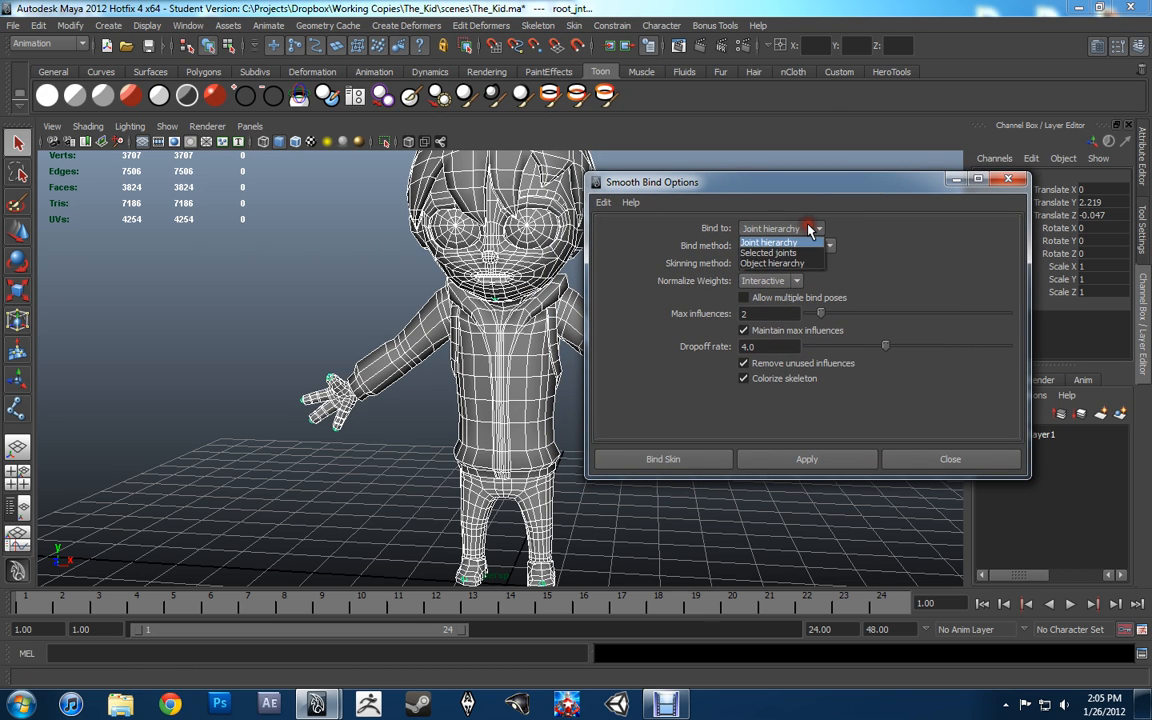
click(812, 227)
click(808, 229)
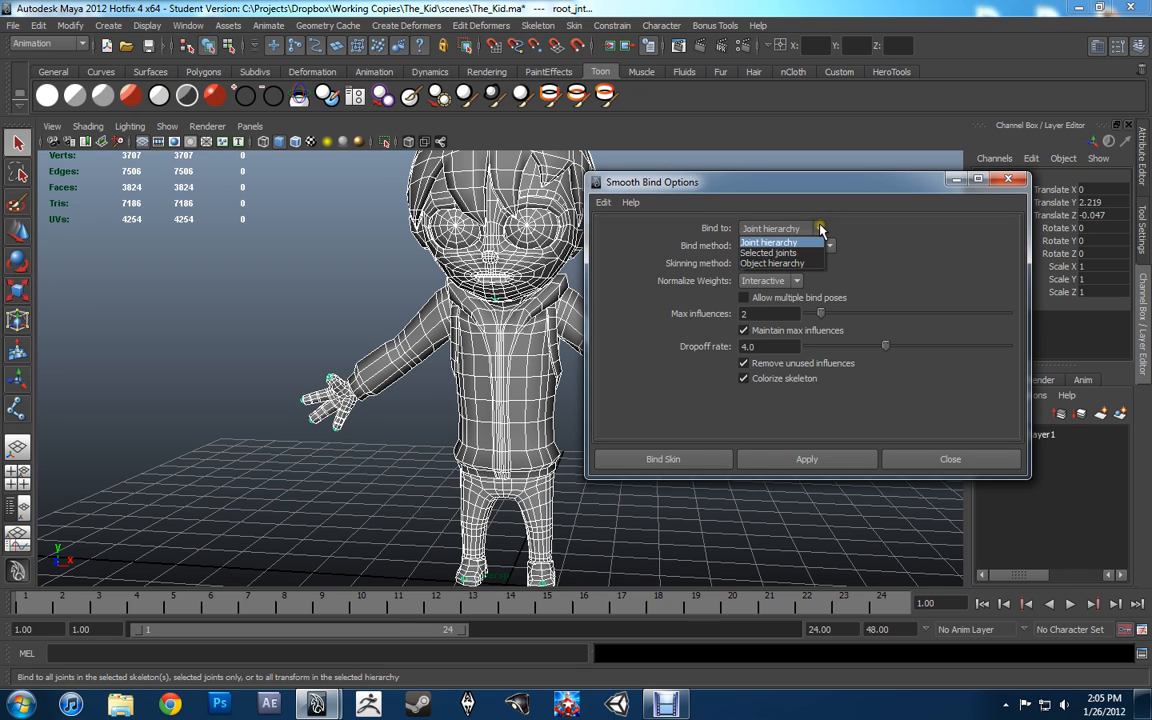
click(817, 227)
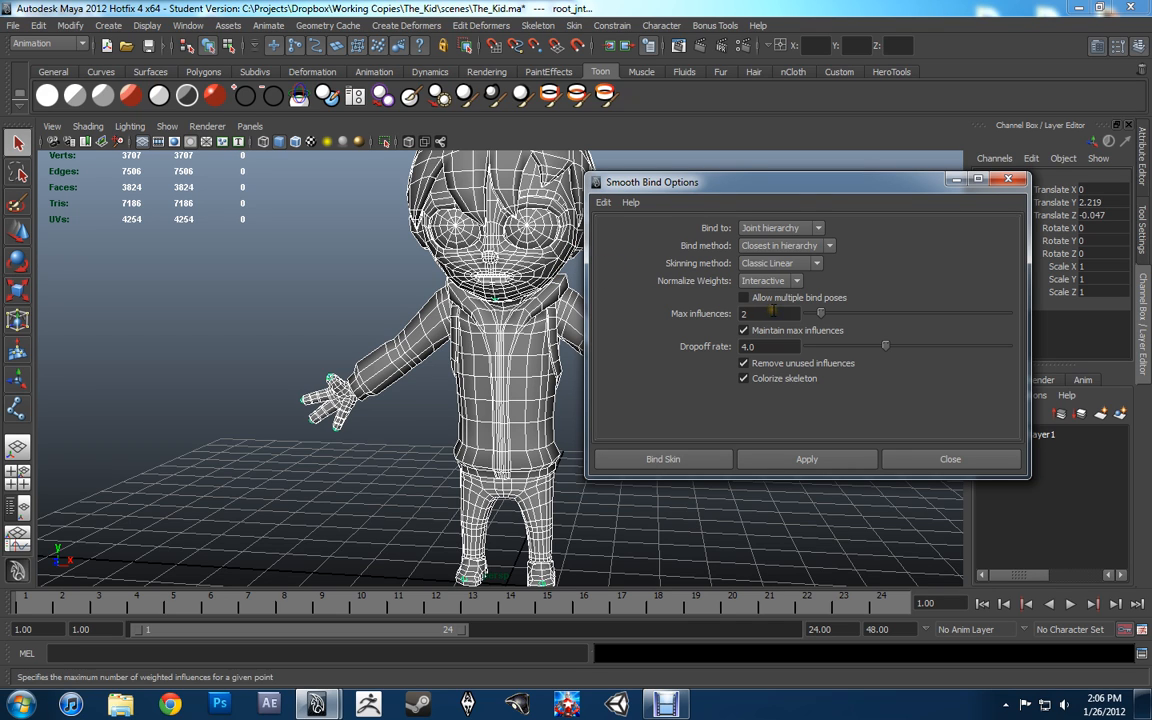
click(793, 282)
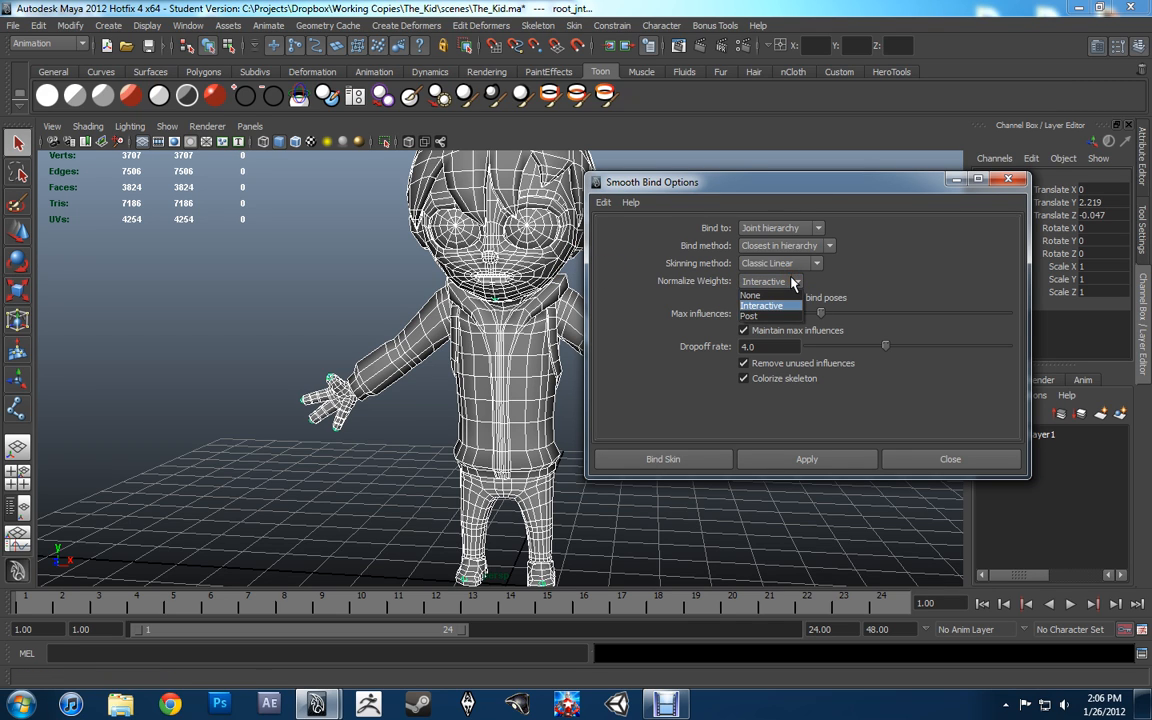
click(794, 282)
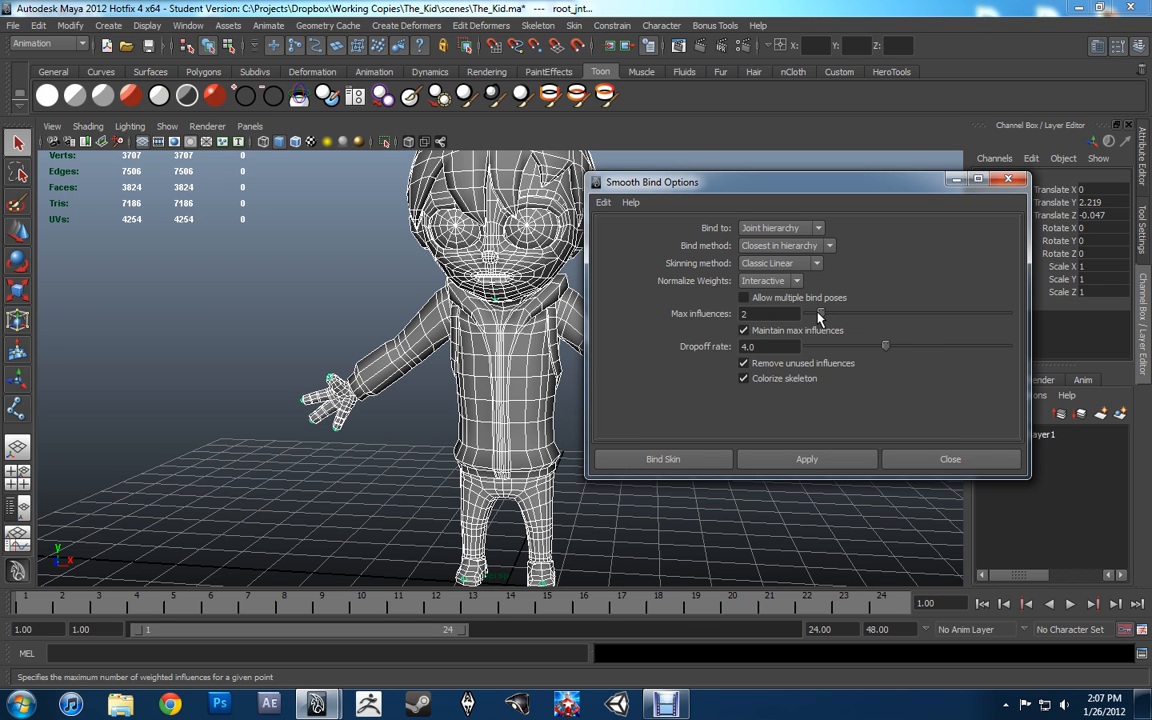
Set Max influences to 3, smooth bind the mesh to the skeleton and close the options.
alt+drag(518, 336, 441, 321)
alt+drag(455, 265, 410, 264)
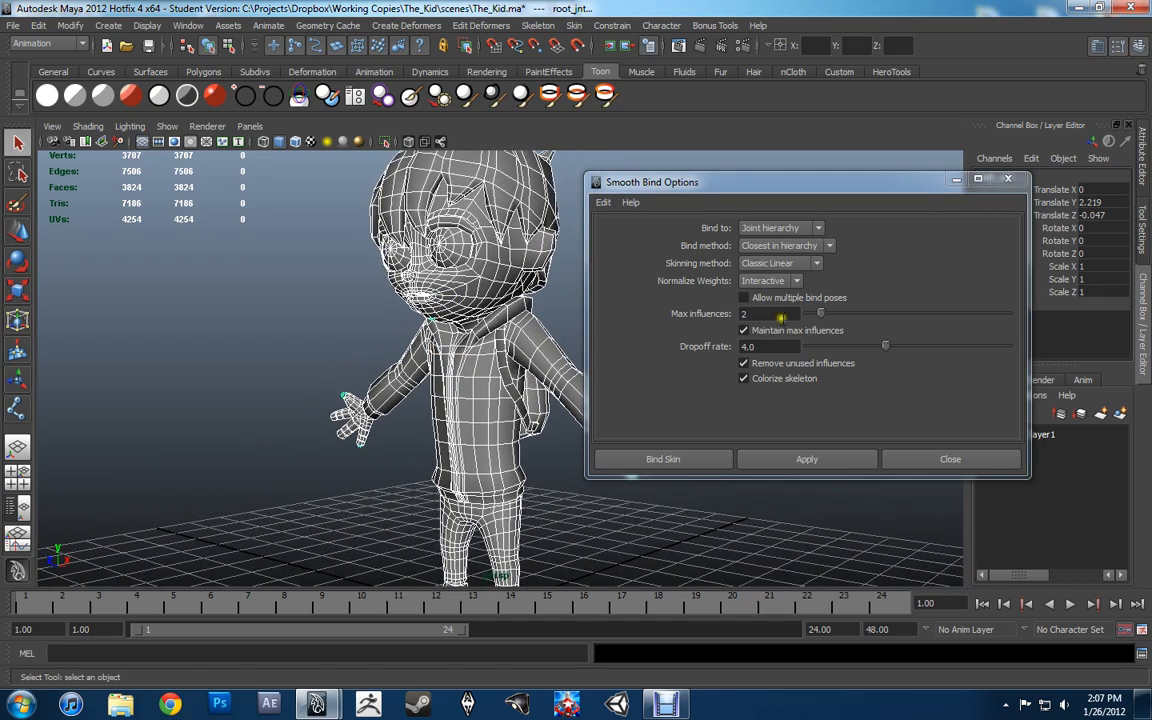
click(776, 316)
drag(776, 316, 729, 314)
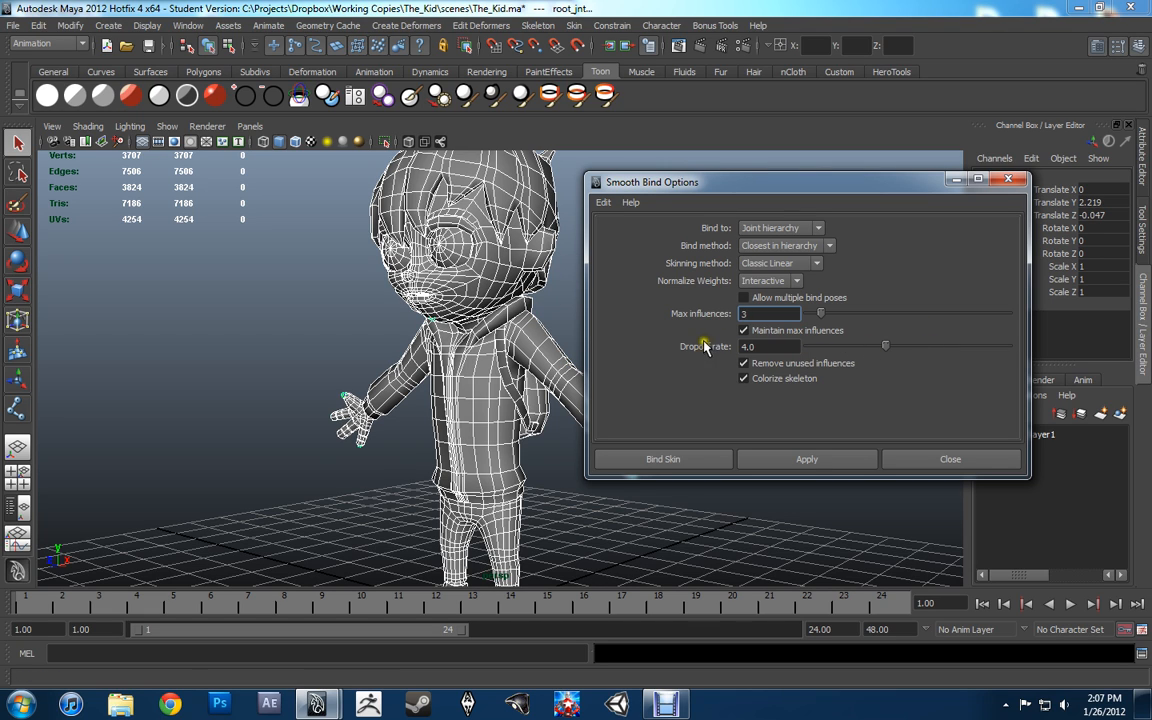
click(809, 460)
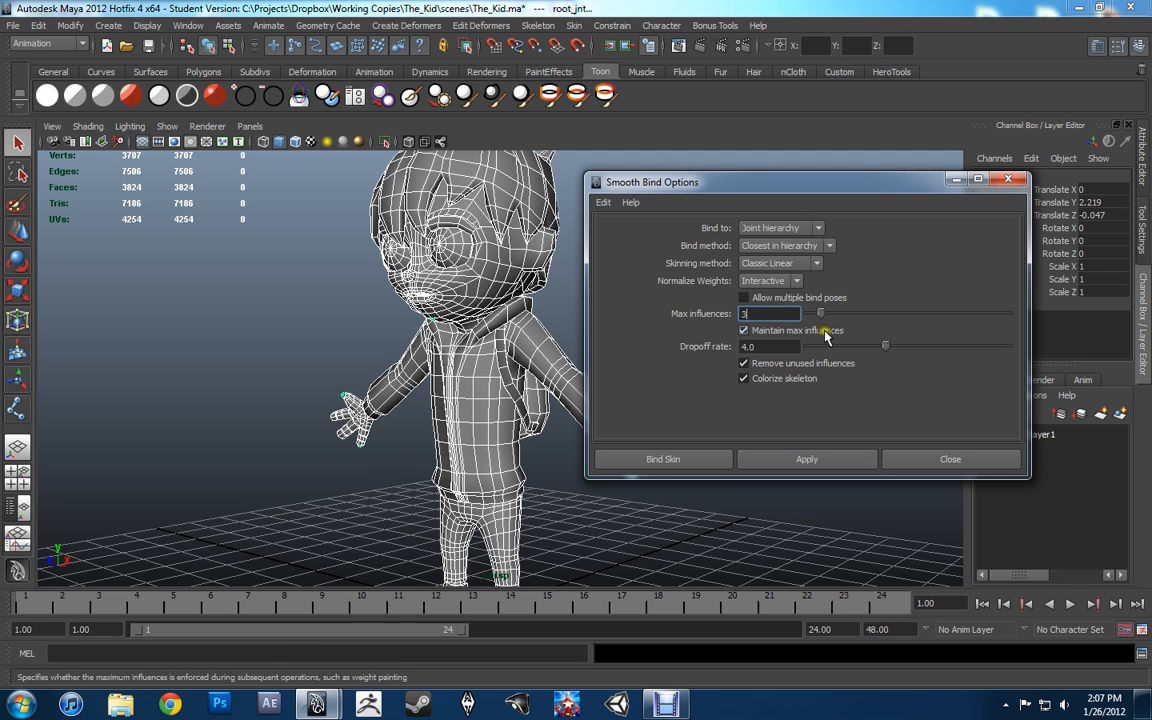
click(796, 461)
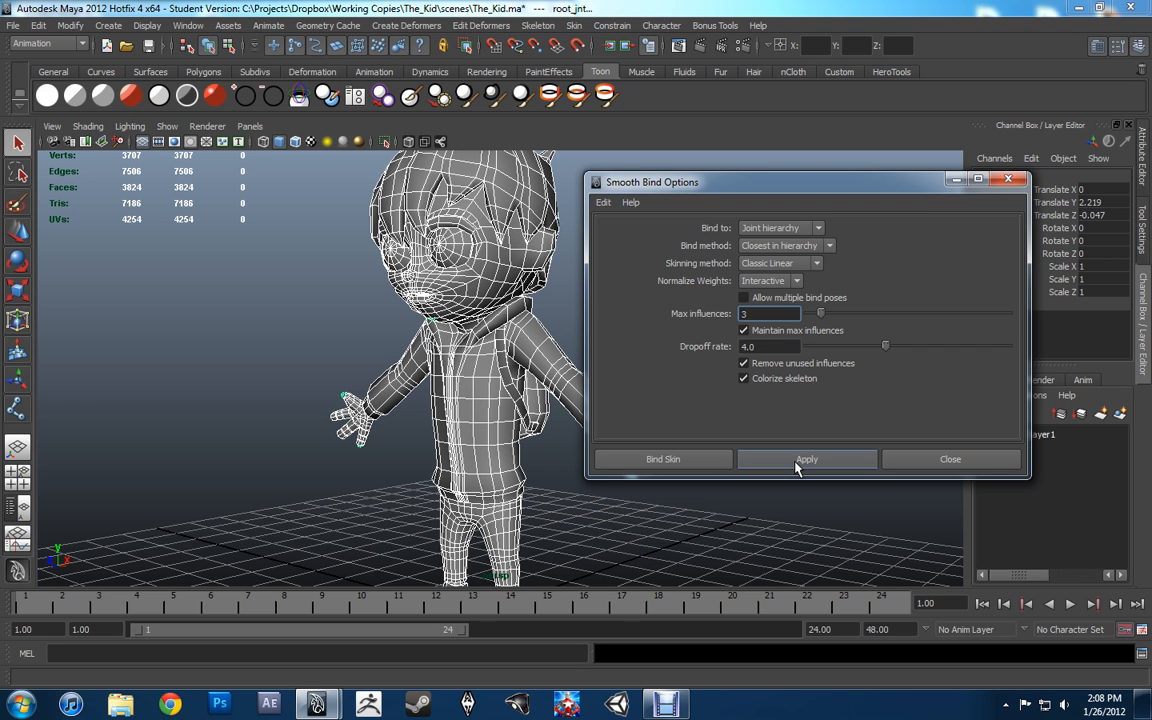
click(887, 460)
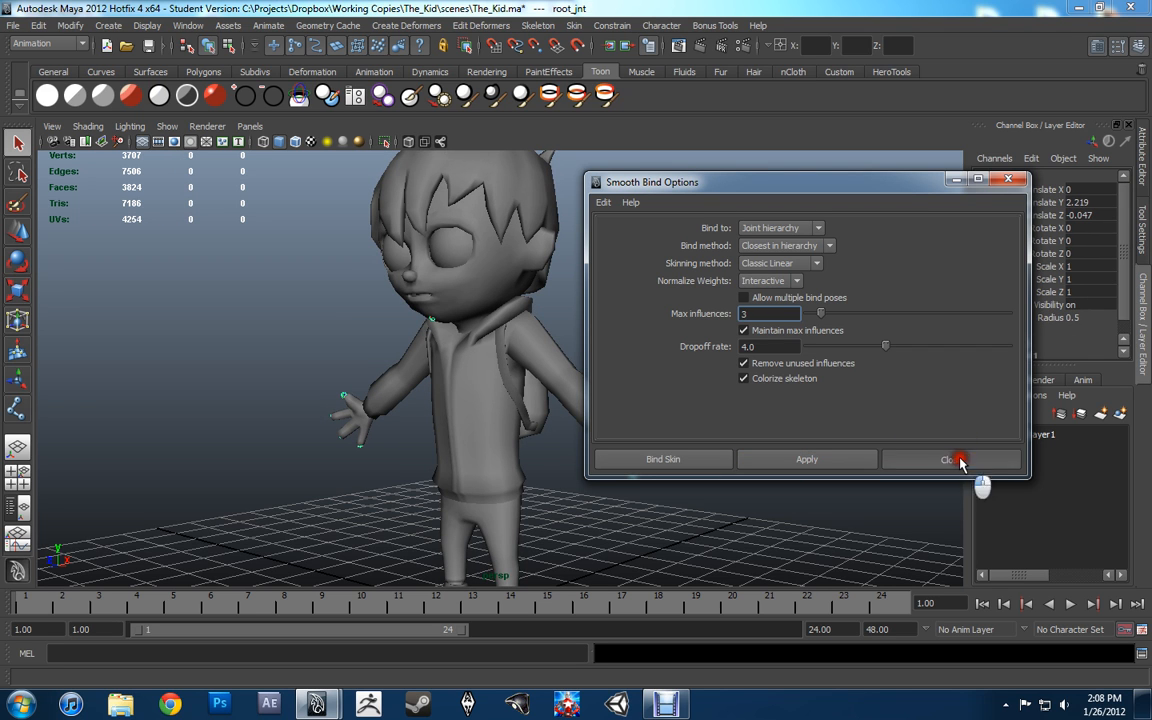
Select the left shoulder joint with the Rotate tool active and display the character with its textures.
alt+drag(630, 441, 694, 424)
click(579, 362)
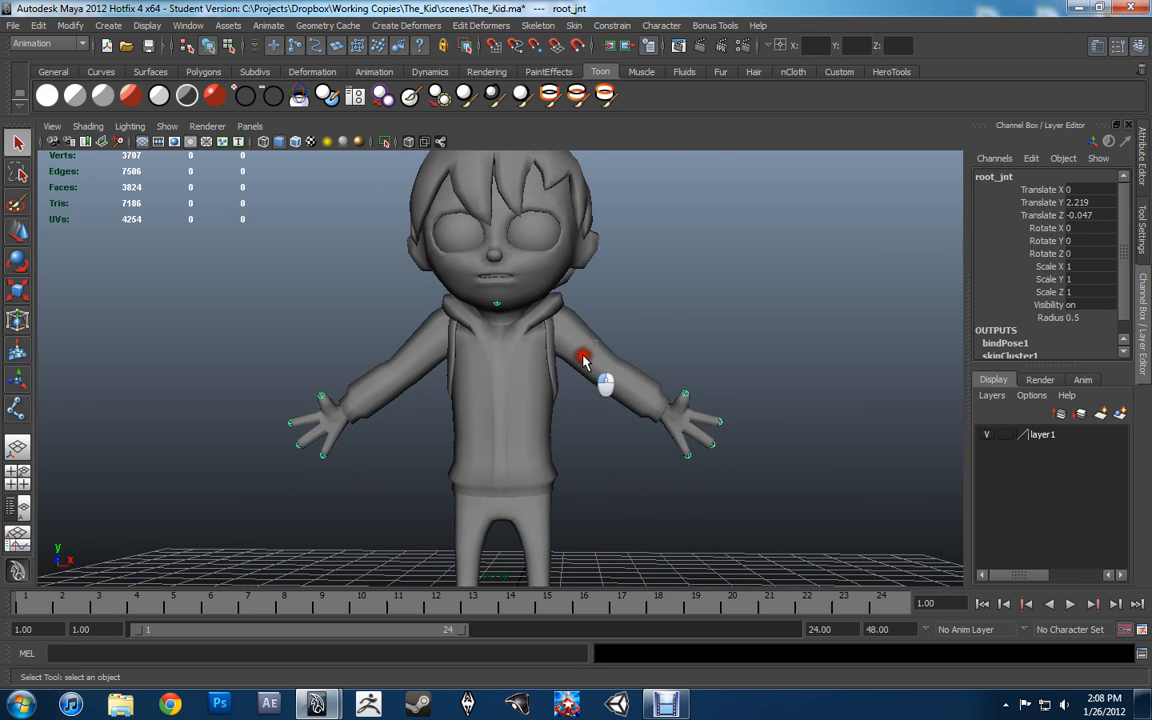
key(e)
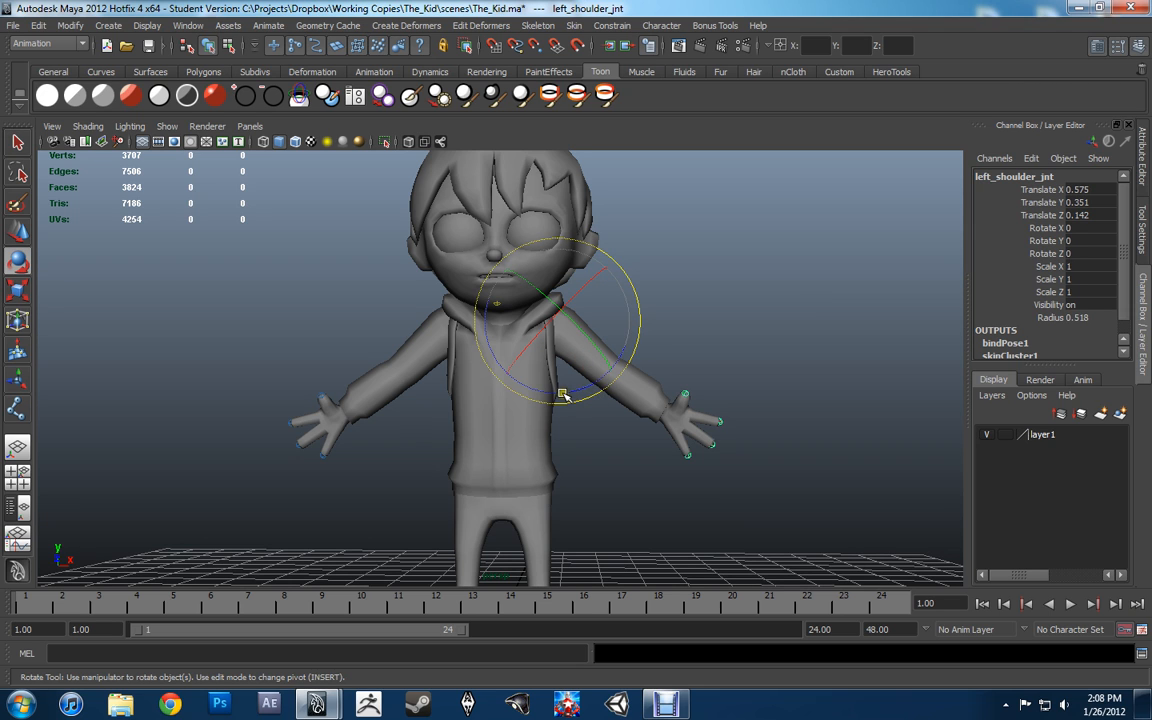
key(4)
key(6)
Practise selecting the left shoulder and left elbow joints with selection boxes, finishing with the shoulder joint selected.
click(721, 293)
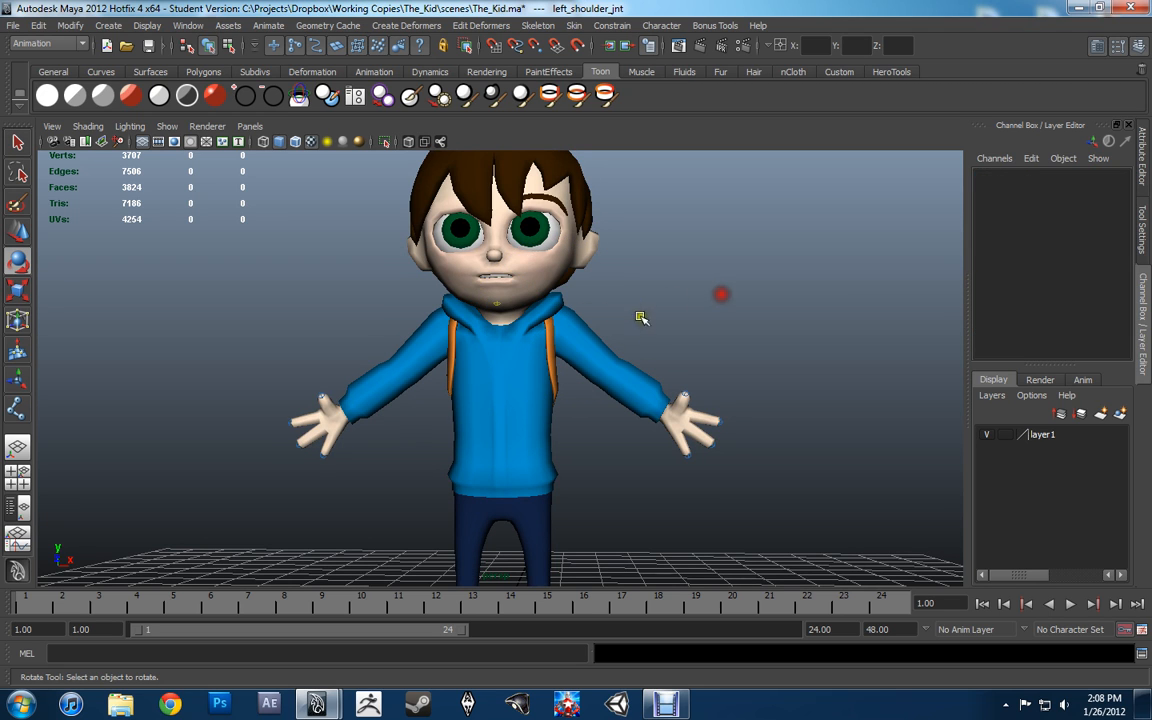
drag(598, 319, 575, 360)
click(702, 309)
drag(691, 323, 627, 388)
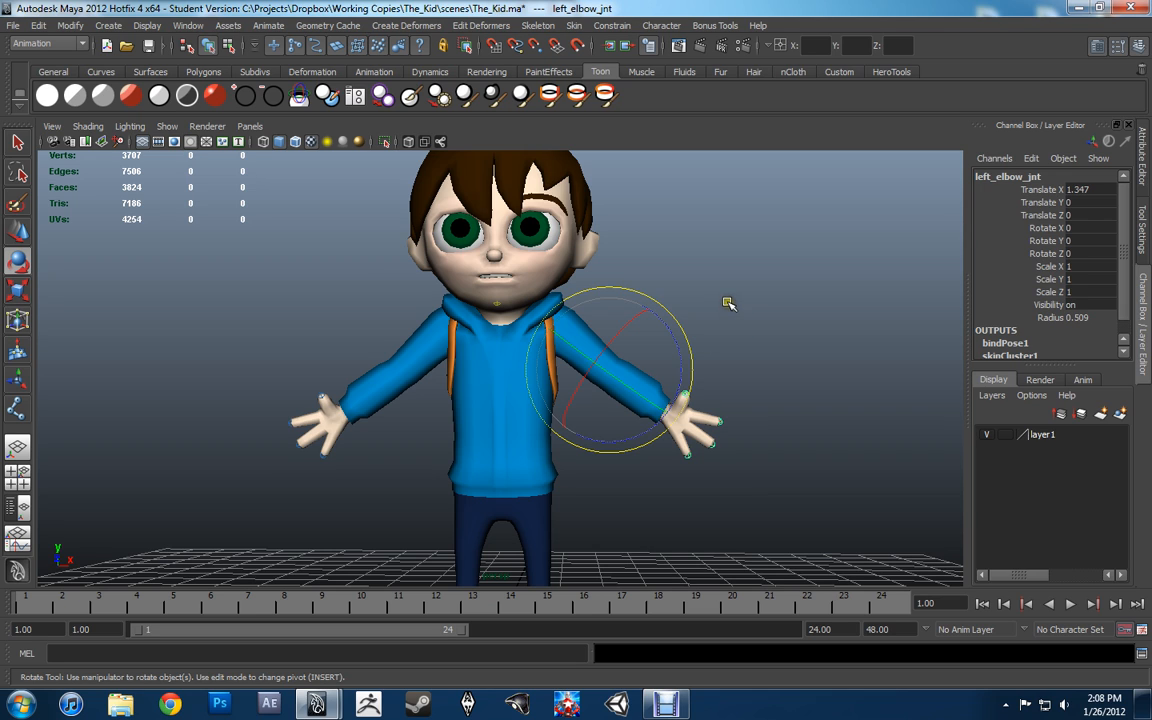
drag(680, 277, 566, 349)
click(784, 308)
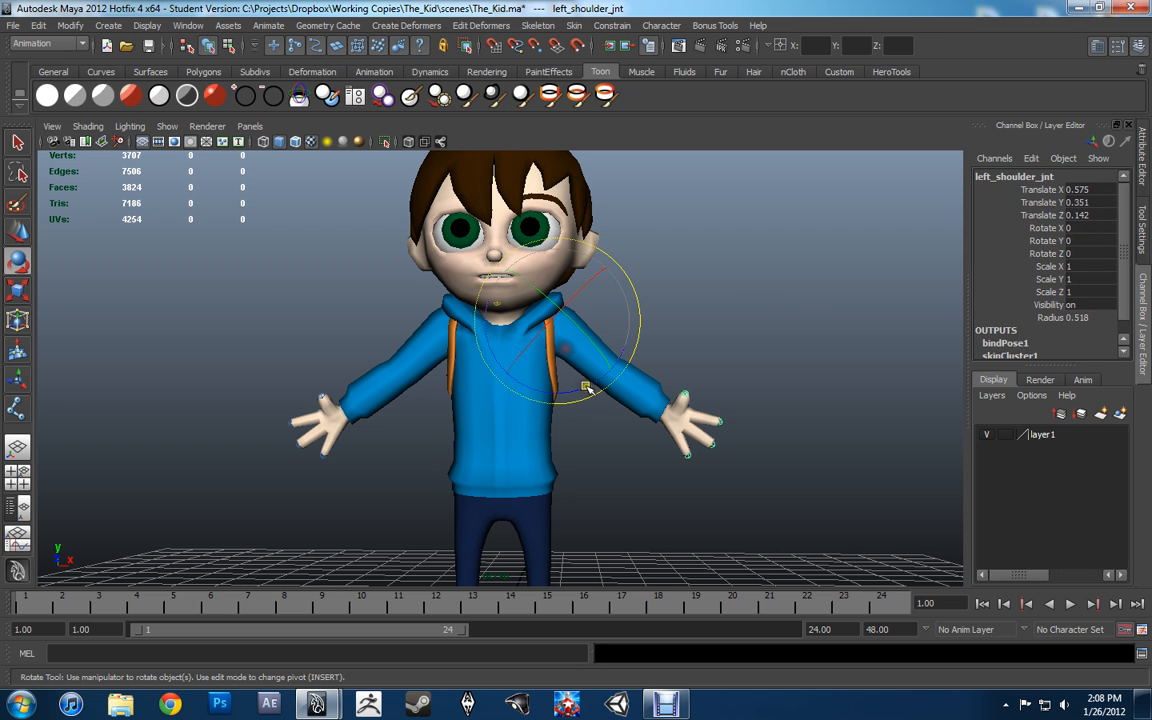
Test the skin deformation by rotating the left shoulder joint around Z by about 34 and -6 degrees, undoing each rotation.
drag(577, 392, 607, 378)
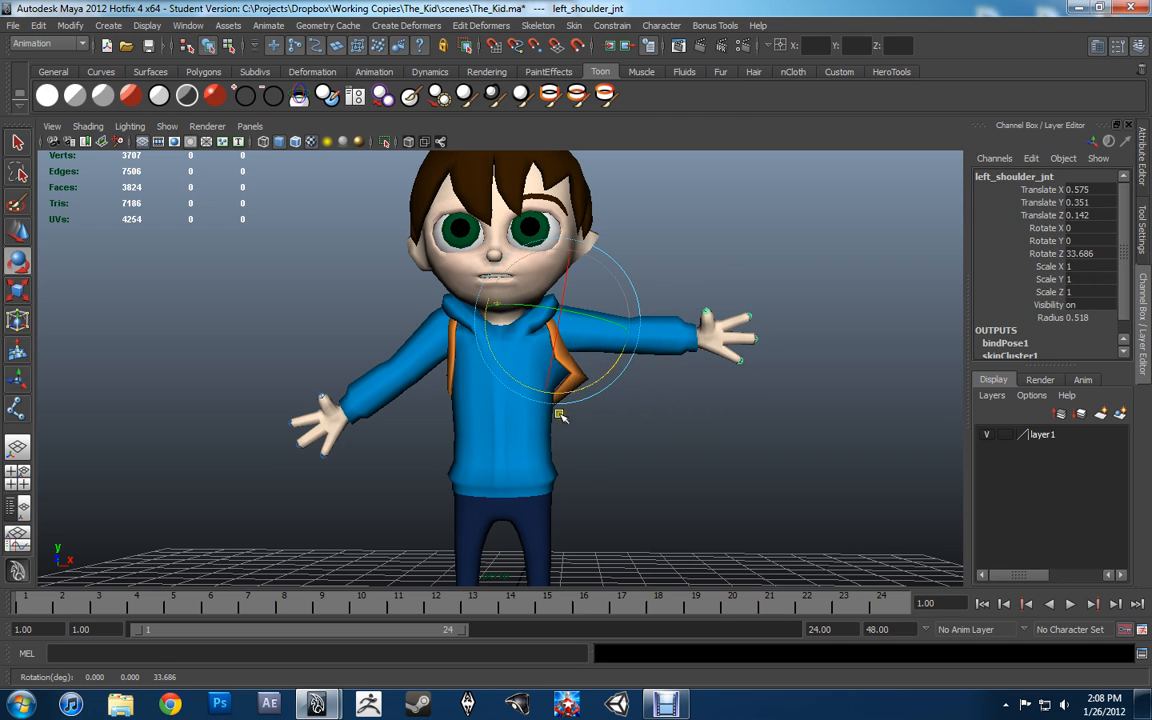
key(ctrl+z)
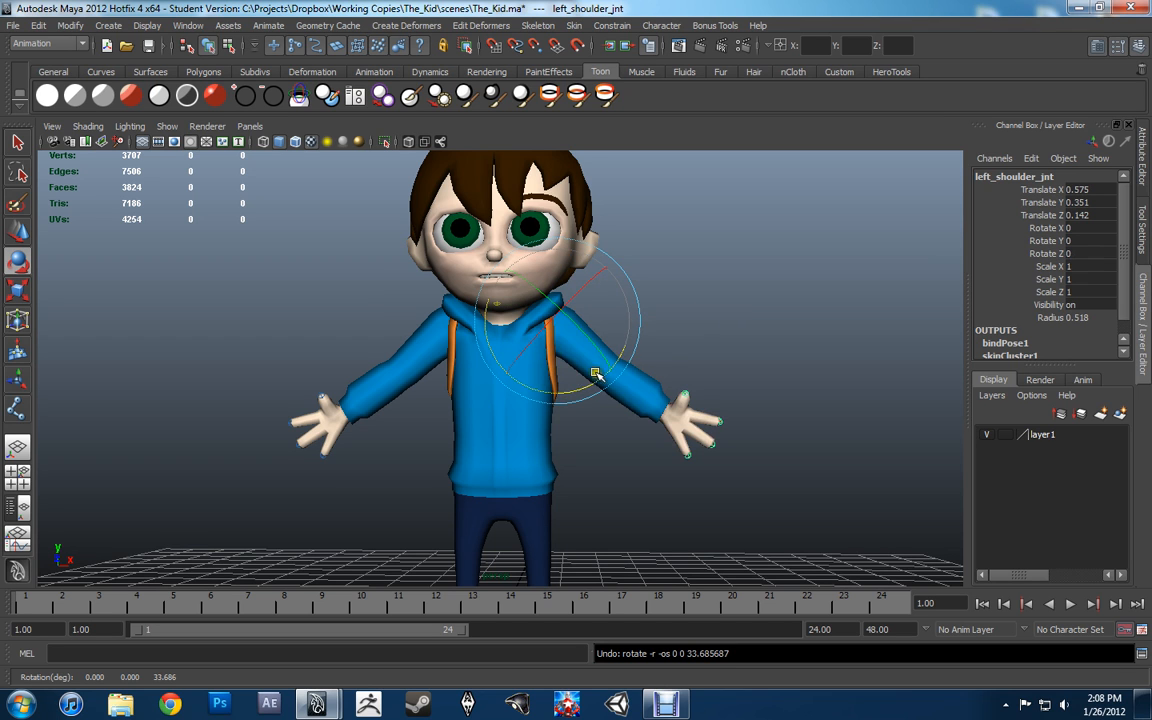
mouse_move(582, 392)
mouse_down()
mouse_move(560, 388)
mouse_move(590, 378)
mouse_move(570, 372)
mouse_move(545, 388)
mouse_move(568, 393)
mouse_move(540, 400)
mouse_move(588, 338)
mouse_move(549, 391)
mouse_move(566, 383)
mouse_up()
key(ctrl+z)
scroll(1045, 320, down, 1)
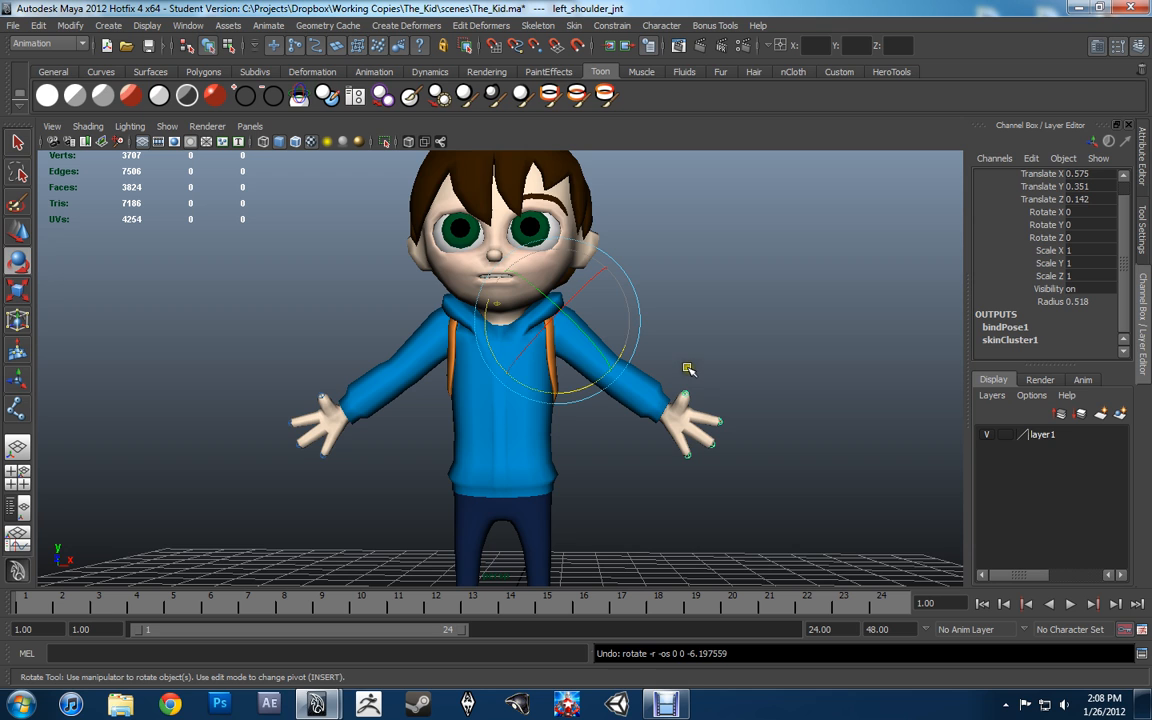
alt+right_drag(826, 338, 715, 357)
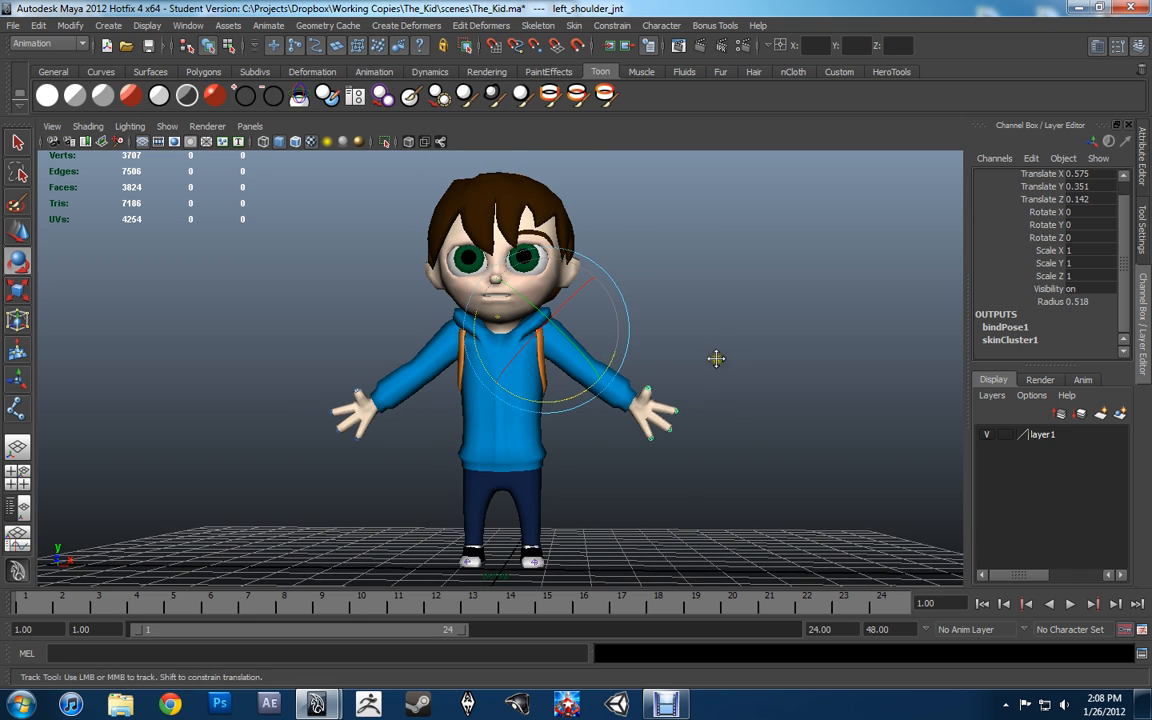
Select the character mesh to examine its input history, and toggle the visibility of layer1 off and on.
alt+middle_drag(715, 357, 738, 340)
click(544, 420)
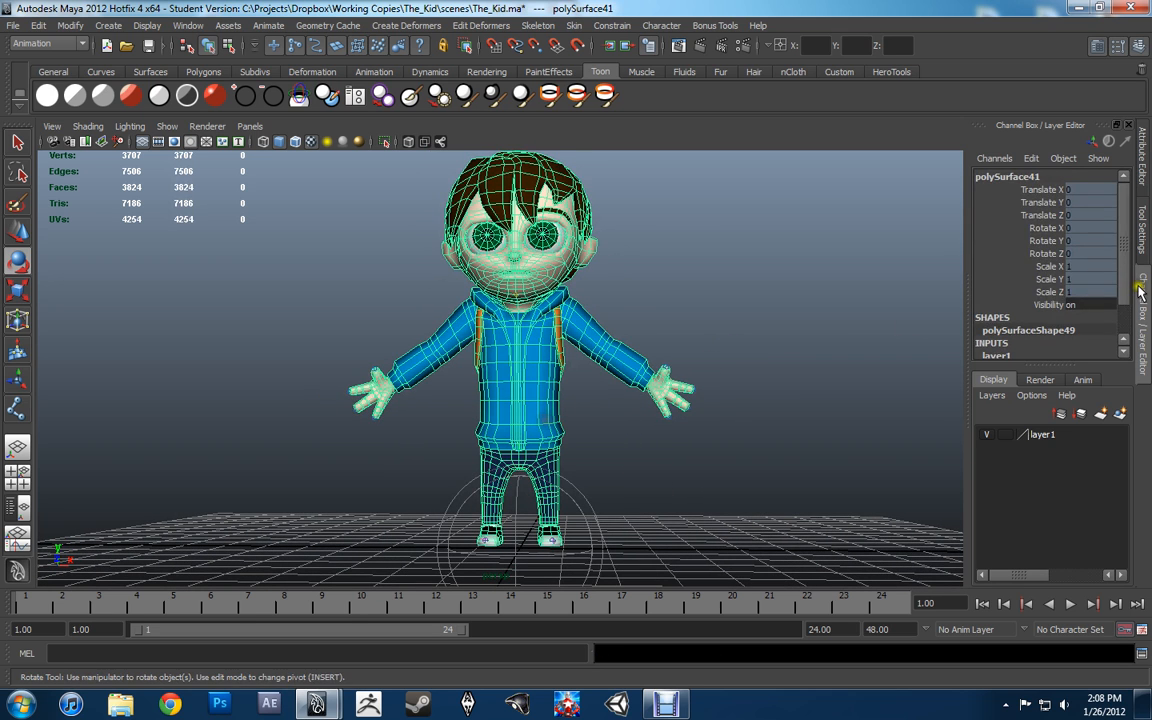
scroll(1100, 315, down, 1)
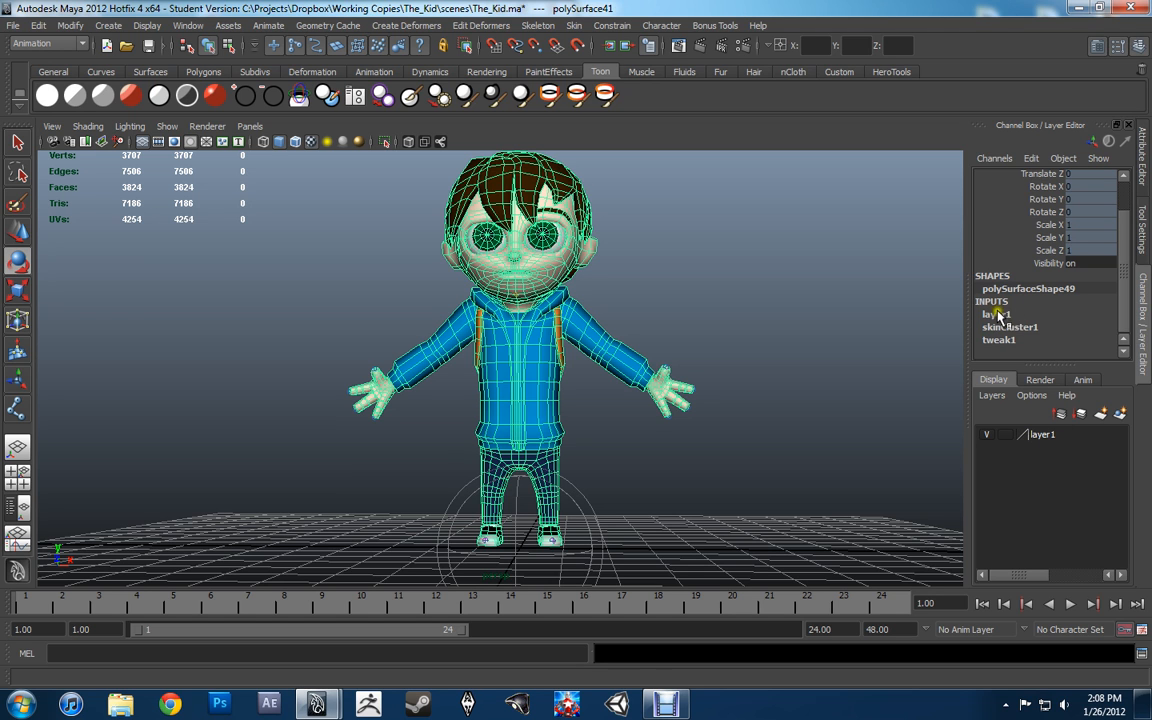
click(987, 434)
click(987, 434)
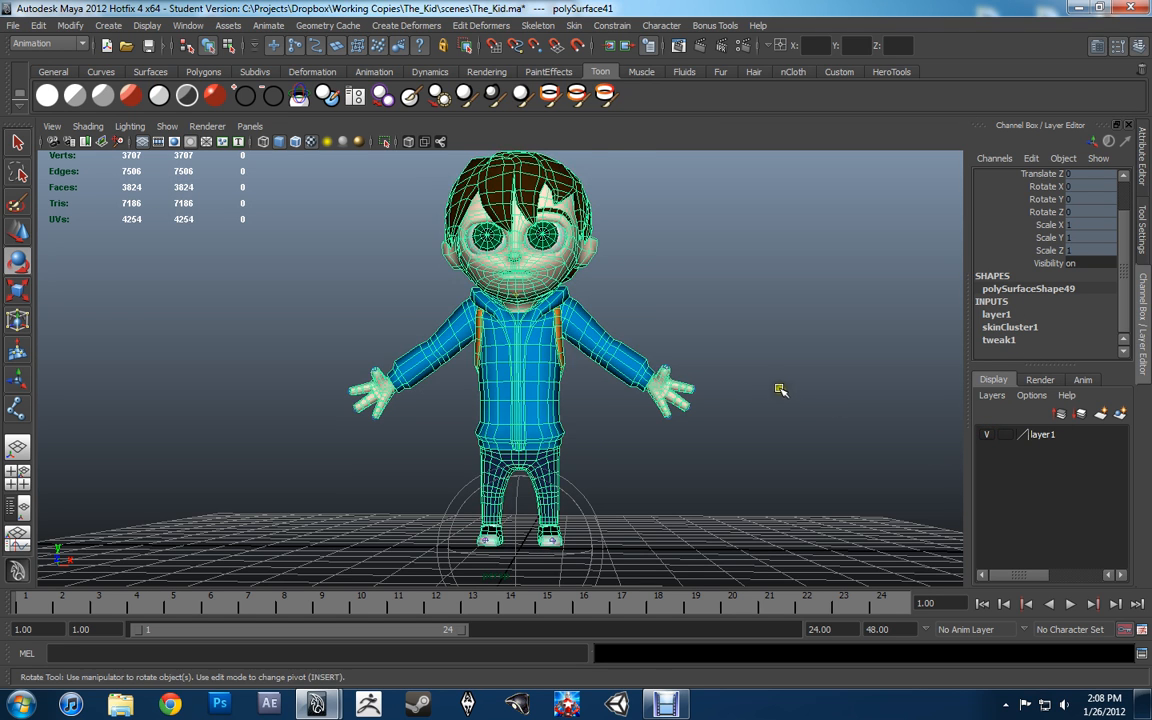
Deselect the character mesh, switch to the Select tool and save the scene.
alt+drag(777, 386, 741, 390)
click(740, 343)
key(q)
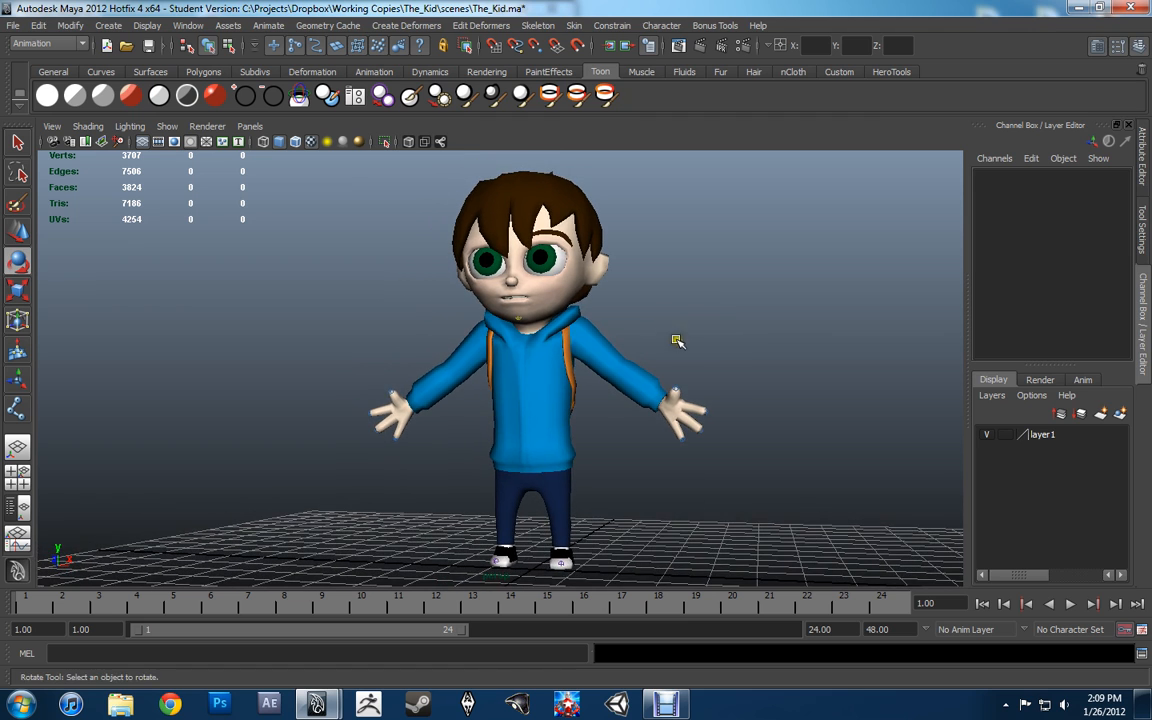
key(ctrl+s)
click(535, 356)
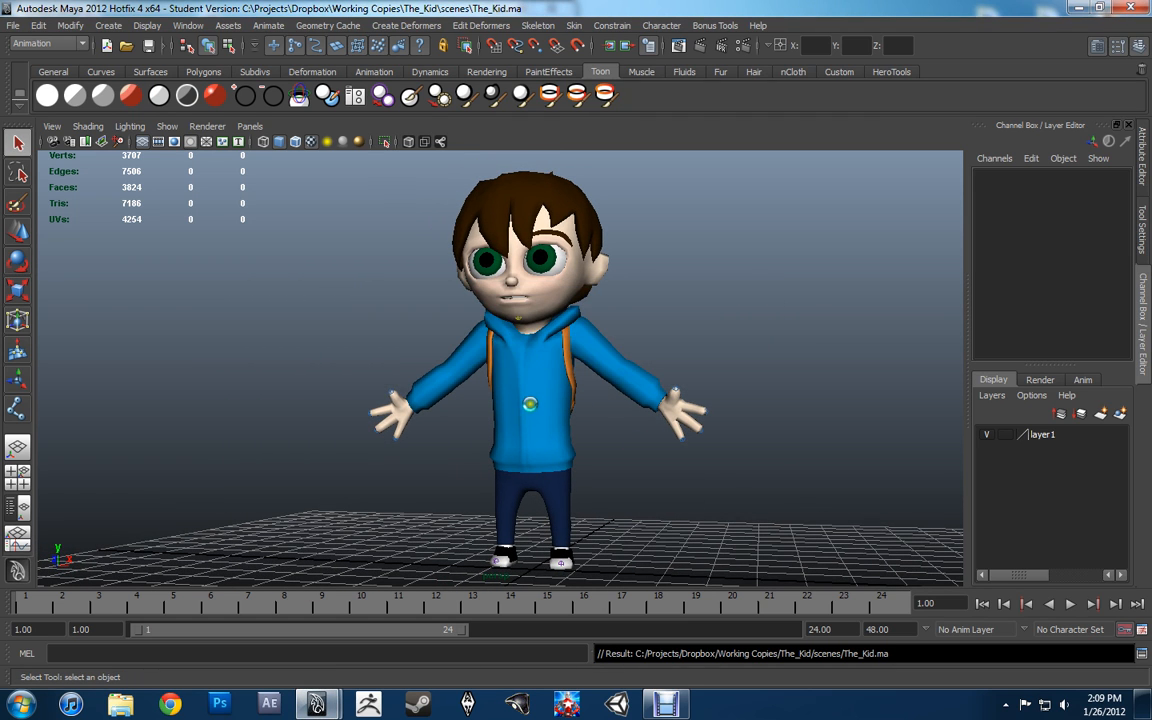
Display the character in wireframe and select root_jnt at the base of the spine.
key(4)
click(554, 431)
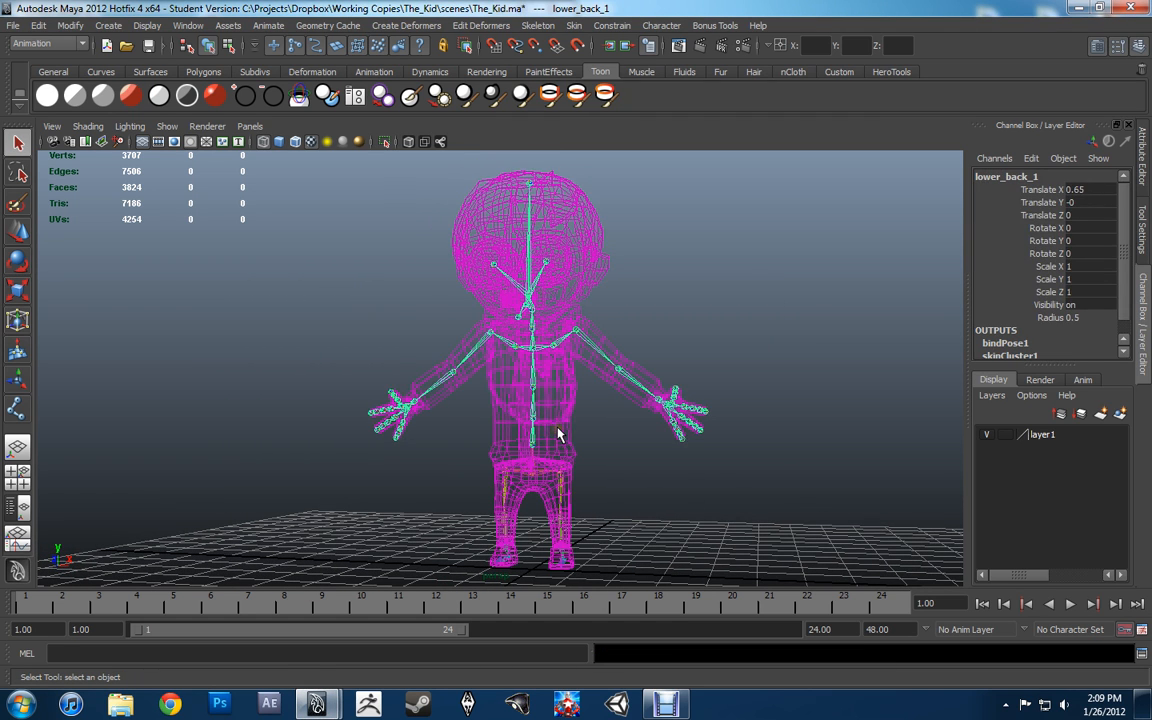
alt+middle_drag(557, 427, 566, 366)
alt+right_drag(566, 366, 590, 450)
click(572, 438)
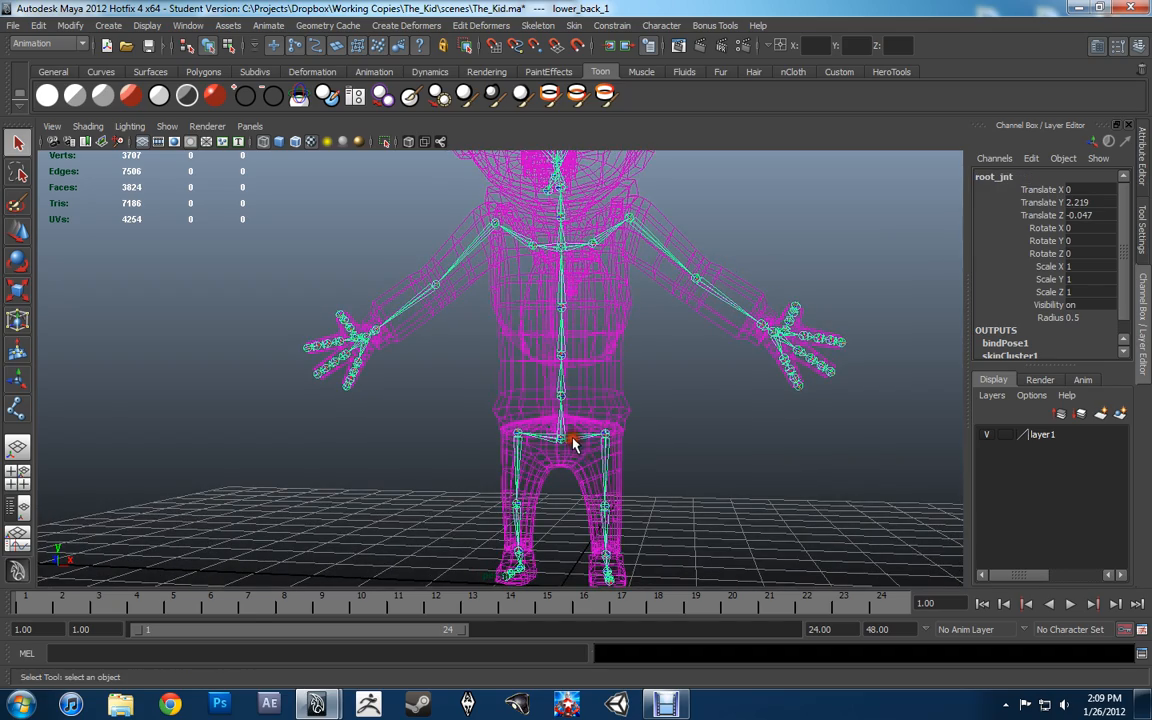
Return to shaded display and start the Paint Skin Weights Tool on the character mesh.
key(5)
mouse_move(668, 391)
alt+mouse_down()
mouse_move(748, 378)
mouse_move(529, 350)
mouse_move(700, 267)
alt+mouse_up()
alt+middle_drag(700, 267, 676, 340)
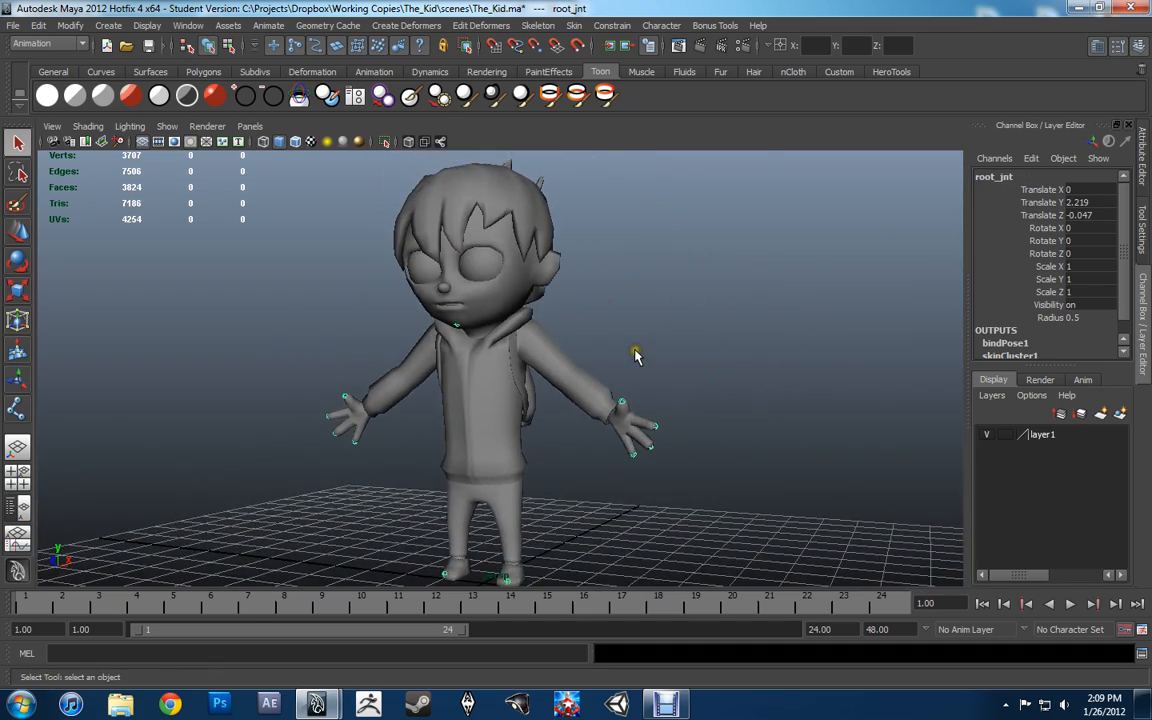
click(521, 413)
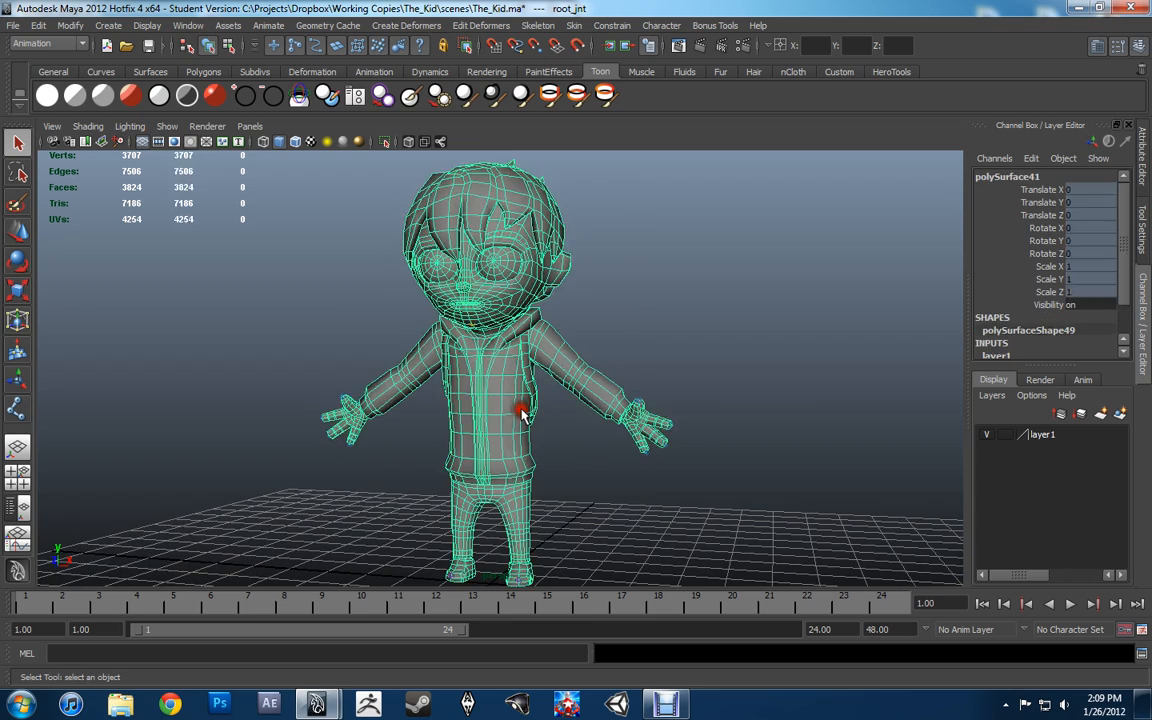
right_drag(530, 405, 445, 381)
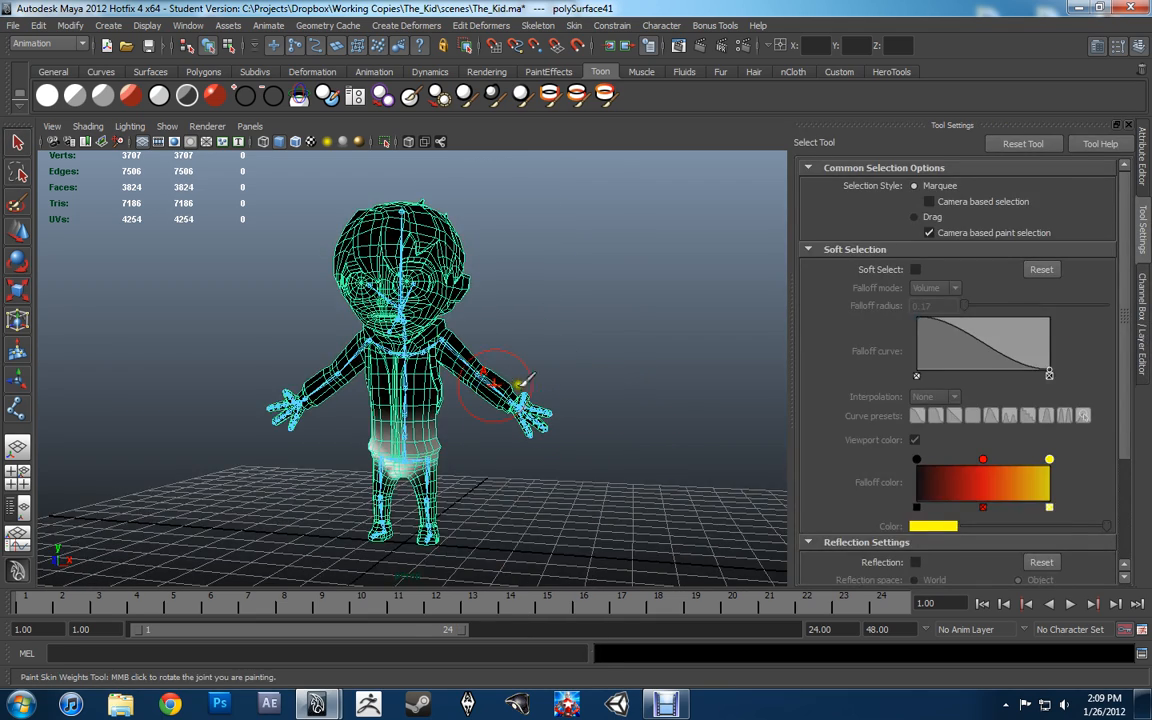
Reduce the weight brush's upper radius to about 0.39 for painting the hip area.
alt+right_drag(535, 393, 571, 440)
alt+middle_drag(571, 440, 560, 378)
alt+right_drag(560, 378, 595, 440)
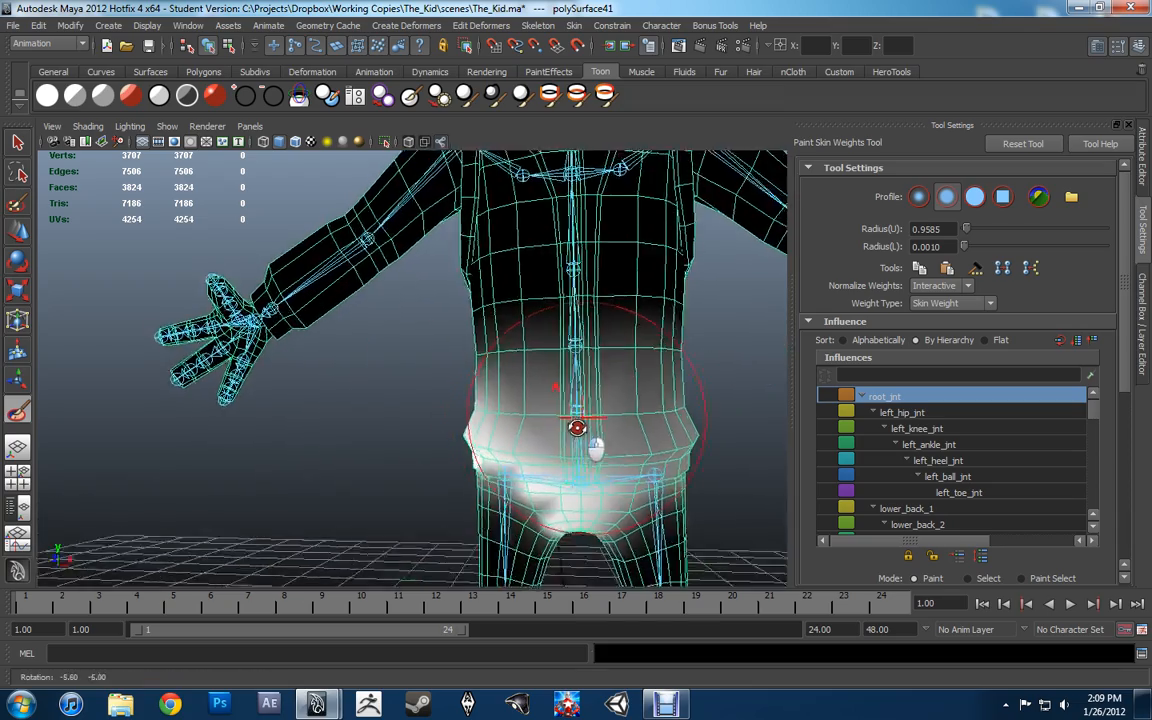
mouse_move(595, 425)
alt+middle_down()
mouse_move(660, 429)
mouse_move(577, 414)
alt+middle_up()
alt+right_drag(552, 400, 584, 422)
alt+drag(566, 422, 589, 417)
alt+right_drag(589, 417, 547, 411)
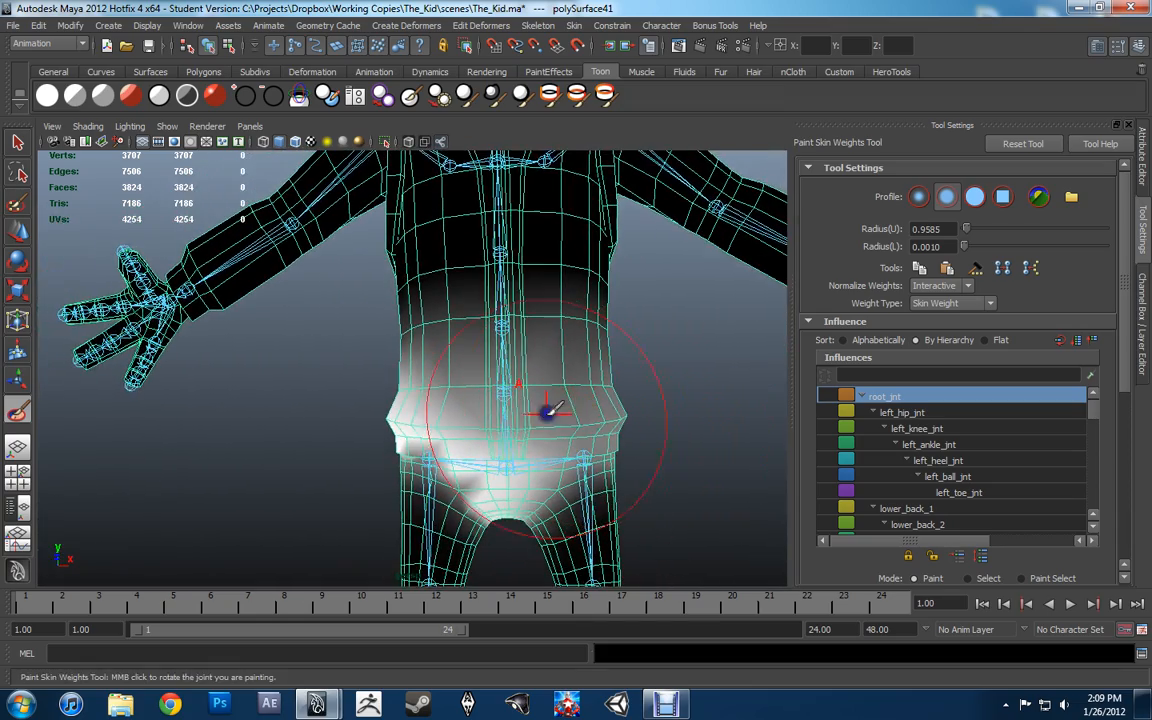
drag(528, 430, 463, 442)
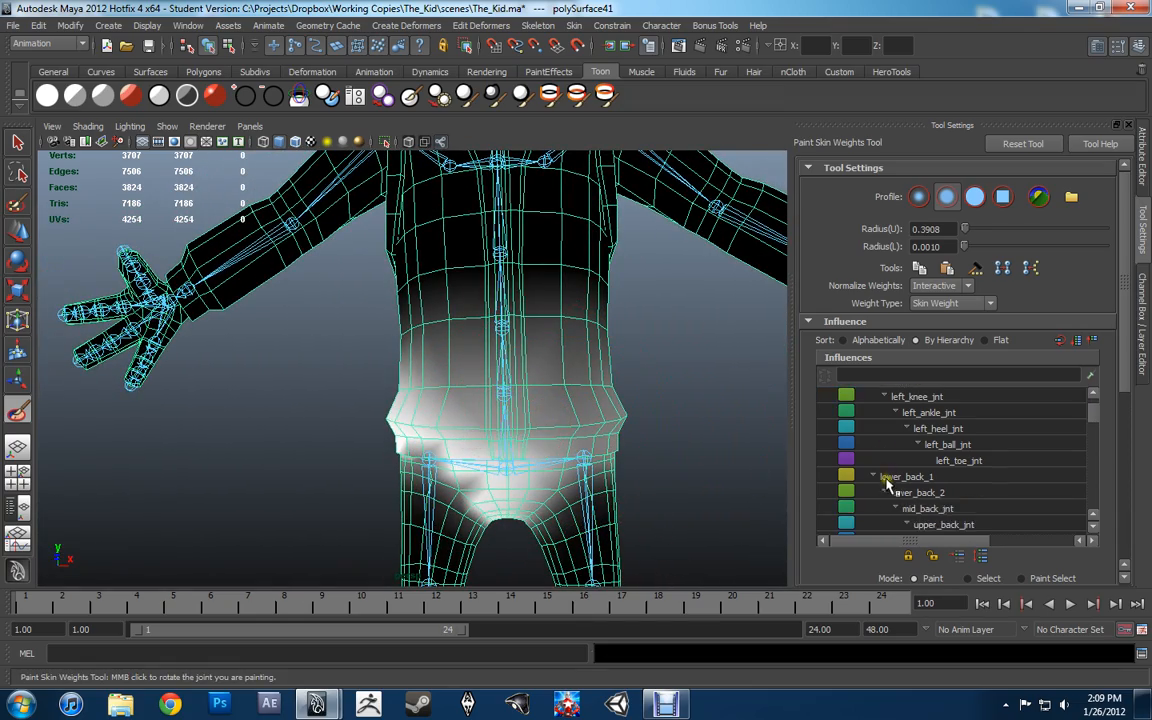
Paint root_jnt weight over the front of the pelvis and crotch with the Add operation at value 1.
scroll(1115, 440, down, 5)
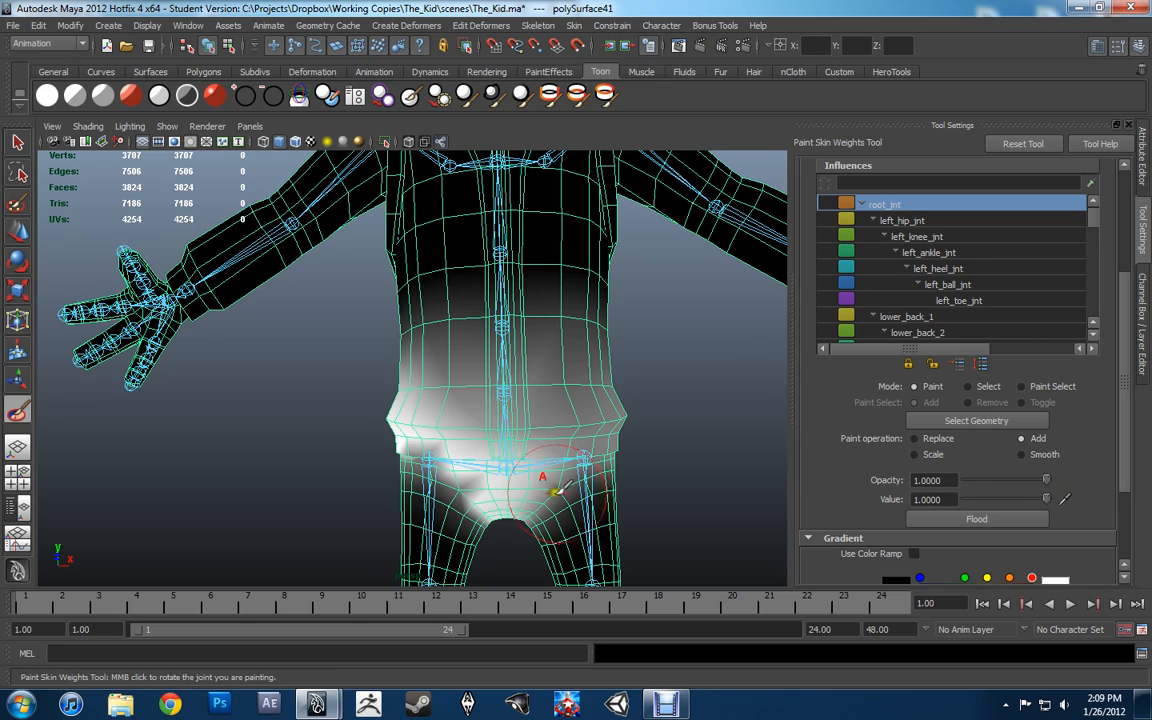
alt+right_drag(617, 410, 573, 406)
alt+middle_drag(573, 406, 512, 436)
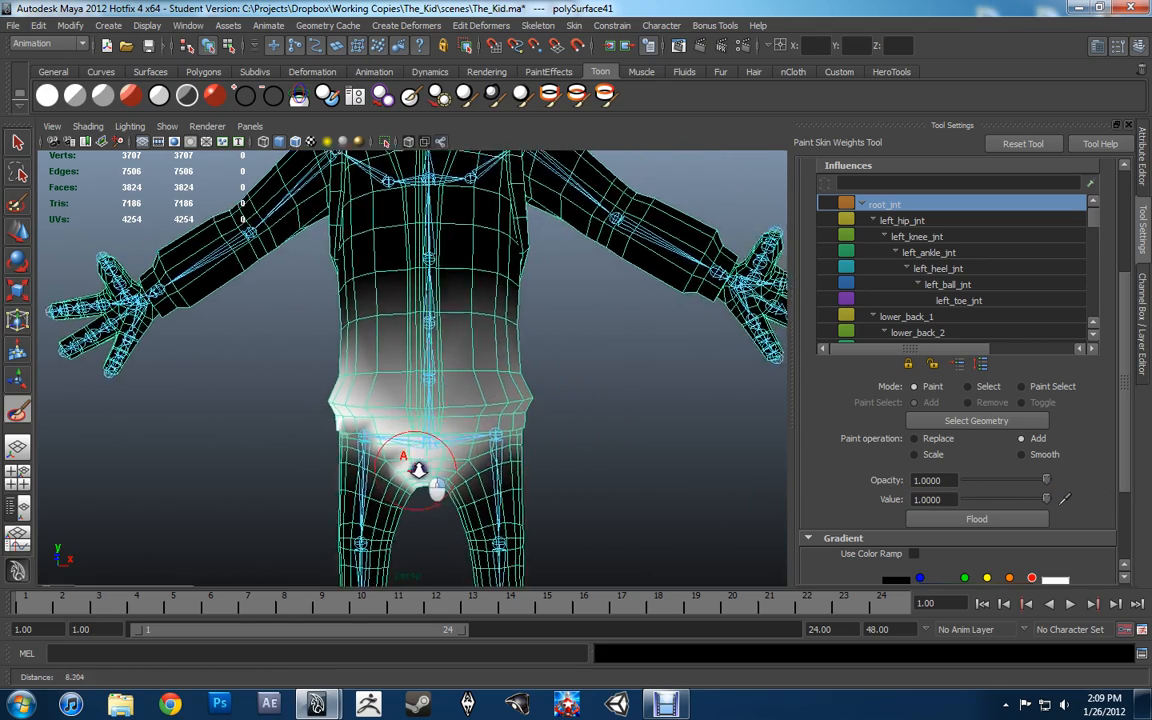
alt+right_drag(419, 470, 548, 475)
alt+middle_drag(476, 487, 460, 399)
alt+right_drag(501, 410, 485, 413)
drag(478, 429, 447, 437)
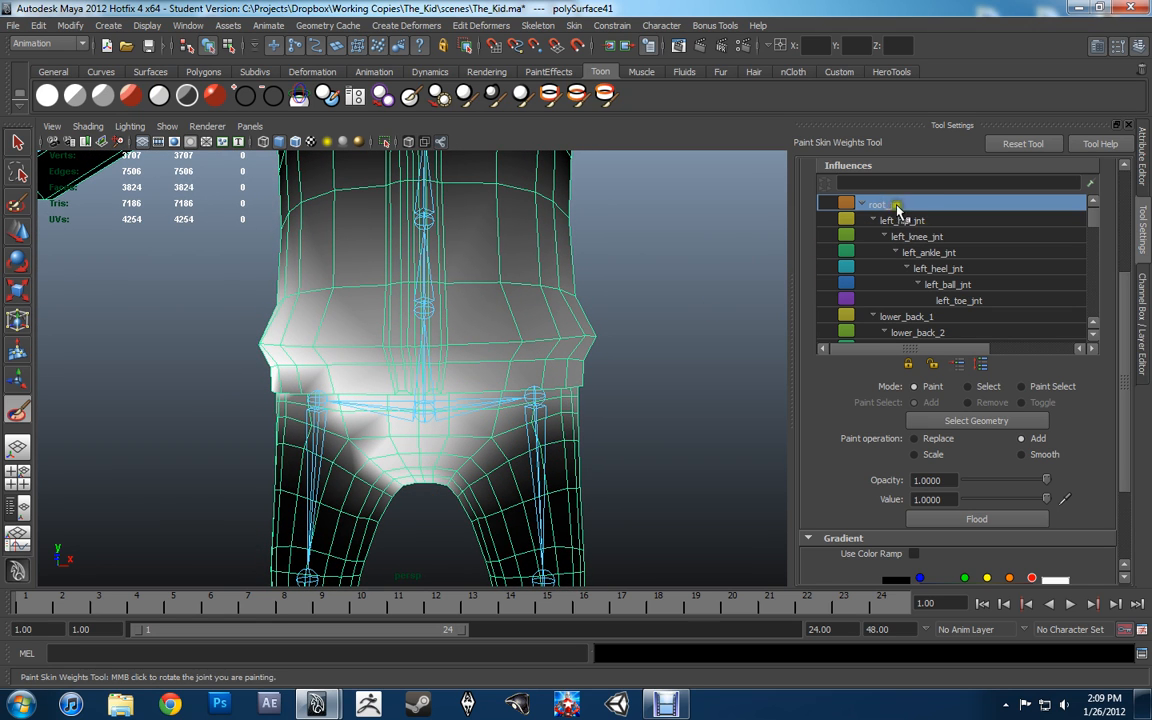
scroll(1117, 290, up, 2)
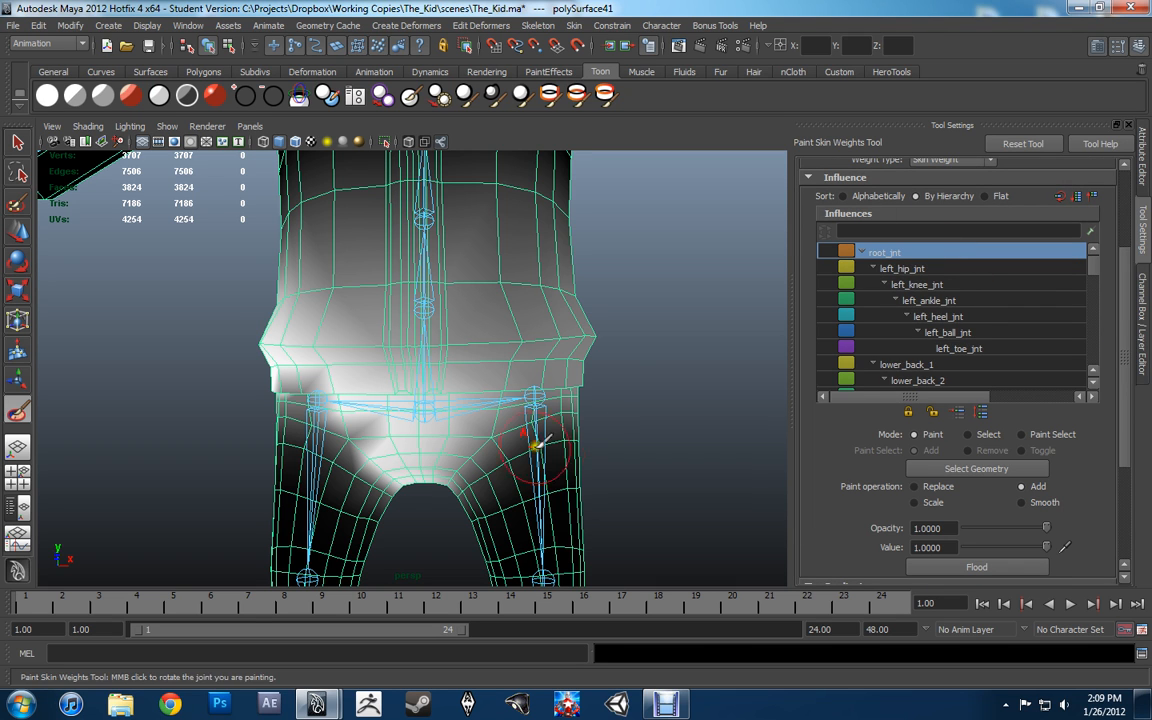
scroll(527, 410, up, 4)
mouse_move(437, 413)
mouse_down()
mouse_move(419, 416)
mouse_move(429, 447)
mouse_move(436, 417)
mouse_move(450, 425)
mouse_move(452, 386)
mouse_move(431, 371)
mouse_move(414, 402)
mouse_move(329, 380)
mouse_move(316, 365)
mouse_move(503, 357)
mouse_up()
alt+drag(358, 337, 437, 334)
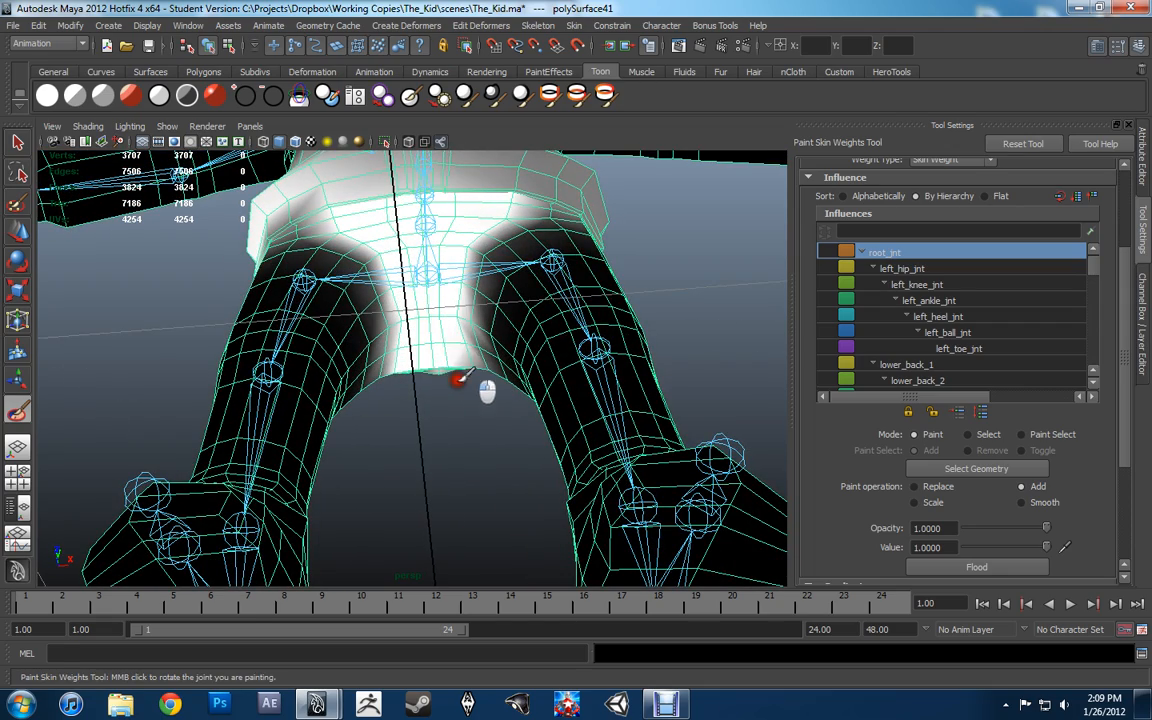
Paint full root_jnt weight across the back of the pelvis and the seat of the pants.
alt+drag(458, 379, 305, 432)
alt+right_drag(305, 432, 378, 436)
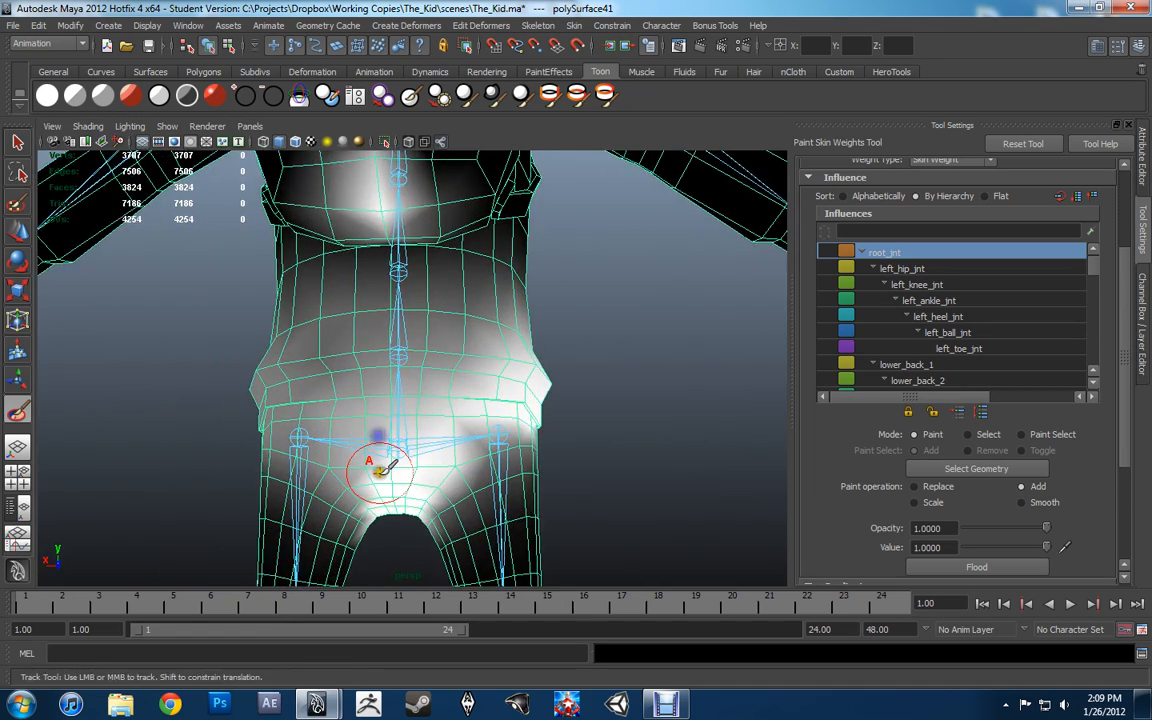
alt+middle_drag(380, 471, 396, 390)
alt+right_drag(306, 419, 560, 424)
mouse_move(378, 463)
mouse_down()
mouse_move(469, 278)
mouse_move(406, 262)
mouse_move(555, 260)
mouse_move(581, 324)
mouse_move(442, 368)
mouse_move(257, 237)
mouse_move(270, 258)
mouse_move(403, 333)
mouse_move(468, 325)
mouse_up()
mouse_move(466, 324)
mouse_down()
mouse_move(363, 311)
mouse_move(394, 295)
mouse_move(303, 342)
mouse_move(314, 332)
mouse_move(400, 340)
mouse_move(345, 392)
mouse_up()
mouse_move(440, 375)
alt+mouse_down()
mouse_move(529, 364)
mouse_move(391, 376)
mouse_move(562, 394)
mouse_move(420, 373)
alt+mouse_up()
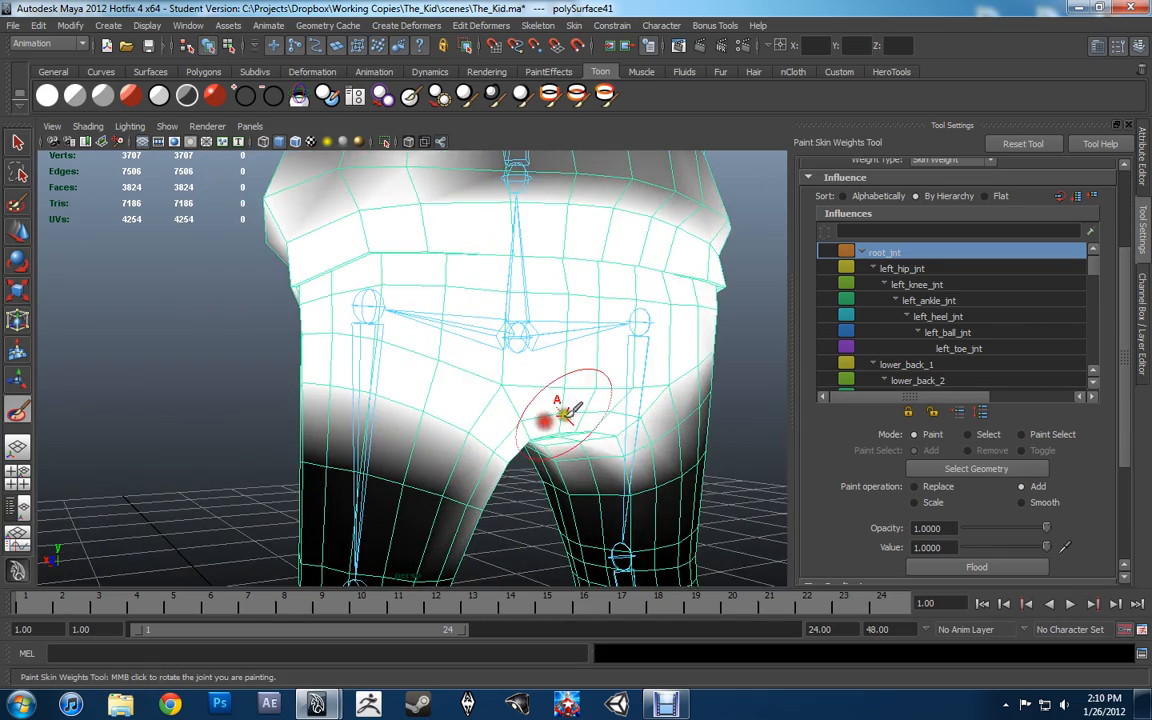
Extend the root_jnt weight around the inner thighs and the outer sides of the hips.
mouse_move(530, 405)
alt+mouse_down()
mouse_move(512, 403)
mouse_move(478, 488)
alt+mouse_up()
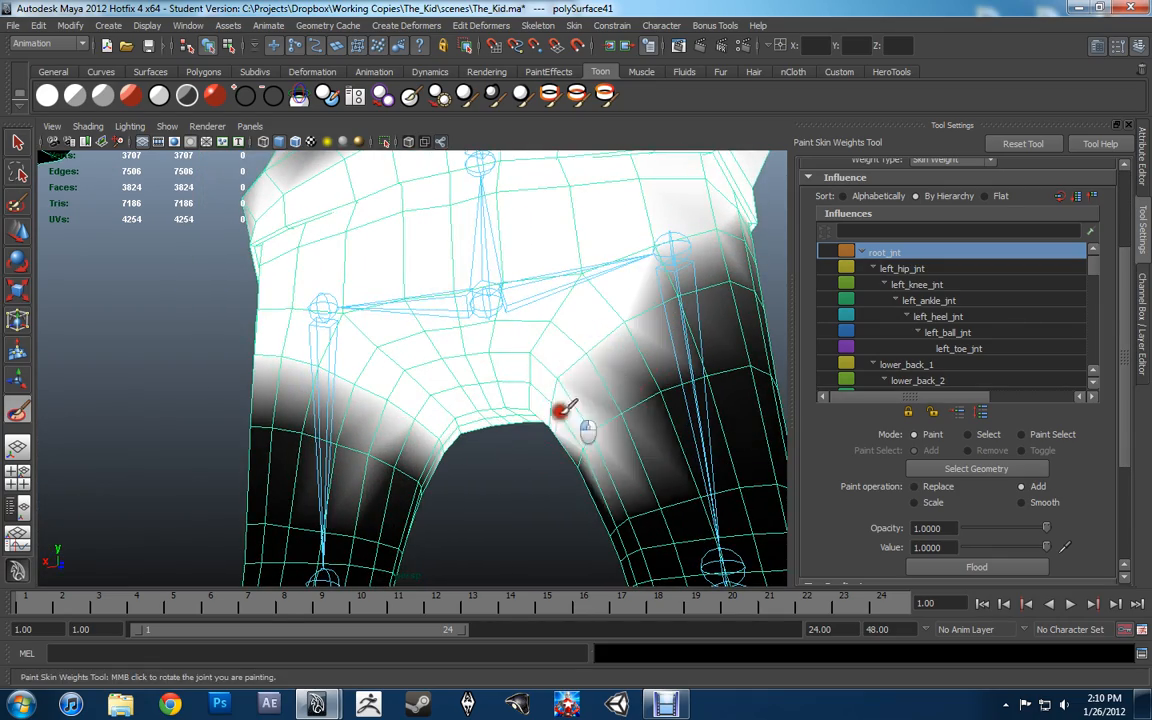
alt+drag(735, 270, 514, 327)
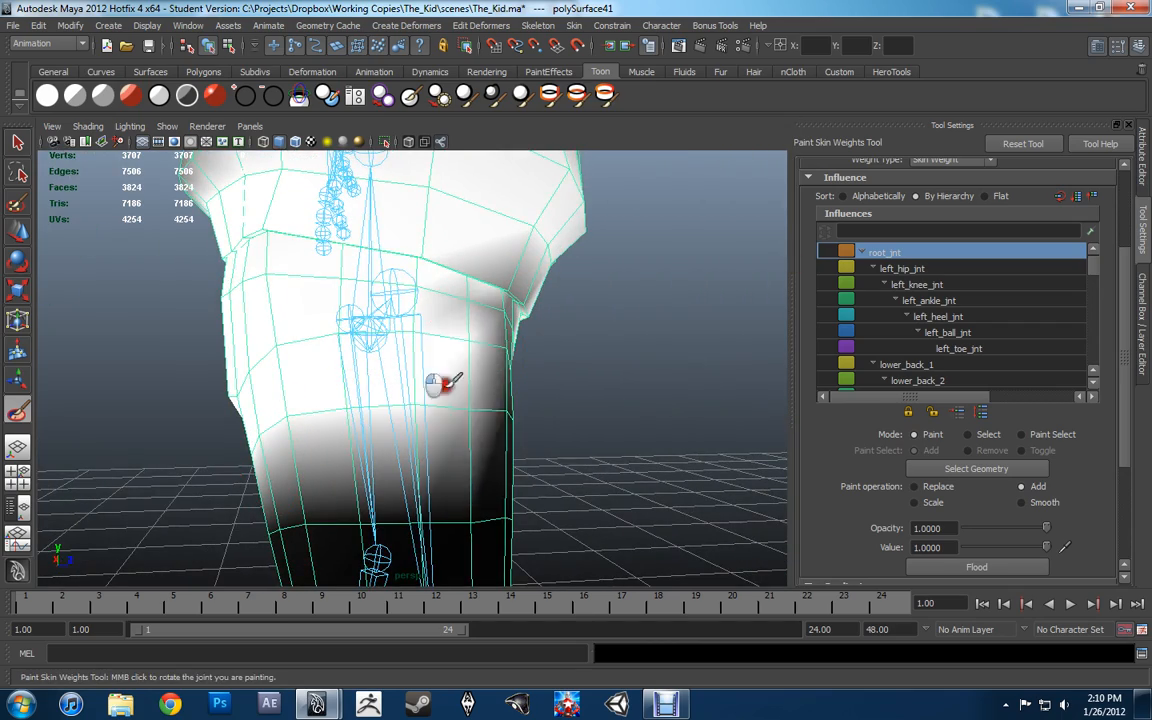
alt+drag(572, 391, 173, 268)
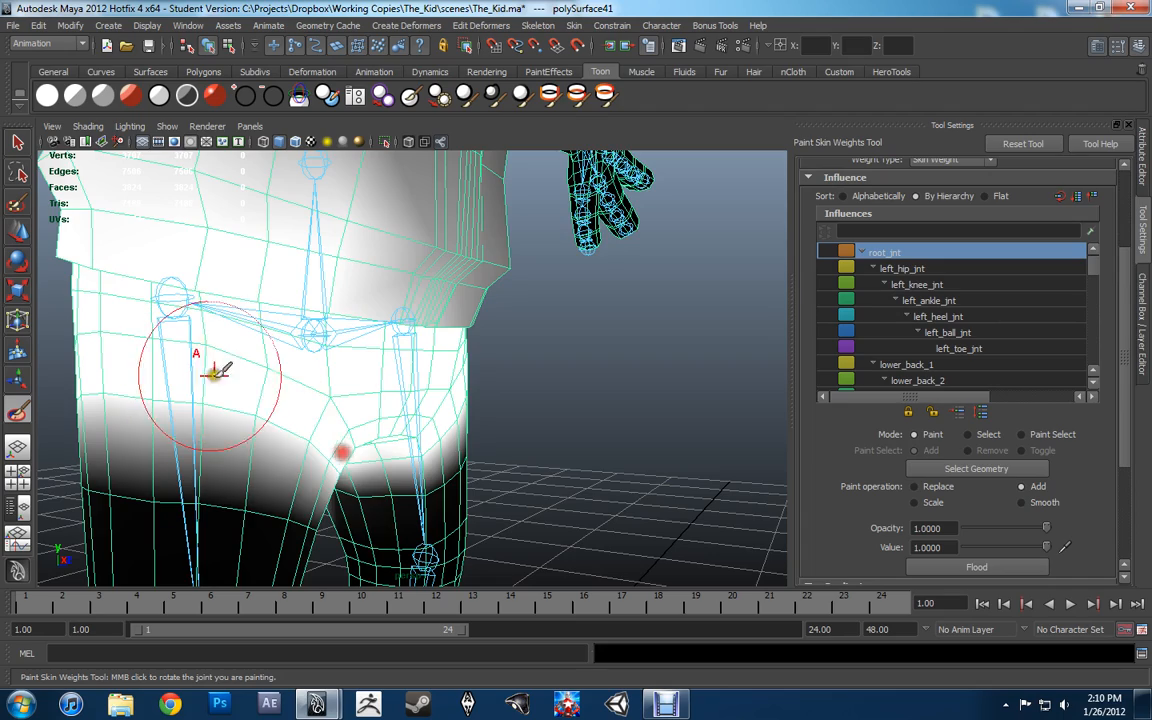
mouse_move(218, 372)
alt+mouse_down()
mouse_move(370, 455)
mouse_move(373, 404)
alt+mouse_up()
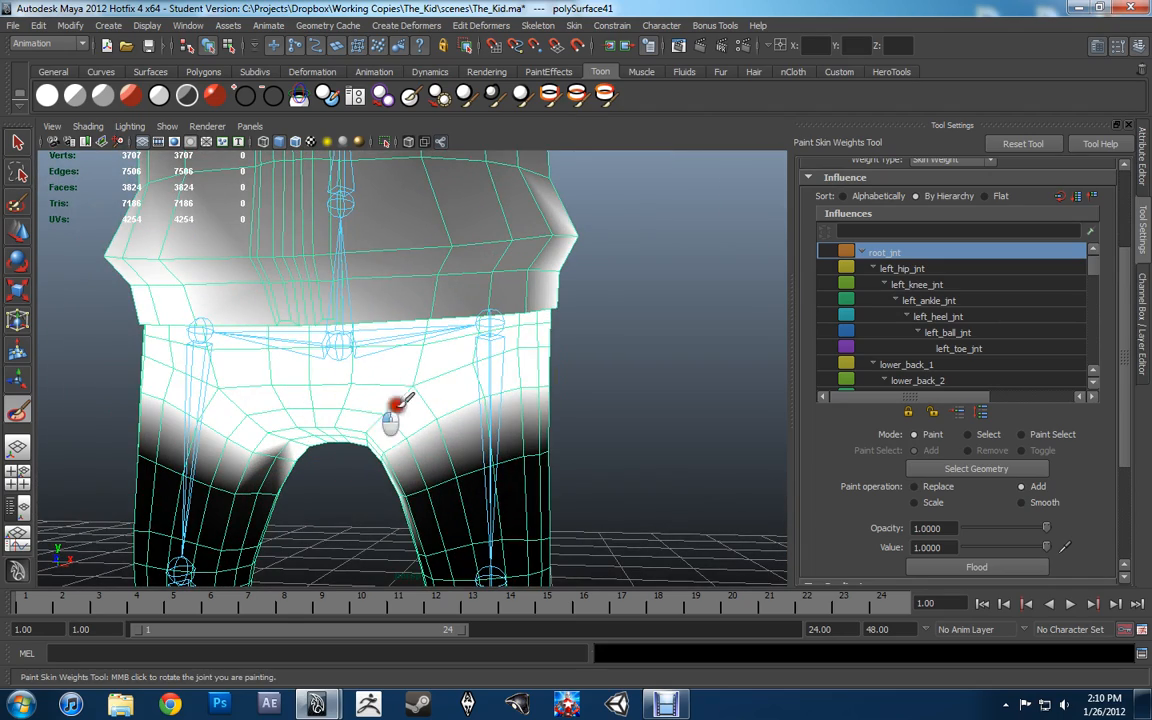
Add root_jnt weight along the front of the hoodie's lower hem, just above the pants.
alt+right_drag(474, 405, 473, 427)
alt+right_drag(578, 362, 414, 352)
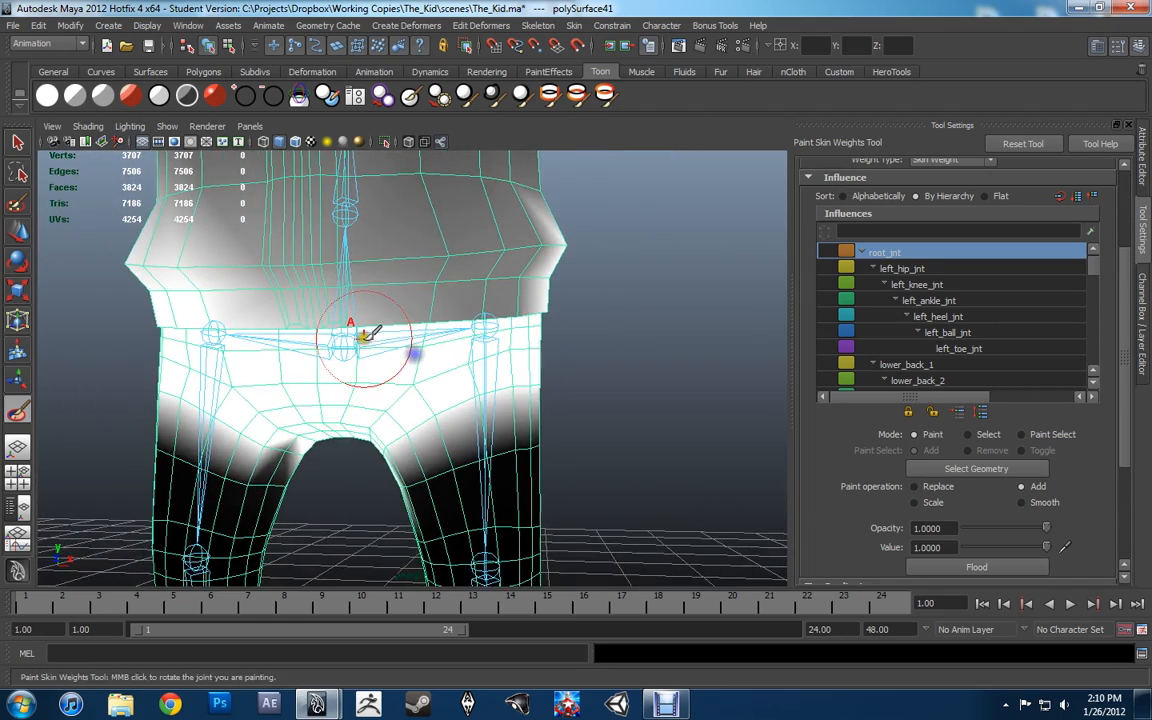
alt+middle_drag(363, 334, 393, 380)
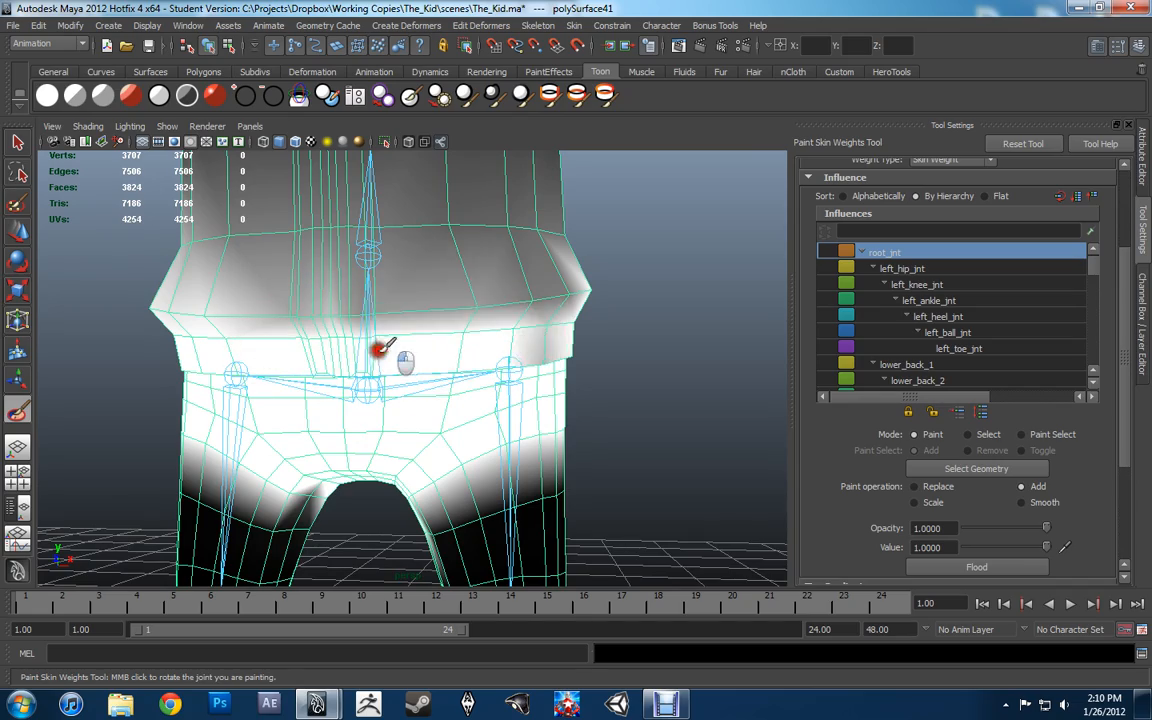
mouse_move(381, 348)
mouse_down()
mouse_move(486, 340)
mouse_move(247, 321)
mouse_move(411, 324)
mouse_move(372, 332)
mouse_up()
Fill the underside of the hoodie hem and the remaining gaps around the waist with root_jnt weight.
mouse_move(350, 355)
alt+mouse_down()
mouse_move(368, 311)
mouse_move(329, 303)
alt+mouse_up()
alt+right_drag(329, 303, 620, 329)
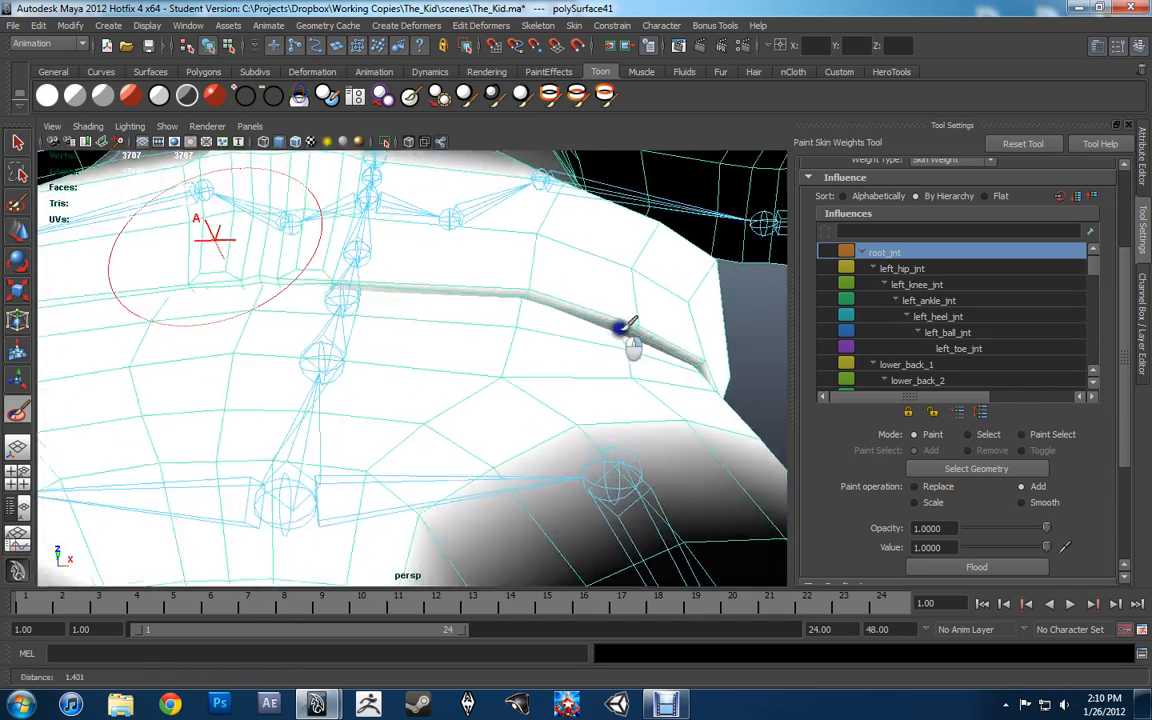
mouse_move(620, 329)
mouse_down()
mouse_move(630, 327)
mouse_move(585, 312)
mouse_move(375, 285)
mouse_move(239, 283)
mouse_move(327, 319)
mouse_move(310, 337)
mouse_up()
alt+right_drag(310, 337, 477, 303)
alt+drag(476, 303, 601, 341)
alt+right_drag(601, 341, 630, 338)
mouse_move(630, 338)
alt+mouse_down()
mouse_move(507, 350)
mouse_move(498, 340)
alt+mouse_up()
mouse_move(491, 288)
mouse_down()
mouse_move(473, 249)
mouse_move(393, 203)
mouse_move(607, 236)
mouse_move(585, 257)
mouse_move(674, 309)
mouse_move(648, 329)
mouse_move(496, 337)
mouse_up()
alt+drag(571, 366, 594, 440)
alt+middle_drag(440, 428, 494, 332)
alt+drag(493, 332, 541, 354)
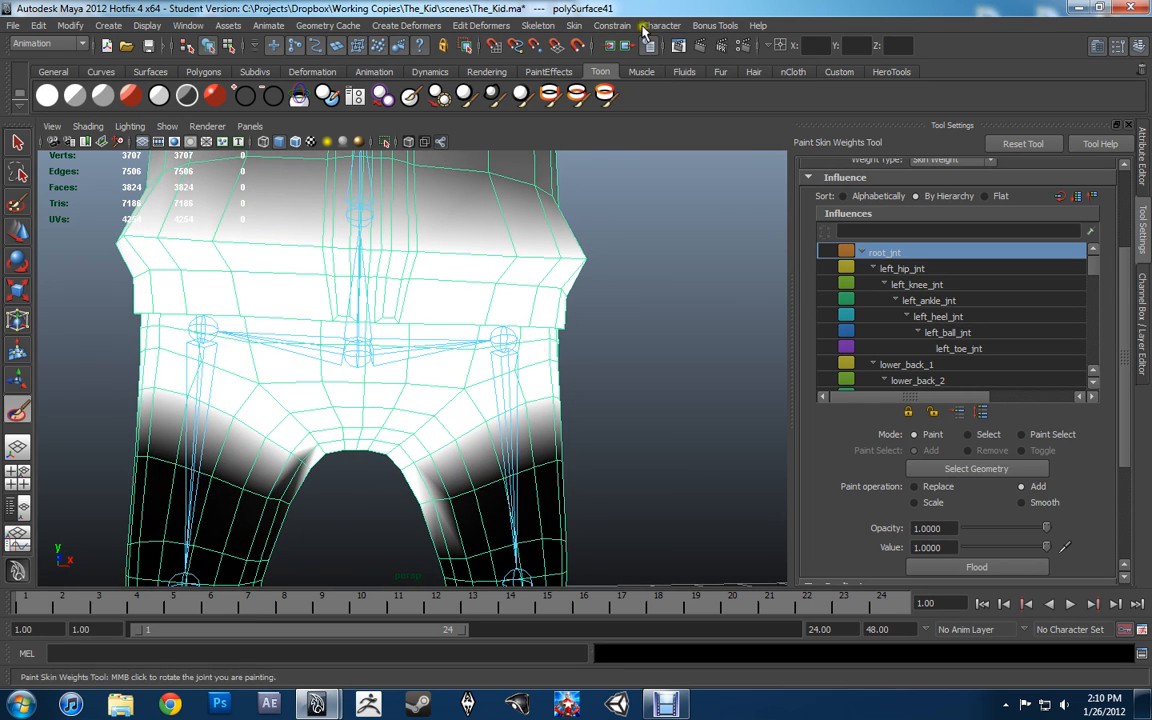
Mirror the skin weights across YZ from positive to negative X, using closest point on surface and closest joint.
click(570, 25)
mouse_move(614, 97)
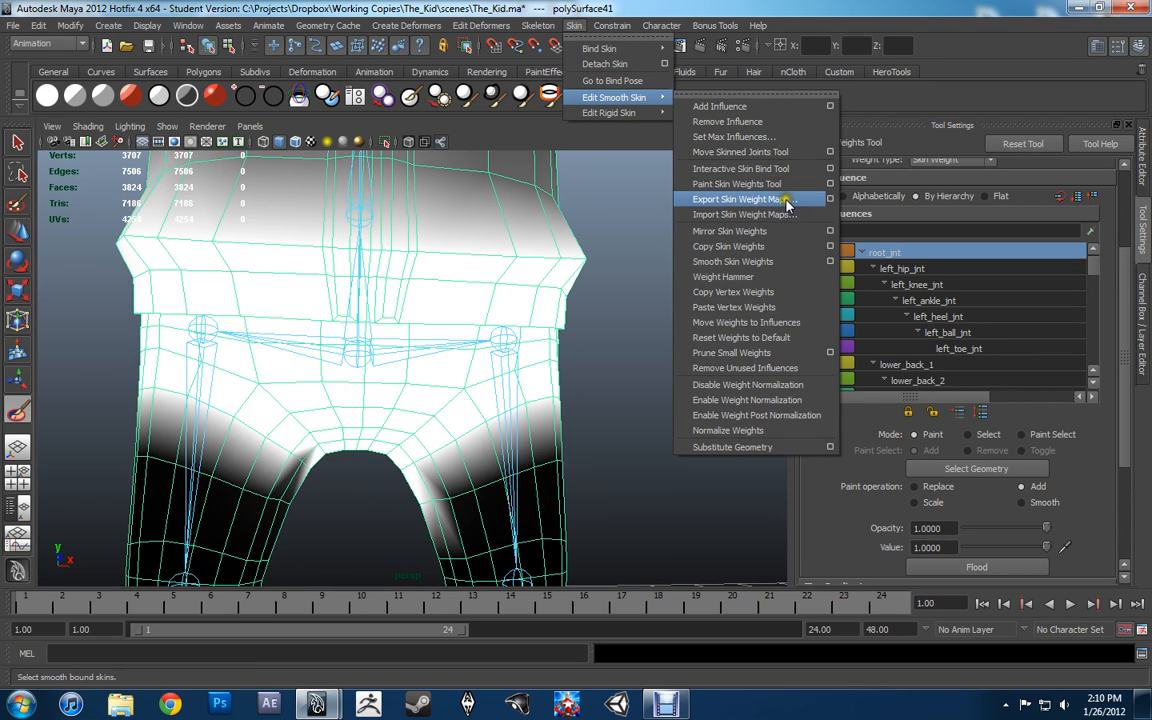
click(830, 233)
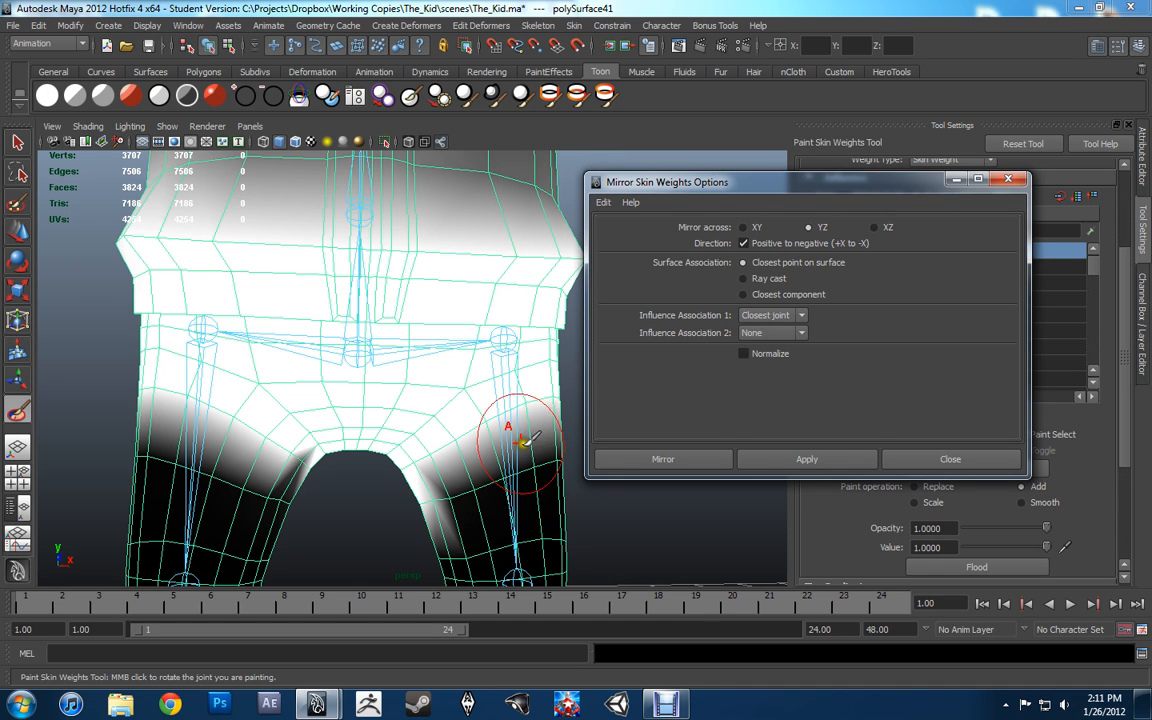
scroll(531, 366, down, 4)
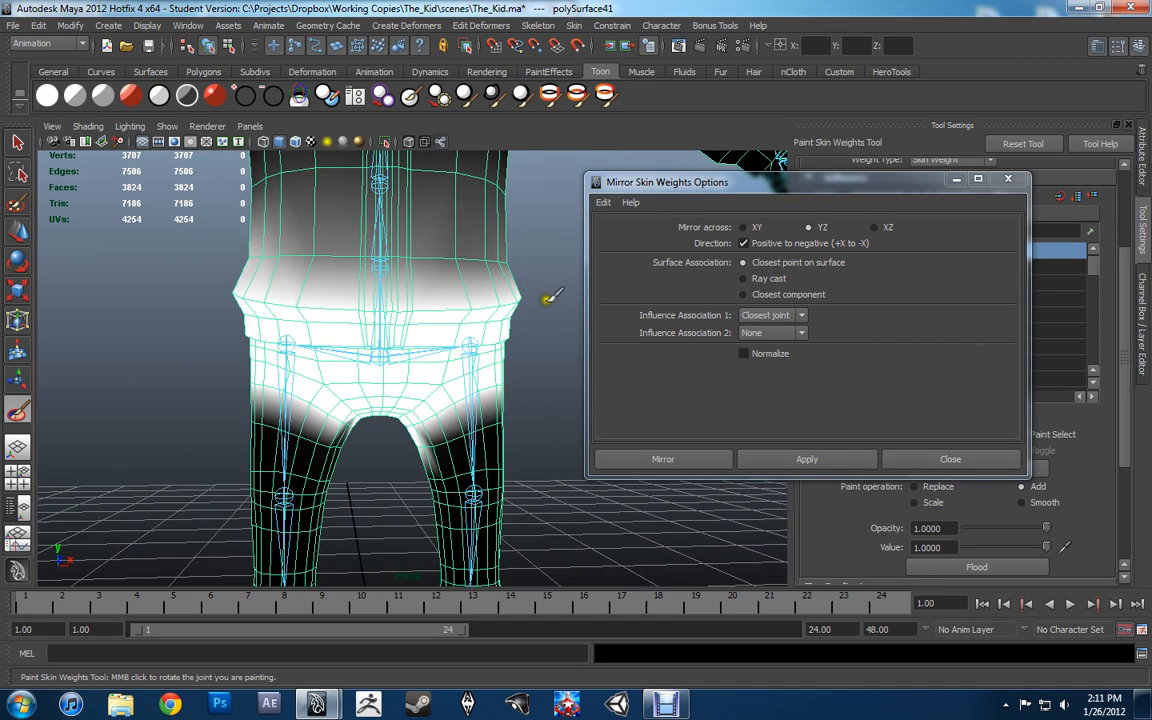
alt+drag(550, 296, 524, 342)
scroll(431, 386, down, 8)
mouse_move(431, 387)
alt+mouse_down()
mouse_move(430, 405)
mouse_move(587, 514)
alt+mouse_up()
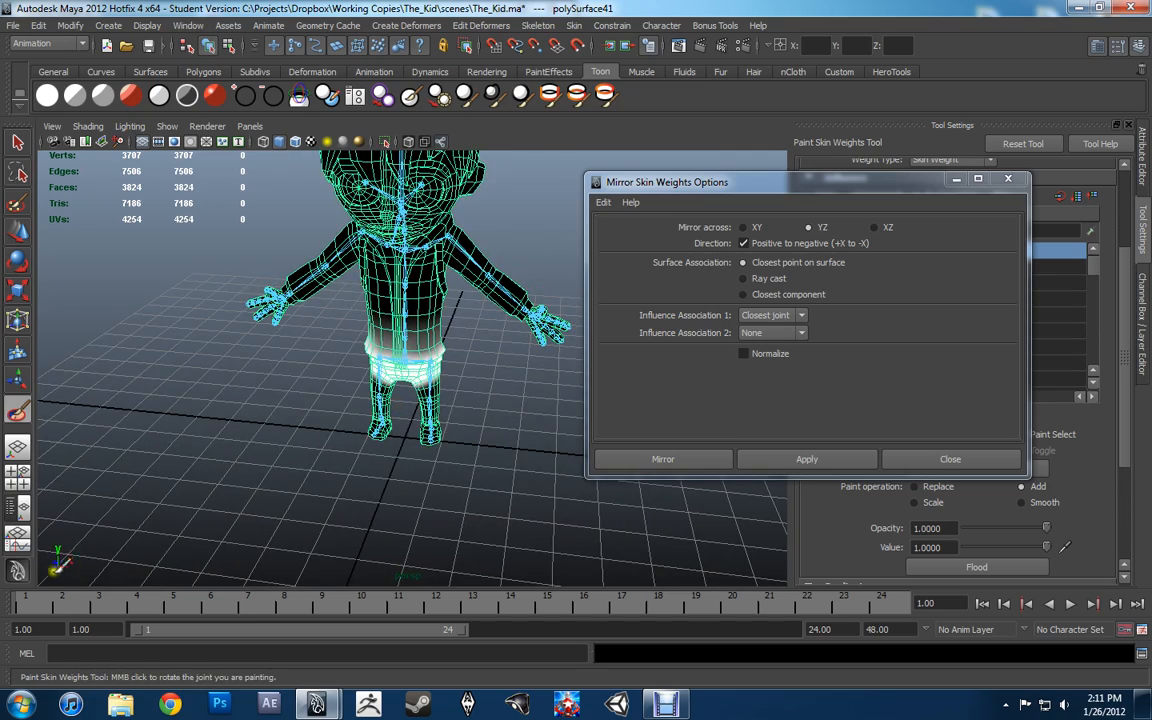
mouse_move(430, 372)
alt+mouse_down()
mouse_move(514, 452)
mouse_move(497, 402)
alt+mouse_up()
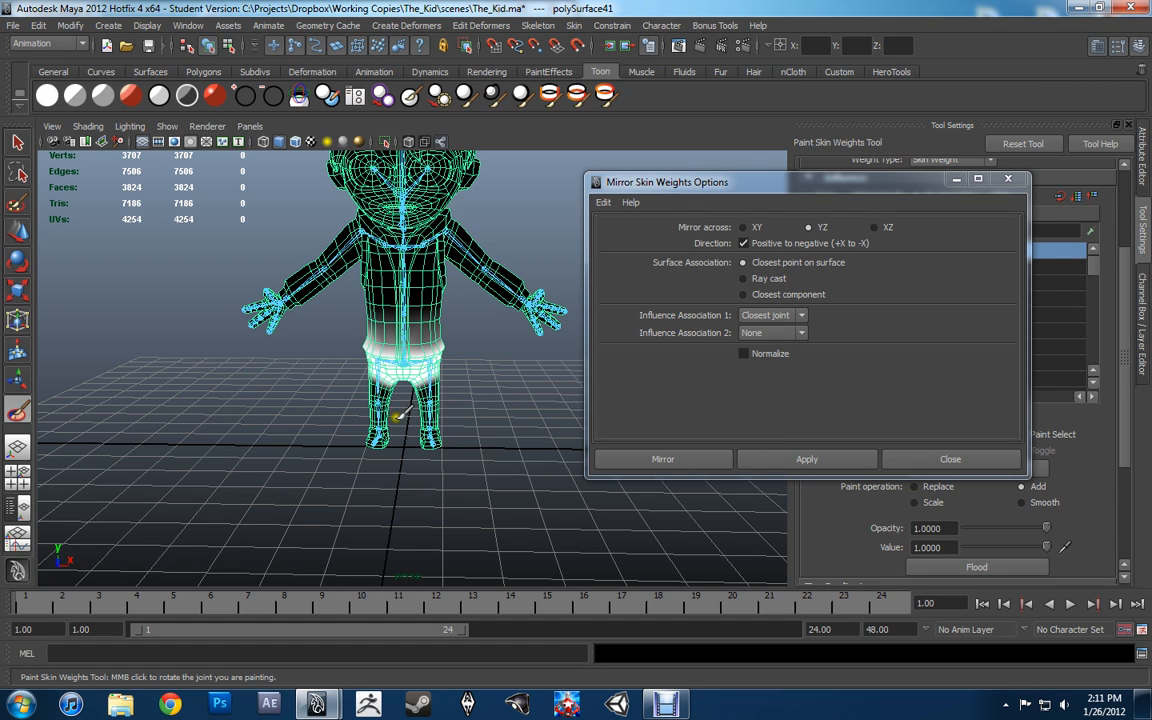
click(810, 460)
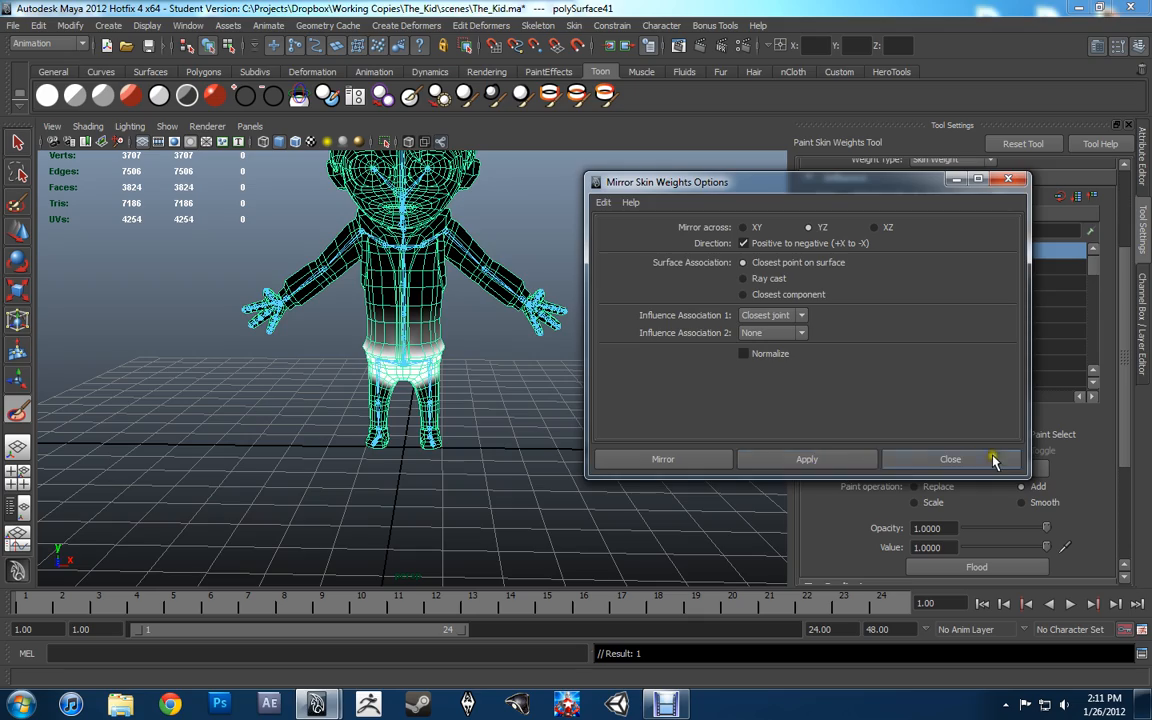
click(950, 459)
scroll(599, 327, up, 6)
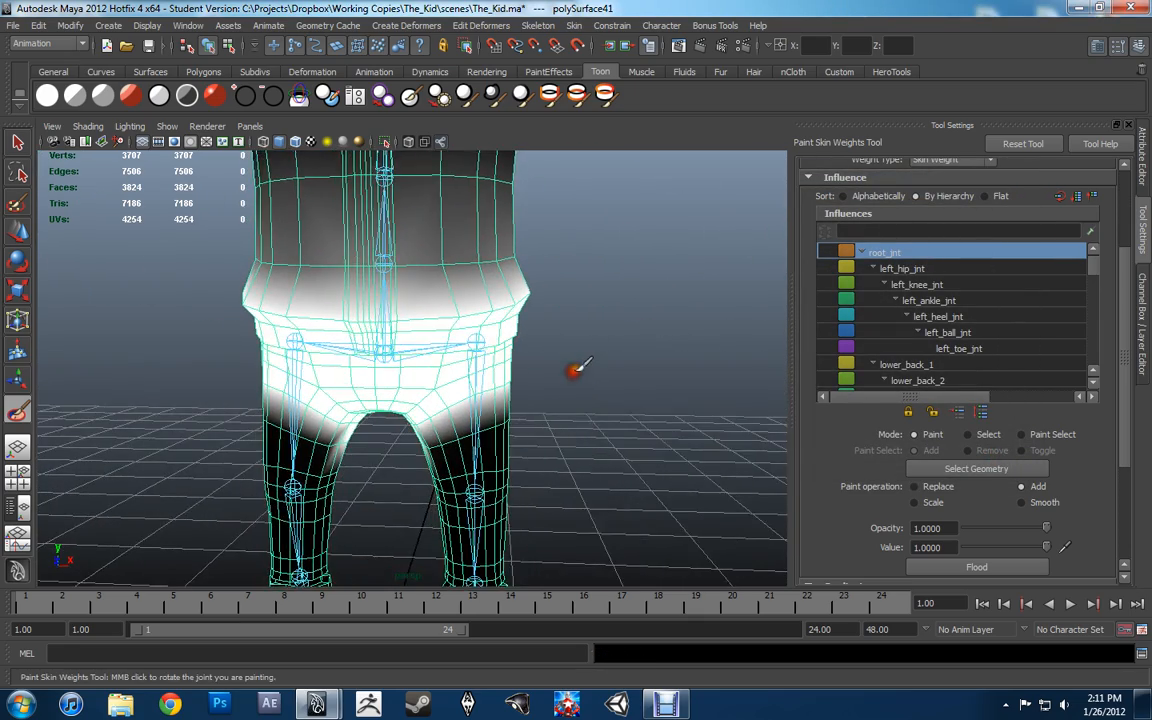
Try adding root_jnt weight up the front of the hoodie above its lower hem, and undo the strokes.
scroll(576, 370, up, 2)
alt+middle_drag(545, 333, 486, 374)
alt+drag(486, 374, 470, 381)
mouse_move(412, 290)
mouse_down()
mouse_move(456, 281)
mouse_move(429, 284)
mouse_up()
alt+middle_drag(469, 323, 463, 307)
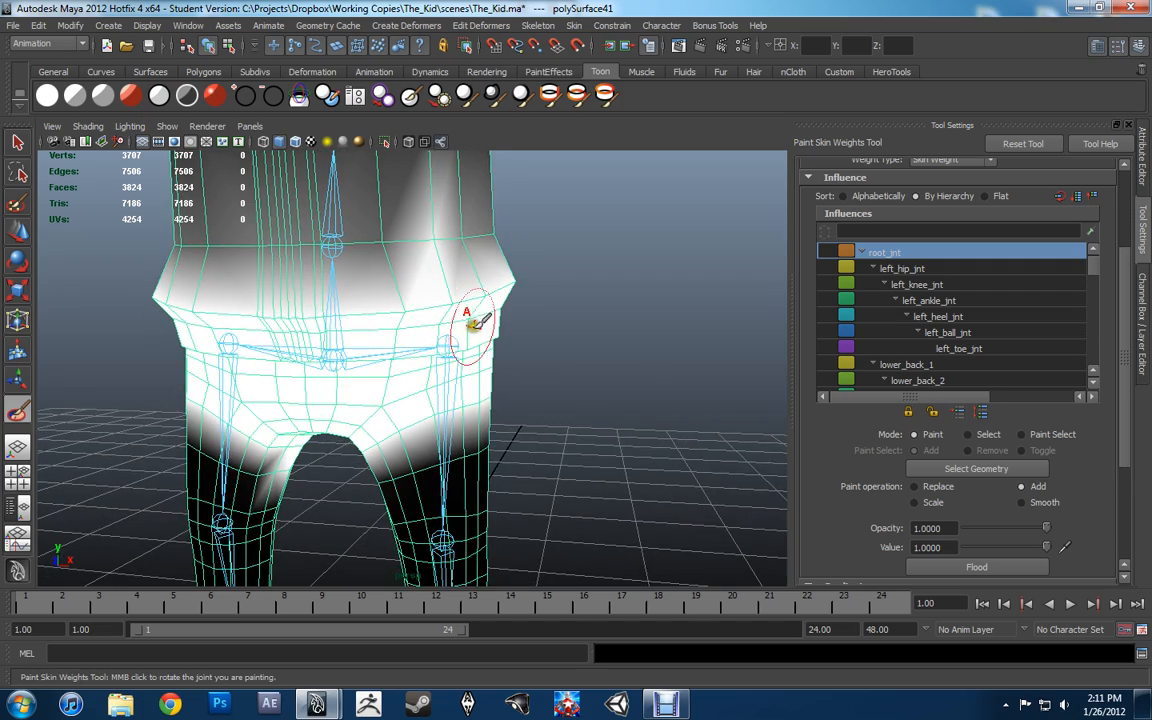
alt+drag(482, 375, 468, 355)
scroll(443, 338, down, 2)
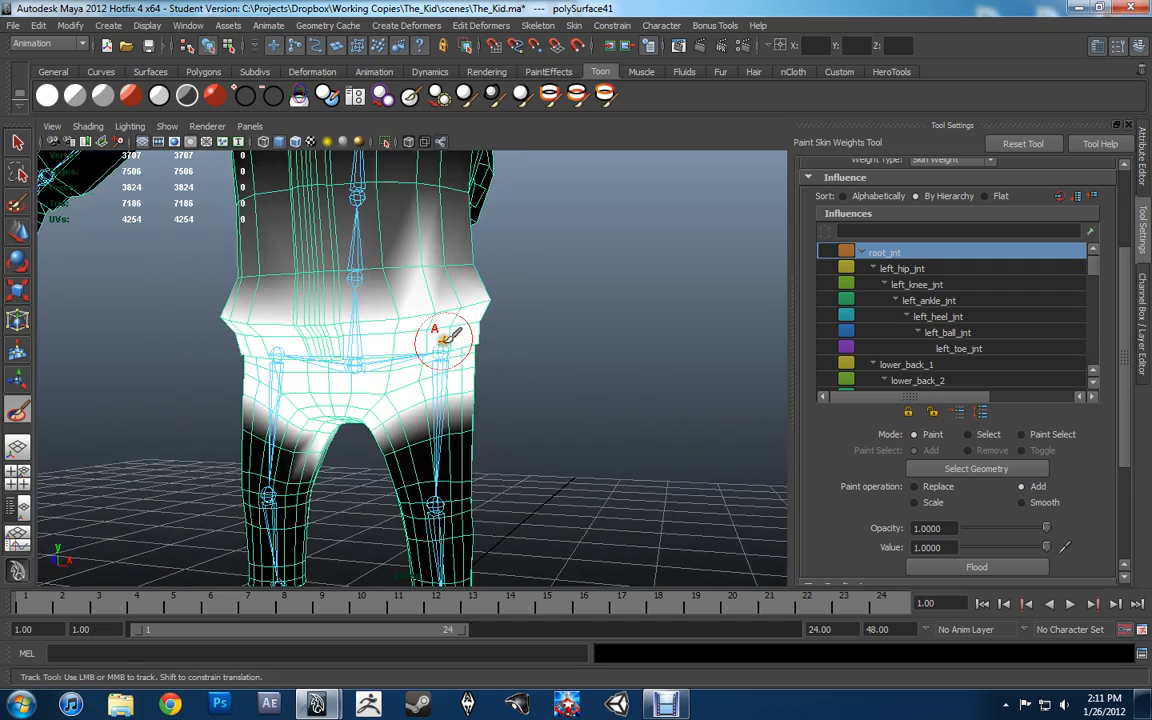
alt+middle_drag(443, 338, 433, 305)
mouse_move(432, 315)
alt+mouse_down()
mouse_move(490, 320)
mouse_move(443, 308)
alt+mouse_up()
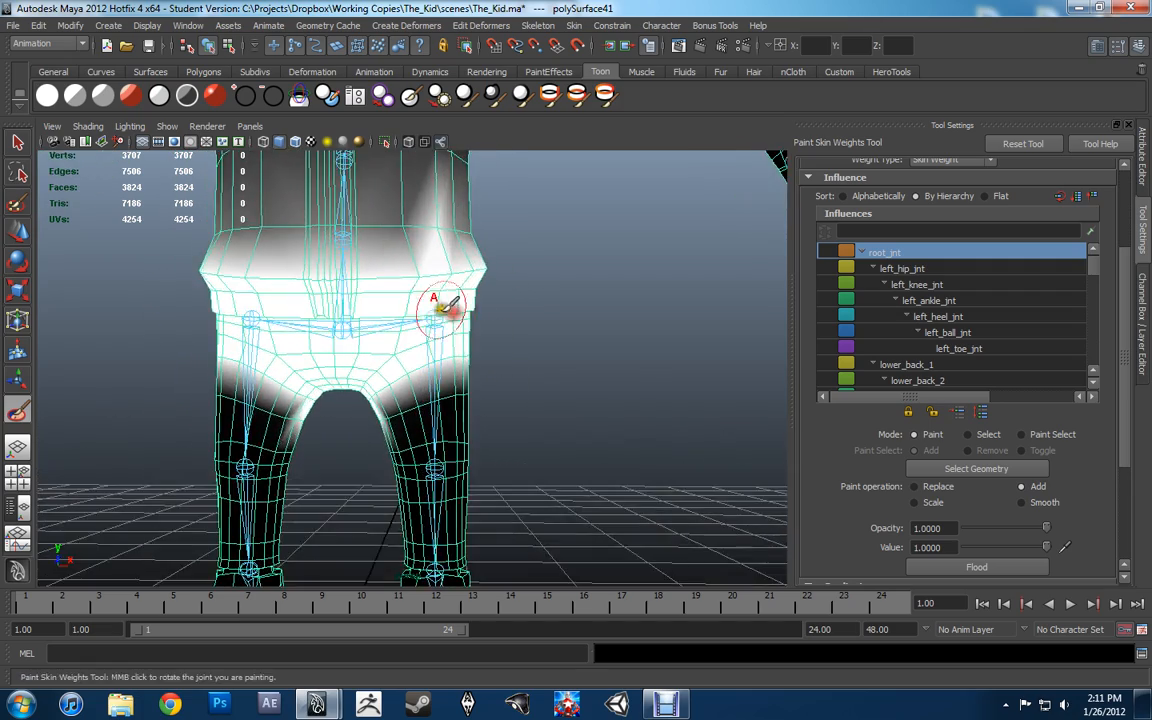
scroll(437, 318, up, 3)
alt+middle_drag(437, 318, 449, 331)
key(ctrl+z)
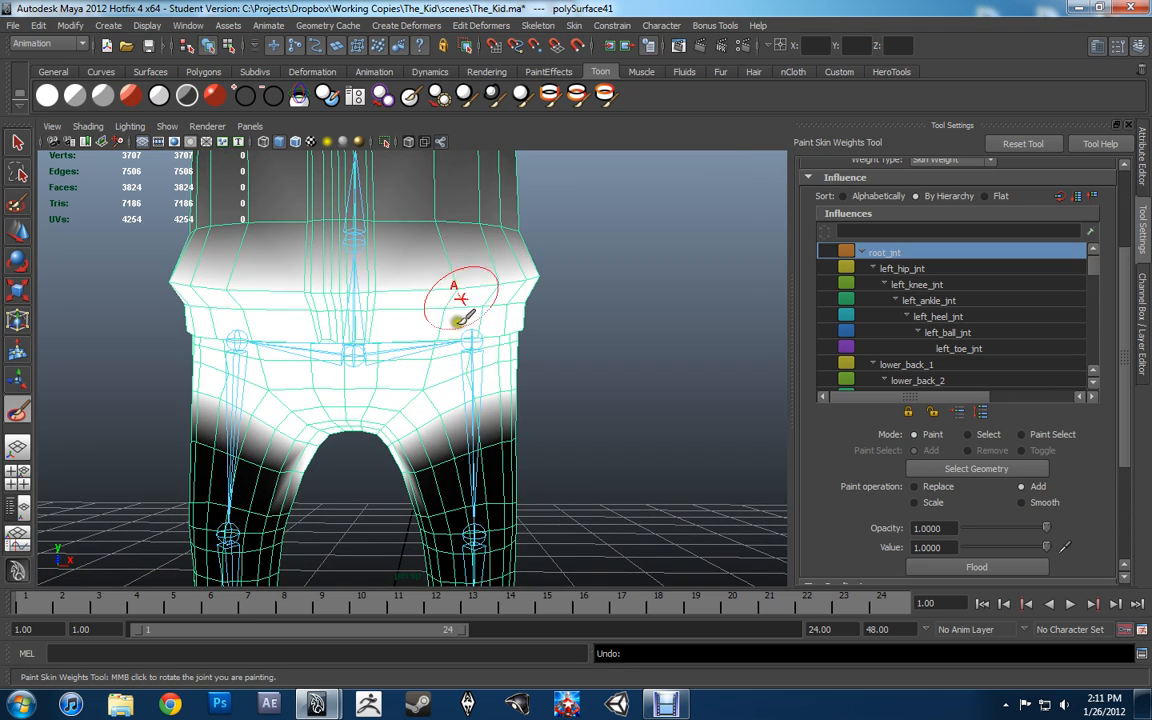
alt+middle_drag(472, 266, 470, 347)
click(895, 266)
click(893, 254)
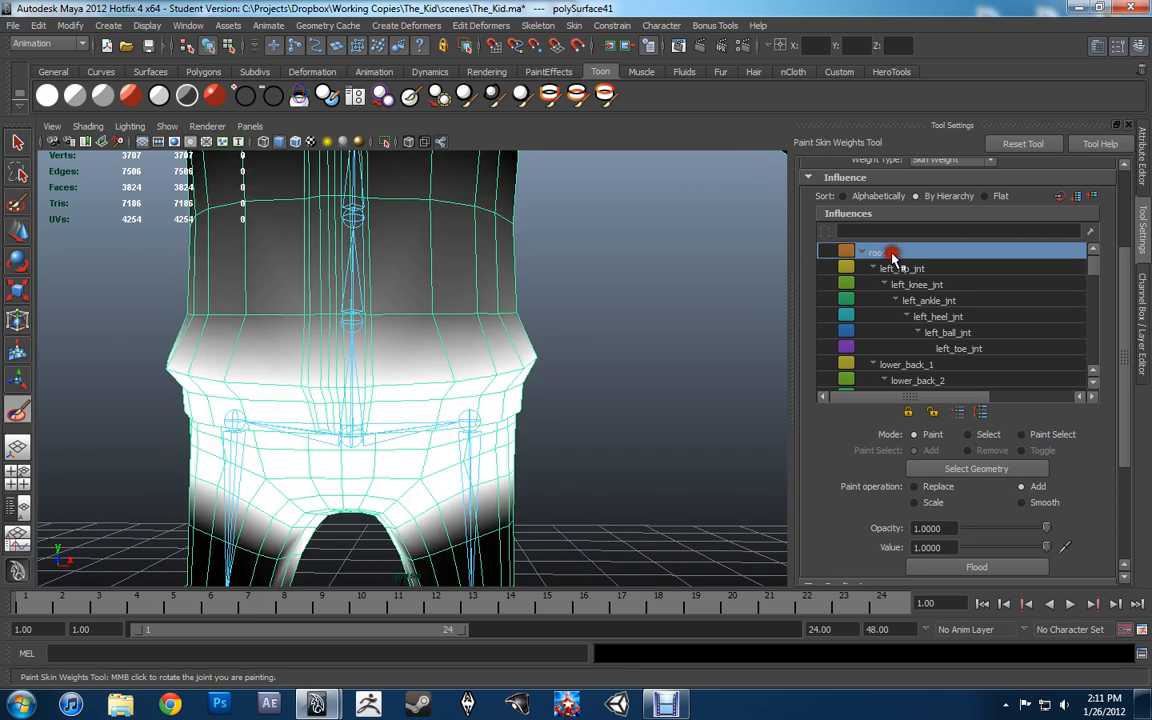
mouse_move(464, 341)
alt+mouse_down()
mouse_move(452, 339)
mouse_move(471, 316)
mouse_move(512, 314)
alt+mouse_up()
key(ctrl+z)
Extend root_jnt weight up the character's left side of the hoodie, above the lower hem.
mouse_move(564, 356)
alt+mouse_down()
mouse_move(575, 355)
mouse_move(468, 328)
mouse_move(484, 316)
alt+mouse_up()
click(943, 267)
click(938, 253)
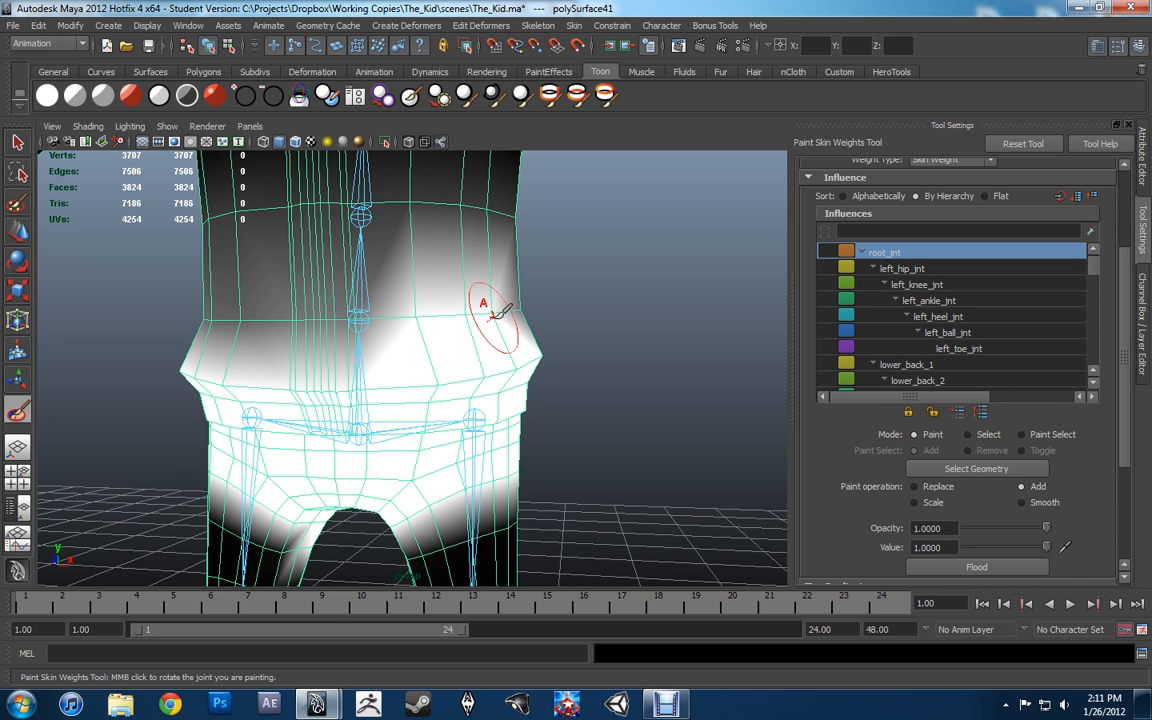
alt+drag(546, 404, 511, 407)
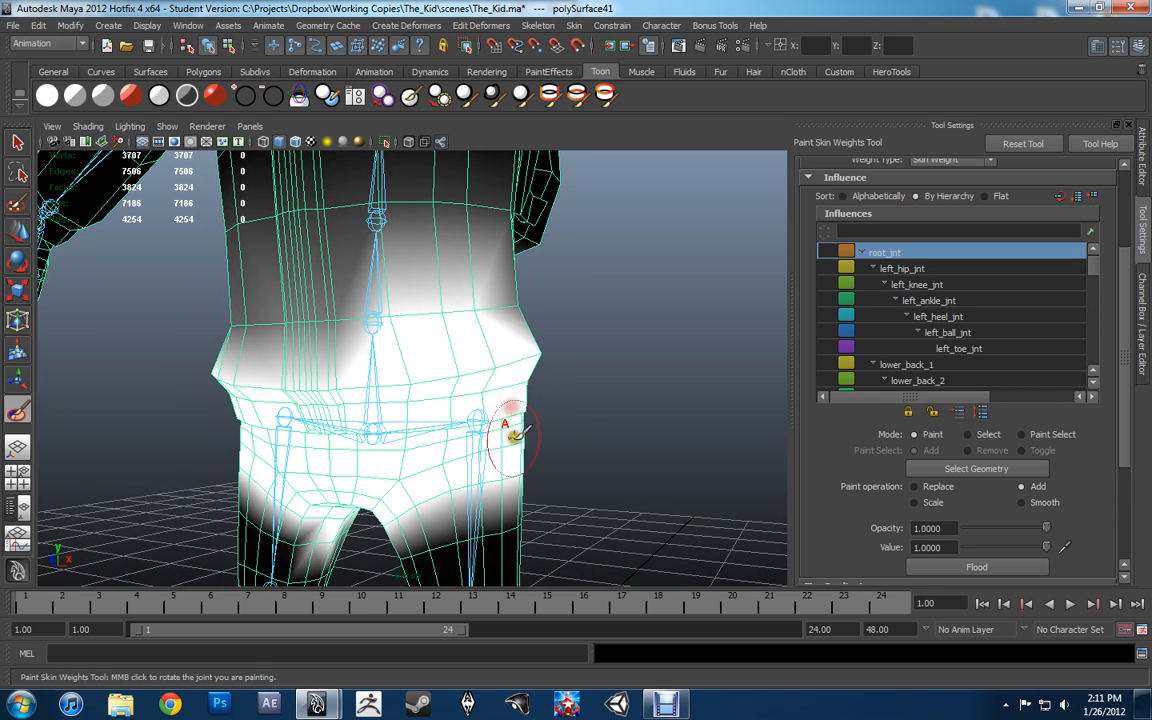
Add left_hip_jnt weight over the front, upper outer side and inner edge of the left thigh.
scroll(505, 437, down, 5)
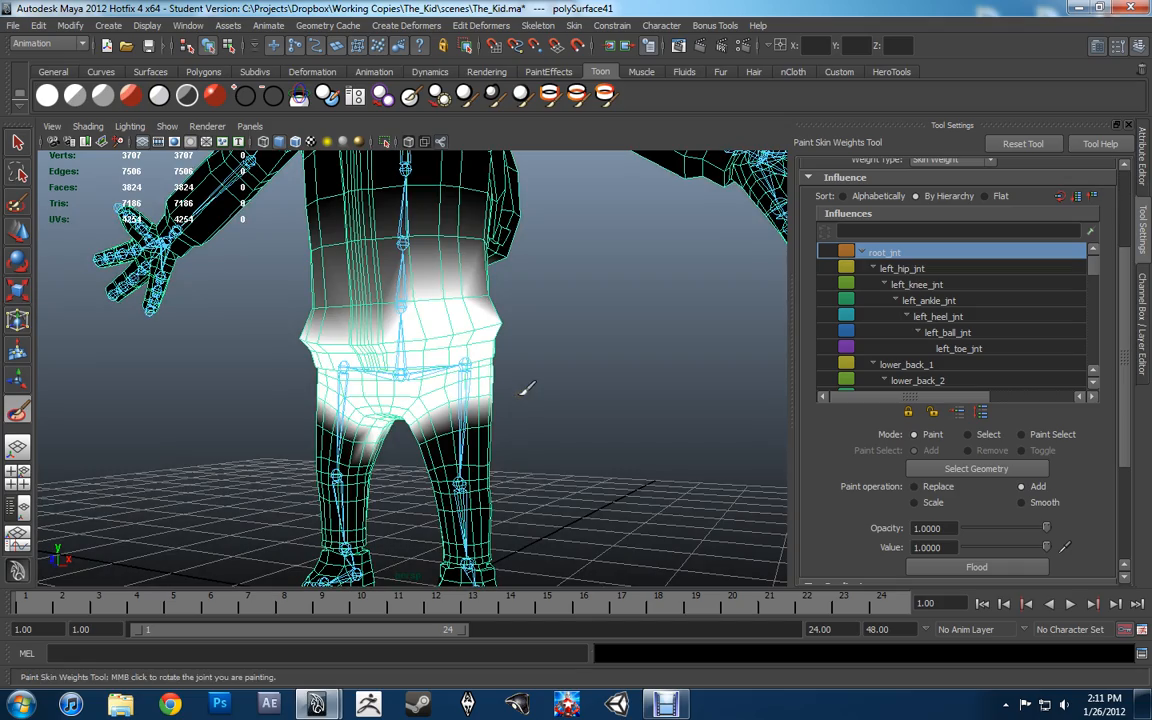
mouse_move(533, 384)
alt+mouse_down()
mouse_move(522, 303)
mouse_move(458, 329)
mouse_move(548, 311)
mouse_move(524, 326)
alt+mouse_up()
scroll(490, 320, up, 5)
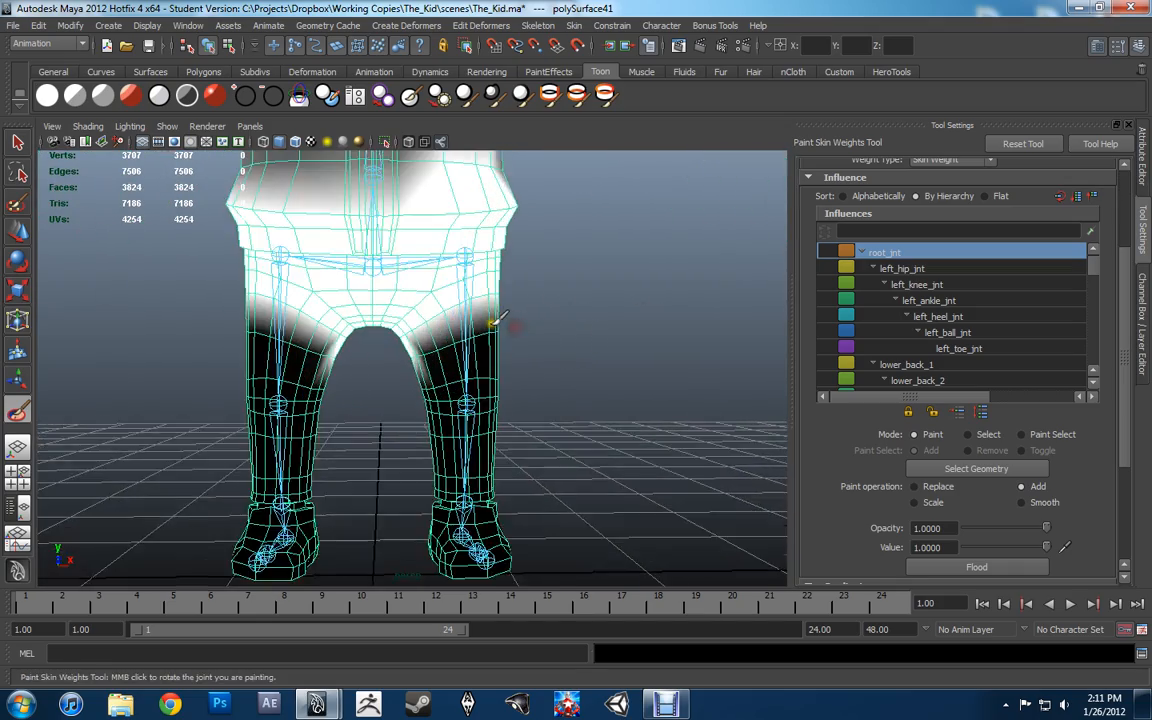
click(955, 270)
scroll(424, 334, up, 5)
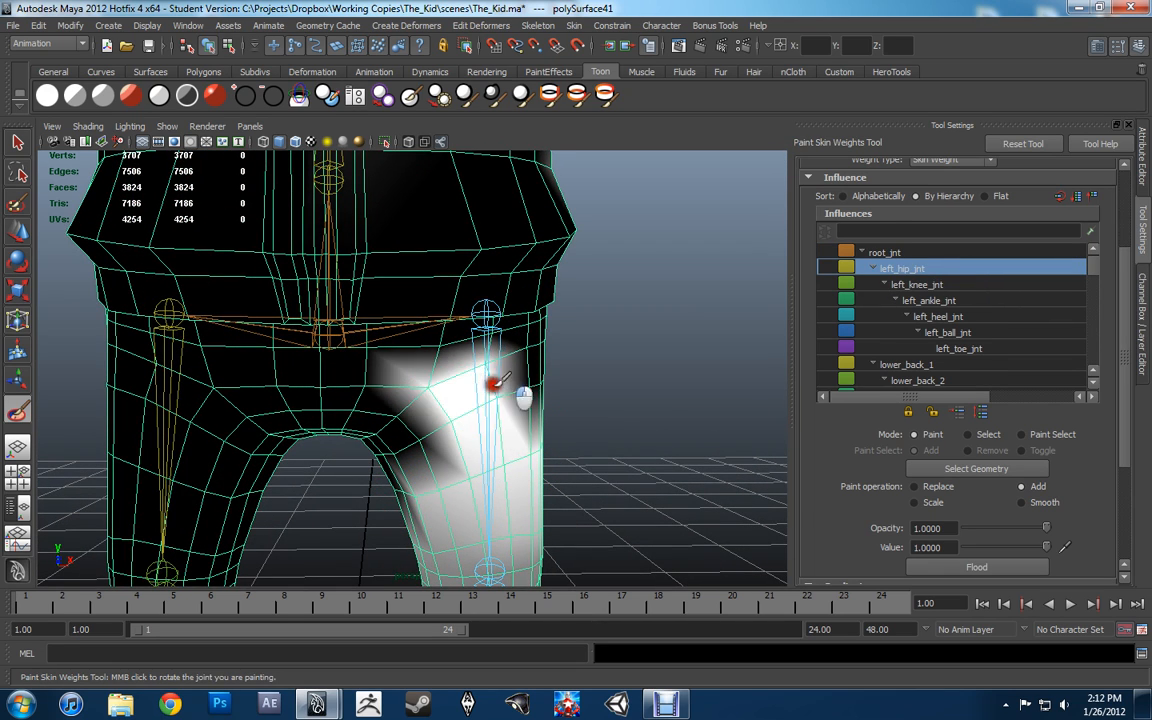
alt+drag(540, 370, 470, 386)
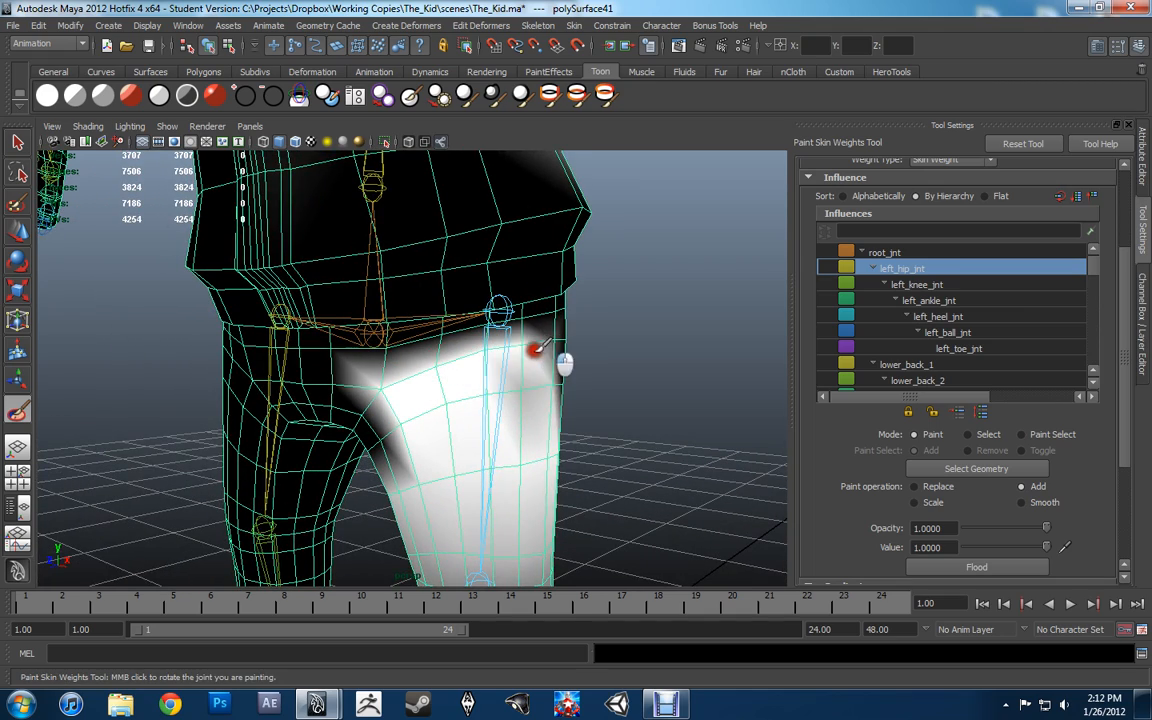
alt+drag(497, 458, 445, 405)
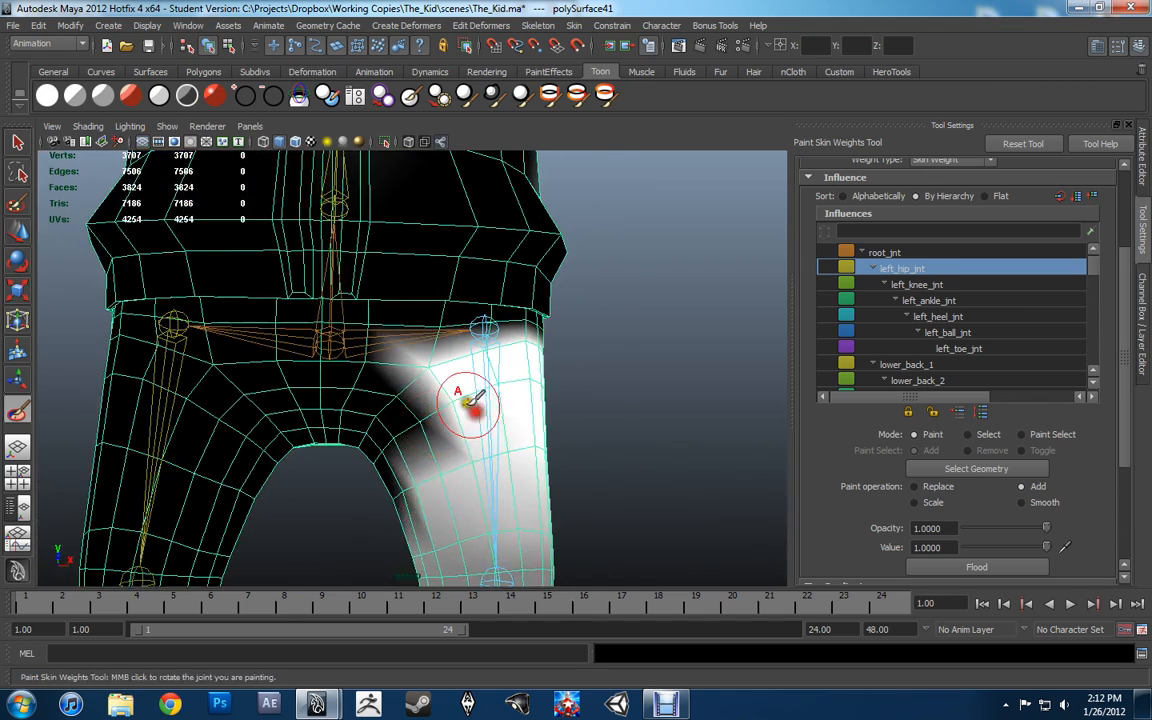
mouse_move(385, 437)
mouse_down()
mouse_move(380, 416)
mouse_move(360, 476)
mouse_move(390, 514)
mouse_up()
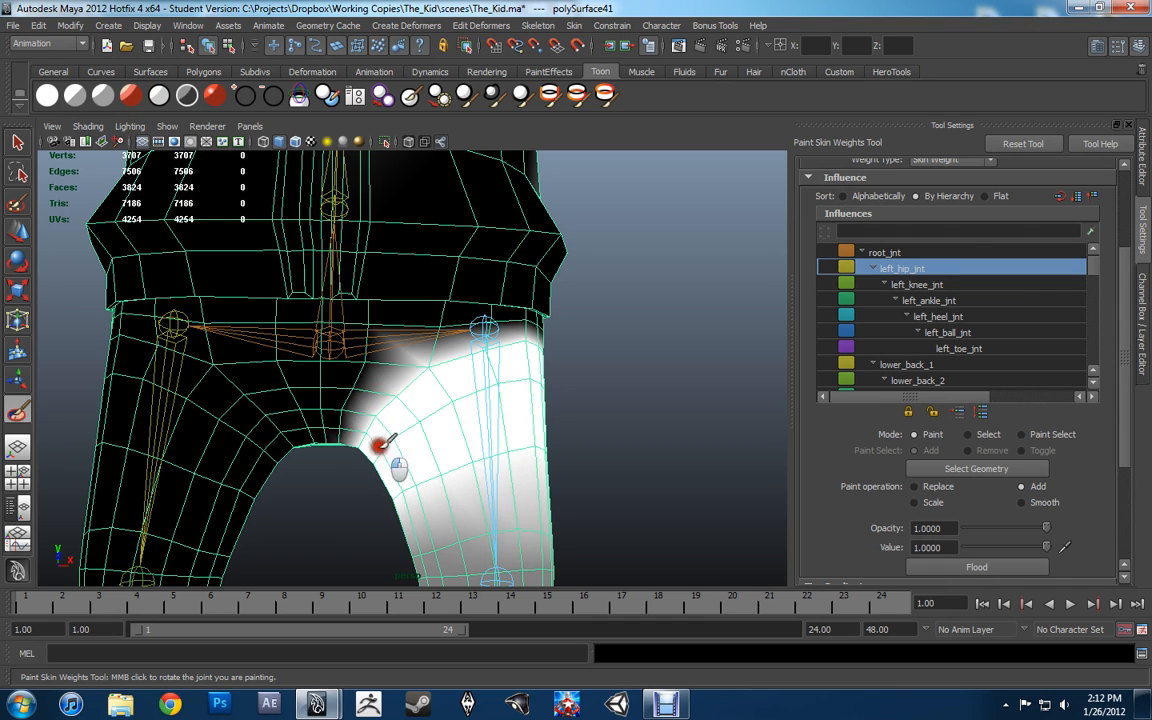
Extend left_hip_jnt weight around the outer side and back of the left thigh.
alt+drag(510, 395, 437, 411)
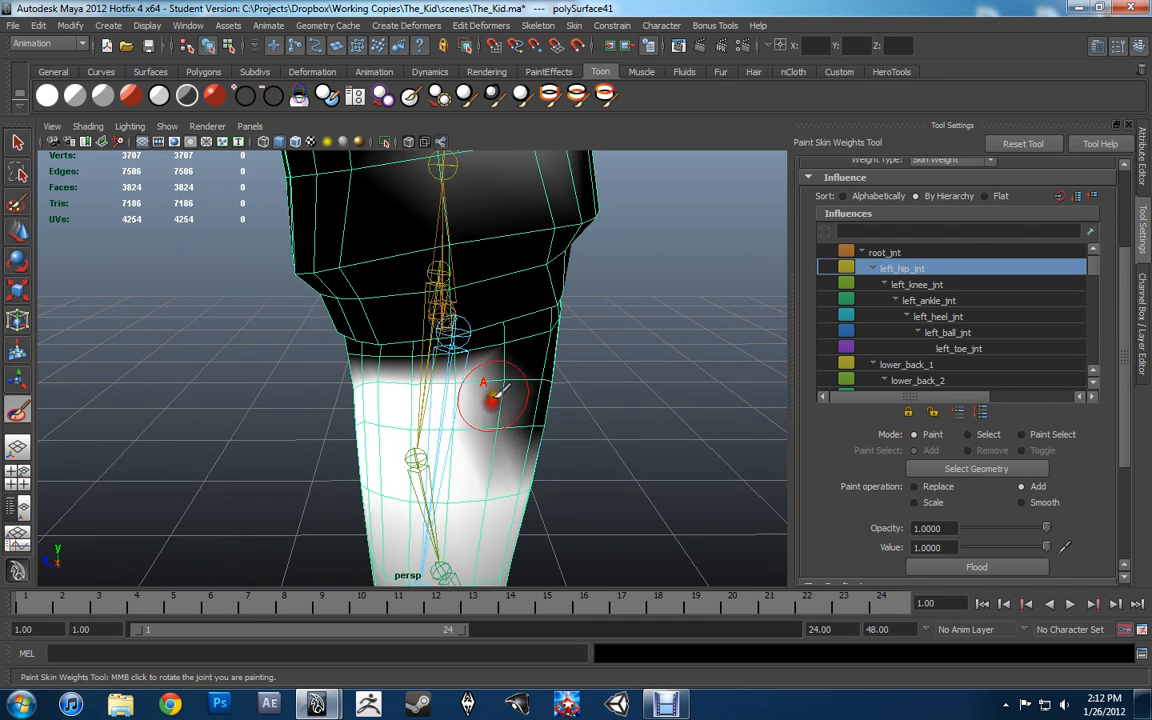
mouse_move(497, 434)
mouse_down()
mouse_move(507, 437)
mouse_move(422, 410)
mouse_move(440, 431)
mouse_move(445, 484)
mouse_move(458, 473)
mouse_move(391, 489)
mouse_move(393, 396)
mouse_move(418, 473)
mouse_move(470, 432)
mouse_move(445, 442)
mouse_move(391, 386)
mouse_move(420, 440)
mouse_up()
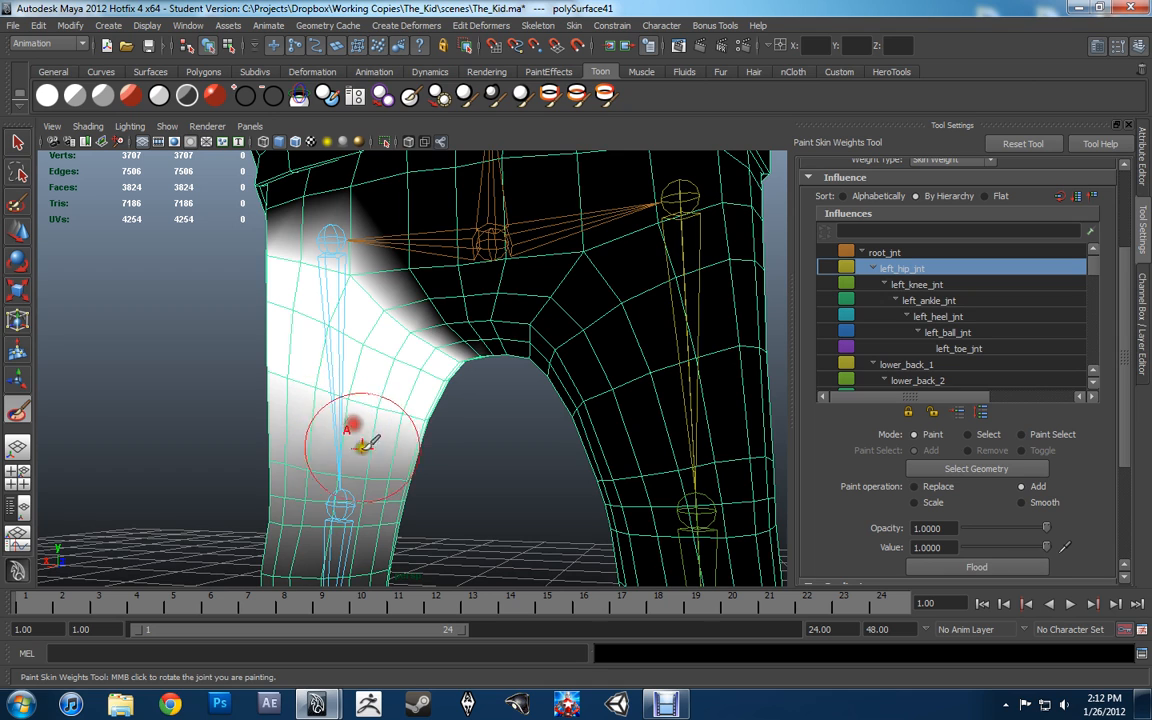
drag(360, 457, 243, 445)
mouse_move(343, 470)
alt+mouse_down()
mouse_move(514, 478)
mouse_move(365, 462)
mouse_move(445, 457)
alt+mouse_up()
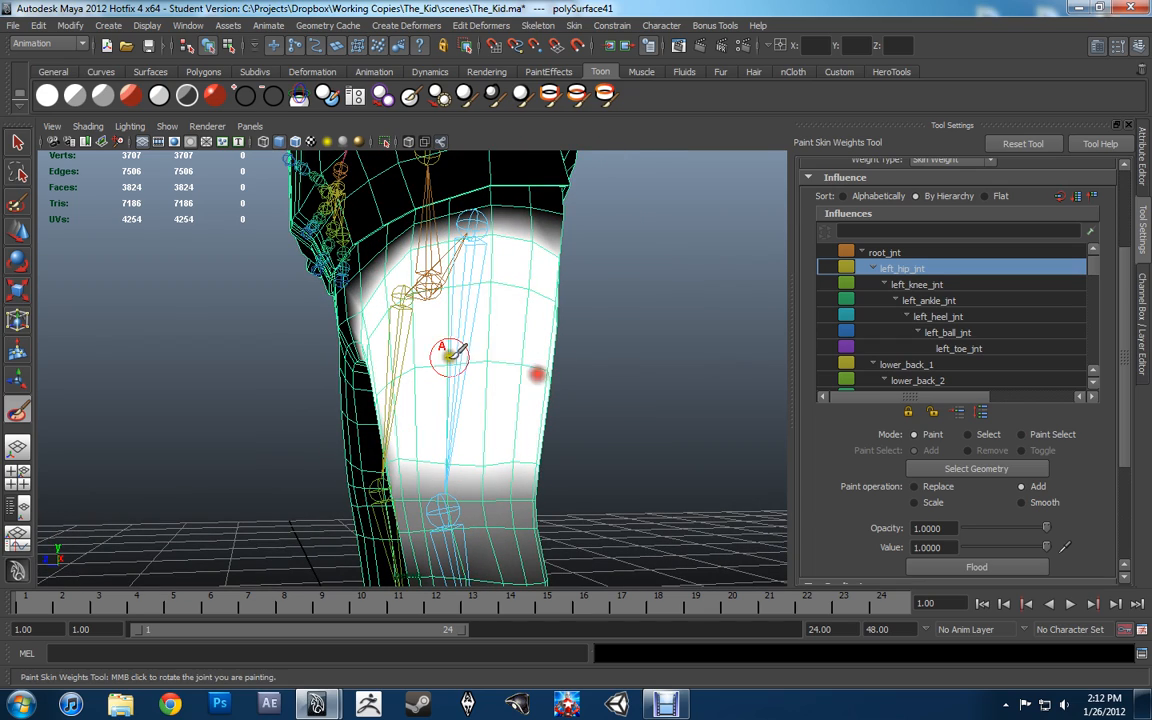
Fill the front of the left thigh with left_hip_jnt weight down to the knee.
alt+drag(450, 355, 436, 305)
mouse_move(514, 303)
alt+mouse_down()
mouse_move(483, 291)
mouse_move(499, 378)
mouse_move(609, 393)
alt+mouse_up()
mouse_move(418, 452)
mouse_down()
mouse_move(420, 462)
mouse_move(408, 456)
mouse_move(438, 440)
mouse_move(463, 397)
mouse_up()
alt+middle_drag(442, 424, 432, 352)
mouse_move(432, 352)
alt+mouse_down()
mouse_move(445, 360)
mouse_move(434, 357)
alt+mouse_up()
mouse_move(417, 403)
mouse_down()
mouse_move(514, 402)
mouse_move(370, 419)
mouse_up()
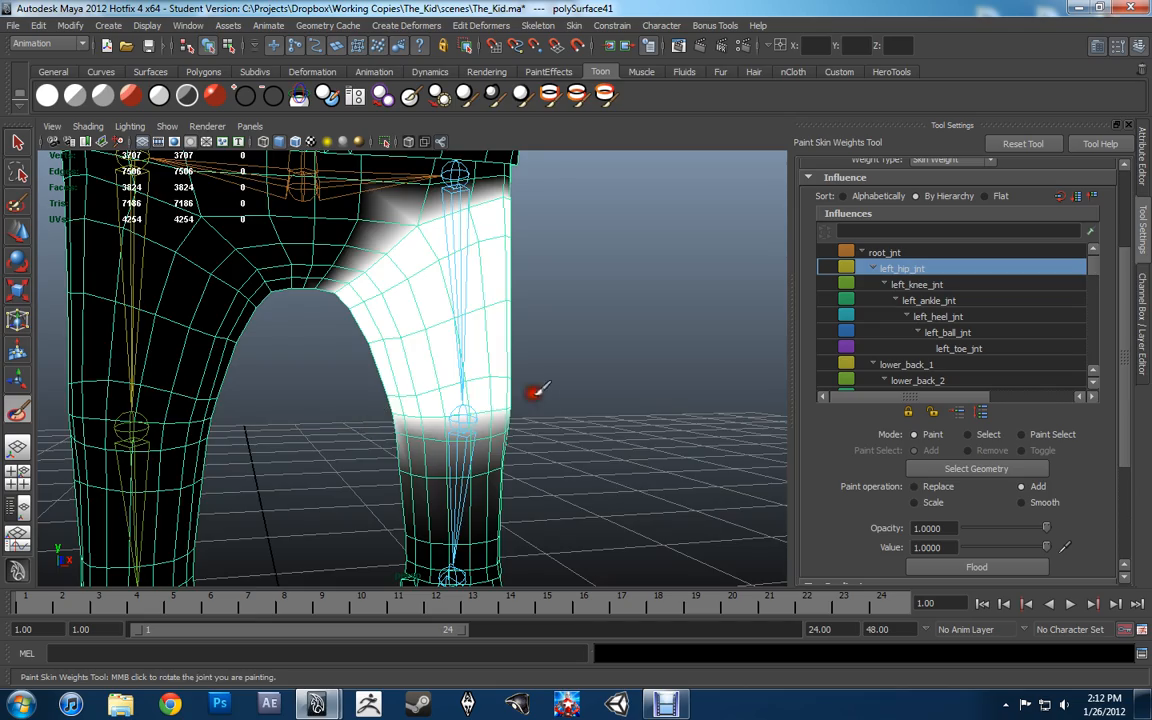
Fill the back of the left thigh with left_hip_jnt weight down to the knee.
alt+drag(535, 391, 258, 395)
drag(364, 412, 466, 418)
alt+drag(466, 418, 337, 409)
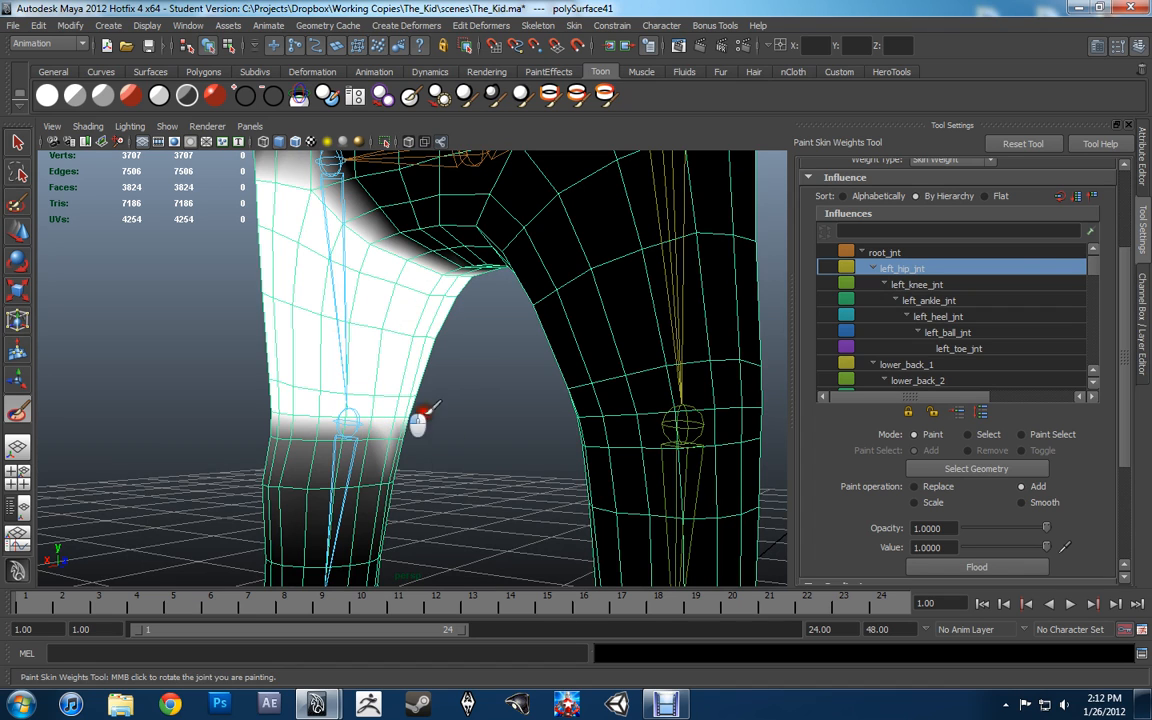
alt+drag(411, 416, 543, 408)
Adjust the brush size and add left_knee_jnt weight around the left lower leg just below the knee.
click(958, 287)
mouse_move(600, 290)
alt+mouse_down()
mouse_move(335, 297)
mouse_move(391, 301)
mouse_move(424, 327)
mouse_move(240, 390)
mouse_move(450, 410)
mouse_move(320, 430)
mouse_move(340, 465)
mouse_move(325, 452)
alt+mouse_up()
alt+drag(292, 407, 525, 404)
key(b)
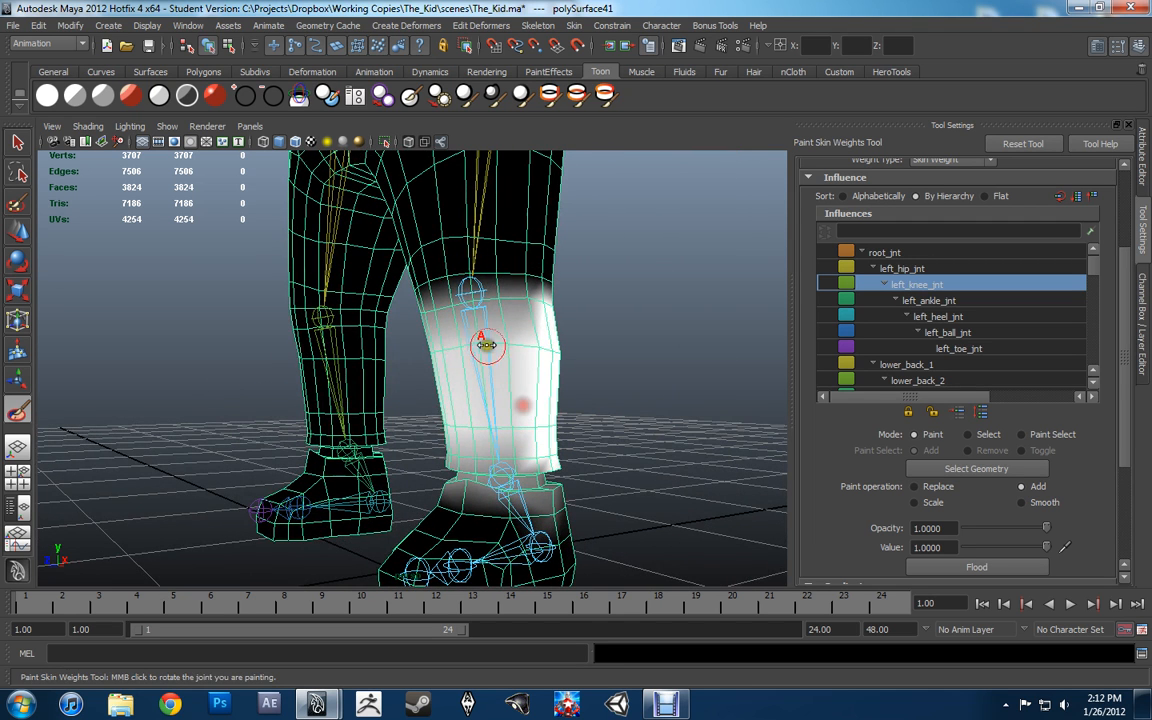
mouse_move(480, 349)
mouse_down()
mouse_move(532, 350)
mouse_move(506, 362)
mouse_move(566, 357)
mouse_move(470, 386)
mouse_move(542, 386)
mouse_move(489, 383)
mouse_move(442, 345)
mouse_up()
mouse_move(562, 343)
mouse_down()
mouse_move(512, 311)
mouse_move(468, 308)
mouse_move(418, 330)
mouse_up()
mouse_move(415, 348)
alt+mouse_down()
mouse_move(447, 360)
mouse_move(581, 350)
alt+mouse_up()
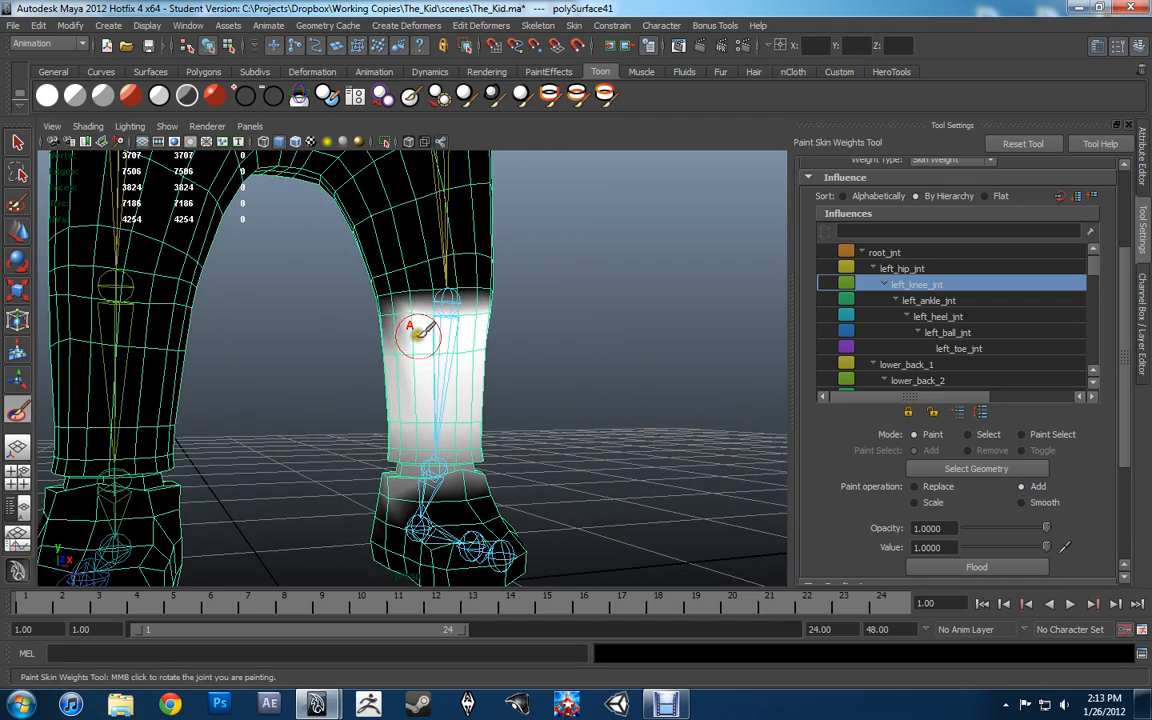
Fill the rest of the left lower leg with left_knee_jnt weight down to the pant cuff.
scroll(402, 346, down, 9)
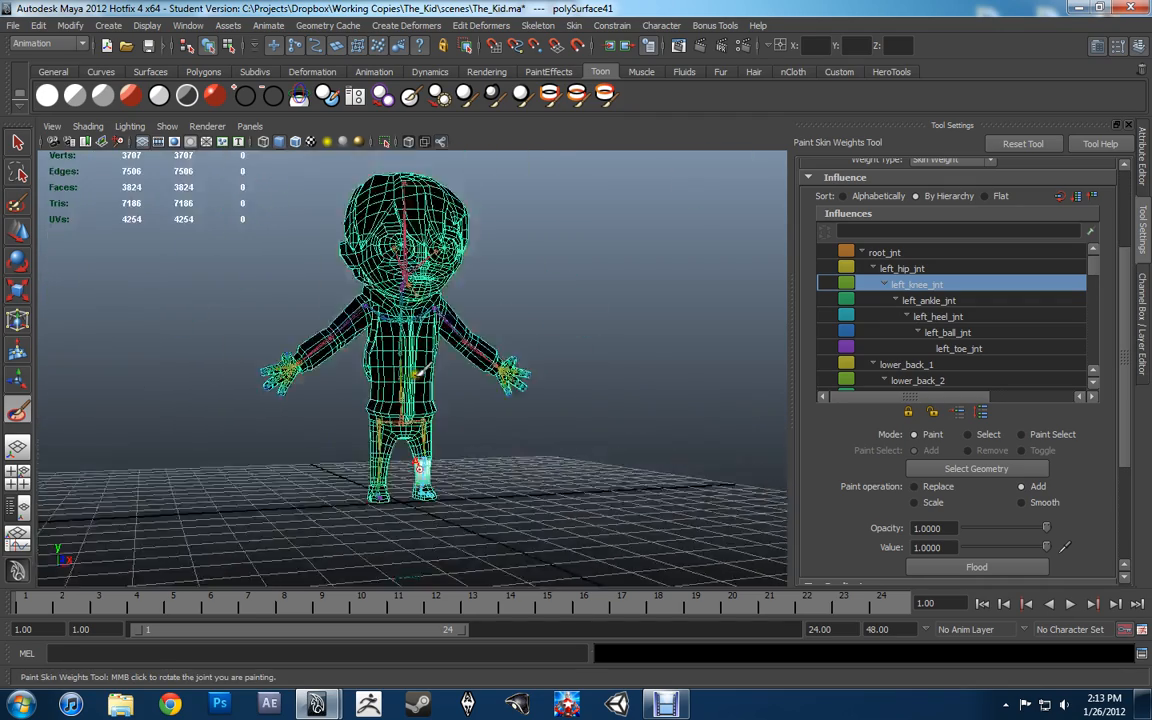
scroll(422, 441, up, 7)
alt+middle_drag(438, 518, 404, 178)
alt+middle_drag(464, 450, 455, 230)
alt+middle_drag(522, 456, 479, 281)
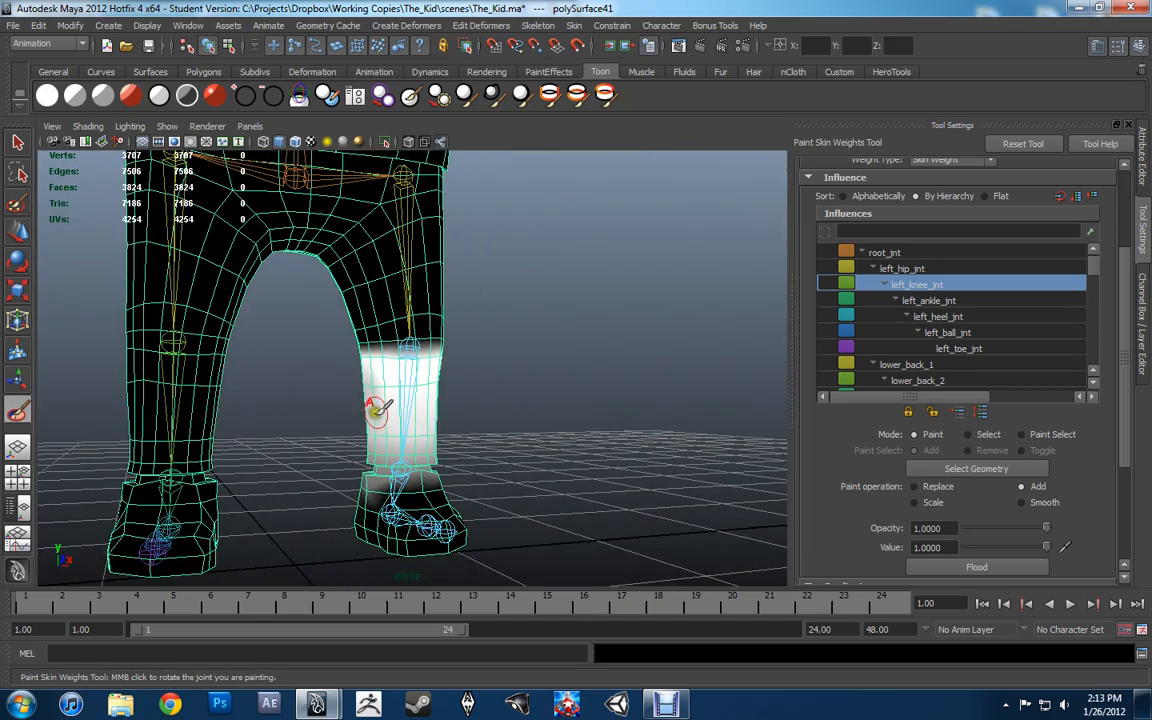
shift+right_drag(383, 408, 400, 411)
shift+right_drag(400, 411, 387, 409)
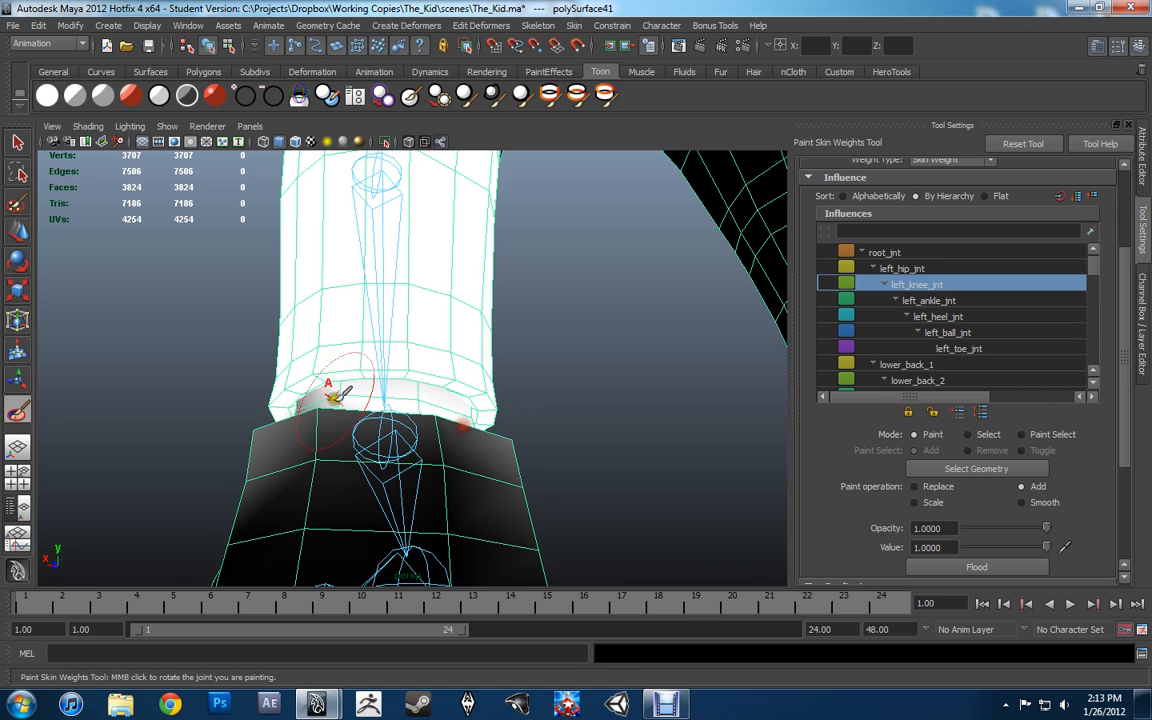
Fill the underside and inner folds of the left pant cuff with left_knee_jnt weight, front and back.
click(290, 411)
alt+drag(304, 393, 309, 402)
click(311, 398)
click(341, 402)
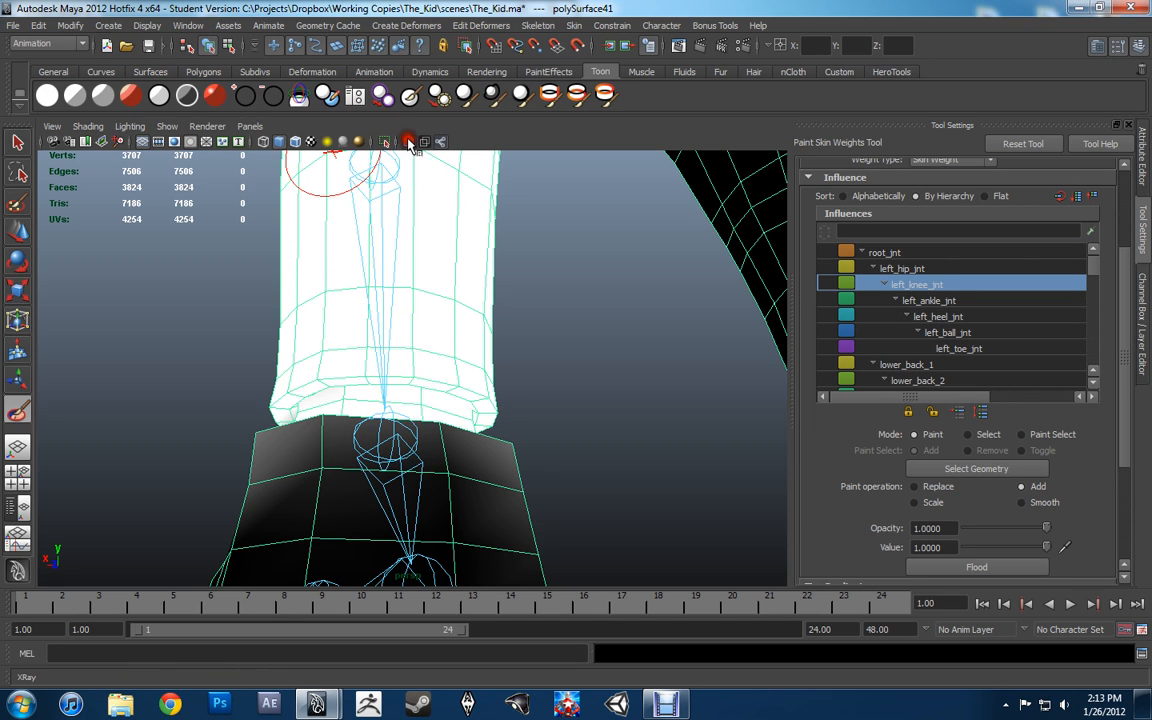
mouse_move(291, 260)
alt+mouse_down()
mouse_move(342, 249)
mouse_move(355, 362)
mouse_move(447, 358)
mouse_move(346, 378)
alt+mouse_up()
mouse_move(346, 380)
alt+mouse_down()
mouse_move(365, 388)
mouse_move(436, 367)
mouse_move(478, 316)
mouse_move(399, 329)
mouse_move(453, 350)
alt+mouse_up()
click(430, 333)
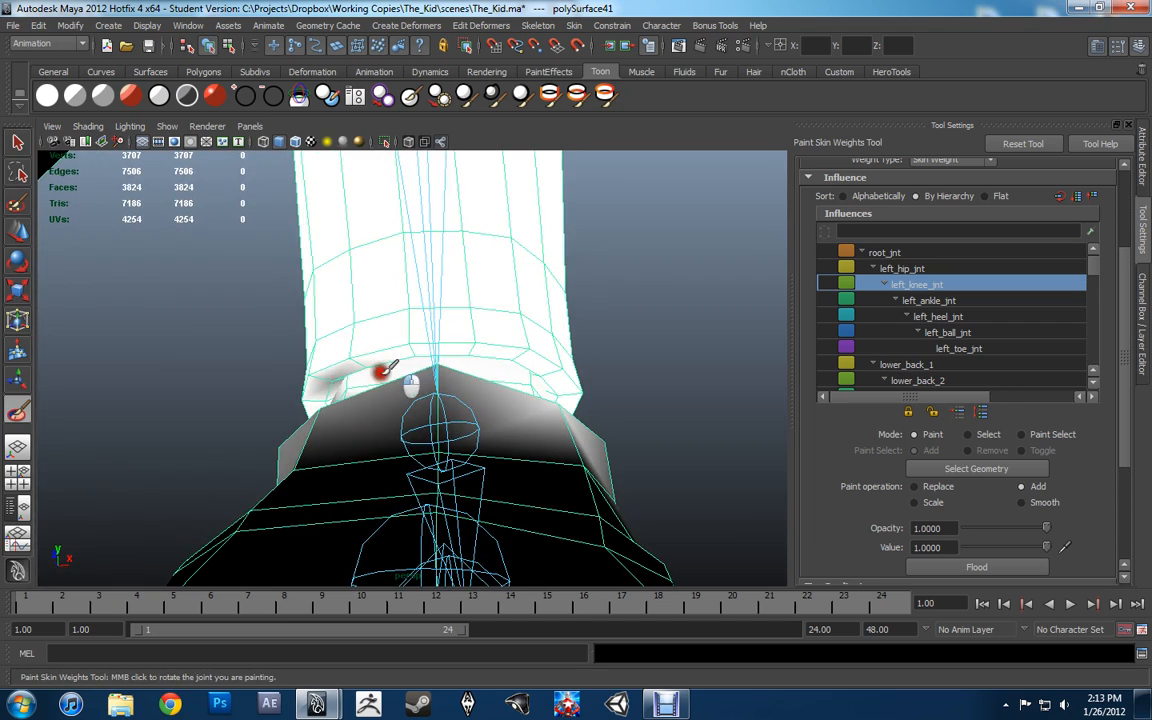
mouse_move(335, 365)
alt+mouse_down()
mouse_move(360, 417)
mouse_move(437, 404)
alt+mouse_up()
mouse_move(342, 399)
alt+mouse_down()
mouse_move(465, 401)
mouse_move(408, 415)
mouse_move(347, 398)
mouse_move(687, 404)
alt+mouse_up()
Add left_ankle_jnt weight around the top opening and outer side of the left shoe.
click(981, 300)
alt+drag(558, 345, 425, 362)
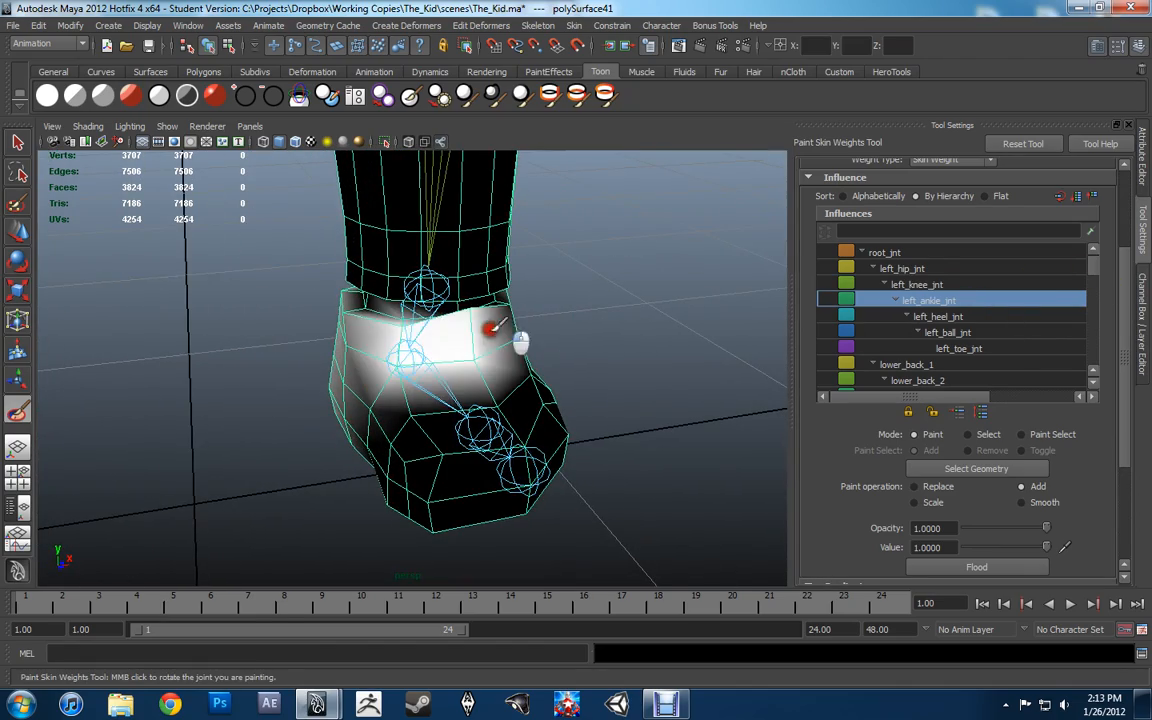
alt+drag(566, 334, 406, 376)
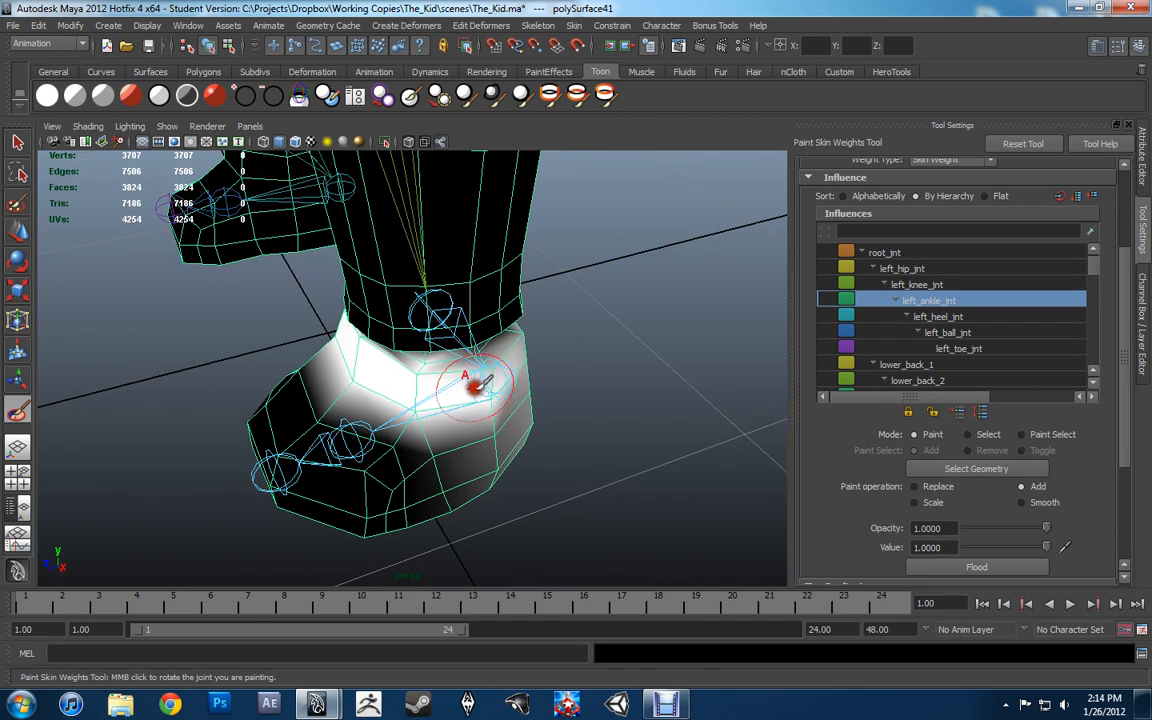
mouse_move(485, 382)
alt+mouse_down()
mouse_move(476, 450)
mouse_move(373, 411)
alt+mouse_up()
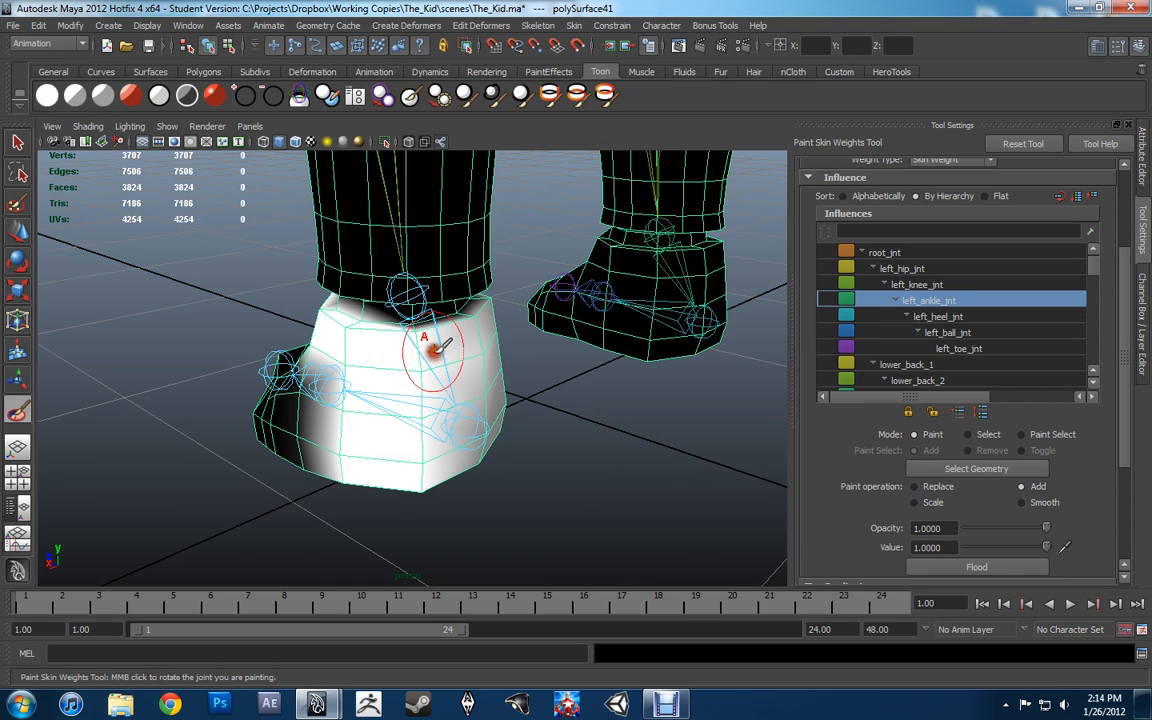
Shrink the brush and add left_ankle_jnt weight around the back and inner rim of the left shoe.
mouse_move(436, 345)
alt+mouse_down()
mouse_move(442, 337)
mouse_move(329, 338)
alt+mouse_up()
key(b)
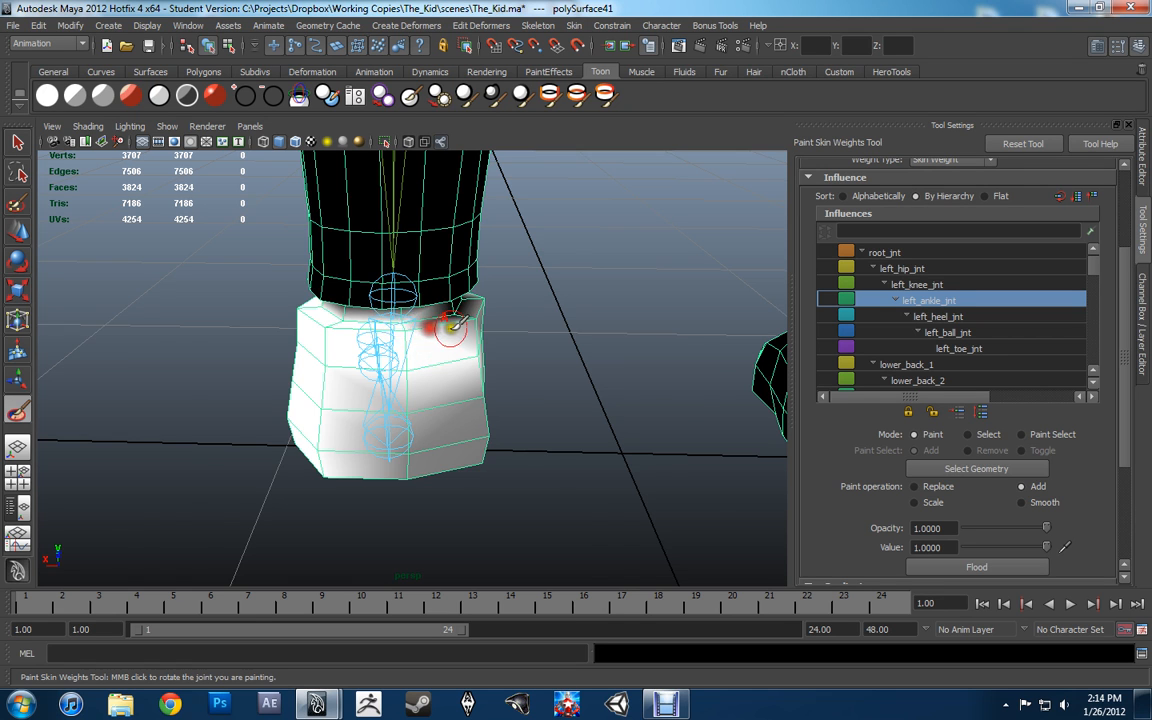
alt+drag(453, 323, 433, 352)
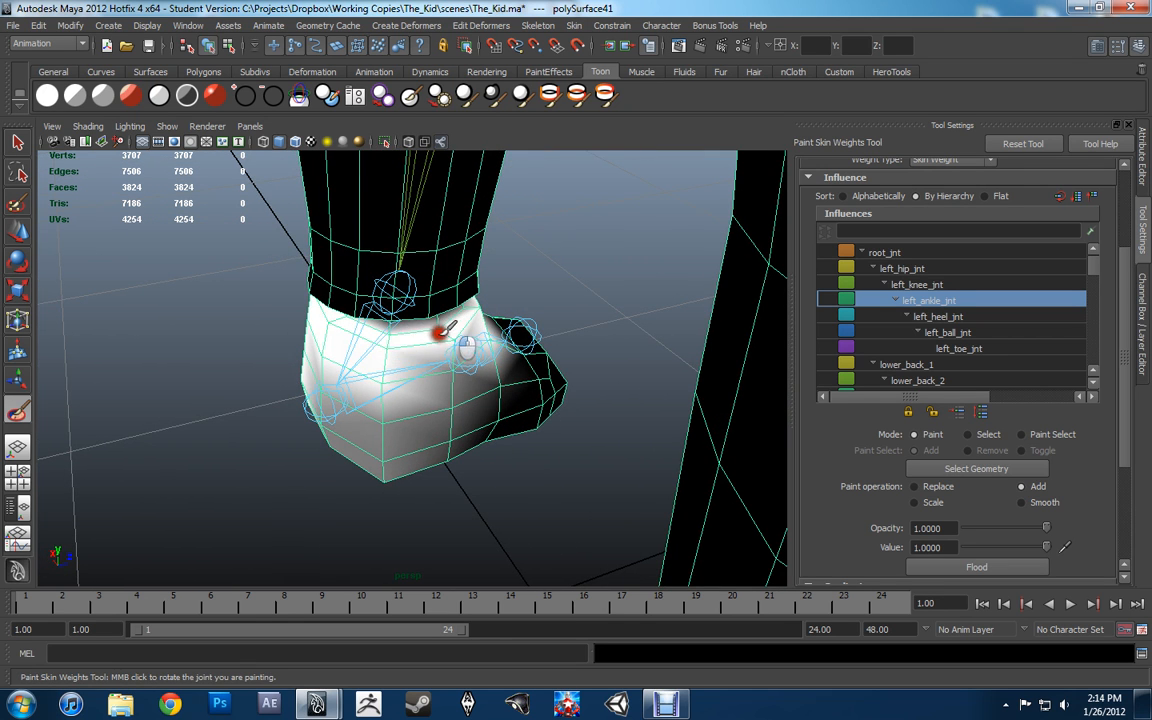
mouse_move(497, 300)
alt+mouse_down()
mouse_move(373, 316)
mouse_move(435, 340)
mouse_move(476, 329)
mouse_move(411, 386)
mouse_move(420, 380)
alt+mouse_up()
Fill the inner side of the left shoe with left_ankle_jnt weight from the rim to the sole.
click(401, 440)
click(398, 432)
click(401, 445)
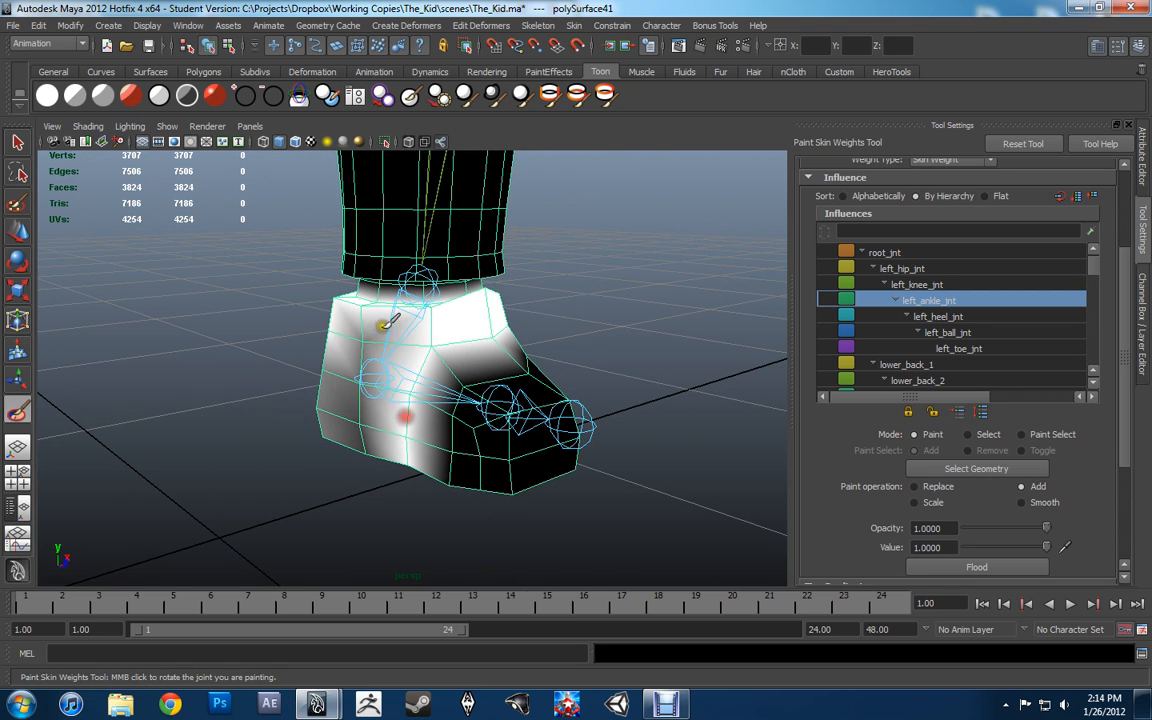
drag(388, 320, 370, 455)
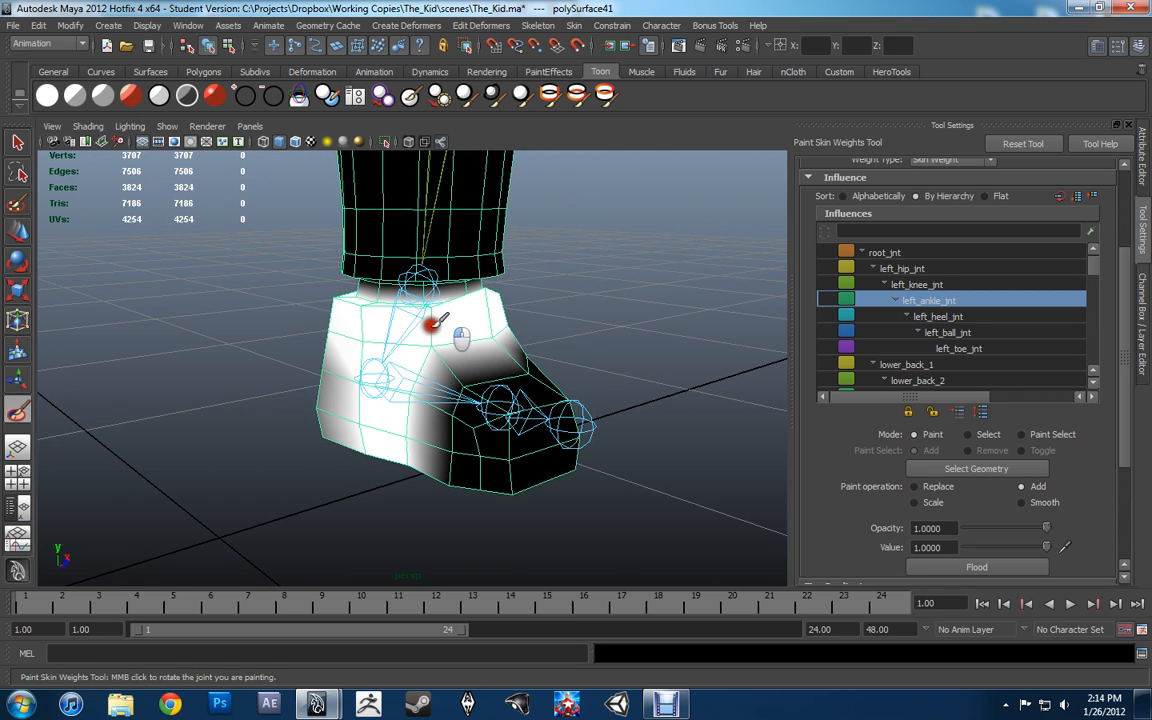
alt+drag(329, 342, 463, 342)
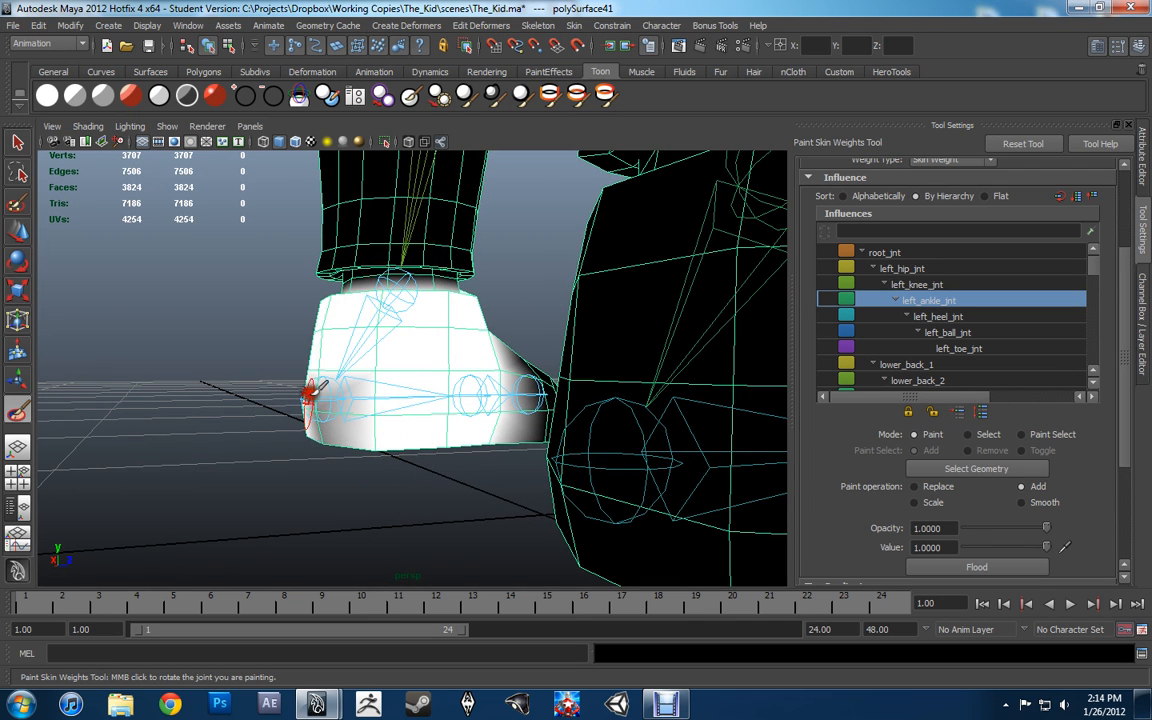
Fill the remaining gaps at the left shoe's heel and outer side with left_ankle_jnt weight.
mouse_move(333, 410)
alt+mouse_down()
mouse_move(396, 368)
mouse_move(357, 404)
mouse_move(424, 410)
alt+mouse_up()
alt+drag(337, 405, 408, 368)
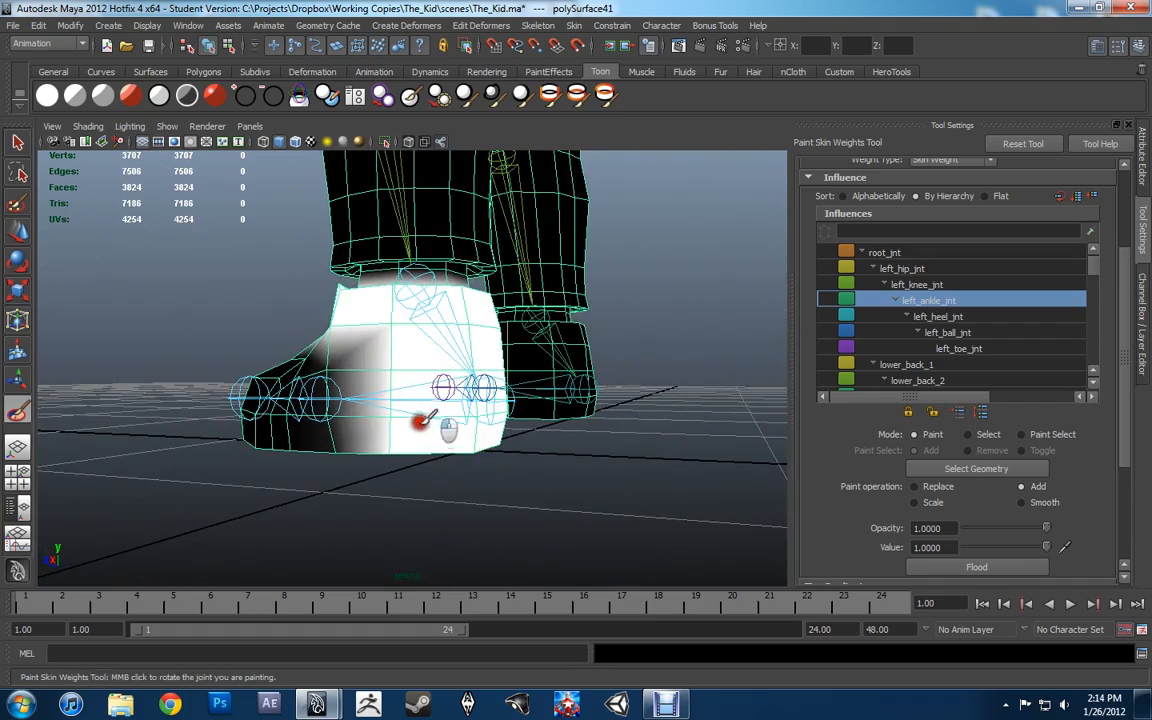
mouse_move(430, 418)
alt+mouse_down()
mouse_move(442, 432)
mouse_move(440, 410)
alt+mouse_up()
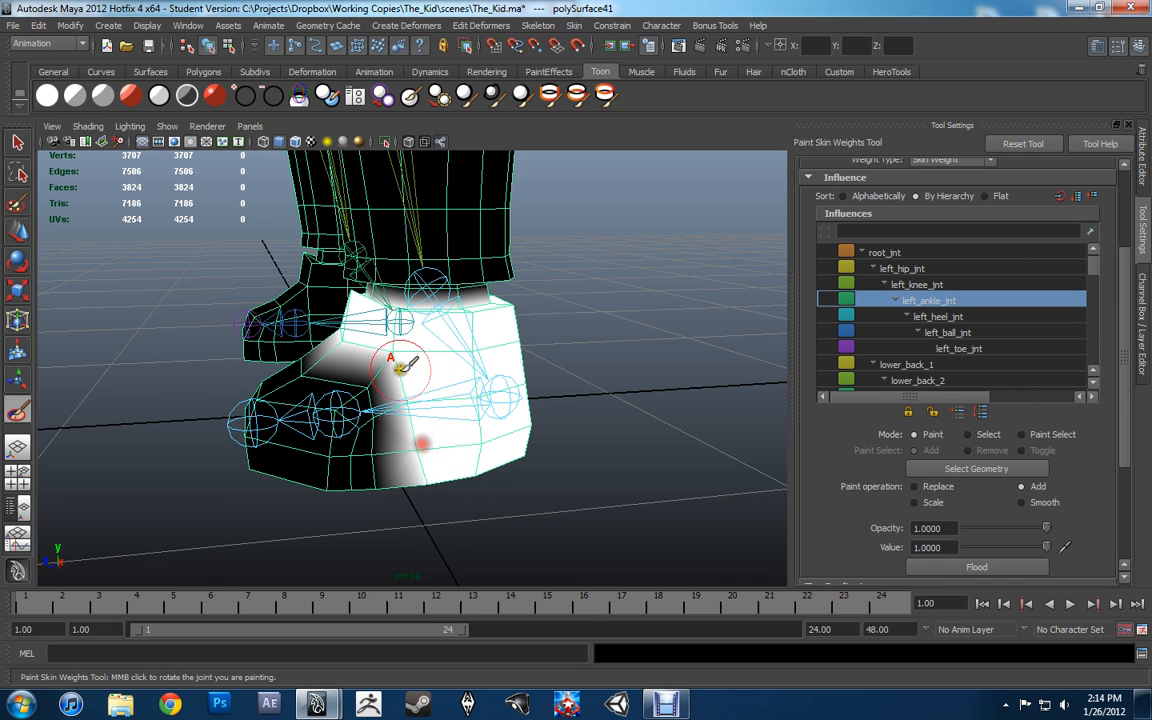
Add left_ball_jnt weight at full value over the front of the left shoe, covering the toe, sides and sole.
alt+drag(372, 326, 412, 344)
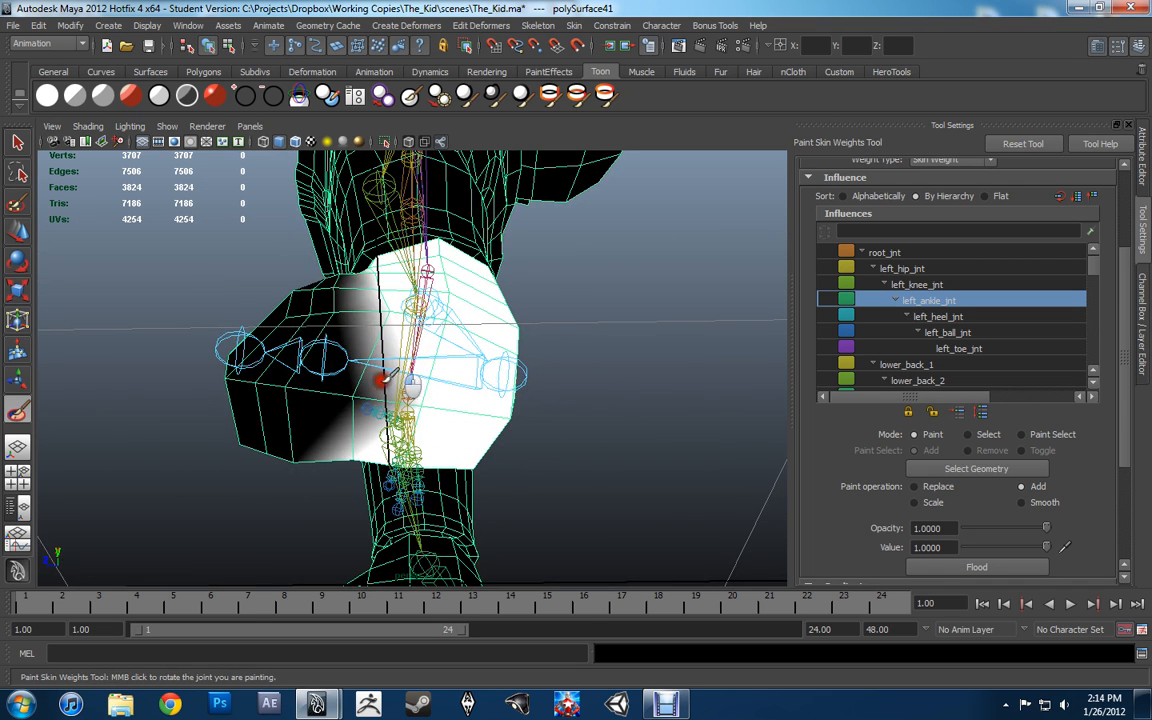
alt+drag(380, 388, 669, 444)
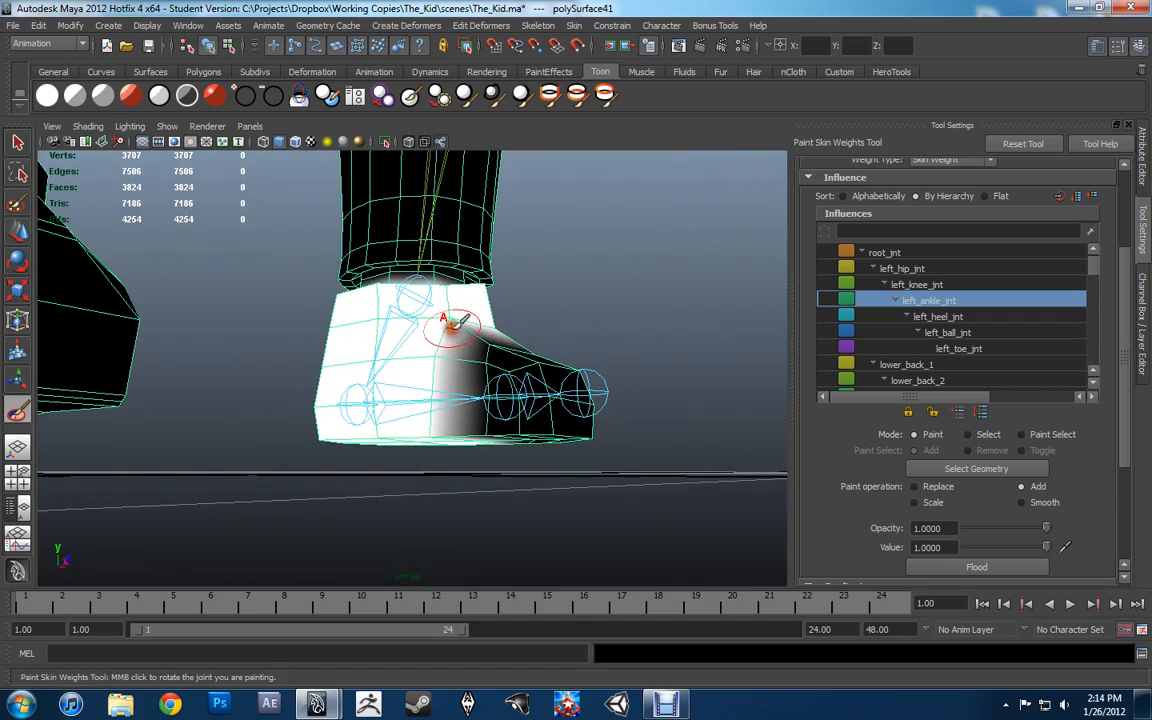
alt+drag(452, 322, 350, 373)
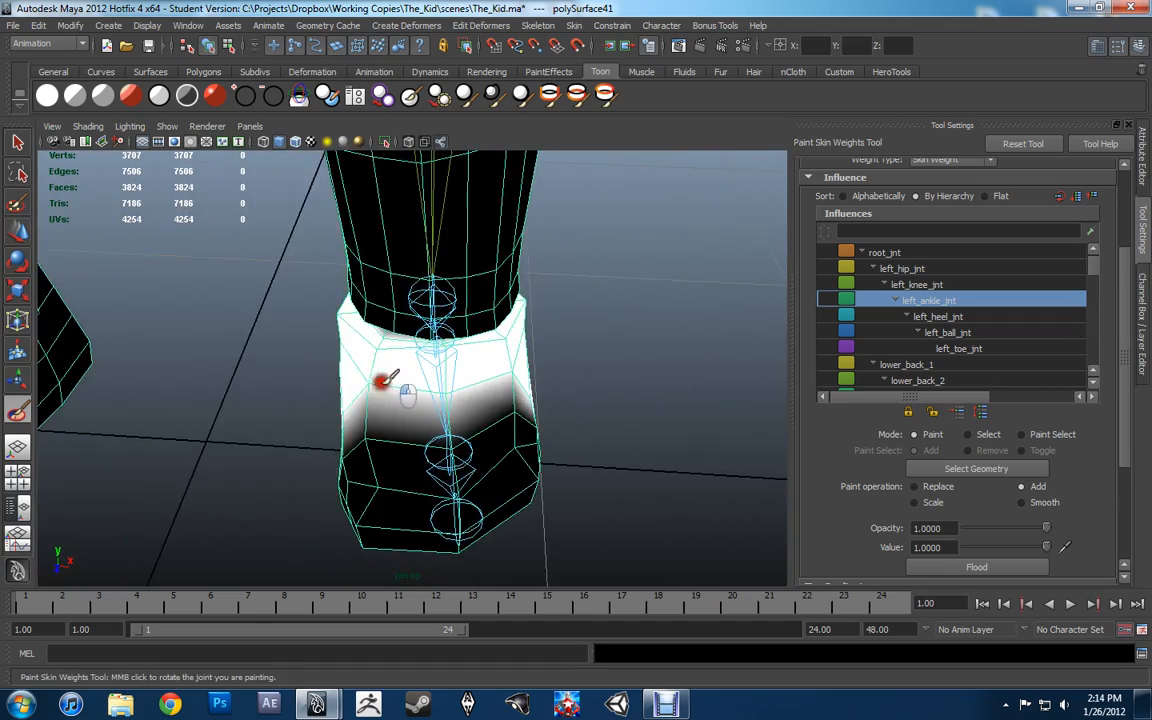
alt+drag(497, 378, 443, 394)
alt+drag(481, 436, 535, 345)
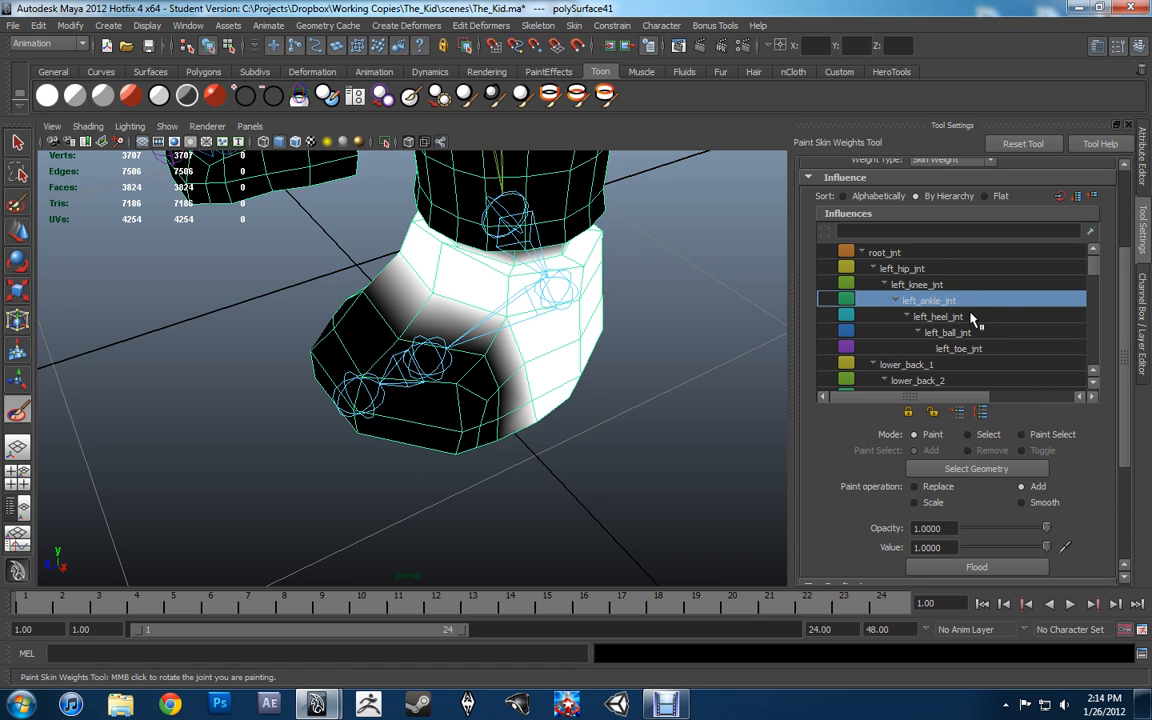
click(940, 316)
click(952, 332)
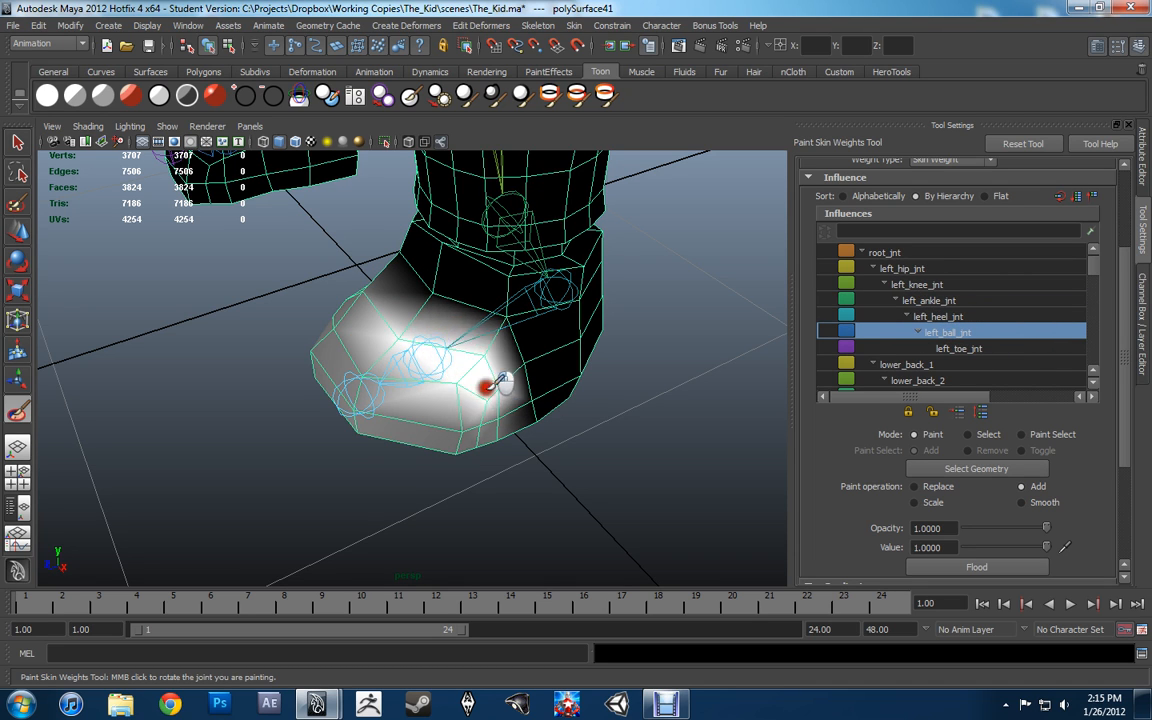
mouse_move(487, 387)
mouse_down()
mouse_move(496, 460)
mouse_move(460, 384)
mouse_up()
mouse_move(410, 440)
mouse_down()
mouse_move(373, 334)
mouse_move(342, 481)
mouse_move(462, 433)
mouse_move(396, 399)
mouse_move(383, 363)
mouse_move(433, 329)
mouse_move(419, 327)
mouse_up()
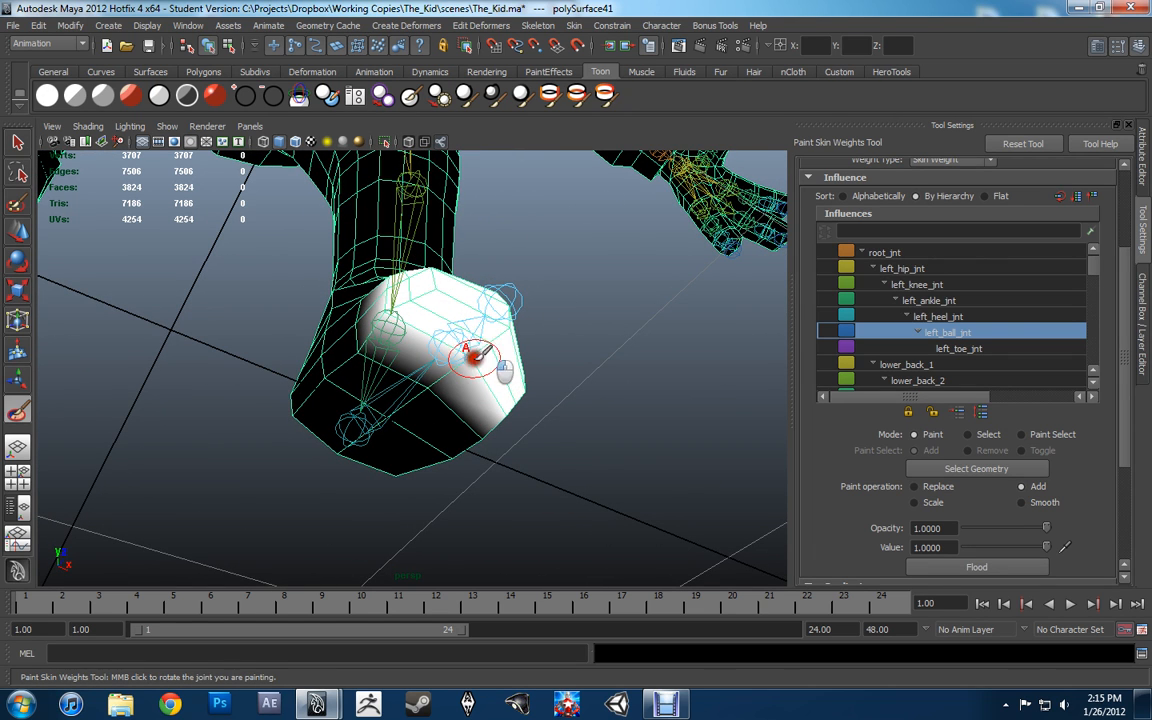
mouse_move(514, 398)
alt+mouse_down()
mouse_move(494, 424)
mouse_move(445, 318)
mouse_move(555, 342)
mouse_move(425, 302)
alt+mouse_up()
scroll(373, 288, down, 4)
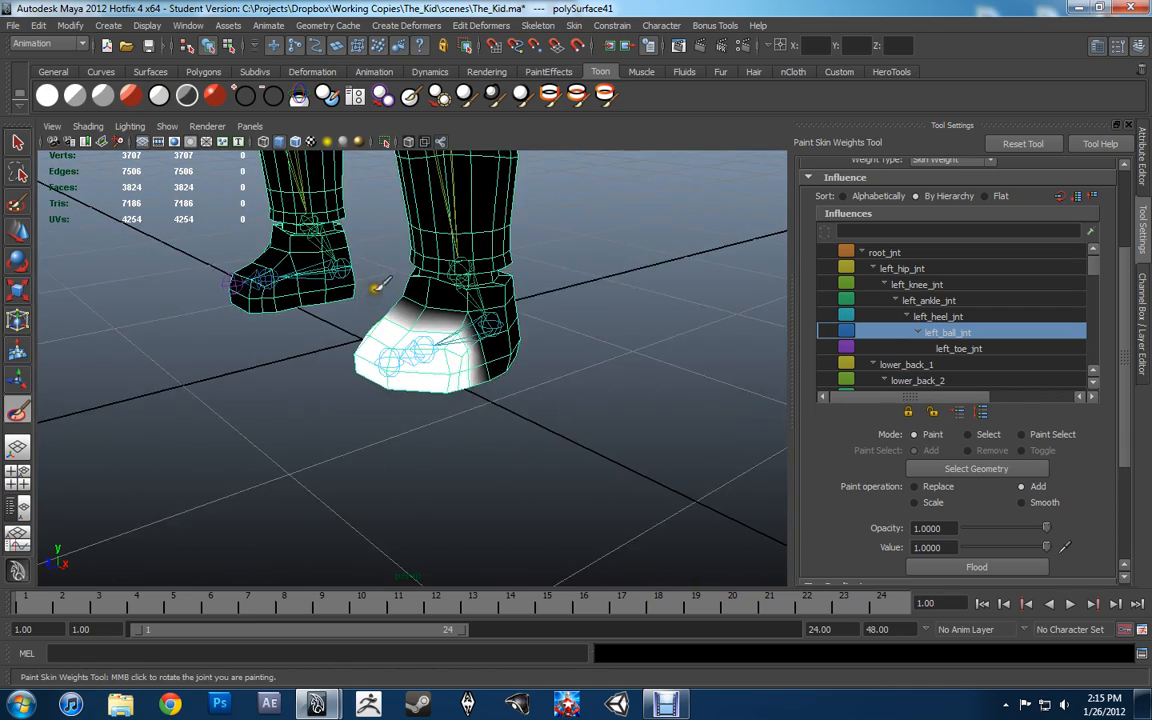
Leave weight painting, rotate left_hip_jnt about 40 degrees backward to test the leg deformation, and undo the rotation.
alt+middle_drag(408, 268, 416, 321)
key(g)
mouse_move(420, 336)
alt+mouse_down()
mouse_move(405, 338)
mouse_move(483, 333)
alt+mouse_up()
key(w)
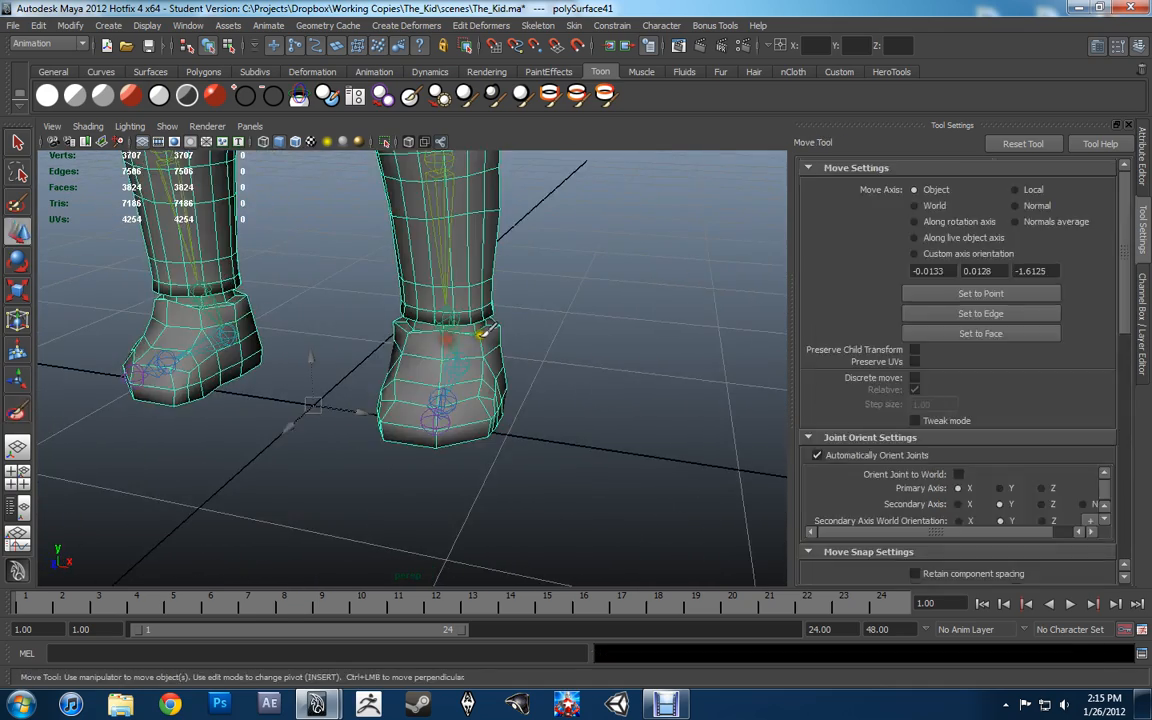
alt+middle_drag(390, 309, 424, 386)
scroll(440, 360, down, 2)
alt+drag(470, 311, 386, 314)
scroll(386, 314, down, 3)
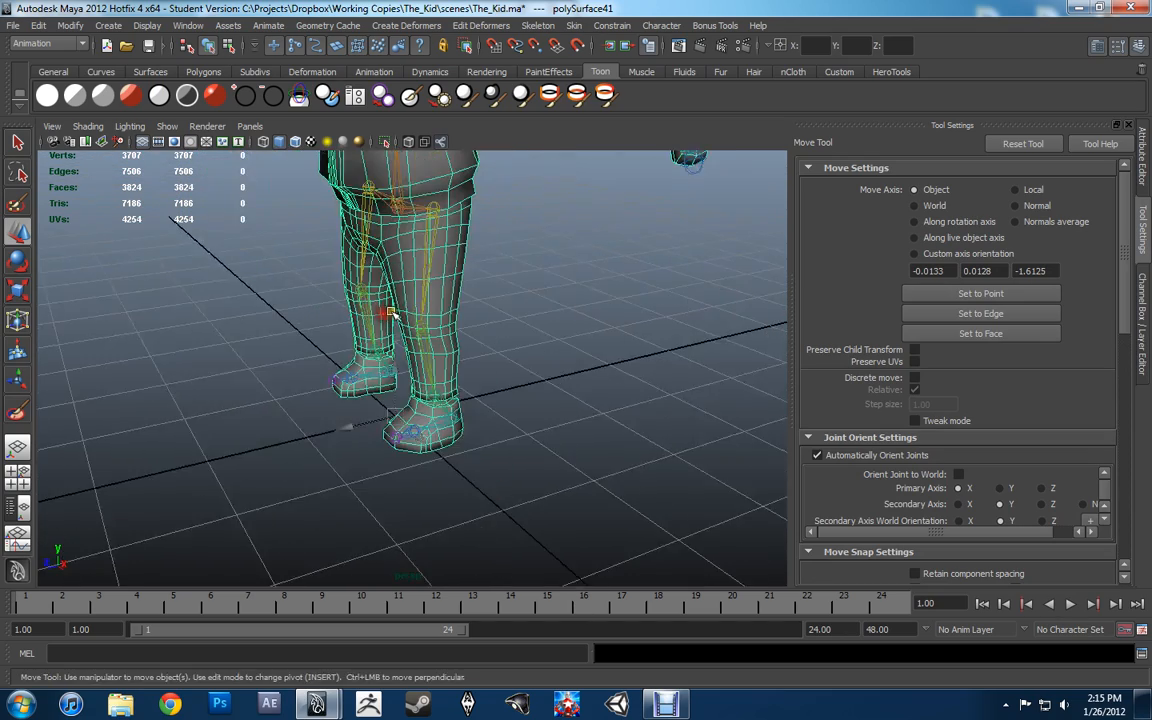
alt+middle_drag(443, 283, 436, 337)
scroll(434, 334, up, 3)
click(416, 303)
alt+drag(417, 305, 303, 223)
key(e)
alt+drag(440, 276, 452, 220)
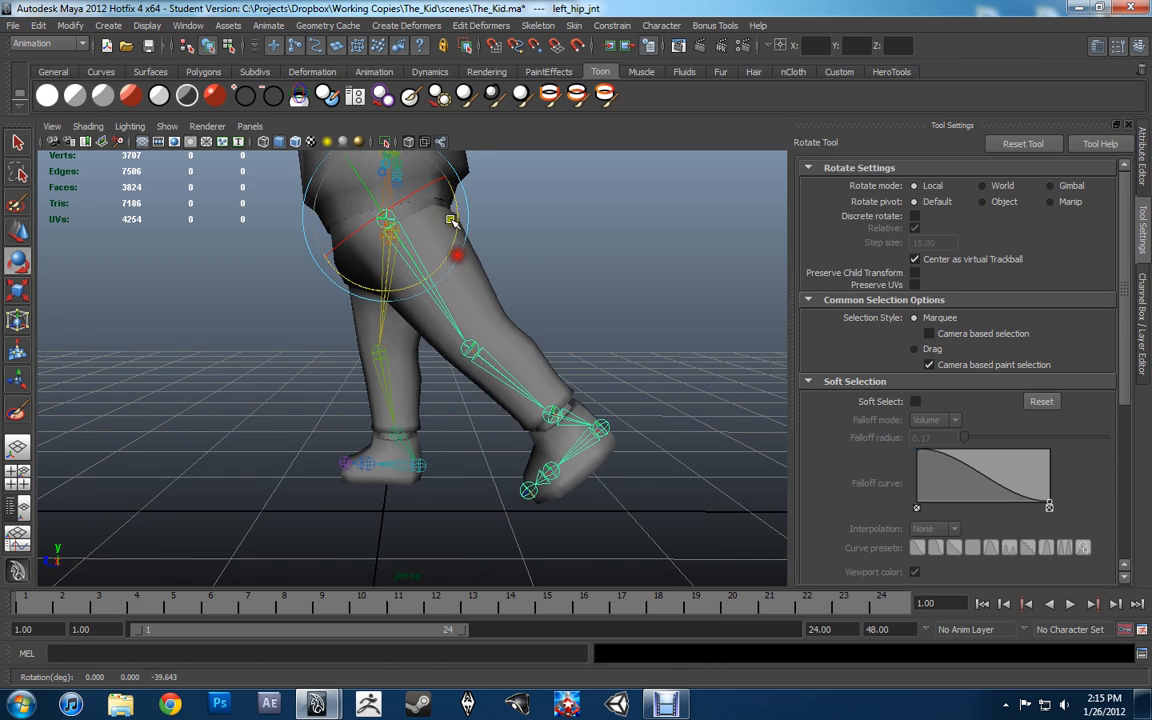
key(ctrl+z)
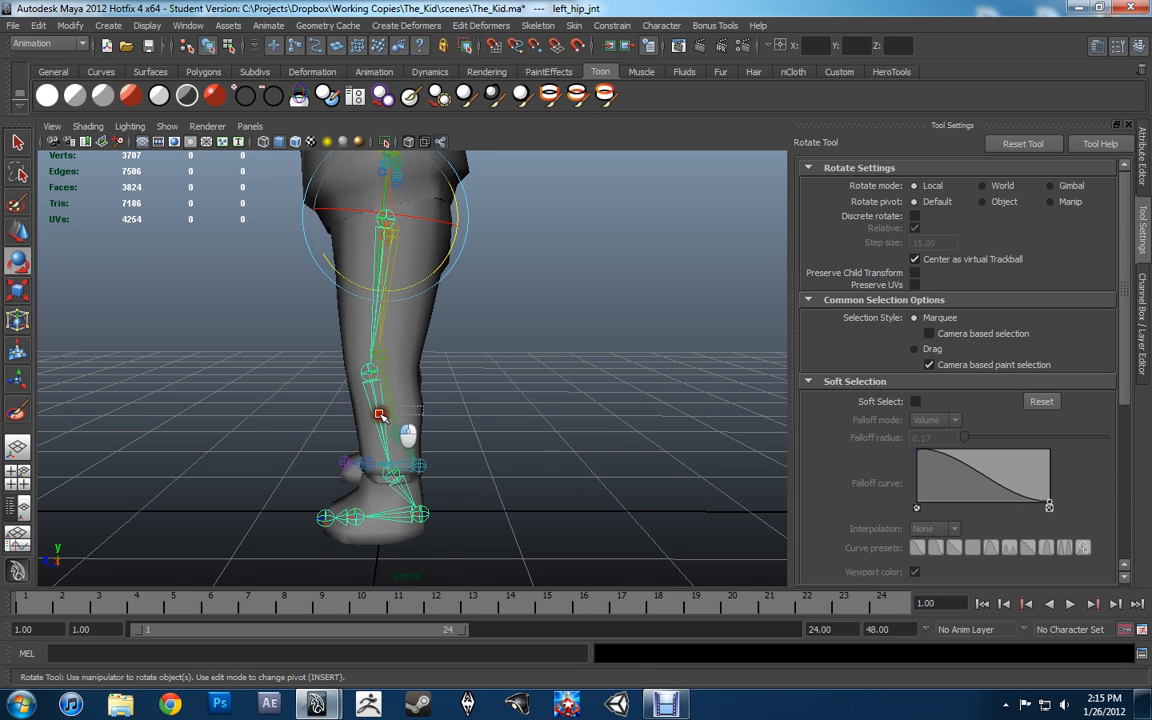
Bend left_knee_jnt about 62 degrees and rotate the left ankle joint to test the deformation, and undo the rotations.
click(396, 404)
click(379, 403)
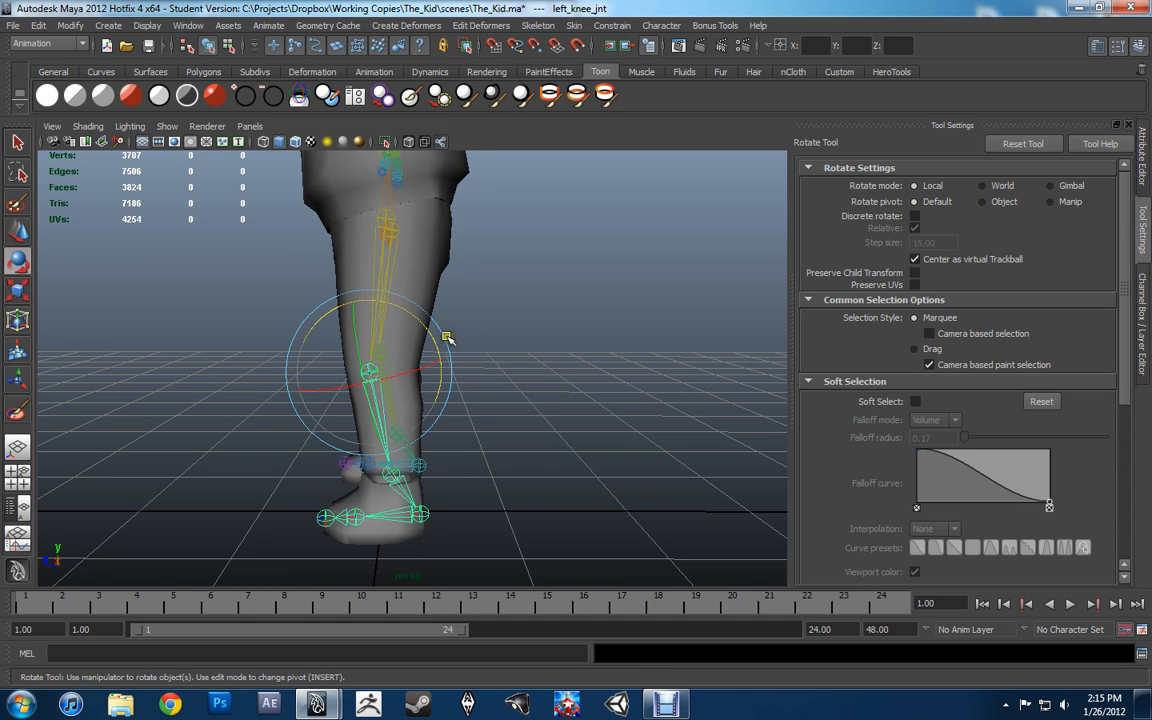
drag(447, 338, 372, 282)
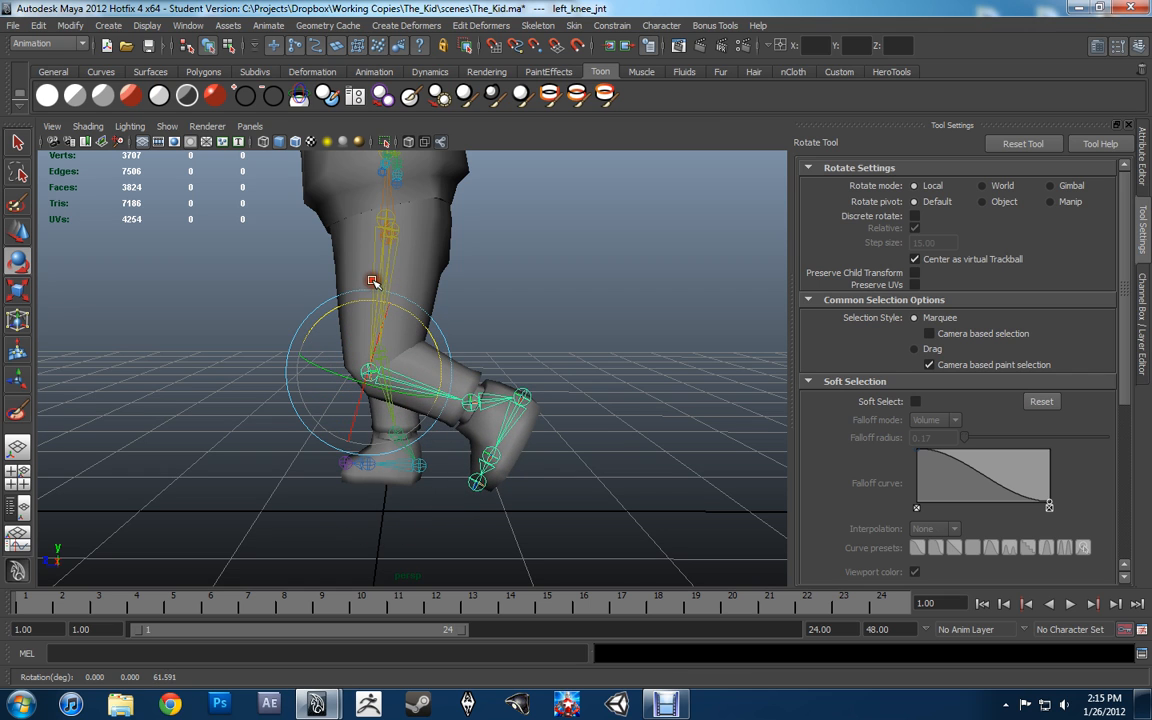
click(476, 408)
drag(509, 343, 634, 322)
key(ctrl+z)
key(ctrl+z)
key(ctrl+z)
key(ctrl+z)
key(ctrl+z)
Show the Channel Box and select root_jnt with the Move tool active.
click(476, 280)
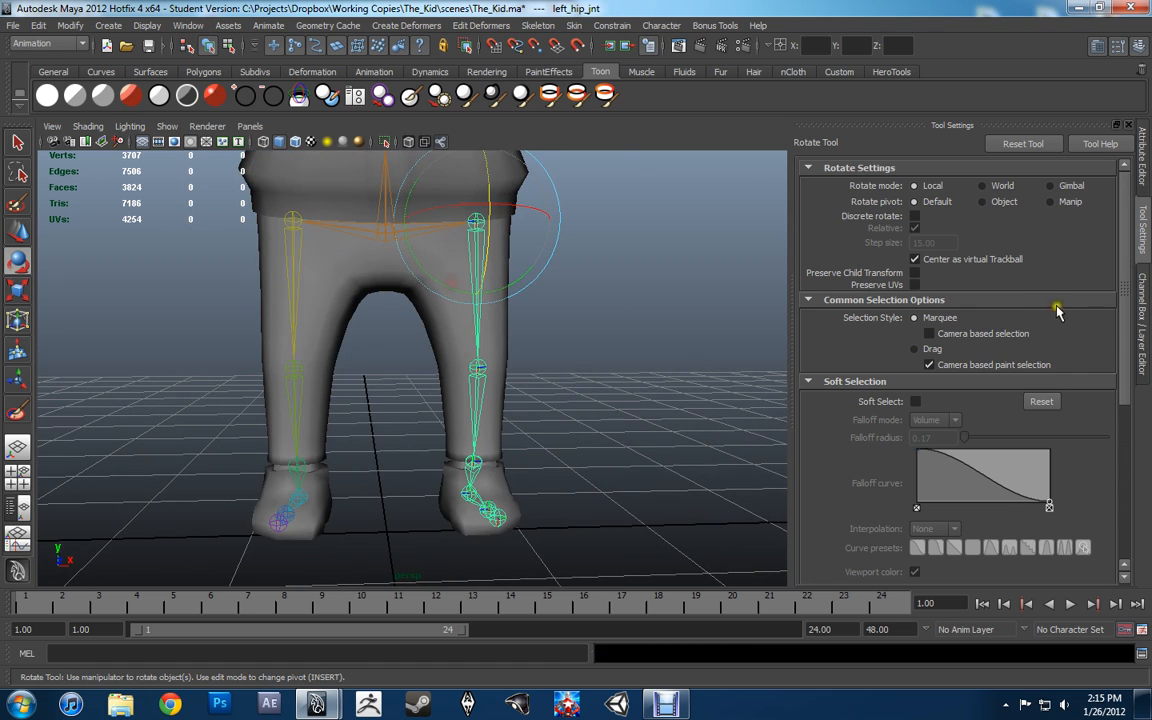
click(1137, 335)
alt+middle_drag(707, 257, 718, 381)
key(w)
click(466, 414)
scroll(478, 406, down, 3)
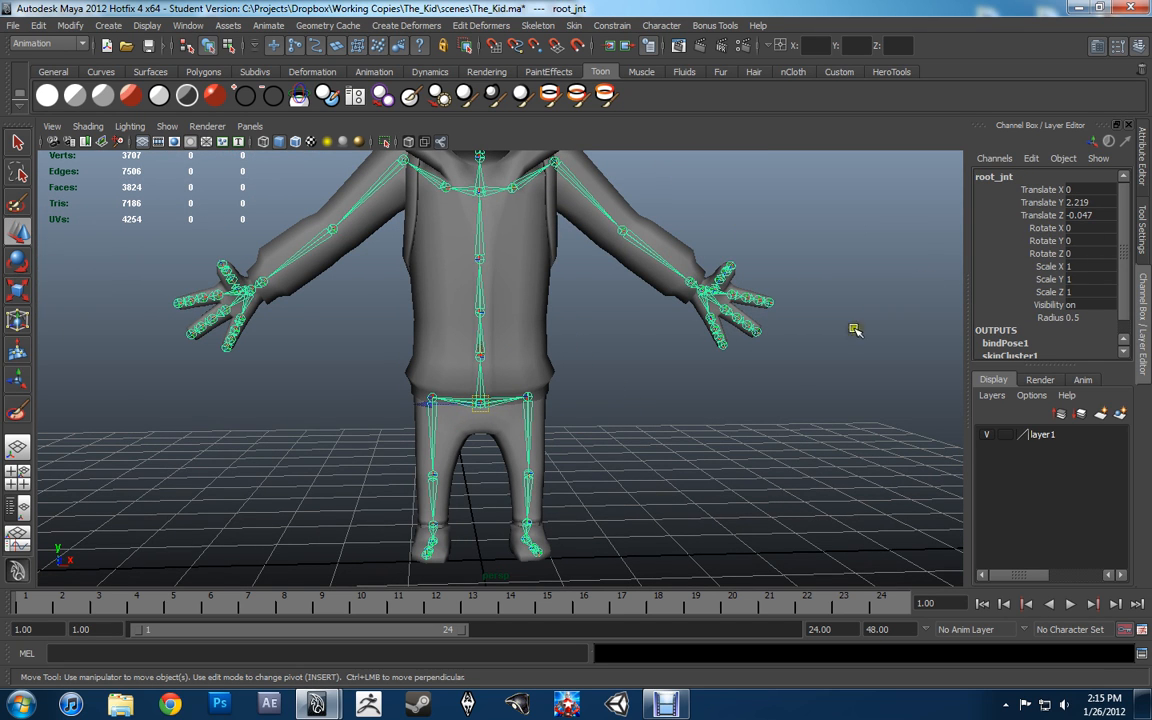
Swing left_hip_jnt outward to test the sideways leg deformation, and reset its Rotate Y to 0.
alt+middle_drag(678, 336, 686, 303)
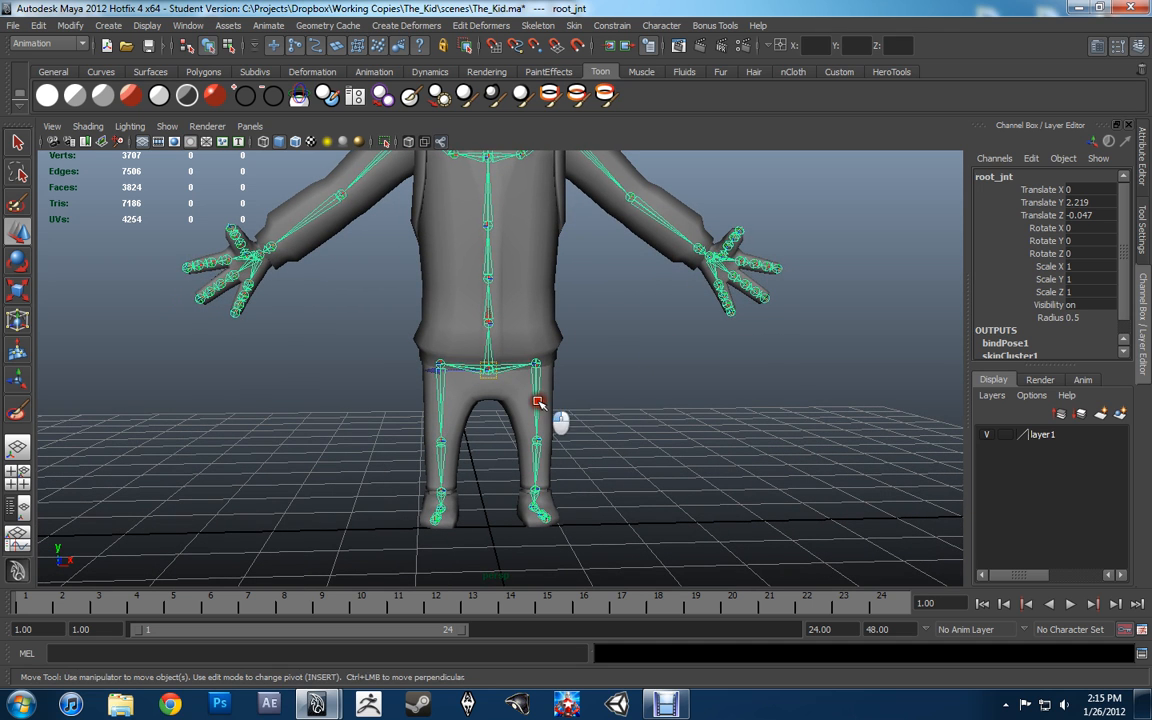
click(537, 402)
key(e)
mouse_move(450, 352)
mouse_down()
mouse_move(476, 327)
mouse_move(441, 368)
mouse_up()
scroll(537, 340, up, 5)
alt+middle_drag(599, 380, 520, 362)
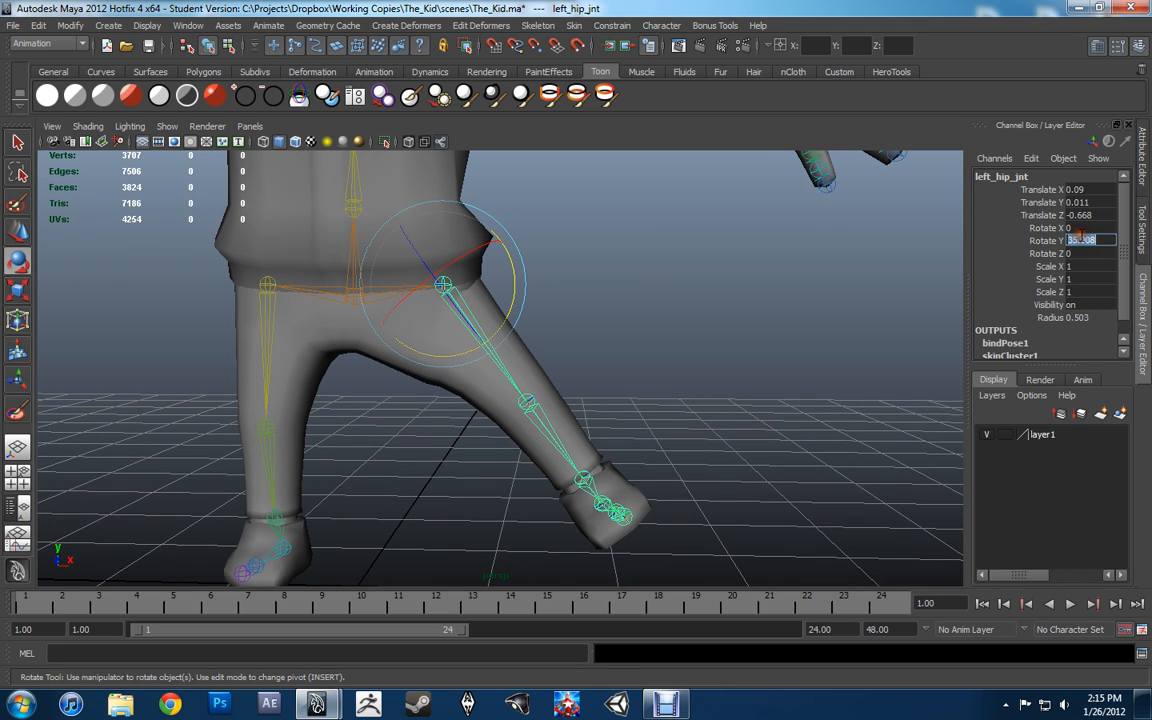
key(Return)
alt+middle_drag(560, 310, 617, 212)
alt+drag(621, 267, 553, 257)
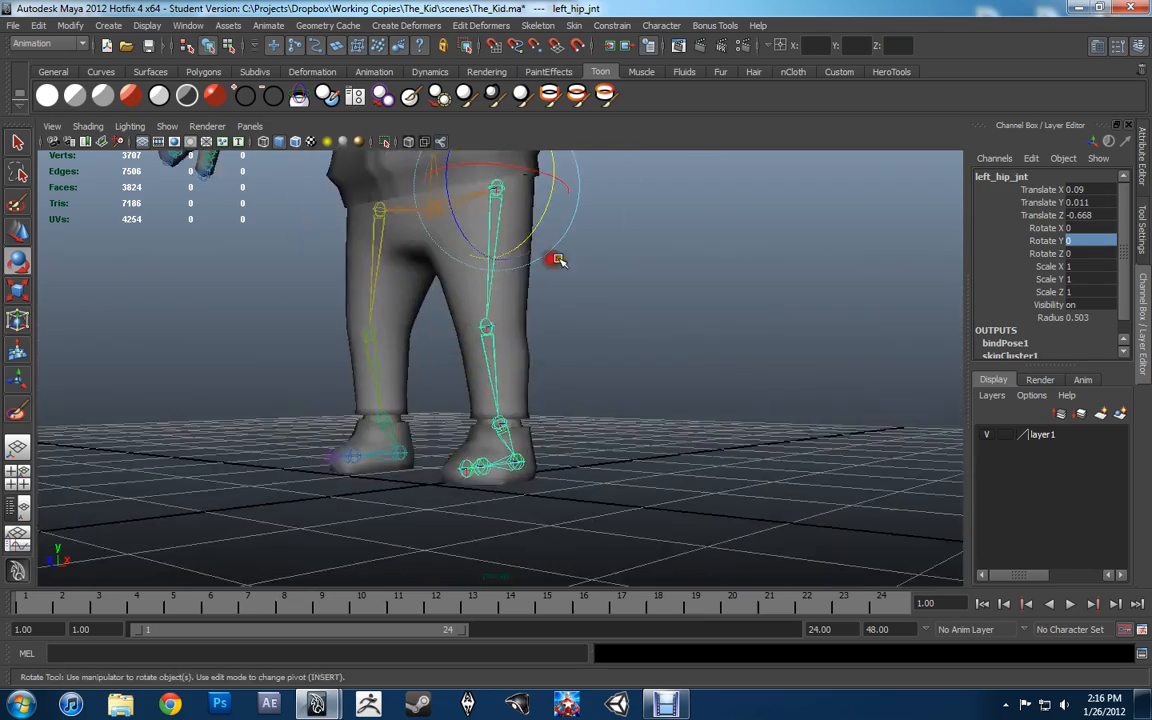
Clear the joint selection and save the scene, accepting the student version notice.
scroll(512, 382, up, 4)
alt+drag(512, 382, 574, 383)
alt+drag(499, 396, 596, 406)
click(513, 449)
click(643, 316)
alt+drag(643, 316, 537, 337)
alt+middle_drag(537, 337, 575, 247)
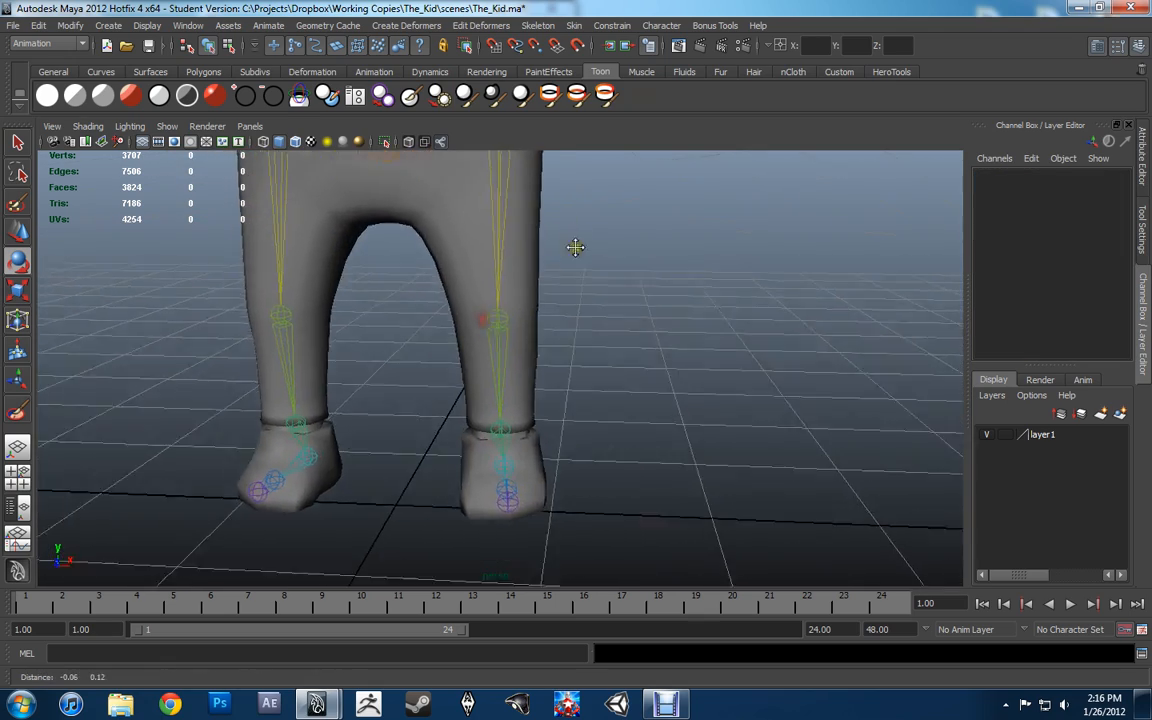
alt+right_drag(575, 247, 507, 355)
key(ctrl+s)
click(536, 357)
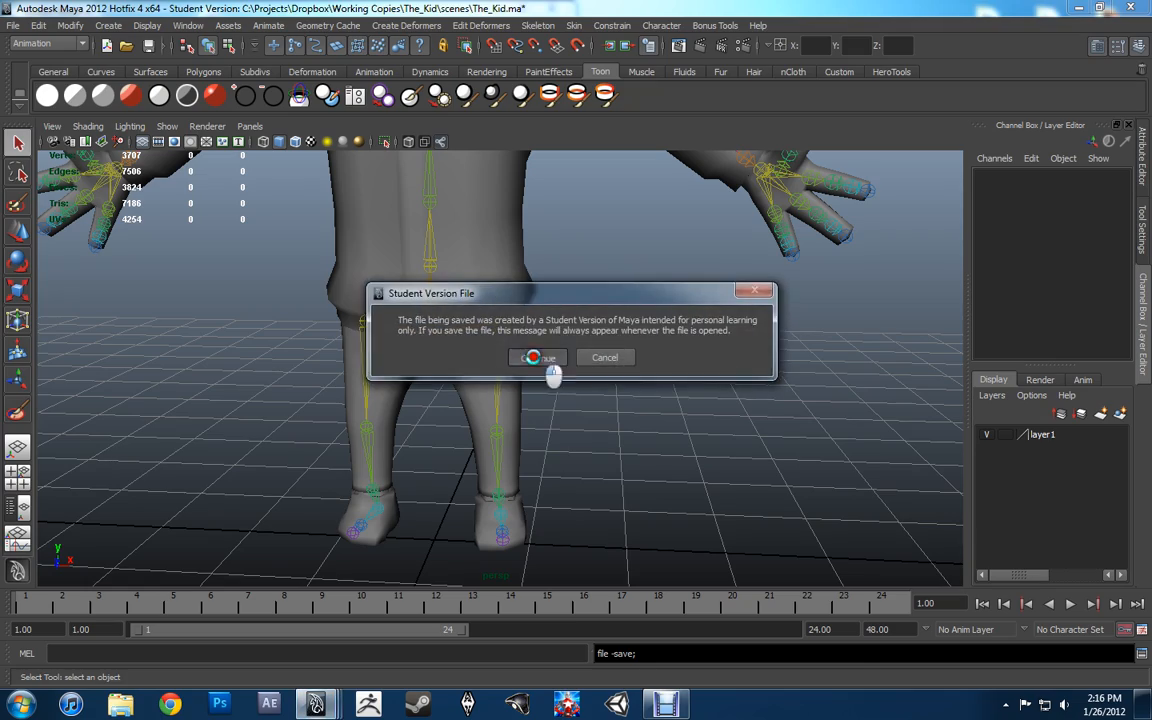
Select the lower and mid back joints together, rotate them to test the torso deformation, and undo the rotation.
alt+drag(545, 360, 605, 340)
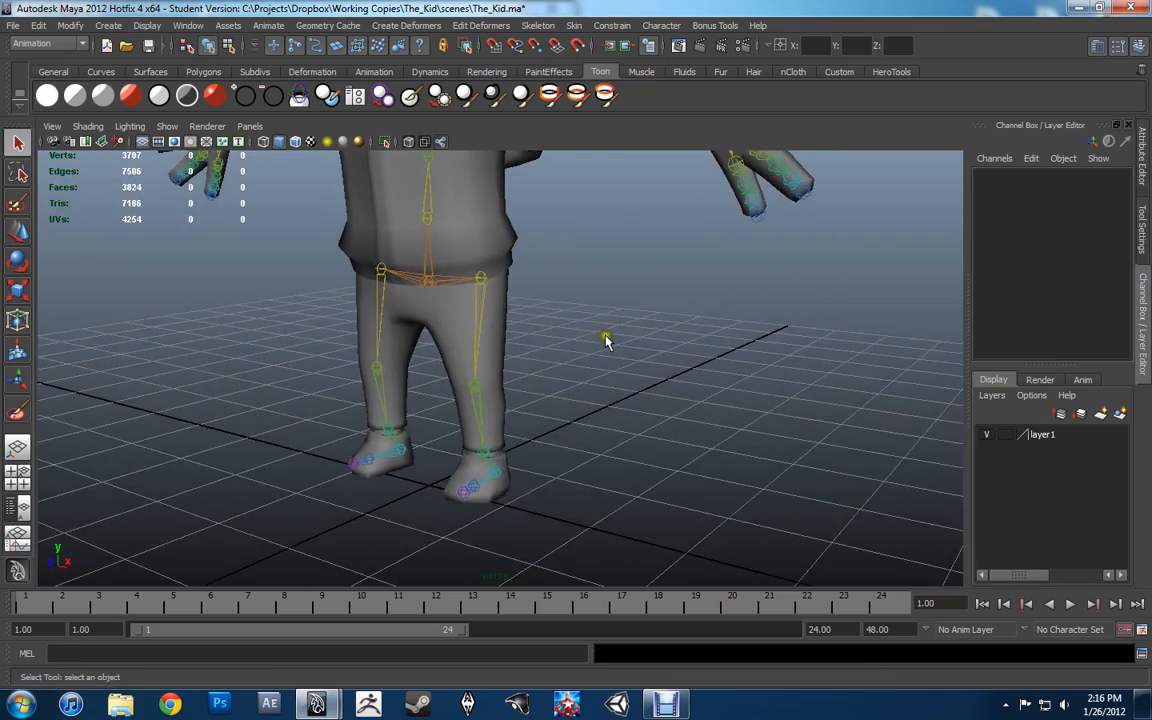
alt+right_drag(605, 340, 535, 337)
alt+drag(535, 337, 584, 337)
alt+right_drag(584, 337, 548, 334)
alt+middle_drag(580, 331, 602, 408)
alt+right_drag(676, 398, 587, 384)
alt+middle_drag(587, 384, 585, 360)
click(471, 300)
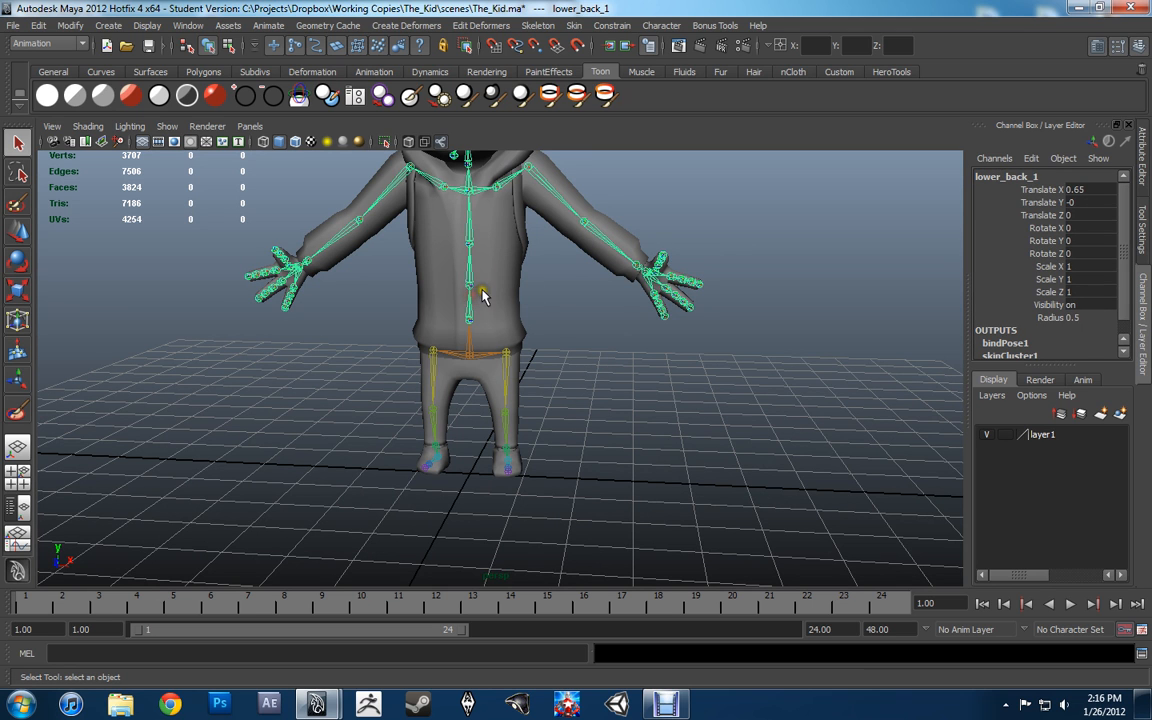
click(470, 230)
key(e)
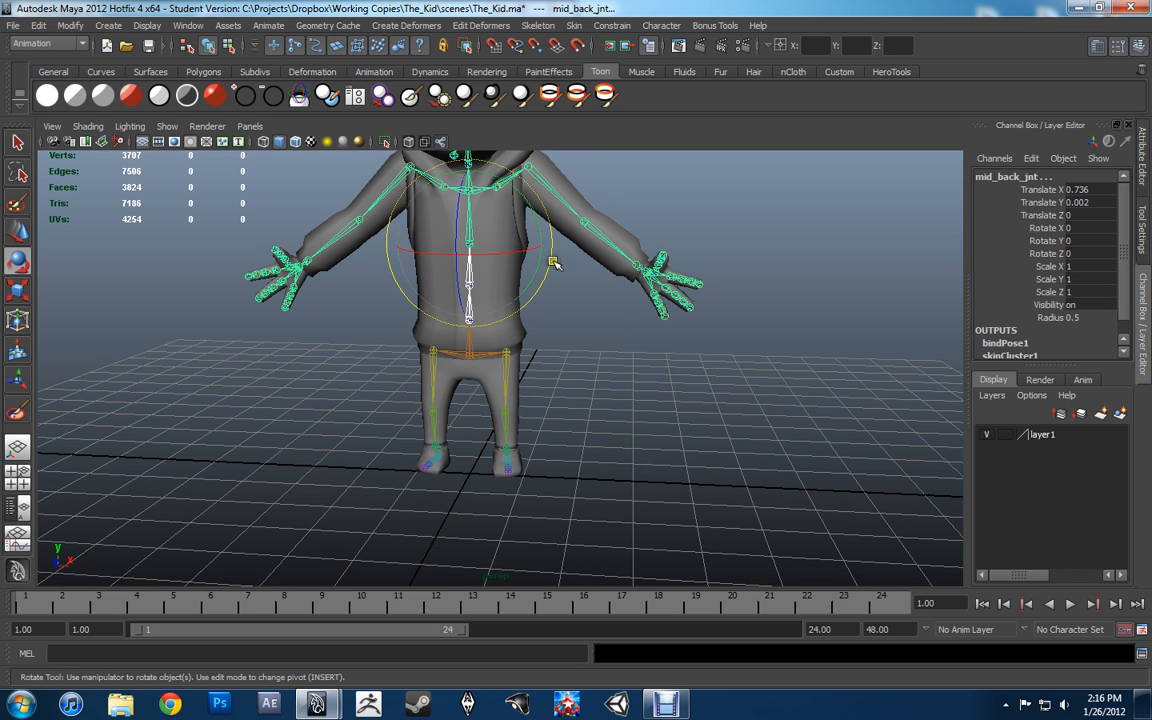
drag(537, 224, 529, 249)
key(ctrl+z)
Select the kid's body mesh, reactivate the Paint Skin Weights Tool and show its tool settings.
click(512, 436)
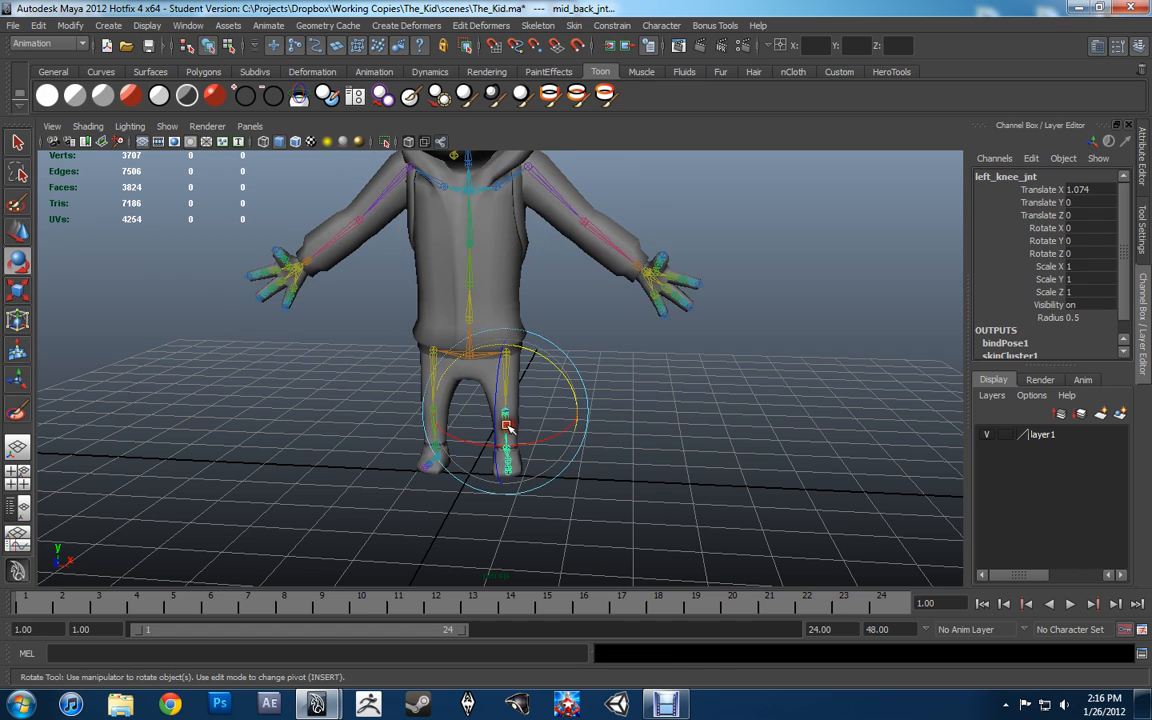
key(w)
scroll(510, 430, up, 5)
alt+drag(516, 377, 388, 378)
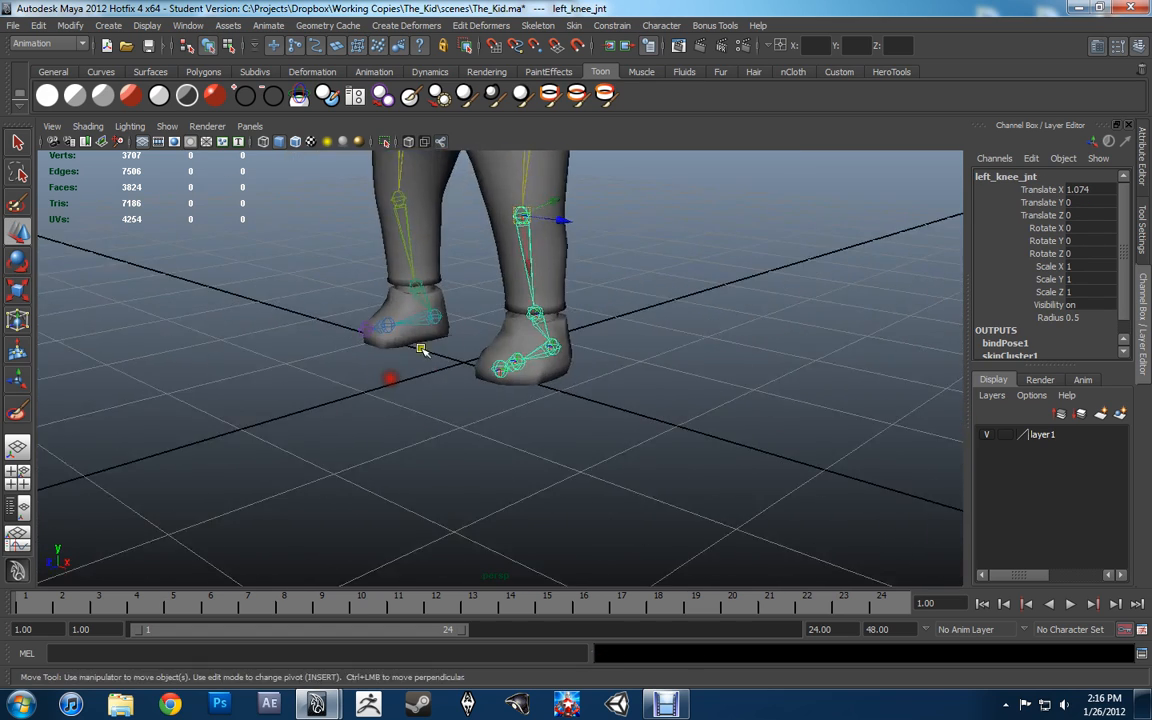
alt+right_drag(419, 347, 599, 298)
alt+middle_drag(599, 298, 540, 380)
click(540, 380)
key(y)
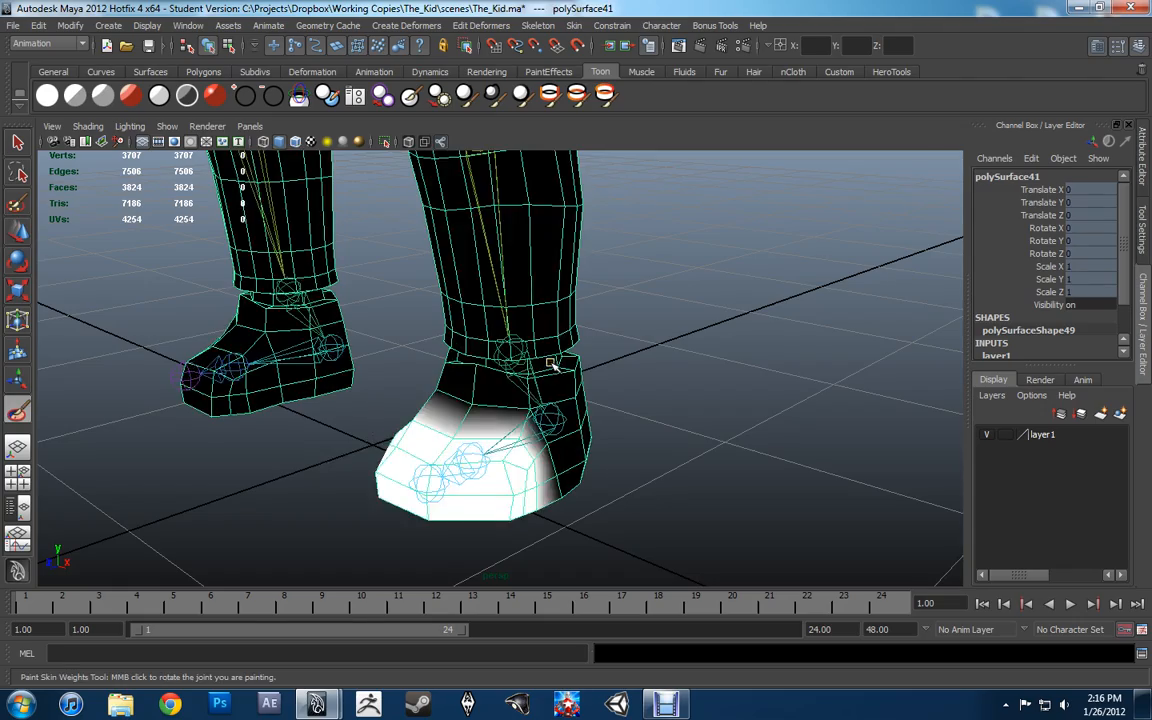
alt+right_drag(556, 330, 545, 299)
alt+middle_drag(545, 299, 611, 412)
alt+right_drag(646, 411, 528, 386)
alt+drag(530, 380, 594, 364)
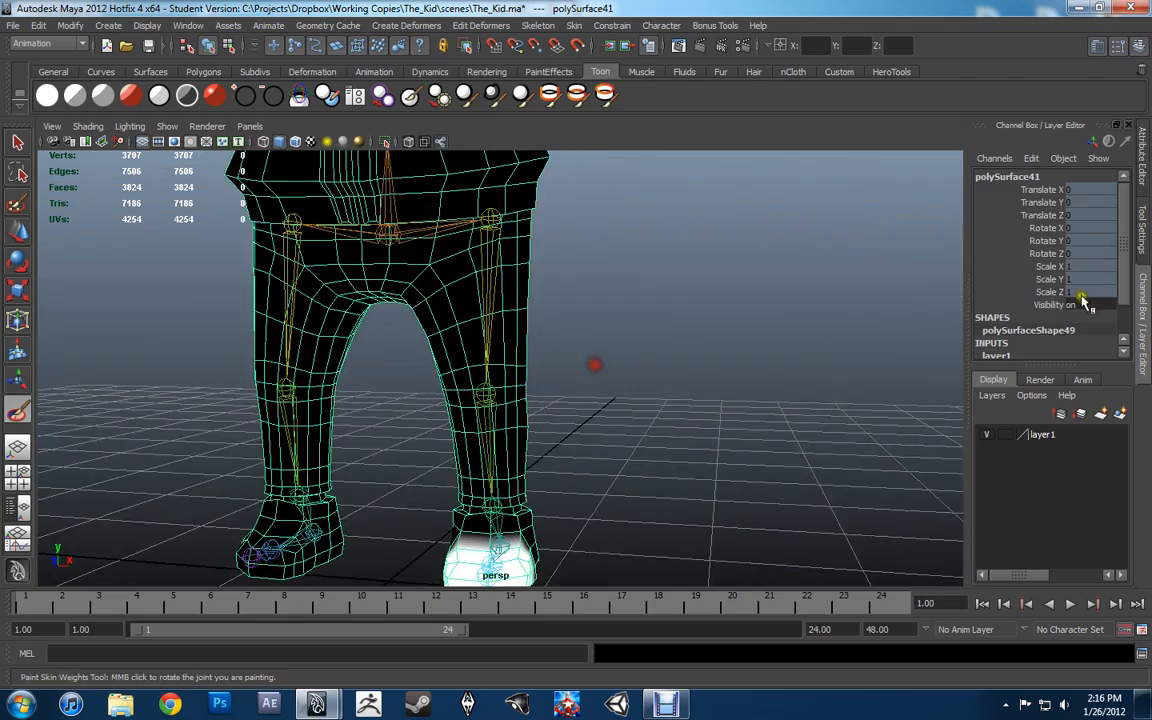
click(1143, 240)
alt+middle_drag(592, 404, 643, 342)
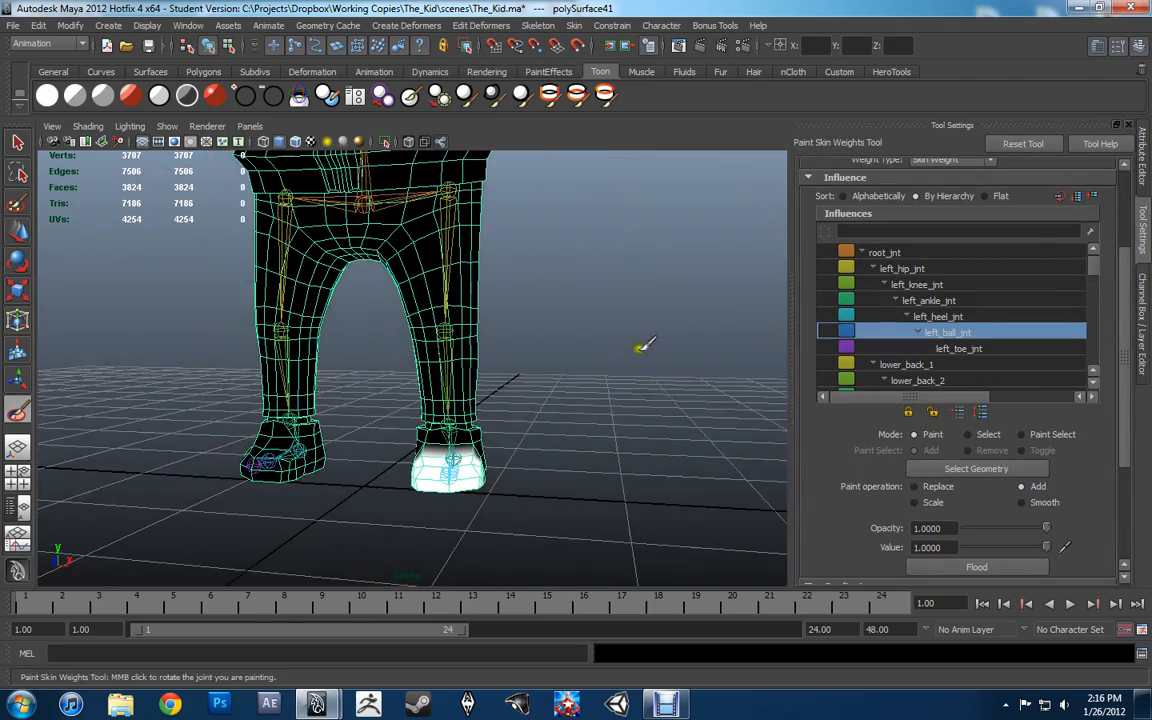
Set the paint operation to Smooth and flood the left_ball_jnt weights.
click(1038, 503)
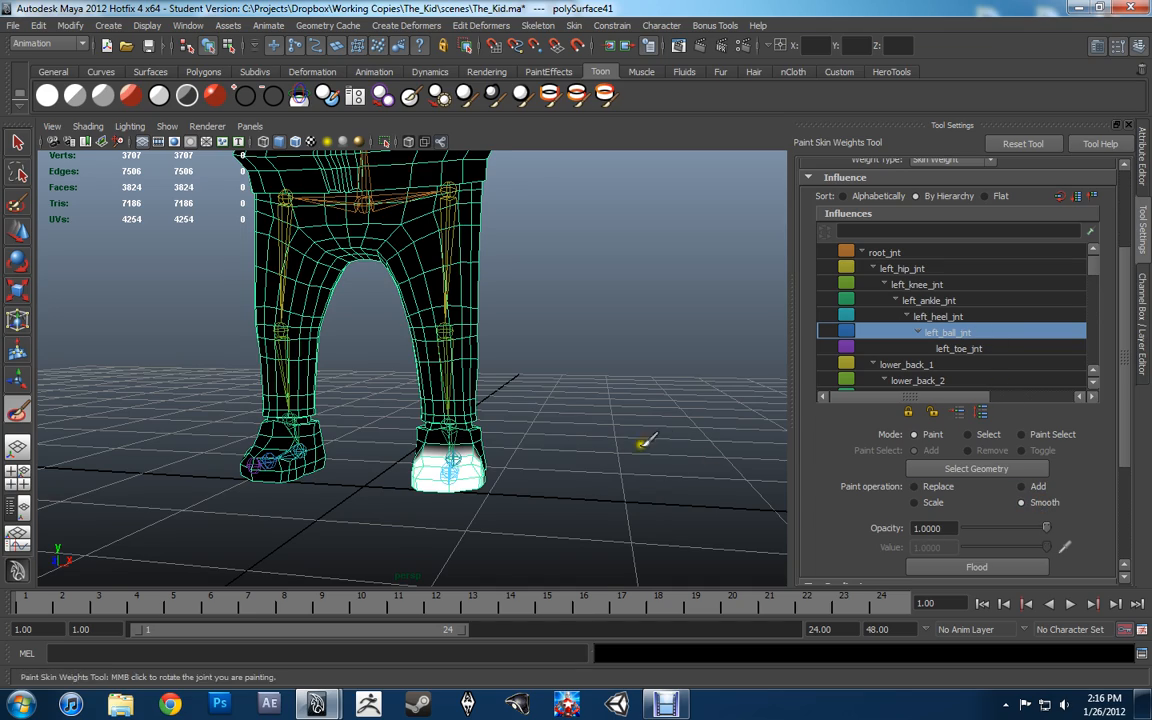
alt+drag(643, 442, 591, 445)
scroll(591, 445, up, 5)
alt+middle_drag(591, 445, 594, 409)
alt+drag(594, 409, 557, 456)
scroll(557, 456, down, 3)
alt+middle_drag(557, 456, 555, 404)
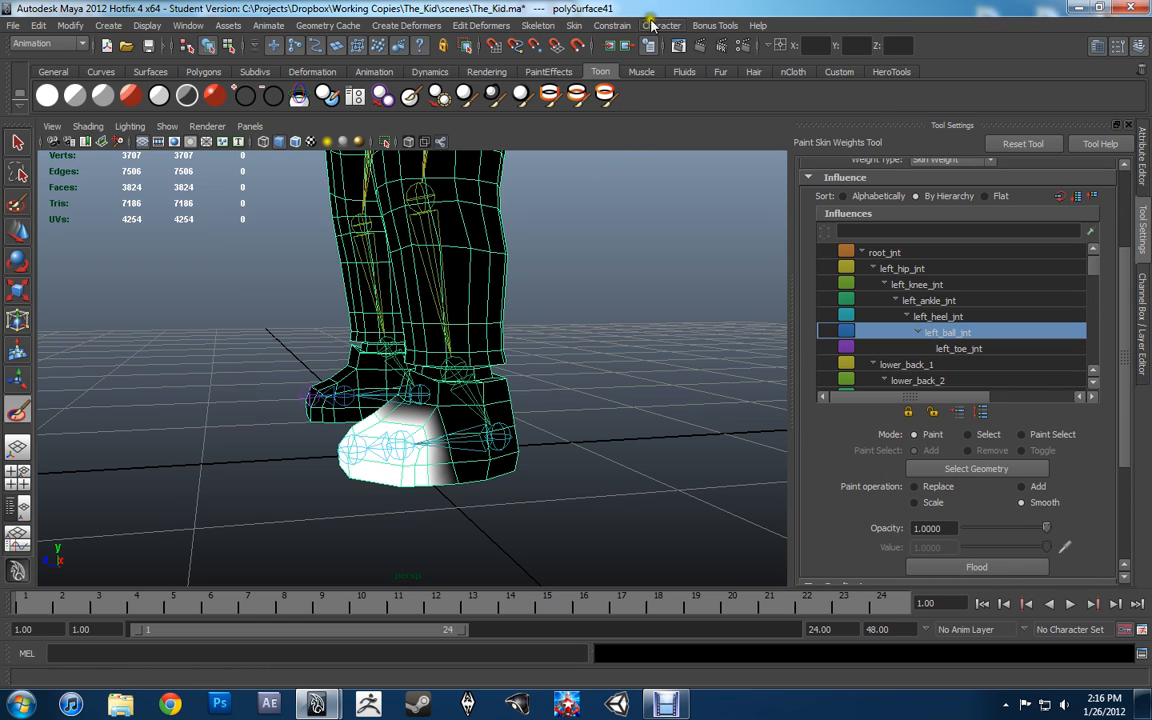
click(962, 566)
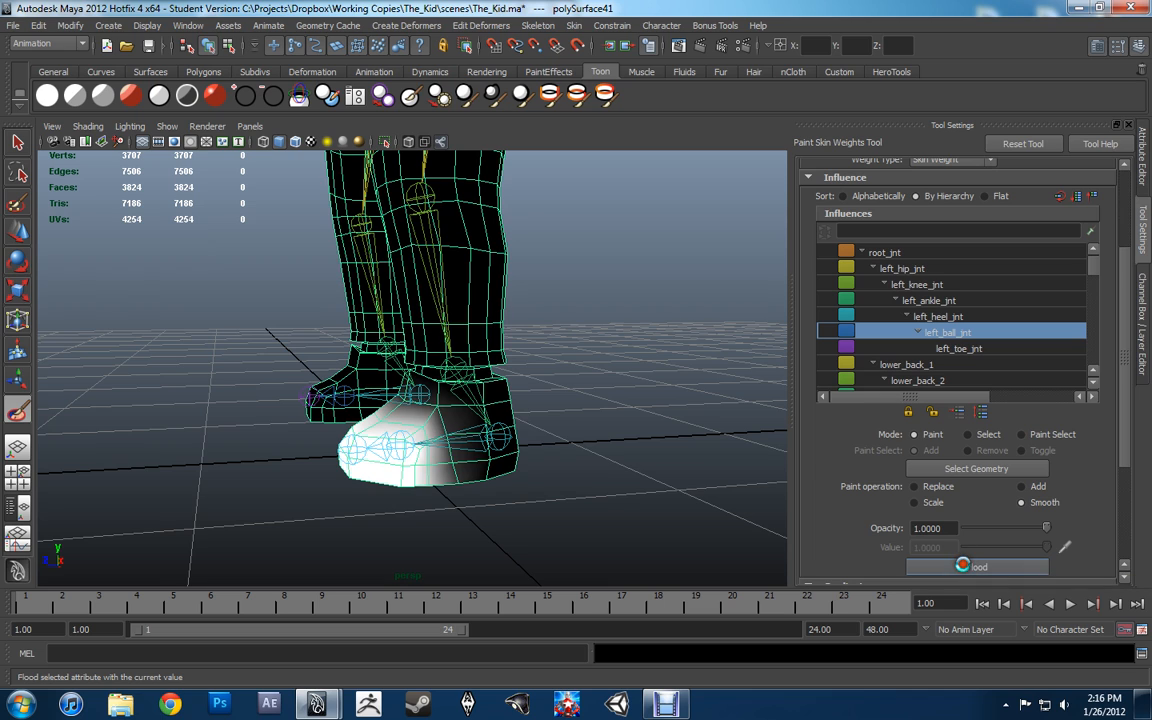
Check the left_heel_jnt influence, and flood the left_ankle_jnt weights with the Smooth operation.
click(945, 316)
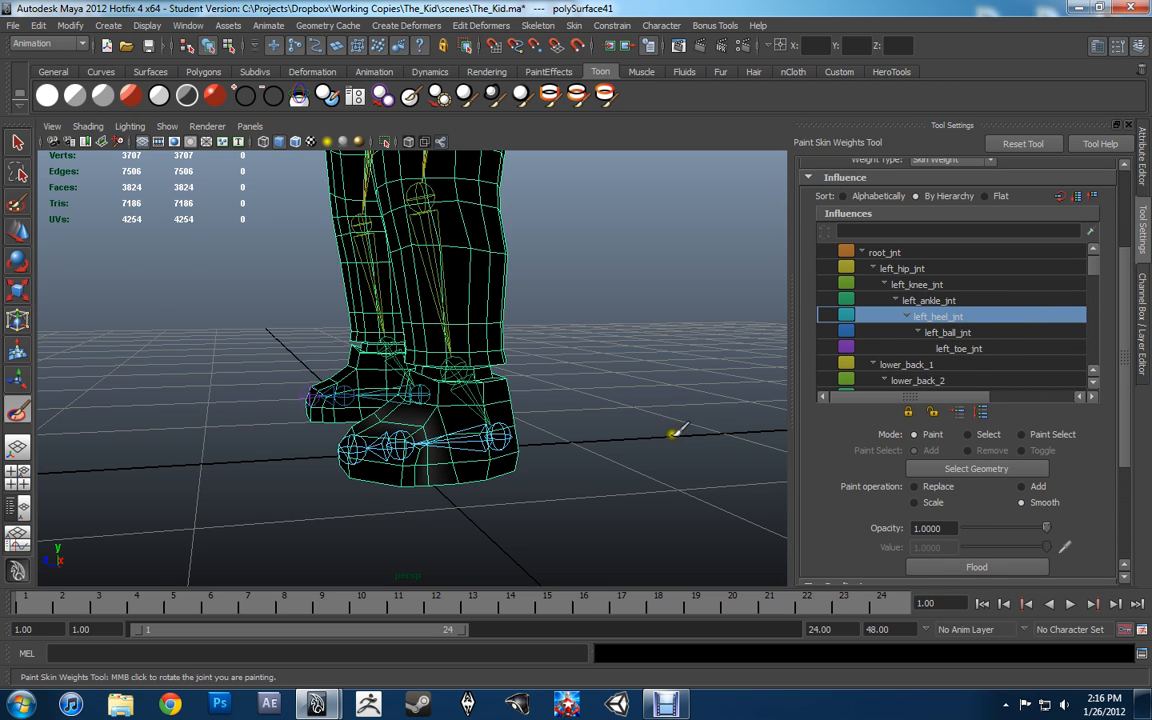
alt+middle_drag(470, 458, 508, 416)
alt+right_drag(480, 408, 505, 419)
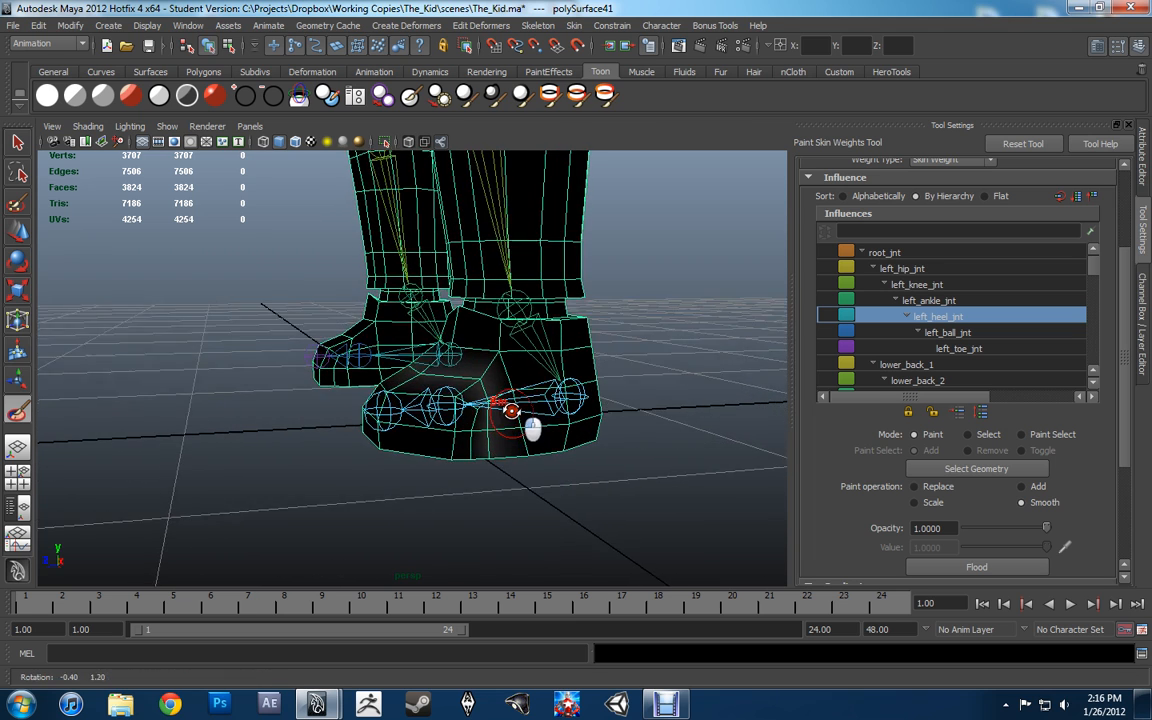
click(880, 301)
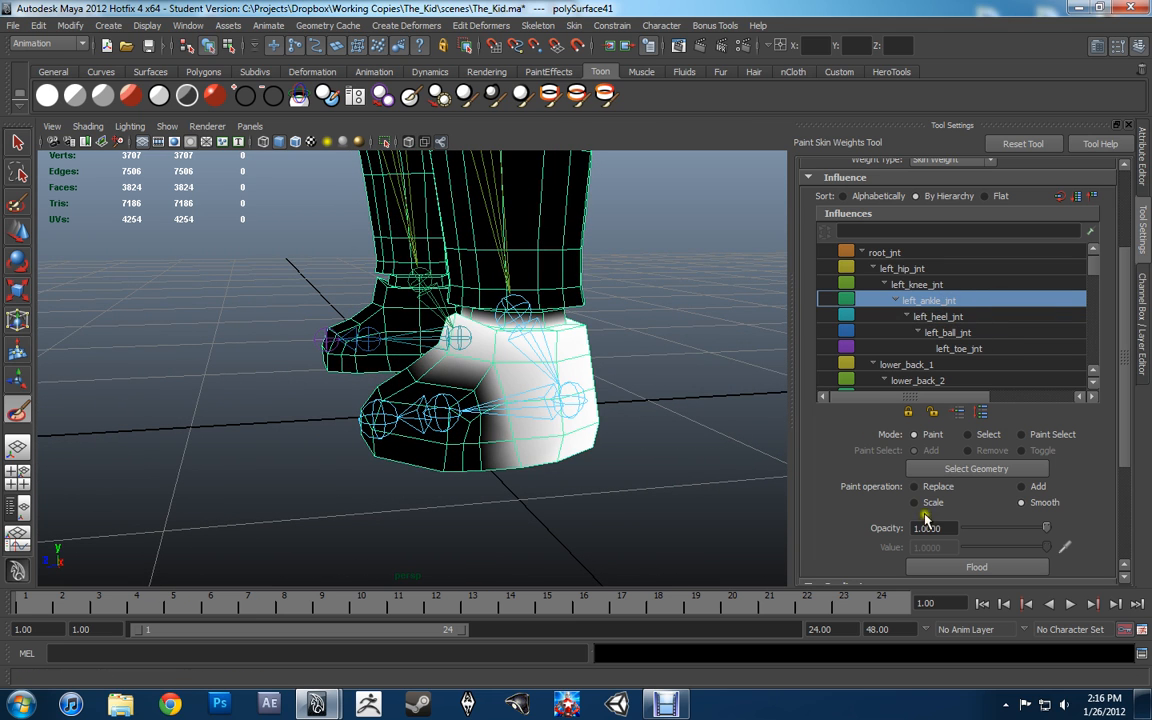
click(968, 568)
click(968, 568)
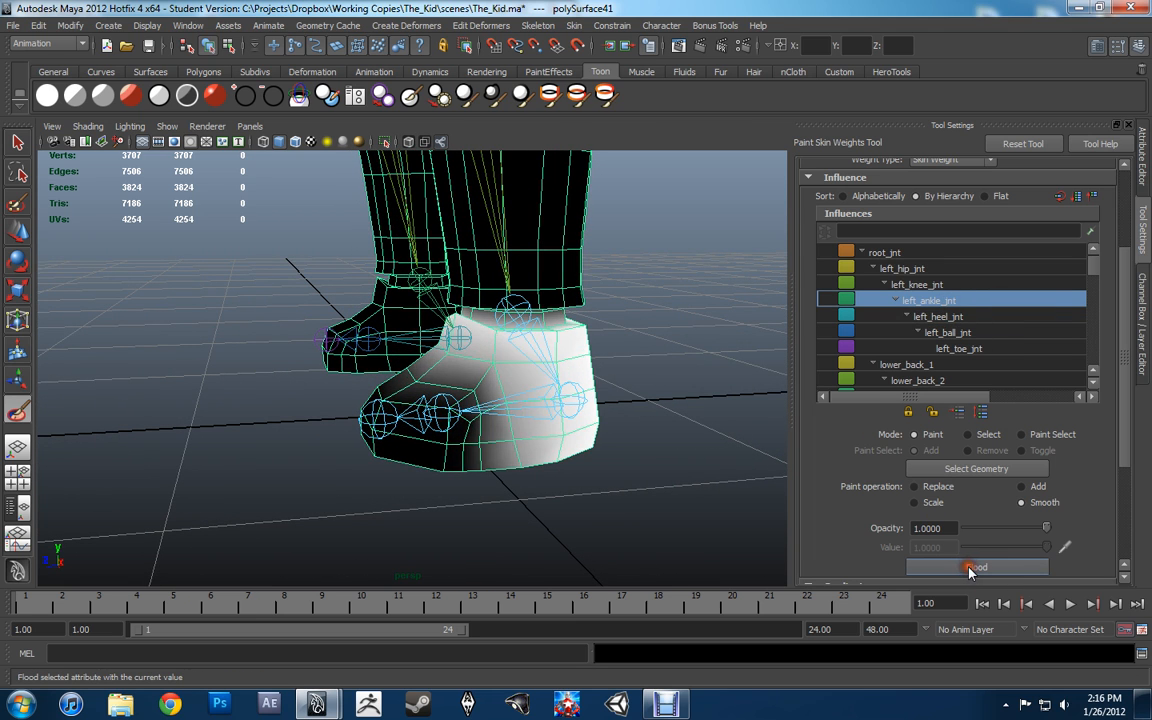
Flood the left_knee_jnt weights twice with the Smooth operation.
click(948, 285)
alt+right_drag(672, 256, 578, 234)
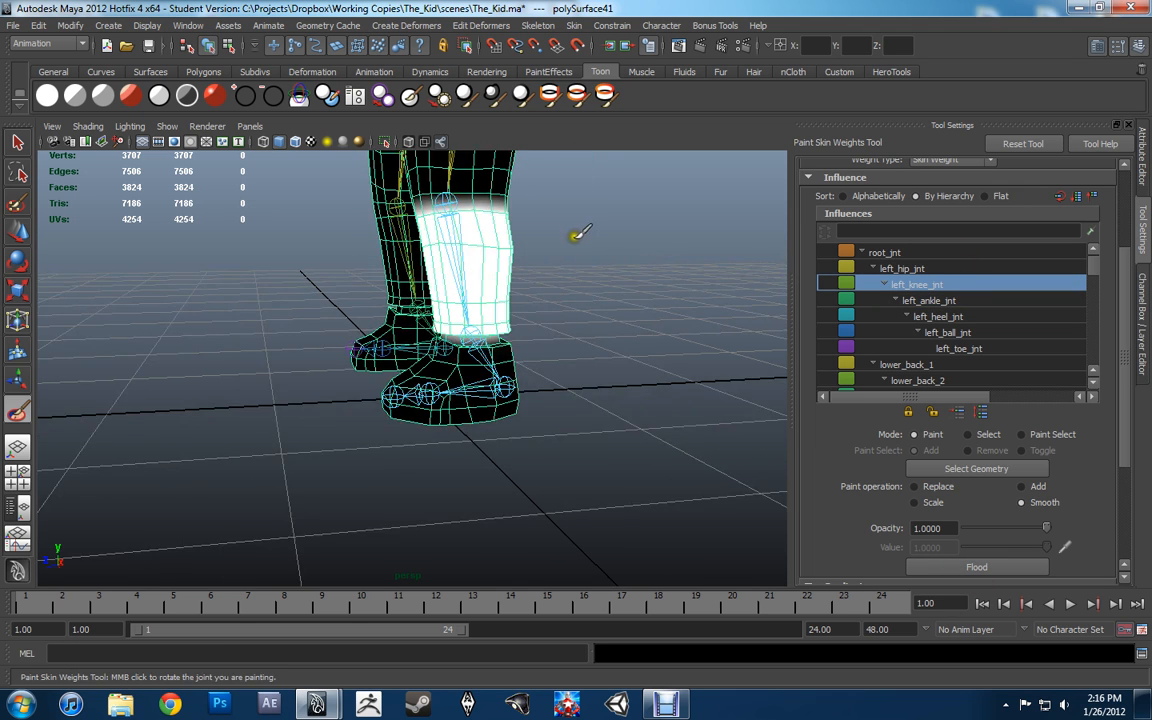
alt+middle_drag(578, 234, 558, 386)
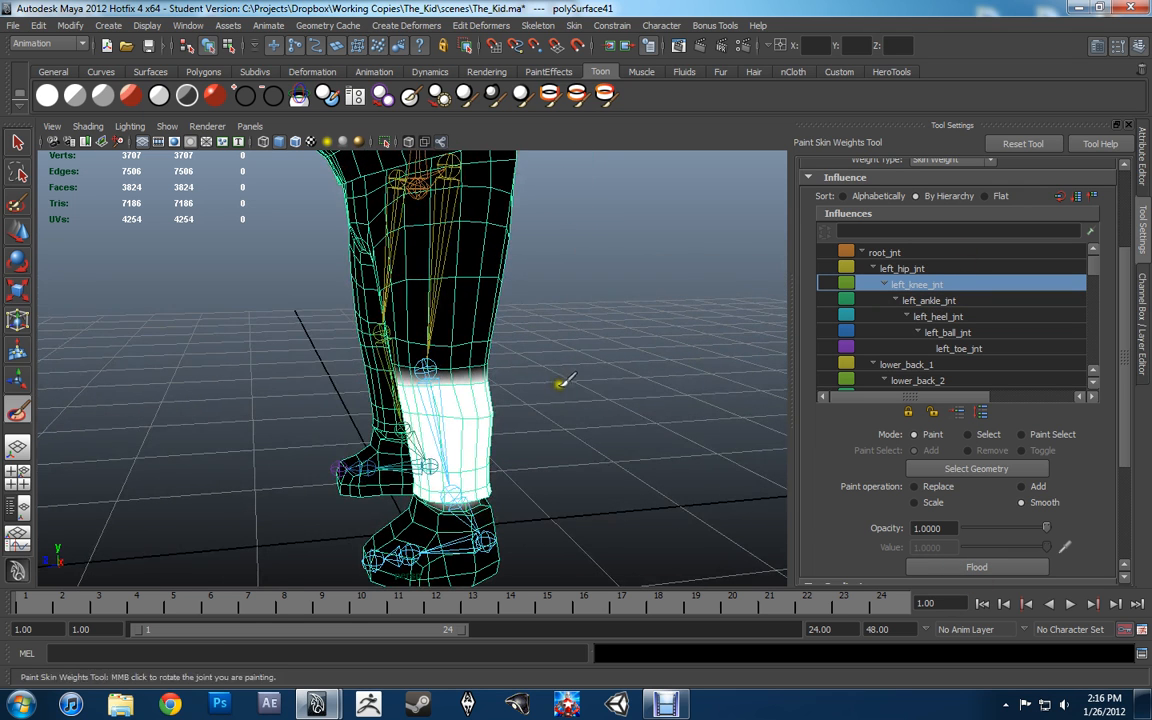
click(969, 567)
click(969, 567)
Flood the left_hip_jnt weights twice with the Smooth operation.
alt+drag(520, 410, 612, 420)
click(926, 269)
alt+right_drag(635, 300, 638, 360)
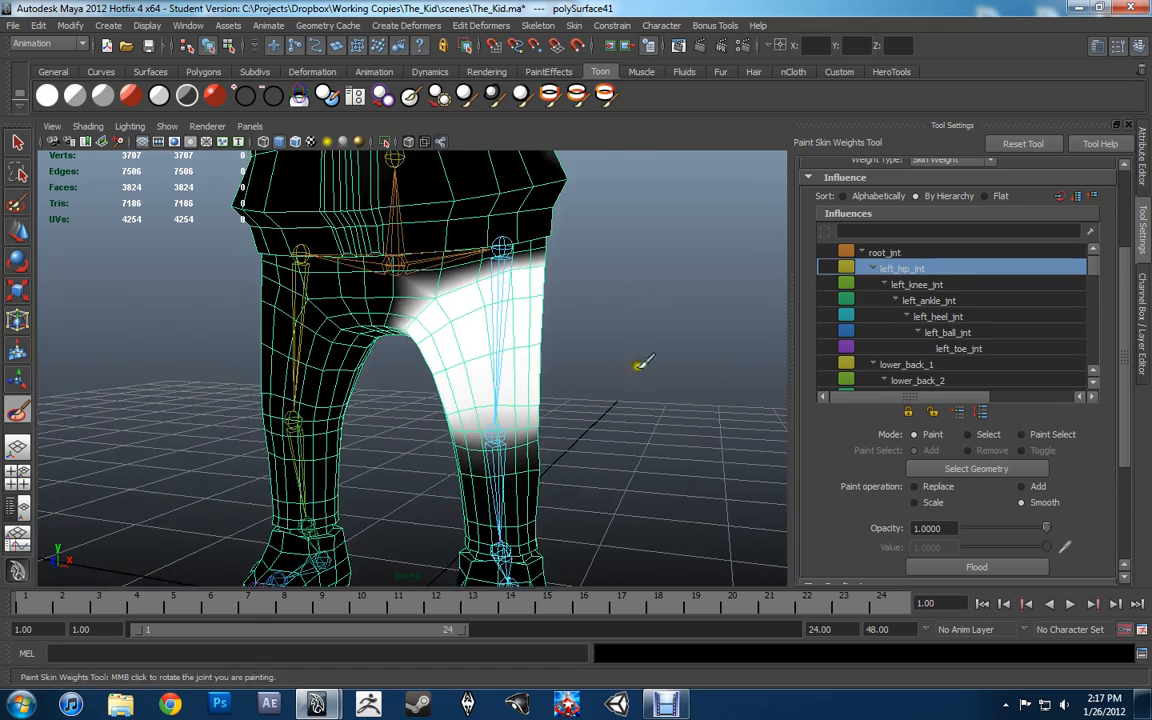
click(975, 568)
click(975, 568)
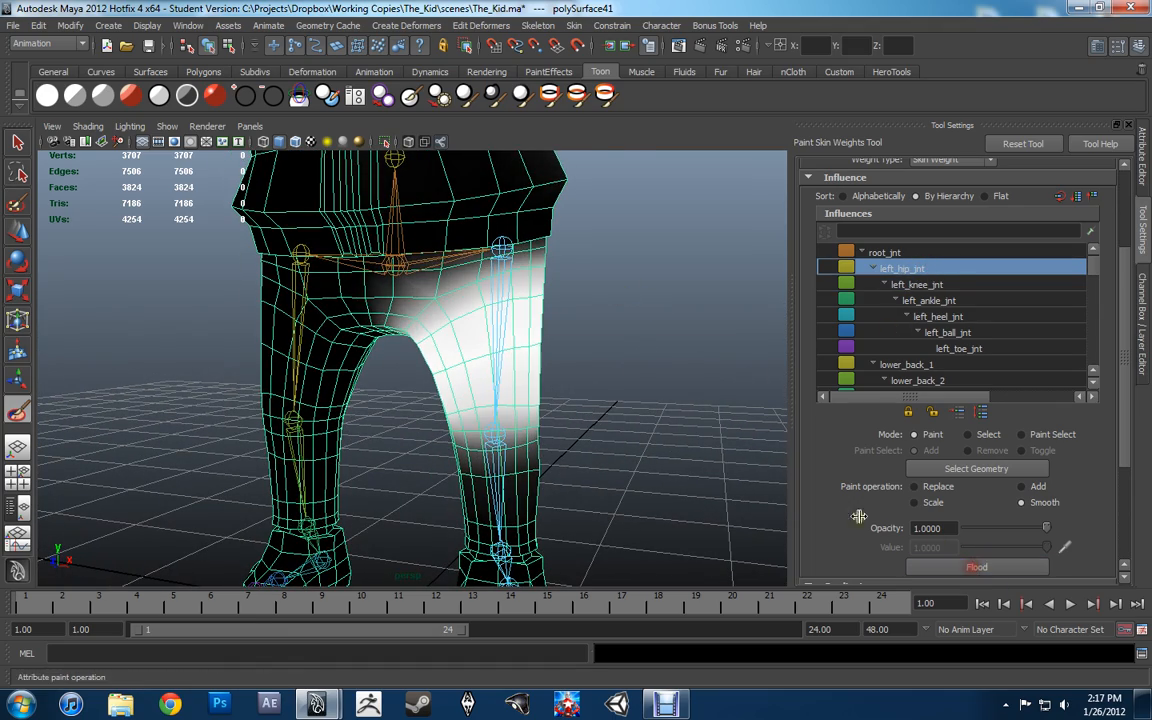
Flood the root_jnt weights twice with the Smooth operation.
mouse_move(679, 360)
alt+mouse_down()
mouse_move(693, 357)
mouse_move(680, 358)
alt+mouse_up()
click(940, 252)
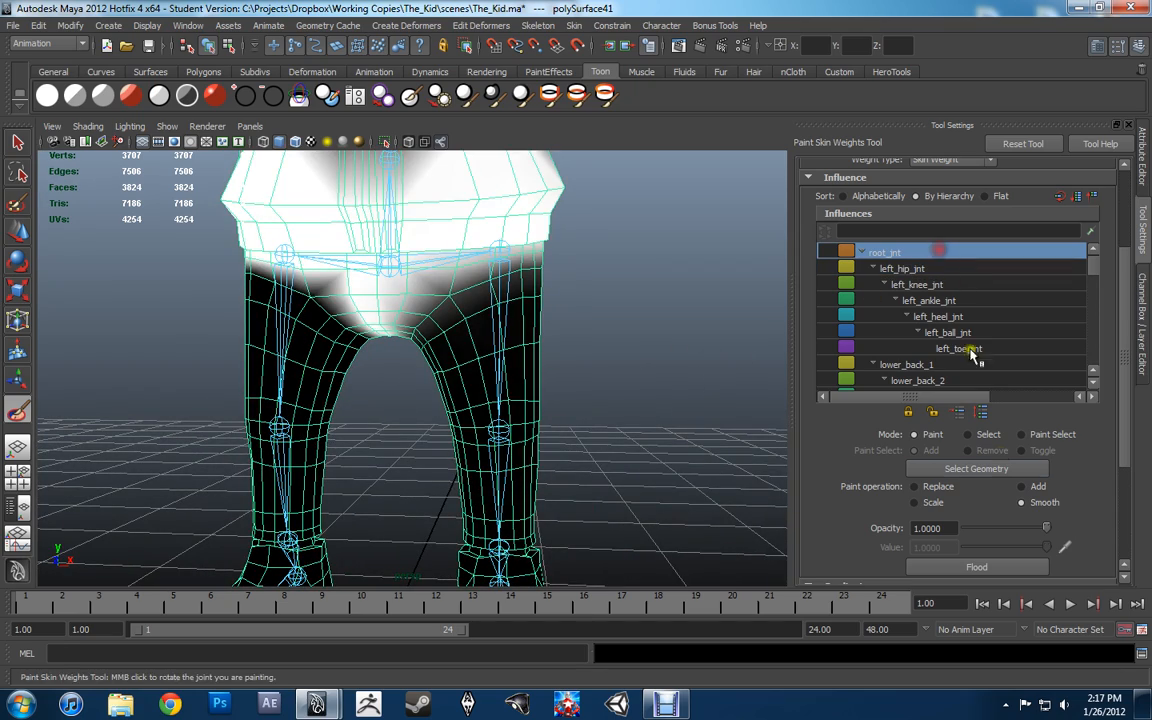
click(986, 569)
click(986, 569)
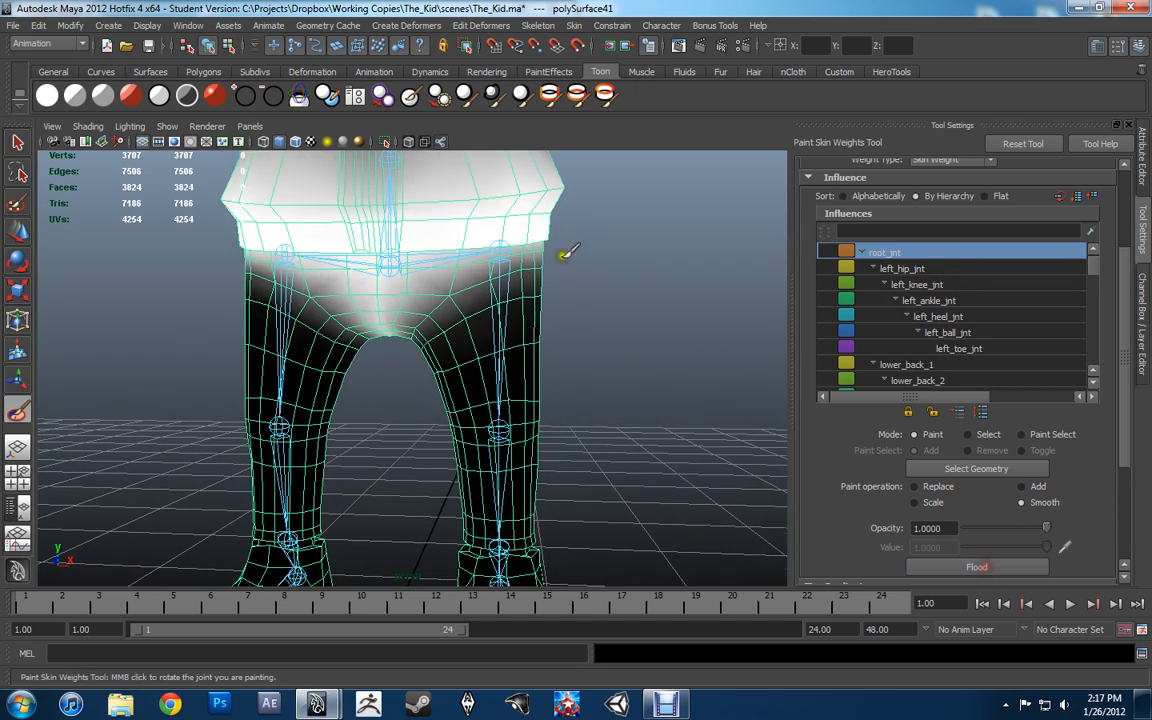
Rotate the left knee joint to bend the lower leg backward and test the knee deformation.
alt+drag(566, 252, 486, 257)
key(w)
click(479, 338)
alt+drag(479, 338, 545, 333)
key(e)
click(538, 405)
drag(540, 406, 401, 424)
Rotate the left hip joint to test the smoothed hip weights, and undo the hip and knee rotations.
key(w)
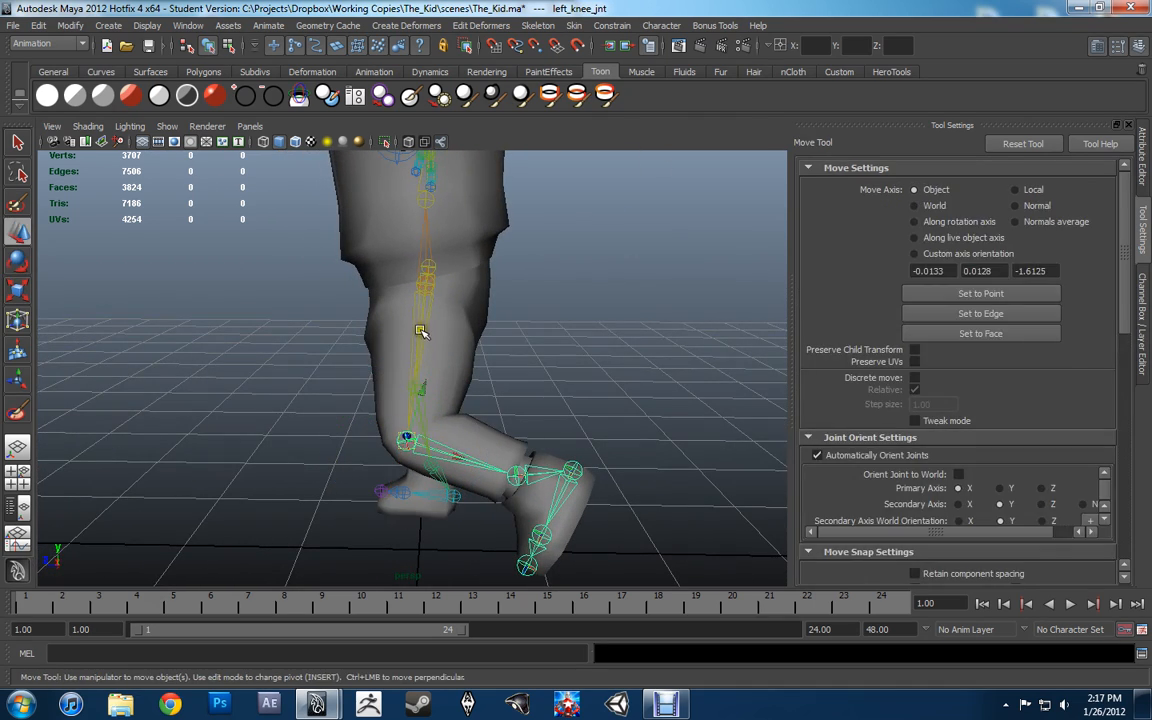
click(422, 341)
key(e)
drag(437, 360, 553, 346)
key(ctrl+z)
key(ctrl+z)
key(ctrl+z)
key(ctrl+z)
key(ctrl+z)
scroll(551, 345, down, 5)
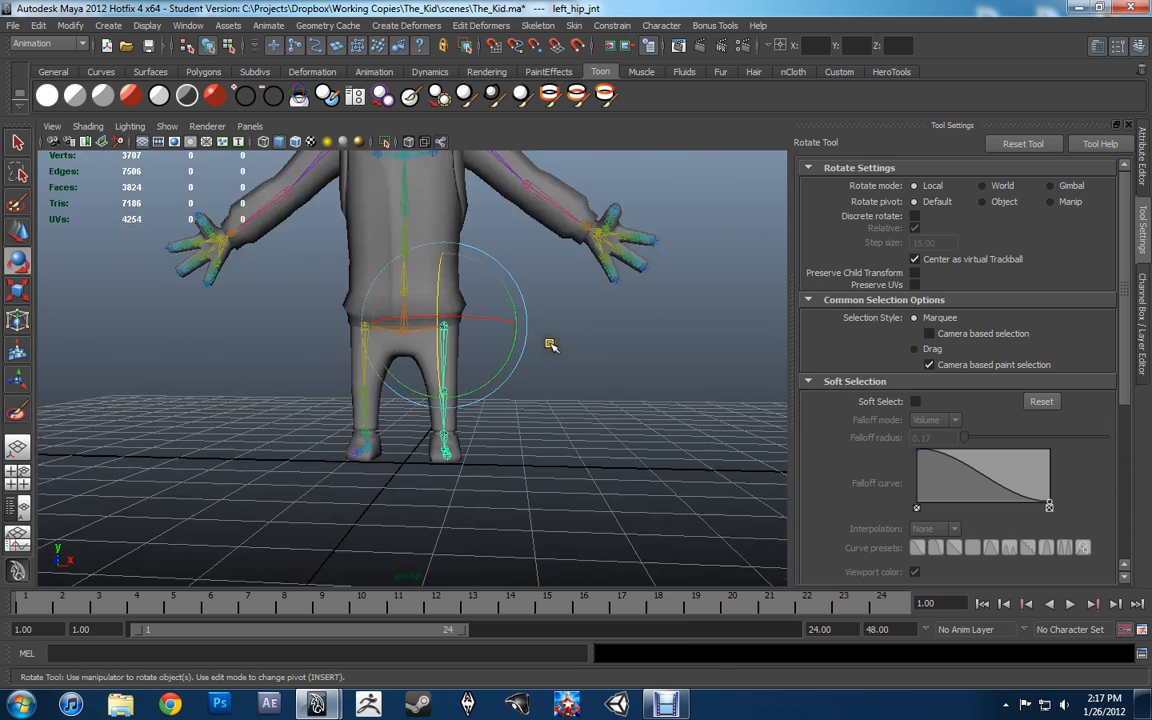
Select the kid's body mesh, reactivate the Paint Skin Weights Tool and mirror the skin weights.
scroll(539, 331, up, 3)
key(w)
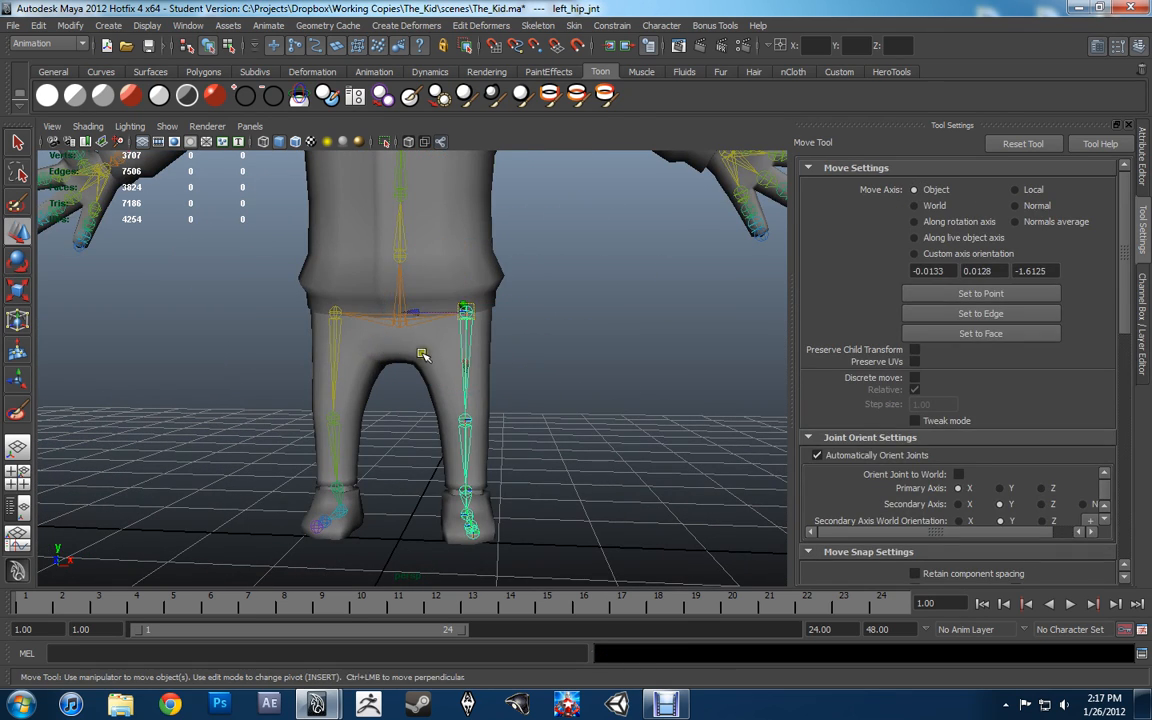
click(424, 355)
key(y)
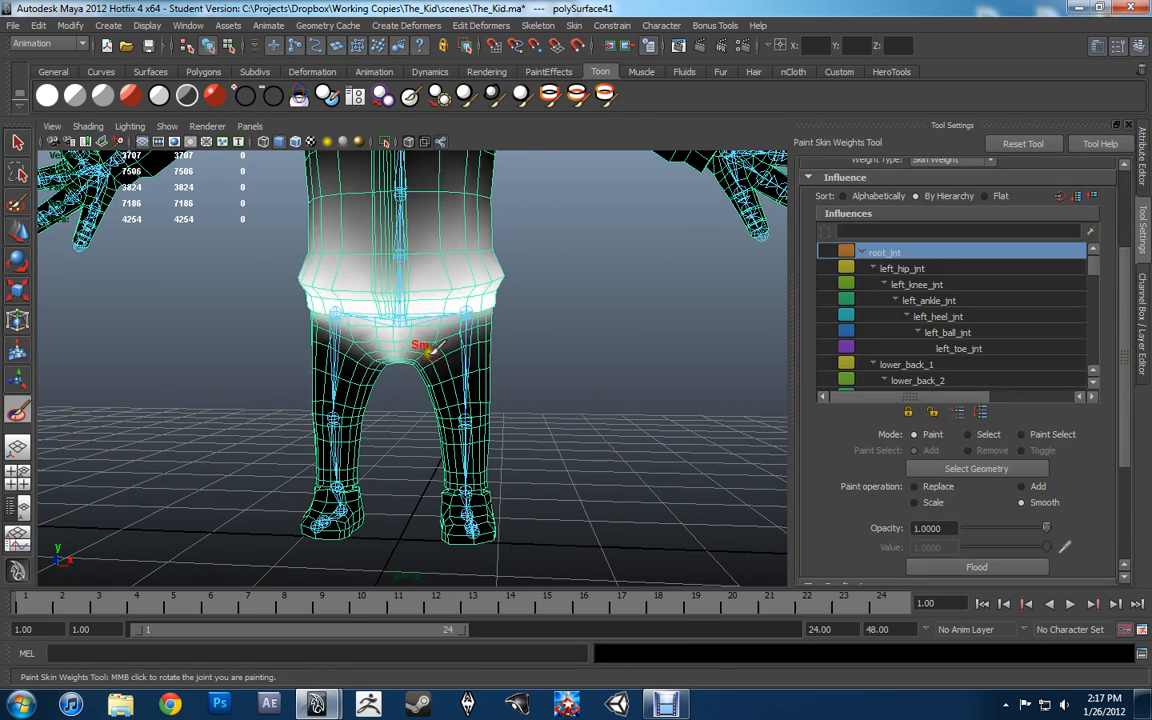
click(573, 26)
mouse_move(614, 97)
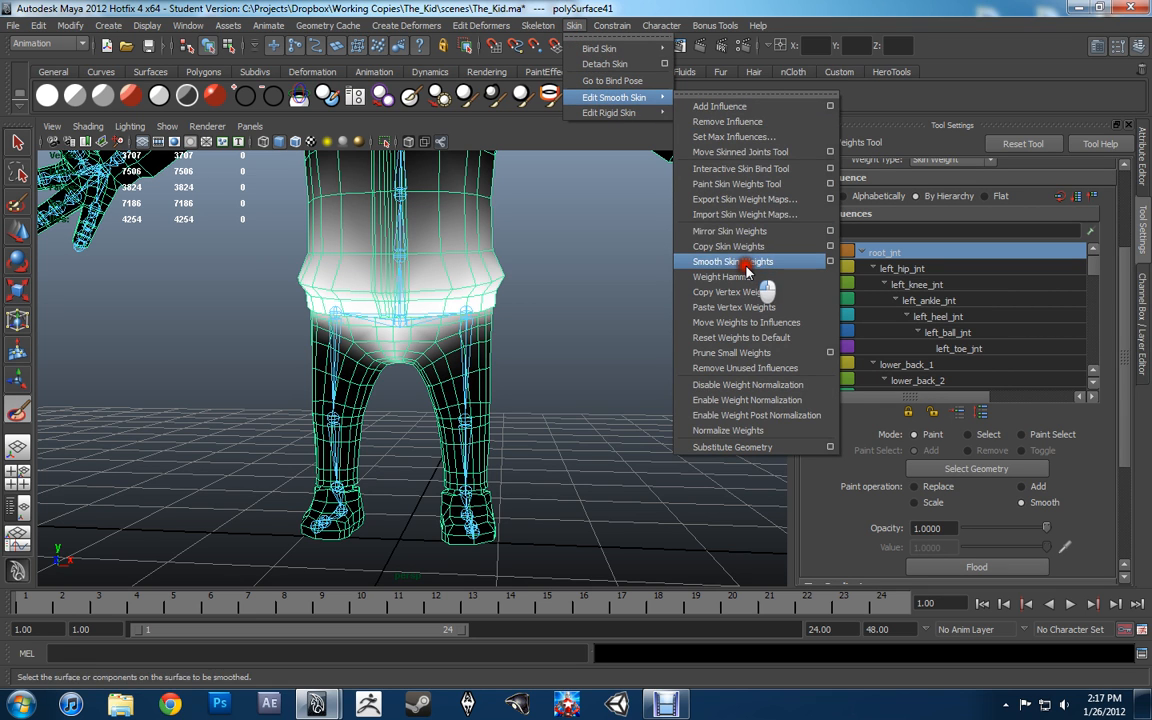
click(734, 232)
Leave weight painting, deselect the mesh and save the scene.
key(w)
click(557, 344)
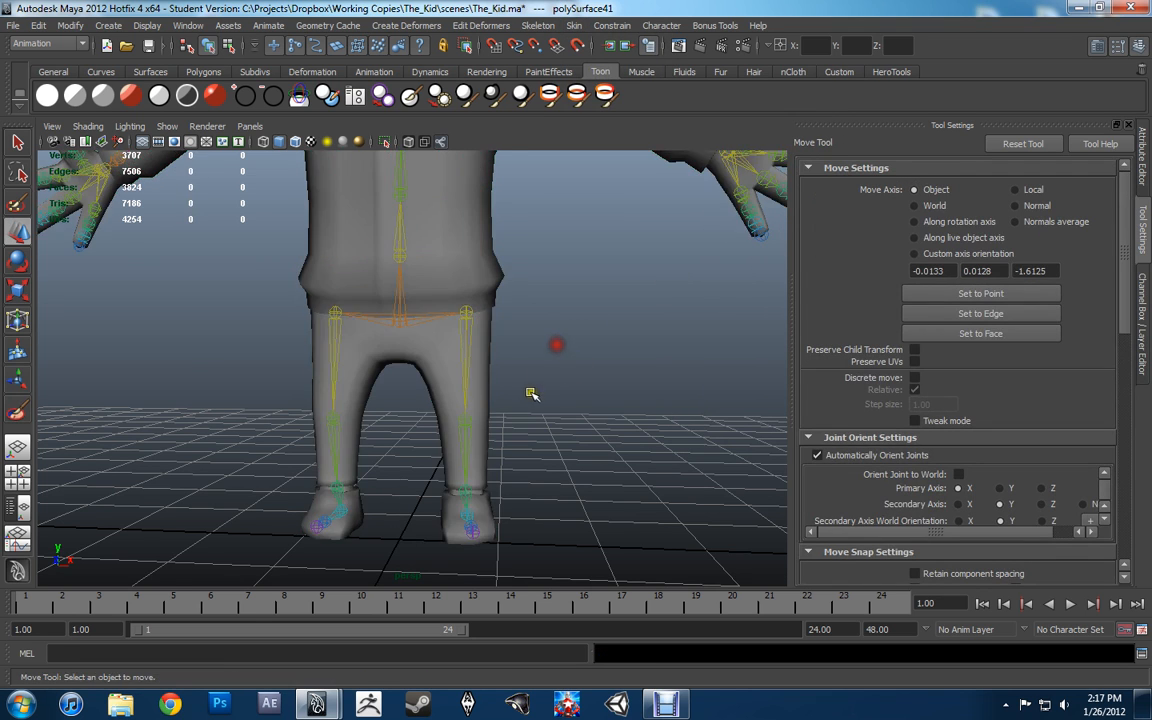
alt+drag(531, 393, 489, 386)
key(q)
key(ctrl+s)
click(538, 358)
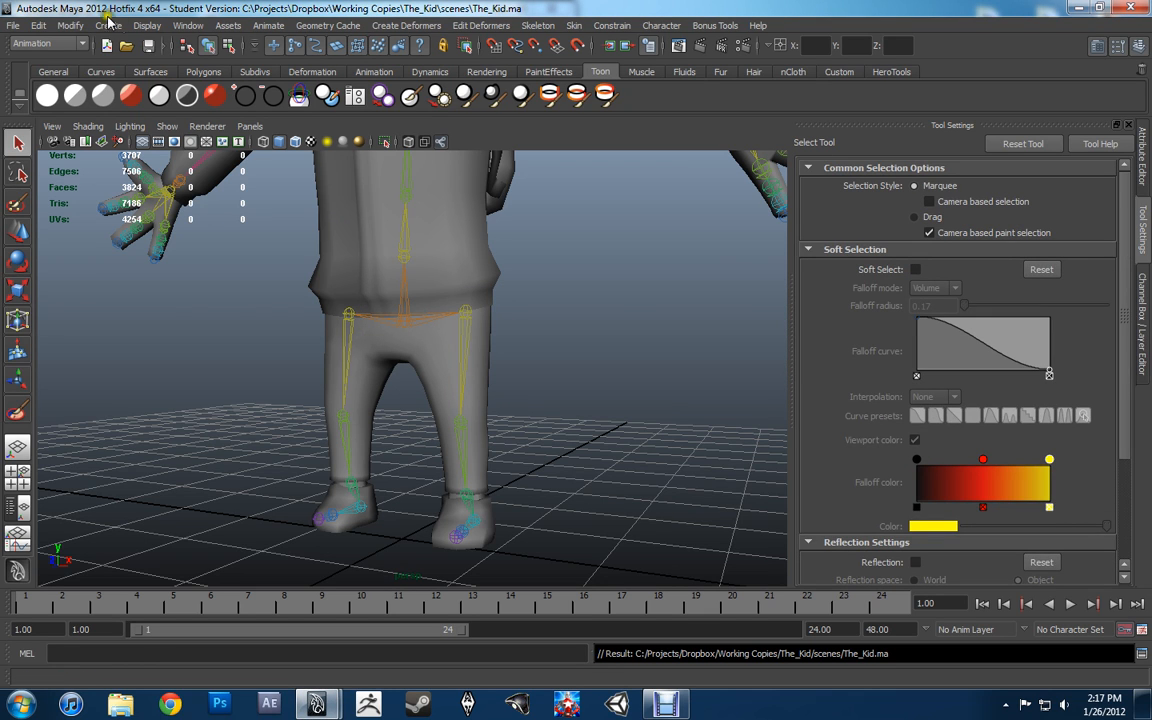
Activate the IK Handle Tool and set its current solver to ikRPsolver.
click(537, 25)
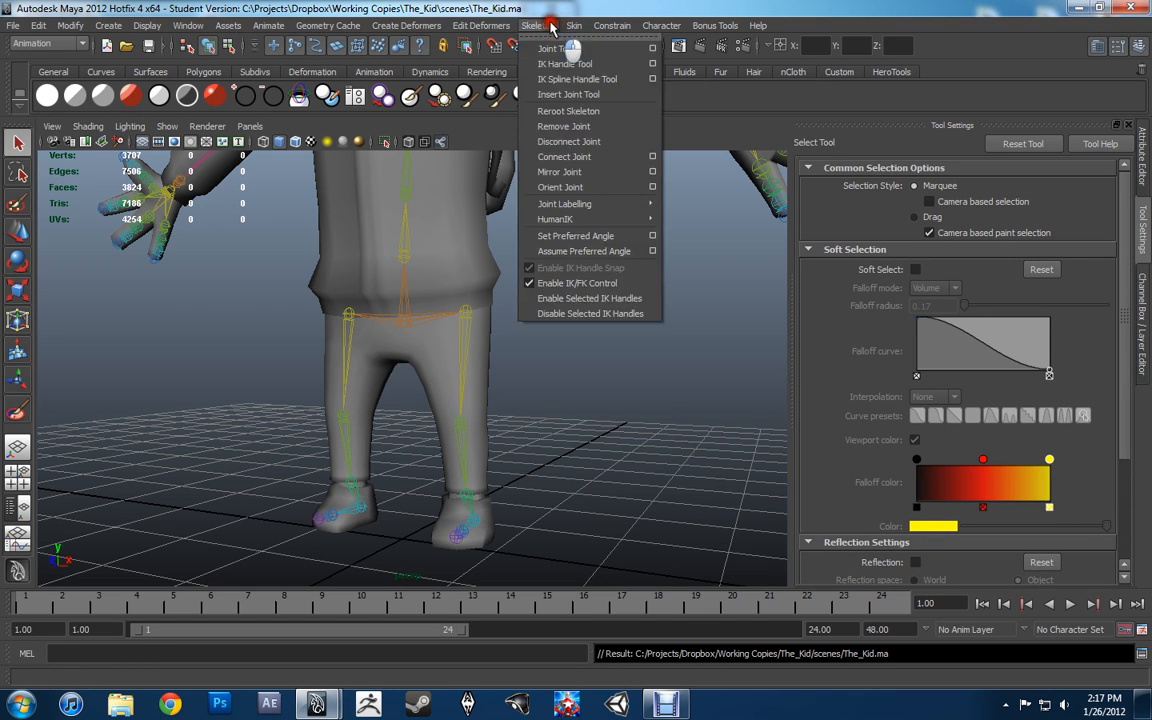
click(564, 64)
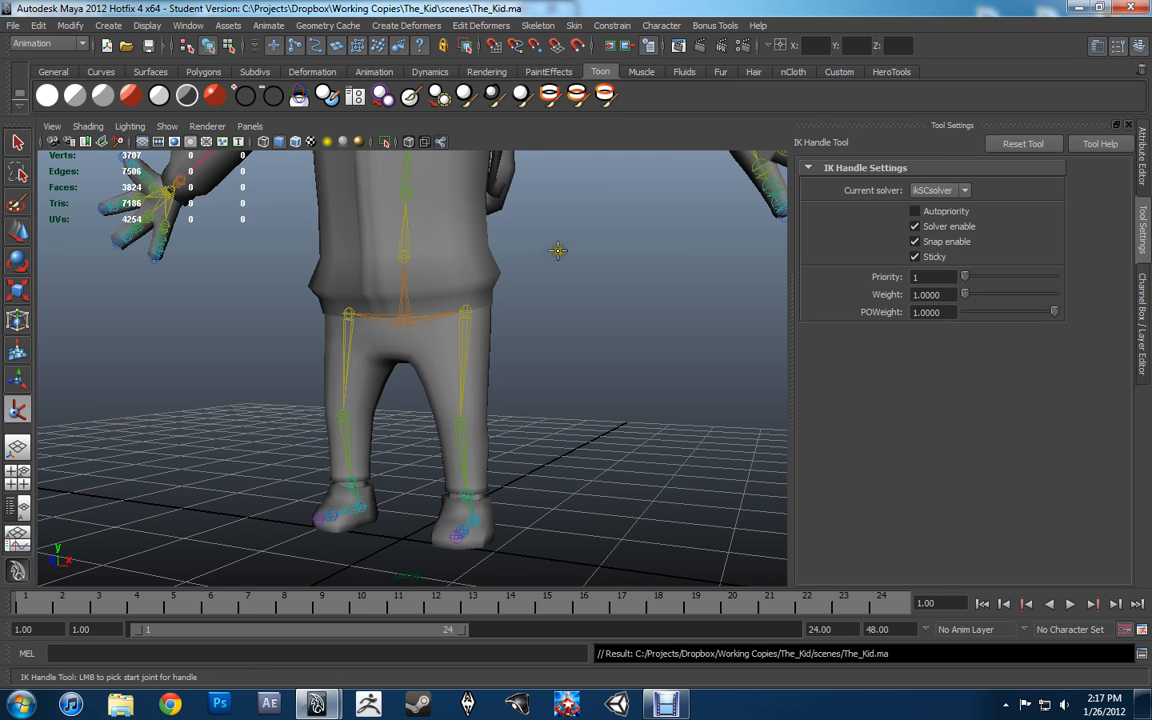
alt+drag(551, 271, 560, 345)
click(940, 190)
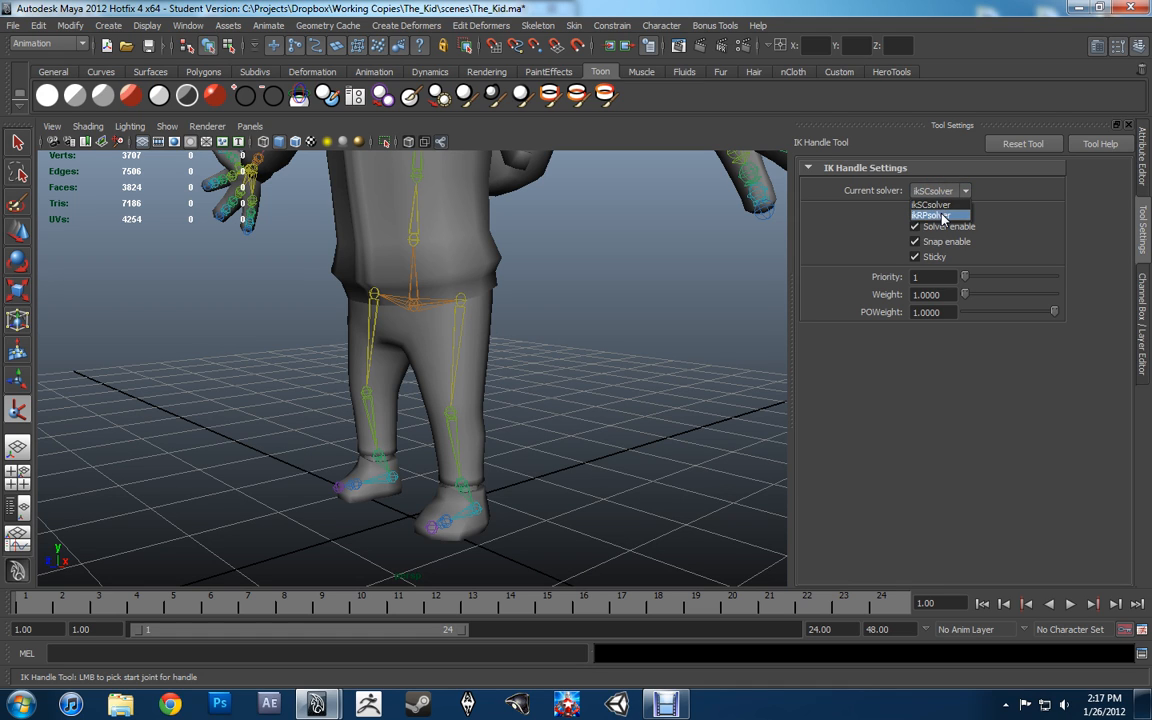
click(942, 216)
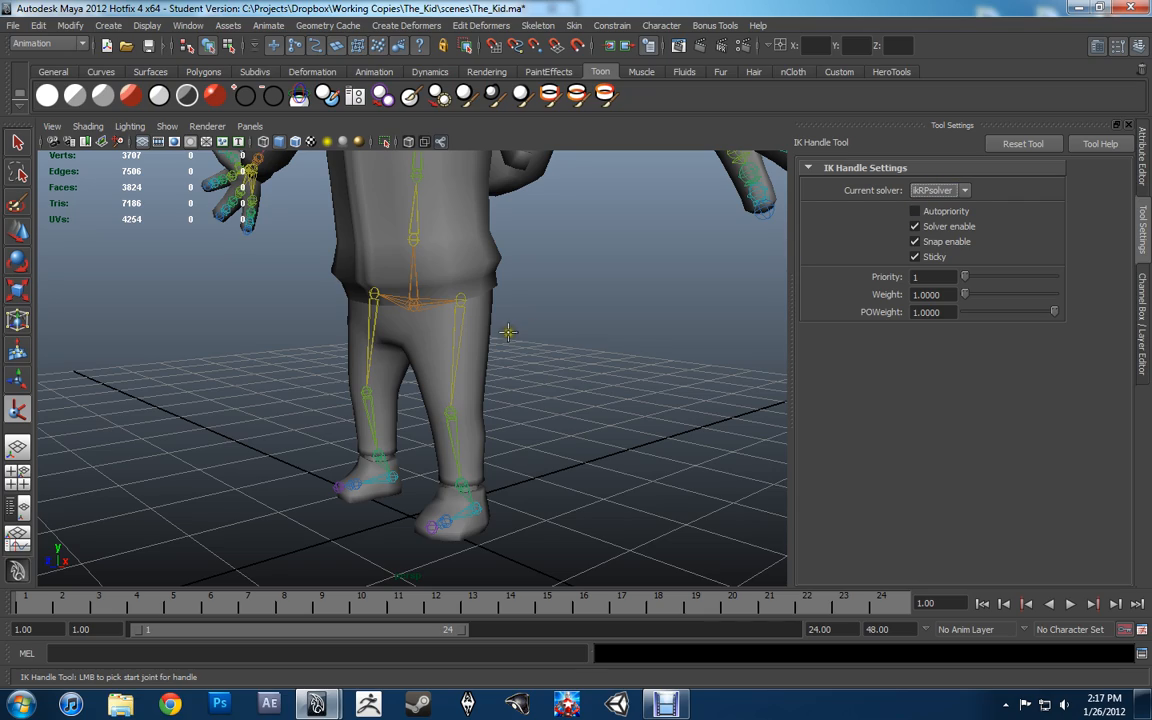
Select the left knee joint, try a slight rotation of the left hip joint, undo it and deselect.
alt+drag(530, 327, 462, 401)
key(w)
click(458, 408)
key(ctrl+z)
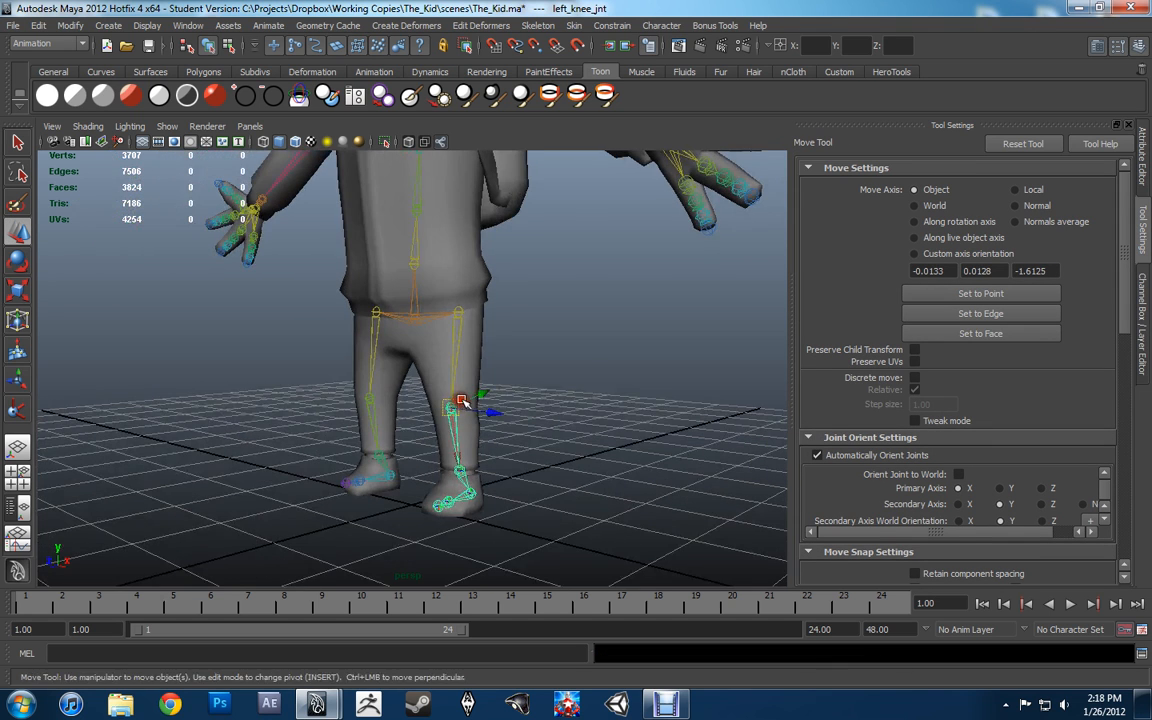
click(458, 313)
key(e)
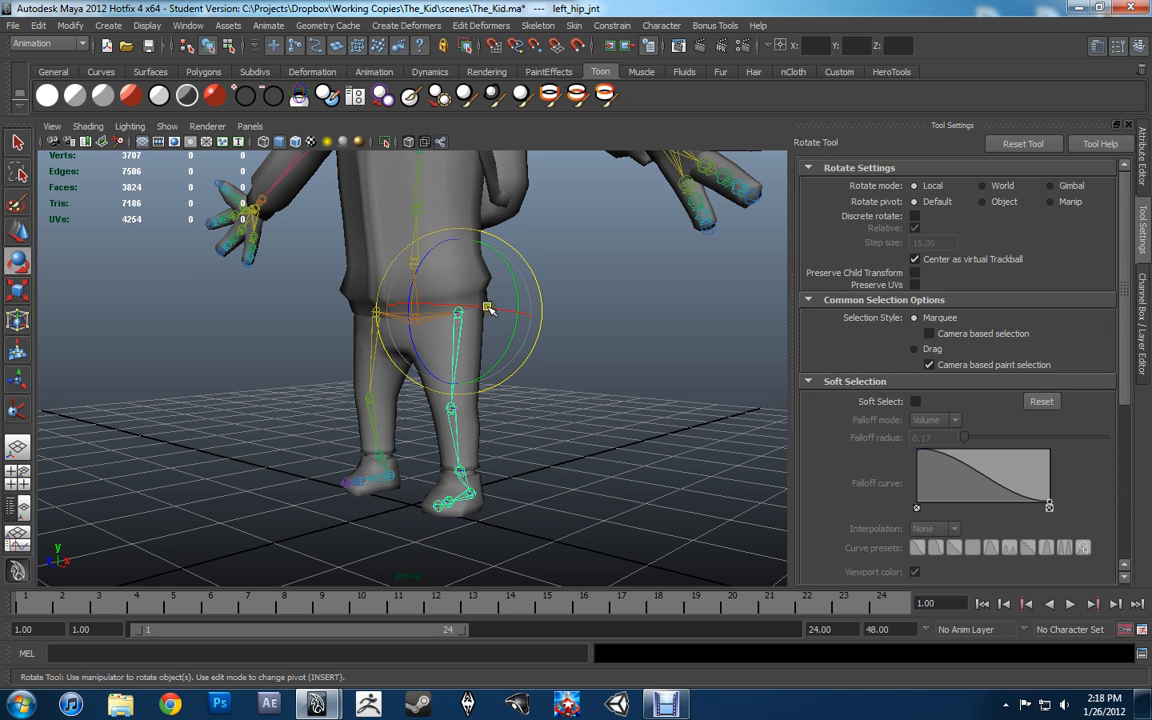
mouse_move(487, 308)
mouse_down()
mouse_move(443, 319)
mouse_move(486, 305)
mouse_up()
key(ctrl+z)
click(604, 404)
alt+drag(510, 418, 523, 408)
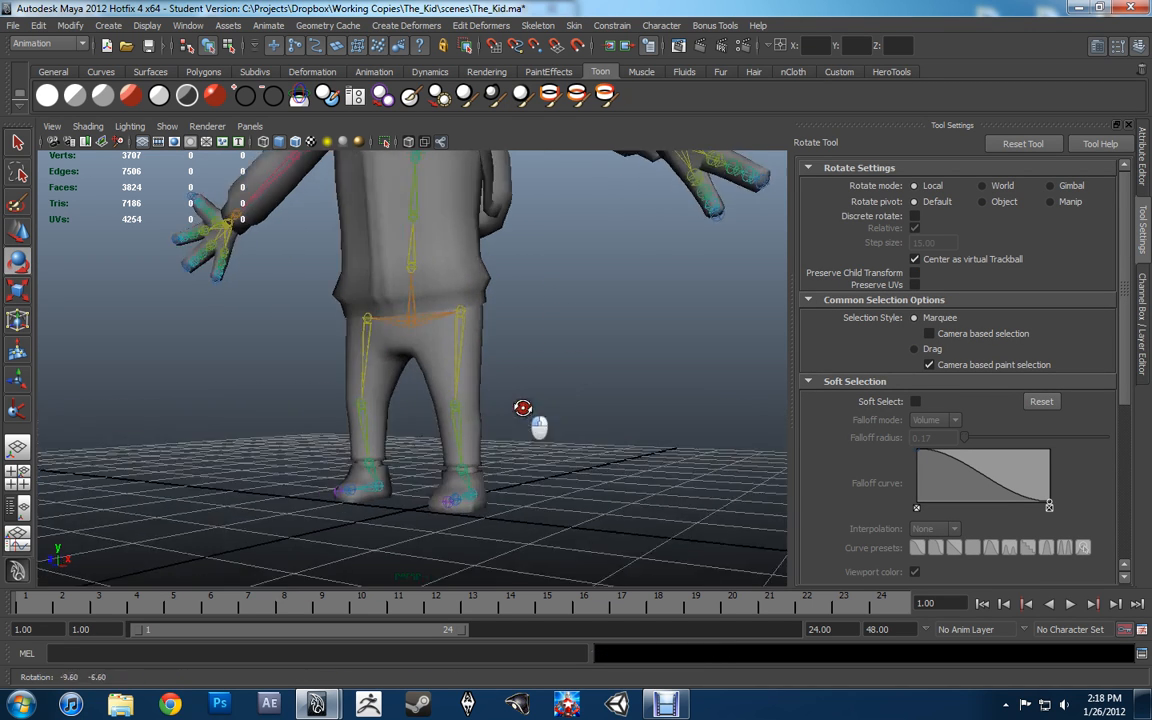
Create an ikRPsolver IK handle from the left hip joint to the left ankle joint.
key(y)
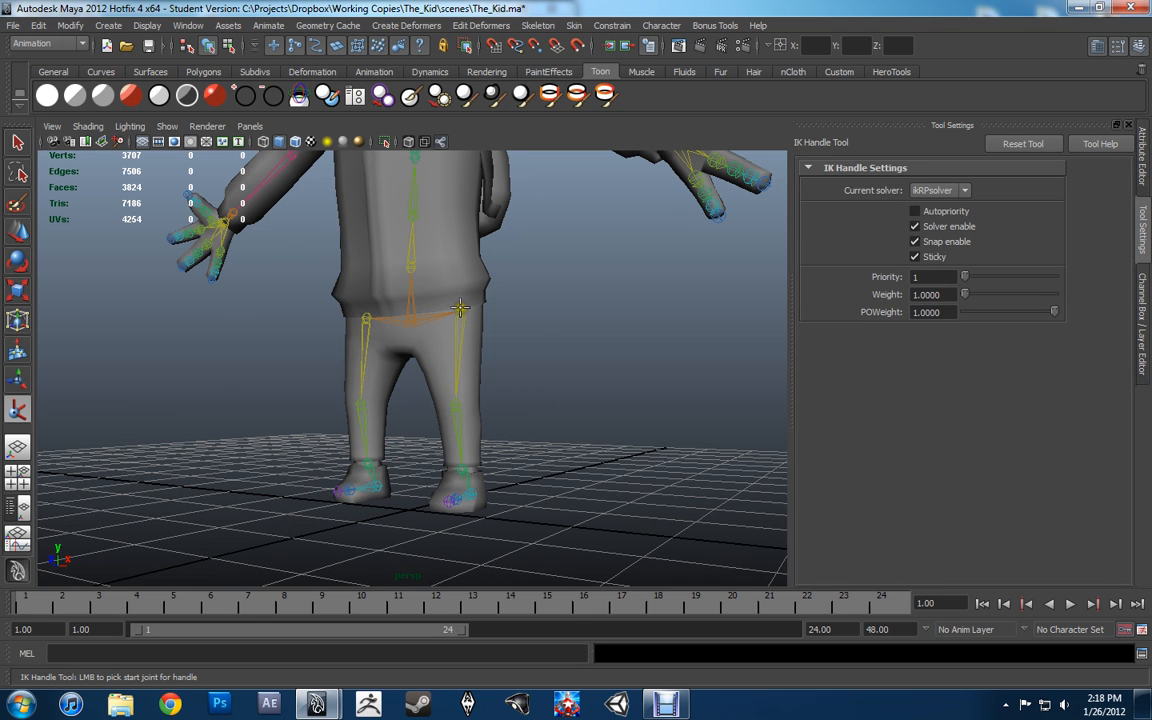
alt+drag(538, 328, 484, 329)
alt+drag(636, 340, 587, 304)
click(466, 264)
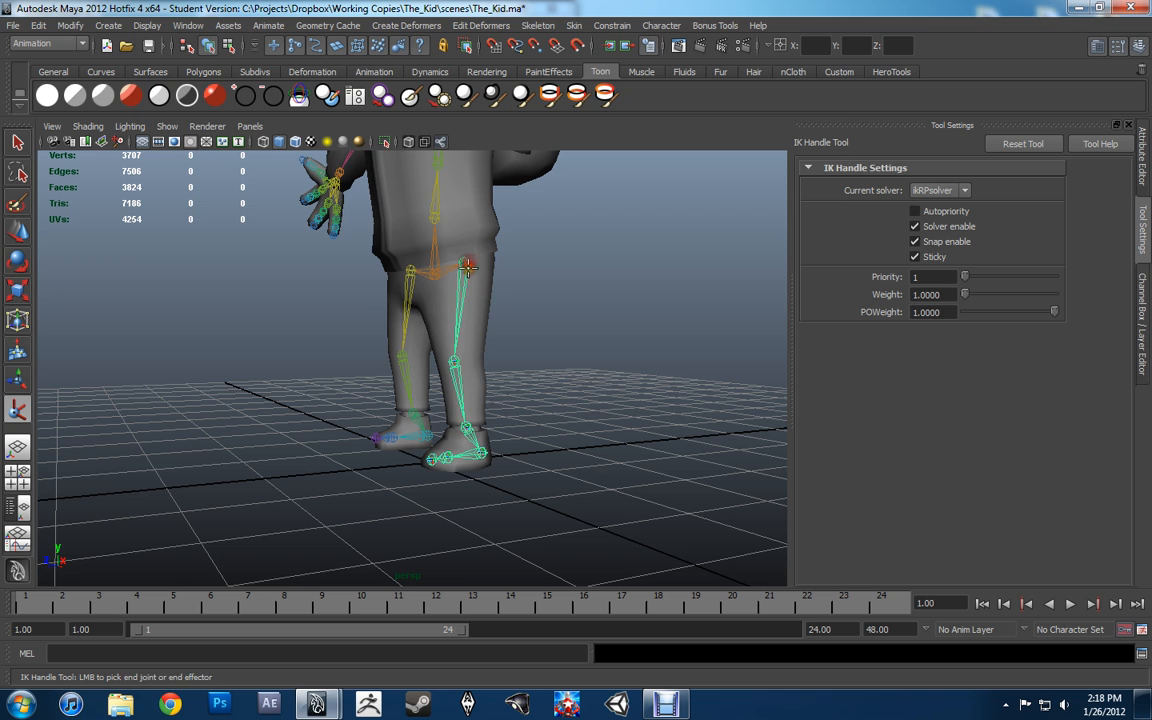
scroll(501, 433, up, 2)
click(483, 449)
key(e)
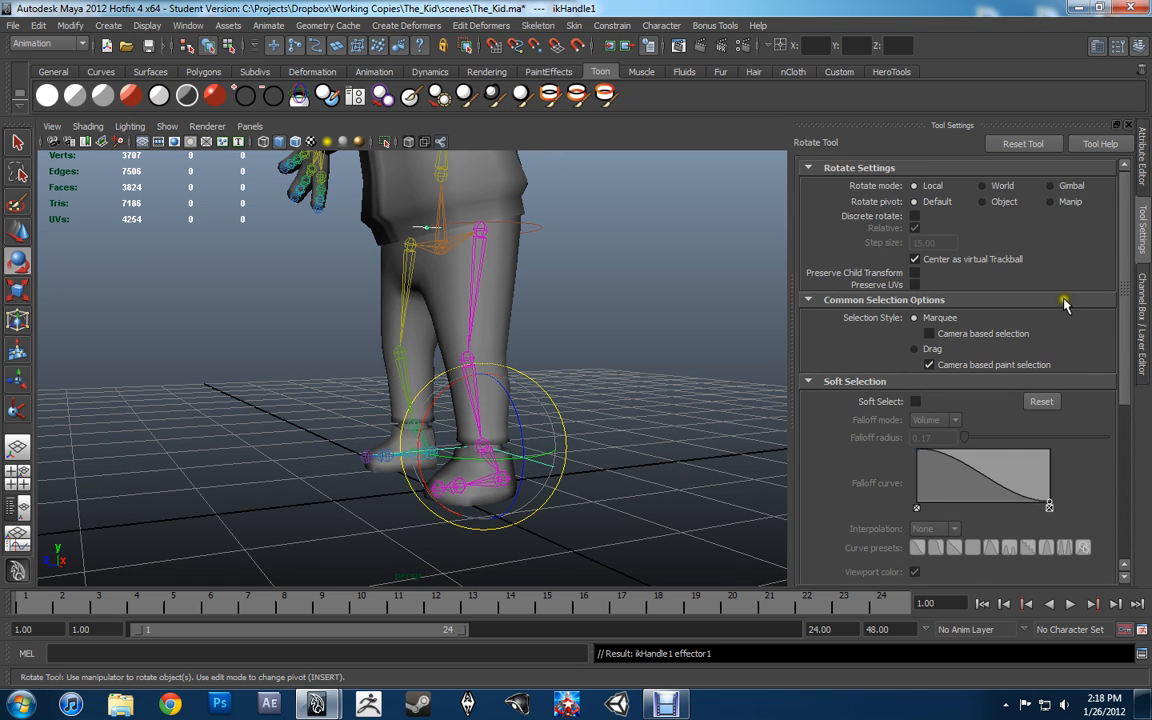
Rename the new hip-to-ankle IK handle as left_ankle_ik.
click(1143, 342)
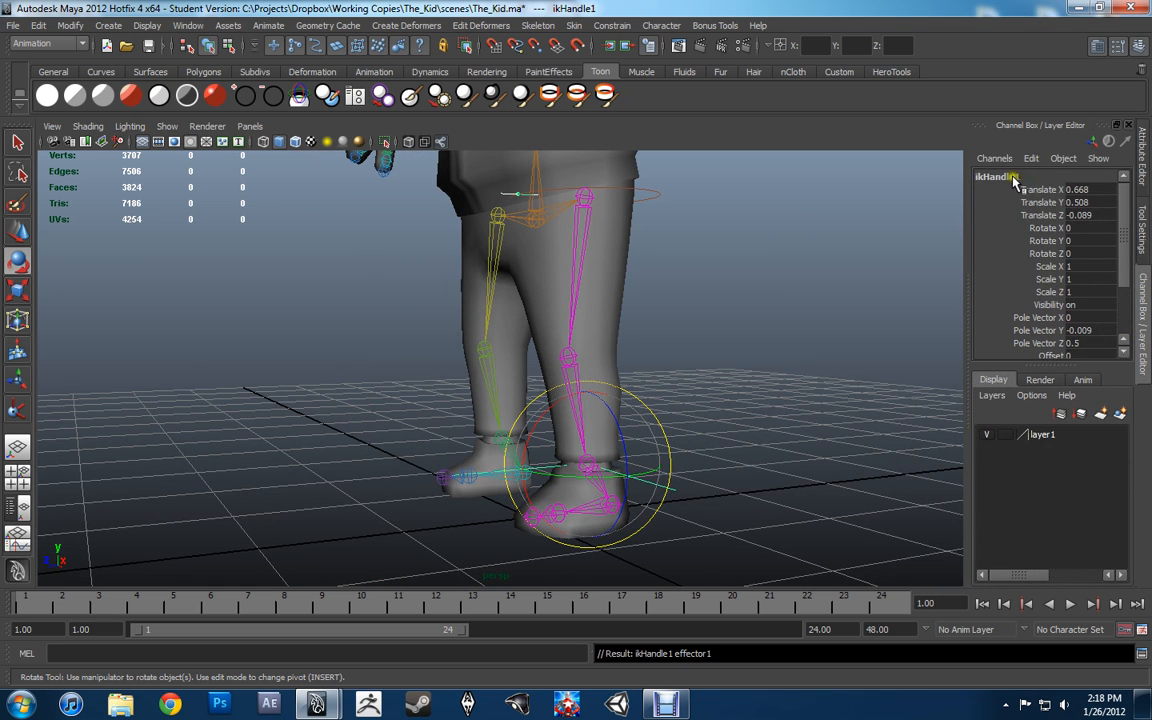
double_click(1000, 176)
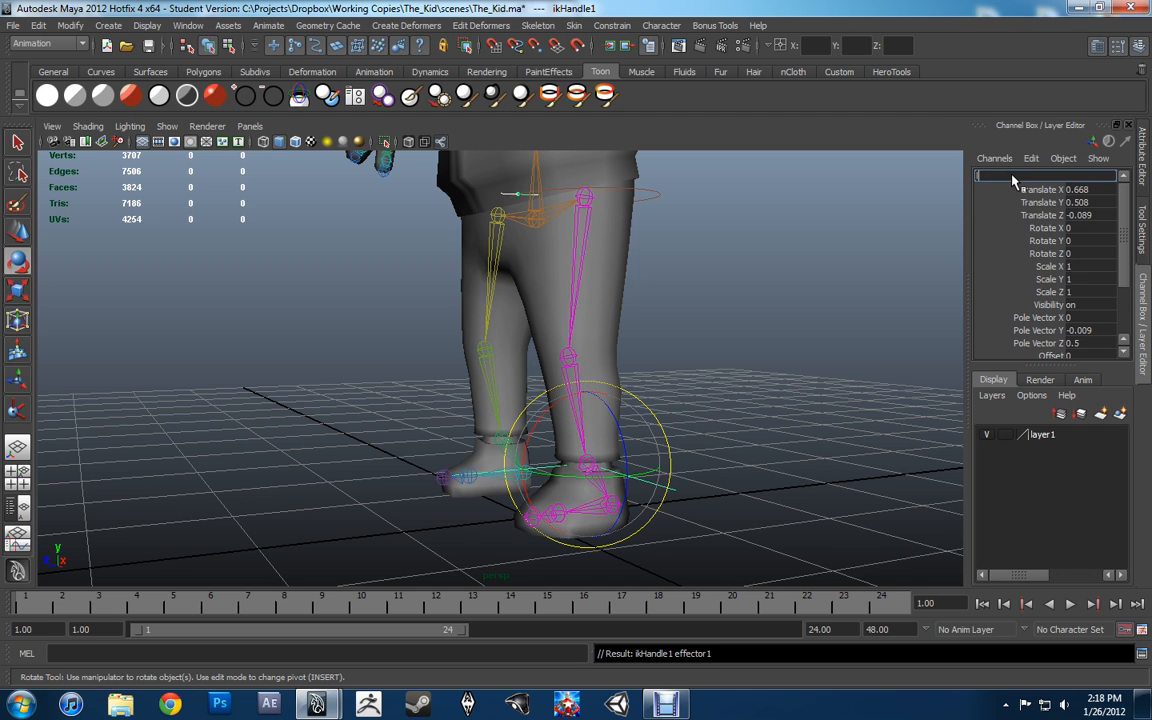
text(left_ankle_ik)
key(Return)
Create an IK handle from the left ankle joint to the left ball joint and name it left_ball_ik.
alt+middle_drag(698, 343, 658, 231)
alt+right_drag(655, 240, 783, 337)
key(y)
click(582, 352)
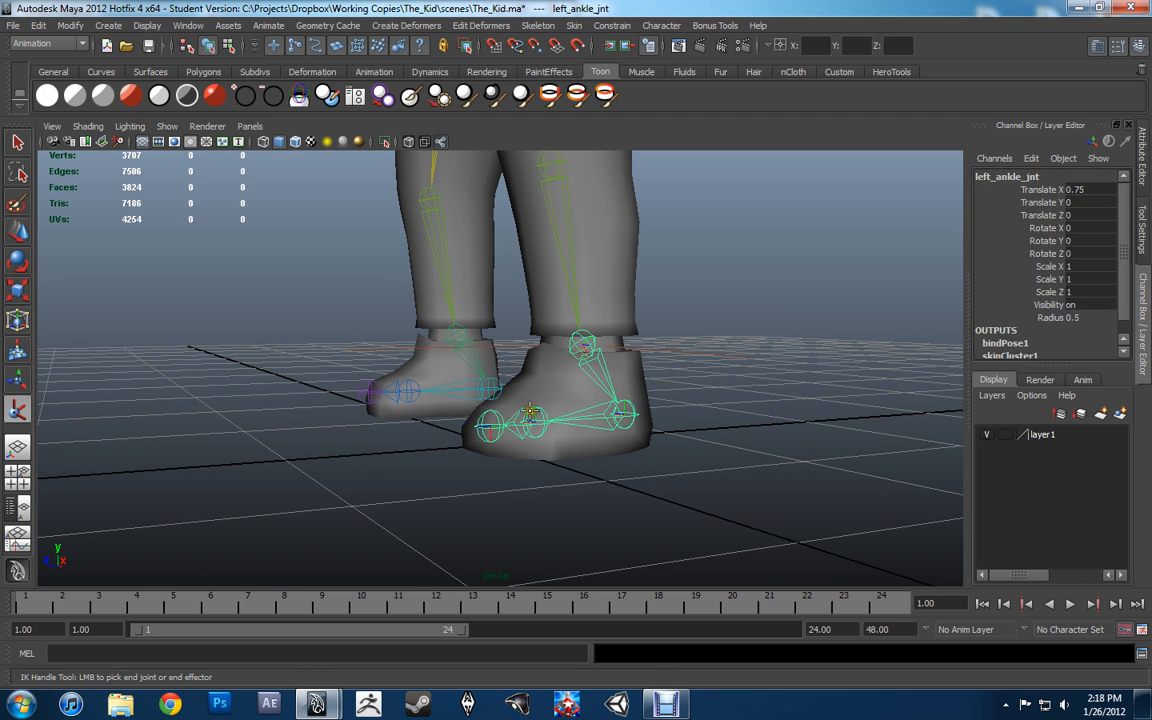
click(539, 423)
double_click(1001, 177)
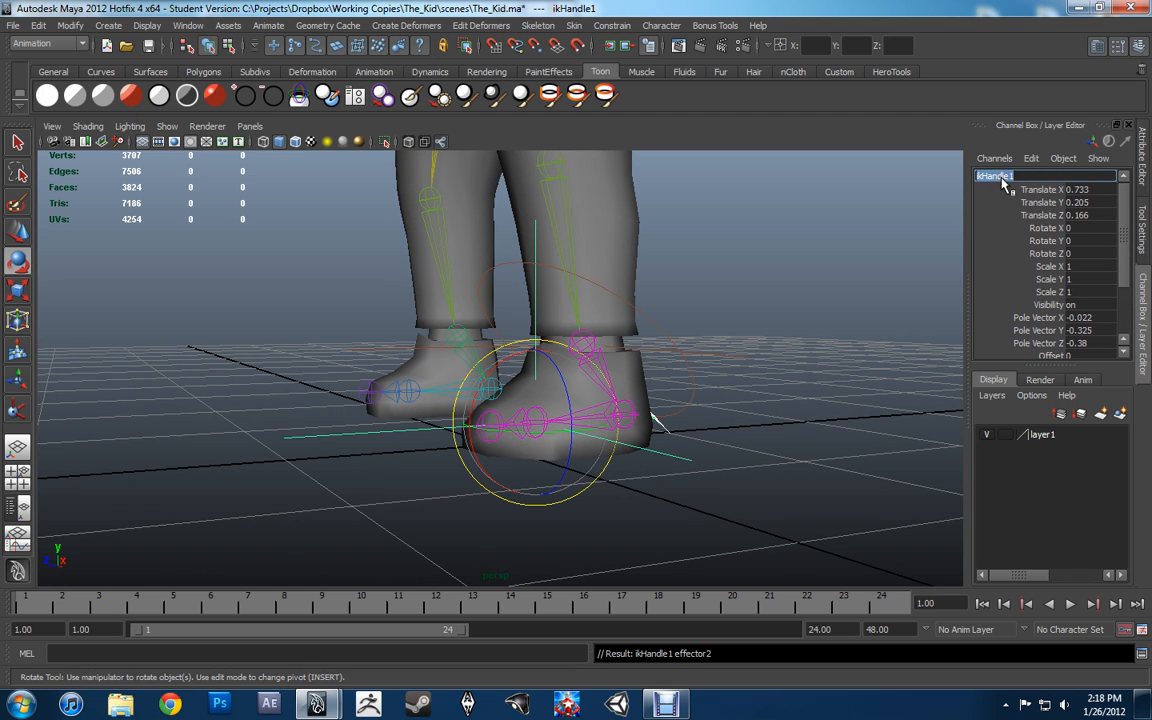
text(left_ball_ik)
key(Return)
Create an IK handle between the left ball and left toe joints and name it left_toe_ik.
key(y)
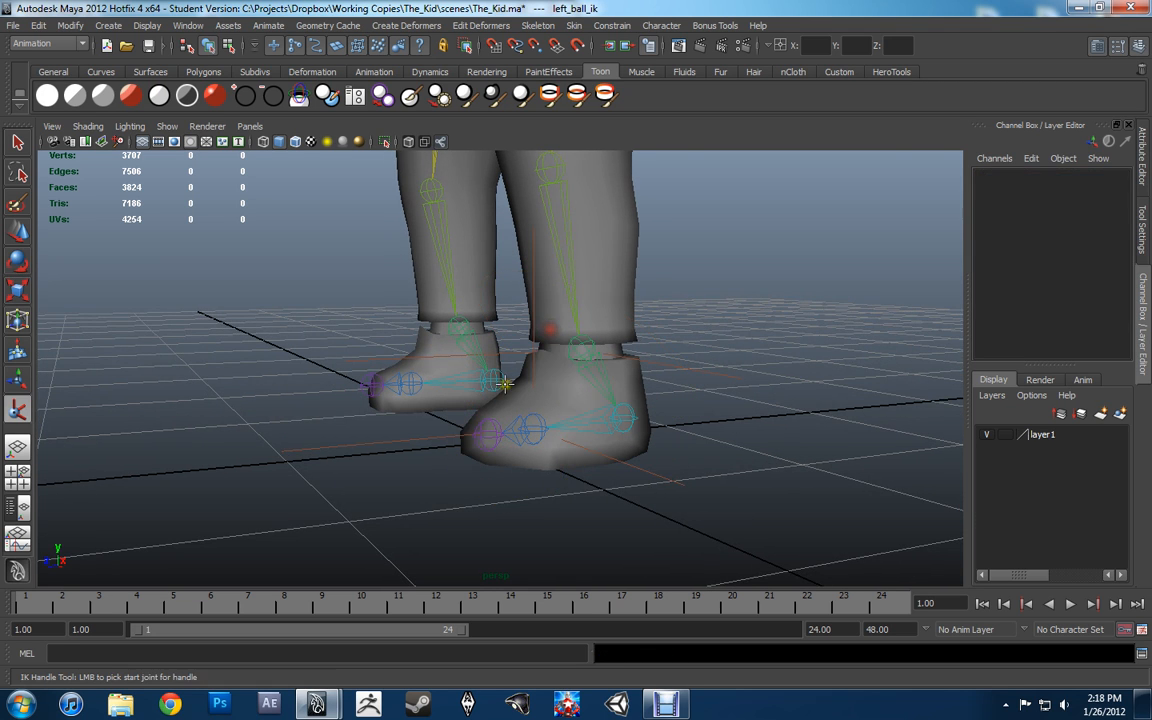
click(487, 436)
click(540, 431)
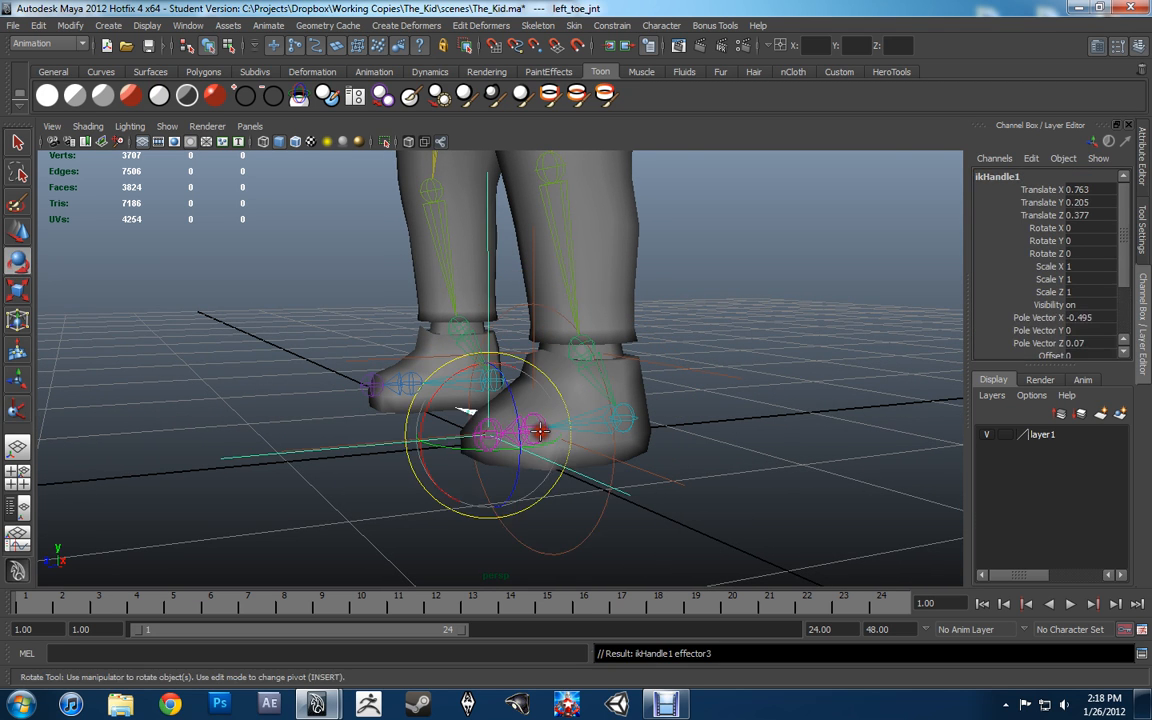
double_click(1013, 179)
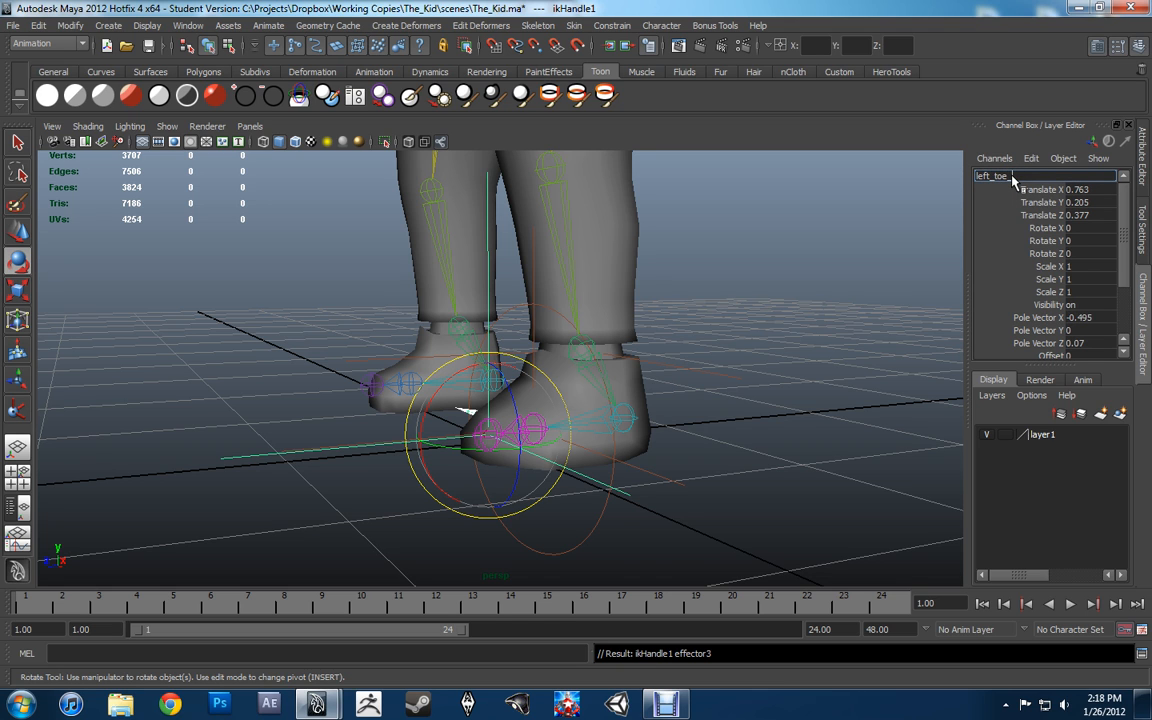
text(left_toe_ik)
key(Return)
Select left_ankle_ik, move it upward to test the leg's IK bend, and undo the move.
alt+drag(850, 219, 560, 293)
alt+middle_drag(591, 256, 602, 303)
alt+drag(602, 303, 615, 411)
click(555, 436)
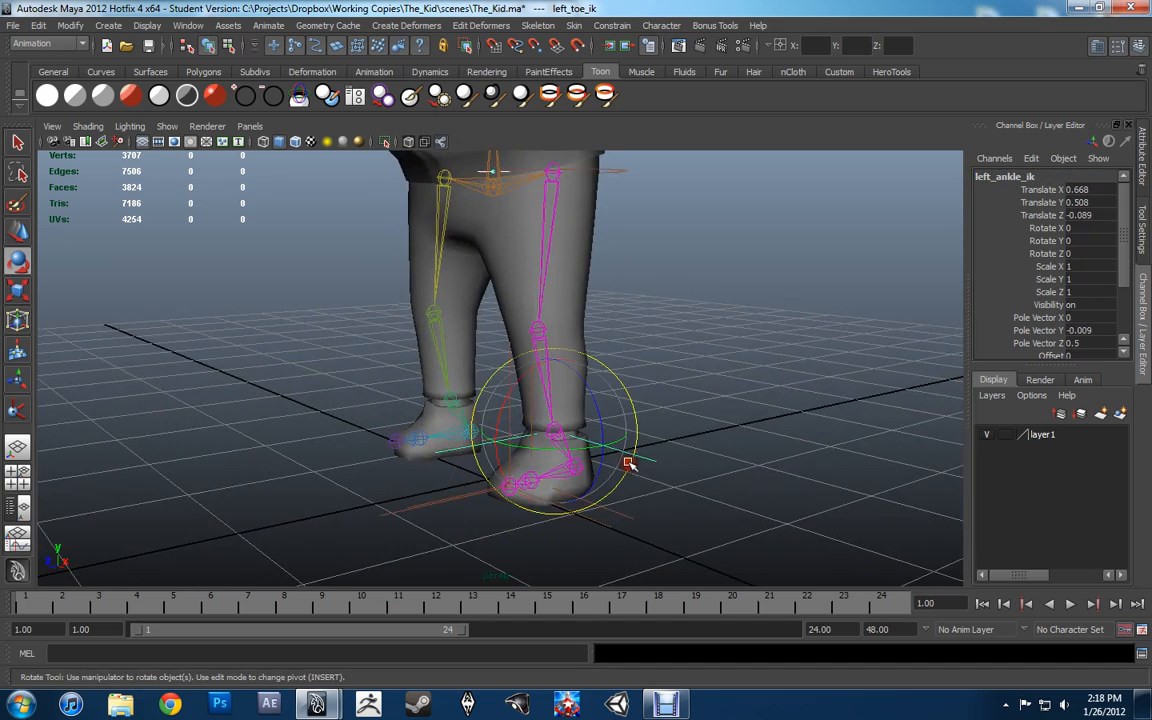
alt+drag(625, 463, 627, 372)
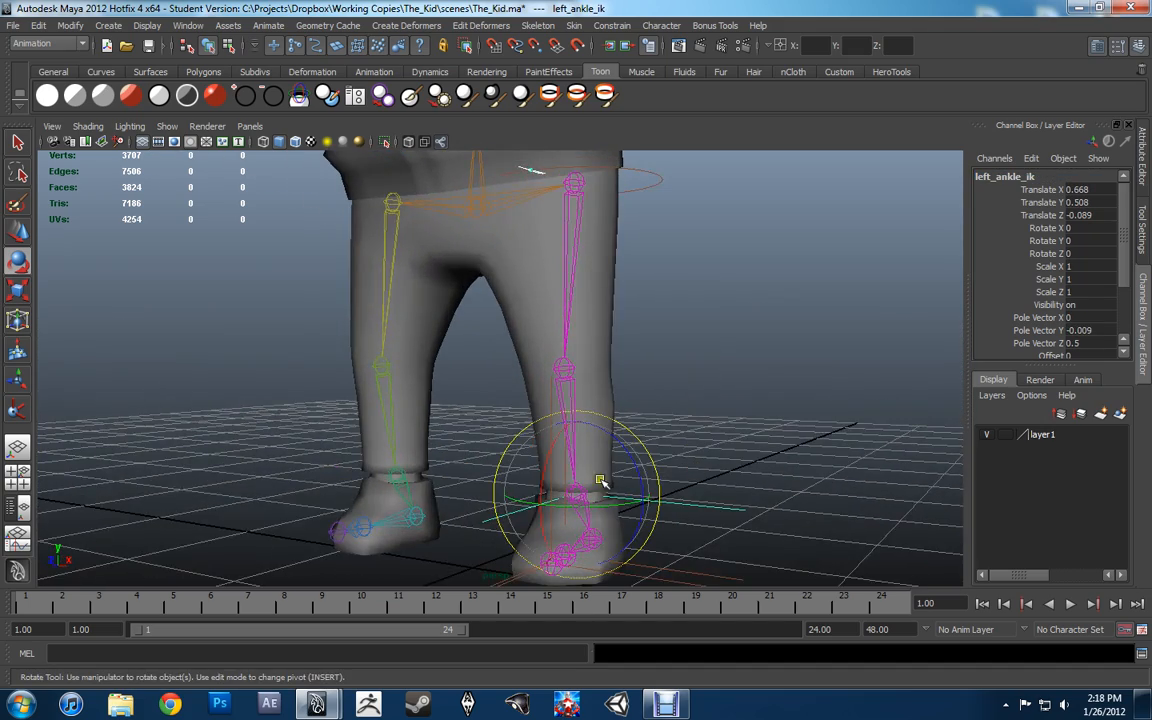
alt+drag(641, 442, 715, 481)
key(w)
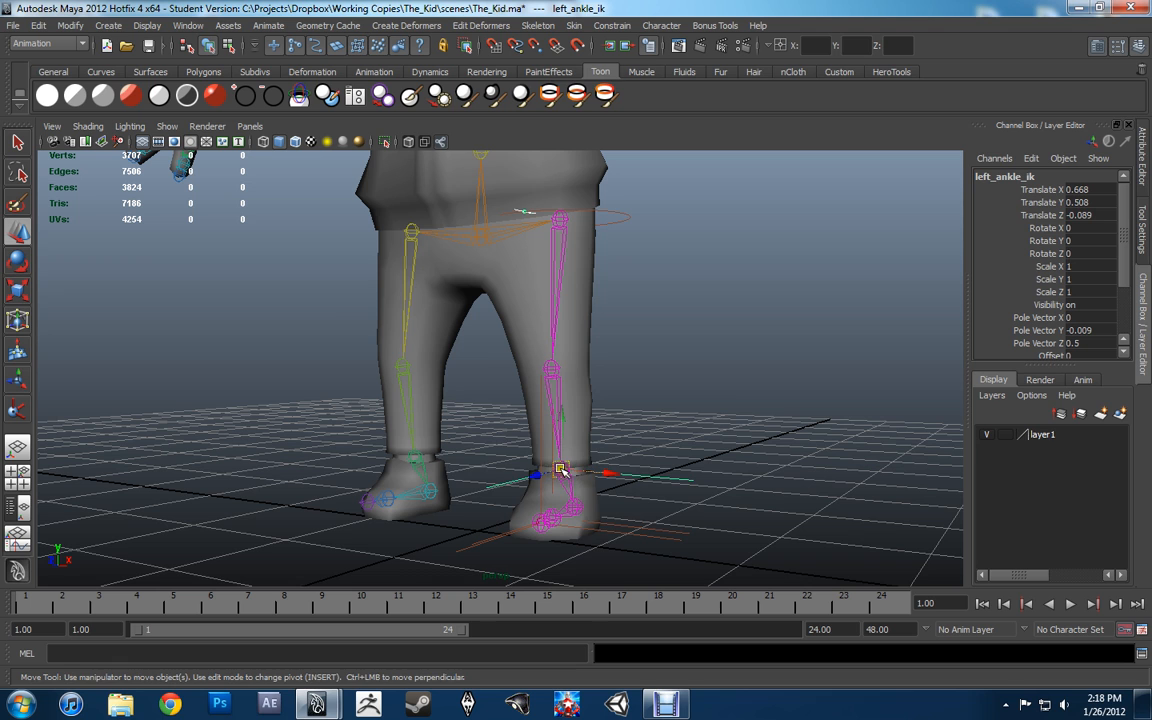
drag(561, 470, 595, 462)
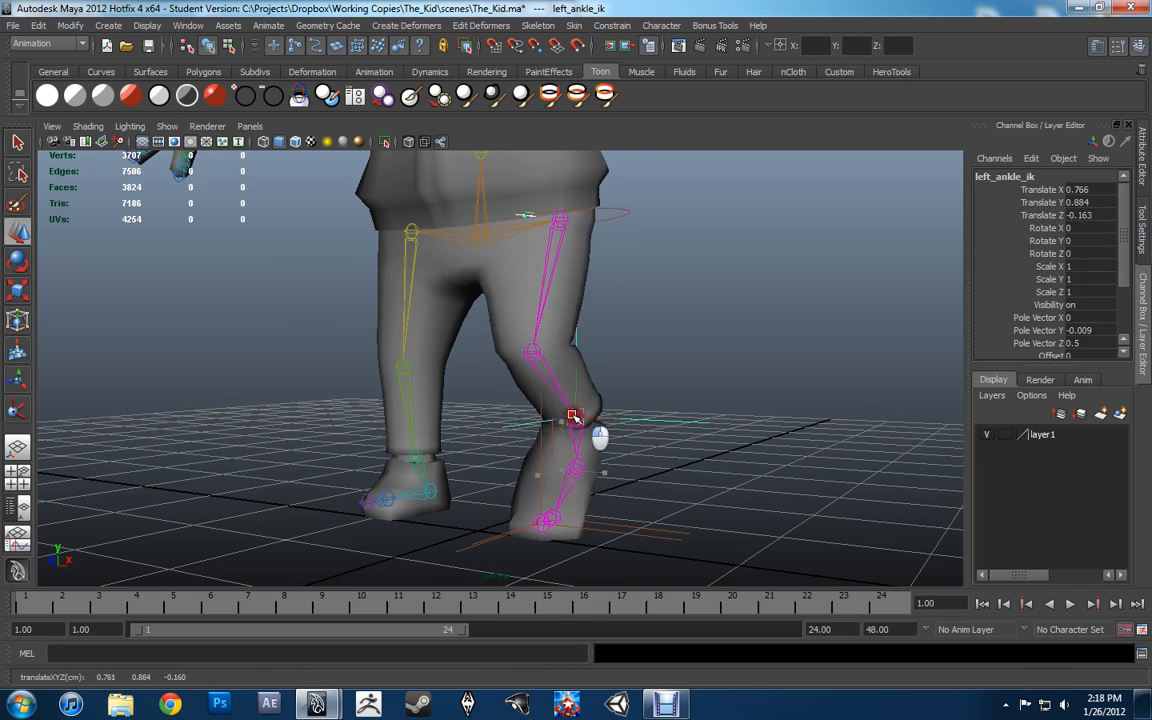
key(ctrl+z)
Select all three left-leg IK handles, move them together to test the leg and foot, and undo the move.
drag(668, 472, 641, 553)
drag(556, 489, 541, 521)
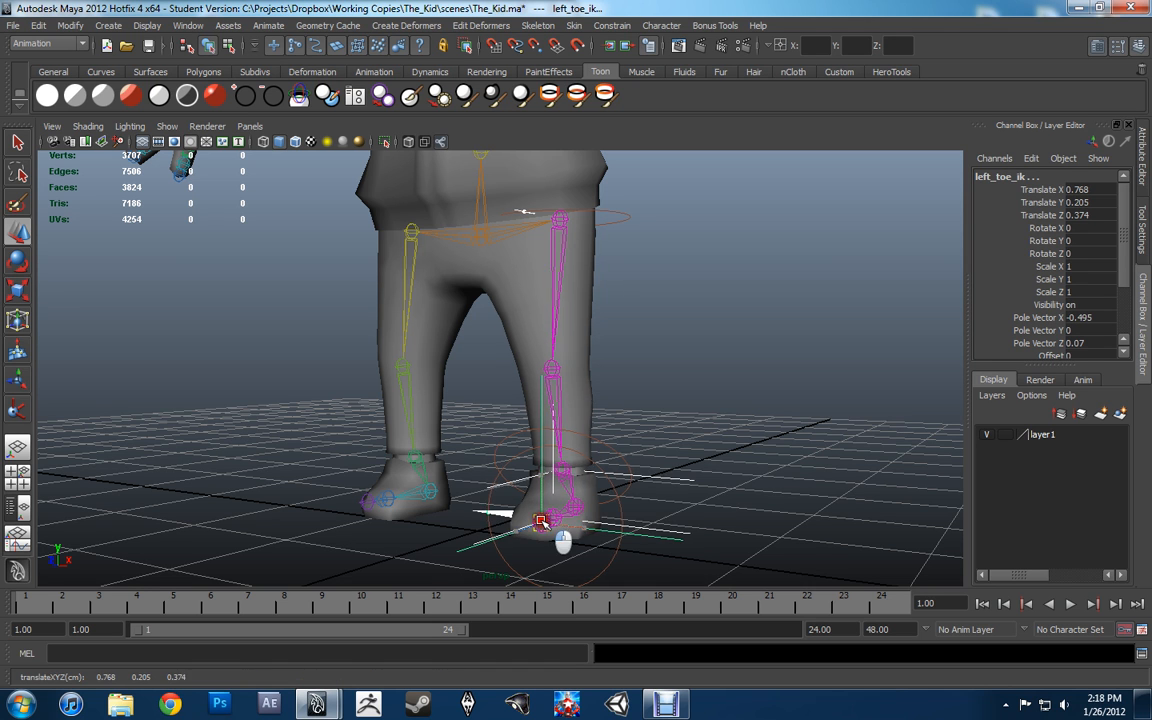
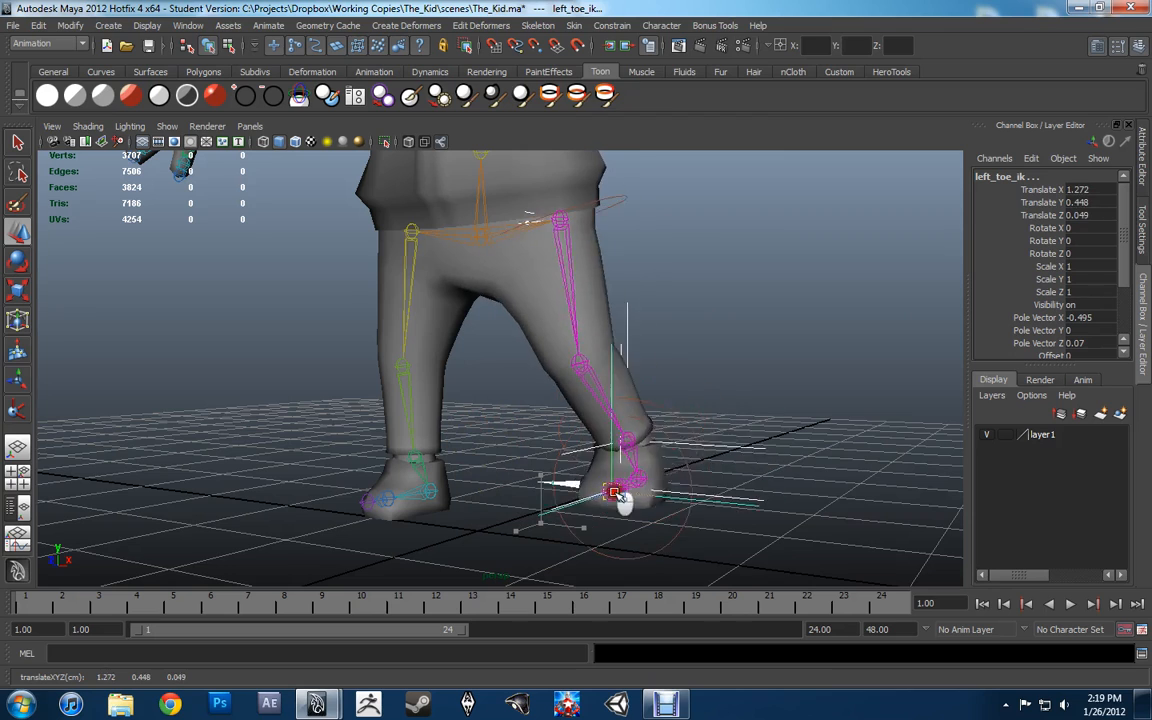
drag(619, 497, 565, 461)
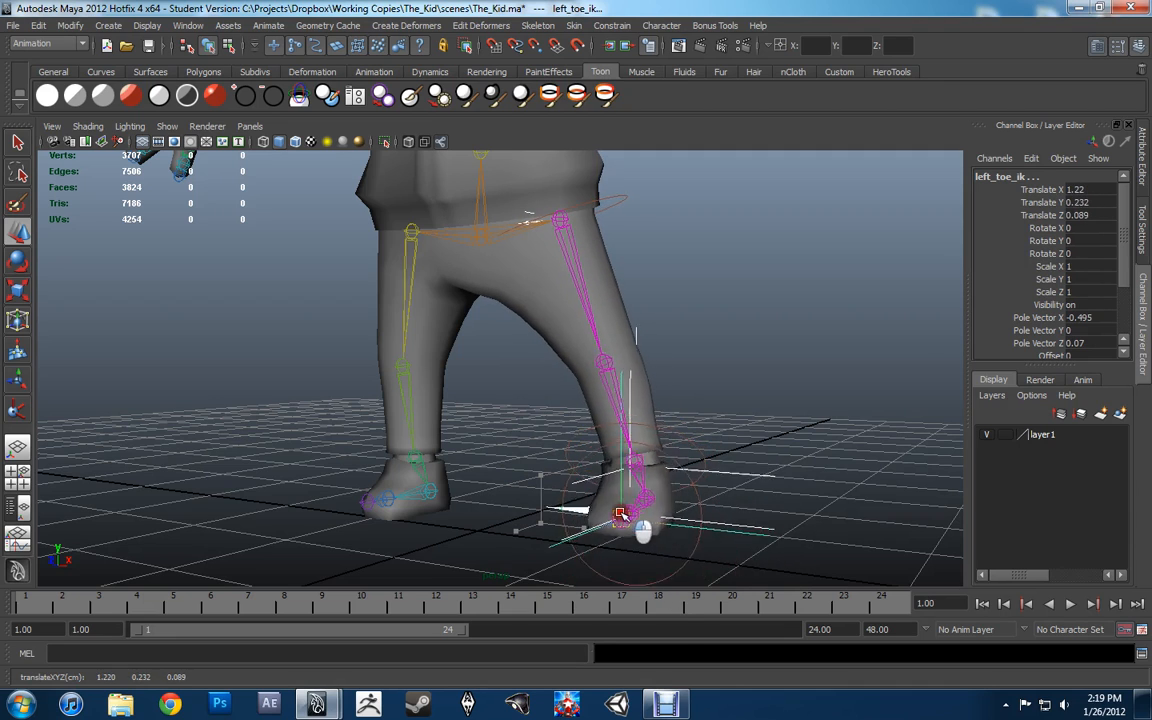
drag(620, 513, 632, 498)
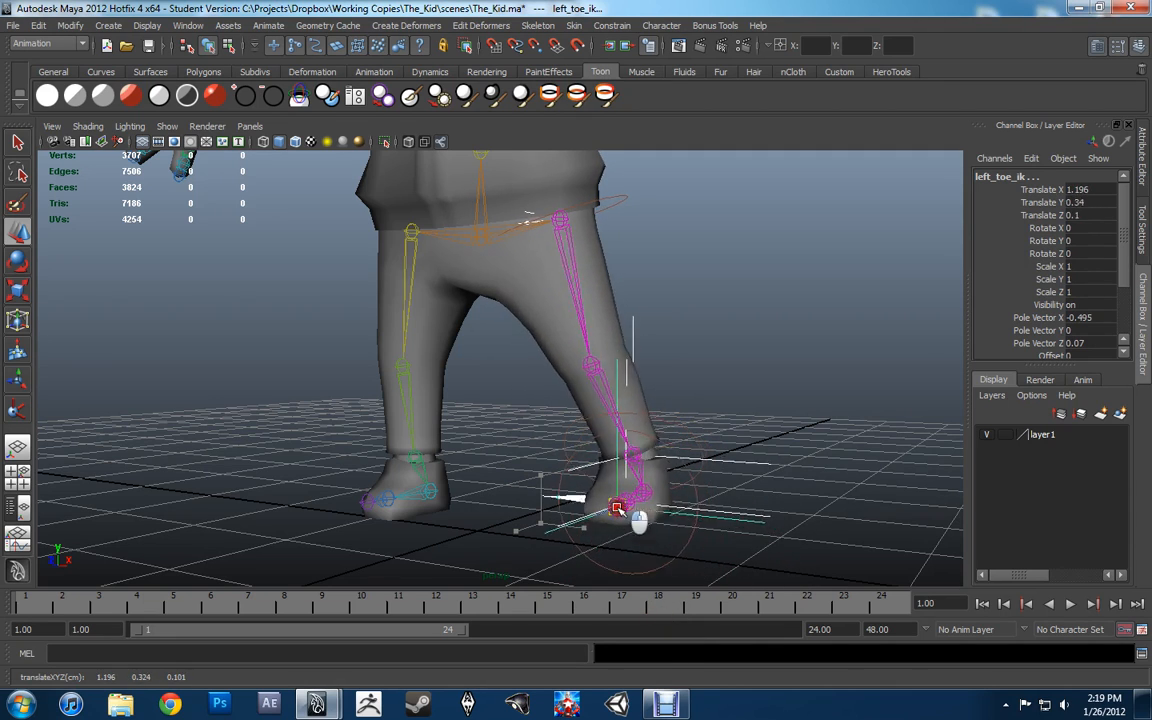
drag(656, 543, 660, 574)
alt+drag(692, 490, 552, 490)
alt+drag(535, 305, 713, 427)
key(z)
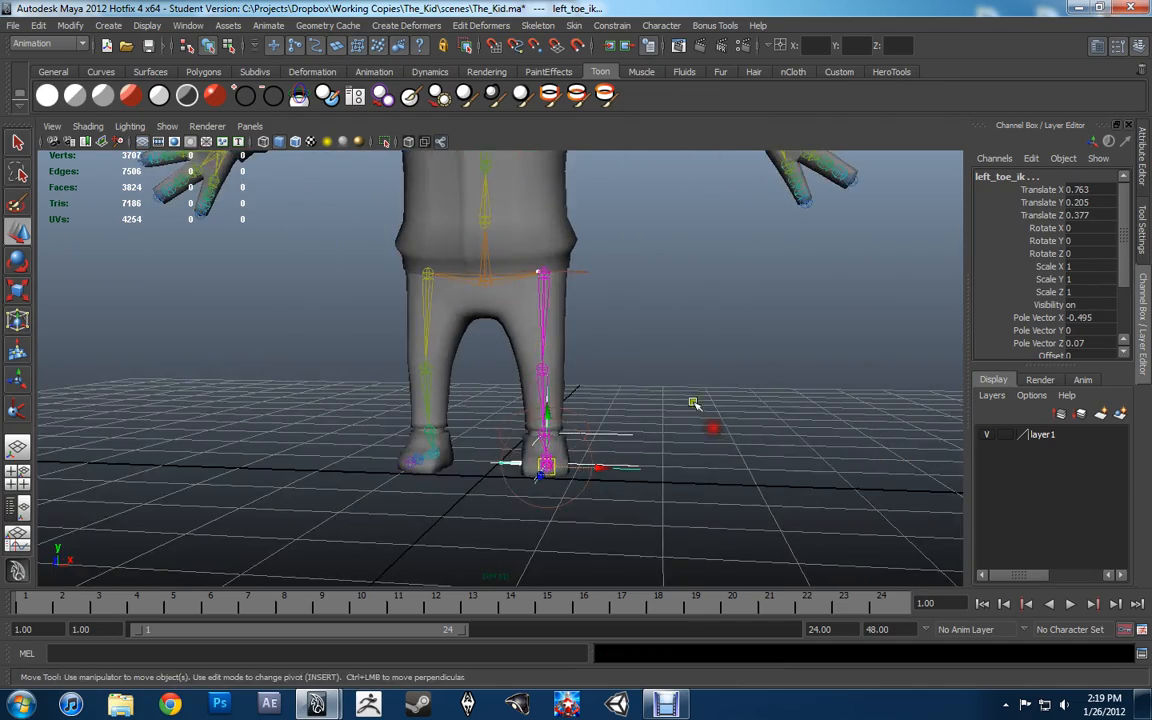
Test moving the three selected IK handles with the leg seen from the side, and undo the move.
click(678, 389)
alt+right_drag(630, 375, 604, 443)
alt+drag(752, 432, 591, 527)
click(466, 487)
alt+drag(466, 487, 446, 480)
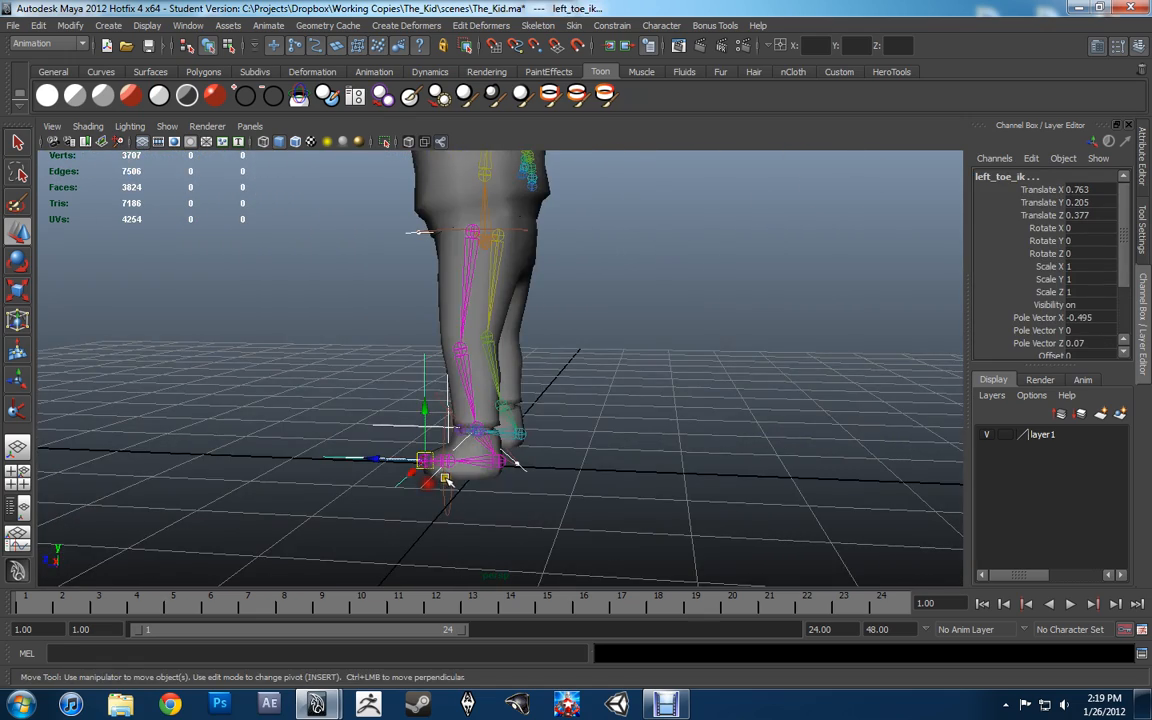
drag(371, 461, 318, 406)
key(ctrl+z)
key(ctrl+z)
alt+drag(458, 327, 577, 351)
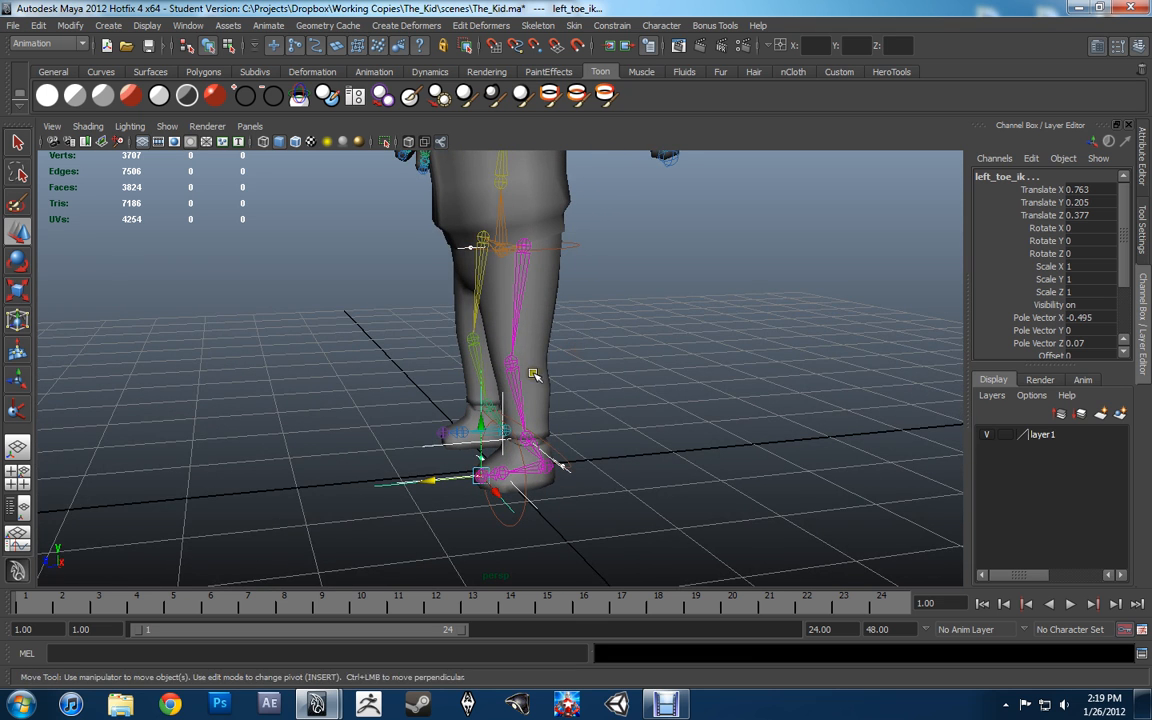
Open the Hypergraph Hierarchy, frame the three selected IK handles in it, and move its window clear of the foot.
alt+middle_drag(533, 374, 545, 379)
click(188, 25)
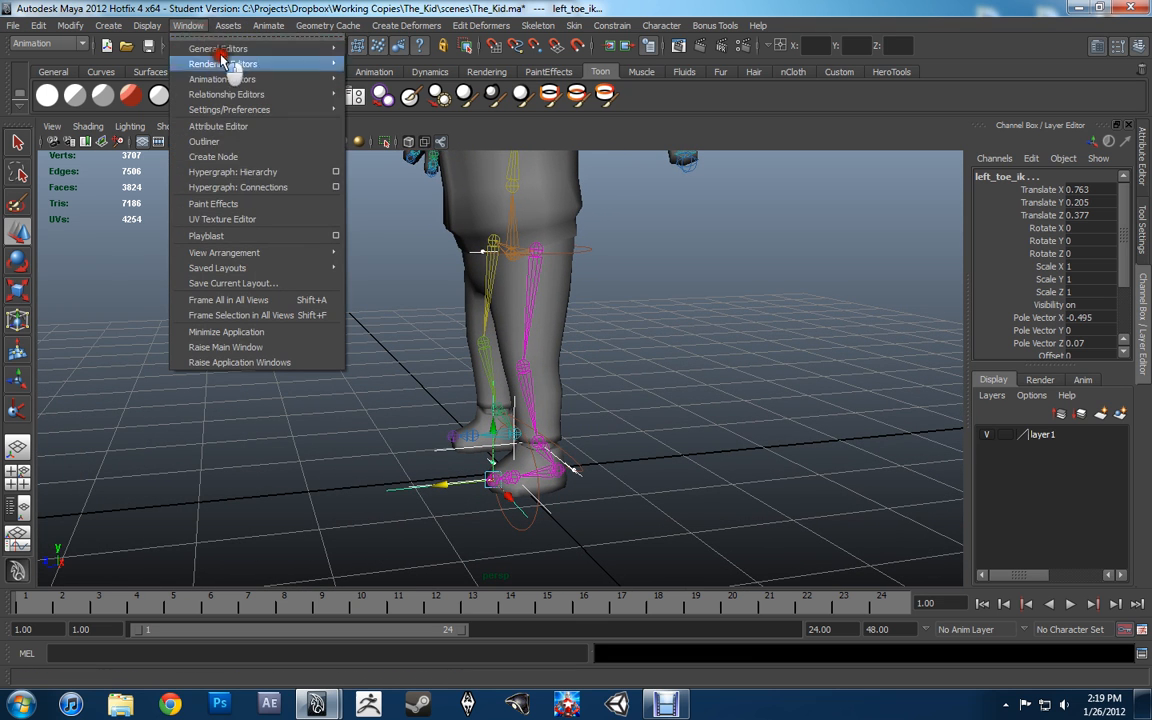
click(298, 185)
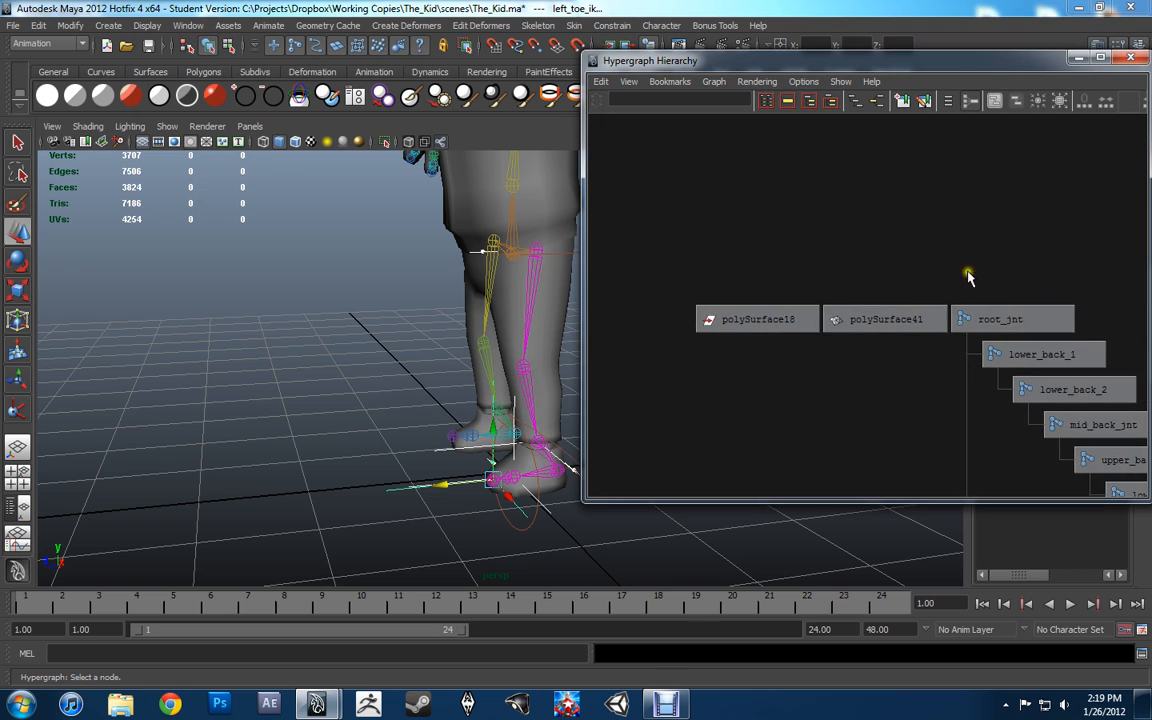
alt+middle_drag(967, 275, 706, 248)
key(f)
scroll(965, 286, down, 3)
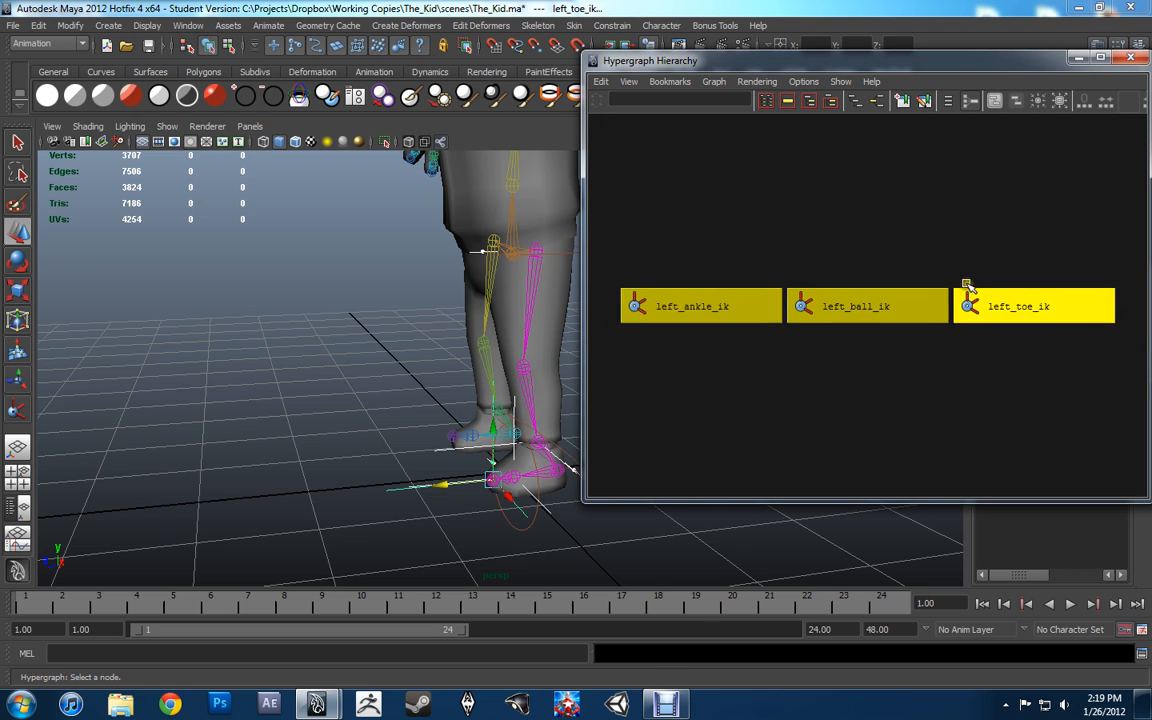
drag(863, 62, 868, 33)
Select only left_ankle_ik in the hypergraph and group it.
alt+middle_drag(402, 343, 273, 340)
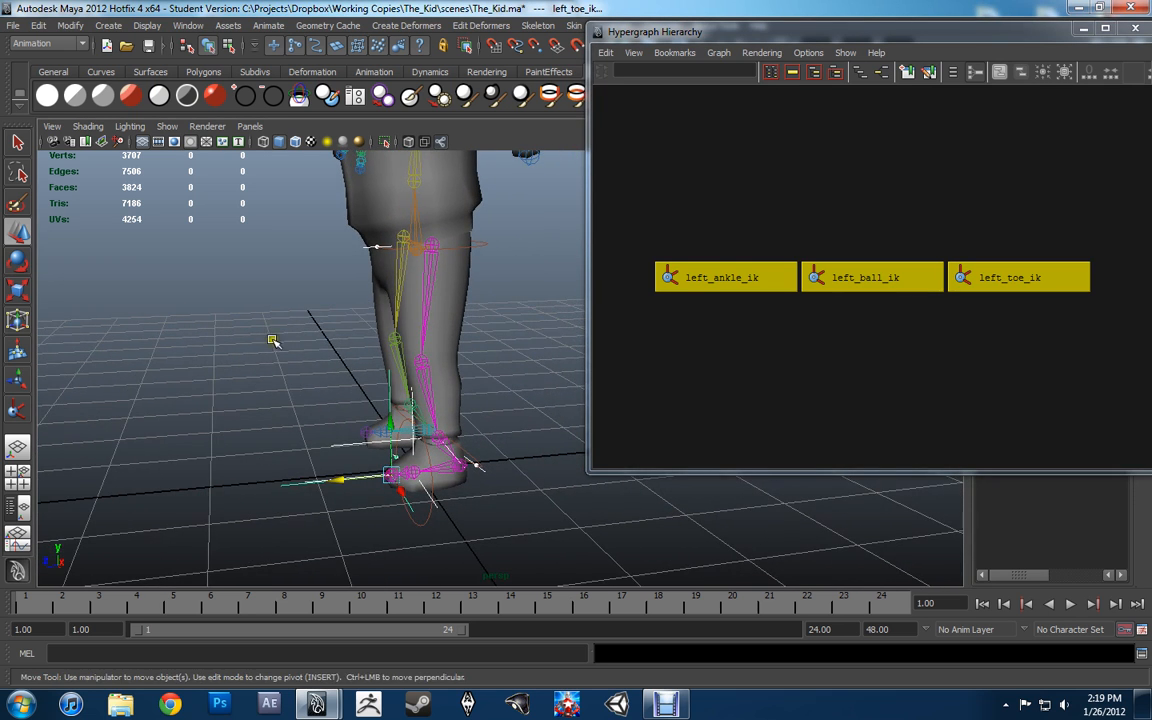
alt+middle_drag(345, 350, 334, 329)
alt+right_drag(290, 344, 312, 354)
alt+drag(482, 355, 537, 364)
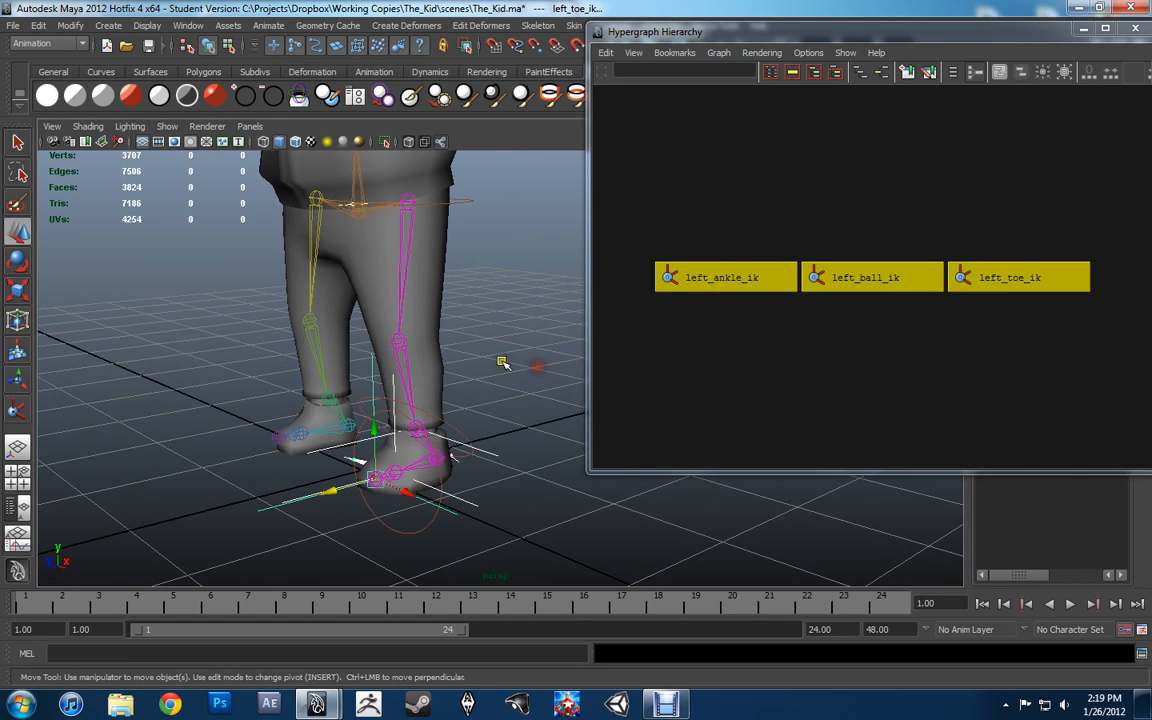
click(503, 362)
click(721, 272)
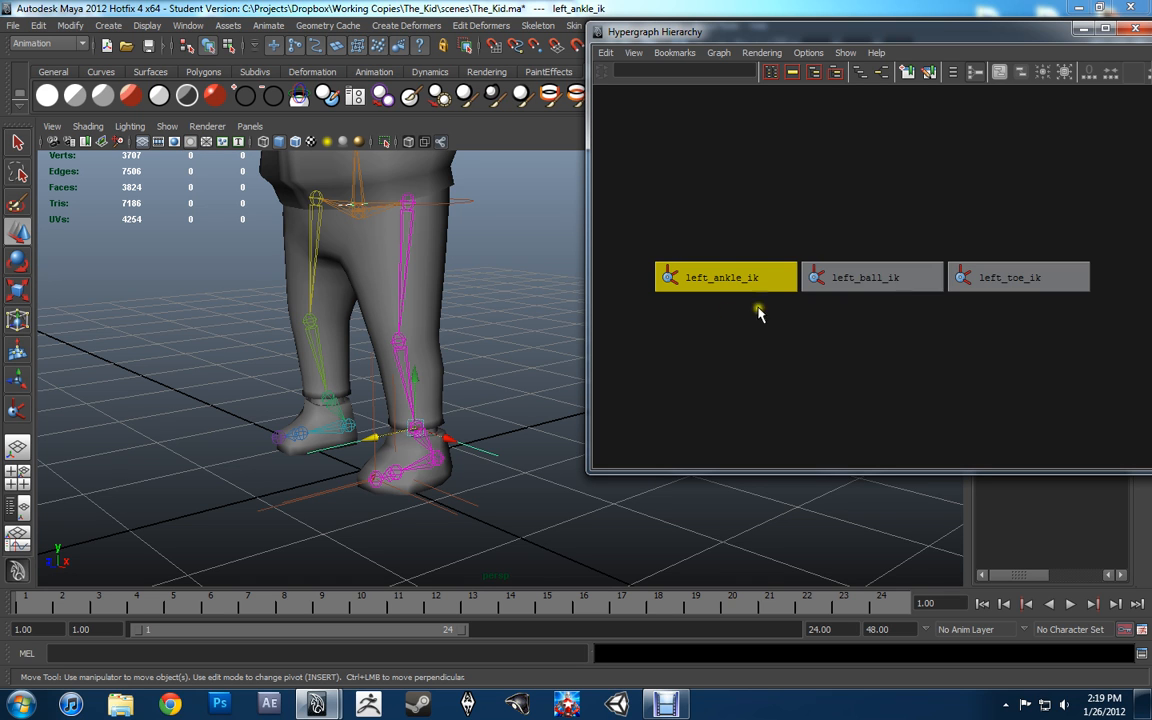
alt+drag(563, 365, 507, 396)
key(ctrl+g)
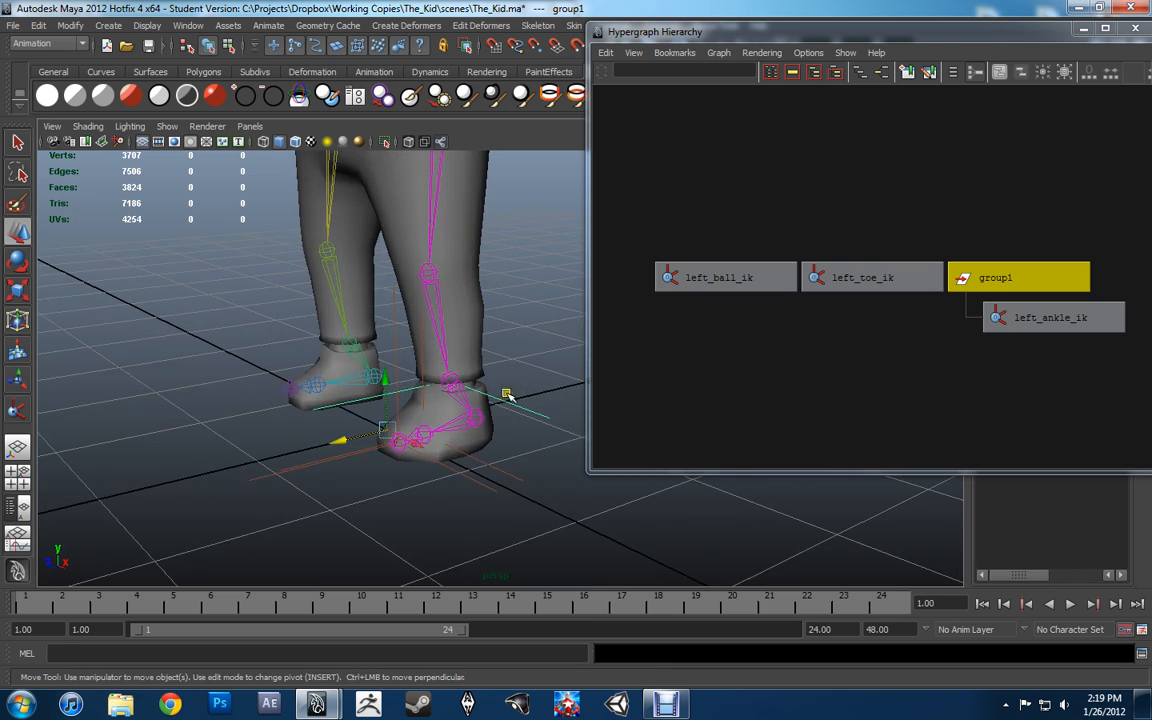
Snap the pivot of the group holding left_ankle_ik to the left ball joint.
alt+right_drag(507, 396, 533, 414)
key(Insert)
alt+middle_drag(456, 466, 470, 446)
alt+right_drag(470, 446, 508, 449)
key(Insert)
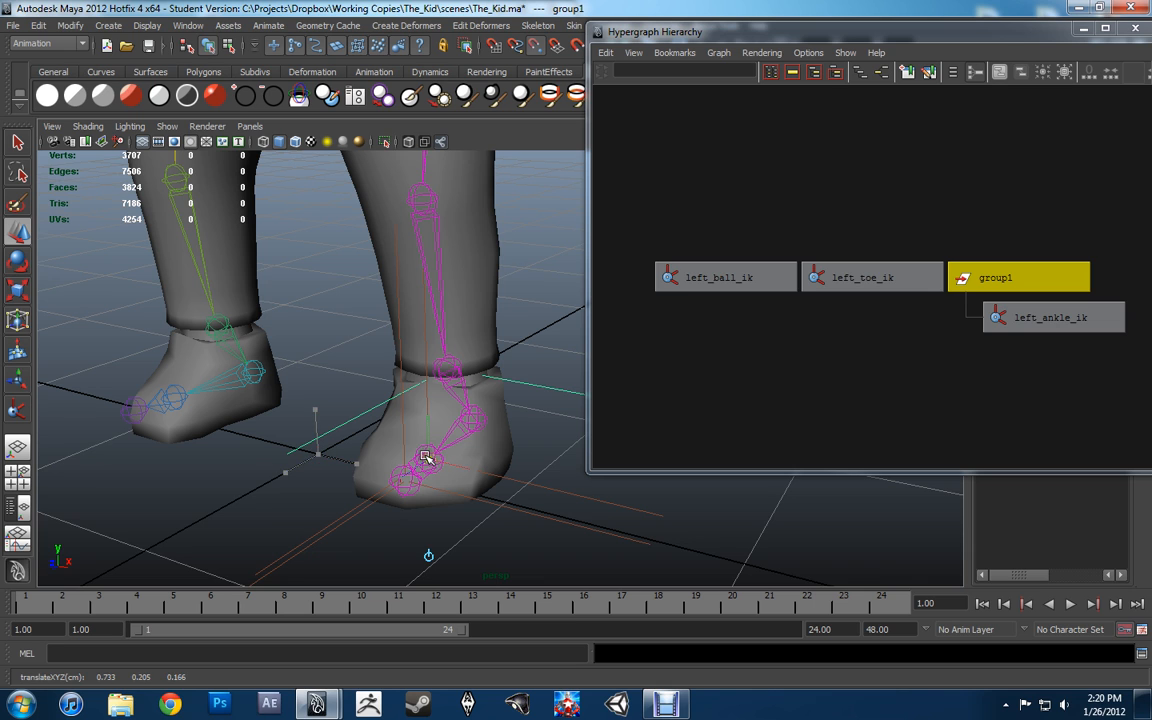
Rotate the ankle group around X to test the heel lift, and undo the rotation.
alt+drag(471, 465, 395, 443)
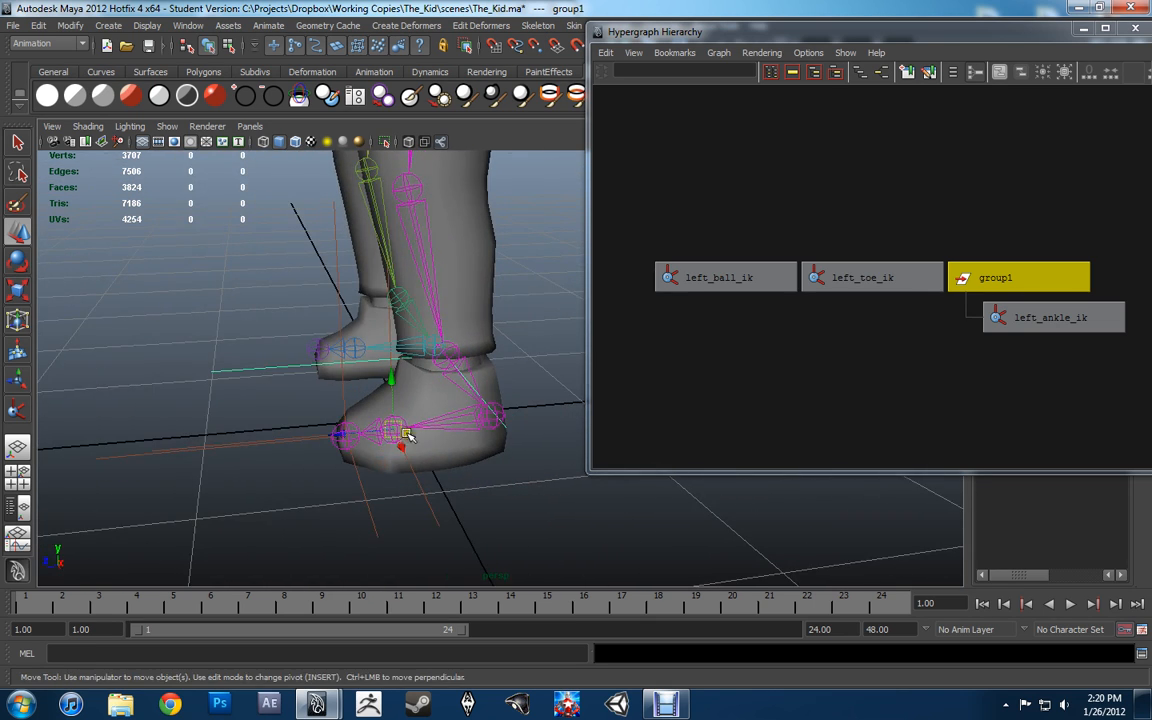
alt+middle_drag(432, 416, 466, 436)
key(e)
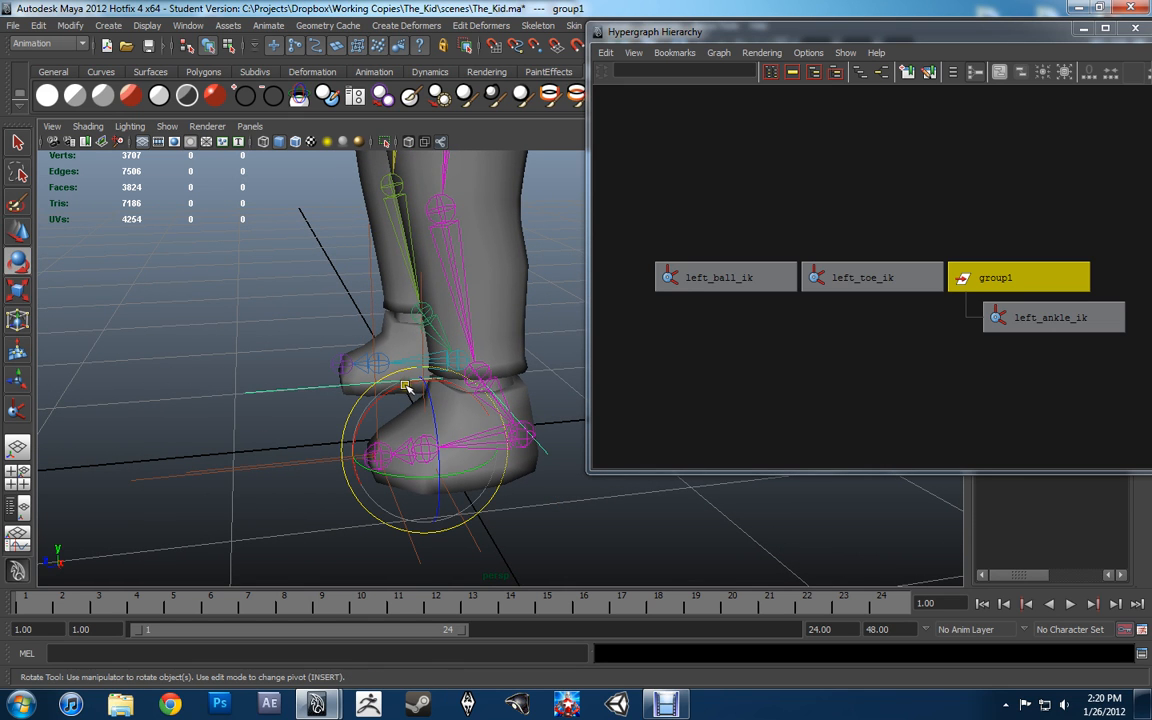
drag(405, 385, 374, 374)
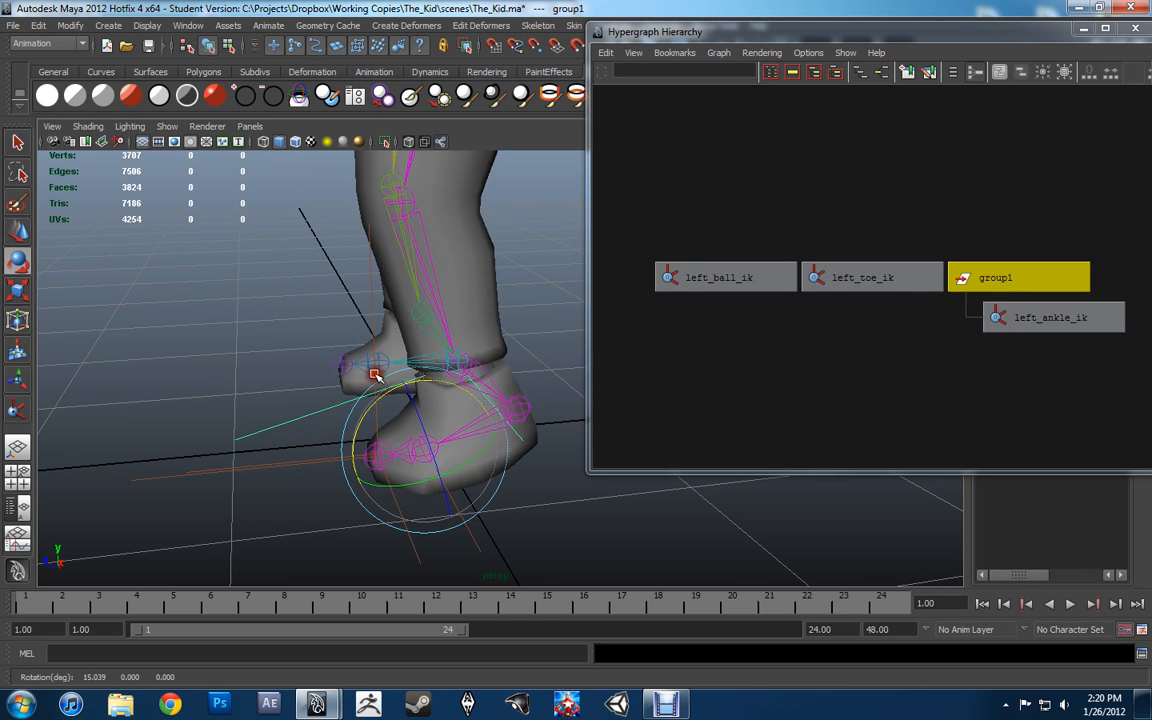
key(ctrl+z)
key(ctrl+z)
key(ctrl+z)
key(ctrl+z)
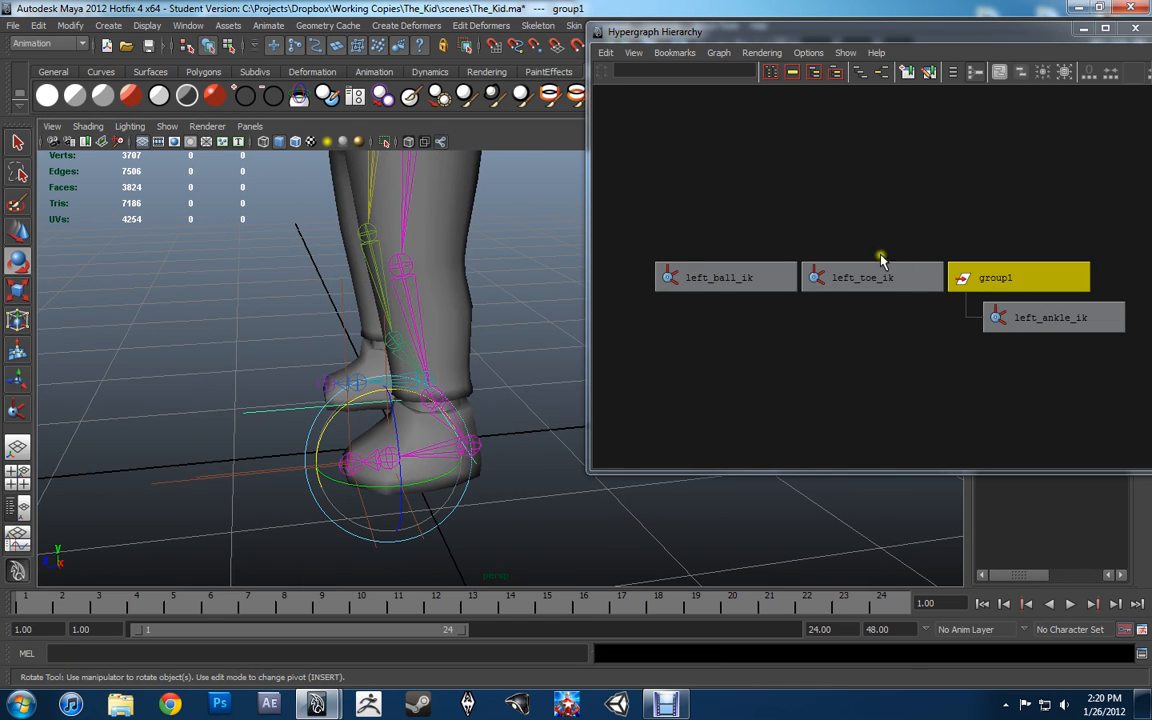
Rename the group holding left_ankle_ik as left_ankle_pivot.
drag(941, 36, 742, 17)
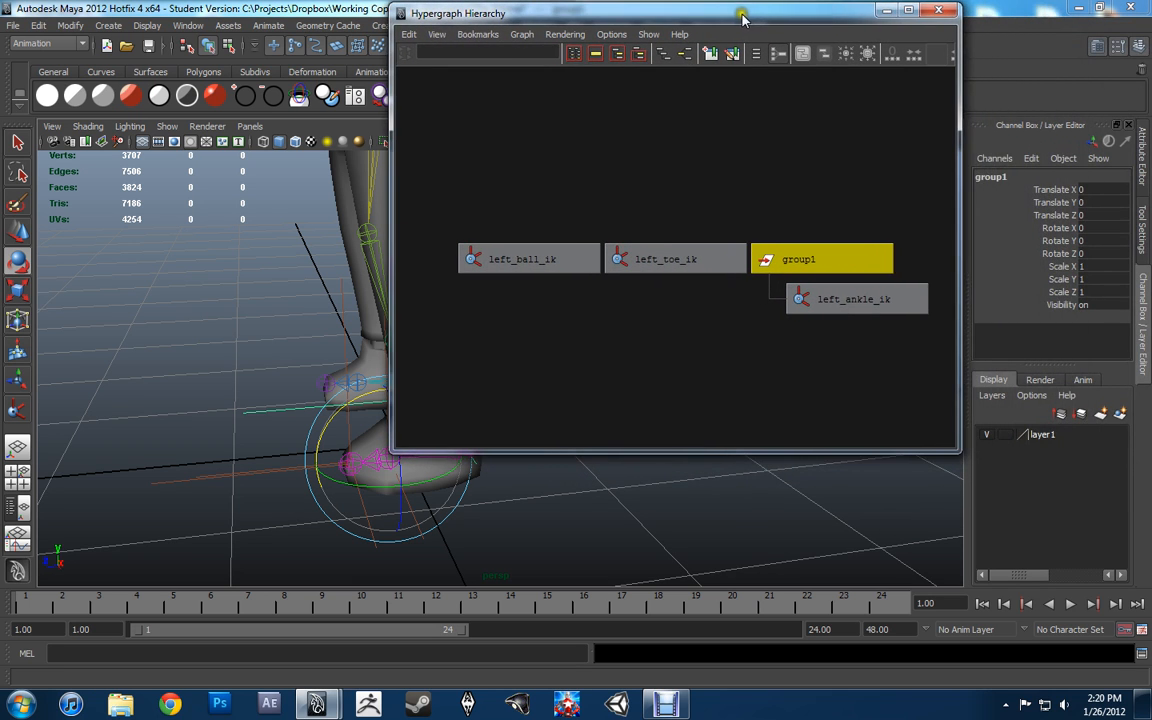
double_click(1022, 176)
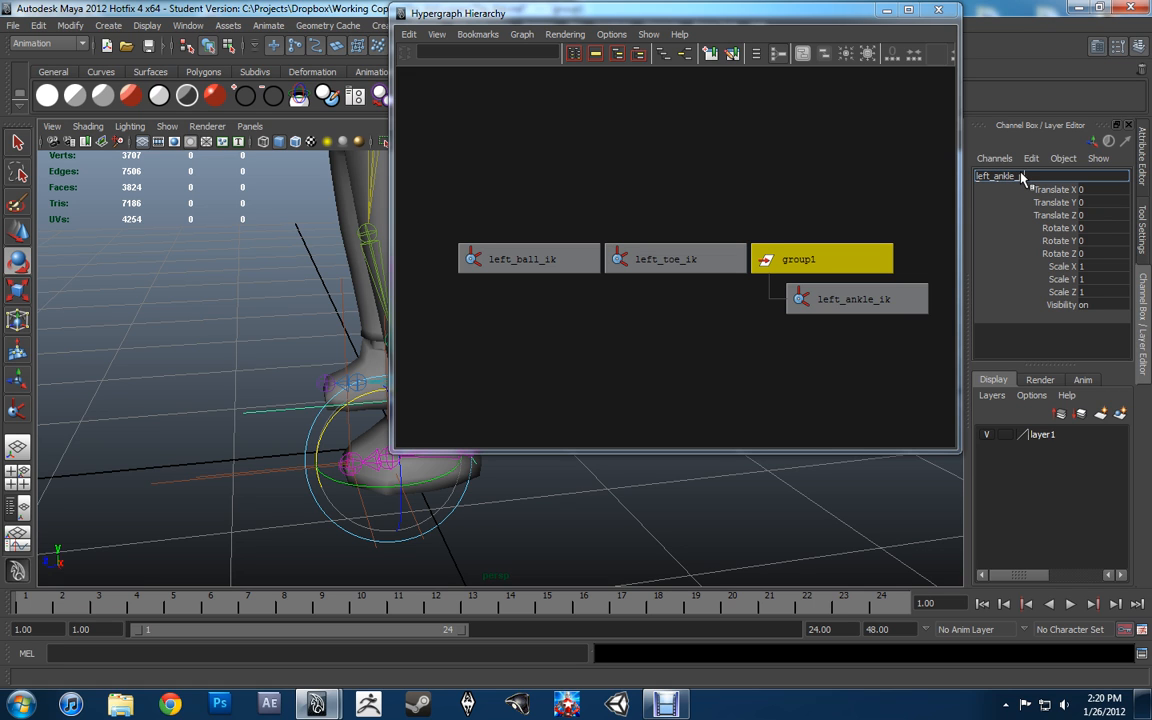
text(left_ankle_pivot)
key(Return)
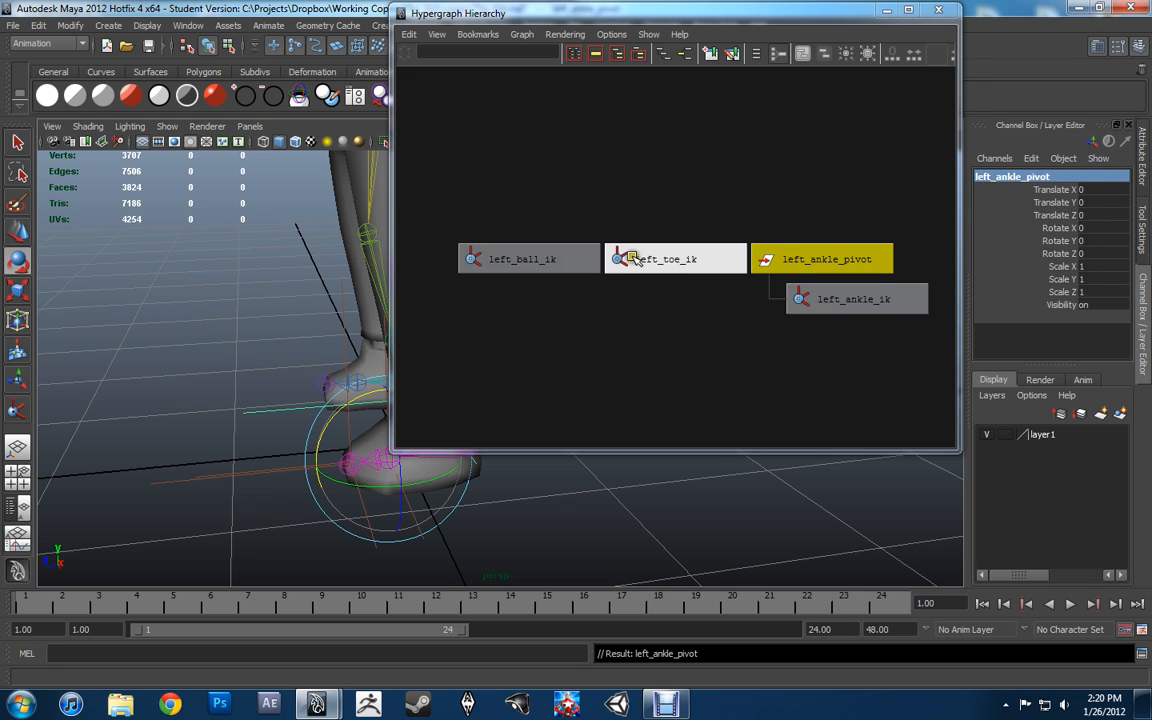
Group left_toe_ik and snap the new group's pivot to the left toe joint.
click(640, 259)
alt+drag(520, 528, 526, 501)
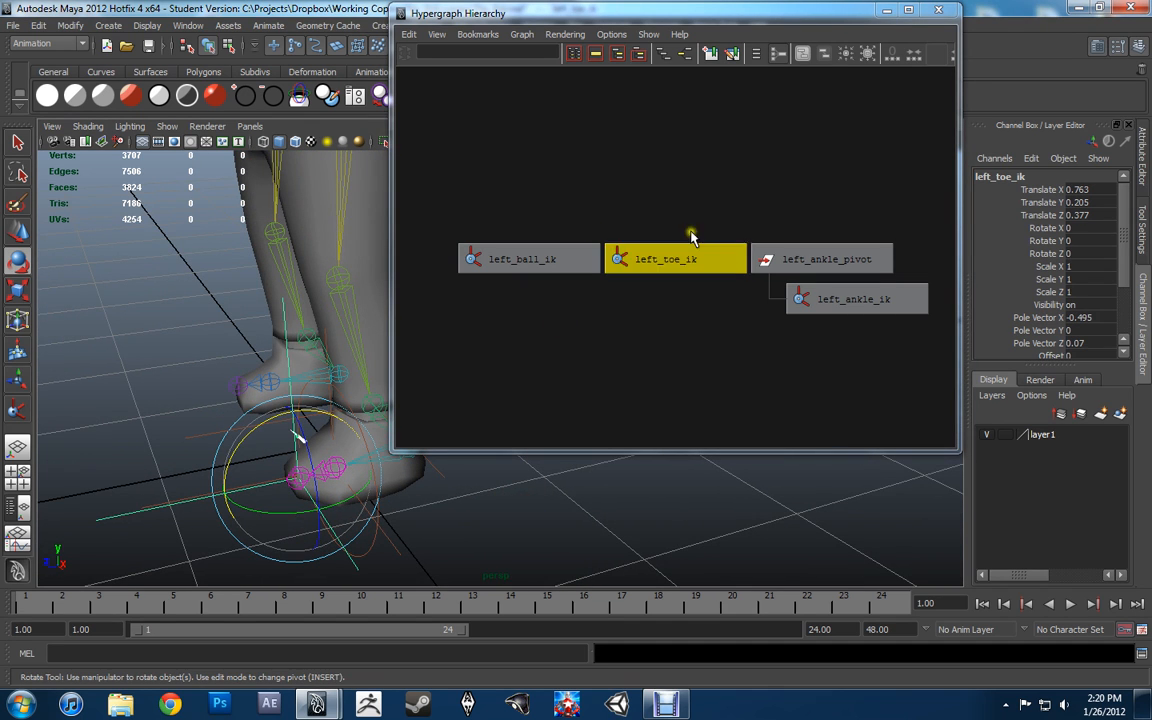
alt+drag(424, 522, 341, 517)
key(ctrl+g)
key(Insert)
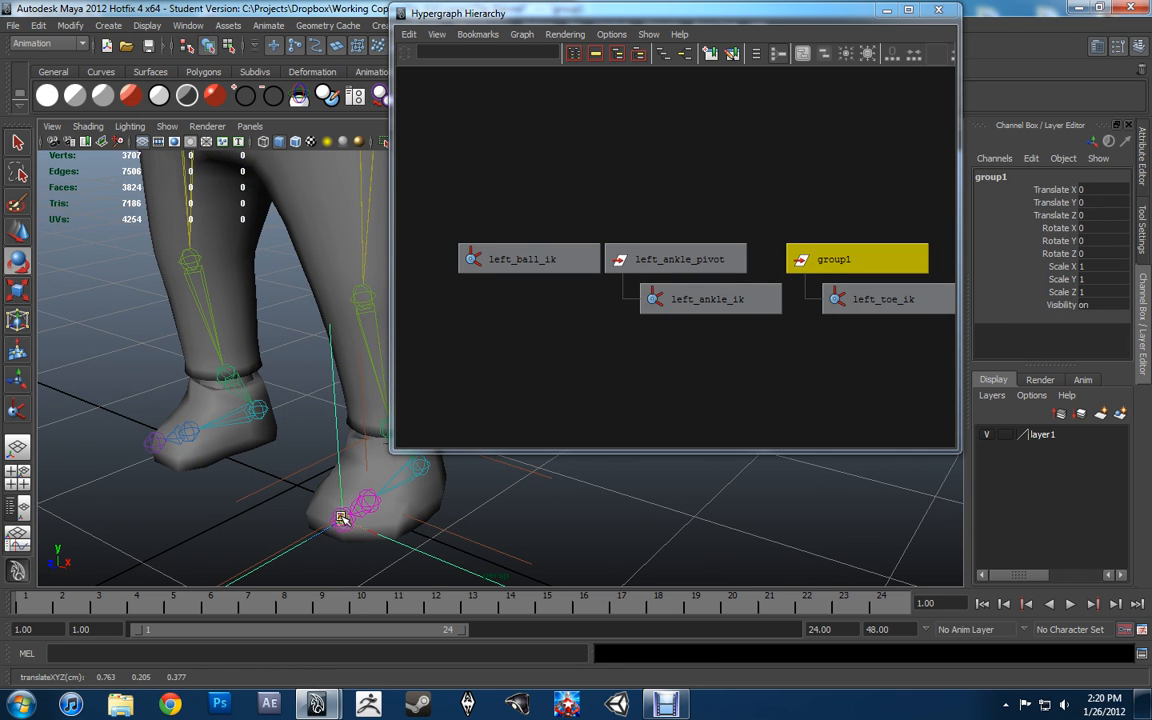
key(e)
Rename the group holding left_toe_ik as left_toe_pivot.
alt+drag(483, 453, 563, 503)
key(w)
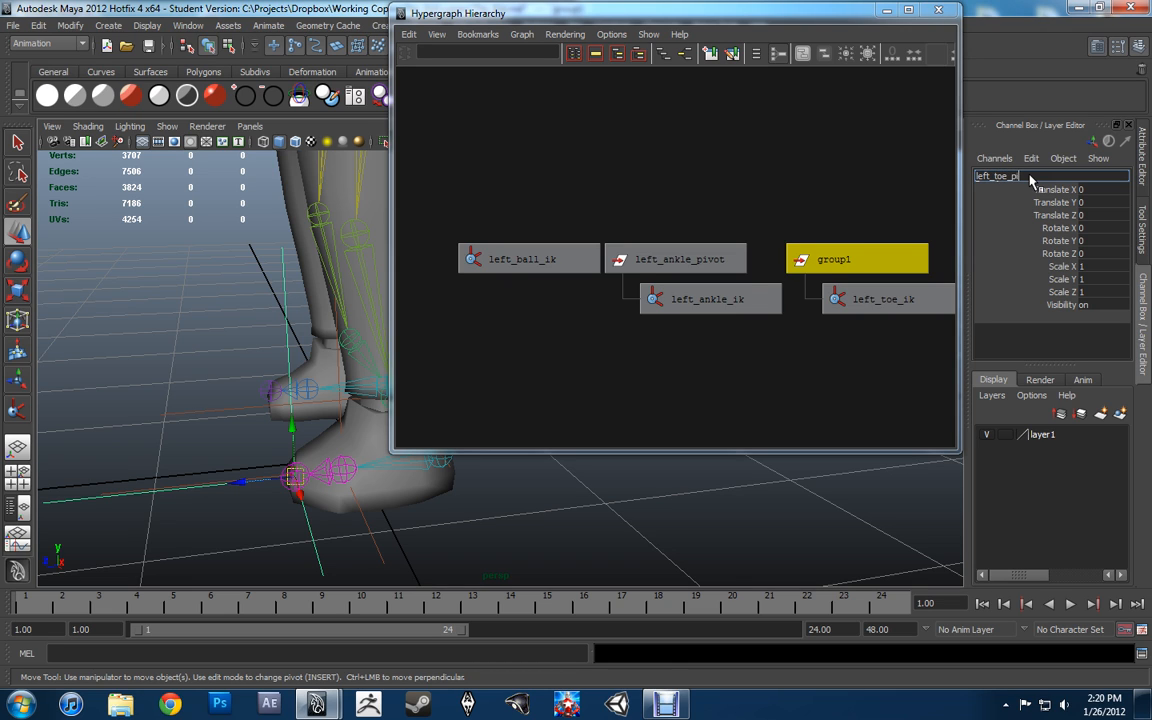
text(vot)
key(Return)
Snap the pivot of left_toe_pivot to the left ball joint and switch to the Rotate tool.
key(Insert)
alt+drag(621, 484, 510, 494)
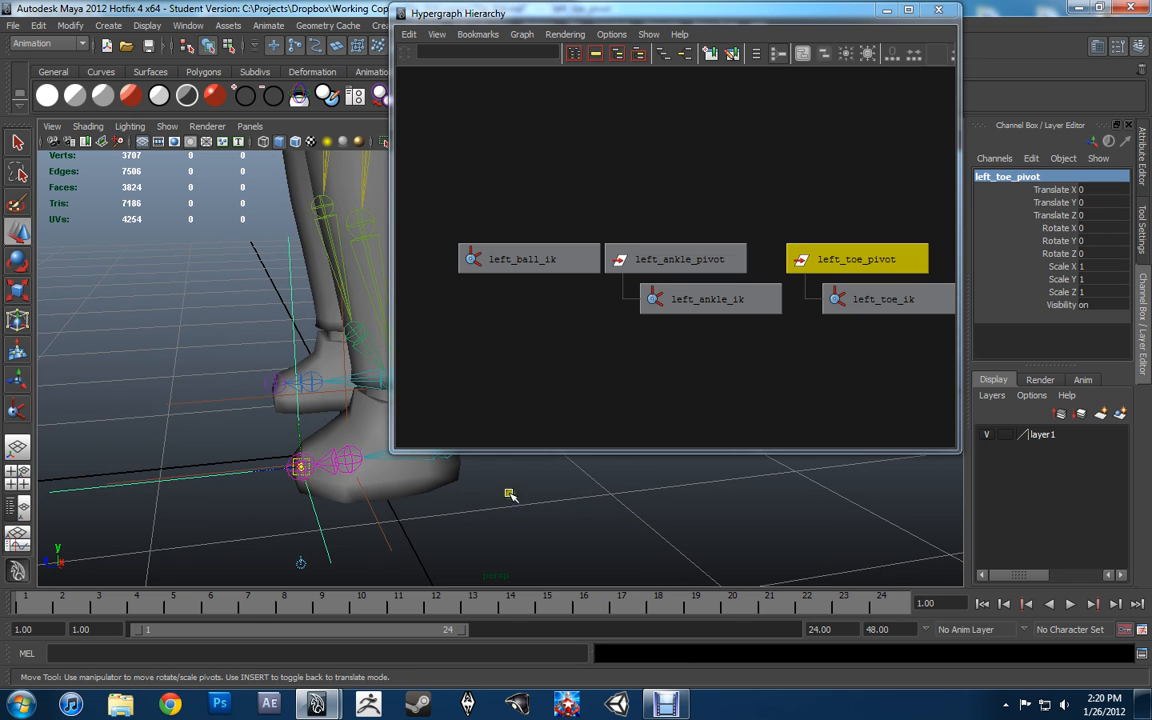
drag(344, 476, 393, 525)
key(e)
key(w)
key(e)
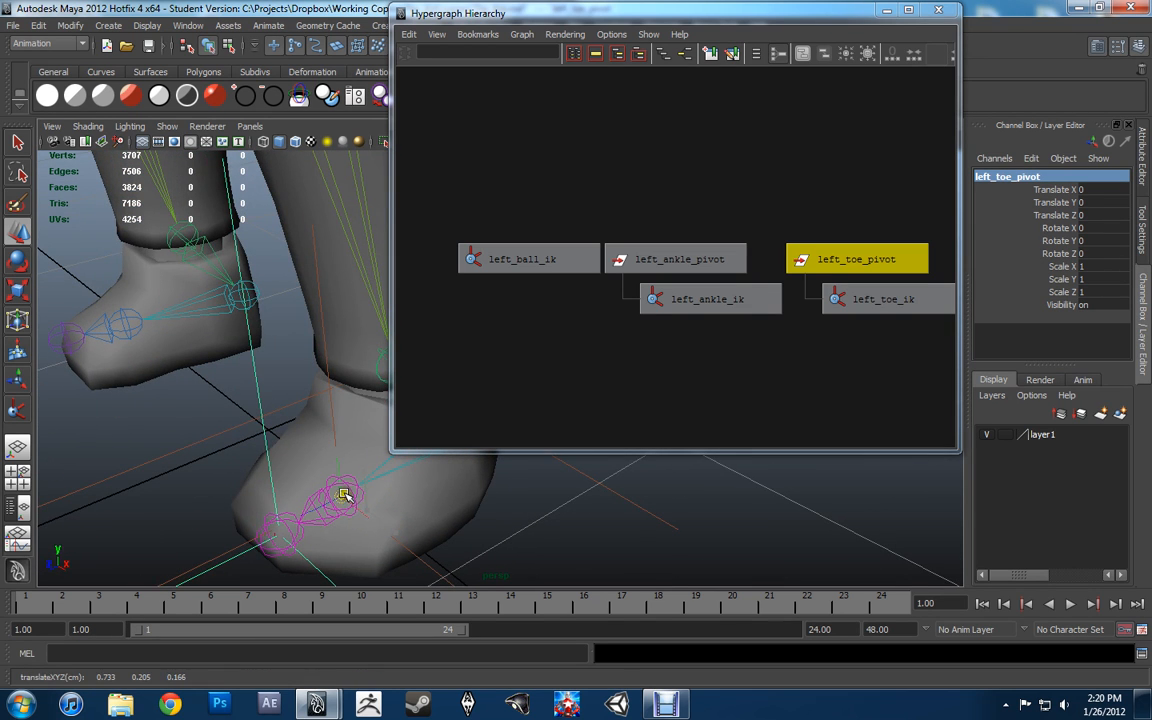
Rotate left_toe_pivot to test the toe bend, and undo the rotation.
alt+drag(342, 494, 309, 383)
key(ctrl+z)
alt+drag(327, 302, 321, 404)
alt+drag(265, 355, 240, 400)
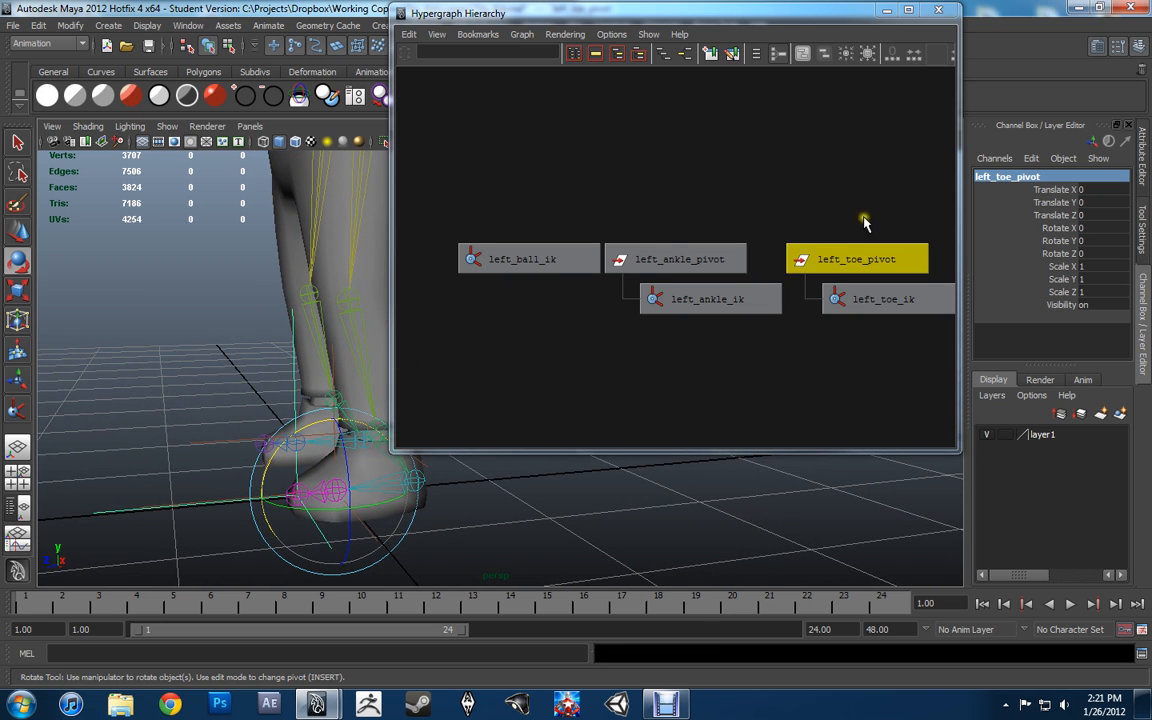
drag(874, 196, 506, 268)
alt+middle_drag(587, 527, 540, 514)
alt+drag(478, 508, 468, 470)
key(ctrl+g)
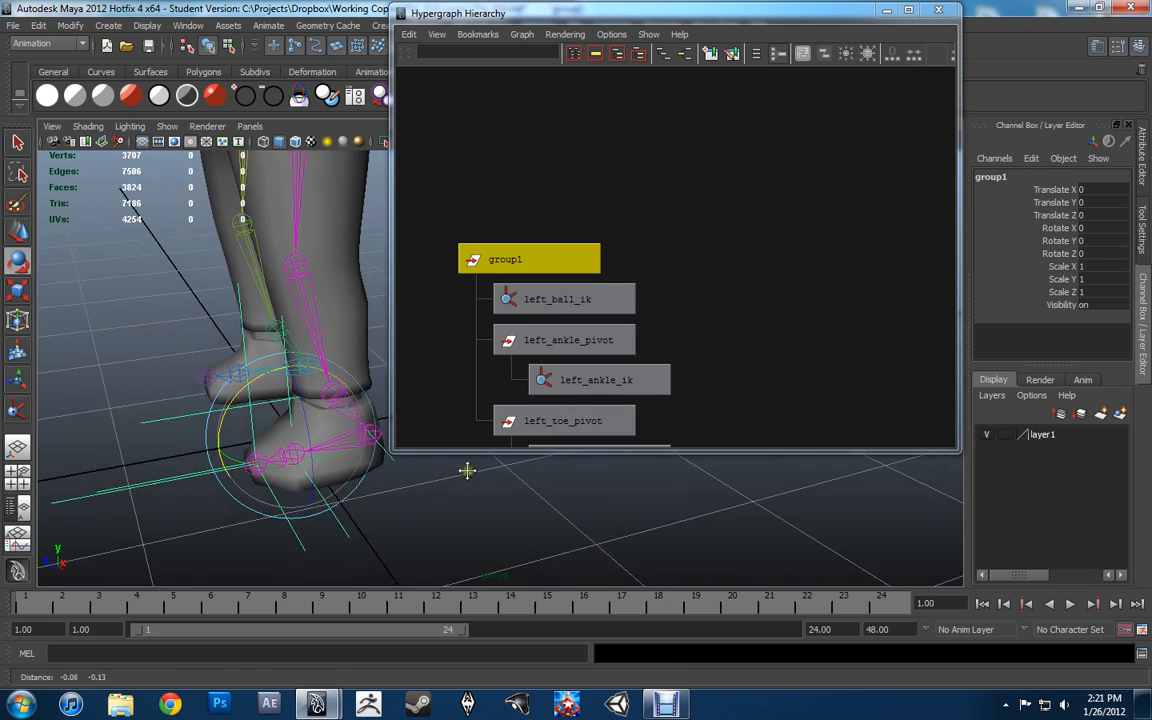
key(ctrl+z)
Group left_toe_pivot, left_ankle_pivot and left_ball_ik together, and move the new group's pivot to the left heel.
drag(654, 227, 875, 254)
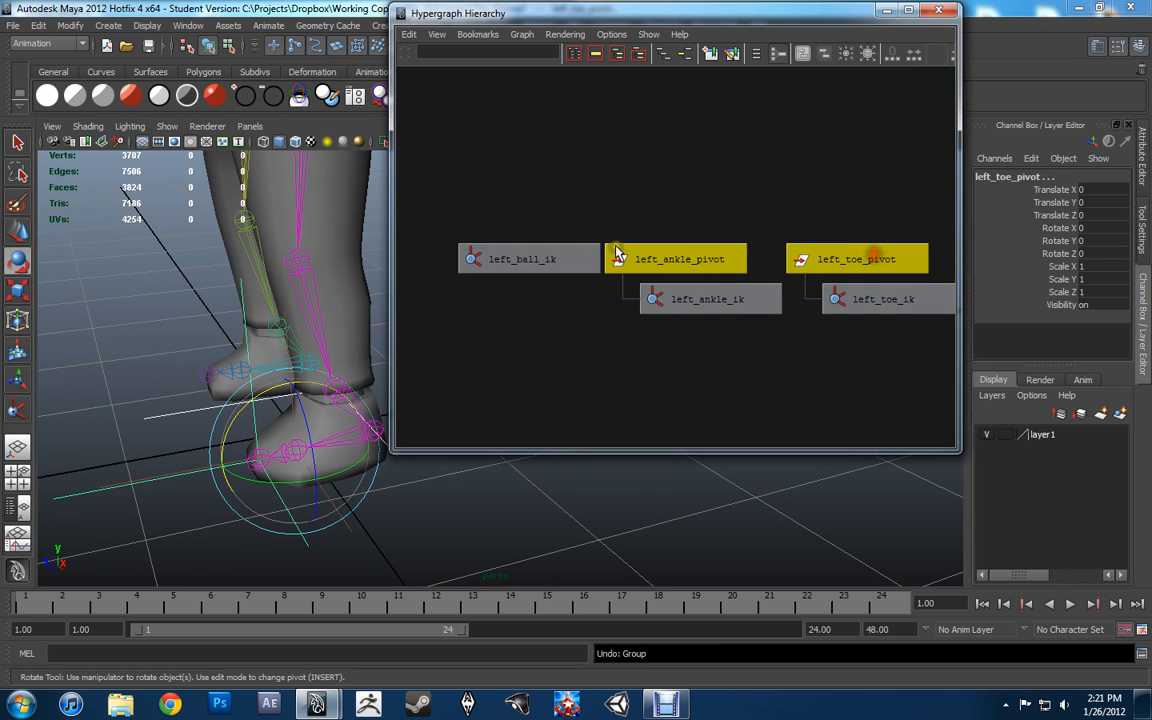
shift+click(519, 253)
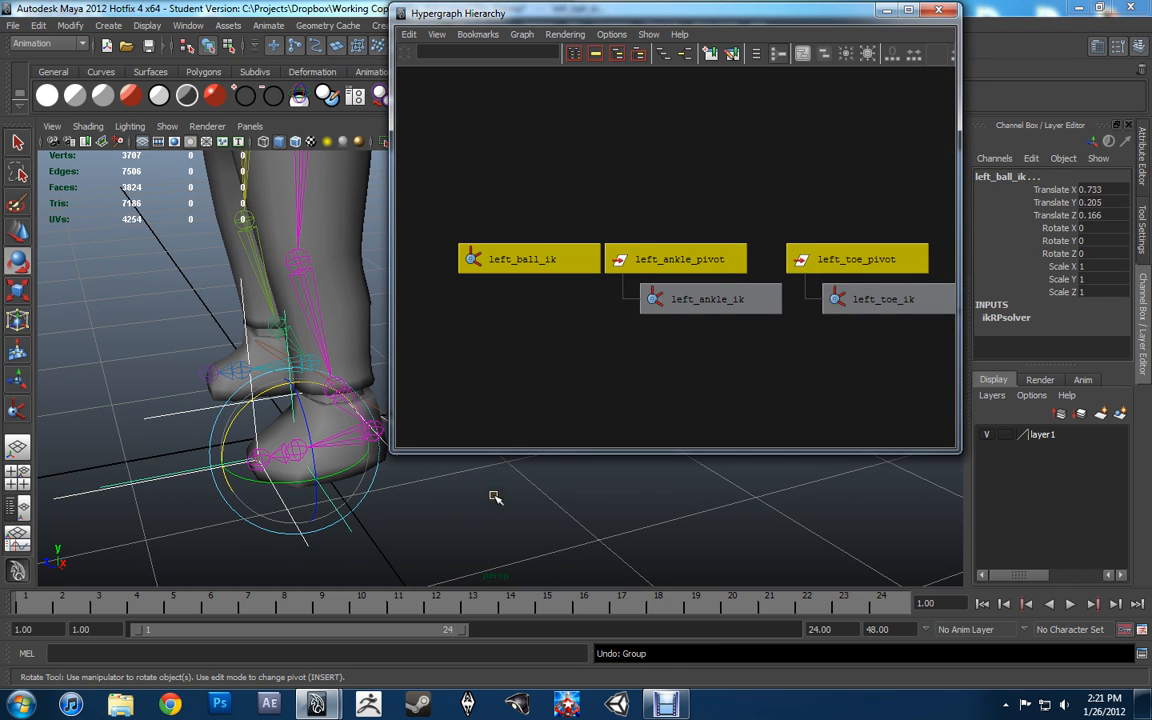
key(ctrl+g)
alt+drag(437, 514, 329, 485)
scroll(327, 419, up, 4)
key(Insert)
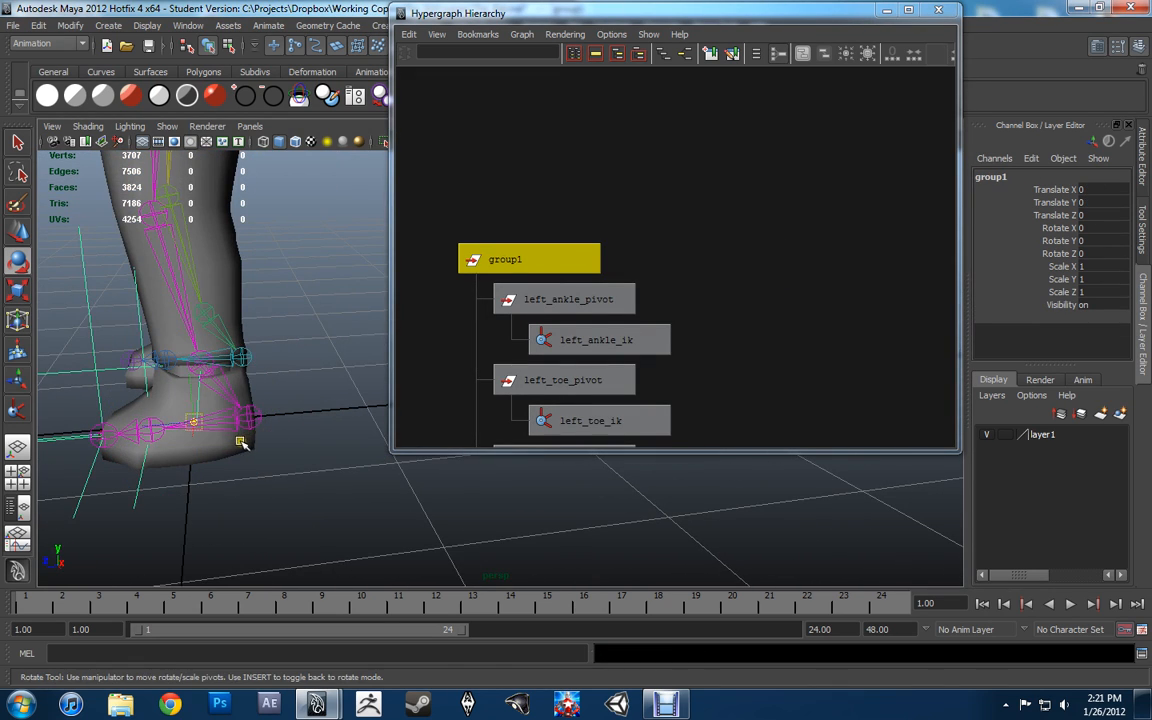
drag(241, 443, 296, 420)
key(Insert)
Test-rotate the heel group, undo the rotation, and rename the group as left_heel_pivot.
mouse_move(235, 367)
mouse_down()
mouse_move(251, 354)
mouse_move(237, 363)
mouse_up()
key(ctrl+z)
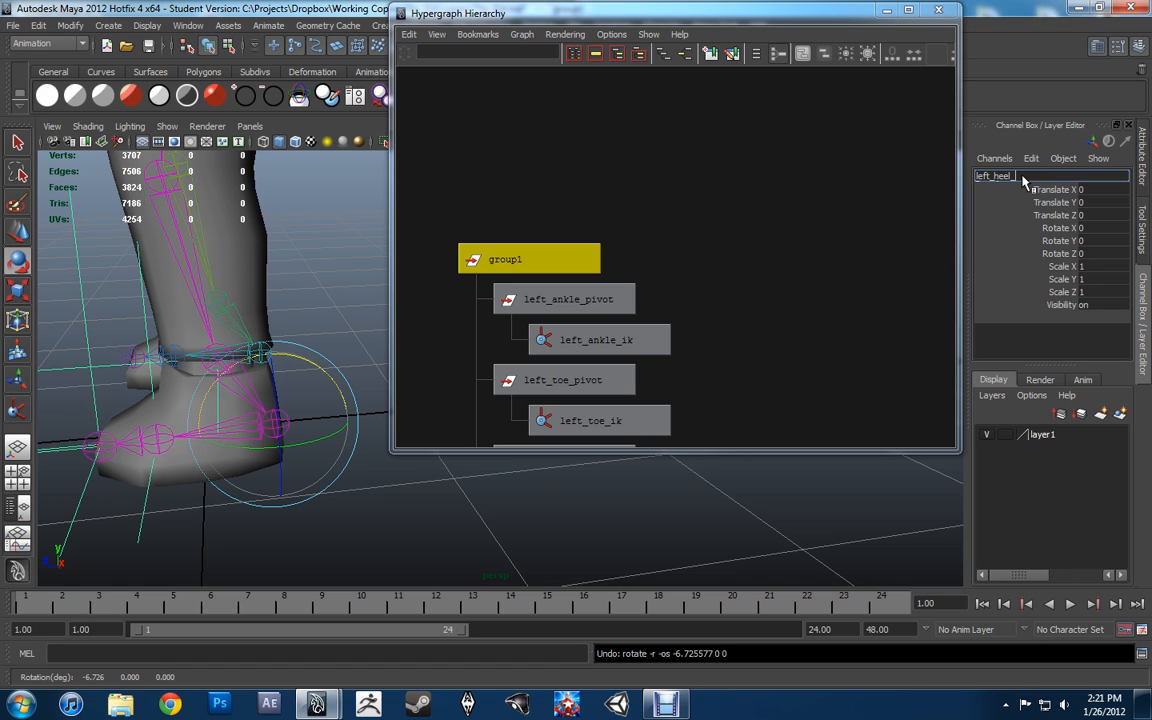
text(vot)
key(Return)
Rotate left_heel_pivot to test the foot rolling on its heel, and undo the rotation.
alt+drag(335, 495, 330, 408)
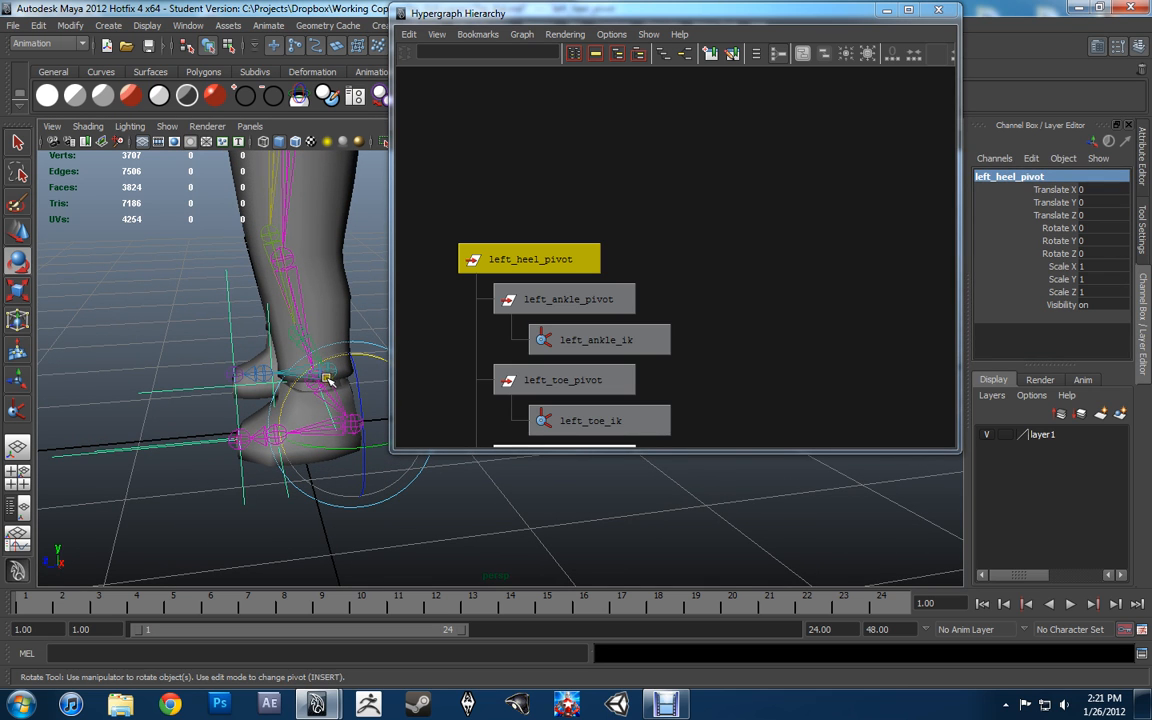
mouse_move(320, 363)
mouse_down()
mouse_move(362, 355)
mouse_move(301, 386)
mouse_move(324, 345)
mouse_move(289, 386)
mouse_move(311, 355)
mouse_up()
key(ctrl+z)
Group left_heel_pivot under a new parent group and move that group's pivot to the tip of the left toe.
mouse_move(278, 435)
alt+mouse_down()
mouse_move(321, 404)
mouse_move(288, 414)
mouse_move(264, 443)
alt+mouse_up()
click(489, 259)
key(ctrl+g)
key(Insert)
middle_drag(220, 439, 217, 446)
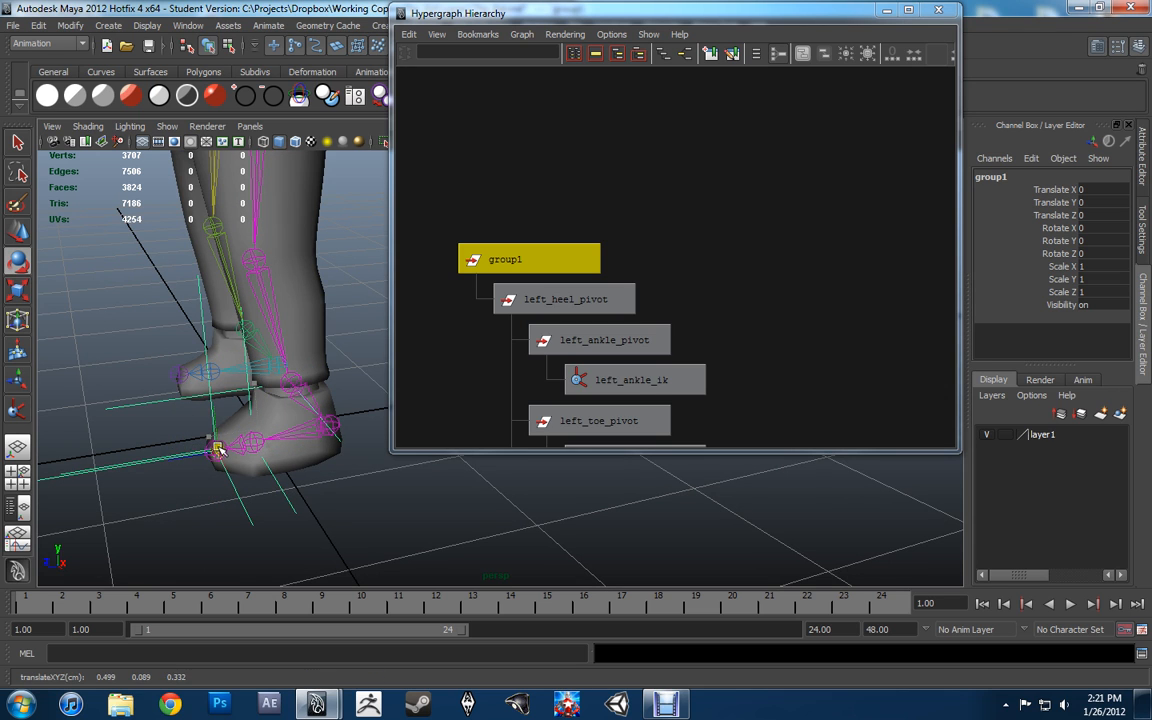
key(Insert)
Rotate the new toe group to test the foot rolling on its toe tip, and undo the rotation.
alt+drag(219, 454, 262, 429)
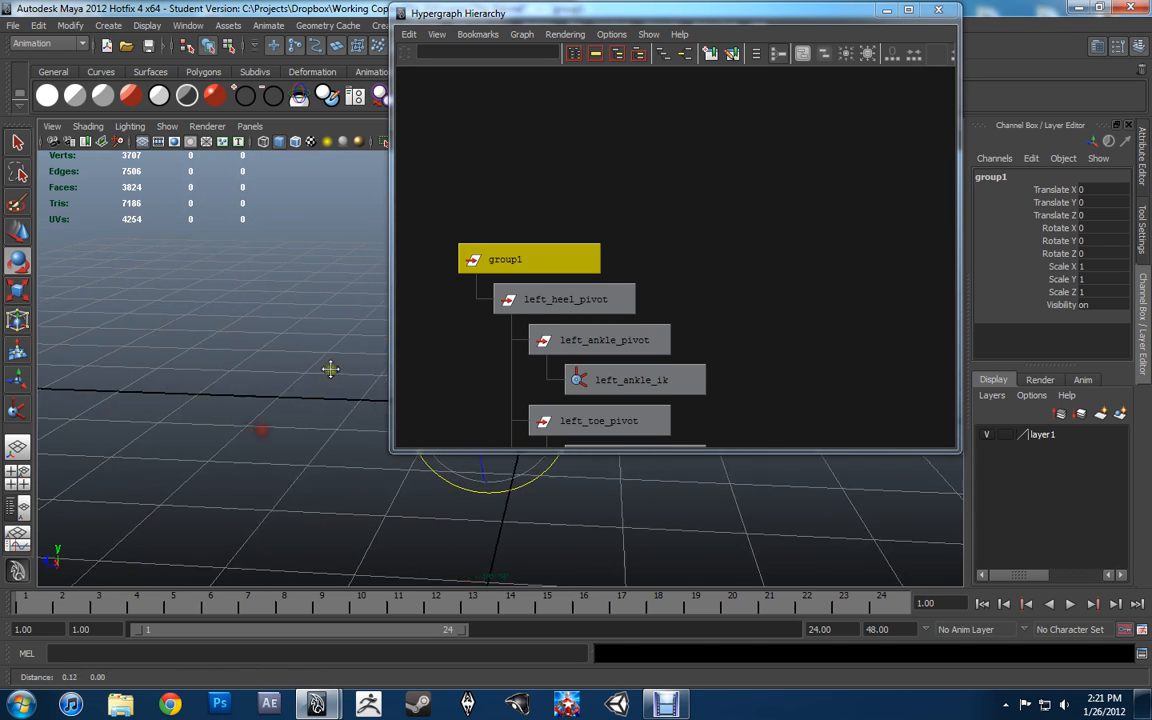
alt+middle_drag(329, 368, 291, 386)
alt+drag(291, 386, 195, 461)
key(ctrl+z)
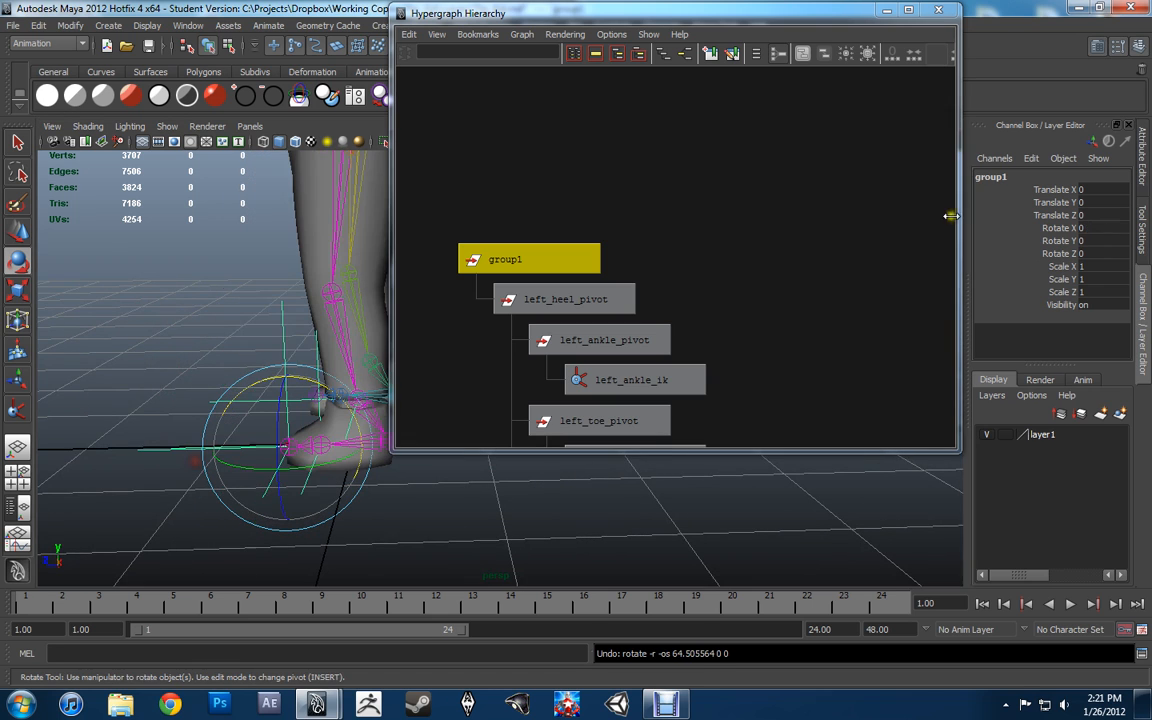
Rename the new parent group of left_heel_pivot as left_toe_group.
click(995, 178)
text(left_toe_g)
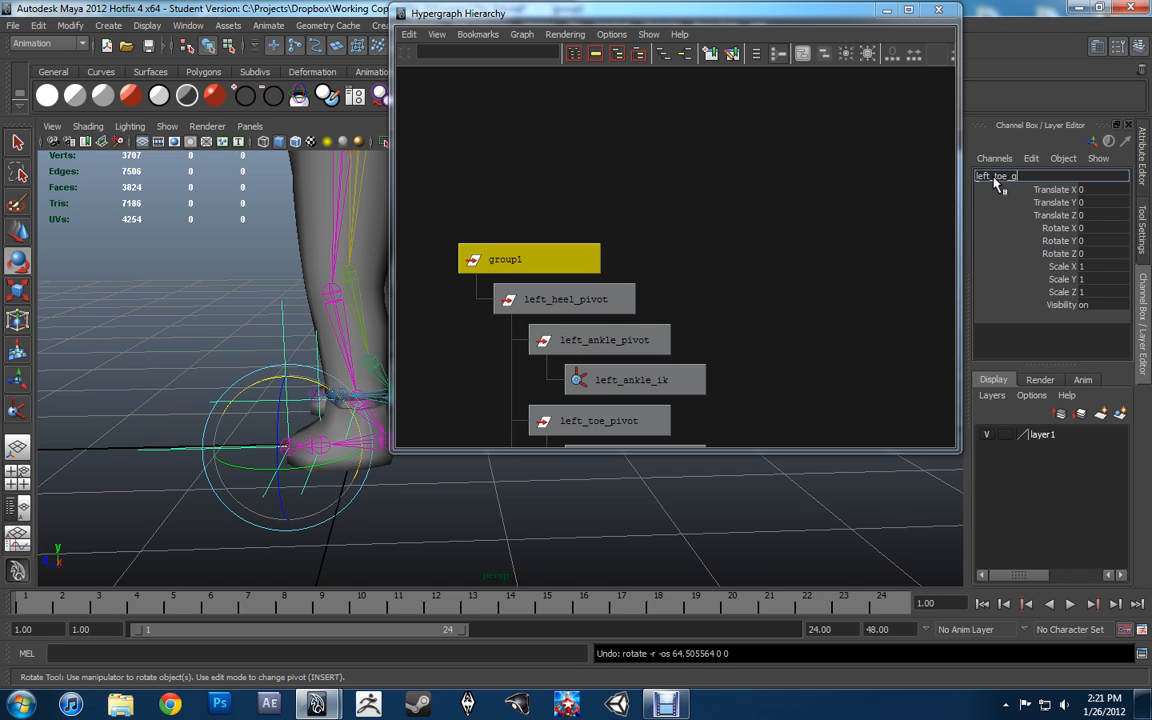
text(roup)
key(Return)
Group left_toe_group under a new parent group and name it left_foot_group.
alt+drag(475, 492, 404, 495)
key(ctrl+g)
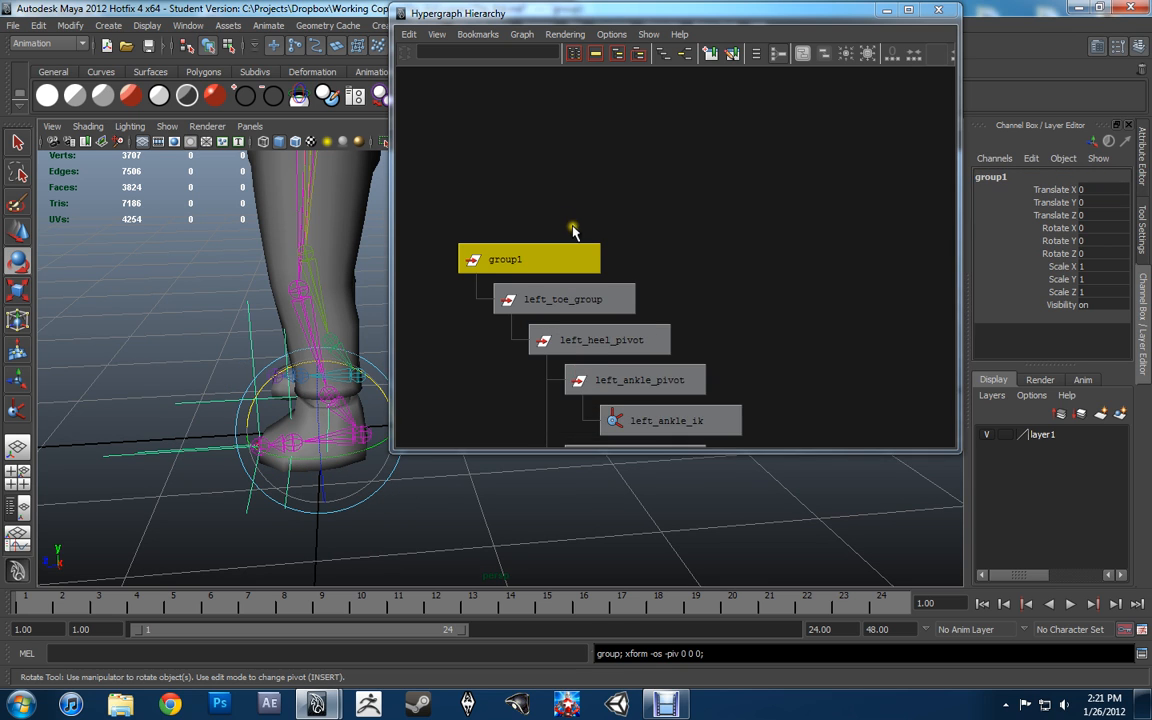
alt+right_drag(573, 230, 540, 248)
alt+middle_drag(764, 332, 774, 231)
alt+right_drag(774, 231, 754, 230)
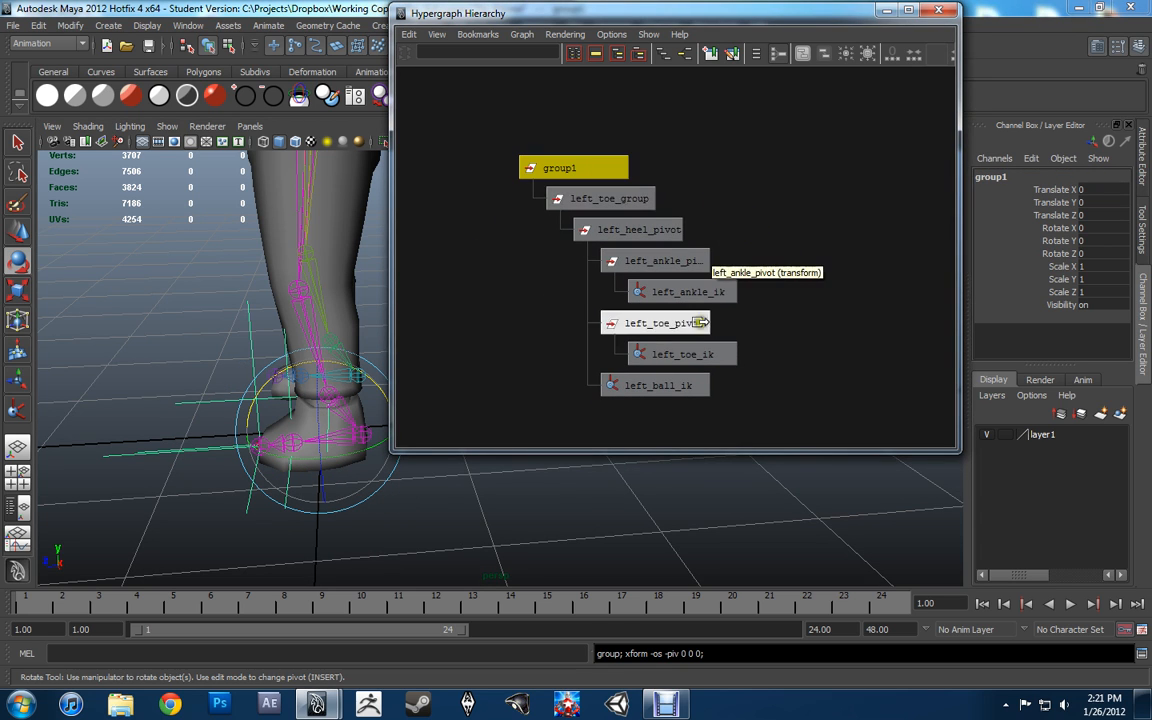
key(w)
click(1025, 188)
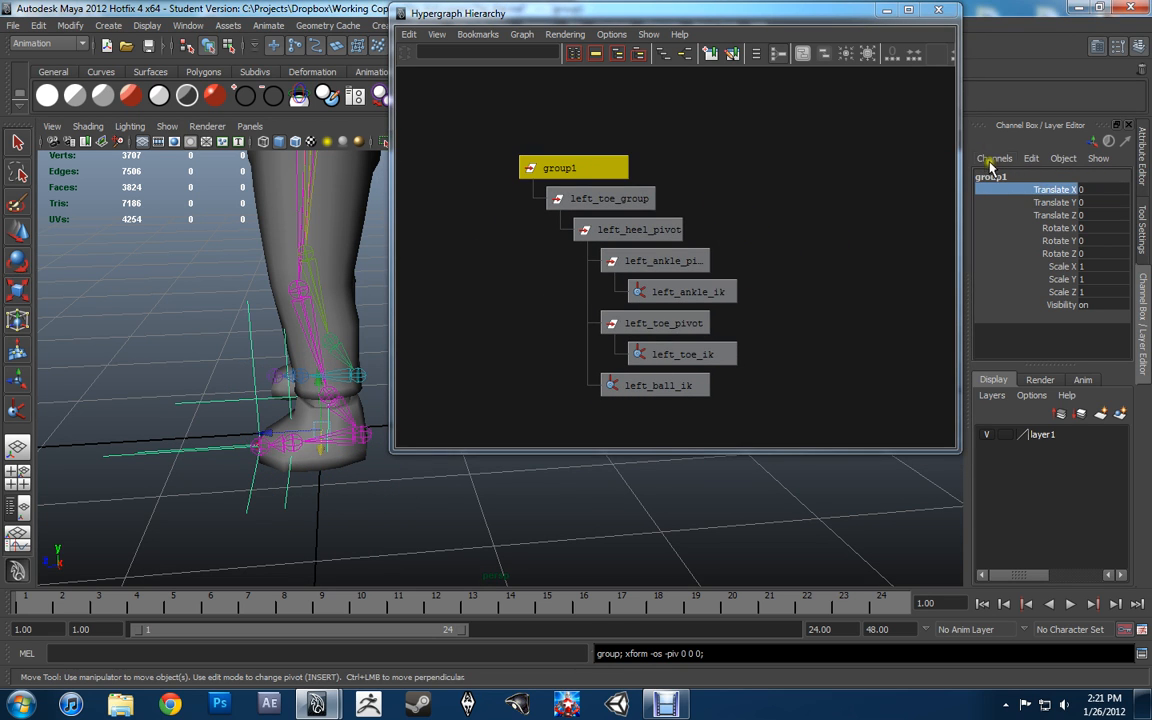
click(1005, 177)
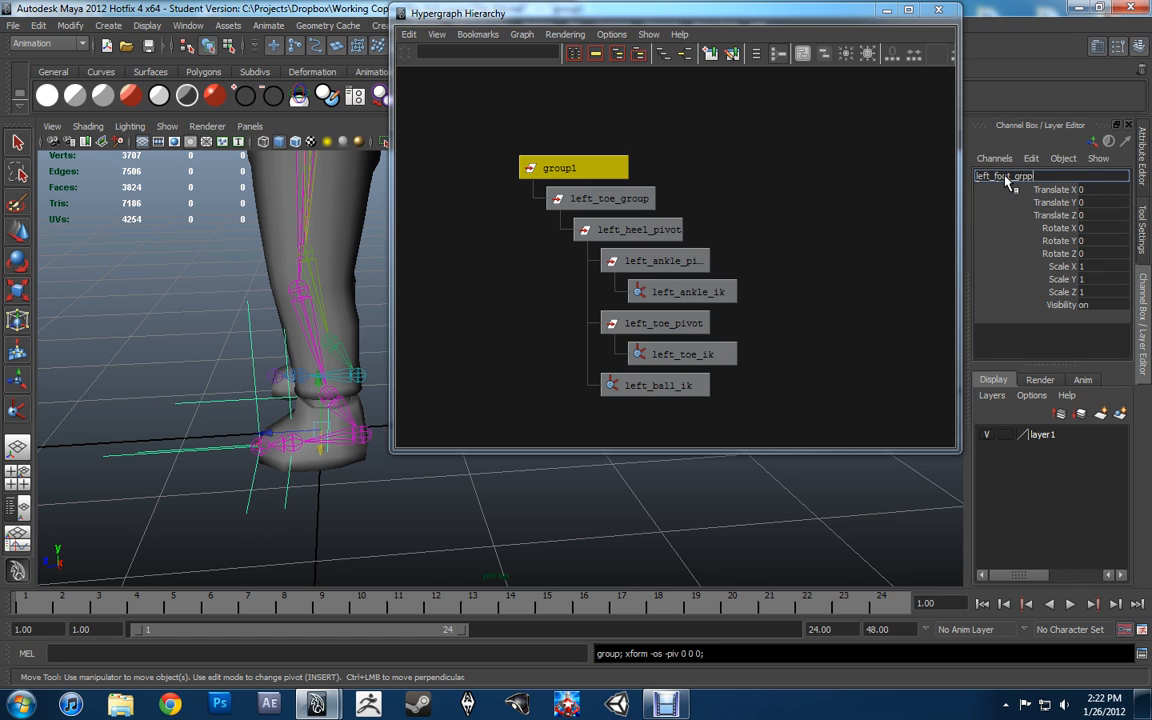
text(left_foot_group)
key(Return)
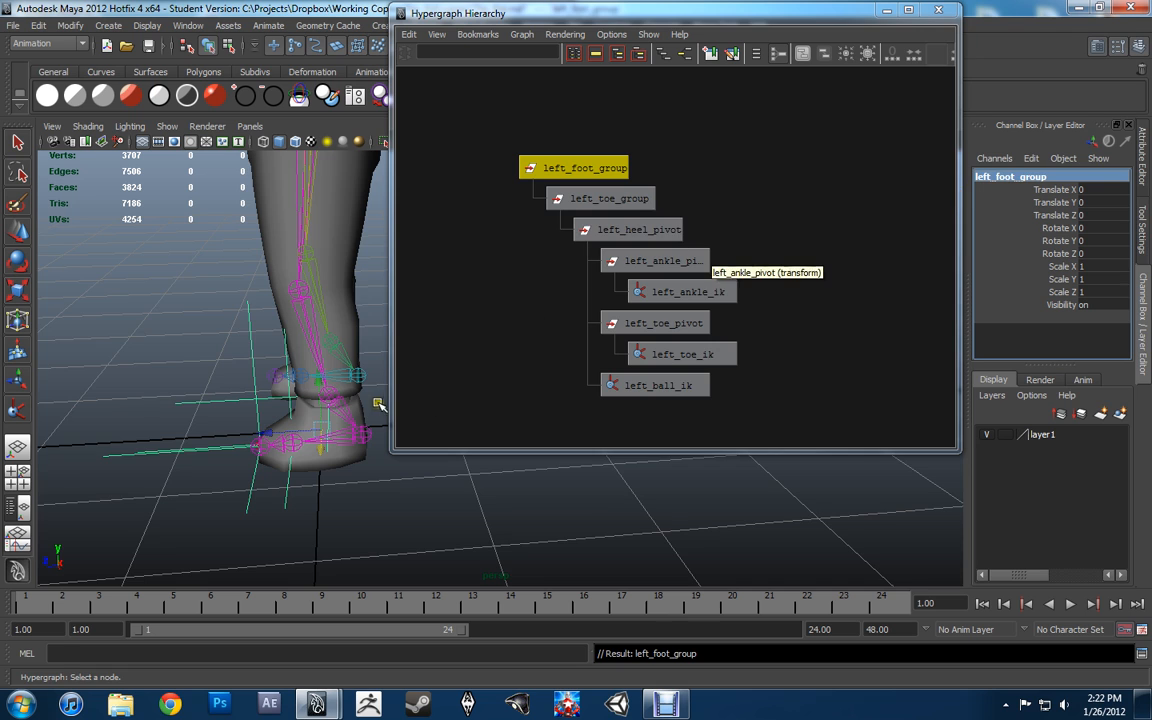
Try to rotate left_foot_group to test how the whole foot turns.
alt+drag(378, 404, 333, 387)
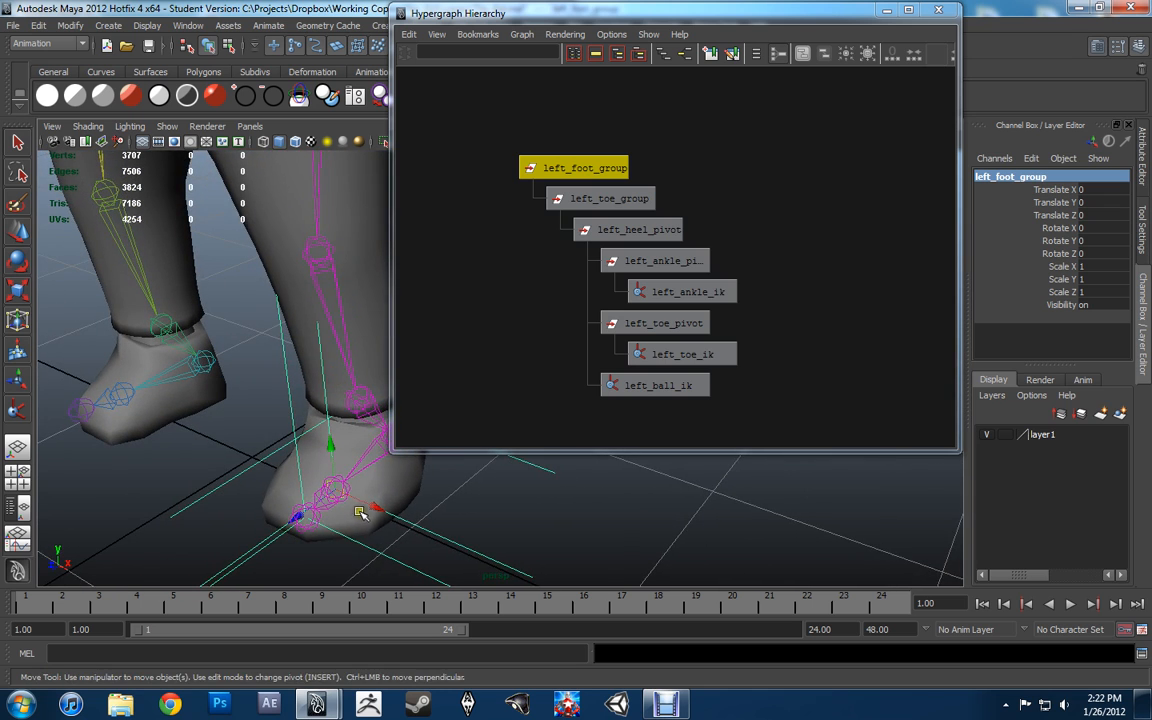
alt+drag(360, 512, 344, 405)
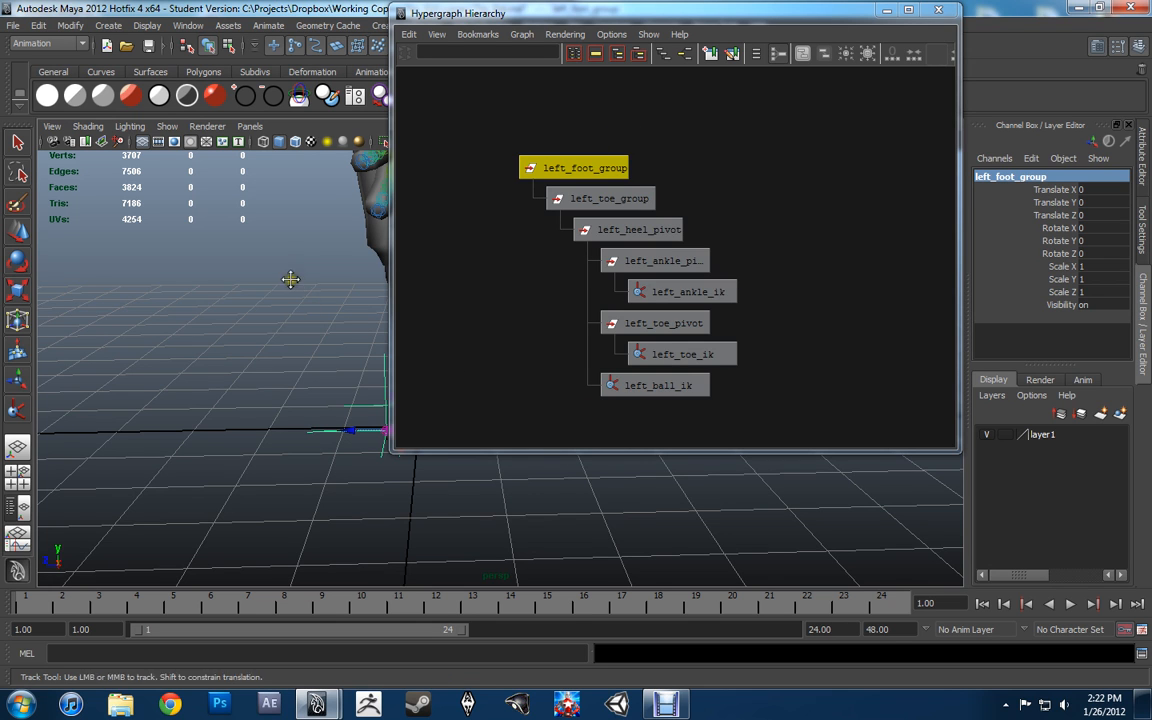
alt+middle_drag(290, 280, 272, 299)
alt+drag(215, 310, 240, 330)
click(598, 168)
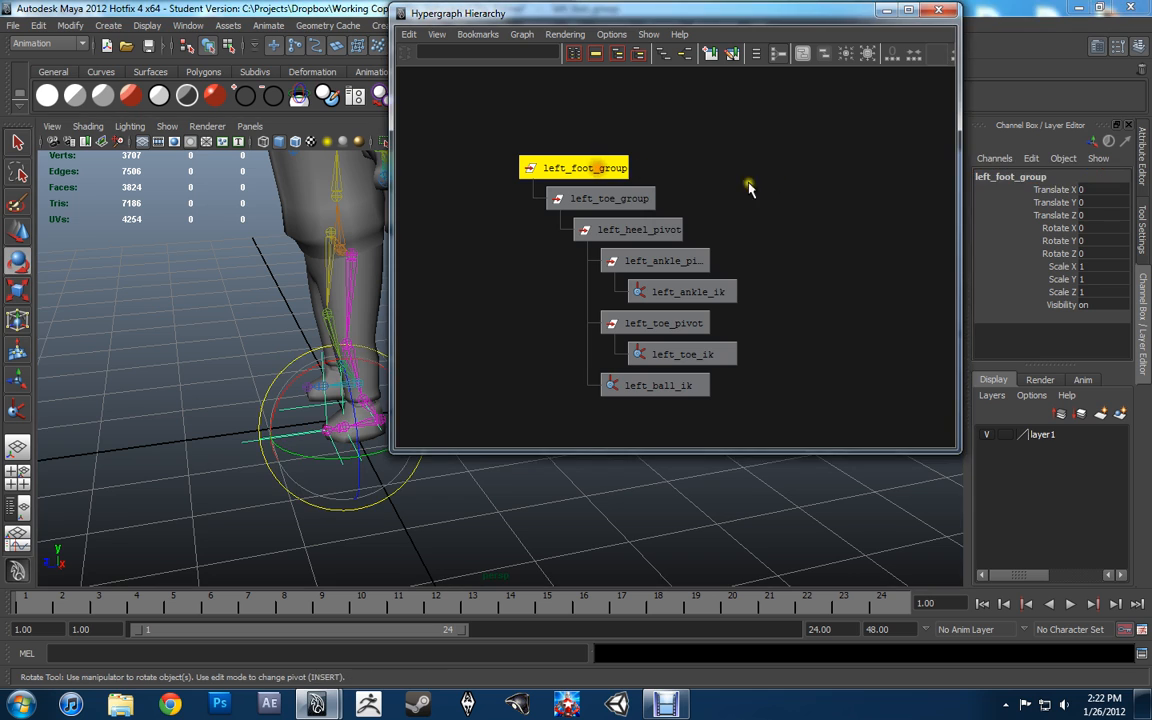
click(184, 436)
key(e)
alt+drag(264, 459, 316, 477)
click(194, 479)
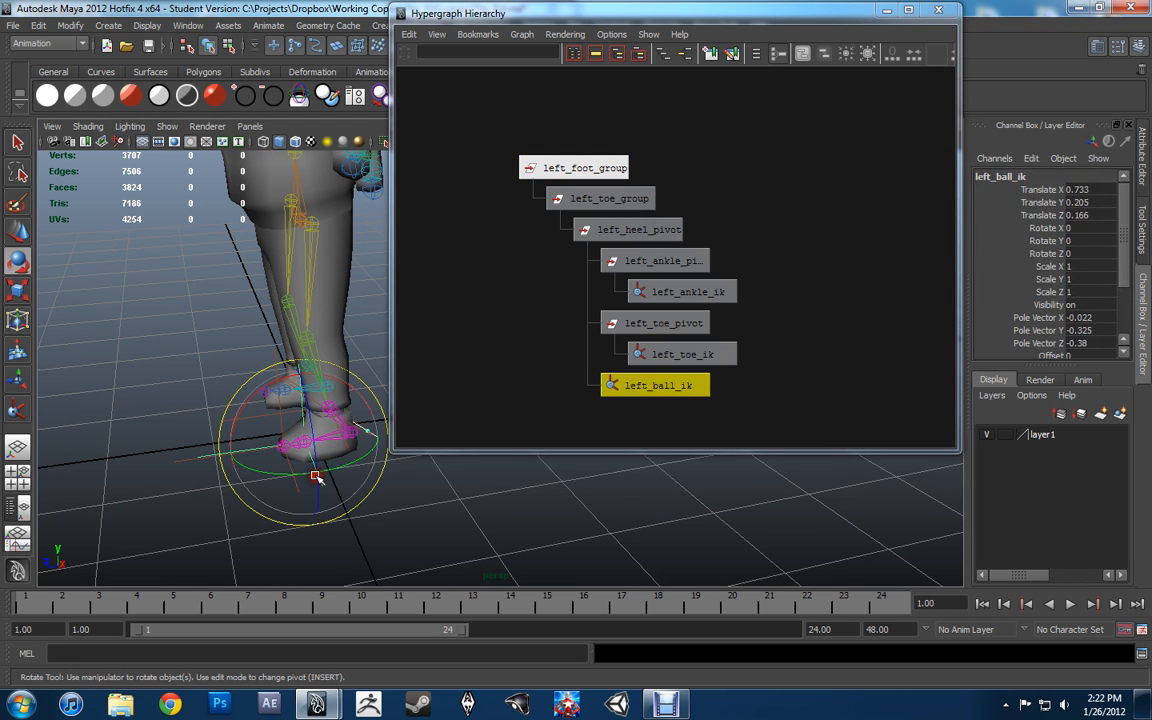
click(382, 508)
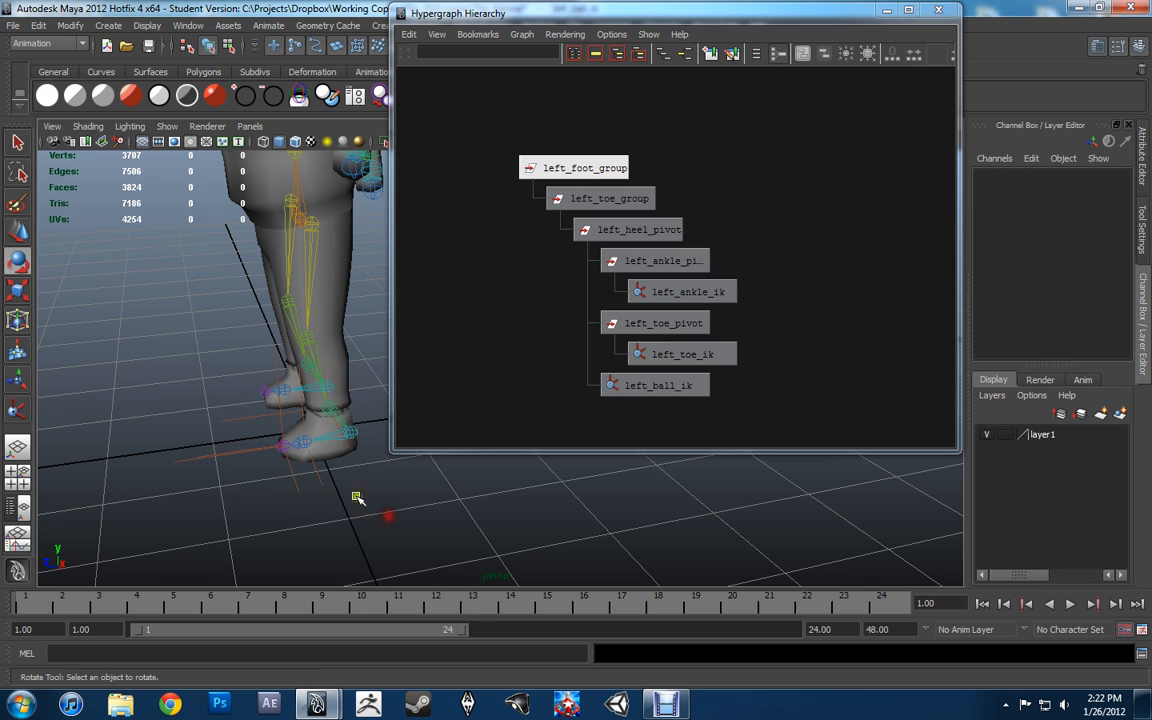
Move left_foot_group to test the whole foot following it, and undo the move.
click(586, 168)
alt+drag(405, 470, 504, 527)
key(w)
mouse_move(288, 428)
mouse_down()
mouse_move(229, 407)
mouse_move(283, 407)
mouse_up()
key(ctrl+z)
Start the CV Curve tool, open its tool settings, and move the Hypergraph window aside to free the viewport.
alt+middle_drag(260, 341, 250, 347)
alt+drag(250, 347, 238, 320)
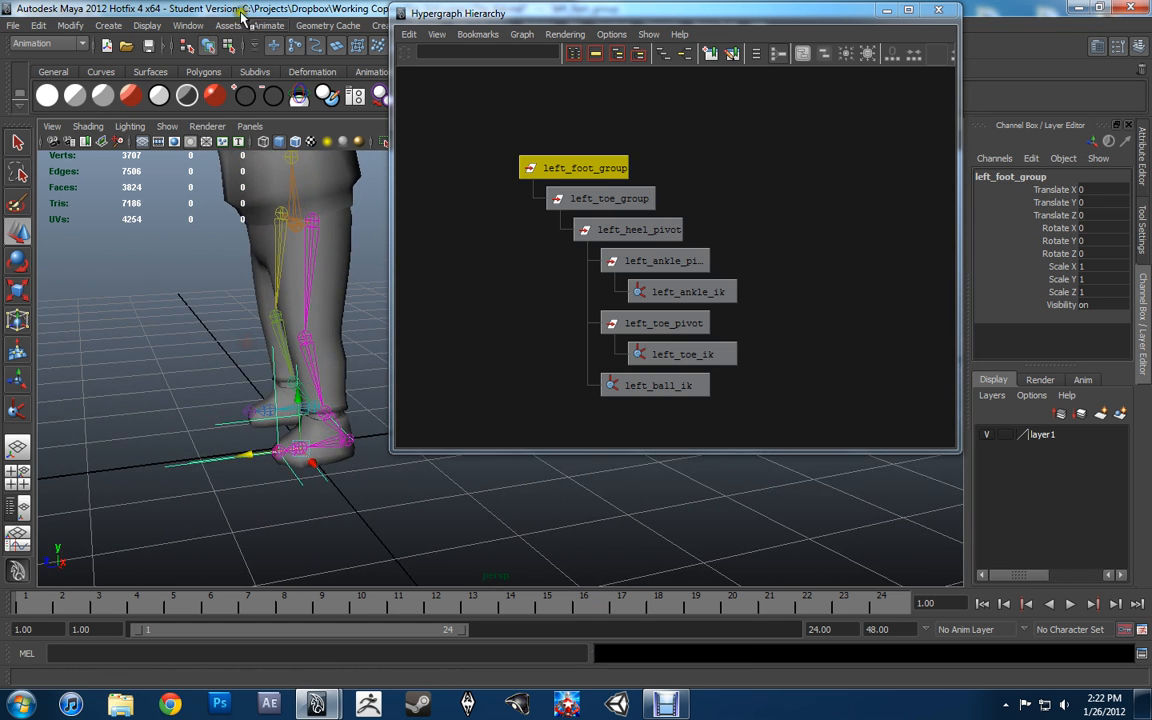
click(108, 26)
mouse_move(117, 48)
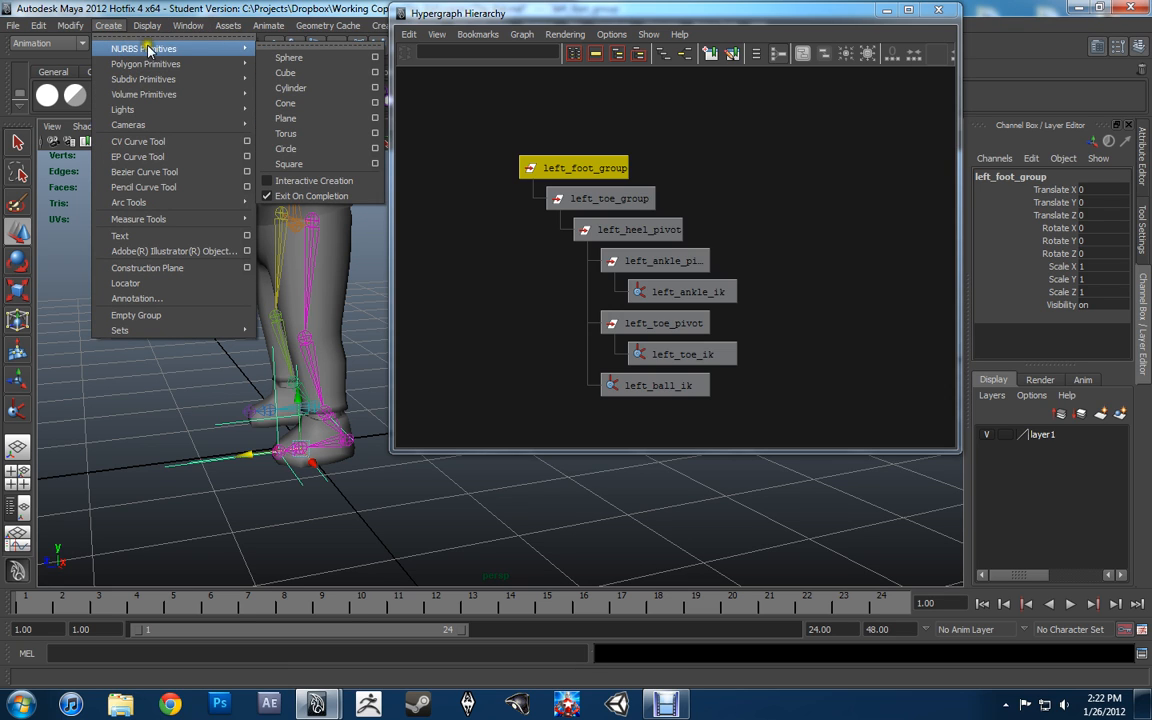
click(136, 142)
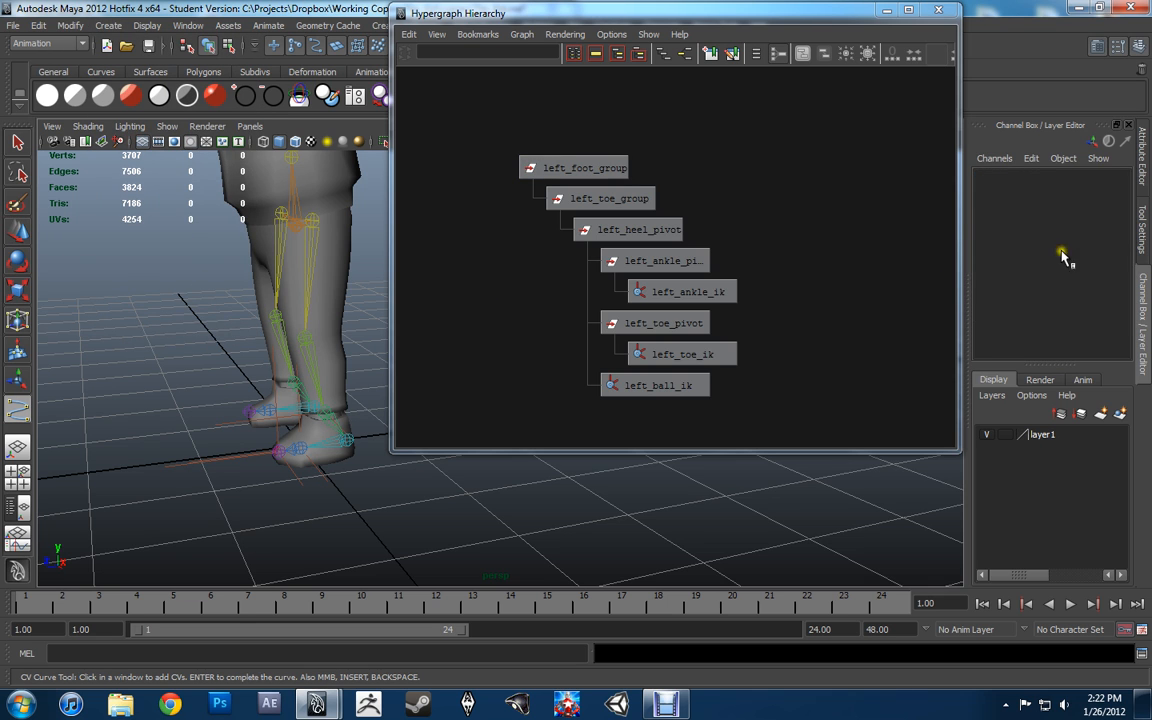
click(1145, 213)
drag(851, 16, 1001, 15)
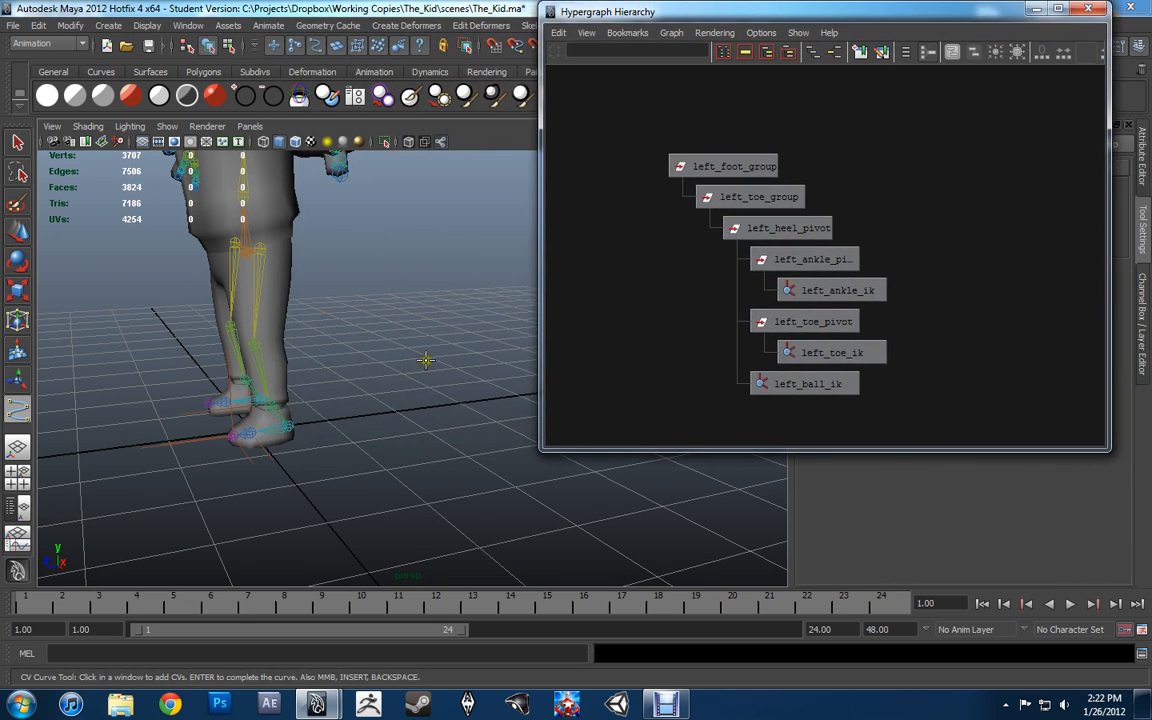
alt+drag(540, 410, 404, 384)
alt+middle_drag(438, 461, 437, 398)
alt+right_drag(453, 392, 391, 388)
alt+drag(391, 389, 424, 387)
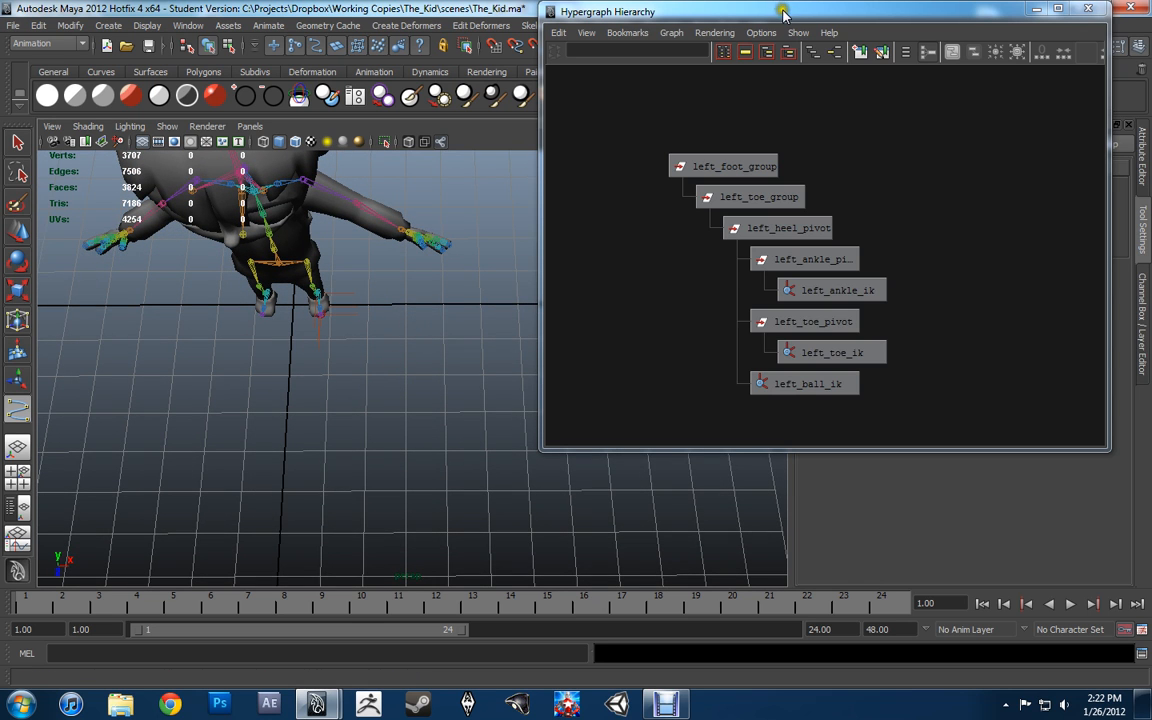
drag(784, 12, 815, 13)
alt+drag(455, 357, 418, 392)
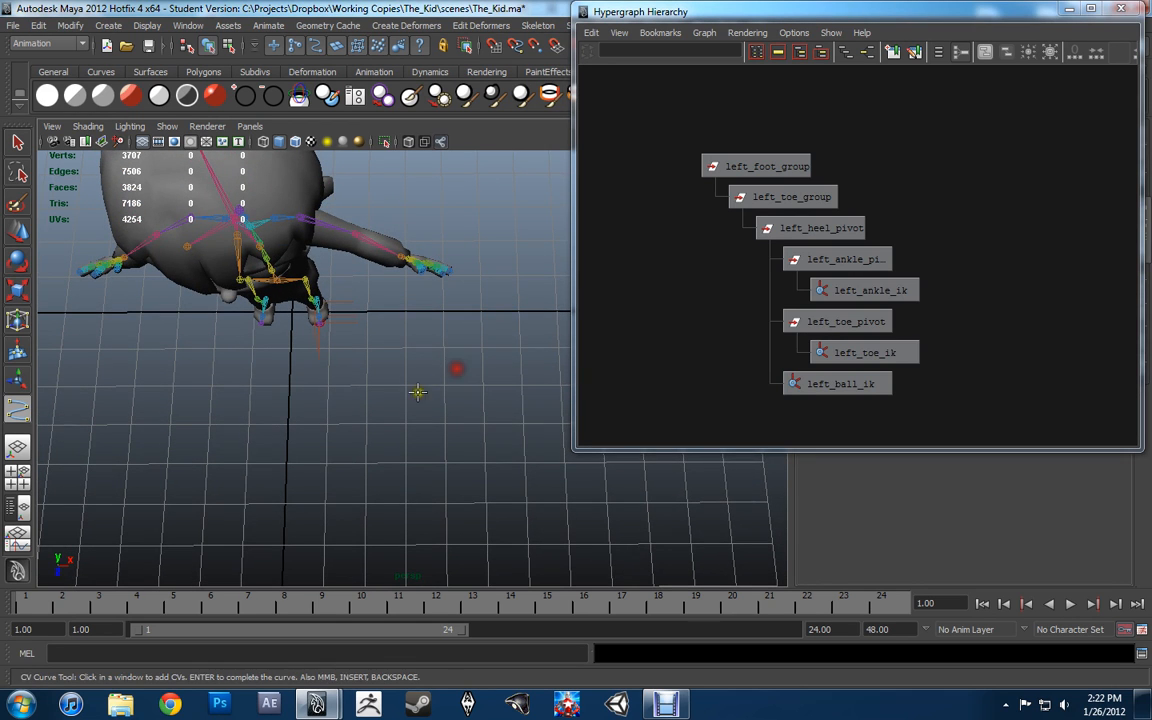
drag(861, 14, 900, 20)
alt+middle_drag(514, 280, 480, 243)
Draw a closed, straight-edged arrow outline on the grid beside the character, pointing forward, with the CV Curve tool.
click(418, 315)
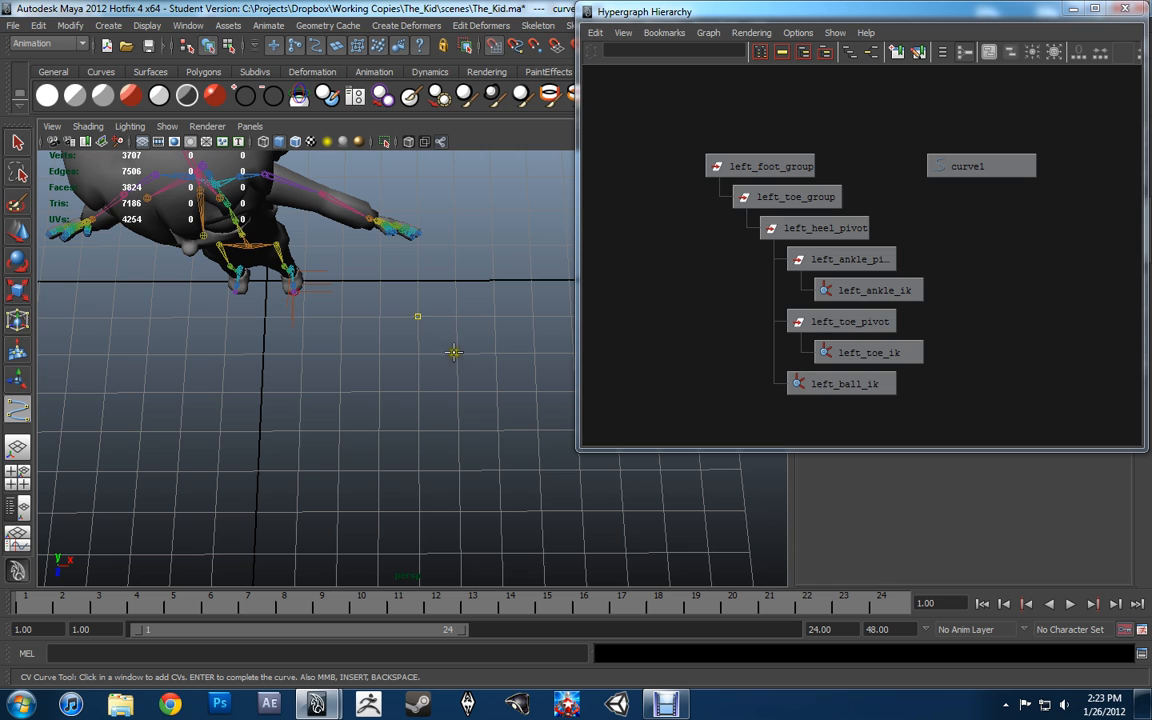
click(462, 353)
key(ctrl+z)
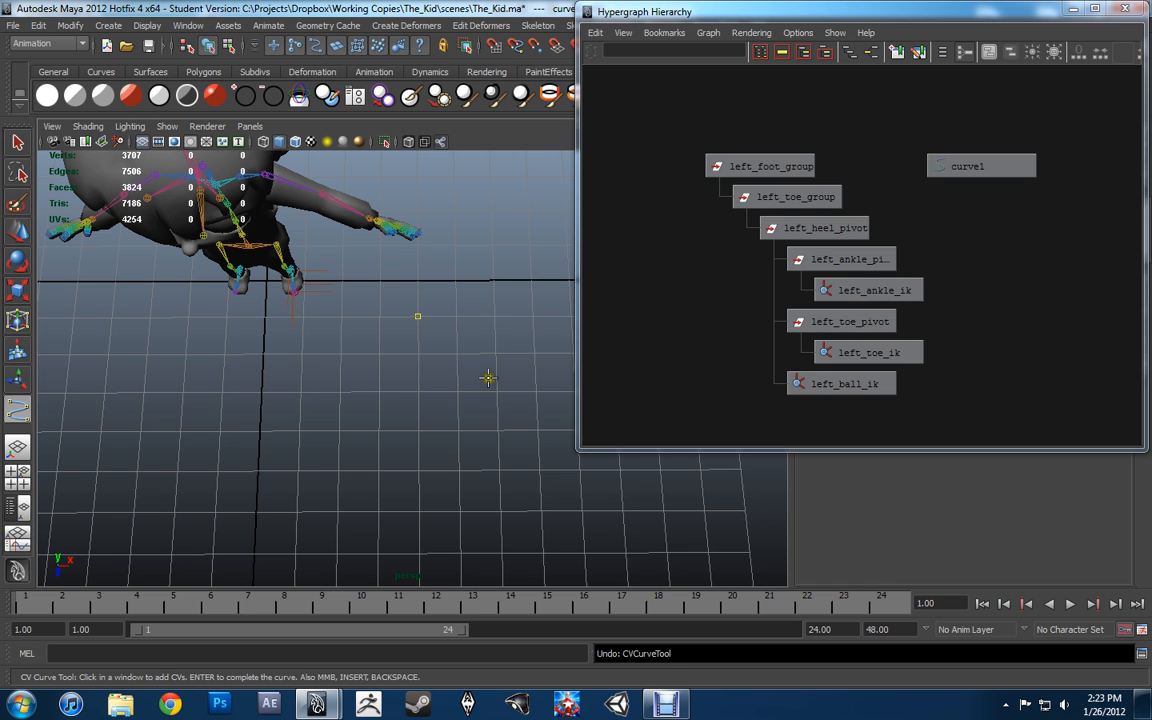
click(492, 393)
alt+drag(547, 325, 463, 251)
click(463, 331)
click(385, 223)
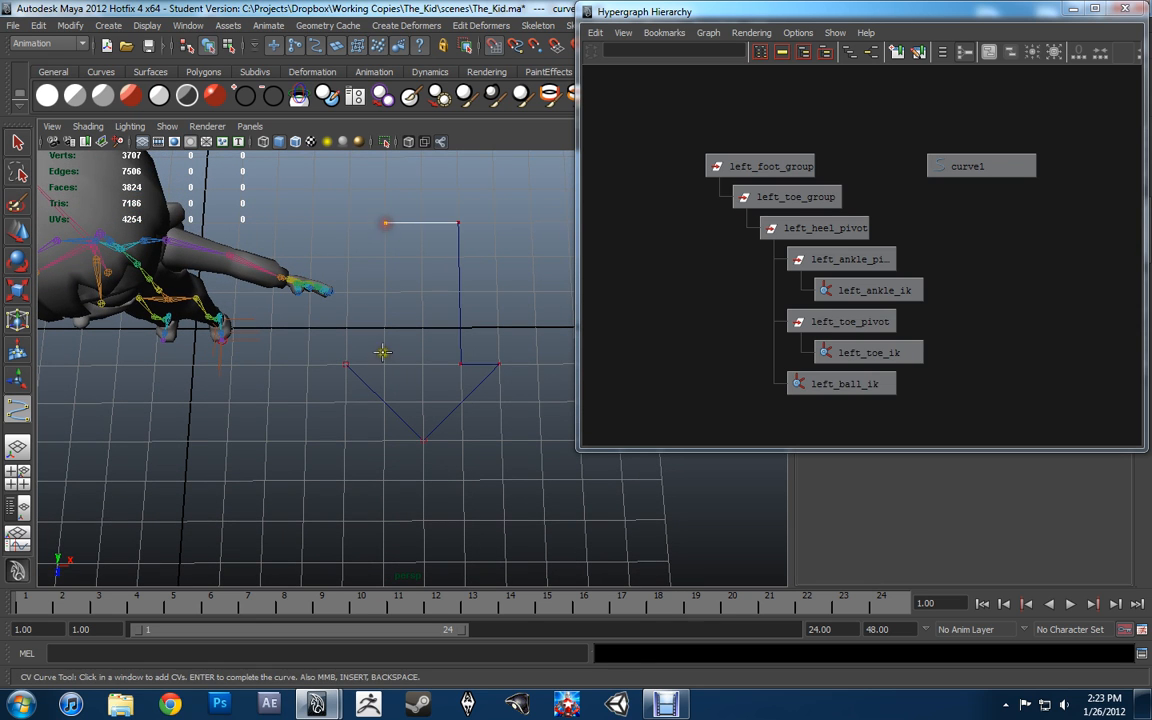
click(385, 364)
click(347, 365)
key(Return)
key(w)
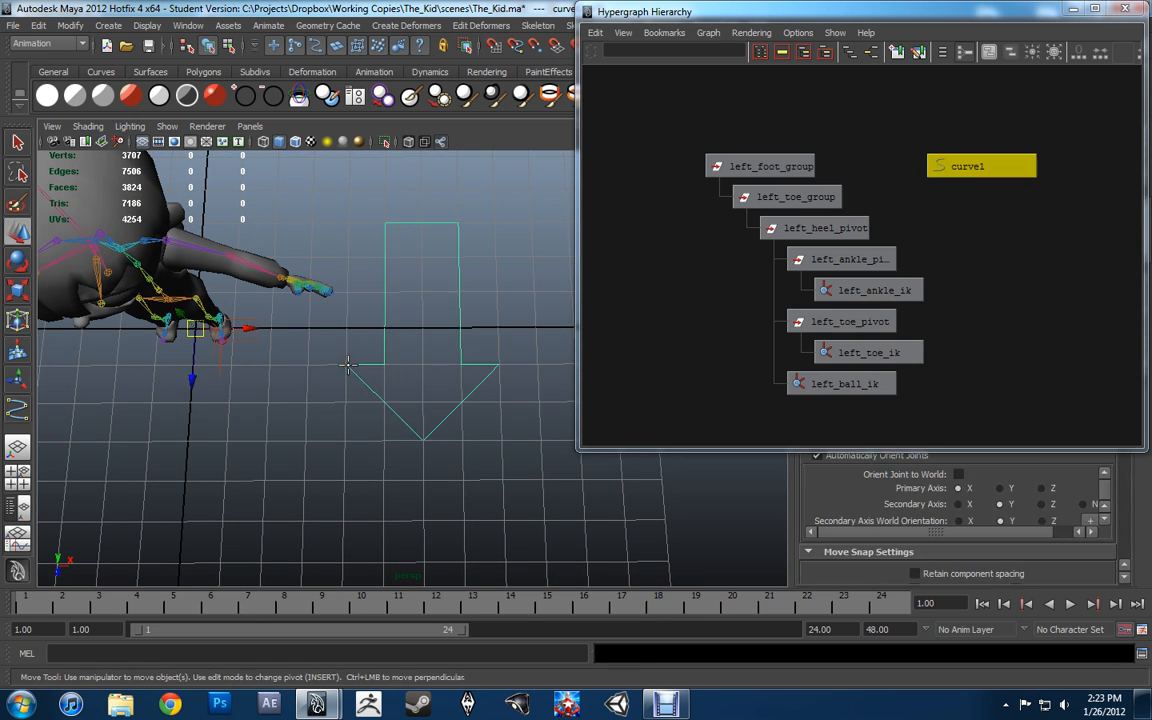
Center the arrow curve's pivot and snap the arrow onto the ball joint of the left foot.
alt+middle_drag(335, 367, 360, 365)
click(91, 25)
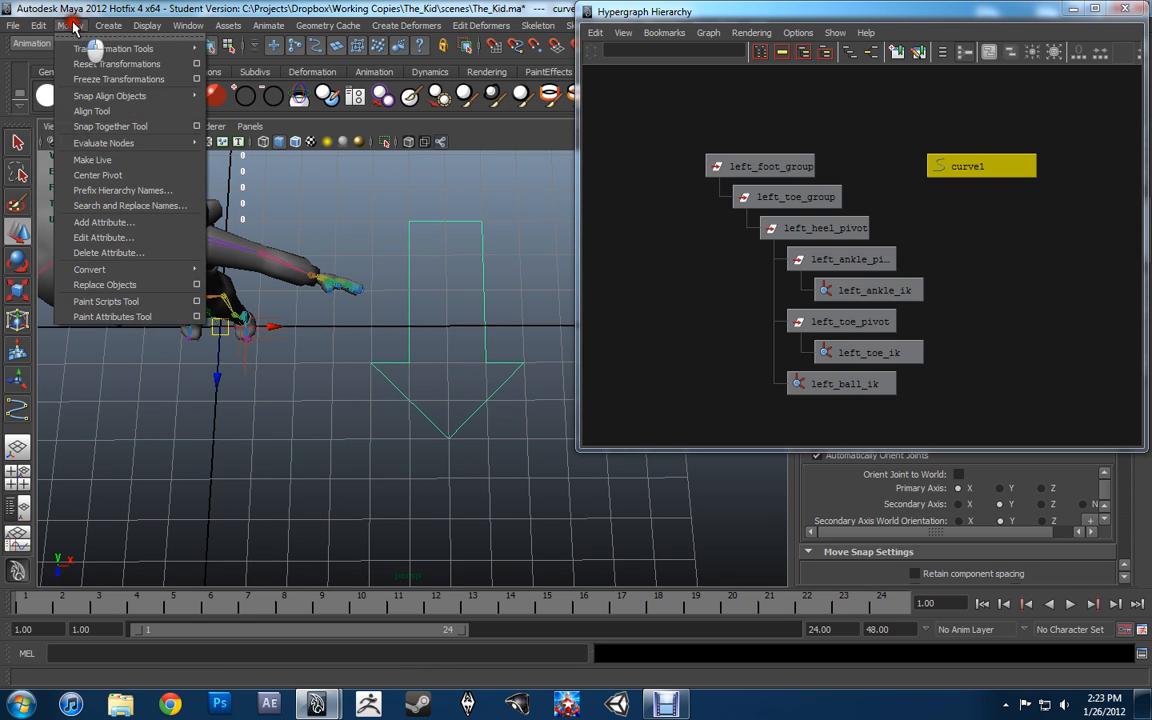
click(95, 158)
alt+middle_drag(443, 359, 530, 350)
alt+drag(525, 351, 308, 258)
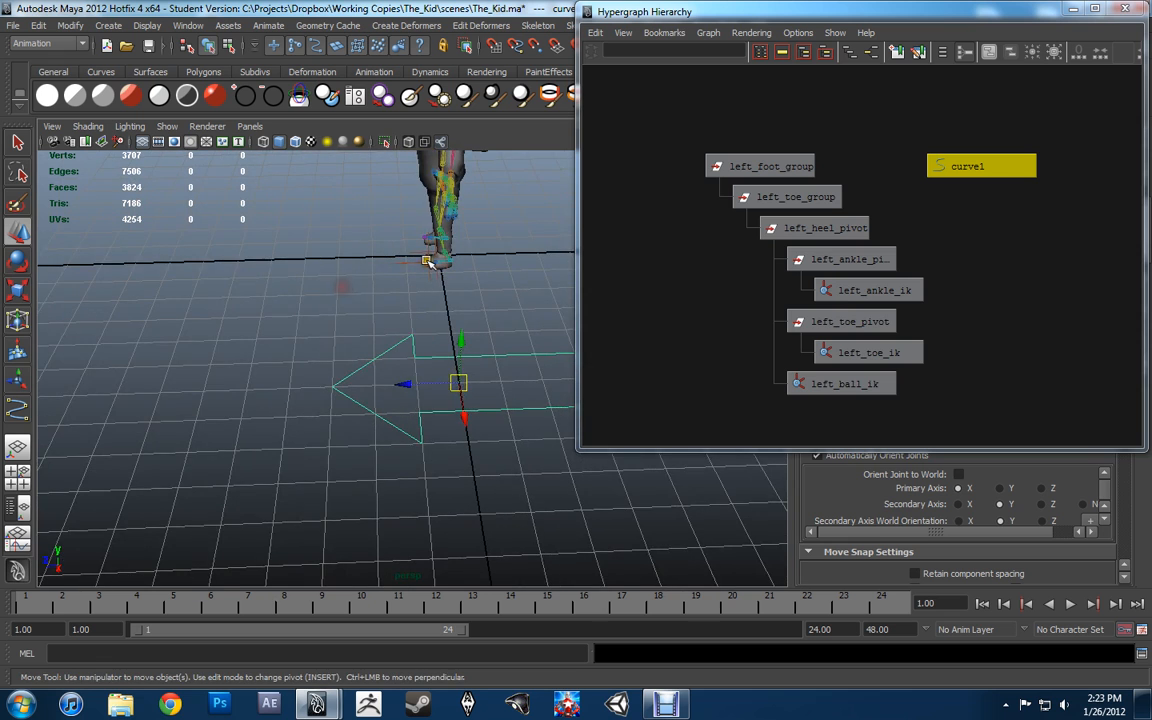
scroll(440, 262, up, 5)
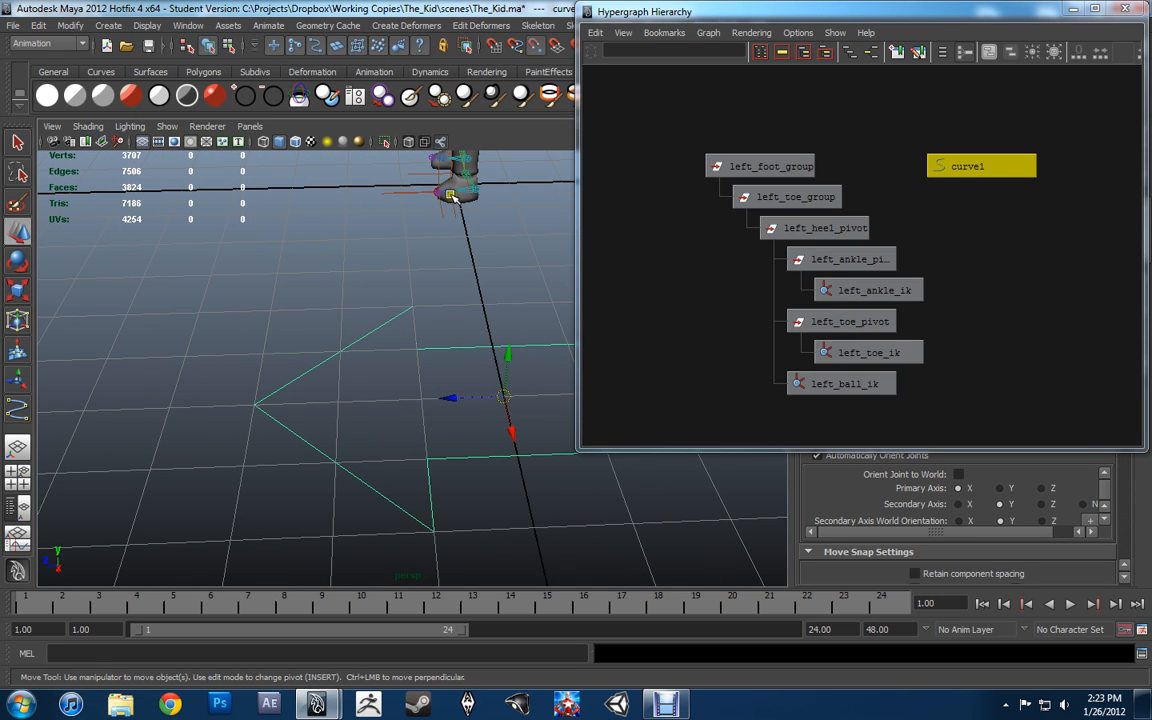
middle_click(453, 196)
key(f)
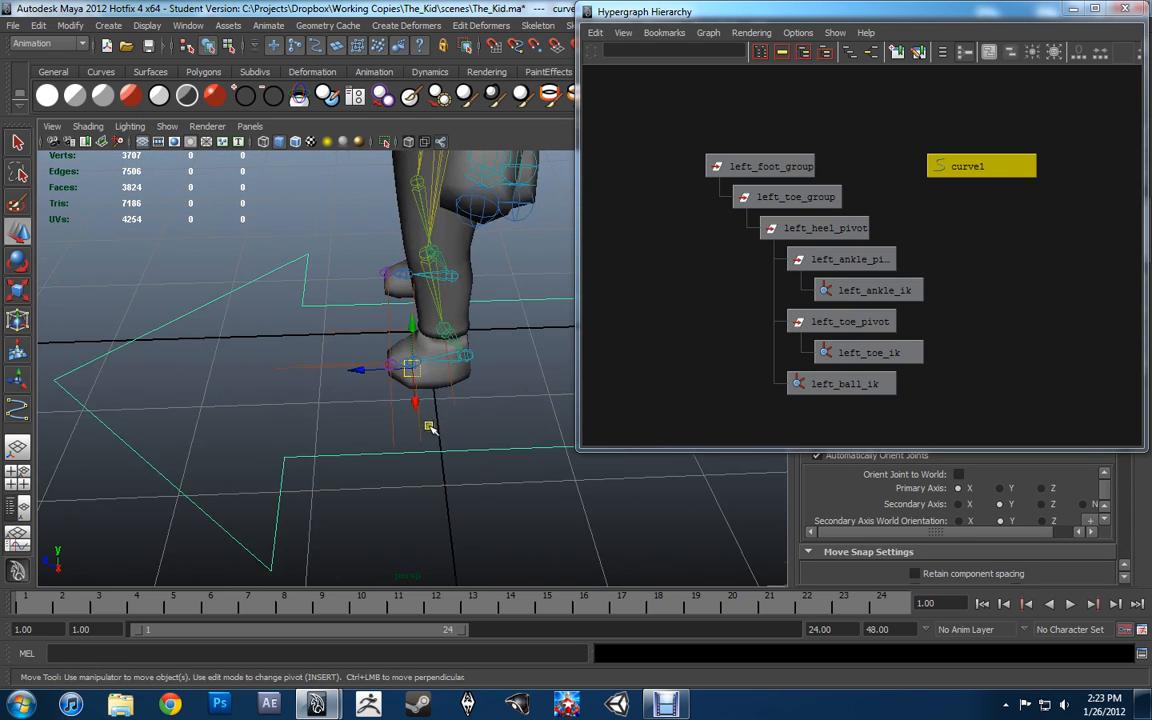
scroll(430, 427, up, 8)
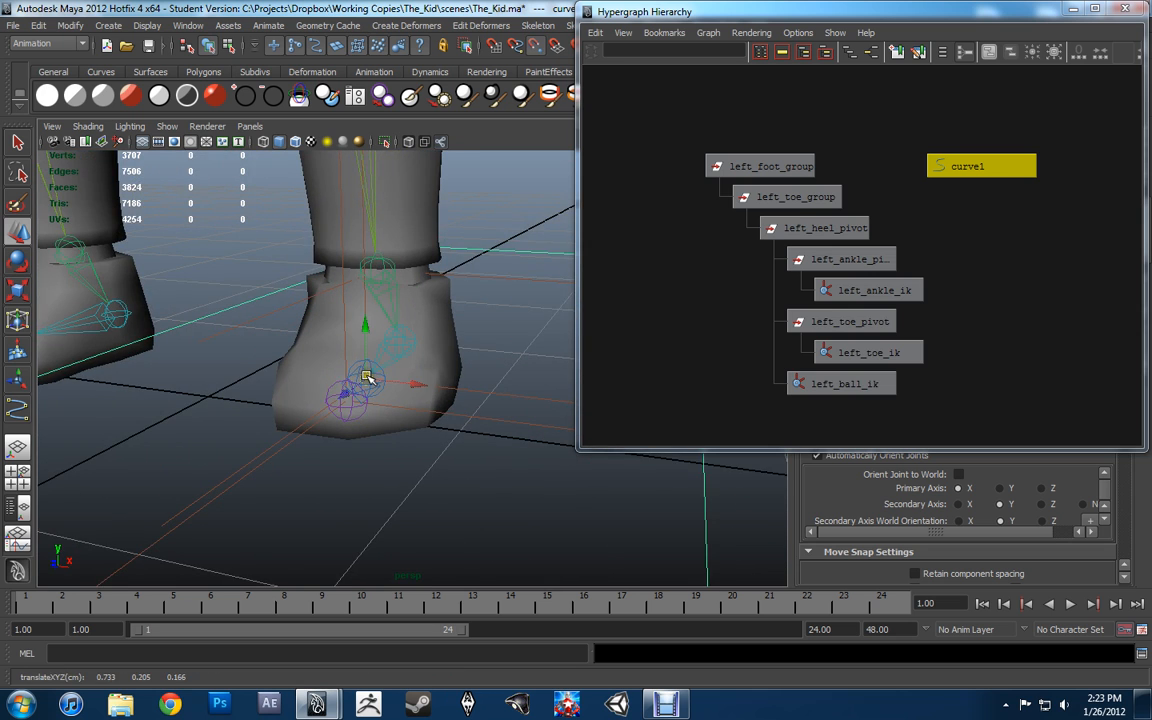
Scale the arrow curve down to slightly longer than the left foot and freeze its transformations.
scroll(393, 367, down, 7)
alt+drag(393, 367, 454, 357)
key(r)
middle_drag(501, 304, 215, 373)
alt+drag(266, 364, 473, 419)
scroll(366, 341, up, 4)
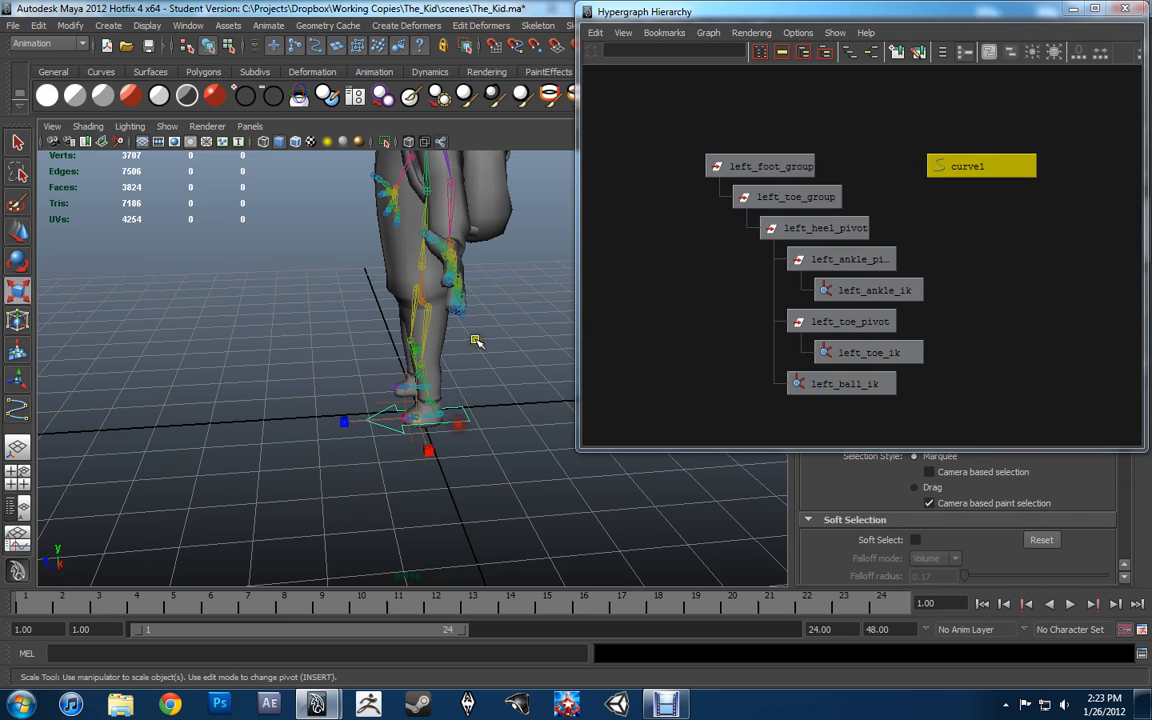
alt+drag(476, 341, 465, 325)
click(70, 25)
click(102, 82)
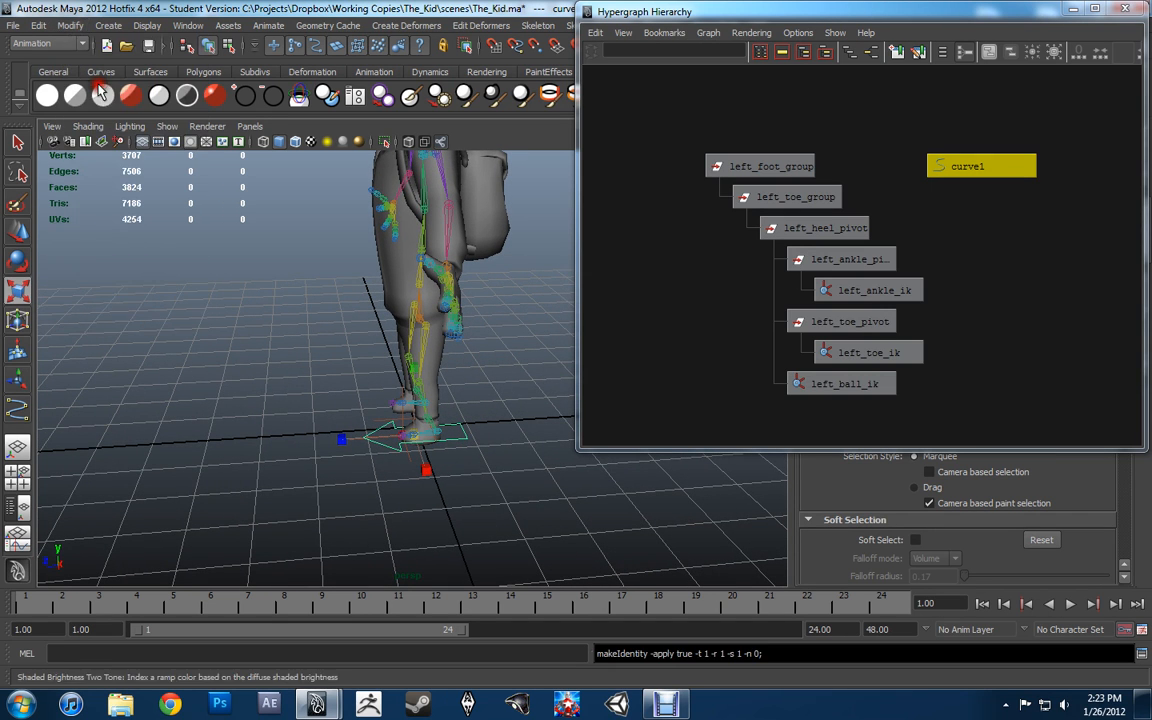
Parent left_foot_group under the arrow curve curve1 in the Hypergraph hierarchy.
mouse_move(290, 260)
alt+mouse_down()
mouse_move(280, 254)
mouse_move(296, 252)
alt+mouse_up()
scroll(315, 256, down, 2)
alt+middle_drag(321, 257, 302, 210)
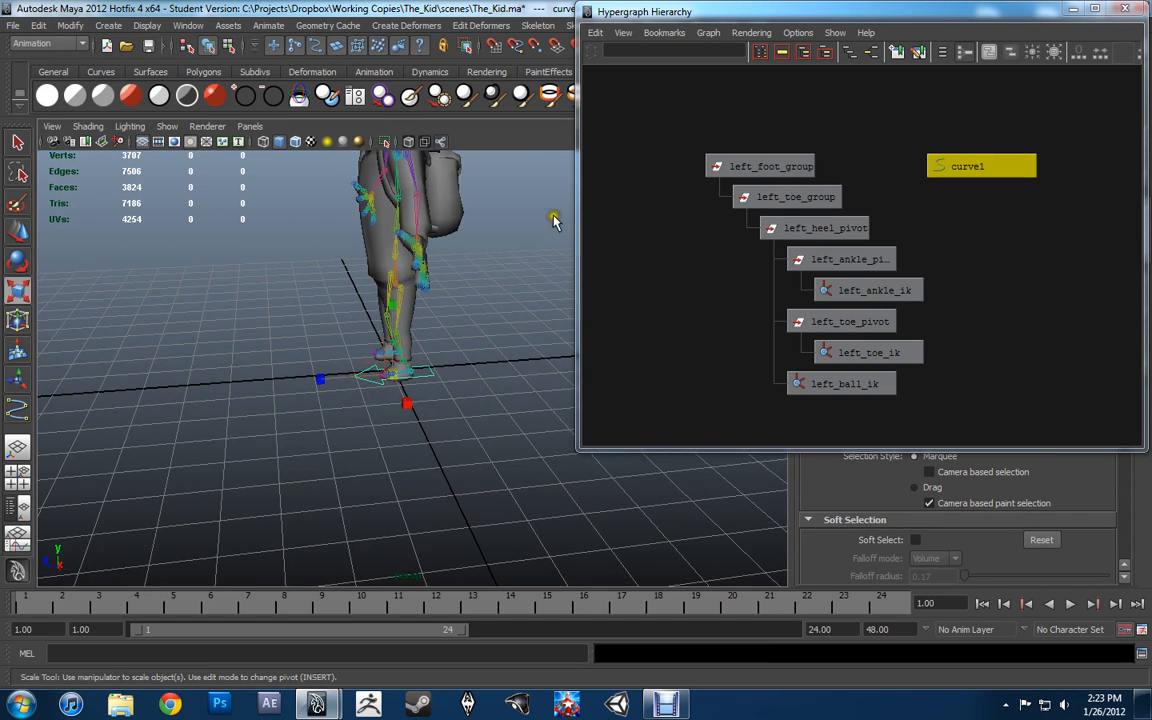
click(800, 163)
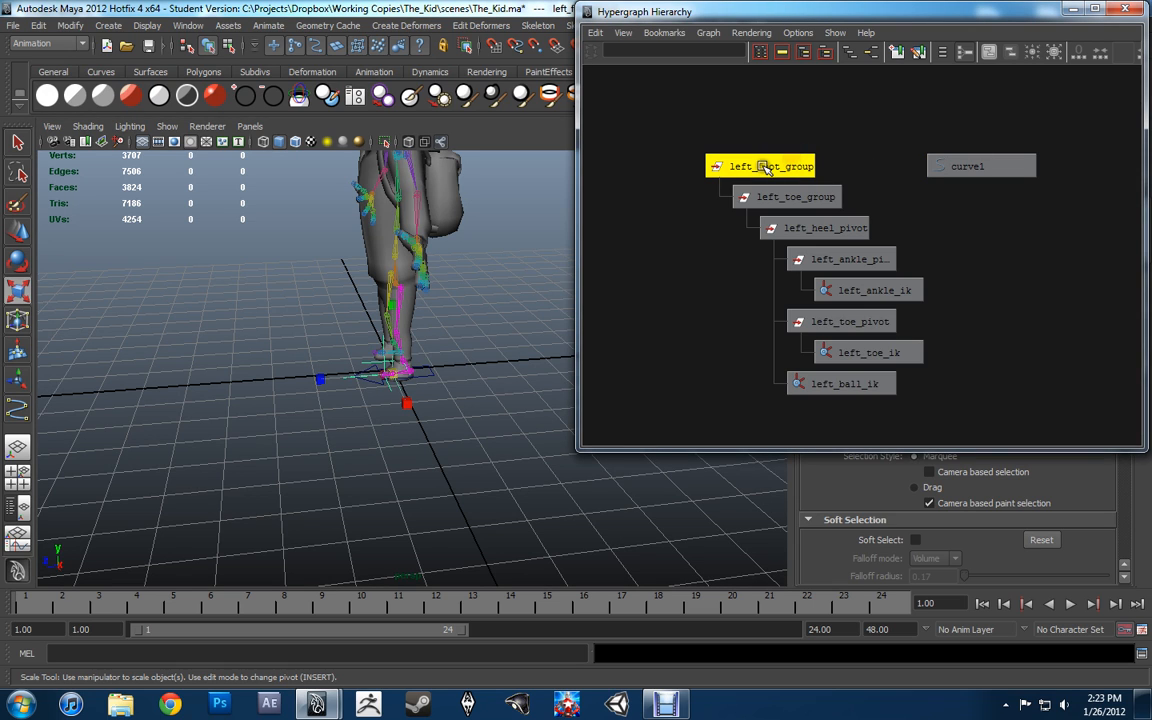
middle_drag(765, 168, 800, 194)
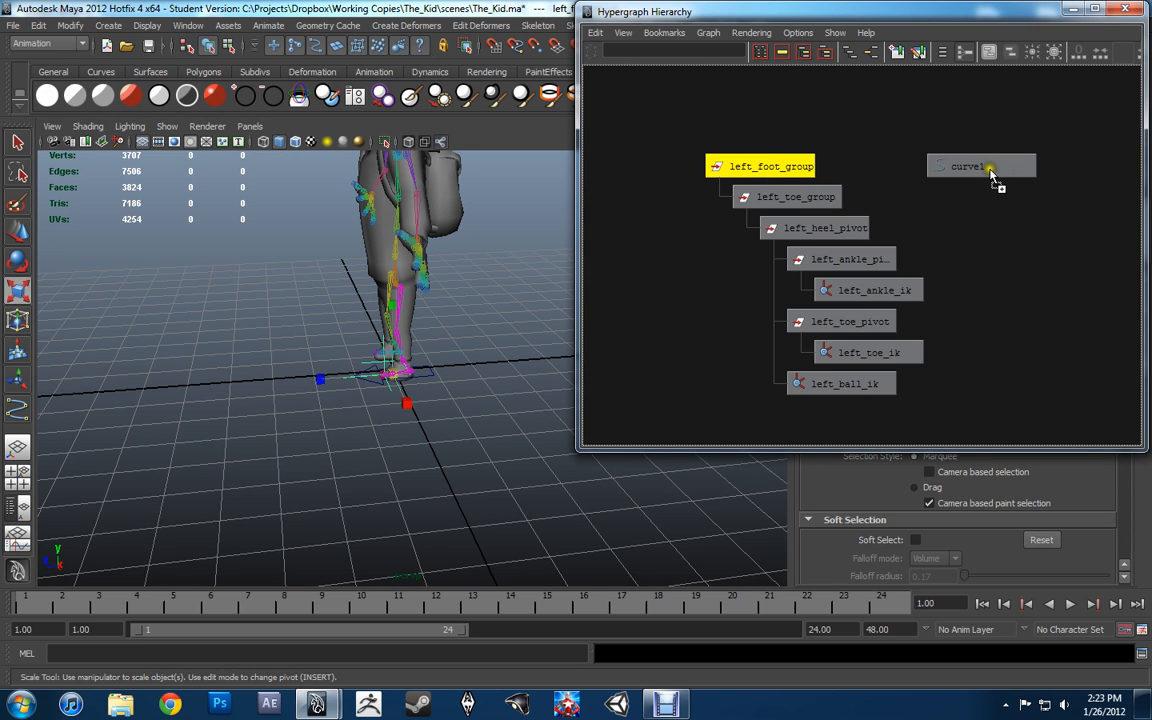
middle_drag(990, 175, 983, 194)
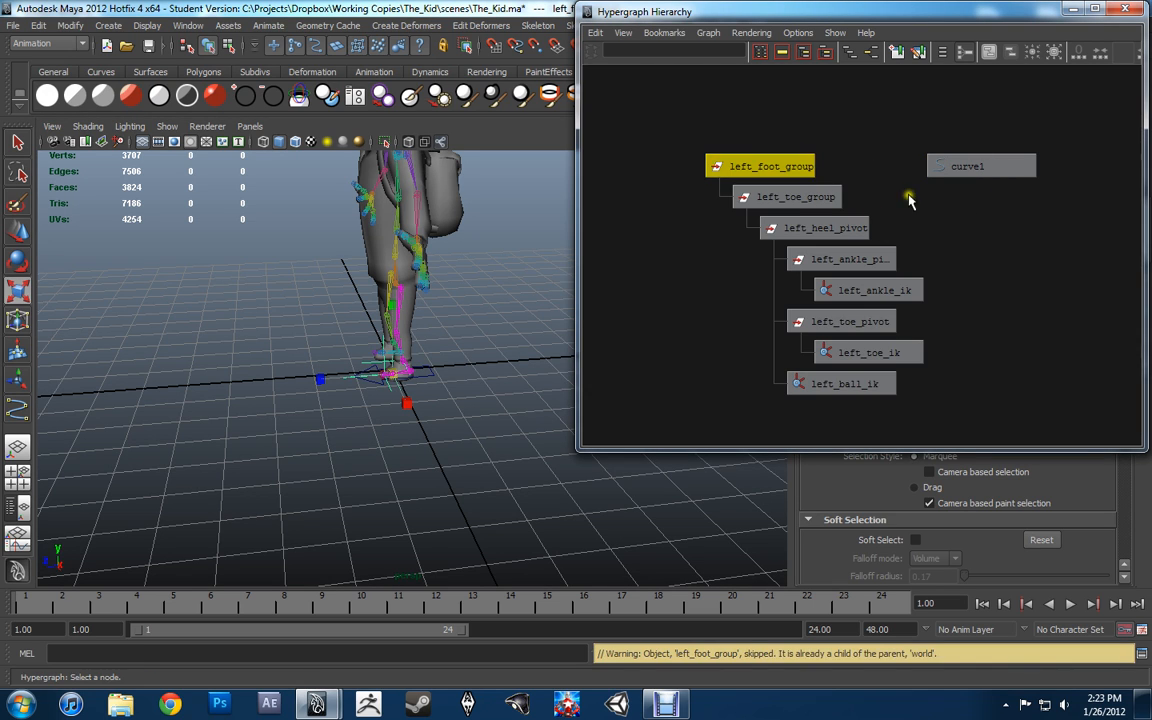
click(860, 152)
click(792, 163)
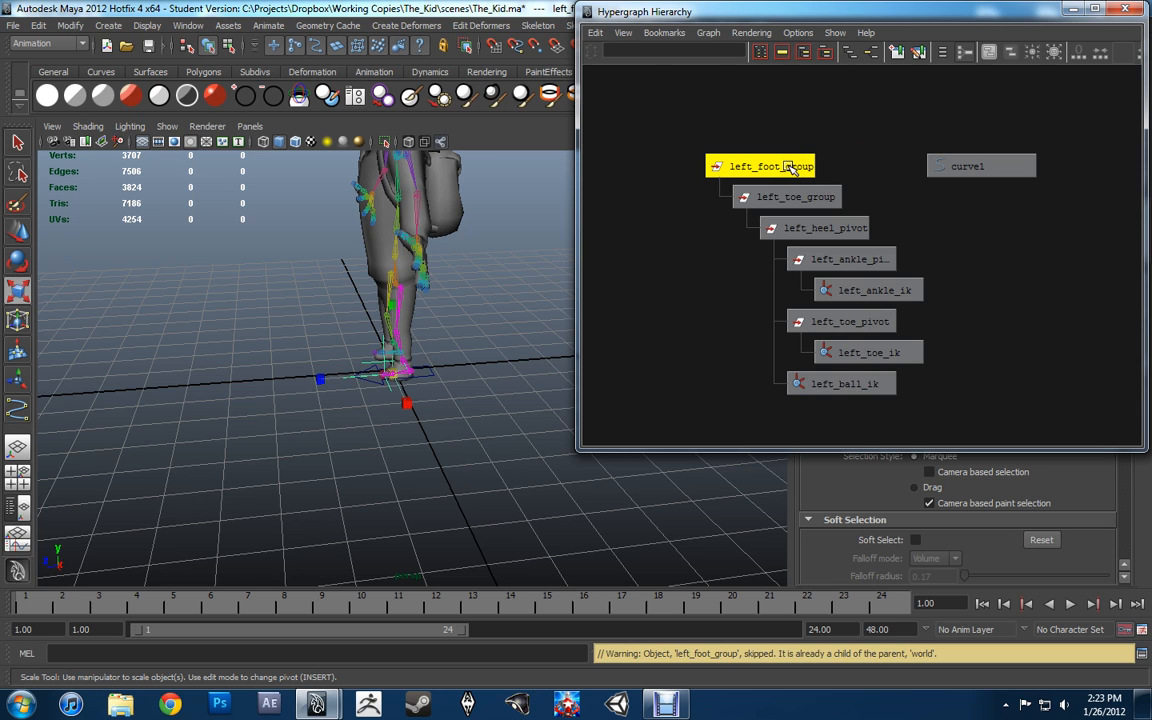
middle_drag(790, 167, 838, 178)
middle_drag(972, 175, 972, 176)
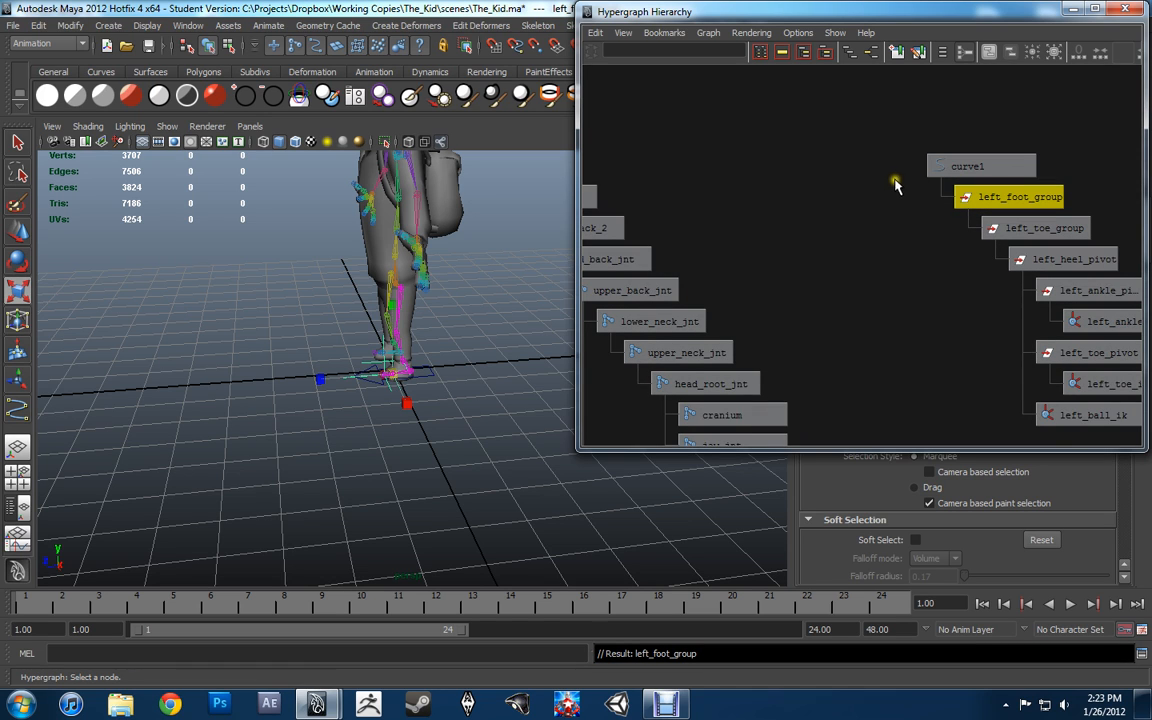
Select the arrow curve and test moving it forward along its Z axis, undoing the move.
click(975, 166)
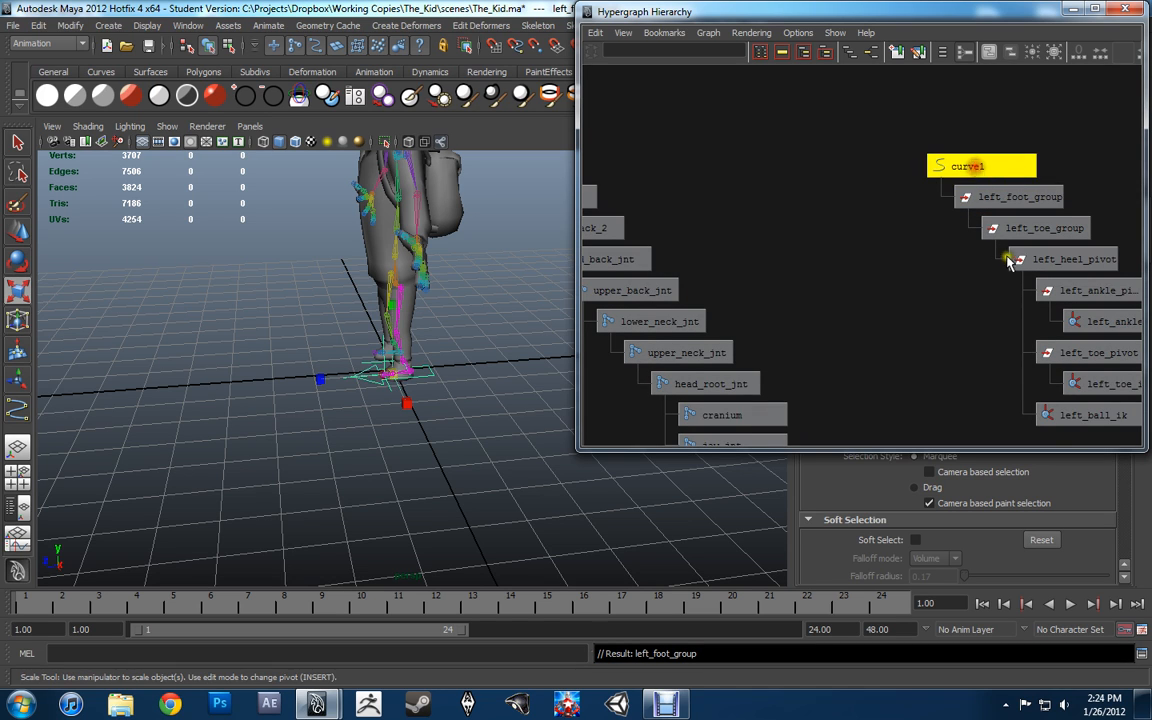
click(980, 169)
click(314, 486)
scroll(447, 422, up, 5)
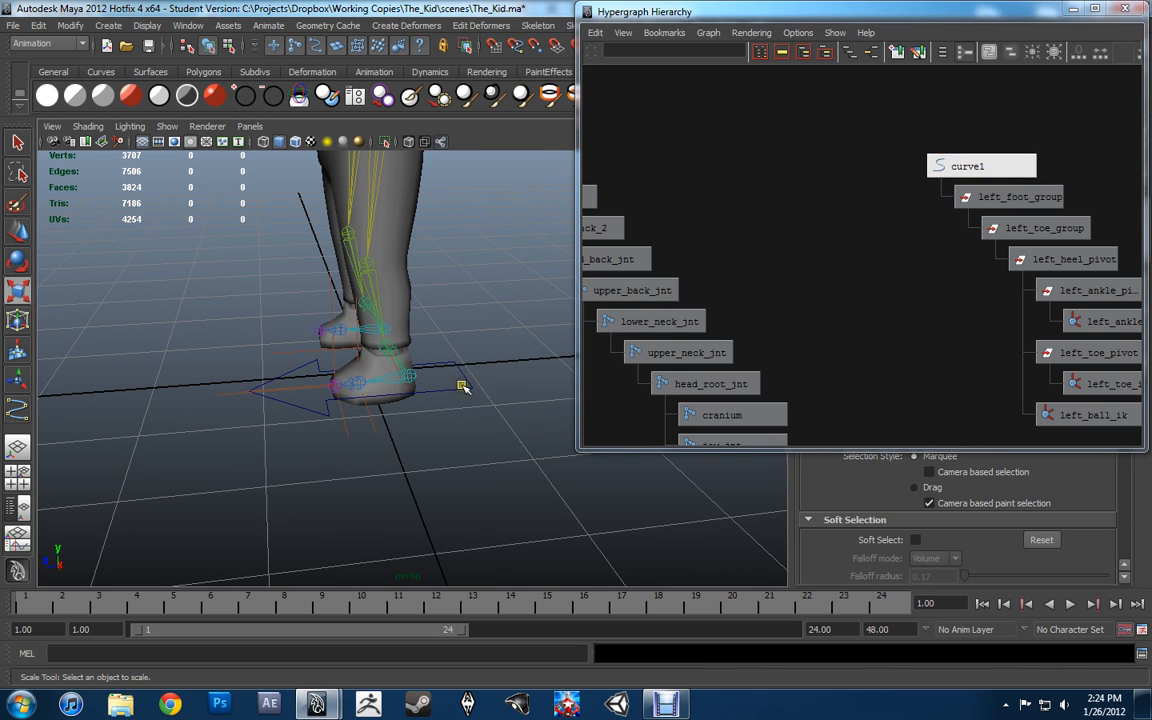
click(463, 387)
alt+drag(470, 368, 480, 280)
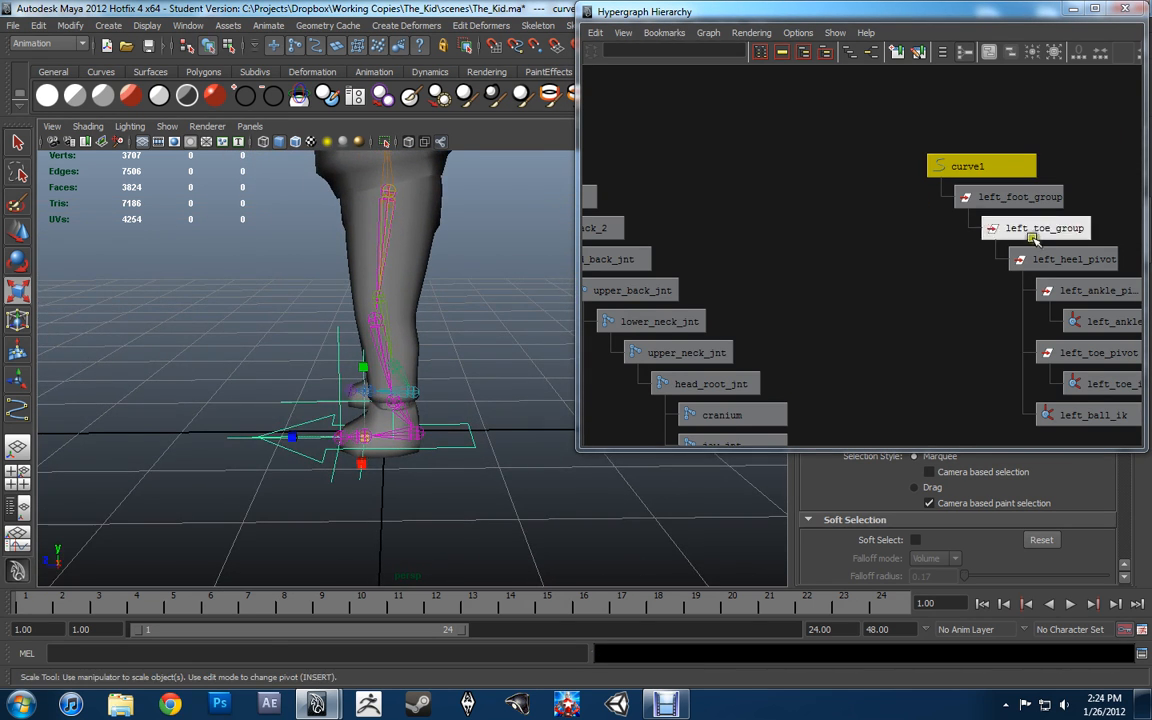
alt+middle_drag(1041, 204, 987, 202)
alt+right_drag(987, 202, 975, 202)
key(w)
drag(321, 437, 203, 418)
key(ctrl+z)
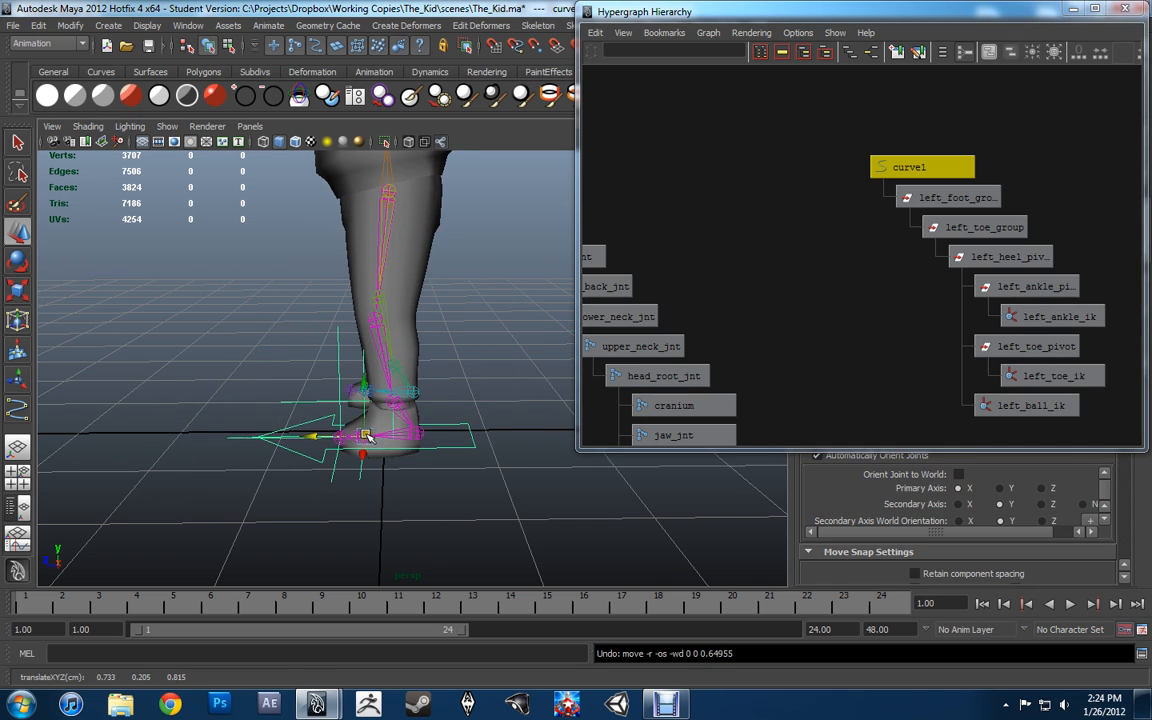
Test the arrow curve by moving it freely and rotating it to check the leg's response, undoing the changes.
drag(366, 436, 289, 421)
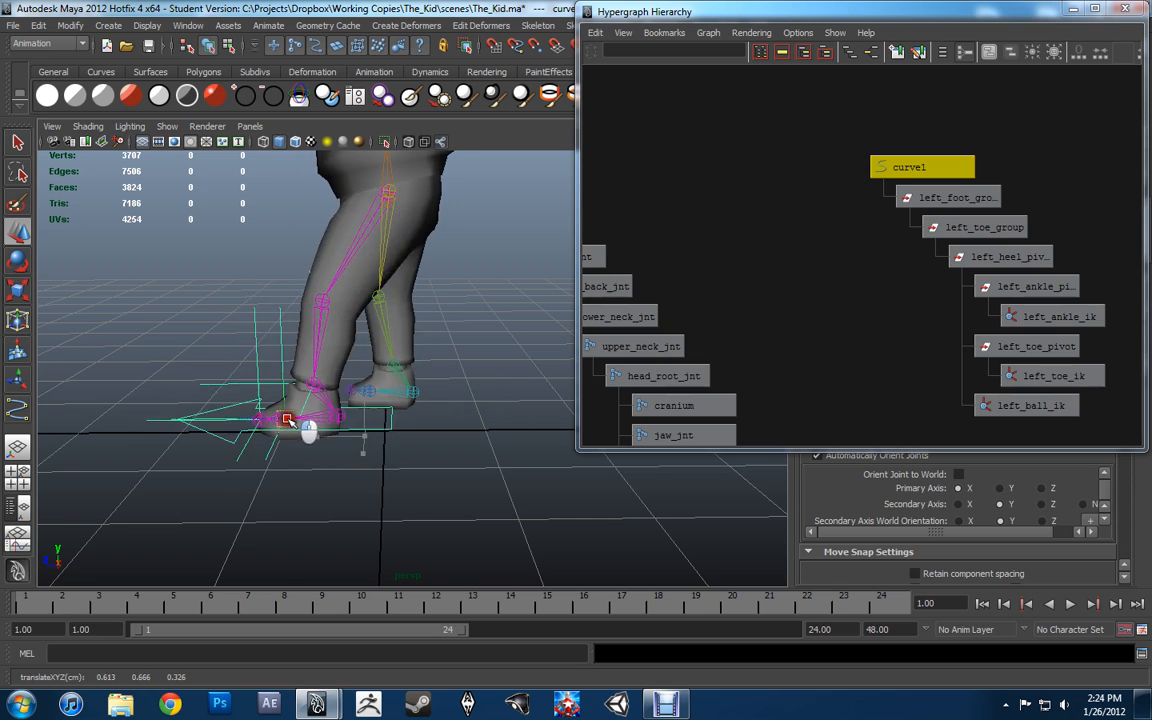
key(e)
drag(350, 383, 257, 303)
key(ctrl+z)
key(w)
drag(293, 432, 379, 401)
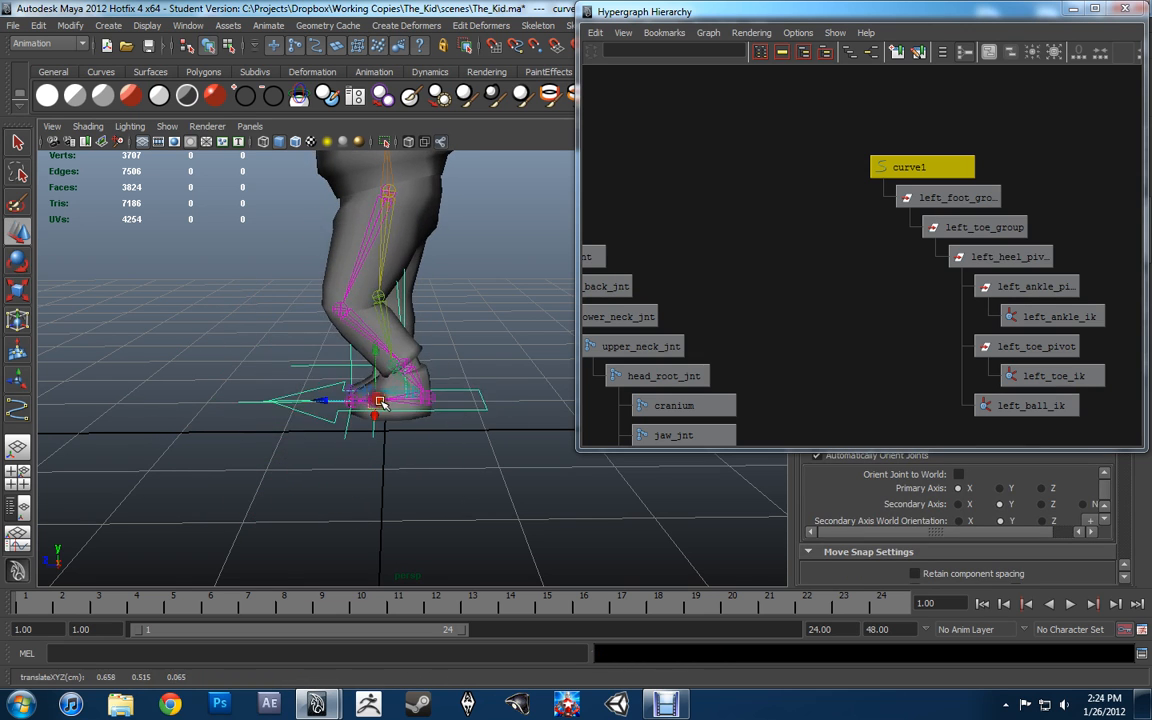
key(ctrl+z)
key(ctrl+z)
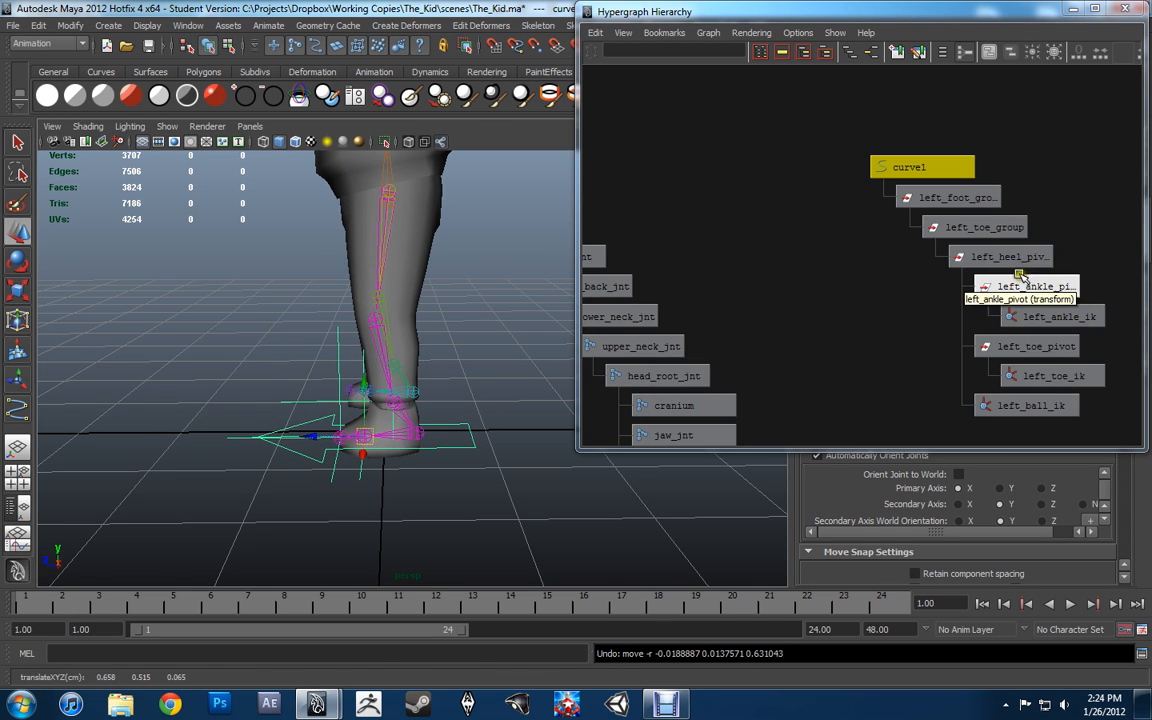
Close the Hypergraph and rename the arrow curve as left_foot_control.
alt+drag(518, 334, 597, 340)
alt+middle_drag(435, 340, 468, 391)
alt+right_drag(468, 391, 442, 376)
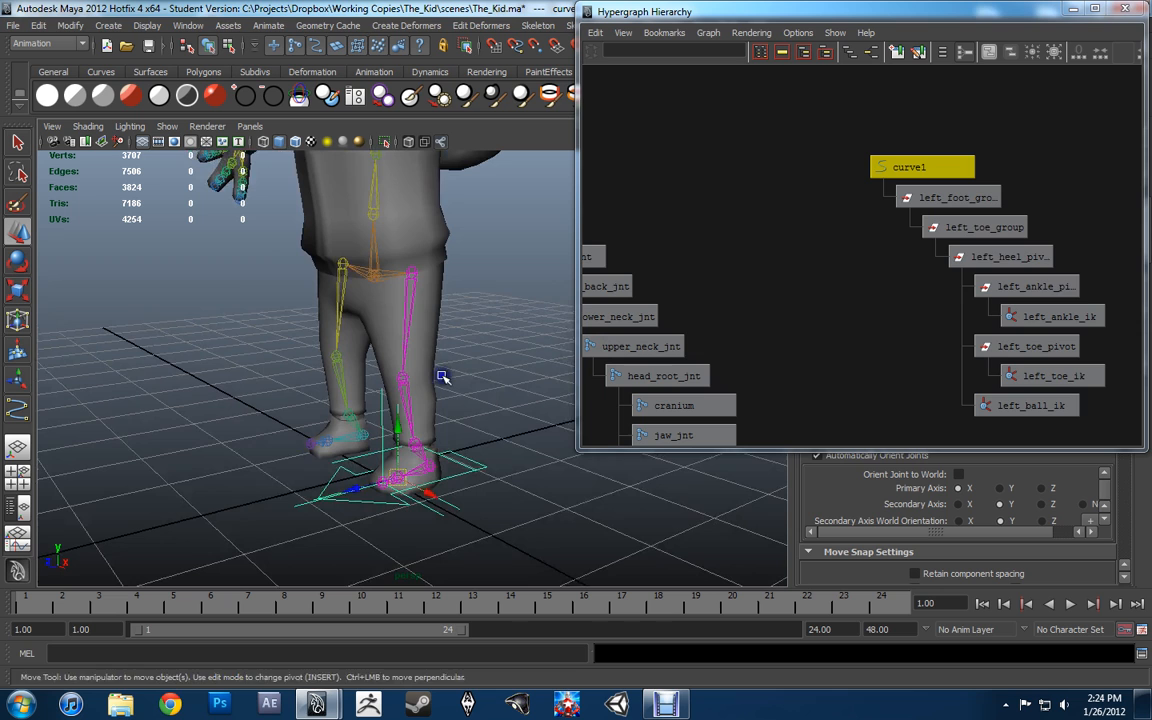
click(1126, 9)
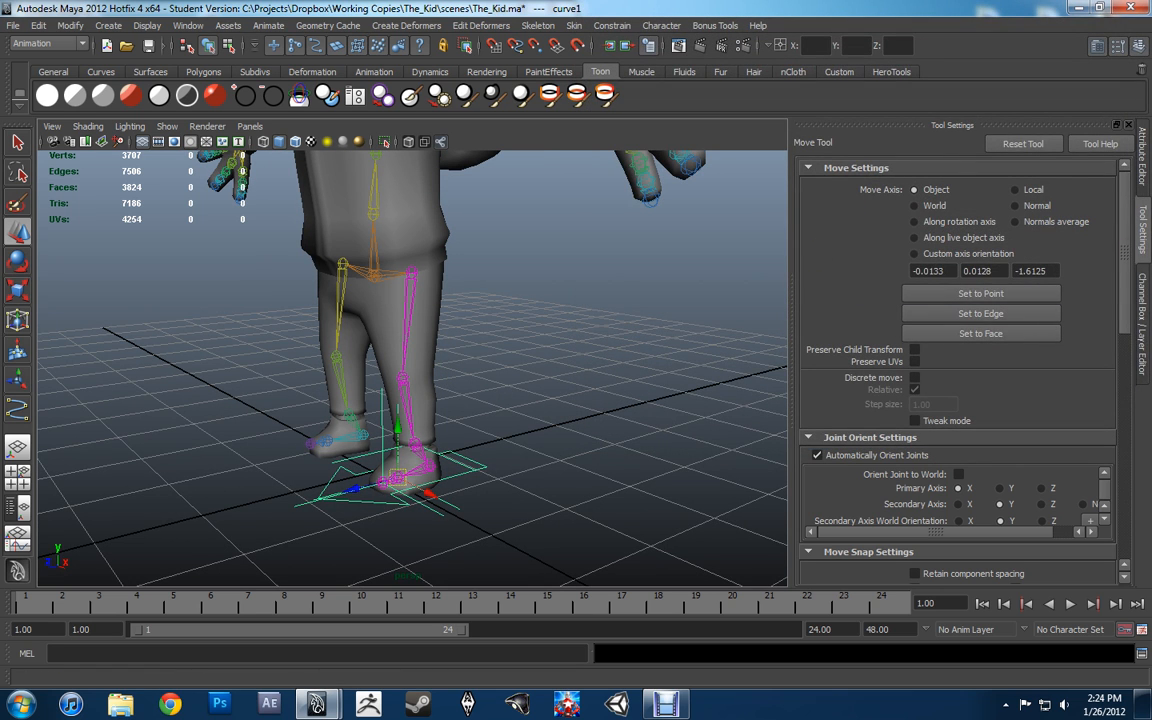
click(1140, 310)
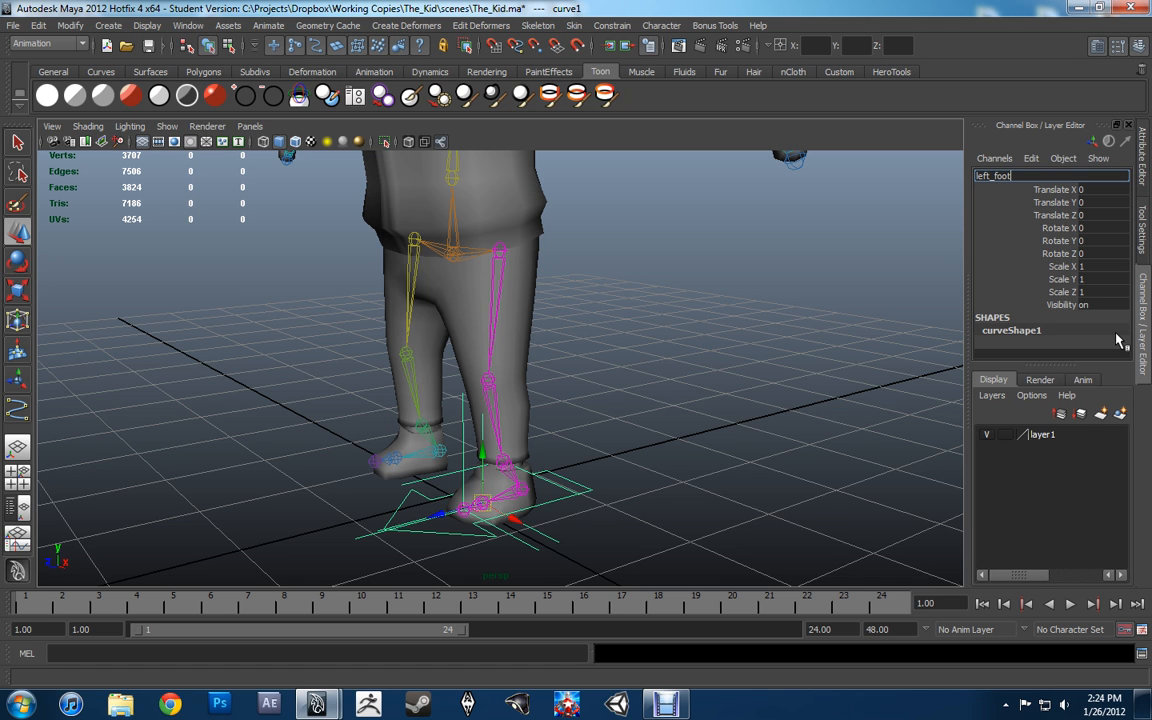
text(l)
key(Return)
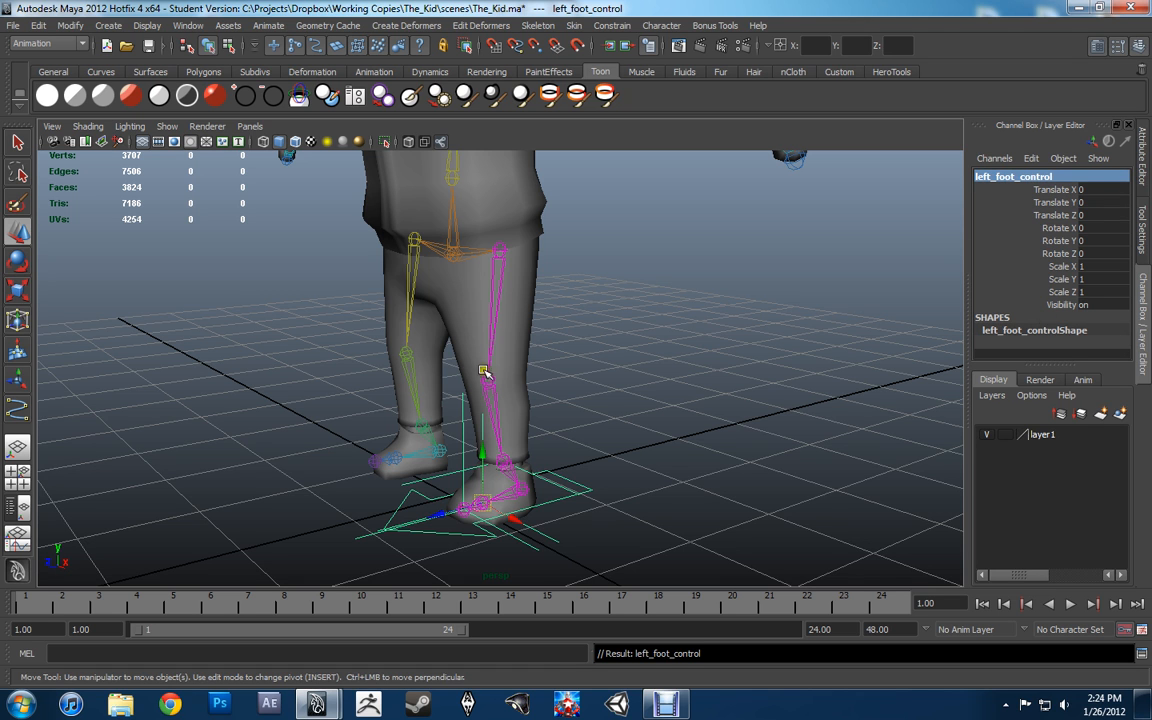
Hide the left foot's IK handles by setting their Visibility to 0, and clear the selection.
alt+drag(643, 392, 585, 423)
alt+drag(702, 346, 620, 476)
alt+drag(674, 388, 617, 503)
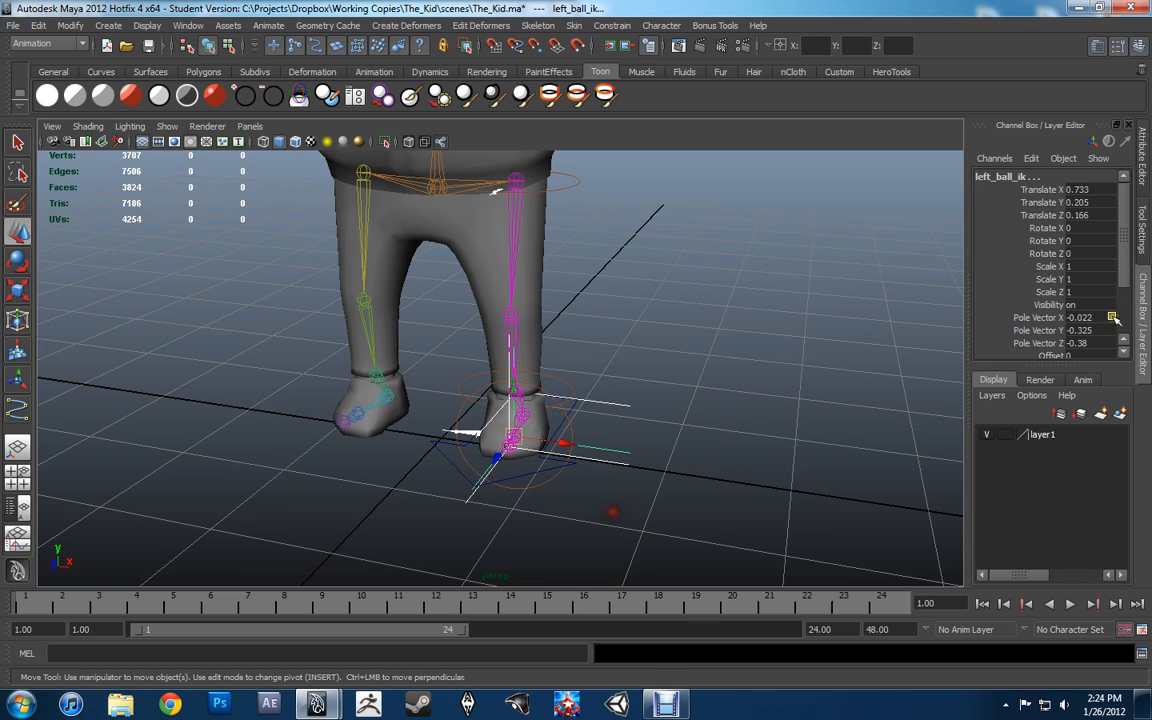
scroll(1070, 322, down, 2)
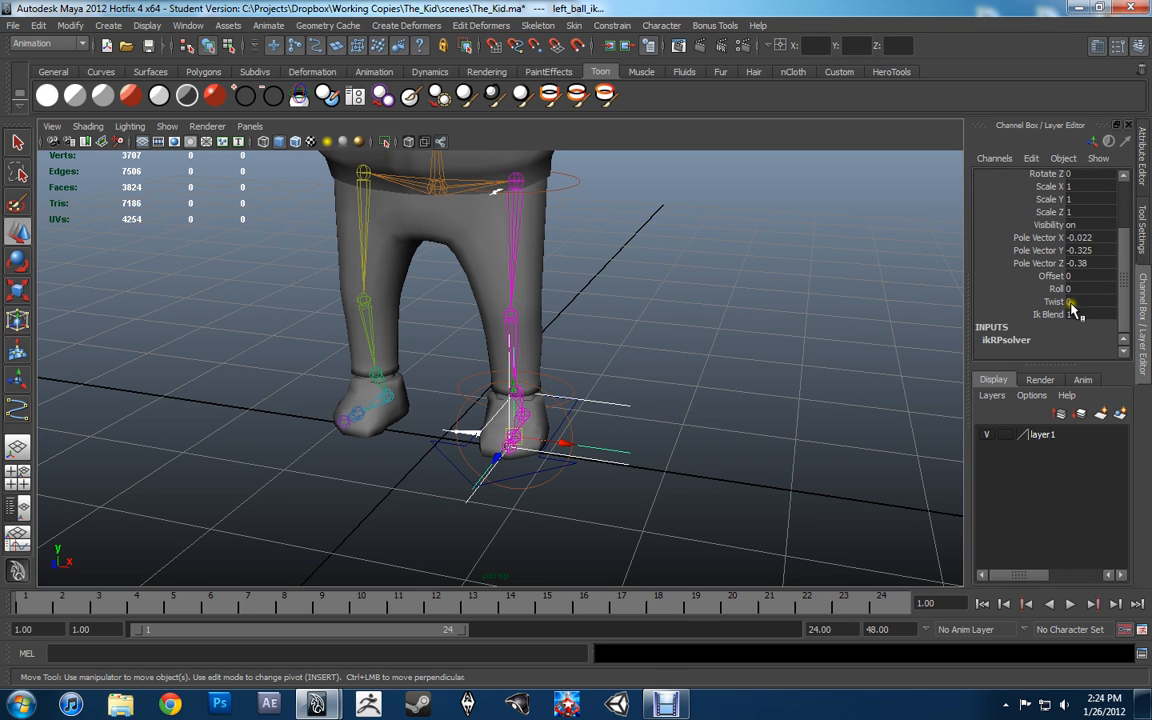
scroll(1070, 305, up, 2)
click(1088, 297)
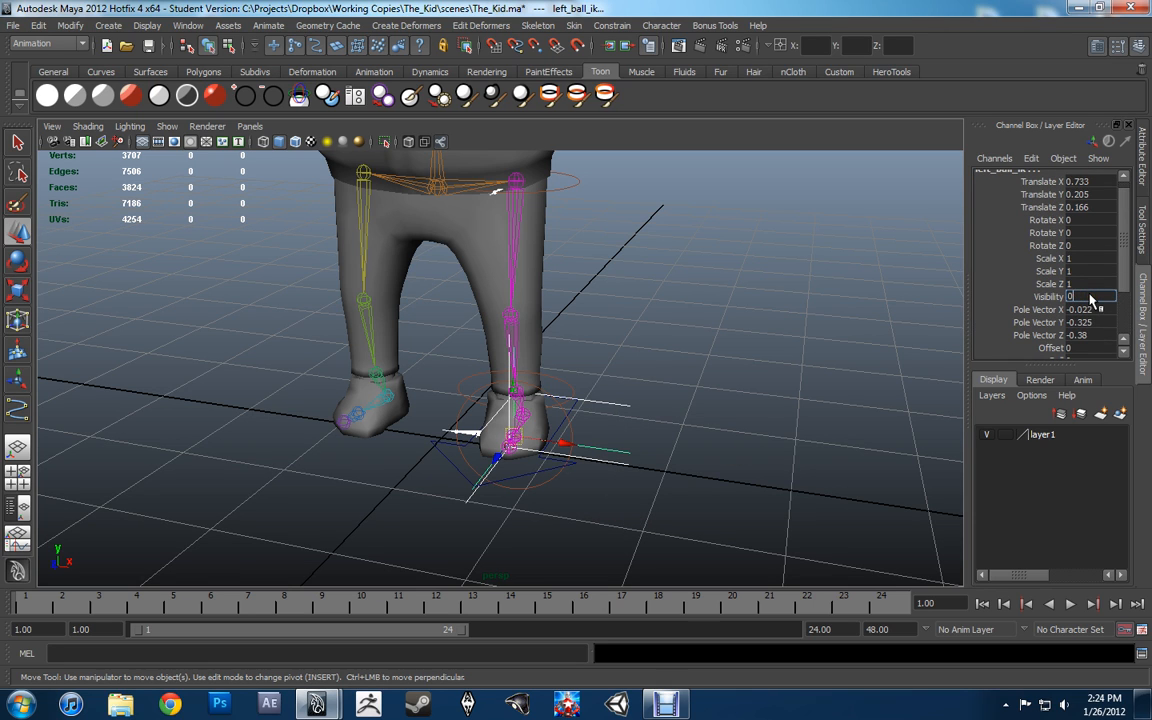
text(0)
key(Return)
alt+drag(744, 306, 640, 319)
click(663, 319)
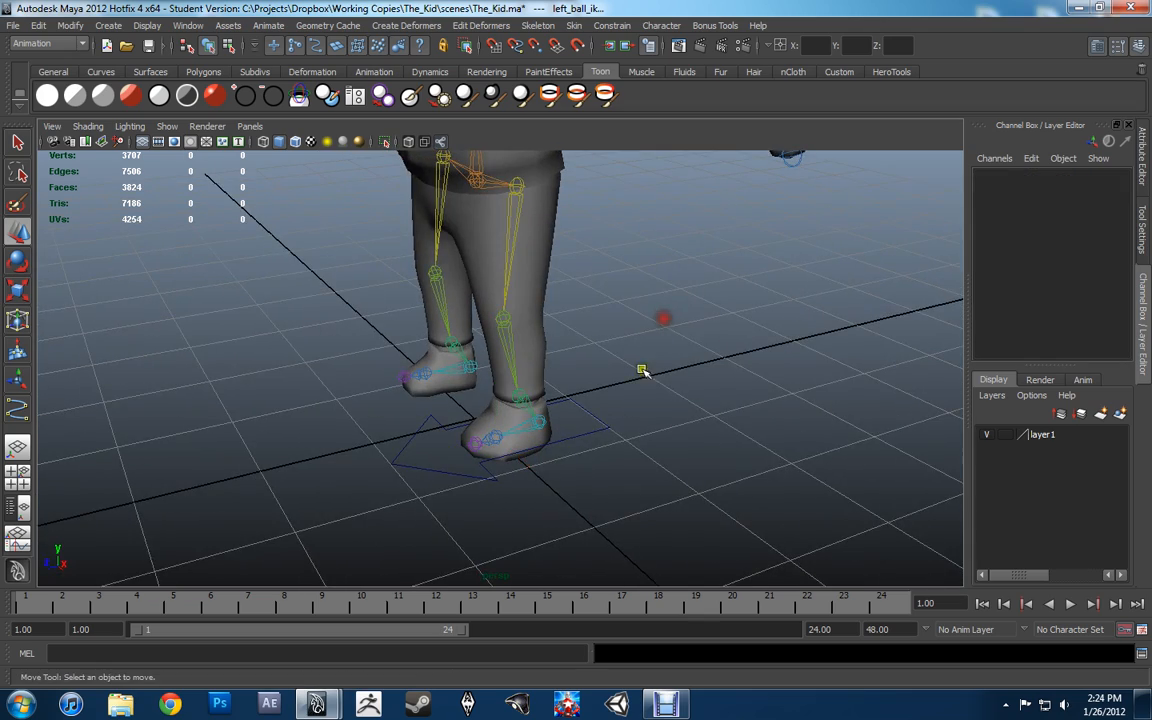
Select the left_foot_control arrow and save the scene.
alt+middle_drag(643, 370, 609, 347)
alt+drag(570, 412, 665, 367)
click(553, 406)
key(ctrl+z)
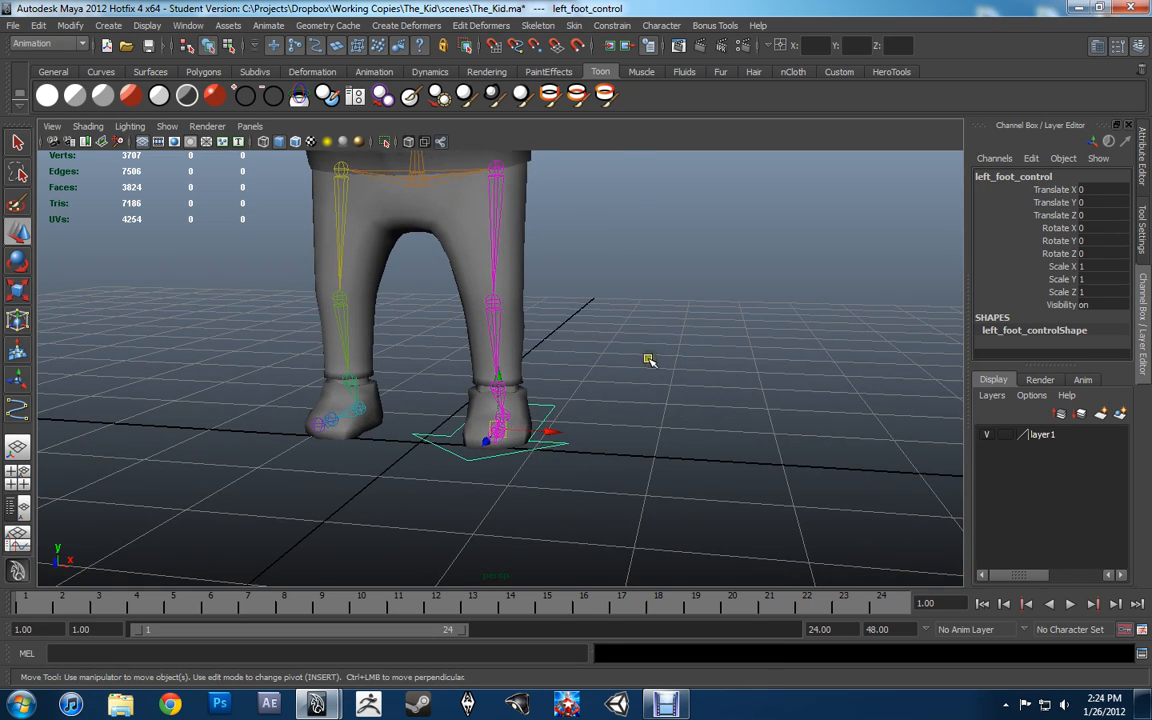
key(q)
key(ctrl+s)
click(540, 364)
alt+drag(539, 369, 420, 300)
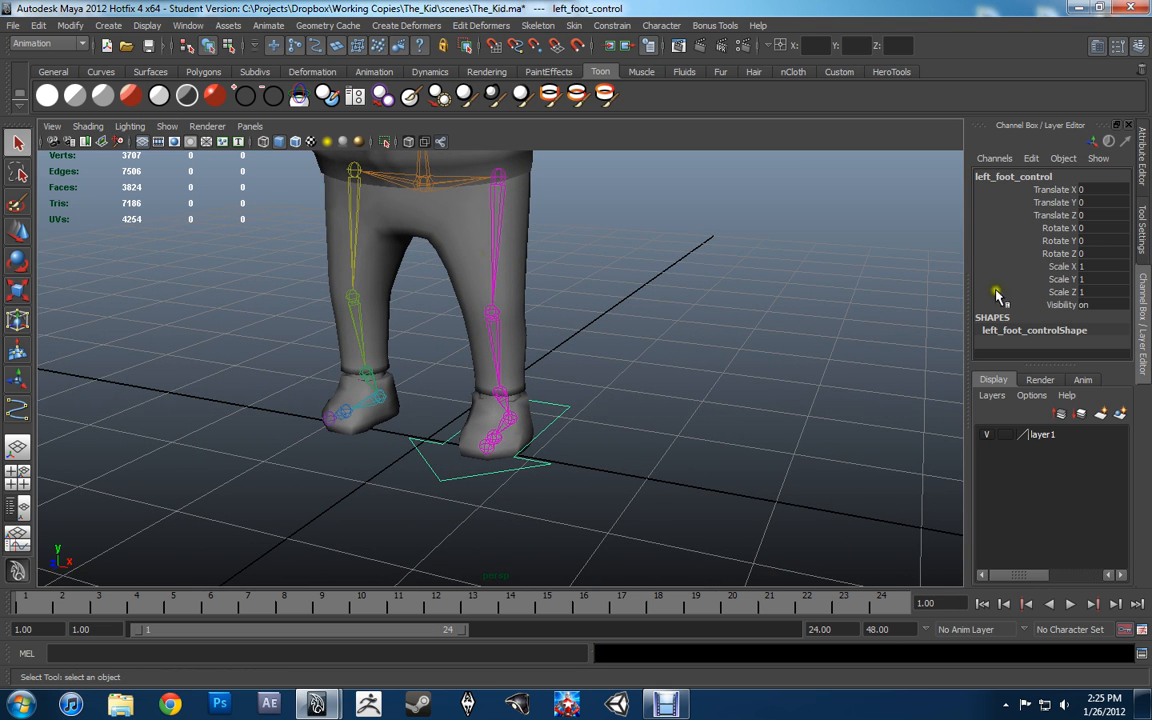
Test rotating left_foot_control to check the foot's response, undoing the rotations.
mouse_move(693, 346)
alt+mouse_down()
mouse_move(665, 343)
mouse_move(704, 330)
alt+mouse_up()
key(e)
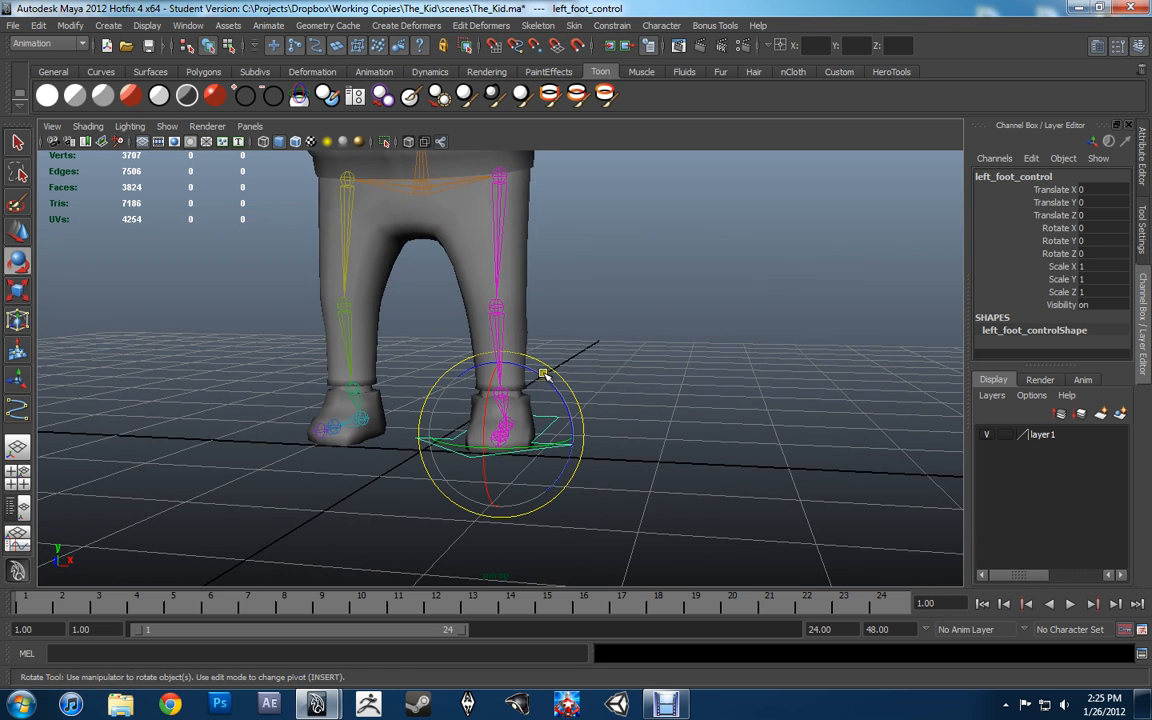
drag(544, 373, 545, 374)
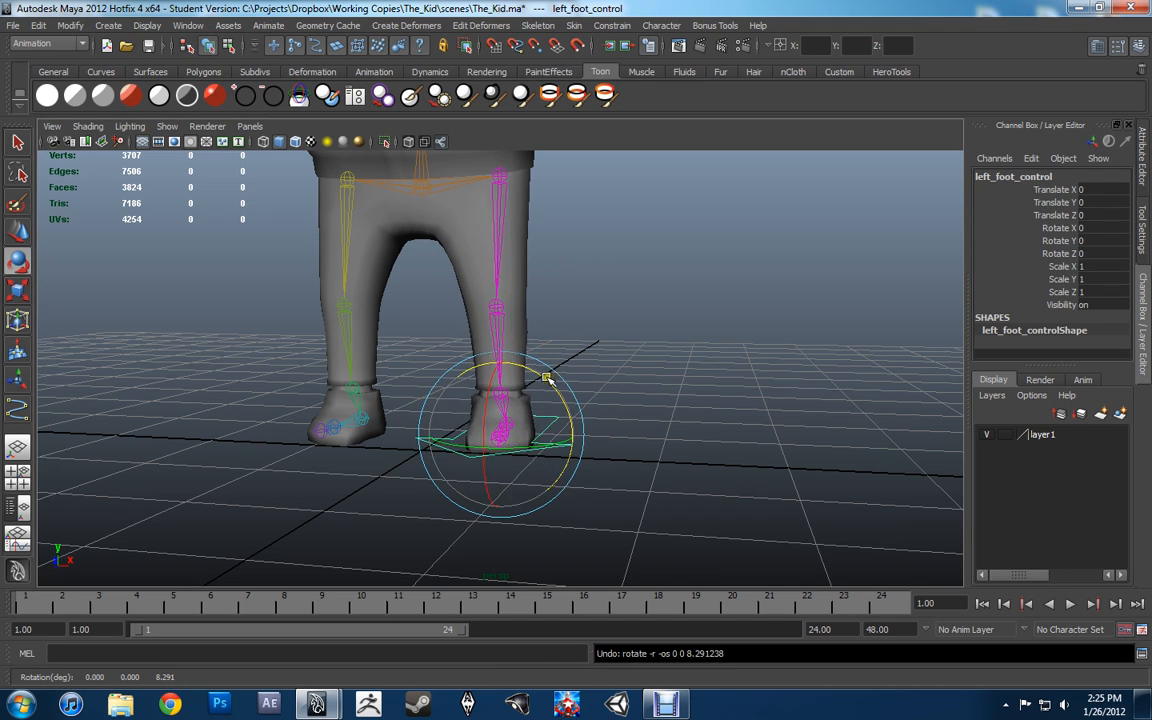
alt+drag(547, 378, 667, 370)
alt+drag(560, 402, 440, 433)
key(ctrl+z)
Test moving left_foot_control sideways and upward and scaling it, undoing each change.
key(w)
key(ctrl+z)
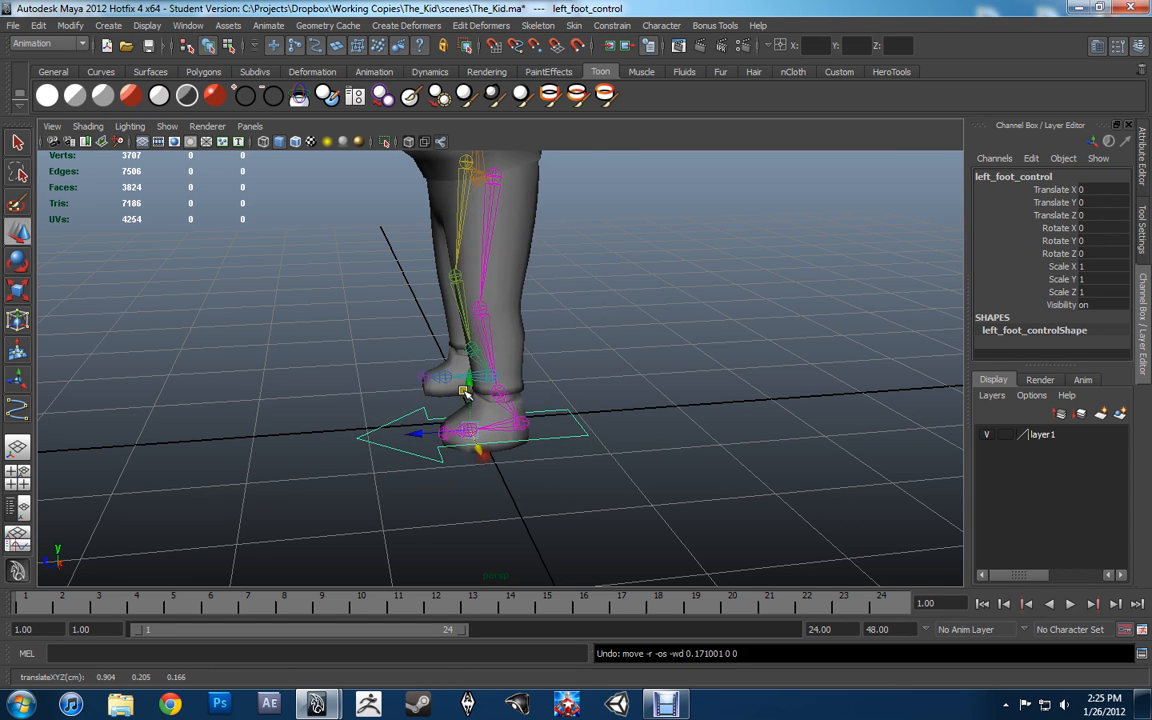
drag(463, 391, 465, 337)
key(ctrl+z)
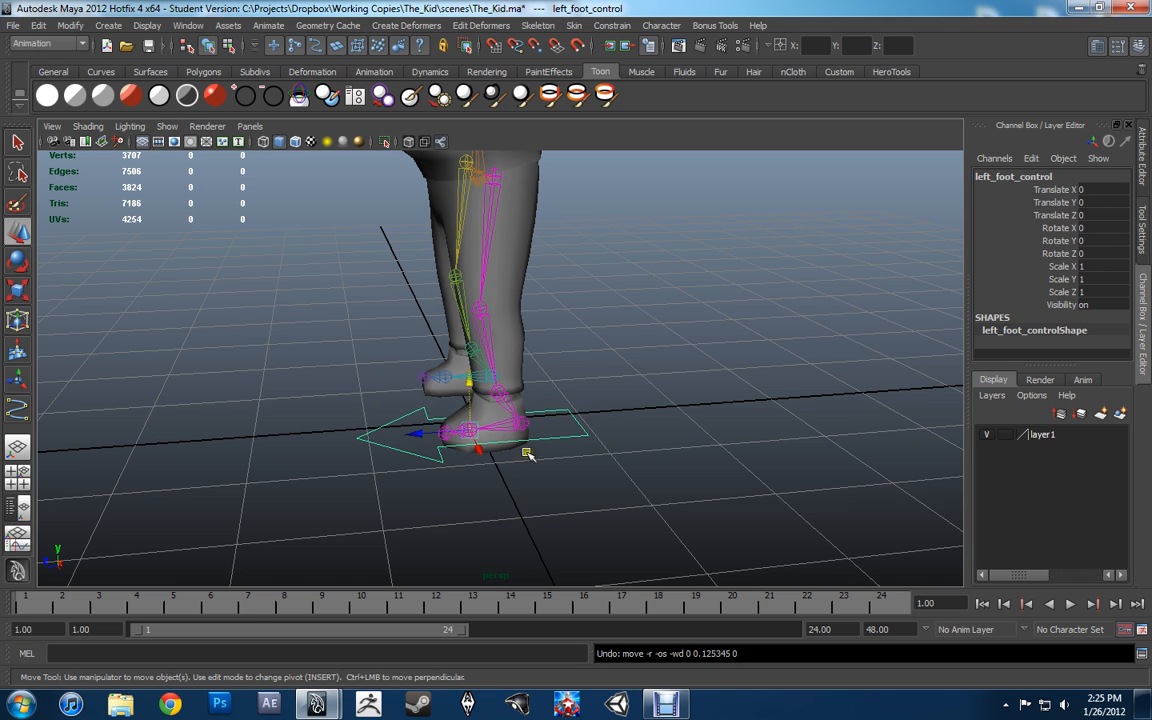
key(r)
drag(470, 432, 727, 432)
key(ctrl+z)
Lock and hide the Scale X, Y, Z and Visibility channels of left_foot_control.
alt+drag(522, 446, 677, 438)
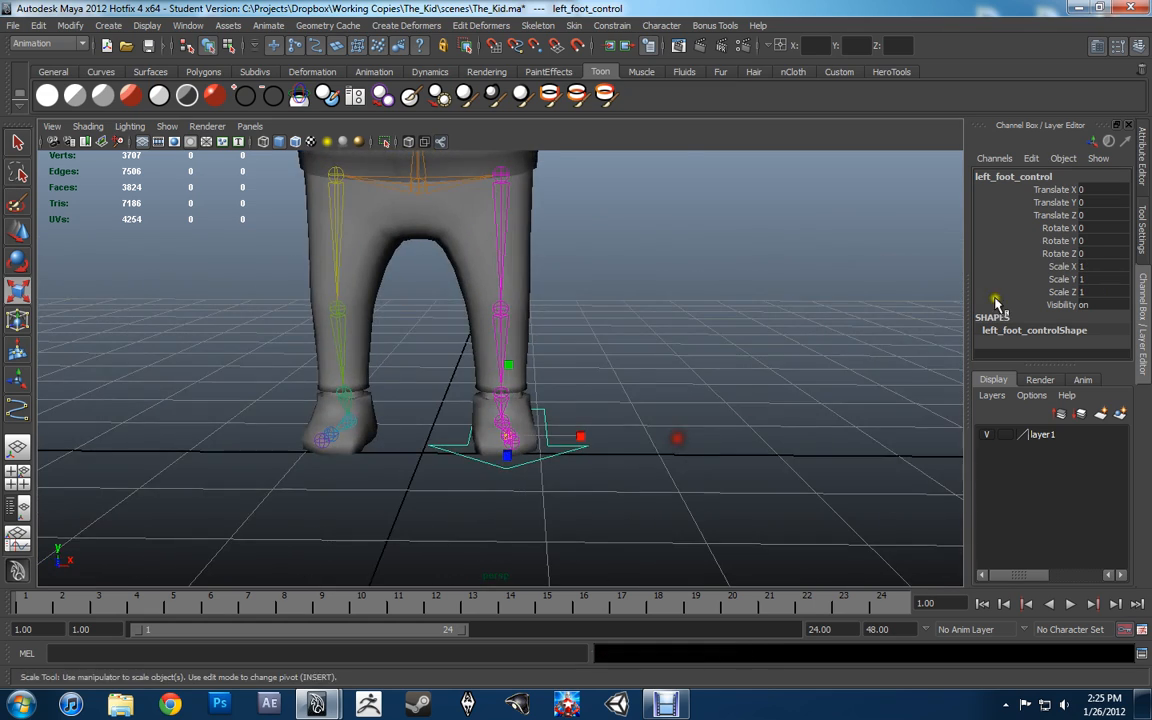
click(1065, 266)
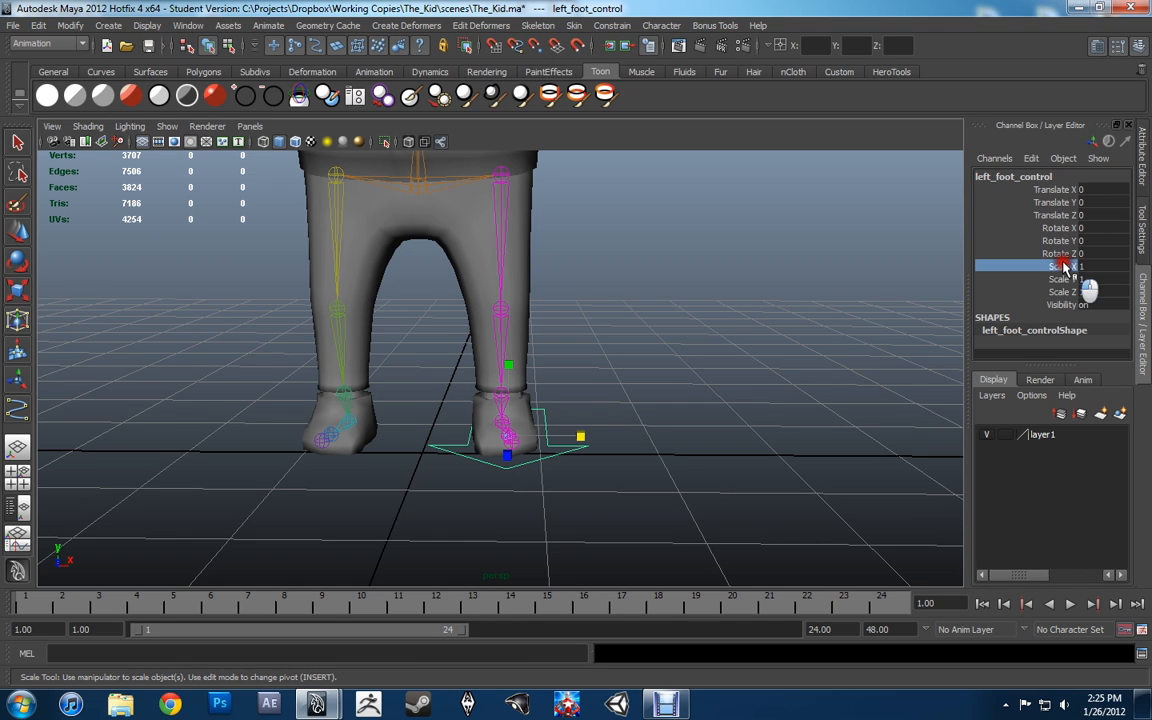
drag(1065, 266, 1063, 314)
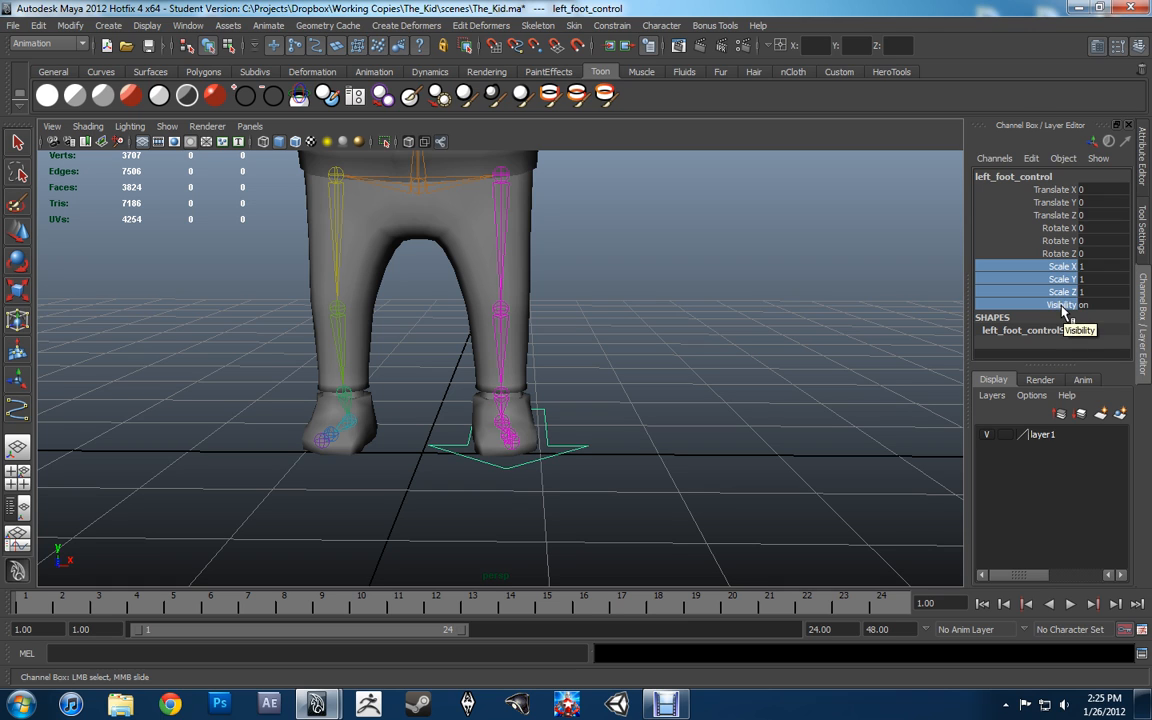
right_click(1063, 313)
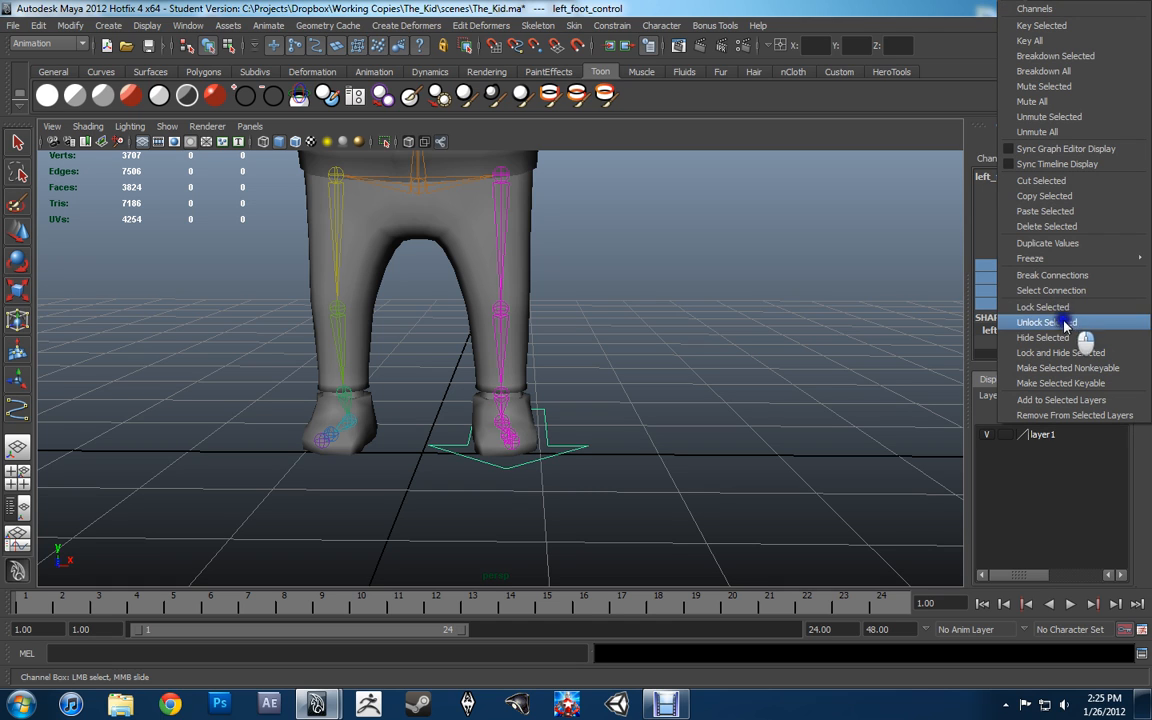
click(1060, 353)
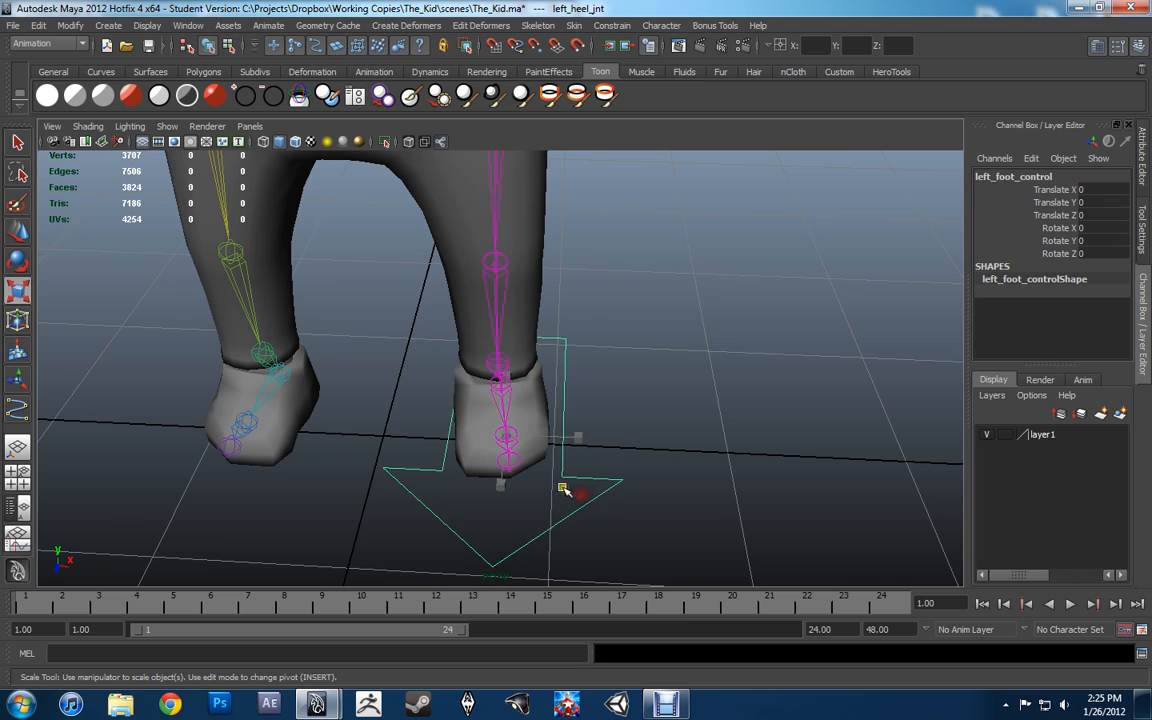
Start a new attribute for left_foot_control and give it the long name Ball_rotation.
alt+drag(563, 489, 578, 460)
click(578, 442)
click(571, 487)
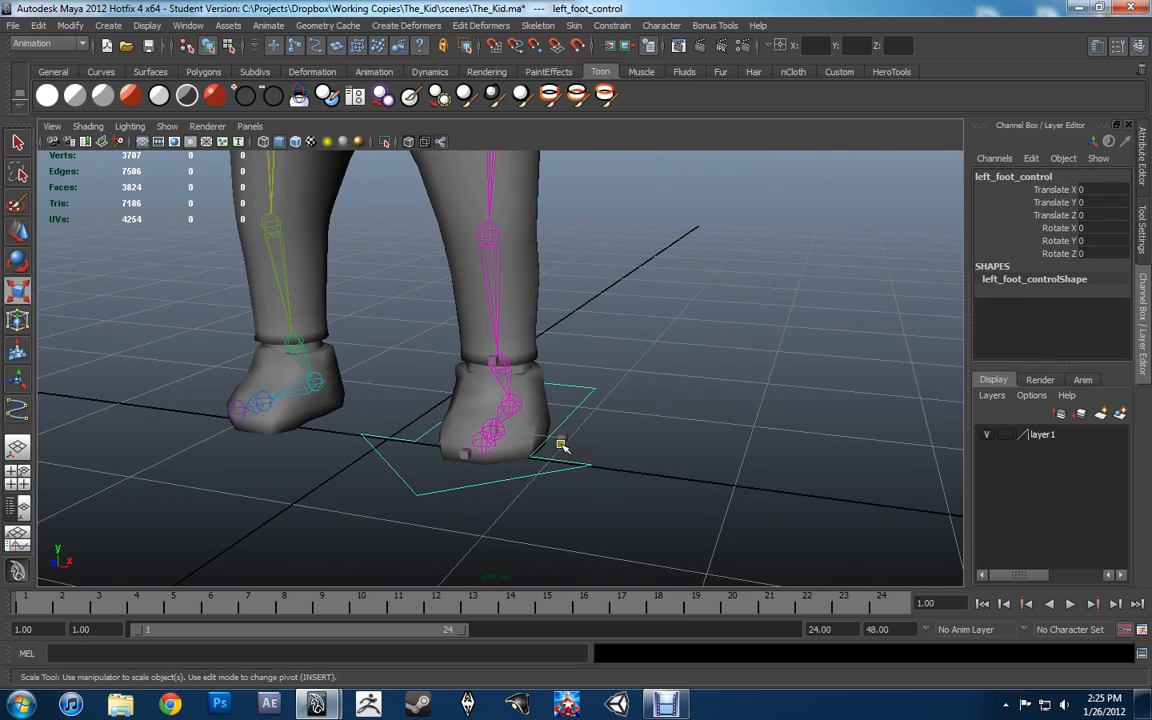
alt+middle_drag(561, 444, 570, 471)
alt+right_drag(622, 450, 566, 393)
alt+middle_drag(566, 393, 615, 475)
alt+drag(615, 475, 500, 470)
click(70, 25)
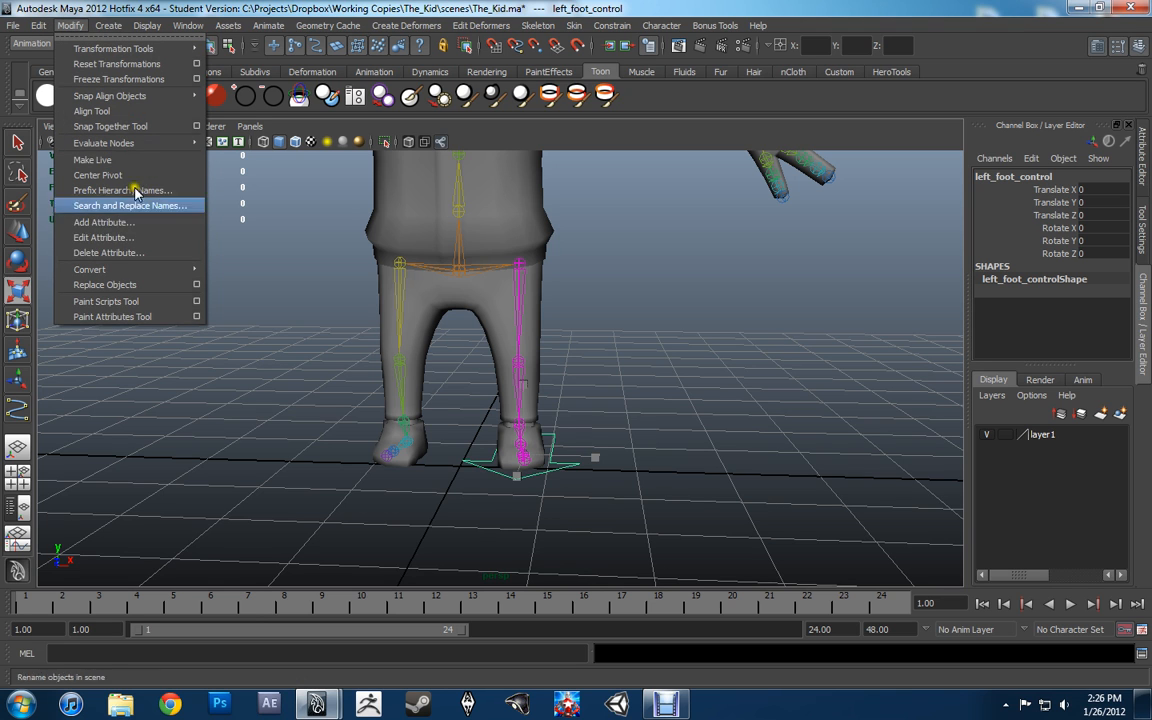
click(104, 222)
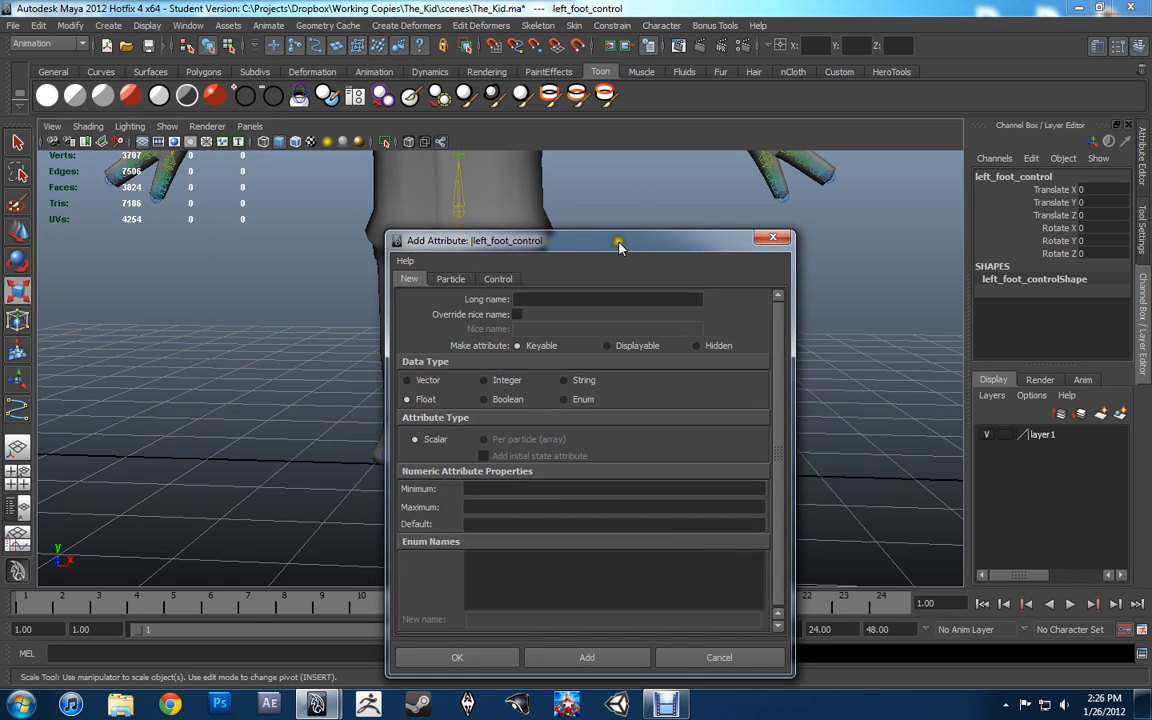
drag(620, 245, 433, 120)
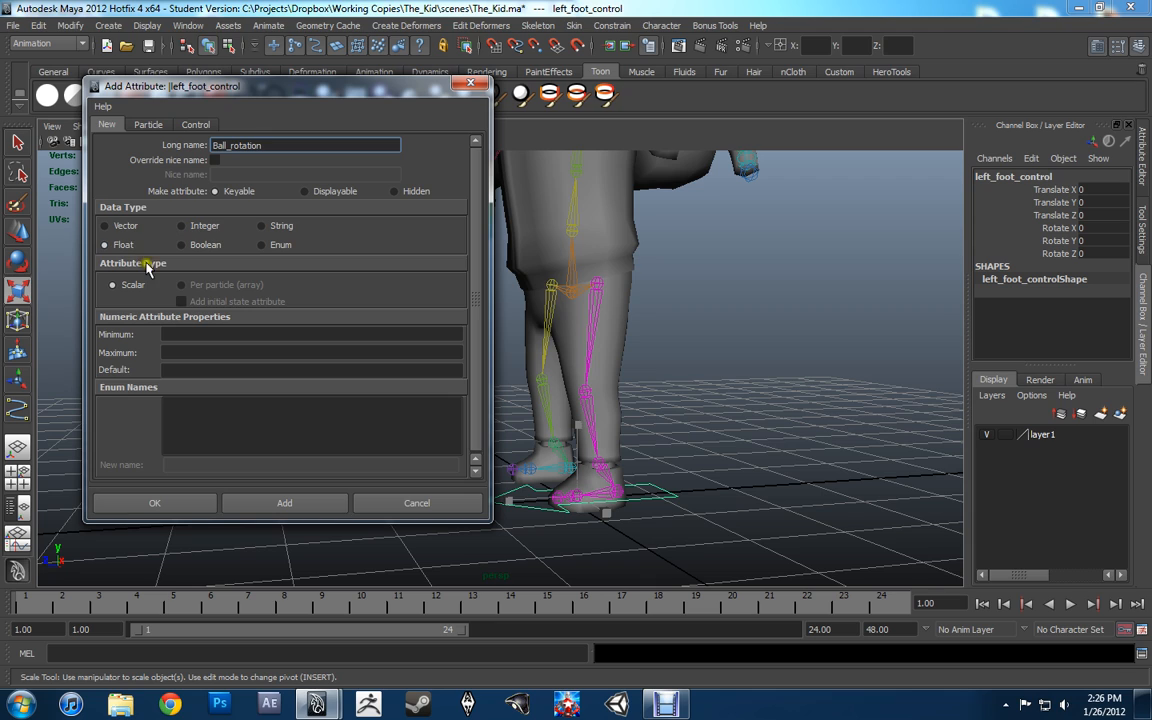
Set Ball_rotation's minimum to -5, maximum to 5 and default to 0, add it to left_foot_control and close the dialog.
click(211, 334)
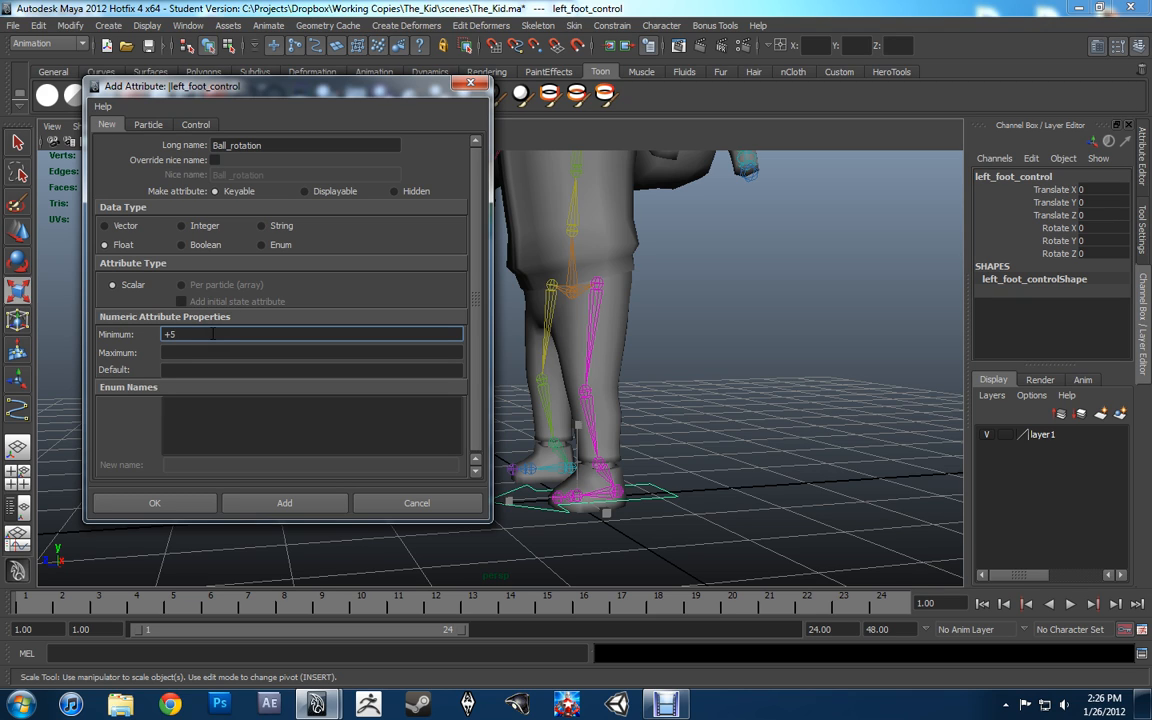
text(-5)
key(Tab)
text(5)
key(Tab)
text(0)
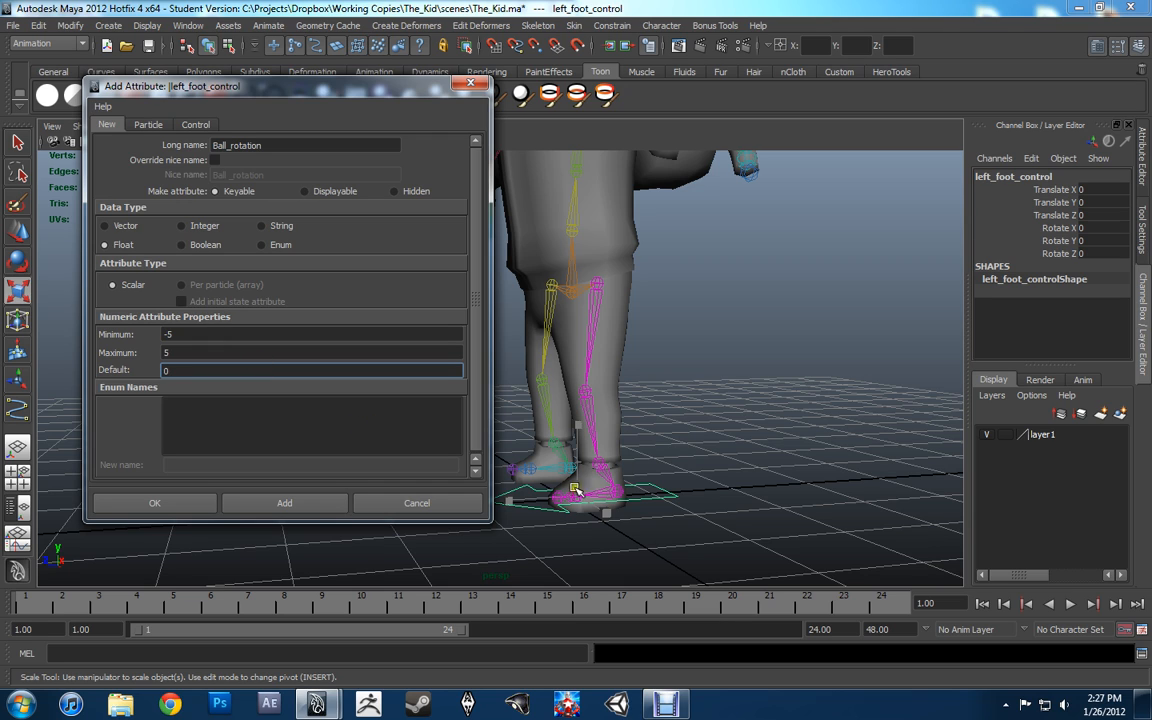
click(264, 505)
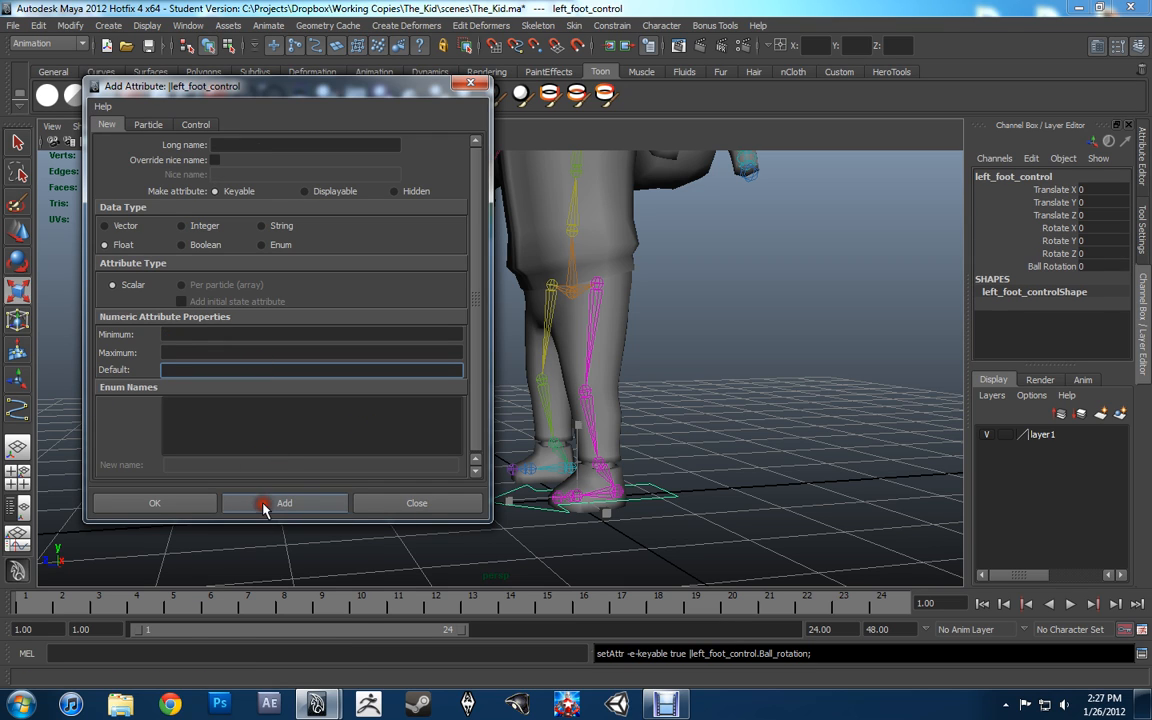
click(1070, 267)
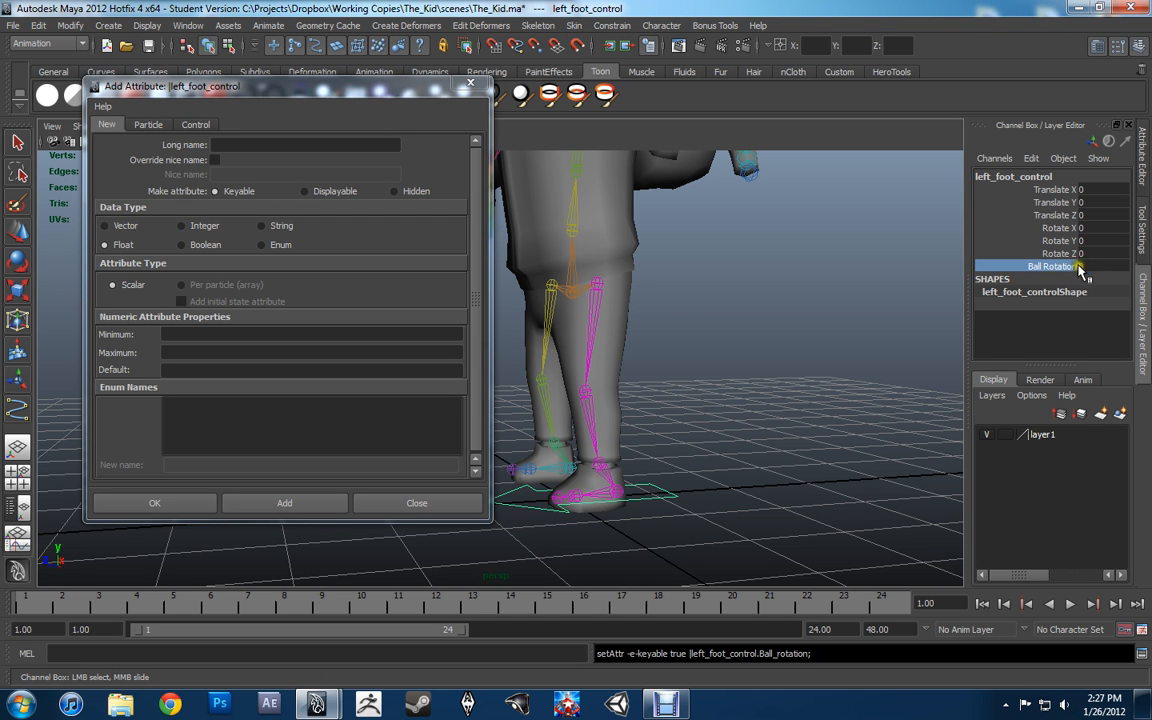
click(429, 502)
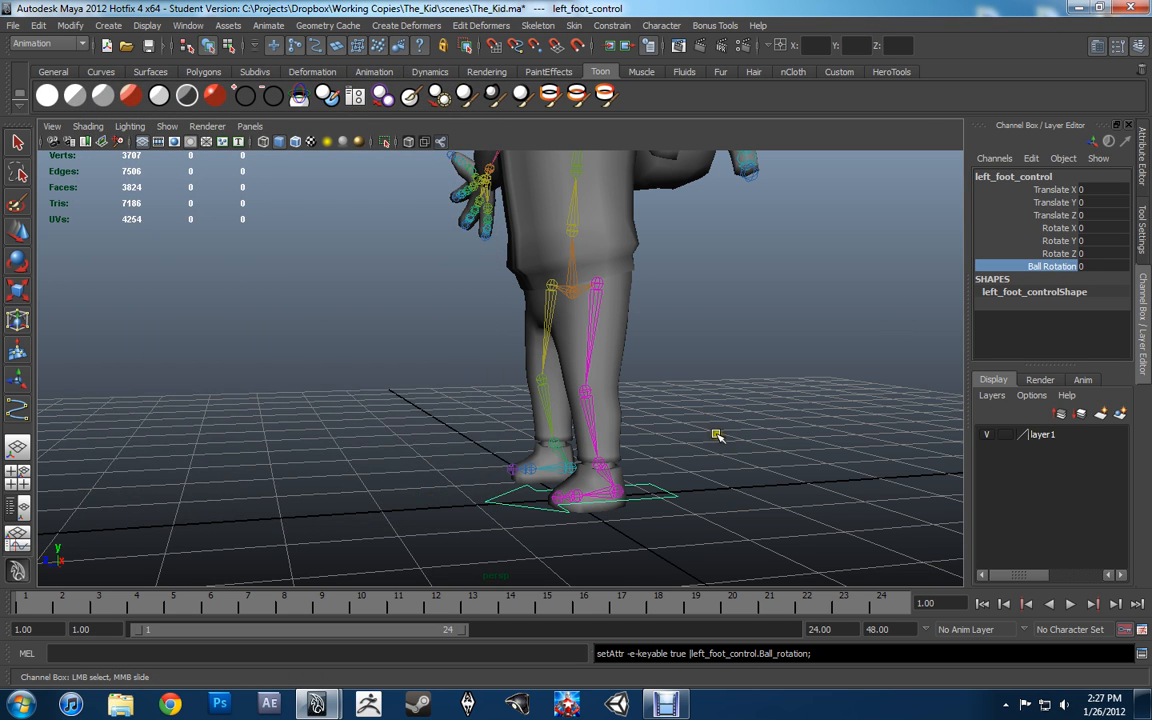
Open the Set Driven Key window with left_foot_control selected and place it beside the legs.
alt+middle_drag(717, 435, 635, 365)
scroll(571, 432, up, 3)
alt+drag(573, 432, 628, 437)
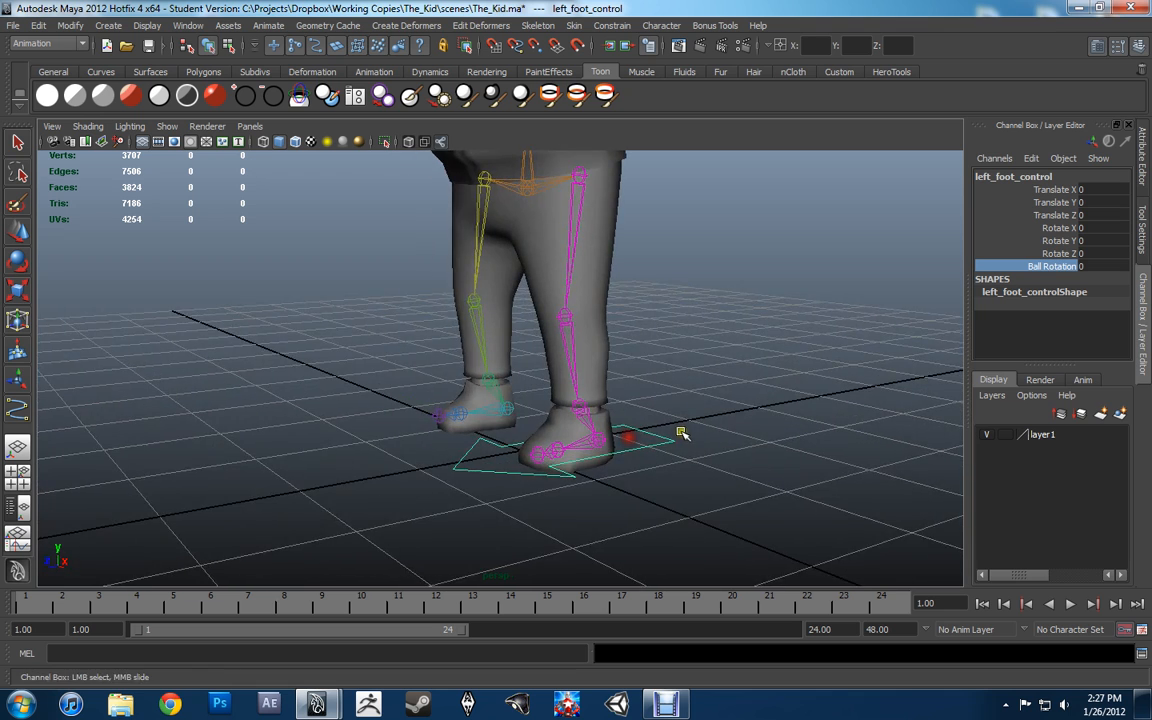
scroll(681, 432, up, 3)
alt+middle_drag(681, 432, 647, 407)
scroll(643, 411, up, 1)
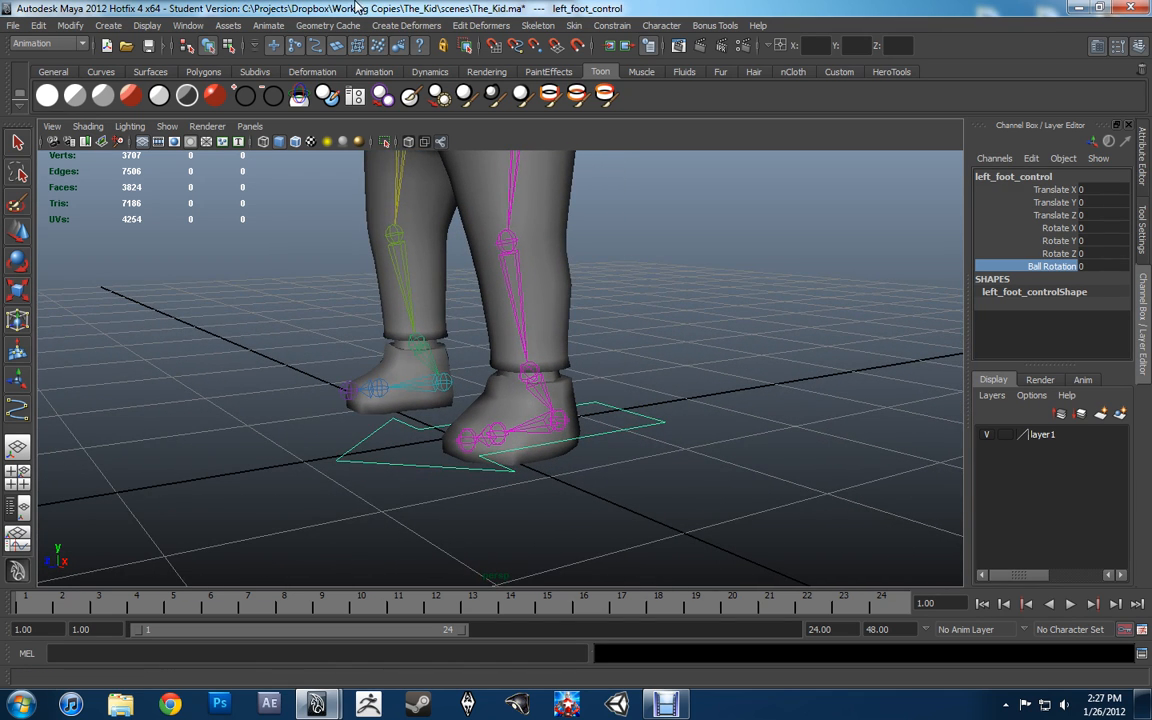
click(268, 25)
mouse_move(313, 96)
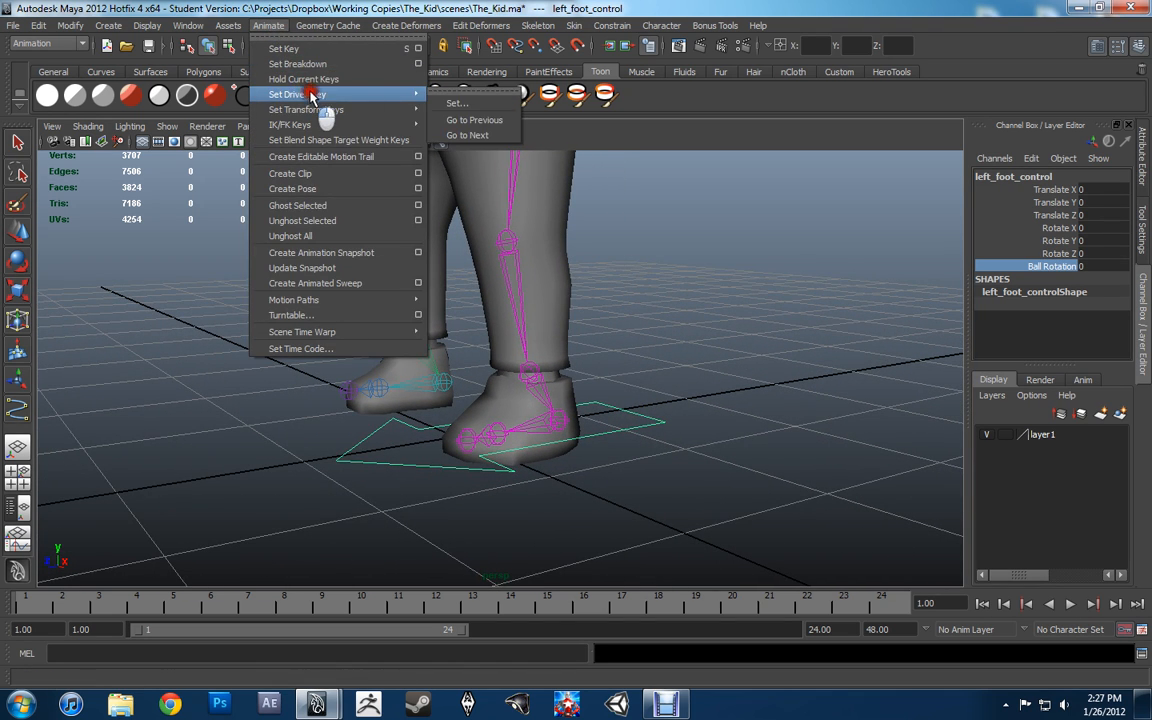
click(458, 104)
drag(640, 243, 791, 142)
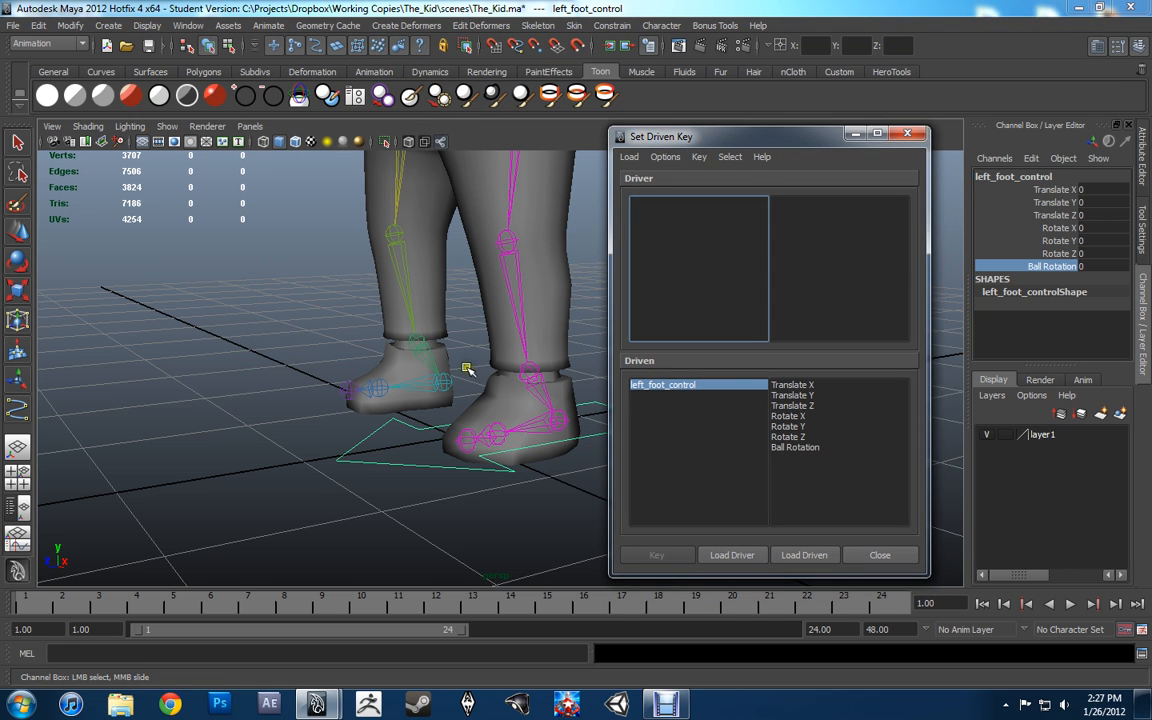
Load left_foot_control as the driver in the Set Driven Key window.
alt+middle_drag(434, 351, 371, 331)
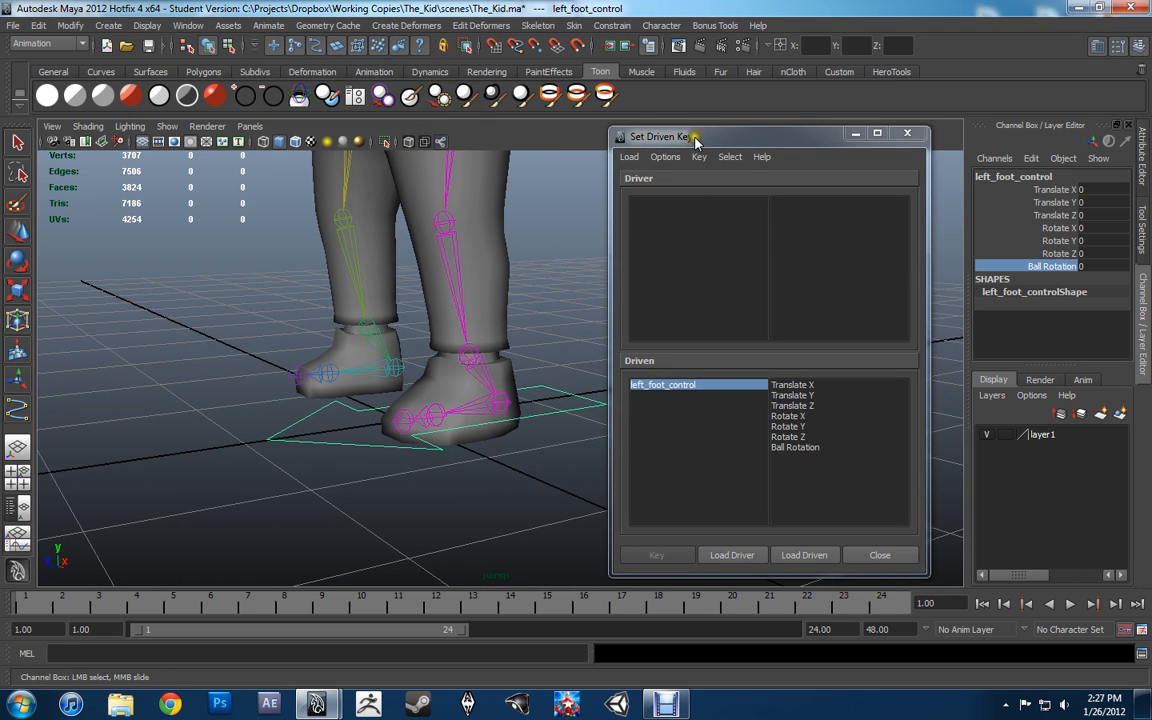
drag(695, 139, 719, 78)
alt+middle_drag(567, 399, 539, 406)
alt+click(542, 408)
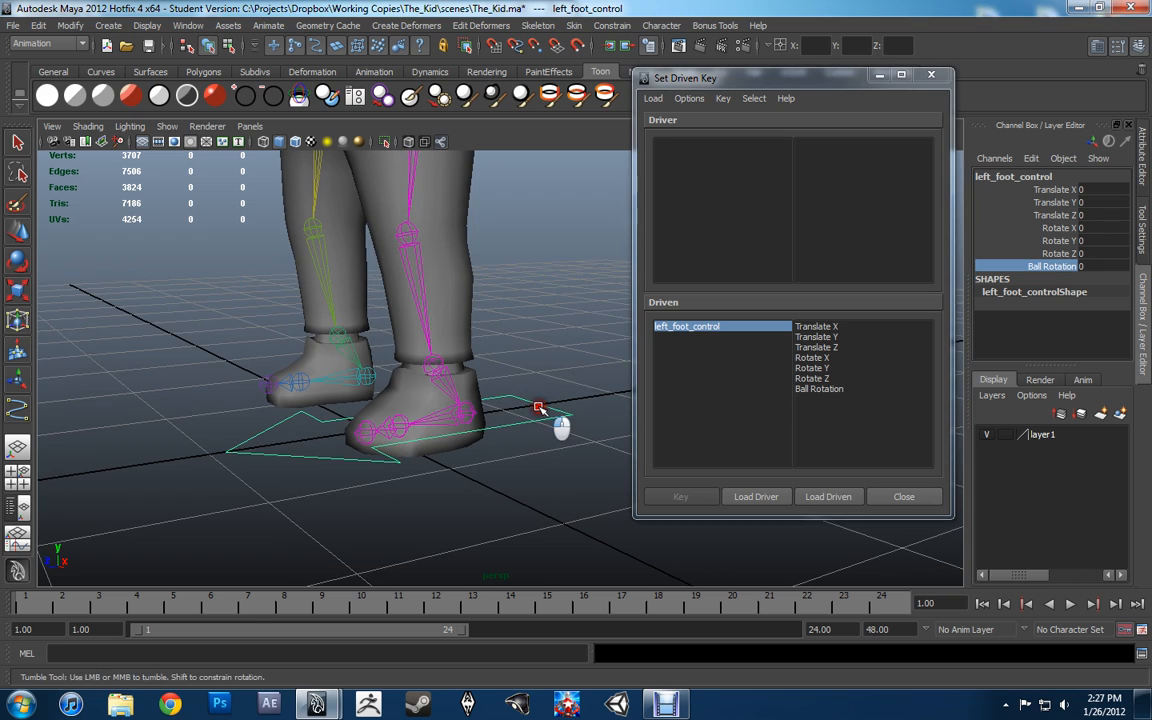
drag(563, 375, 556, 450)
key(r)
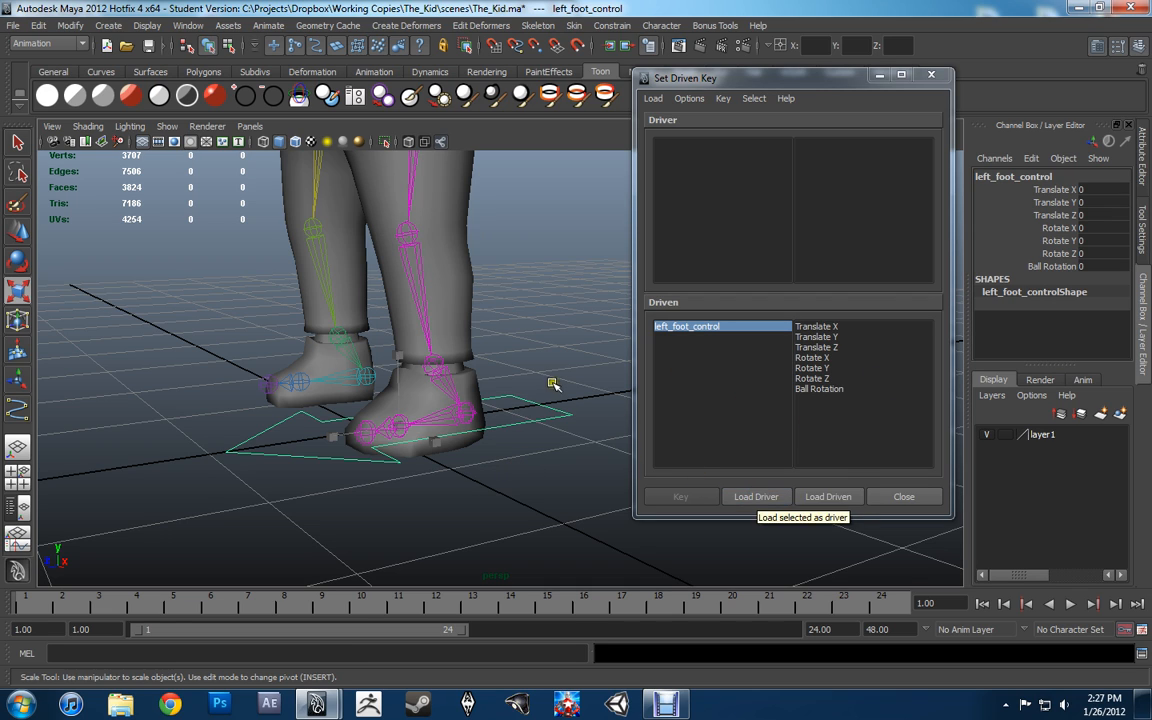
click(758, 496)
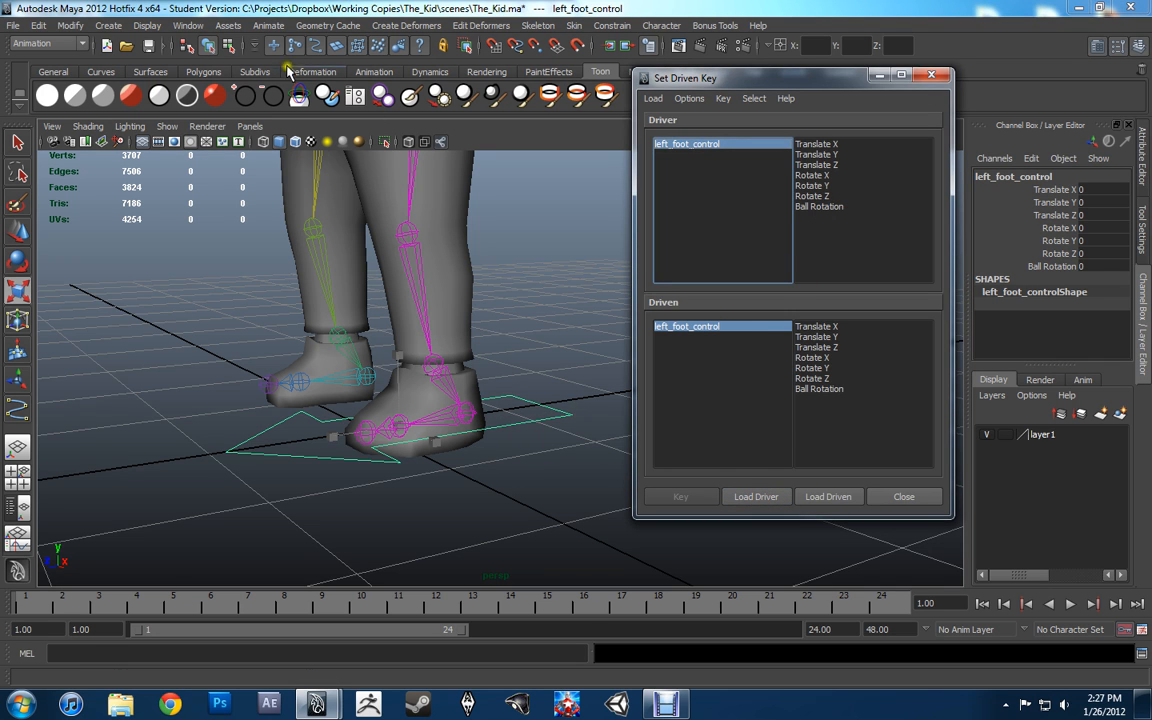
Select left_ankle_pivot in the Hypergraph hierarchy and load it as the driven object.
click(187, 25)
click(233, 172)
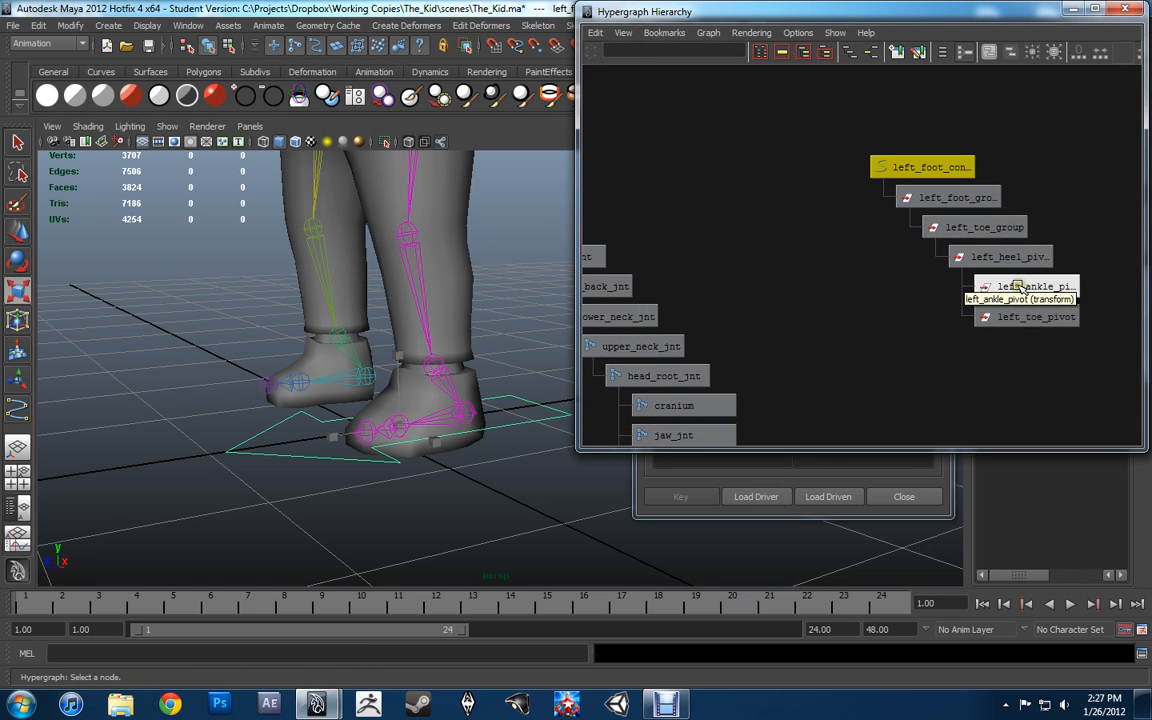
click(1012, 287)
drag(858, 14, 310, 120)
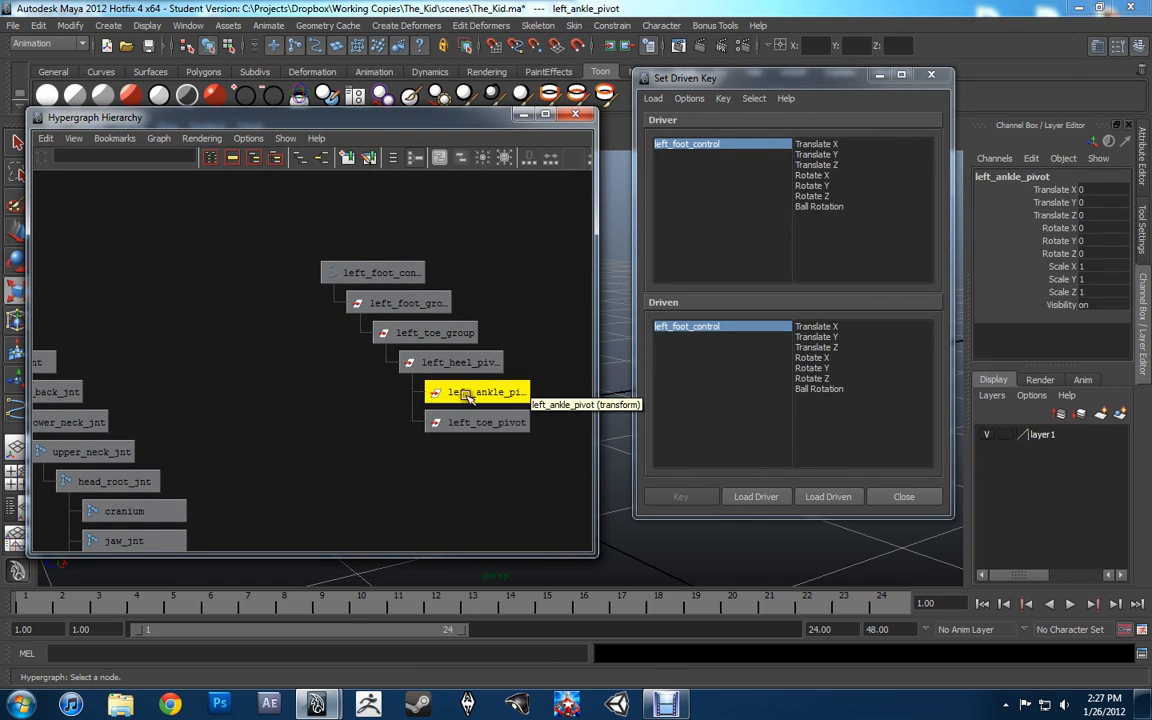
click(832, 497)
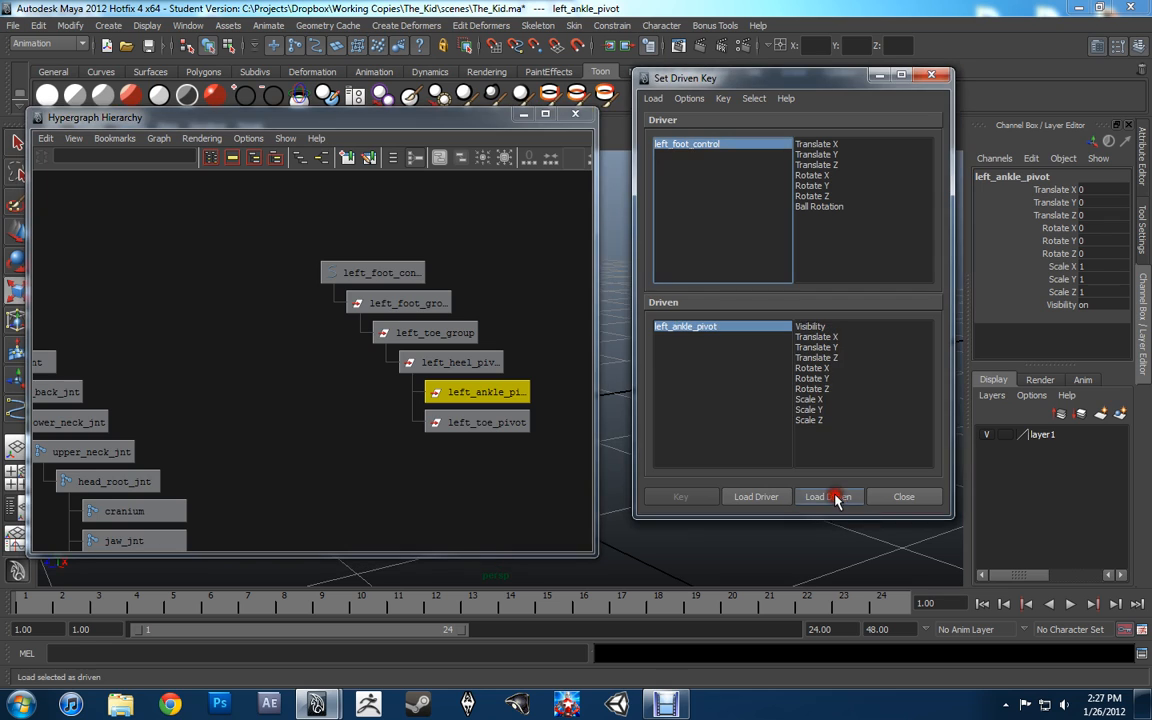
Choose left_foot_control's Ball Rotation as the driver attribute, close the Hypergraph and reselect left_ankle_pivot from the driven objects.
click(729, 145)
click(815, 206)
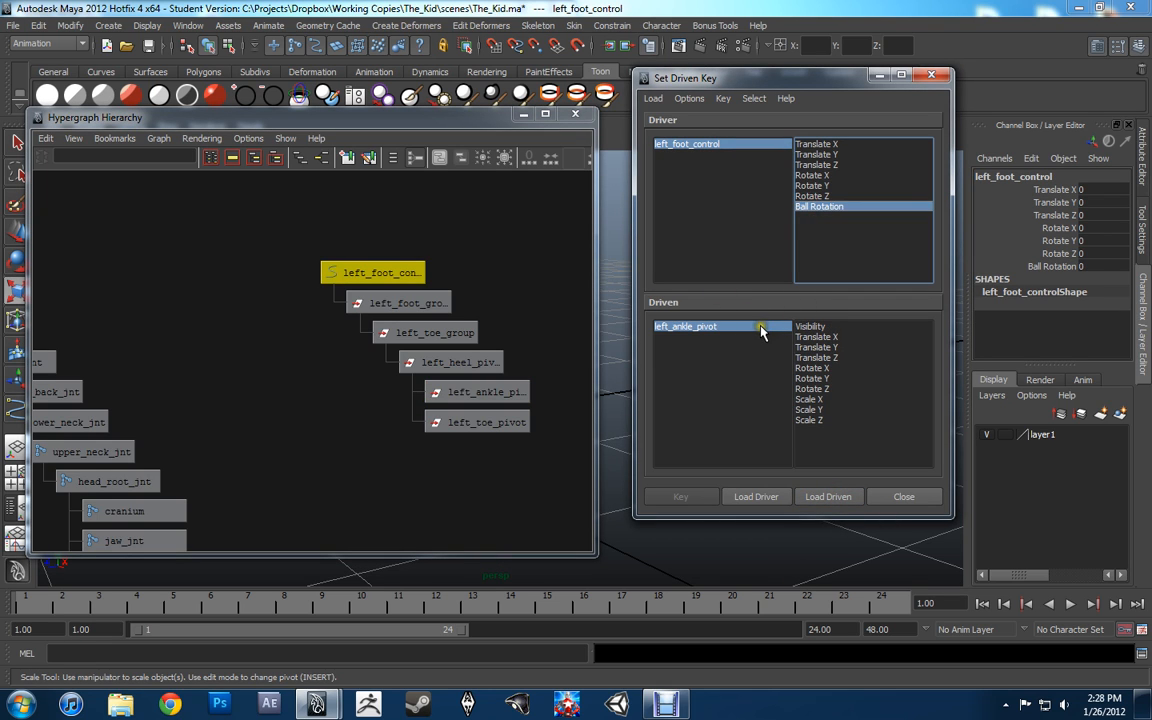
click(722, 327)
click(575, 114)
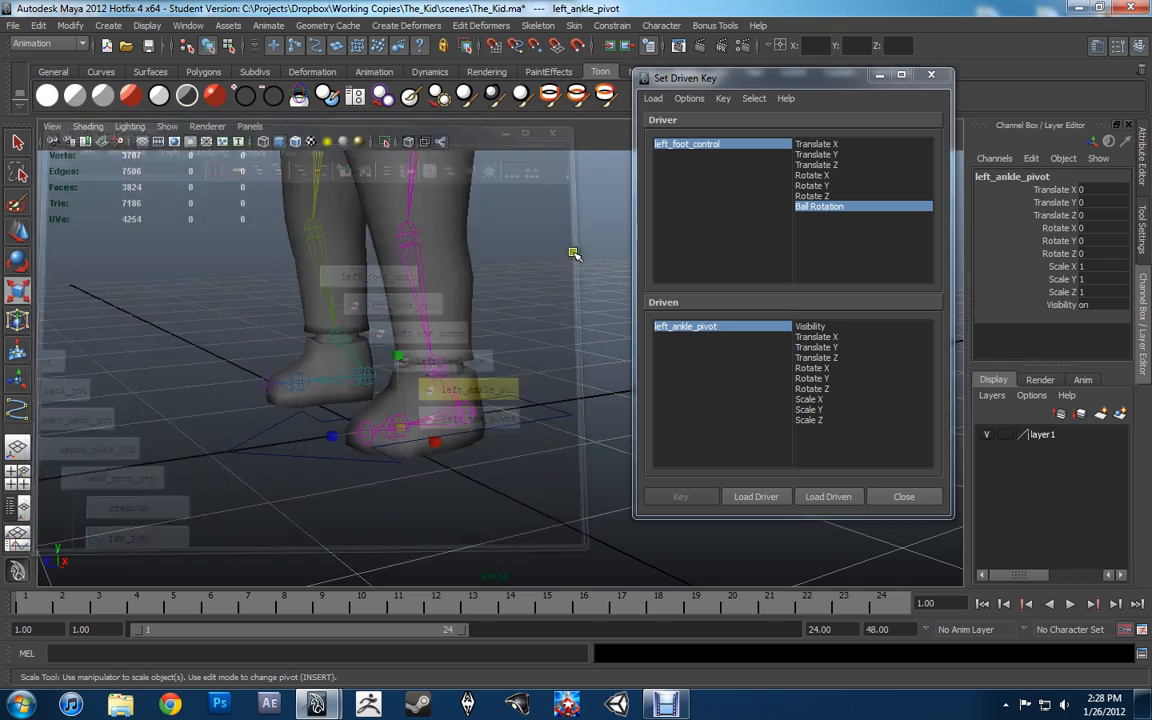
alt+middle_drag(561, 346, 576, 310)
alt+drag(602, 345, 488, 380)
click(733, 328)
click(668, 327)
drag(645, 78, 621, 90)
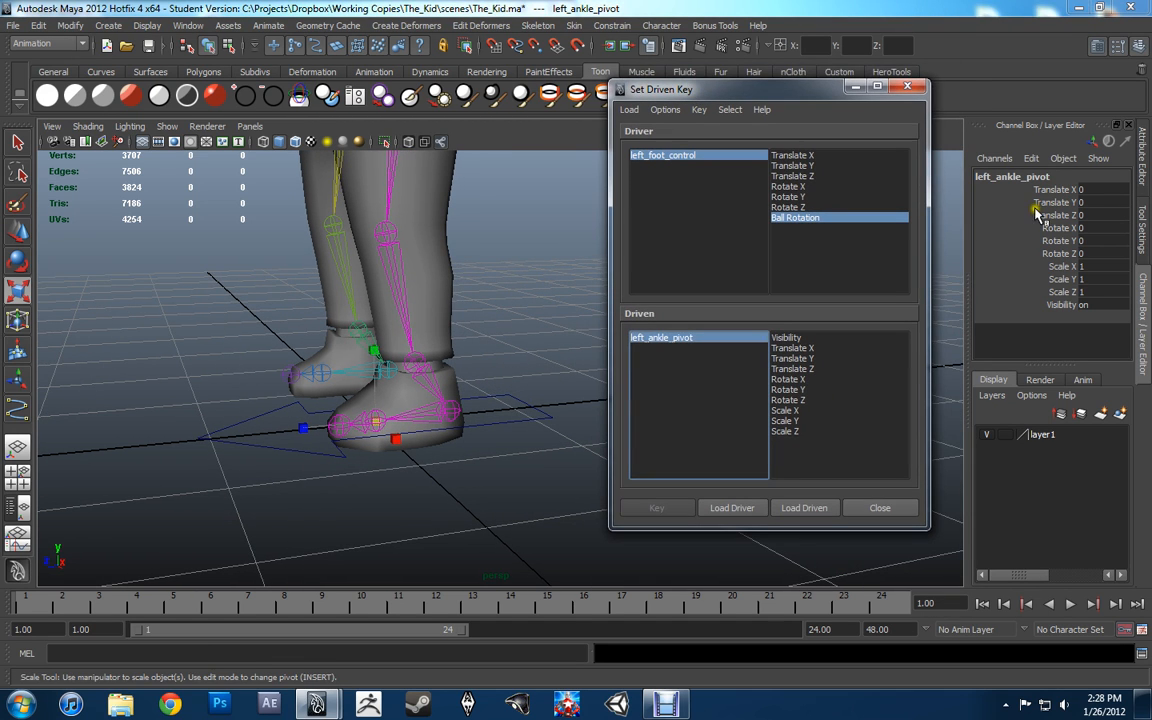
Try Rotate Y as the driven attribute and test rotating left_ankle_pivot, undoing the rotation.
click(795, 389)
alt+drag(545, 385, 481, 385)
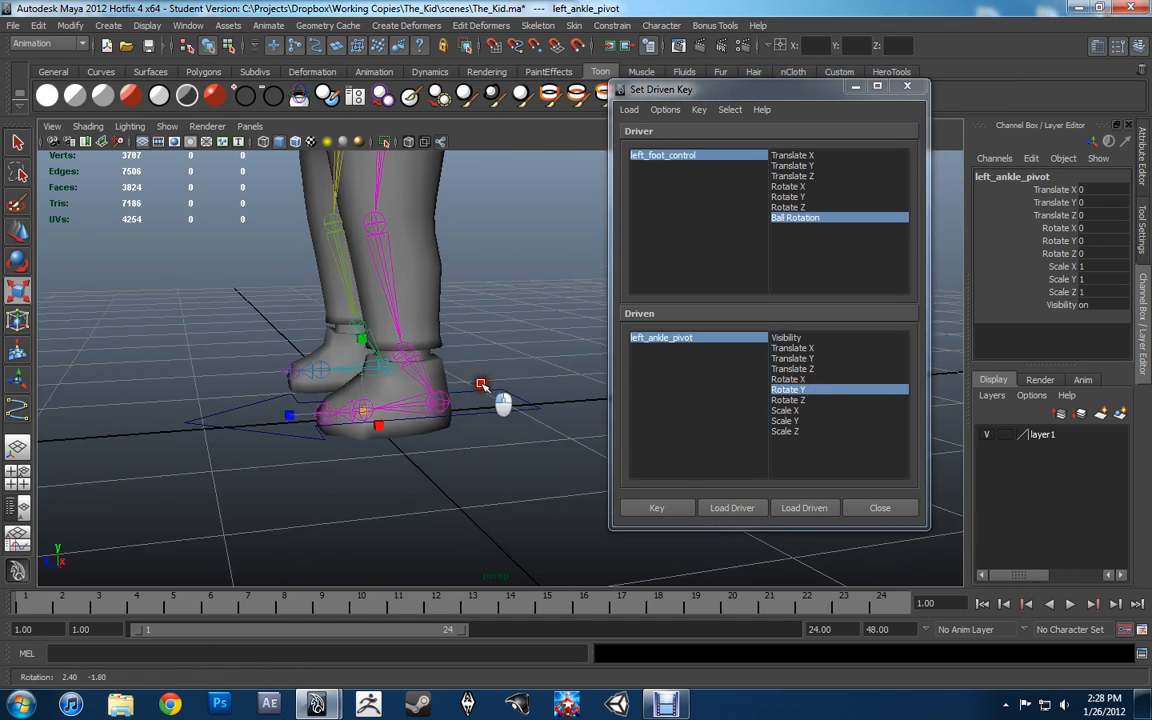
key(e)
drag(334, 342, 296, 367)
key(ctrl+z)
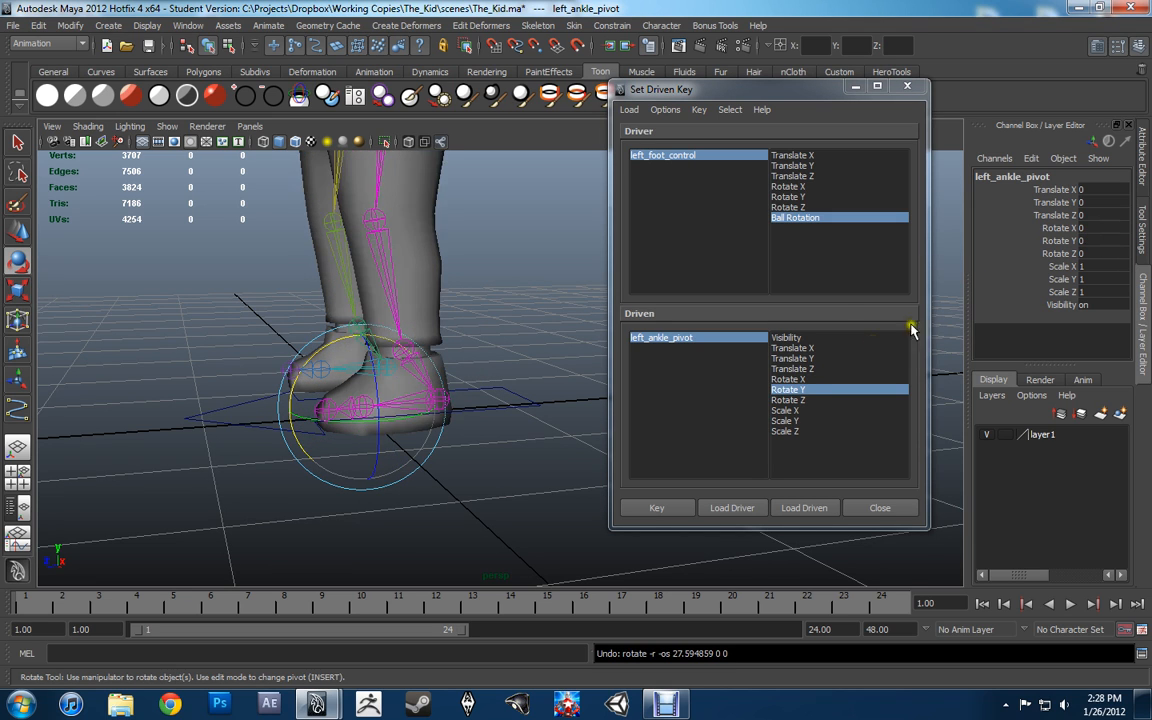
Key left_ankle_pivot's Rotate X at 0 to Ball Rotation 0, and set left_foot_control's Ball Rotation to 5.
click(800, 379)
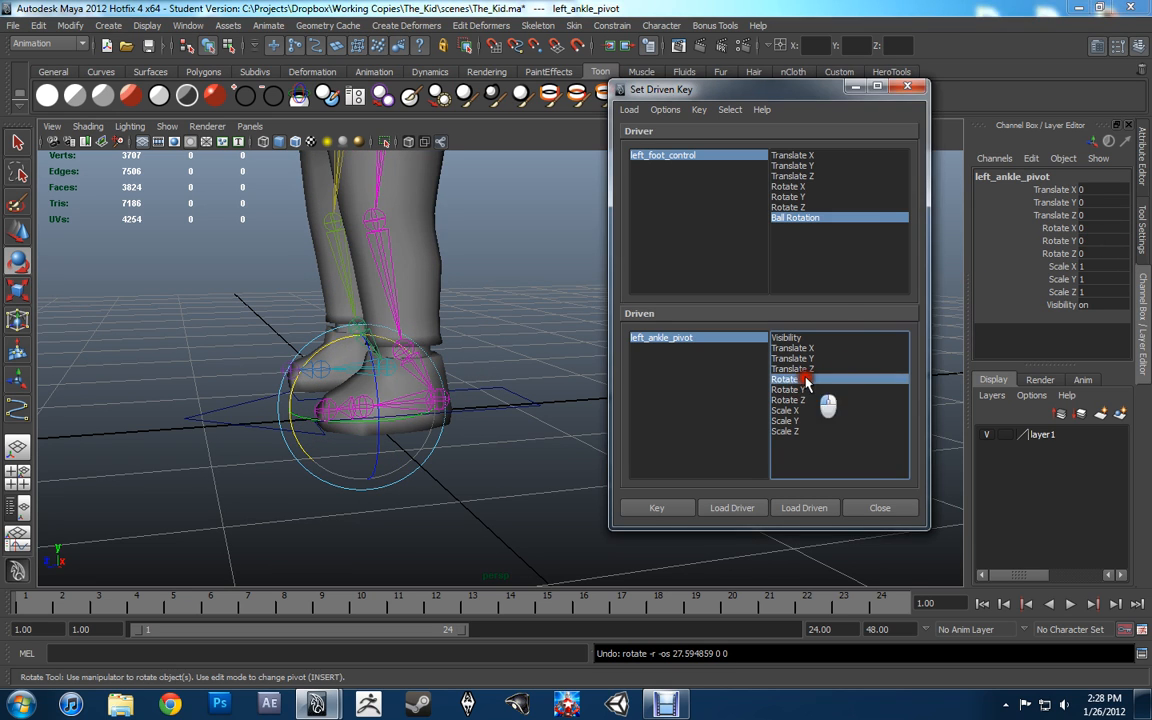
click(675, 509)
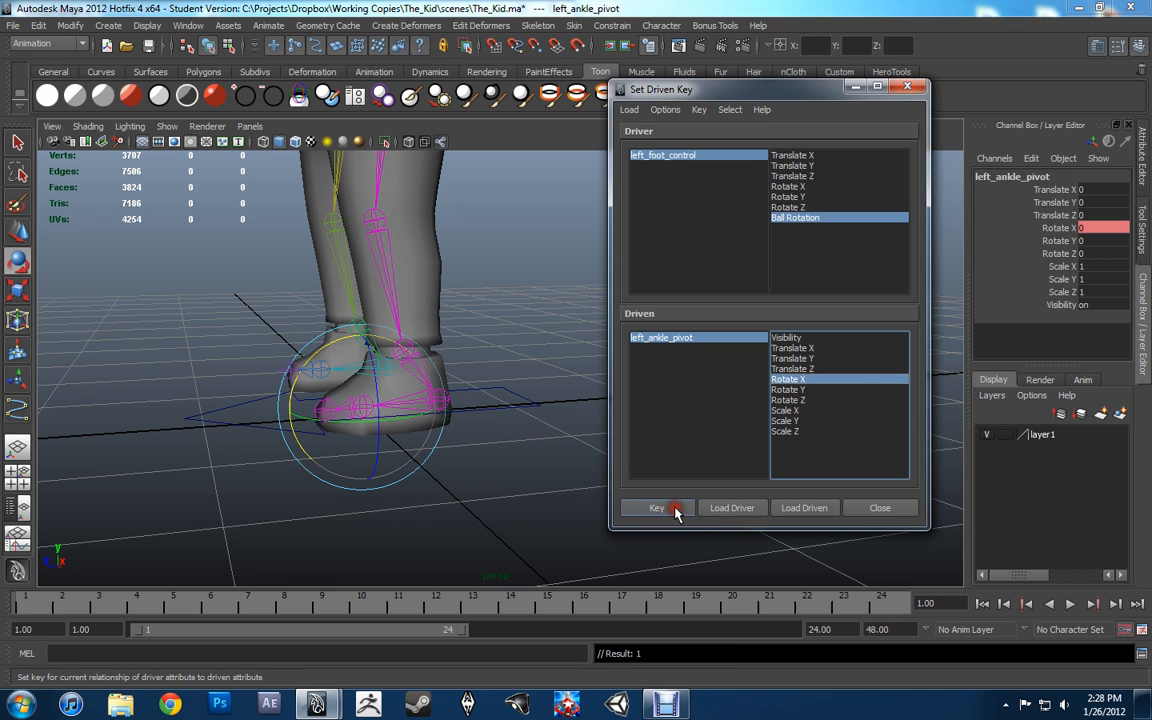
click(735, 155)
click(1088, 267)
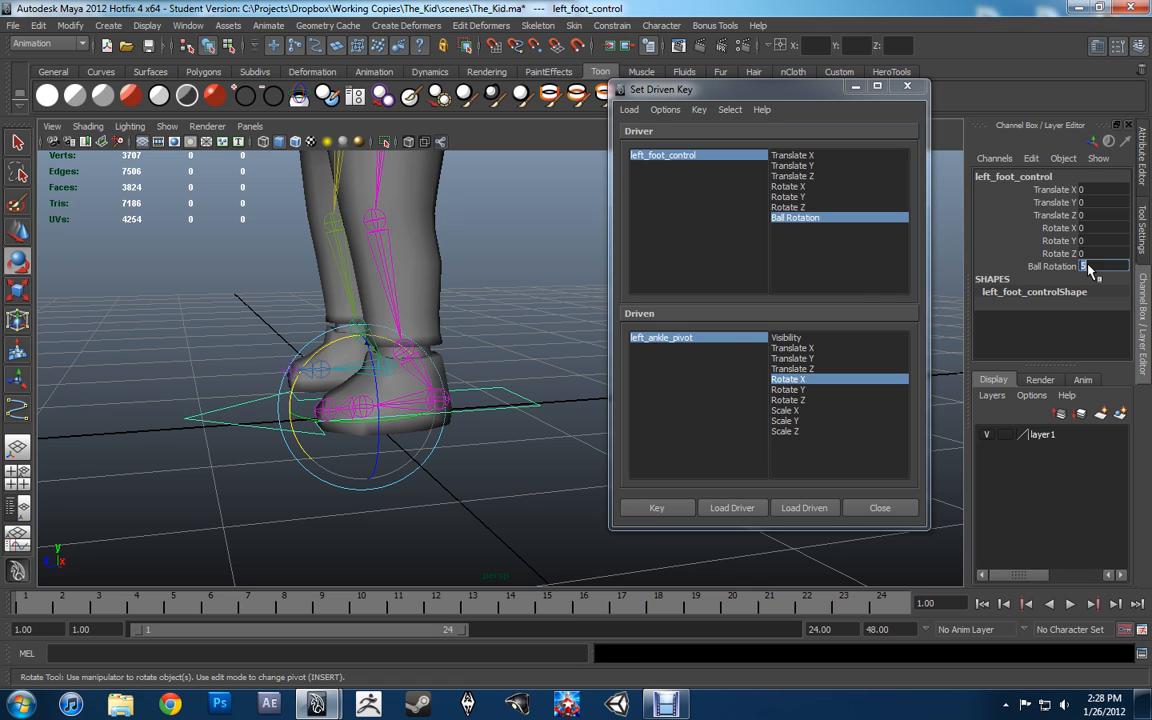
Select left_ankle_pivot, set its Rotate X to 60 and check the raised heel from several angles.
click(727, 345)
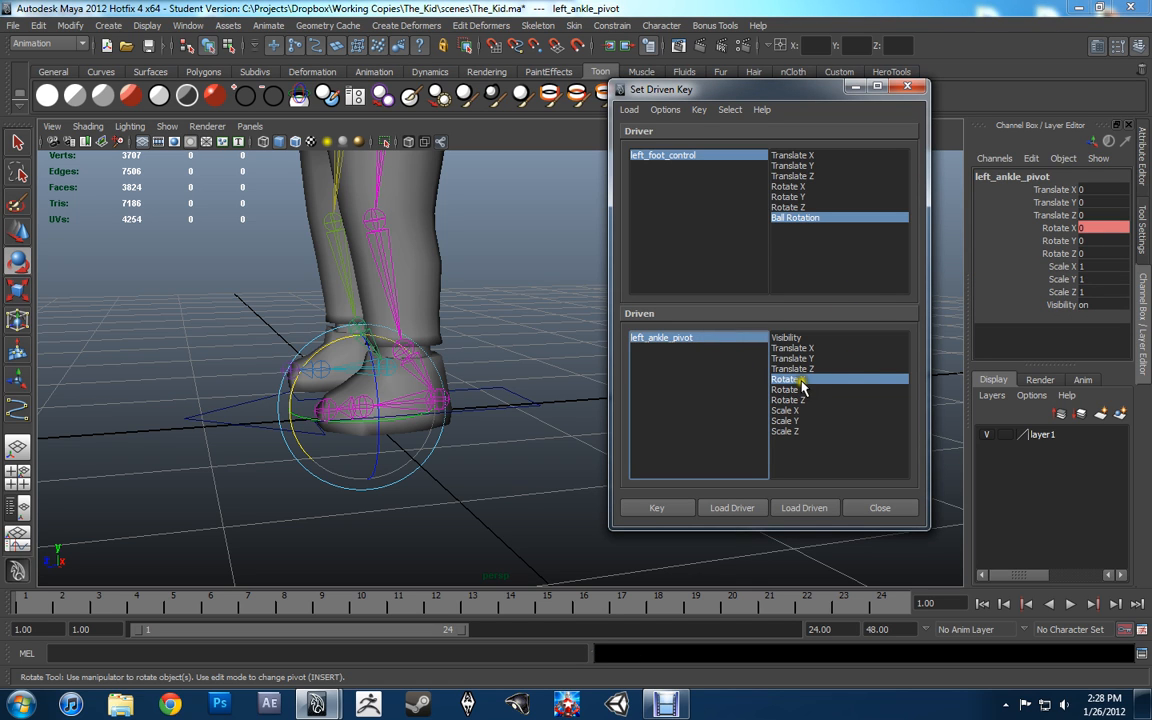
alt+drag(465, 371, 478, 411)
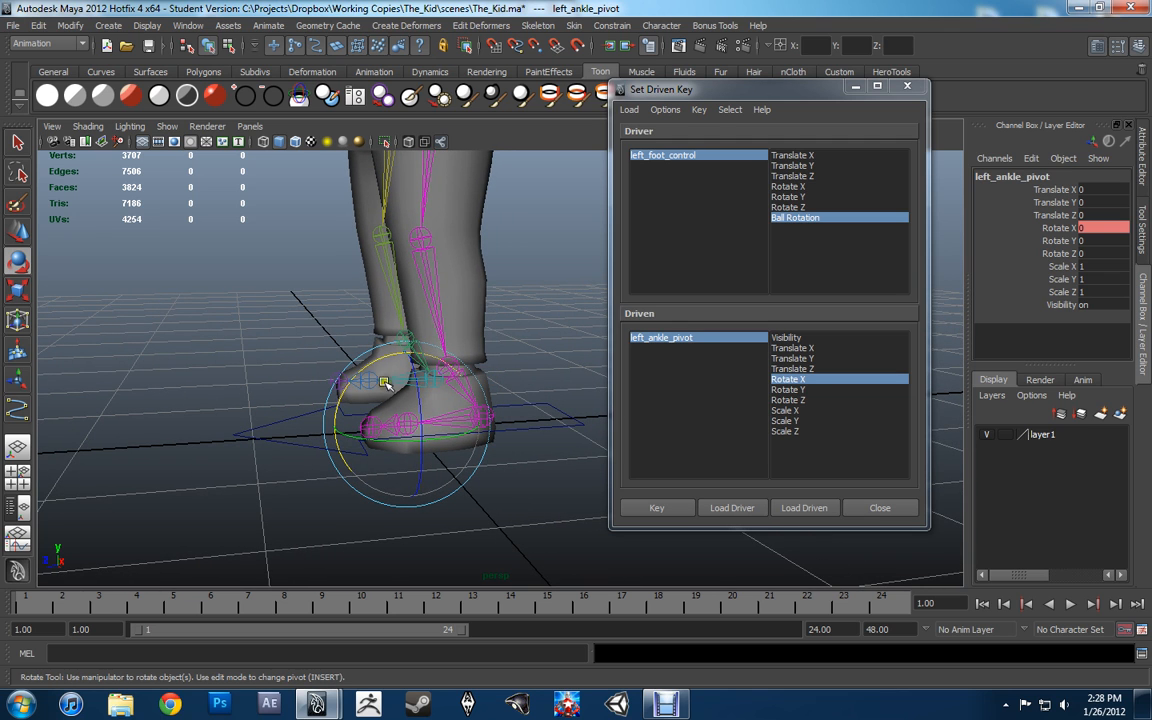
drag(333, 331, 327, 393)
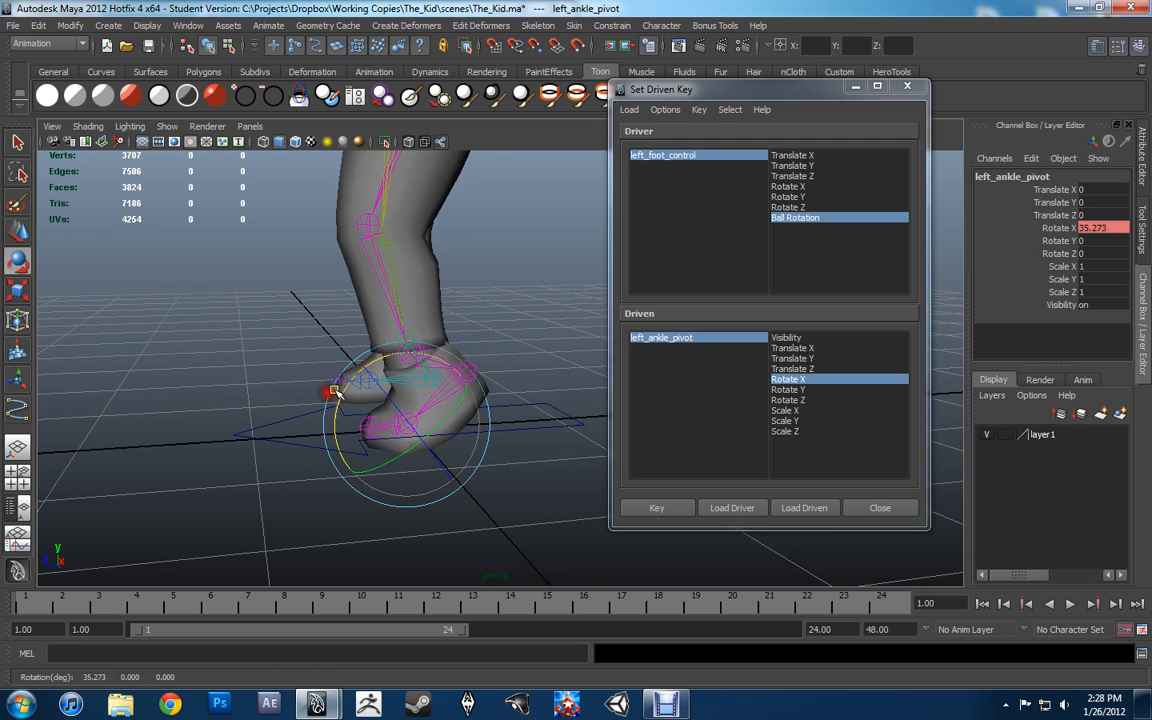
click(1108, 229)
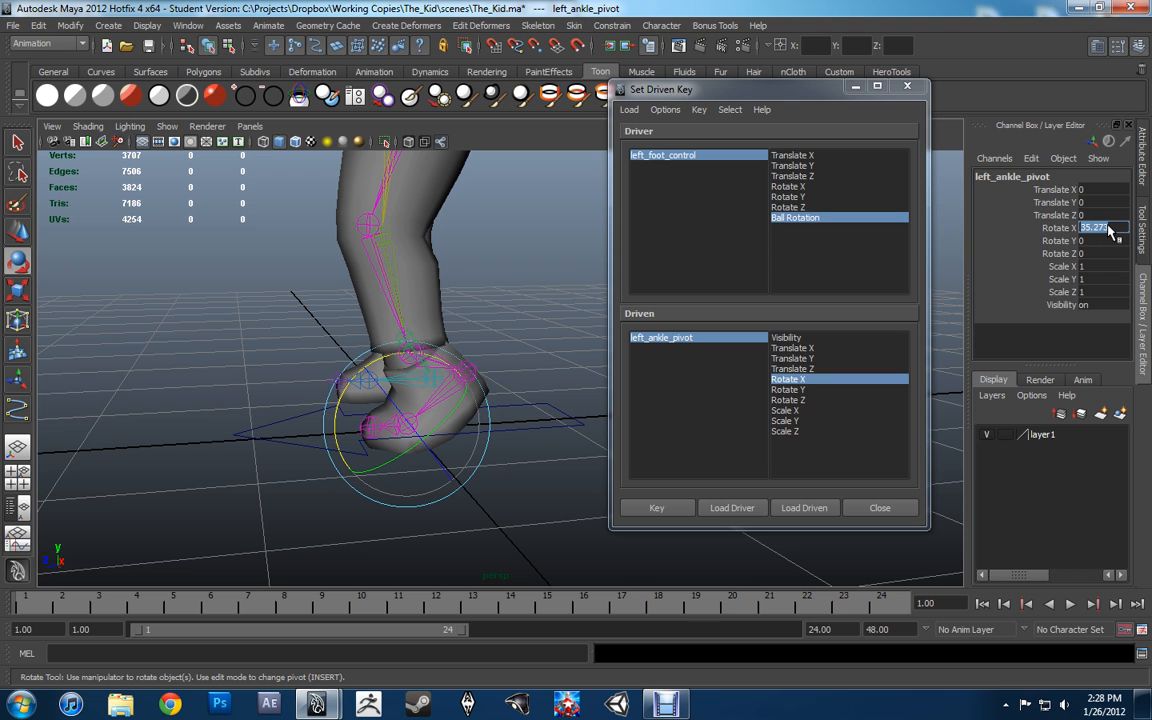
text(60)
key(Return)
alt+drag(486, 340, 506, 384)
alt+right_drag(506, 384, 491, 391)
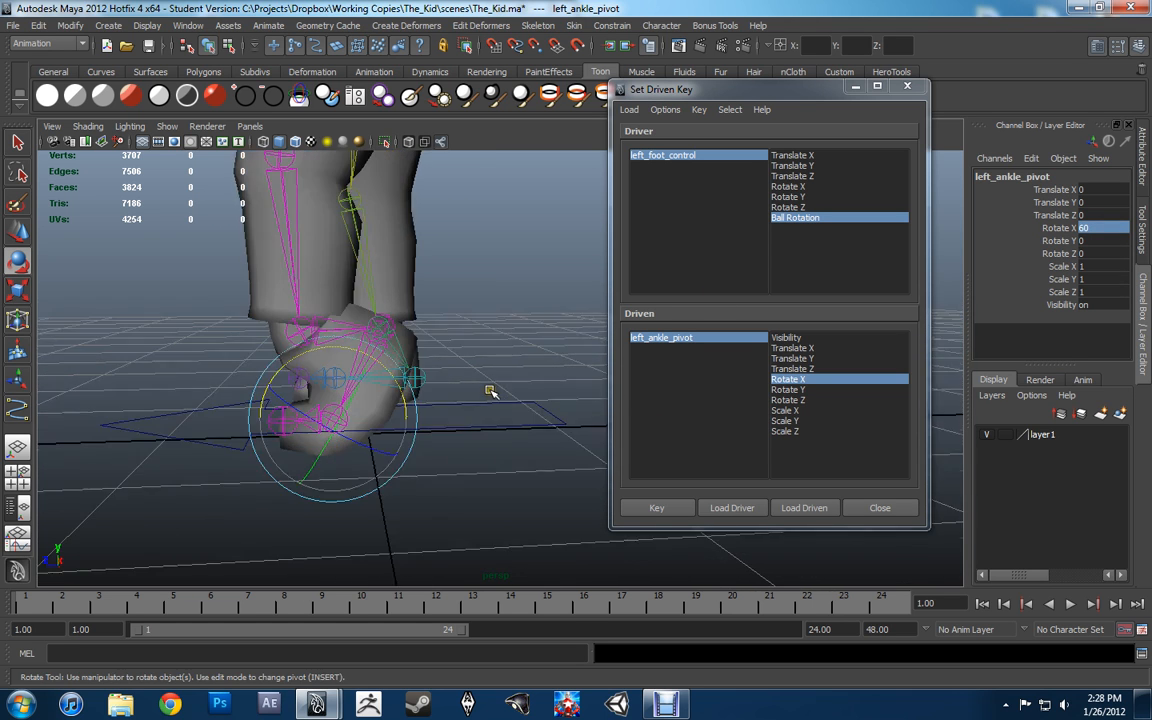
alt+middle_drag(491, 391, 499, 409)
alt+right_drag(559, 428, 447, 406)
alt+middle_drag(458, 332, 488, 372)
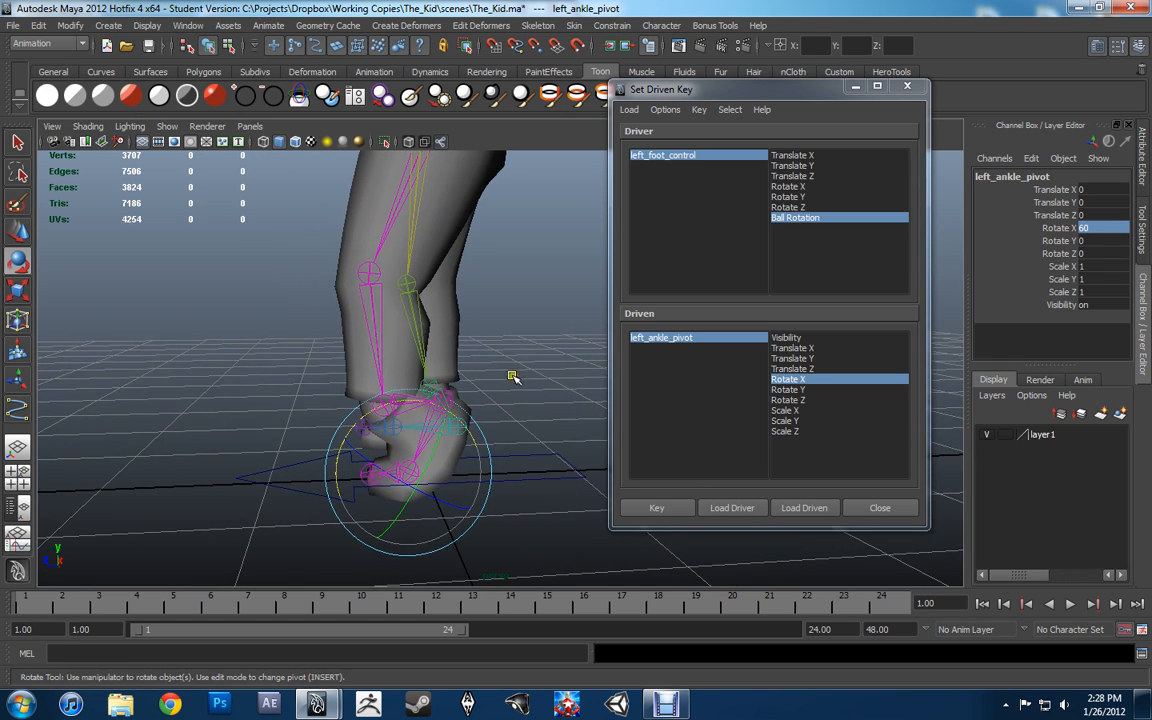
alt+drag(510, 375, 475, 370)
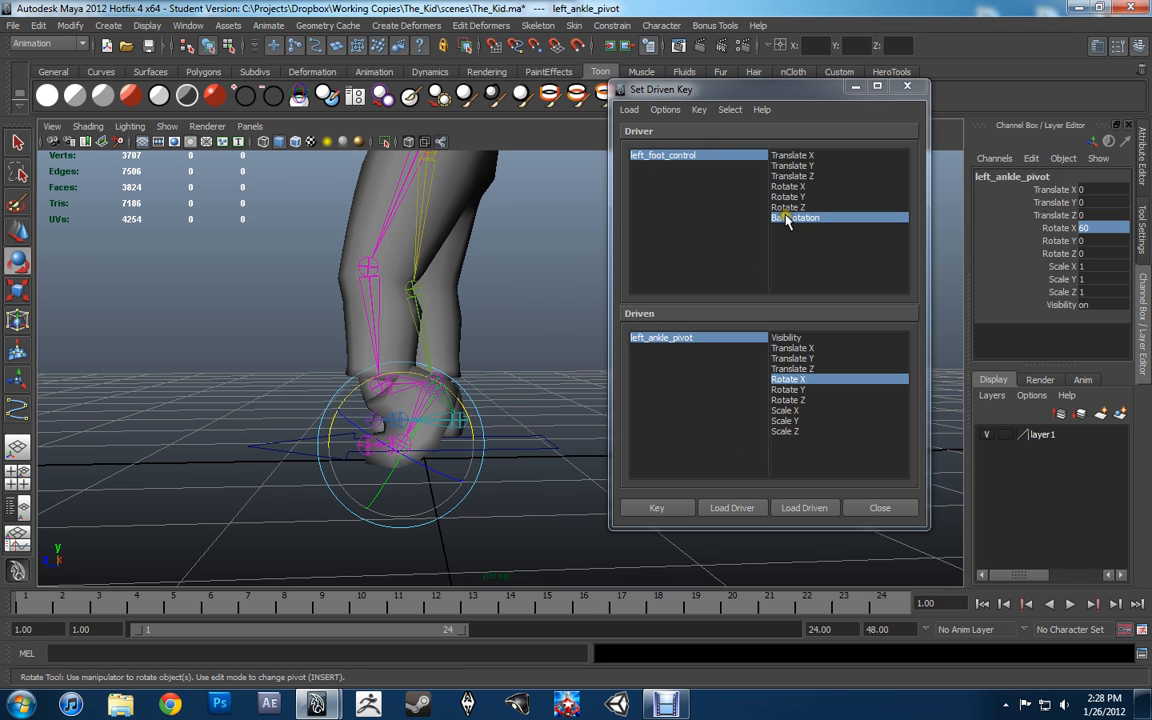
Key left_ankle_pivot's Rotate X at 60 to left_foot_control's Ball Rotation of 5.
click(737, 160)
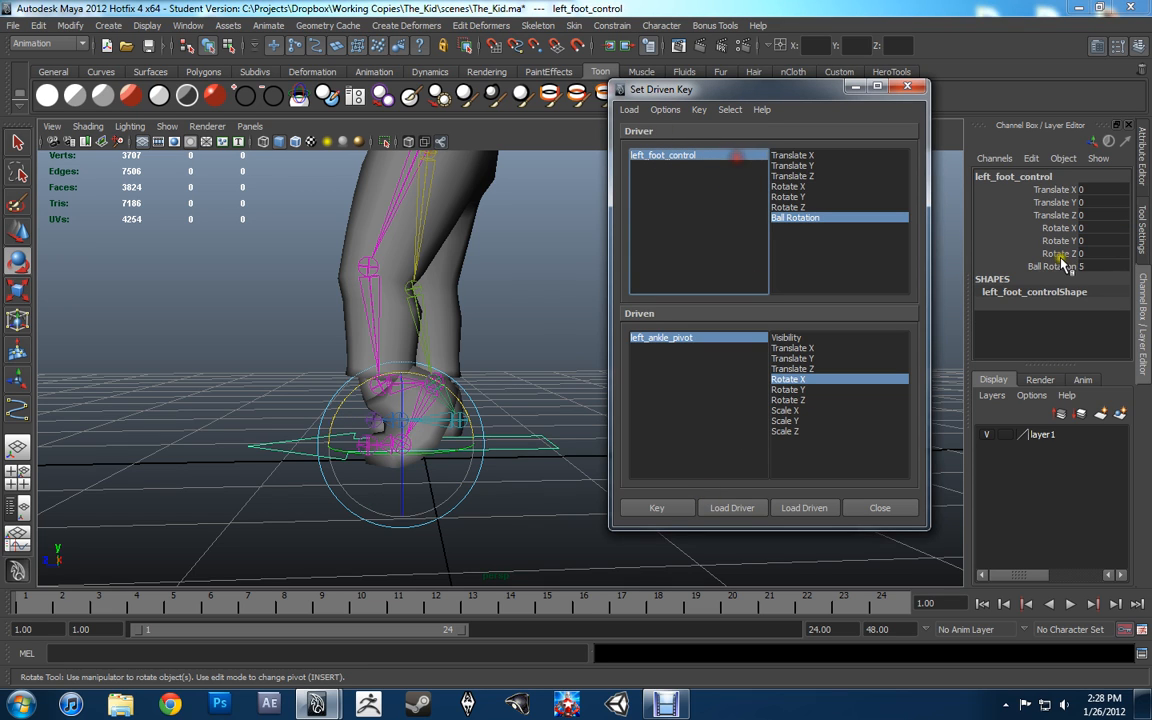
click(725, 337)
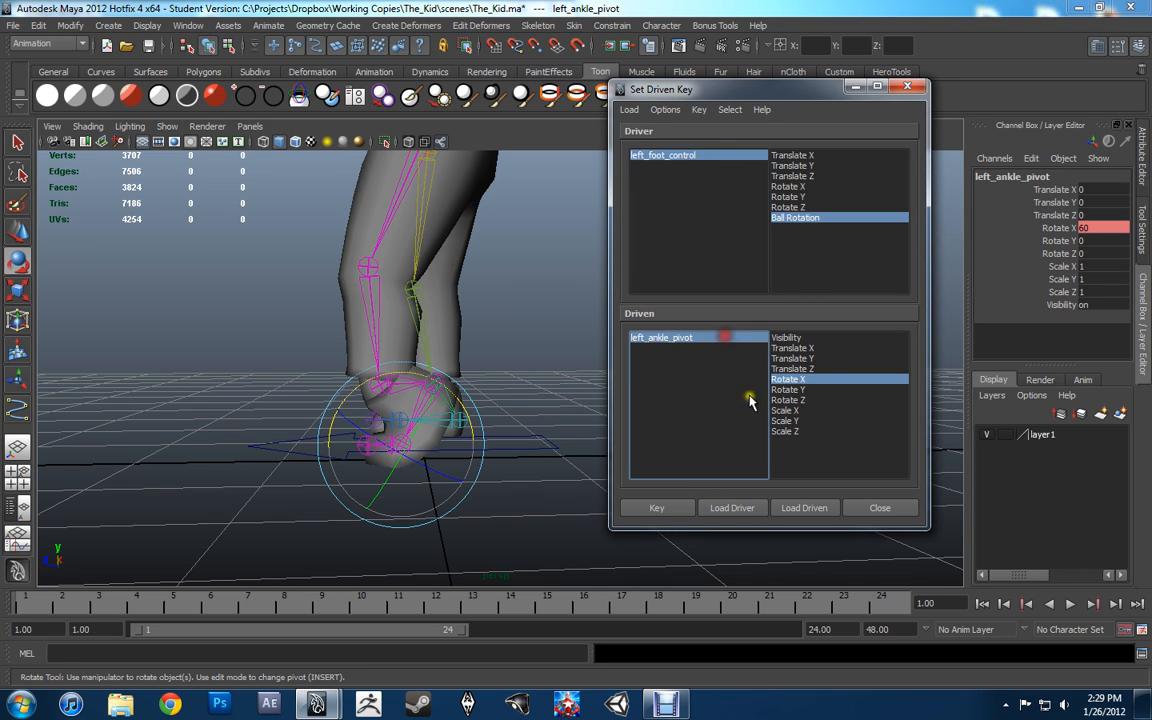
click(657, 509)
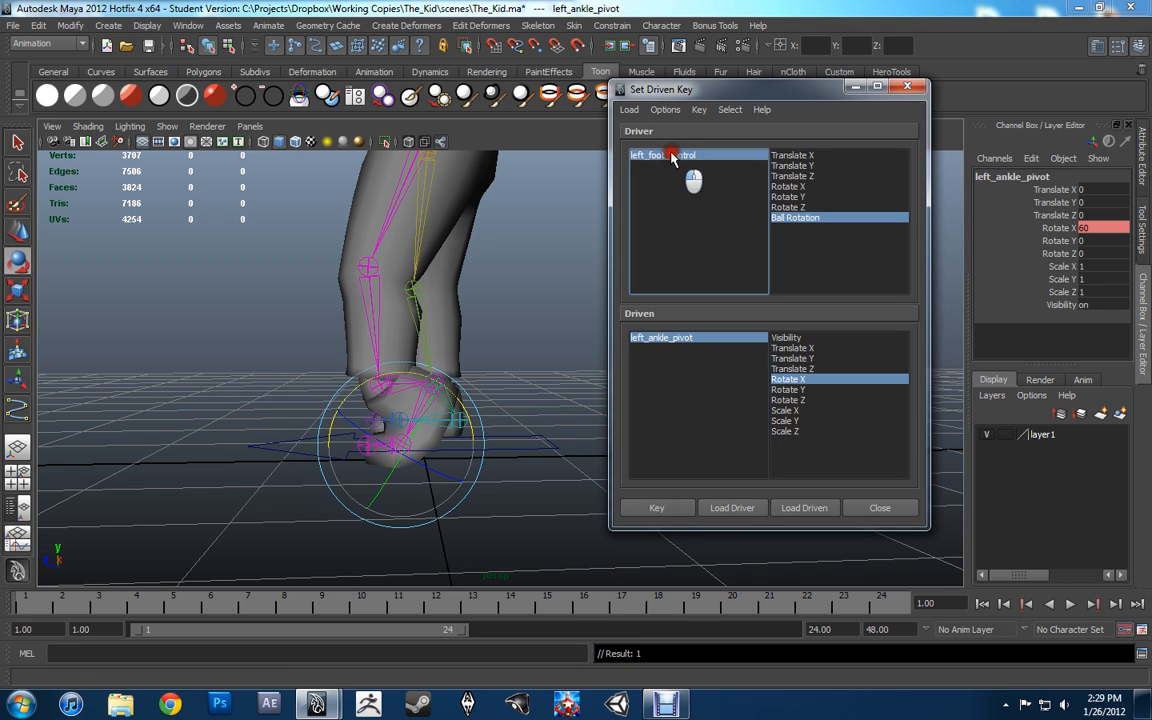
Test the driven key by switching left_foot_control's Ball Rotation repeatedly between 0 and 5, then scrubbing the attribute interactively.
click(666, 160)
click(516, 478)
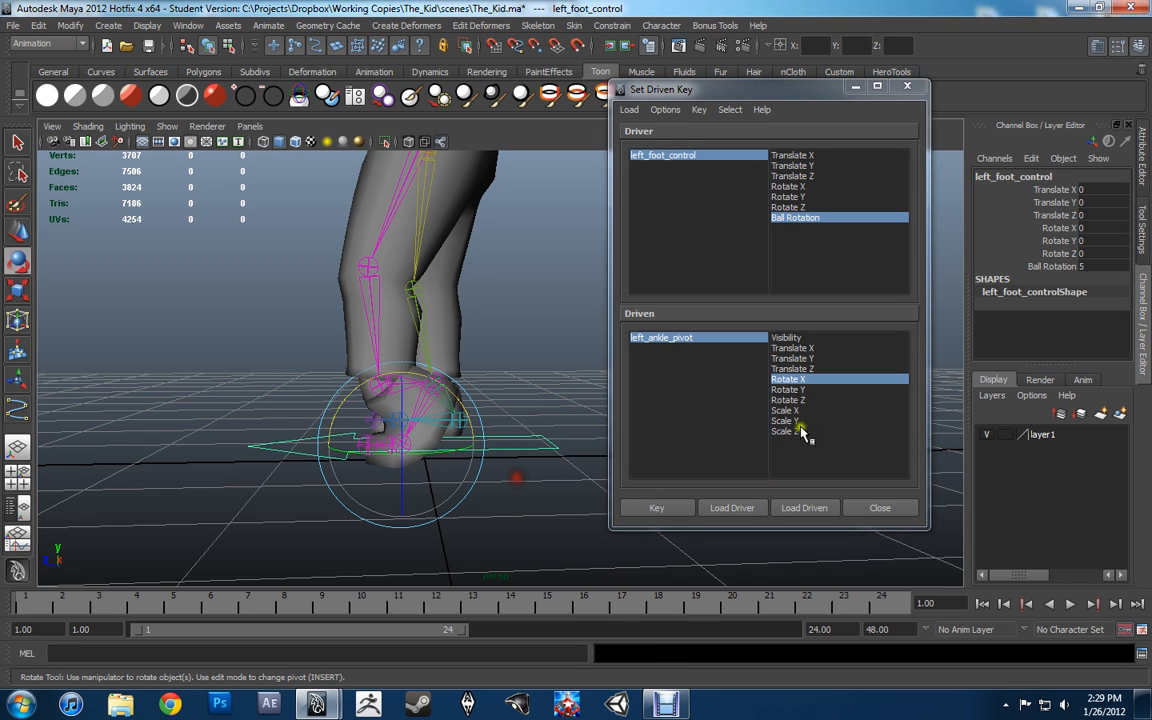
click(1115, 267)
key(Return)
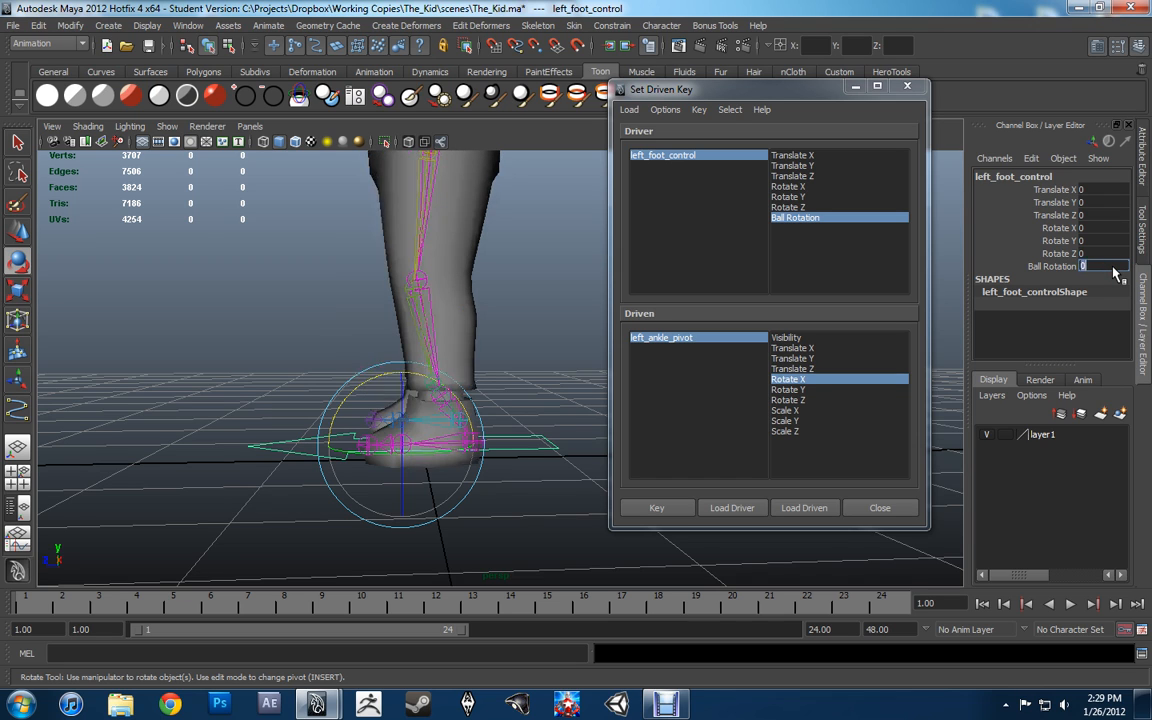
text(5)
key(Return)
text(0)
key(Return)
text(5)
key(Return)
text(0)
key(Return)
click(1040, 268)
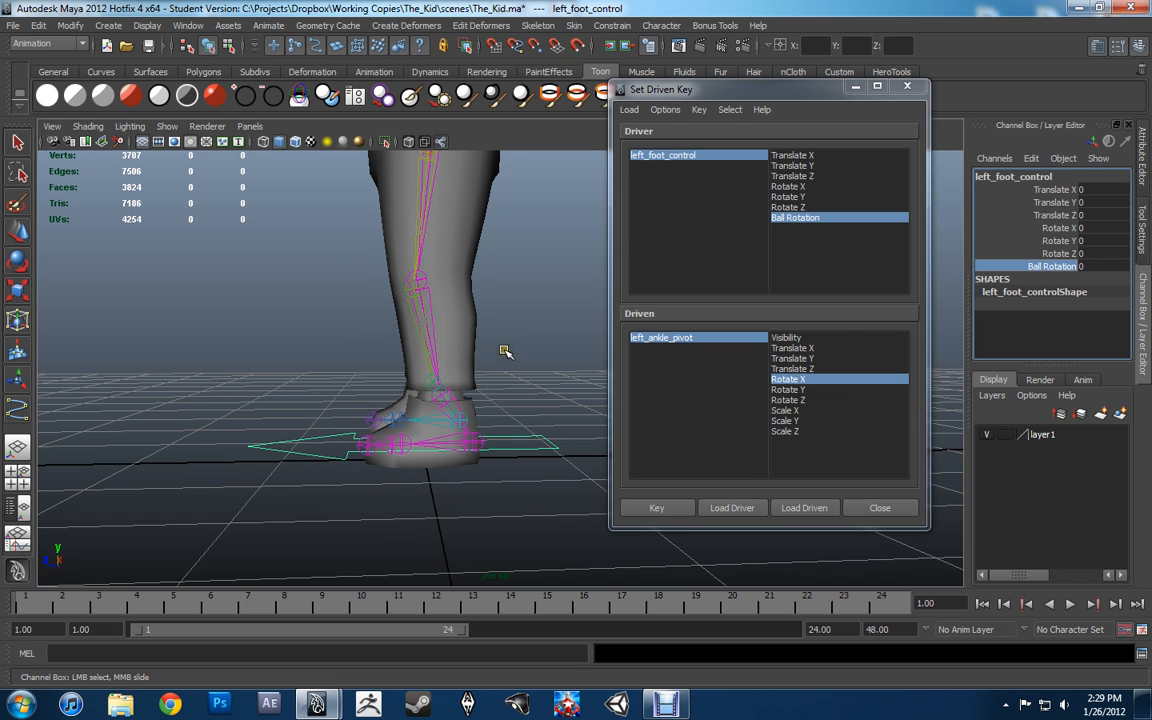
mouse_move(505, 352)
middle_down()
mouse_move(549, 350)
mouse_move(504, 339)
mouse_move(548, 342)
mouse_move(500, 339)
middle_up()
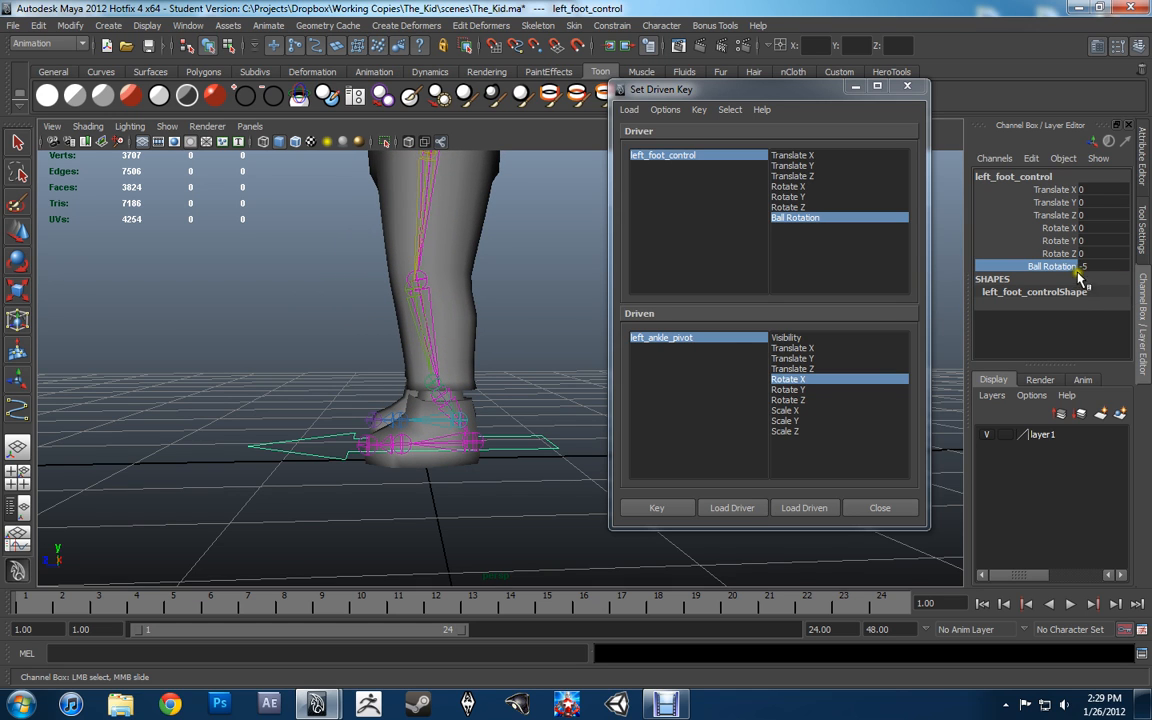
Set left_ankle_pivot's Rotate X to -30 and key it to left_foot_control's Ball Rotation of -5.
click(730, 338)
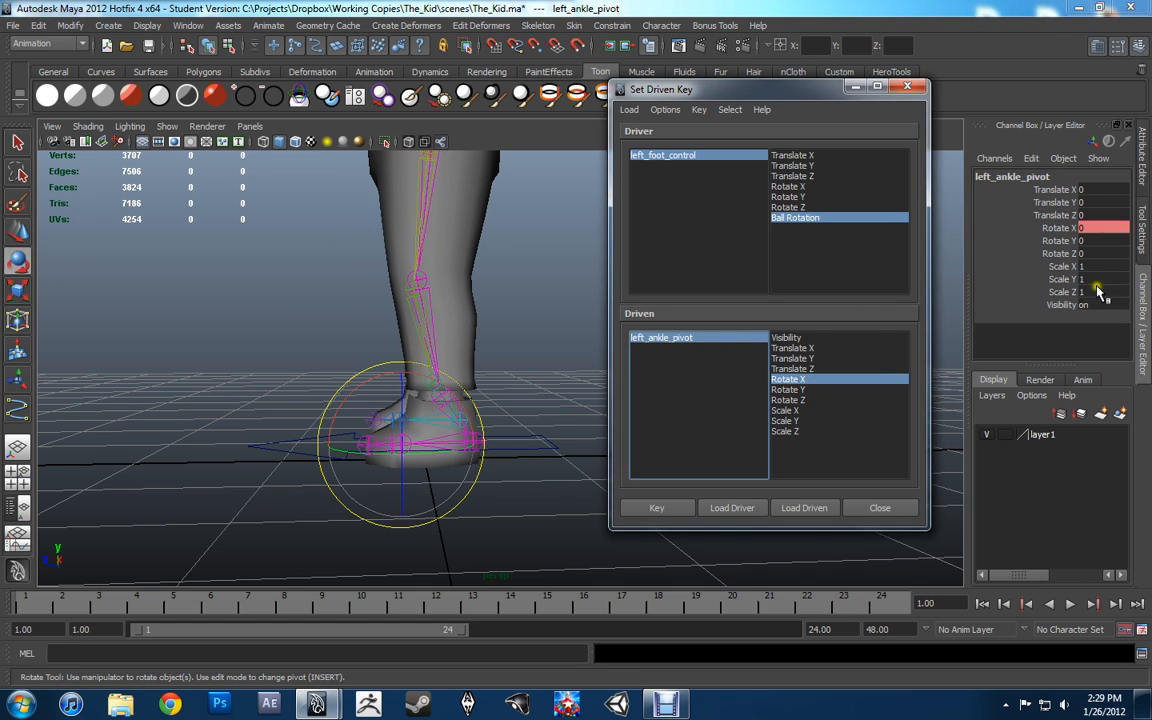
click(1103, 228)
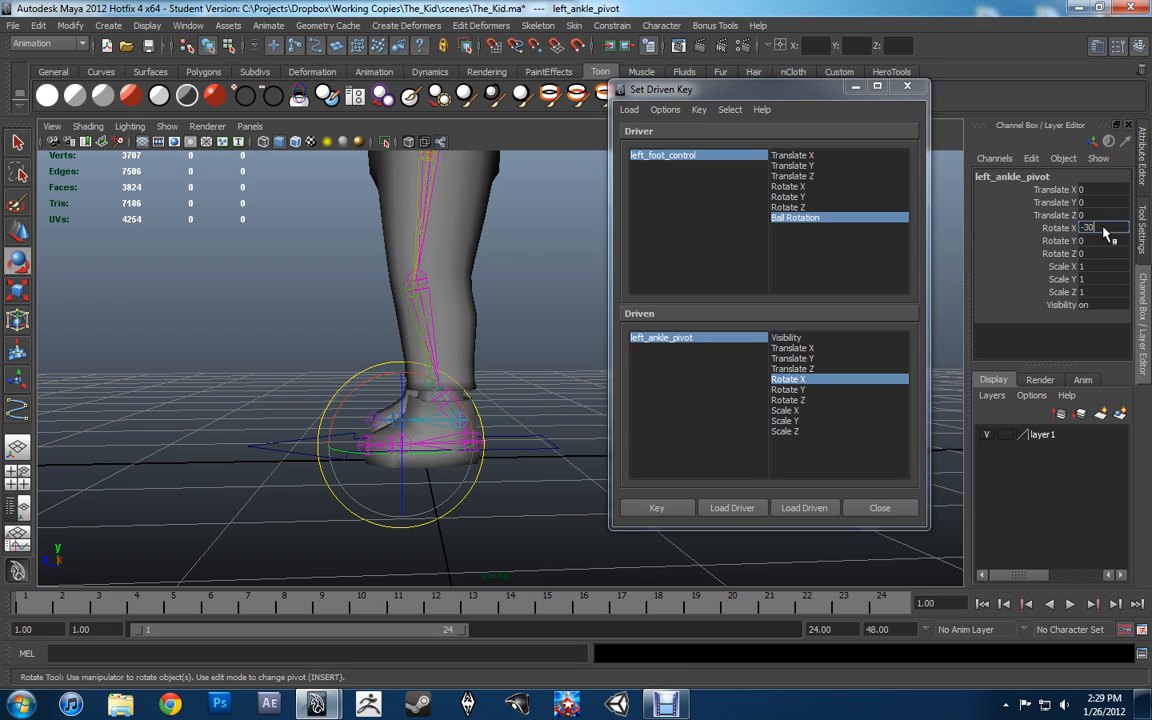
key(Return)
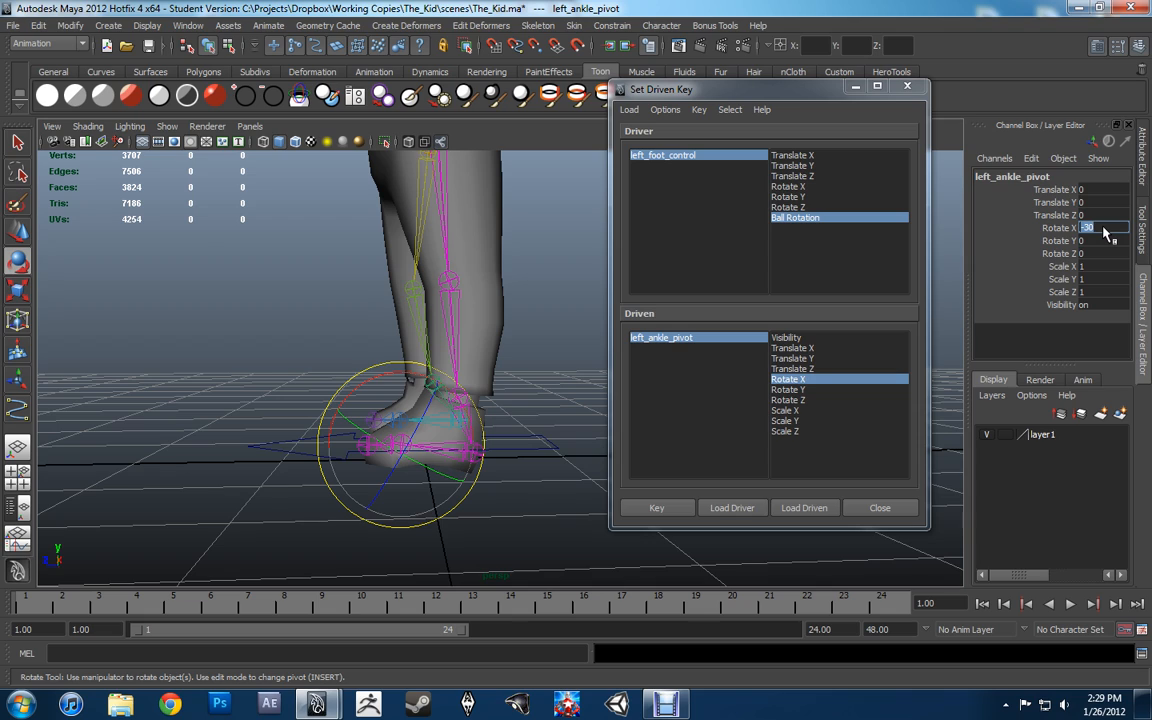
alt+drag(513, 204, 445, 340)
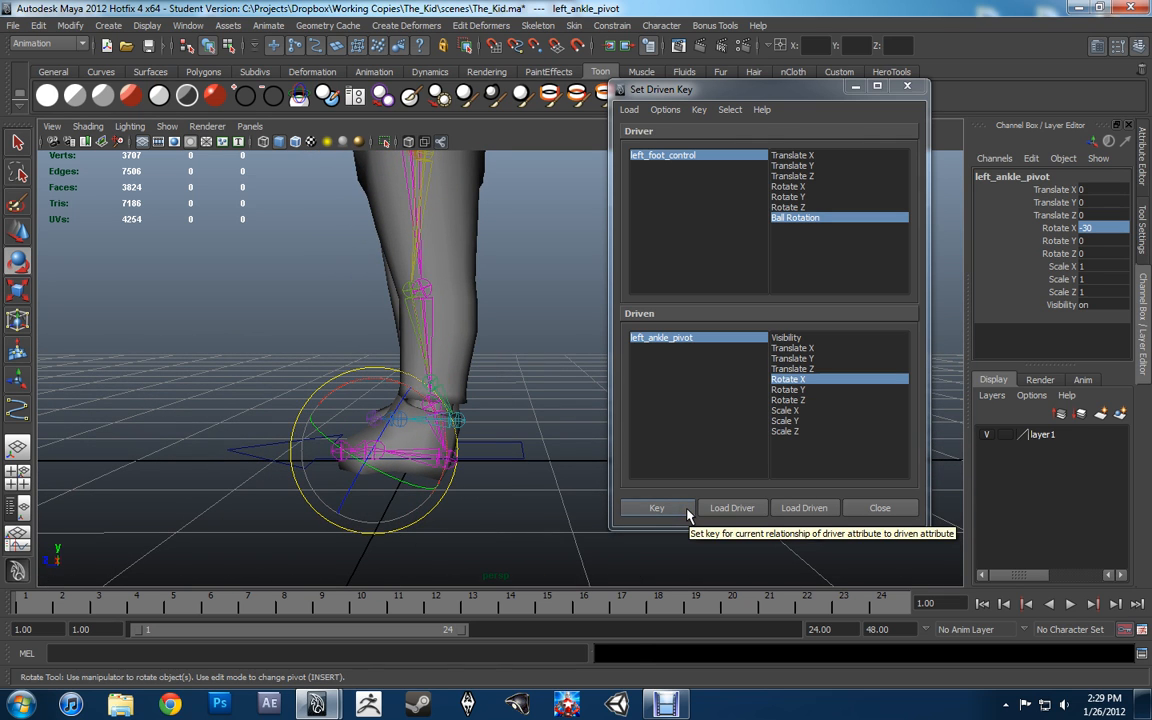
click(687, 510)
Test left_foot_control's Ball Rotation at 5, 0 and -5, scrub the attribute and undo the scrub.
click(707, 158)
click(1104, 268)
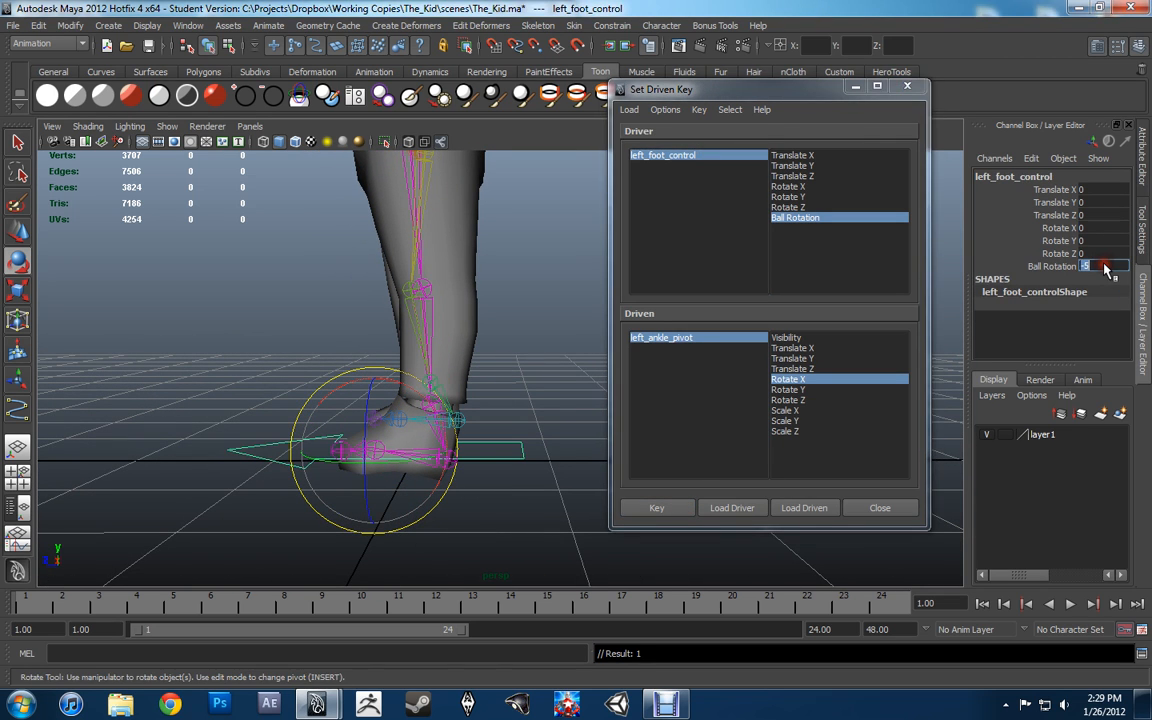
text(5)
key(Return)
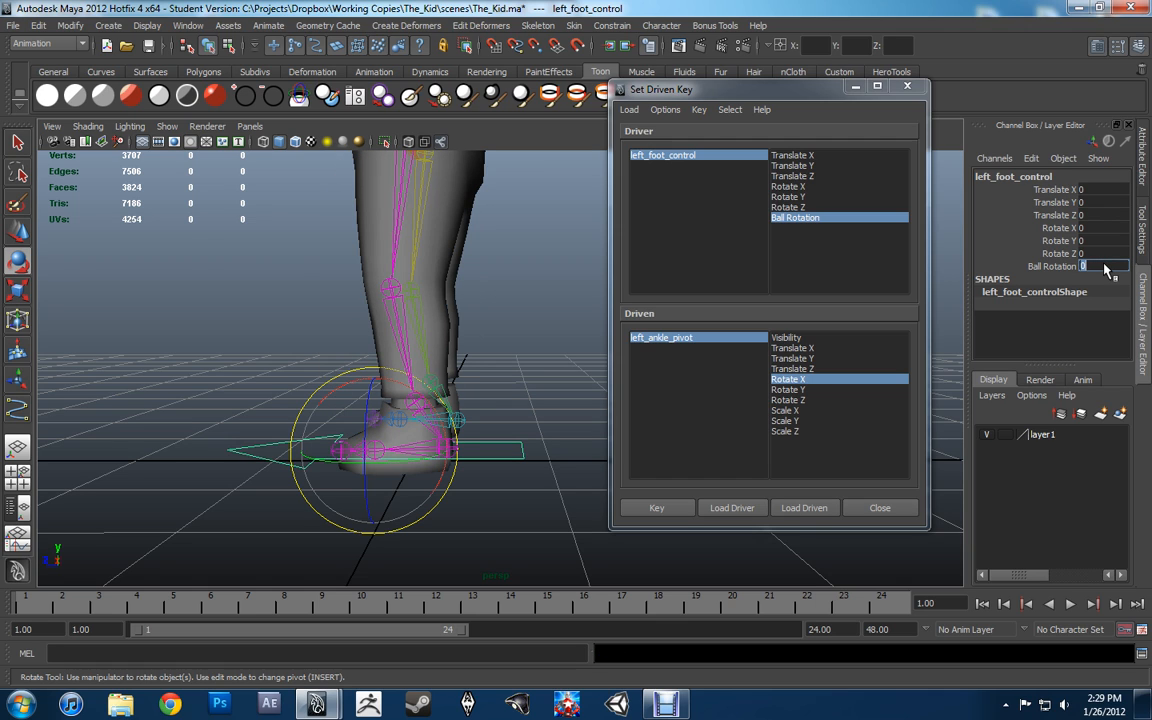
text(-5)
key(Return)
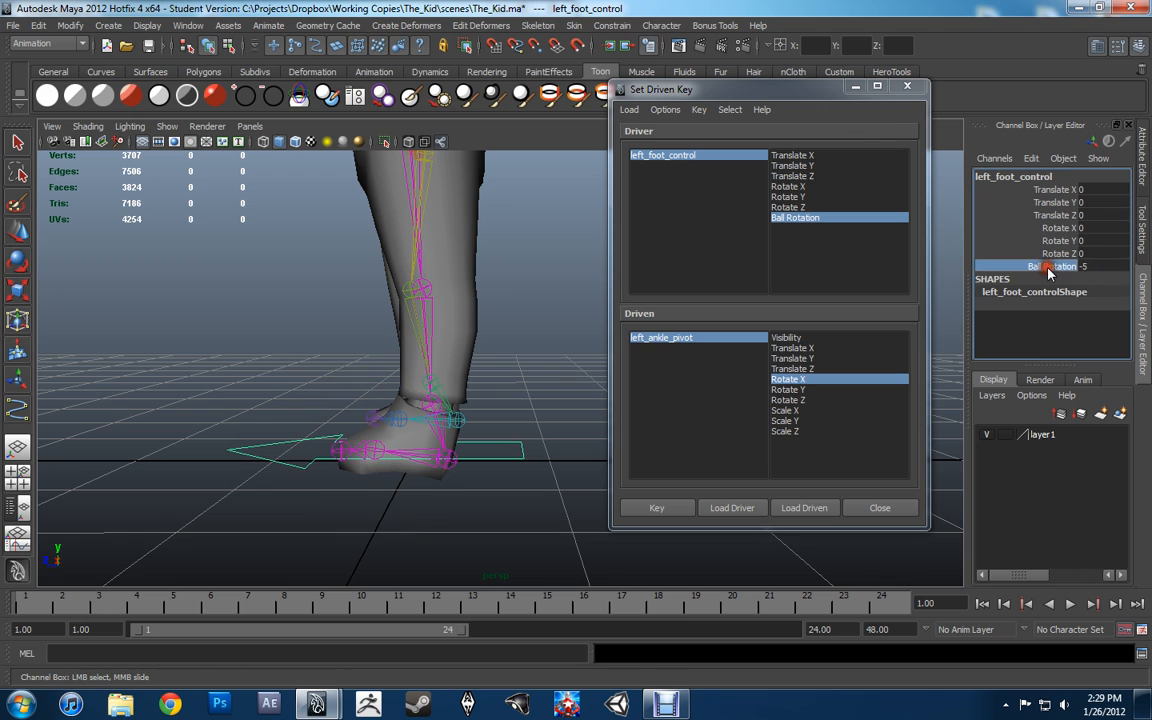
middle_drag(543, 341, 571, 350)
key(ctrl+z)
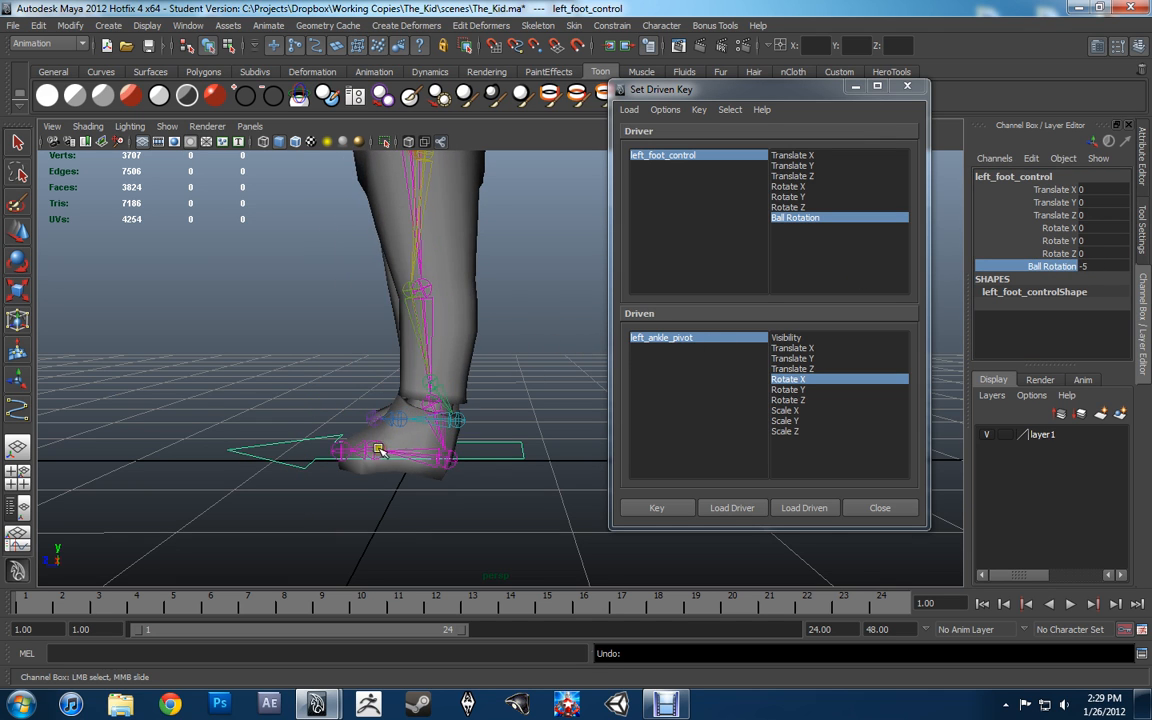
Select left_ball_jnt, move to left_heel_jnt, try rotating it and undo the rotation.
click(363, 451)
key(e)
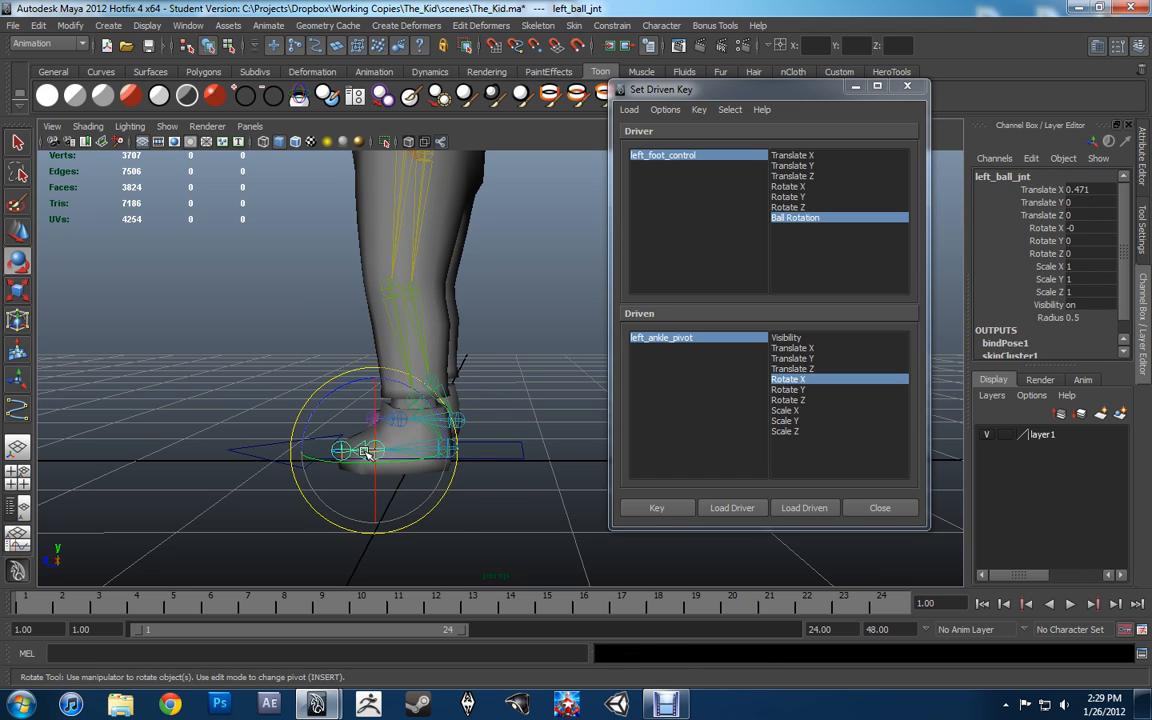
key(Down)
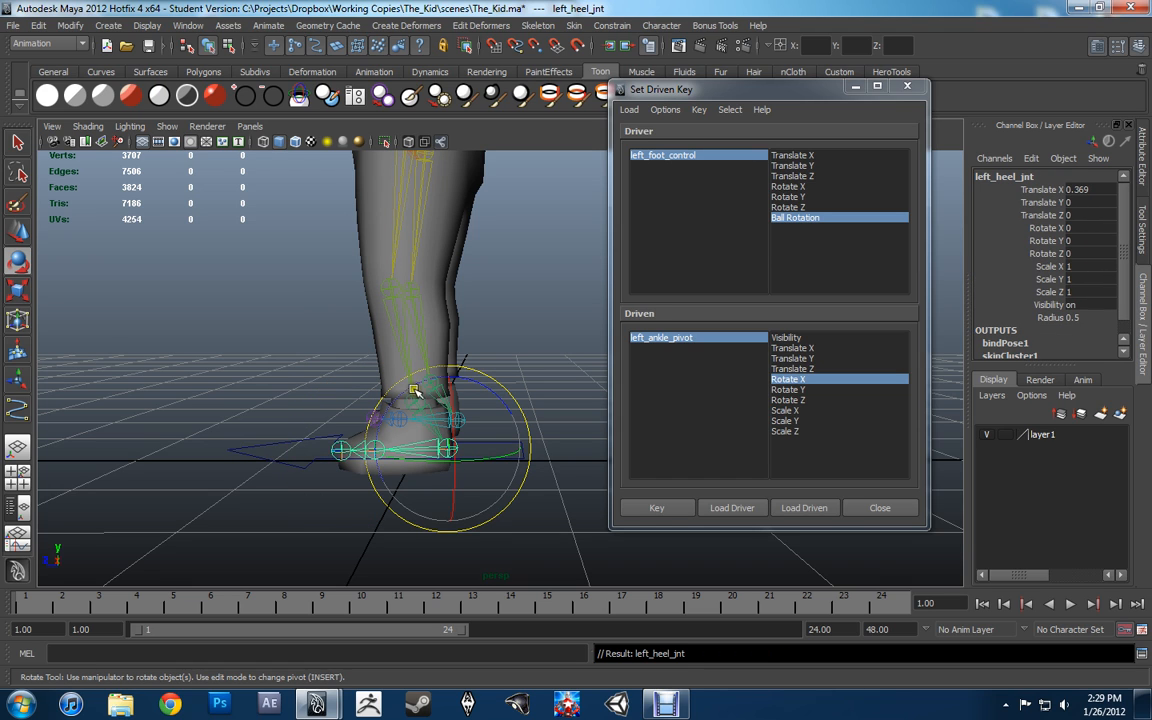
mouse_move(468, 380)
mouse_down()
mouse_move(424, 383)
mouse_move(461, 400)
mouse_up()
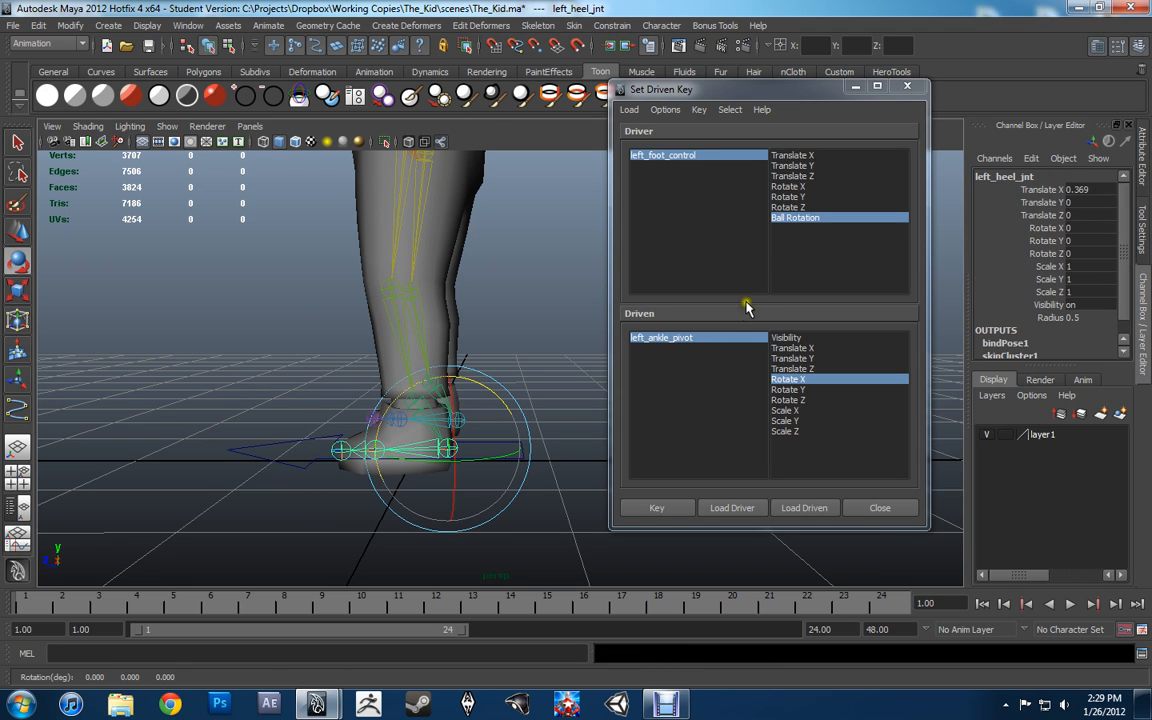
key(ctrl+z)
key(ctrl+z)
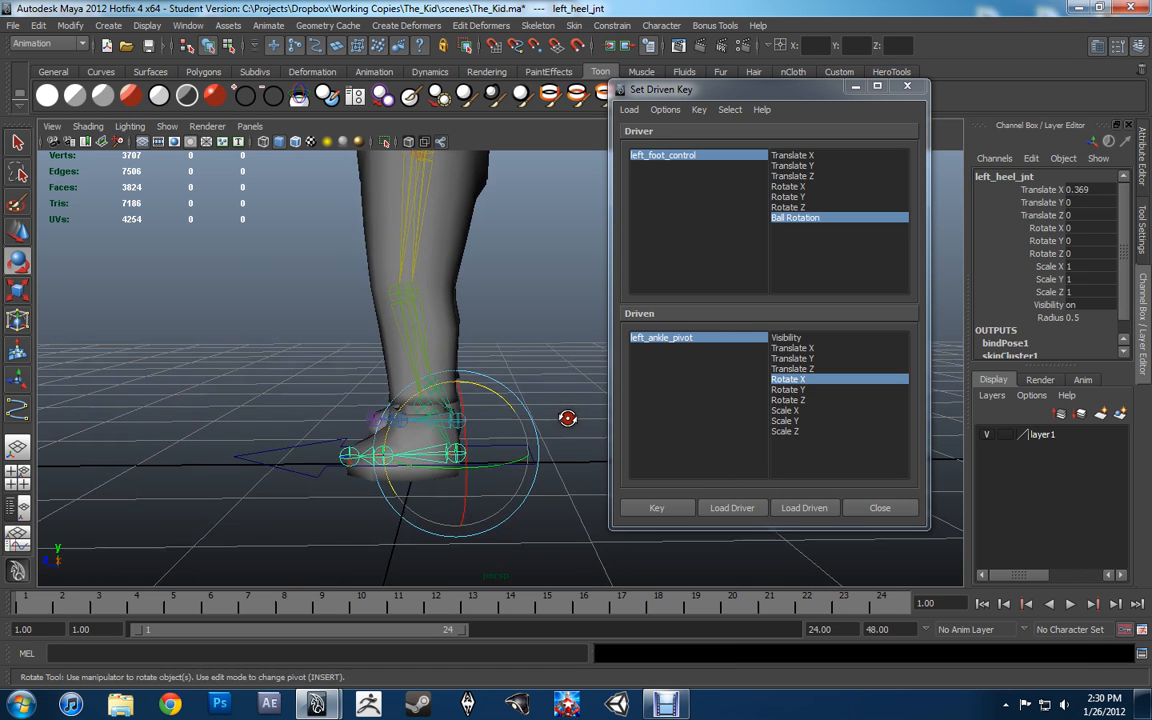
Clear the selection and close the Set Driven Key window.
click(555, 406)
alt+right_drag(555, 388, 548, 329)
alt+middle_drag(548, 329, 471, 342)
alt+drag(471, 342, 575, 345)
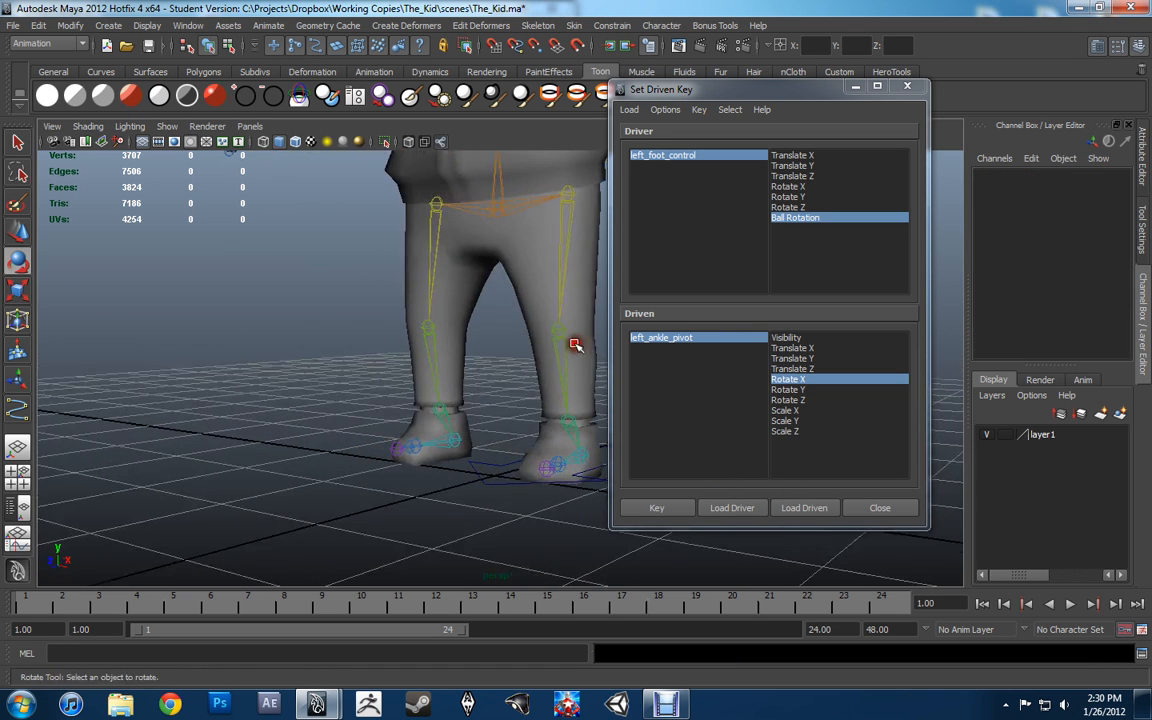
click(880, 509)
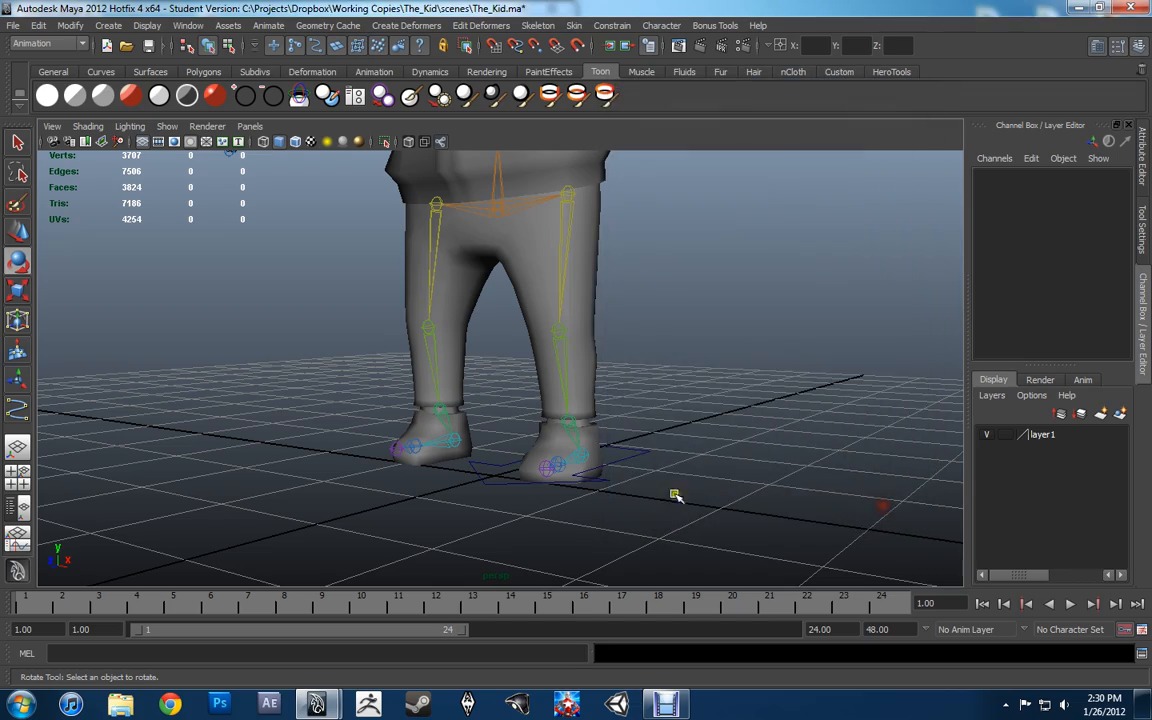
Select left_foot_control, examine the whole character from several angles and look through the available constraint types.
click(635, 465)
alt+middle_drag(672, 348, 665, 440)
alt+right_drag(748, 411, 517, 383)
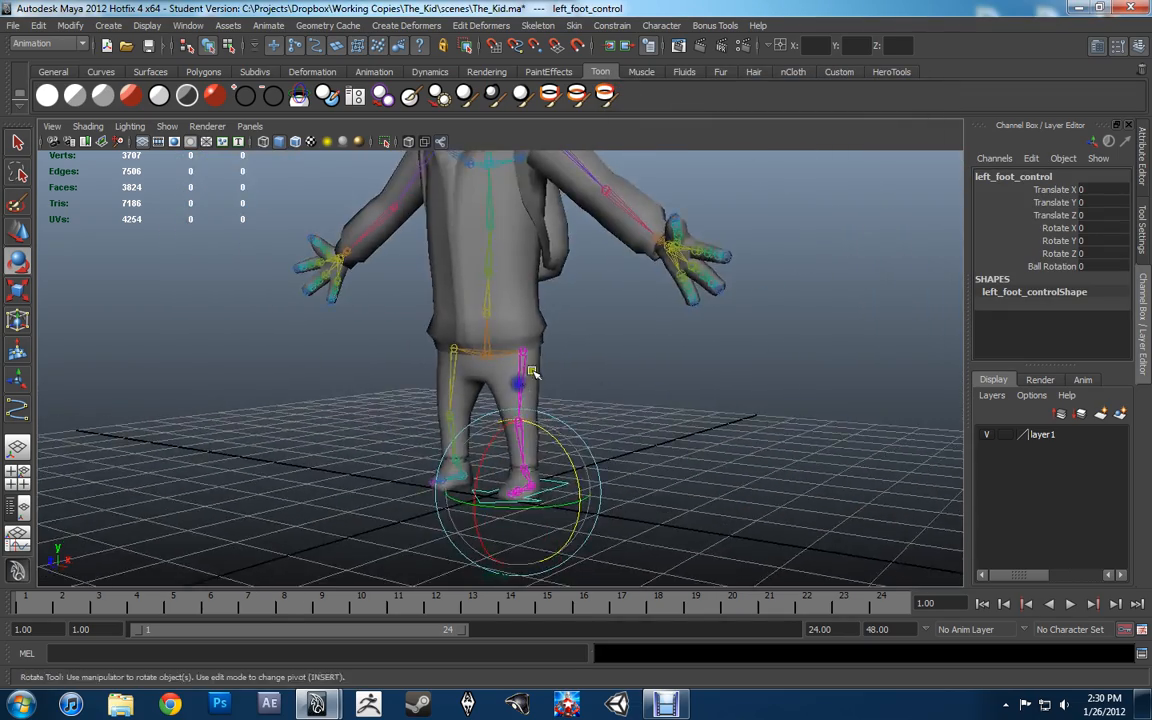
alt+drag(535, 375, 625, 370)
alt+right_drag(712, 329, 730, 338)
alt+middle_drag(722, 332, 698, 378)
alt+right_drag(793, 388, 634, 382)
alt+middle_drag(678, 262, 645, 305)
alt+right_drag(802, 321, 712, 320)
alt+drag(712, 320, 509, 309)
alt+drag(681, 277, 677, 372)
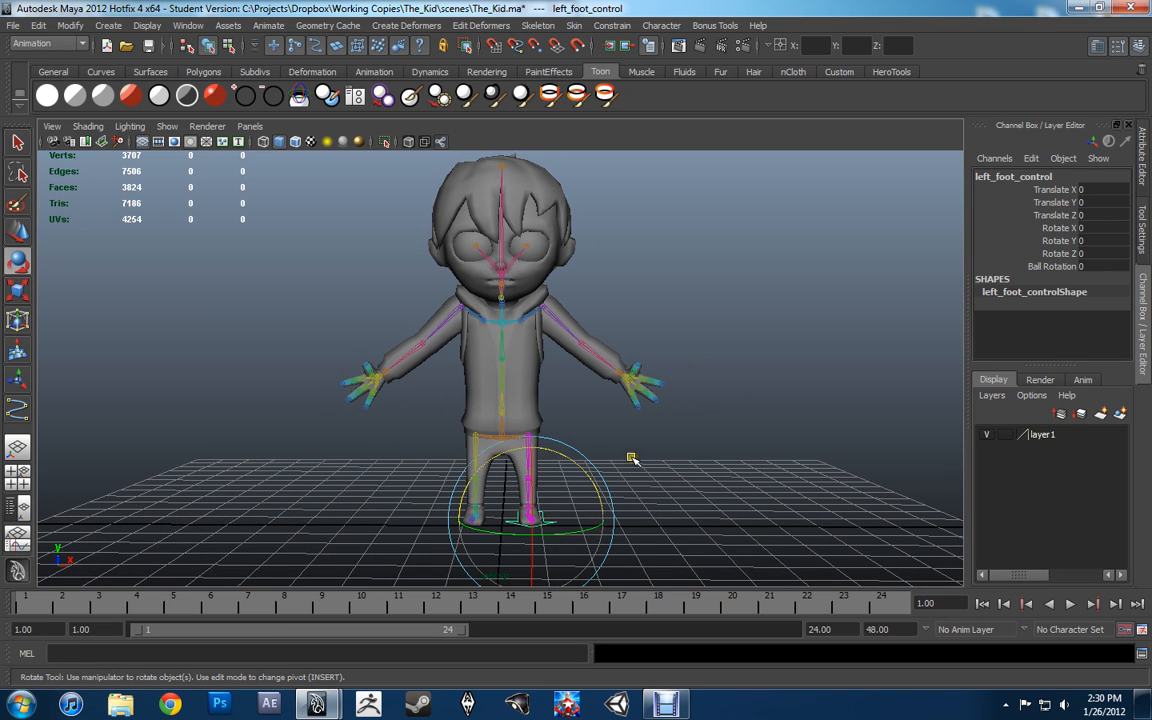
scroll(631, 459, up, 2)
click(612, 26)
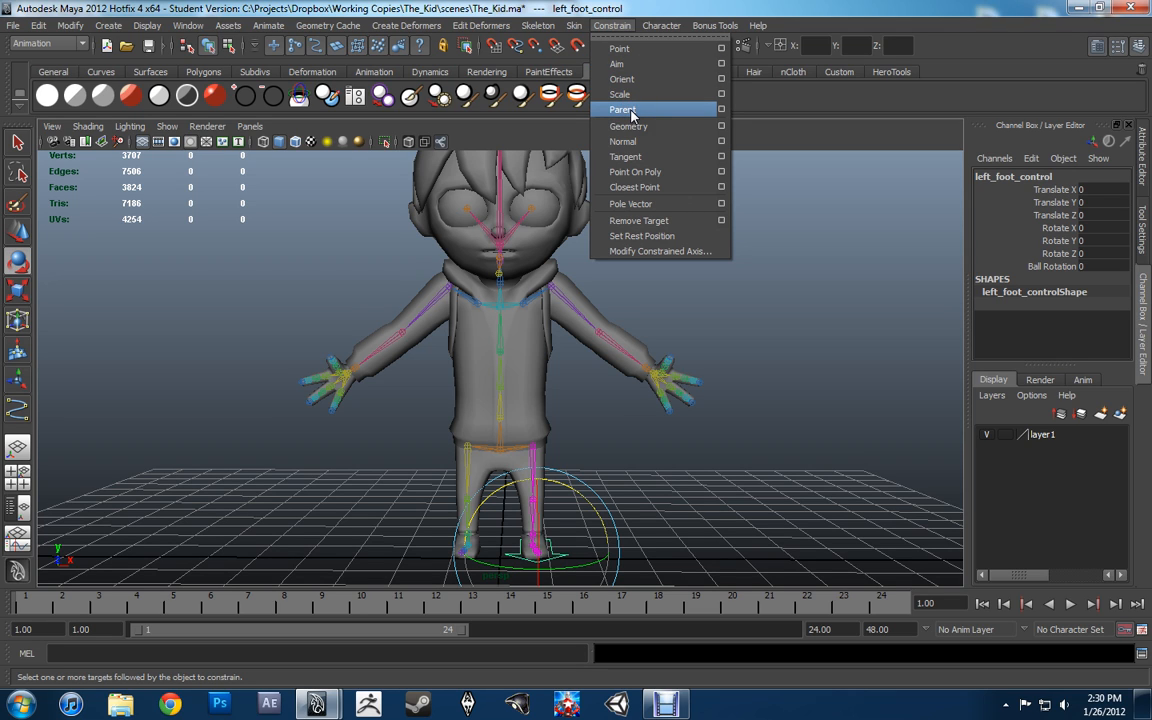
click(604, 27)
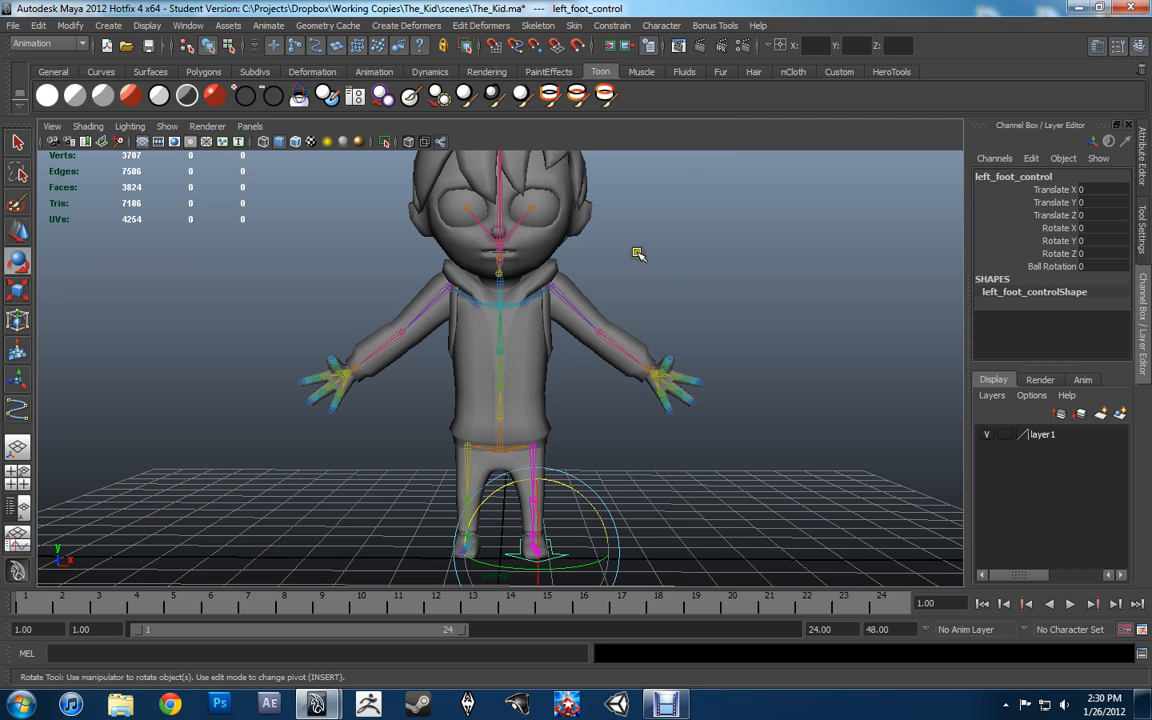
Switch to the Select tool and save the scene The_Kid.ma, accepting the student version notice.
alt+drag(636, 251, 616, 252)
key(q)
key(ctrl+s)
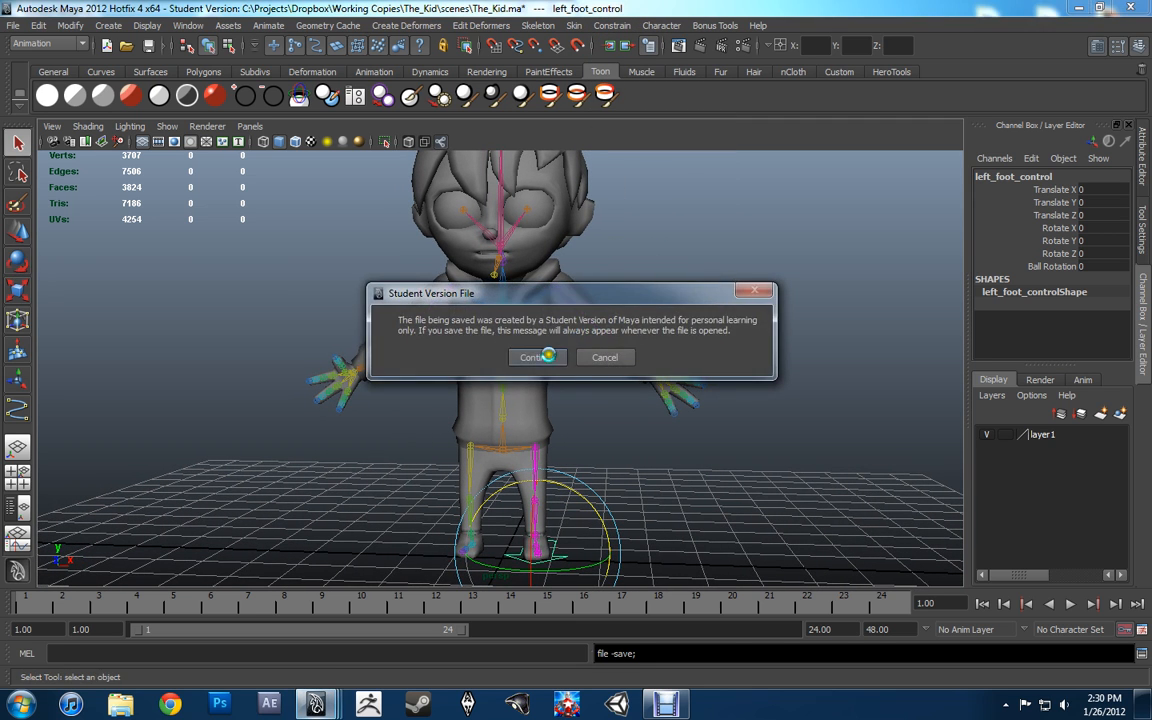
key(Return)
click(1130, 9)
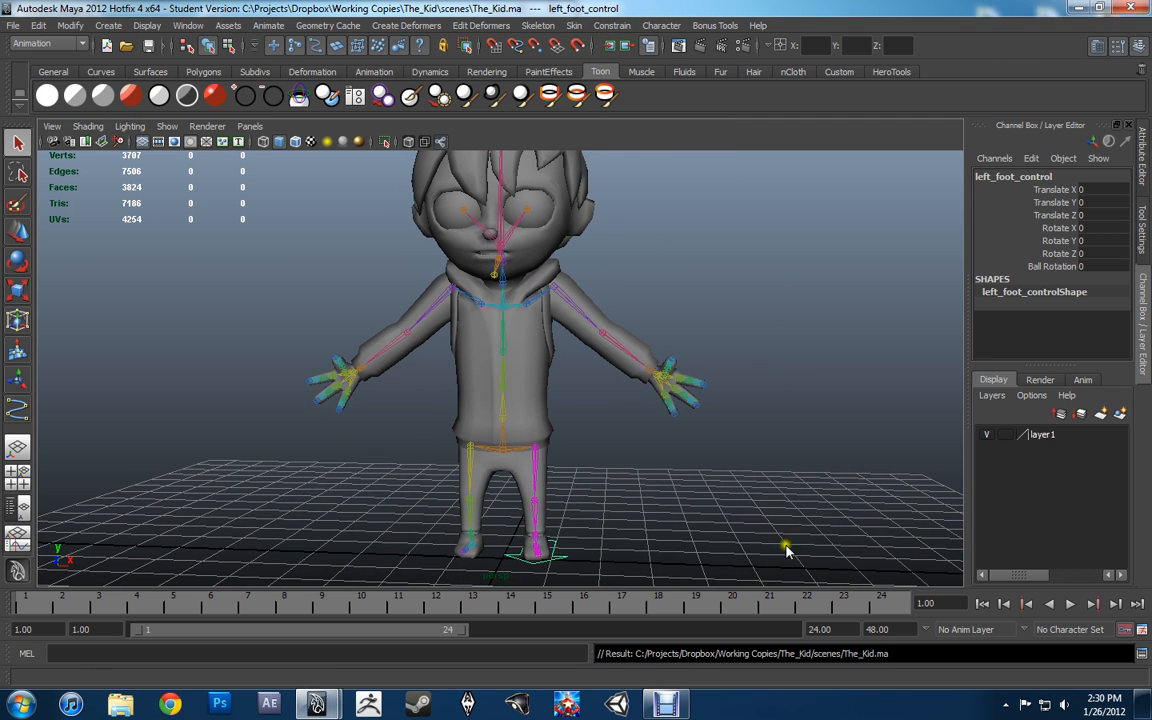